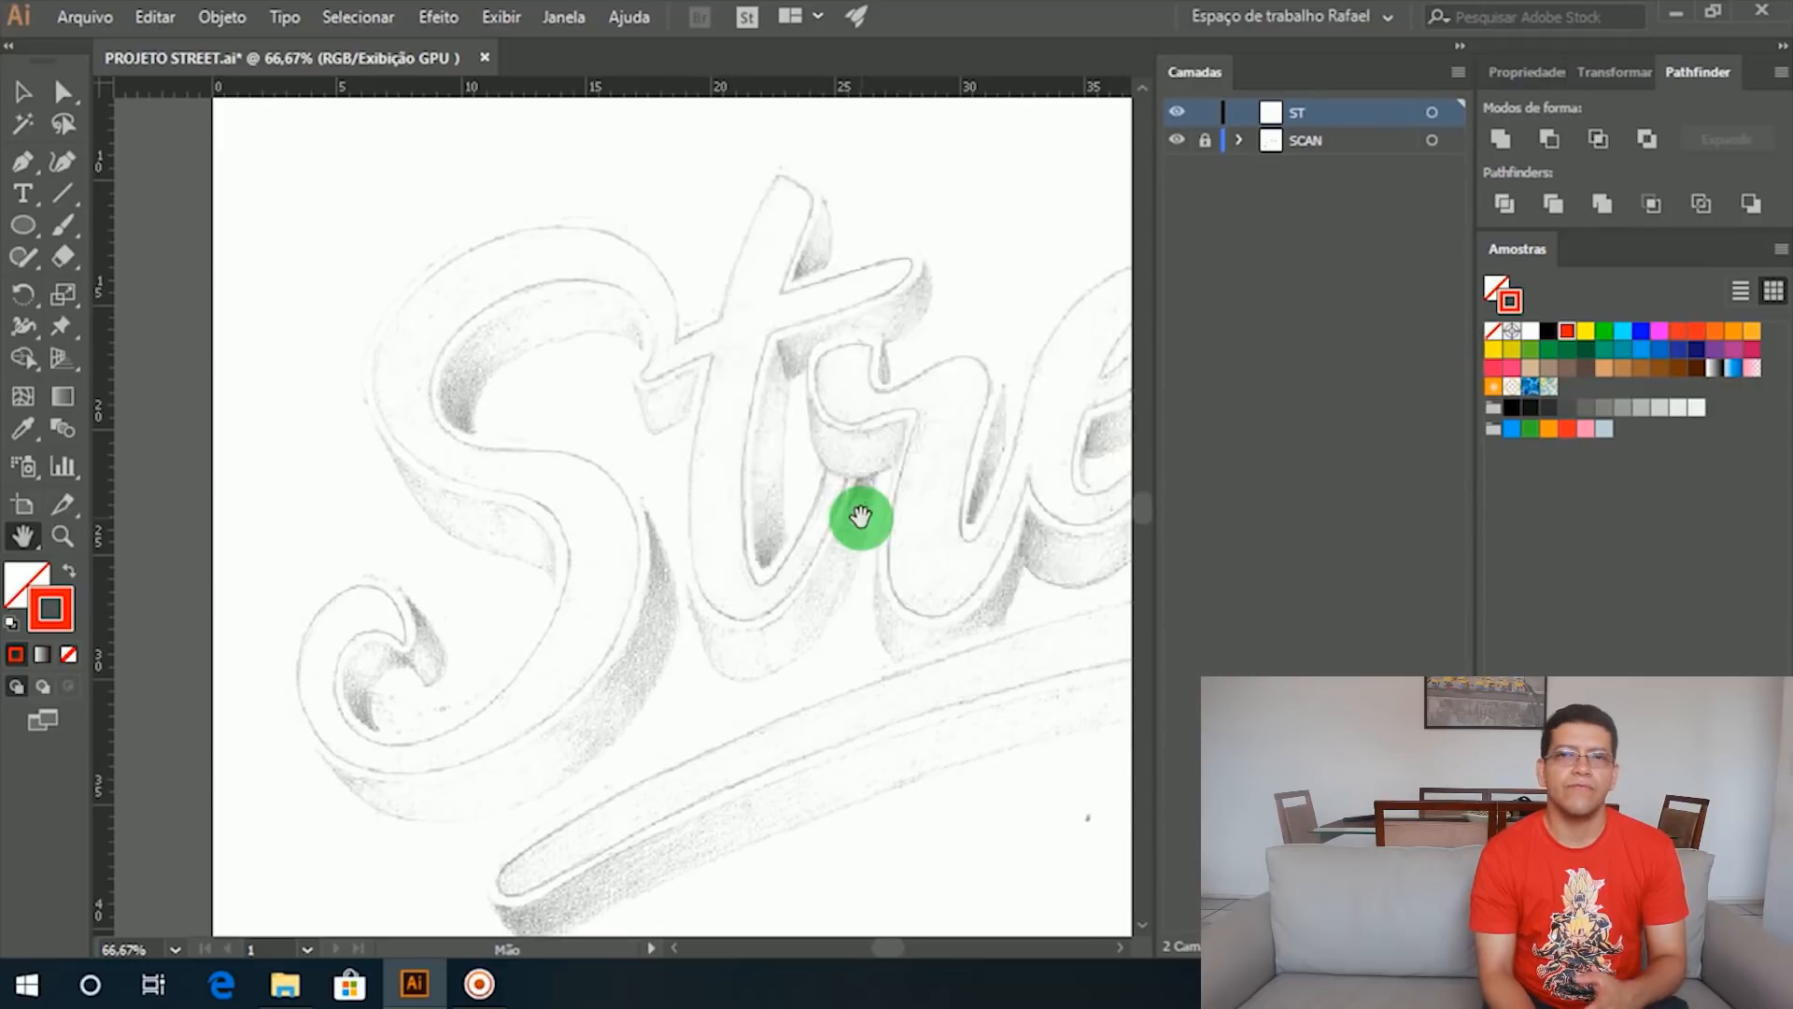
Step: Trace the upper-left outer curve of the S with the Pen tool, from its left side to its top
drag(860, 517, 955, 507)
click(15, 575)
key(p)
scroll(637, 212, up, 2)
drag(271, 562, 271, 363)
drag(682, 220, 535, 220)
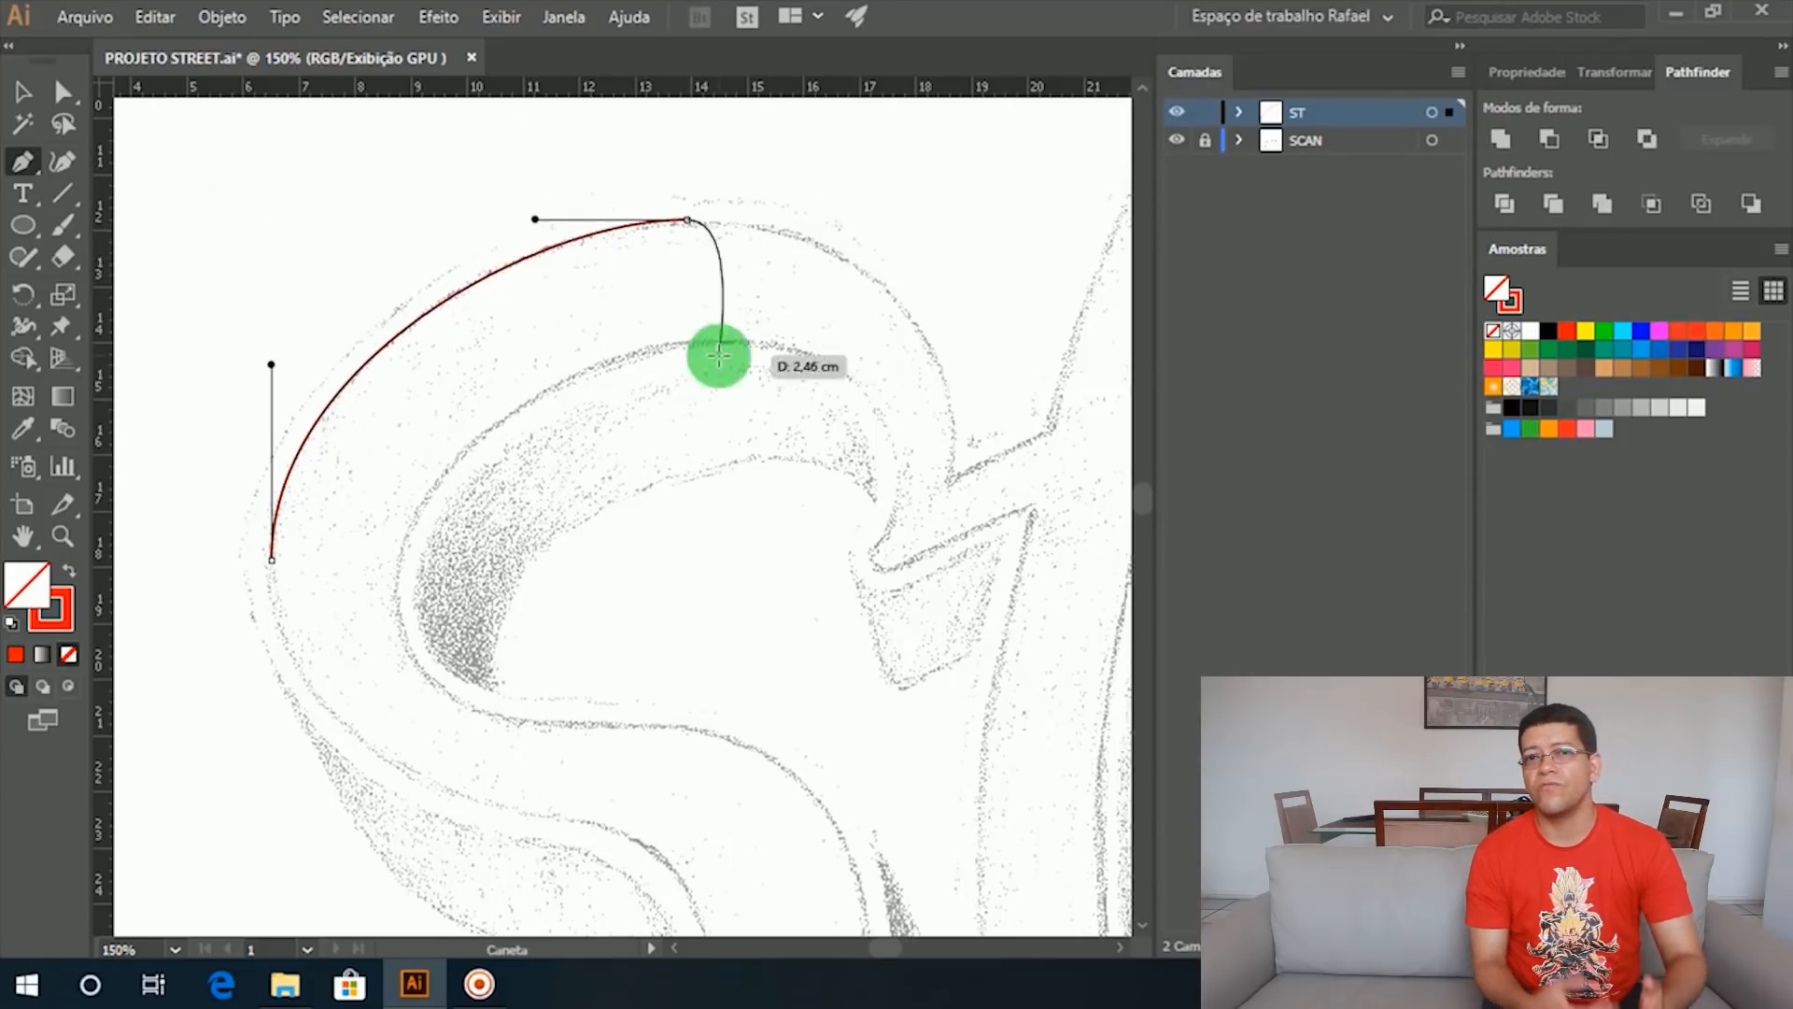
Step: Continue the path down the S's upper-right shoulder and fit its curve handles to the sketch
drag(954, 431, 951, 637)
drag(955, 231, 954, 292)
drag(741, 219, 825, 220)
click(954, 434)
Step: Extend the S path to the hooked tip beside the t and add an anchor where the t's crossbar meets the curve
drag(1110, 457, 545, 504)
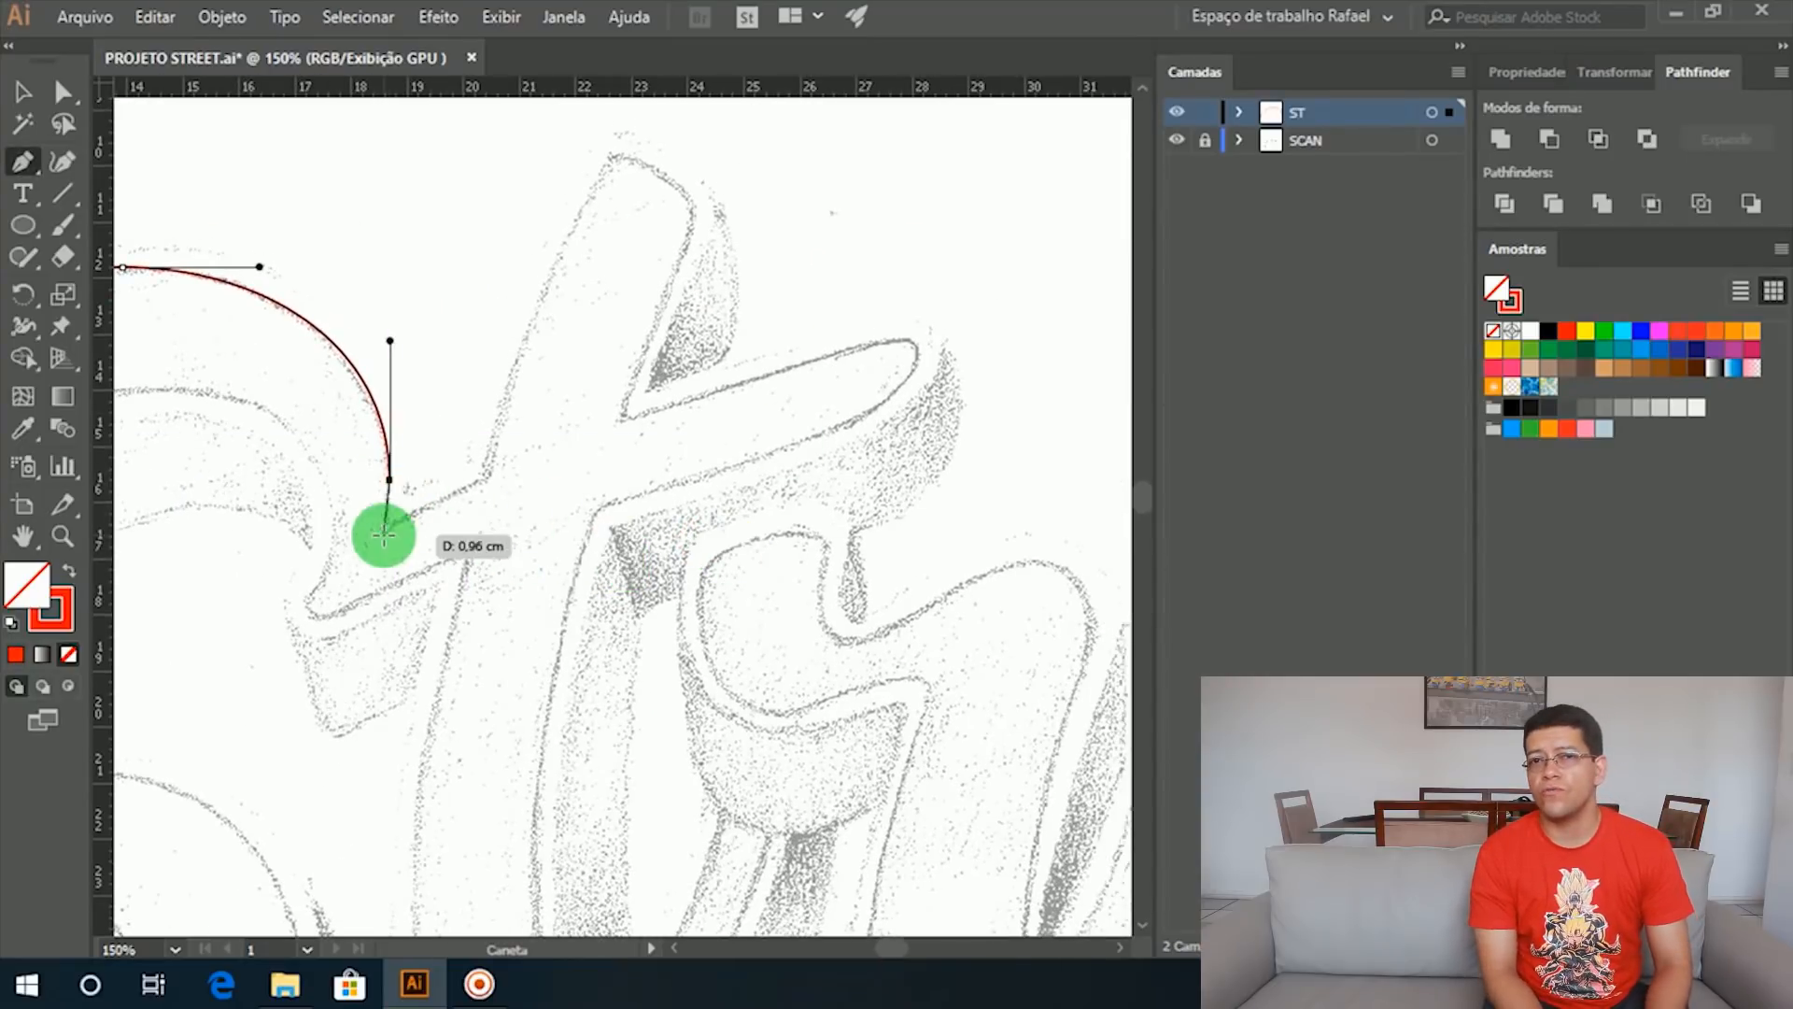
drag(322, 616, 264, 617)
drag(489, 561, 762, 534)
drag(608, 564, 784, 585)
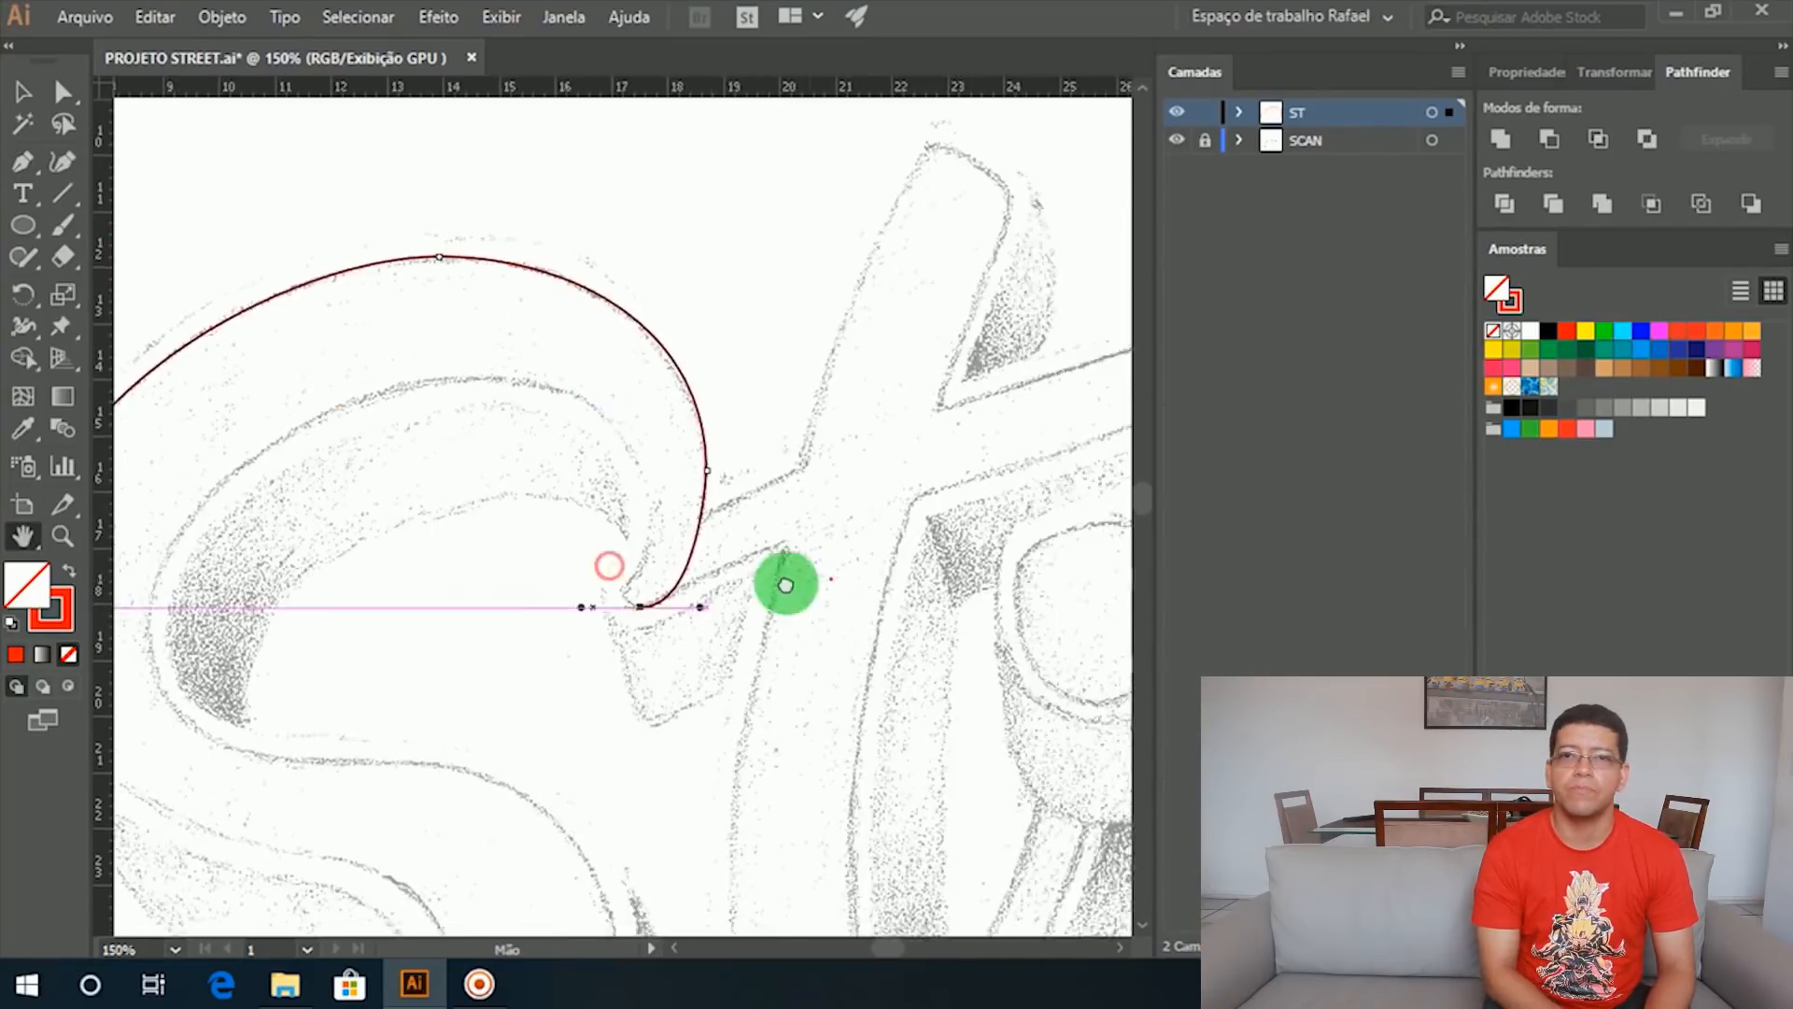
scroll(784, 585, up, 2)
click(520, 489)
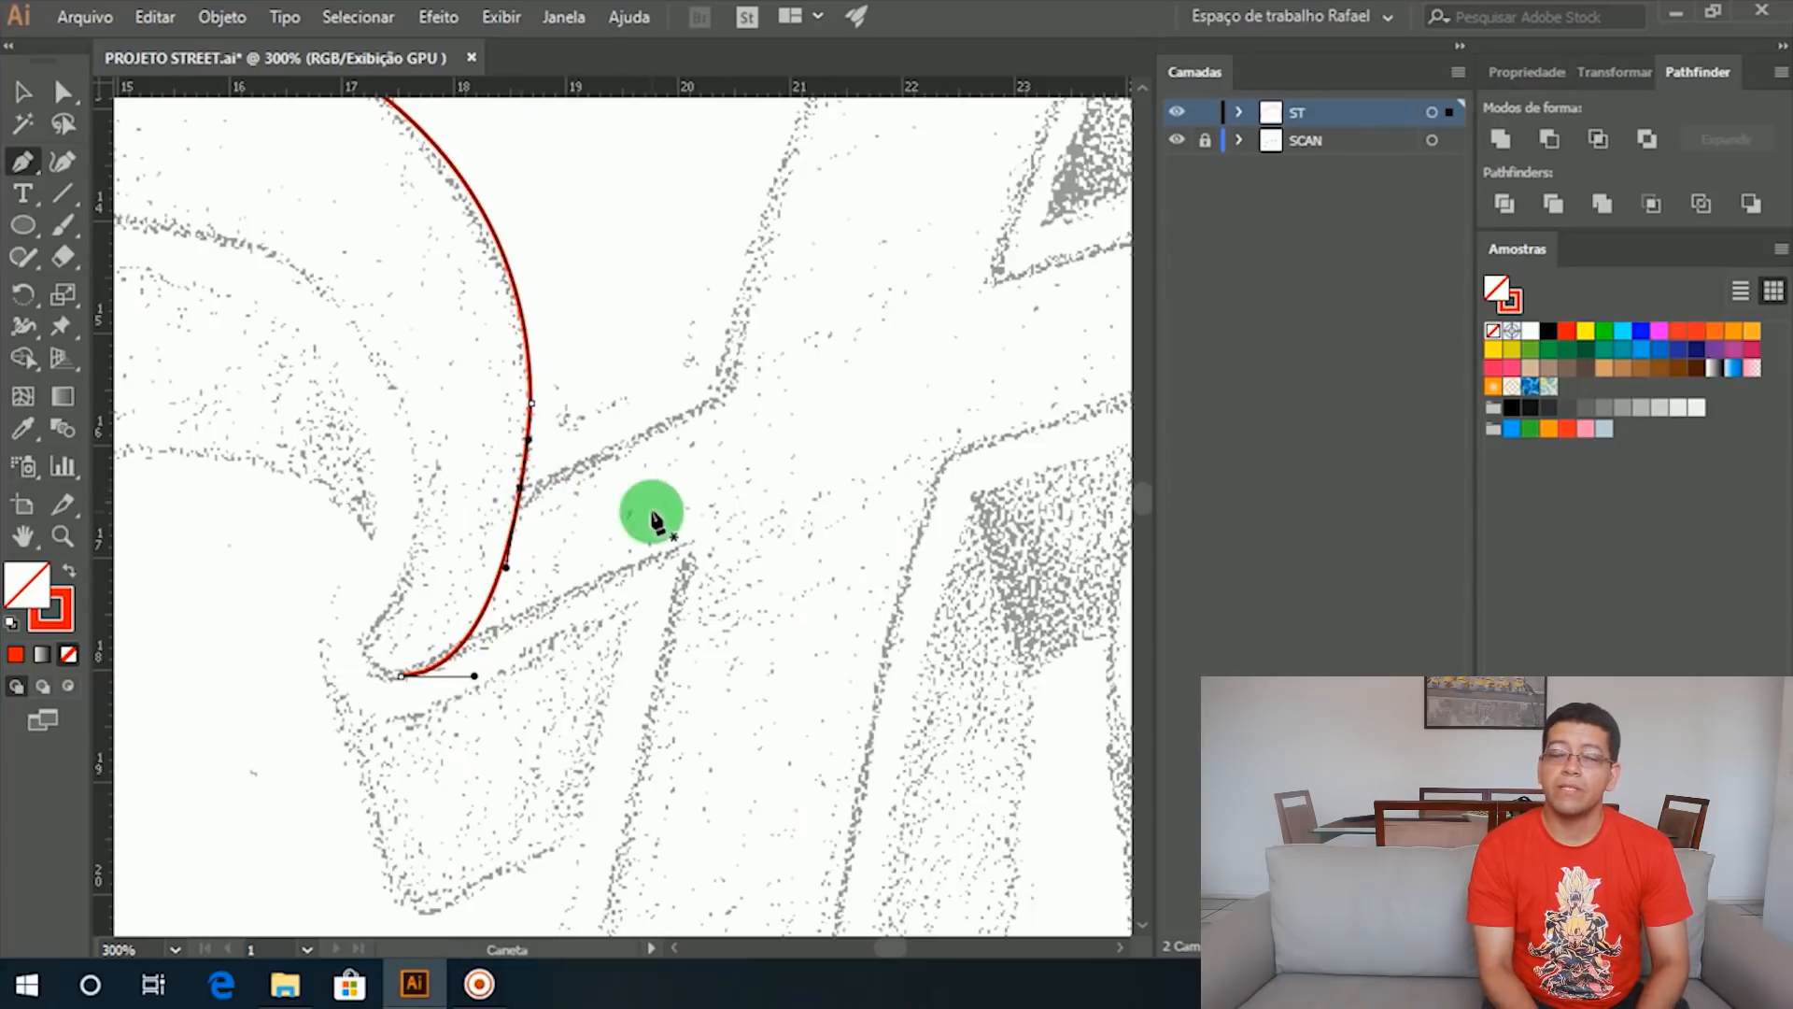
Step: Delete the end anchor at the hooked tip and continue the outline from the junction with the t's crossbar
click(400, 675)
click(56, 87)
key(Delete)
key(ctrl+z)
key(p)
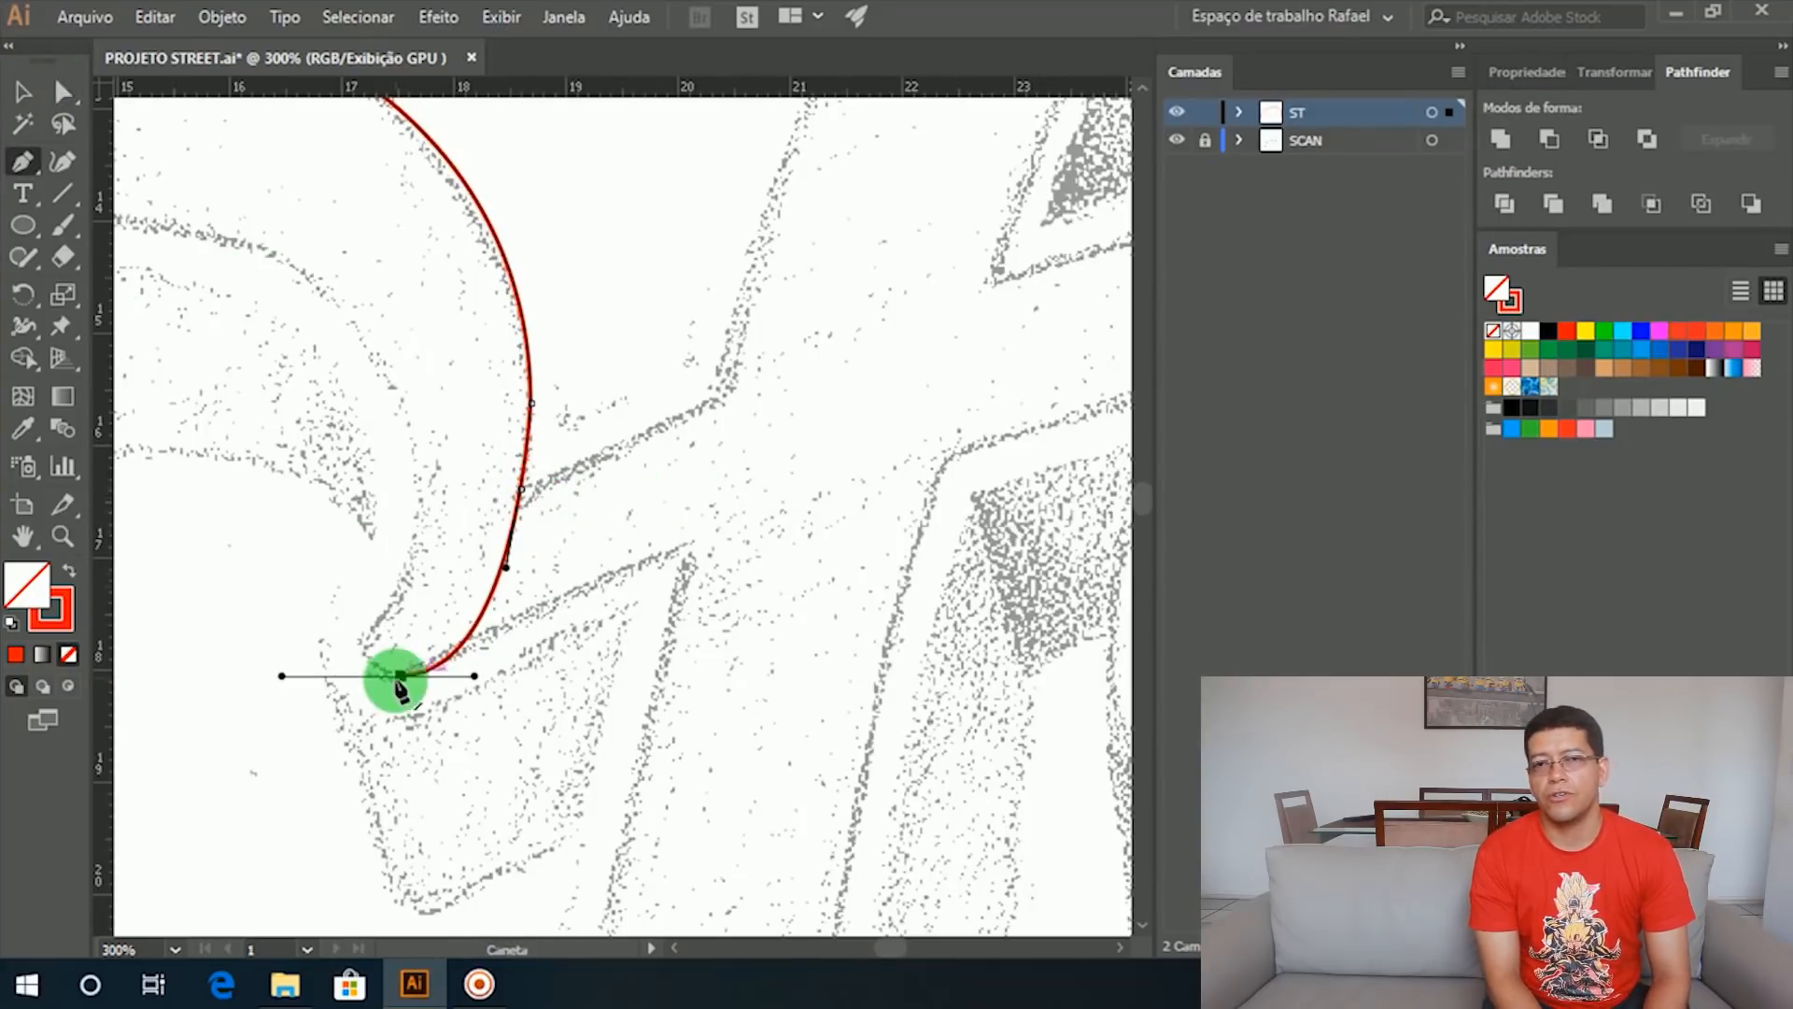
click(61, 93)
key(Delete)
key(p)
drag(700, 448, 520, 548)
scroll(519, 547, down, 1)
click(400, 578)
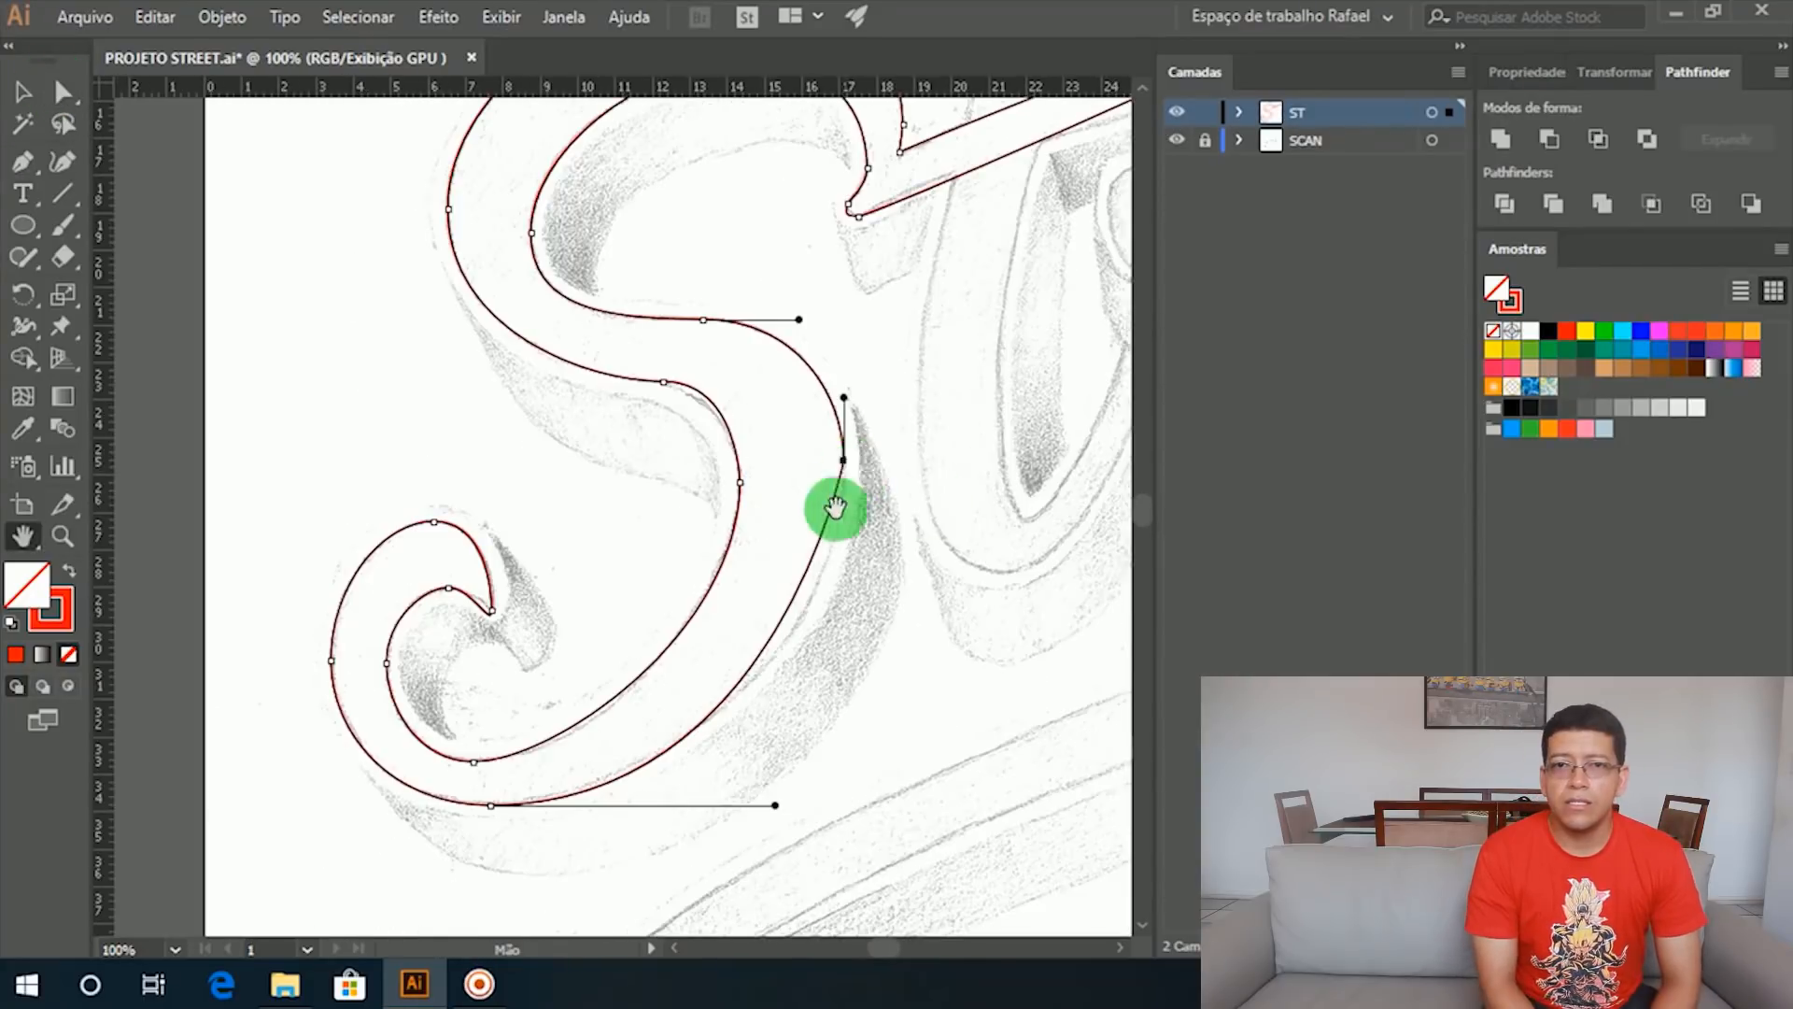
Step: Adjust the curve handles along the S's lower-right outer bend and select its middle anchors to match the sketch
drag(776, 805, 693, 805)
drag(844, 550, 845, 646)
key(a)
click(704, 319)
scroll(832, 346, up, 1)
click(496, 464)
drag(611, 464, 580, 492)
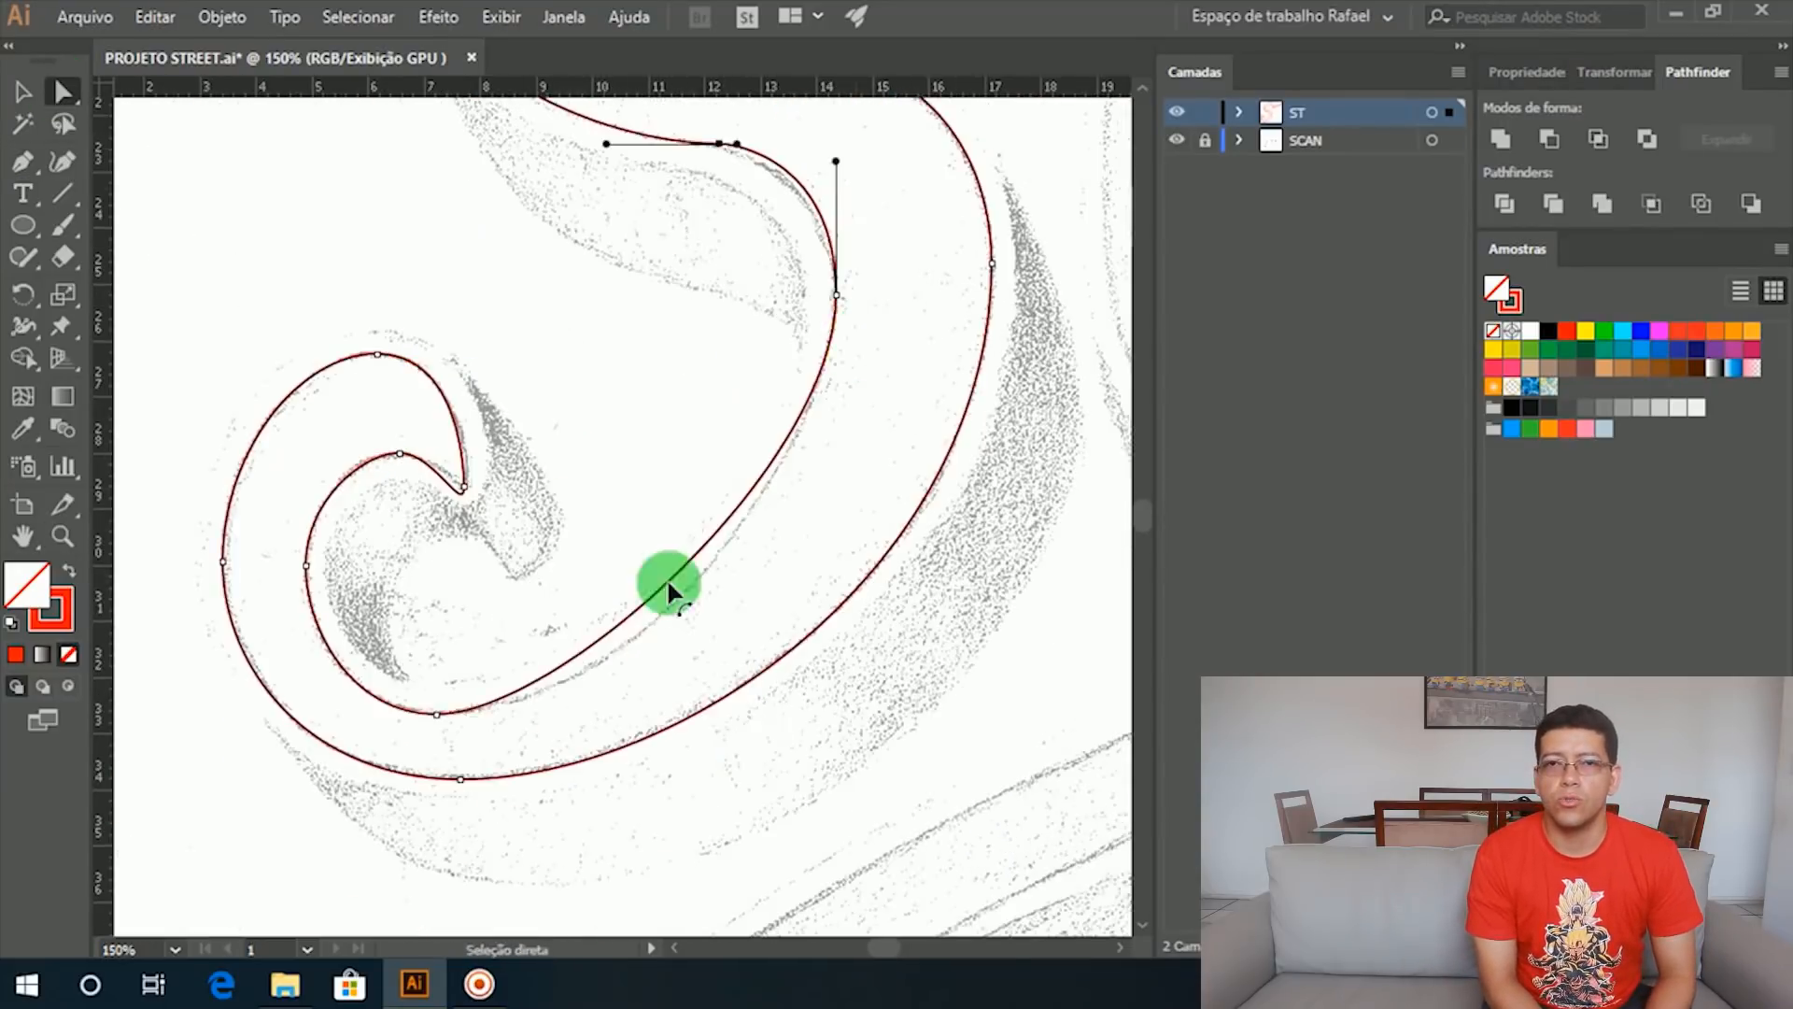
Step: Reshape the inner edge of the S's lower stroke and refine the curve at its curled end
drag(669, 585, 671, 666)
key(p)
alt+drag(671, 666, 647, 607)
key(a)
click(497, 341)
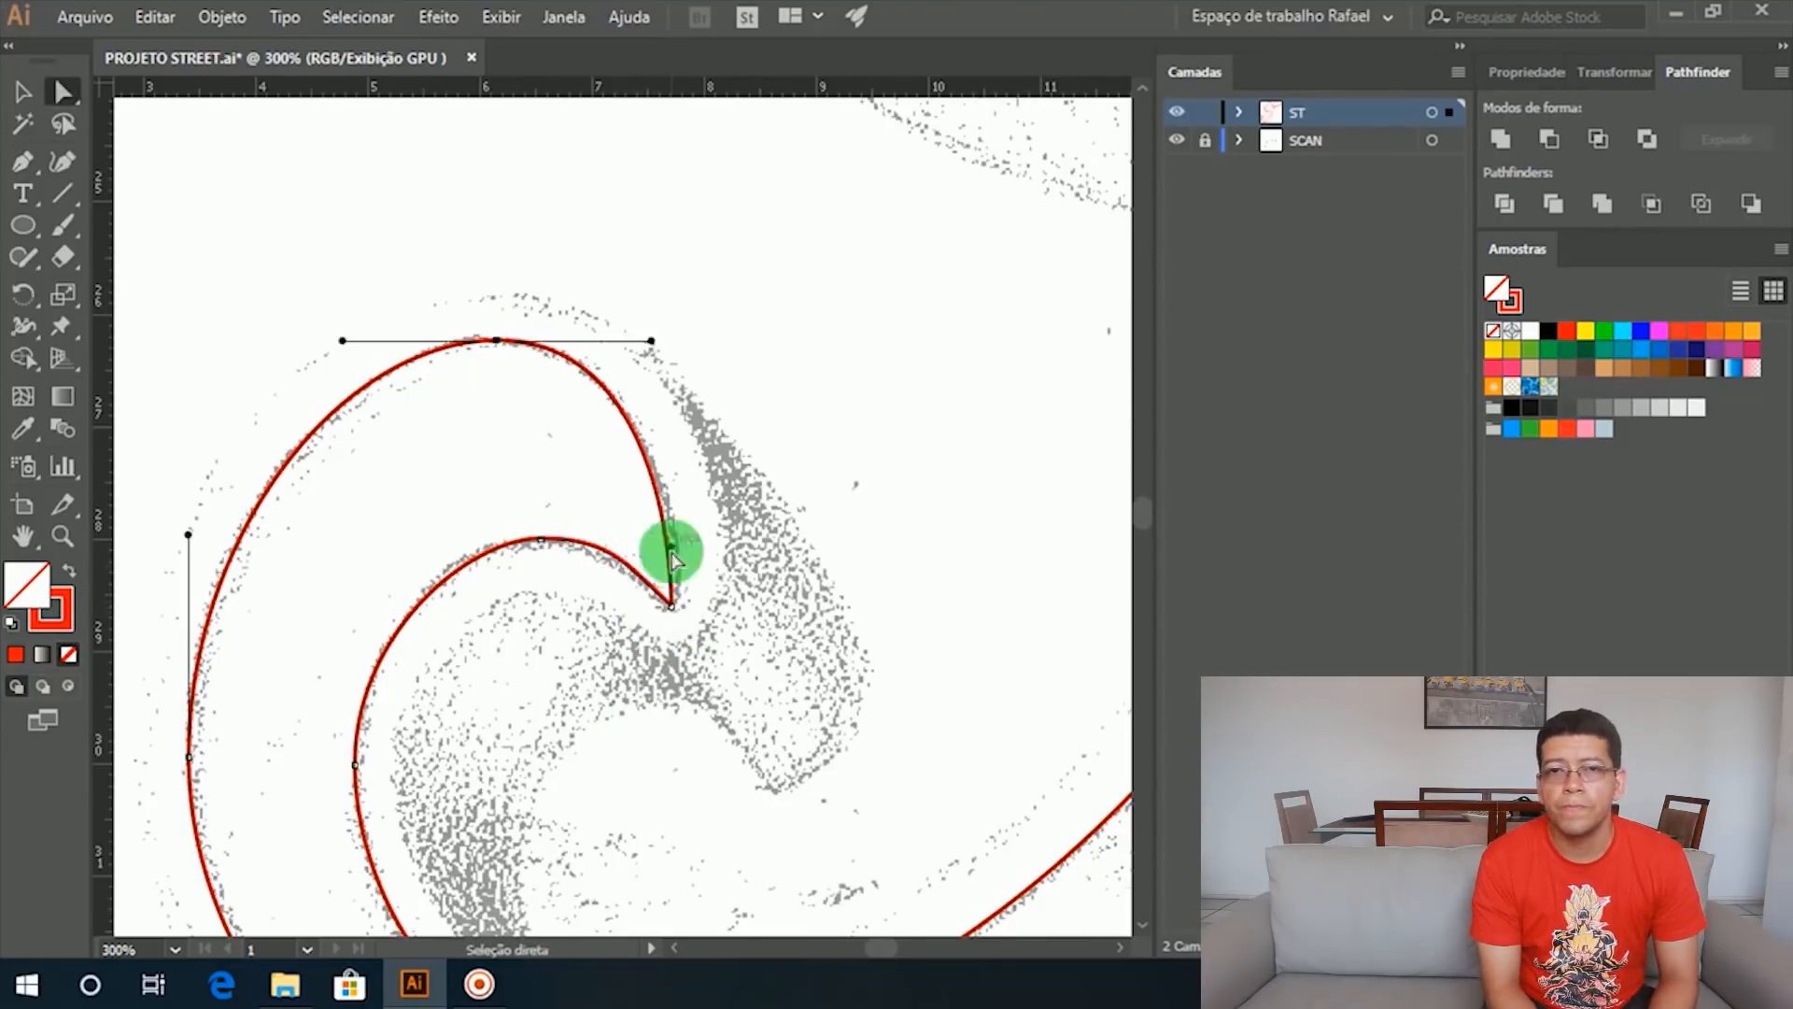
scroll(670, 552, down, 3)
Step: Trace the t's stem with the Pen tool from its rounded top down the inner edge to the bottom bend
key(p)
scroll(613, 191, up, 1)
drag(633, 252, 712, 353)
shift+drag(587, 637, 569, 745)
shift+drag(609, 819, 621, 819)
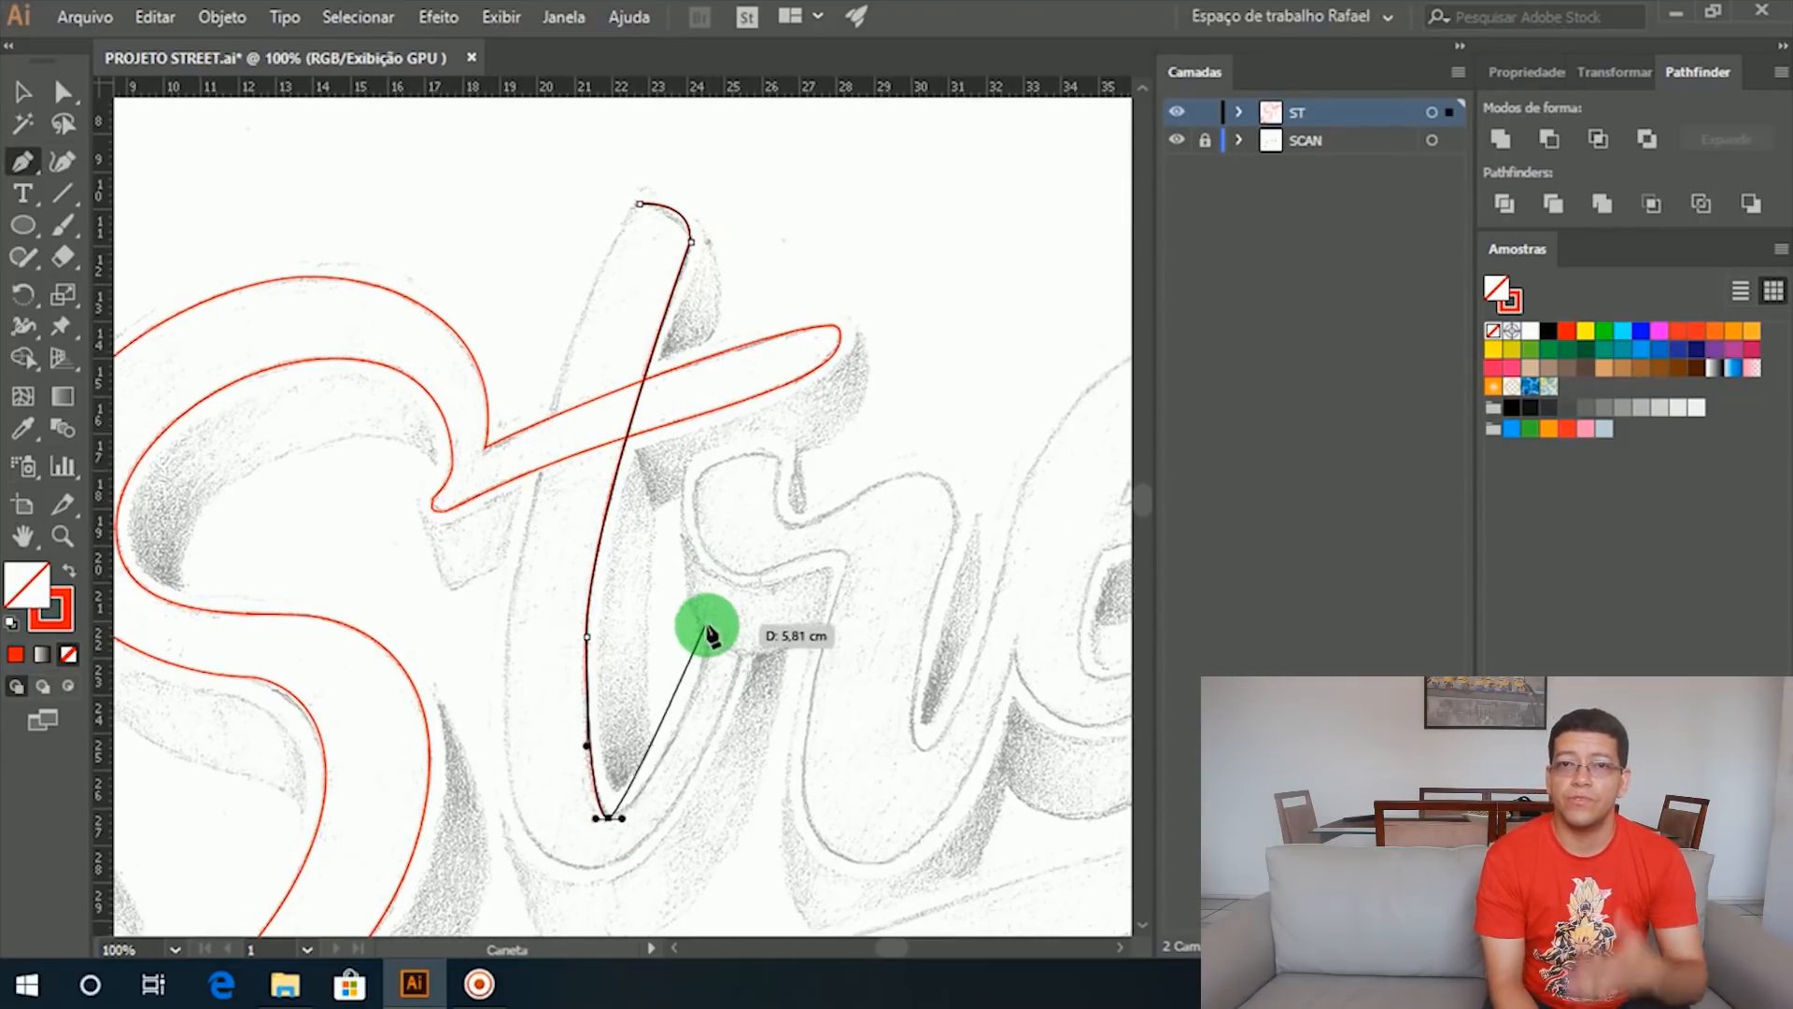
Step: Trace the t's upturned tail and outer left edge, then close the path at the top of the stem
shift+drag(713, 621, 713, 537)
shift+drag(734, 551, 746, 551)
shift+drag(745, 621, 745, 640)
shift+drag(596, 867, 516, 867)
shift+drag(504, 710, 504, 641)
shift+drag(639, 204, 688, 203)
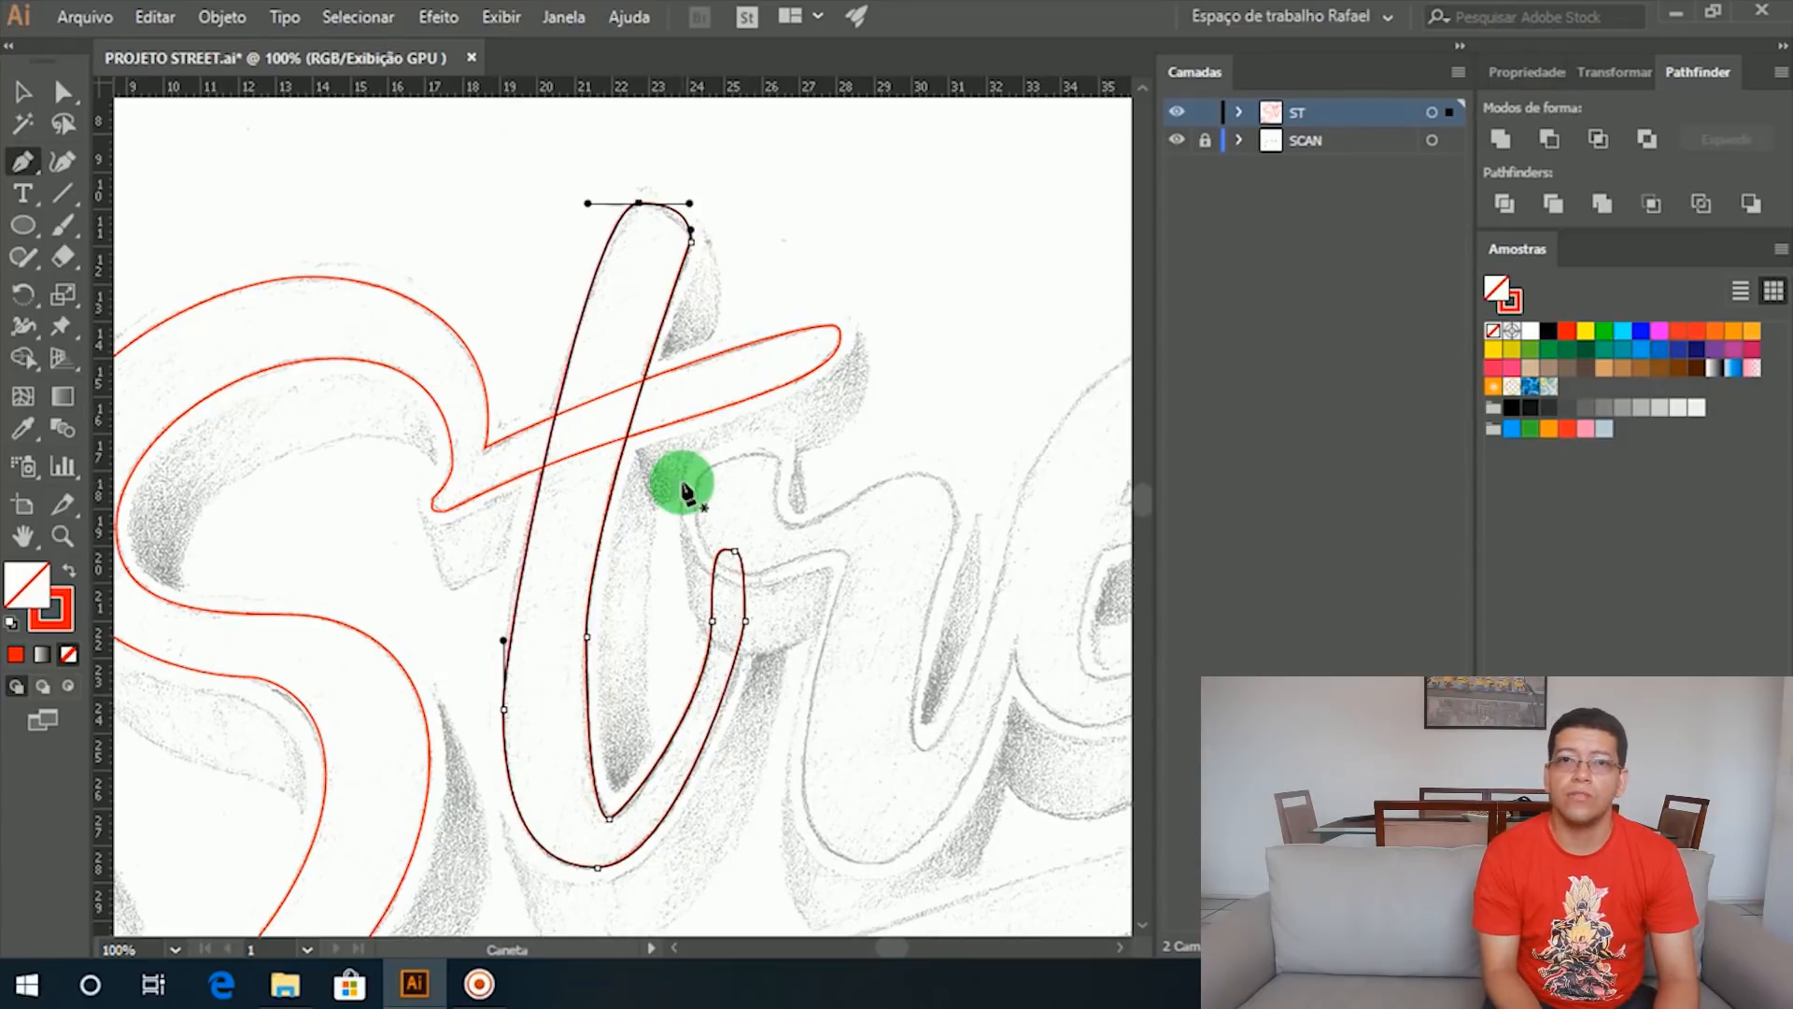
Step: Adjust the t's left-edge and tail curves and reposition the anchor on the stem's inner edge
ctrl+drag(505, 640, 504, 533)
scroll(688, 281, up, 3)
key(a)
shift+drag(734, 364, 675, 365)
scroll(822, 416, down, 3)
click(618, 502)
drag(618, 501, 612, 574)
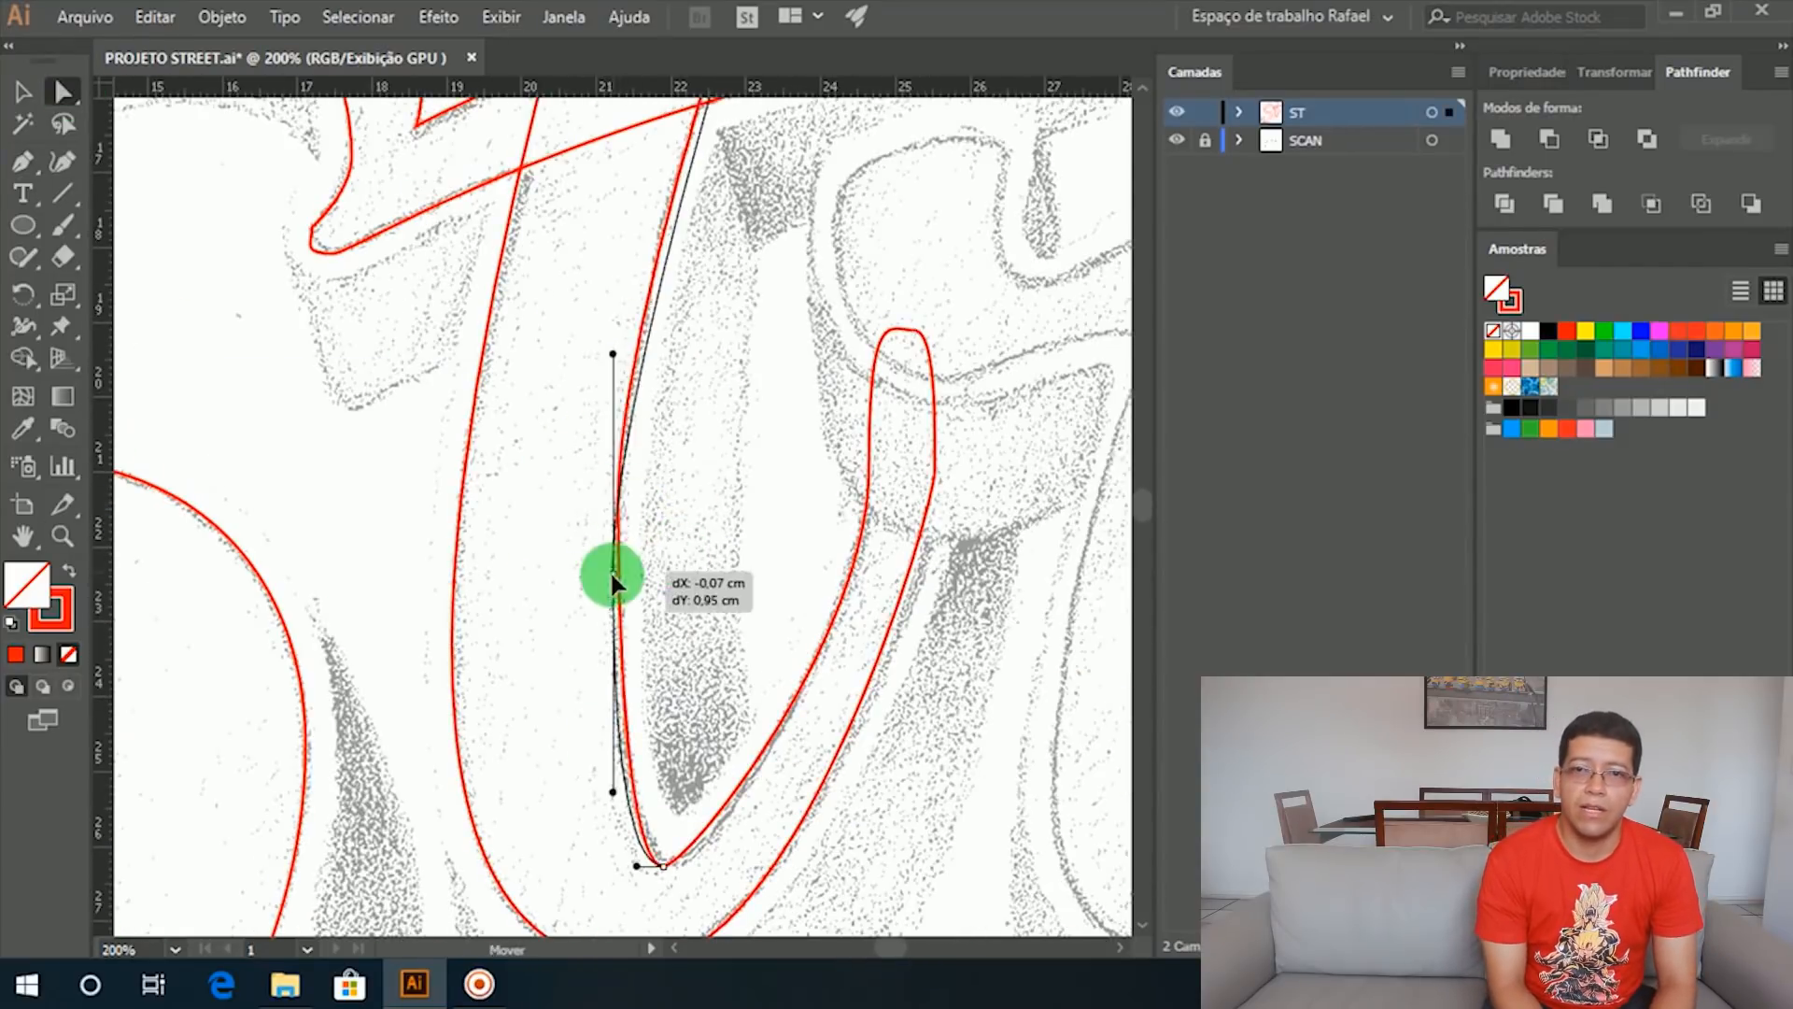
Step: Fine-tune the anchors and handles of the t's inner bend, tail and outer bottom curve to follow the sketch
drag(663, 866, 675, 860)
drag(914, 330, 907, 396)
drag(699, 766, 696, 587)
drag(932, 291, 941, 289)
drag(797, 785, 789, 772)
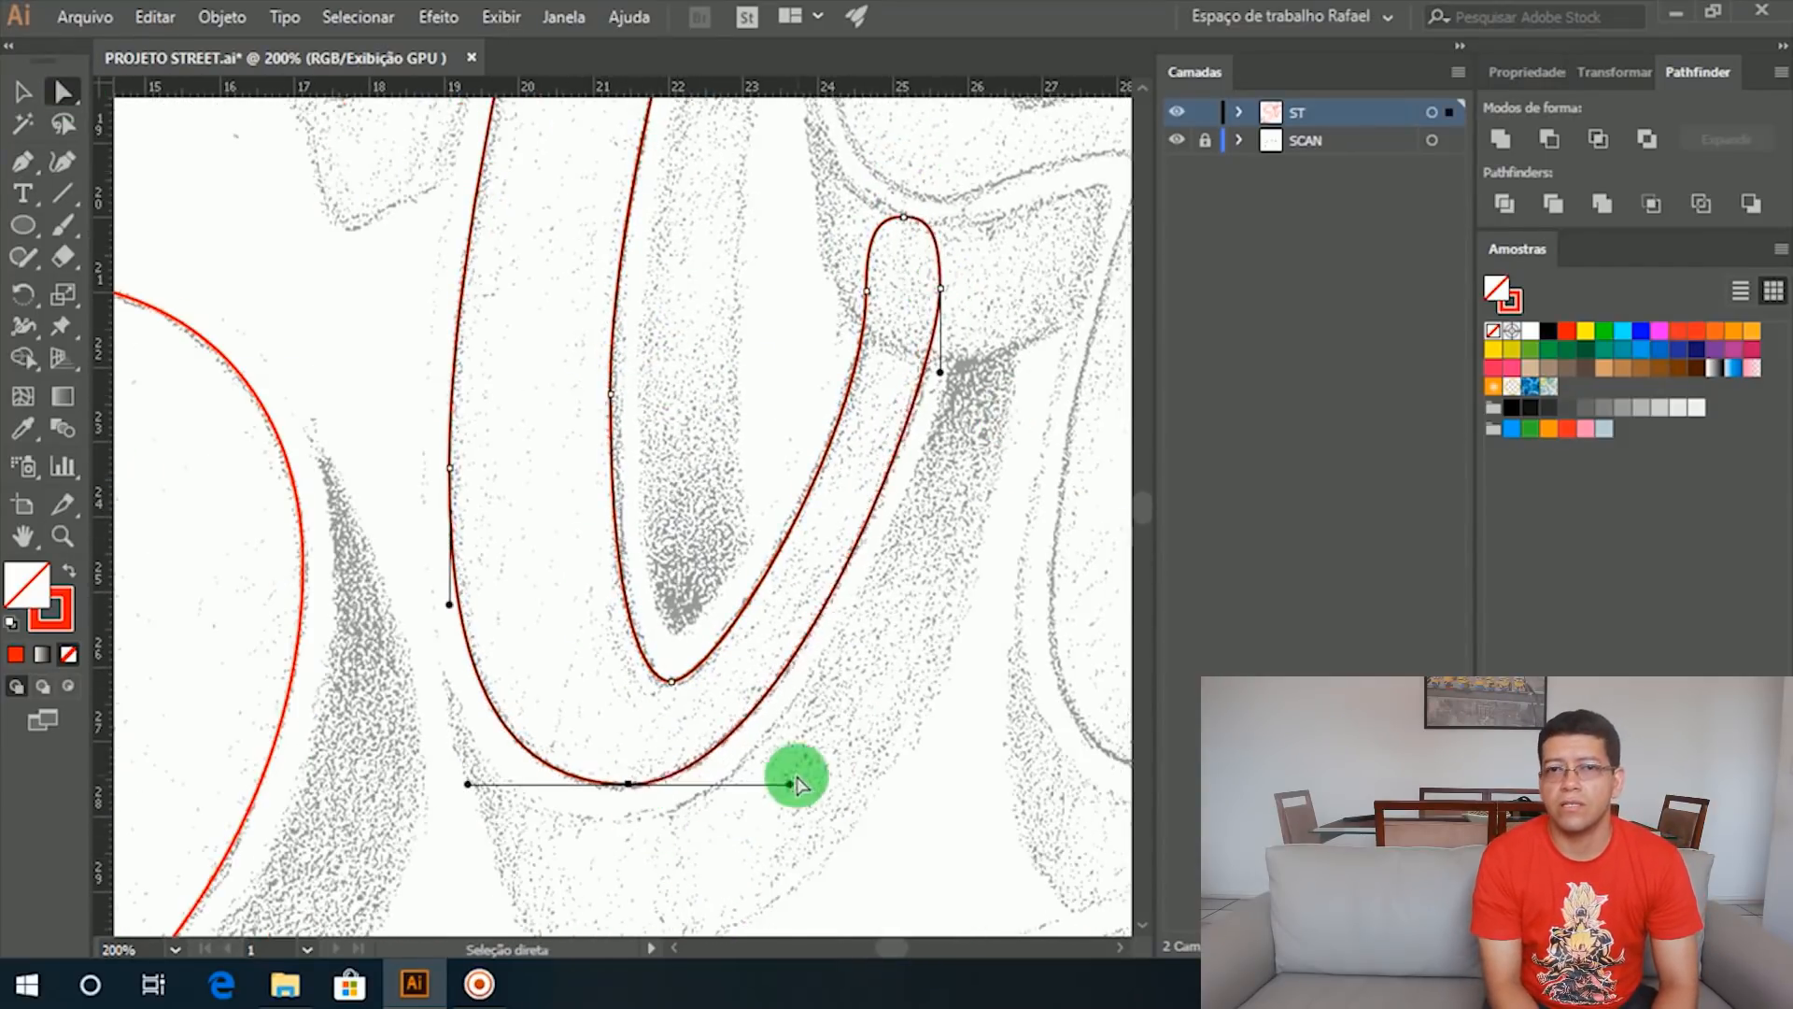
Step: Merge the S and t outlines into a single shape with Pathfinder Unite
scroll(652, 552, down, 3)
key(v)
click(489, 773)
click(1700, 75)
click(668, 529)
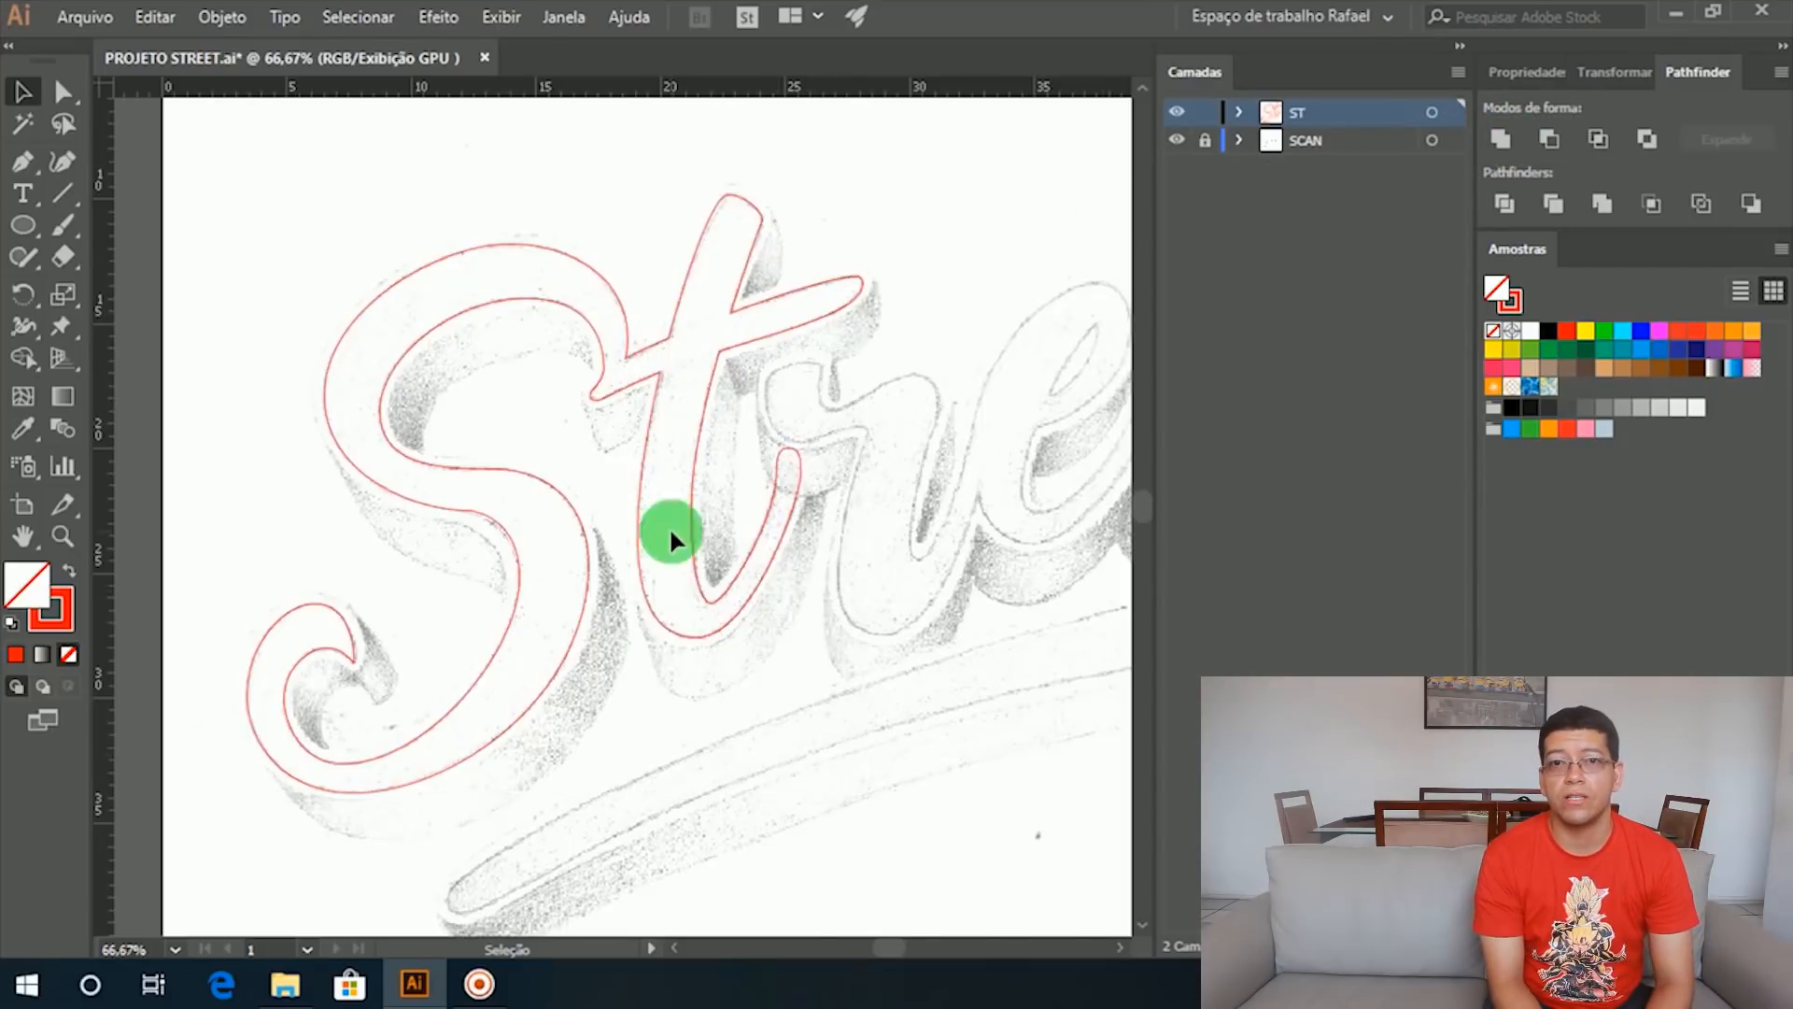
Step: Adjust the curve on the lower edge of the S's middle diagonal to follow the sketch
scroll(985, 401, up, 3)
scroll(661, 333, down, 3)
scroll(400, 628, up, 5)
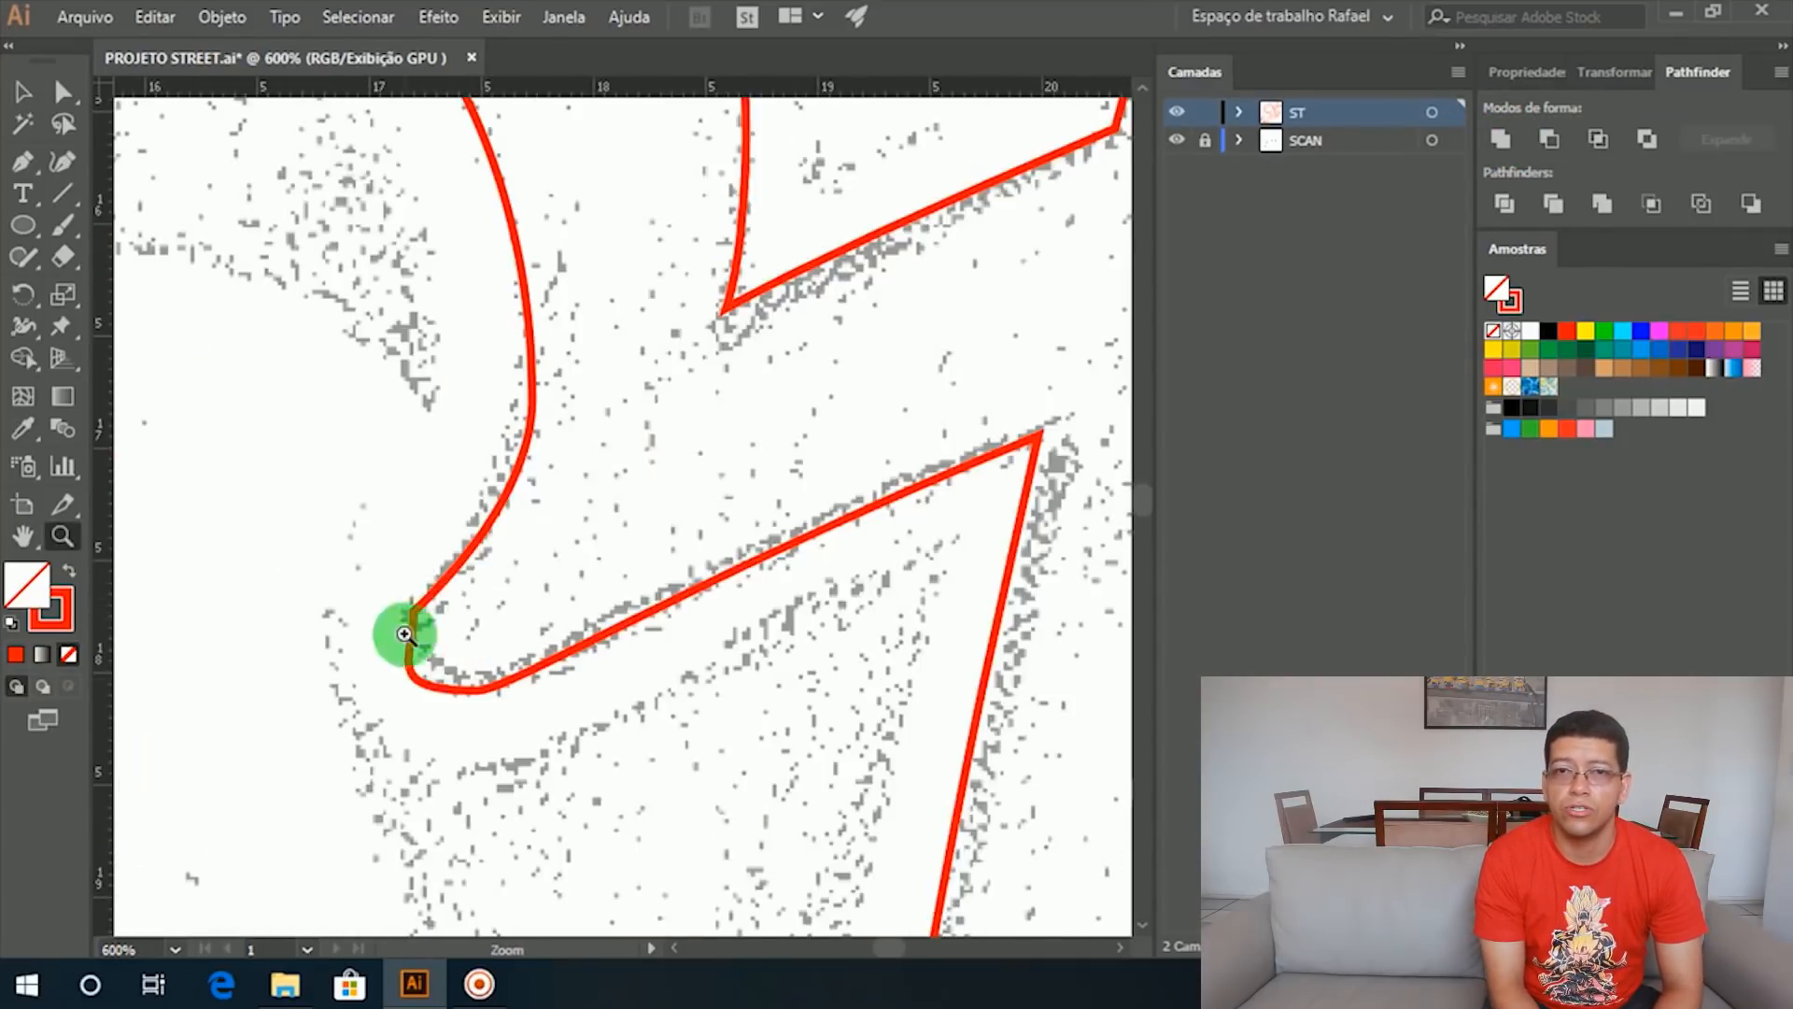
scroll(500, 611, down, 2)
scroll(671, 501, down, 2)
key(a)
click(700, 501)
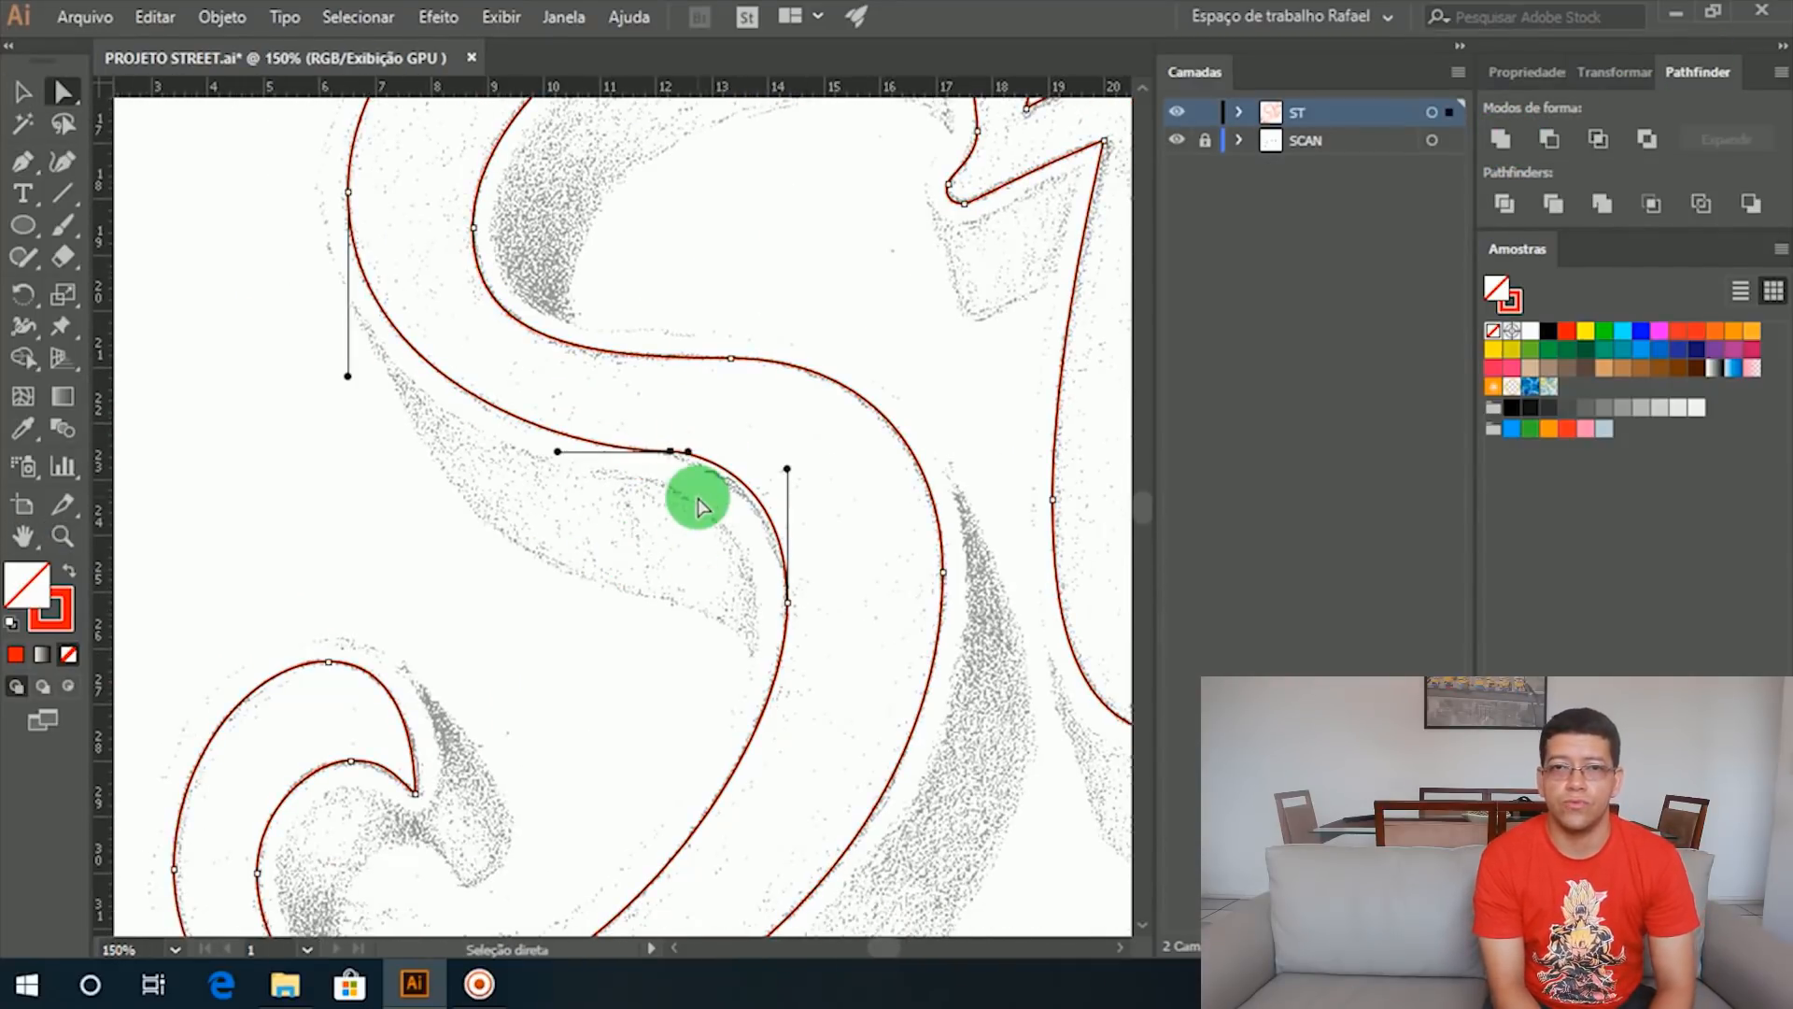
drag(700, 501, 693, 434)
key(v)
click(492, 642)
scroll(491, 643, down, 3)
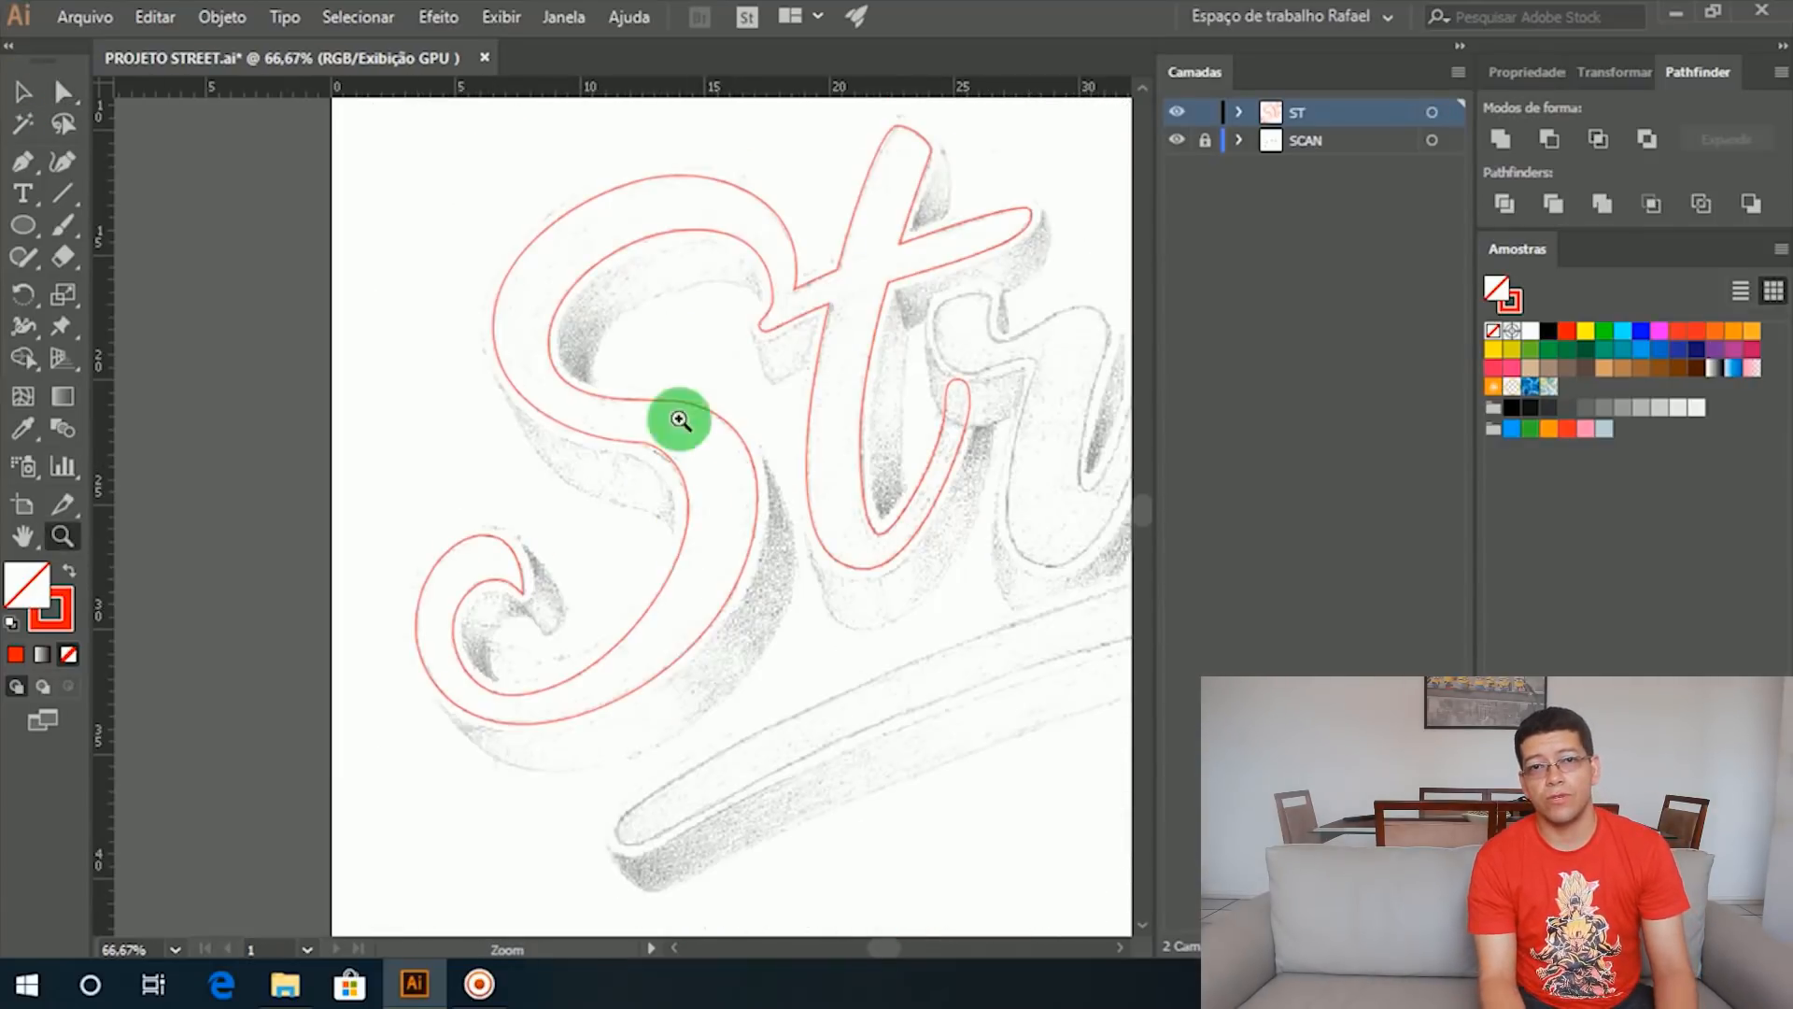
Step: Compare the outline with and without the SCAN layer and tilt the handles of the anchor below the S's middle diagonal
click(1177, 139)
click(1177, 139)
click(596, 465)
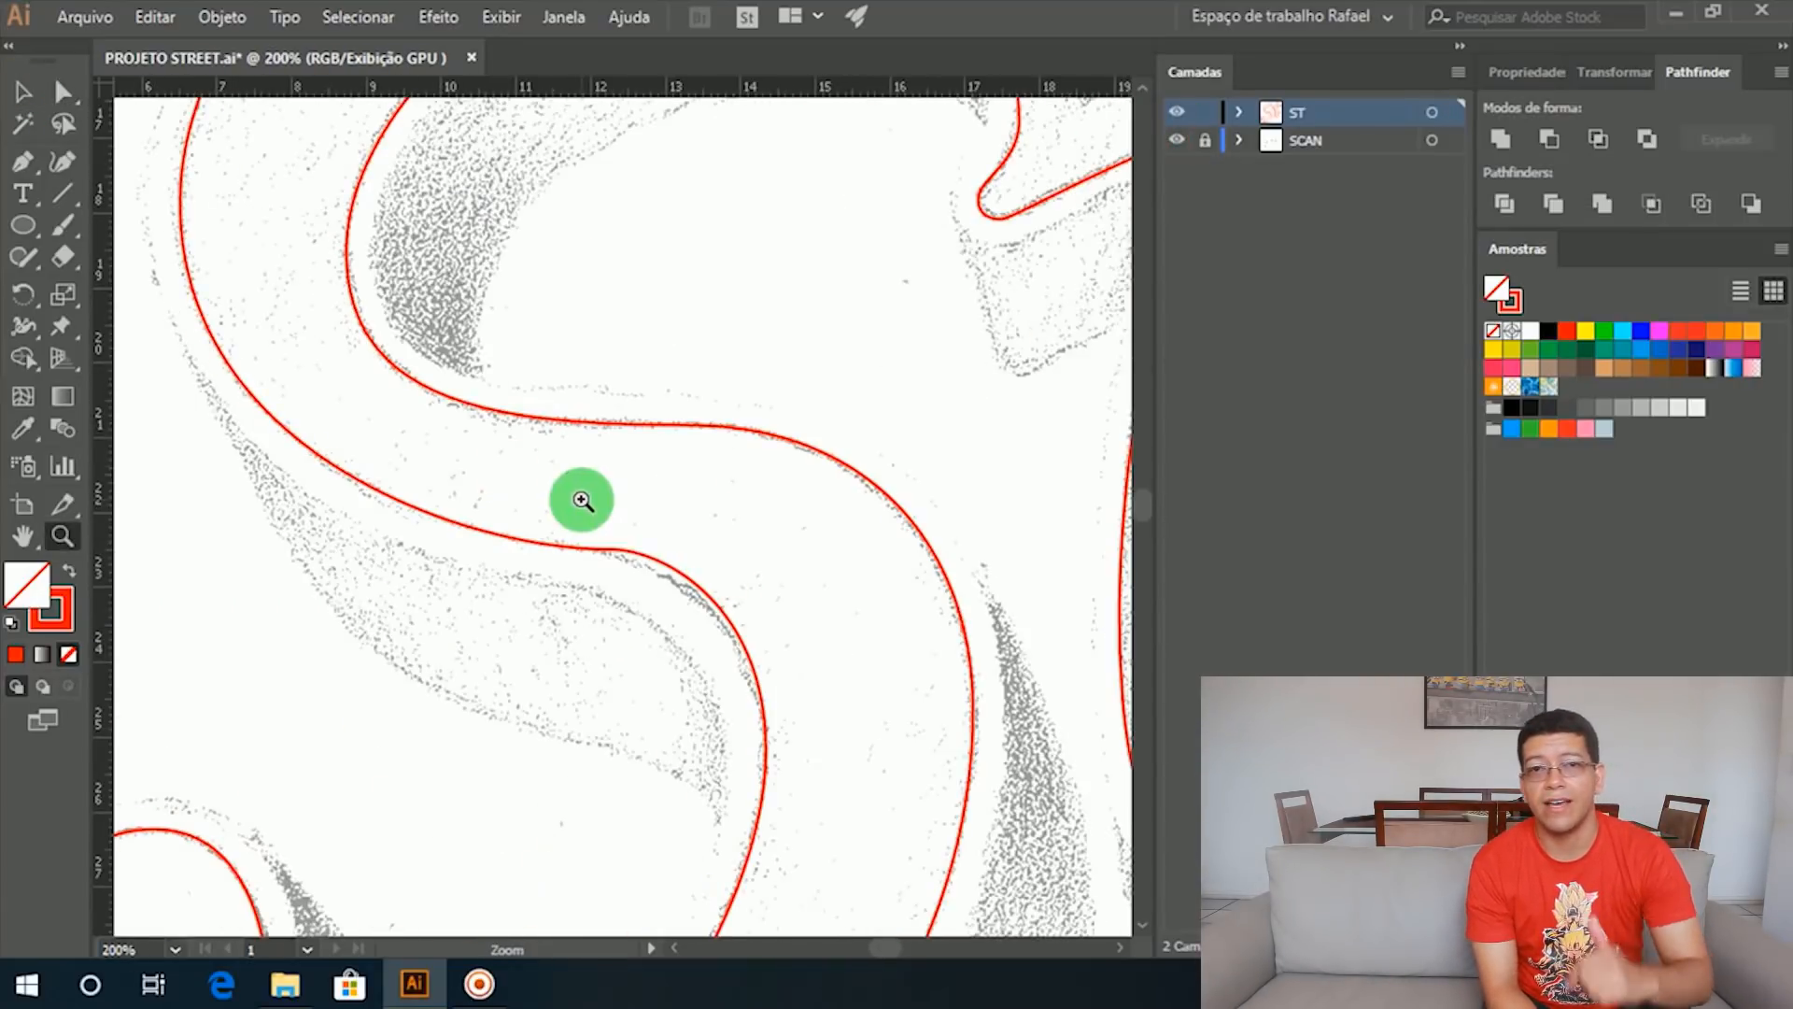
key(a)
click(611, 548)
click(1177, 139)
click(1177, 139)
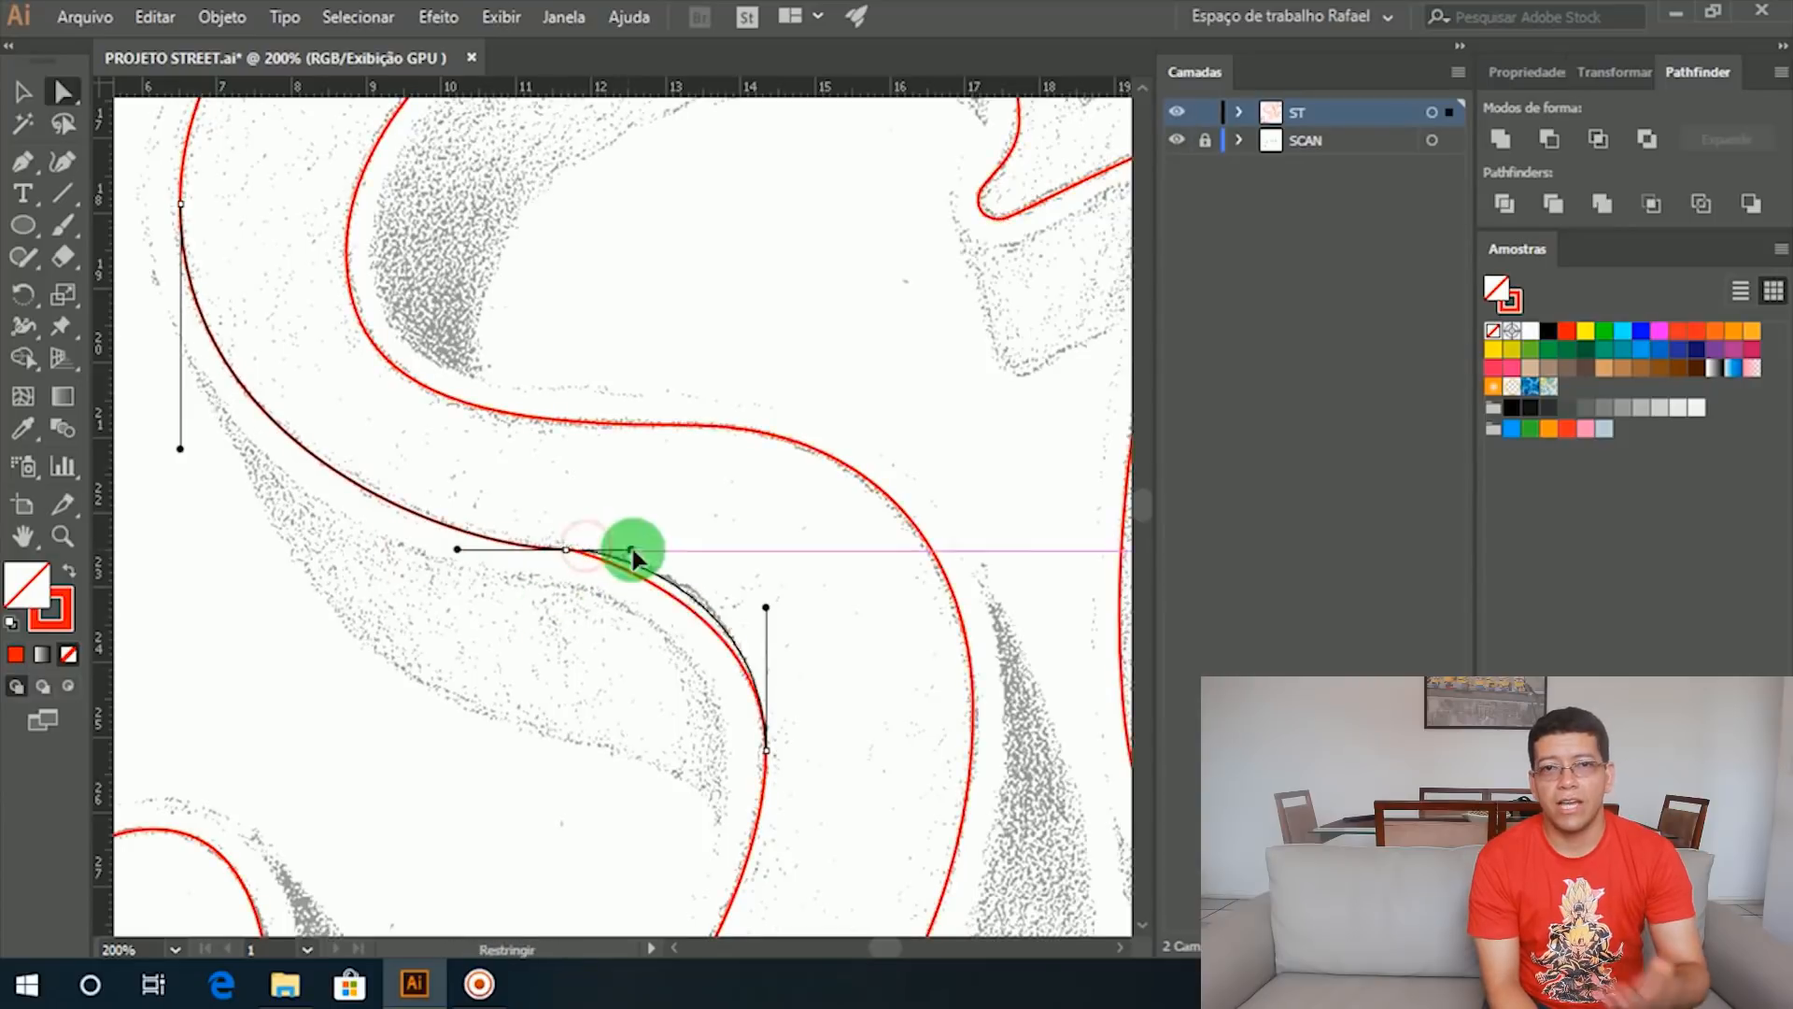
click(659, 558)
click(460, 533)
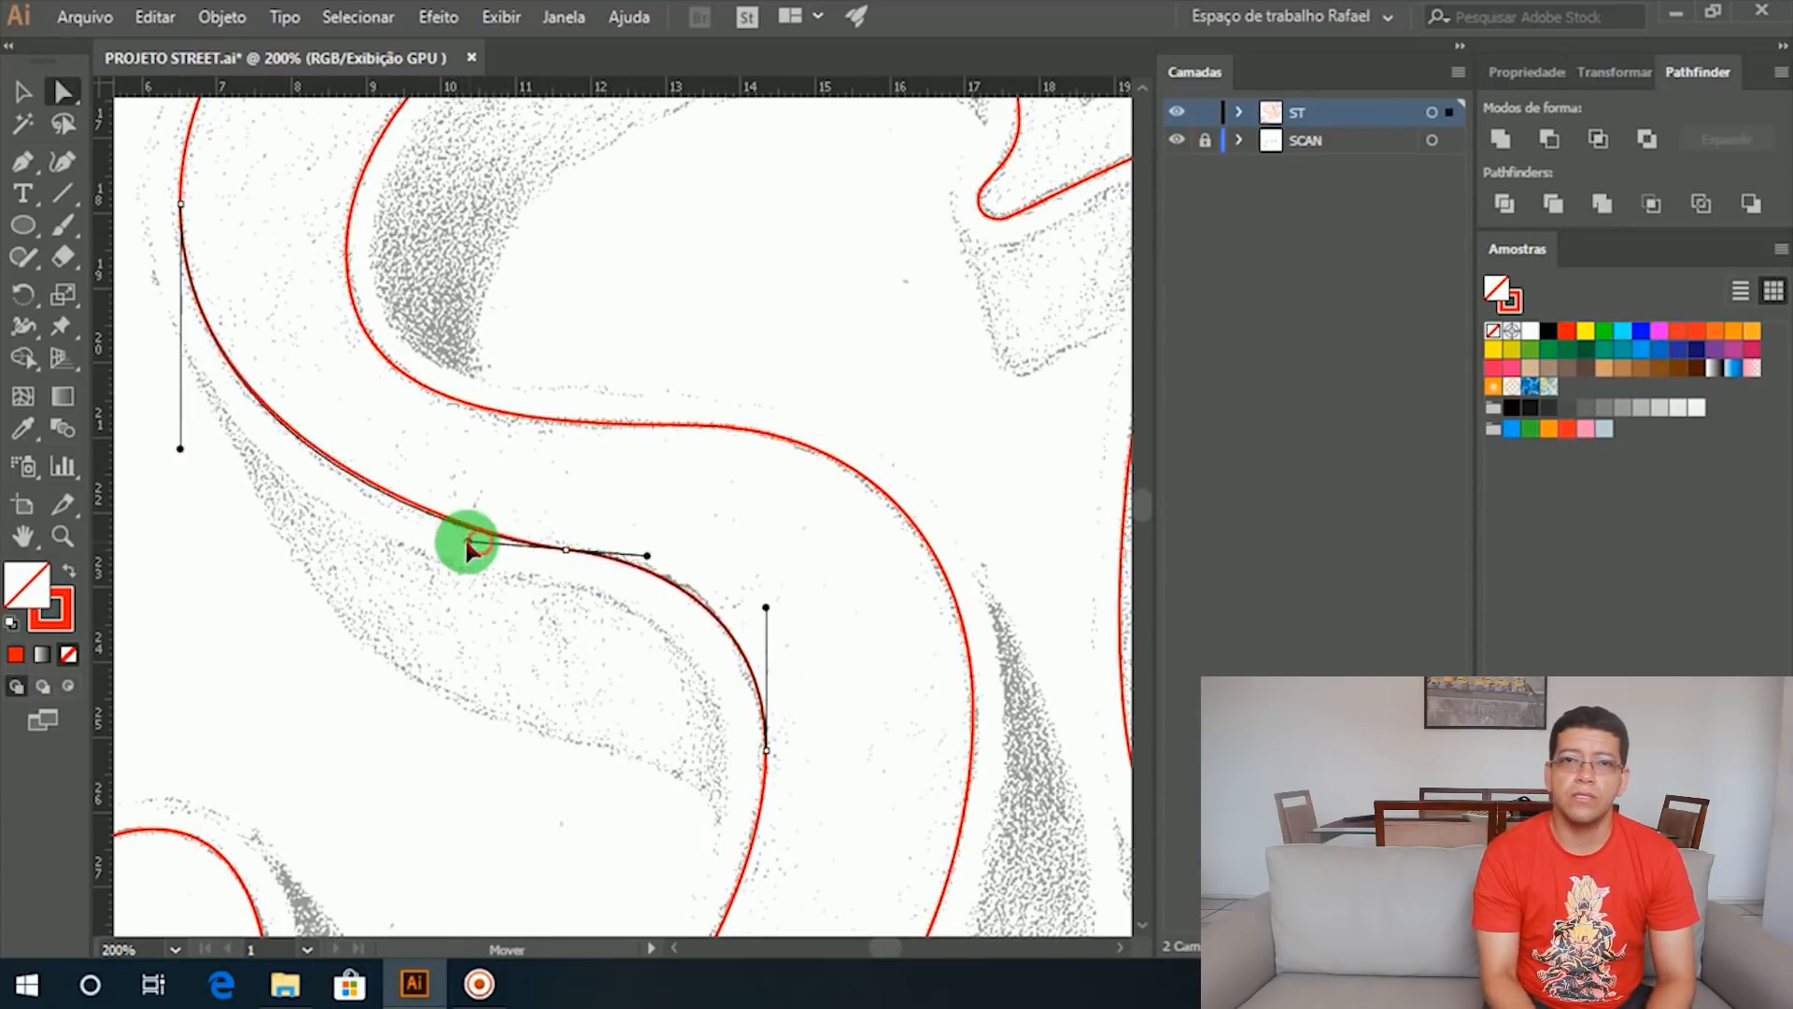
Step: Smooth the S's inner middle bend by adjusting its handles and toggle the SCAN layer to check the outline
click(1125, 149)
click(671, 570)
mouse_move(671, 570)
mouse_down()
mouse_move(561, 560)
mouse_move(696, 570)
mouse_up()
drag(766, 607, 767, 630)
key(ctrl+minus)
key(v)
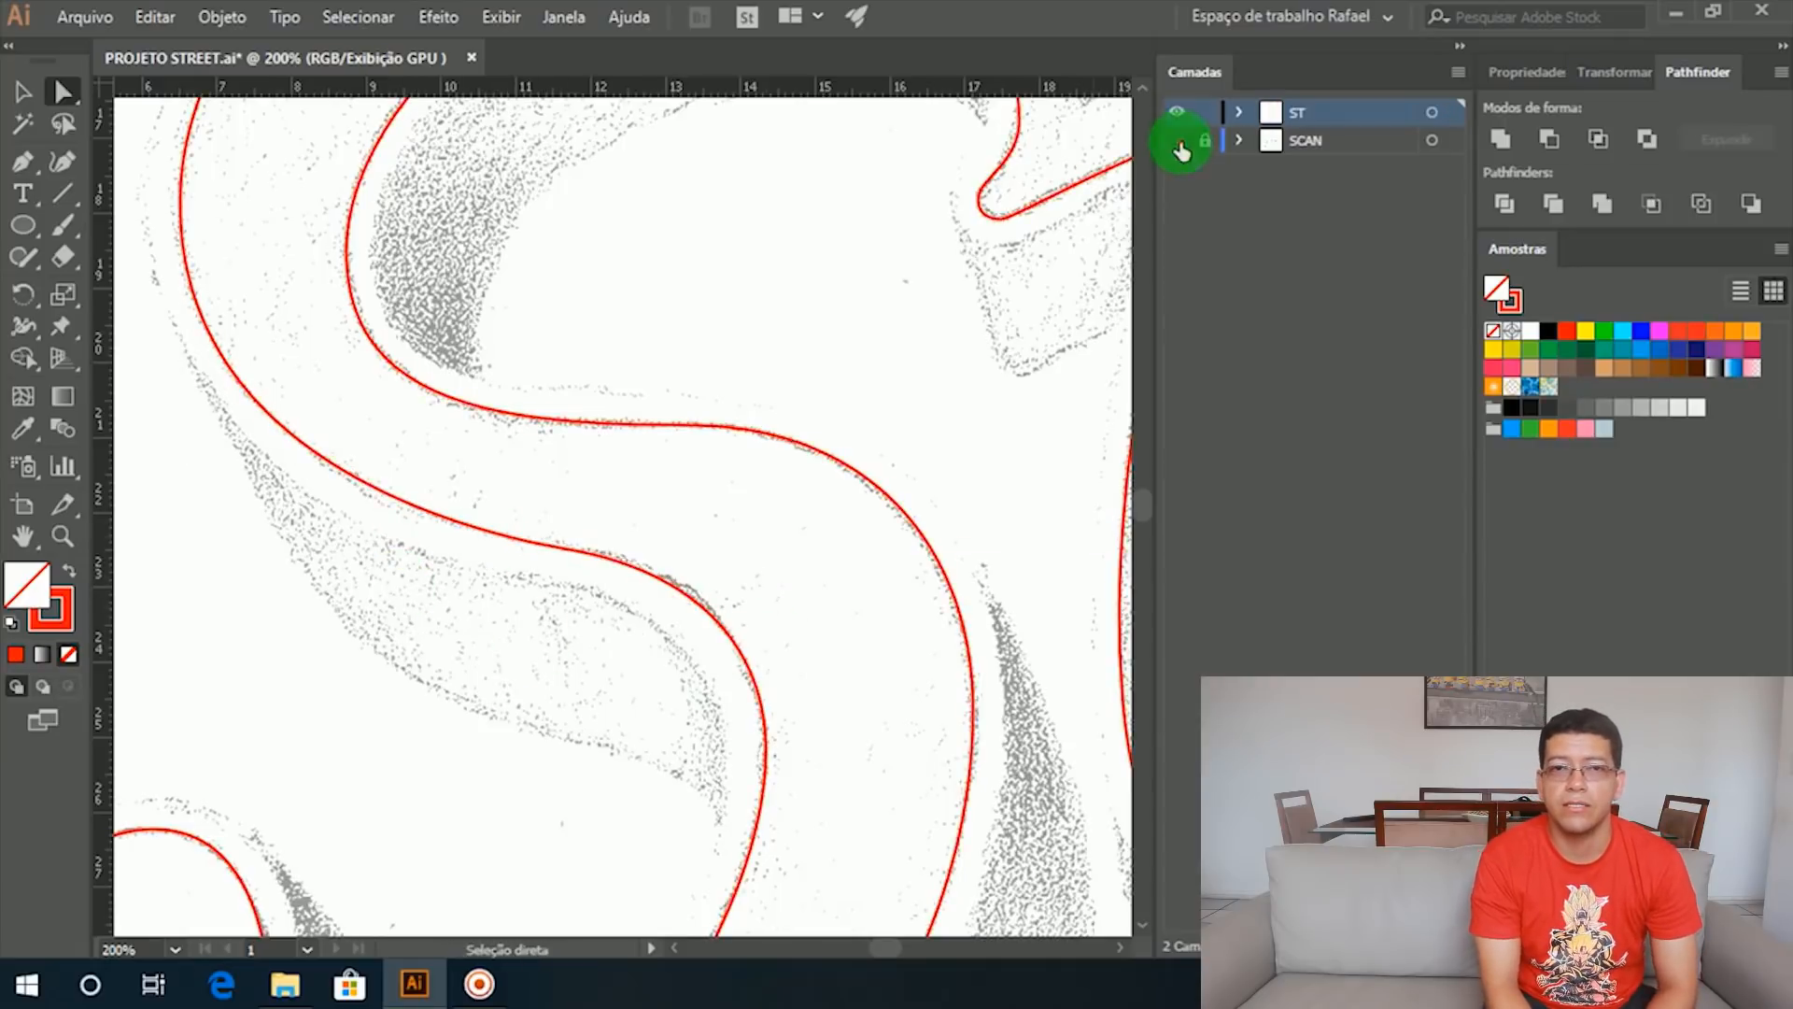
click(1177, 140)
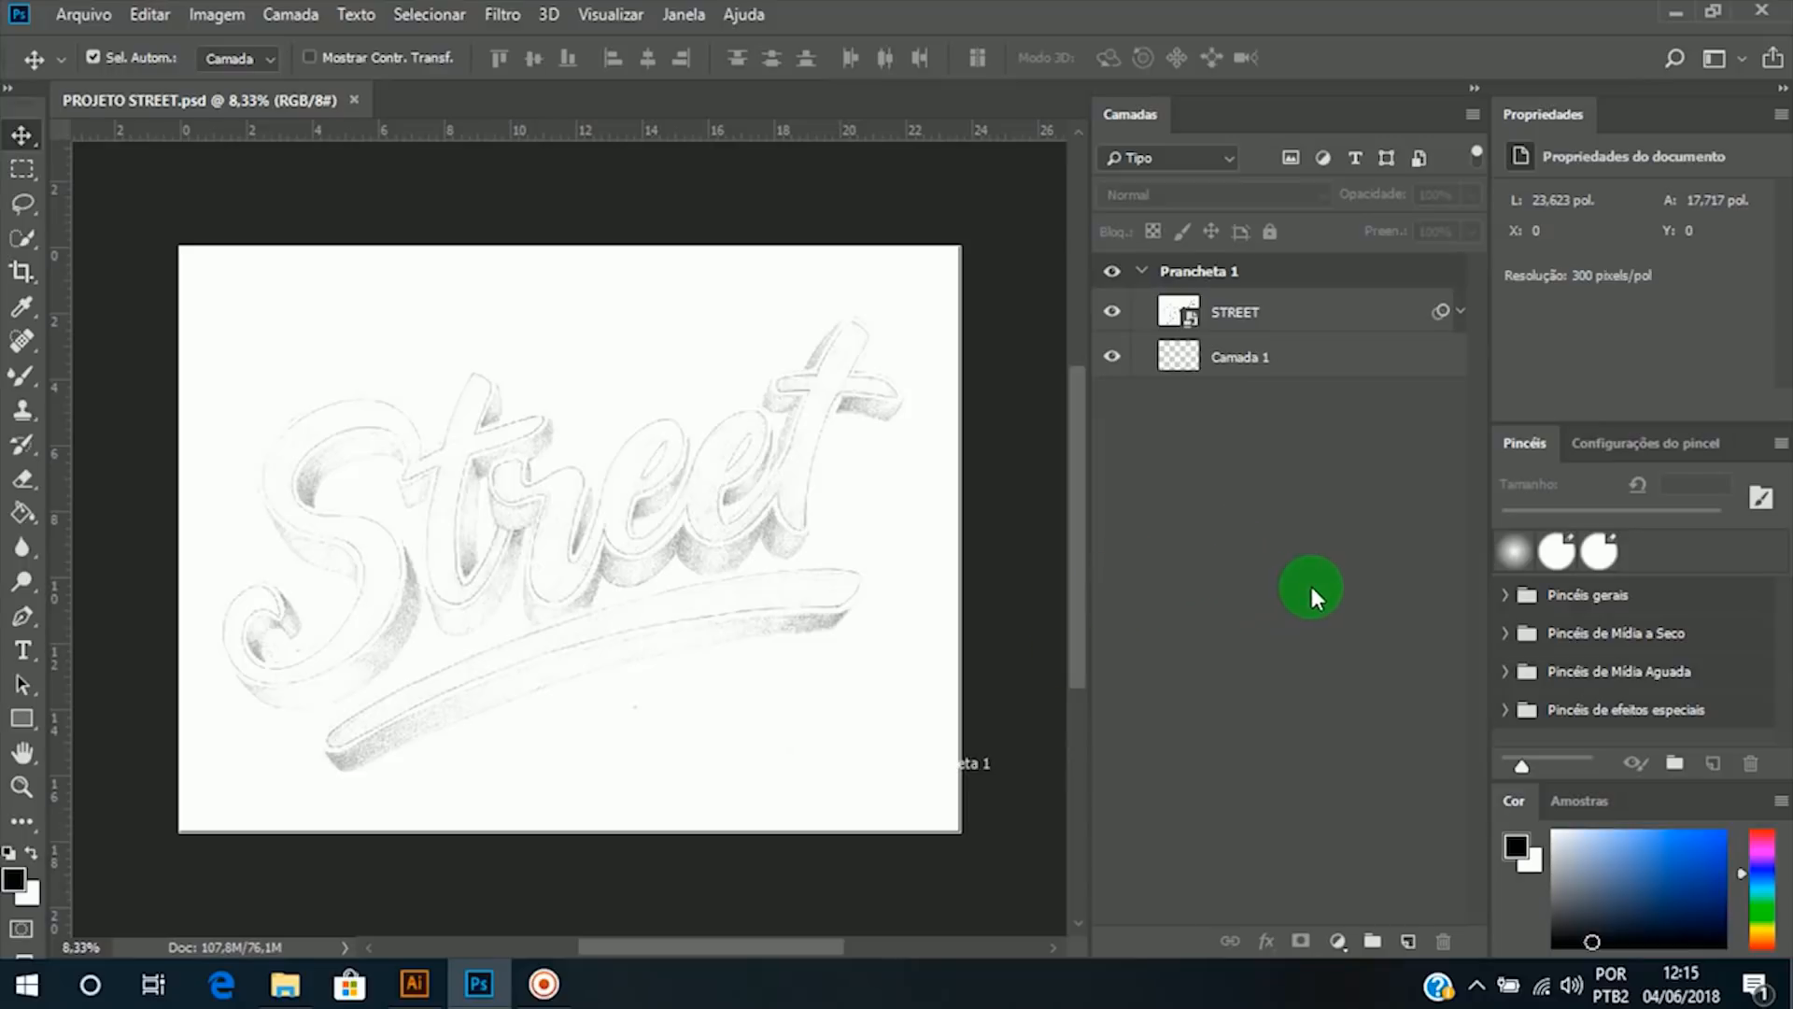
Step: Close Photoshop and switch to Illustrator
click(1765, 16)
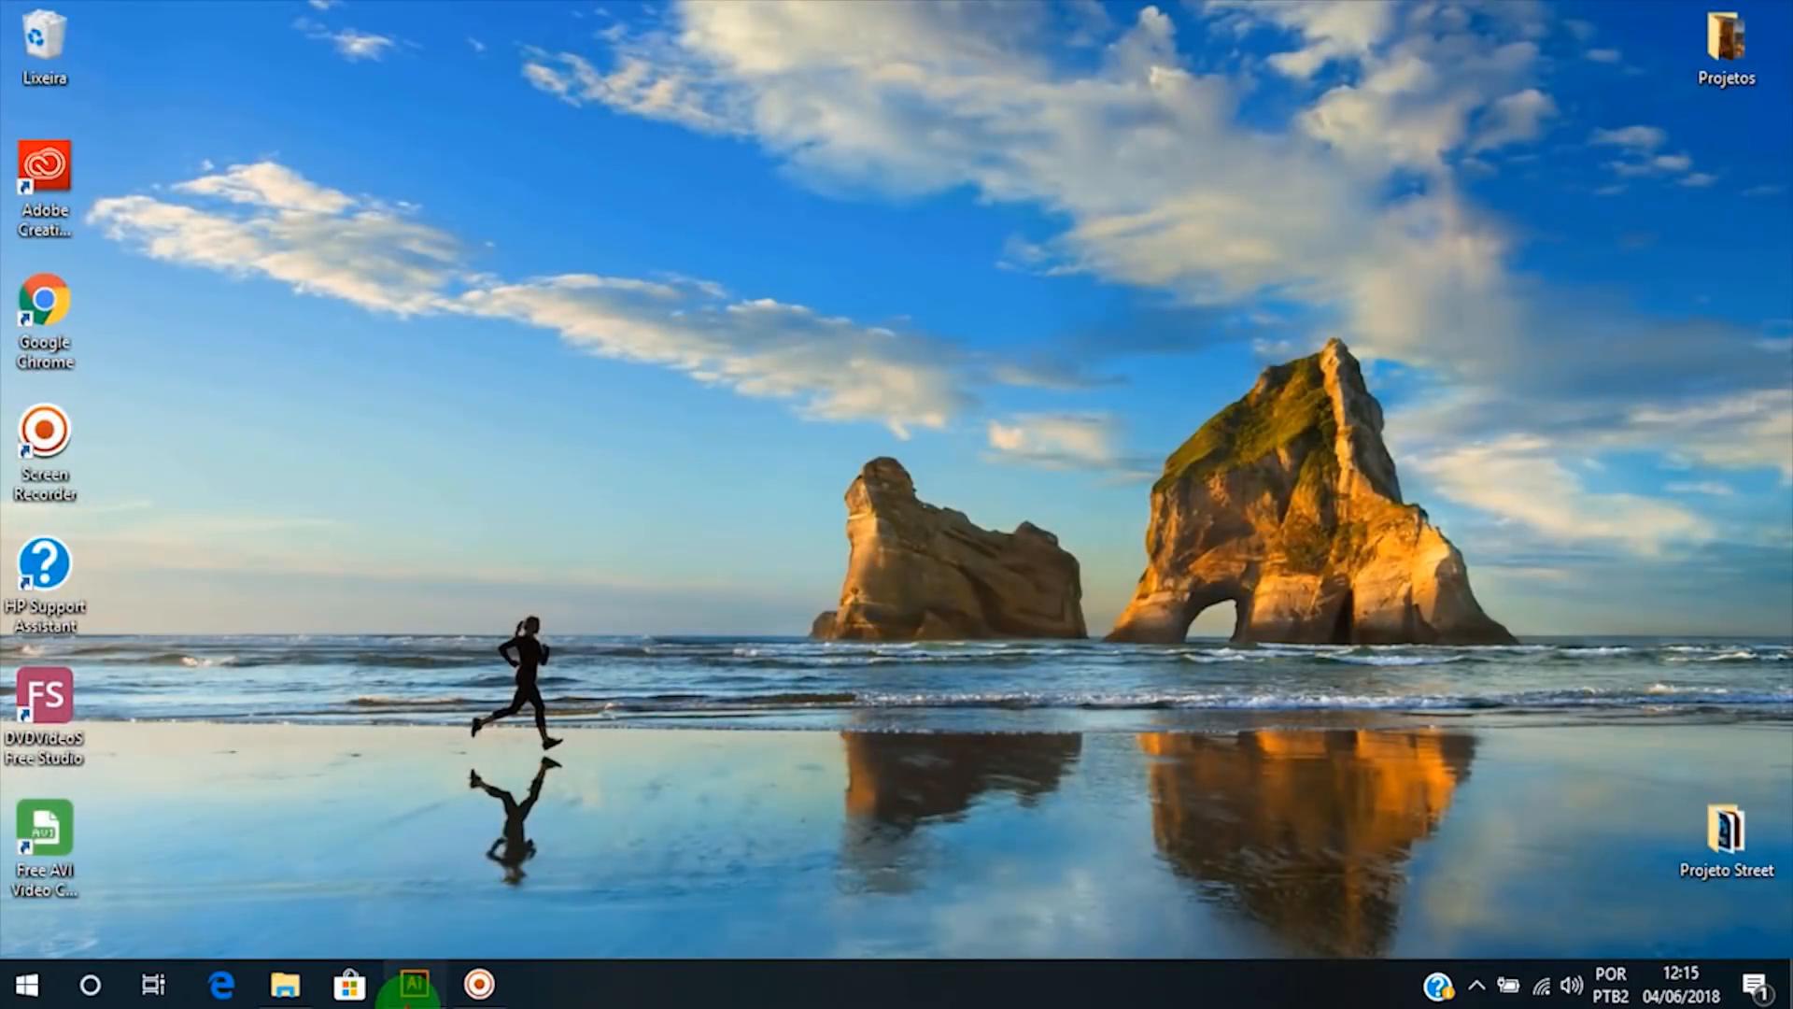
click(414, 984)
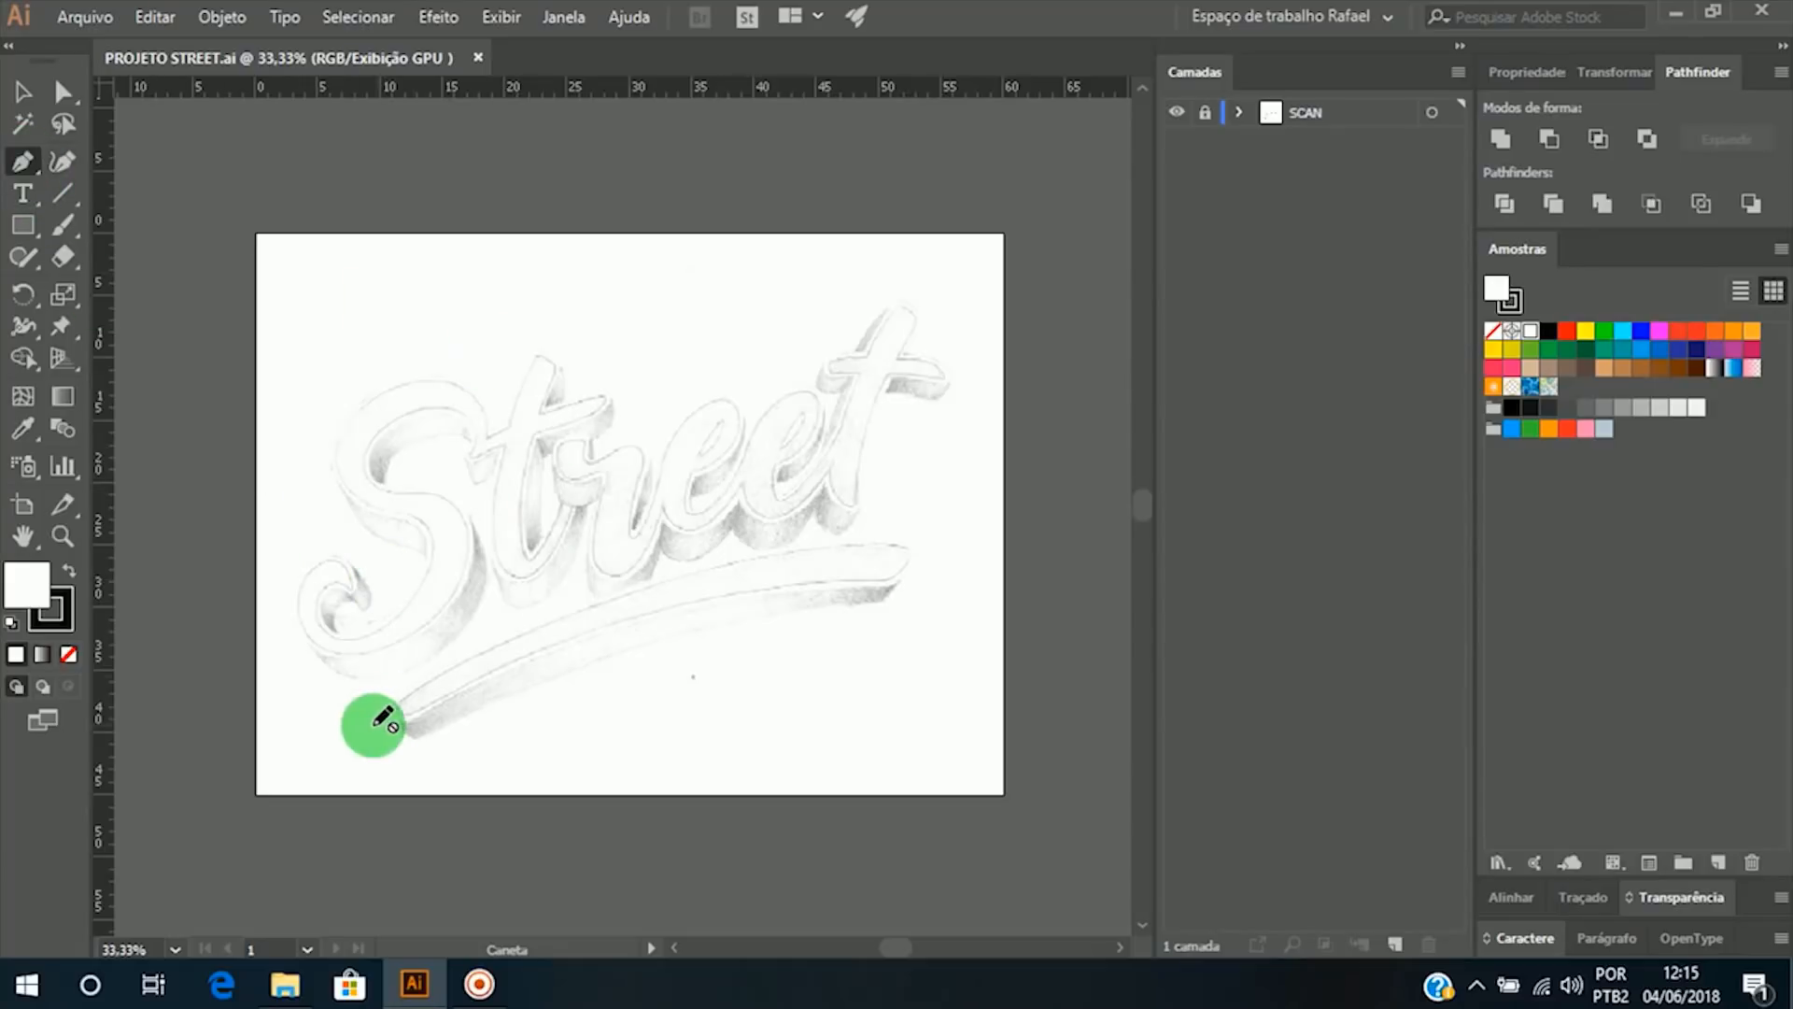
Step: Look over the Street lettering sketch and create a new layer above the SCAN layer
click(412, 568)
click(658, 389)
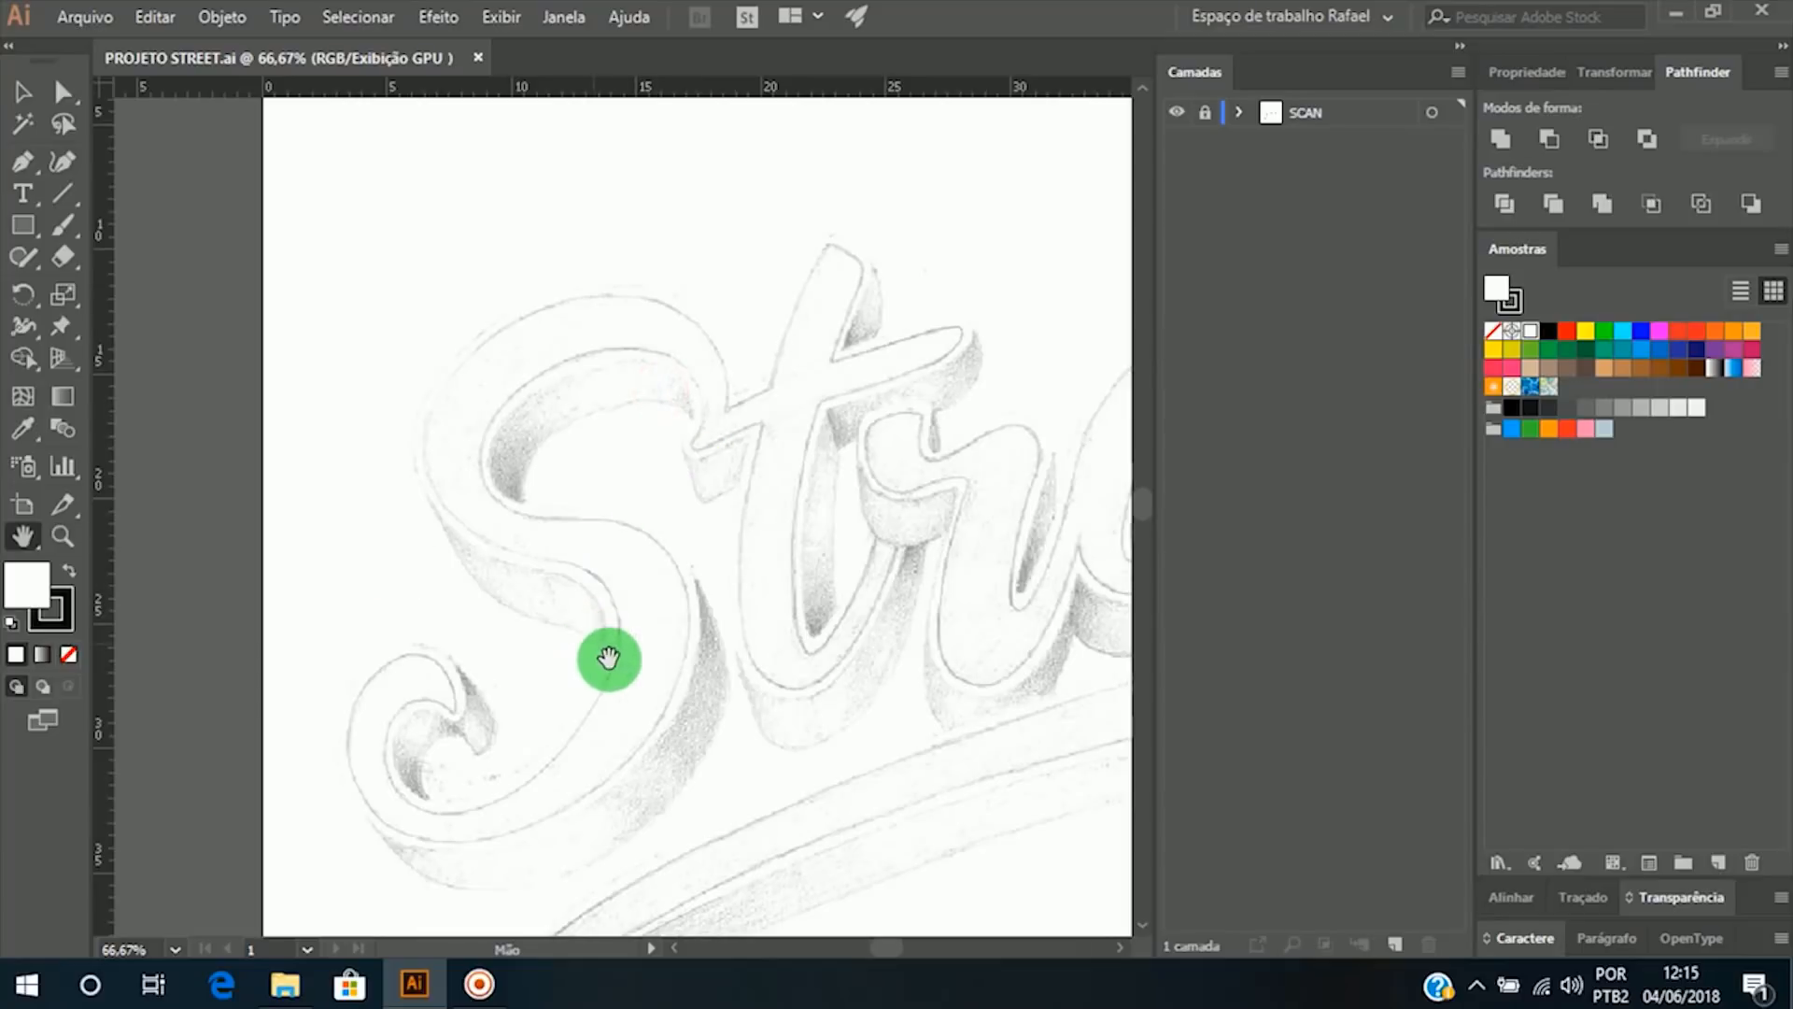
drag(609, 660, 575, 613)
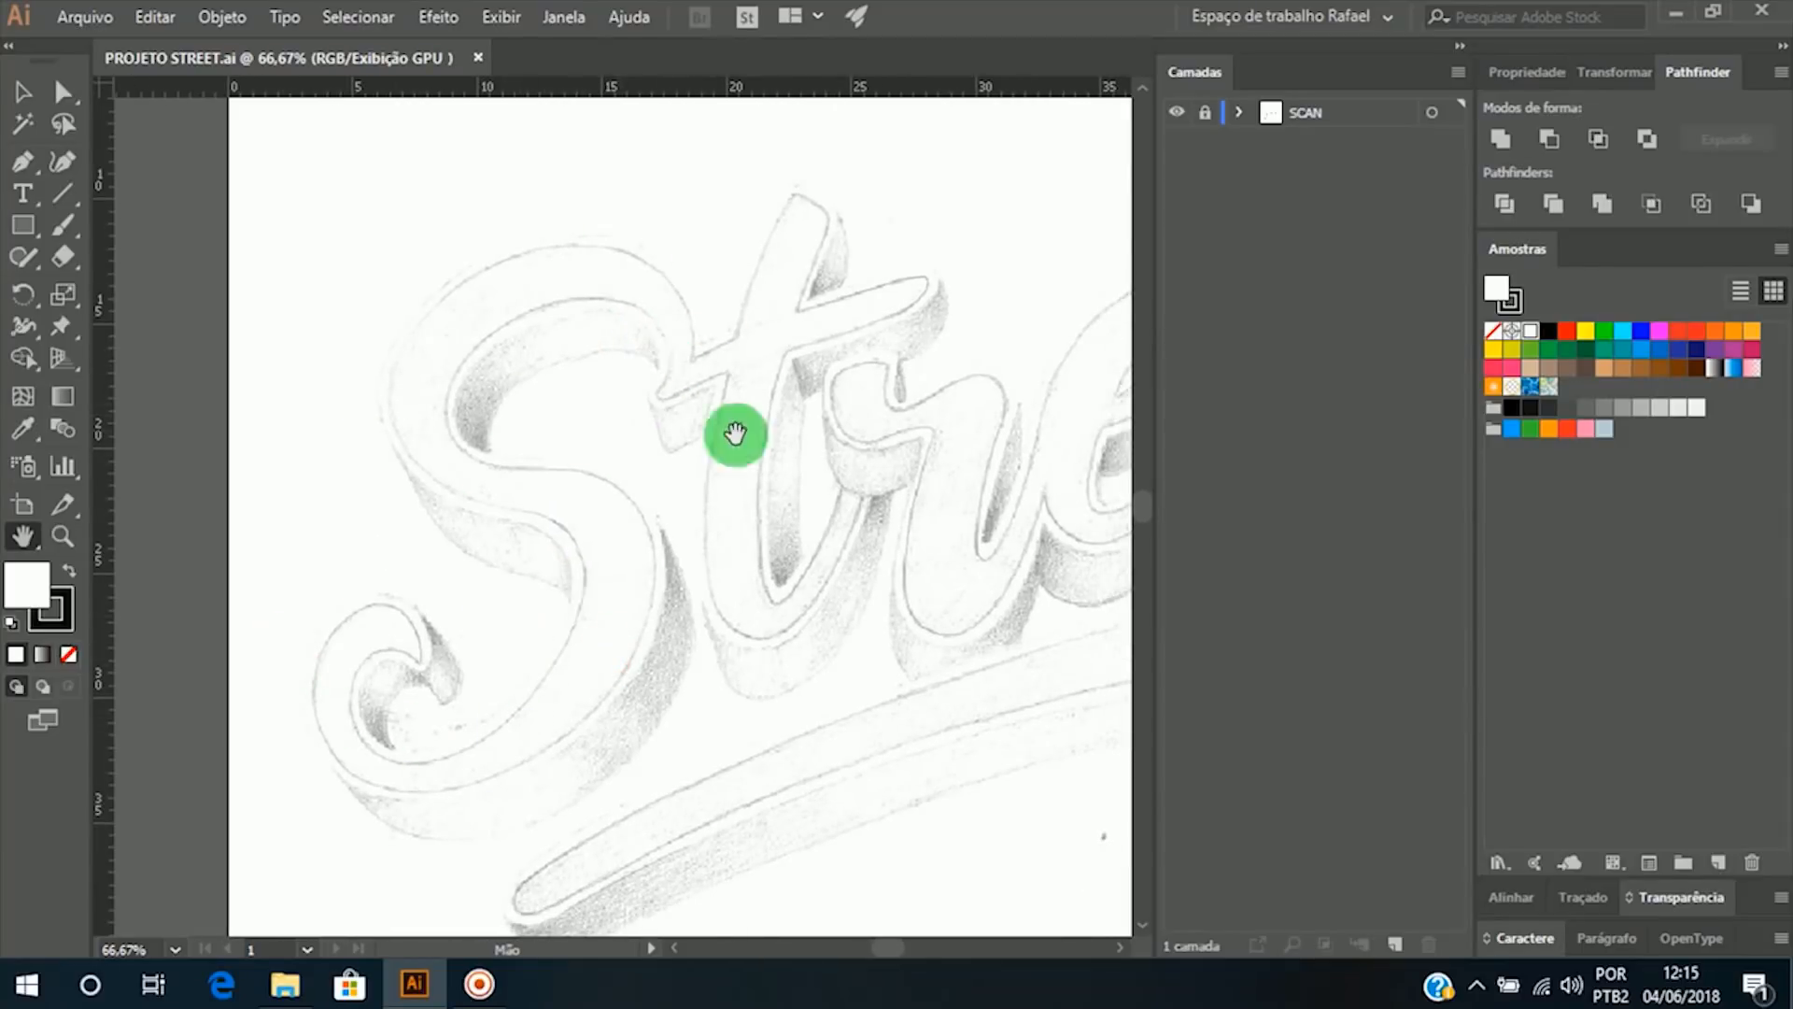
drag(827, 482, 648, 480)
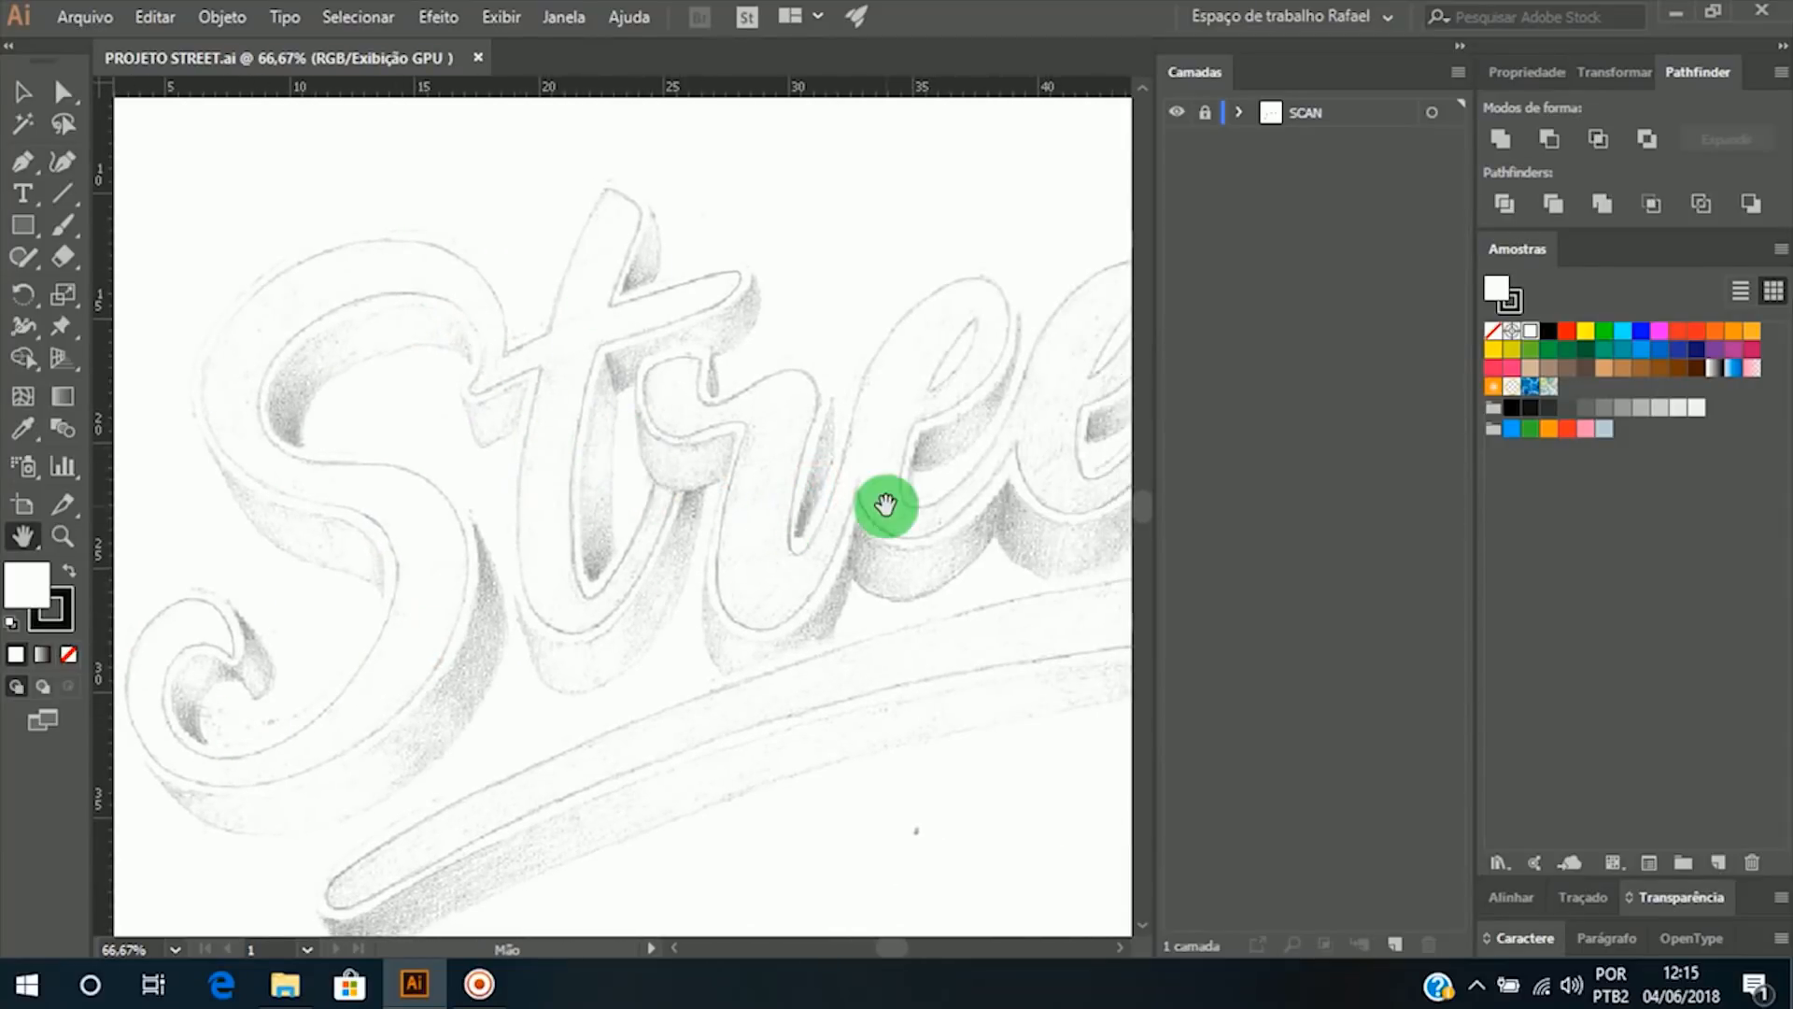
drag(886, 505, 744, 563)
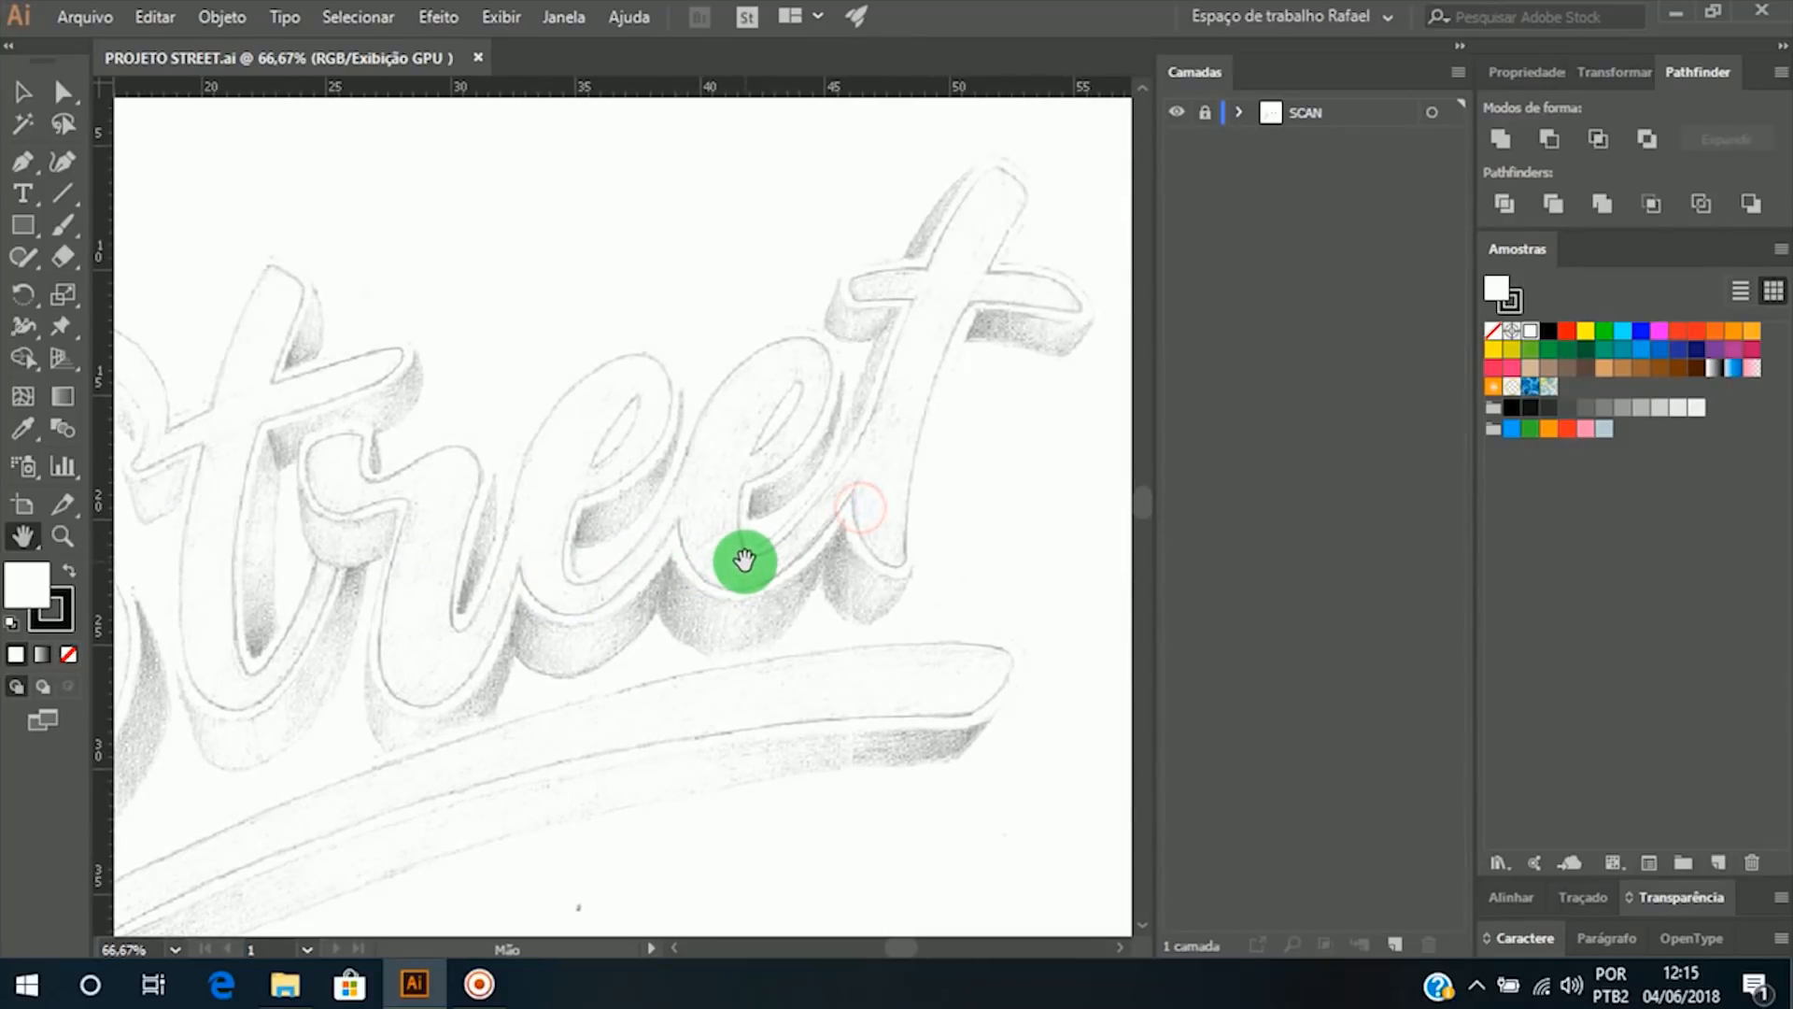
drag(850, 538, 802, 545)
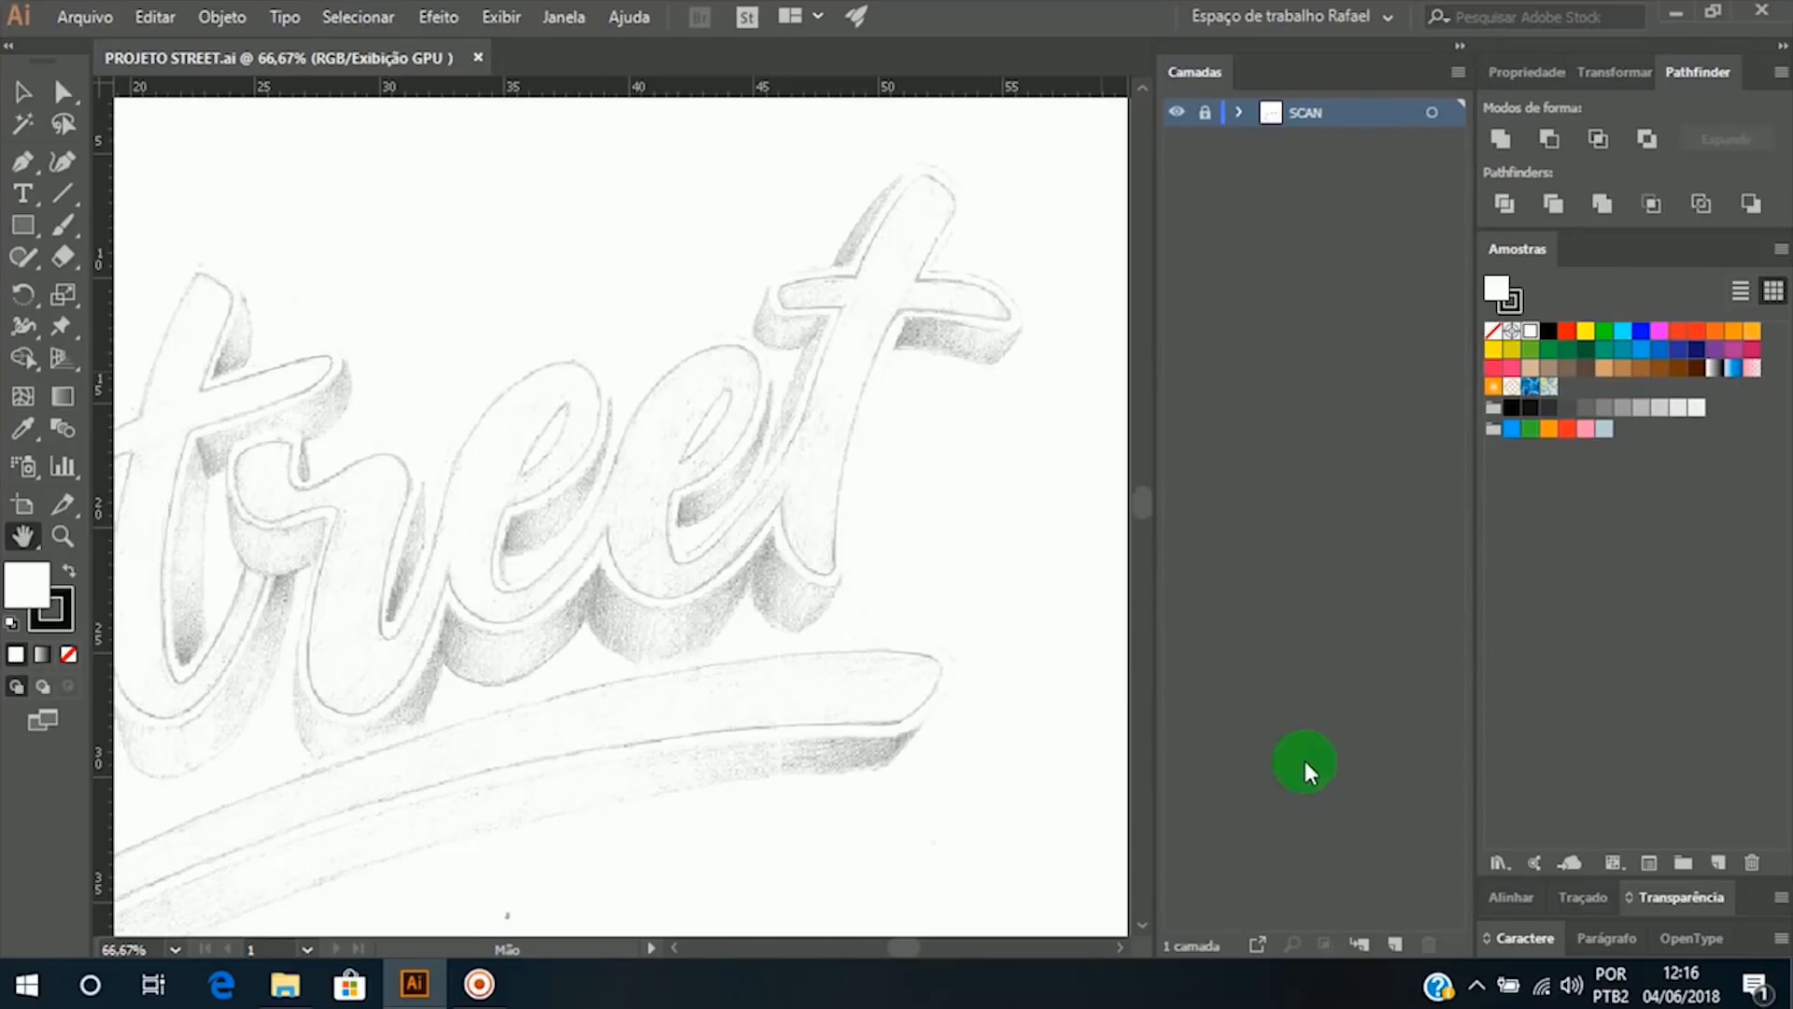
click(1395, 941)
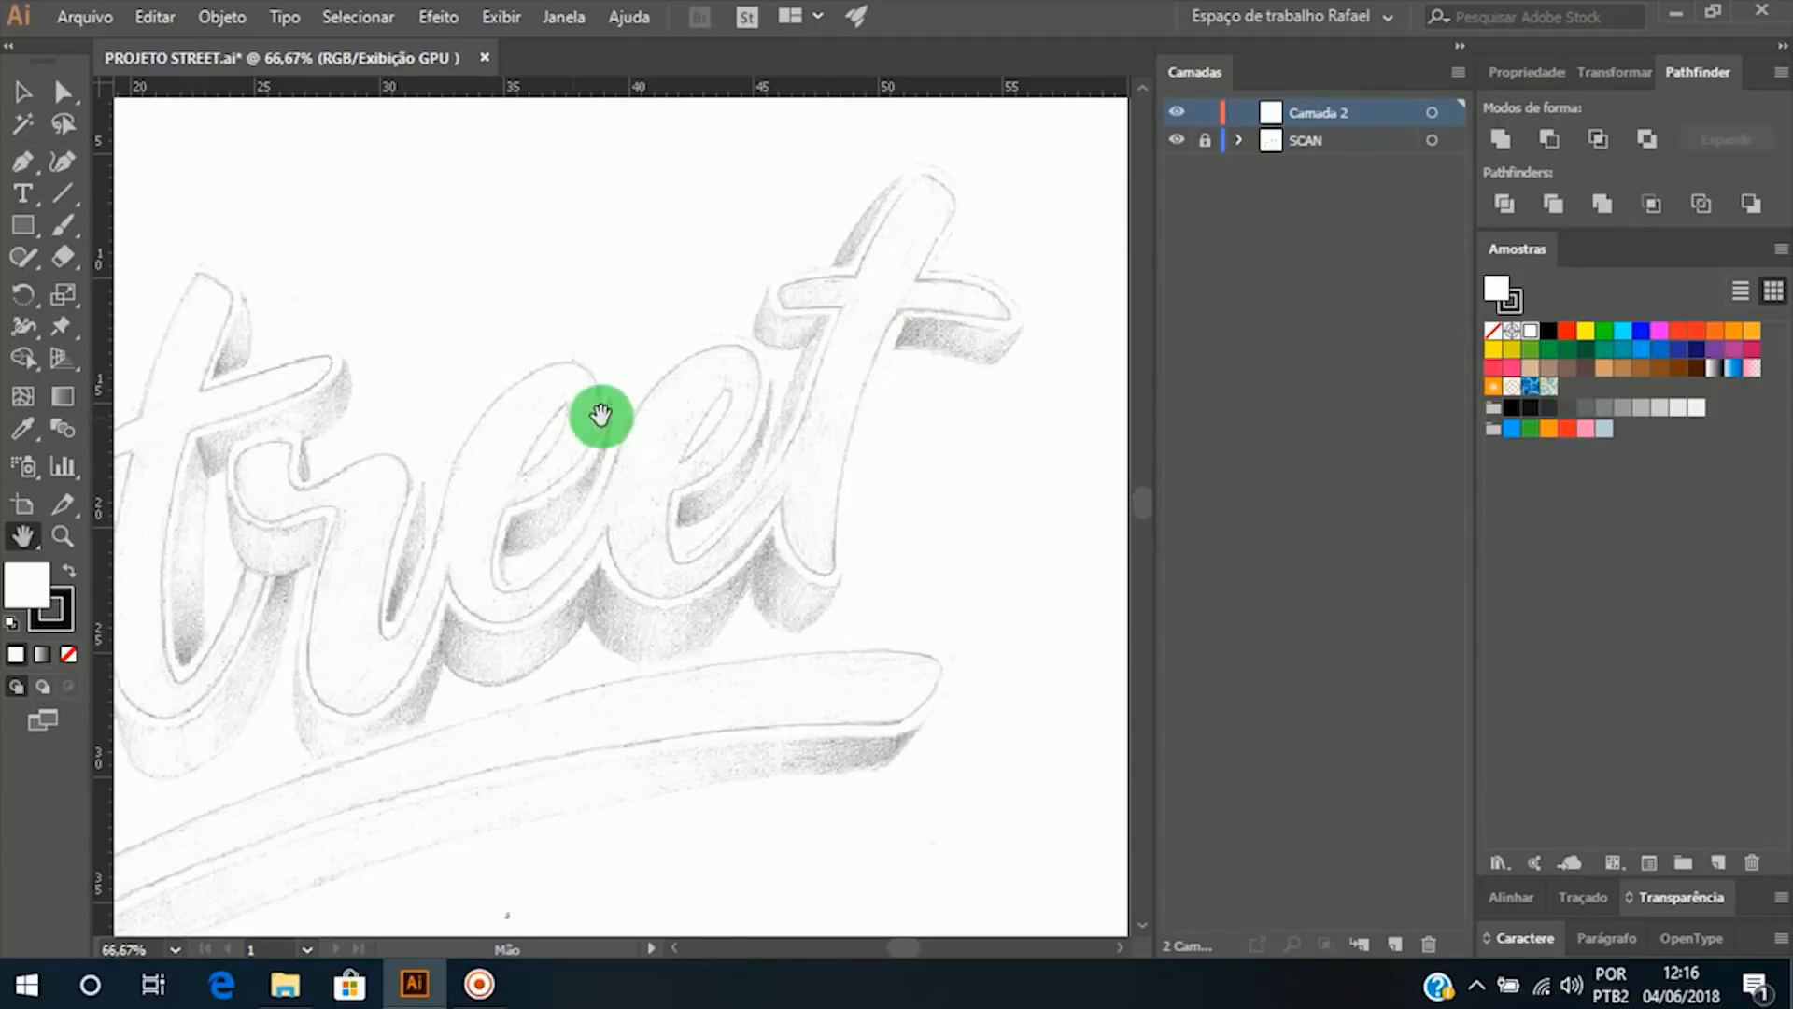
Step: Set up the Pen tool with no fill and a Vermelho RGB (FF0000) stroke for tracing the S
drag(432, 493, 675, 481)
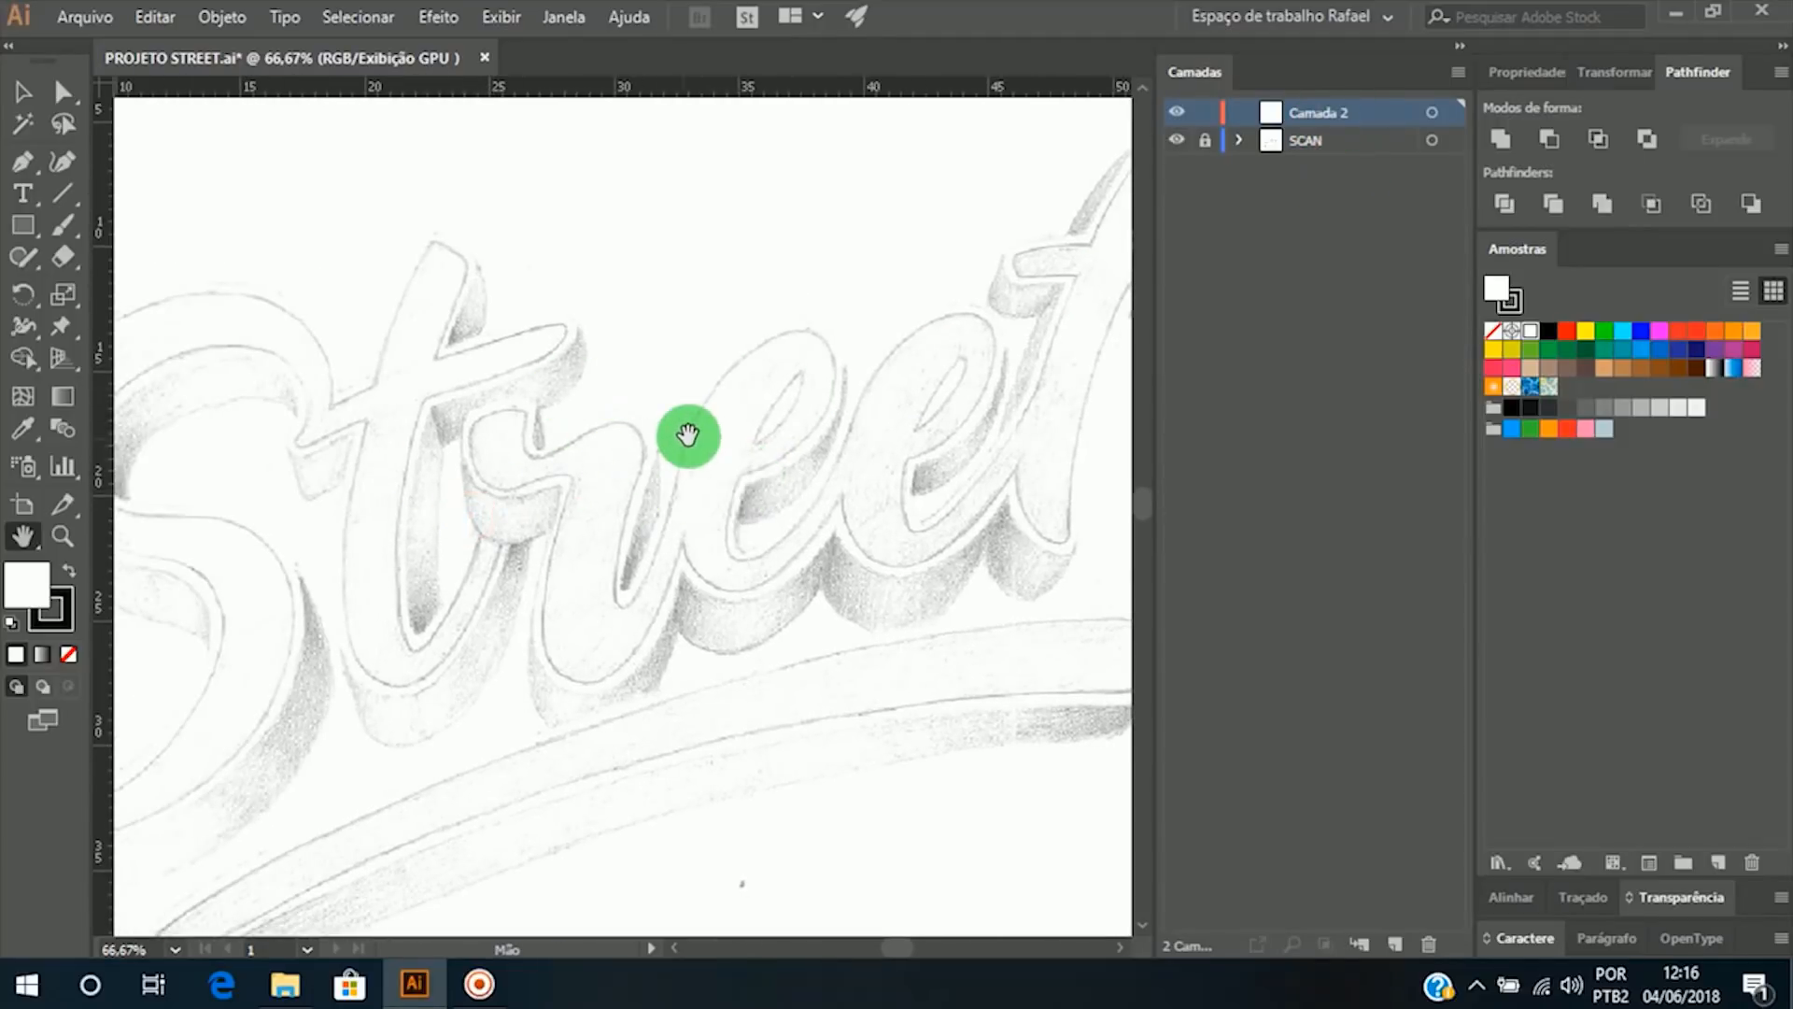
drag(373, 440, 720, 395)
mouse_move(661, 529)
mouse_down()
mouse_move(753, 501)
mouse_move(675, 518)
mouse_up()
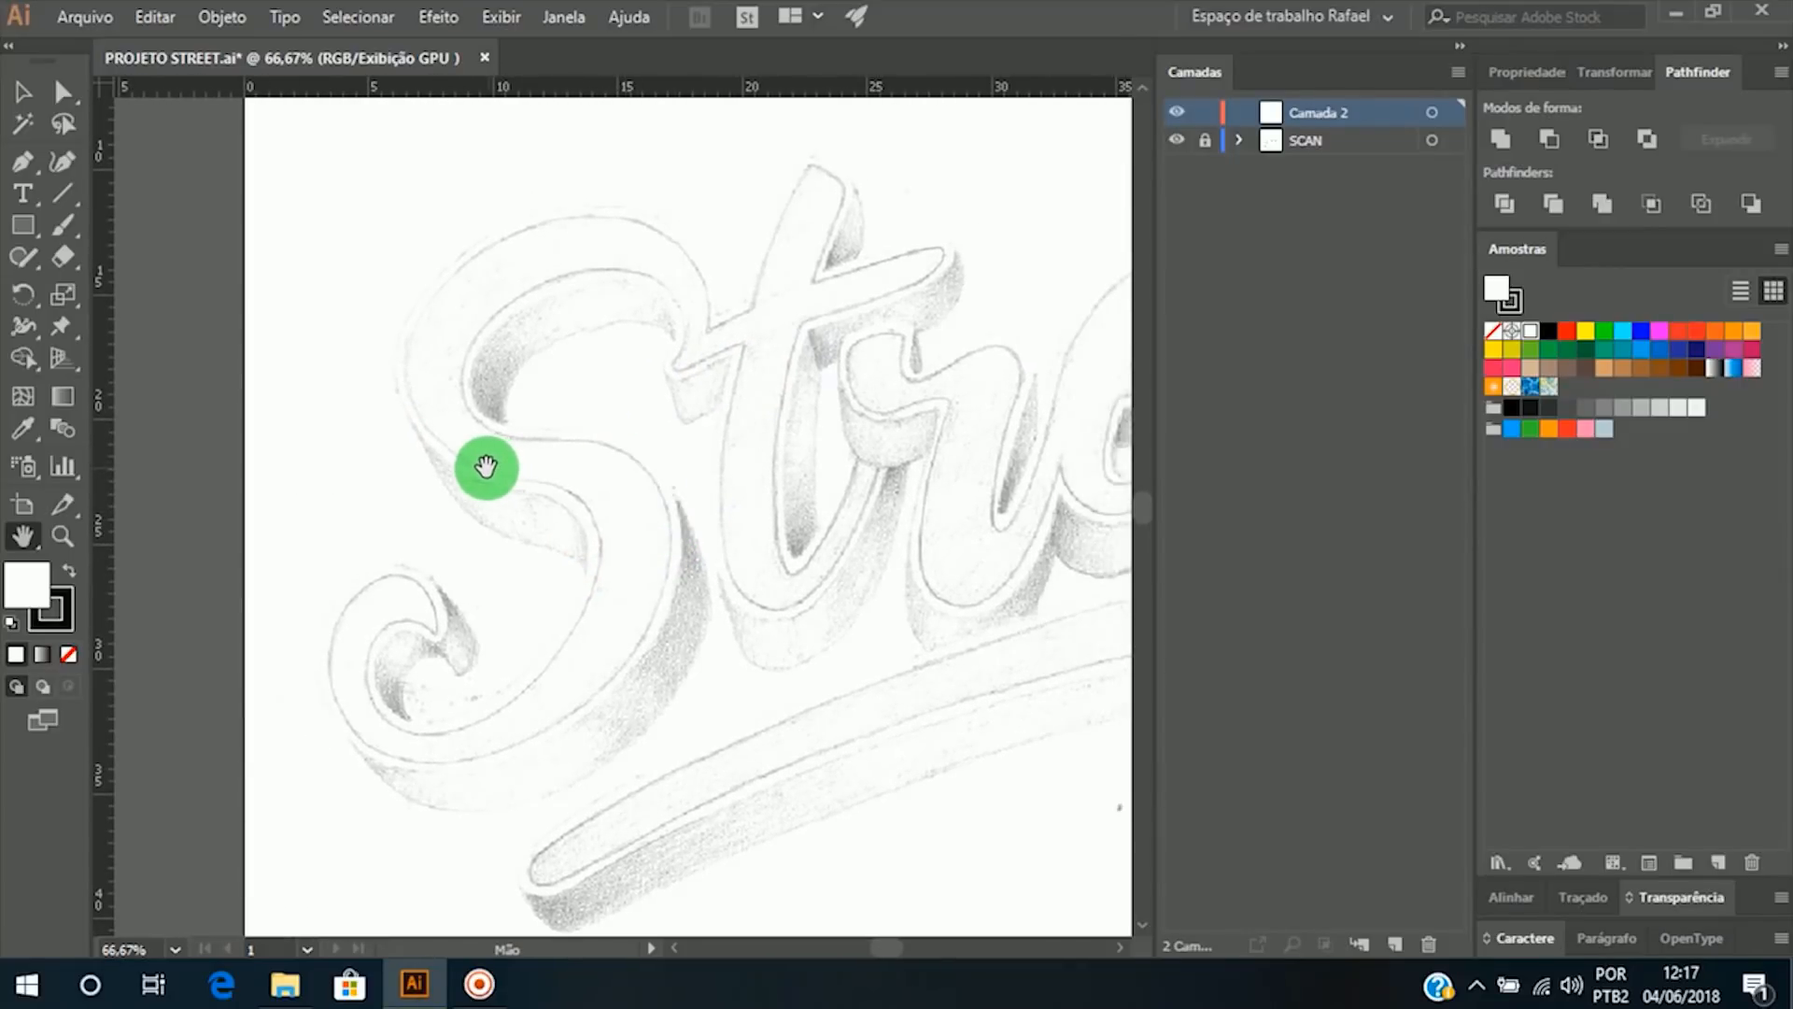
click(22, 166)
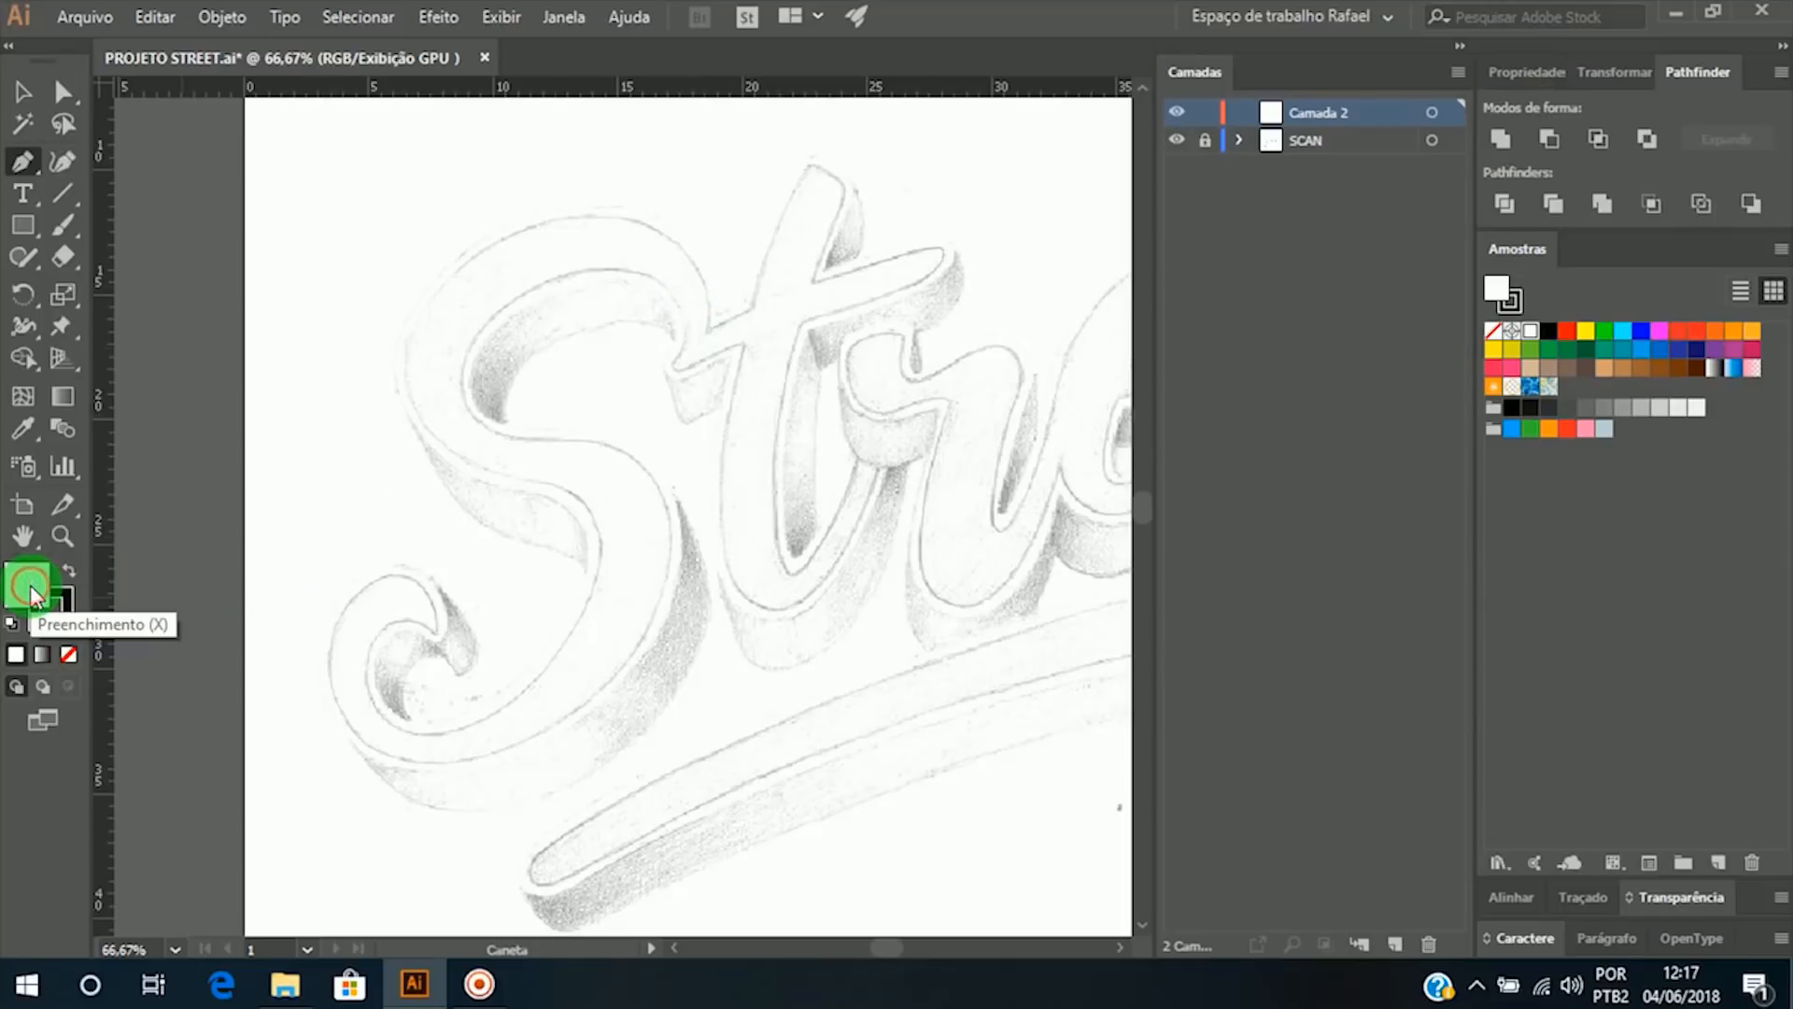
click(69, 654)
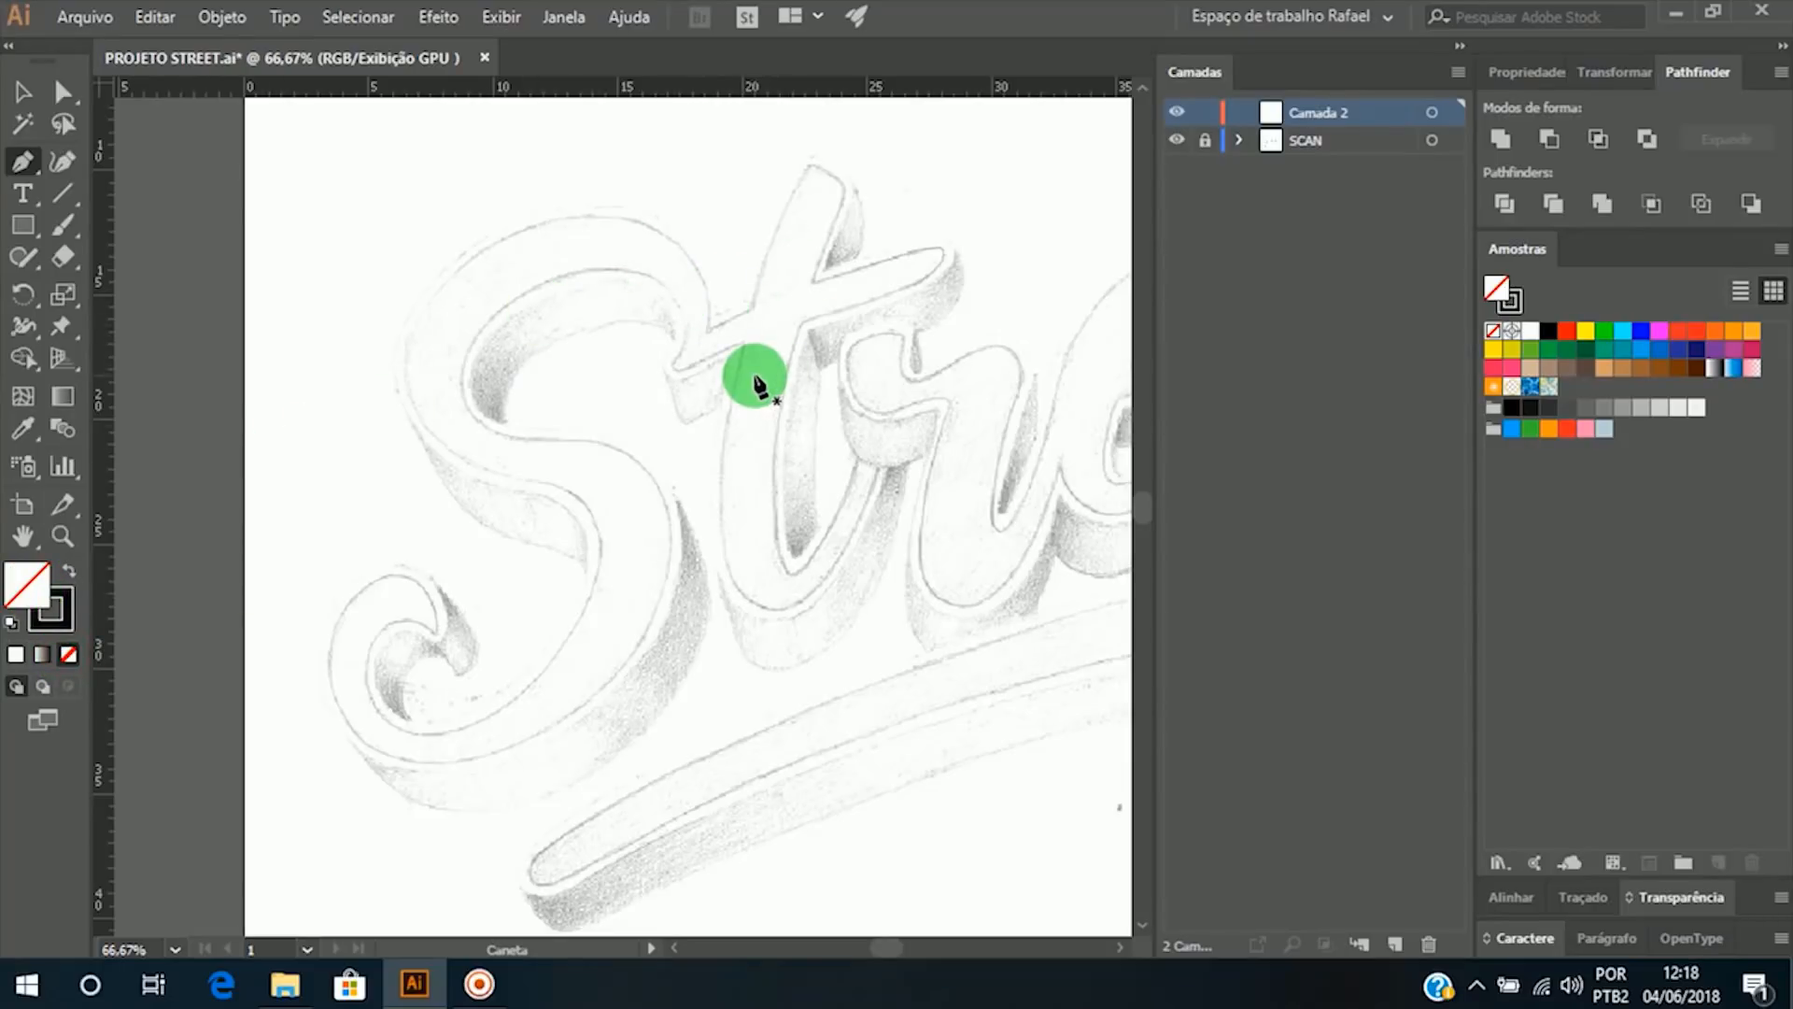
click(70, 625)
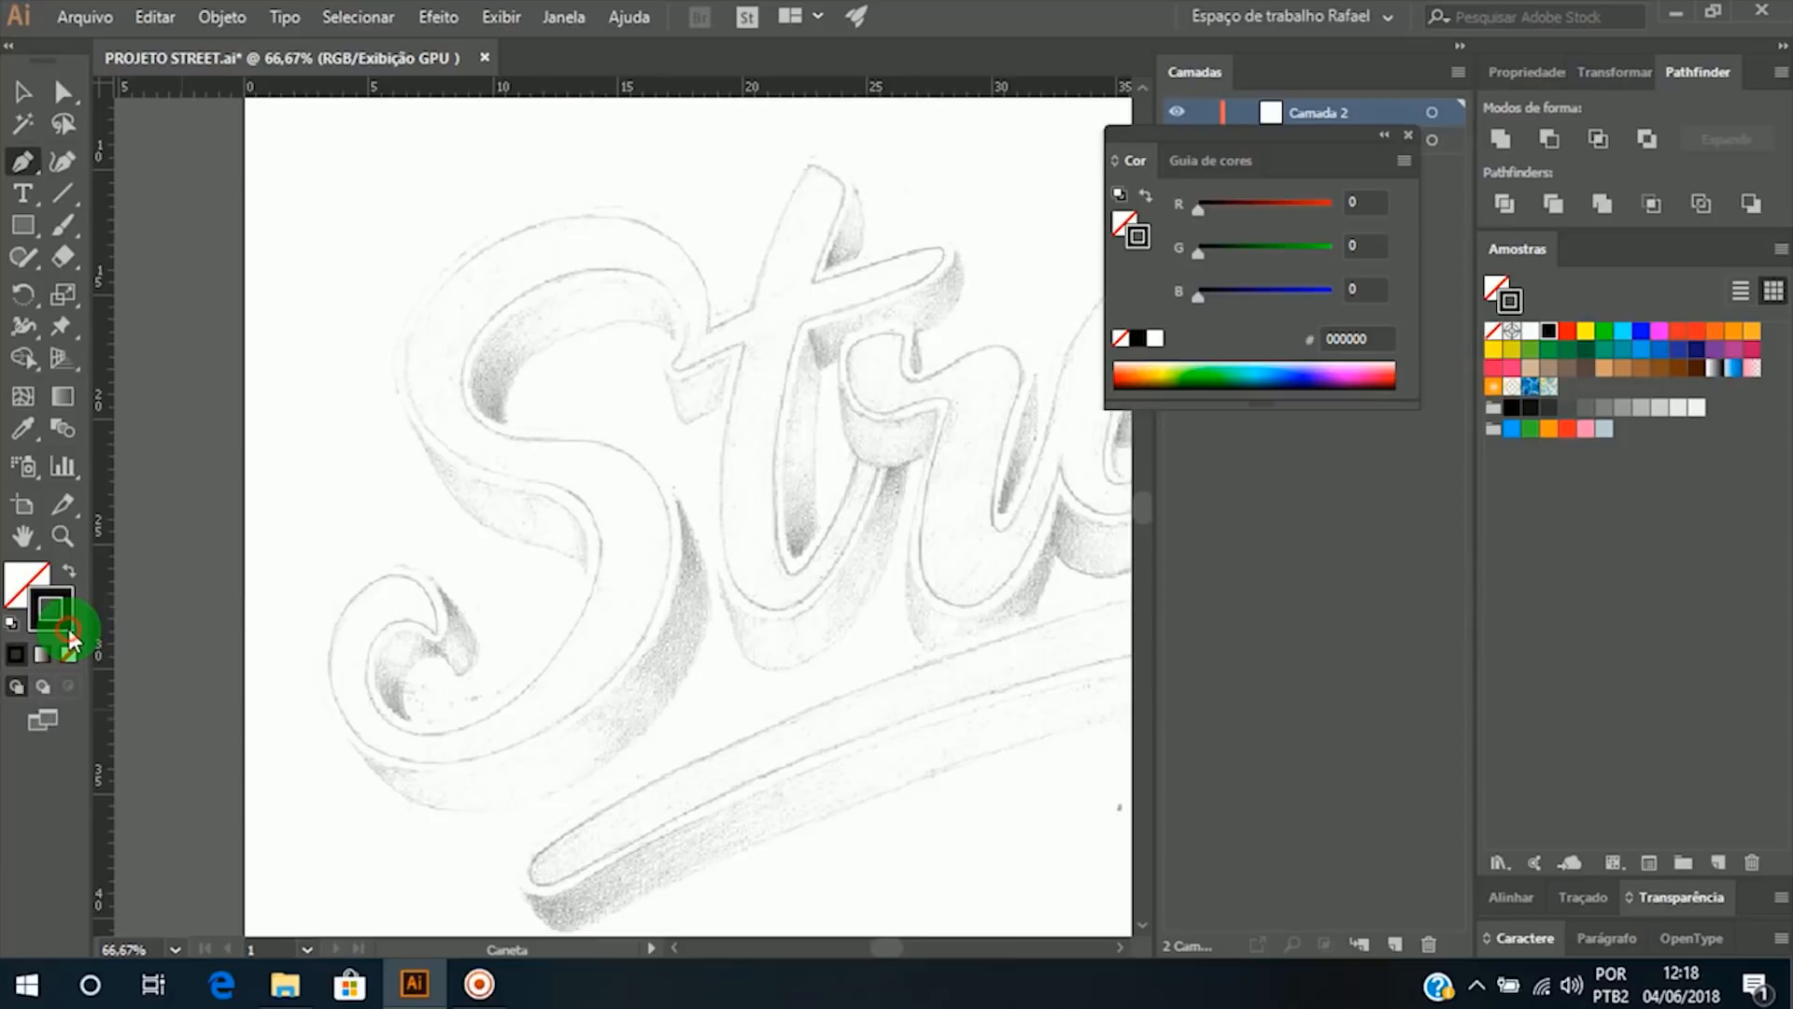
click(1567, 332)
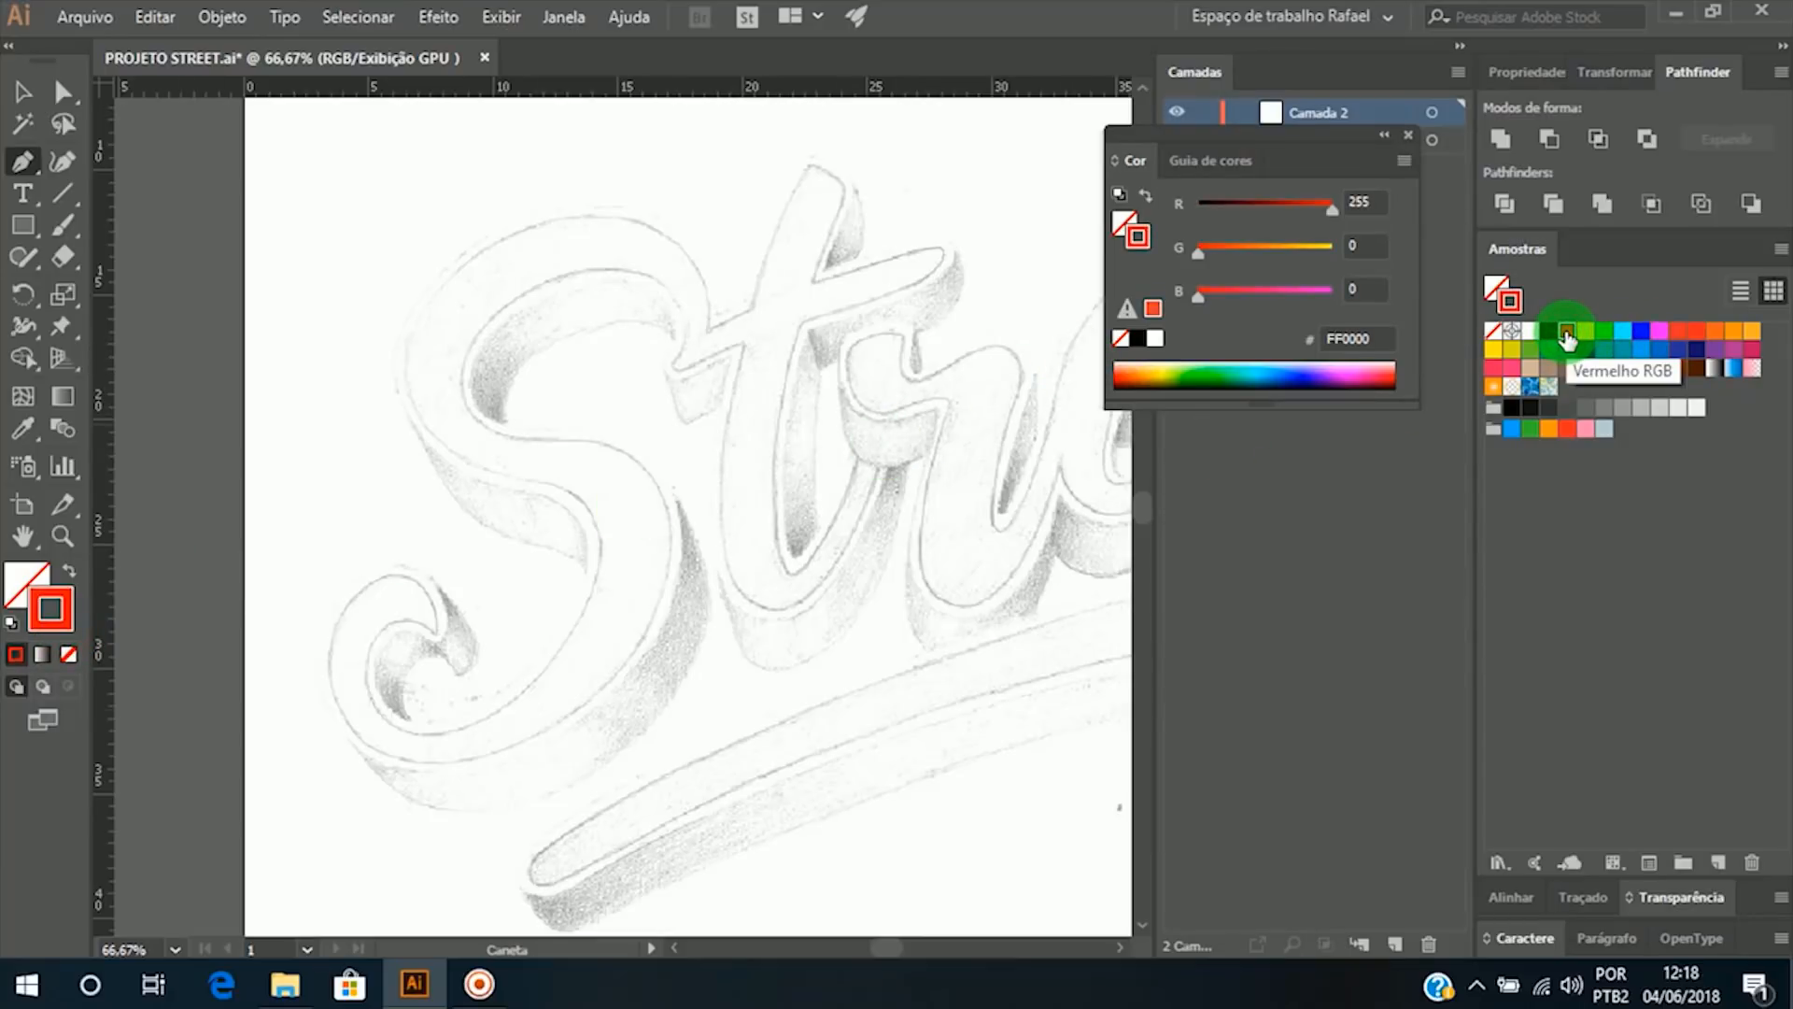
Step: Make the fill the active color attribute and close the floating color panel
click(1413, 136)
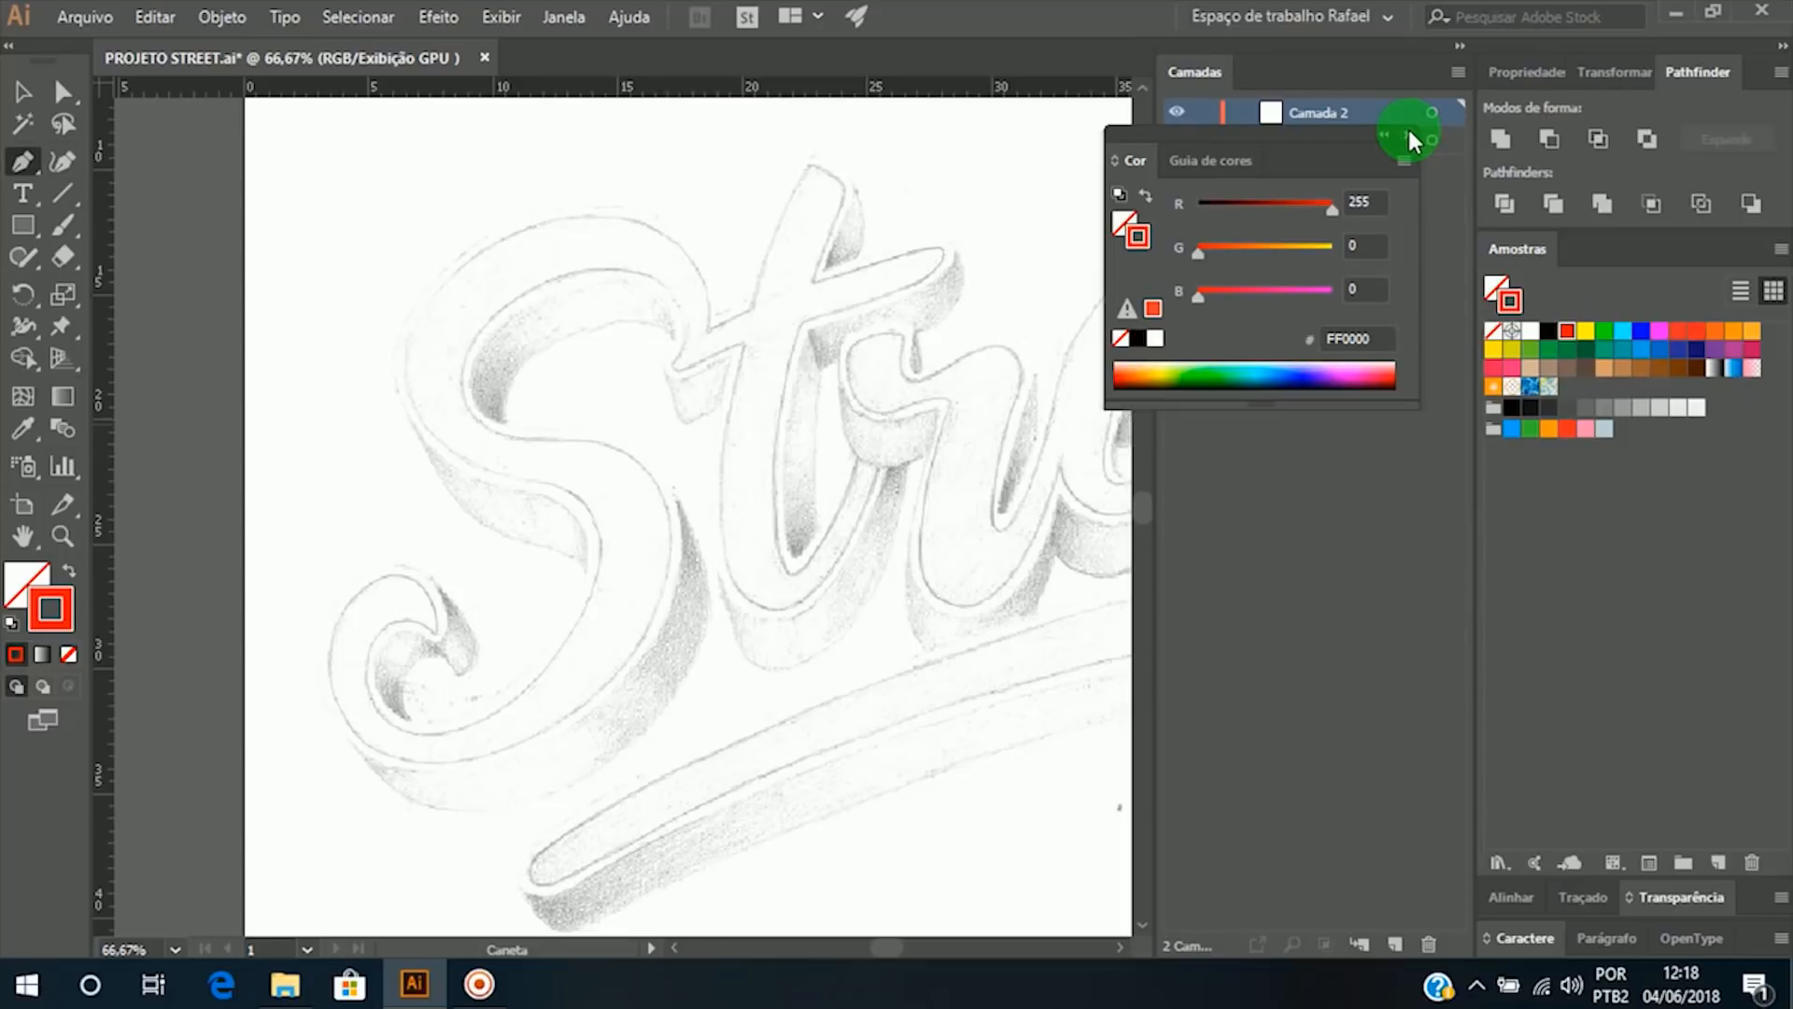
click(1409, 135)
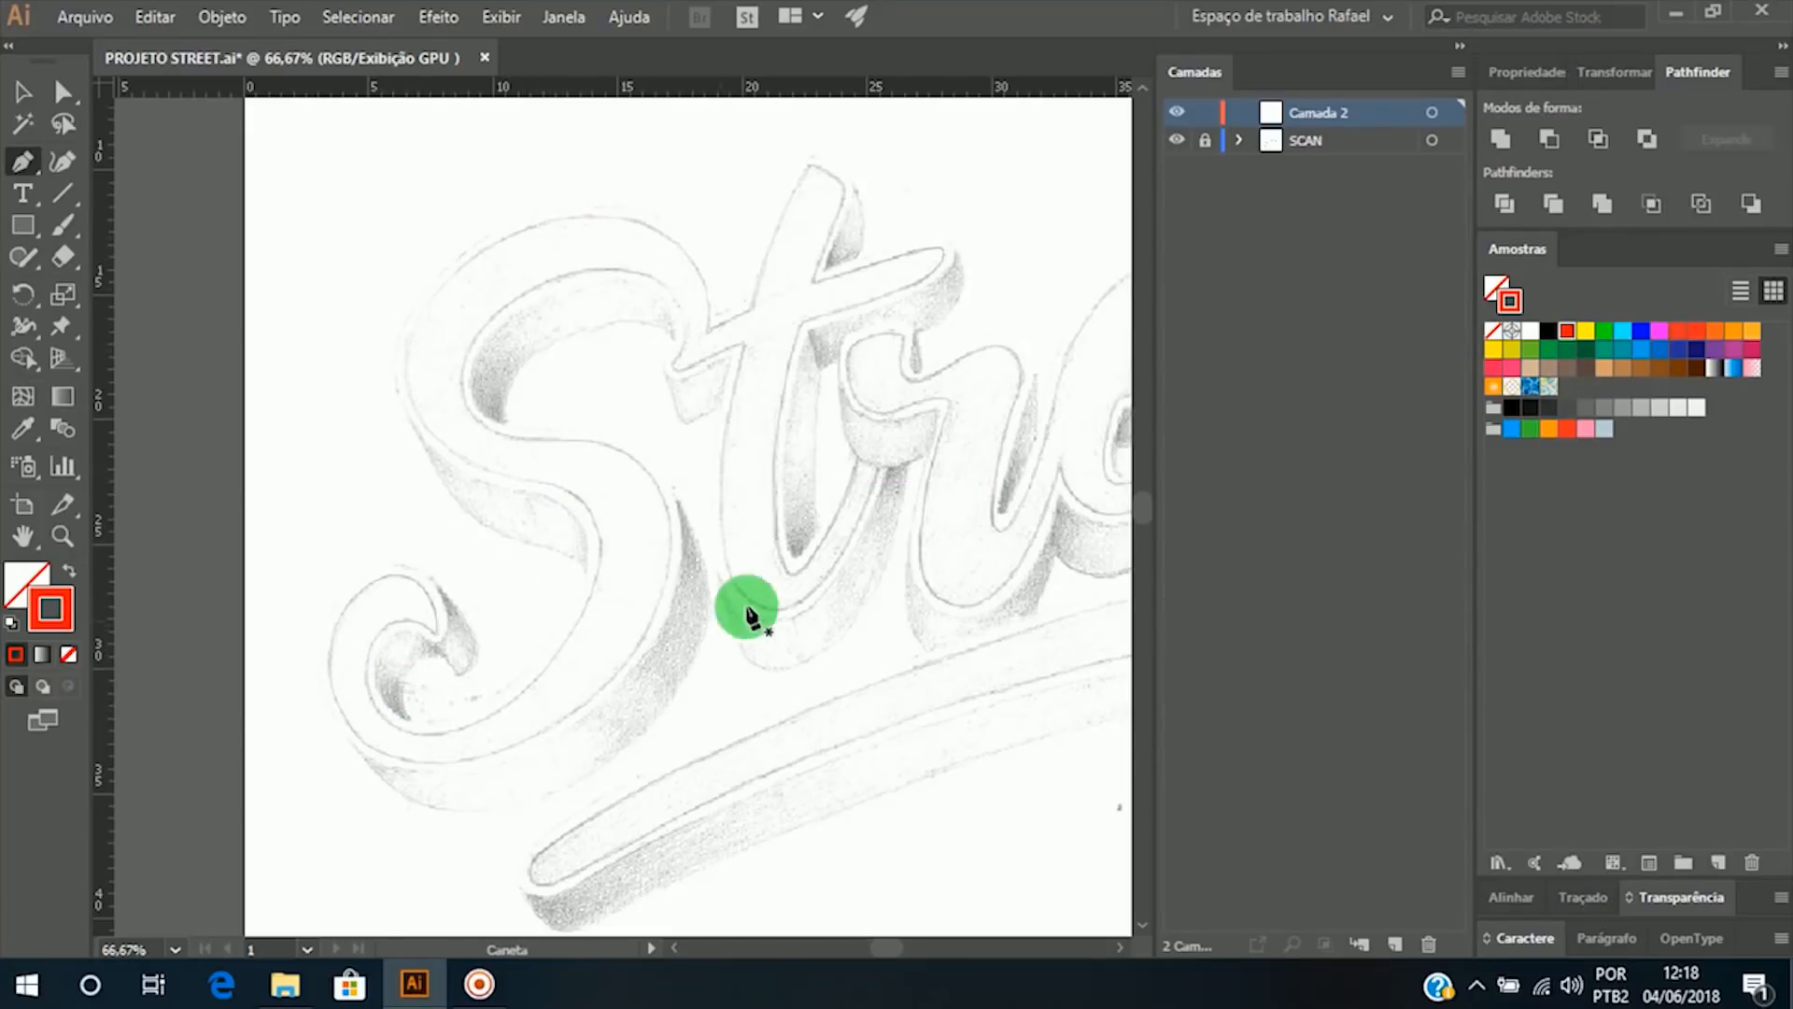
key(a)
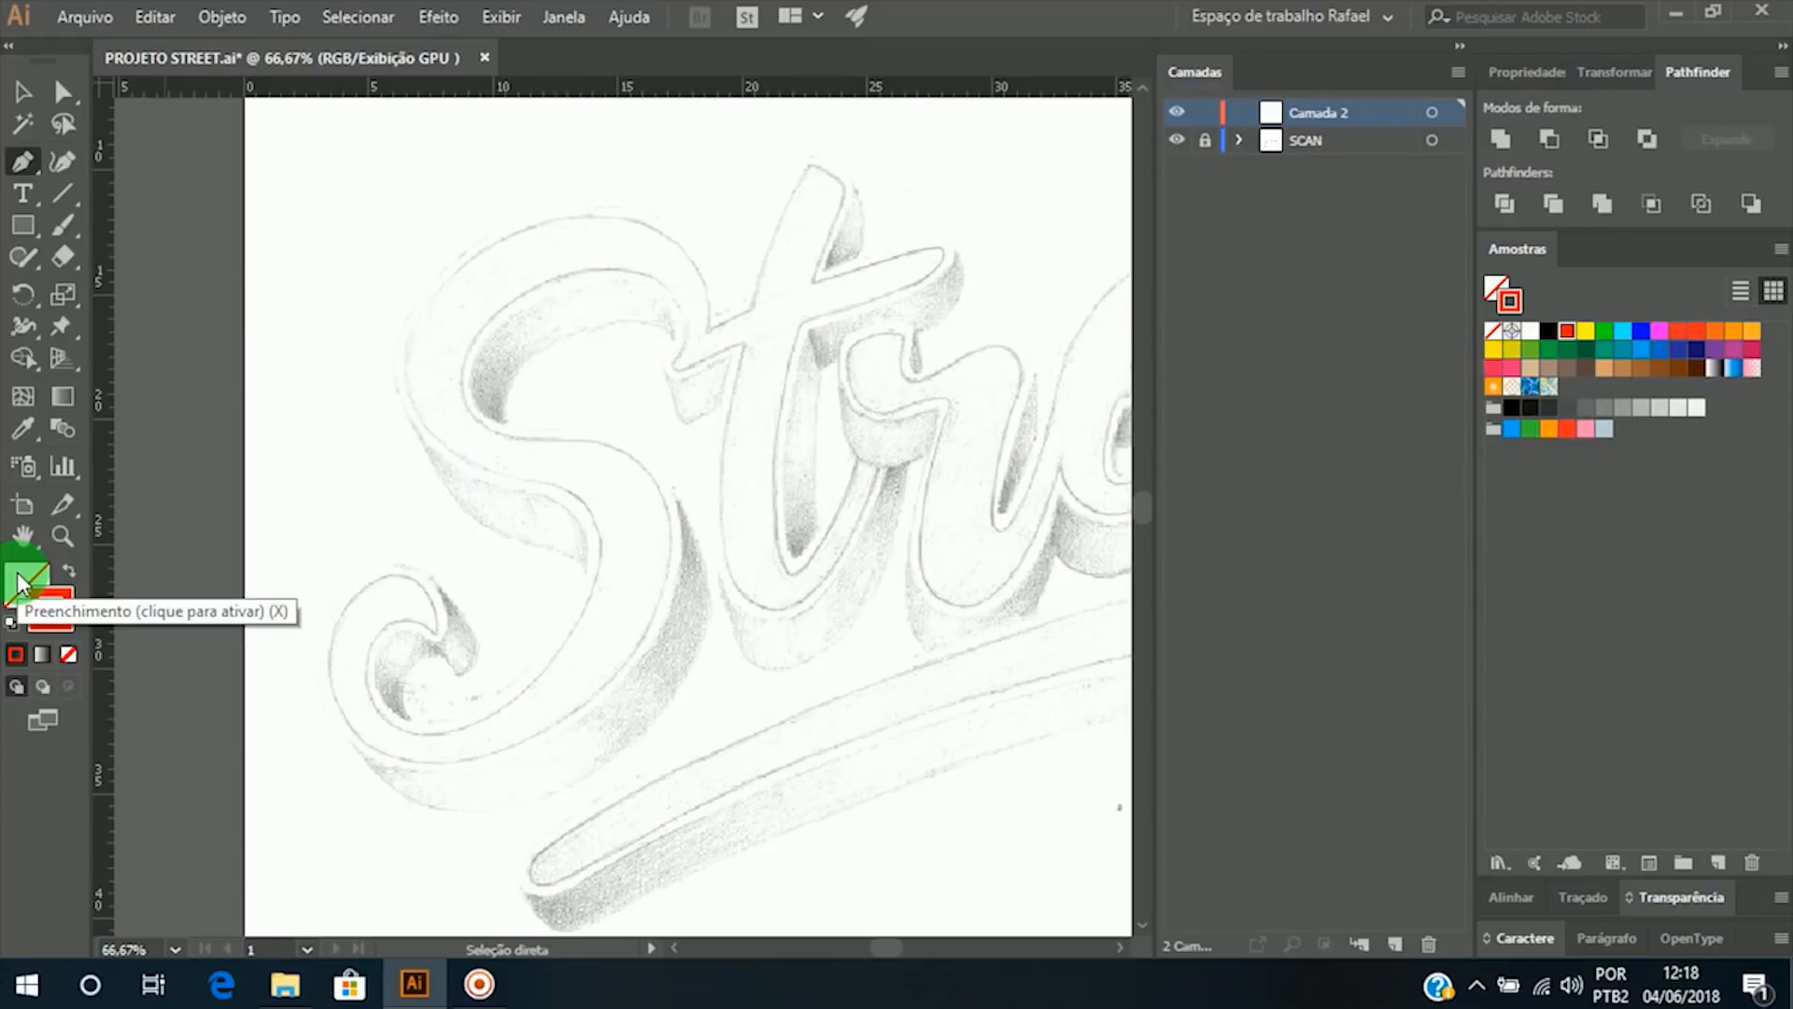
click(19, 581)
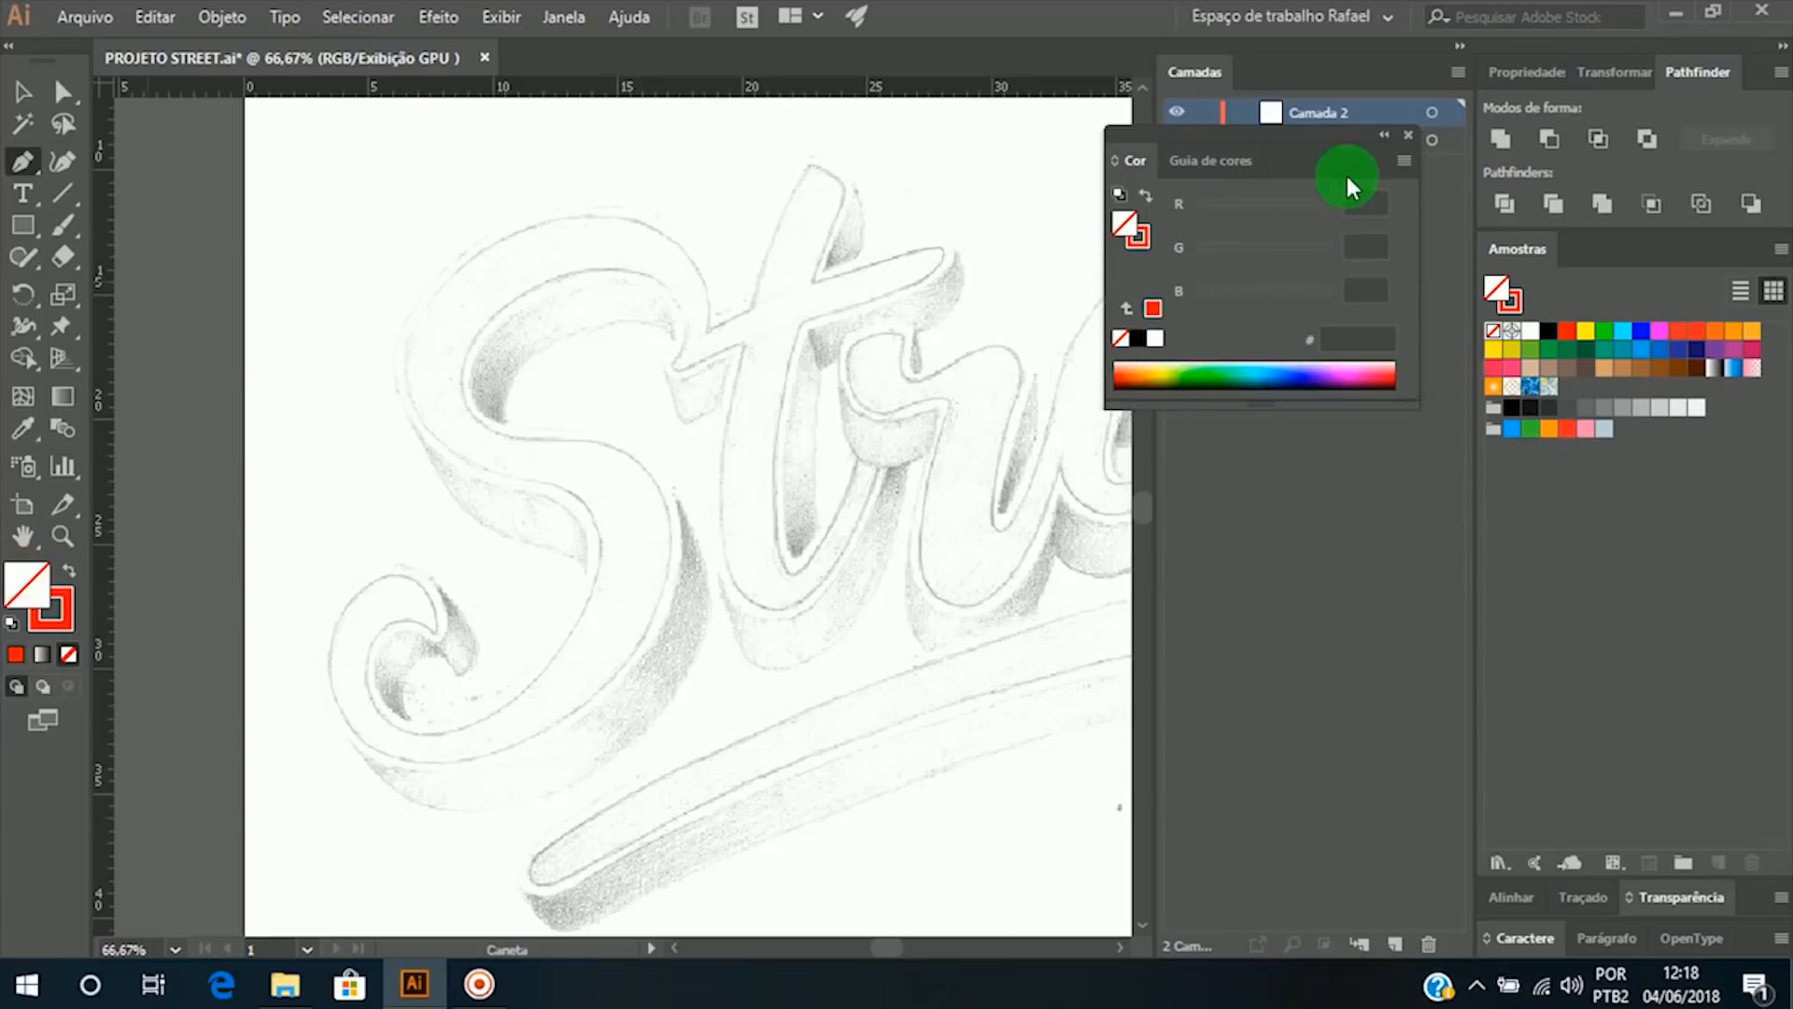
click(1409, 135)
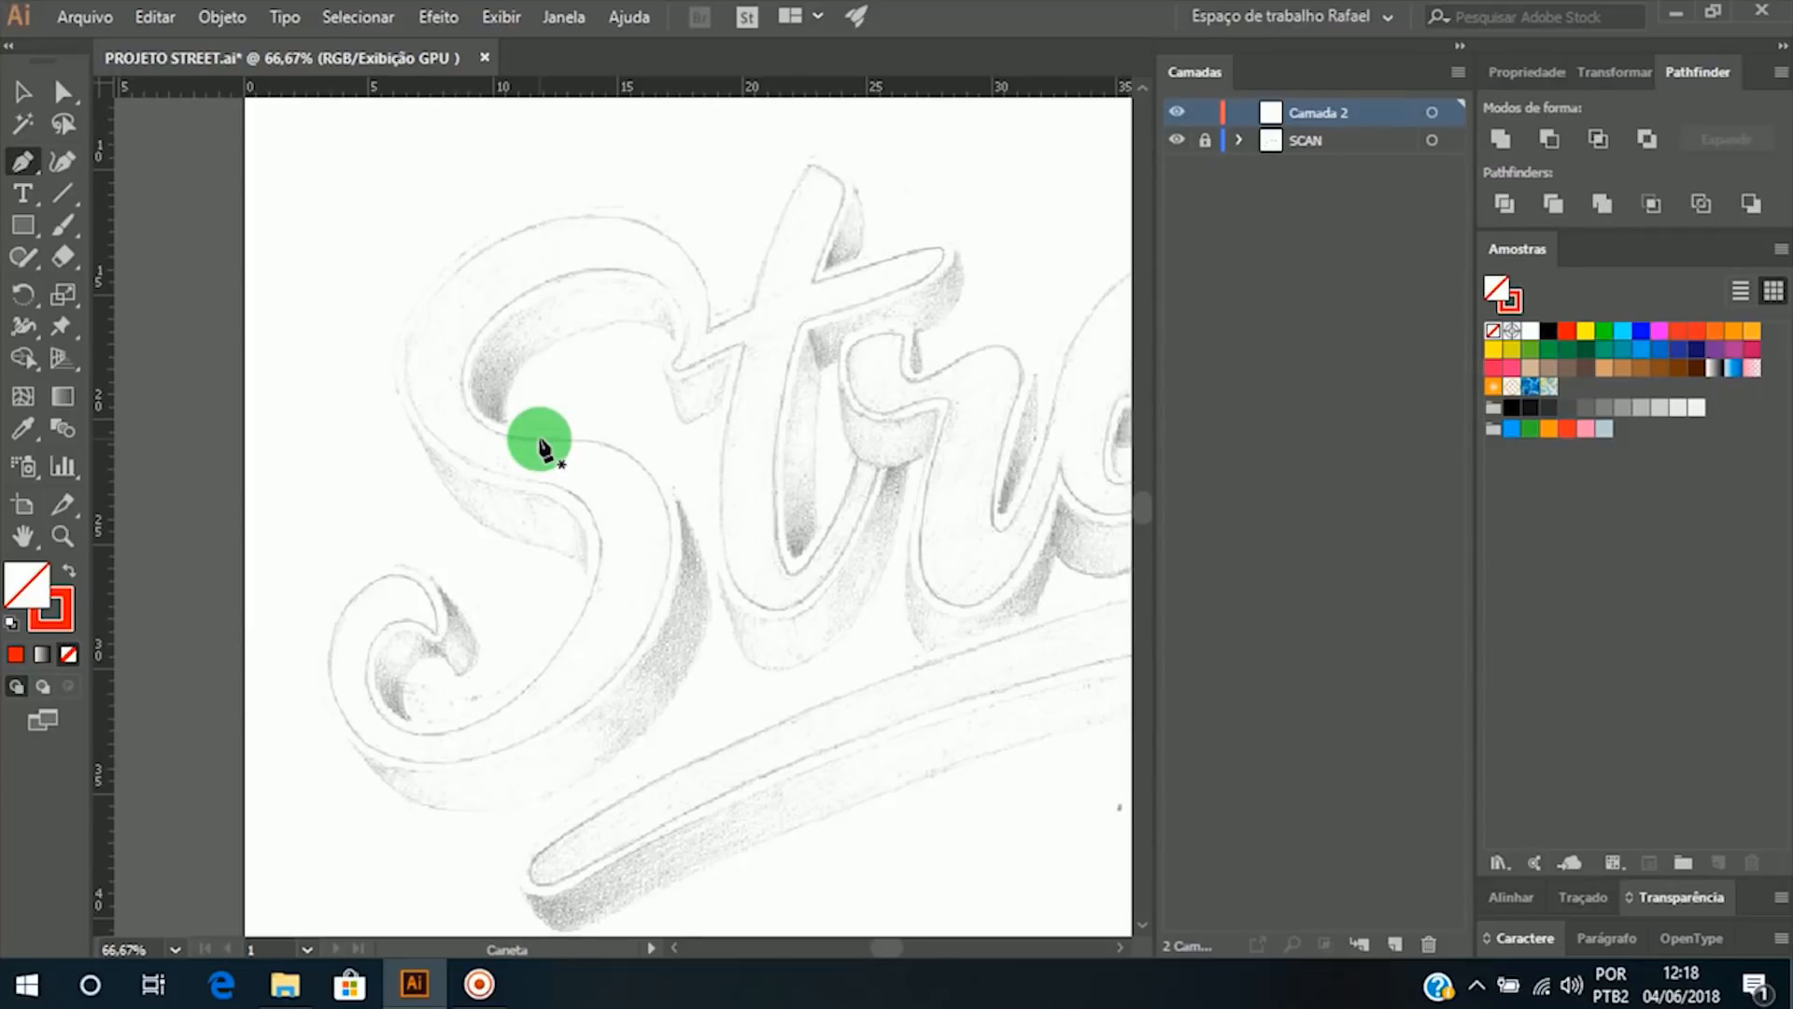
Step: Draw a trial wavy Pen path with four curved anchor points across the S and the t
key(z)
click(562, 354)
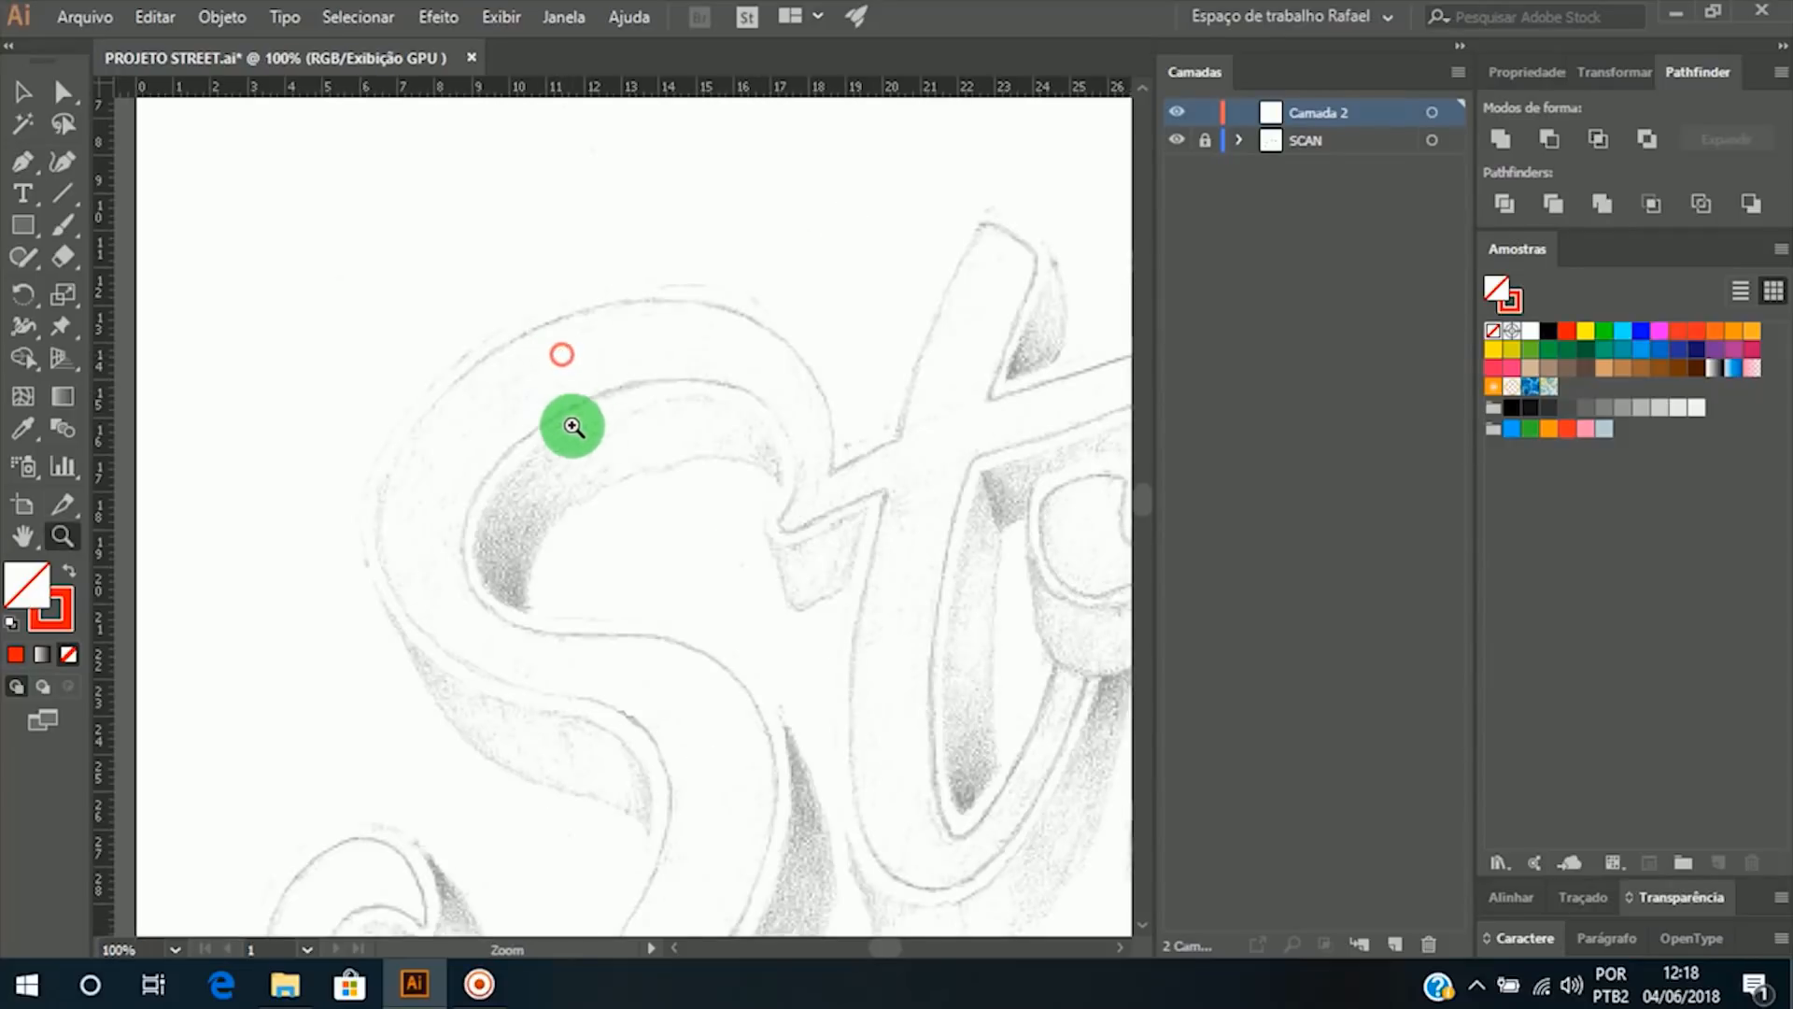
key(space)
drag(715, 481, 706, 439)
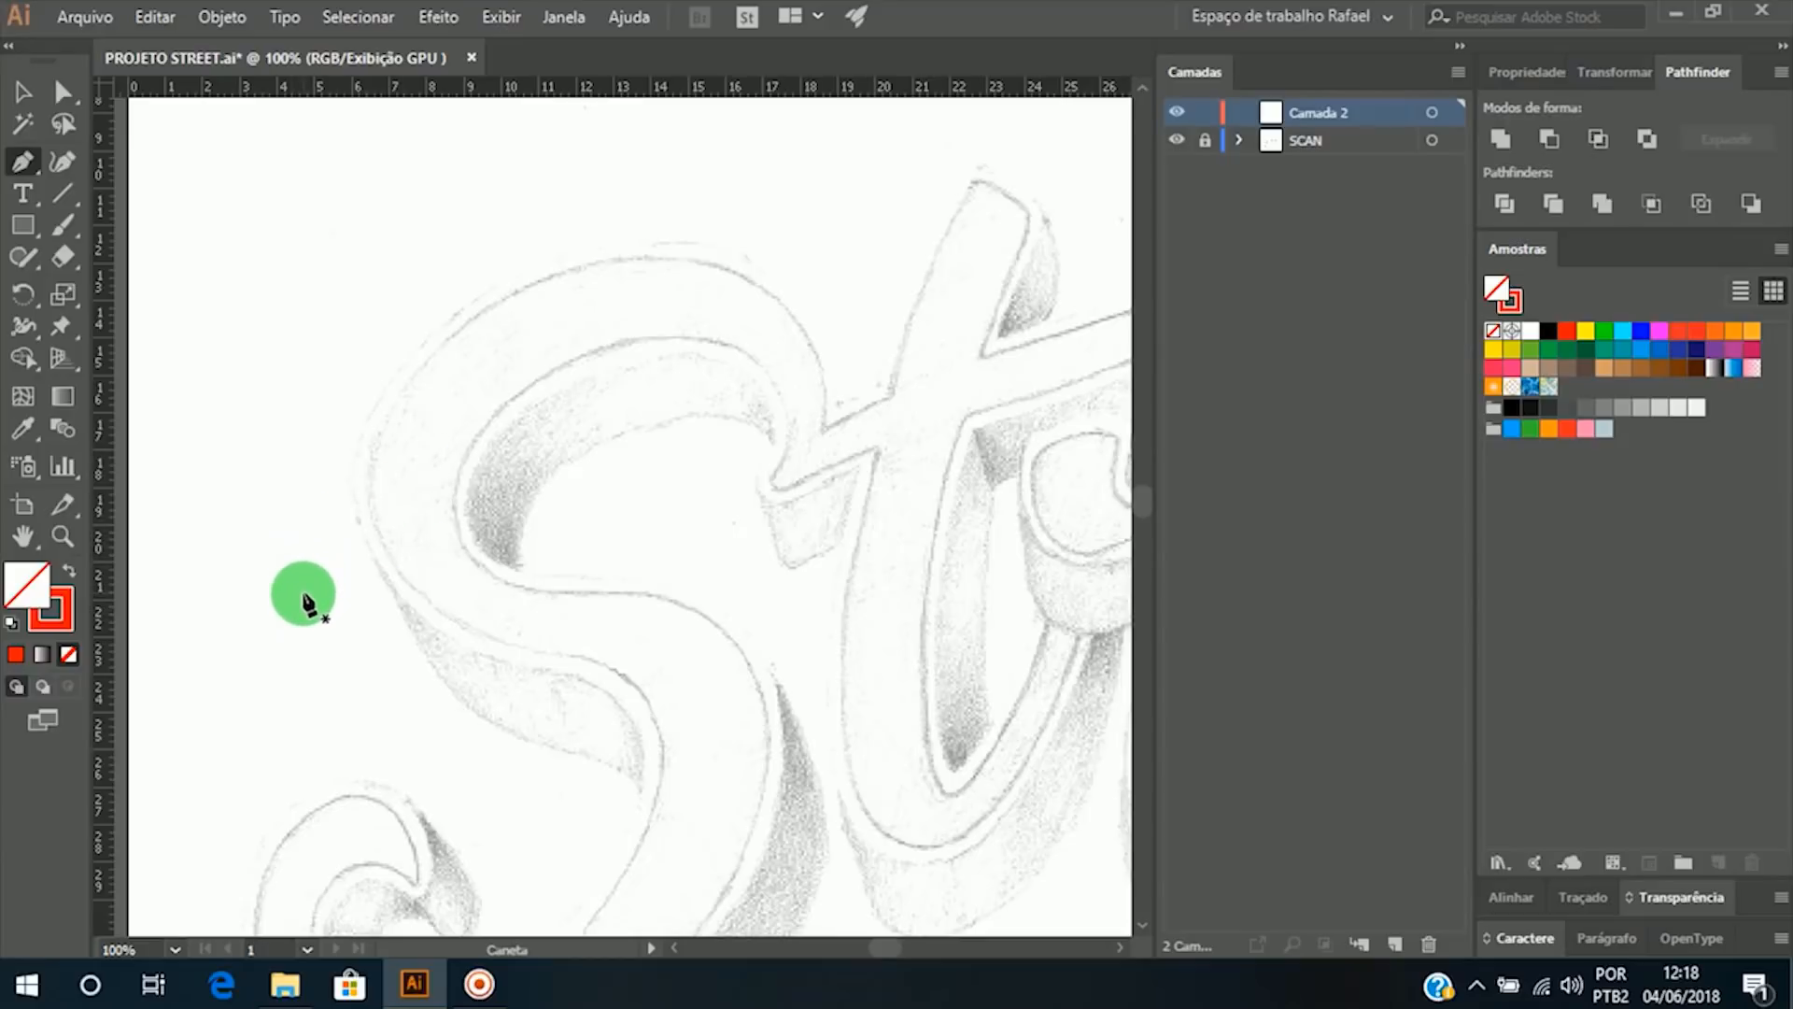
drag(312, 560, 377, 402)
drag(612, 294, 706, 304)
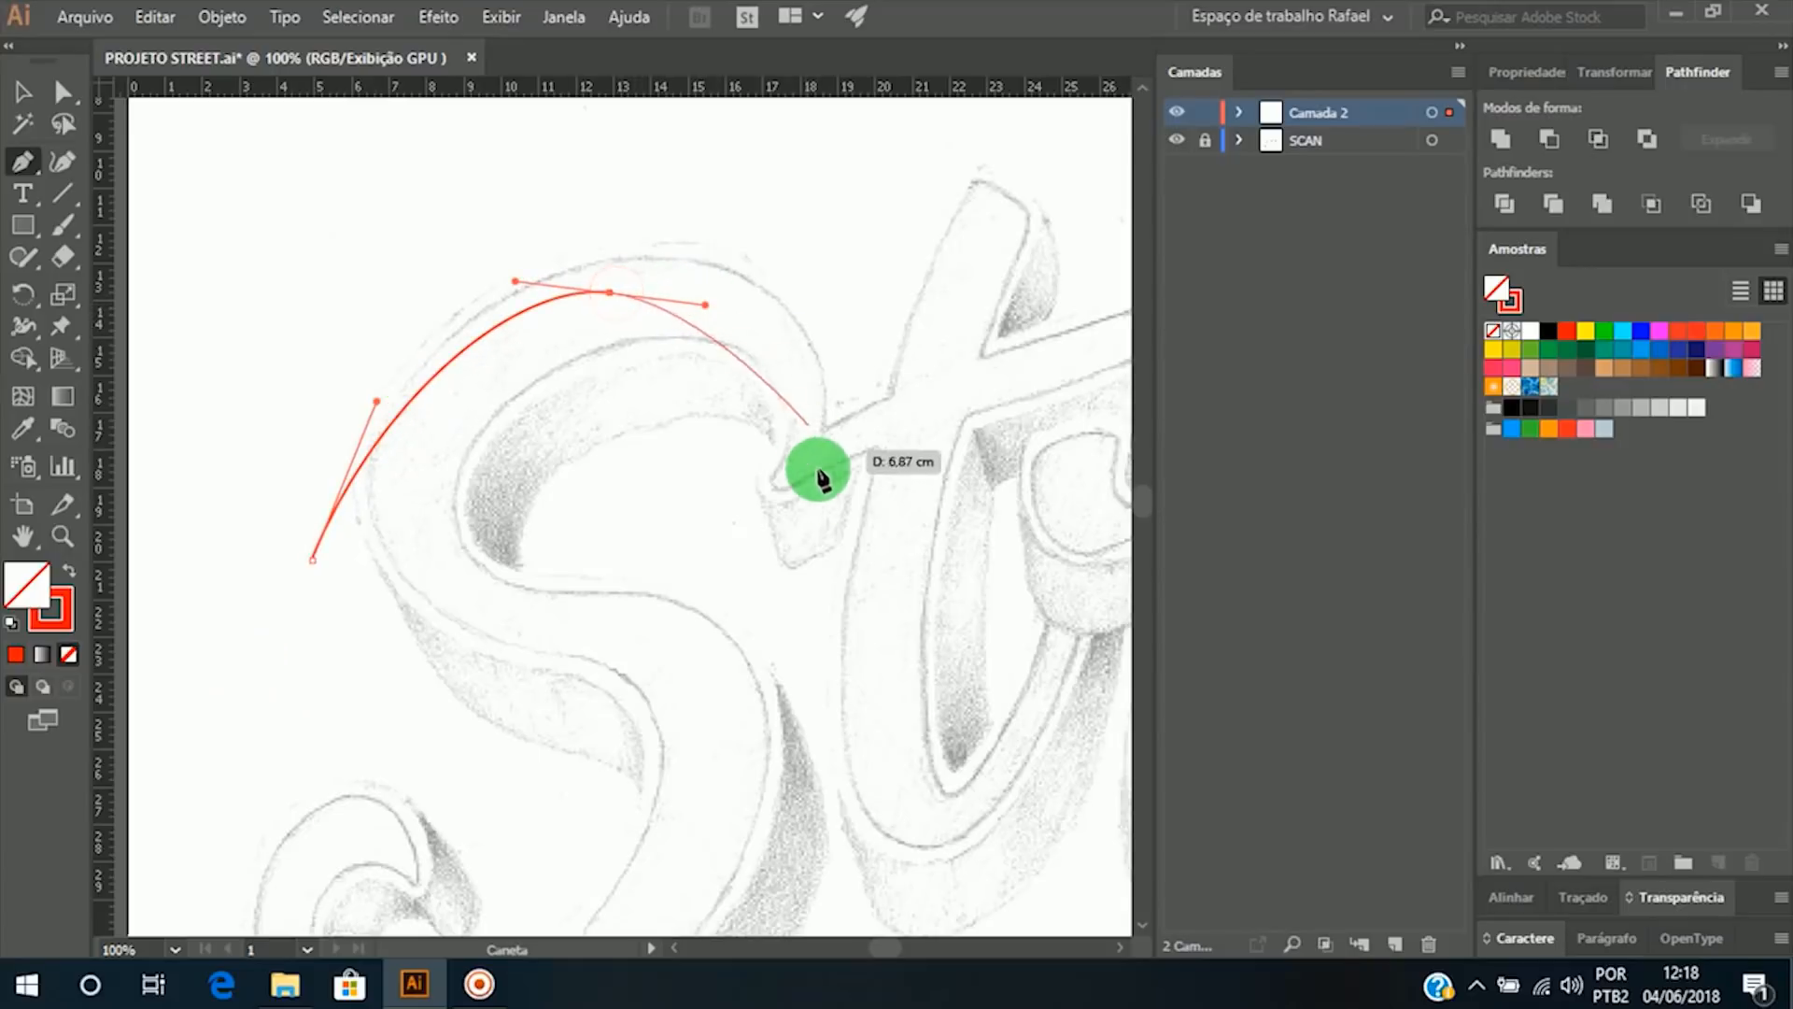
drag(819, 549, 927, 582)
drag(1018, 426, 996, 305)
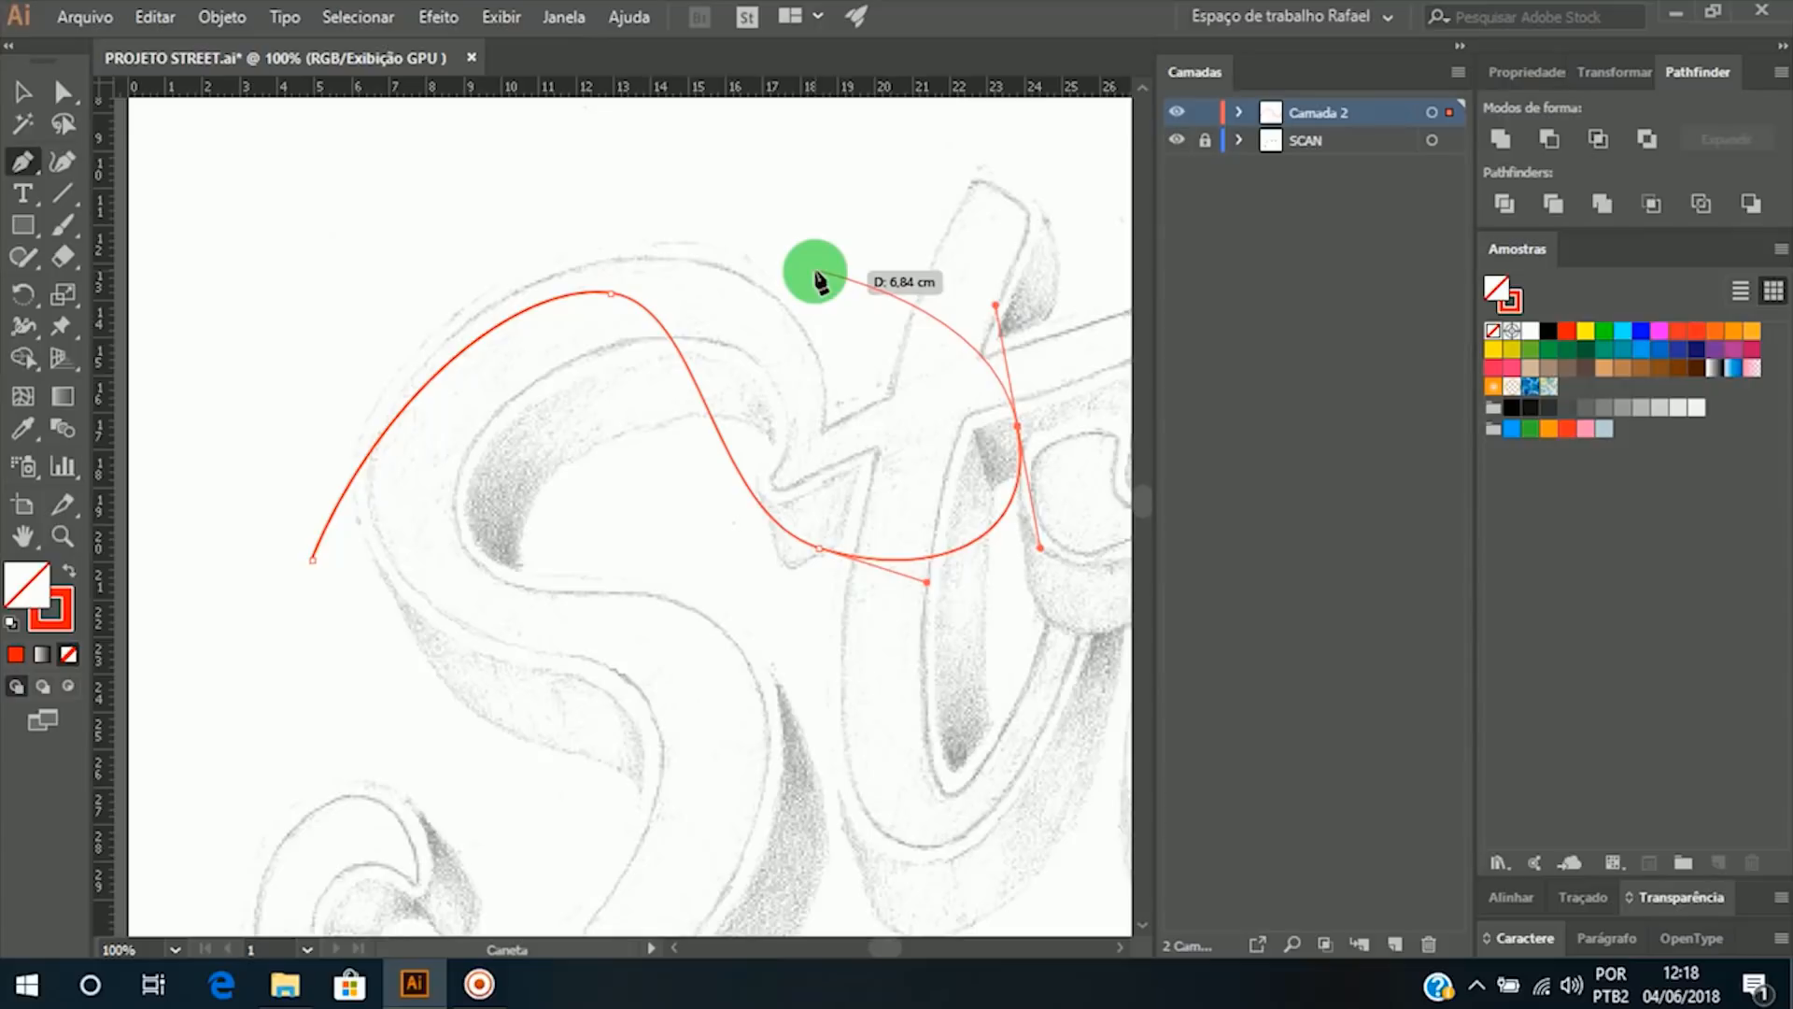
Step: Undo all the anchor points of the trial wavy path
key(ctrl+z)
key(ctrl+z)
key(ctrl+z)
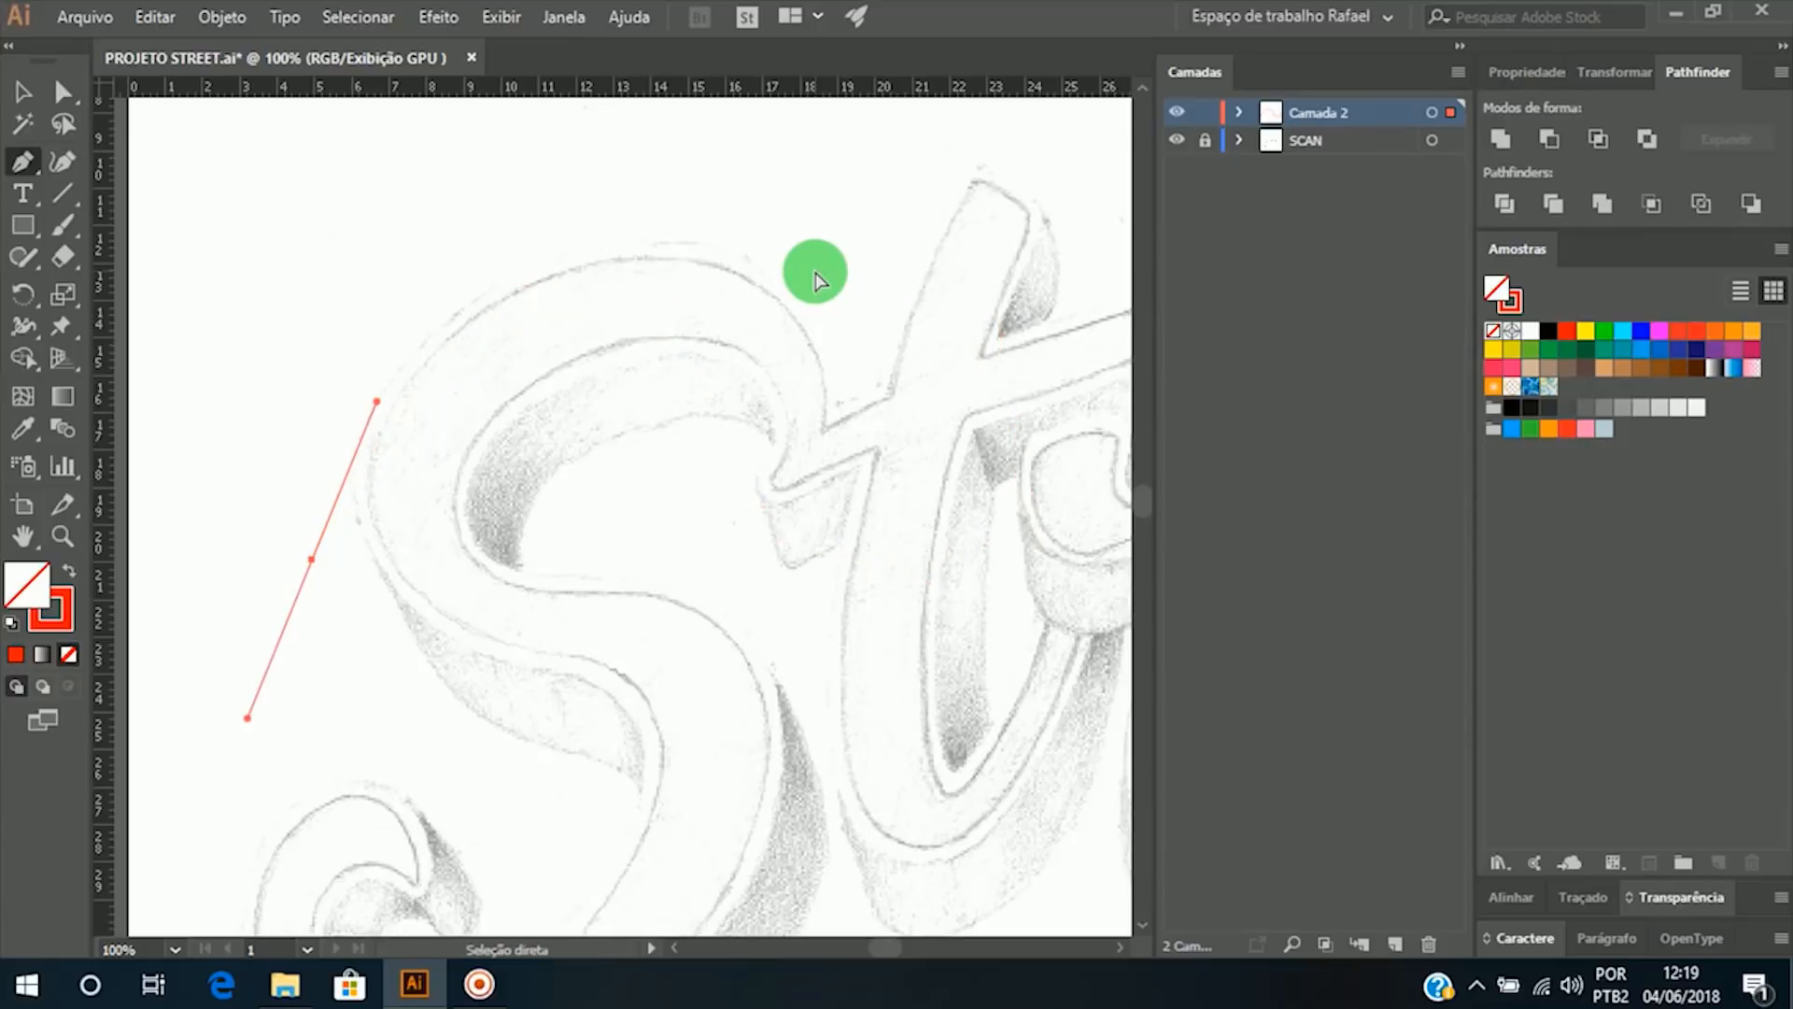
key(ctrl+z)
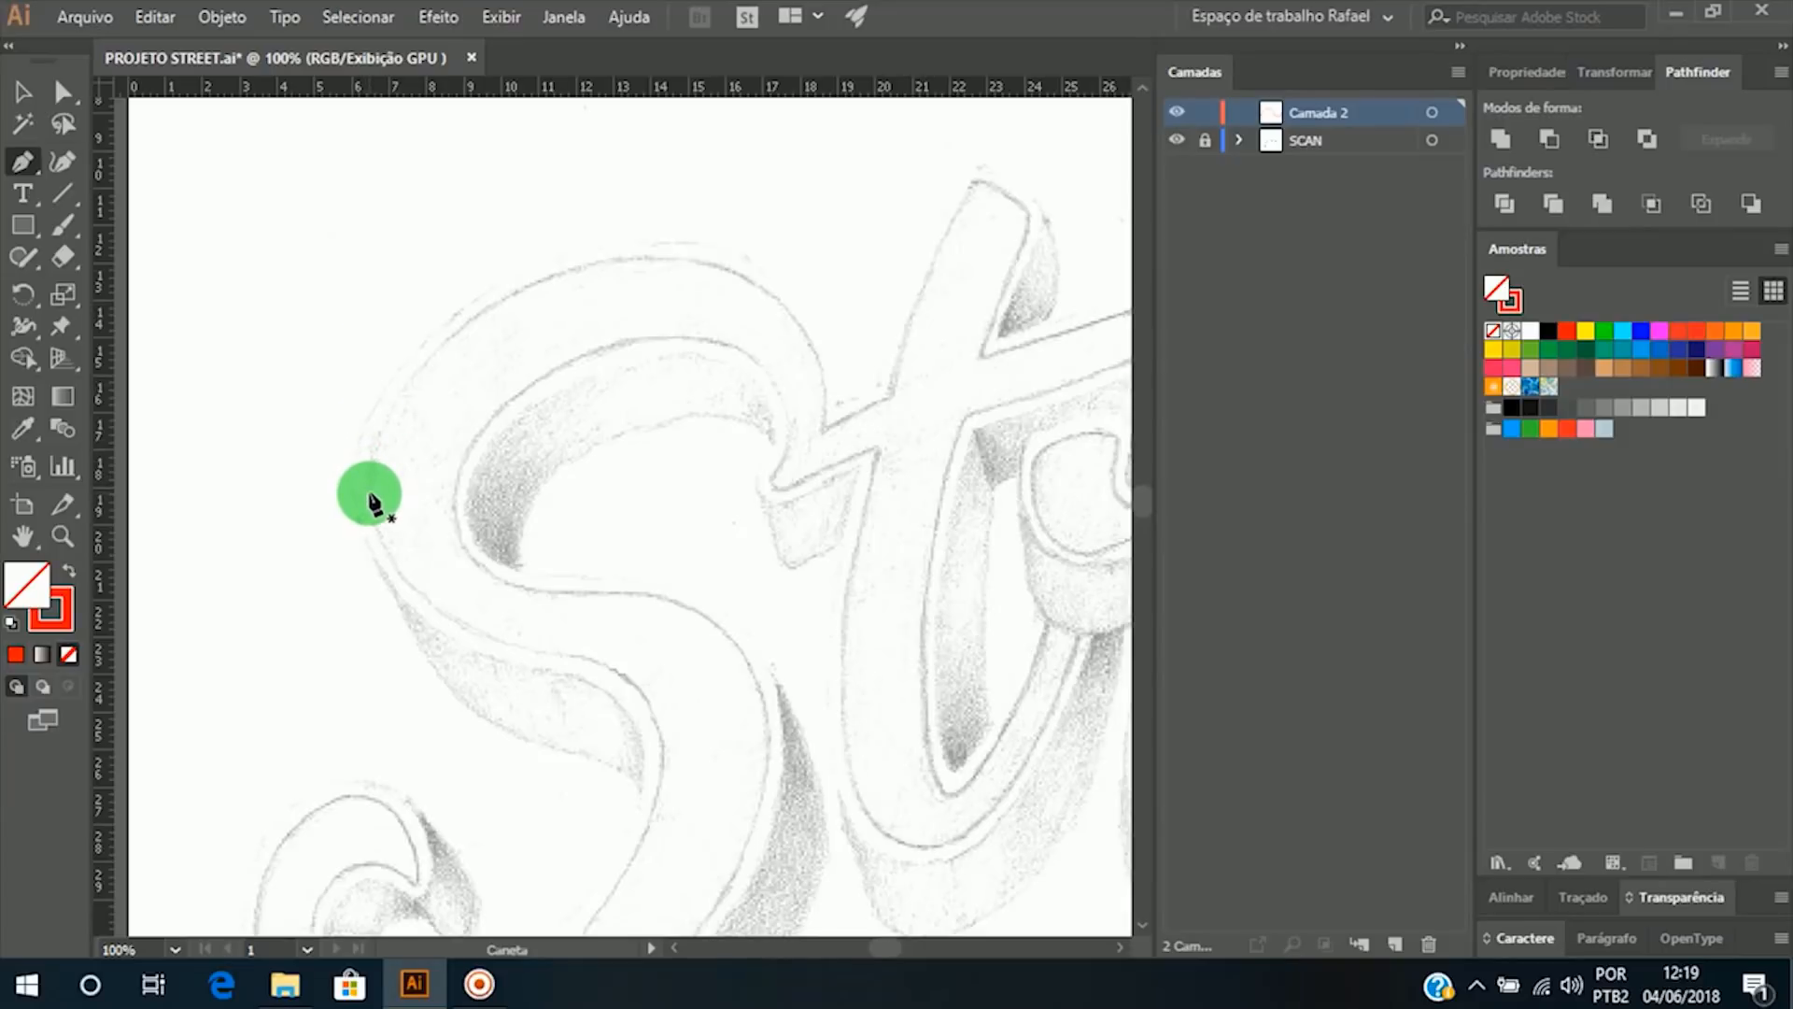
Step: Try tracing the S's upper arc with three extreme points and straight vertical and horizontal handles, and undo the path
drag(369, 491, 369, 334)
drag(651, 258, 740, 257)
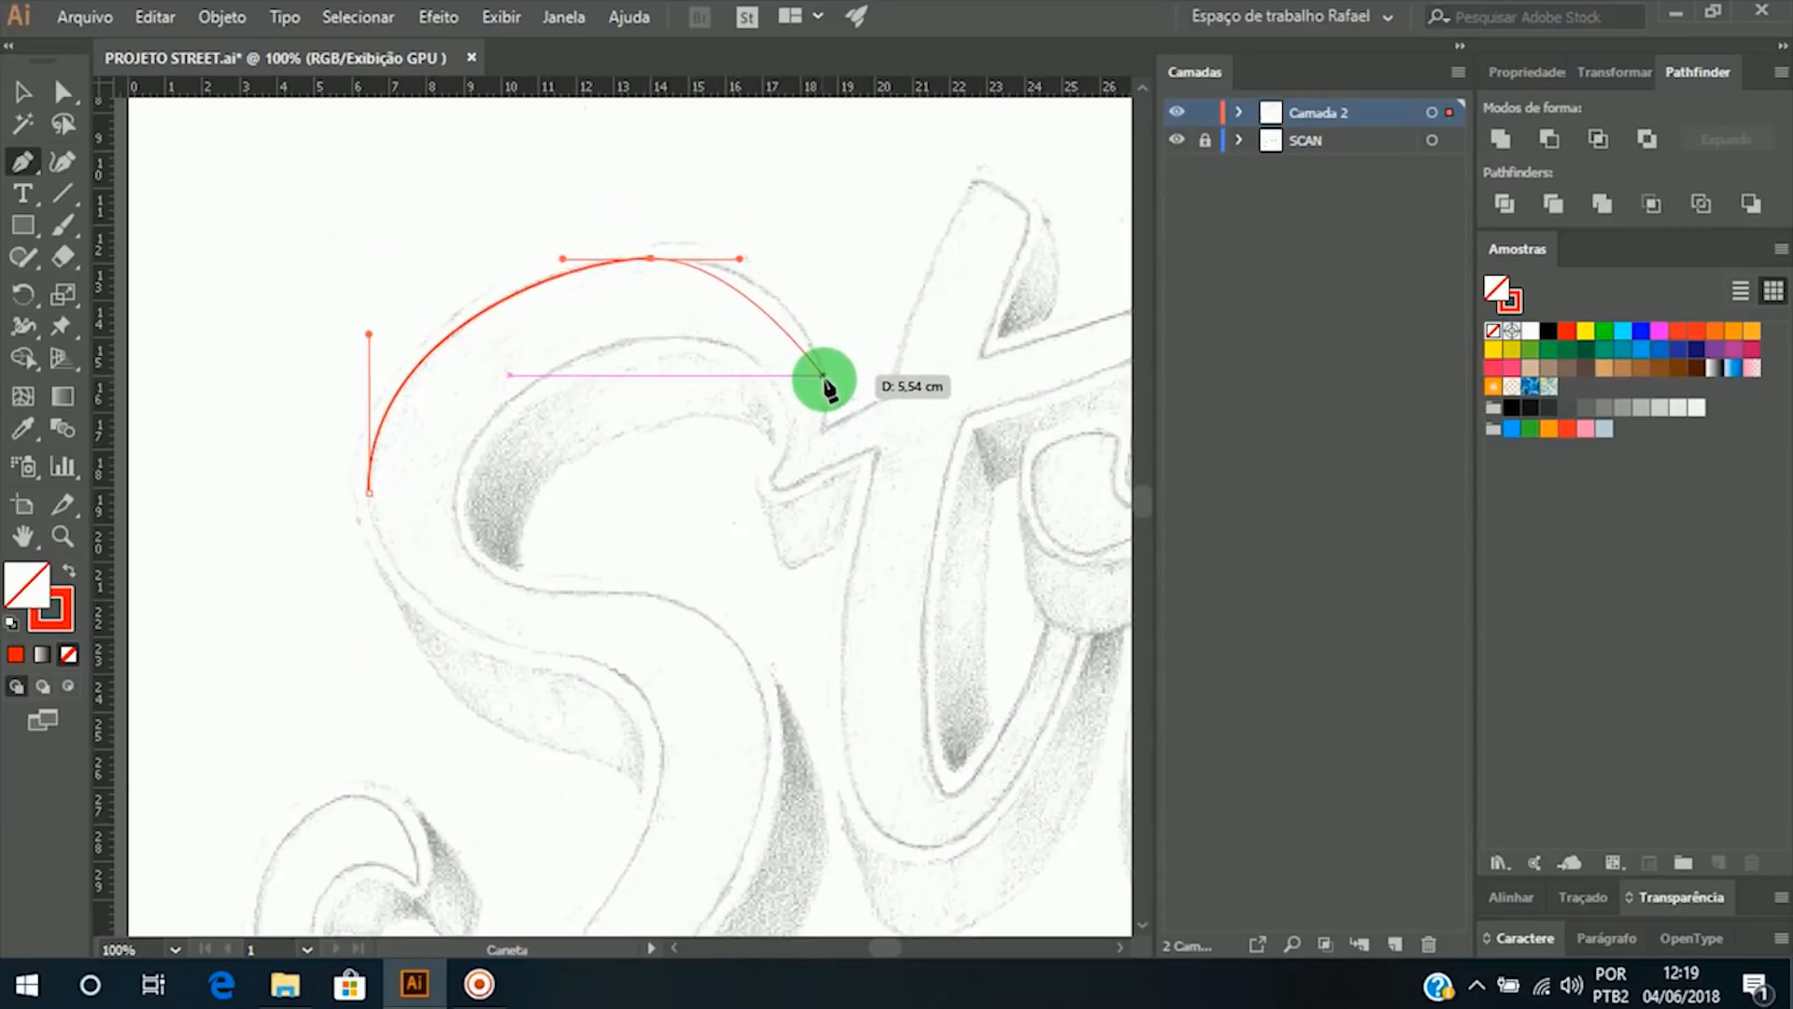
drag(825, 386, 825, 464)
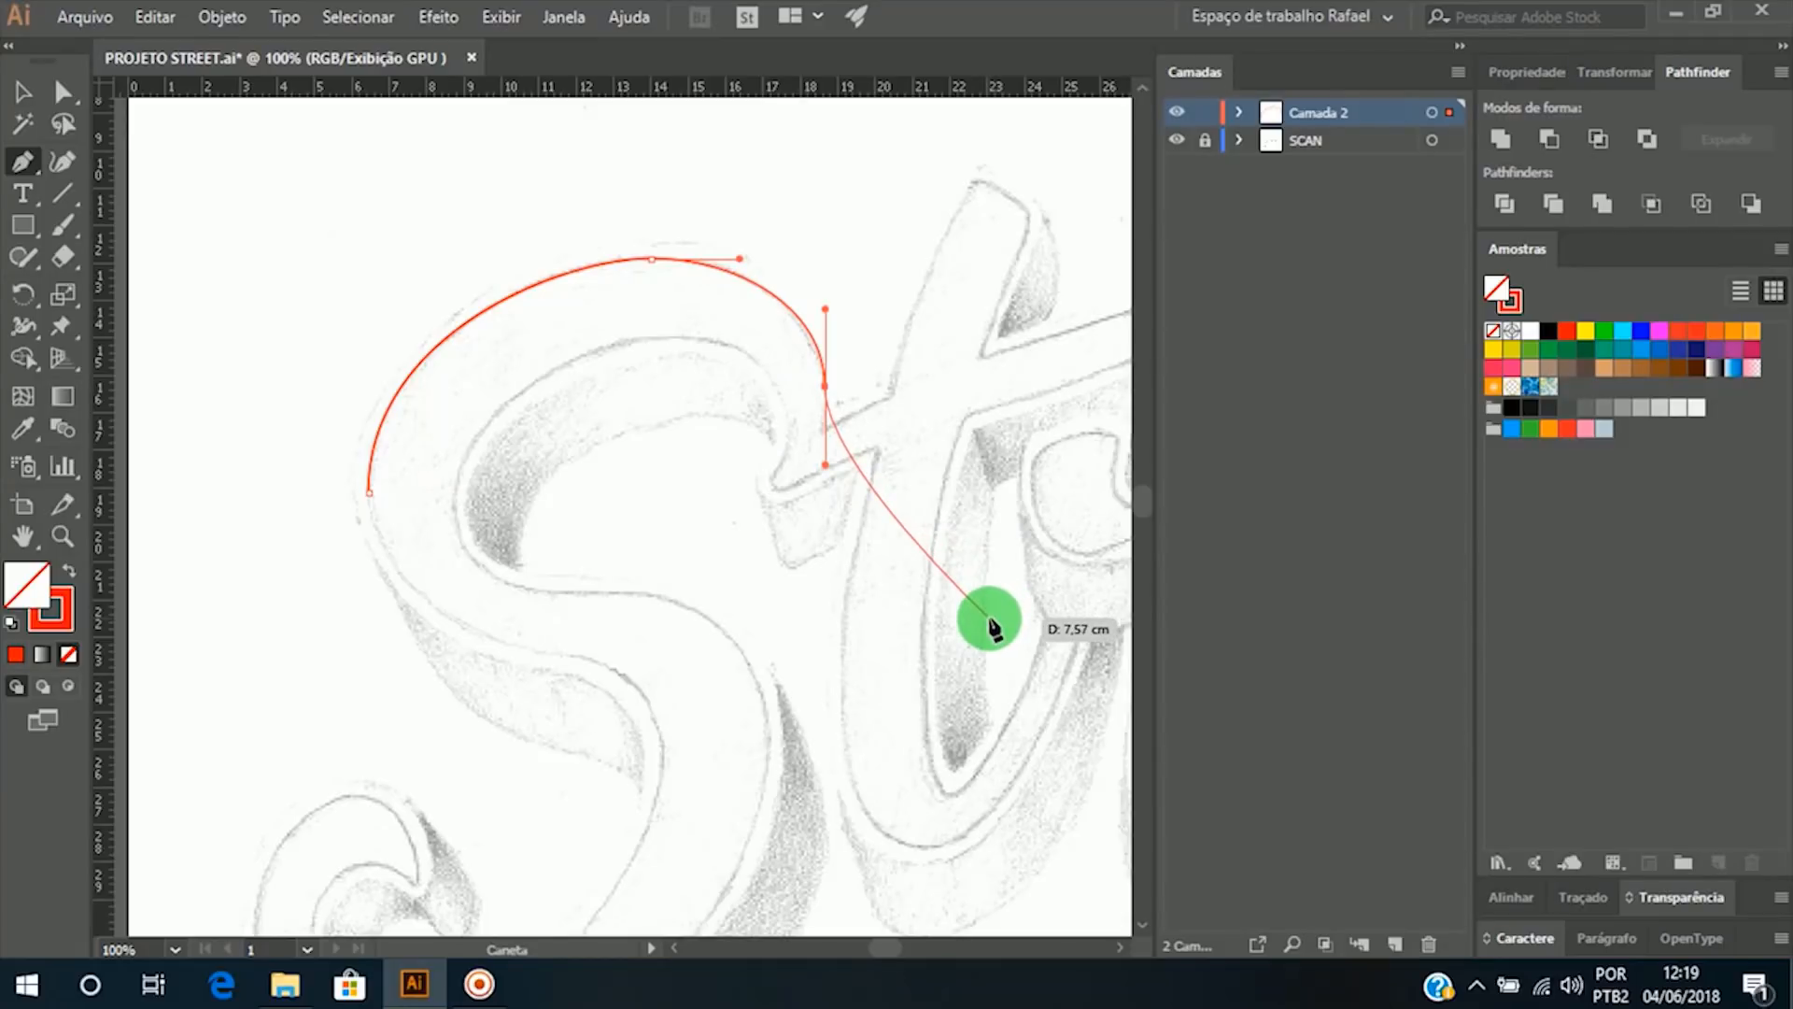
key(ctrl+z)
key(ctrl+z)
key(ctrl+z)
key(ctrl+z)
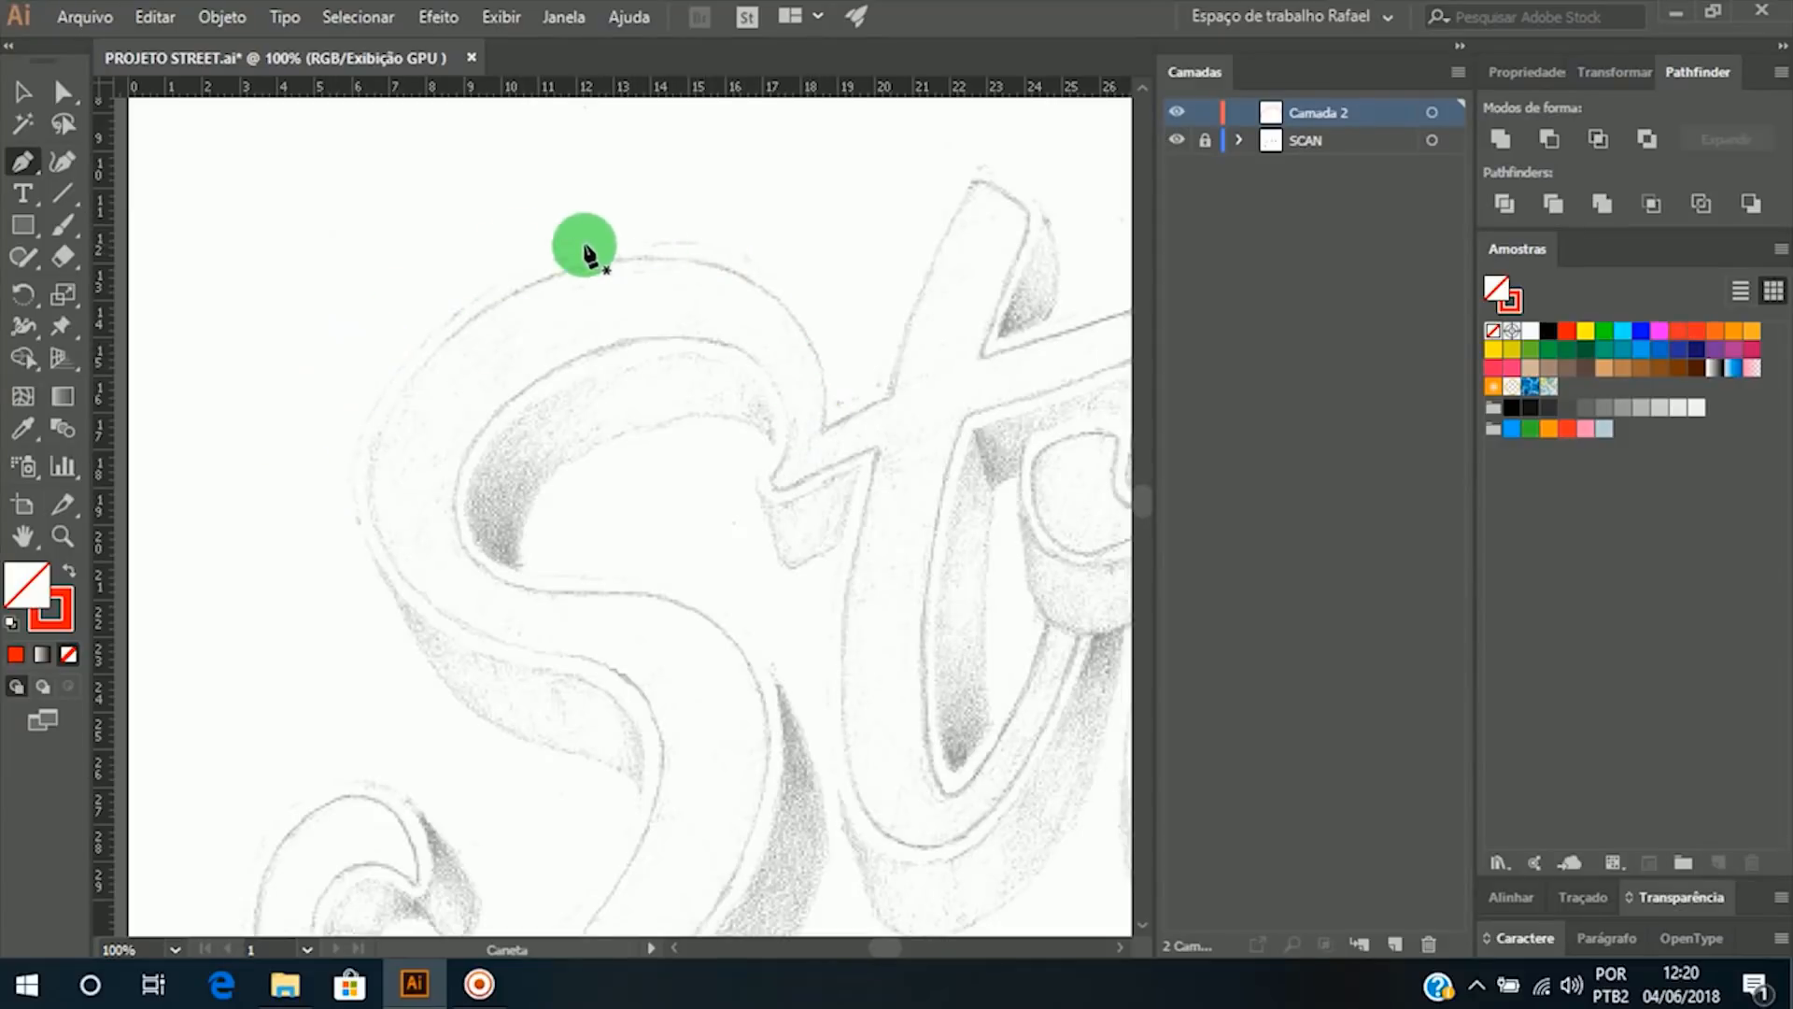
Step: Retry the S's upper arc with a longer vertical starting handle and slightly tilted handles at the next two points, and undo it
drag(370, 488, 372, 317)
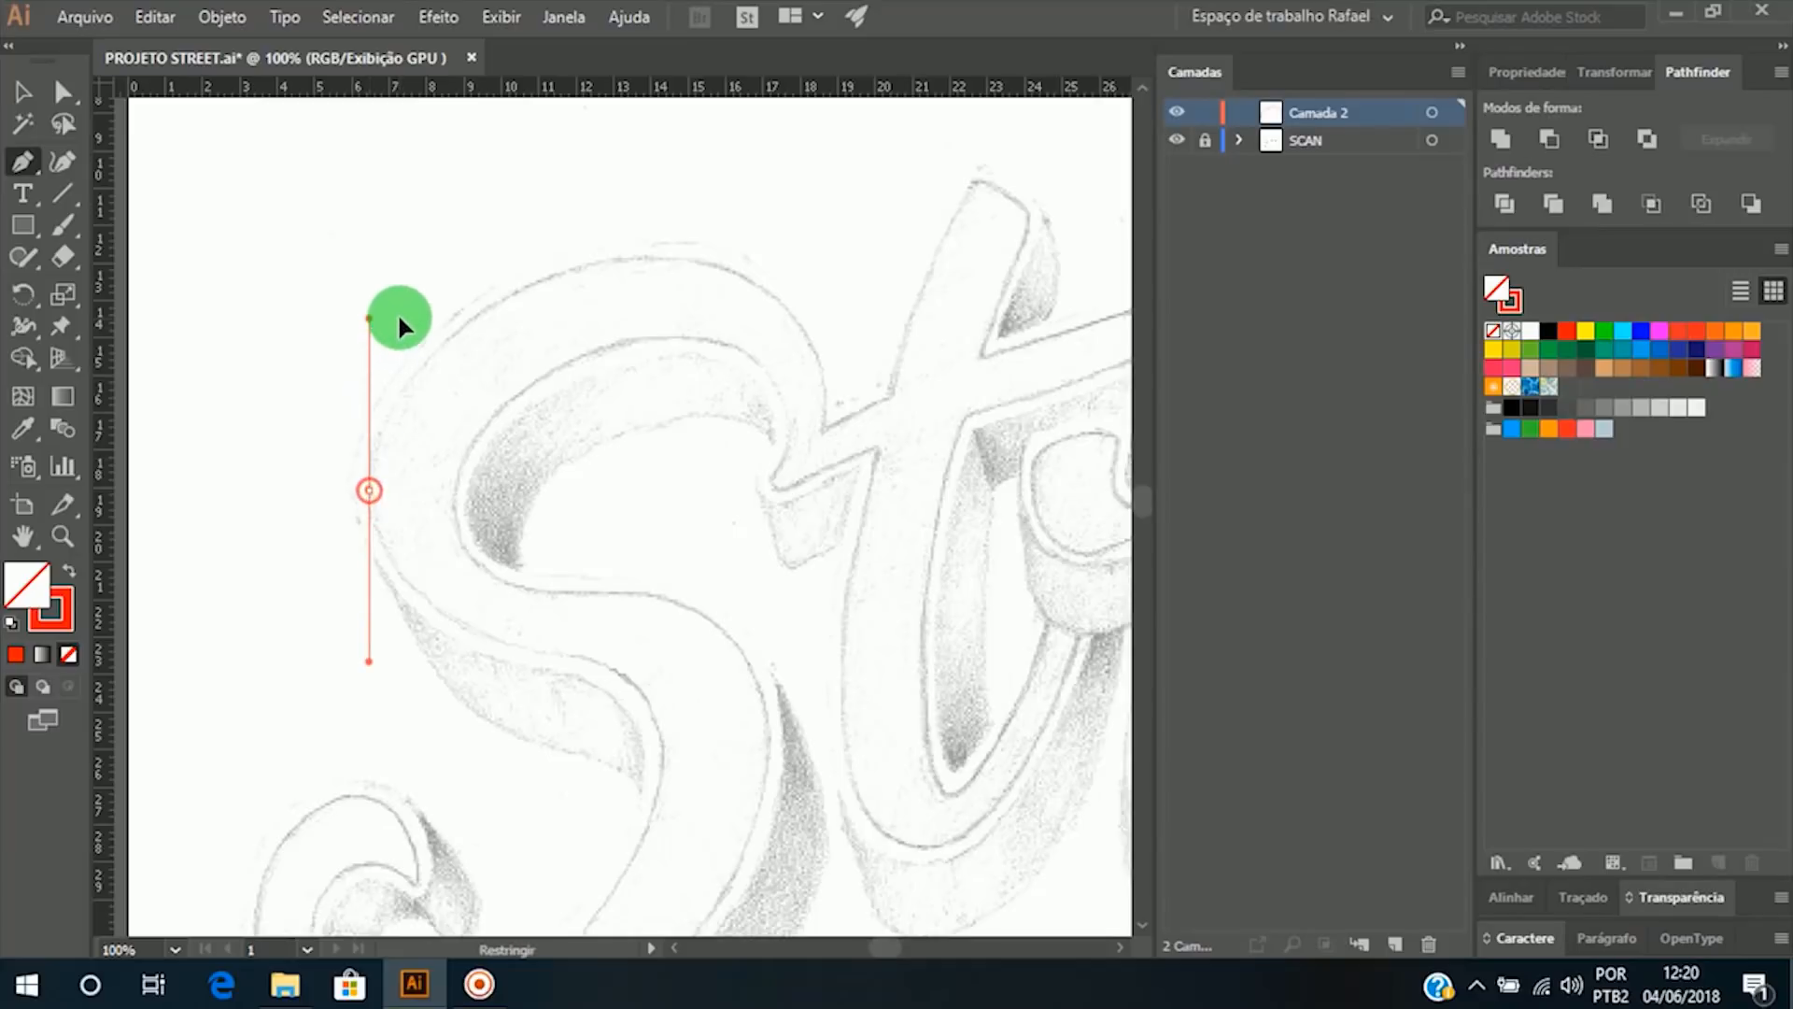
drag(652, 258, 717, 260)
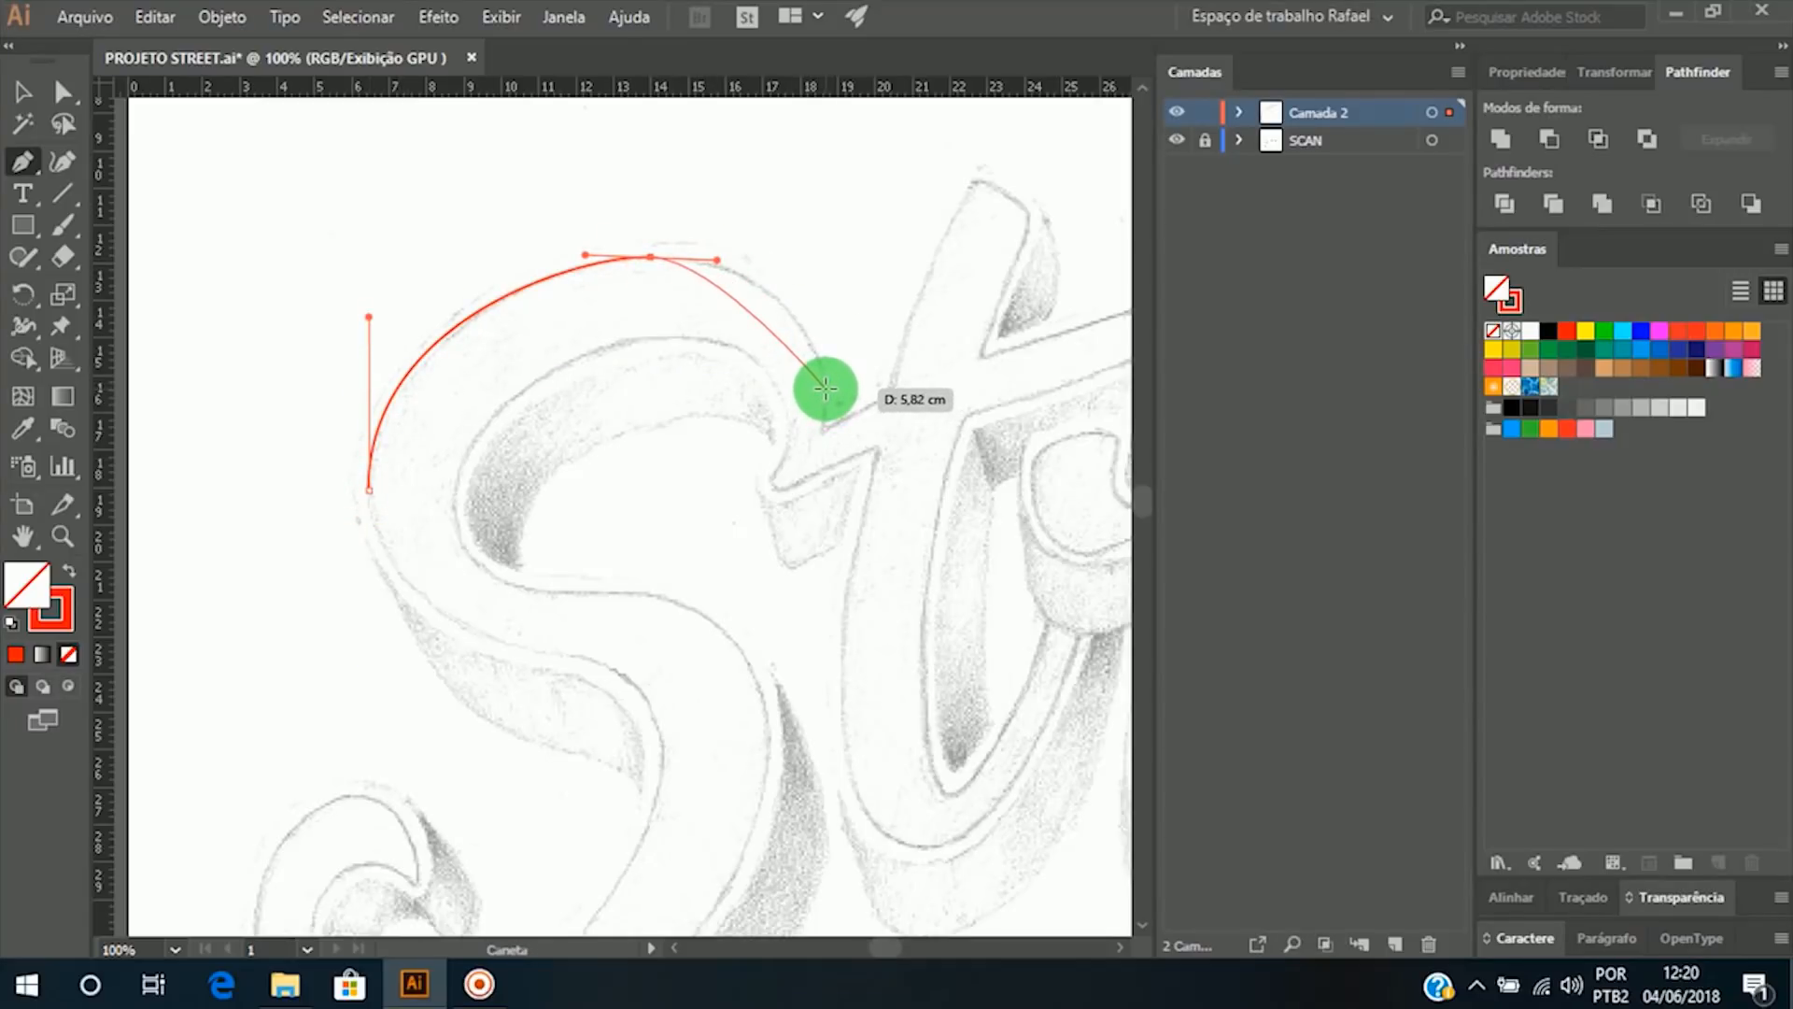
drag(824, 389, 829, 478)
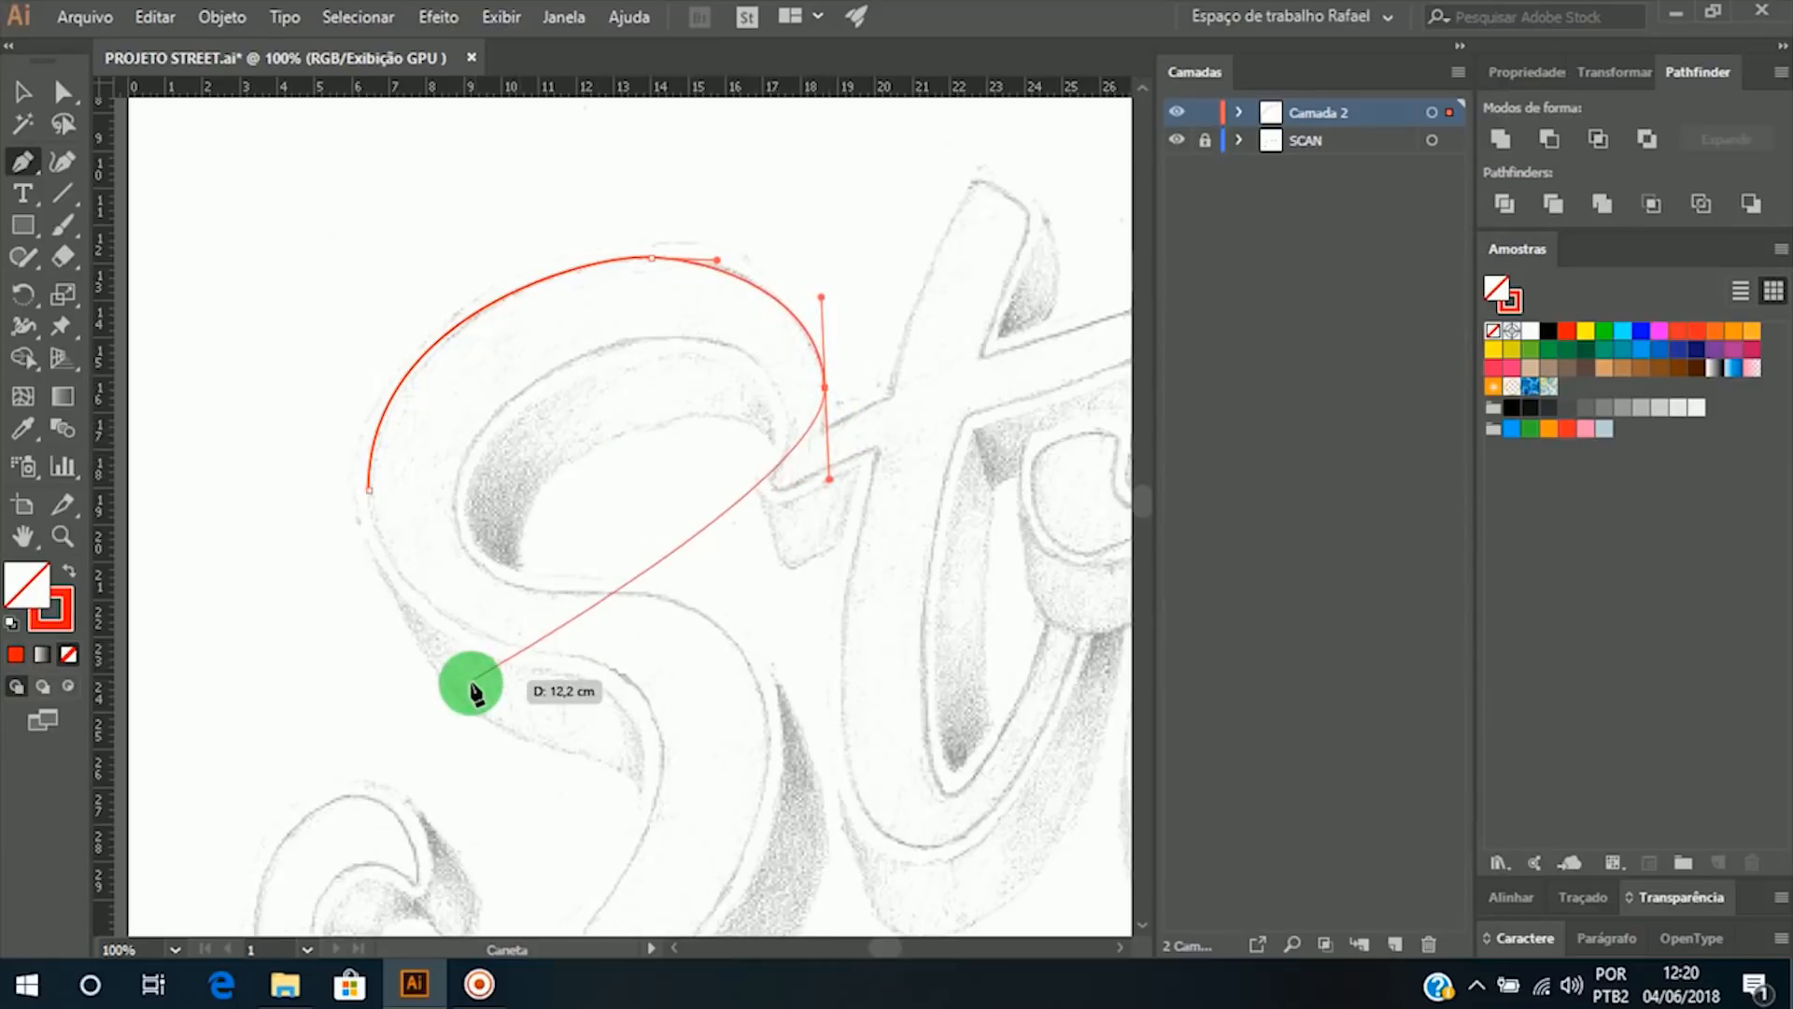
key(ctrl+z)
key(ctrl+z)
key(ctrl+z)
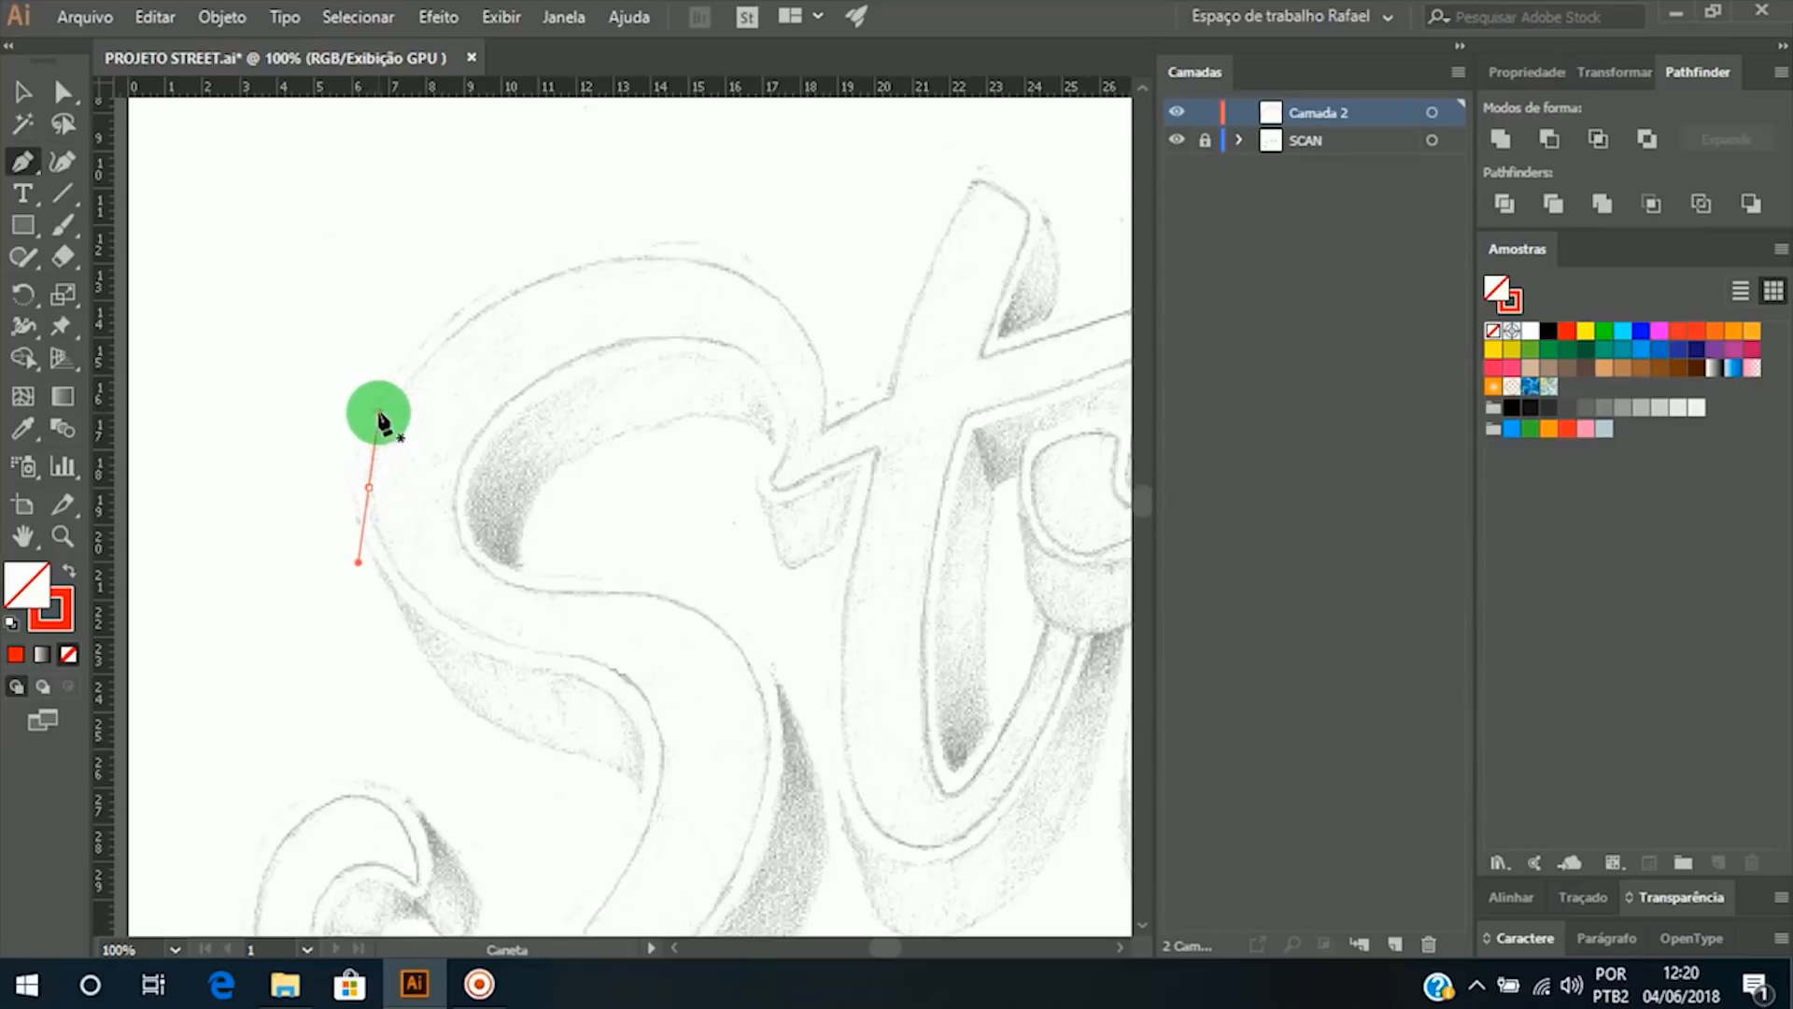
Step: Try tracing the S's upper arc with many closely spaced anchor points and short handles, and undo it
drag(404, 379, 429, 358)
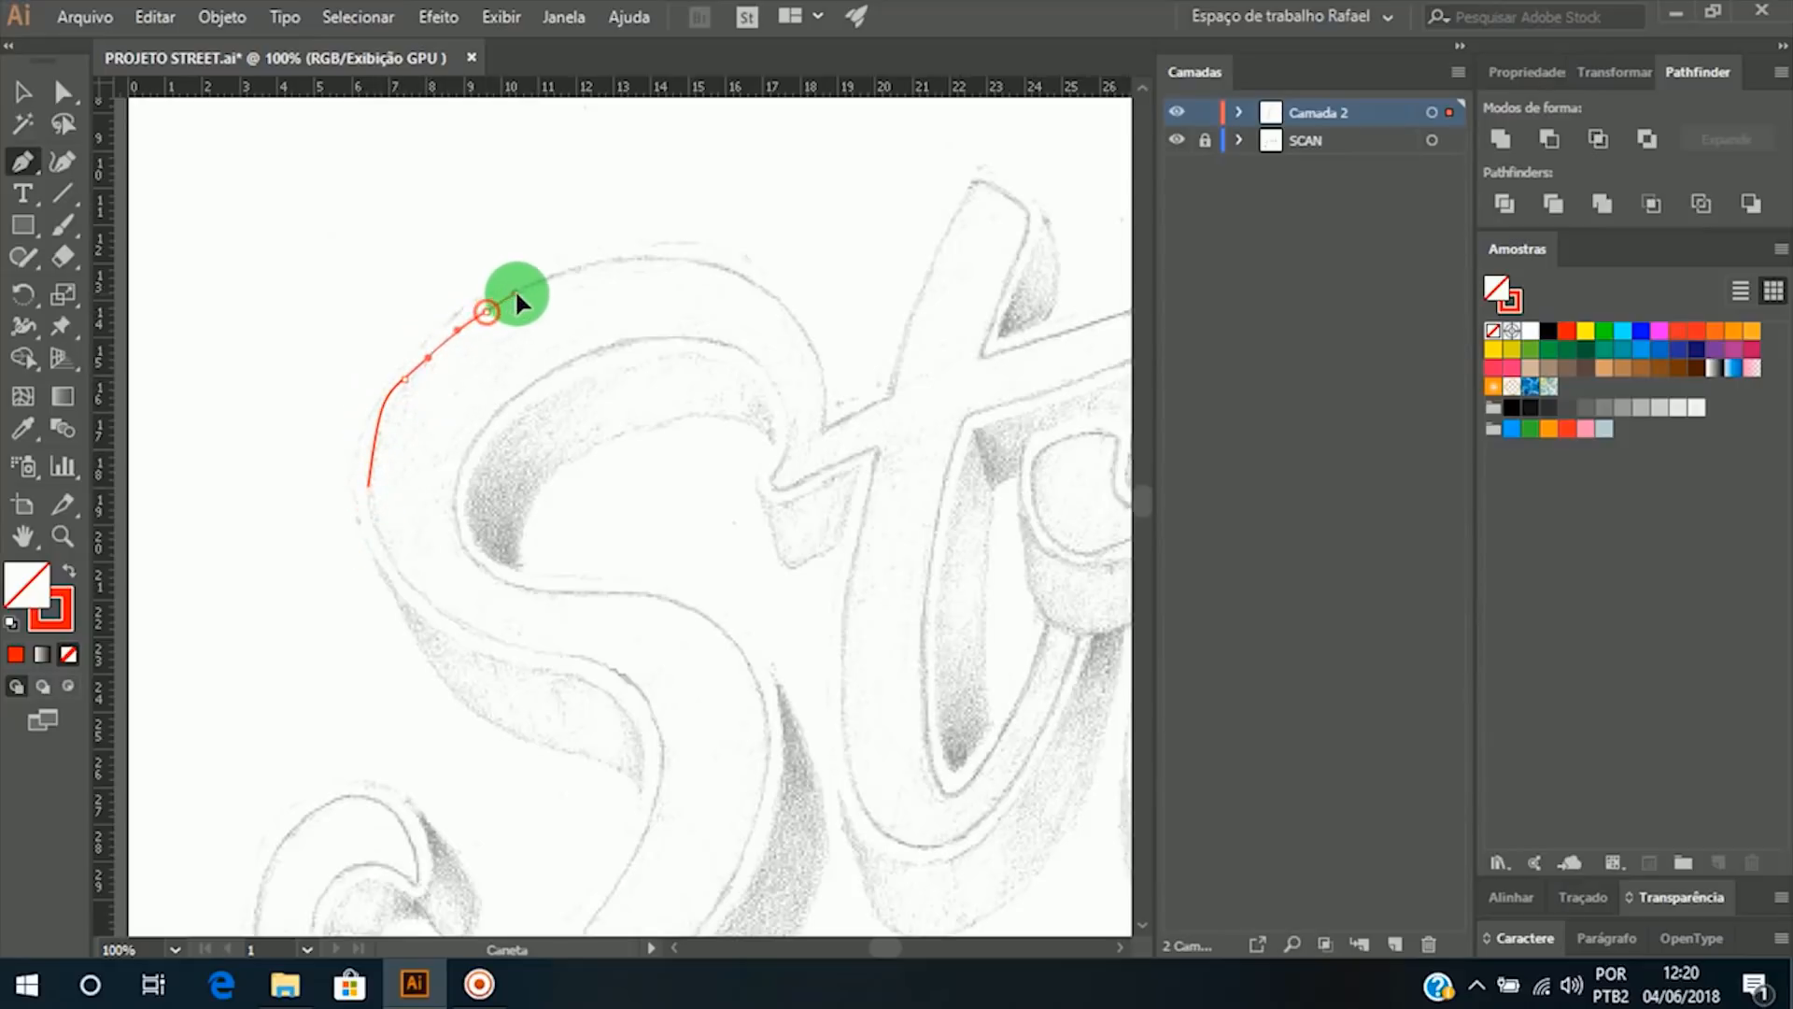
drag(517, 301, 828, 402)
drag(828, 403, 894, 554)
click(825, 431)
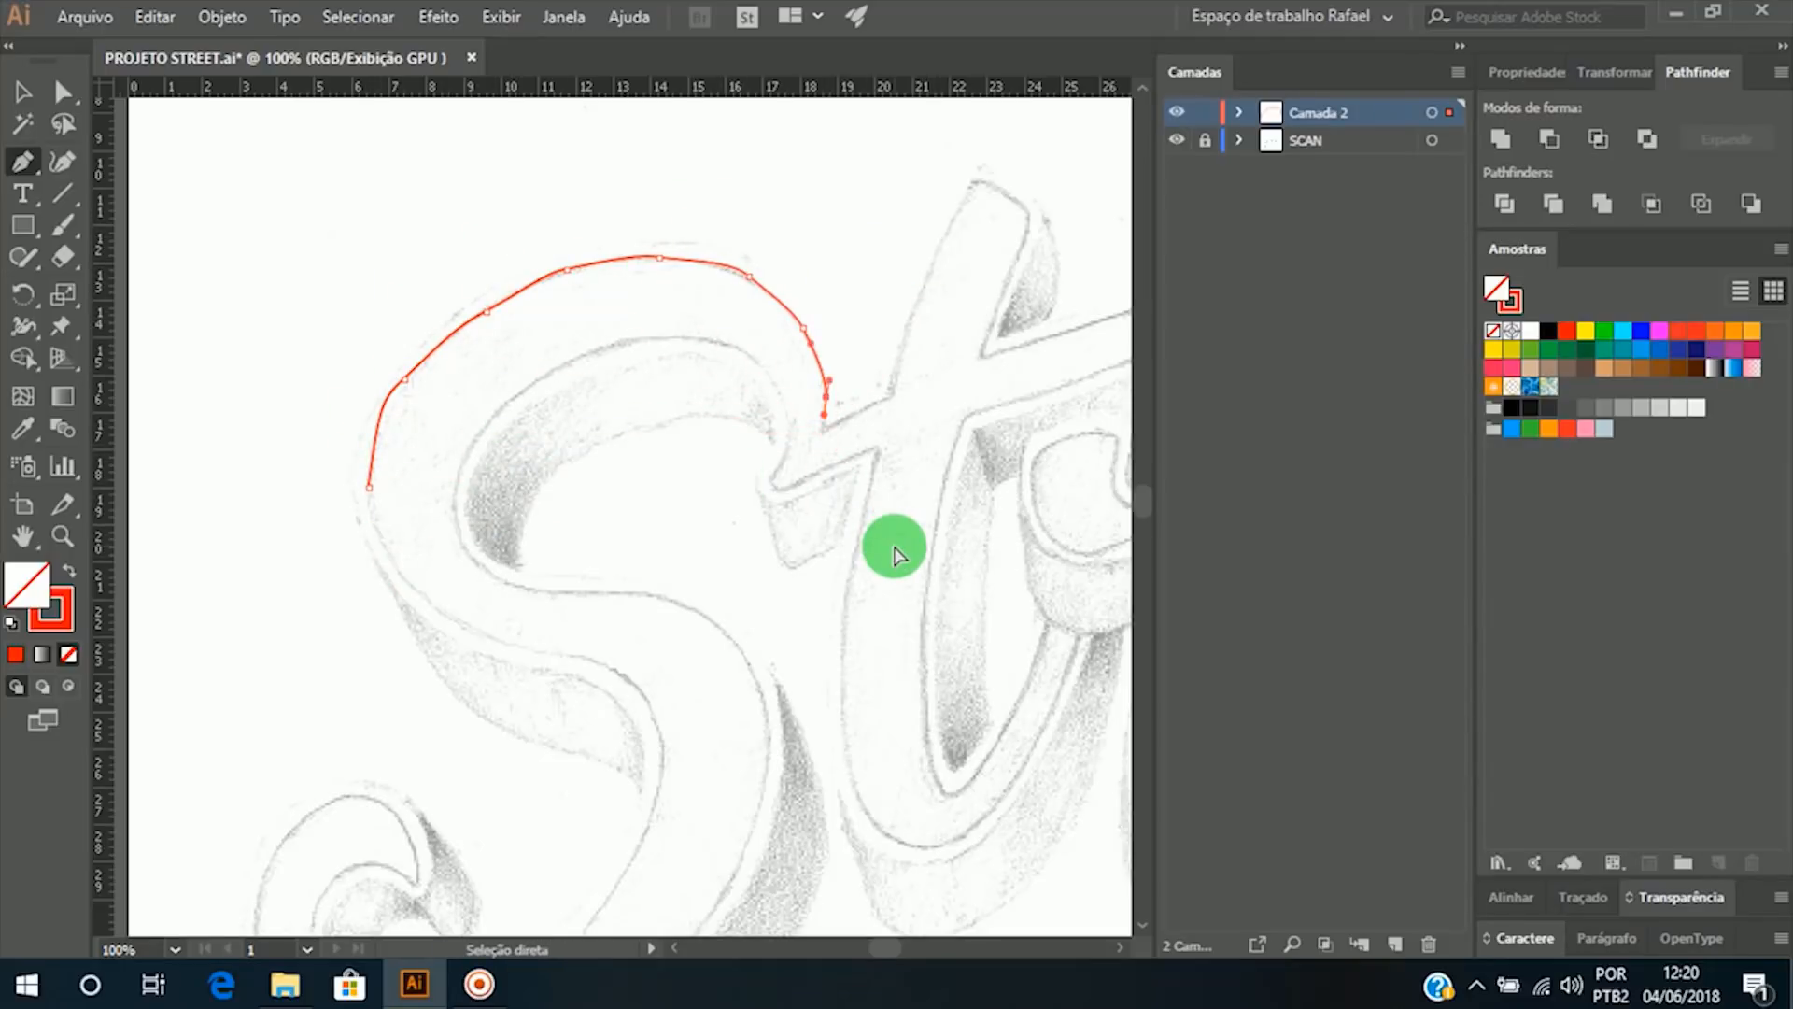
key(ctrl+z)
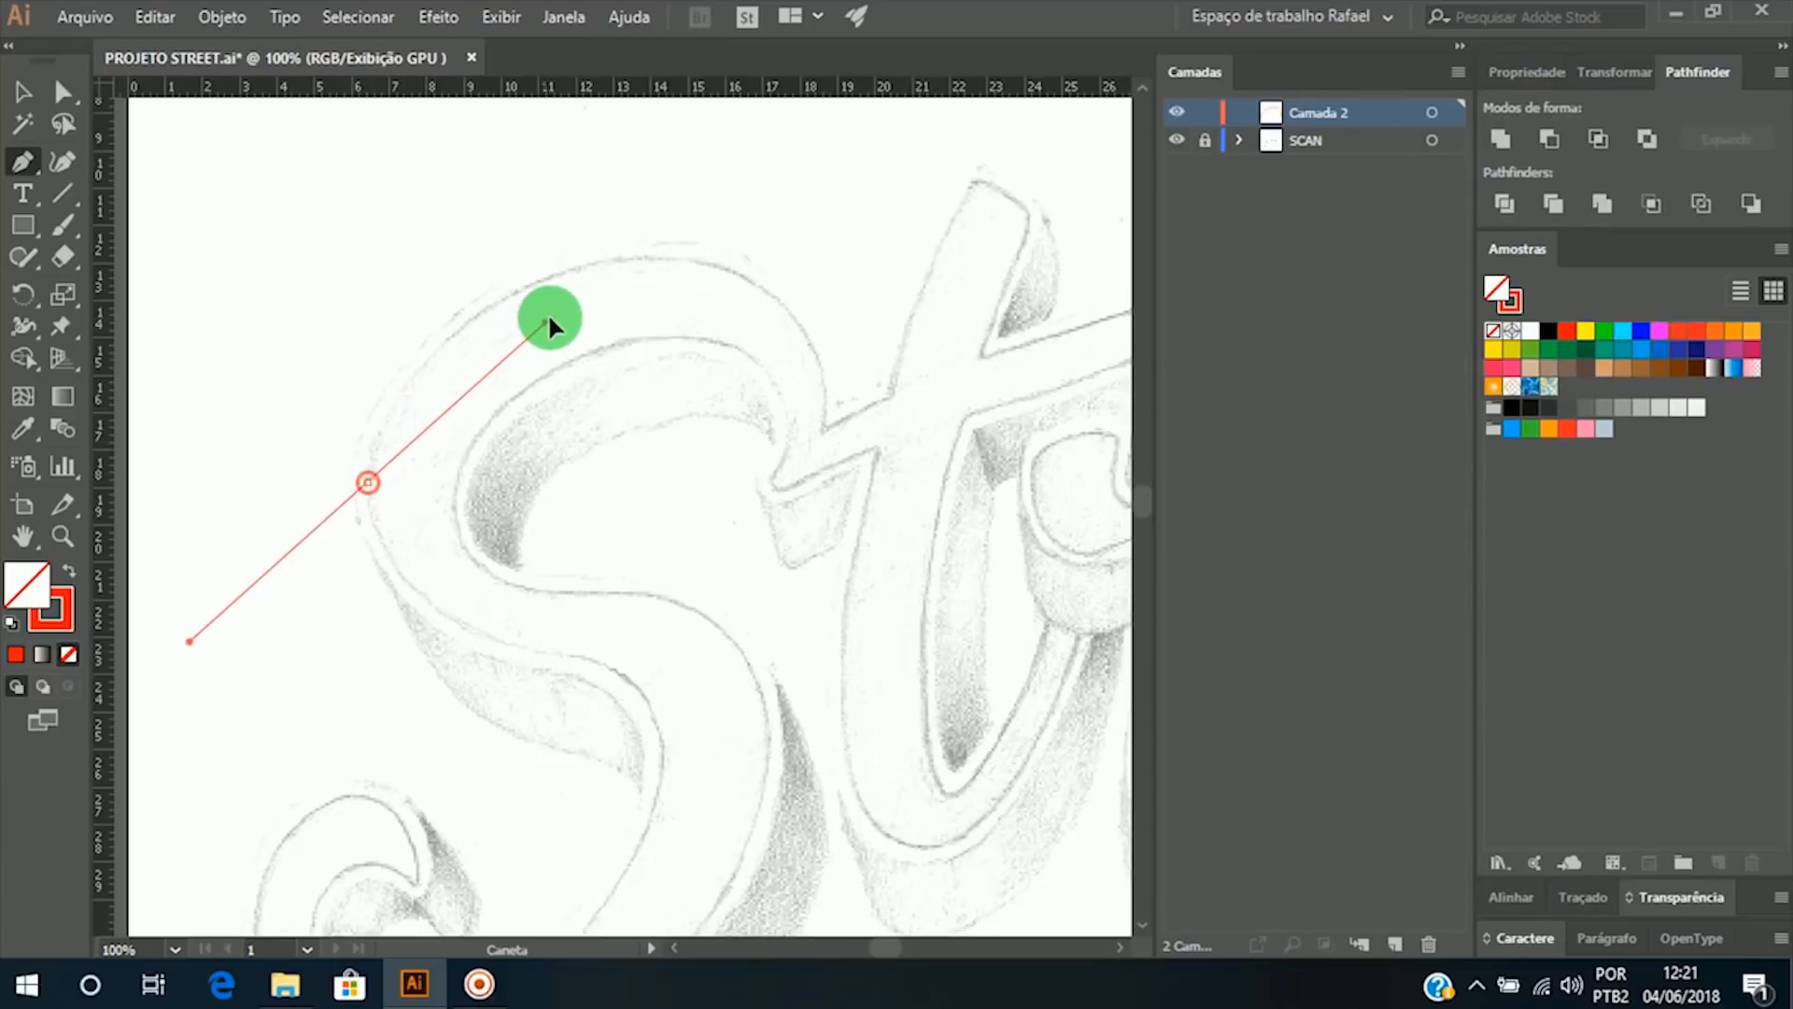
Step: Try tracing the S's upper arc with three anchor points and long diagonal handles that cross the outline, and undo the path
drag(547, 320, 521, 300)
drag(612, 262, 830, 229)
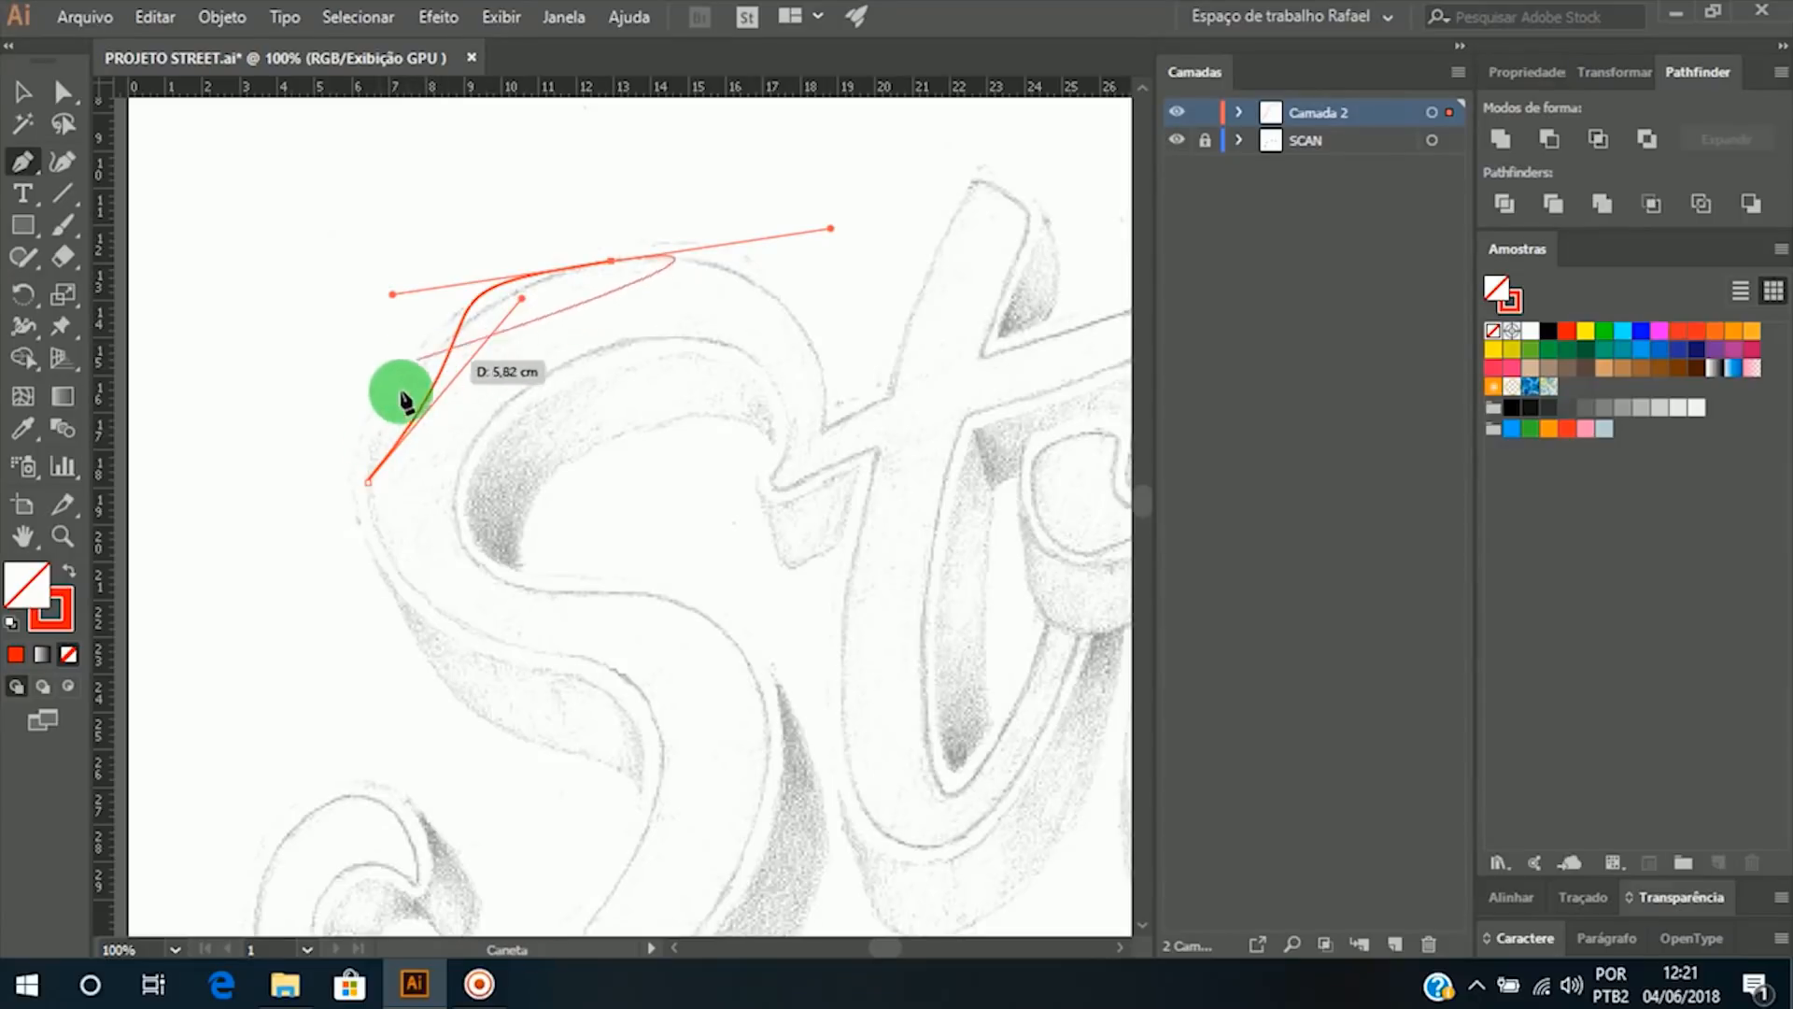
drag(822, 376, 854, 465)
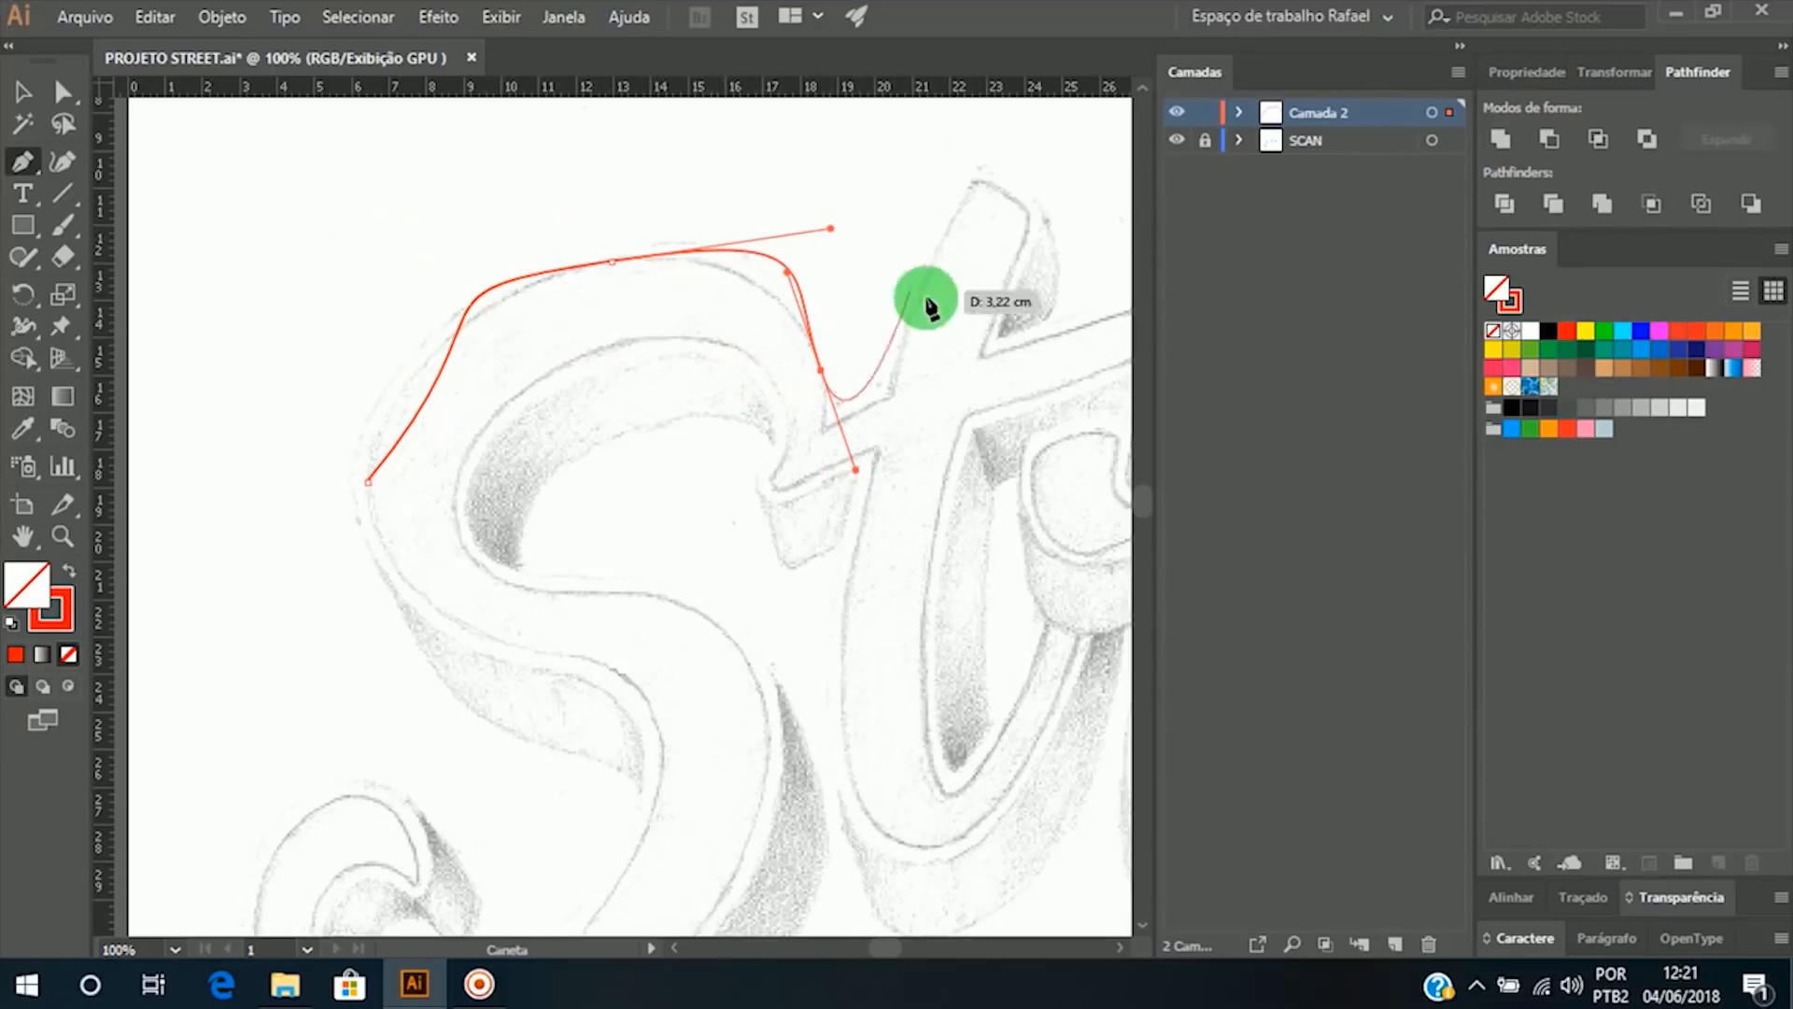
key(ctrl+z)
key(ctrl+z)
key(ctrl+z)
key(ctrl+z)
key(ctrl+z)
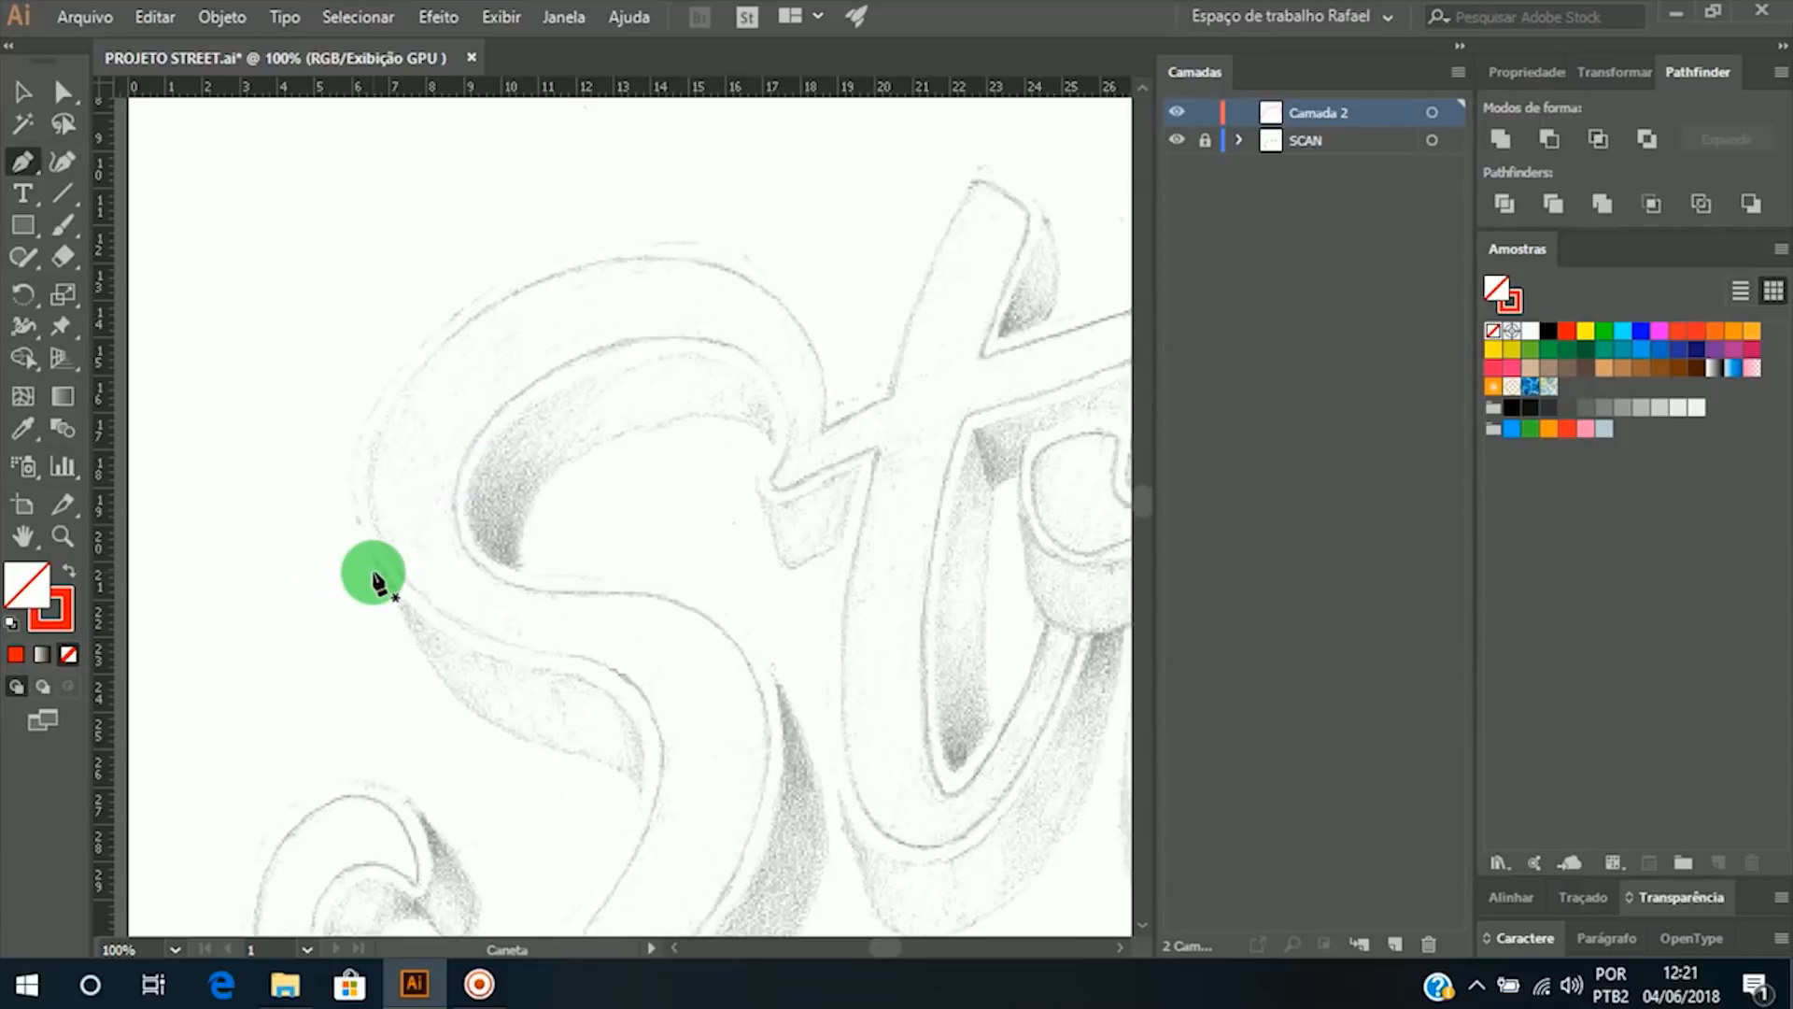
Step: Try different handle angles on a starting anchor at the S's left extreme
drag(368, 475, 463, 306)
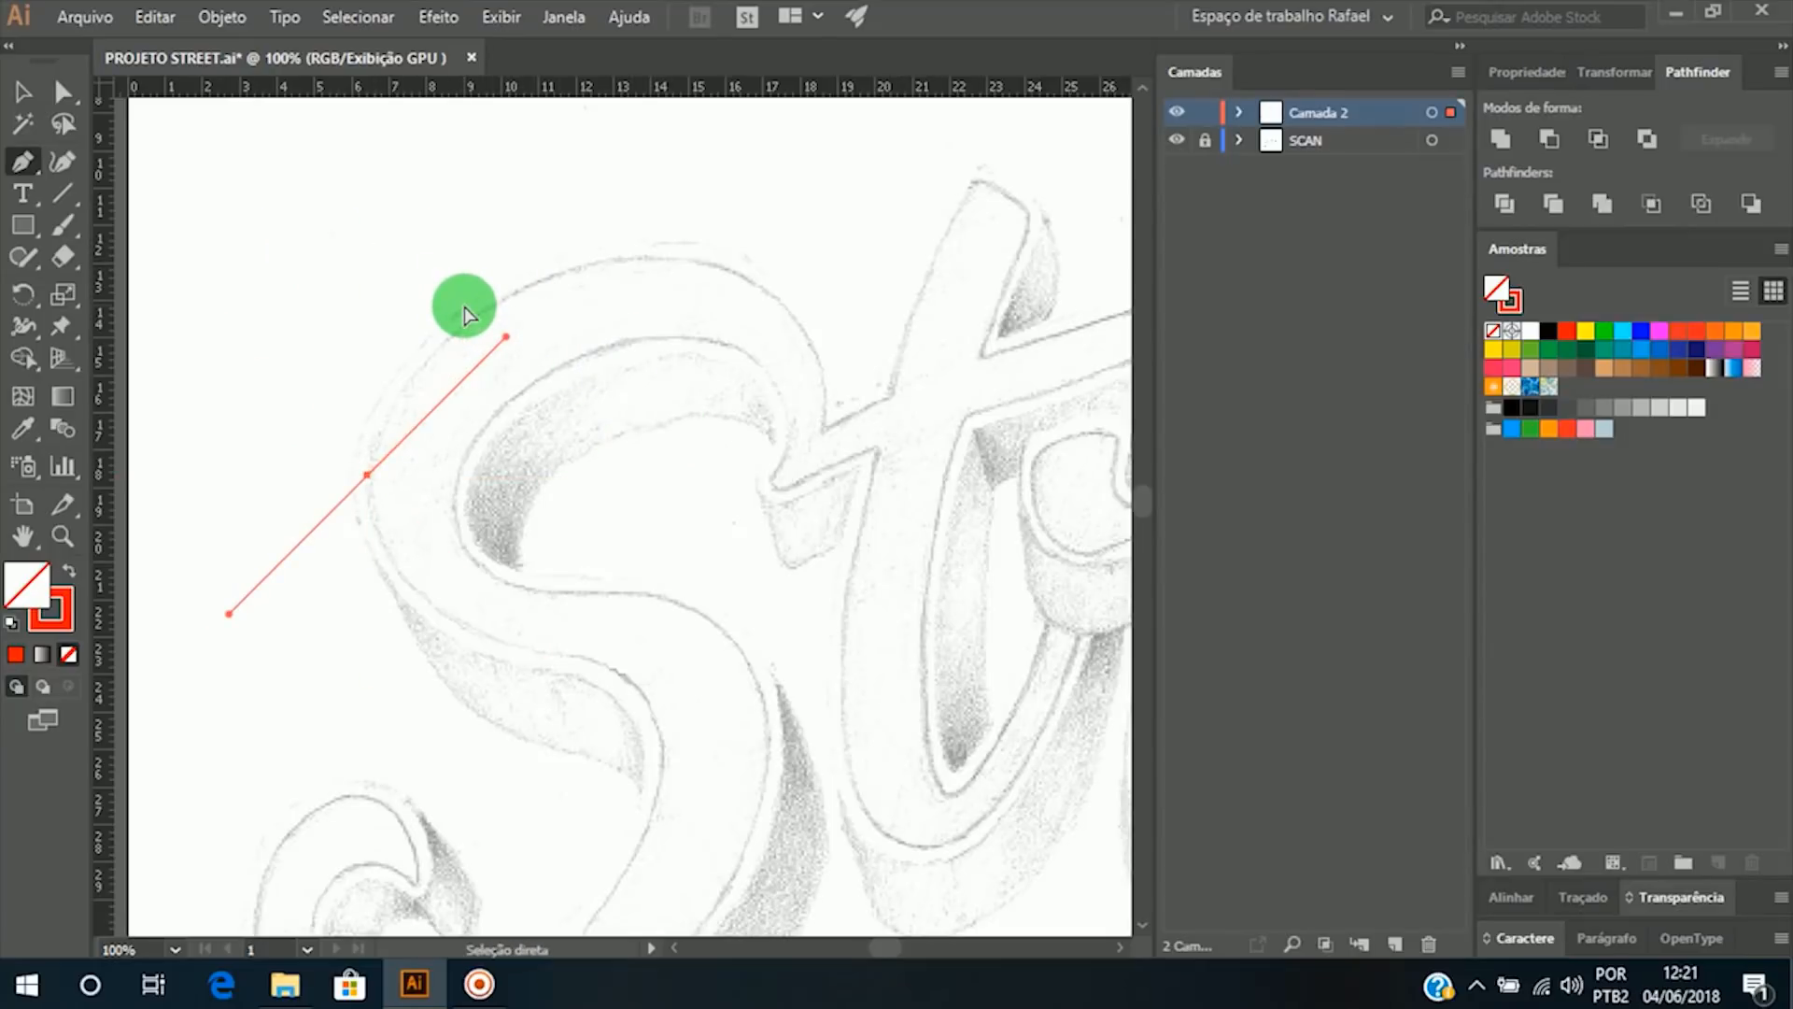
key(ctrl+z)
click(368, 478)
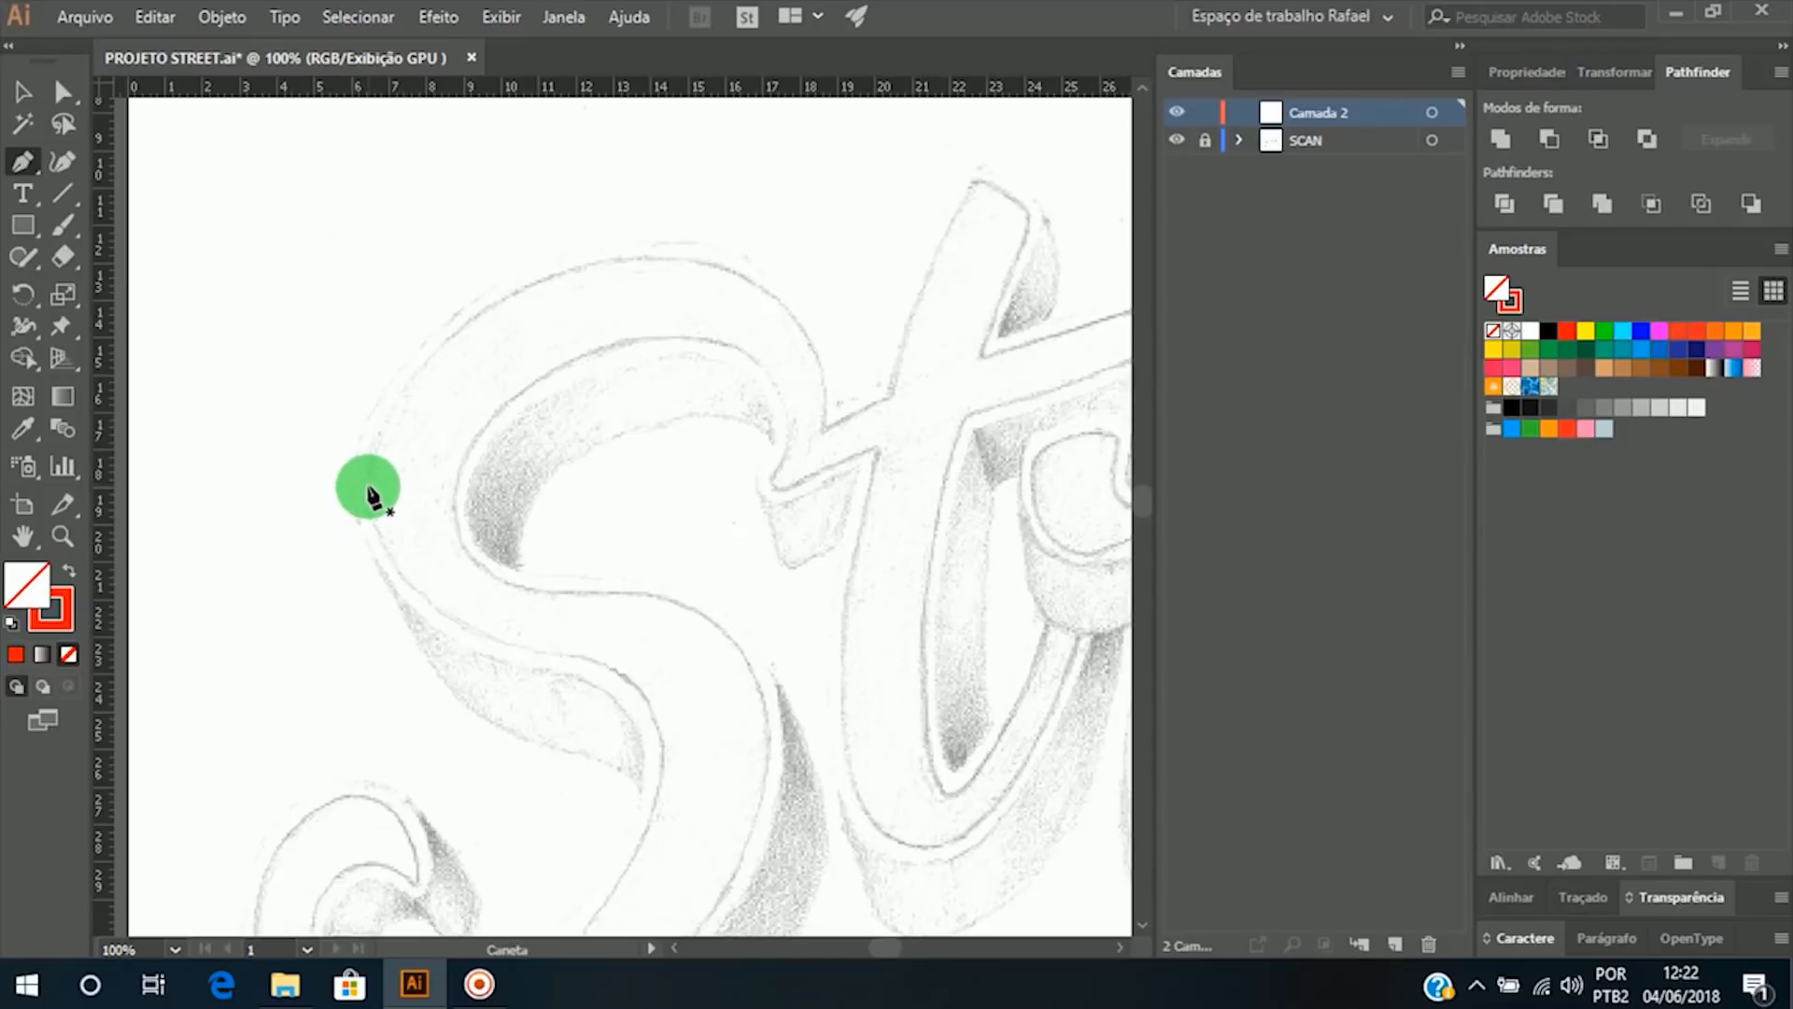
drag(367, 485, 387, 571)
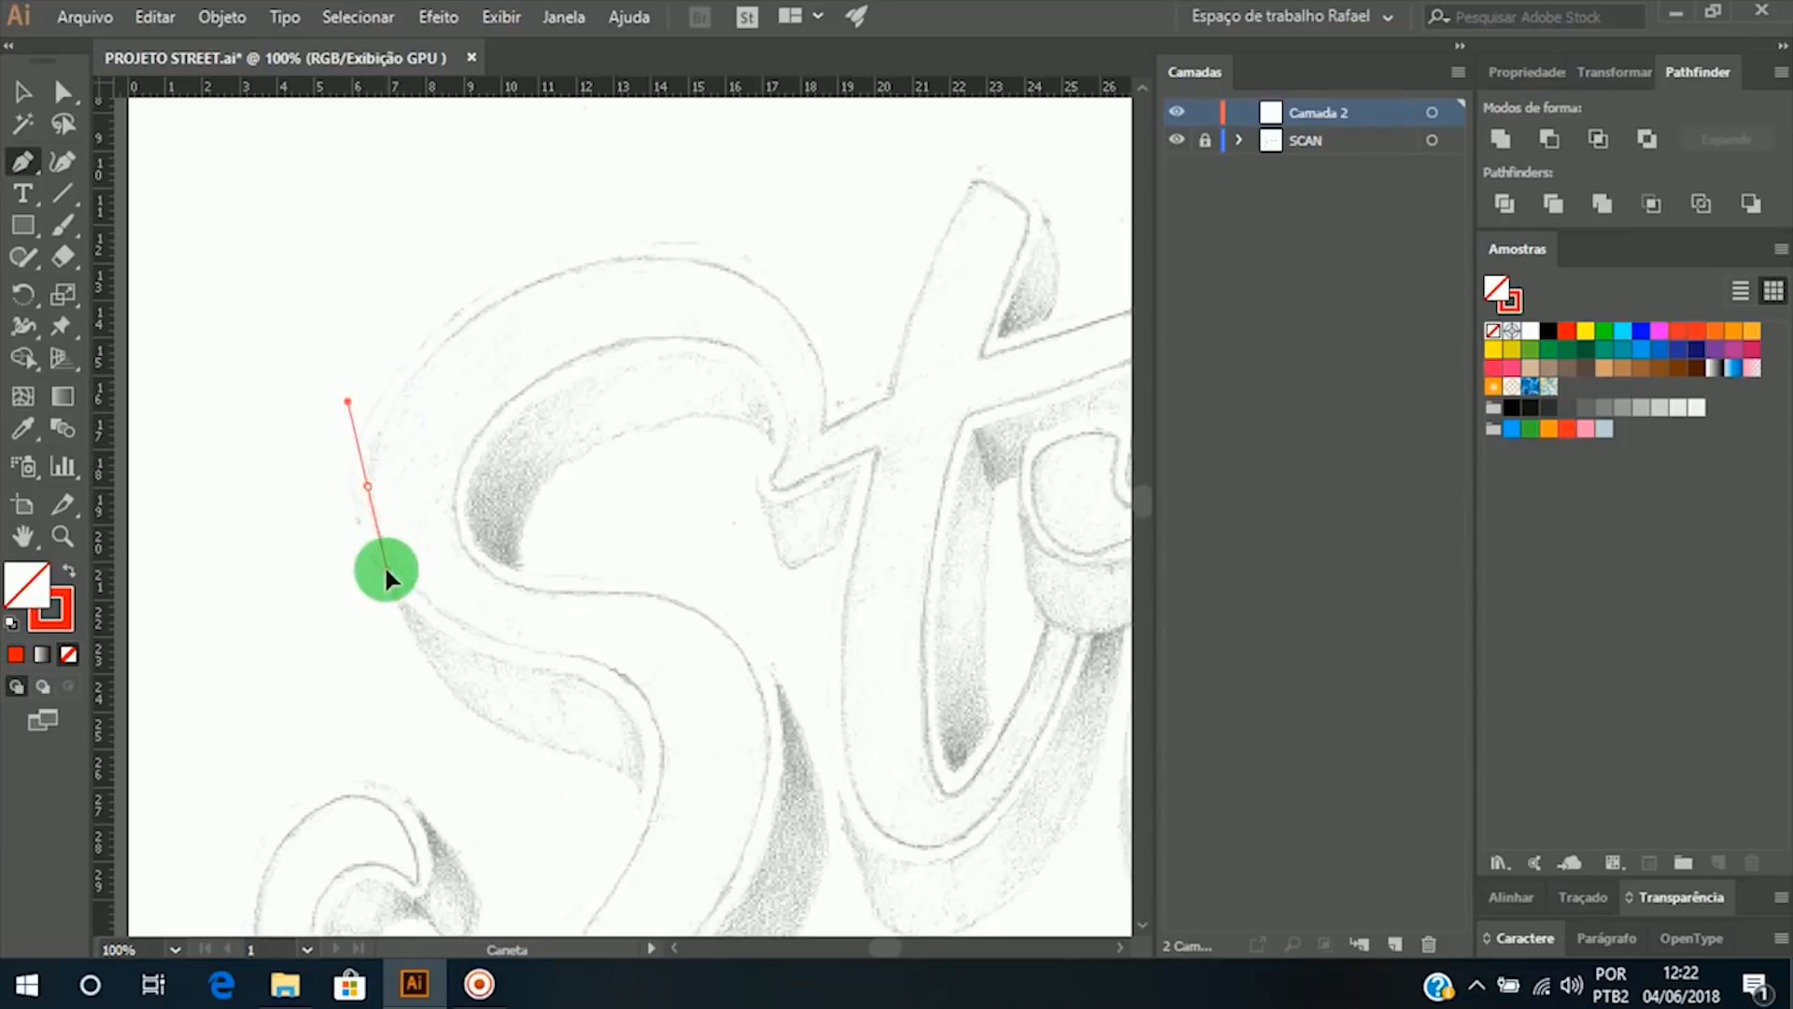
Step: Try the S's upper arc from a long vertical starting handle through its top and right extremes, and undo every point
drag(363, 483, 386, 348)
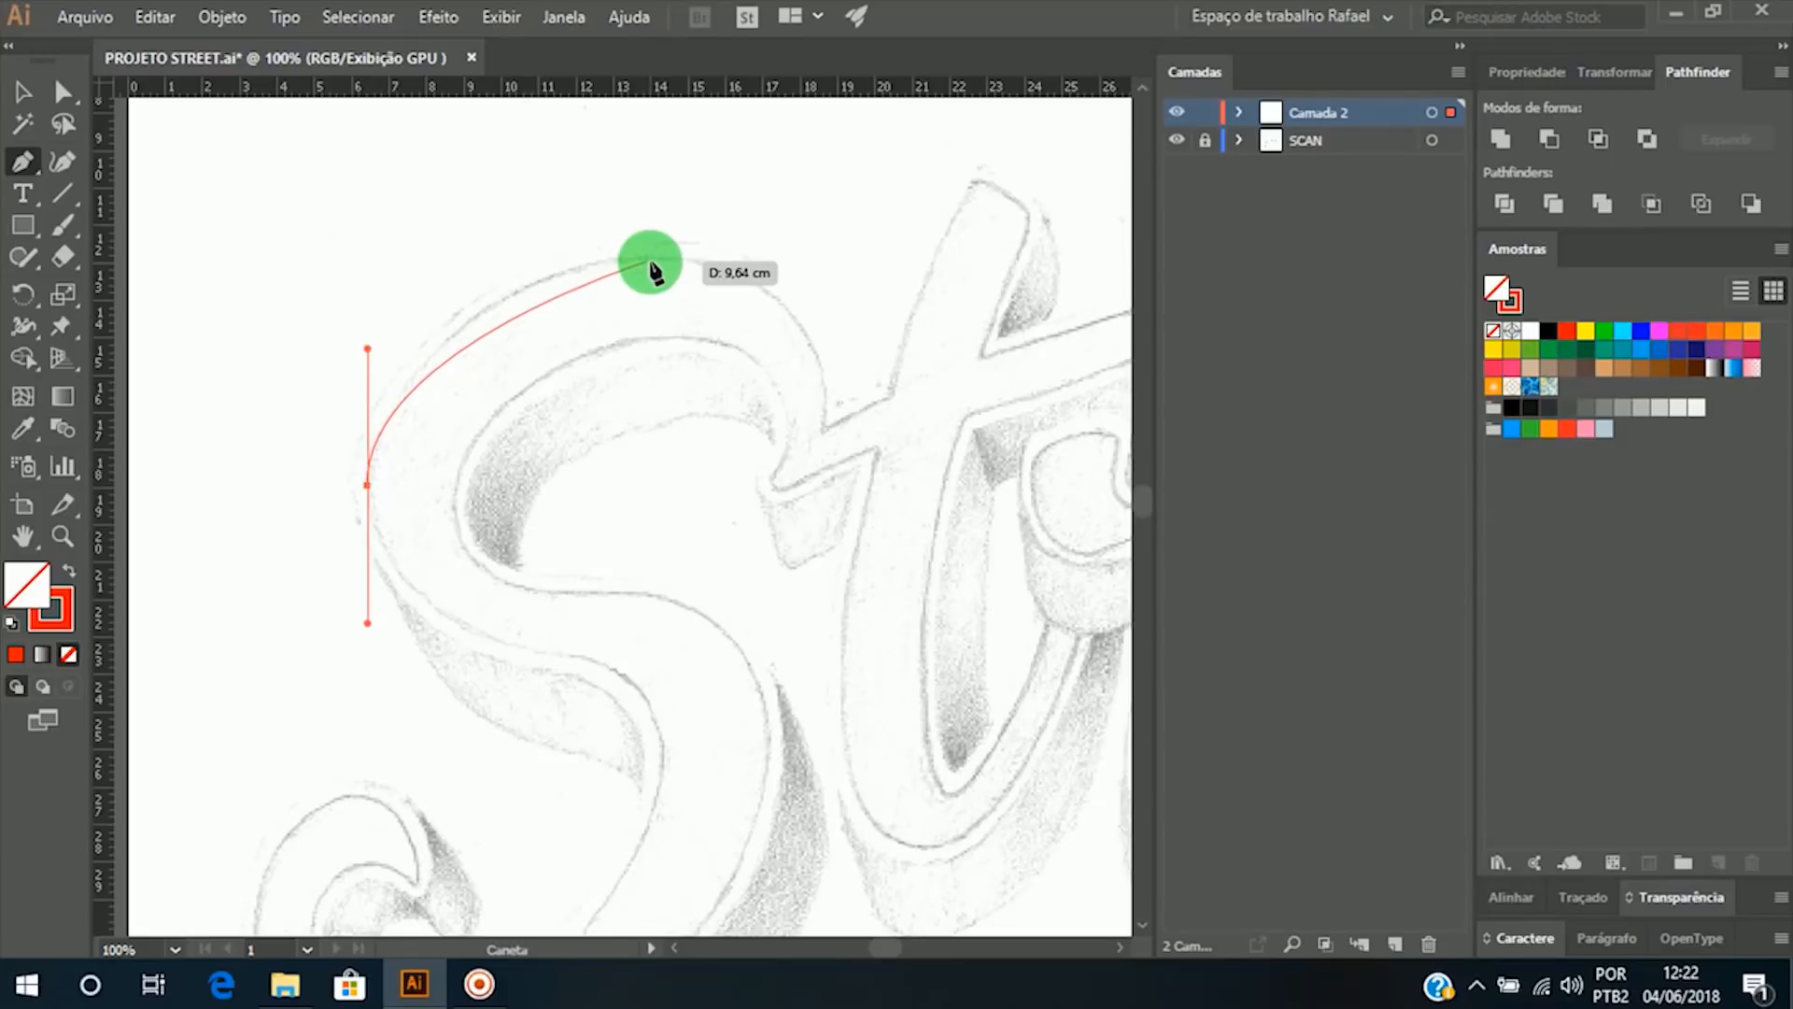
drag(652, 260, 742, 271)
drag(824, 391, 834, 535)
key(ctrl+z)
key(ctrl+z)
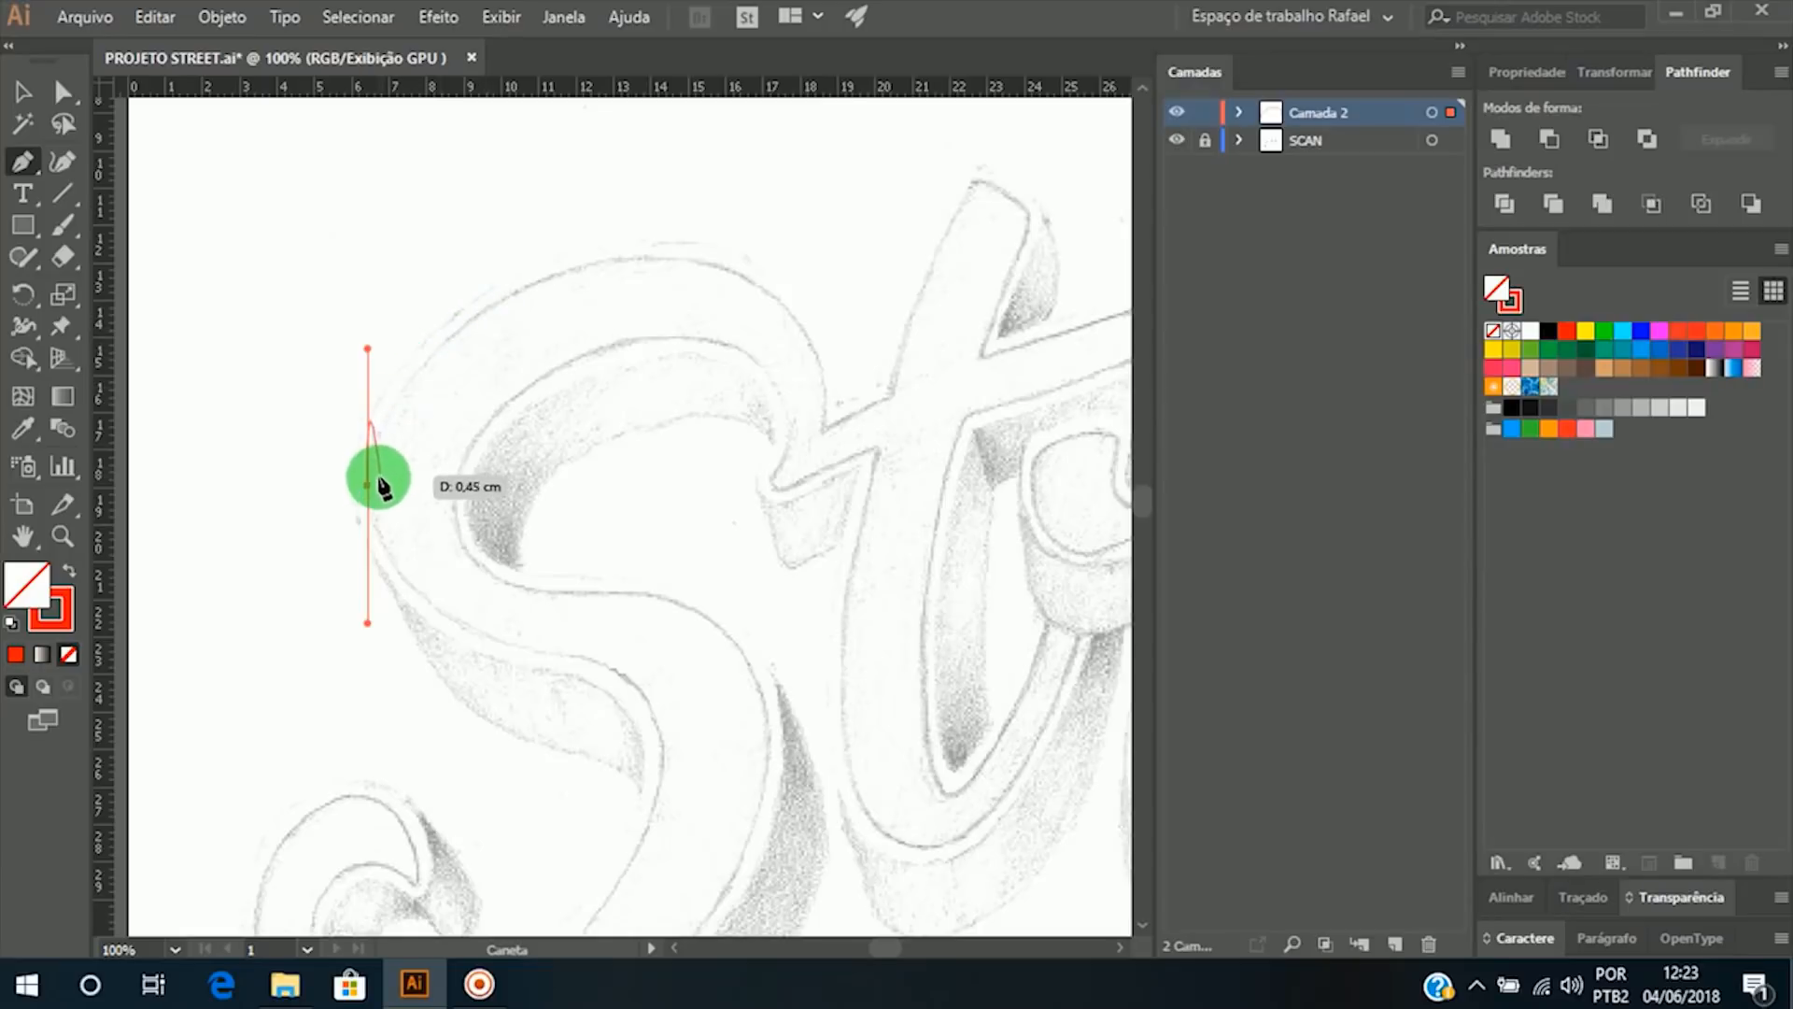
key(ctrl+z)
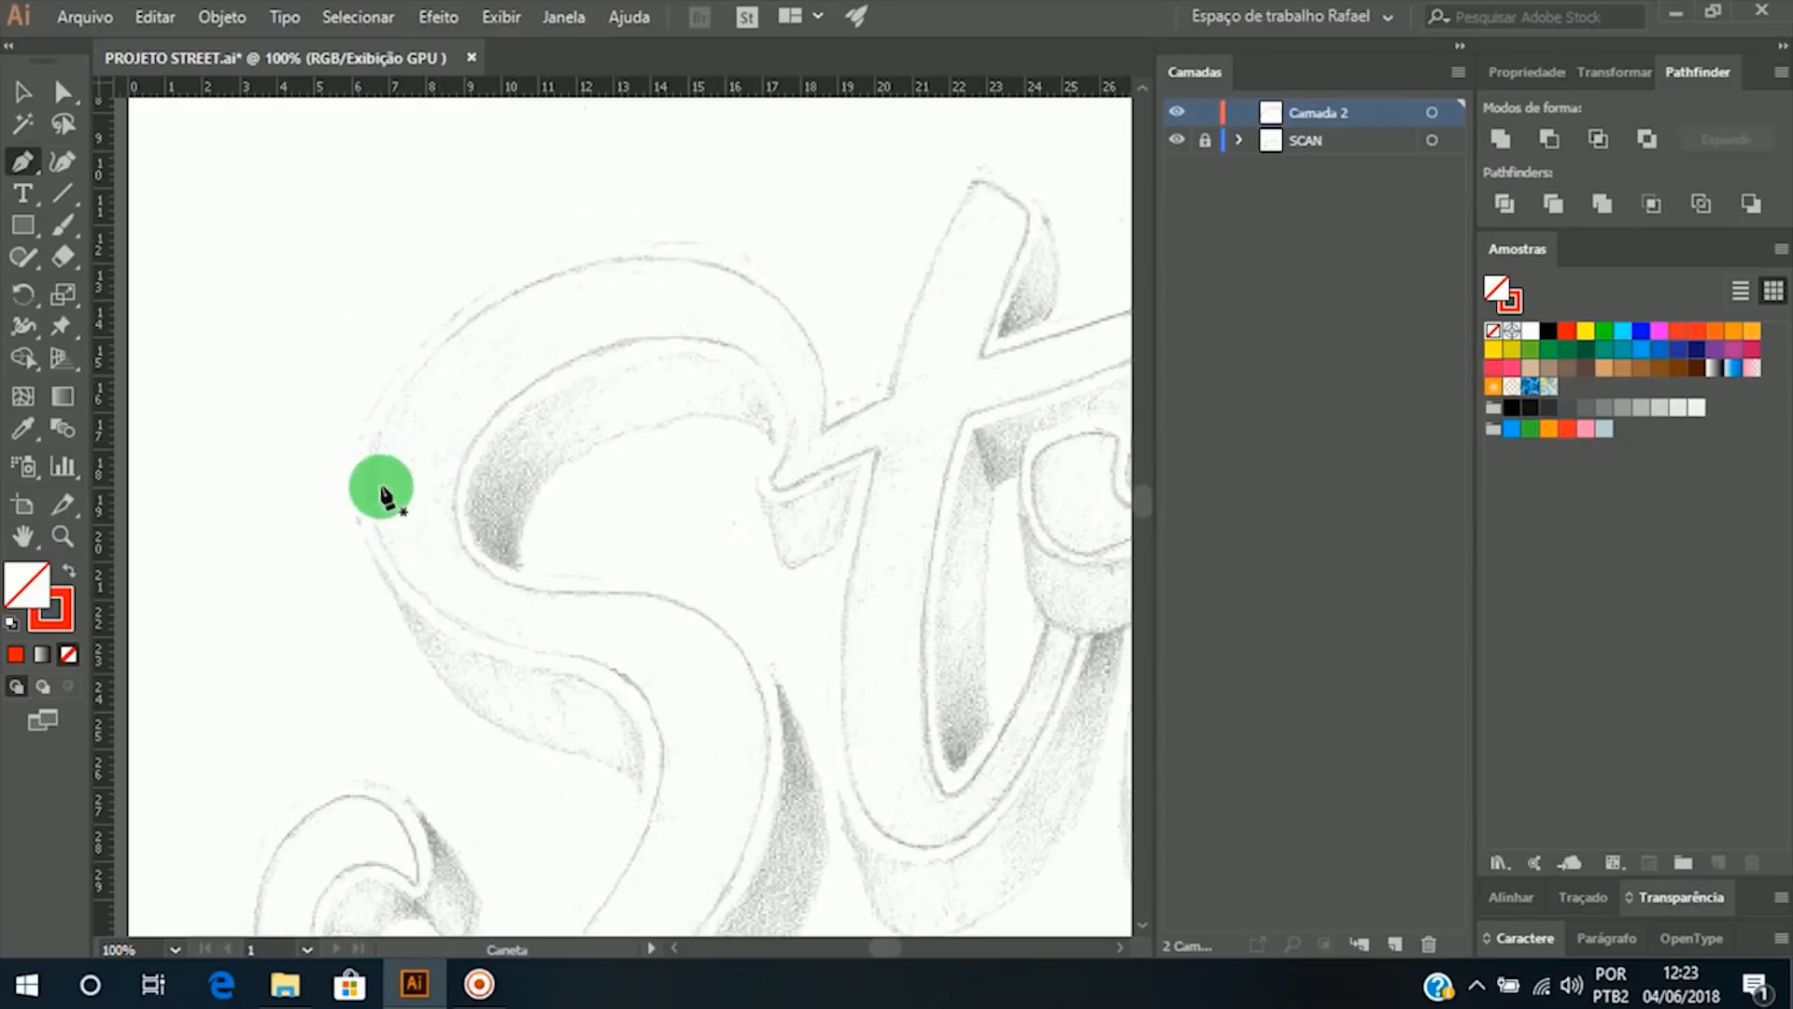
Step: Trace the S's upper arc with anchors at its left, top and right extremes using vertical and horizontal handles, and deselect it
drag(369, 483, 369, 592)
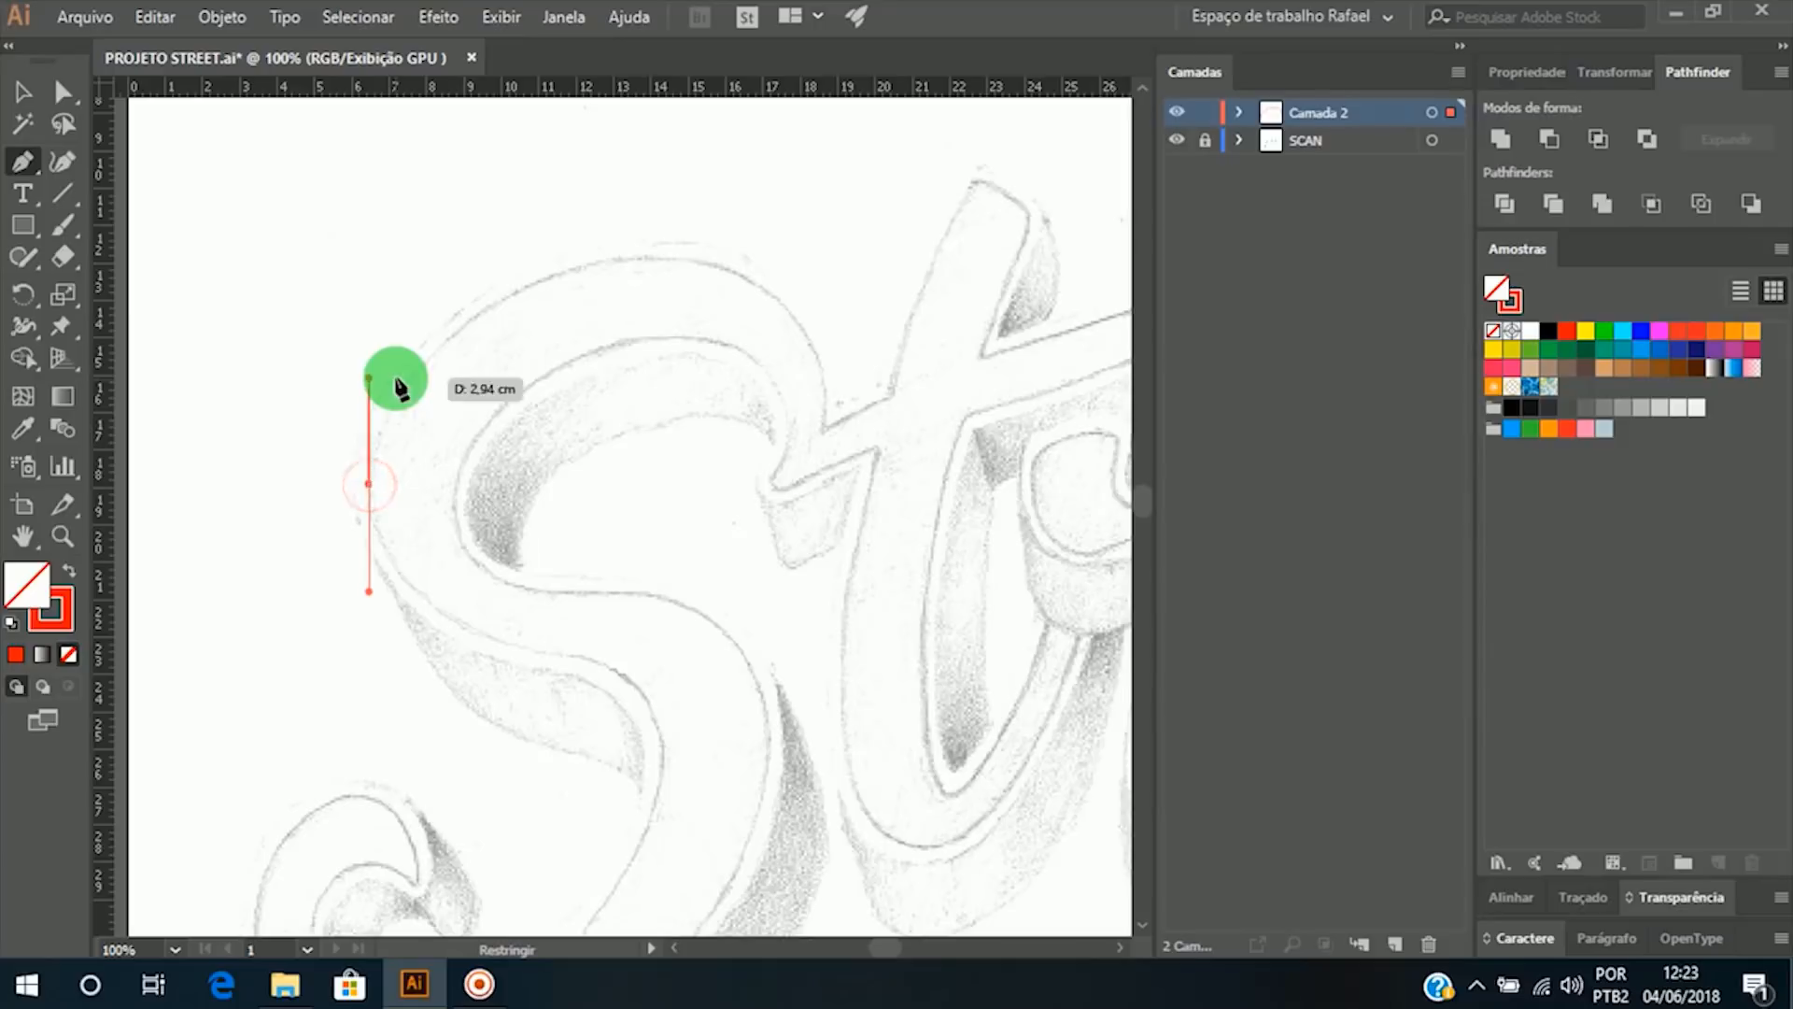
drag(633, 256, 739, 256)
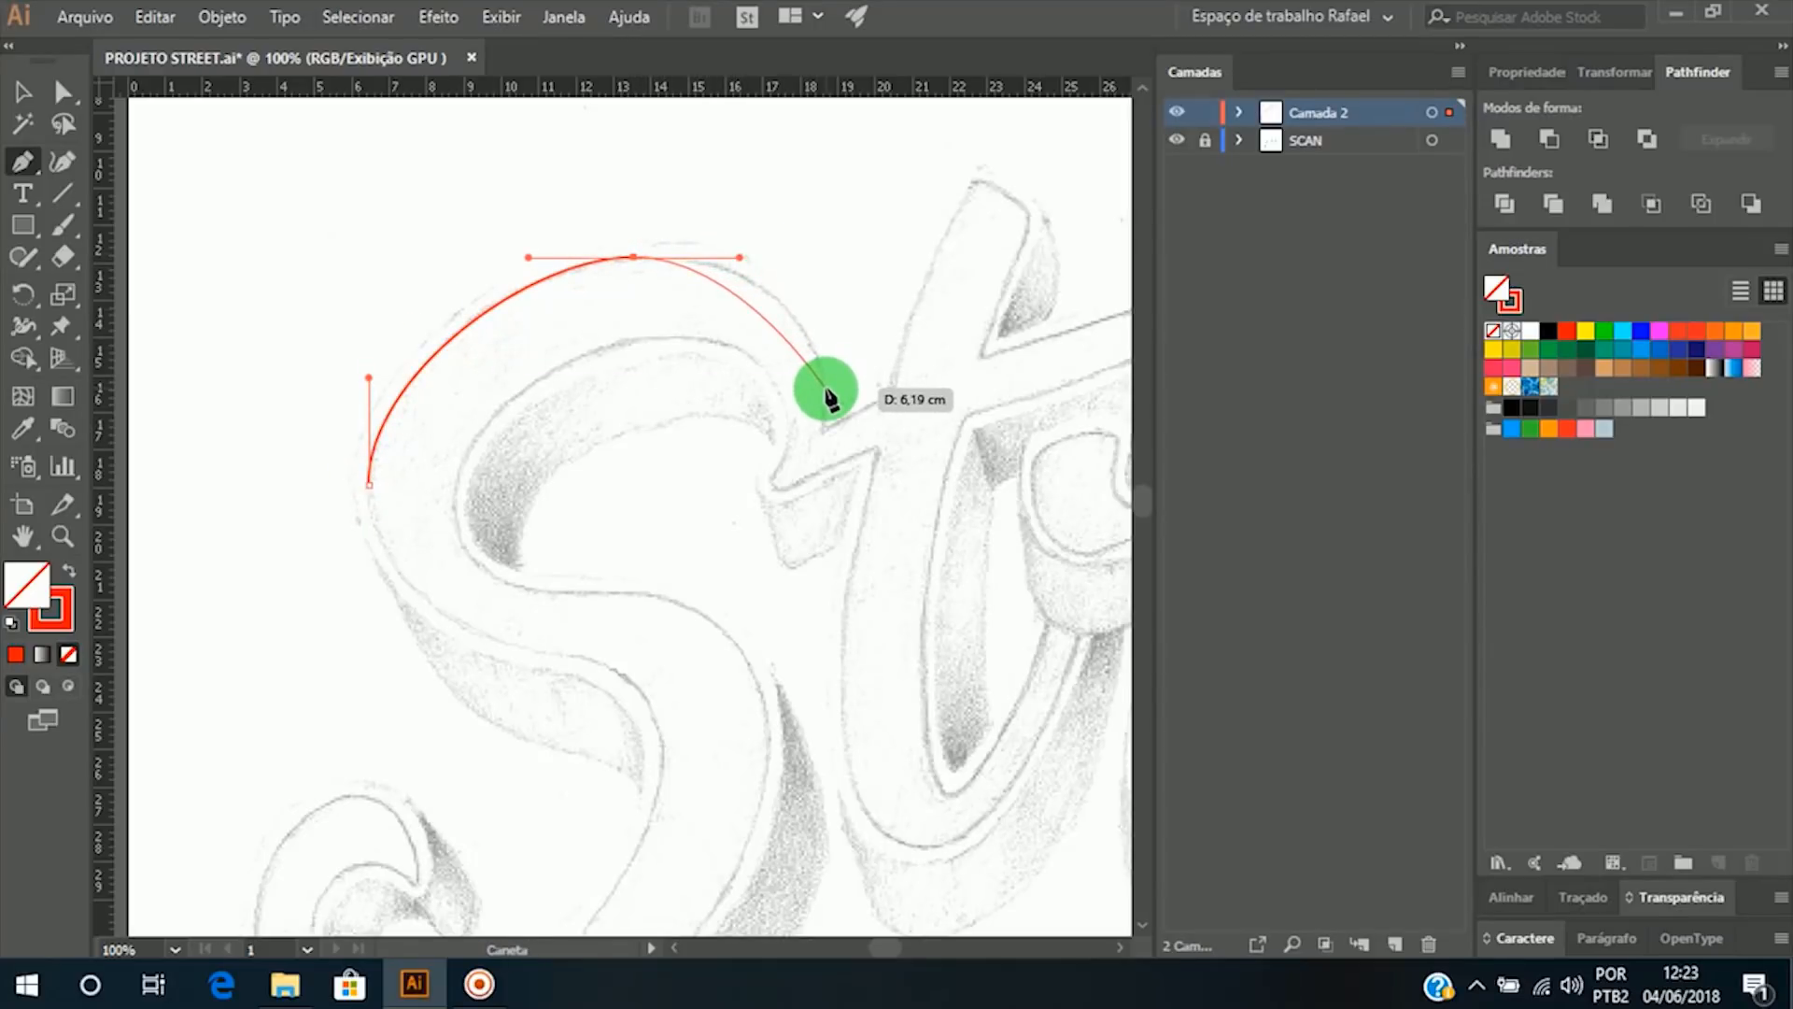
drag(826, 387, 822, 472)
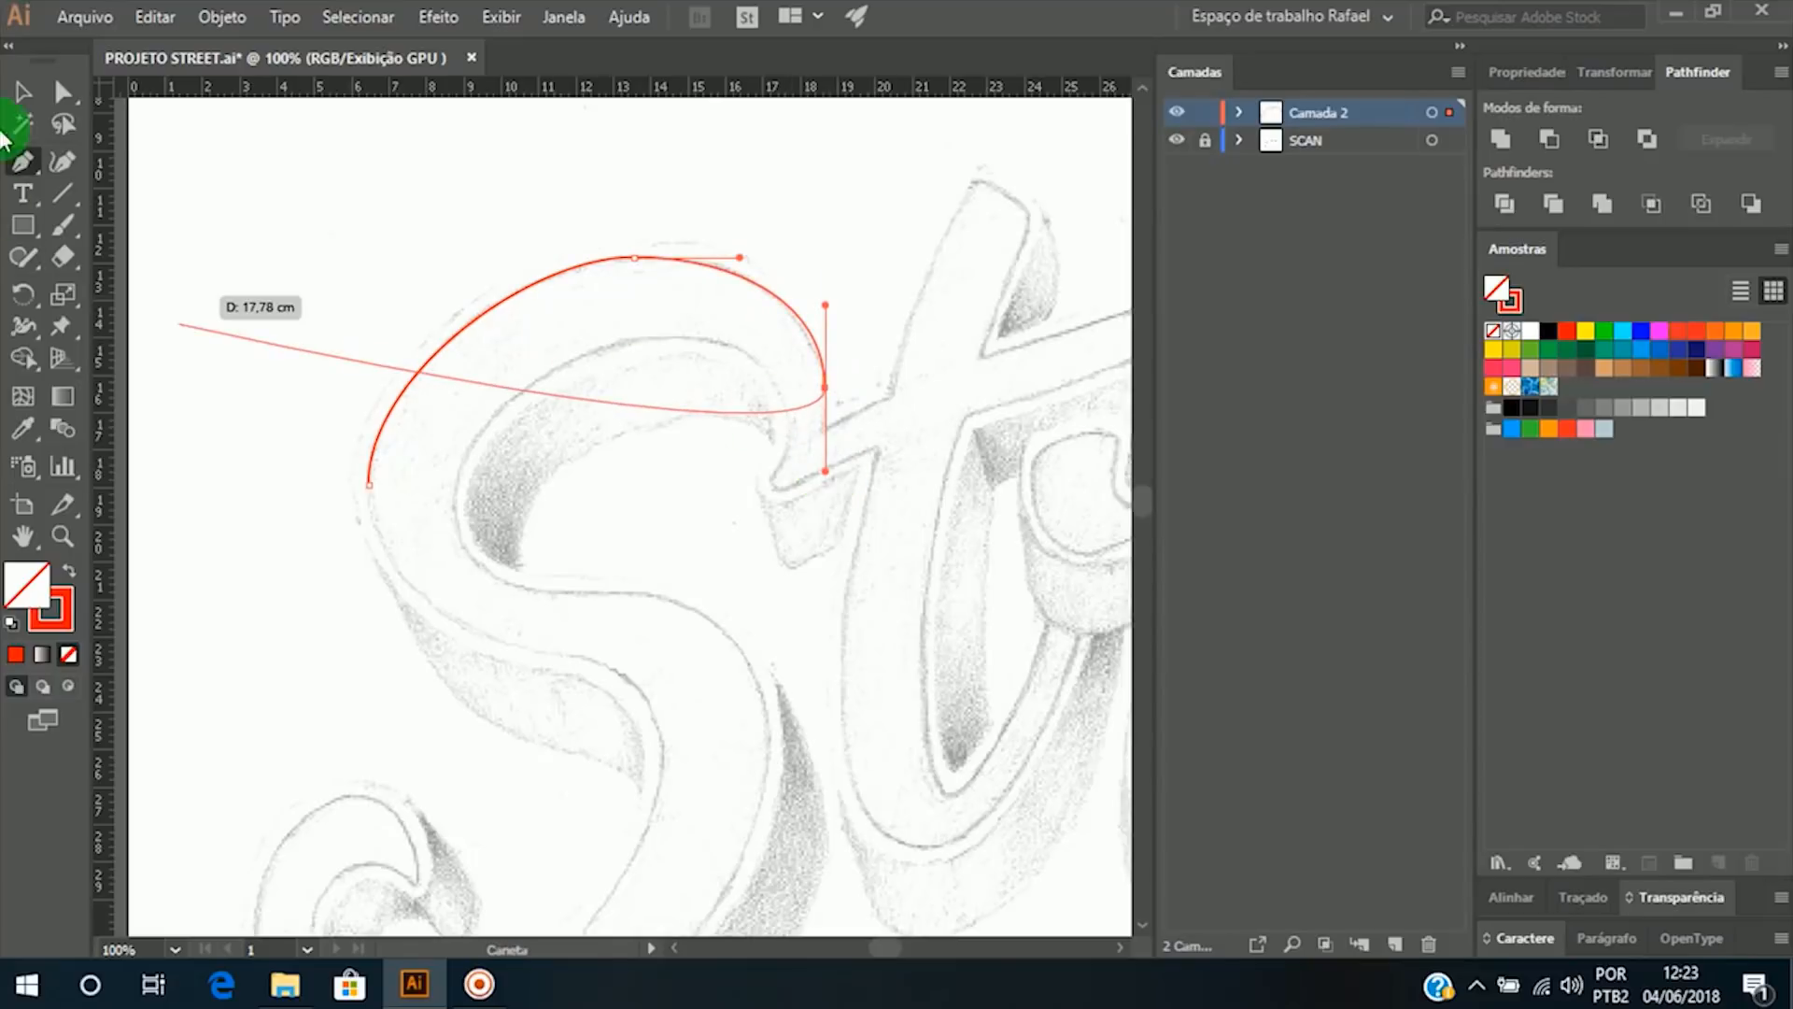
click(22, 92)
click(444, 185)
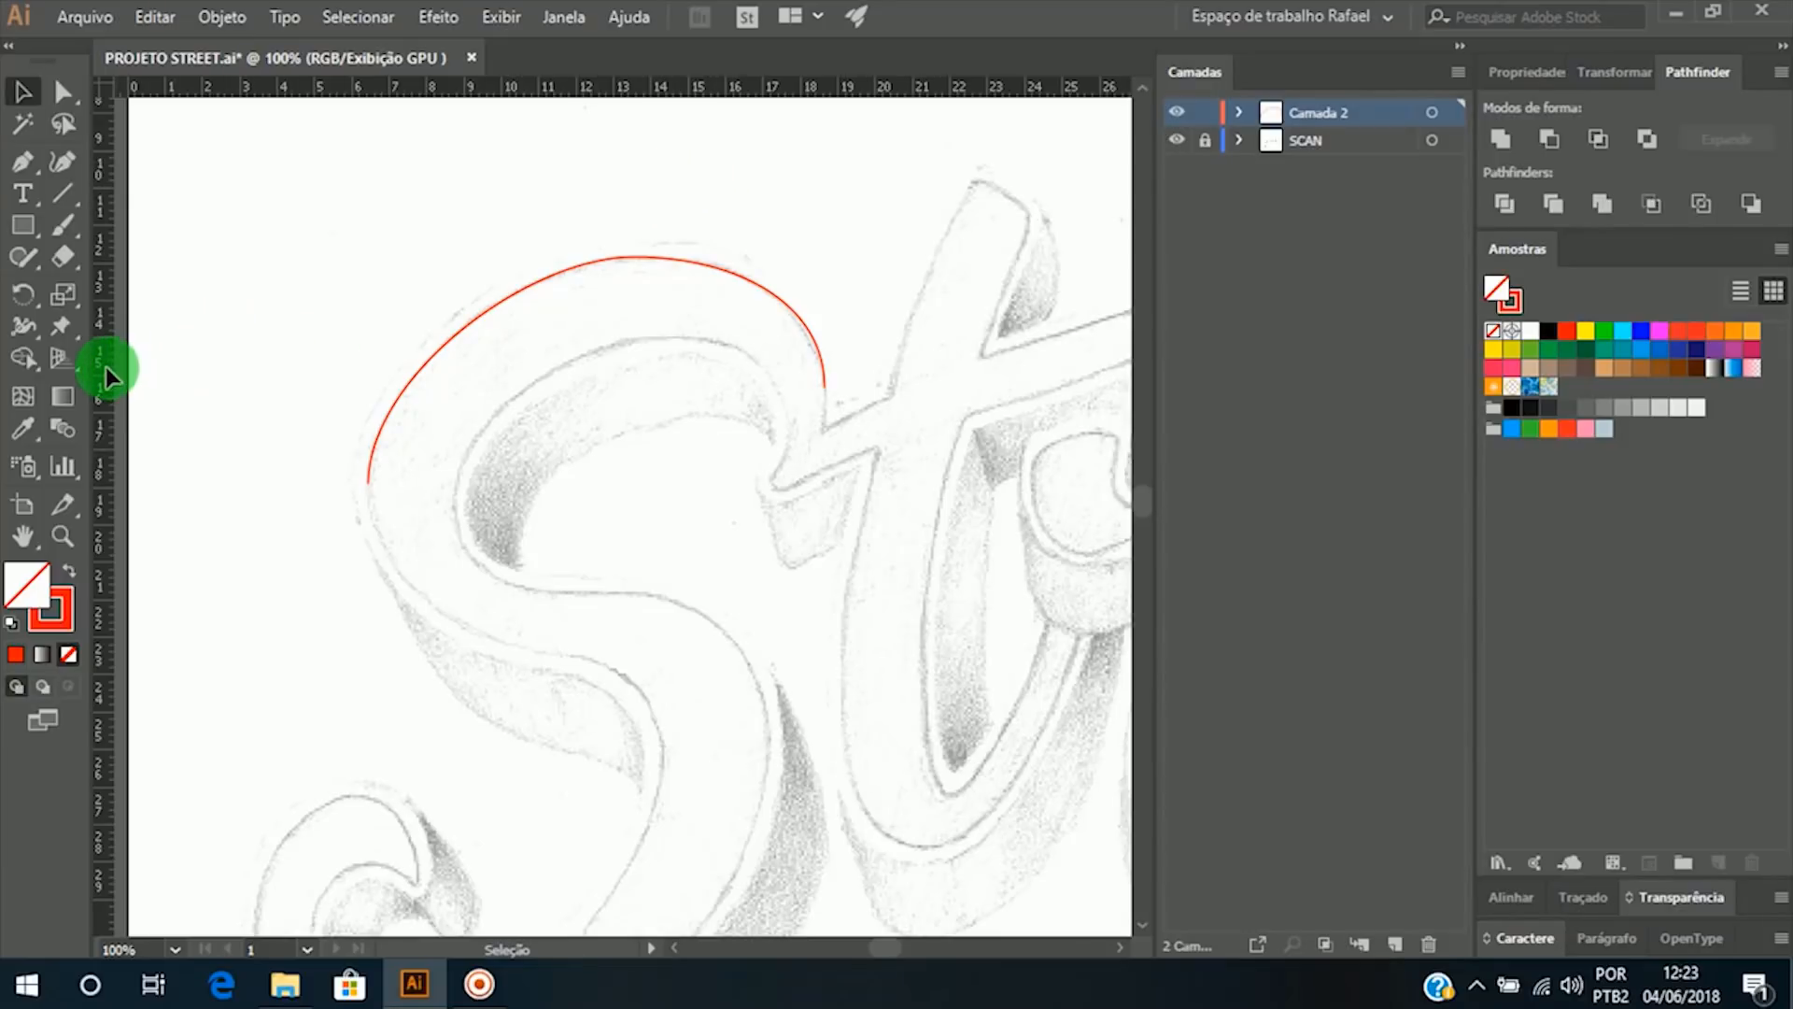
Step: Place vertical guides at the traced arc's left and right extremes and a horizontal guide at its top
drag(106, 370, 369, 486)
drag(551, 91, 630, 254)
drag(529, 344, 827, 381)
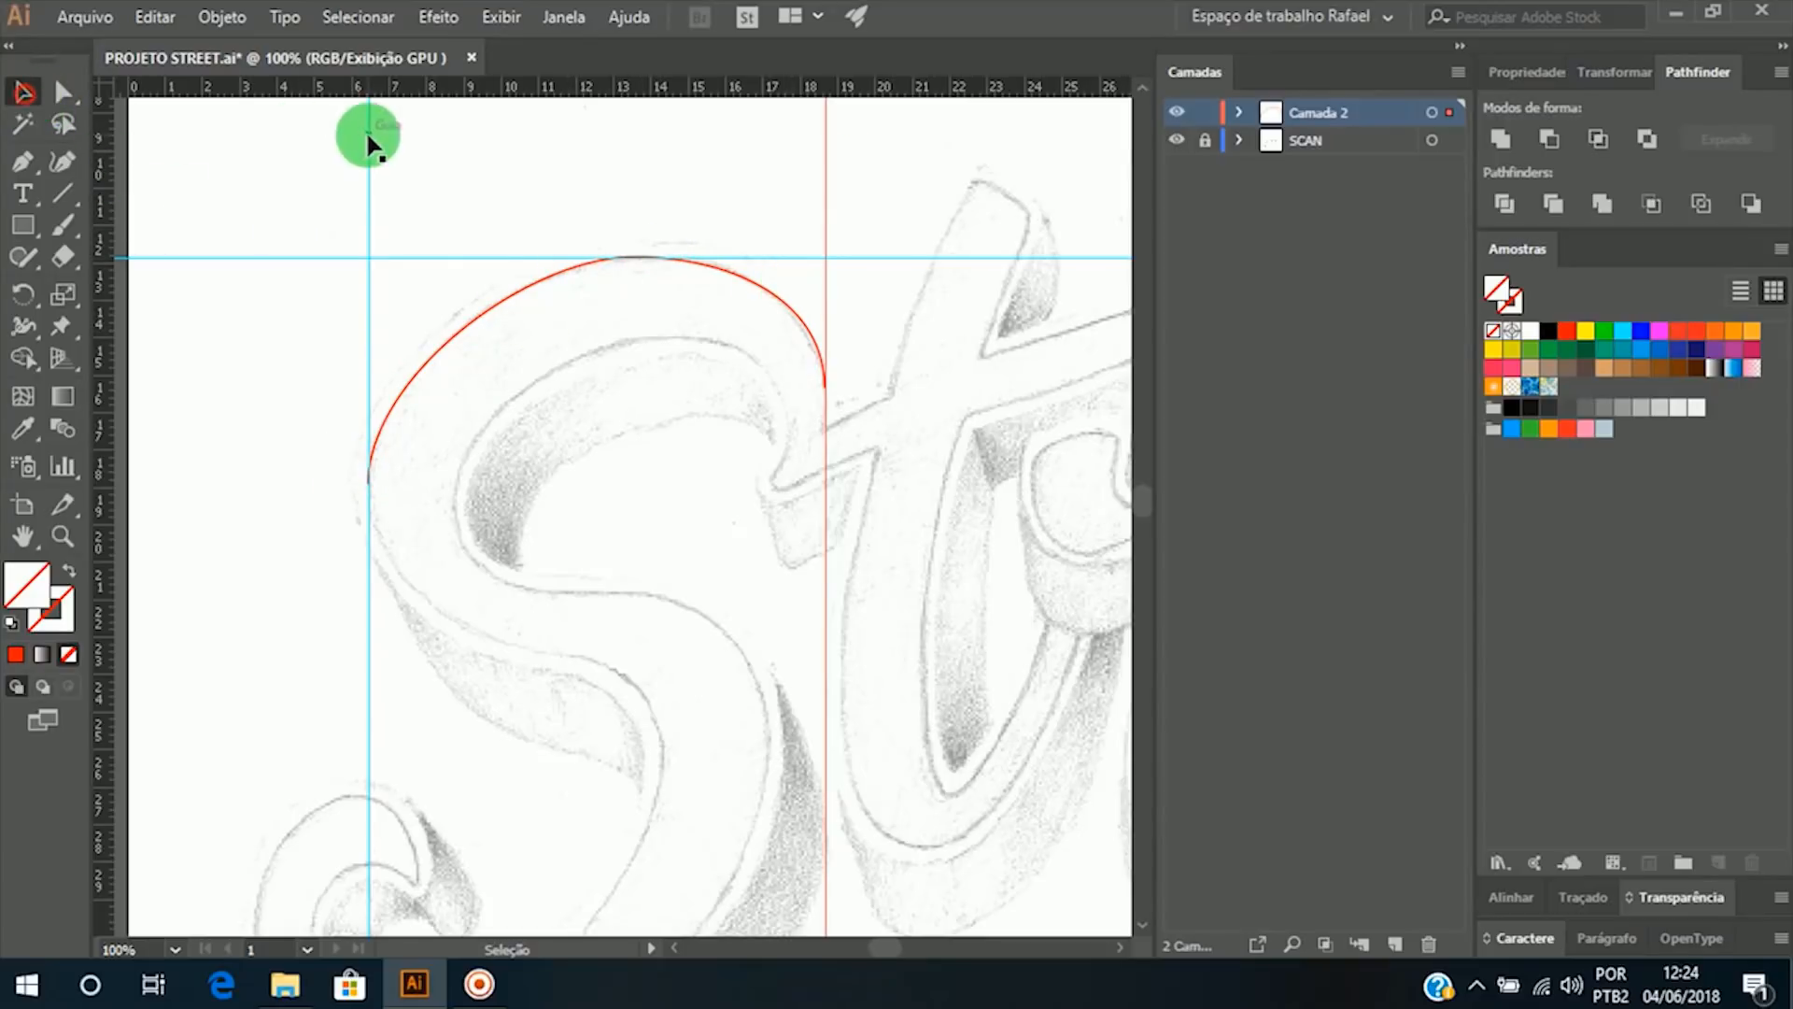
Step: Delete the two vertical guides, the horizontal guide and the traced red arc on the S
click(447, 161)
drag(892, 126, 355, 178)
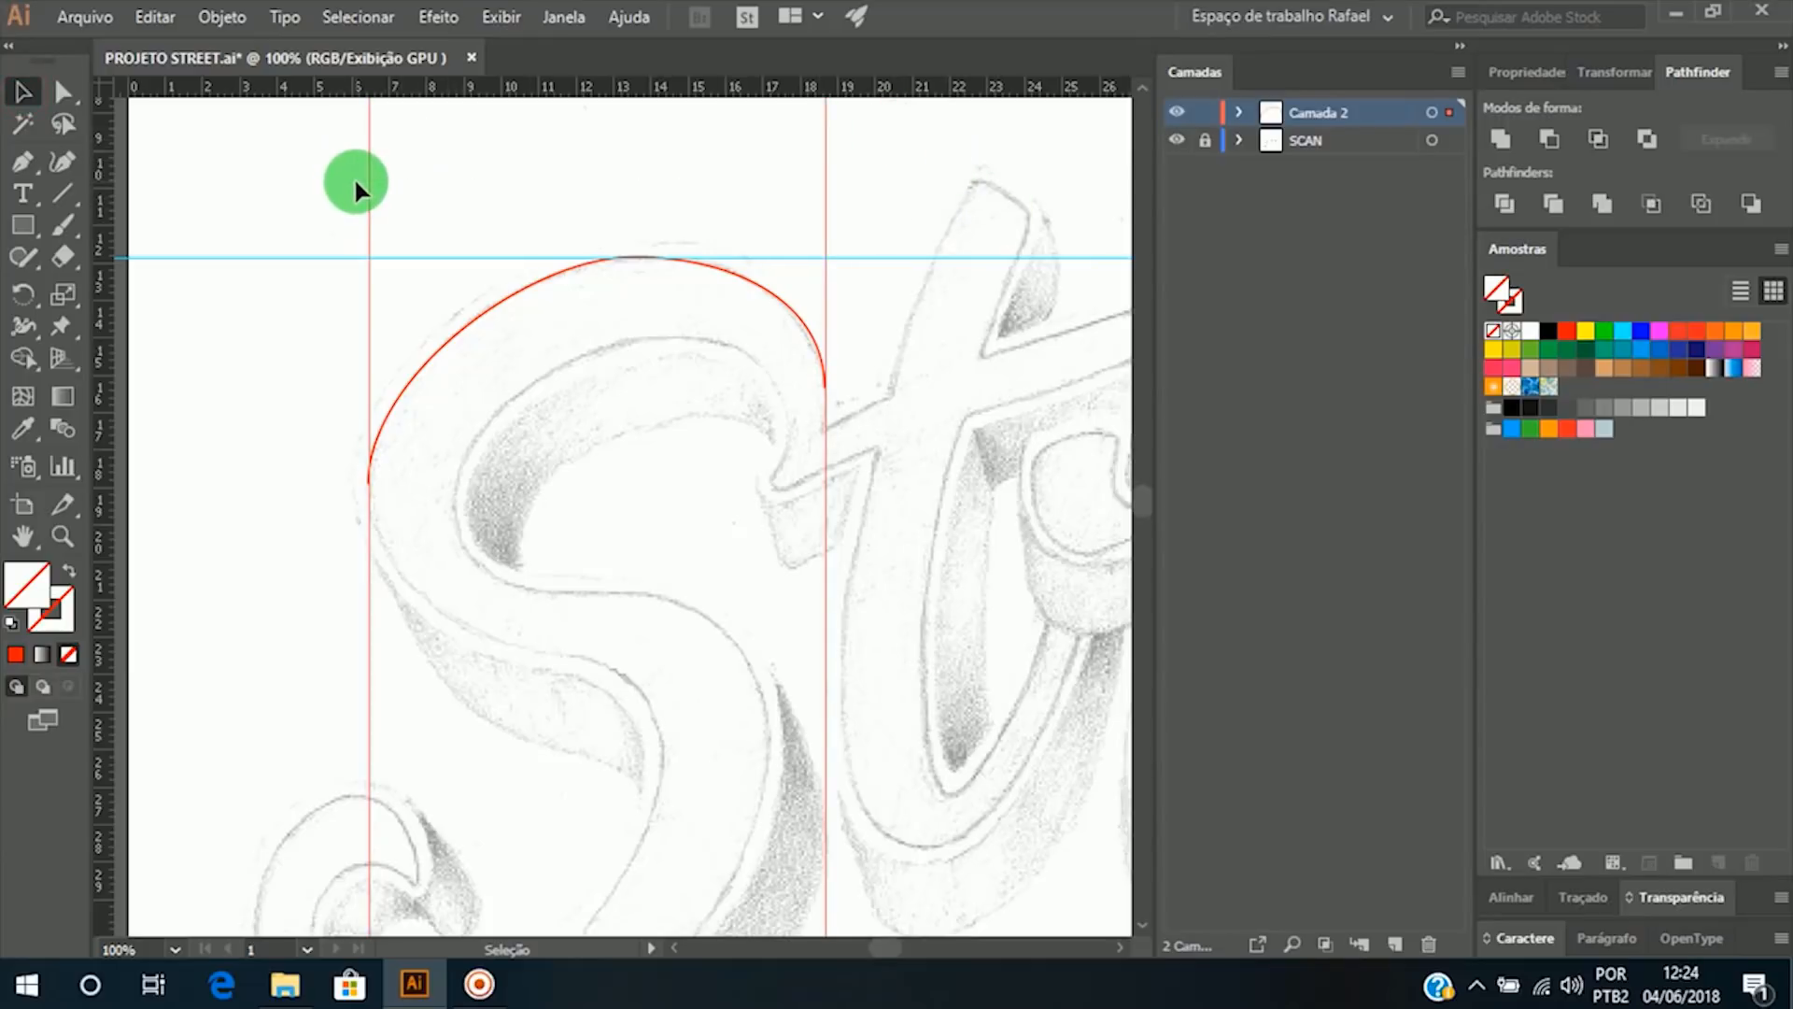
key(Delete)
drag(894, 189, 369, 541)
key(Delete)
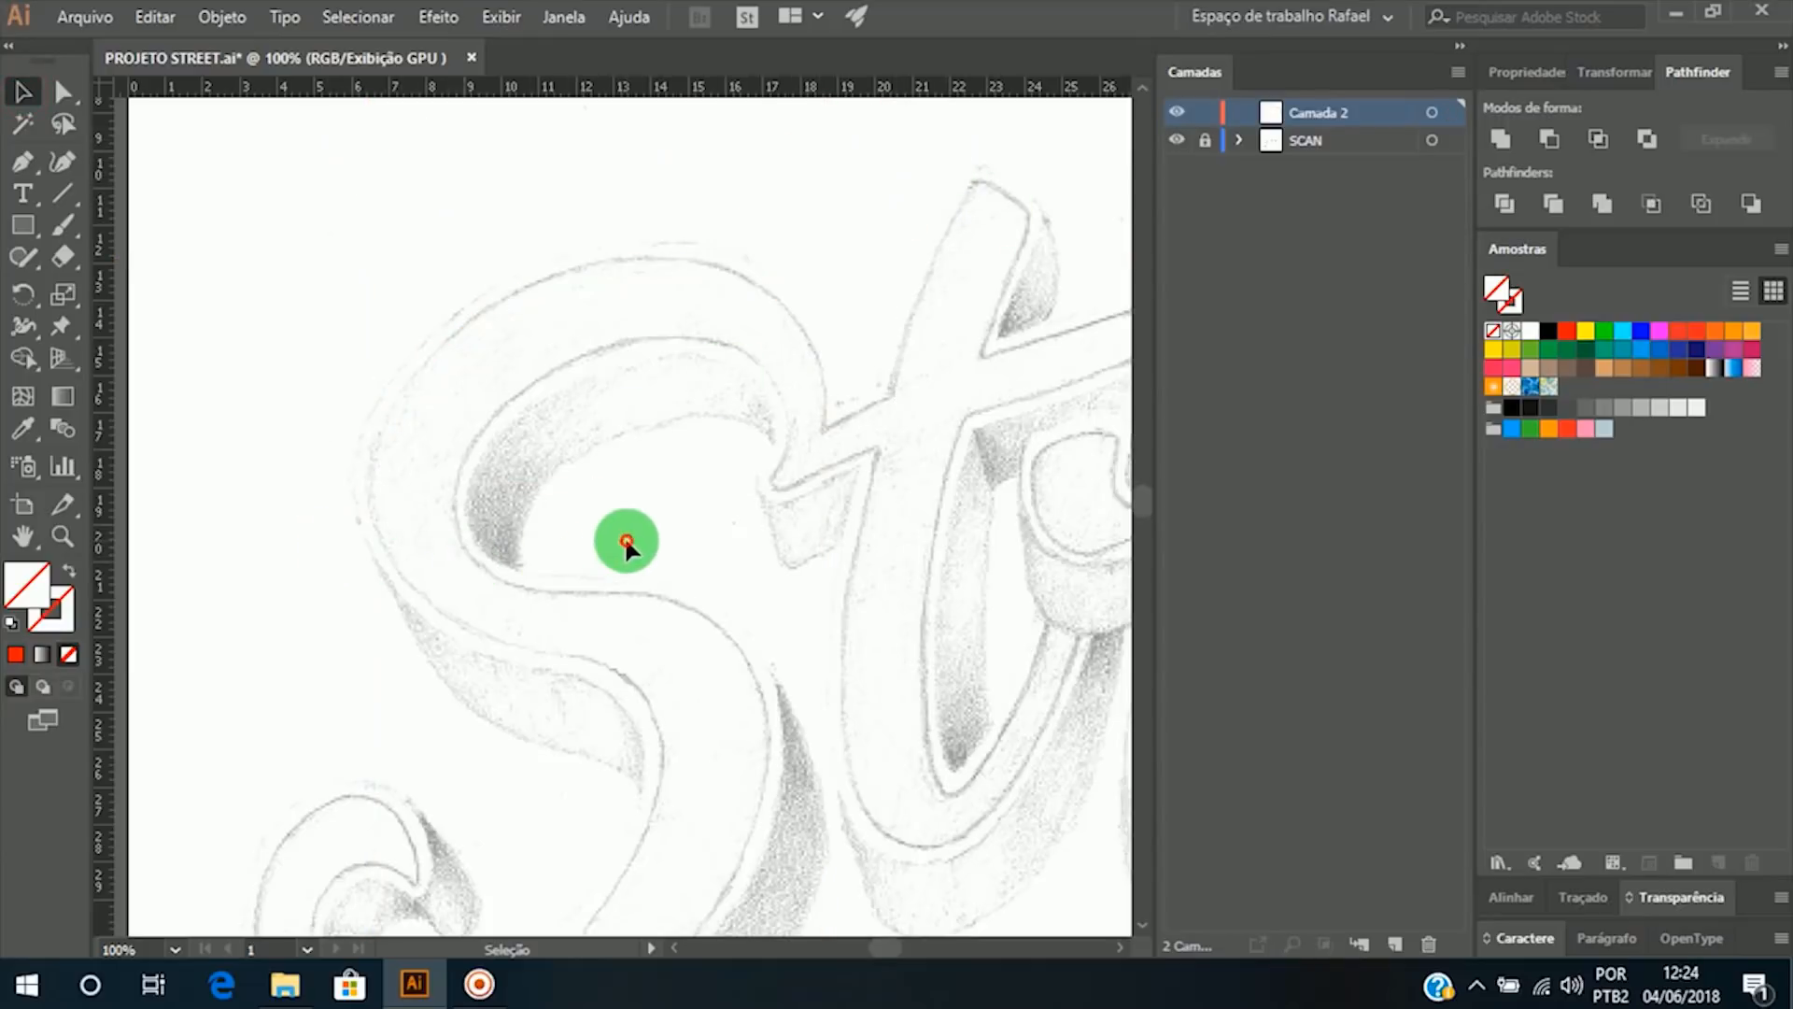
Step: Place guides at the top, left and right extremes of the S's upper curve and one across its middle, and delete them all
click(624, 535)
click(616, 218)
drag(412, 88, 642, 254)
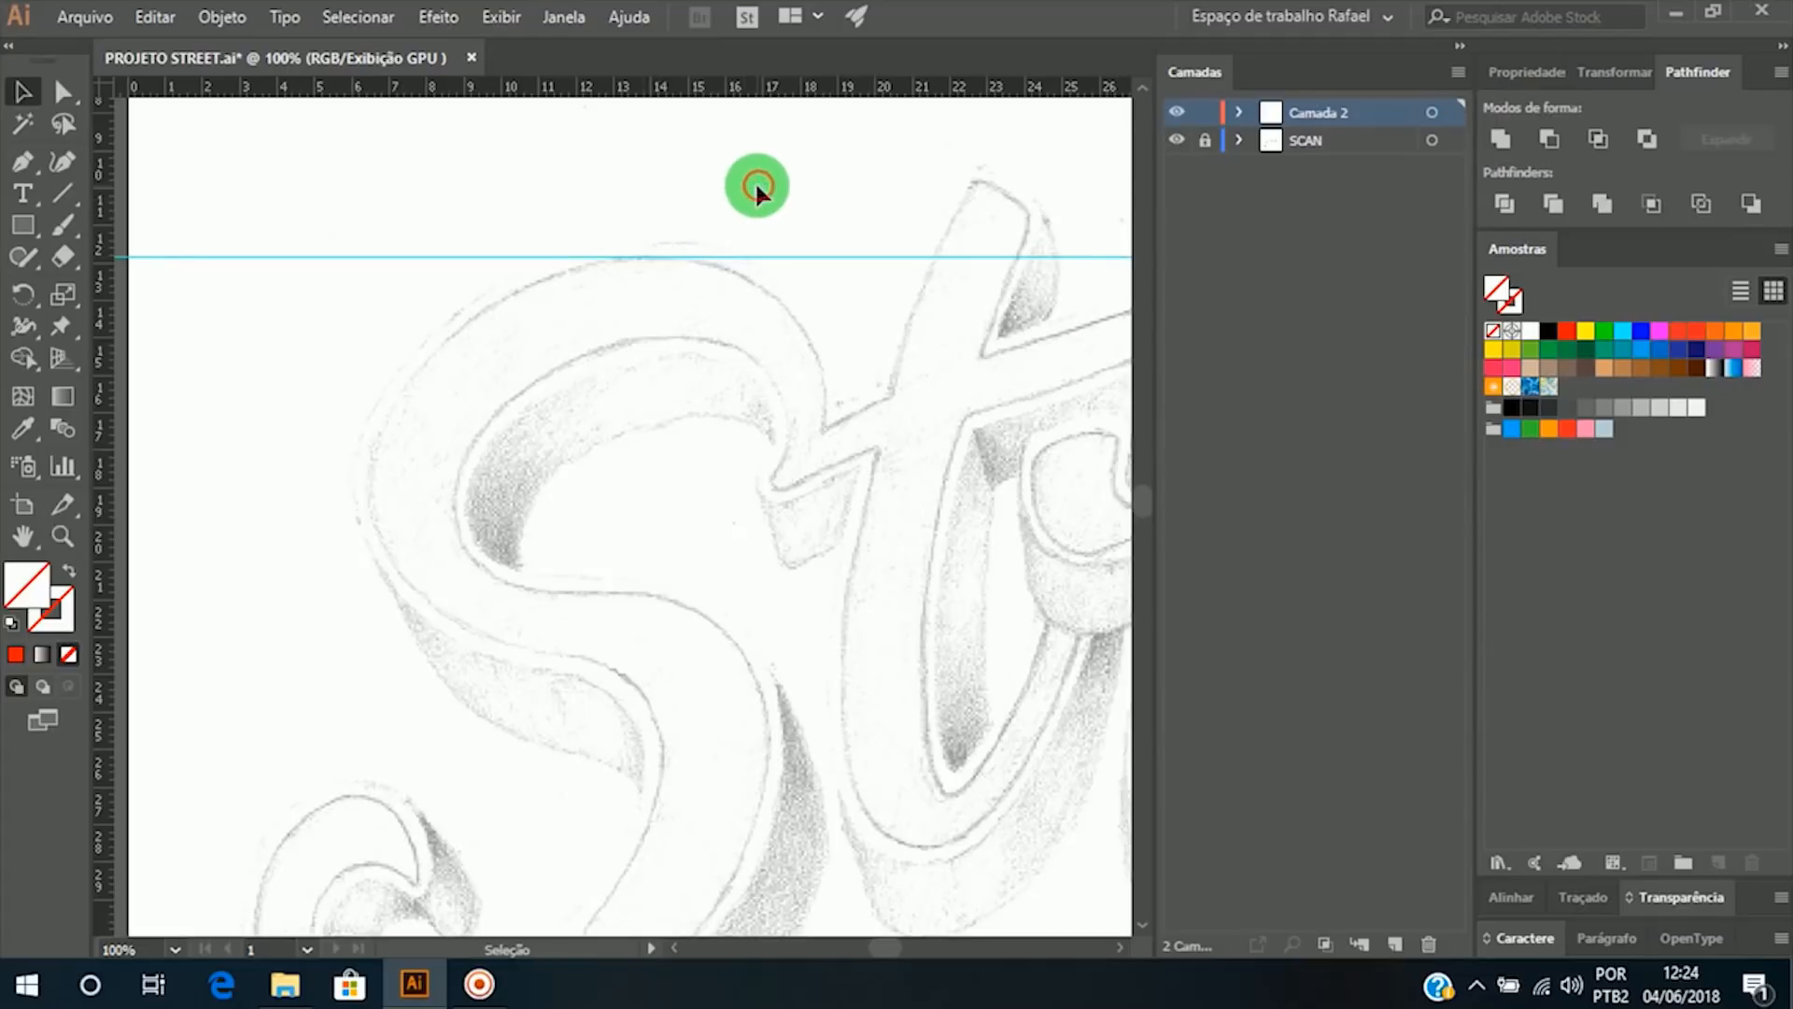
click(757, 191)
click(620, 207)
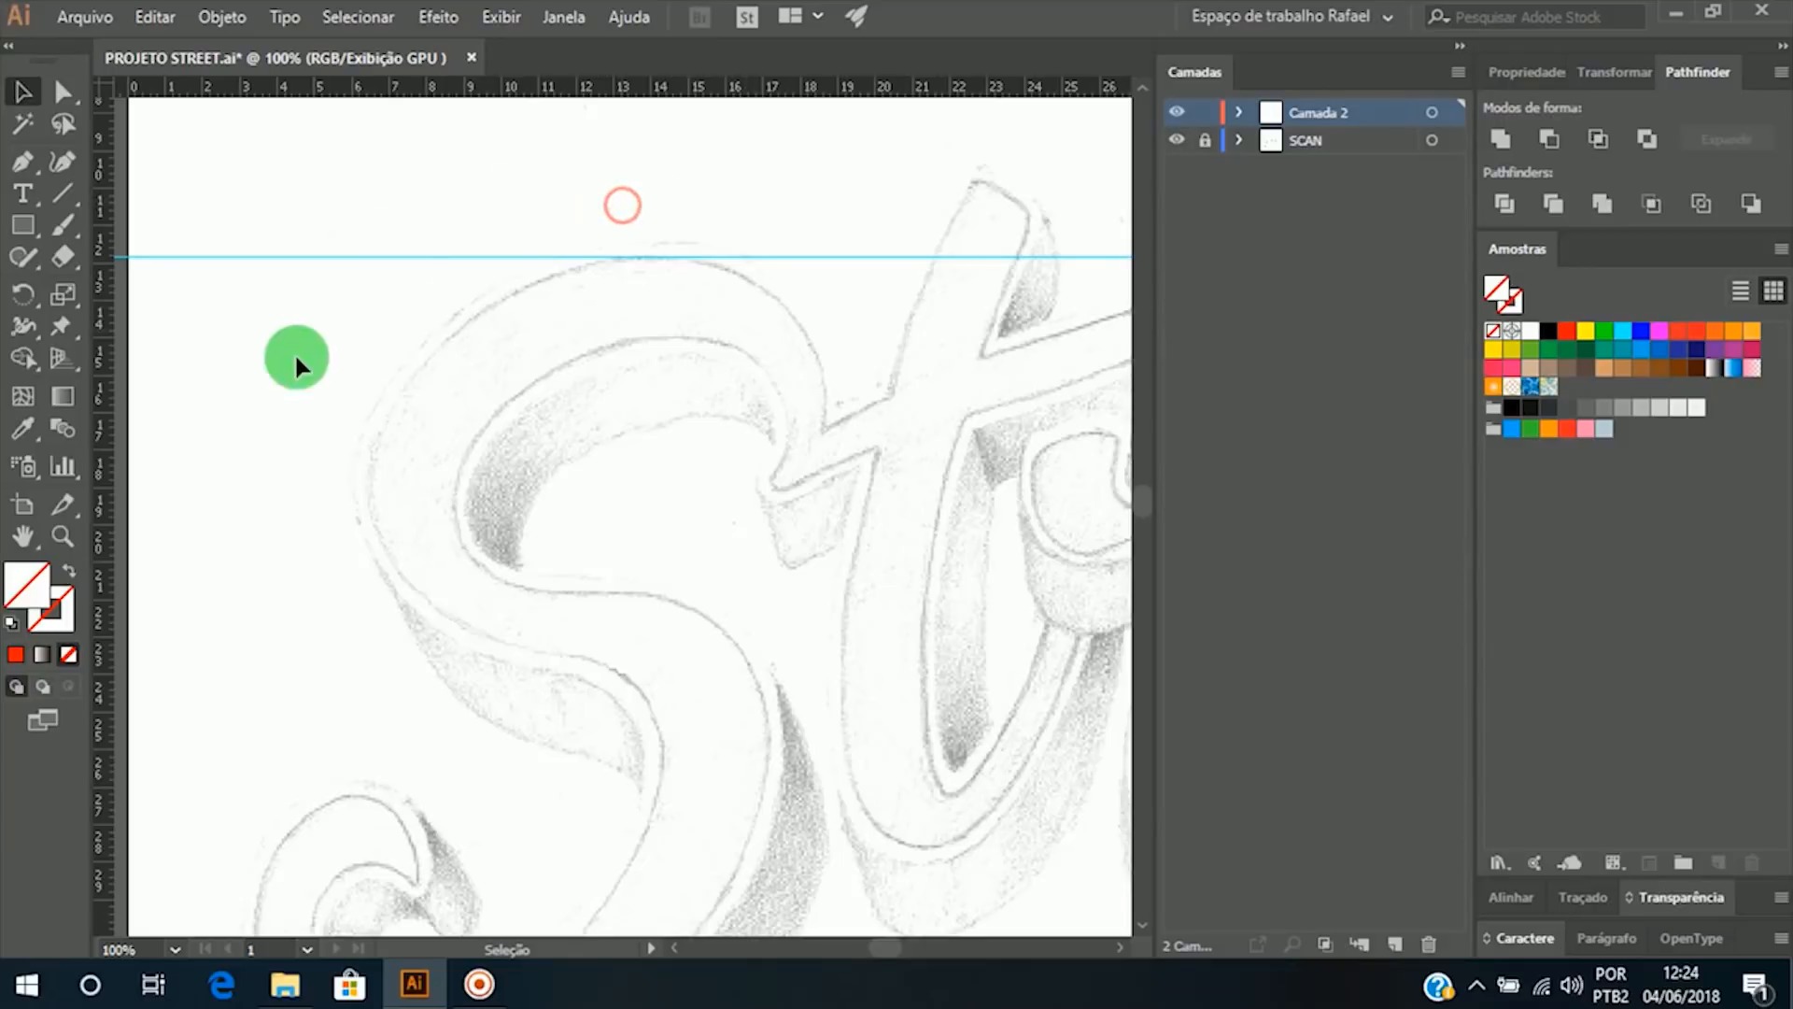
drag(103, 400, 372, 480)
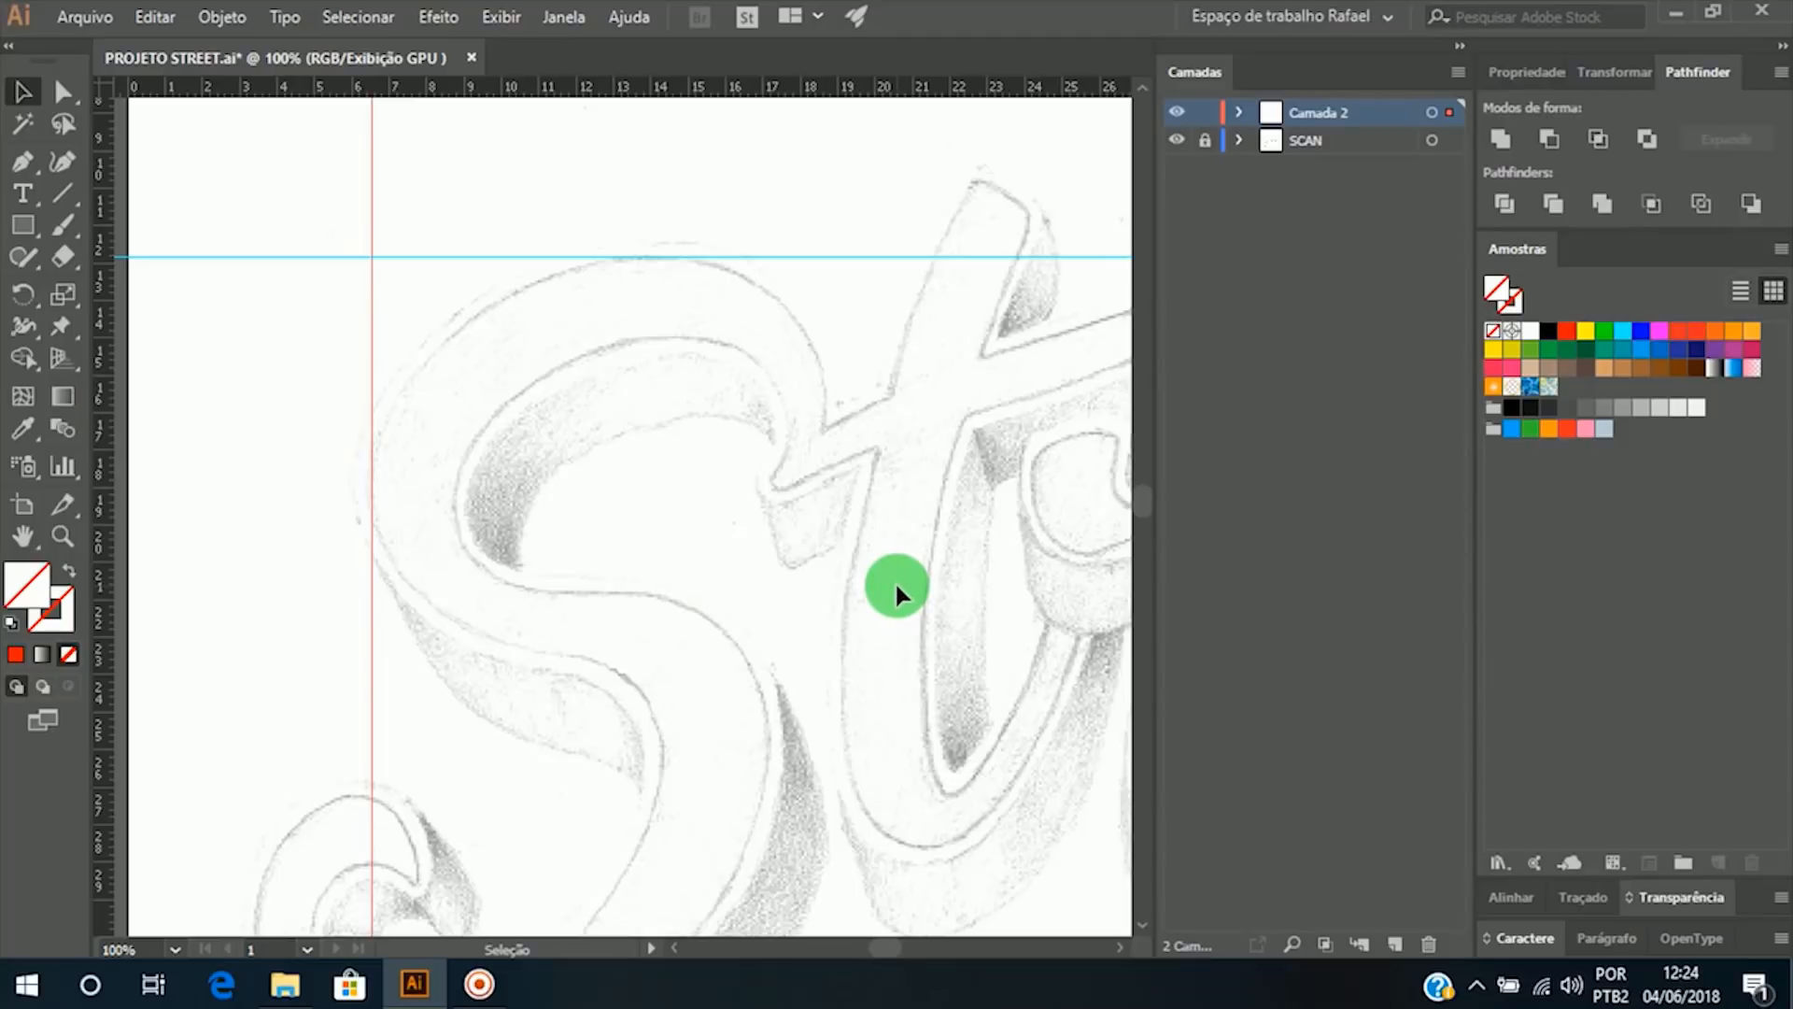
drag(110, 161, 827, 403)
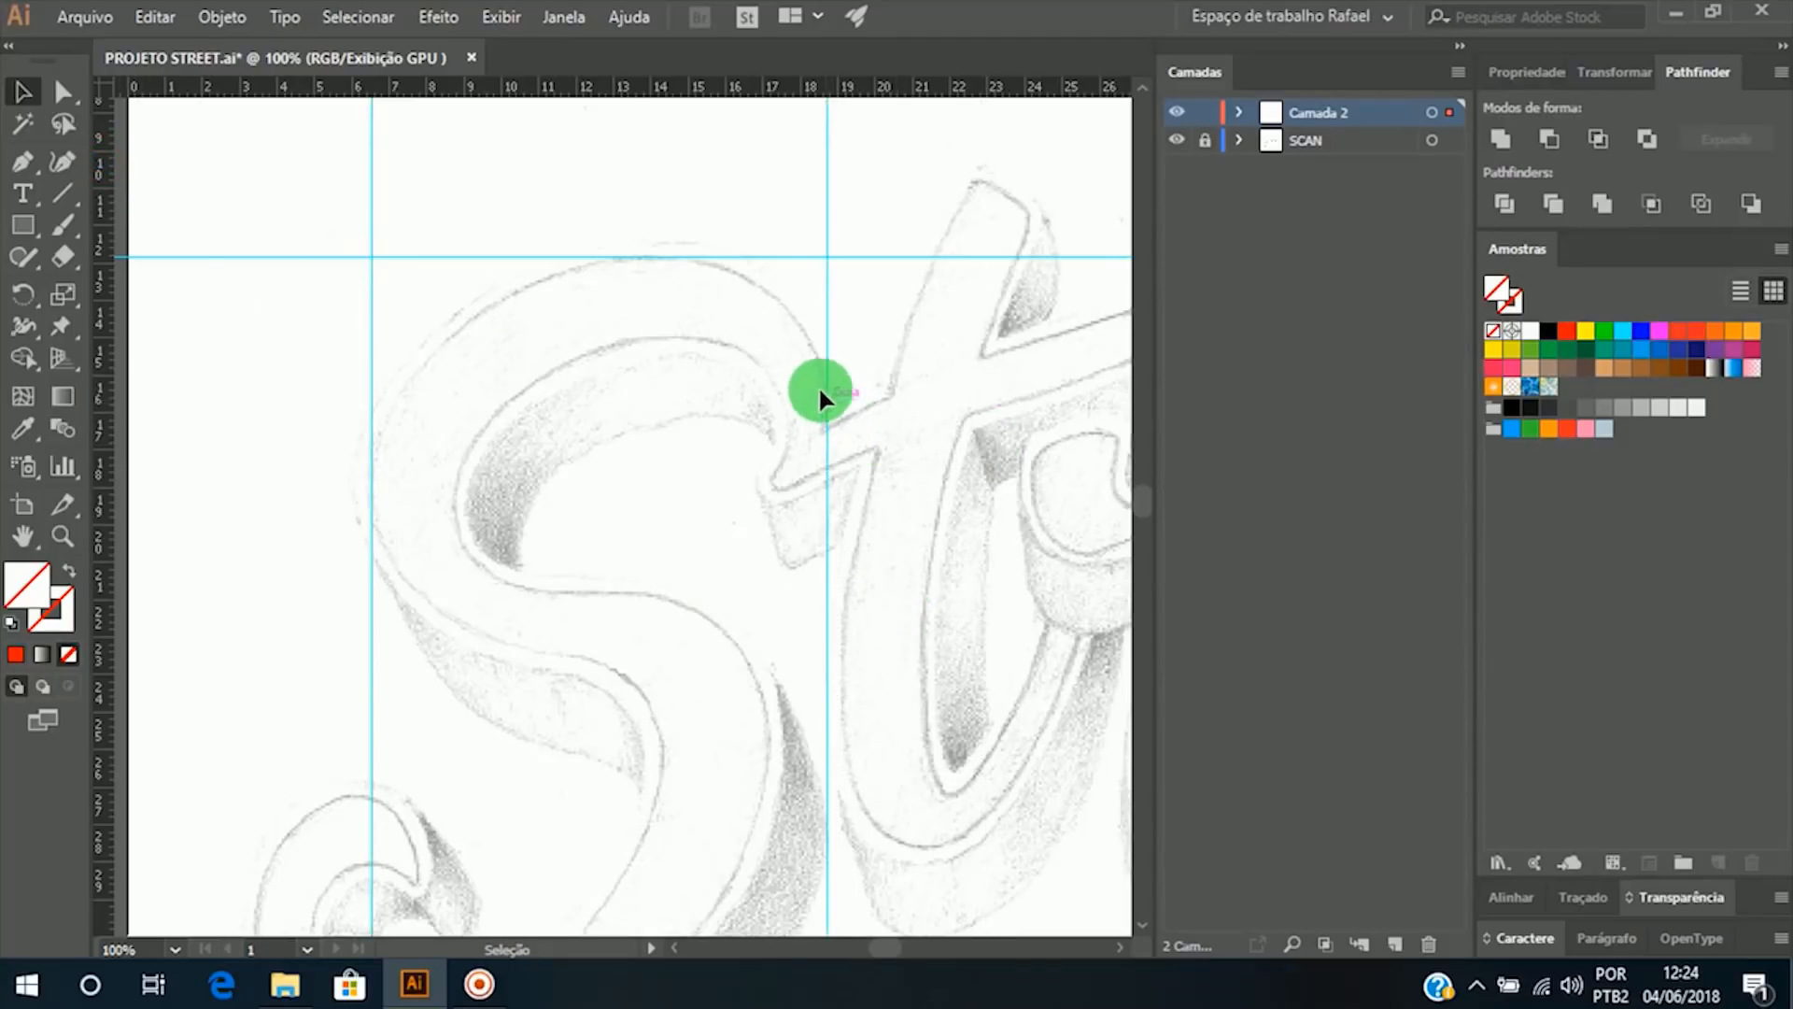
drag(623, 100, 585, 657)
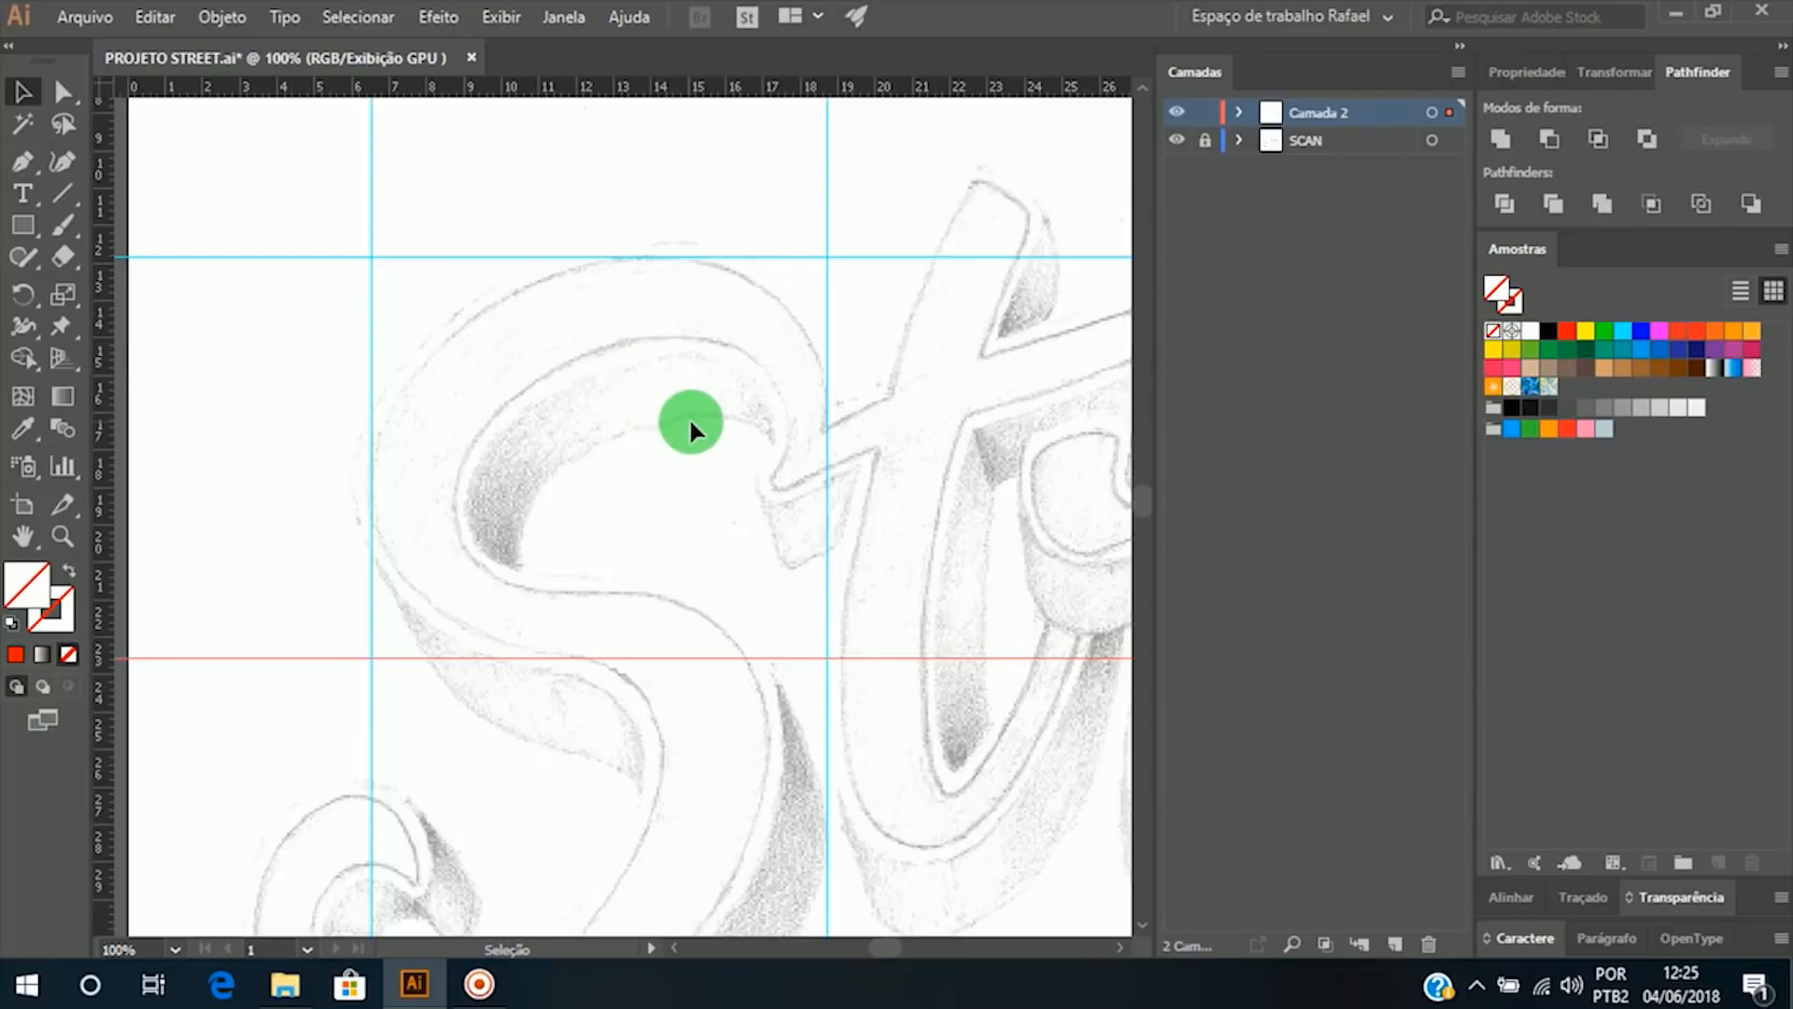
drag(893, 191, 306, 747)
key(Delete)
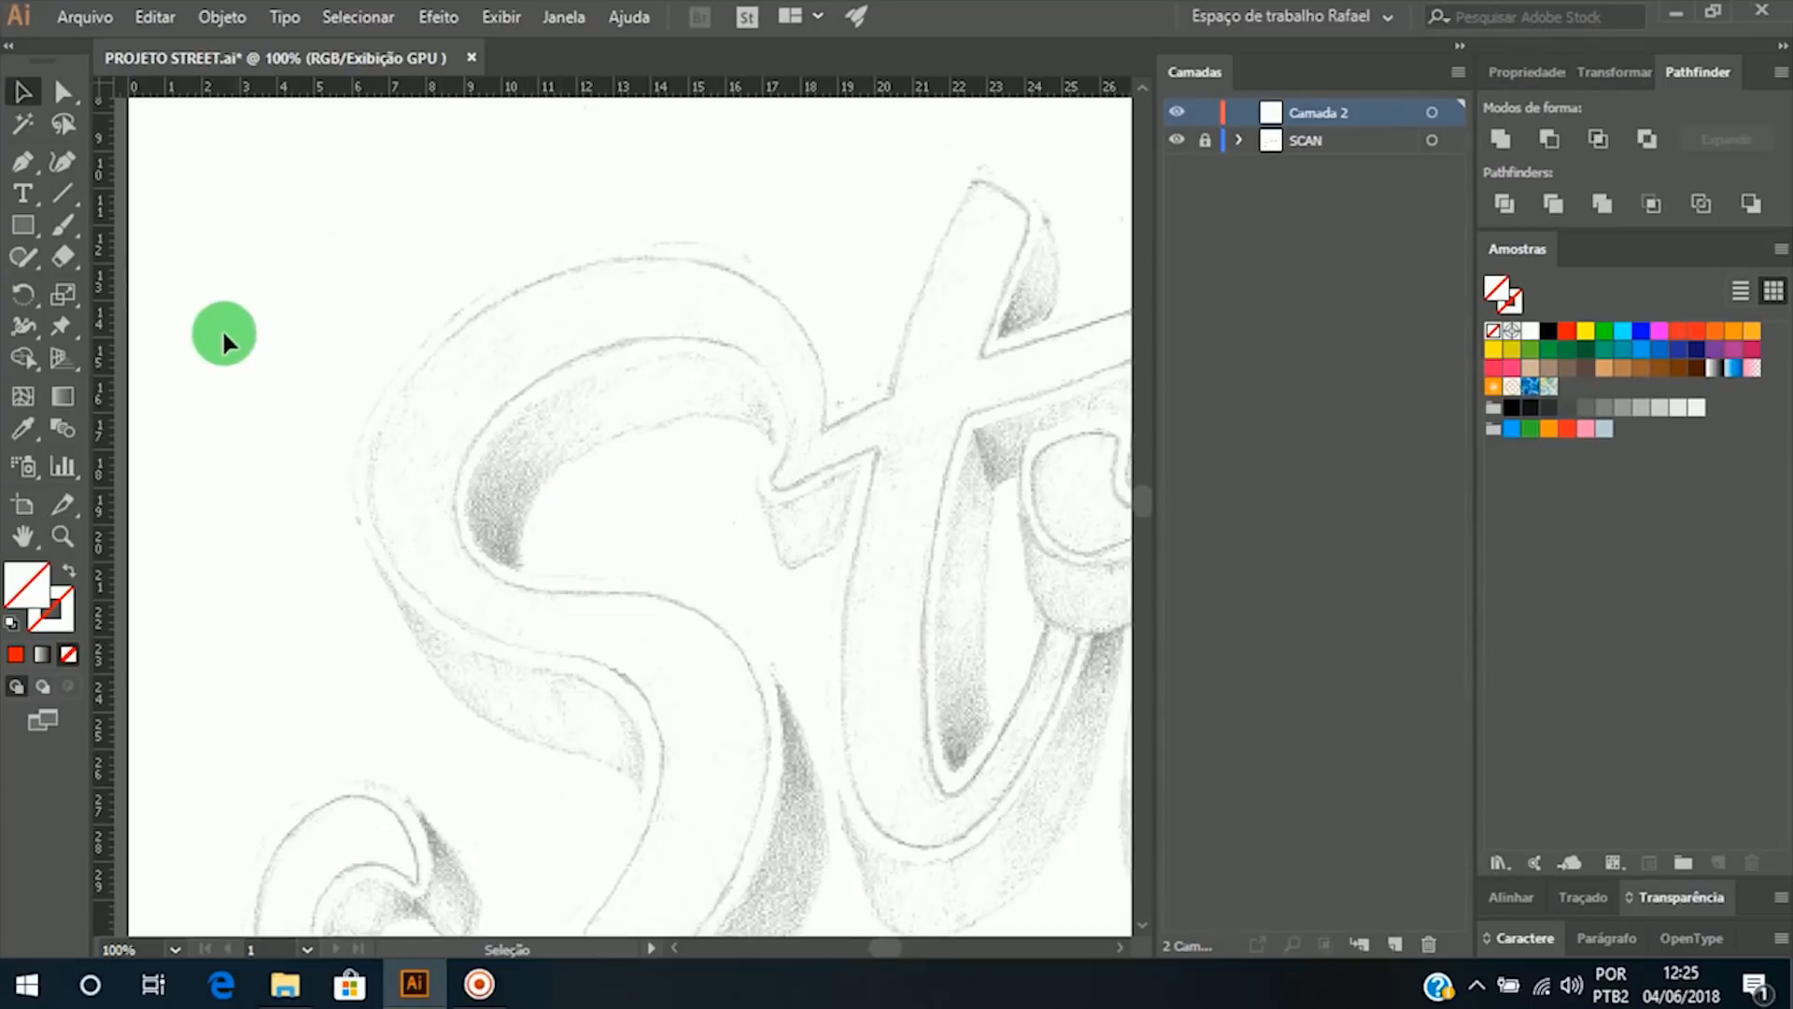
Step: Draw a circle inside the S's upper curve with the Ellipse tool, select all its anchors and fill it black
drag(23, 239, 168, 283)
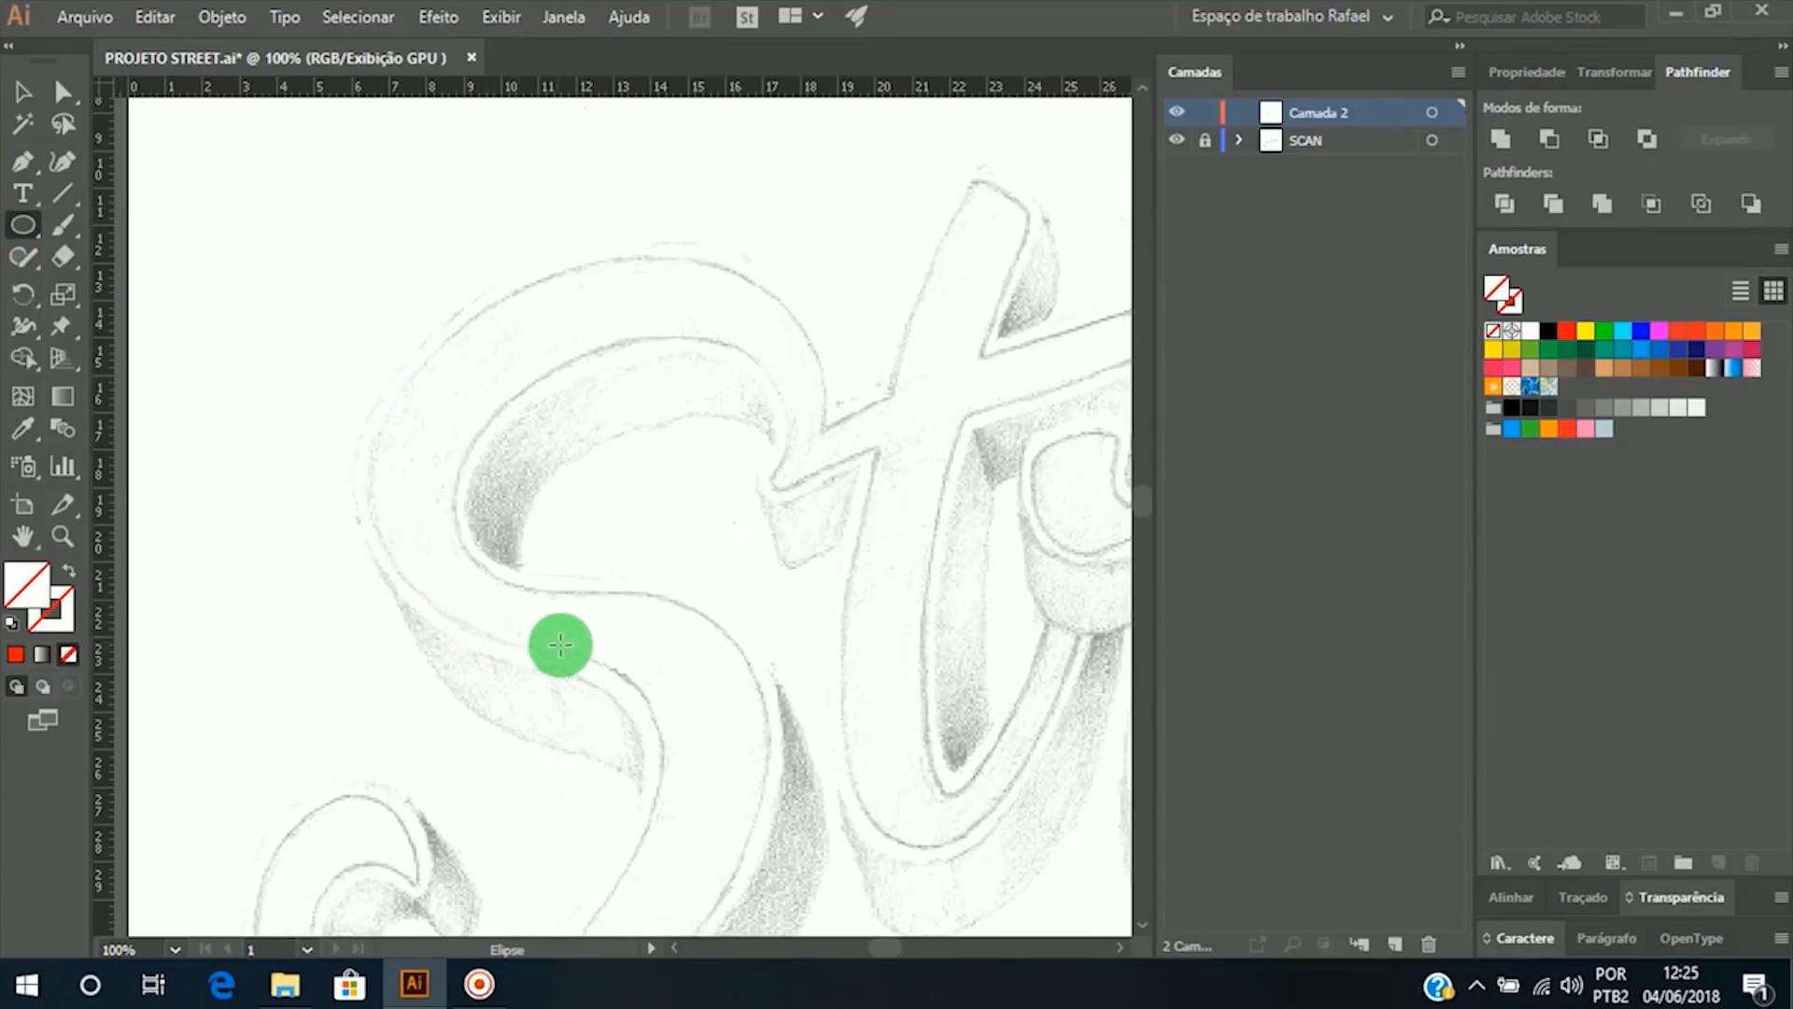
drag(572, 644, 783, 433)
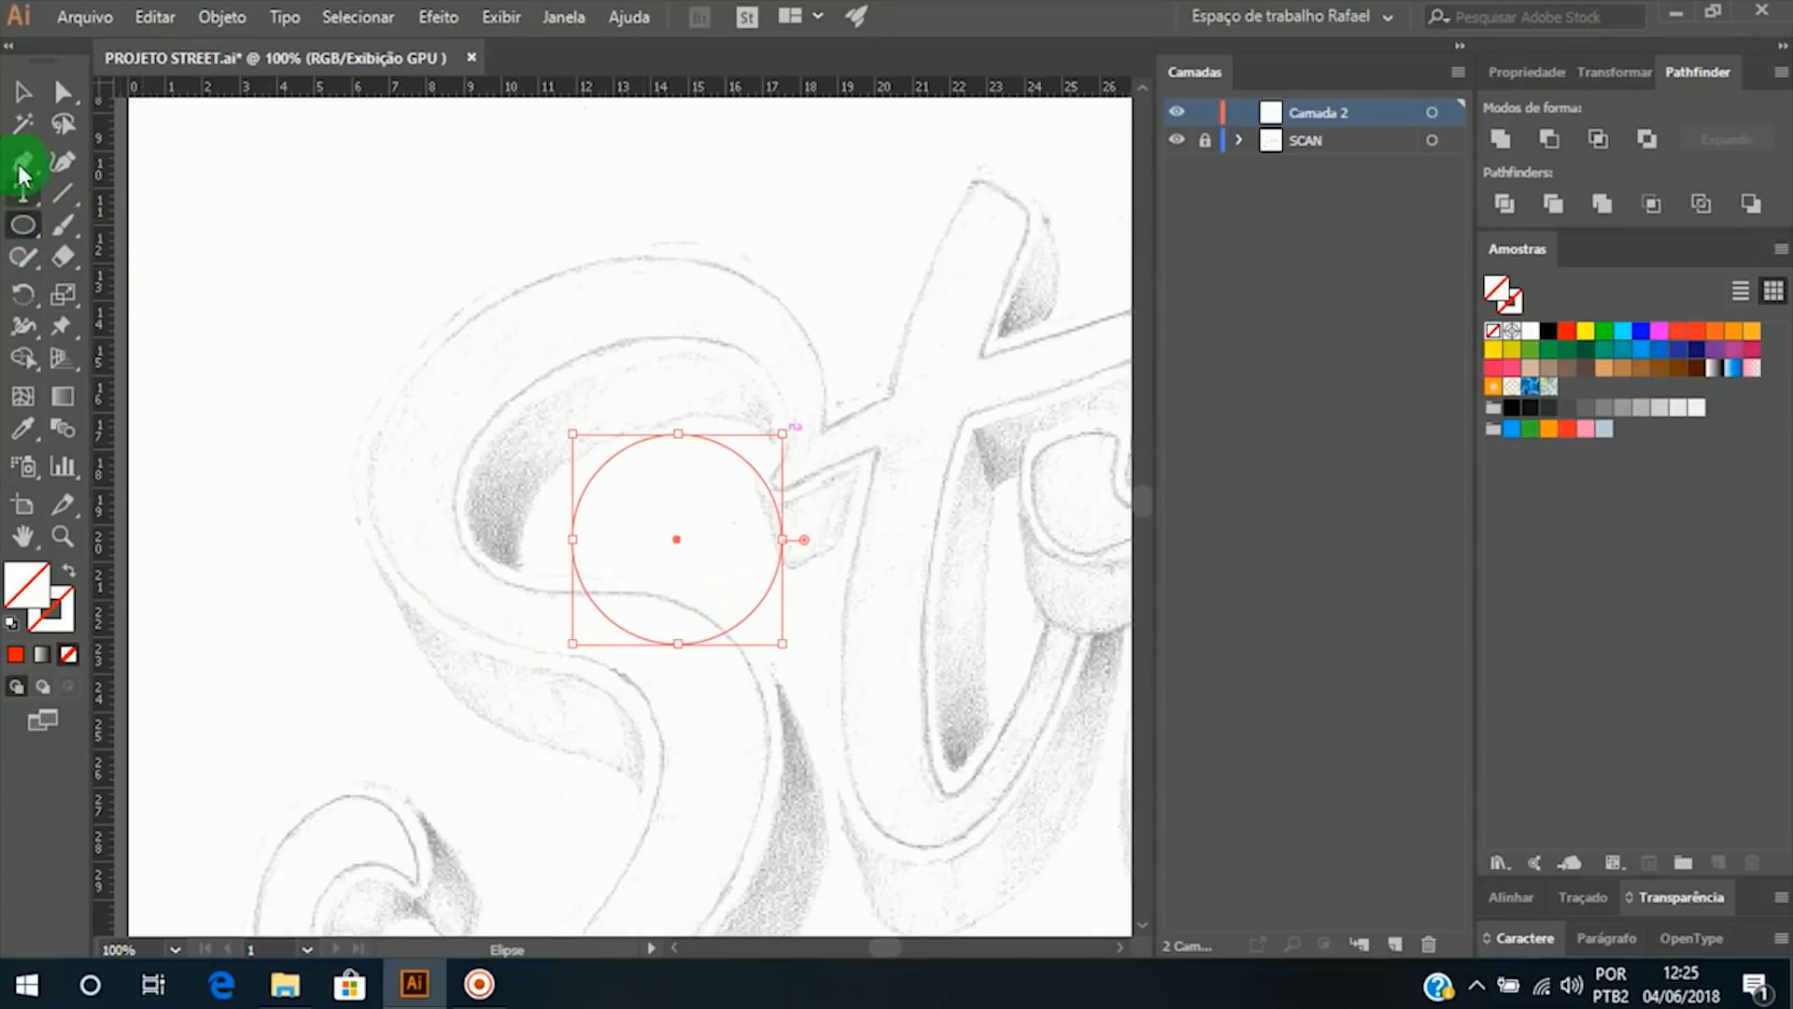
click(20, 94)
click(63, 91)
click(621, 280)
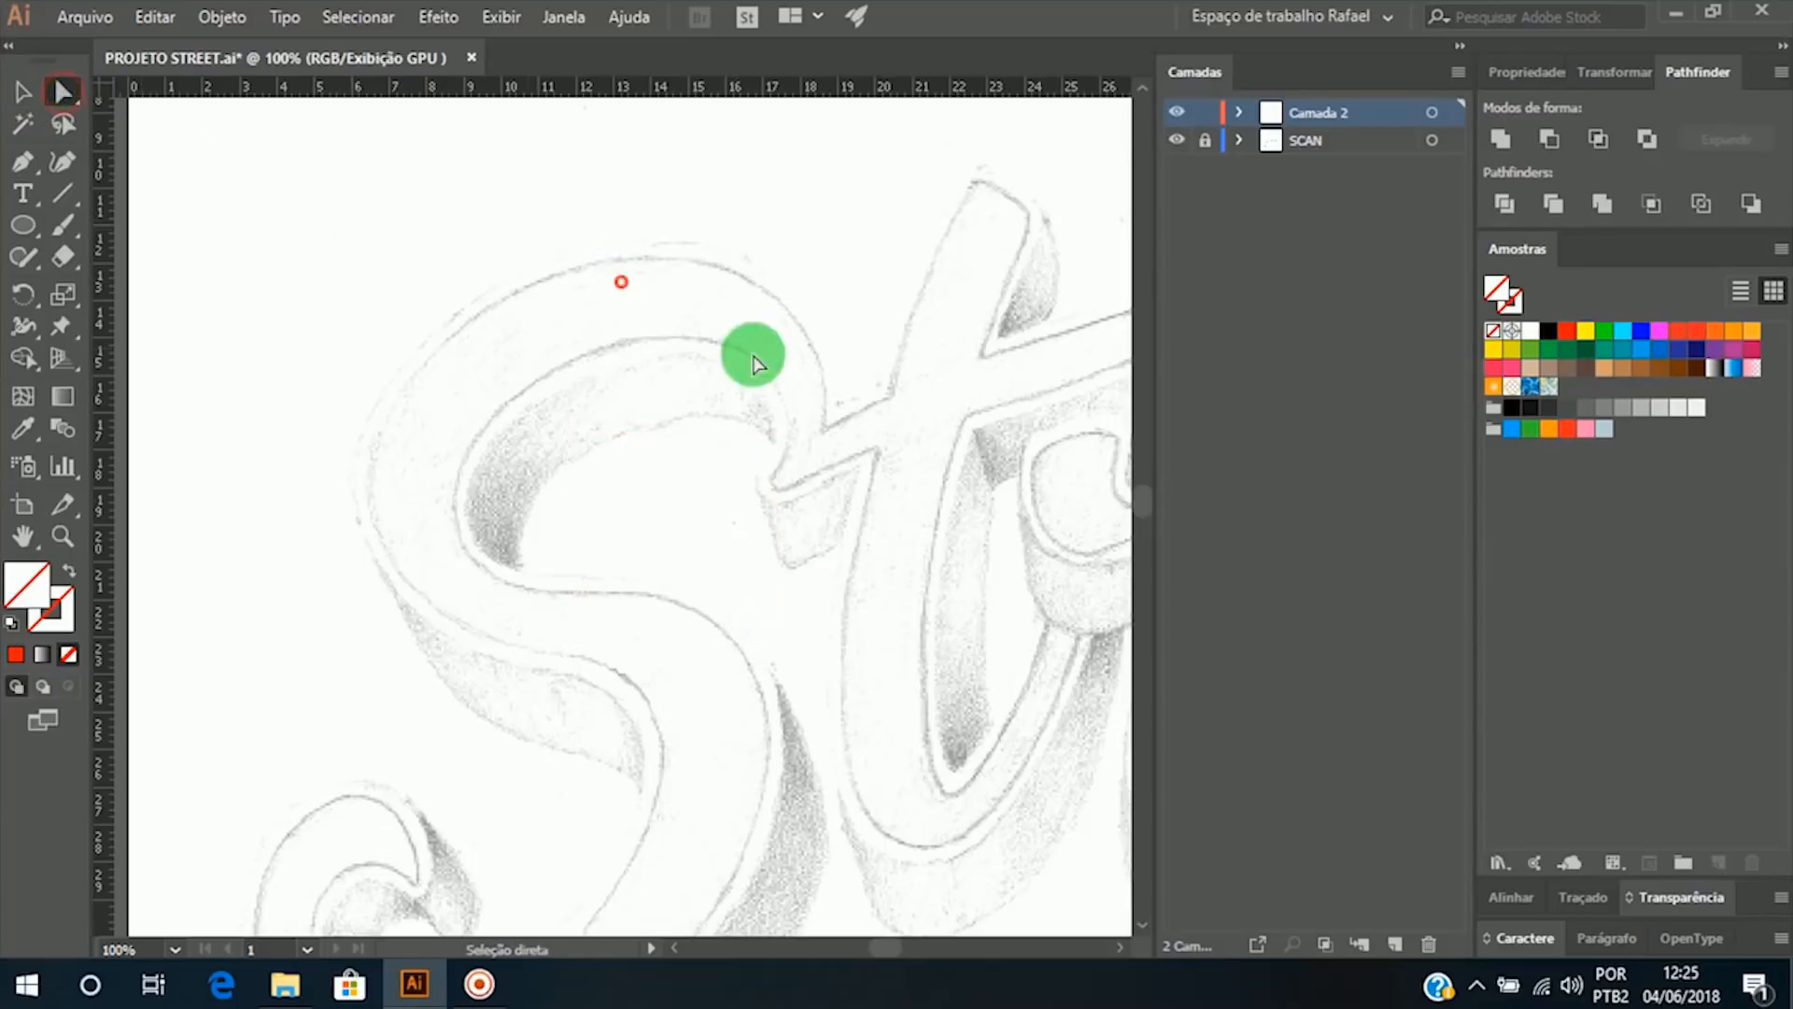
drag(1125, 233, 321, 732)
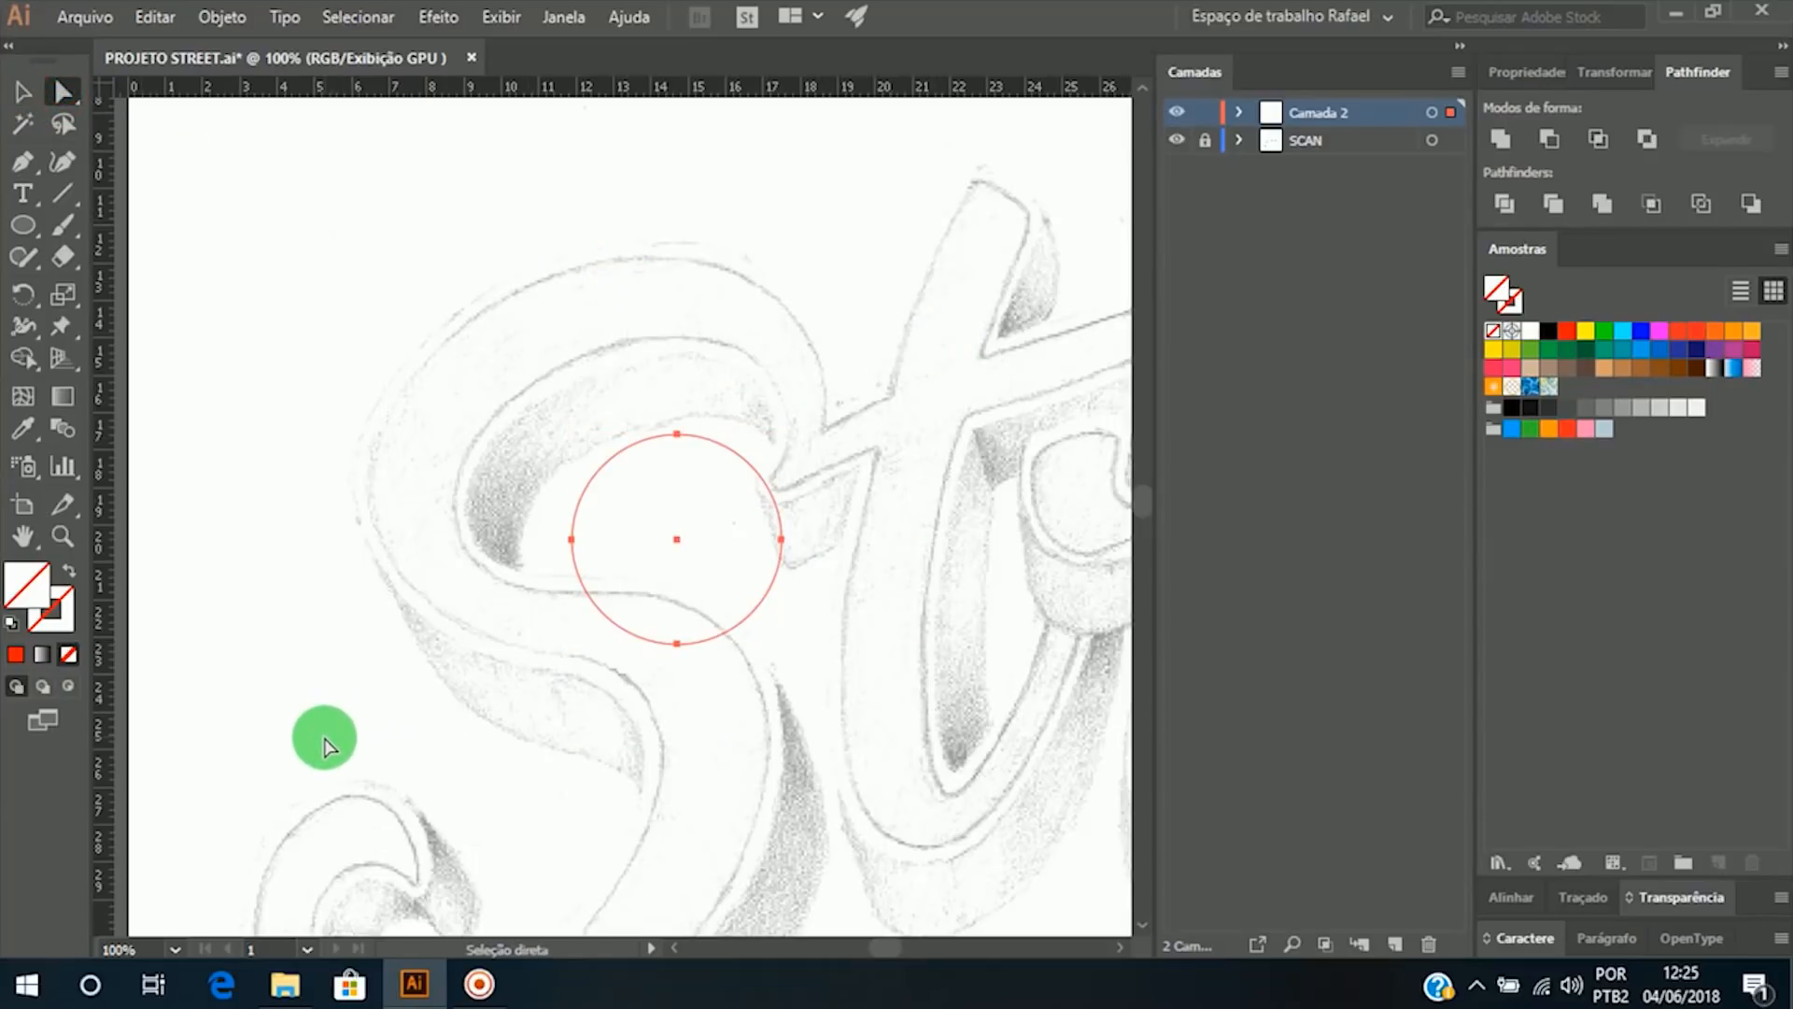
click(1549, 329)
click(762, 395)
click(673, 507)
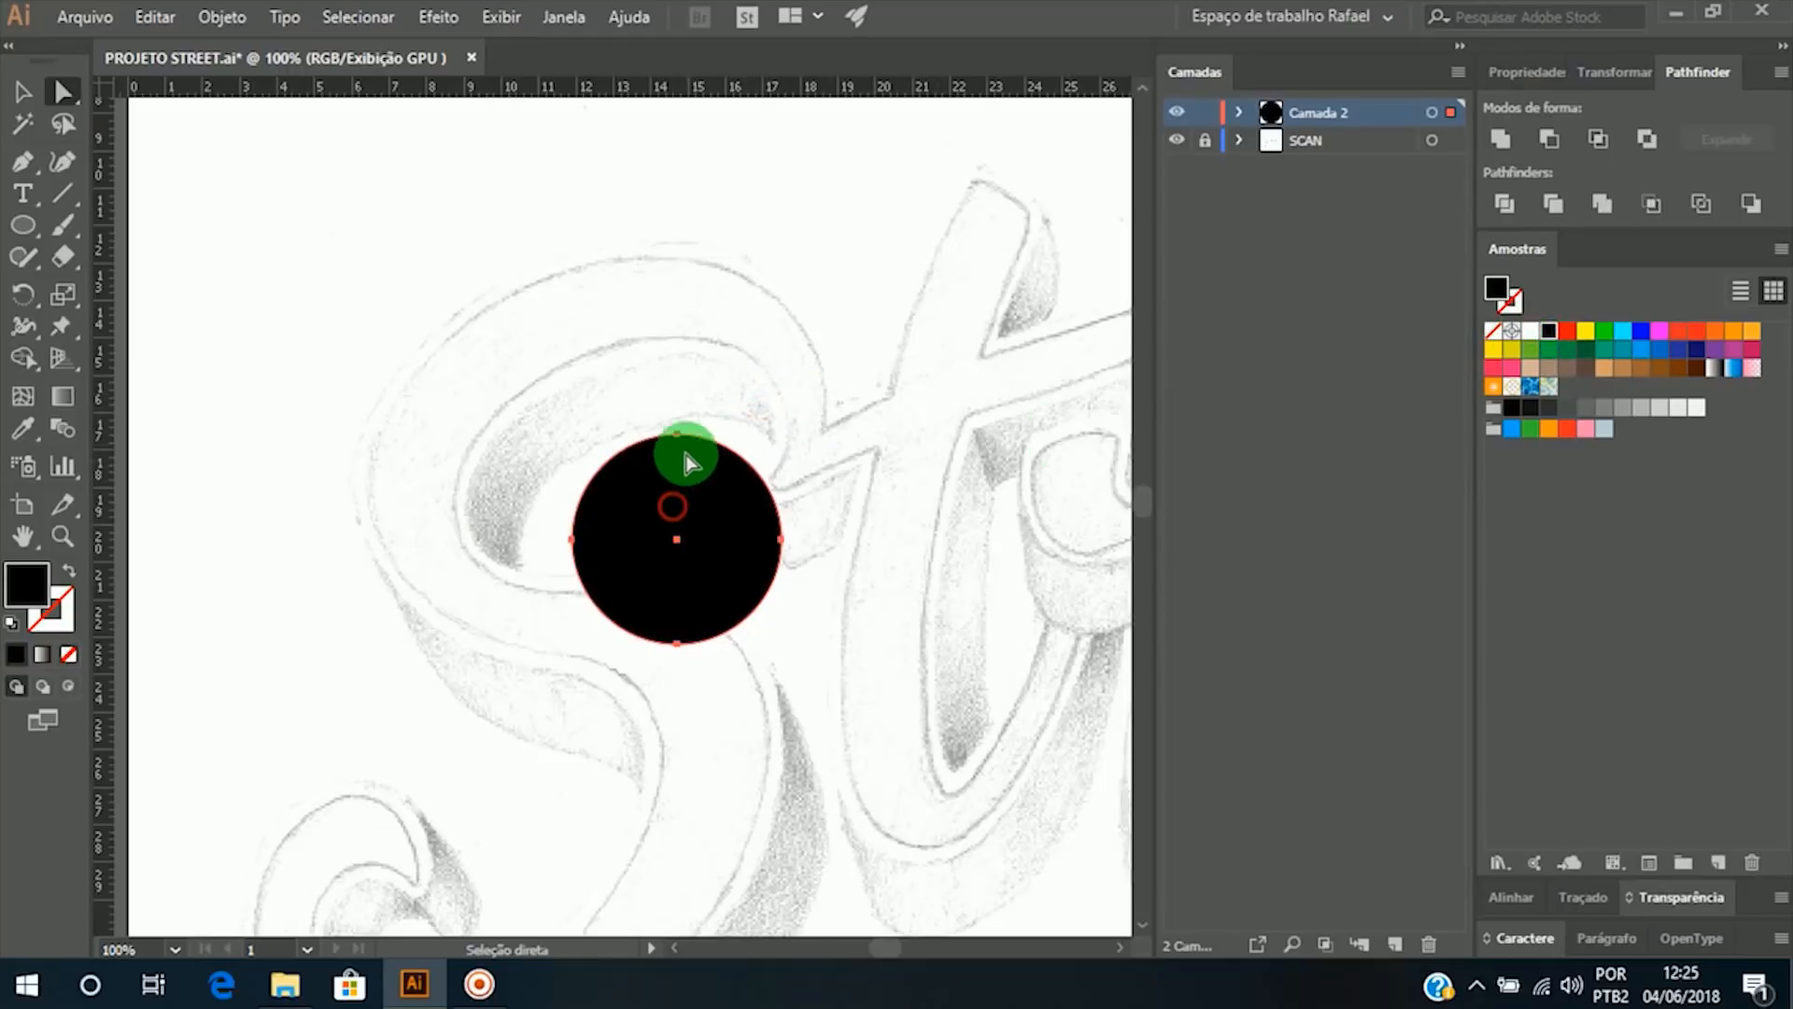
Step: Examine the direction handles on the circle's top, bottom, right and left anchors with the Direct Selection tool
click(677, 435)
click(677, 643)
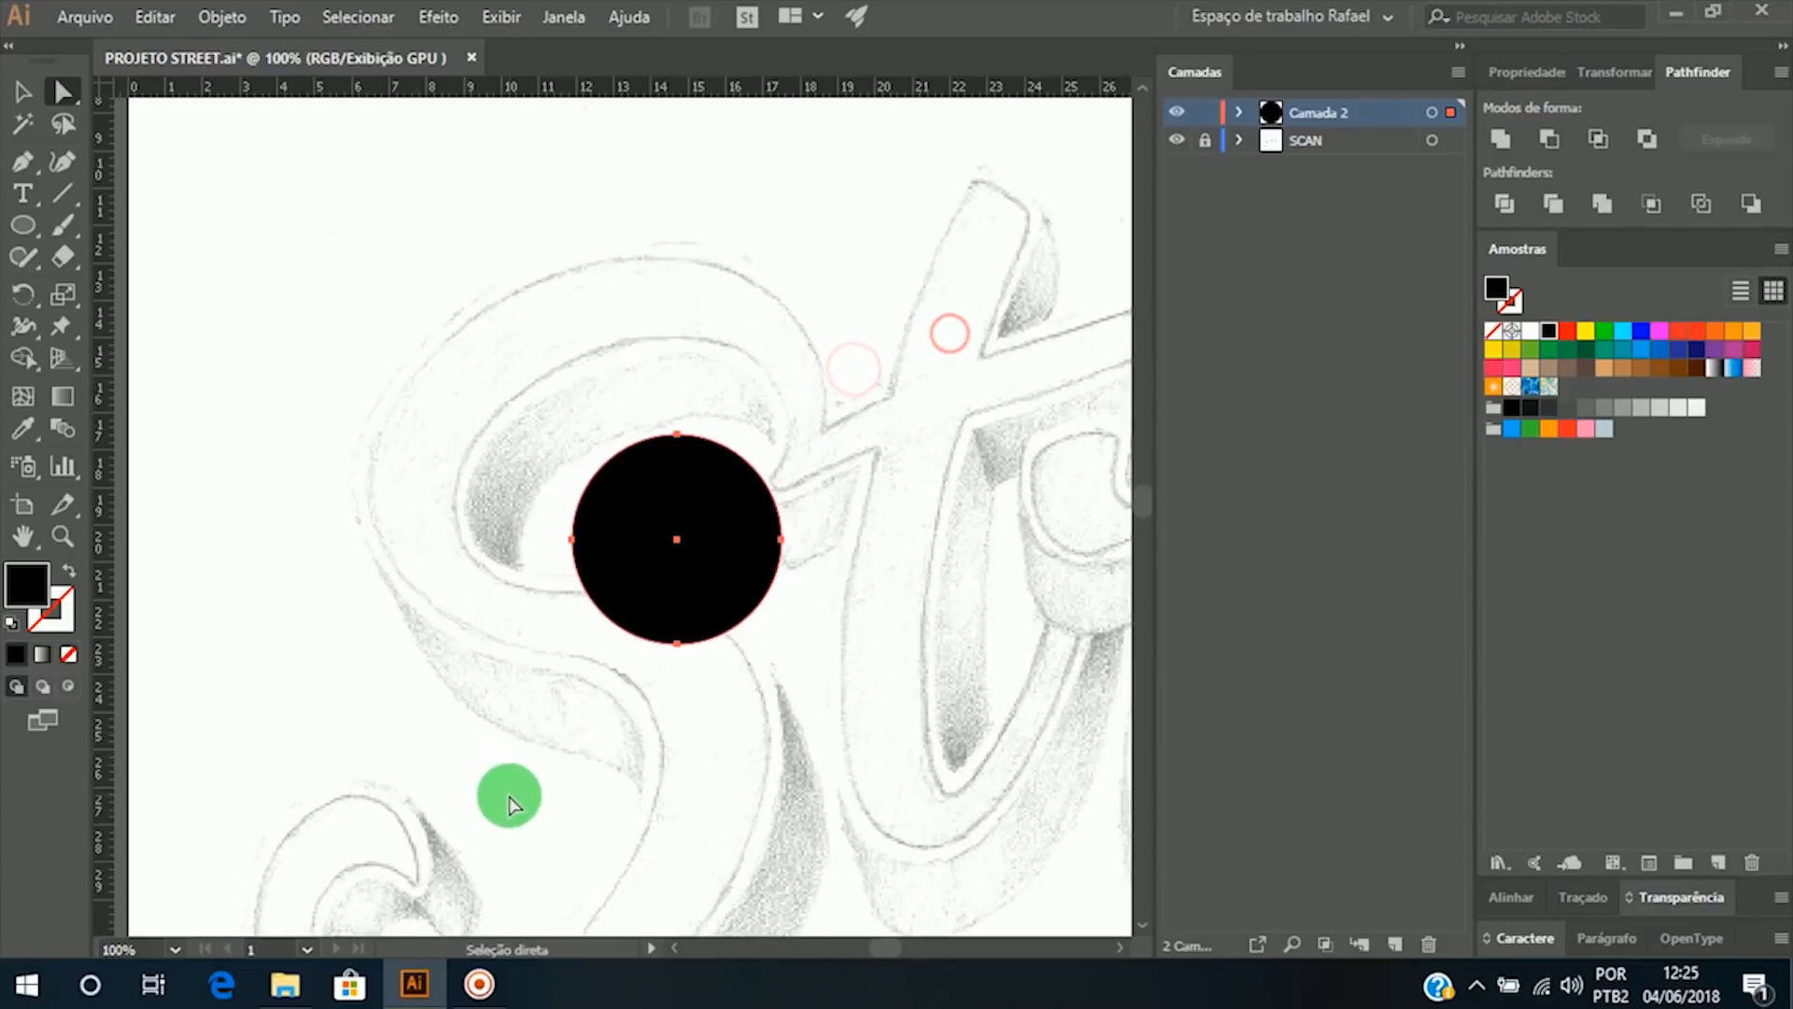
click(666, 472)
shift+click(678, 436)
shift+click(782, 540)
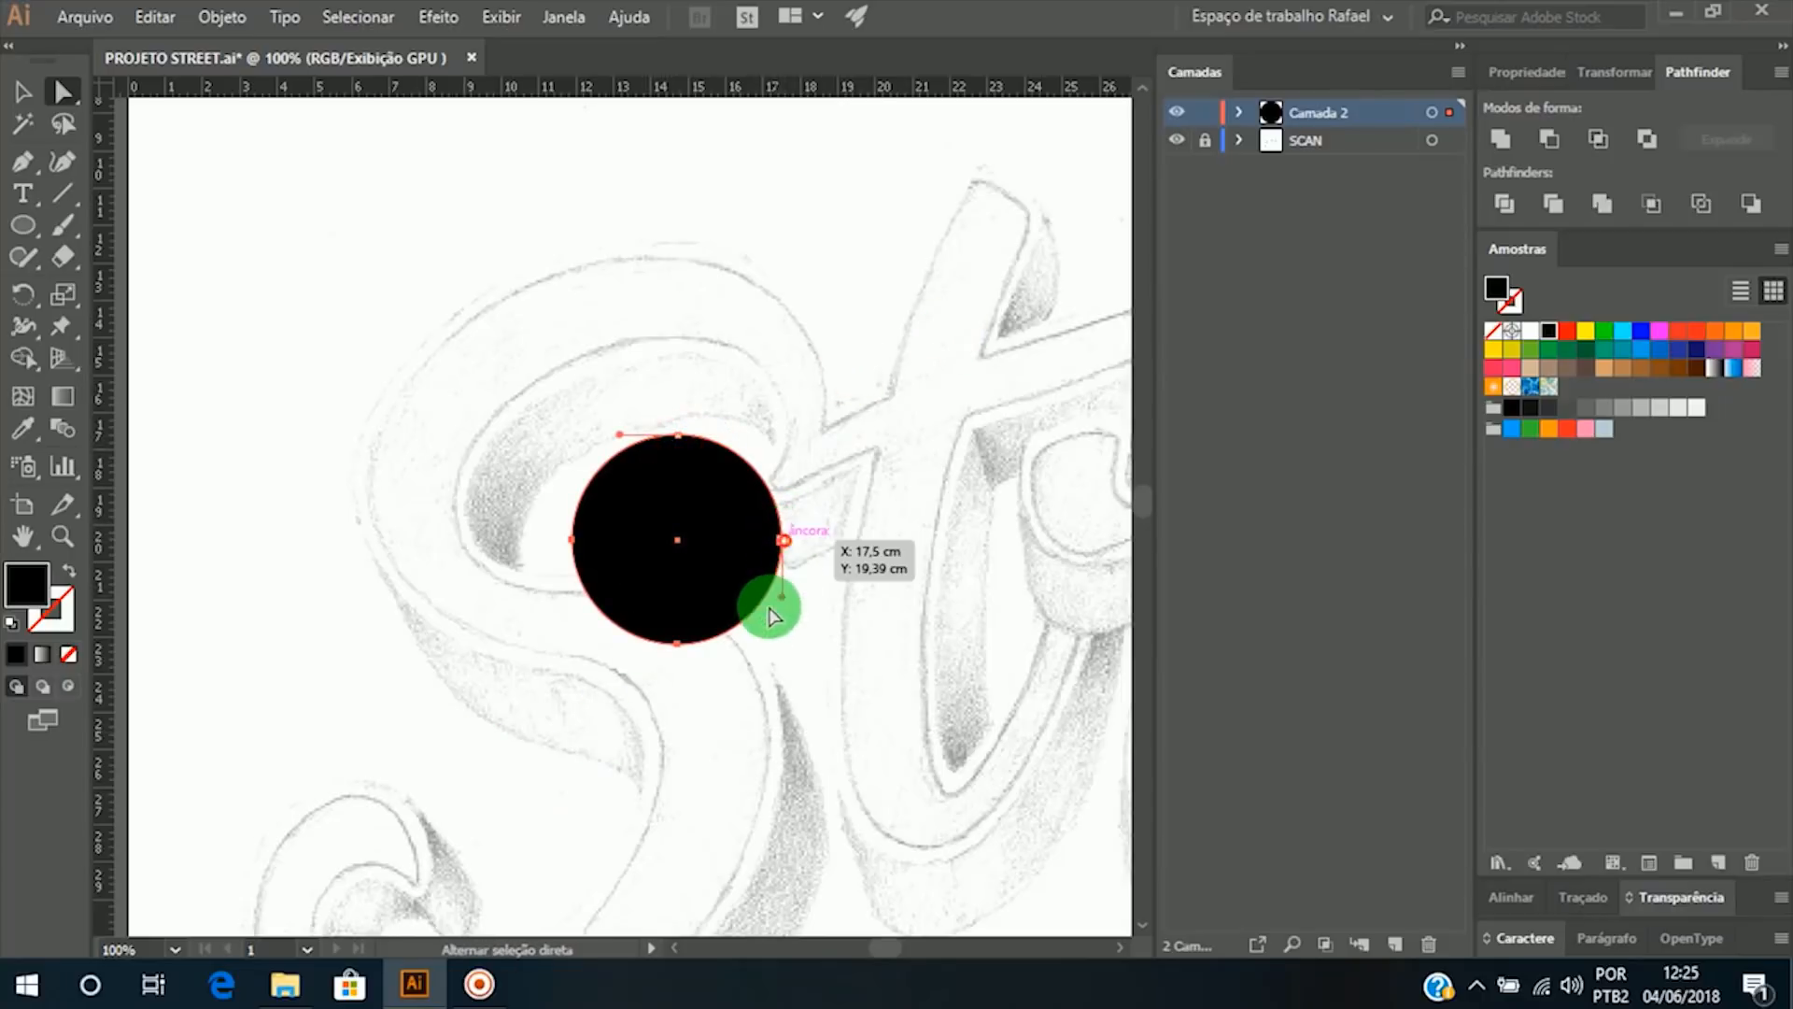
click(572, 540)
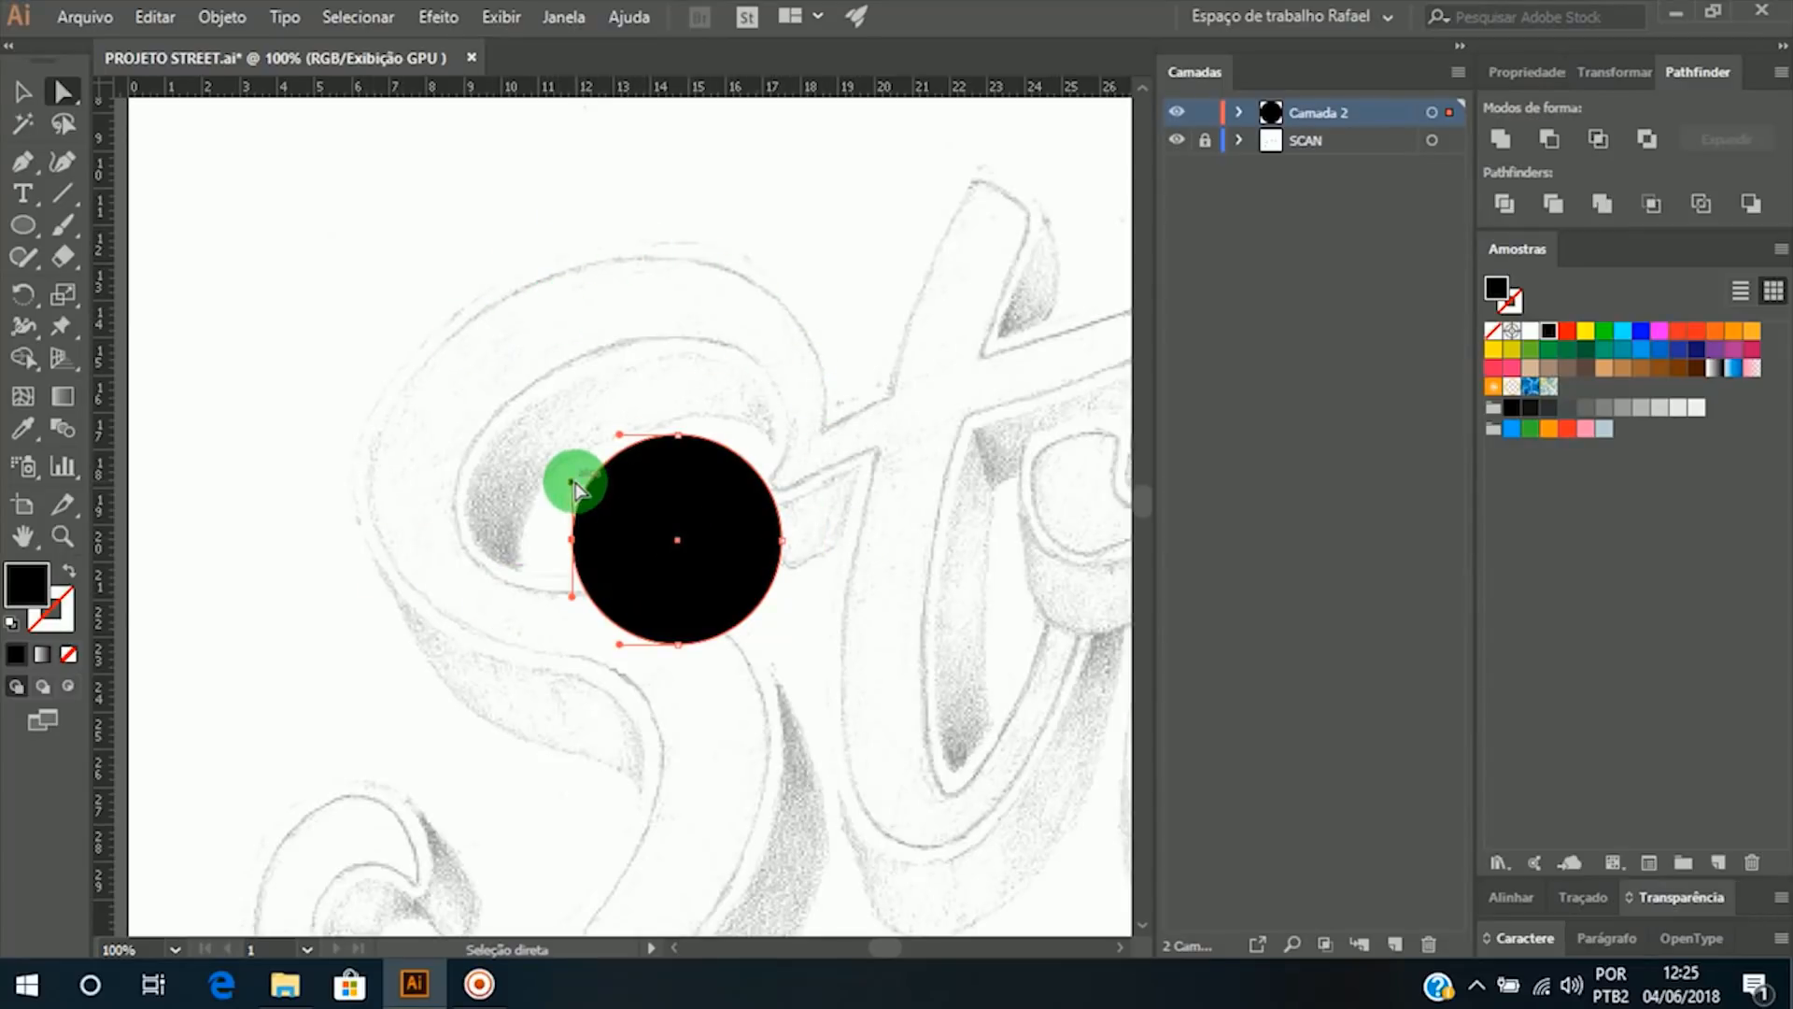
Step: Distort the circle by lengthening the left anchor's upper handle and tilting the top anchor's handle, and delete the shape
drag(573, 485, 572, 345)
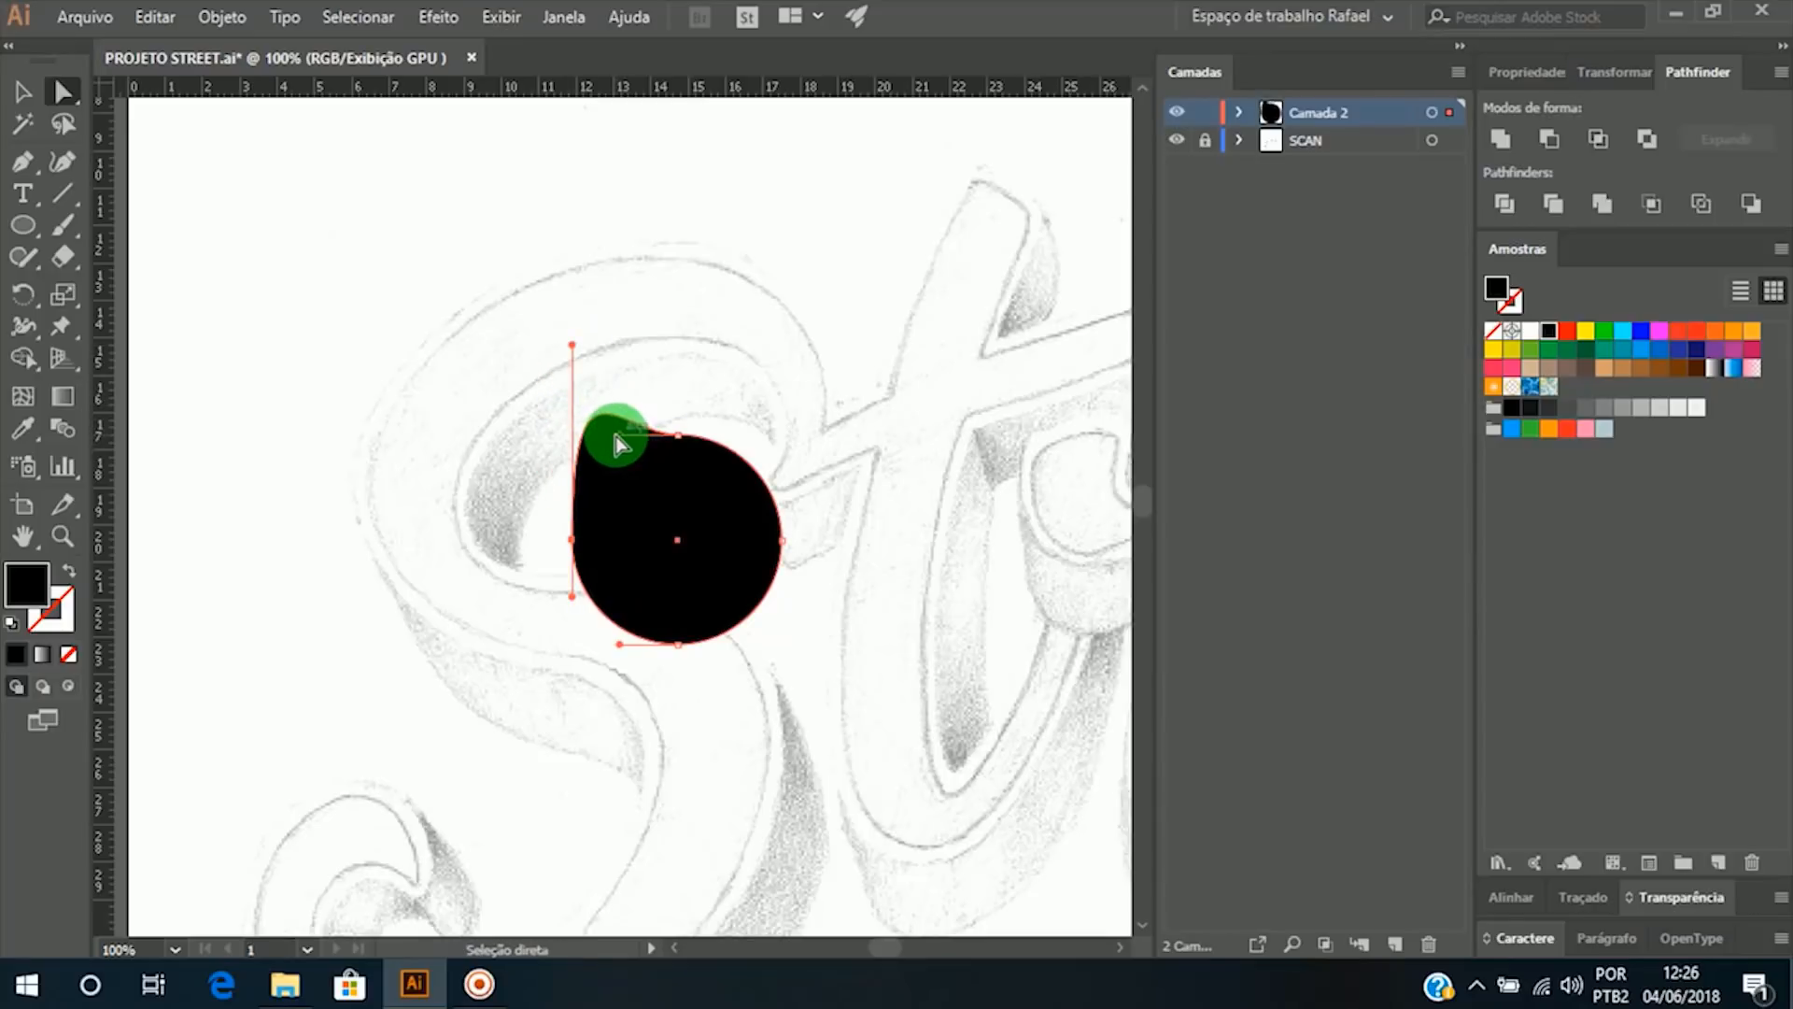
drag(616, 444, 635, 505)
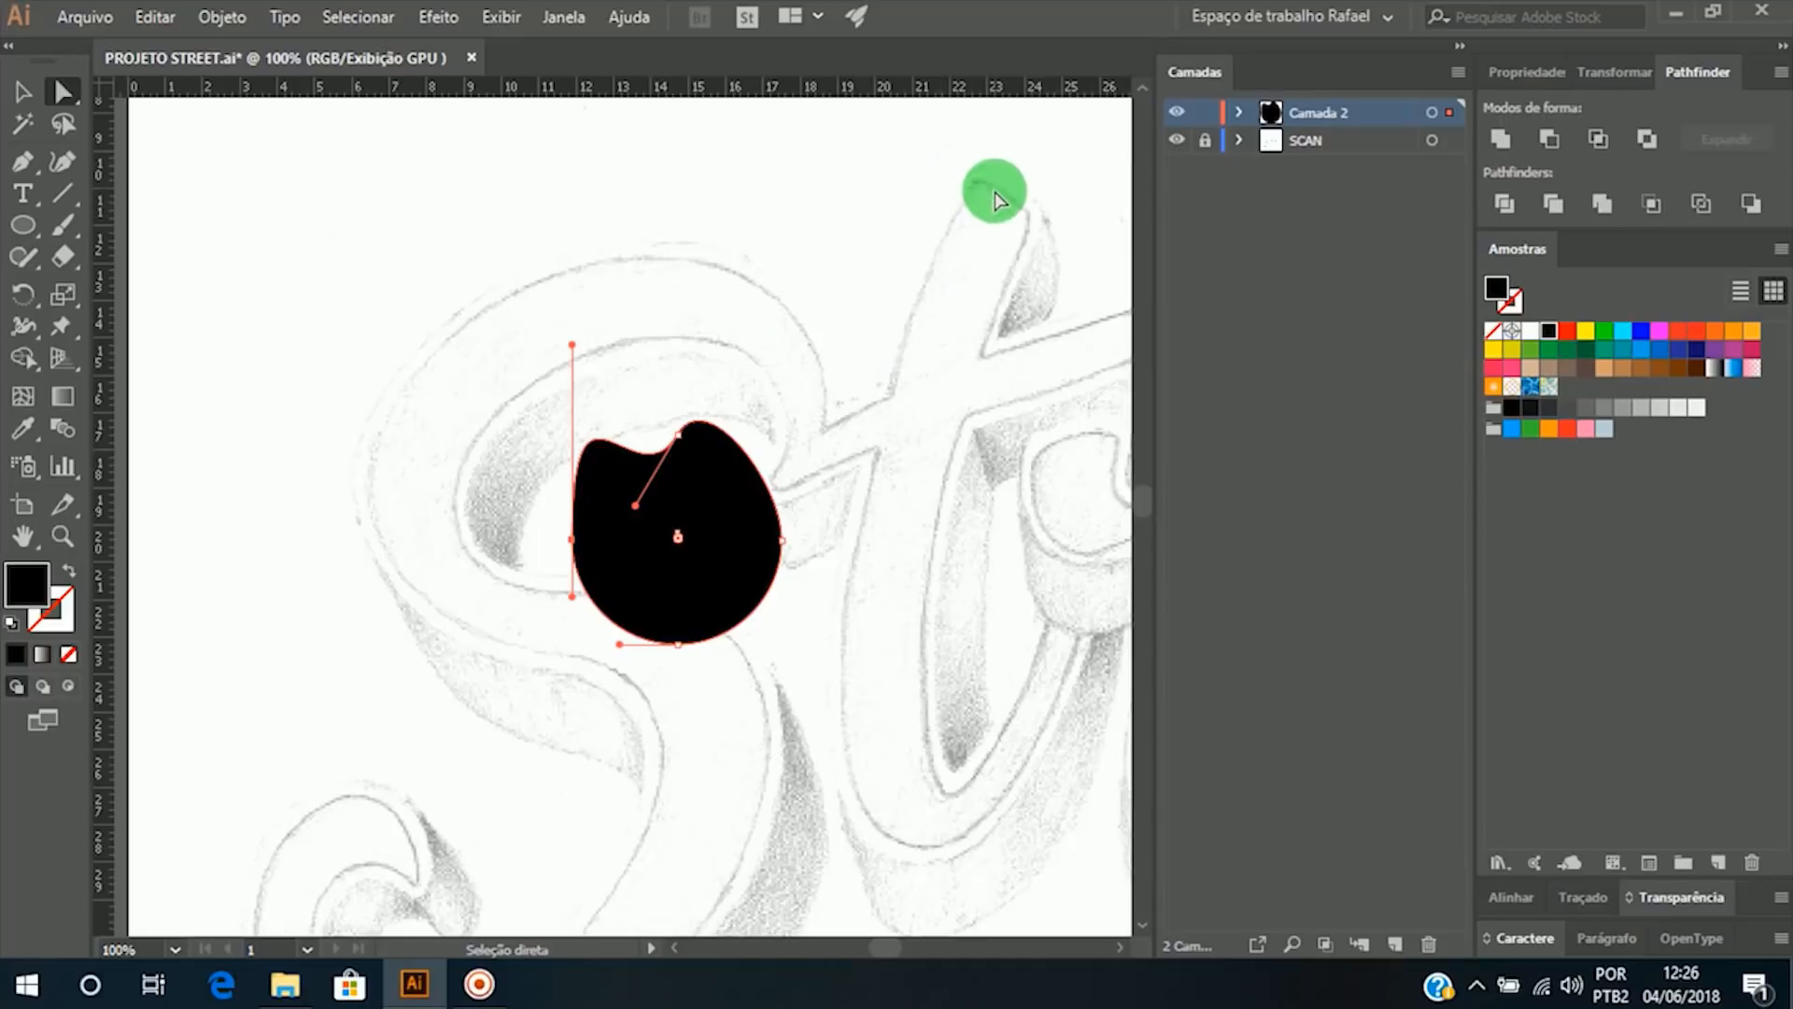
click(789, 320)
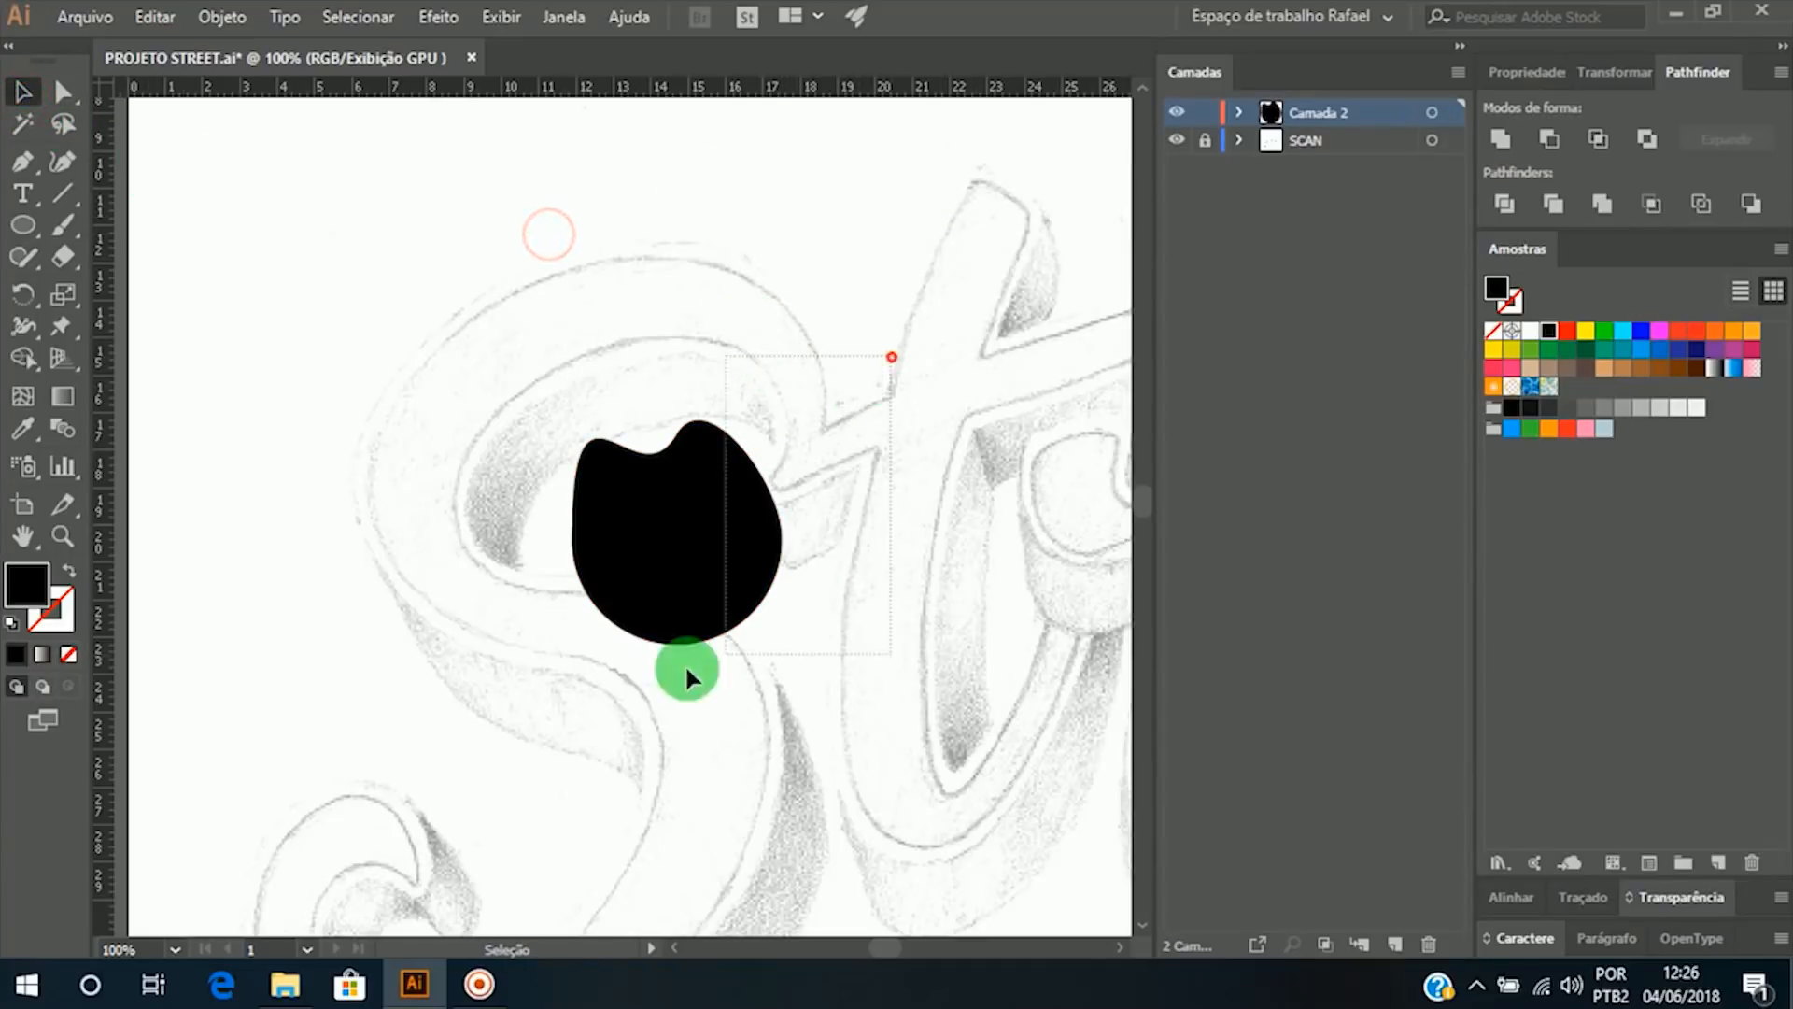
drag(686, 669, 535, 703)
key(Delete)
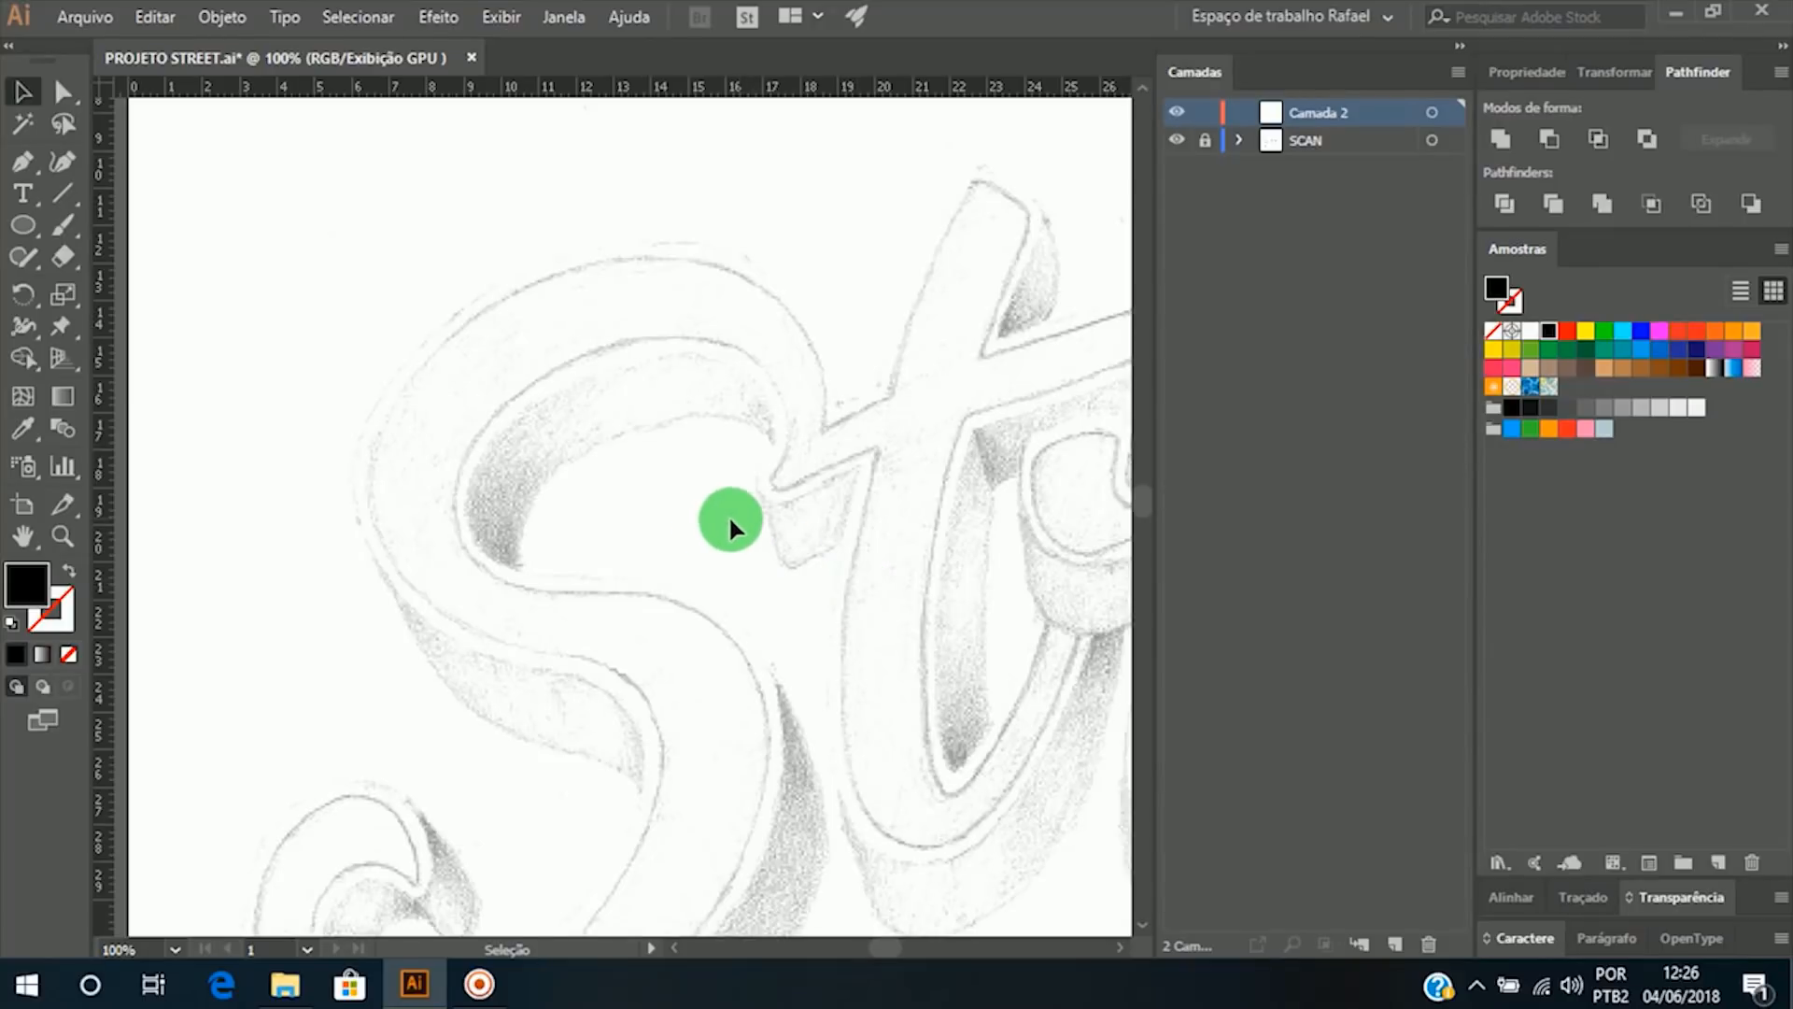
Step: Examine the curves and extremes of the sketched S, t and r, including the S's lower curl
key(h)
drag(732, 536, 641, 433)
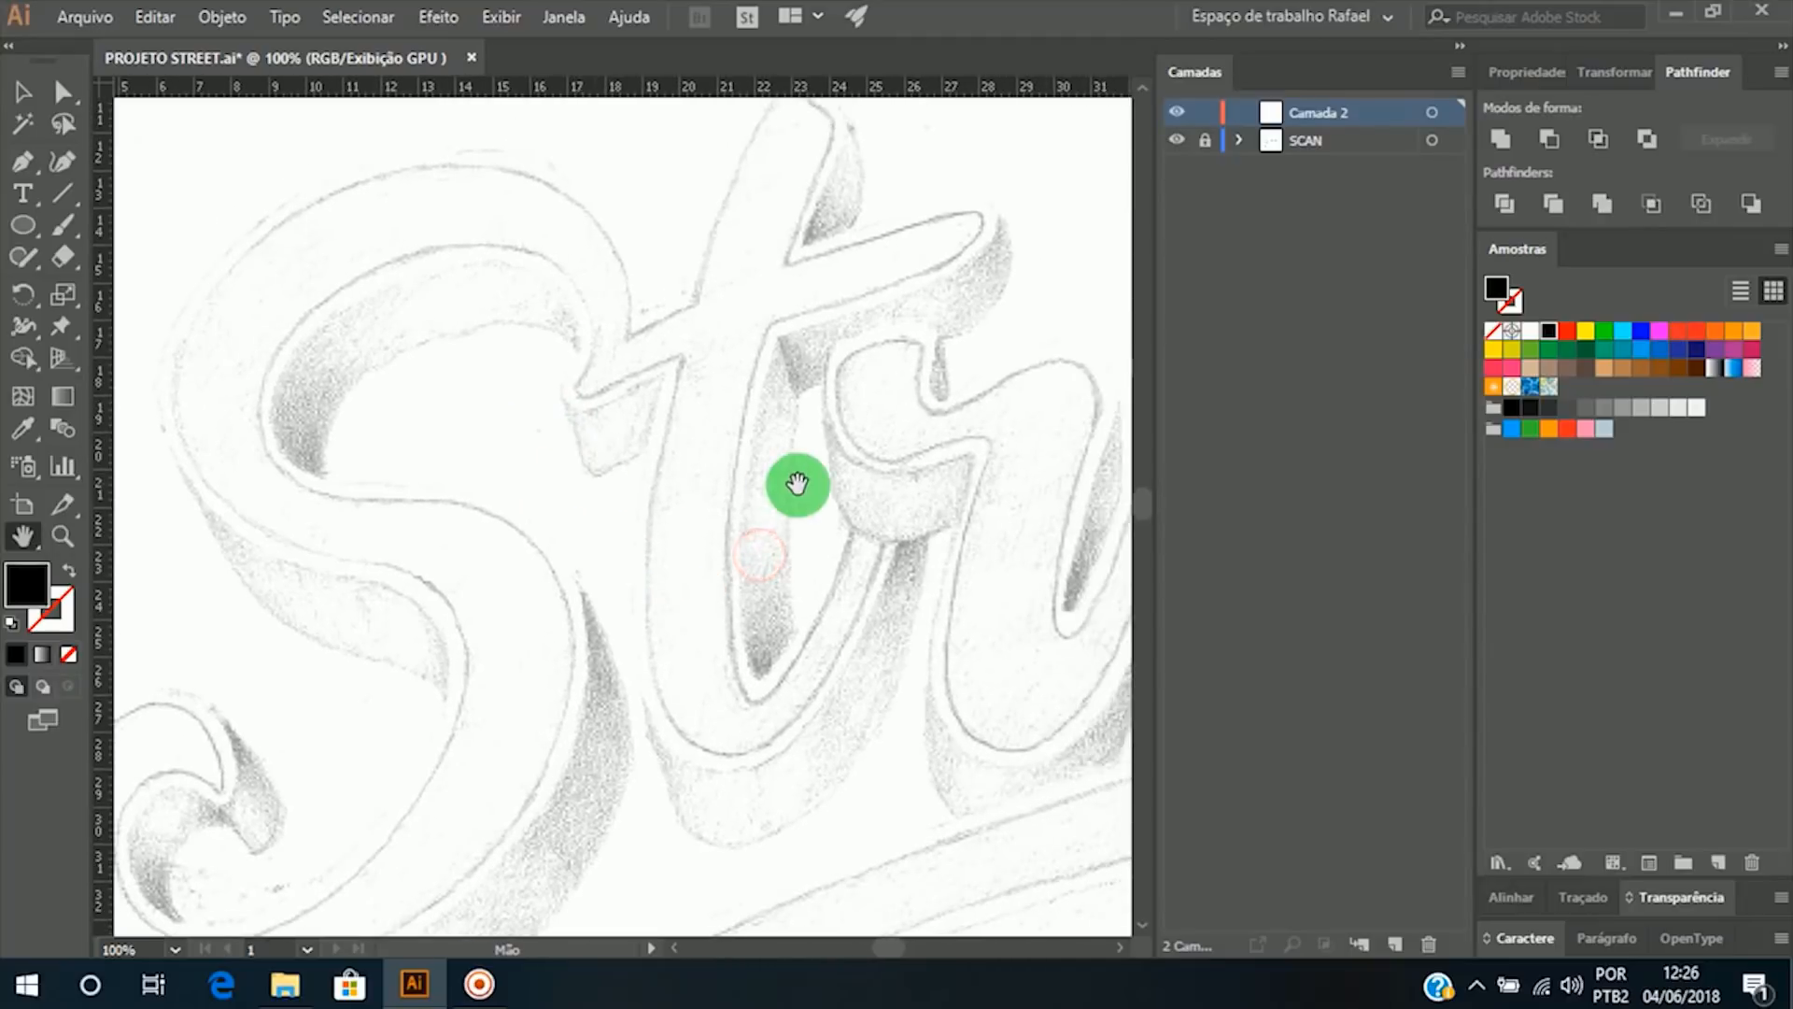
drag(797, 485, 763, 520)
drag(470, 609, 692, 477)
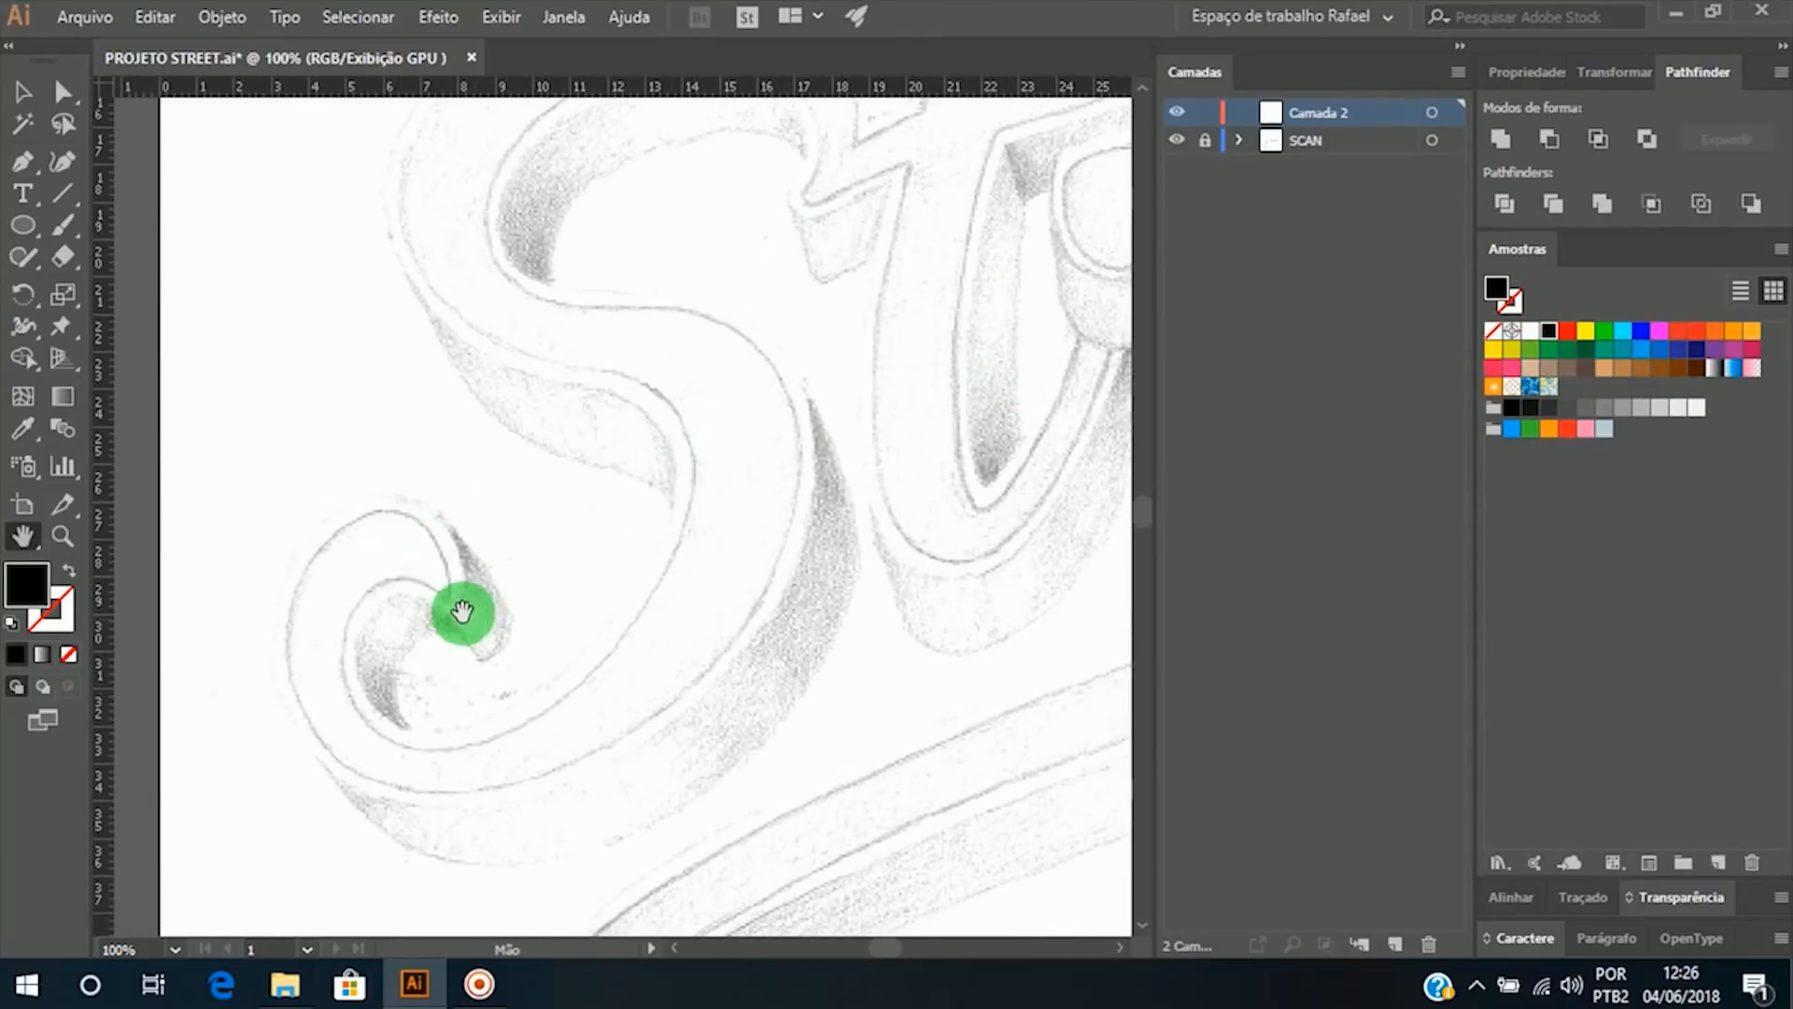
drag(672, 440, 561, 696)
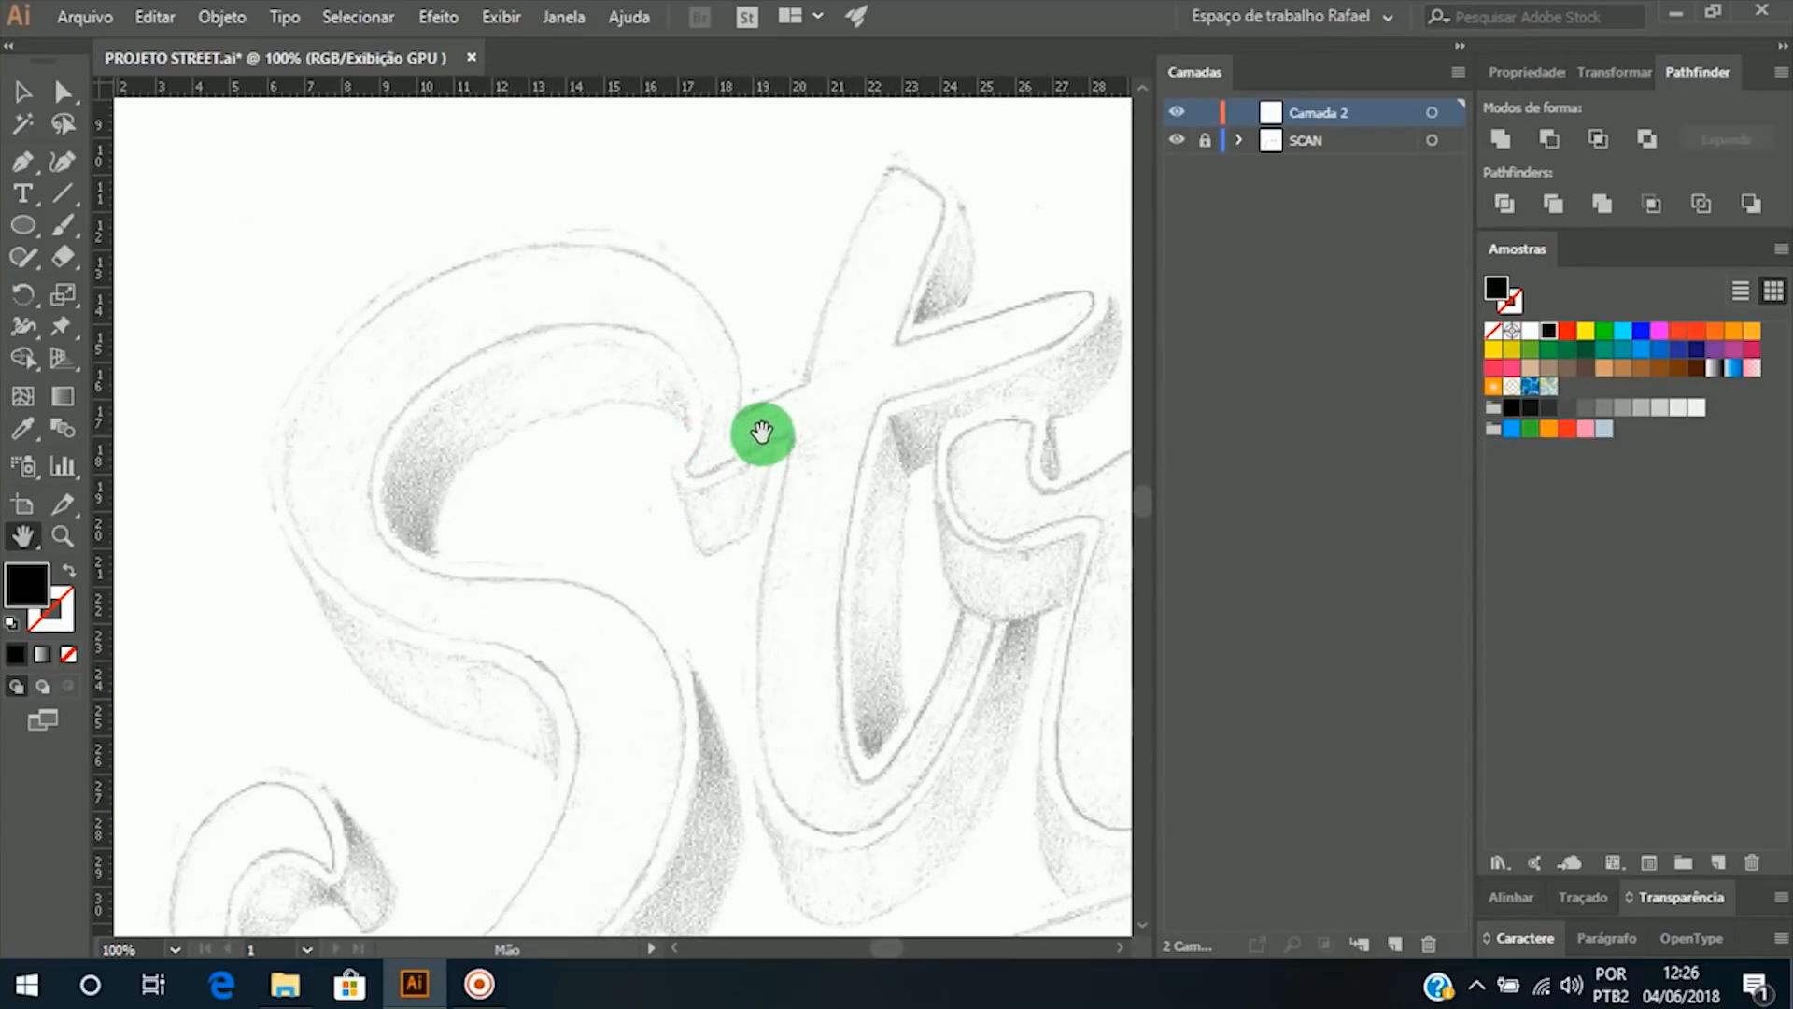
drag(1103, 342, 987, 326)
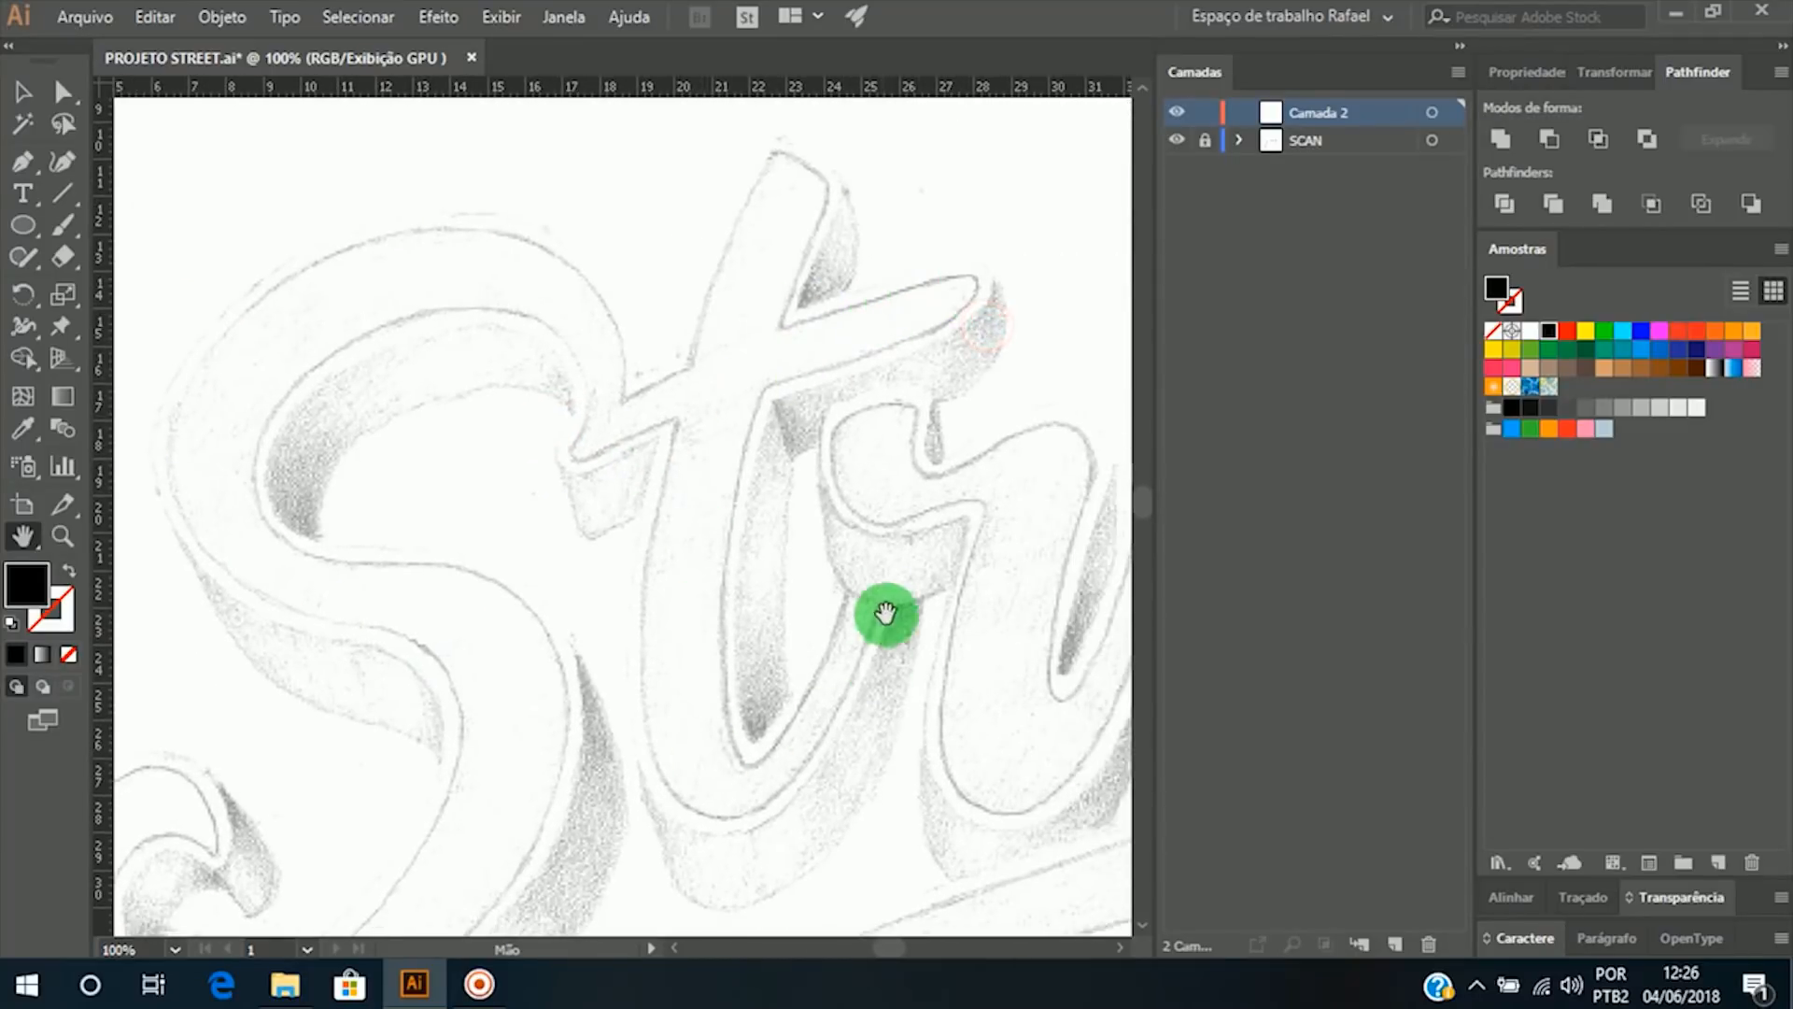
drag(885, 617, 741, 573)
mouse_move(989, 564)
mouse_down()
mouse_move(901, 572)
mouse_move(693, 656)
mouse_move(760, 629)
mouse_up()
mouse_move(461, 628)
mouse_down()
mouse_move(740, 601)
mouse_move(601, 576)
mouse_up()
drag(447, 573, 555, 447)
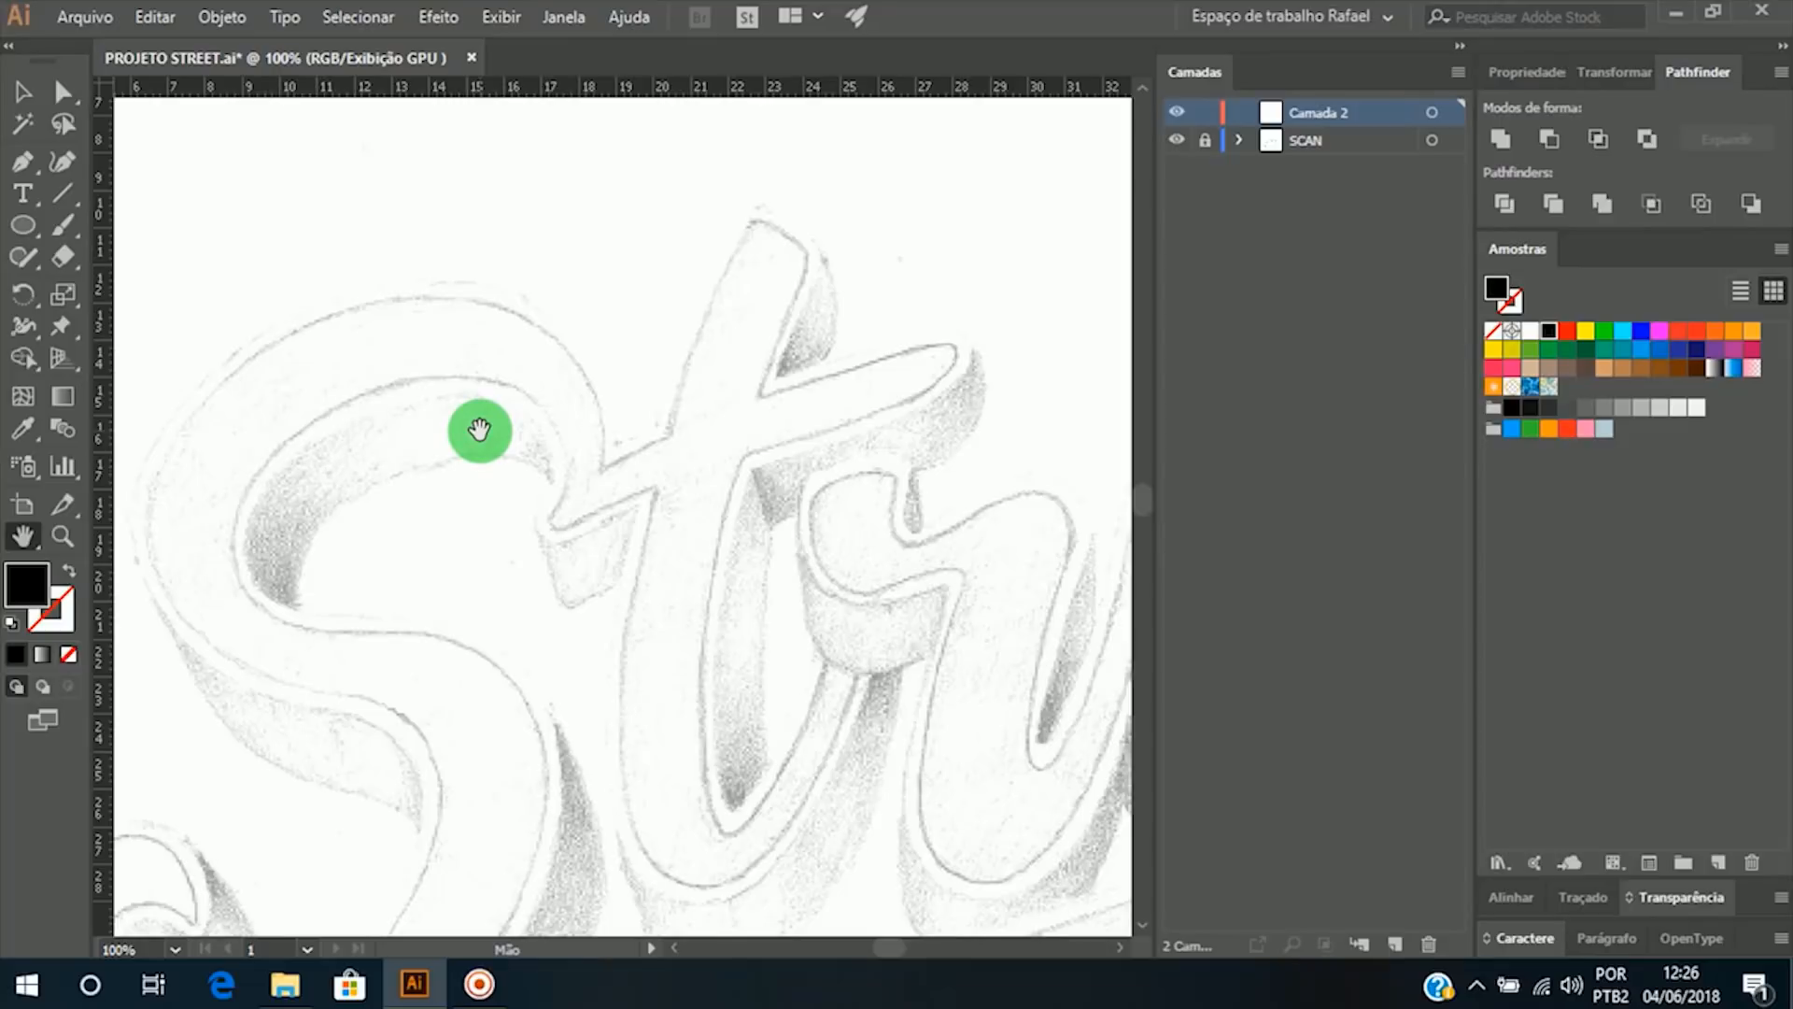
drag(712, 557, 588, 445)
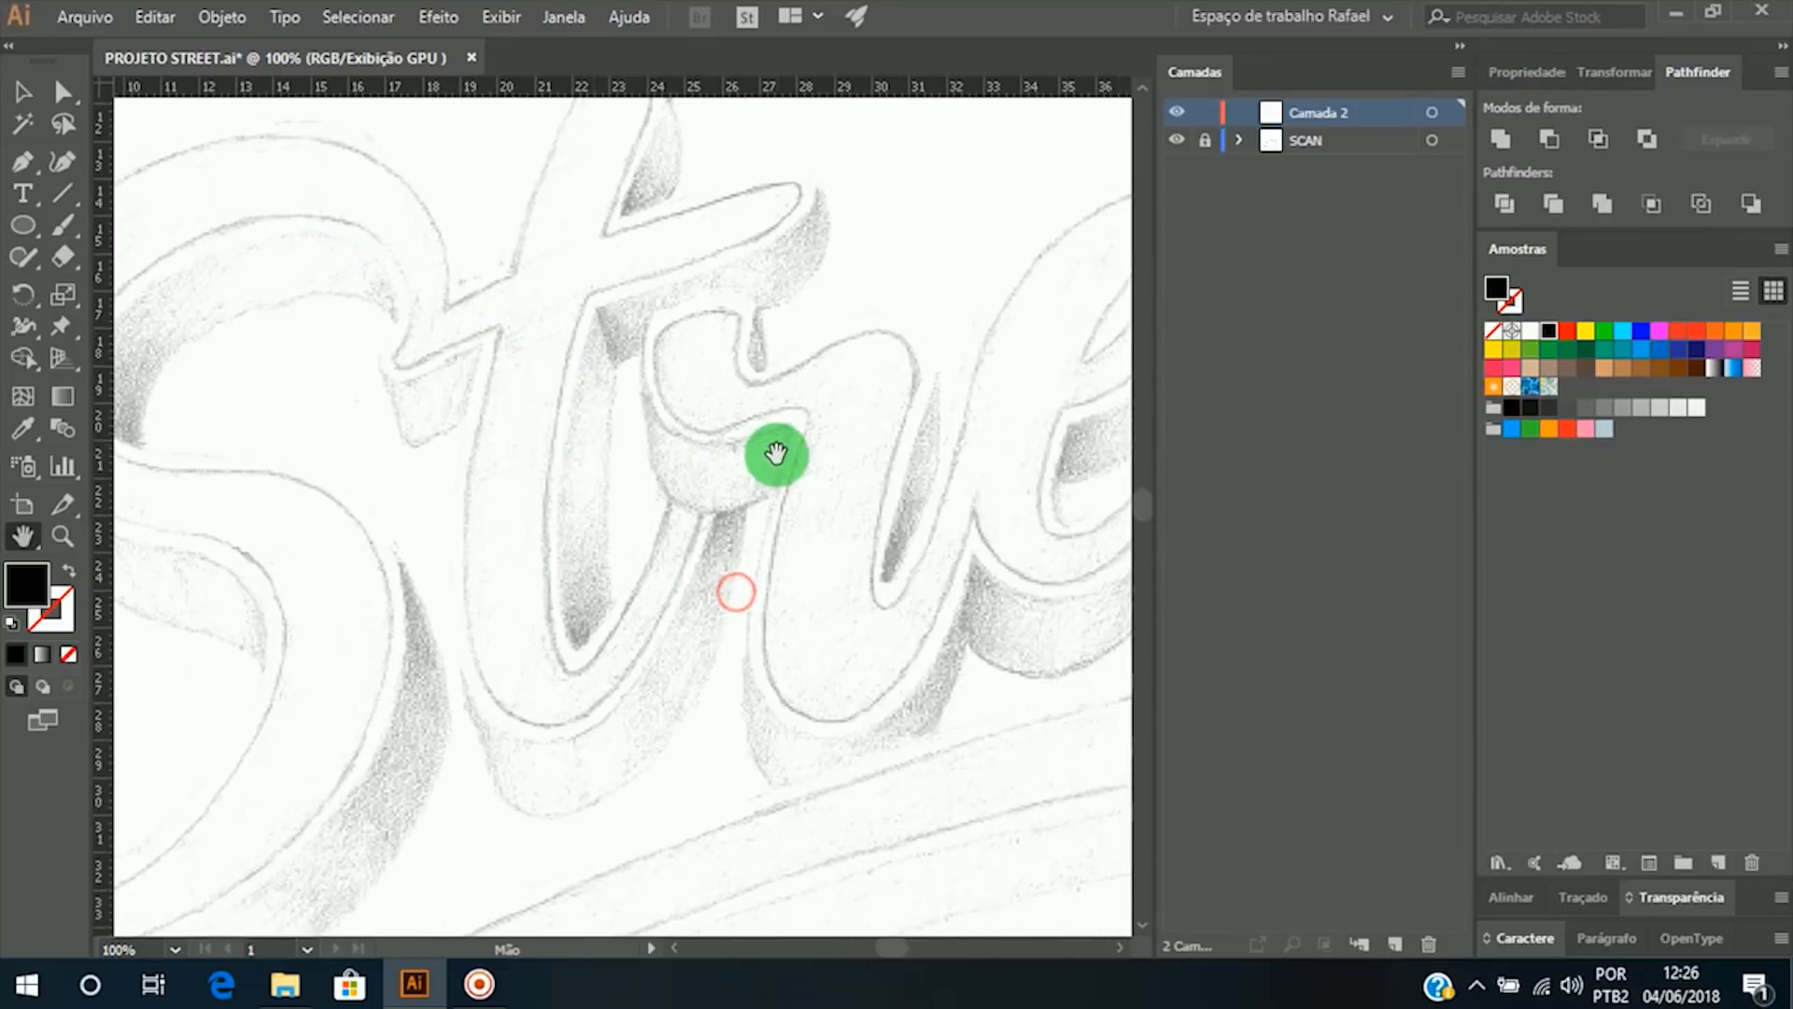
drag(774, 461, 561, 512)
drag(673, 483, 751, 496)
drag(485, 465, 716, 396)
mouse_move(533, 488)
mouse_down()
mouse_move(676, 436)
mouse_move(702, 453)
mouse_up()
Step: Examine the whole Street lettering at 66.67% zoom, from the S across to the final t and the underline stroke
ctrl+alt+click(738, 465)
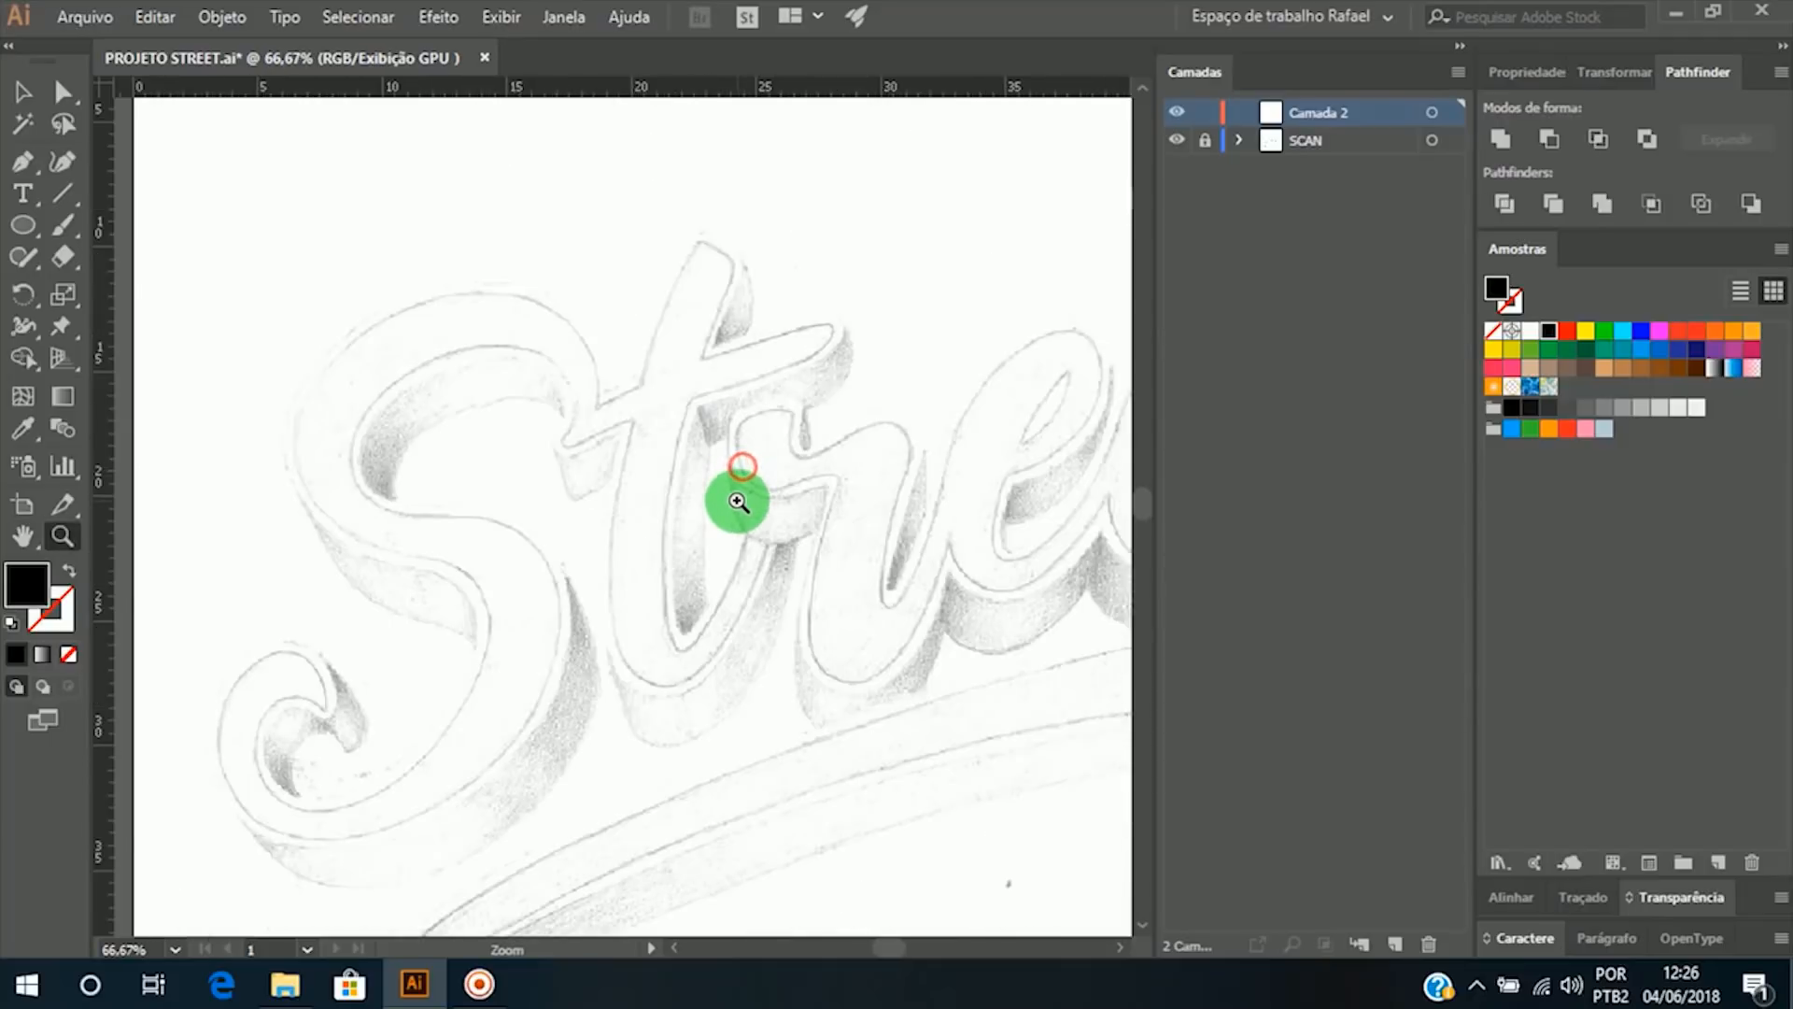
drag(862, 486, 828, 508)
mouse_move(893, 568)
mouse_down()
mouse_move(872, 505)
mouse_move(886, 497)
mouse_up()
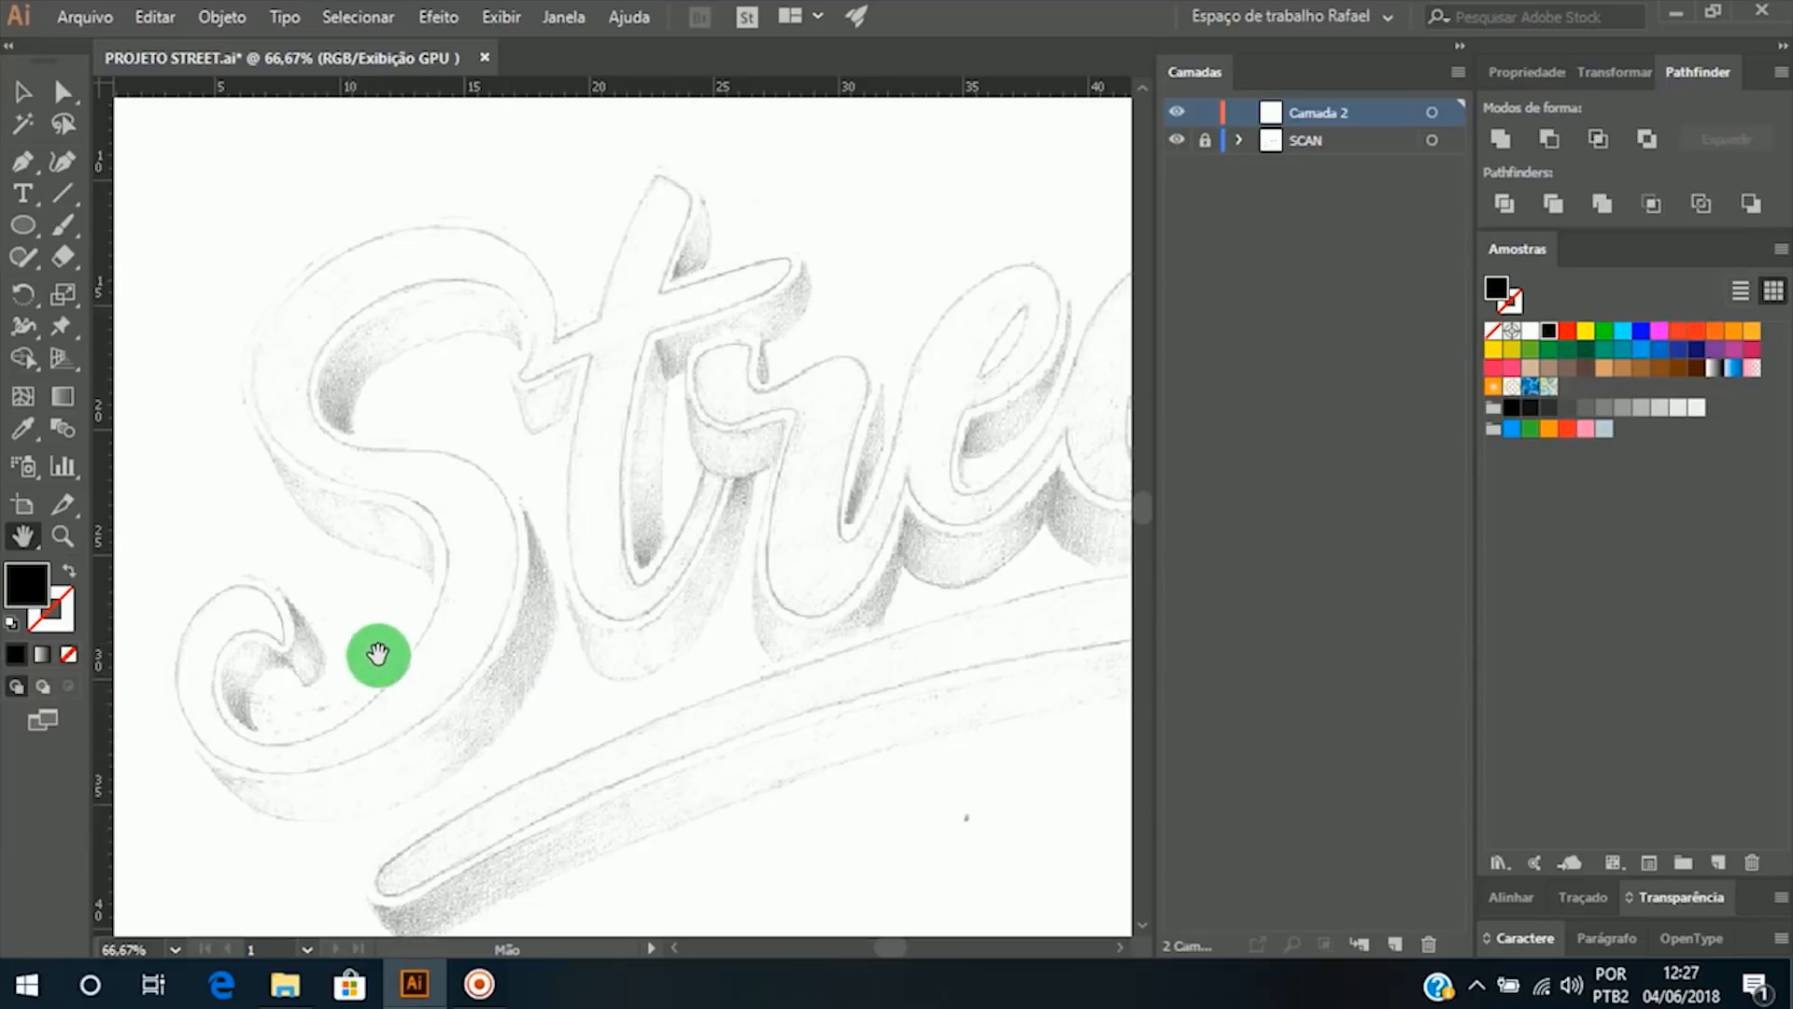
drag(377, 653, 397, 685)
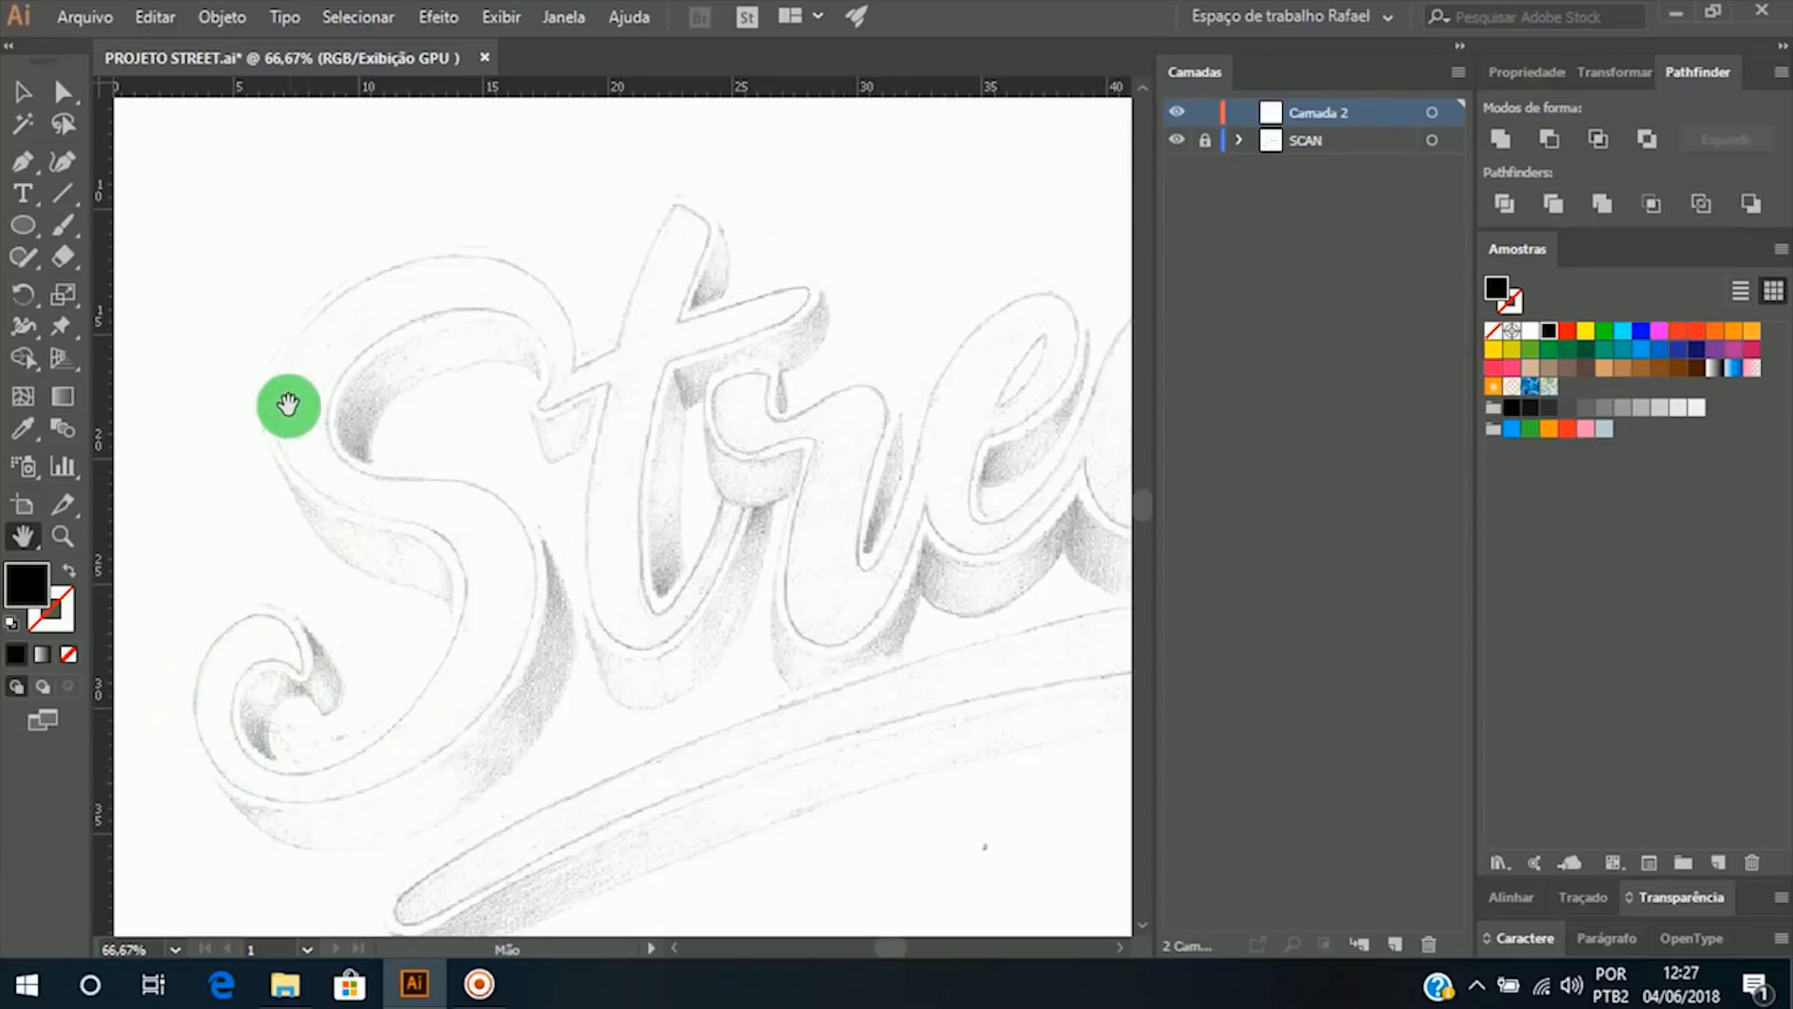
mouse_move(775, 599)
mouse_down()
mouse_move(661, 592)
mouse_move(356, 644)
mouse_up()
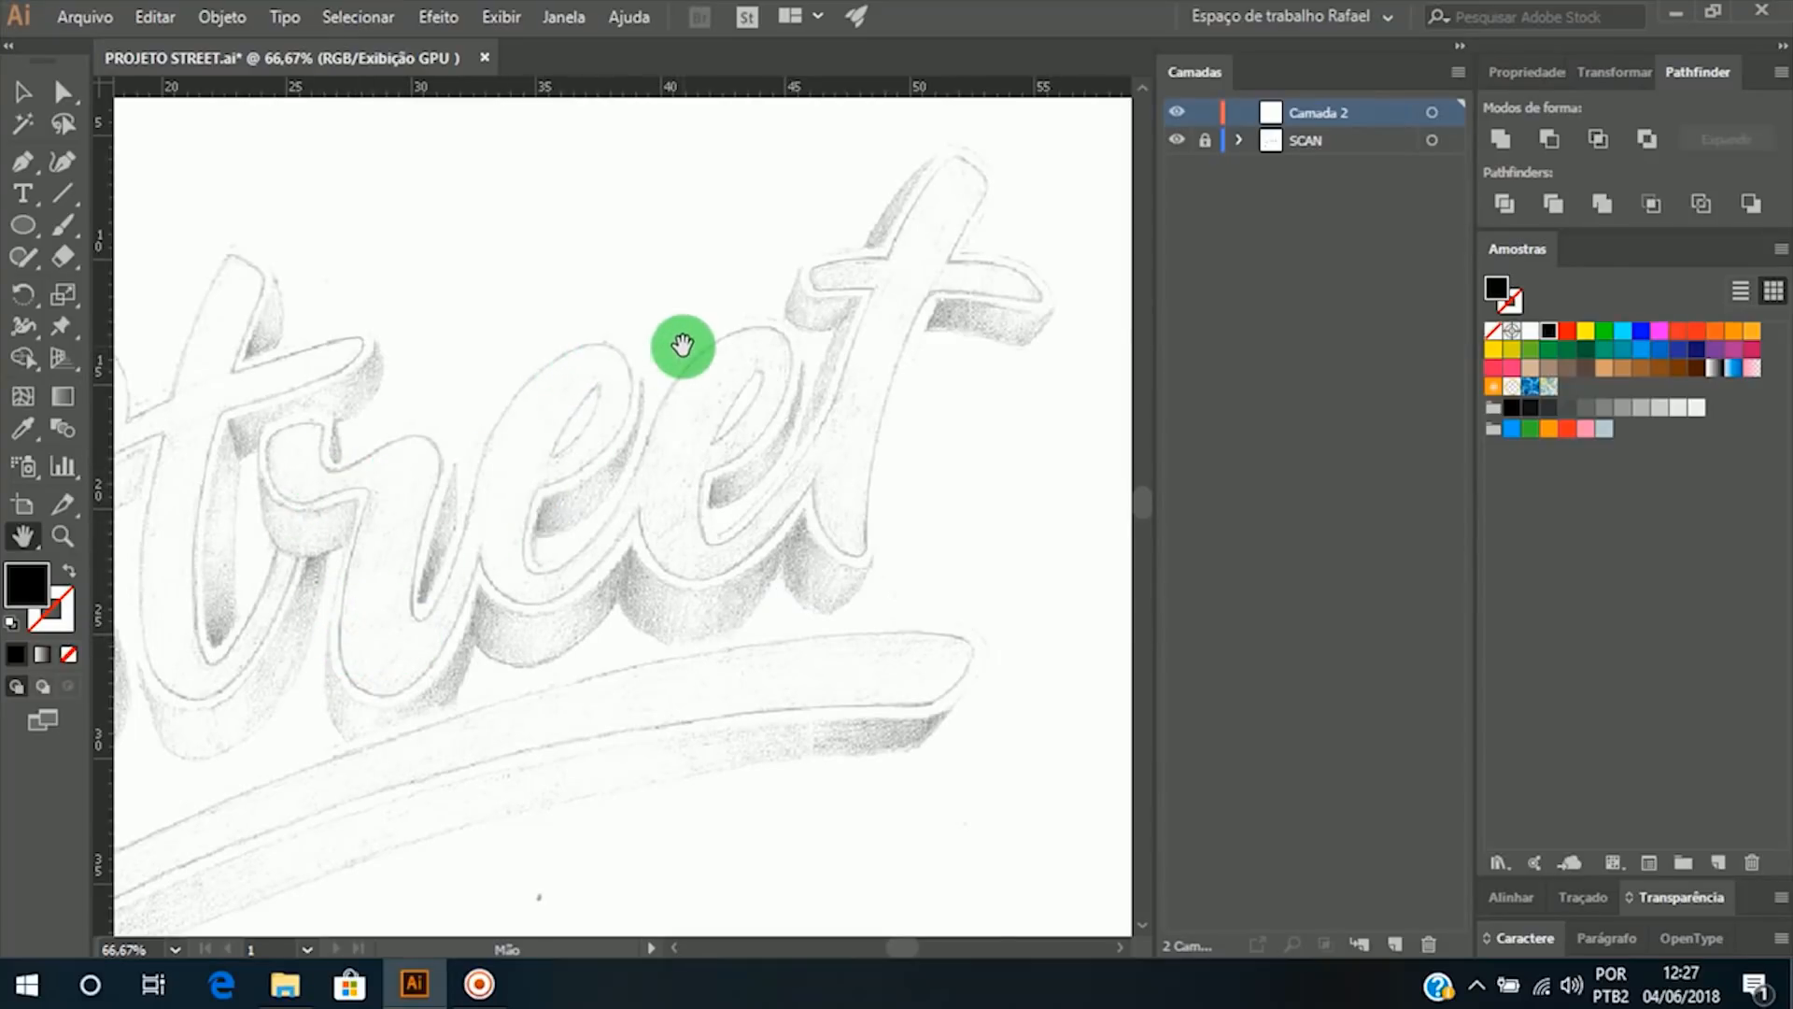
drag(589, 524, 660, 513)
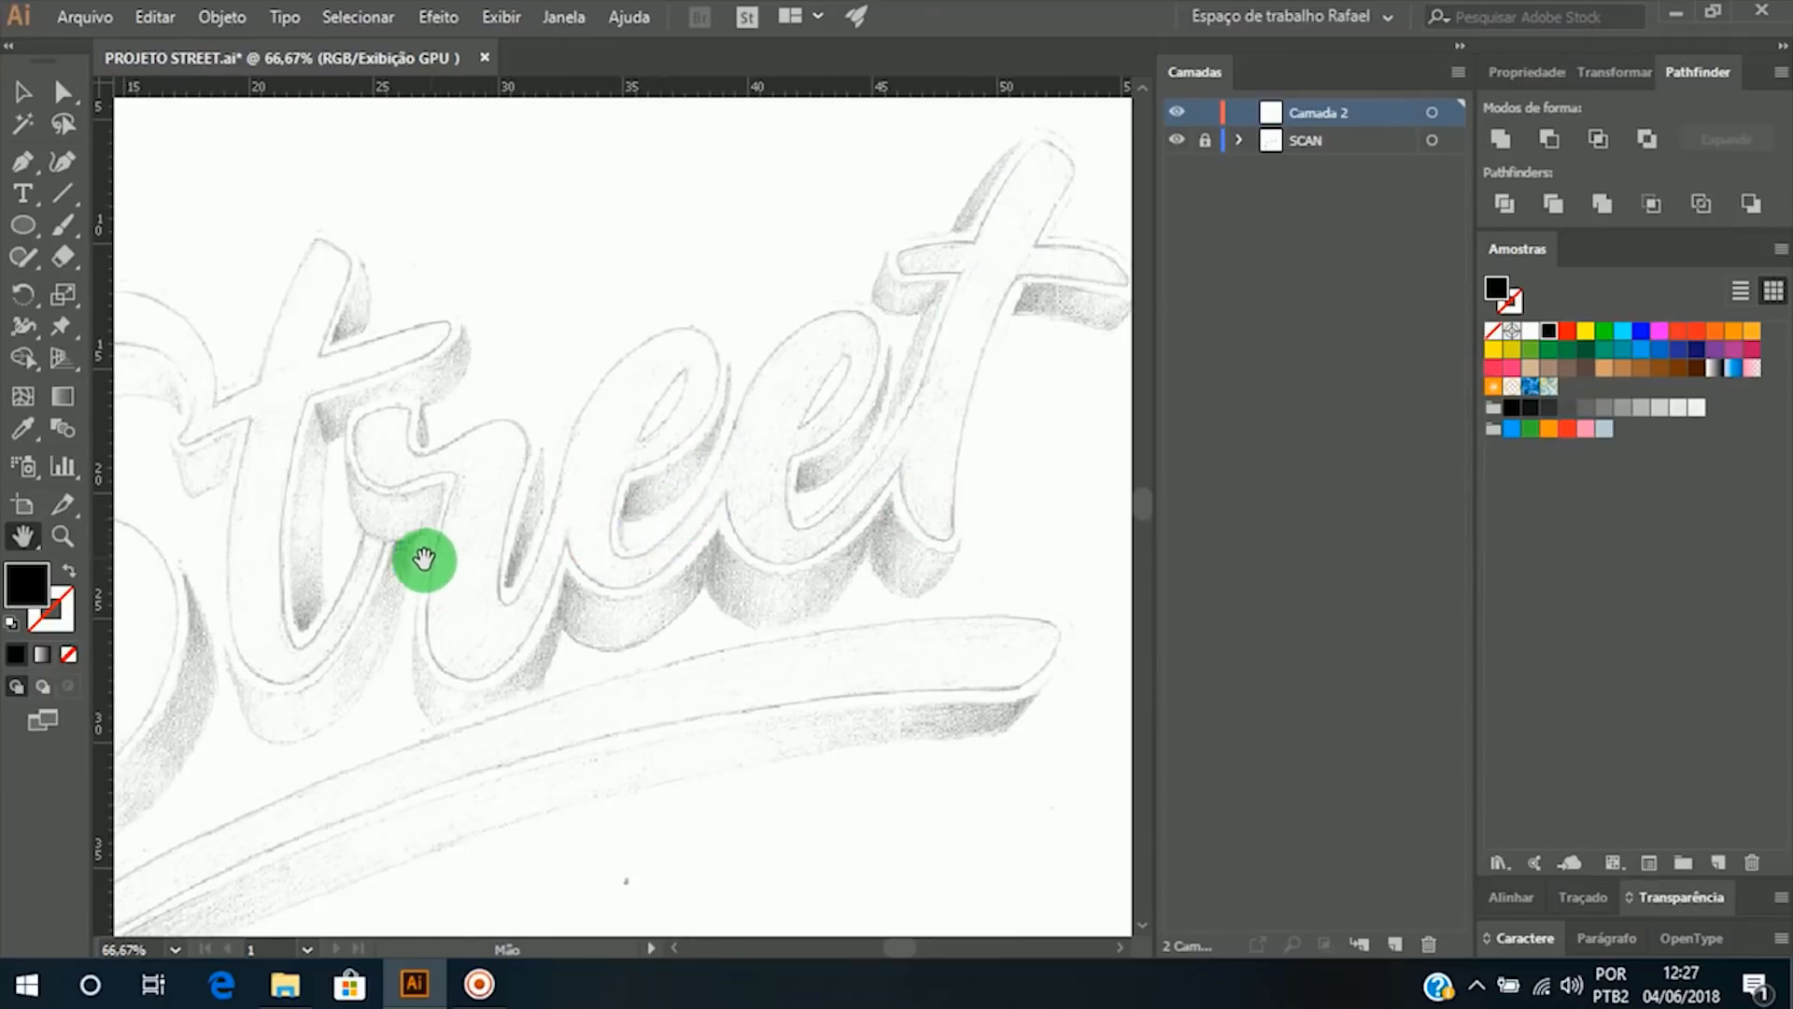
drag(385, 569, 468, 567)
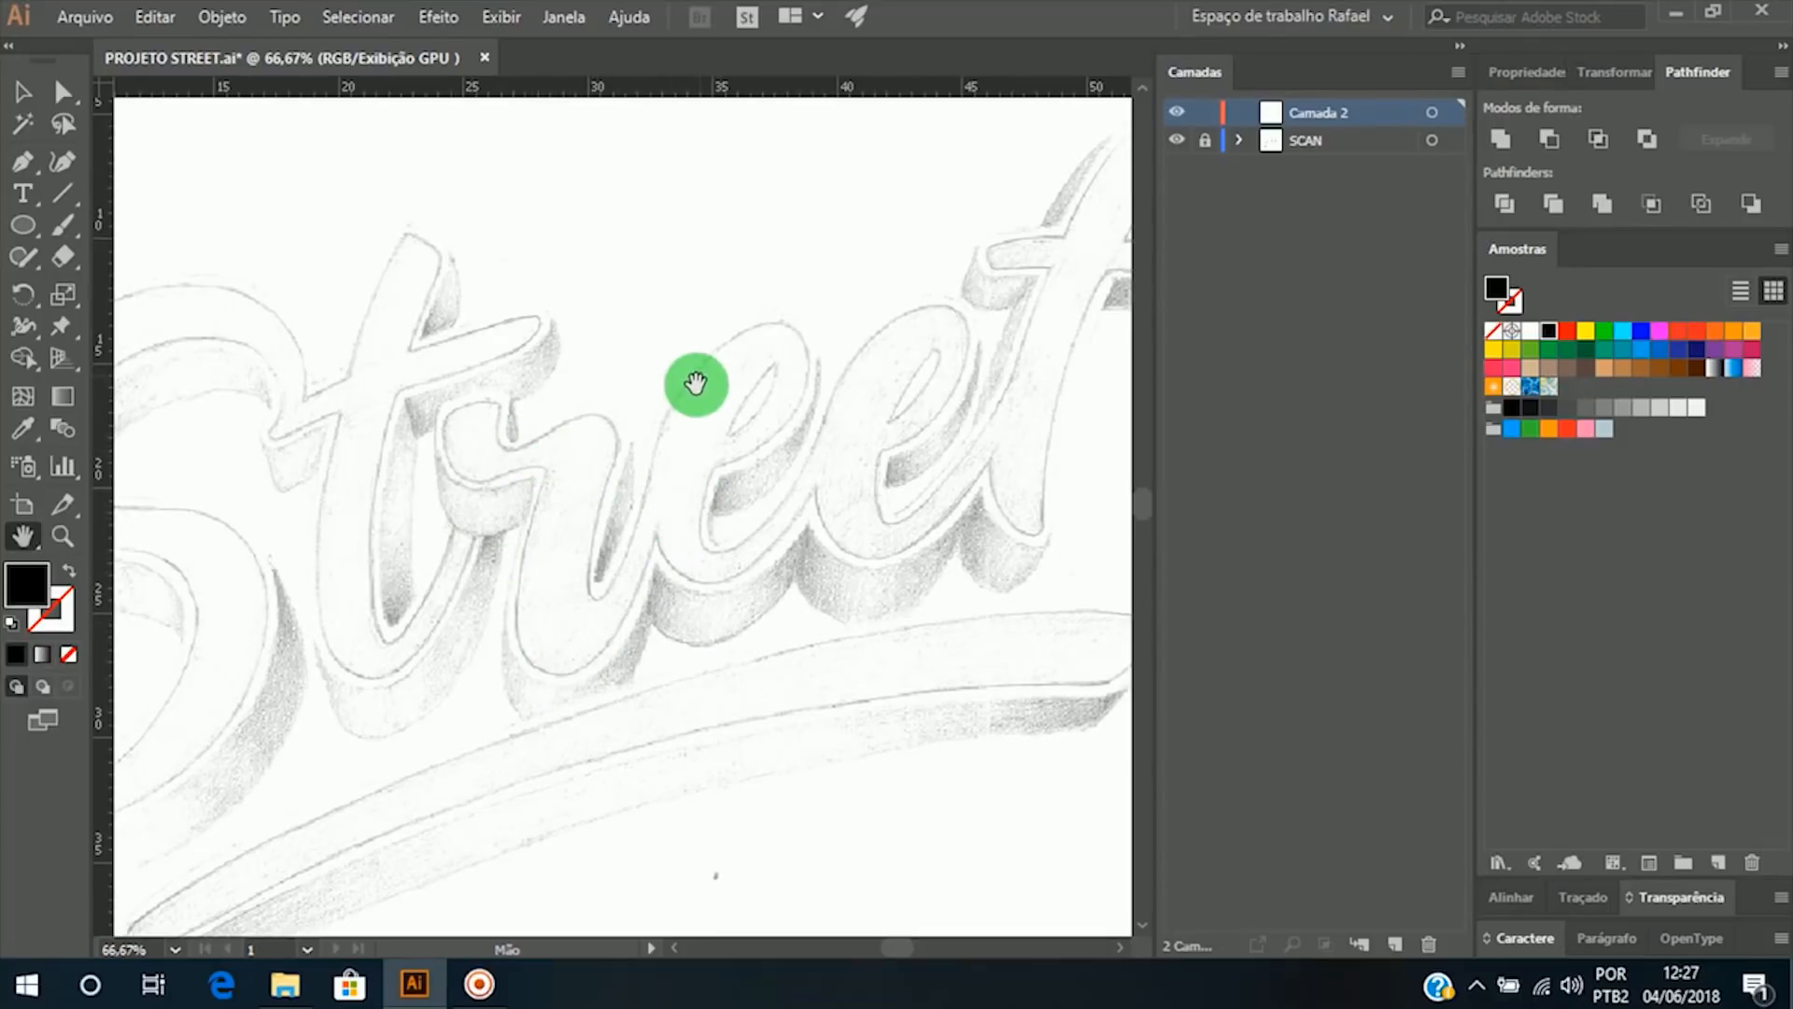
drag(860, 476, 638, 558)
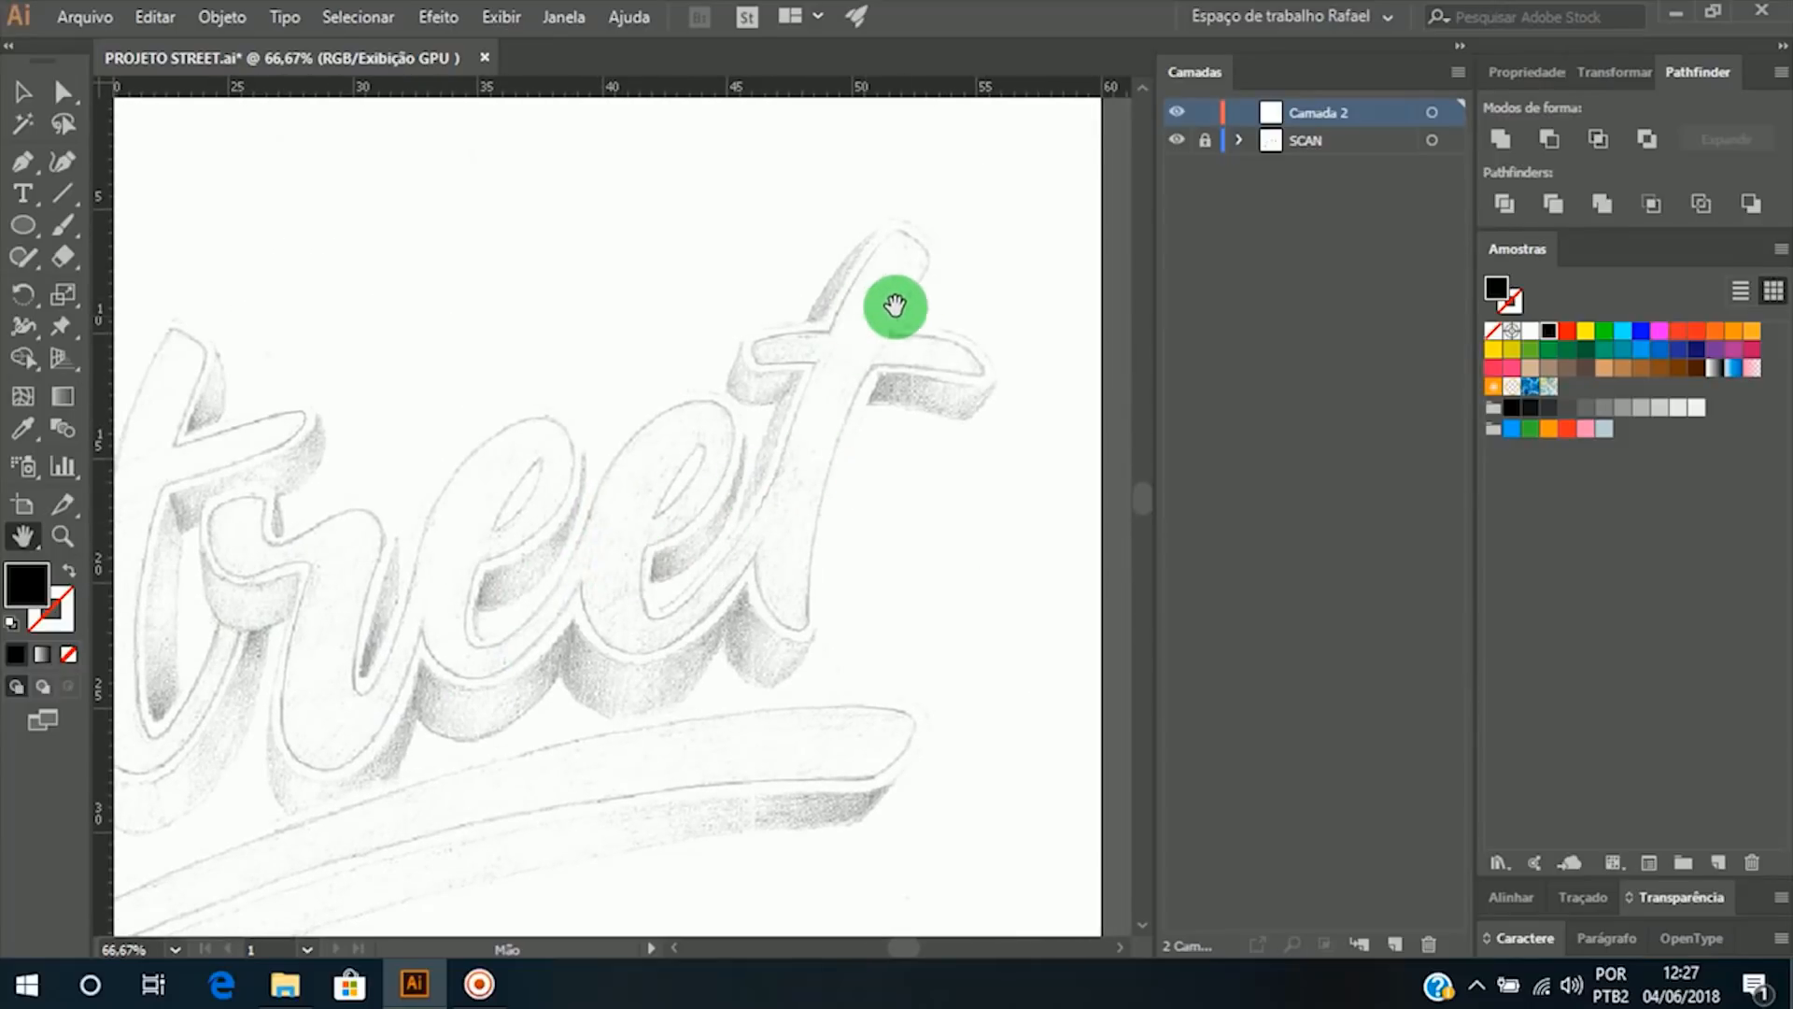
drag(403, 734, 573, 697)
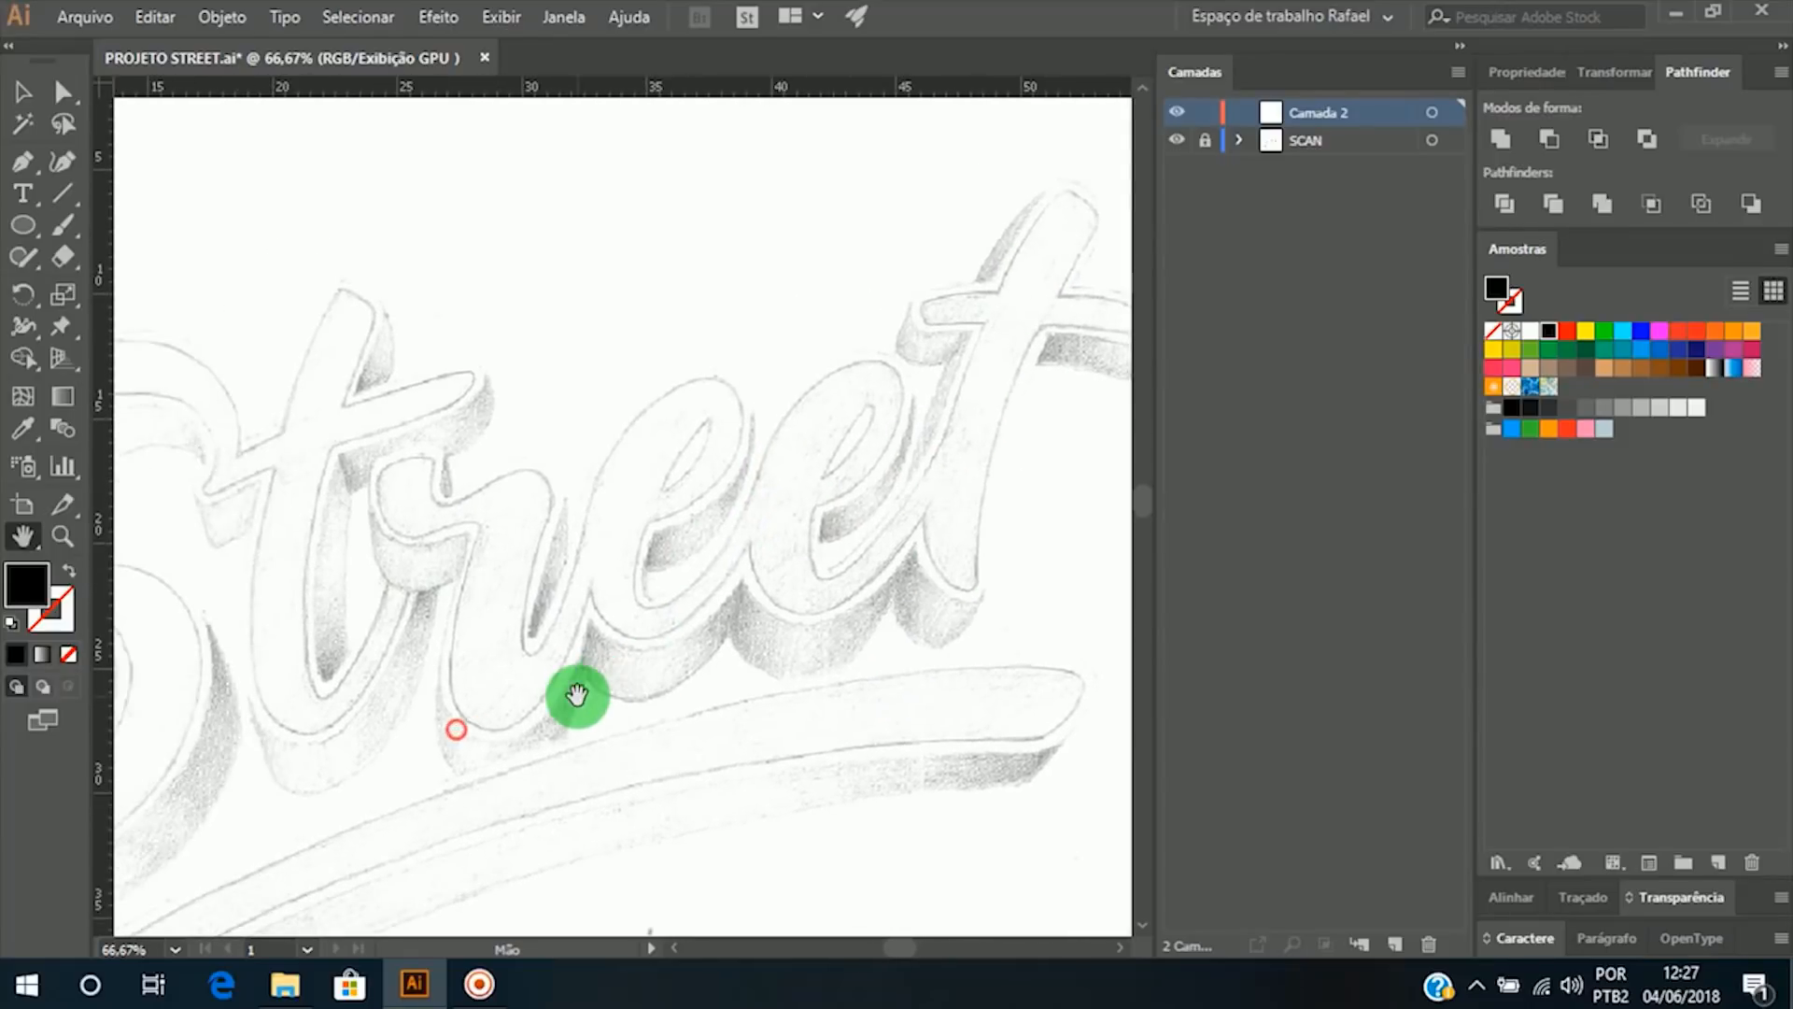
drag(527, 630, 581, 611)
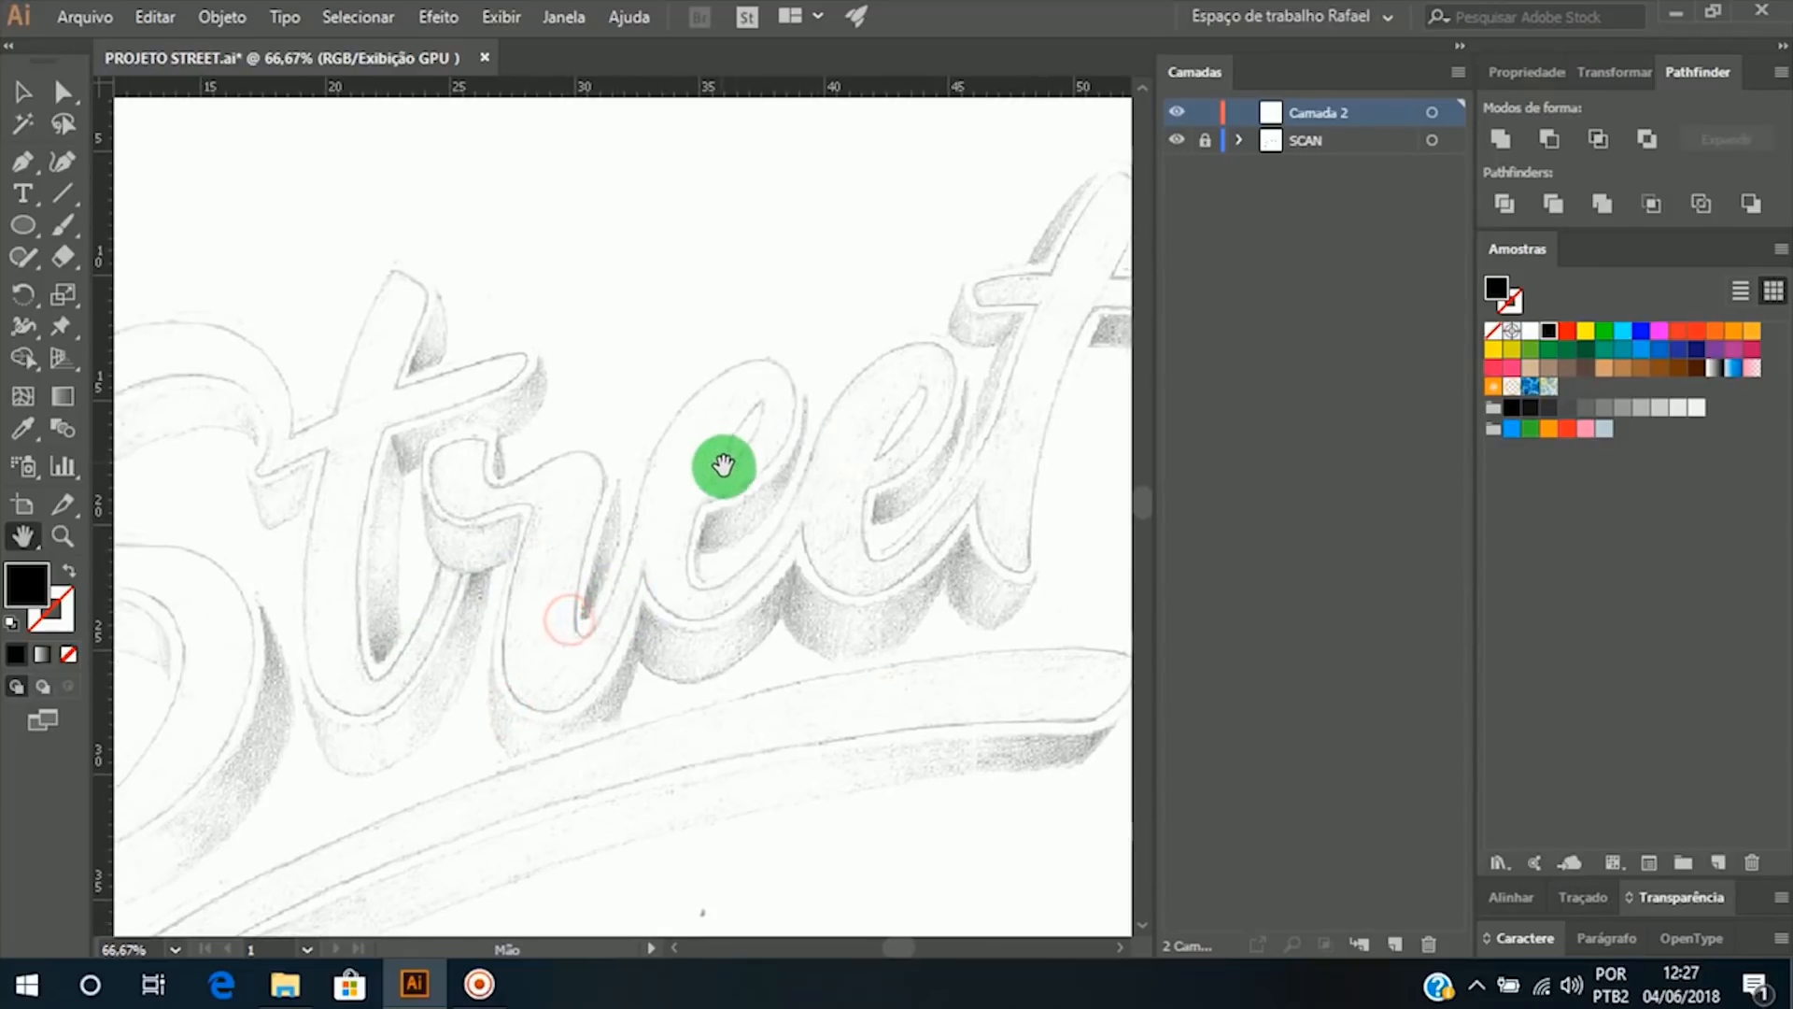
Step: With the Pen tool active, set the fill to None and the stroke to red FF0000 for tracing the lettering
drag(460, 536, 700, 440)
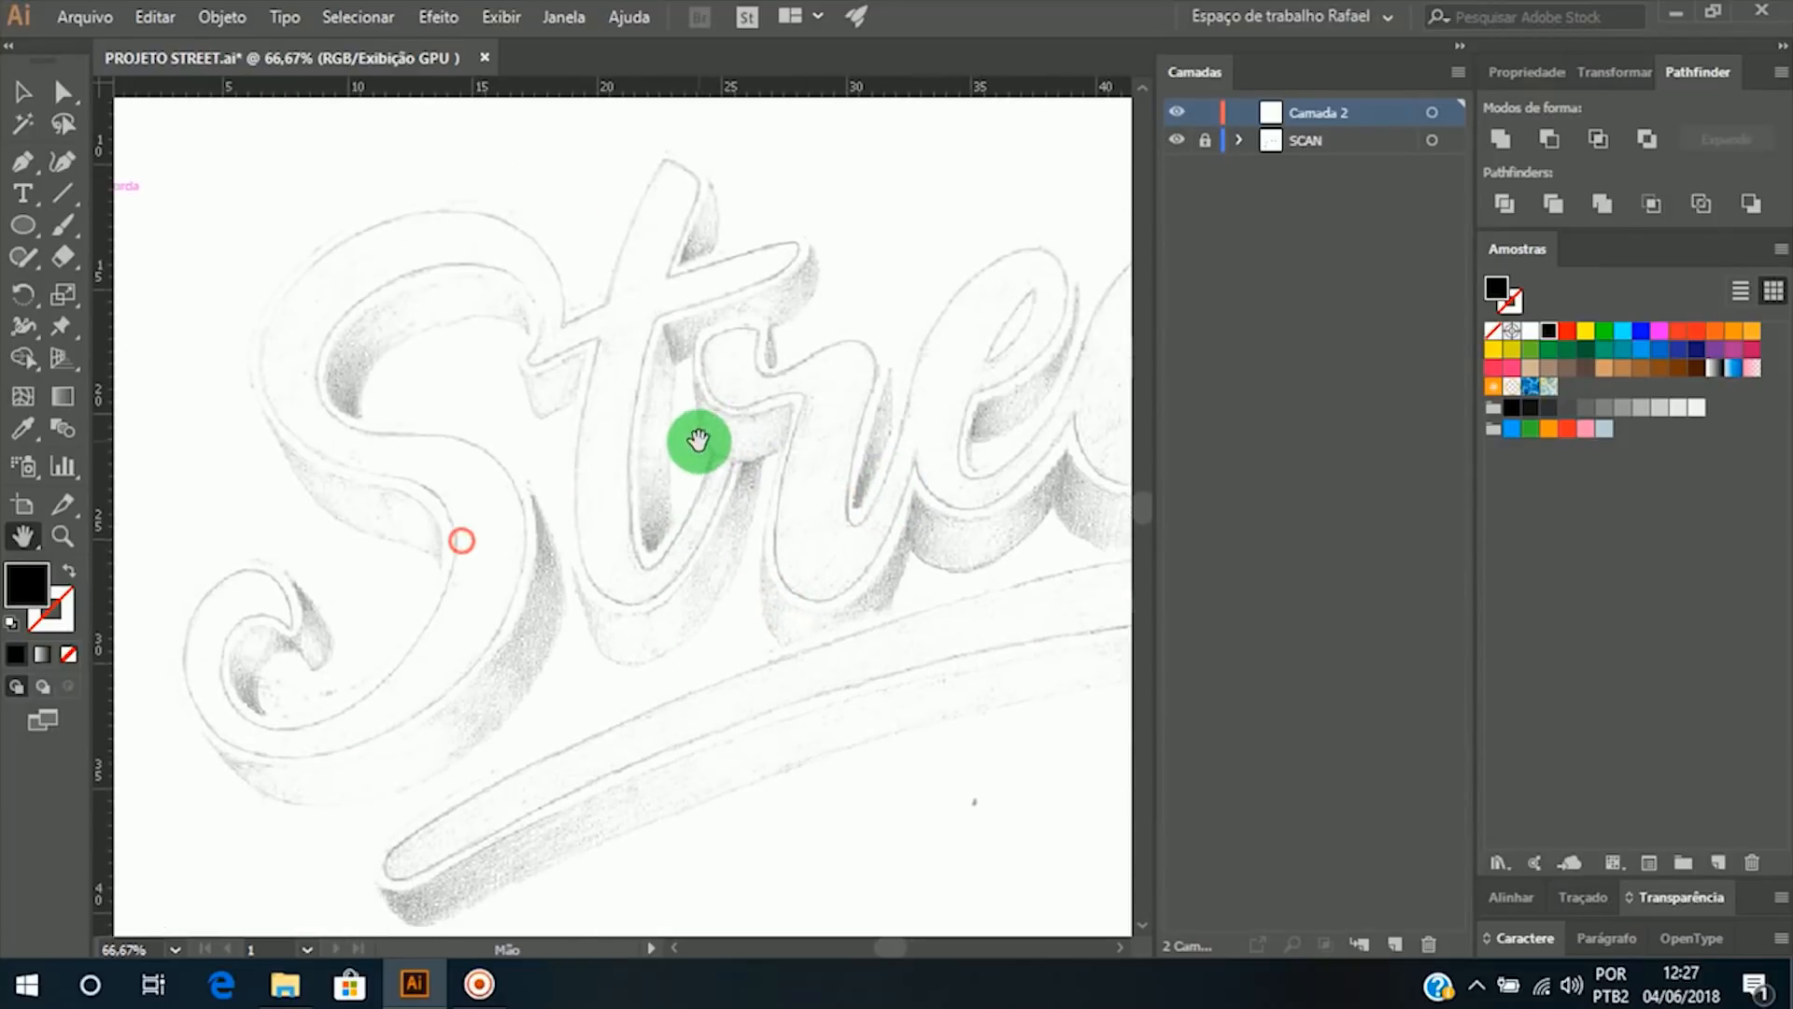
drag(644, 500, 460, 577)
drag(843, 520, 793, 524)
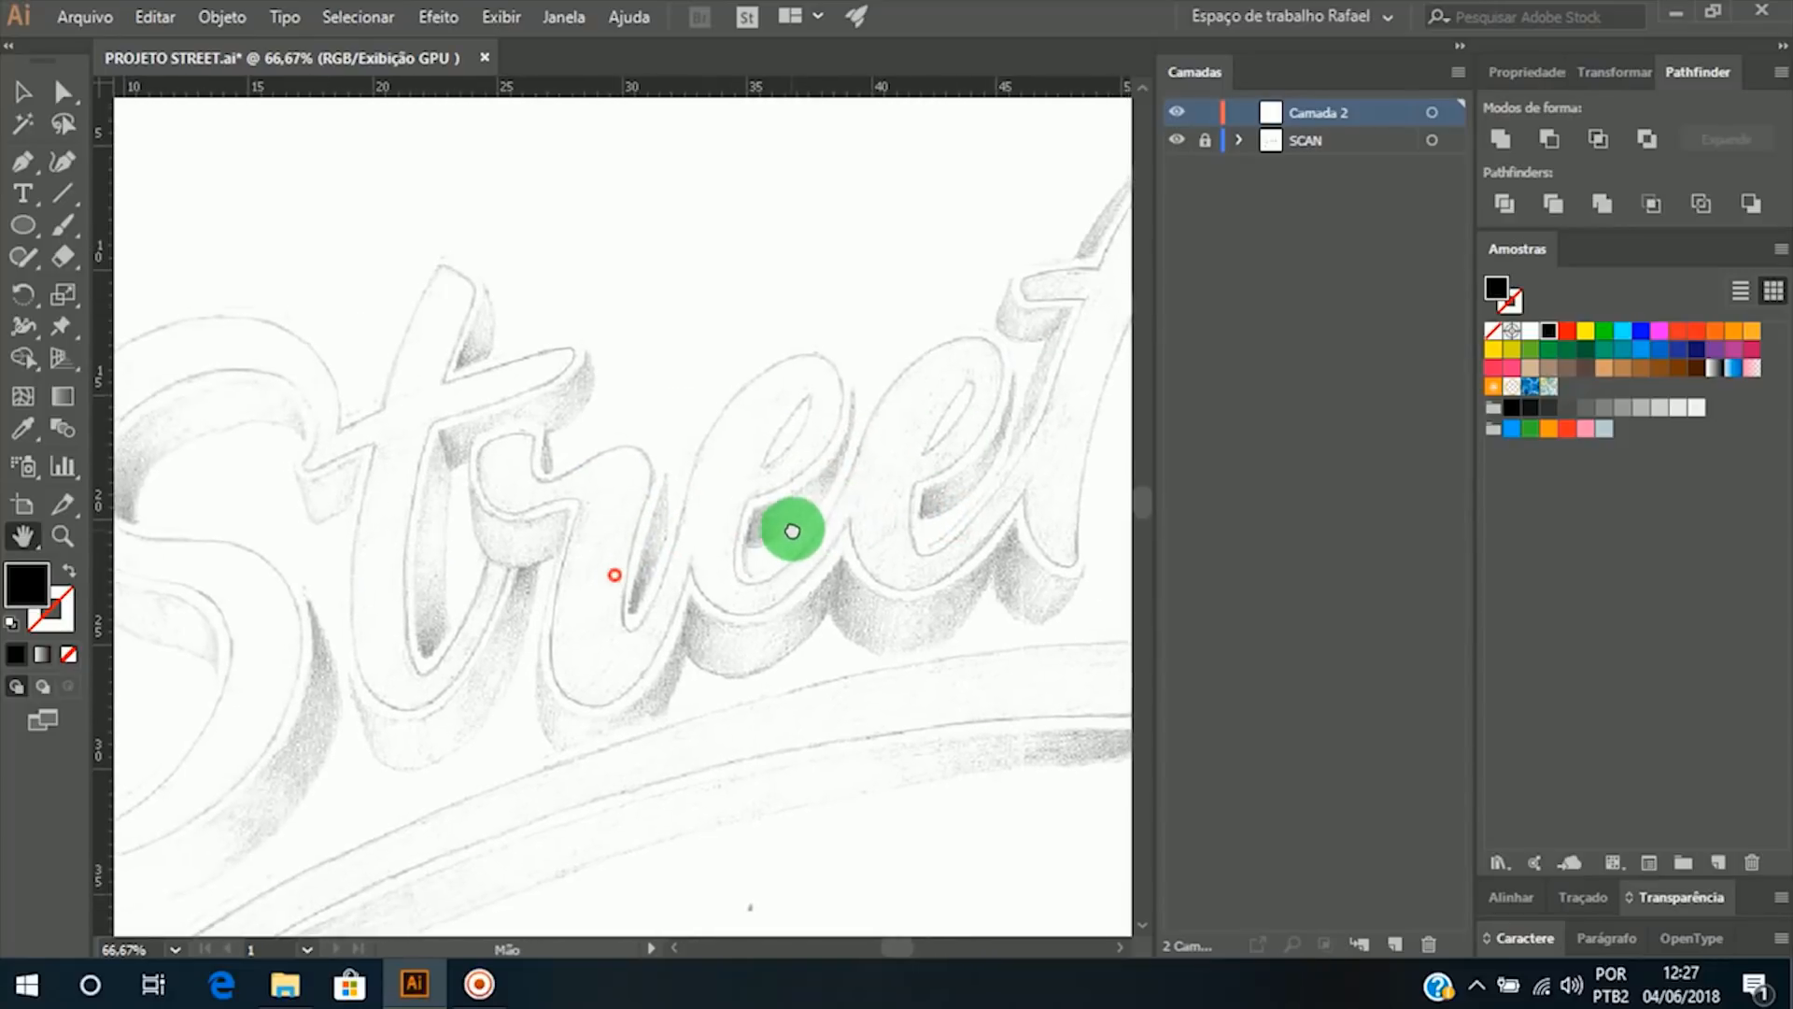
drag(567, 592, 781, 472)
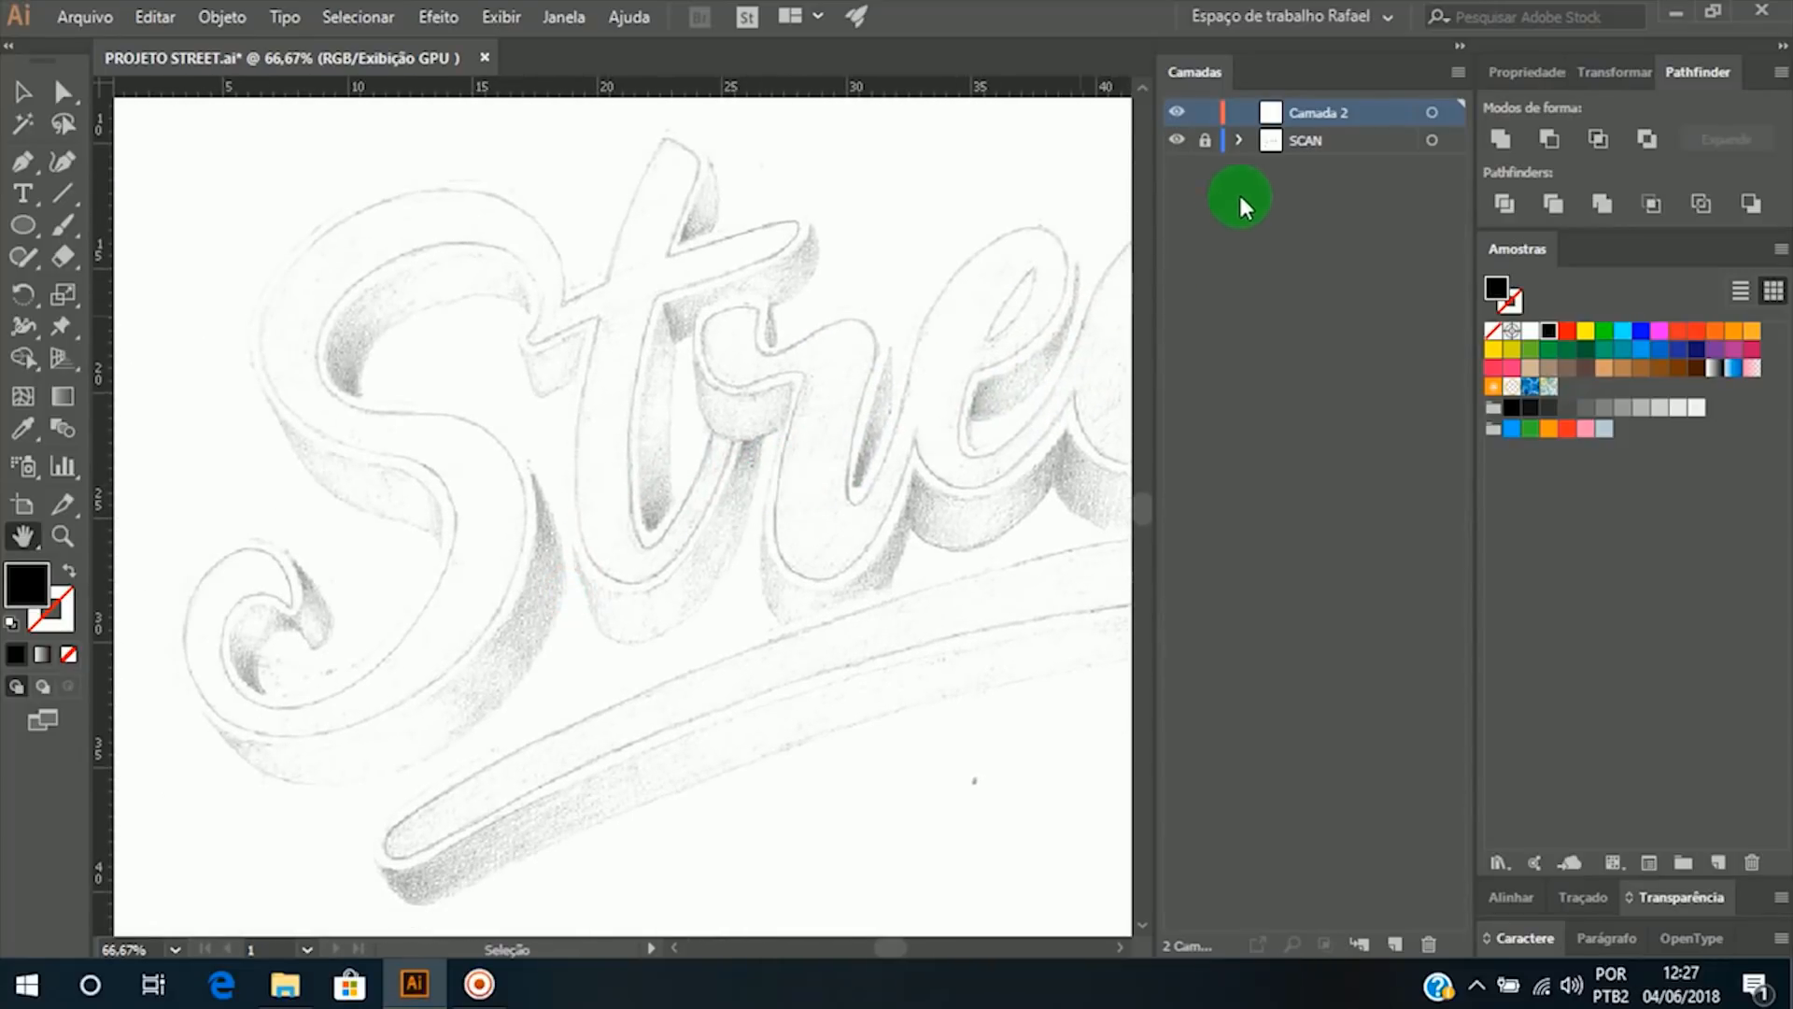
drag(754, 358, 811, 373)
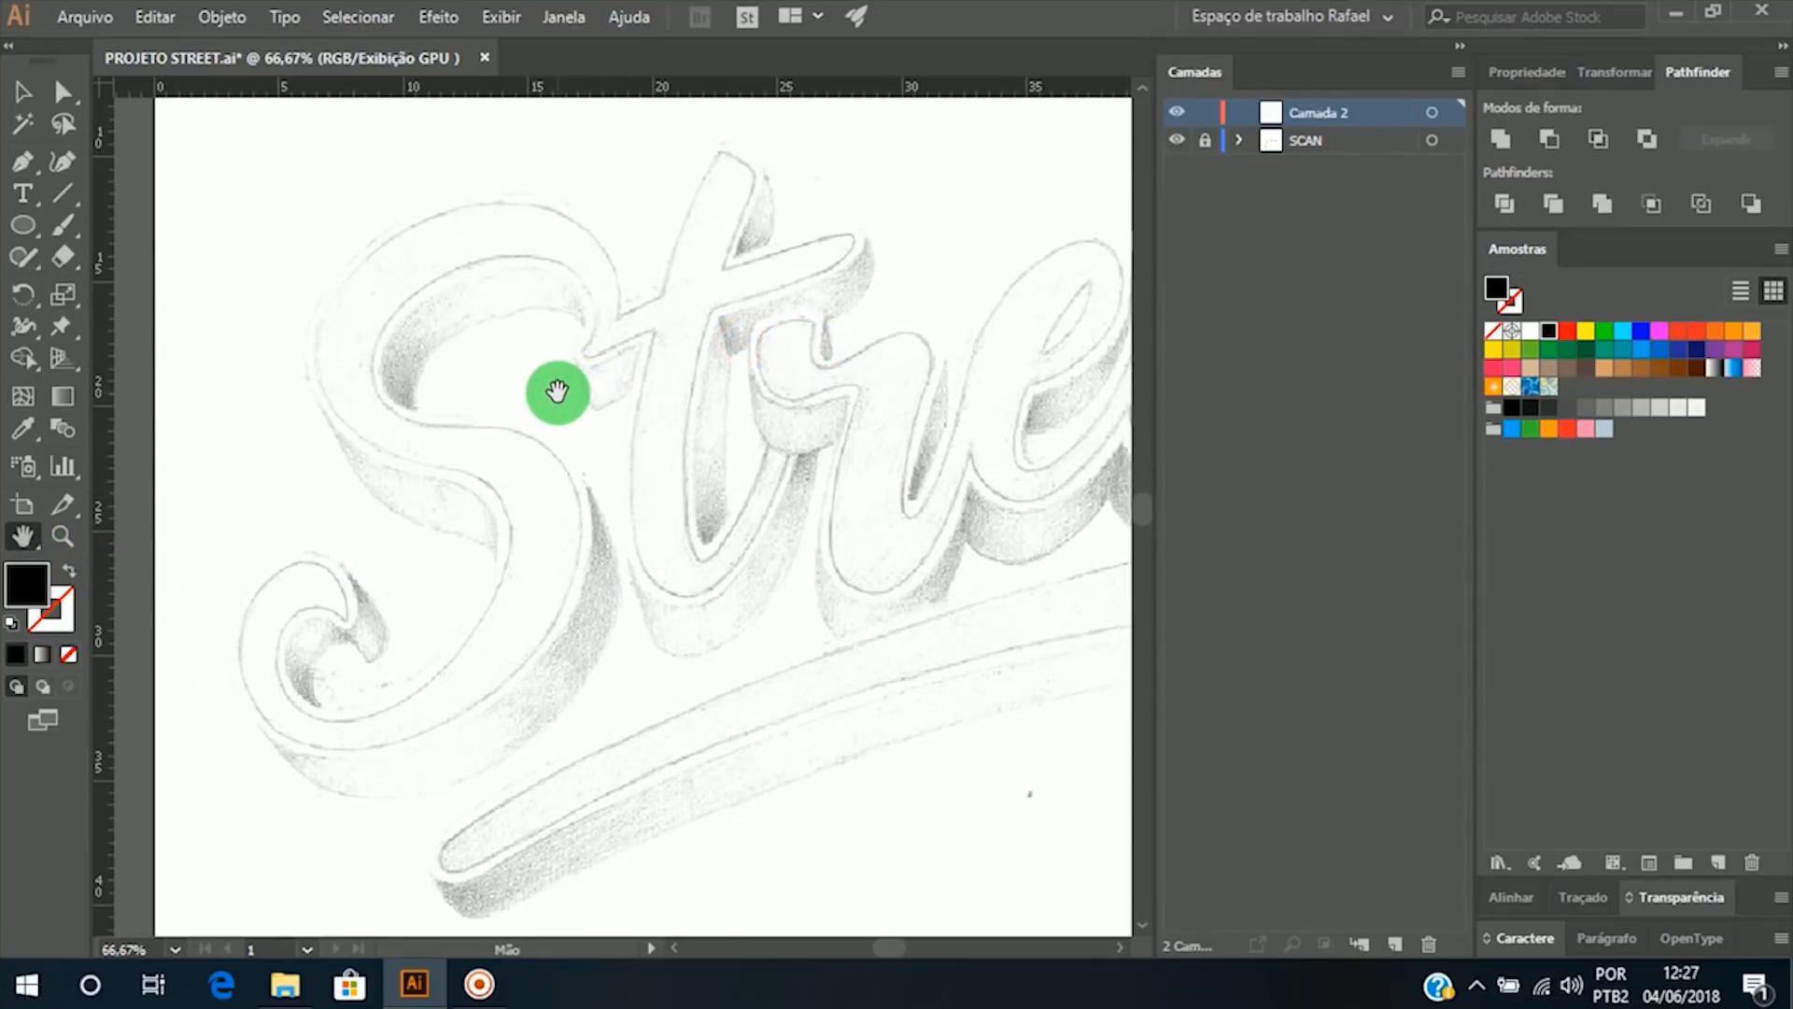
key(p)
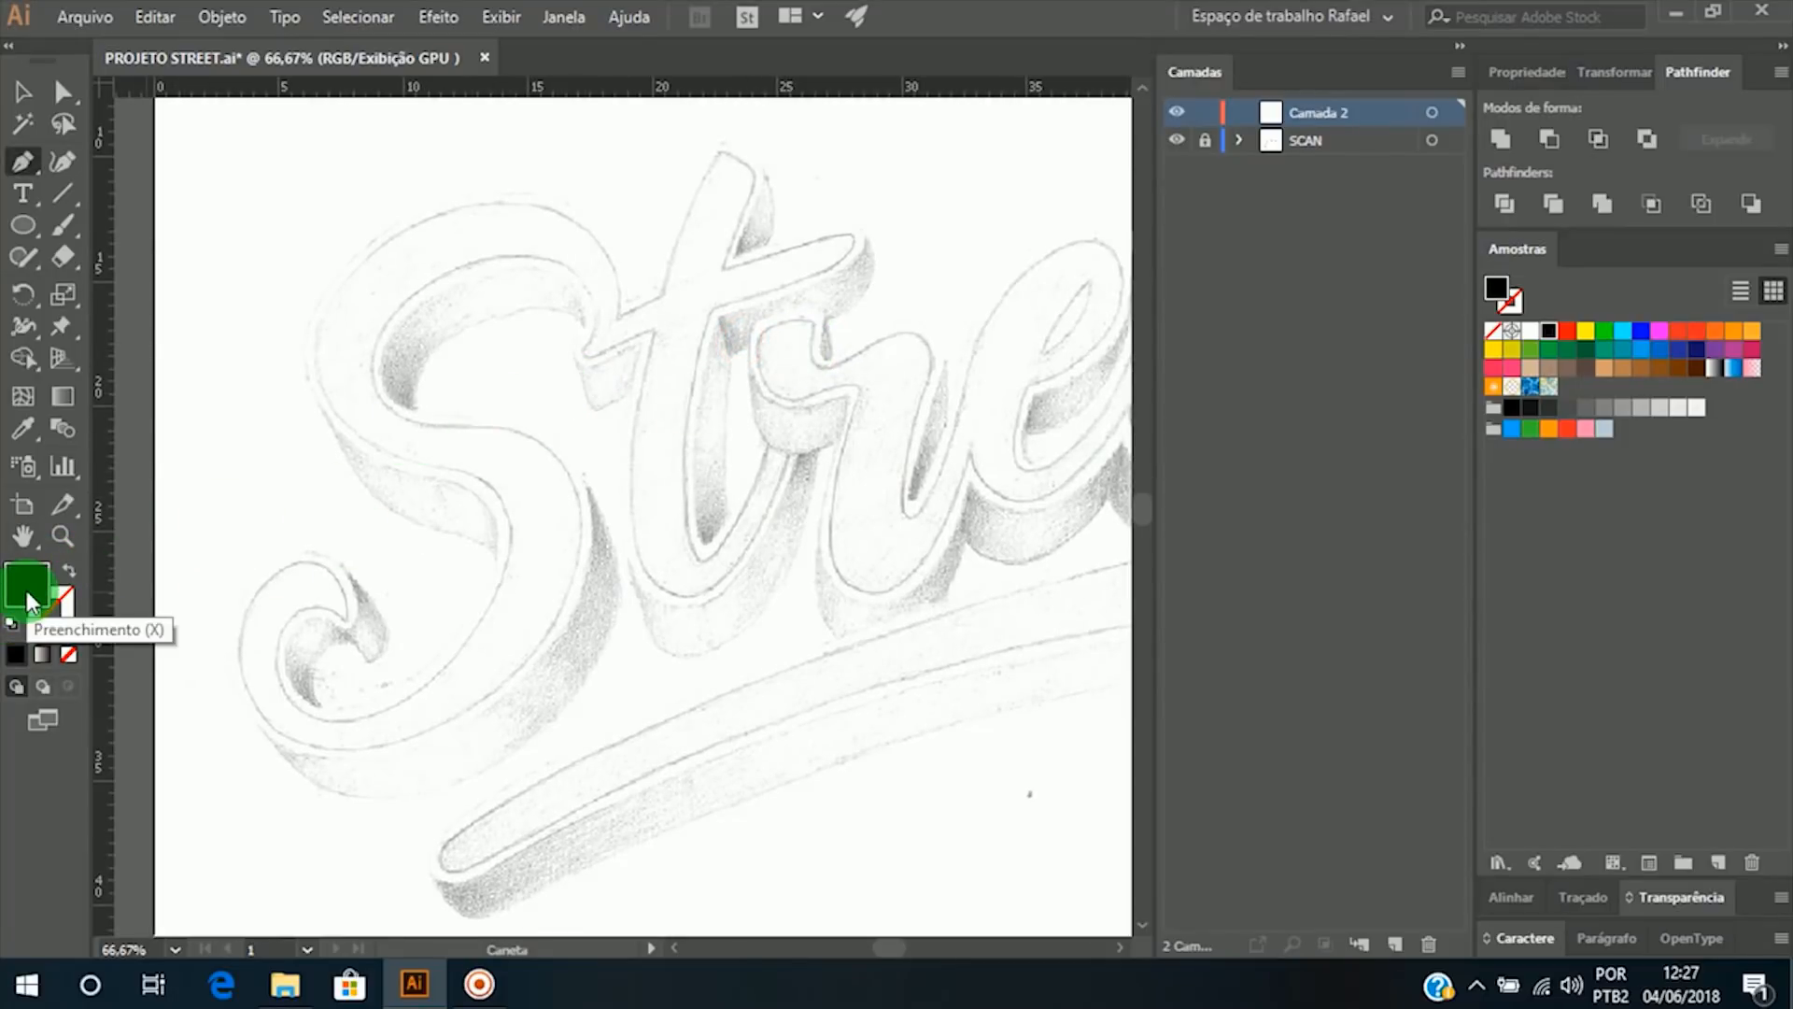
click(48, 657)
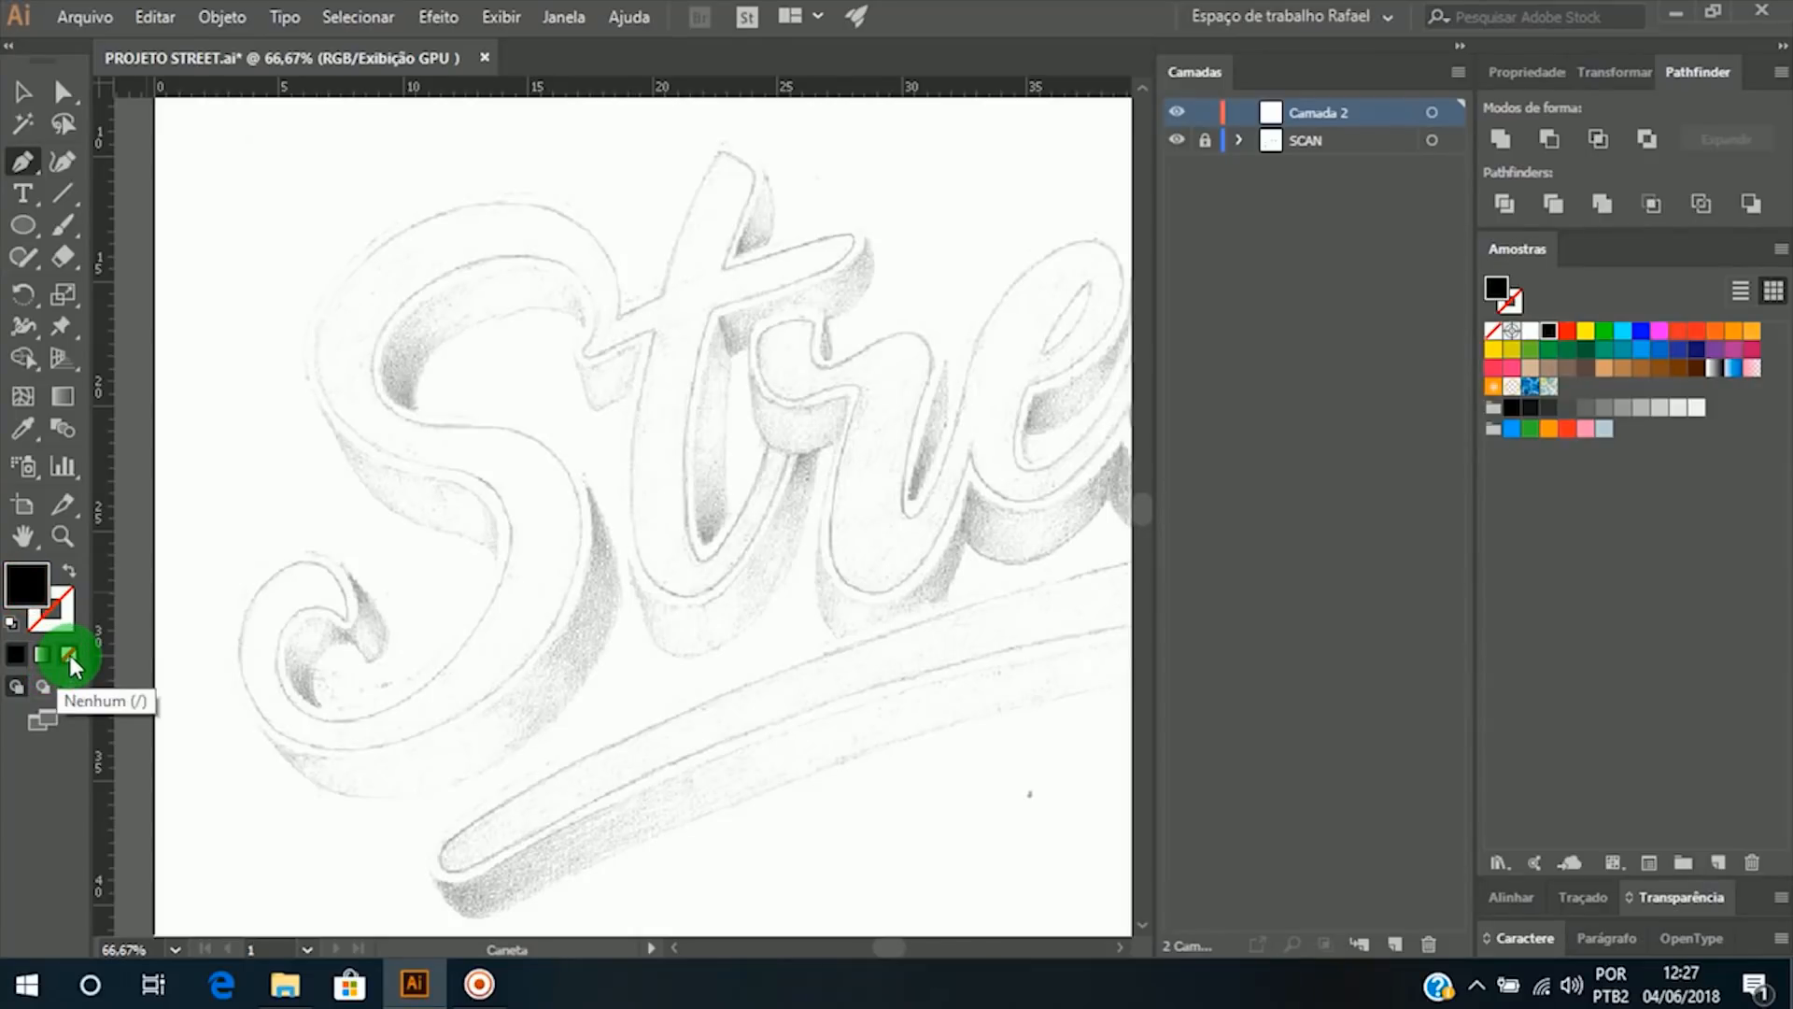
click(69, 652)
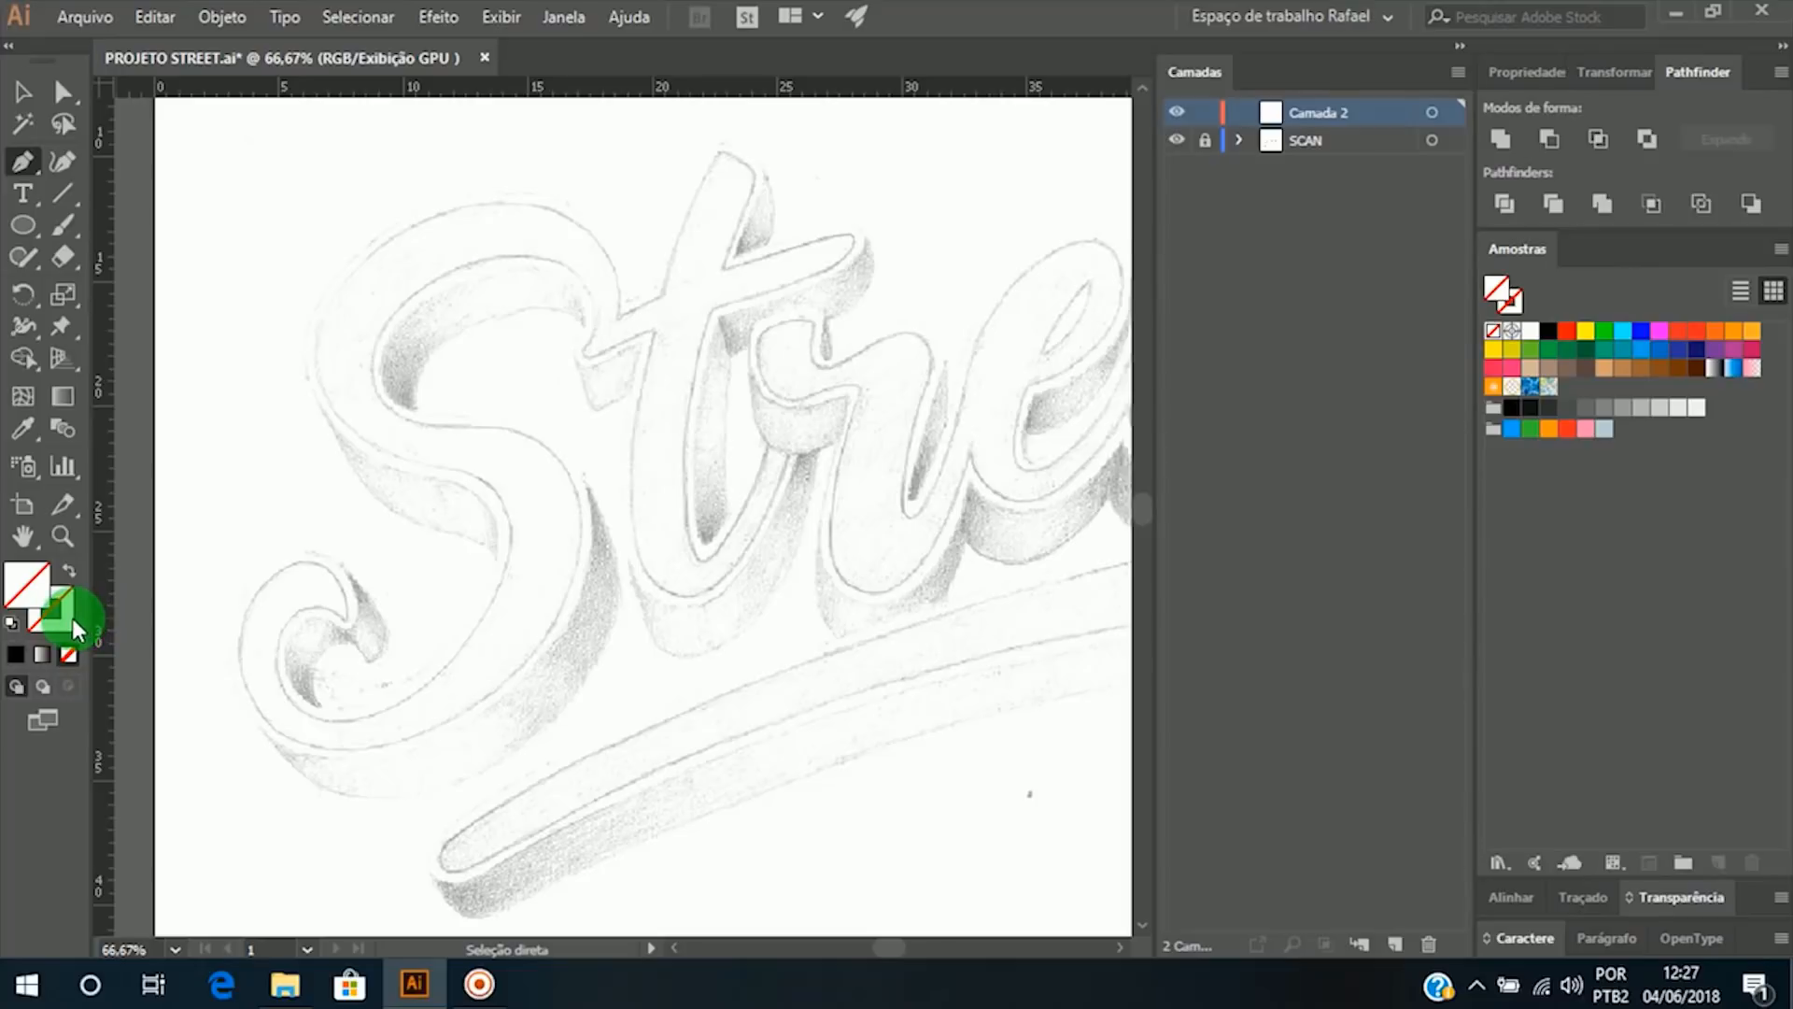
click(71, 618)
click(1566, 329)
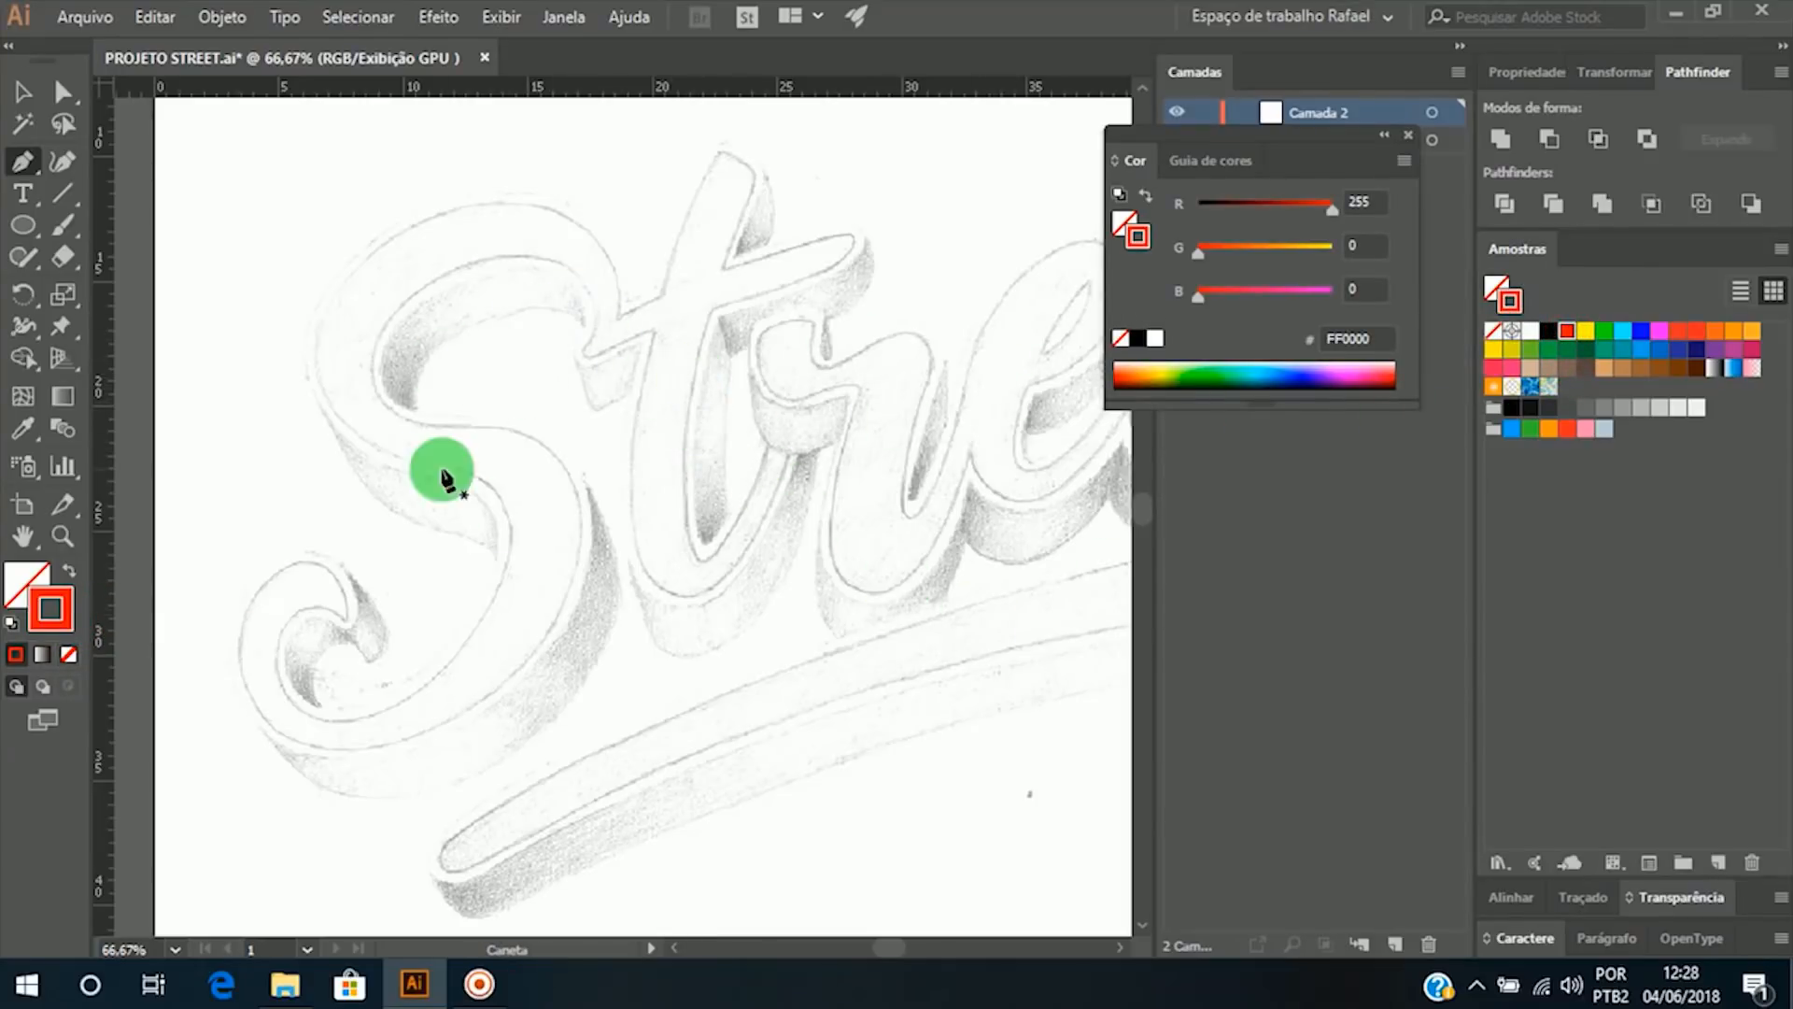
click(1408, 136)
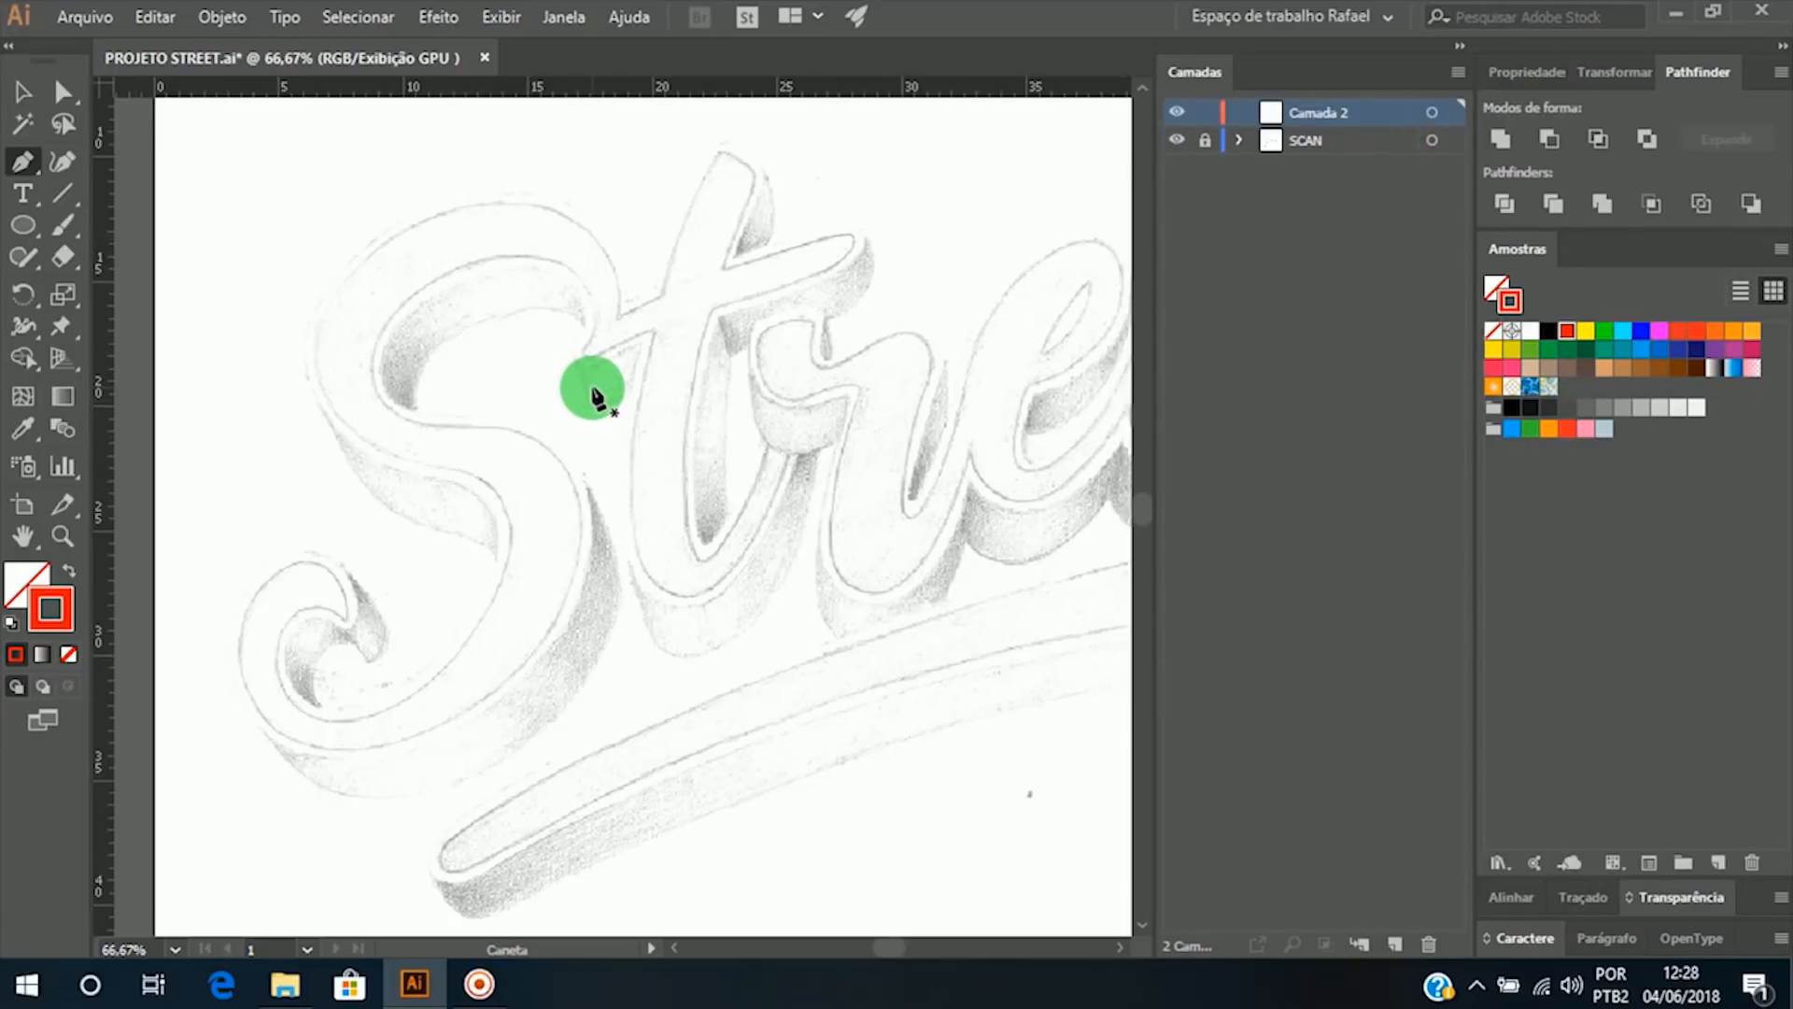
Step: Rename the layer Camada 2 to ST and make it the active layer
double_click(1315, 111)
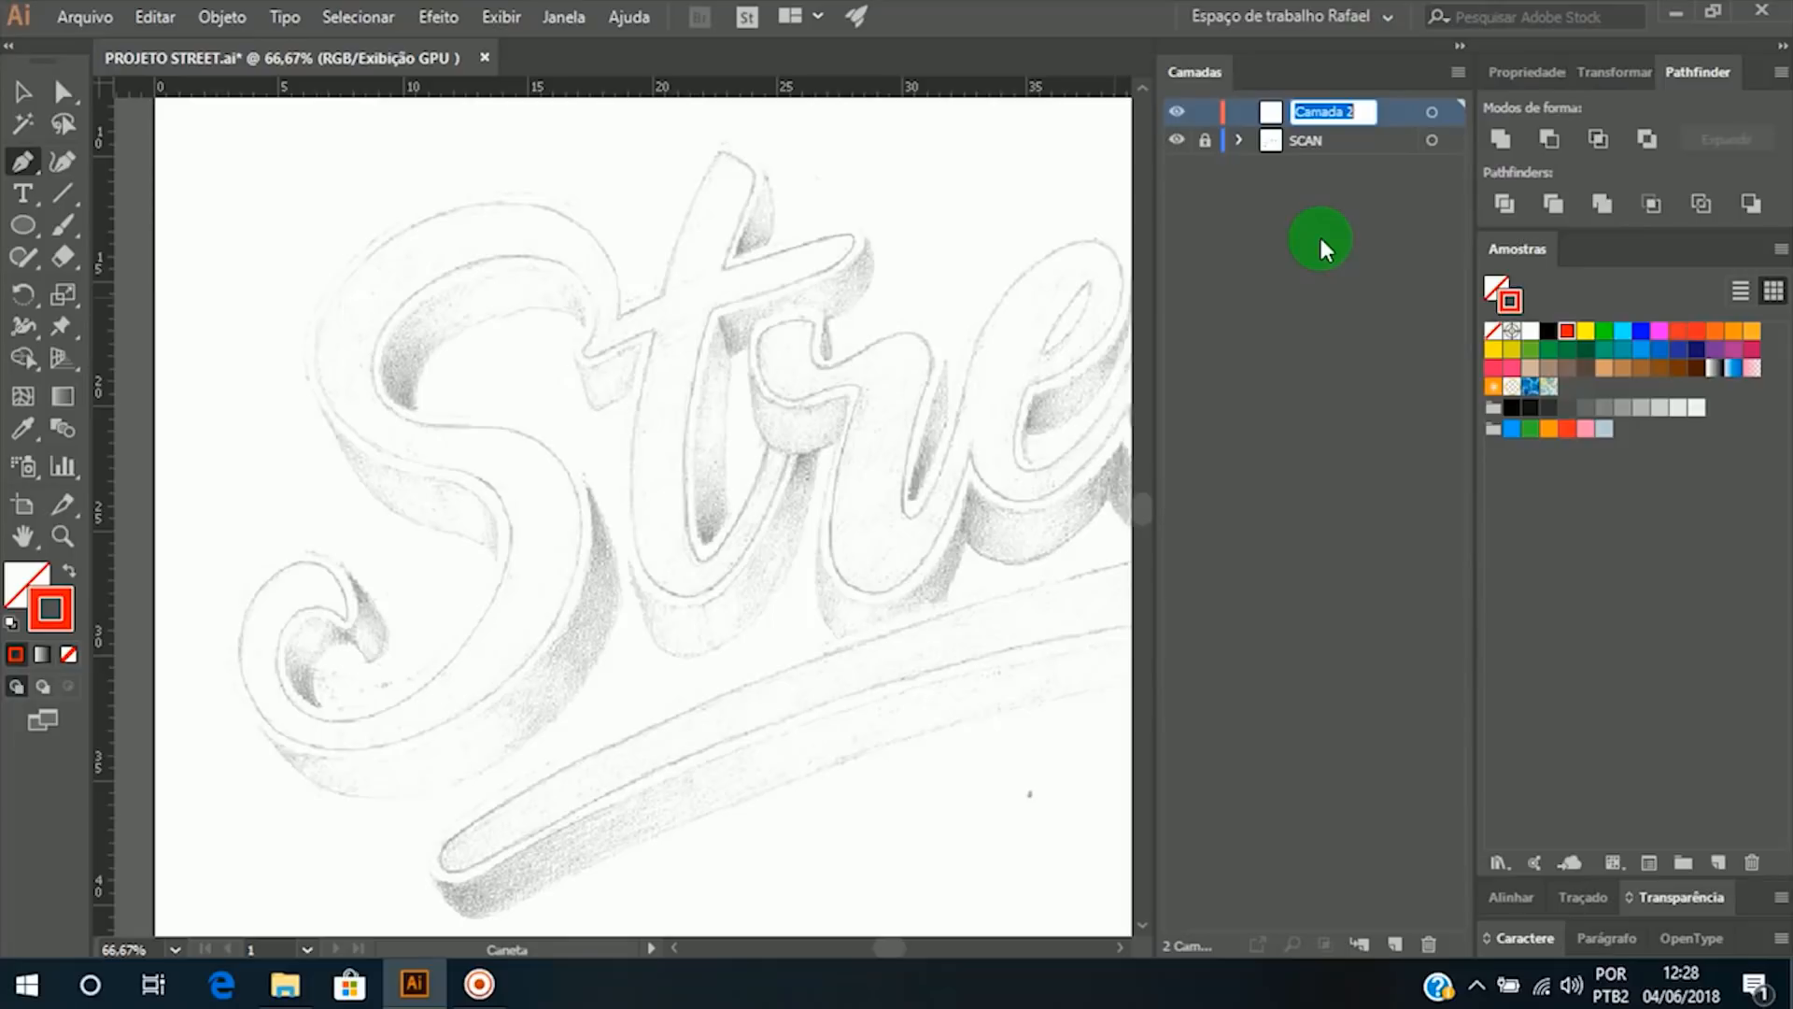
text(ST)
click(1294, 295)
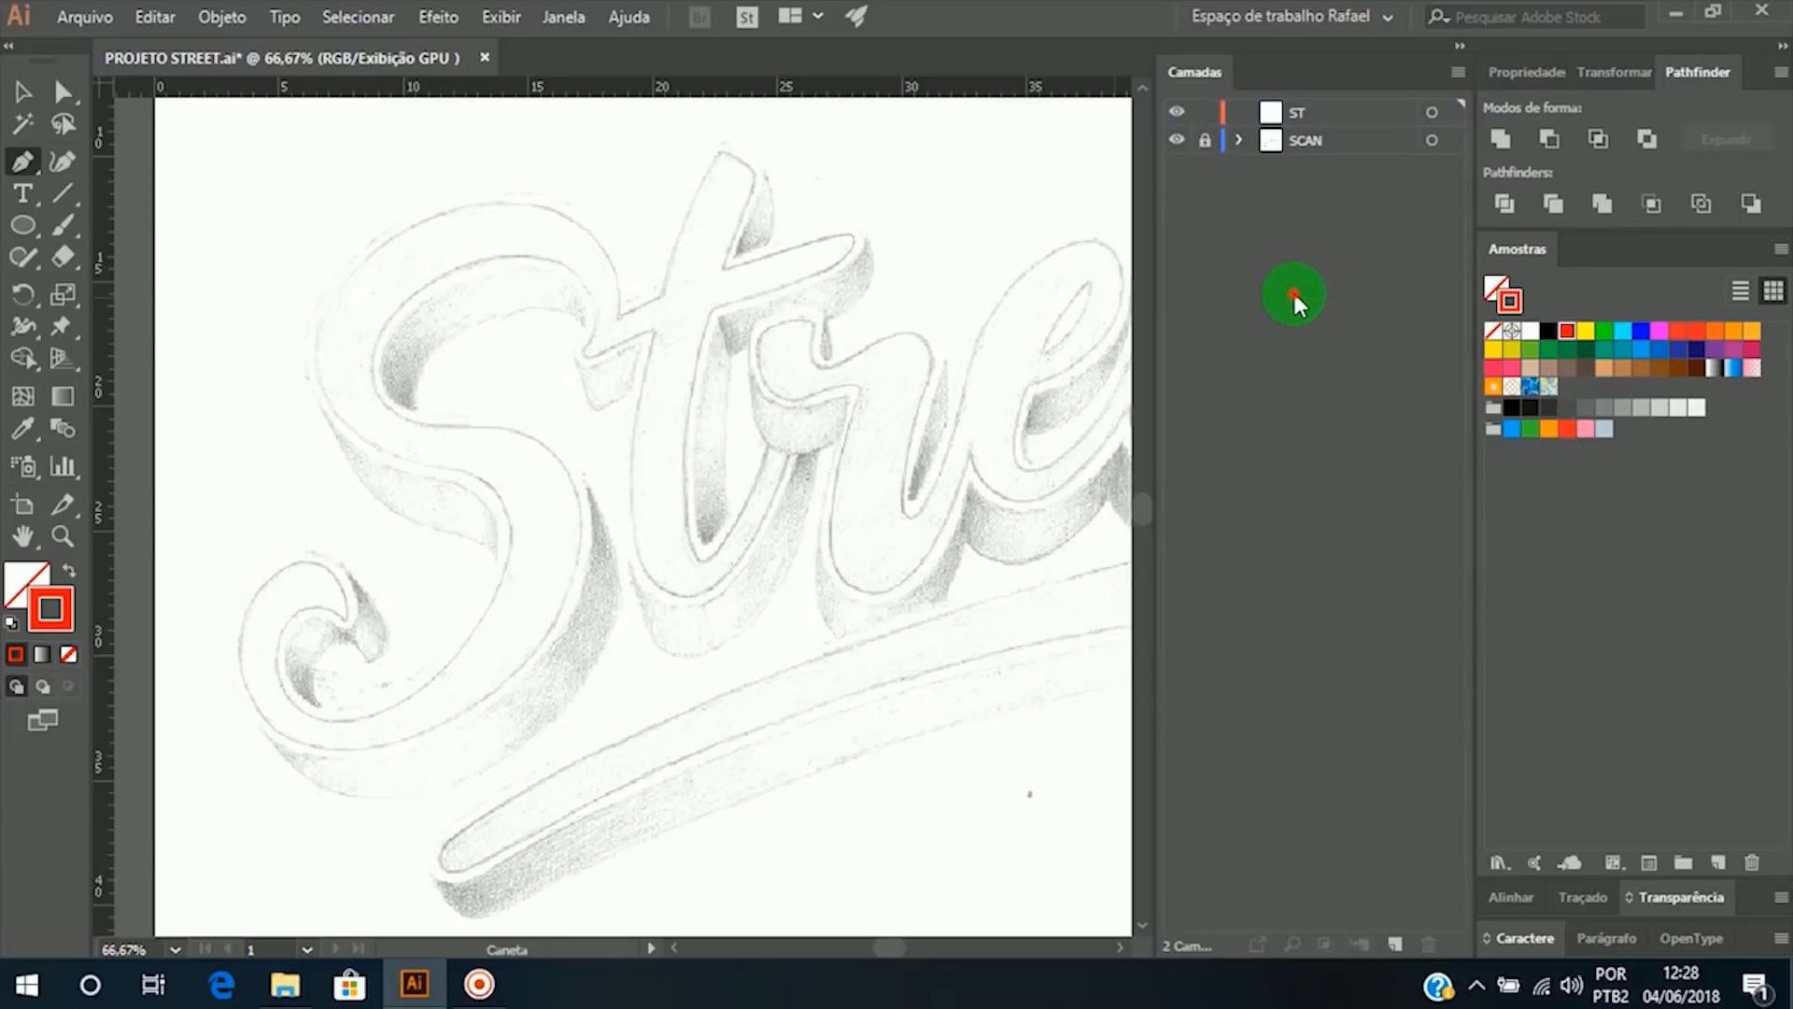
click(1322, 116)
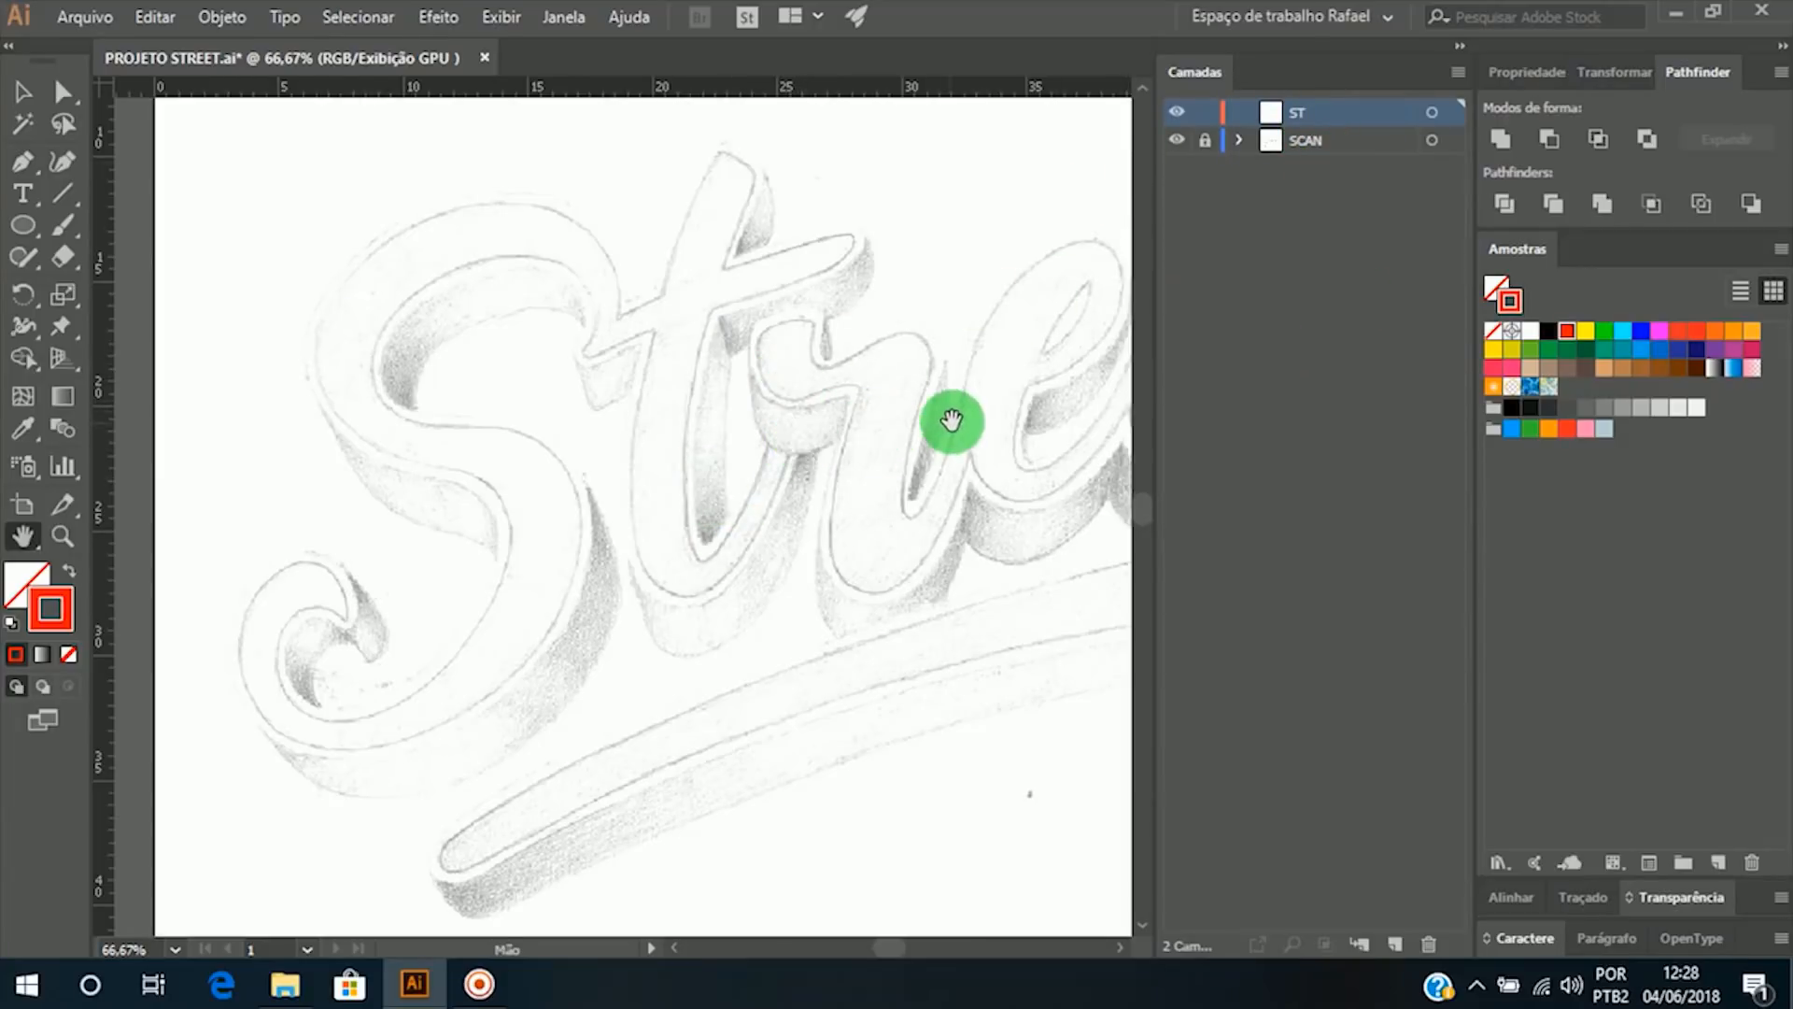
Step: Set the ST layer's highlight colour to black in its layer options
drag(949, 421, 571, 453)
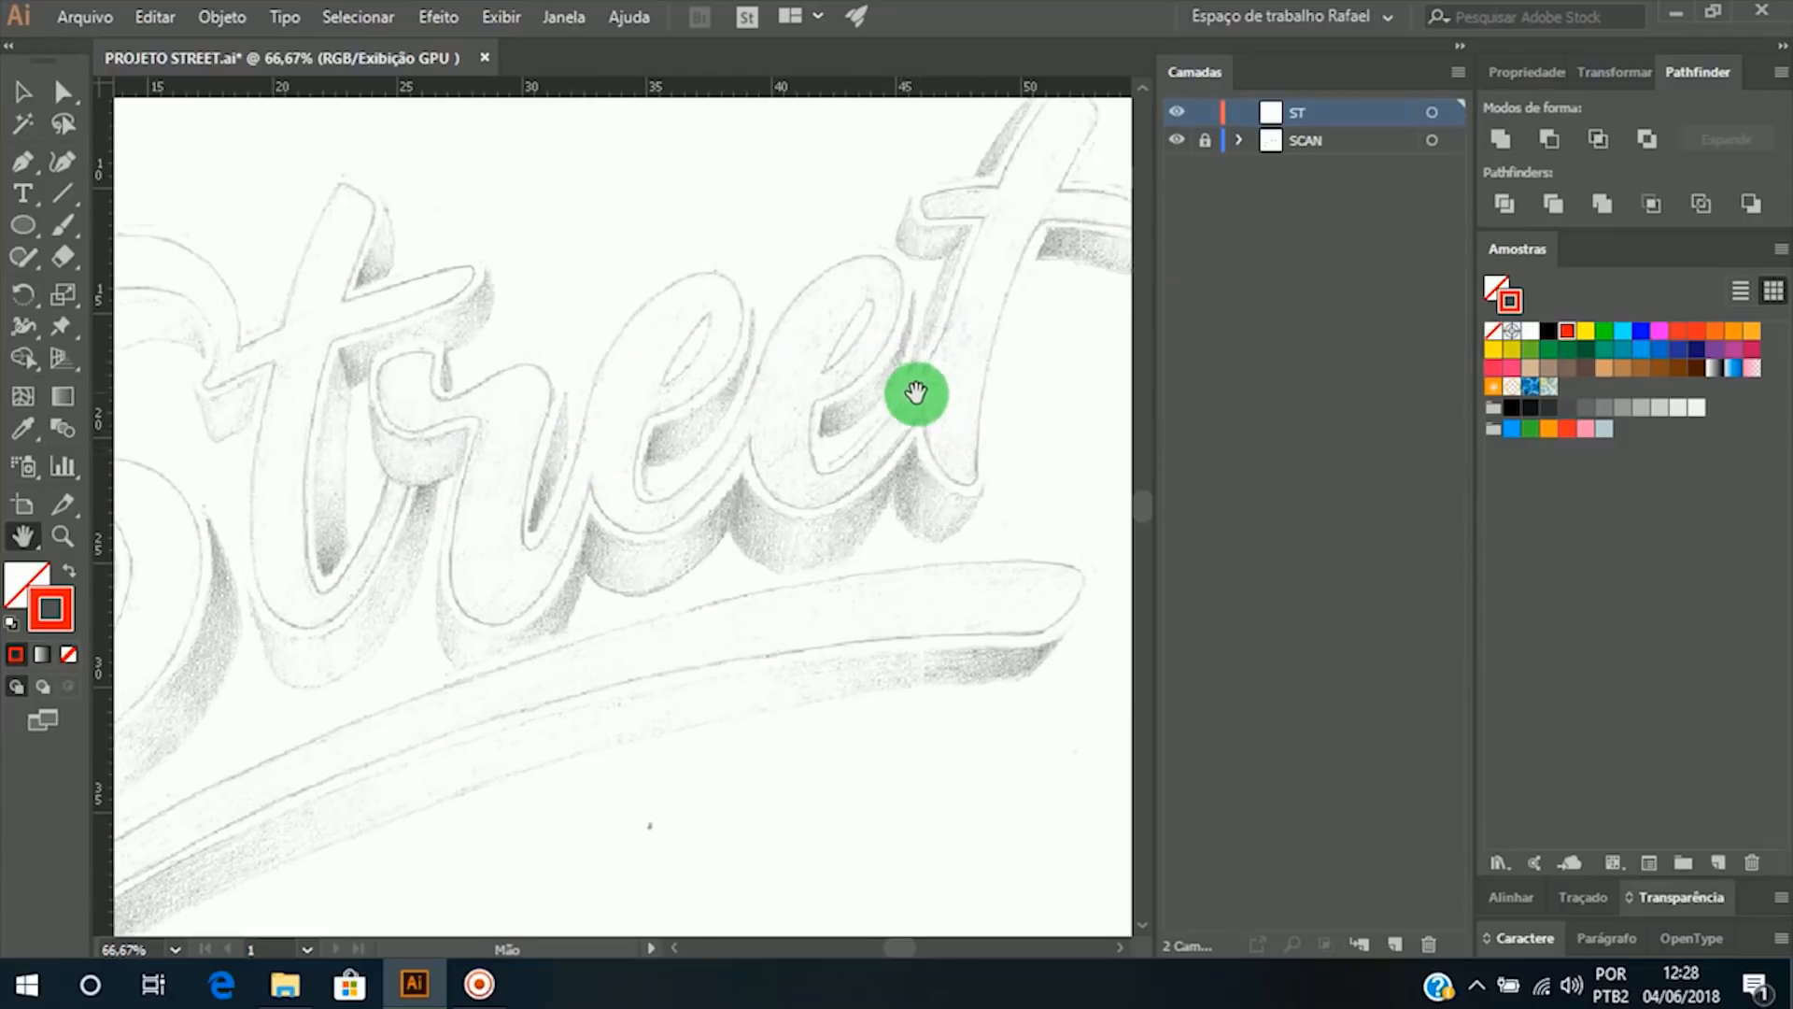
drag(609, 580, 857, 560)
drag(475, 516, 692, 524)
mouse_move(602, 556)
mouse_down()
mouse_move(648, 542)
mouse_move(586, 552)
mouse_up()
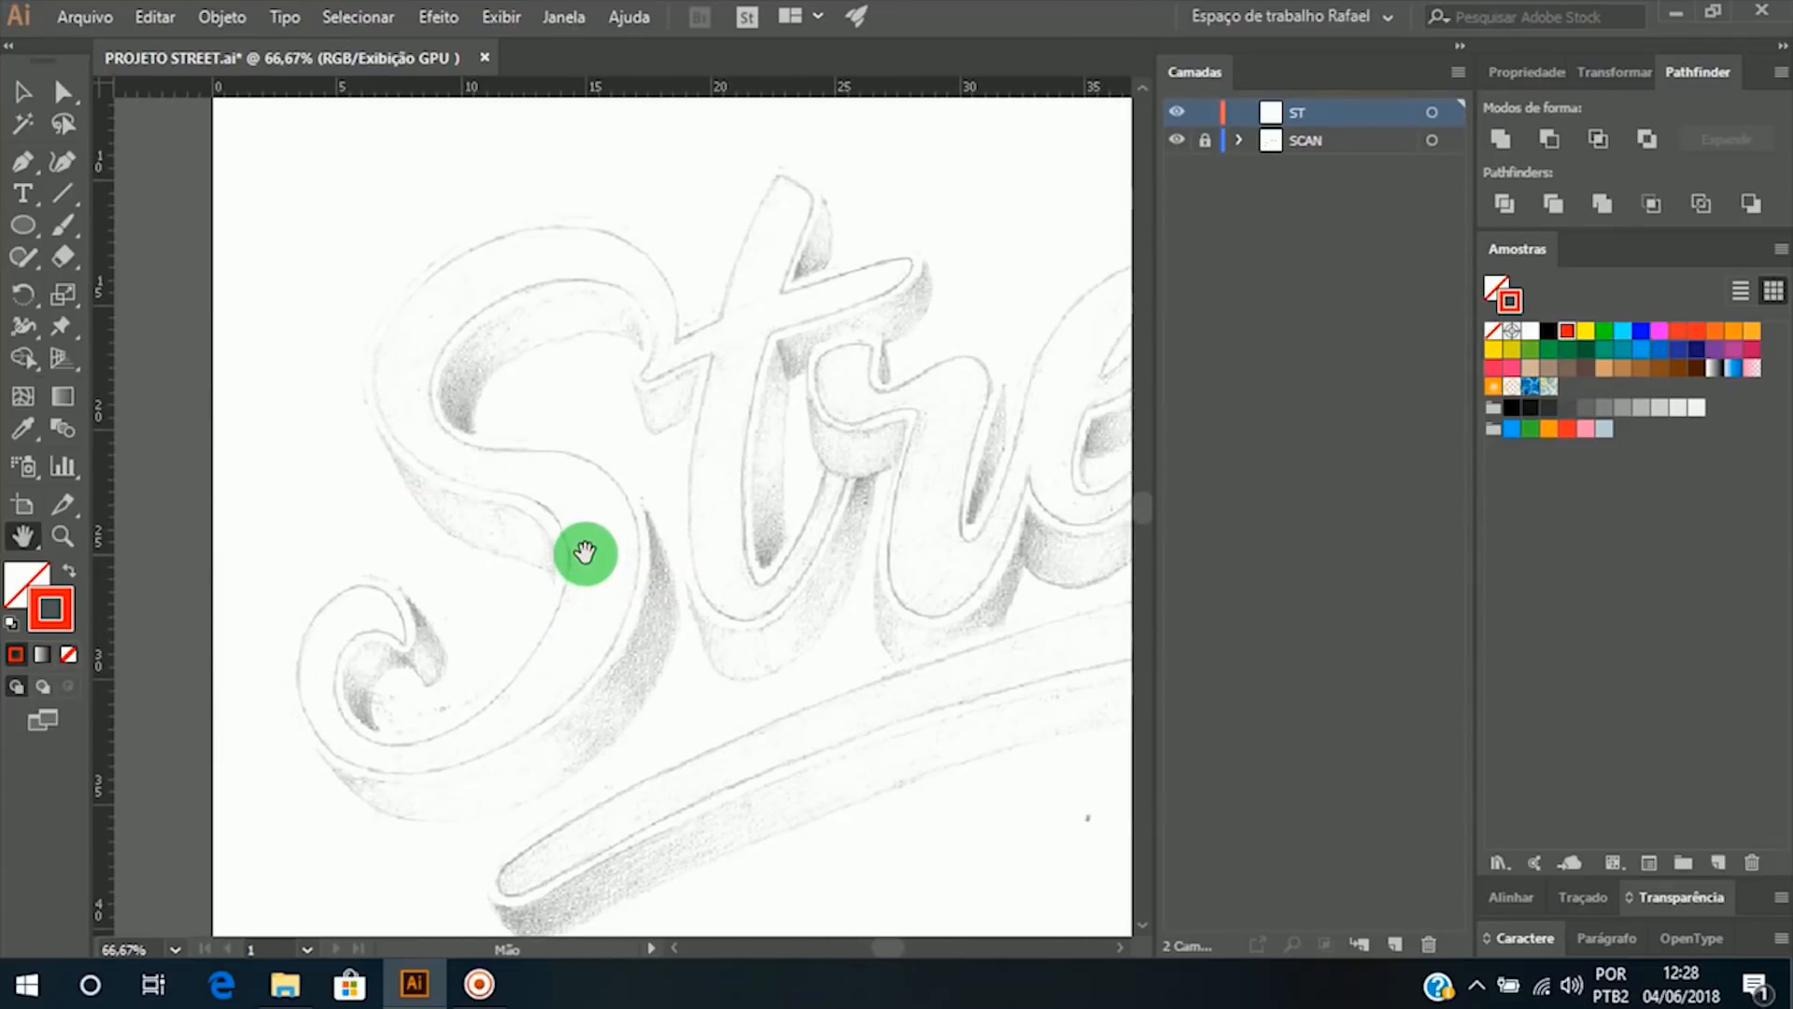
double_click(1255, 115)
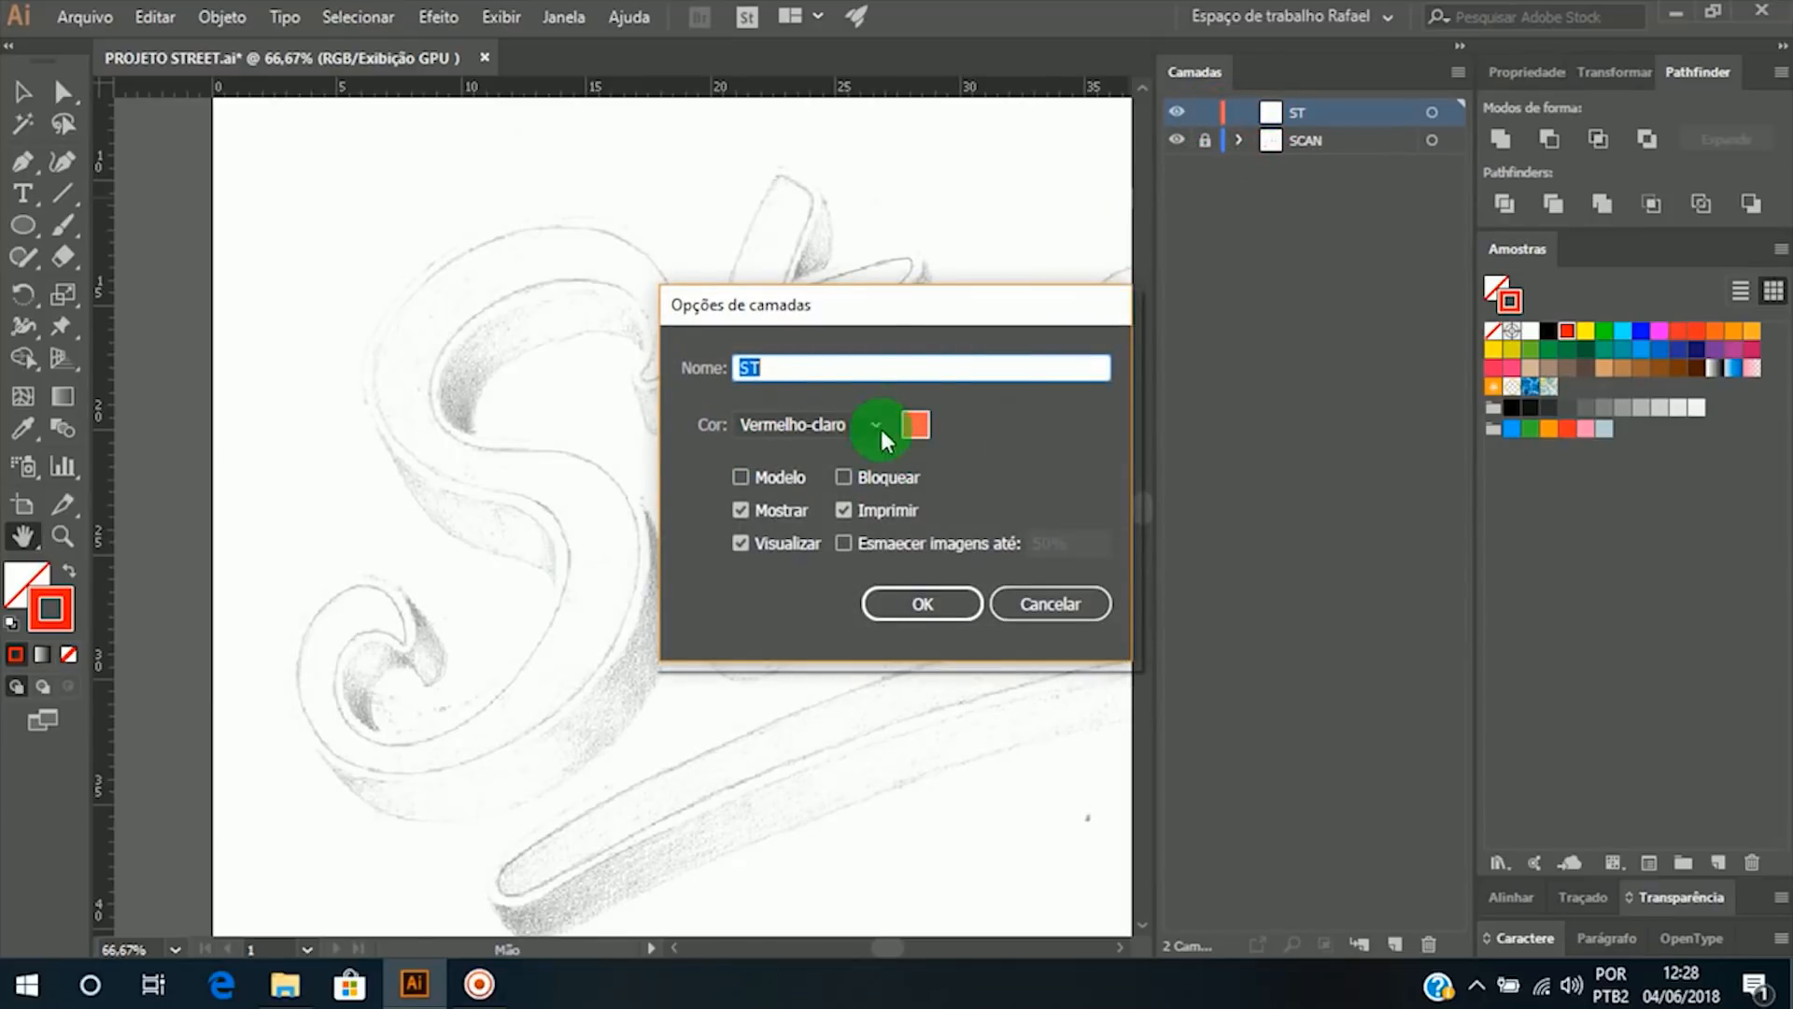
mouse_move(882, 311)
mouse_down()
mouse_move(818, 267)
mouse_move(842, 225)
mouse_up()
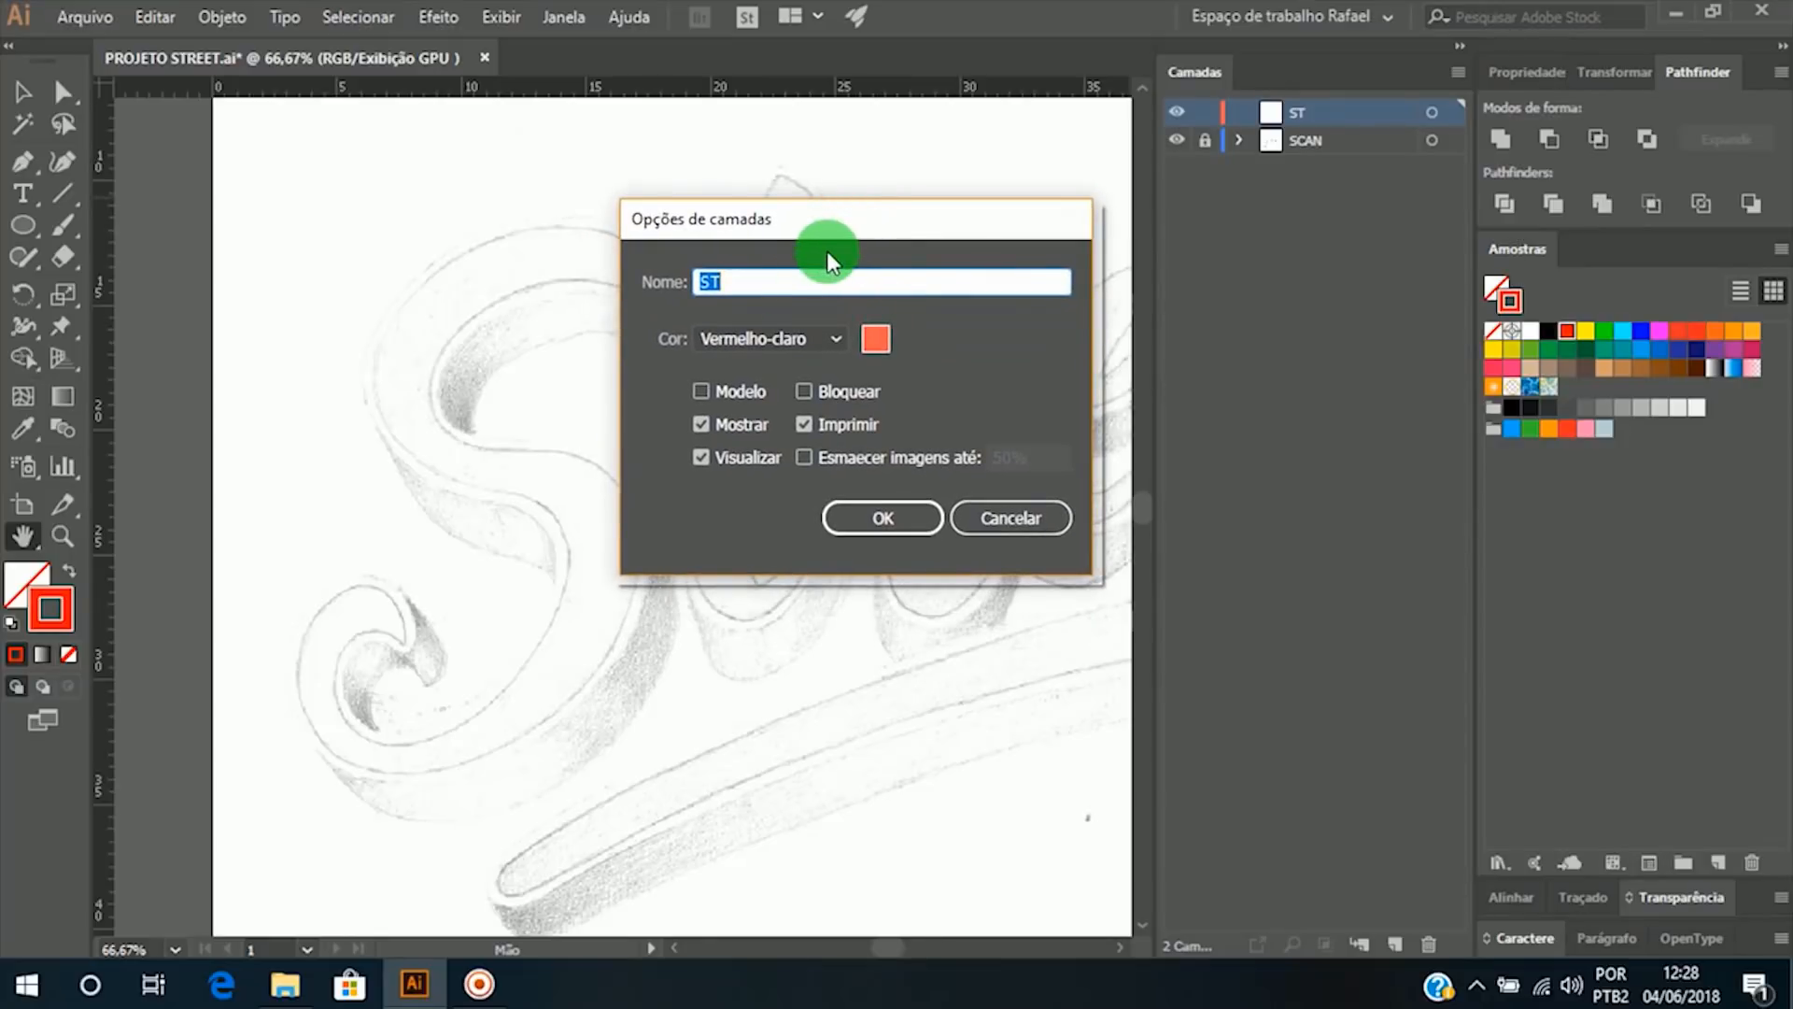
click(876, 340)
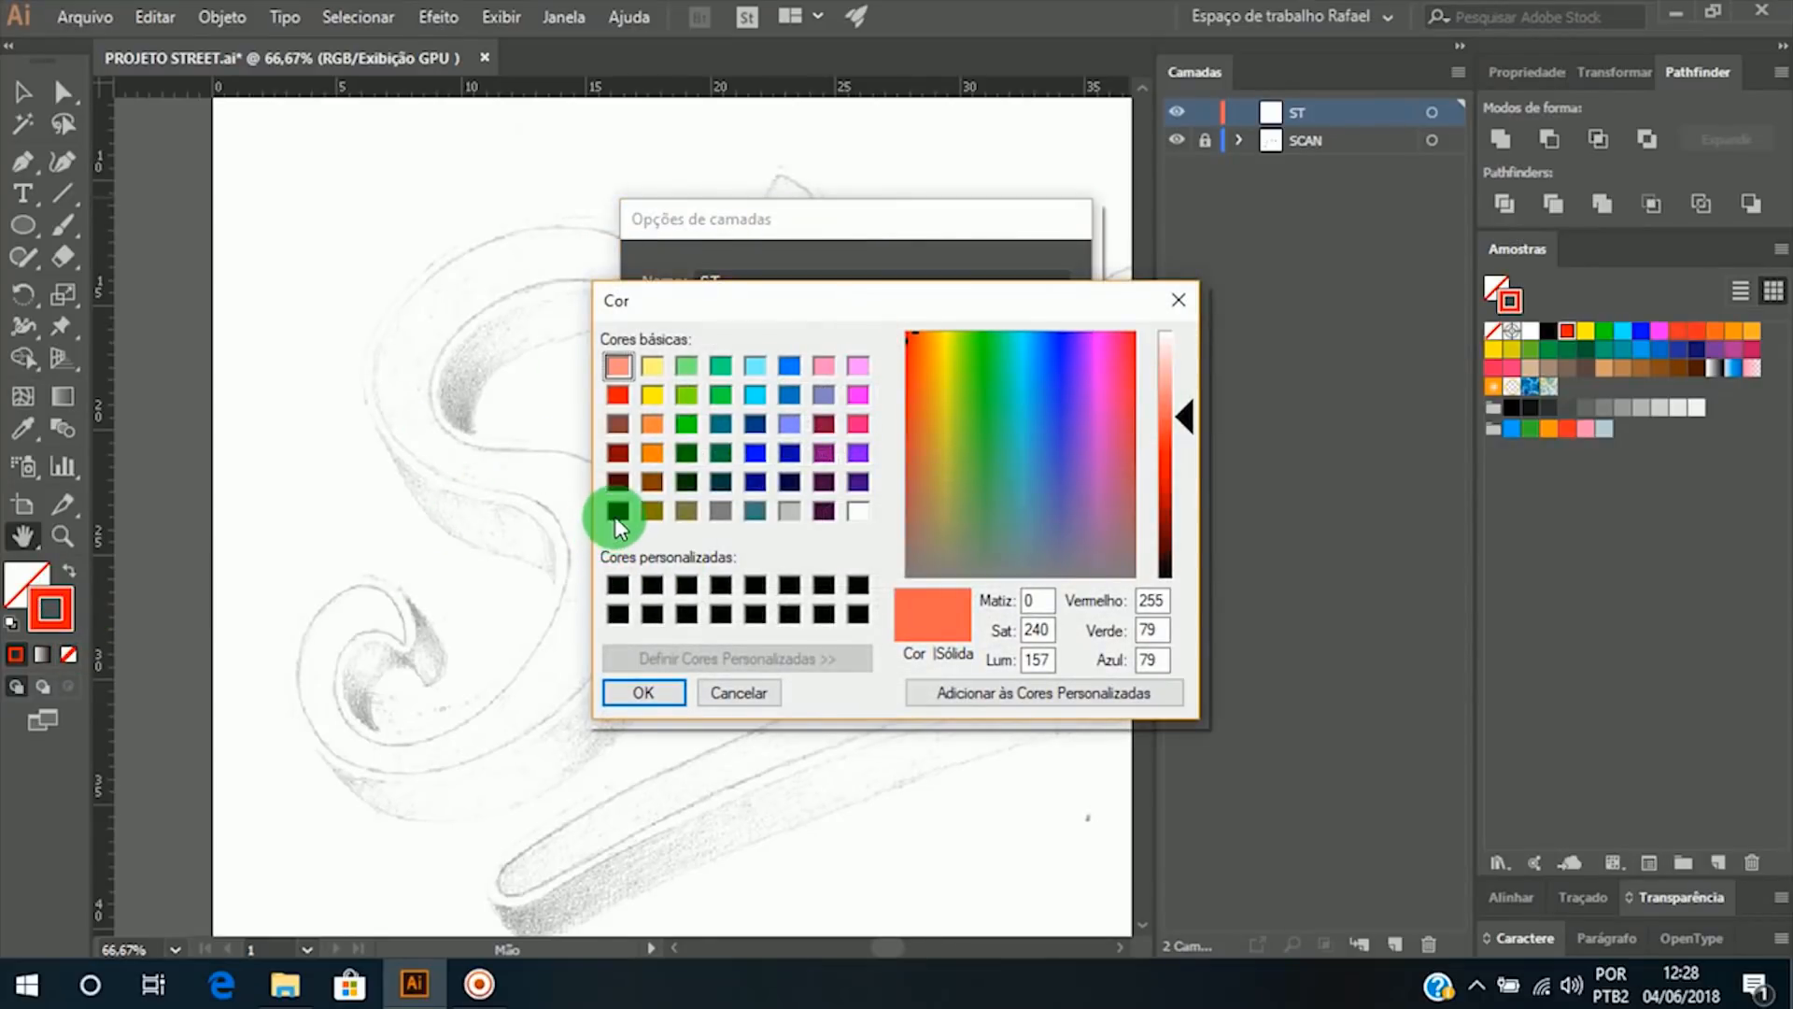
click(618, 584)
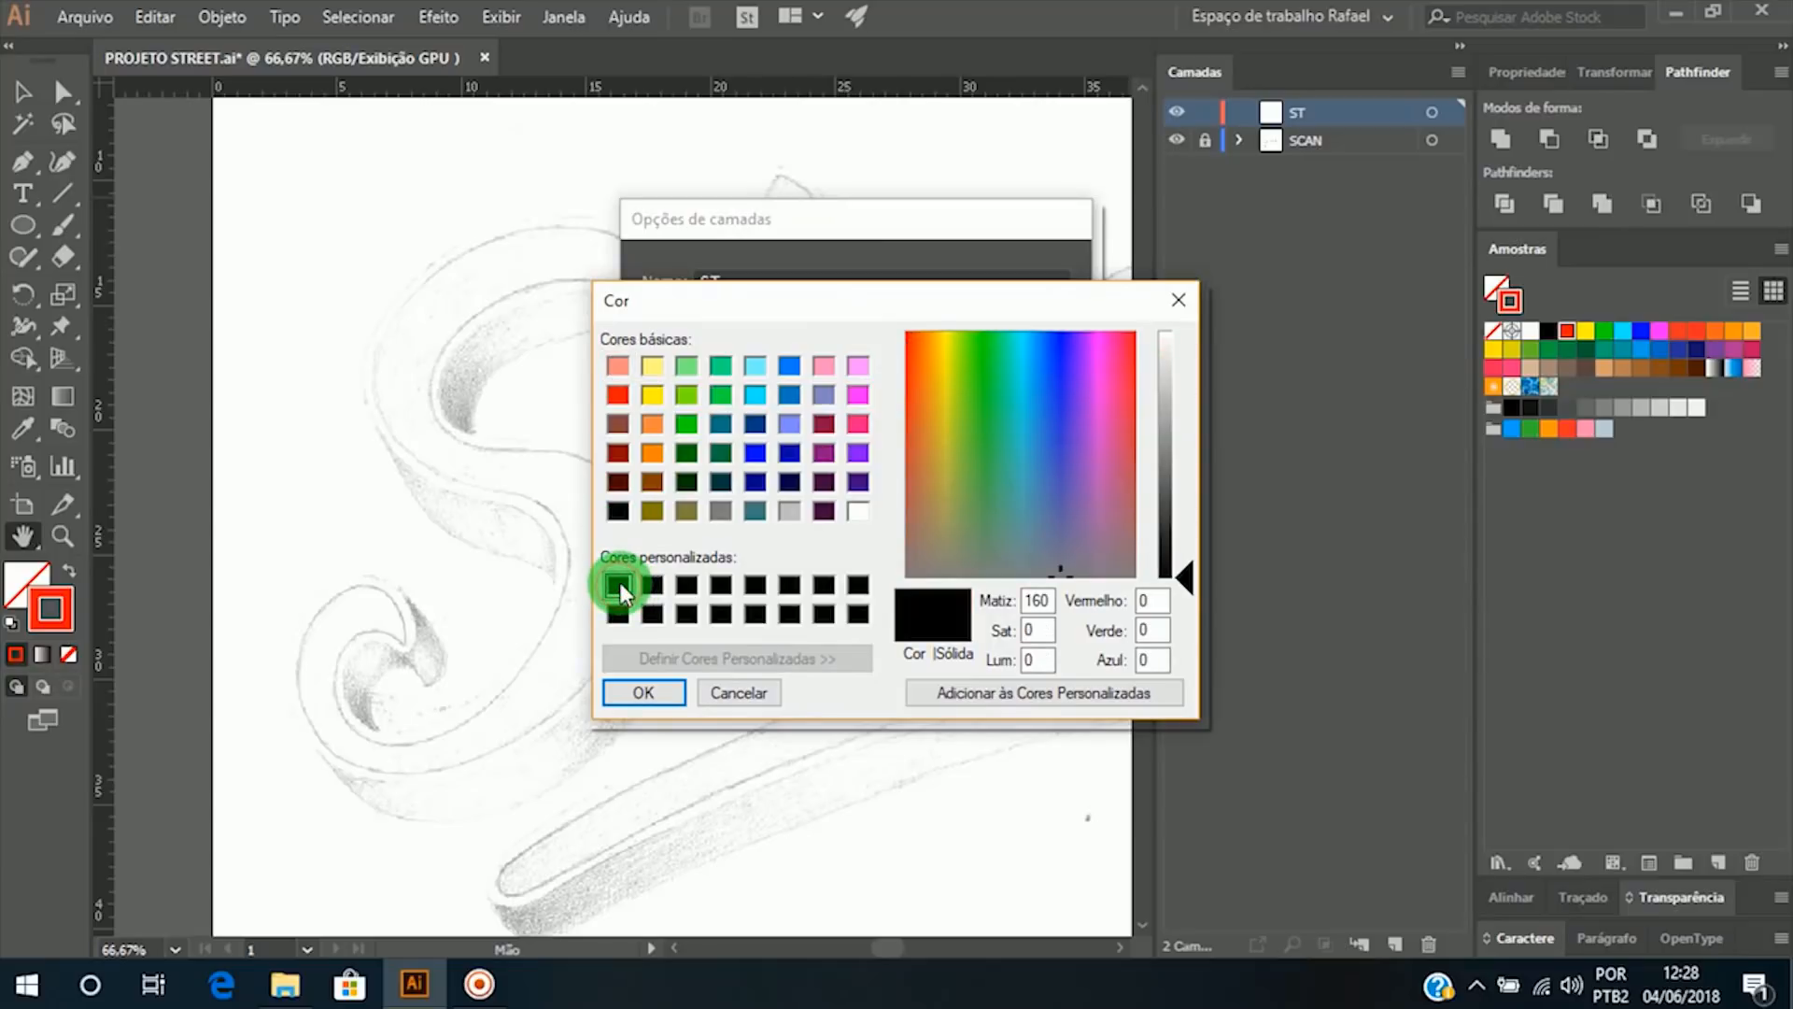
click(642, 694)
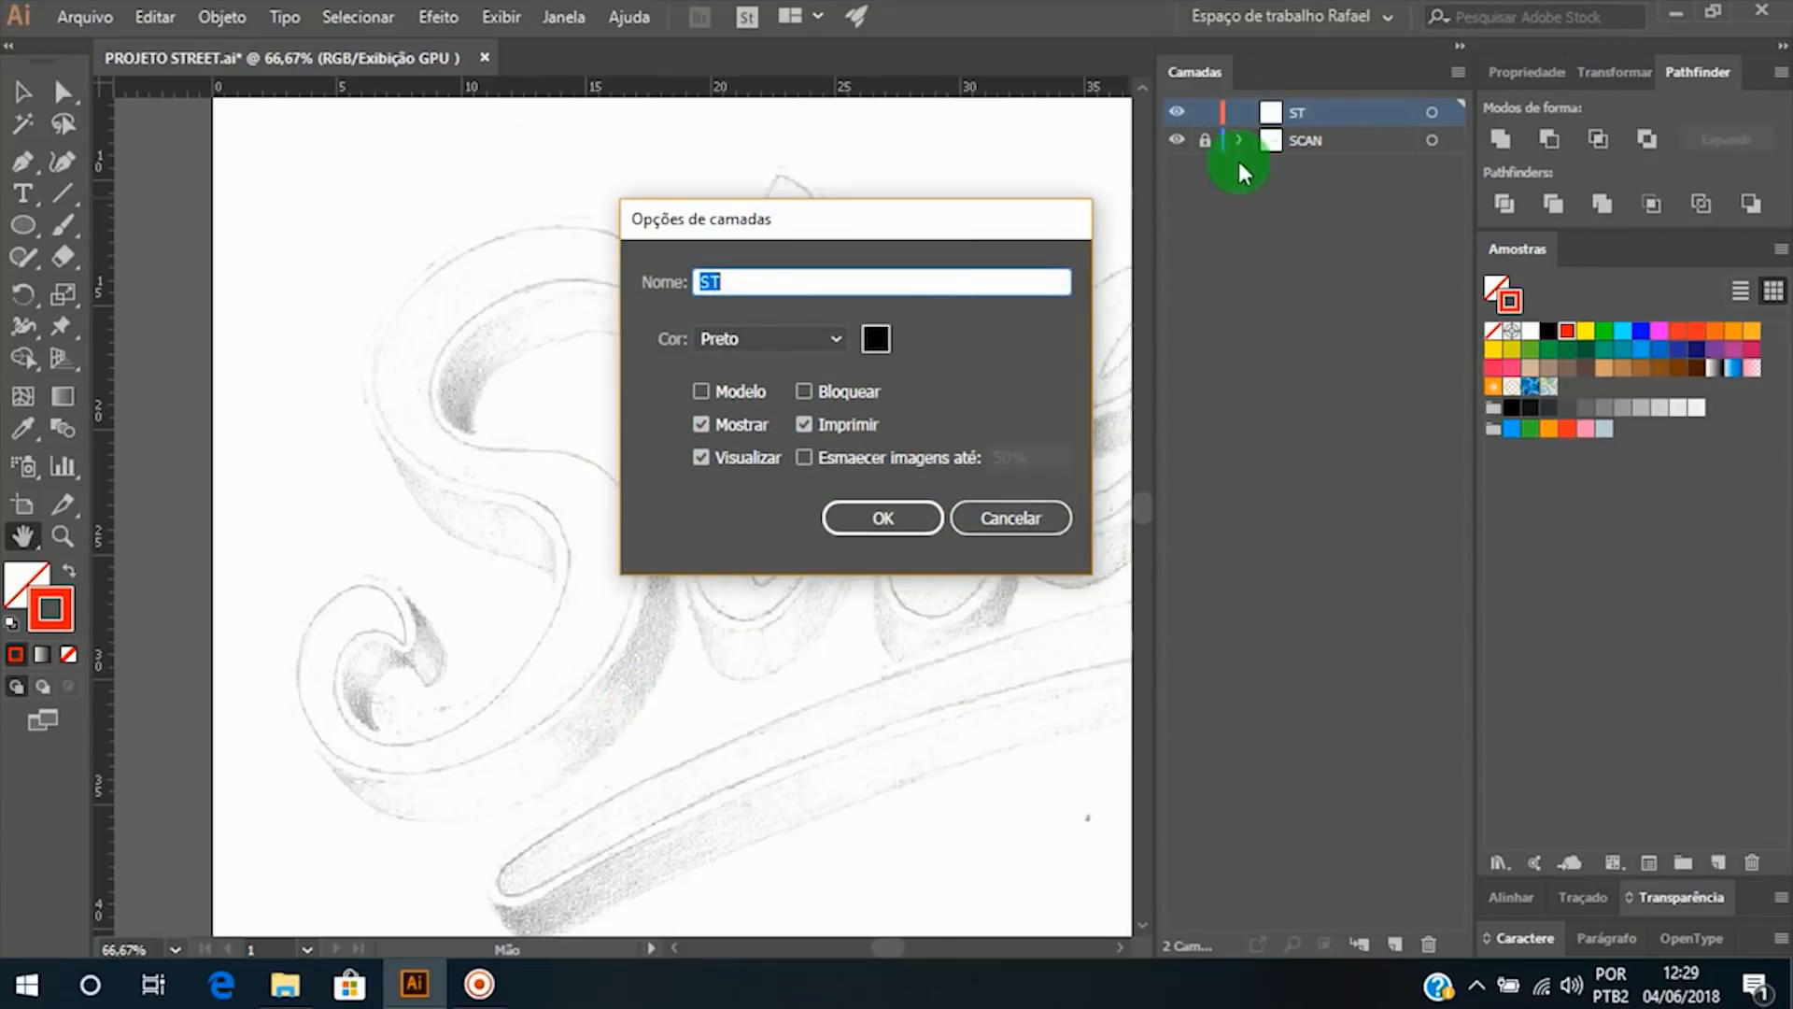
click(910, 524)
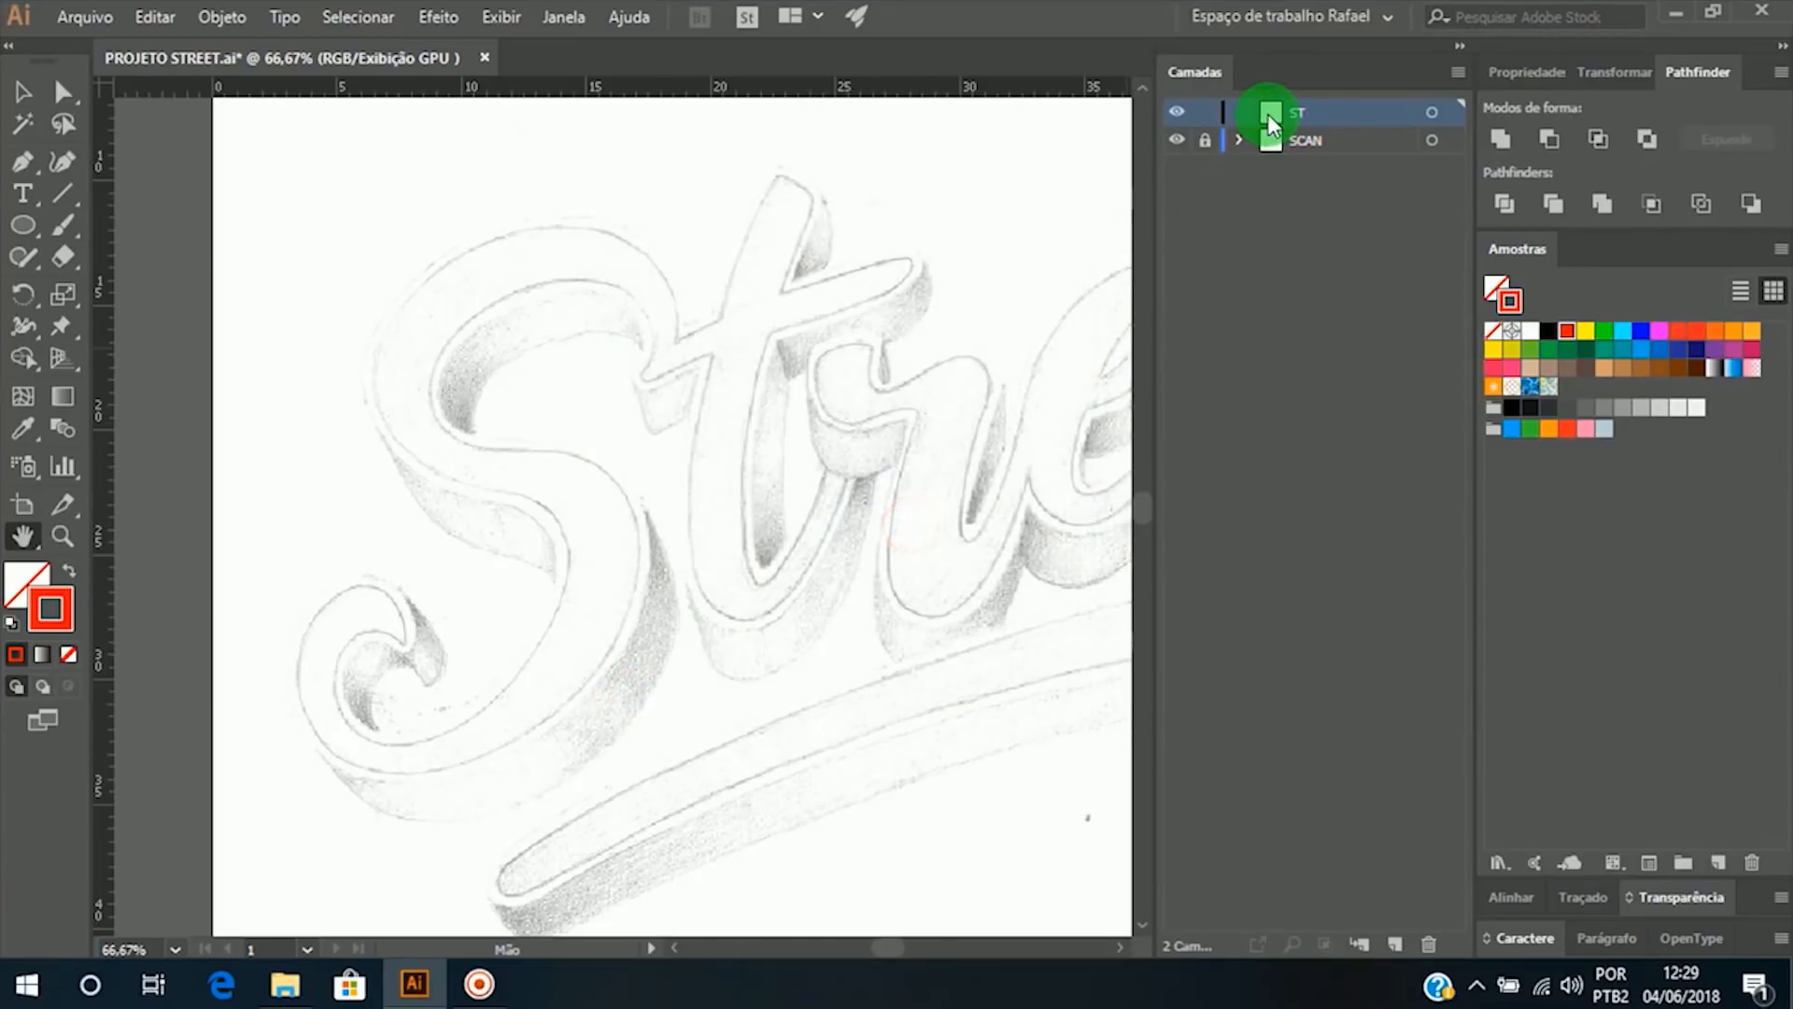
double_click(1270, 122)
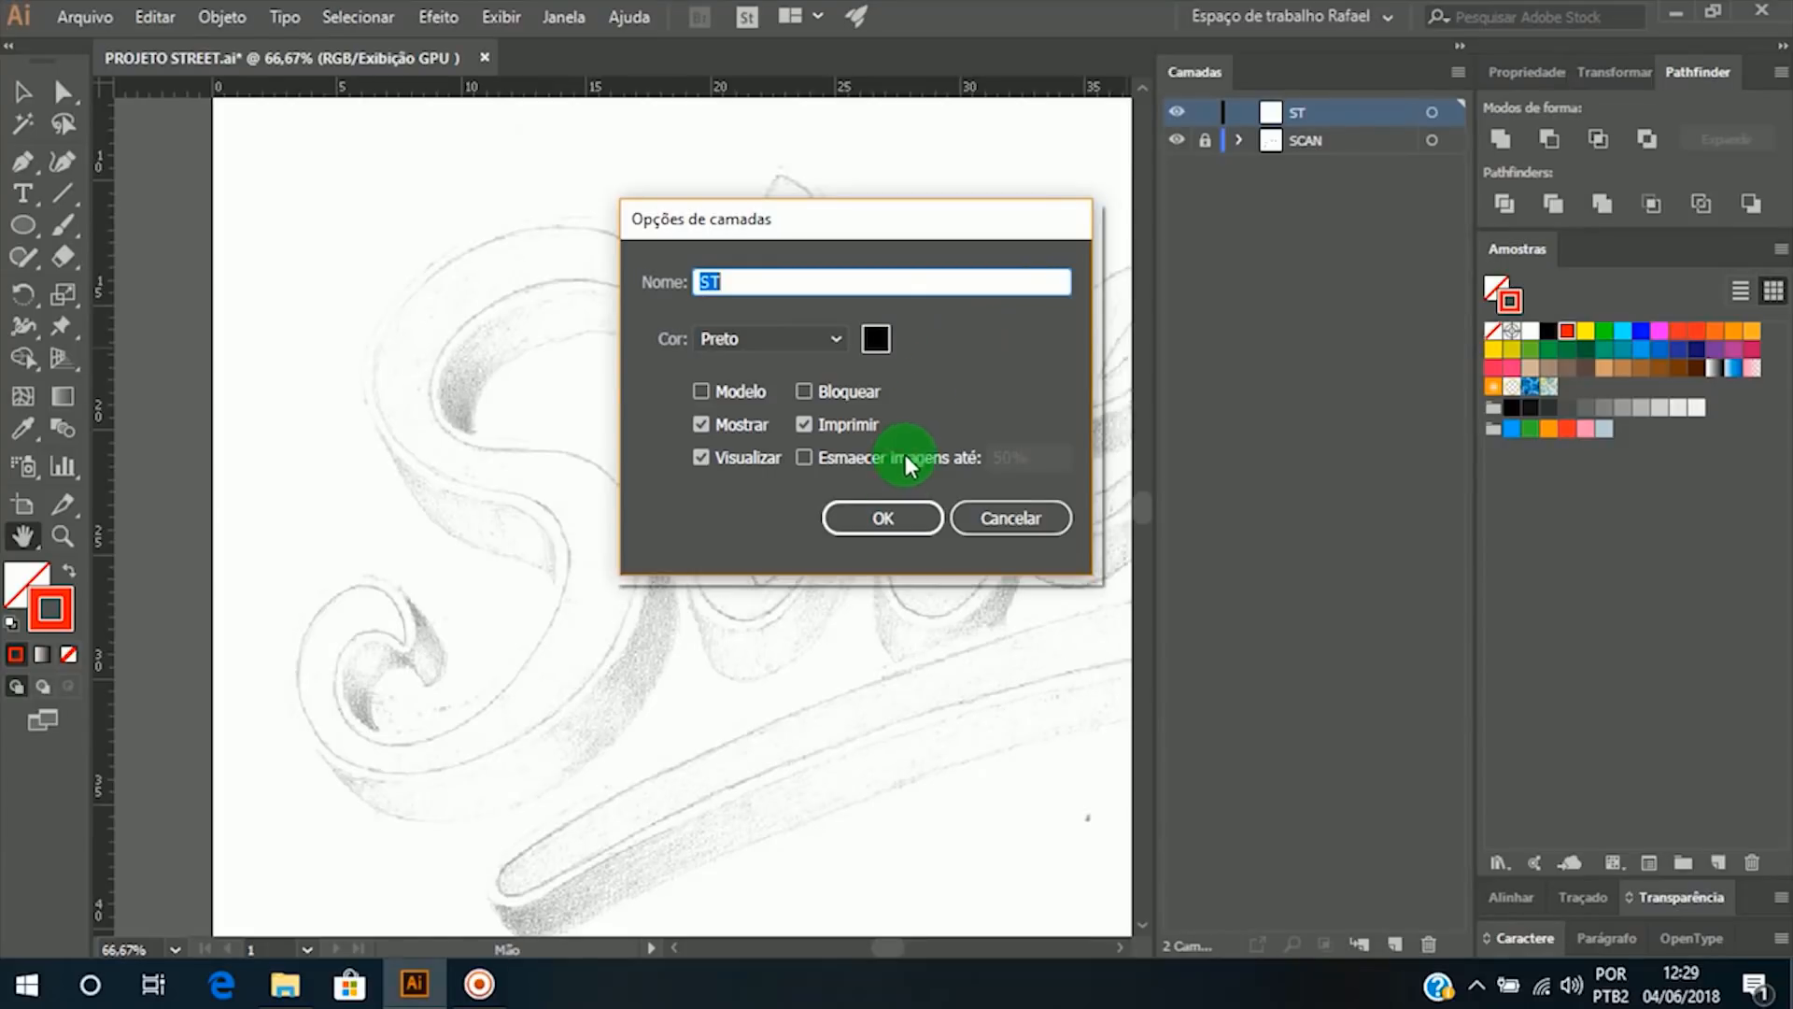
click(861, 521)
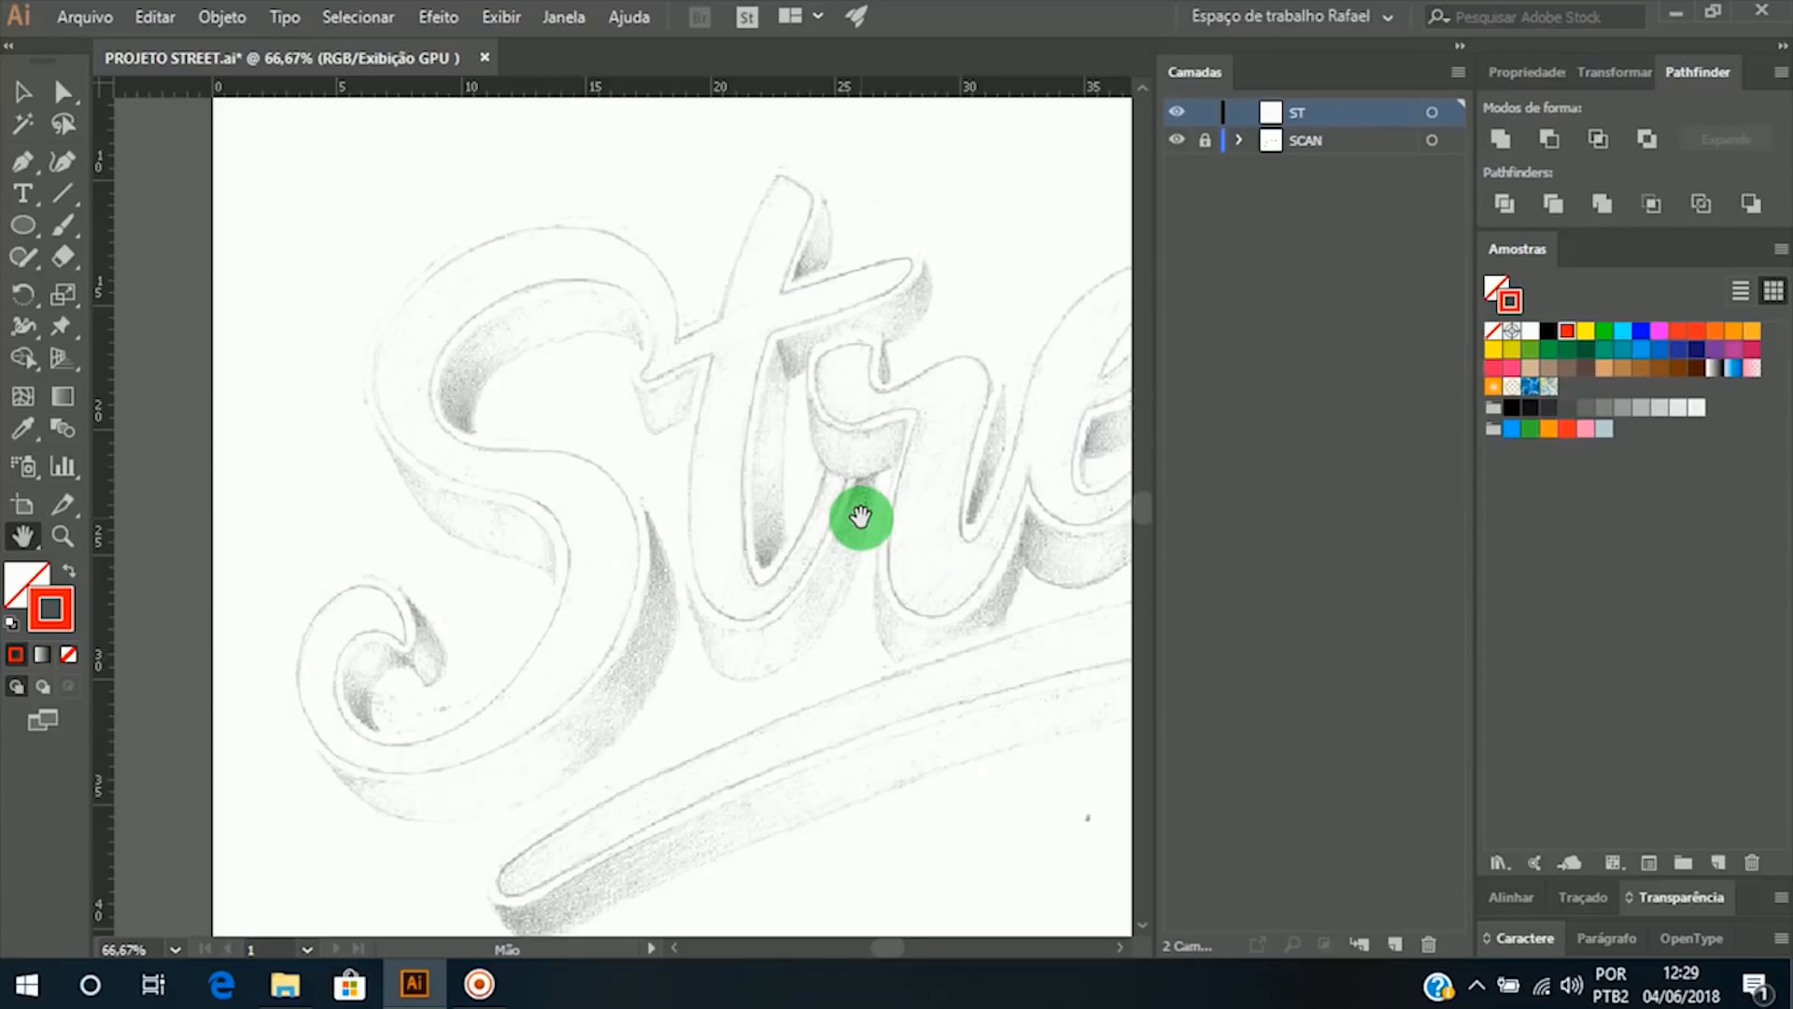
Step: Make the fill the active attribute, leave it at None, and dismiss the floating colour settings
drag(648, 481, 741, 473)
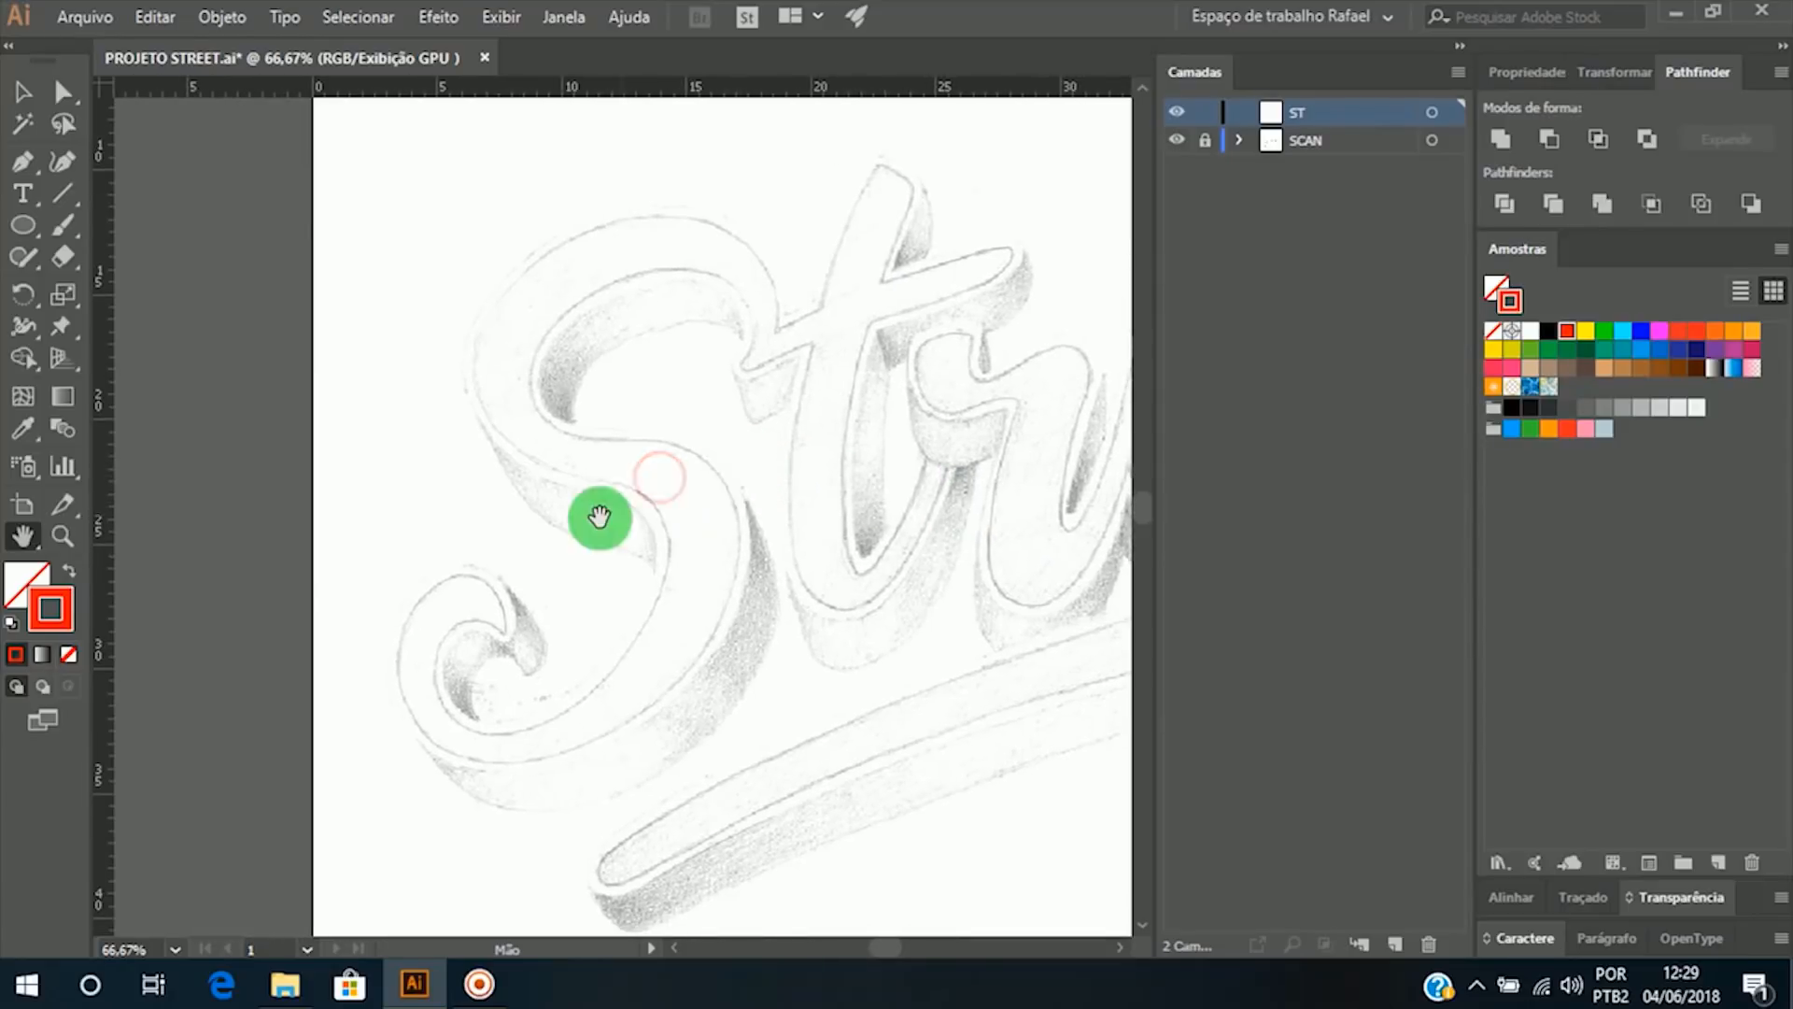
click(28, 579)
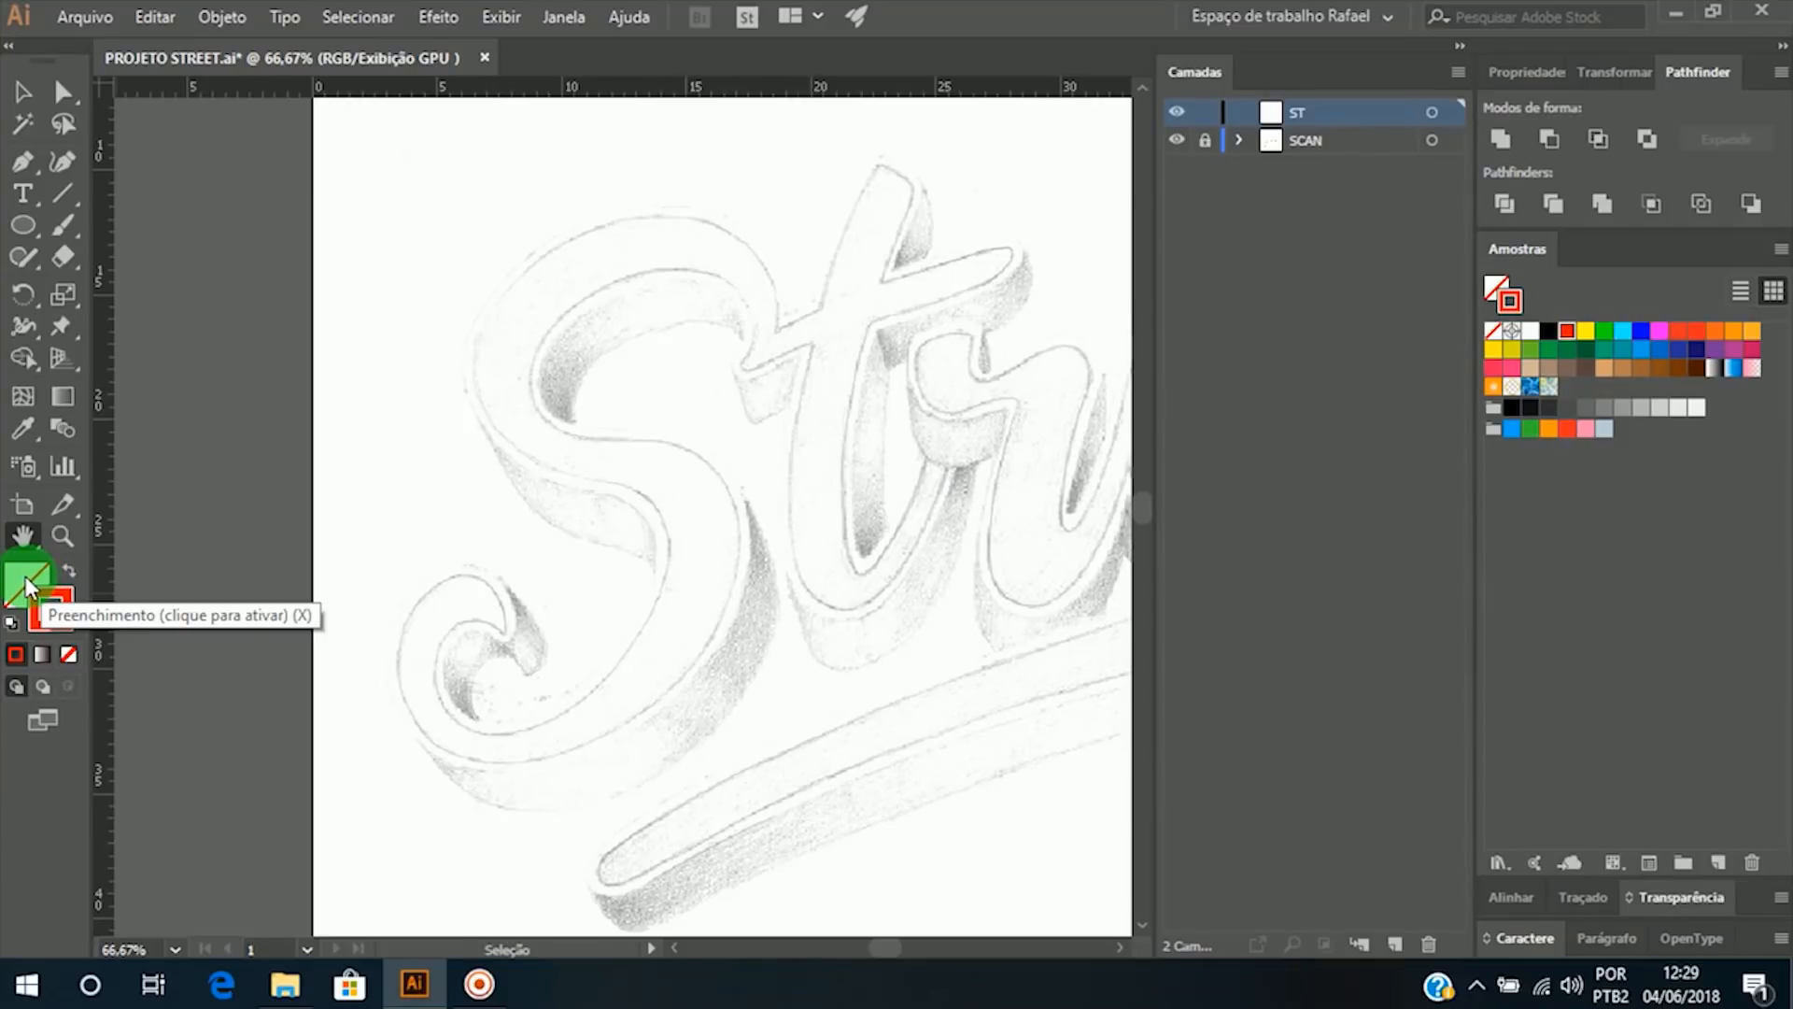
click(25, 576)
click(1379, 132)
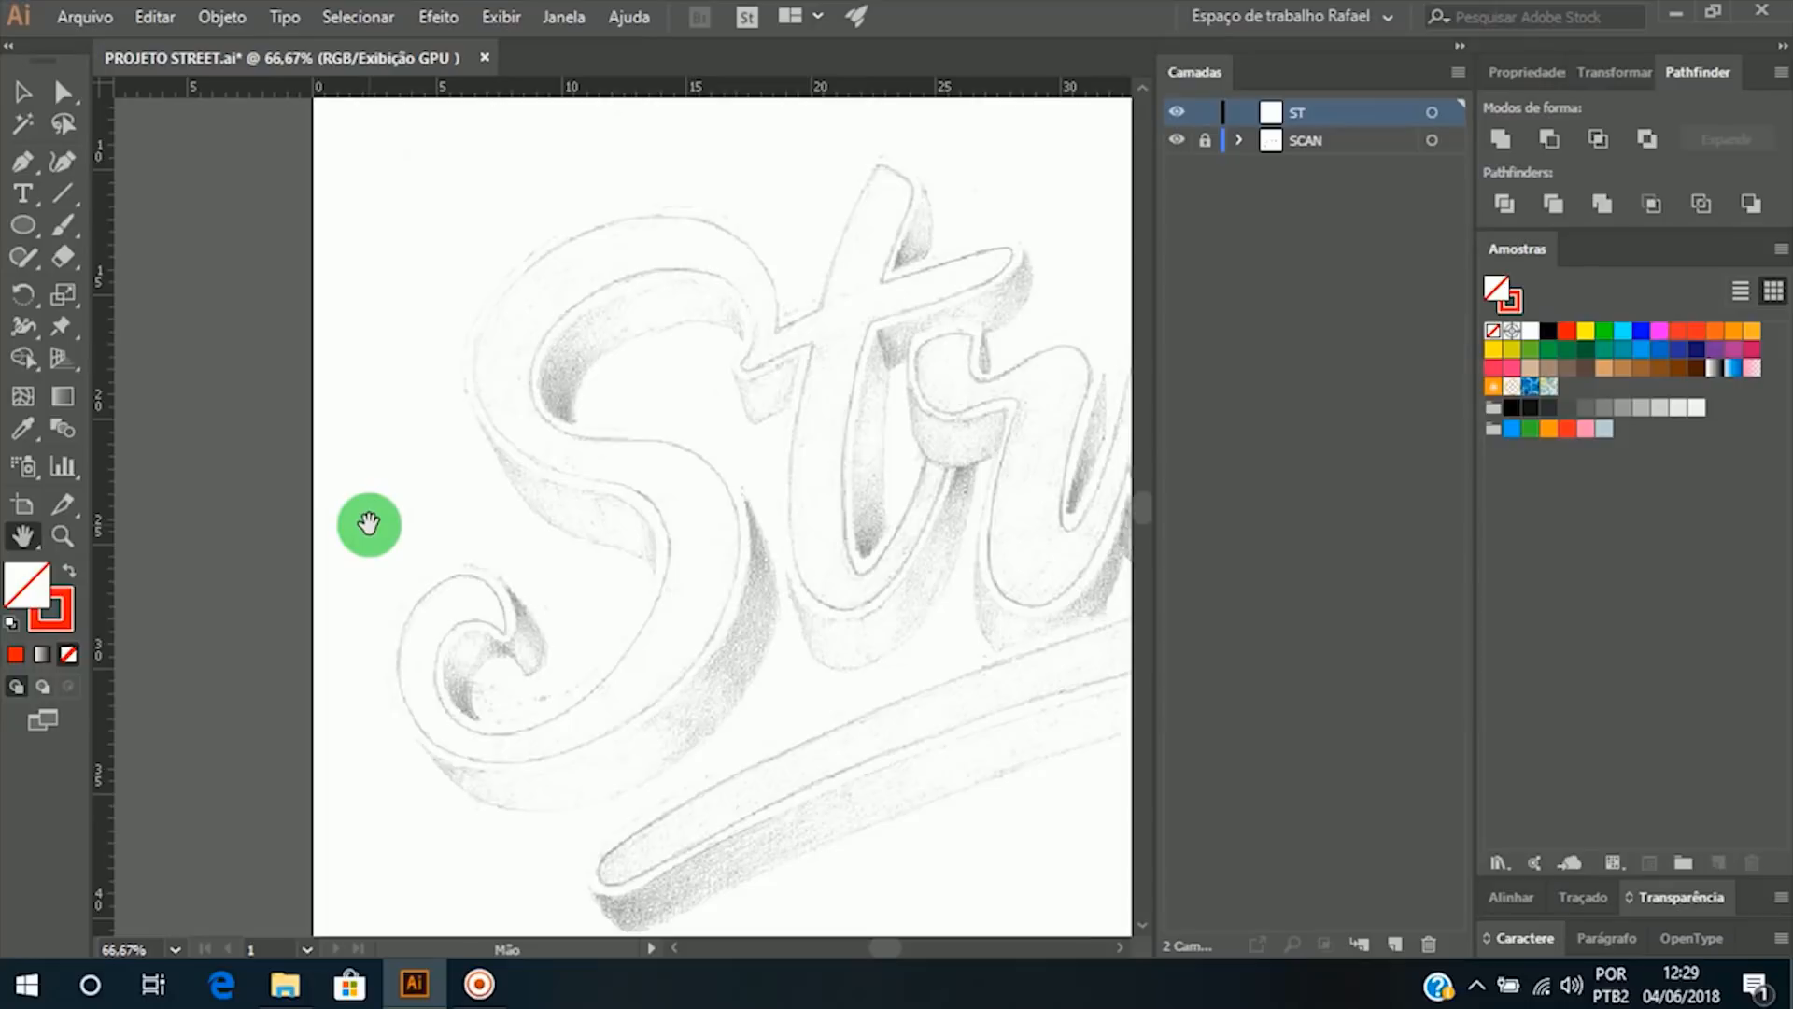
Step: At 150% zoom, place the first Pen anchor at the left extreme of the S's outer curve with vertical handles
key(p)
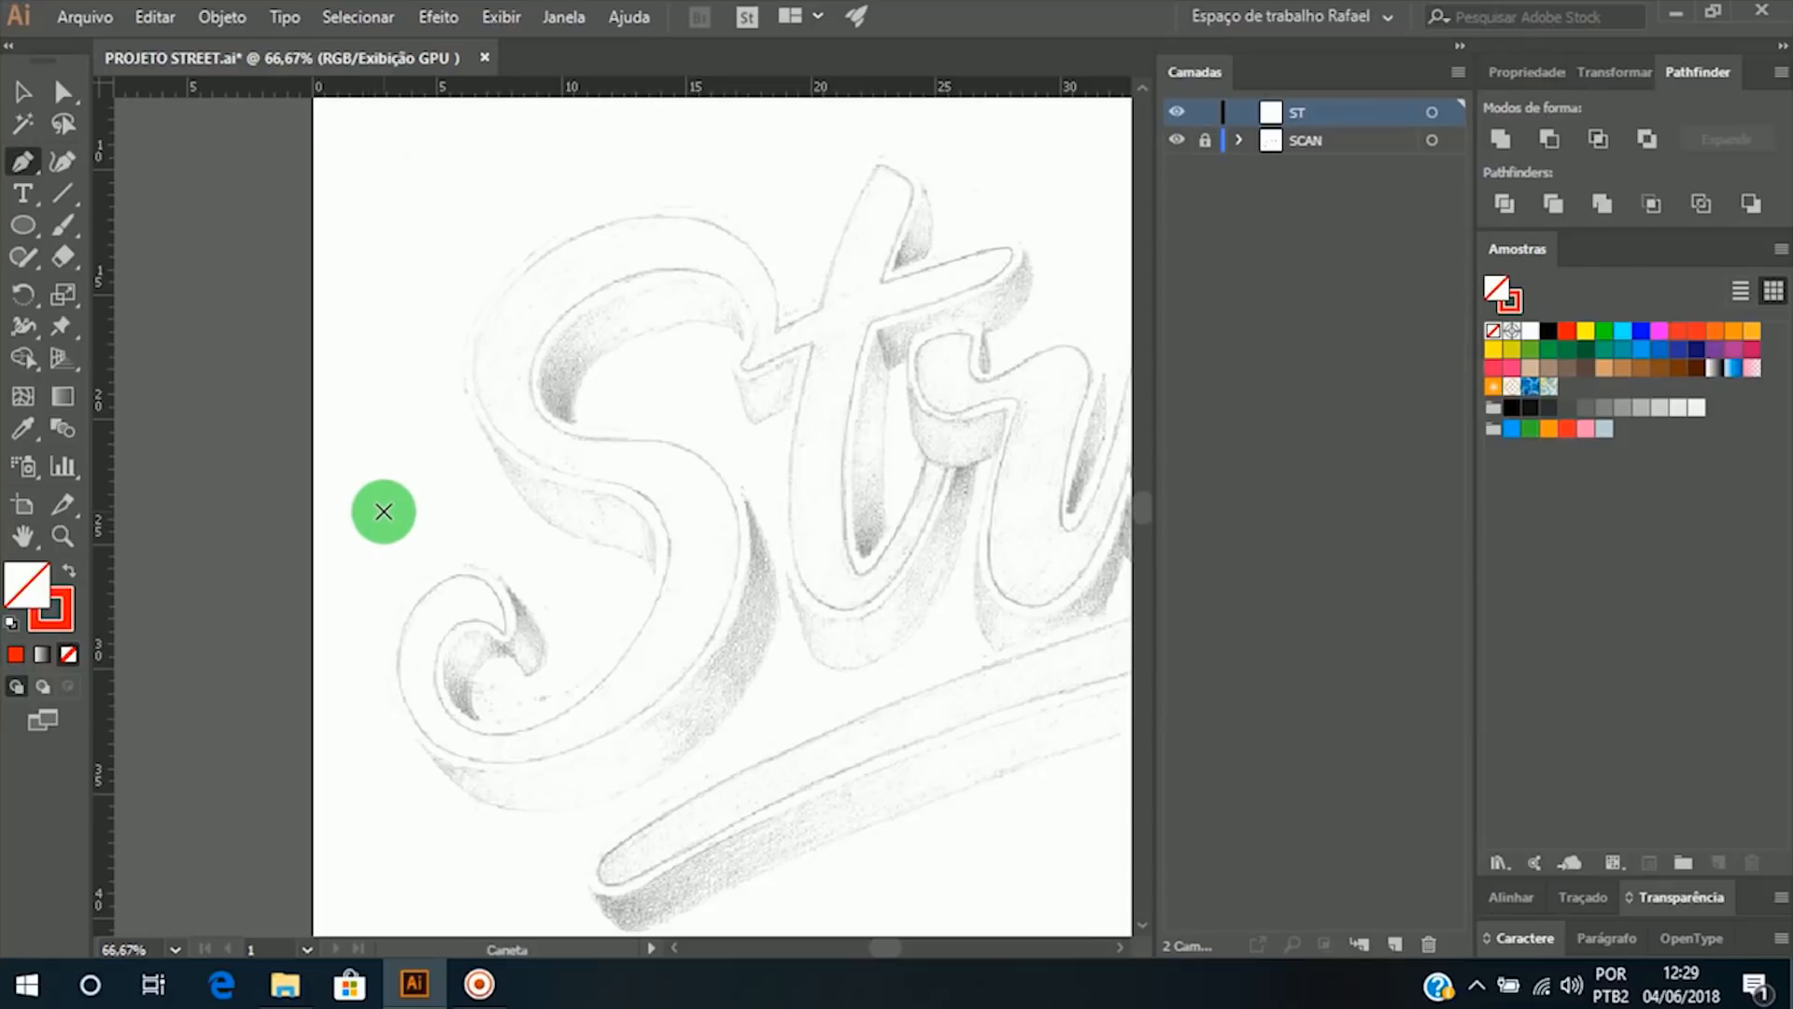
key(ctrl)
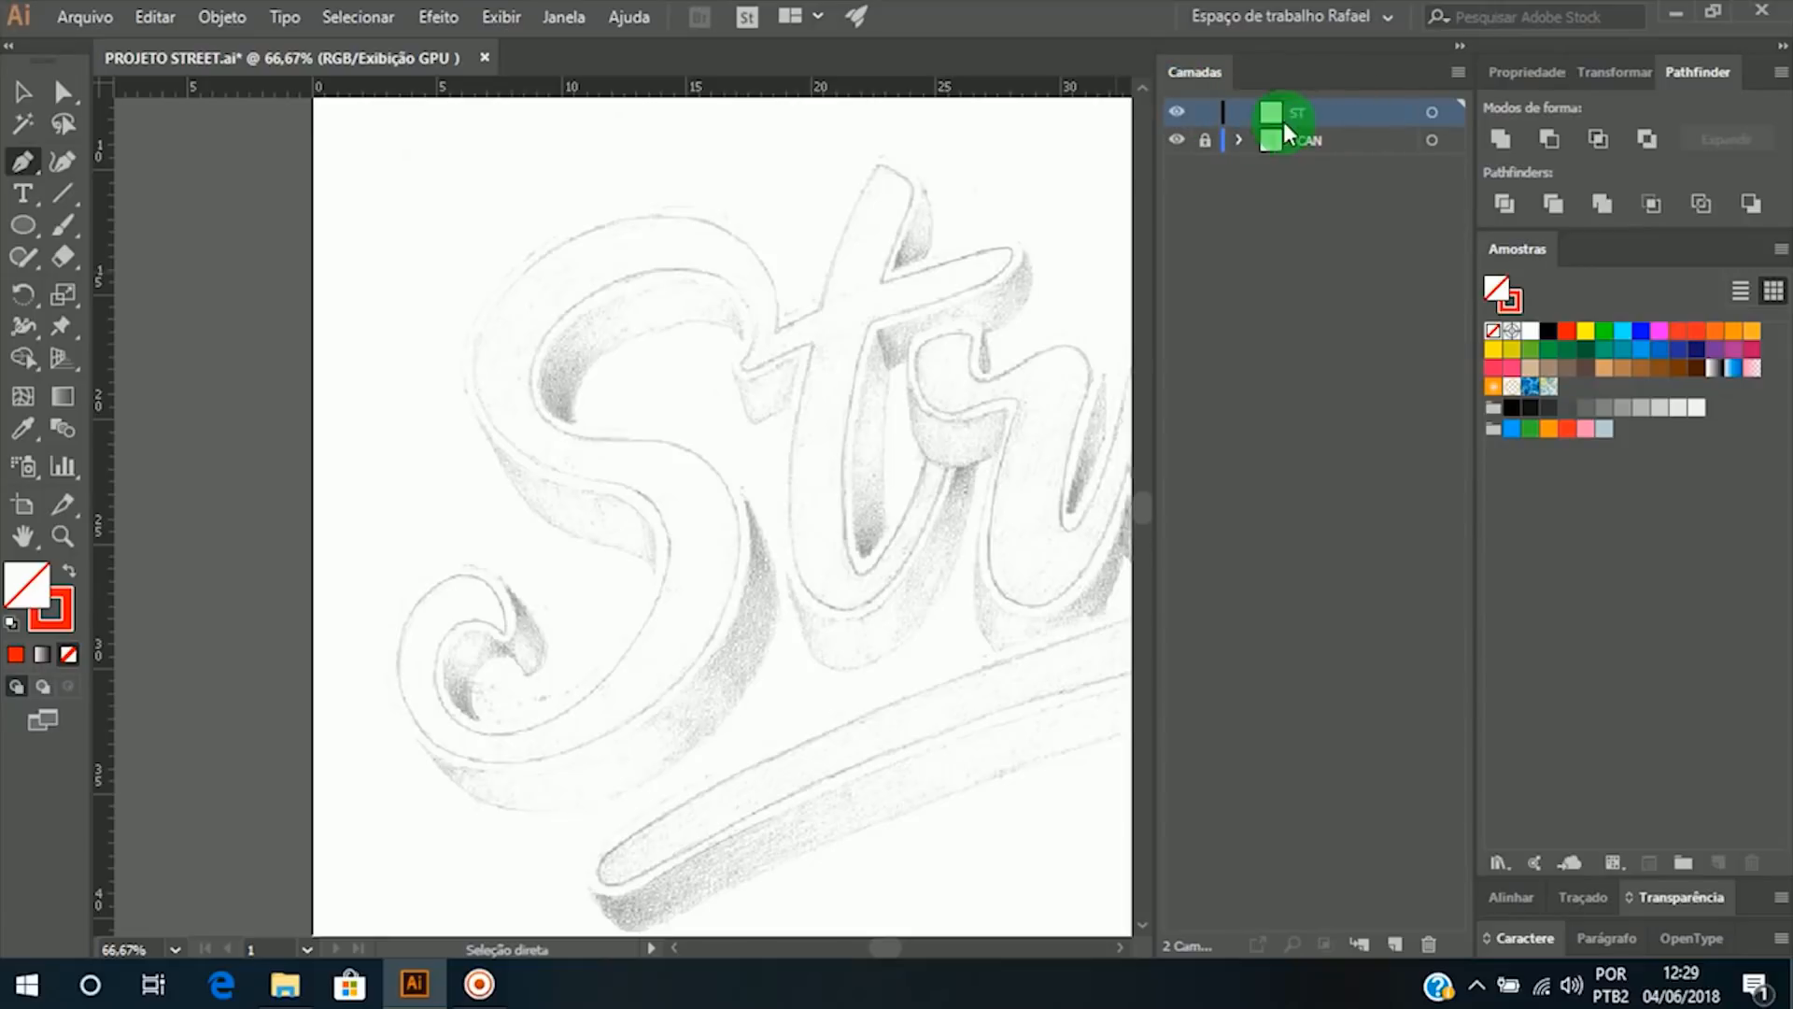
key(ctrl+space)
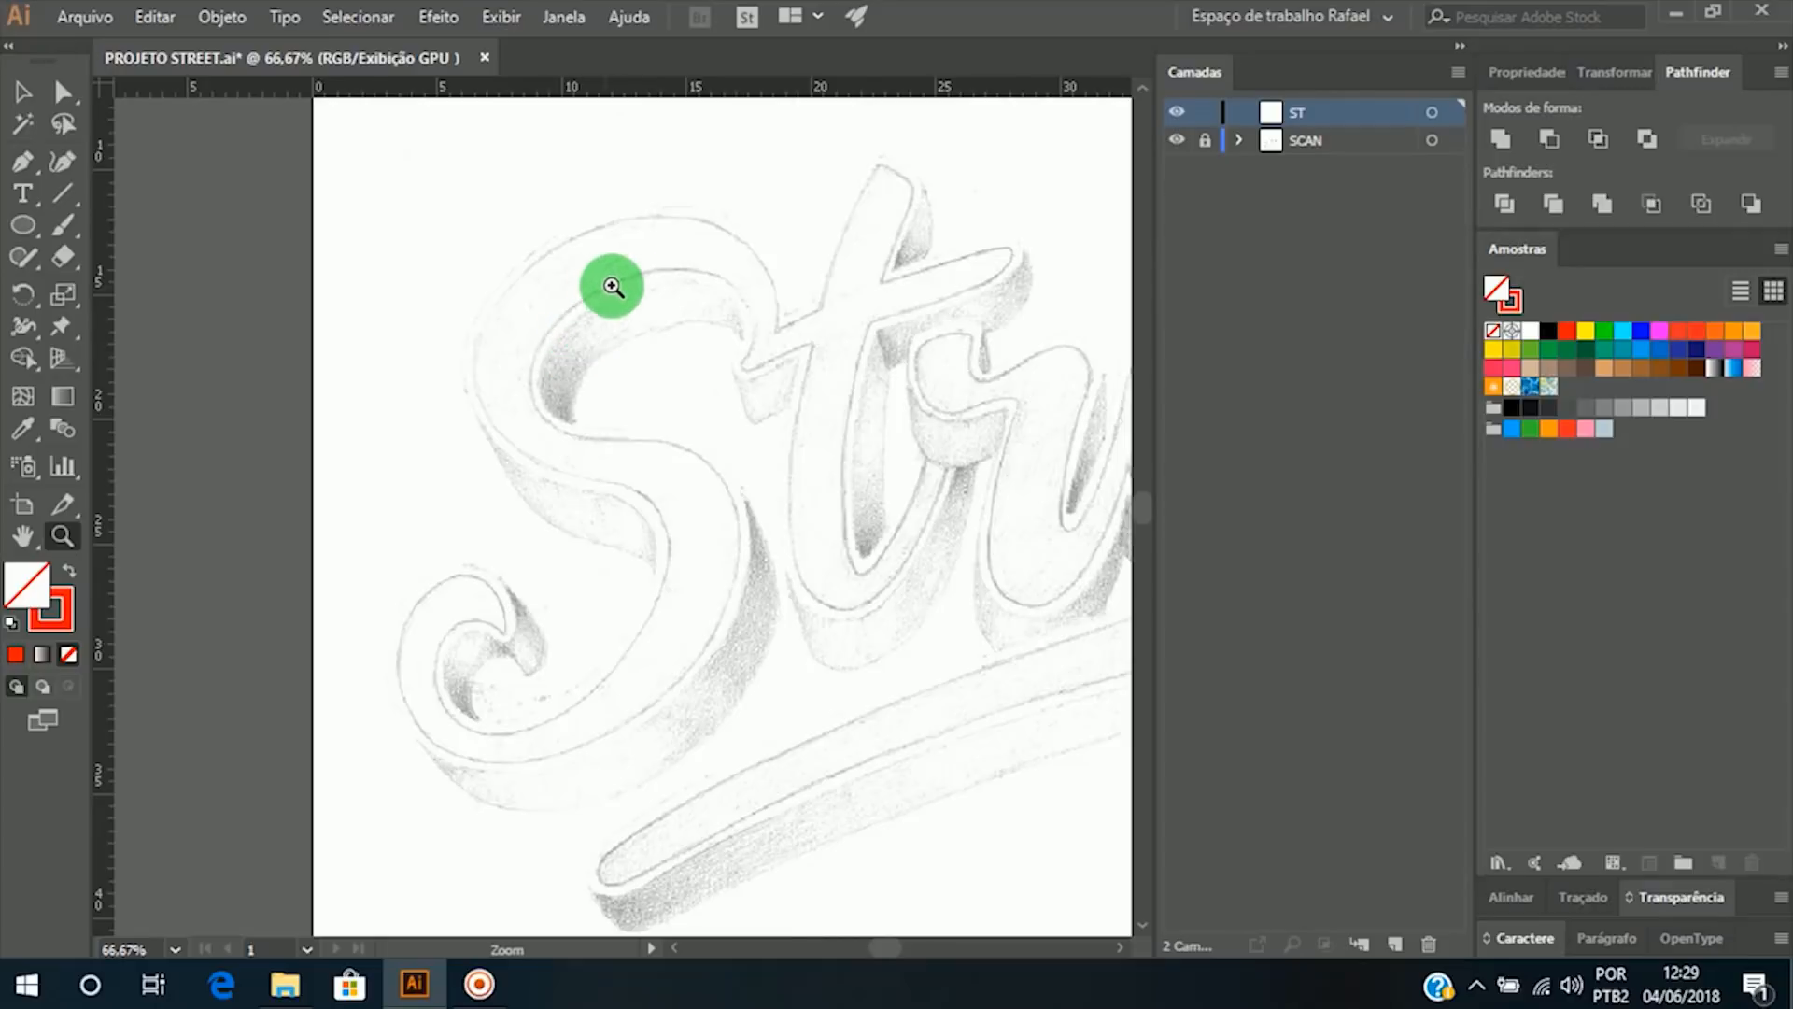
click(653, 293)
click(594, 560)
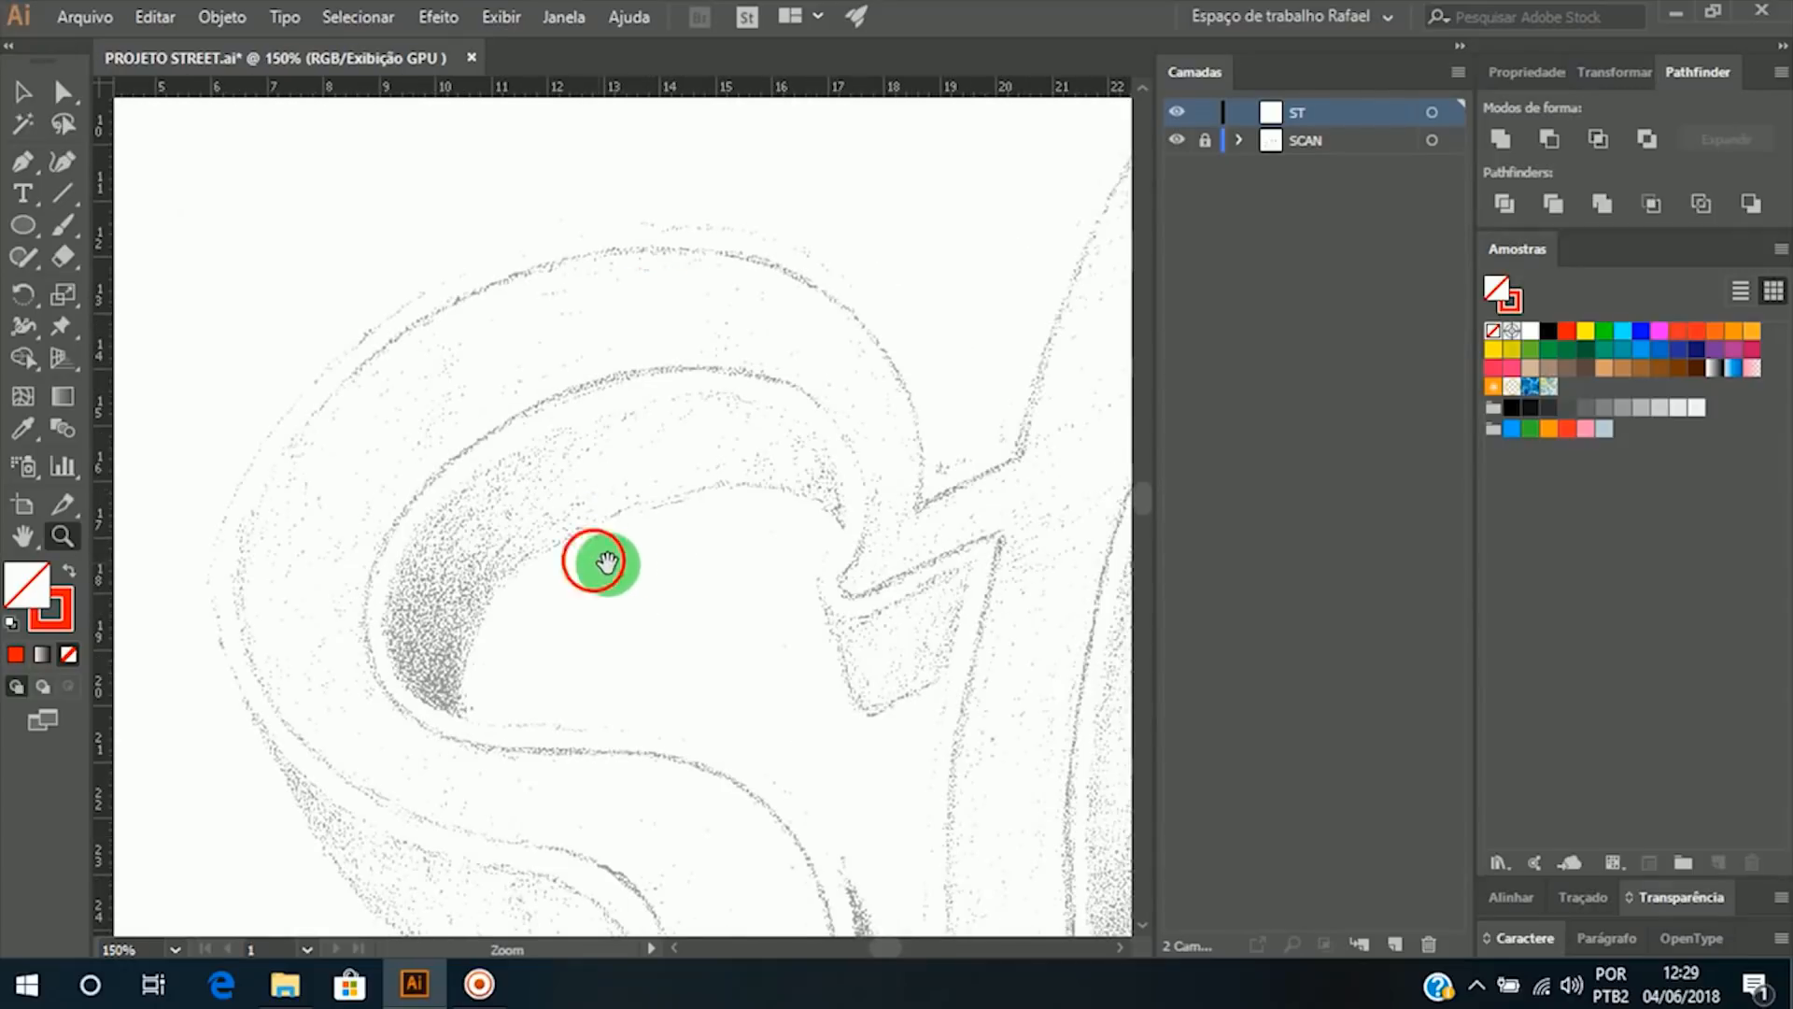
drag(606, 561, 657, 536)
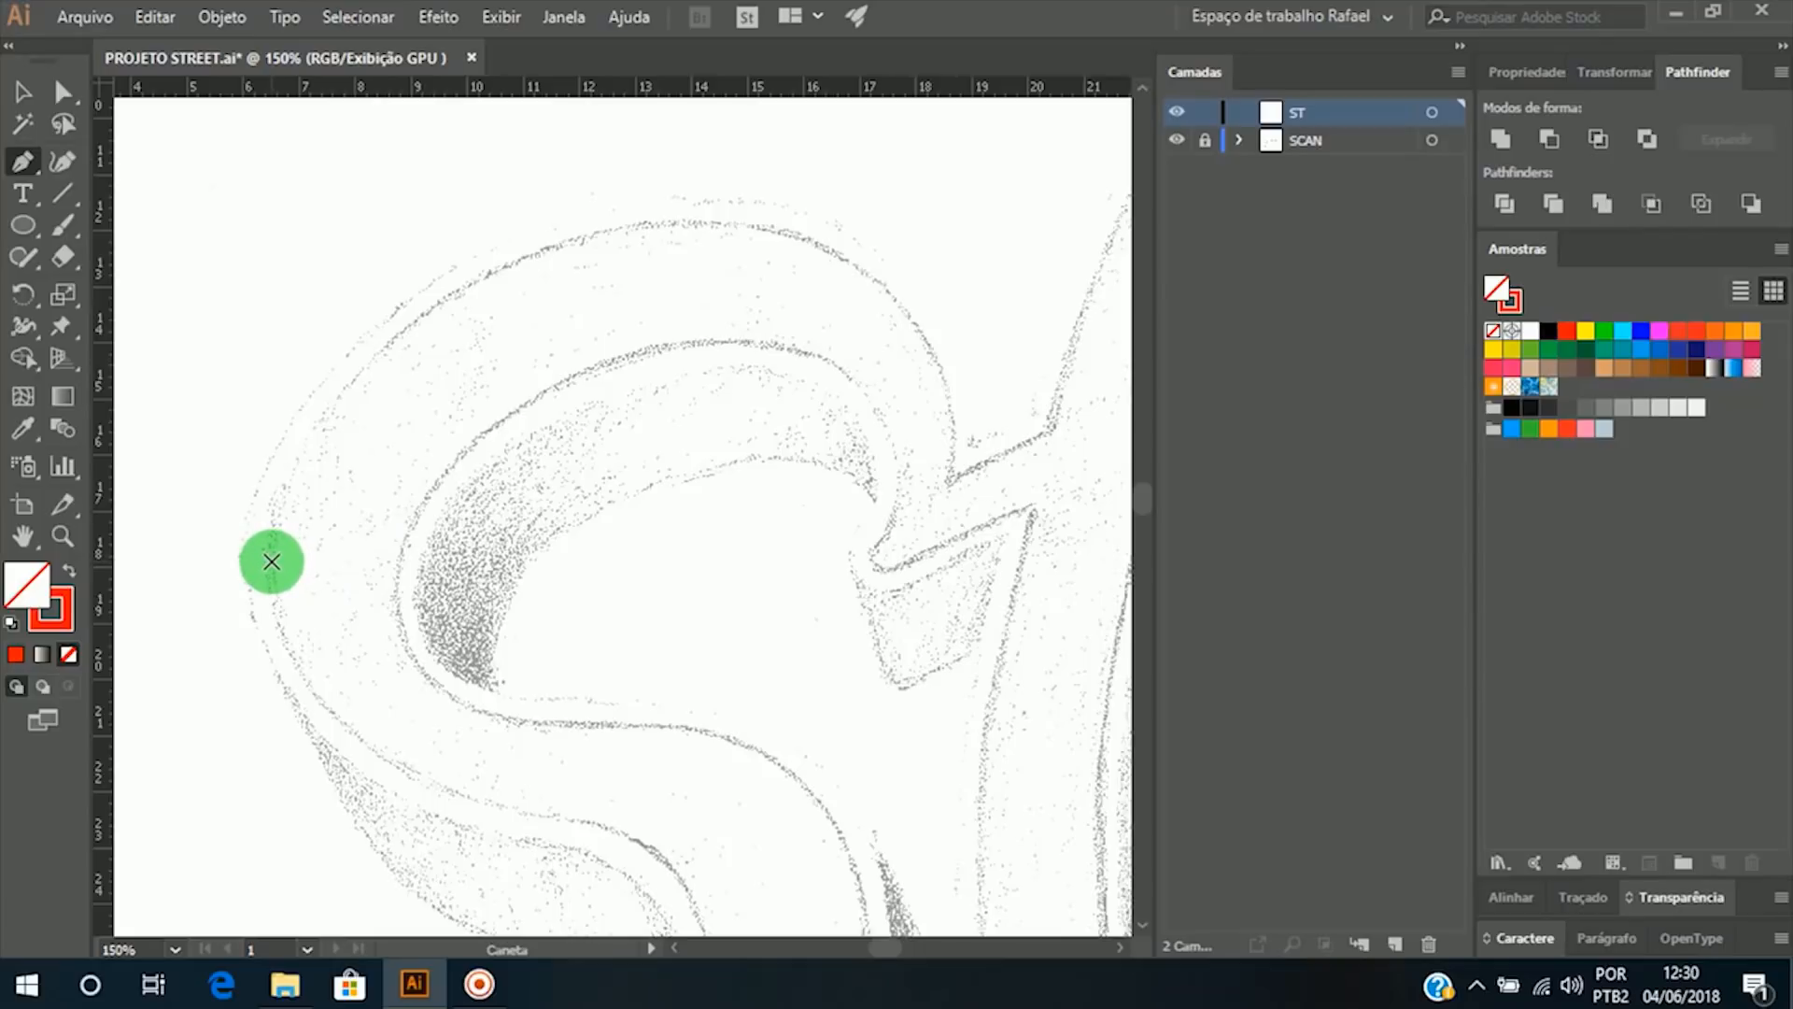
drag(271, 561, 281, 399)
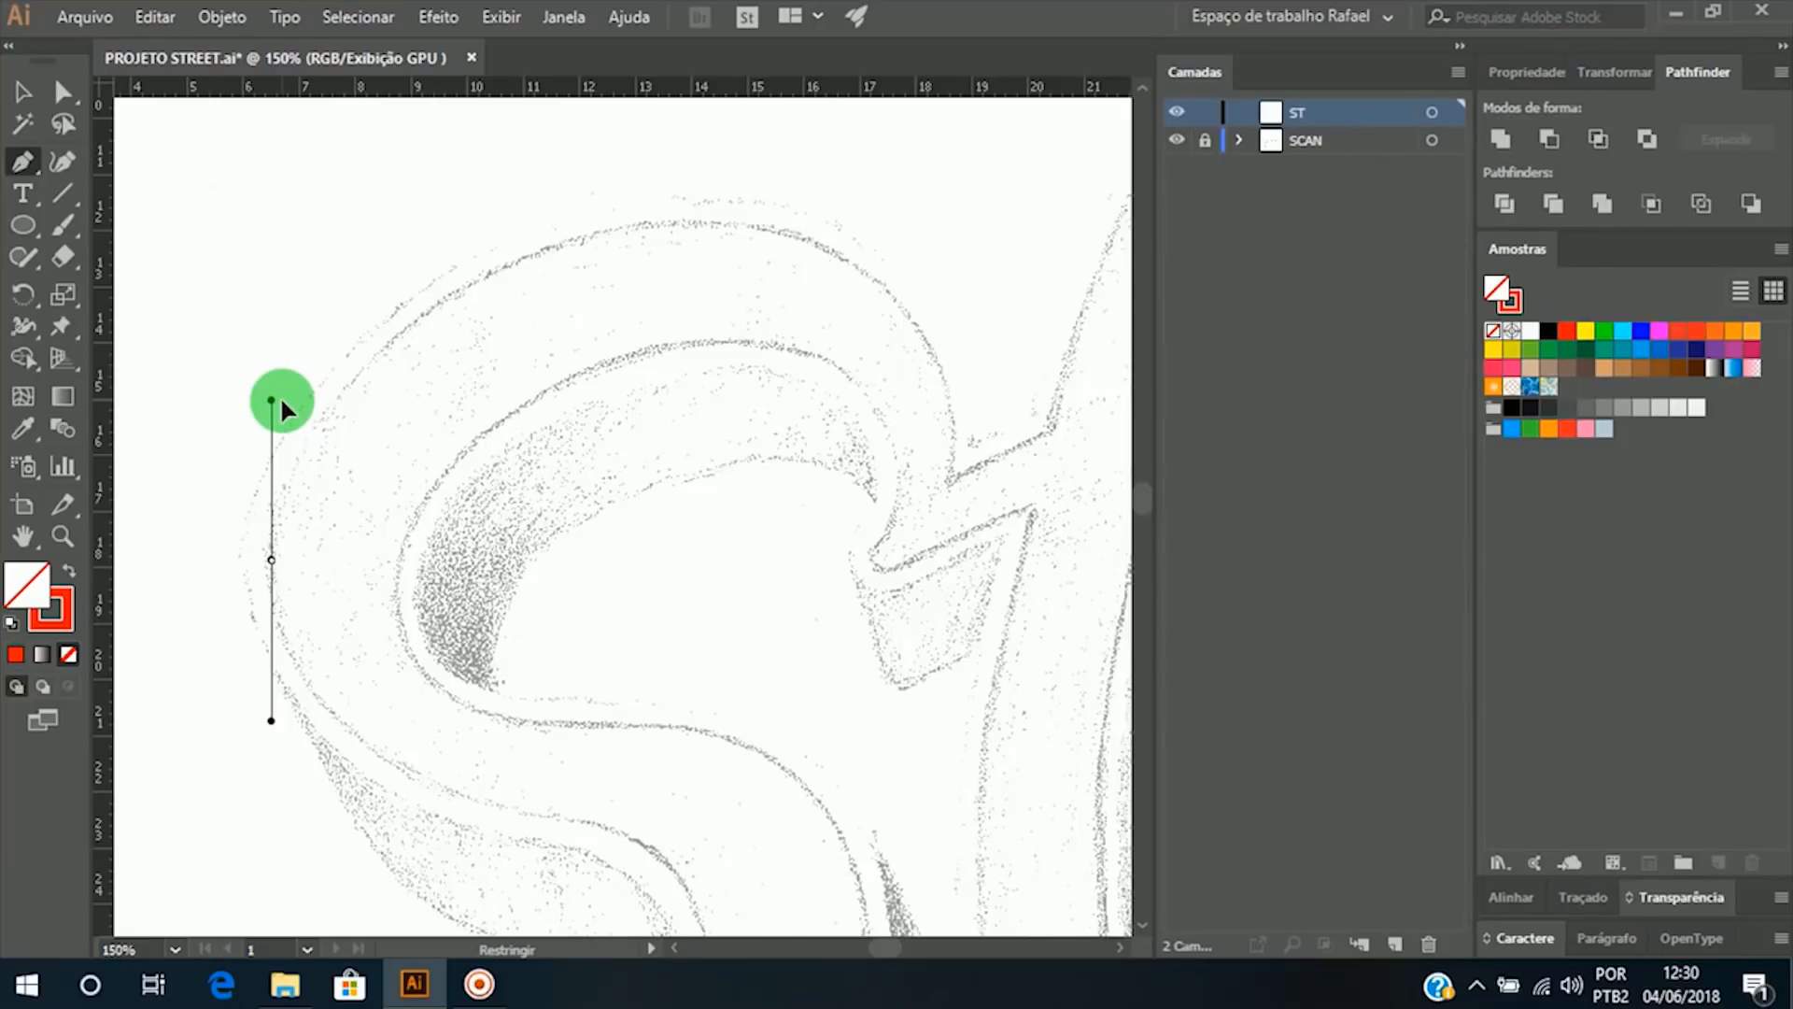
drag(281, 400, 300, 365)
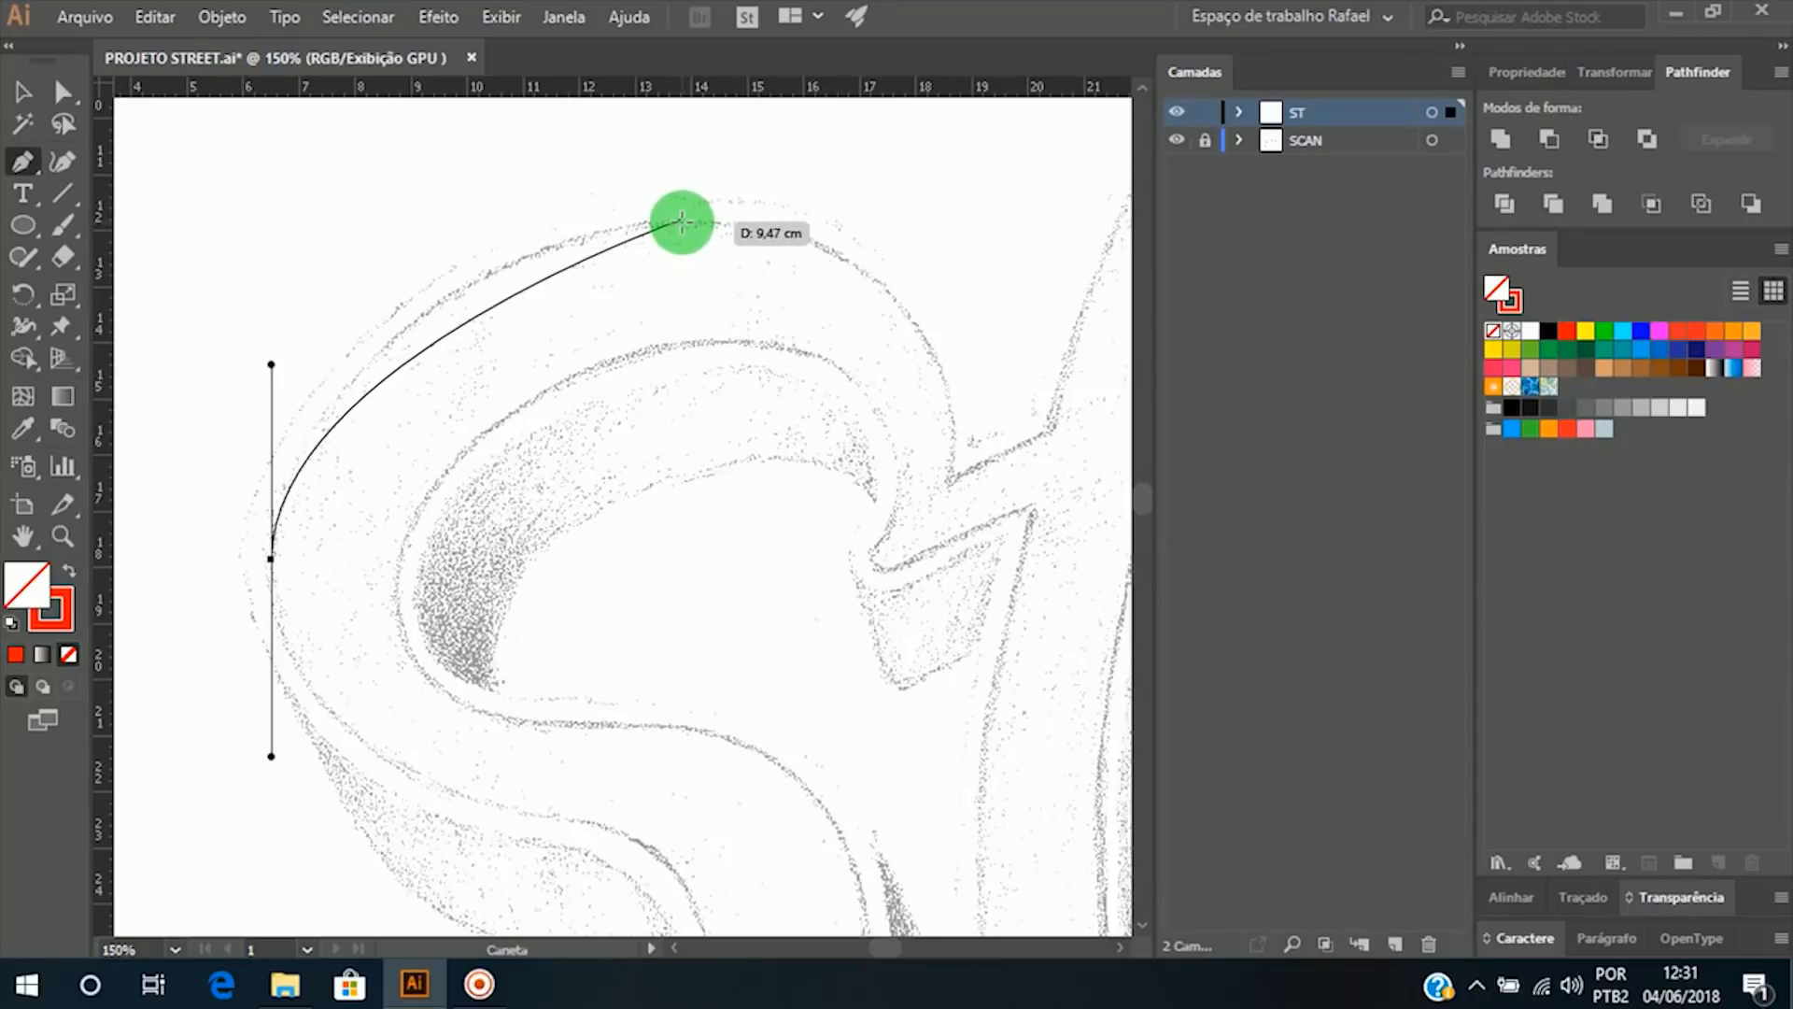
Step: Add a second anchor at the top extreme of the S's outer curve with short horizontal handles
drag(686, 220, 839, 222)
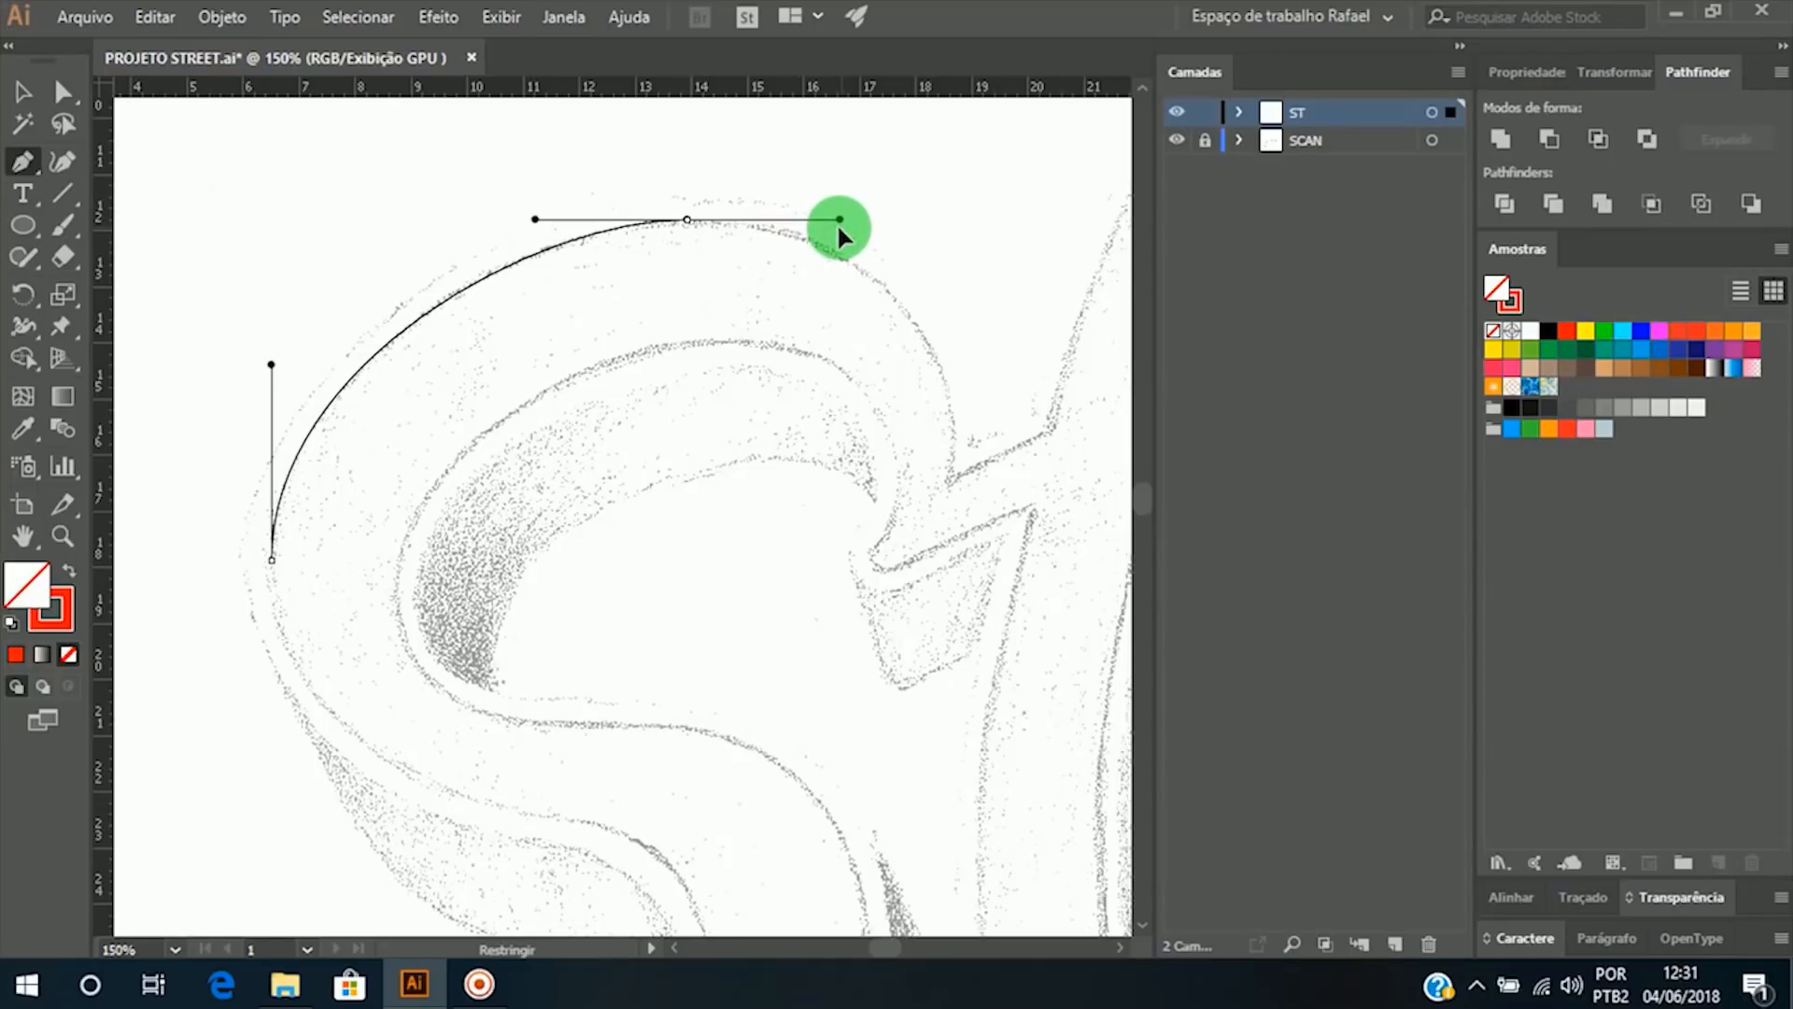
drag(838, 222, 636, 226)
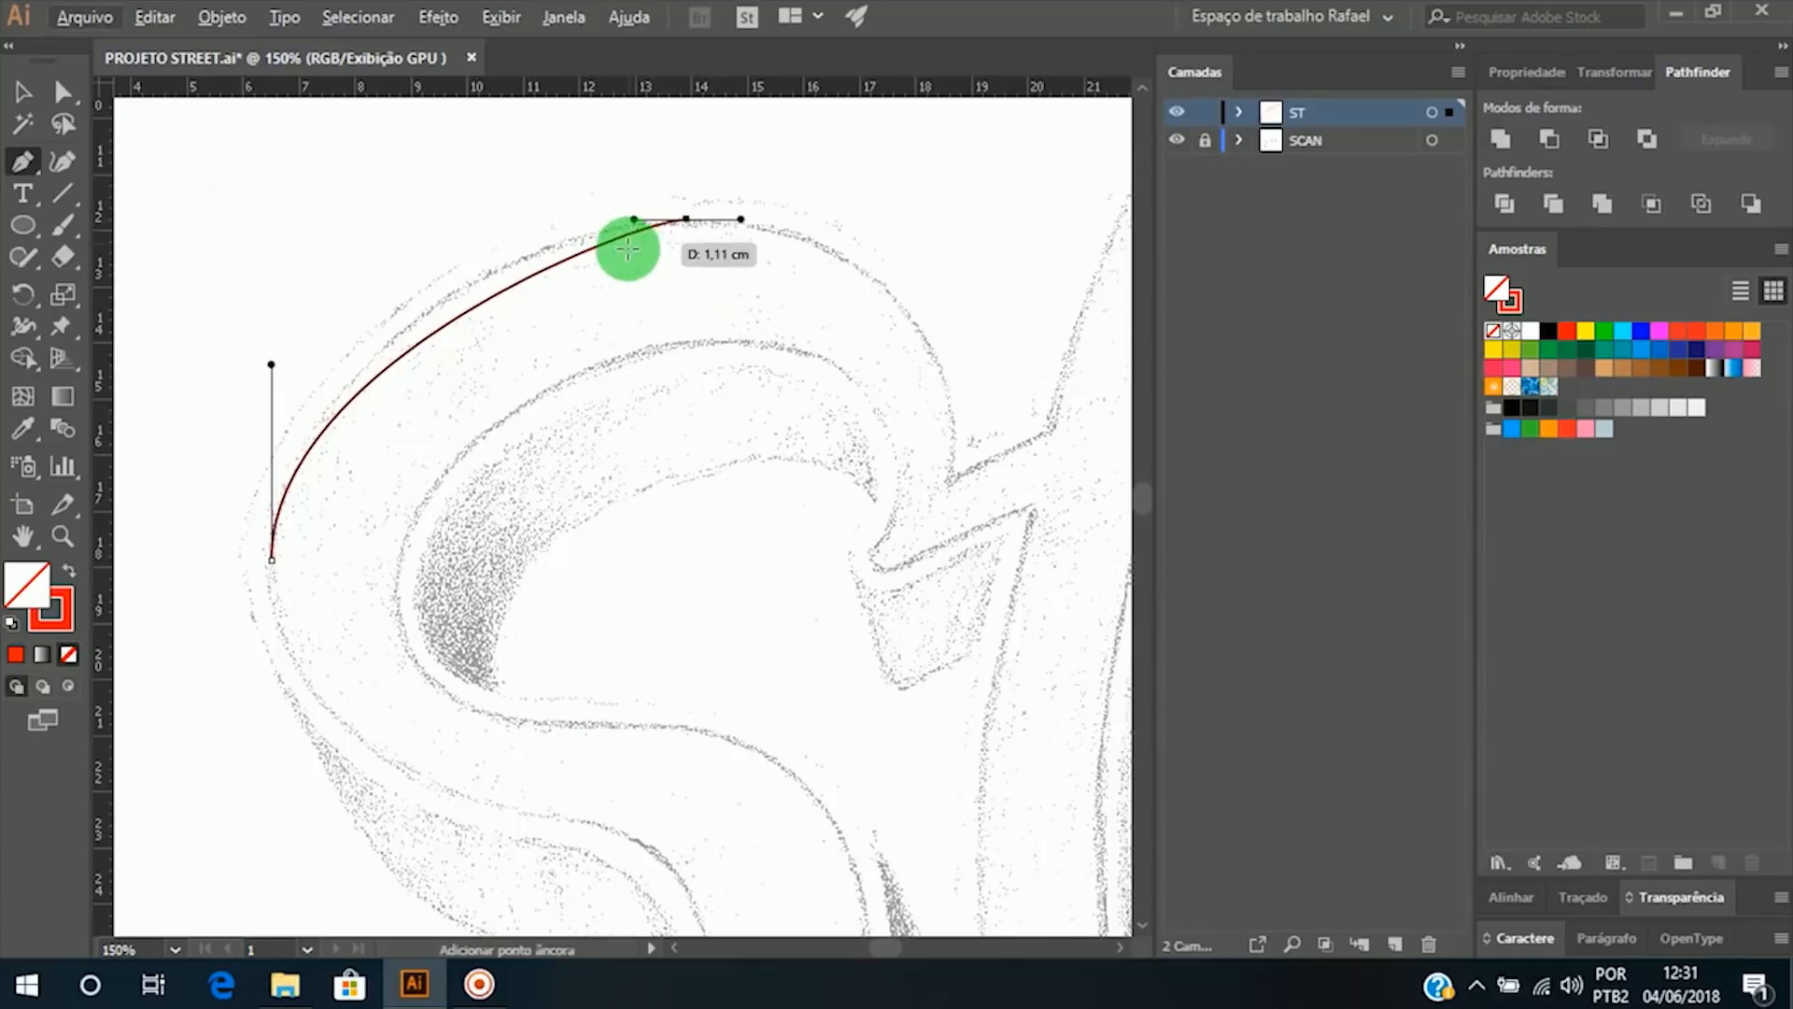
click(706, 280)
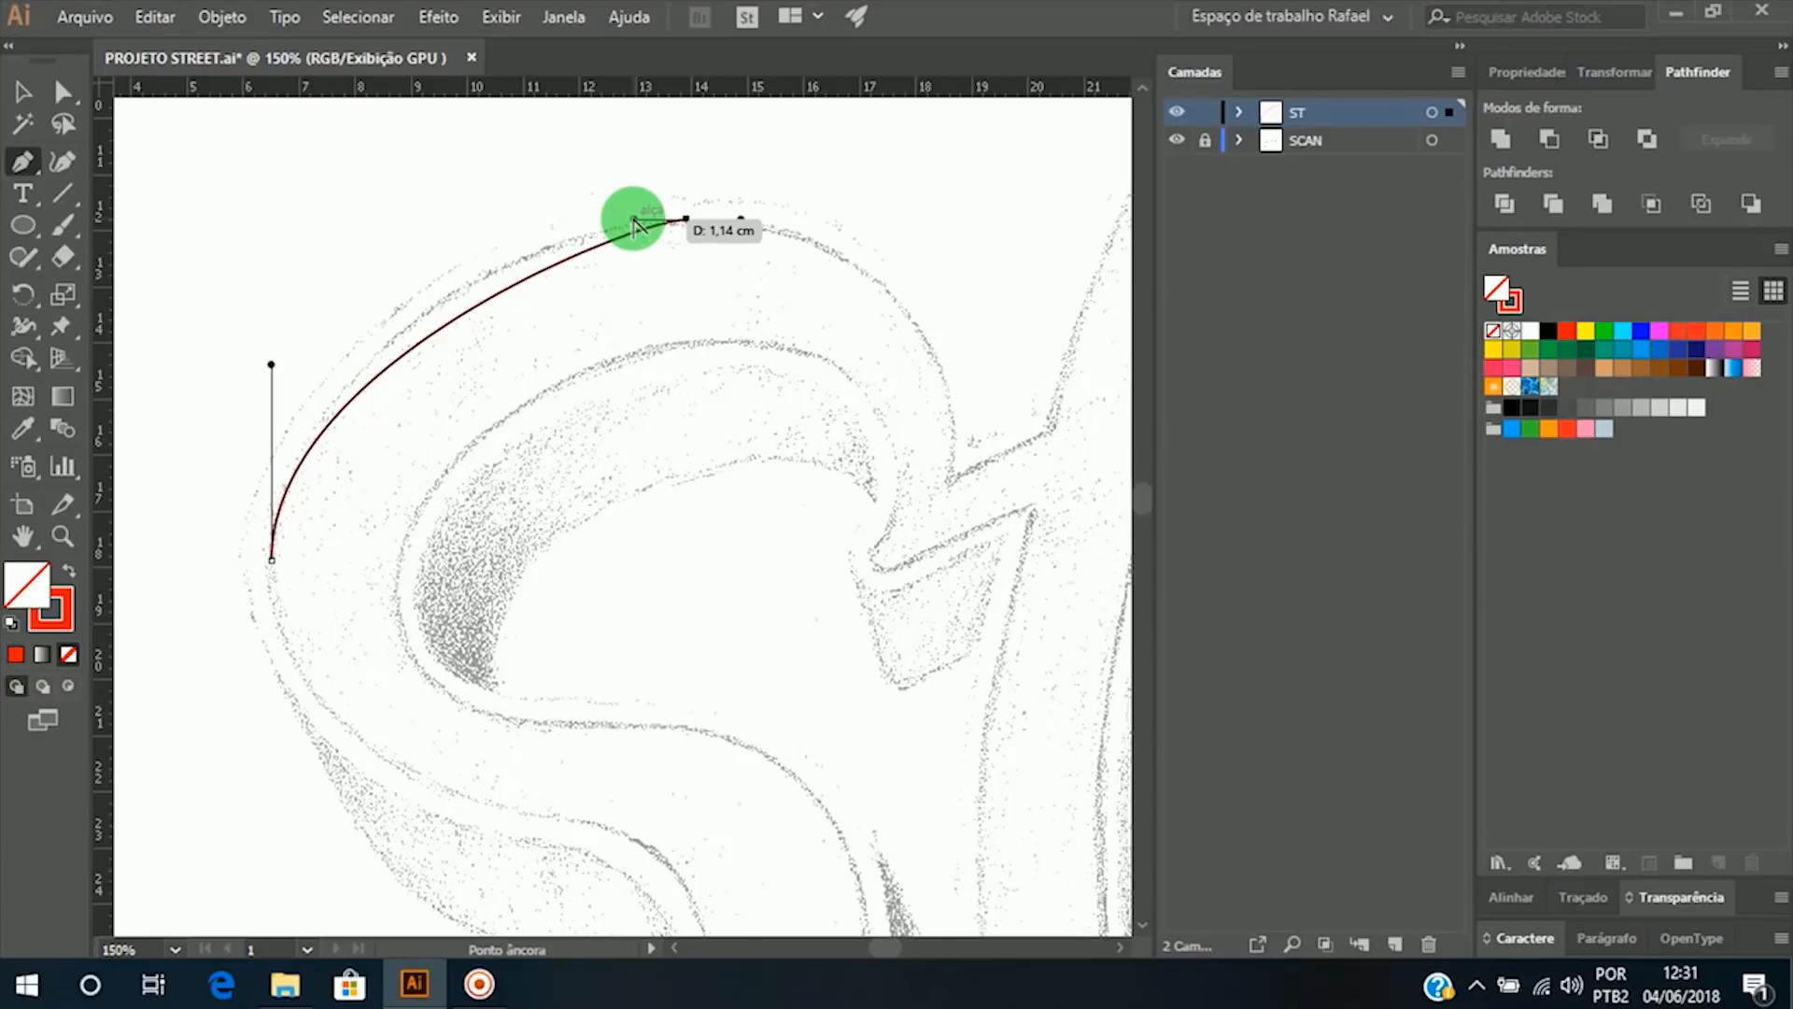
Step: Lengthen the incoming horizontal handle of the top anchor so the first curve follows the S's sketched outer edge
drag(636, 225, 646, 259)
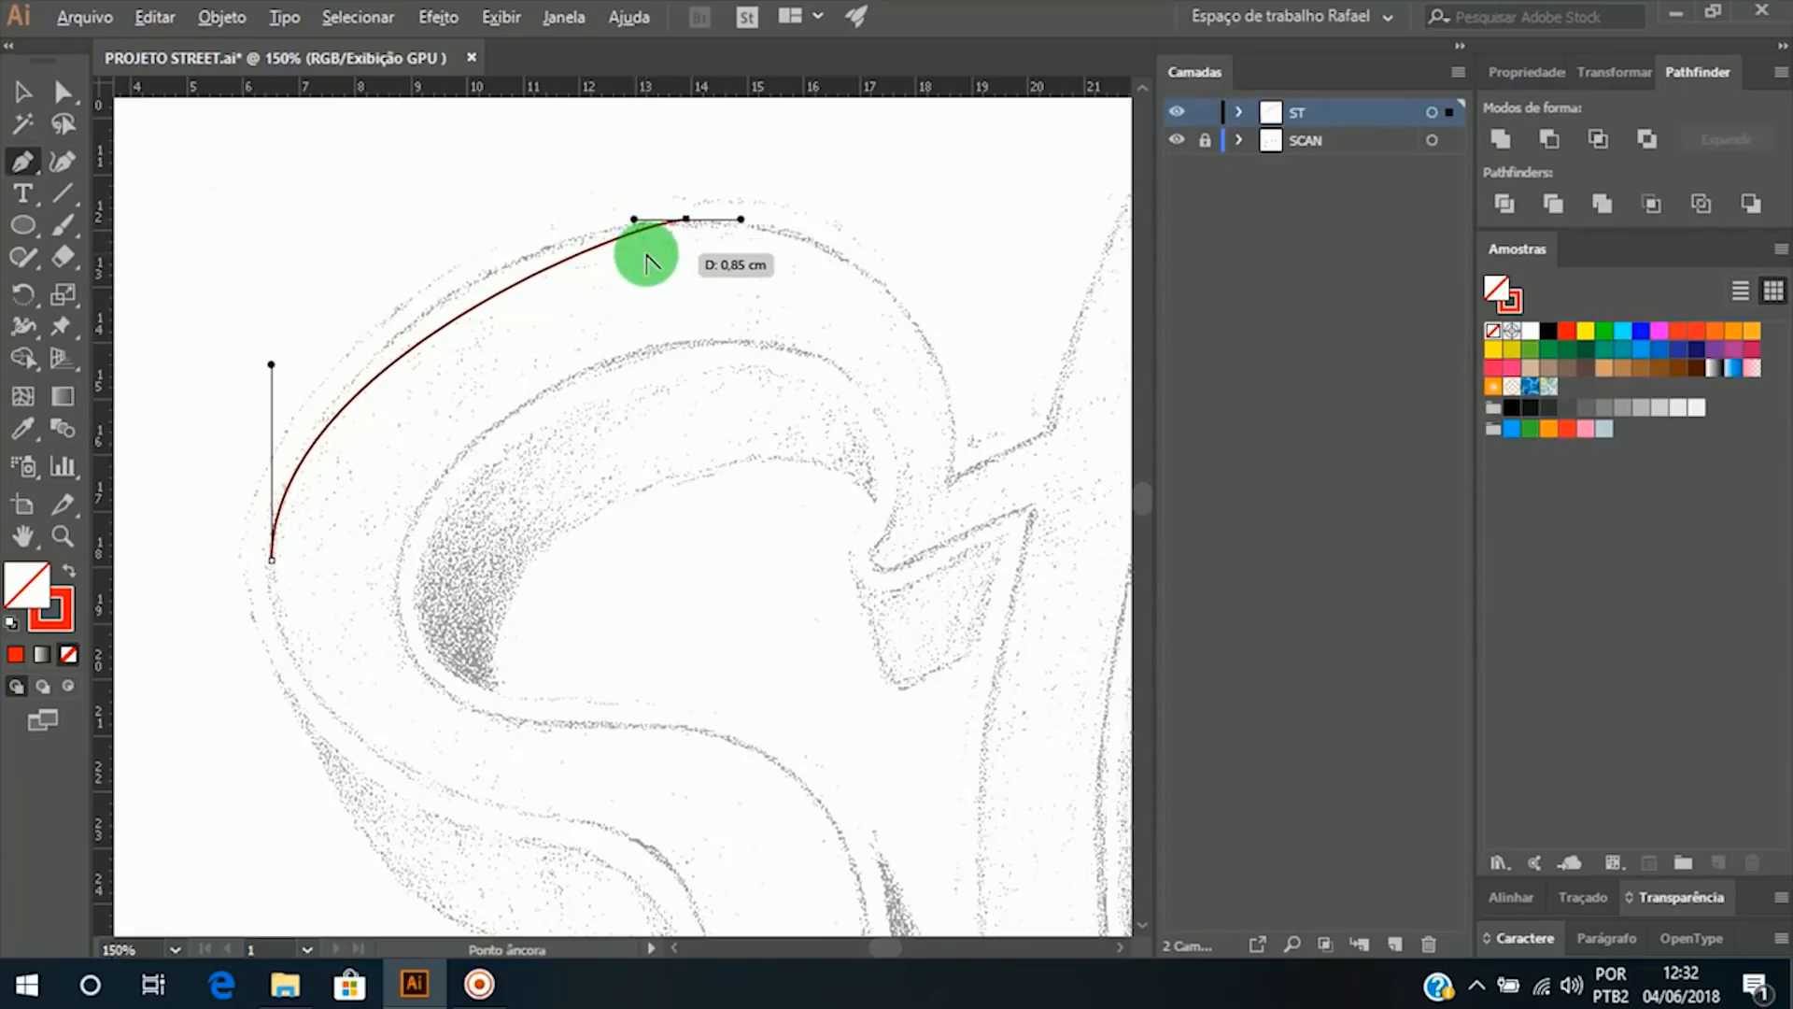
drag(647, 256, 635, 224)
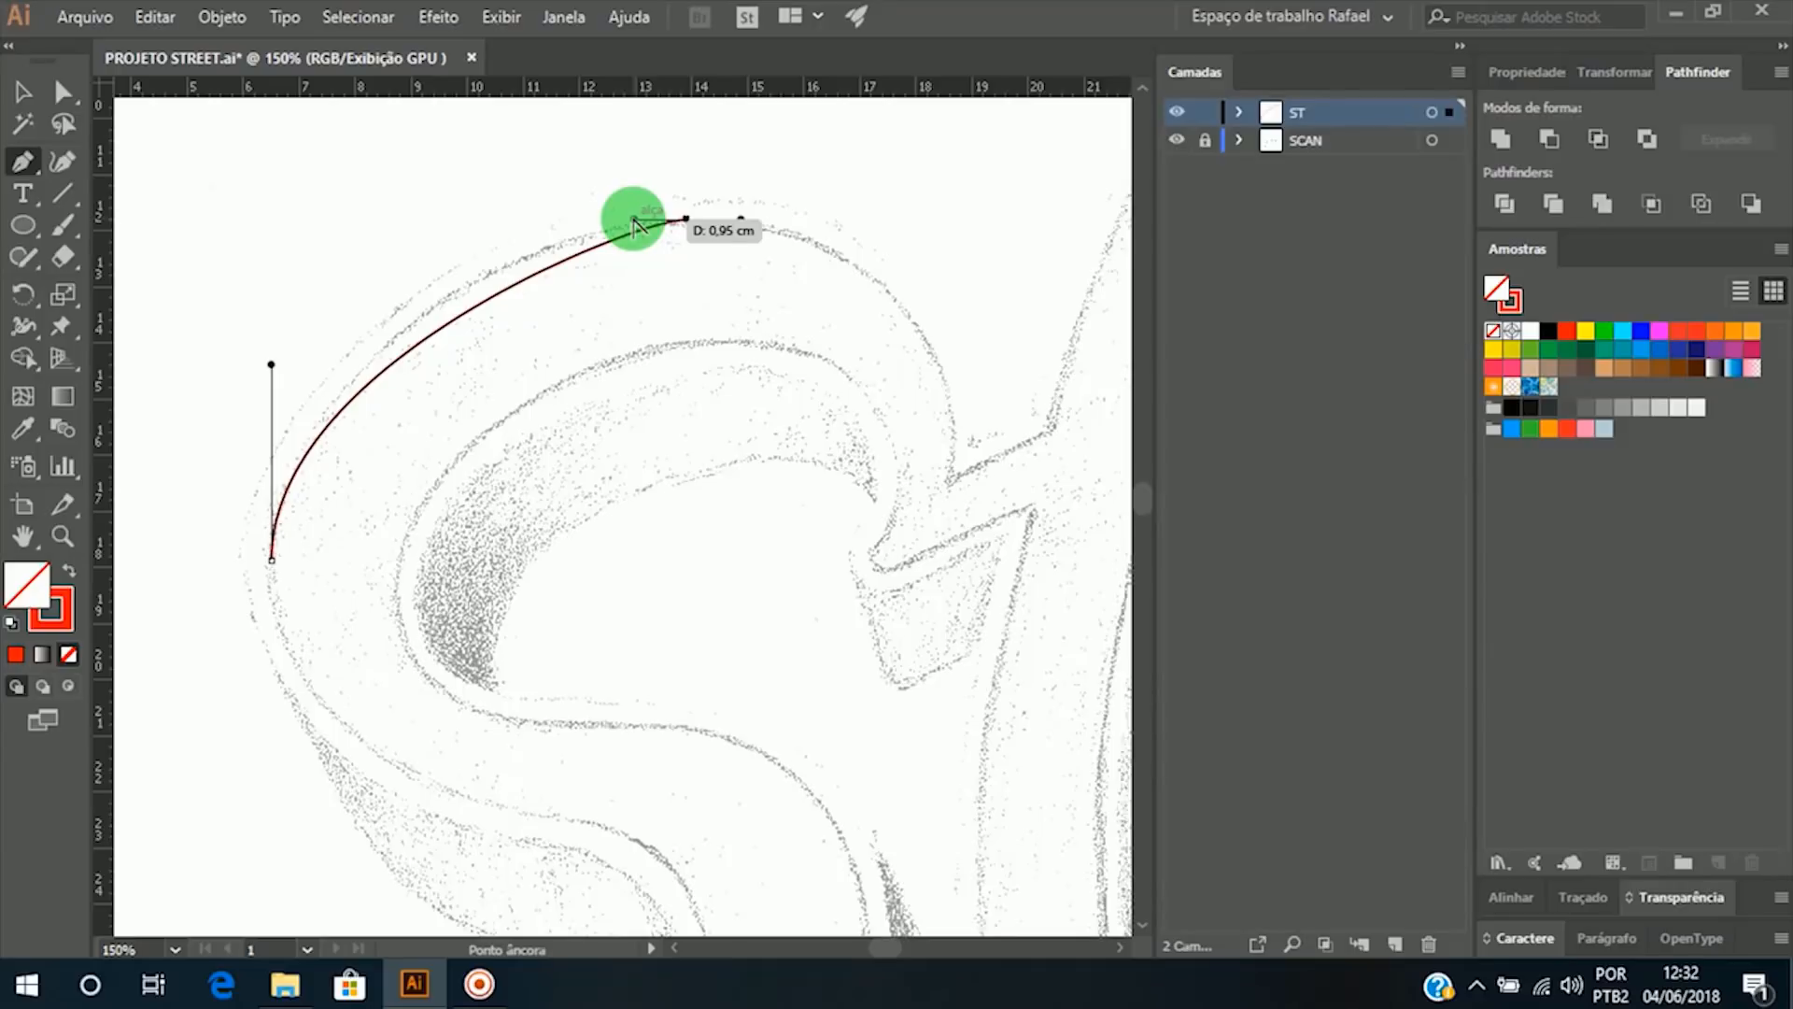
drag(634, 224, 537, 258)
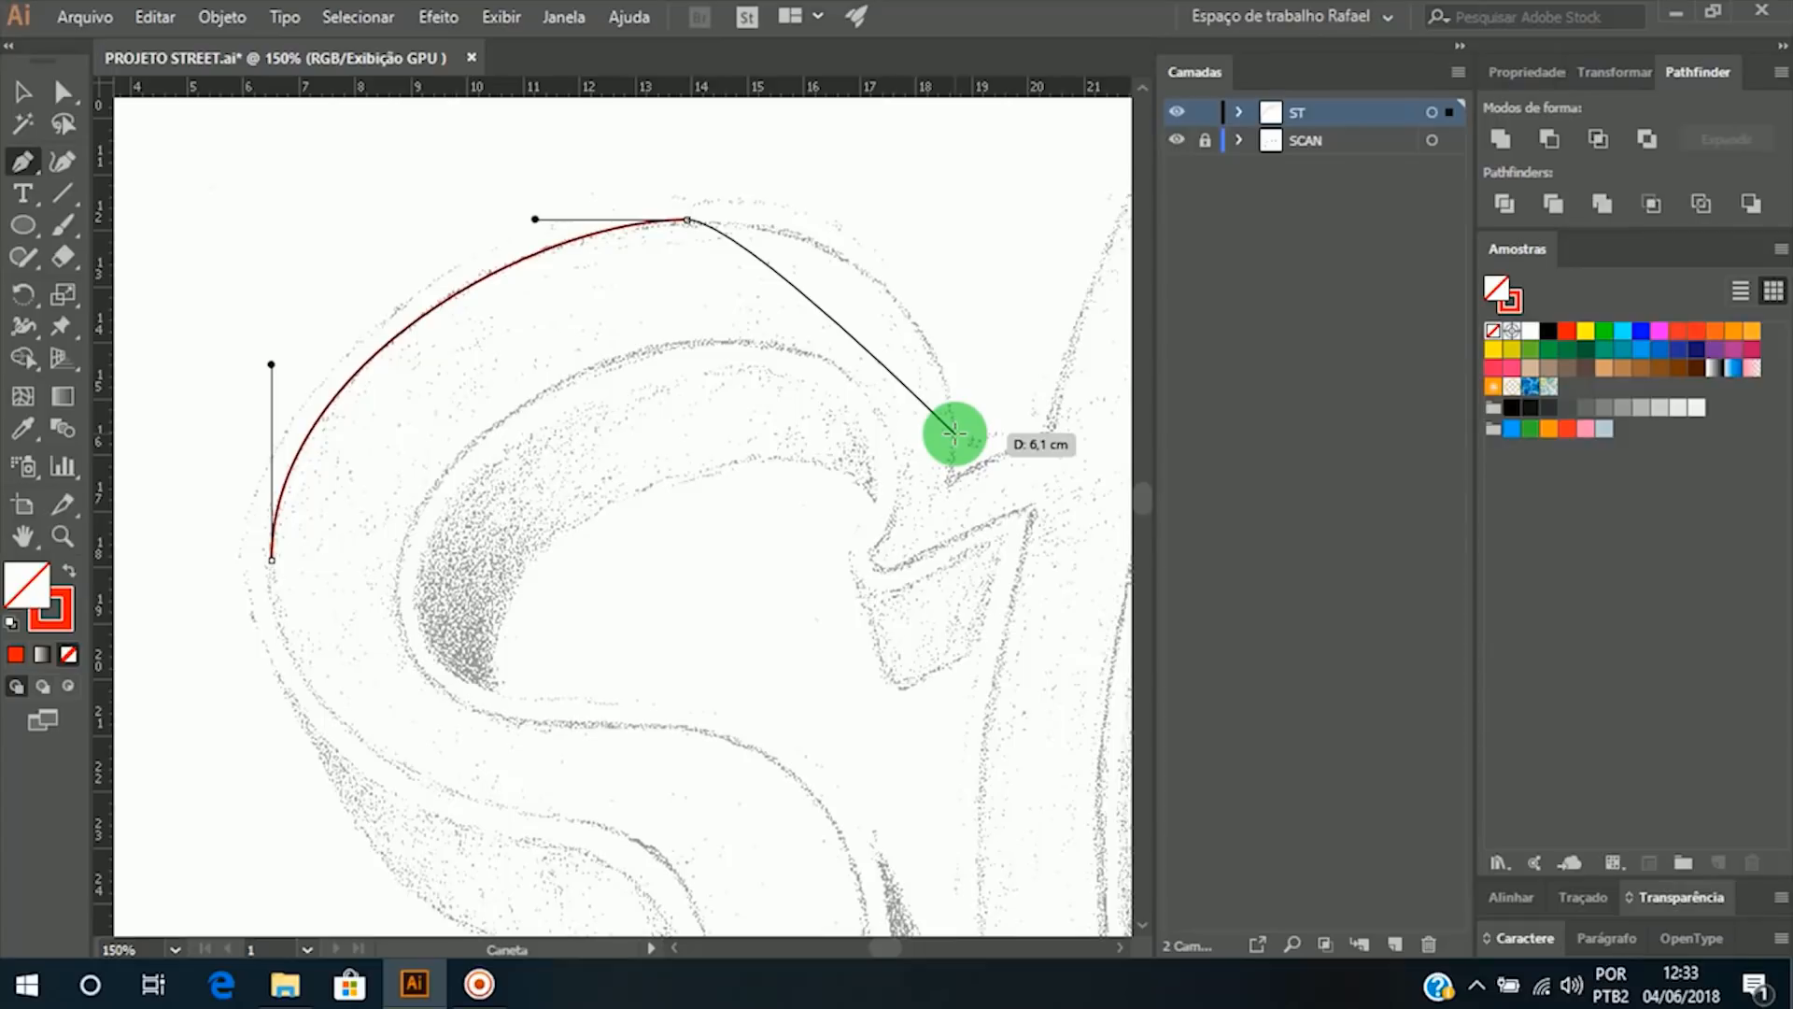
Step: Place a third anchor at the right extreme of the S's outer curve with long vertical handles, then slightly shorten its upper handle
drag(955, 433, 944, 602)
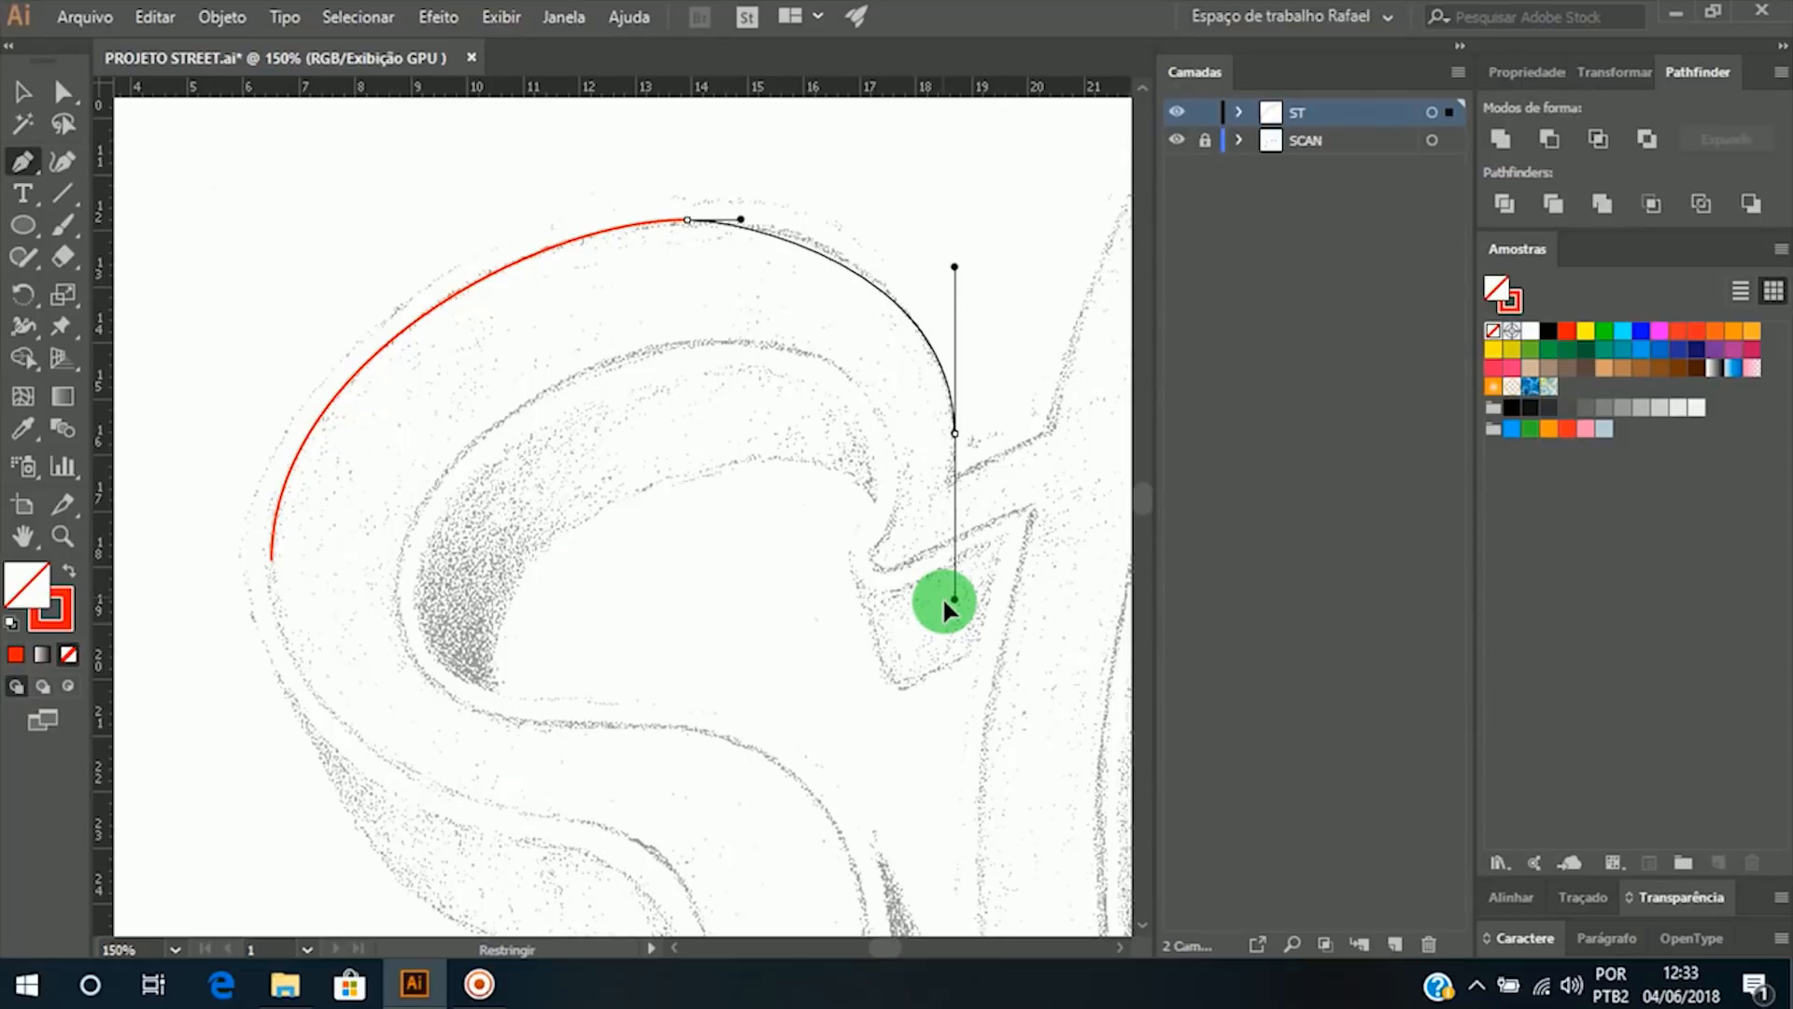
mouse_move(945, 601)
mouse_down()
mouse_move(950, 575)
mouse_move(950, 626)
mouse_up()
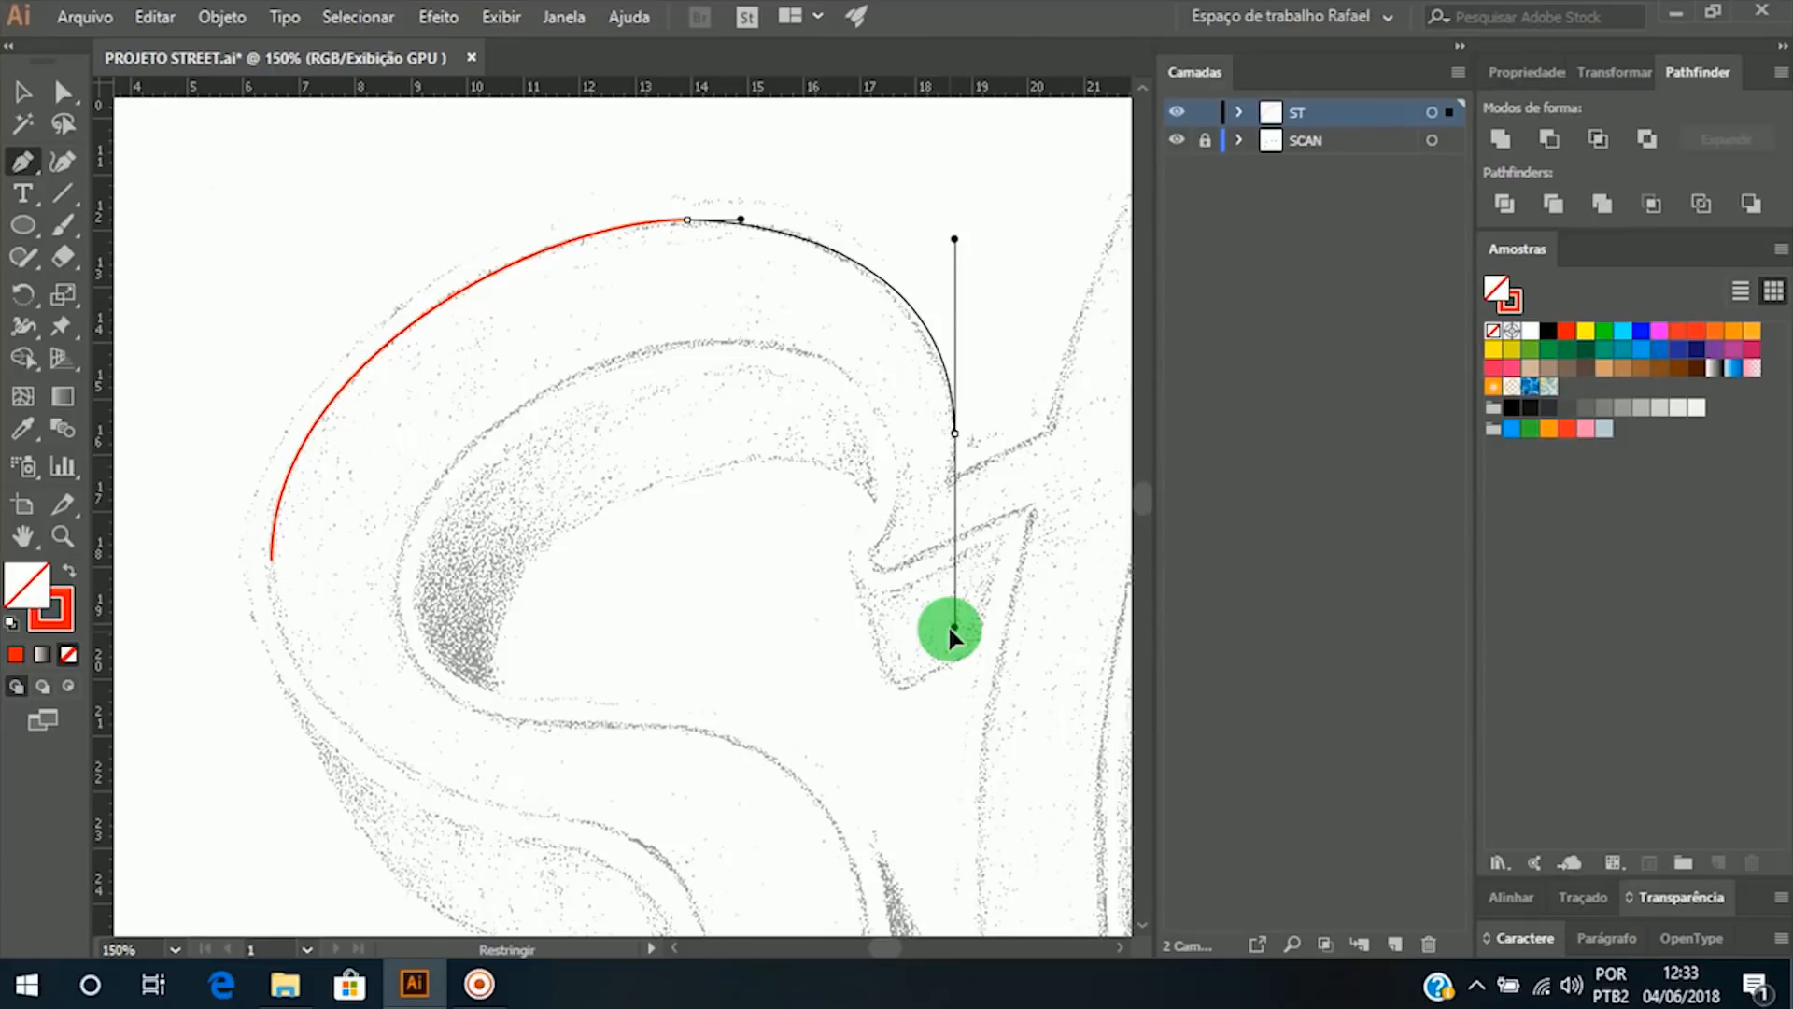
drag(949, 626, 949, 637)
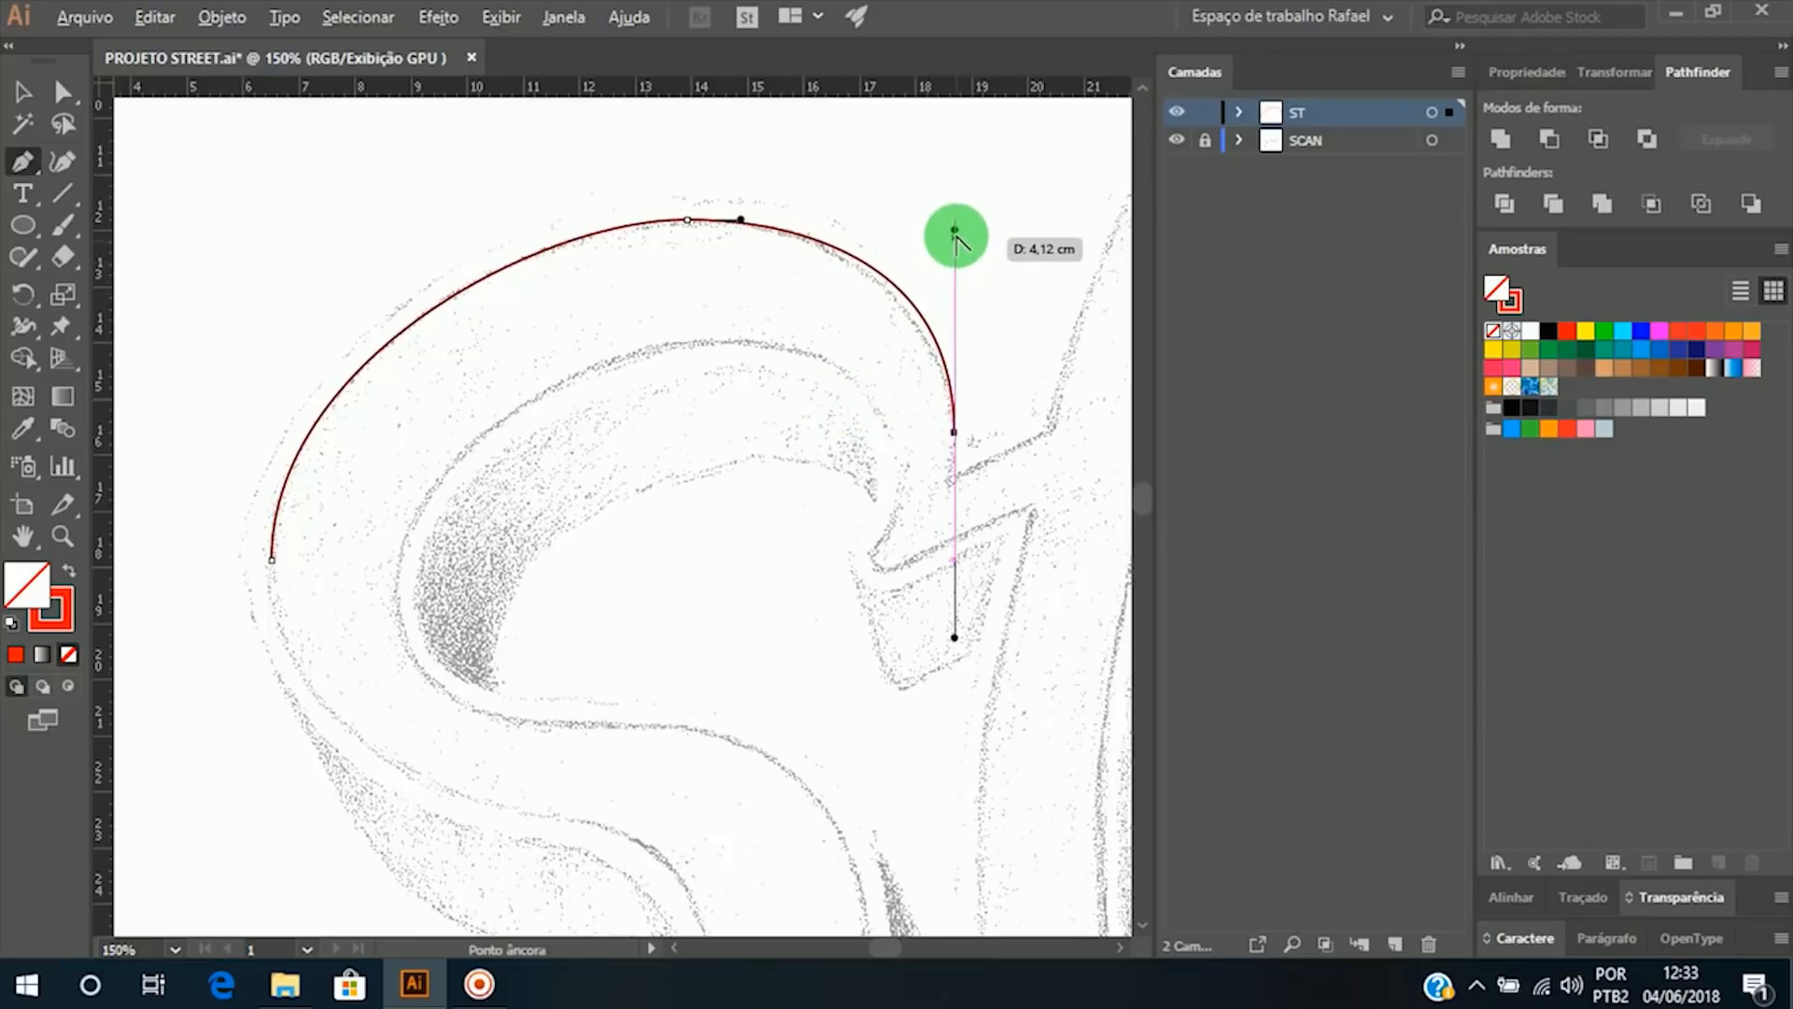
drag(954, 229, 945, 254)
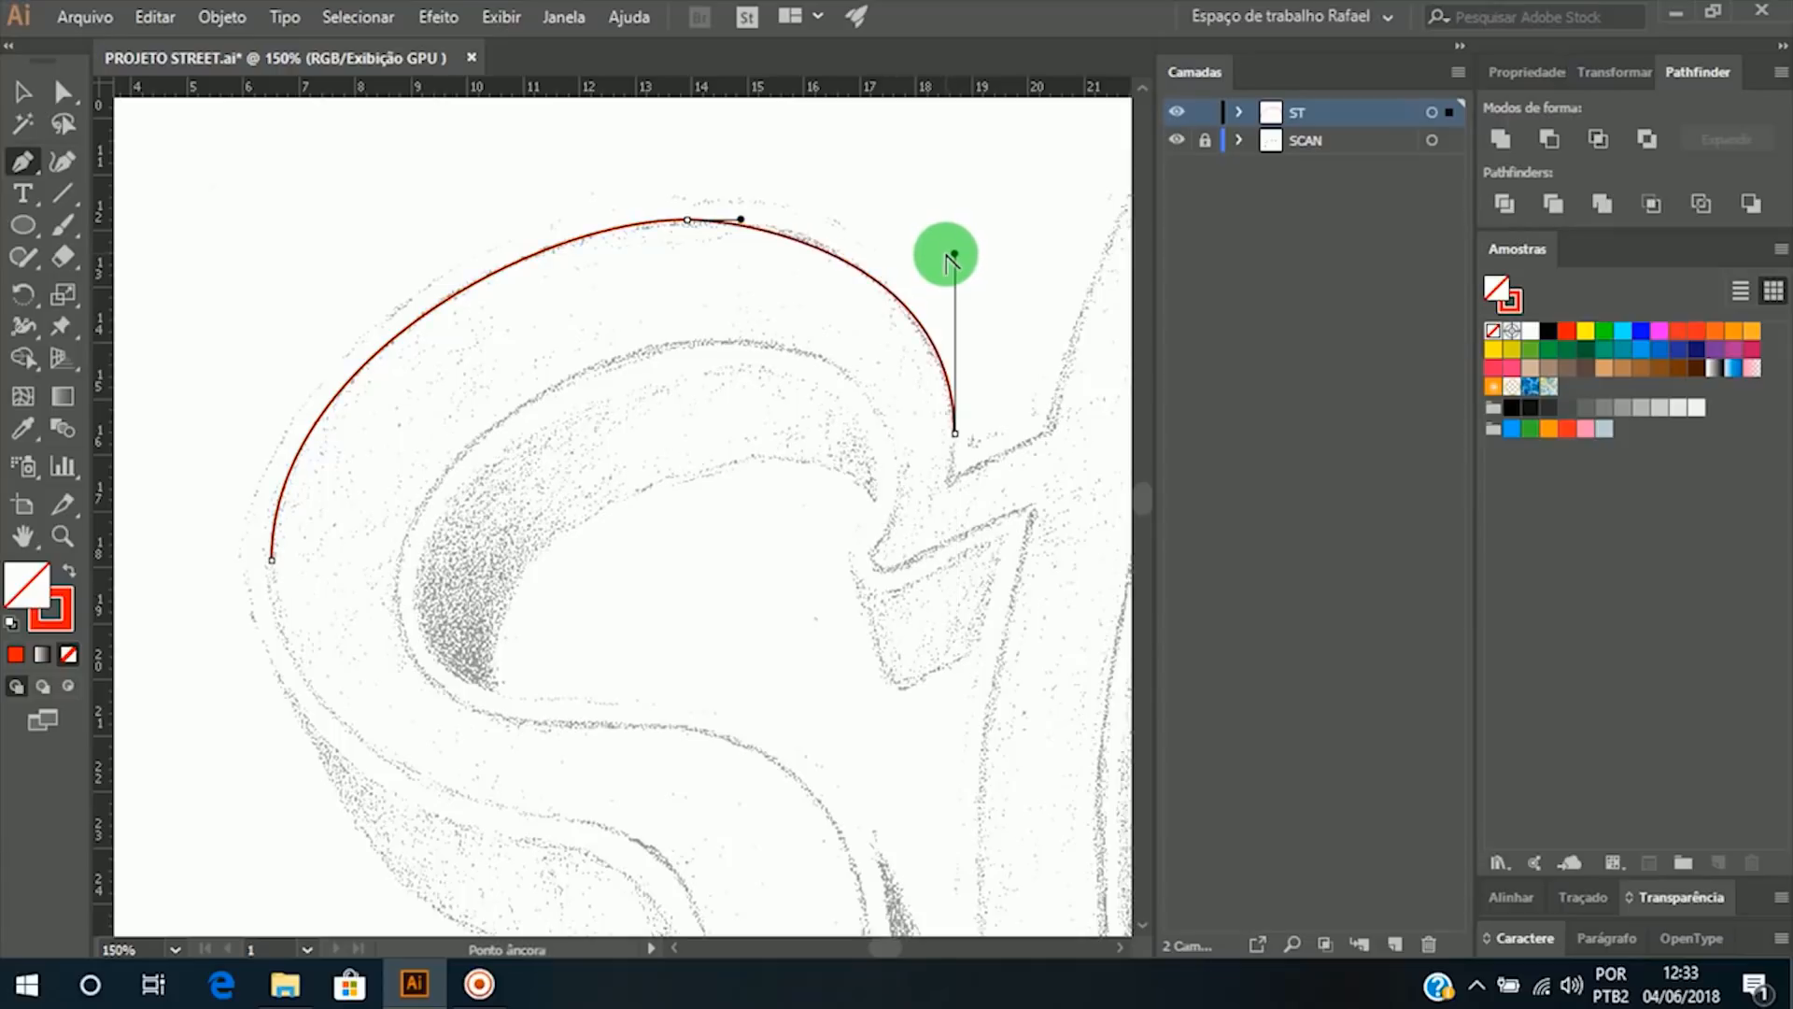
Step: Balance the top-right curve by lengthening the top anchor's outgoing handle and shortening the right anchor's upper handle to match the sketch
drag(741, 219, 768, 218)
drag(959, 266, 953, 268)
drag(770, 221, 824, 219)
drag(953, 268, 955, 293)
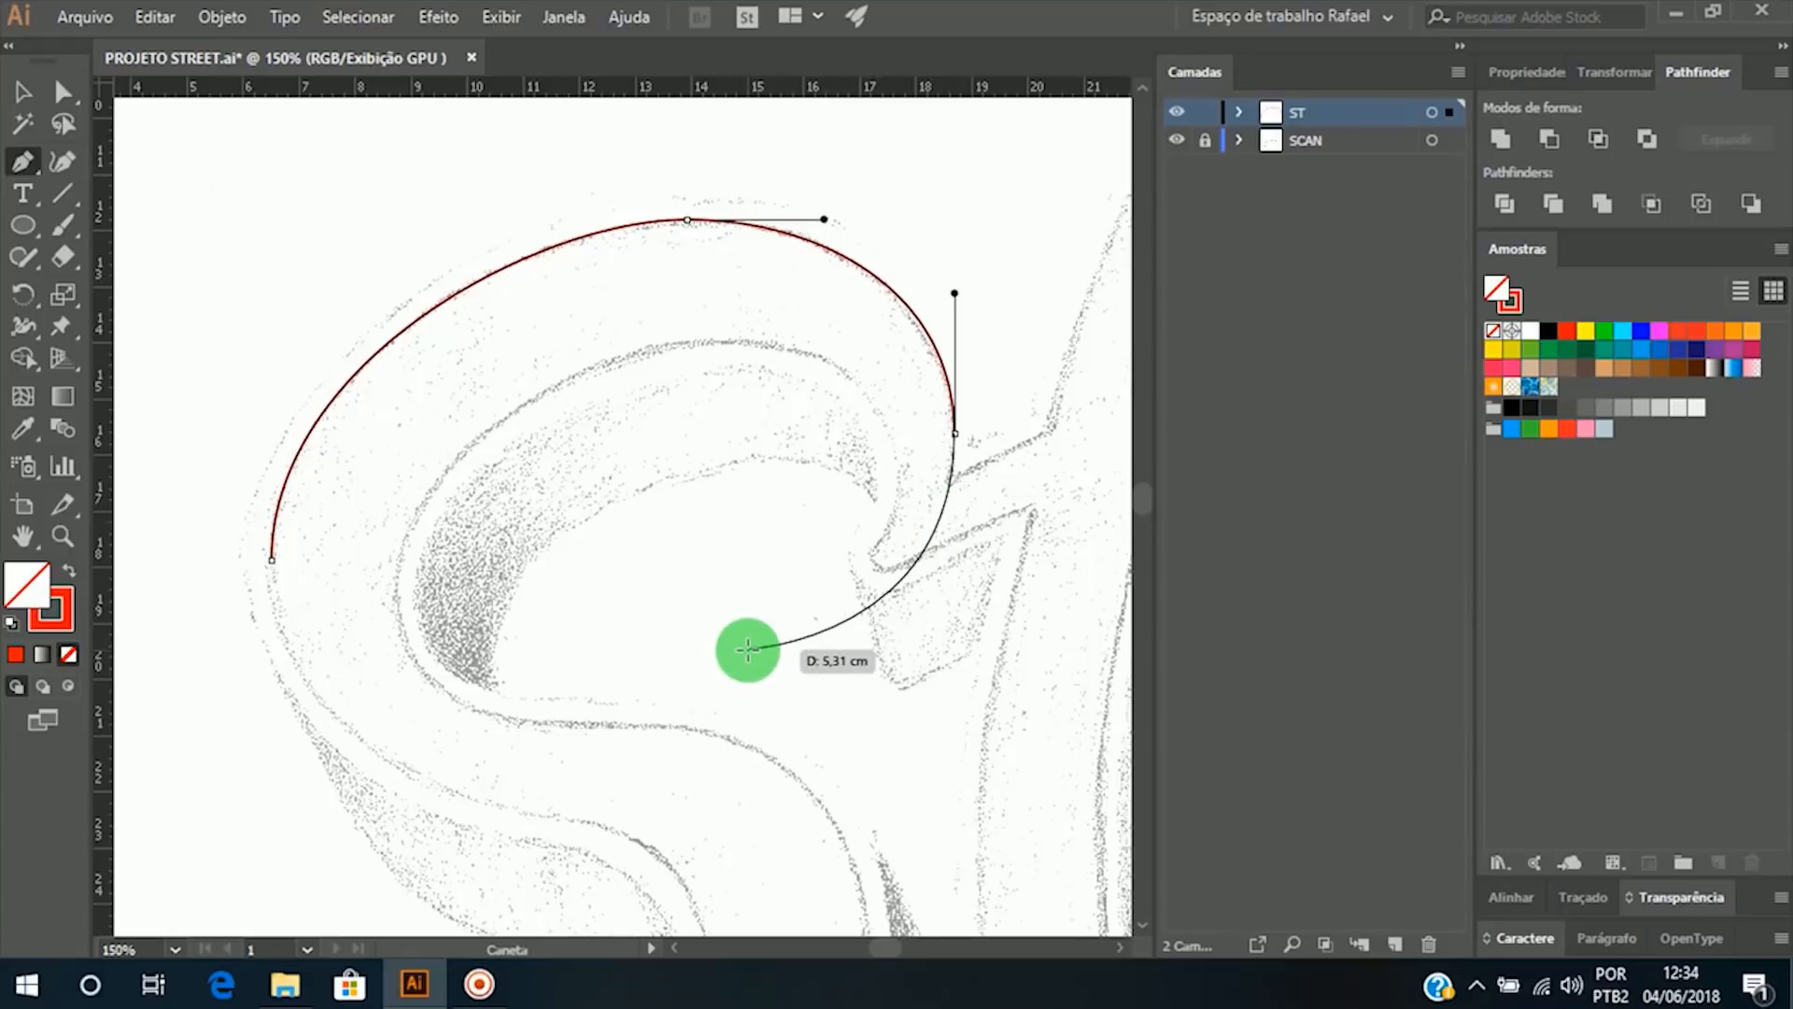
Step: Add an anchor at the lower tip of the S's terminal with horizontal handles, carrying the curve through the T's crossbar
key(space)
drag(949, 541, 517, 552)
drag(724, 531, 629, 561)
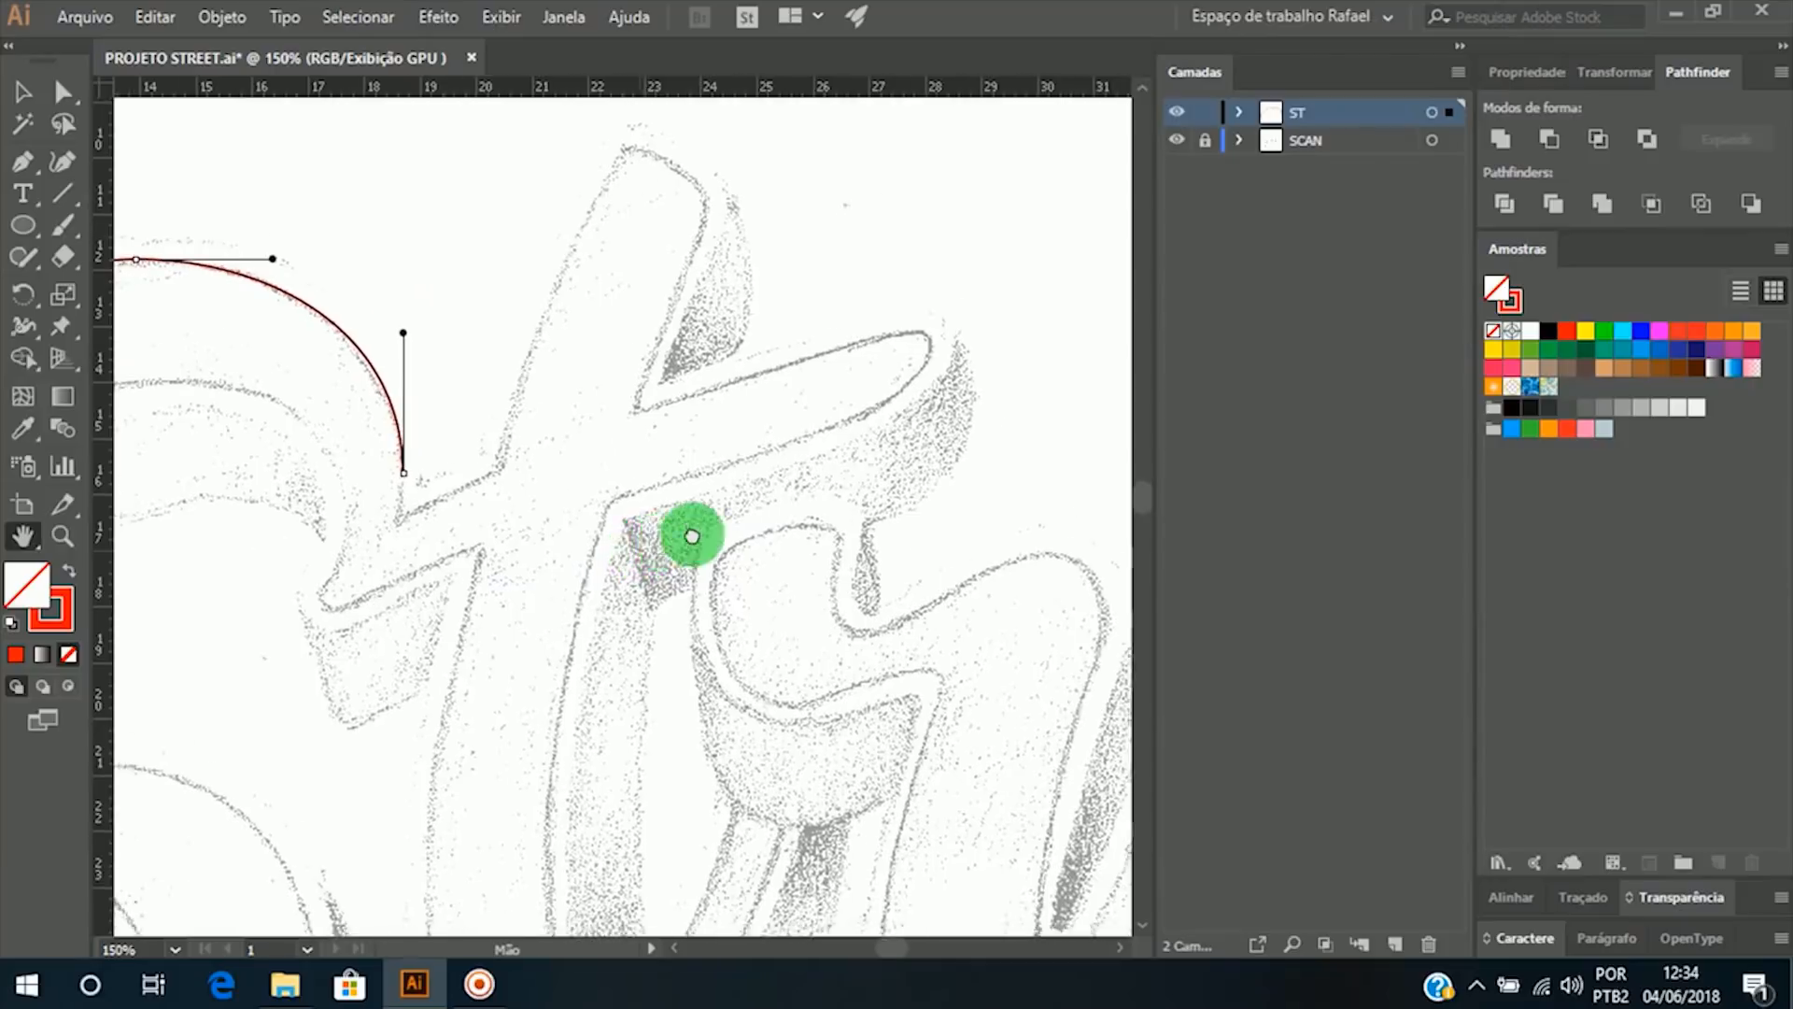
drag(734, 536, 719, 545)
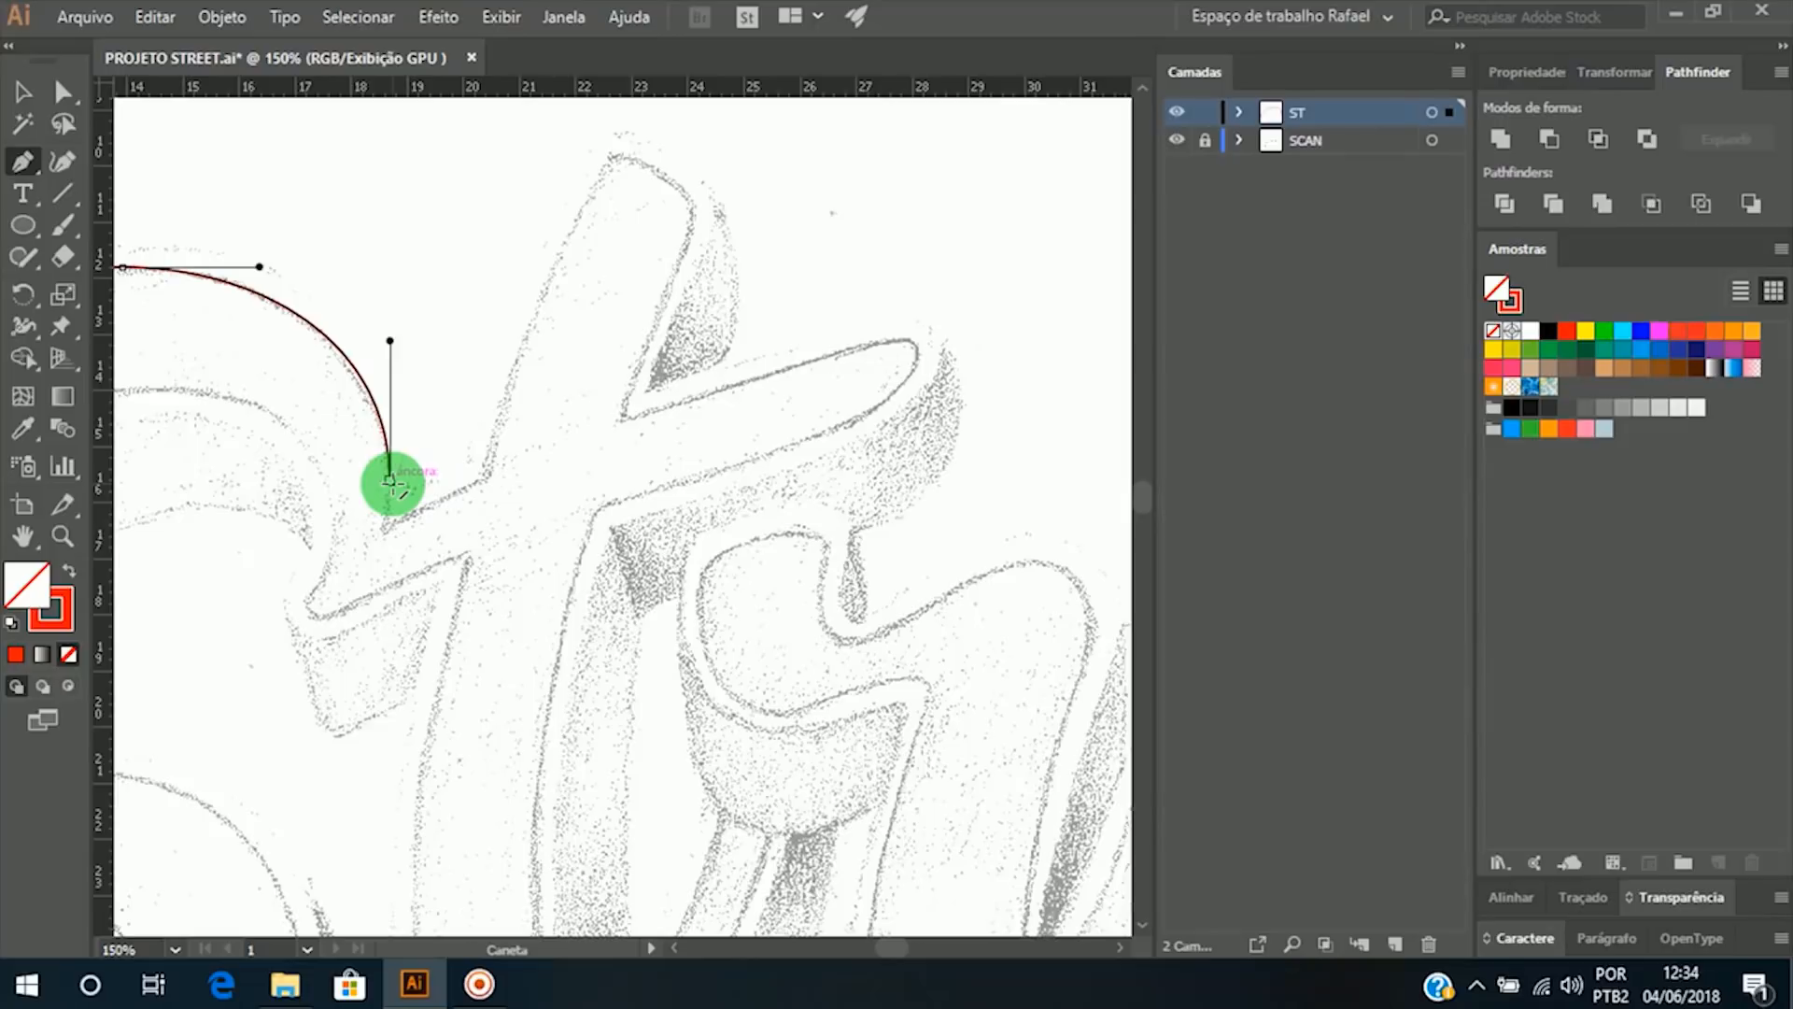
mouse_move(392, 483)
mouse_down()
mouse_move(420, 532)
mouse_move(548, 416)
mouse_move(352, 516)
mouse_move(389, 513)
mouse_move(384, 600)
mouse_move(431, 556)
mouse_move(334, 528)
mouse_move(566, 540)
mouse_move(541, 461)
mouse_move(321, 620)
mouse_move(265, 620)
mouse_up()
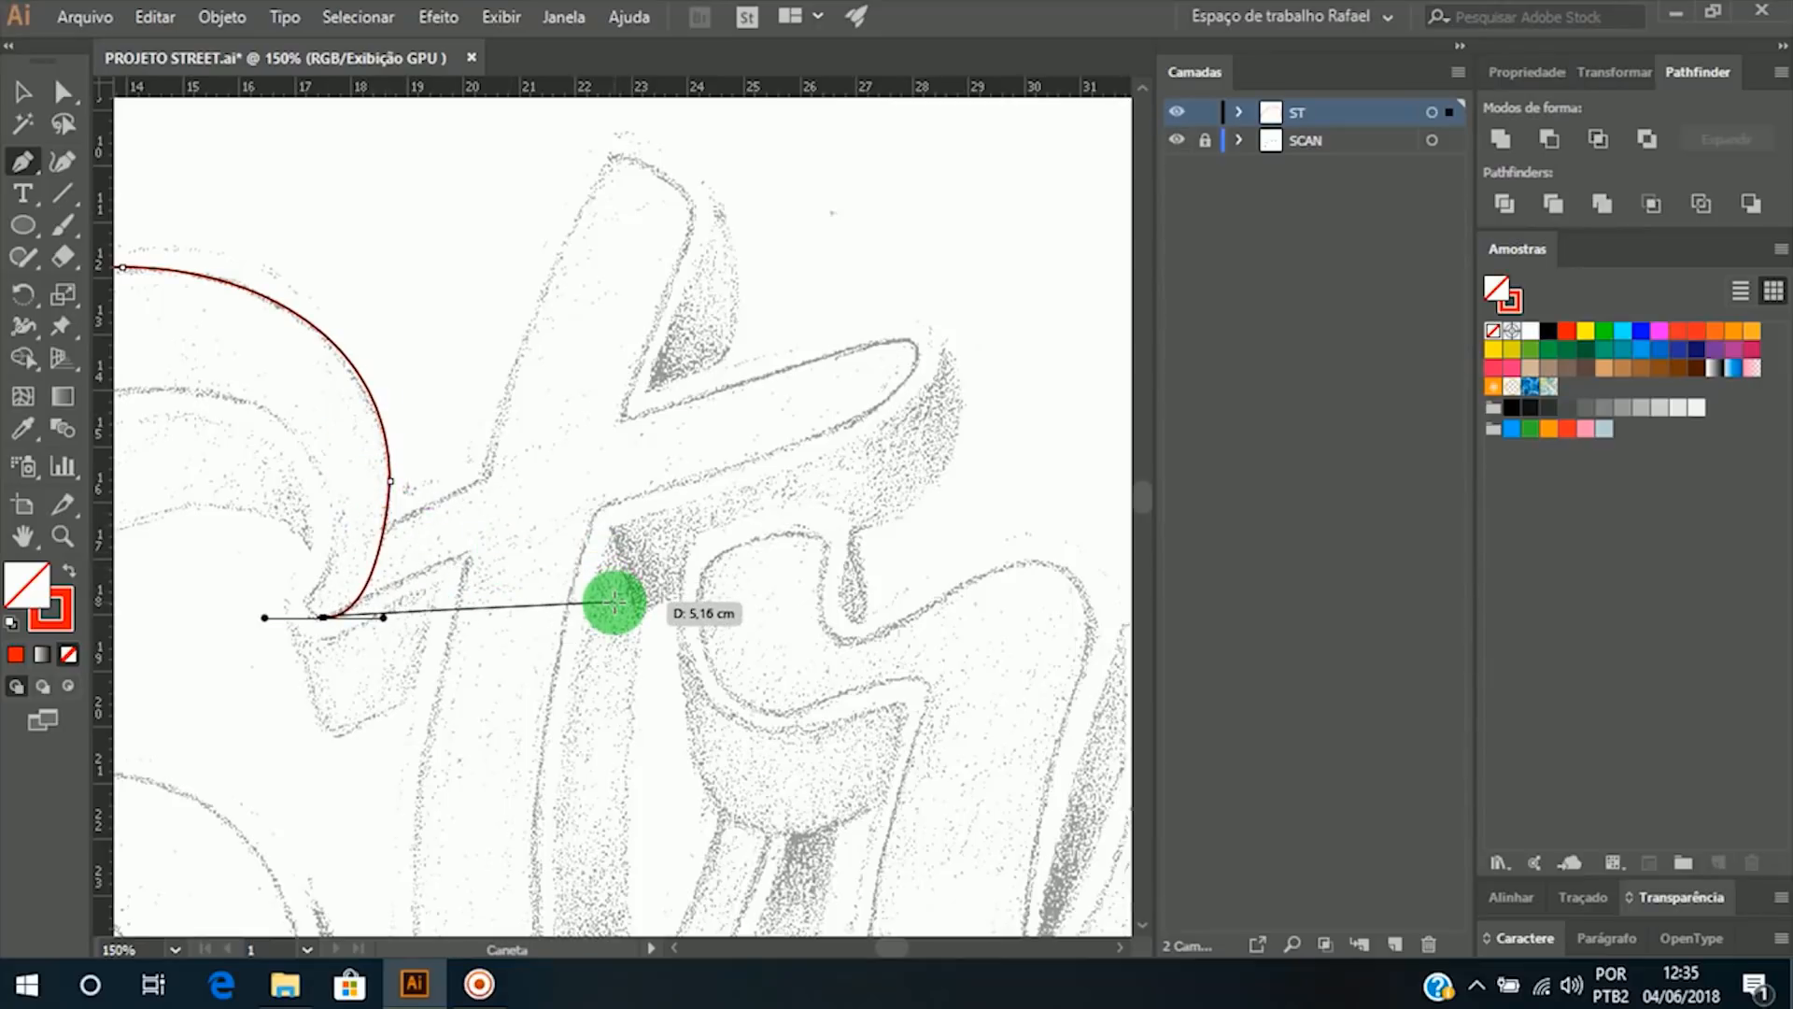
Step: Insert an anchor on the curve with the Pen tool where the S's outer edge meets the upper edge of the T's crossbar
drag(485, 544, 946, 581)
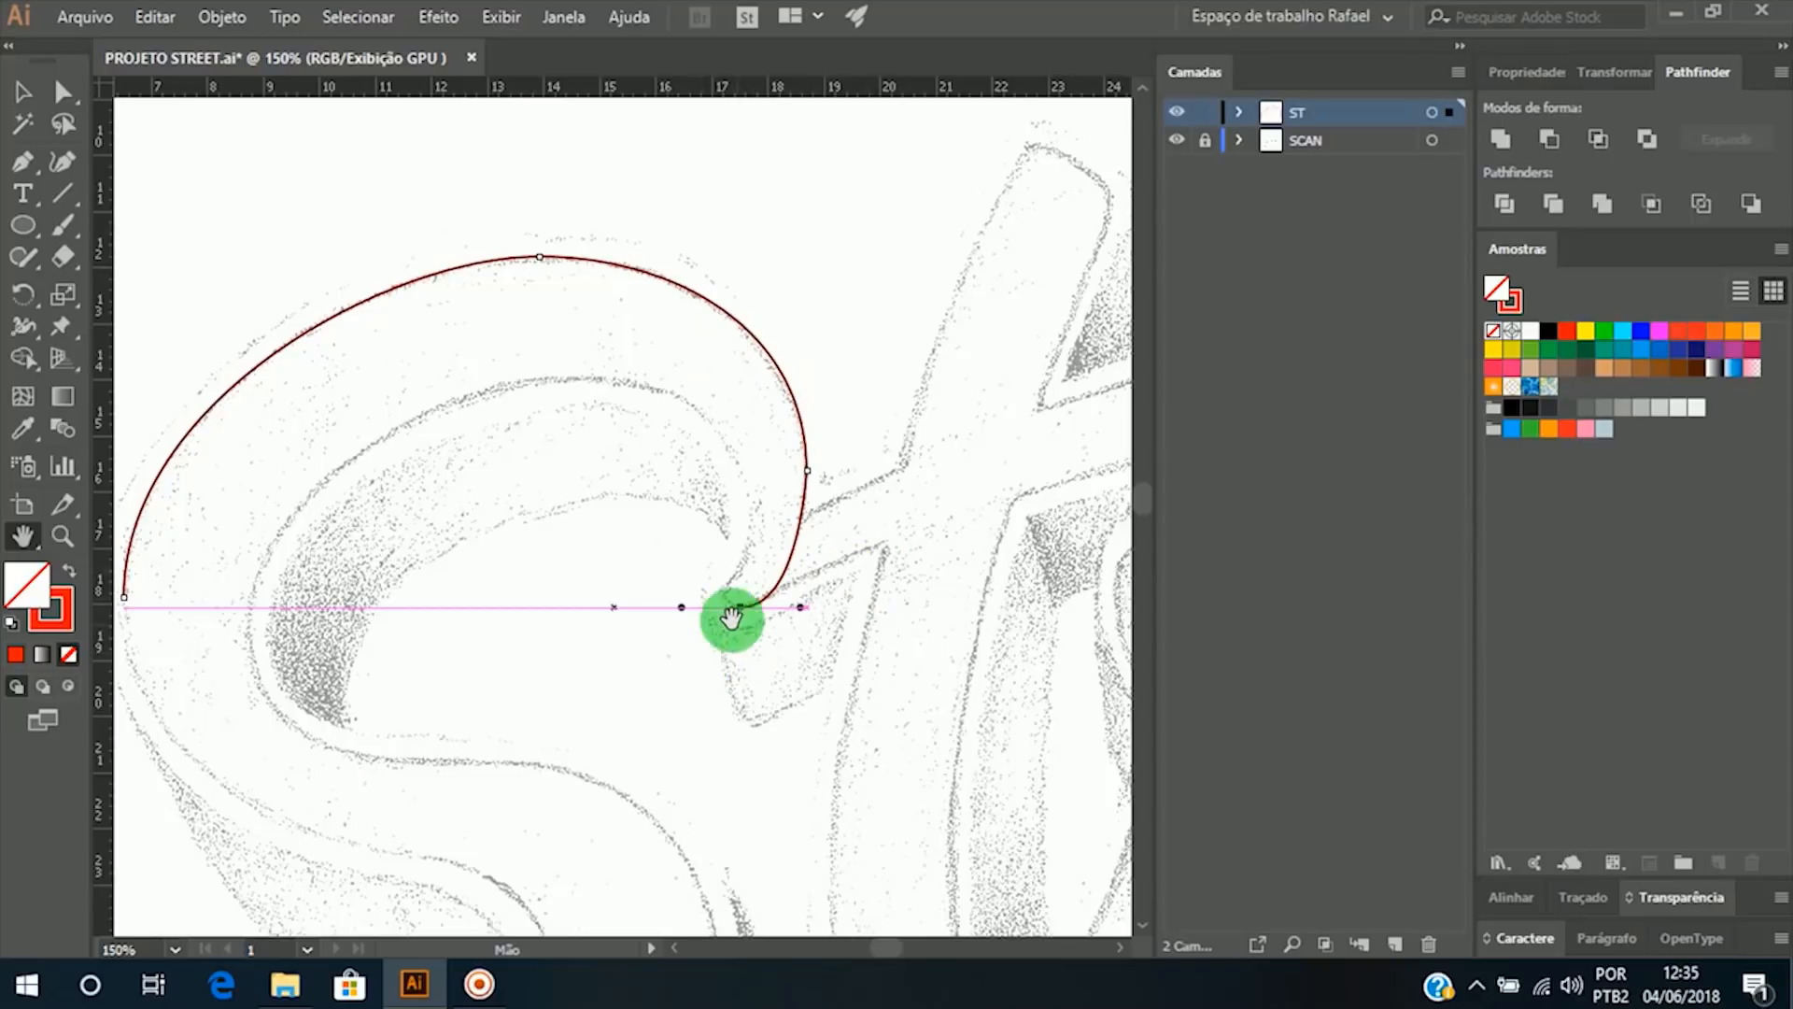
drag(676, 619, 530, 601)
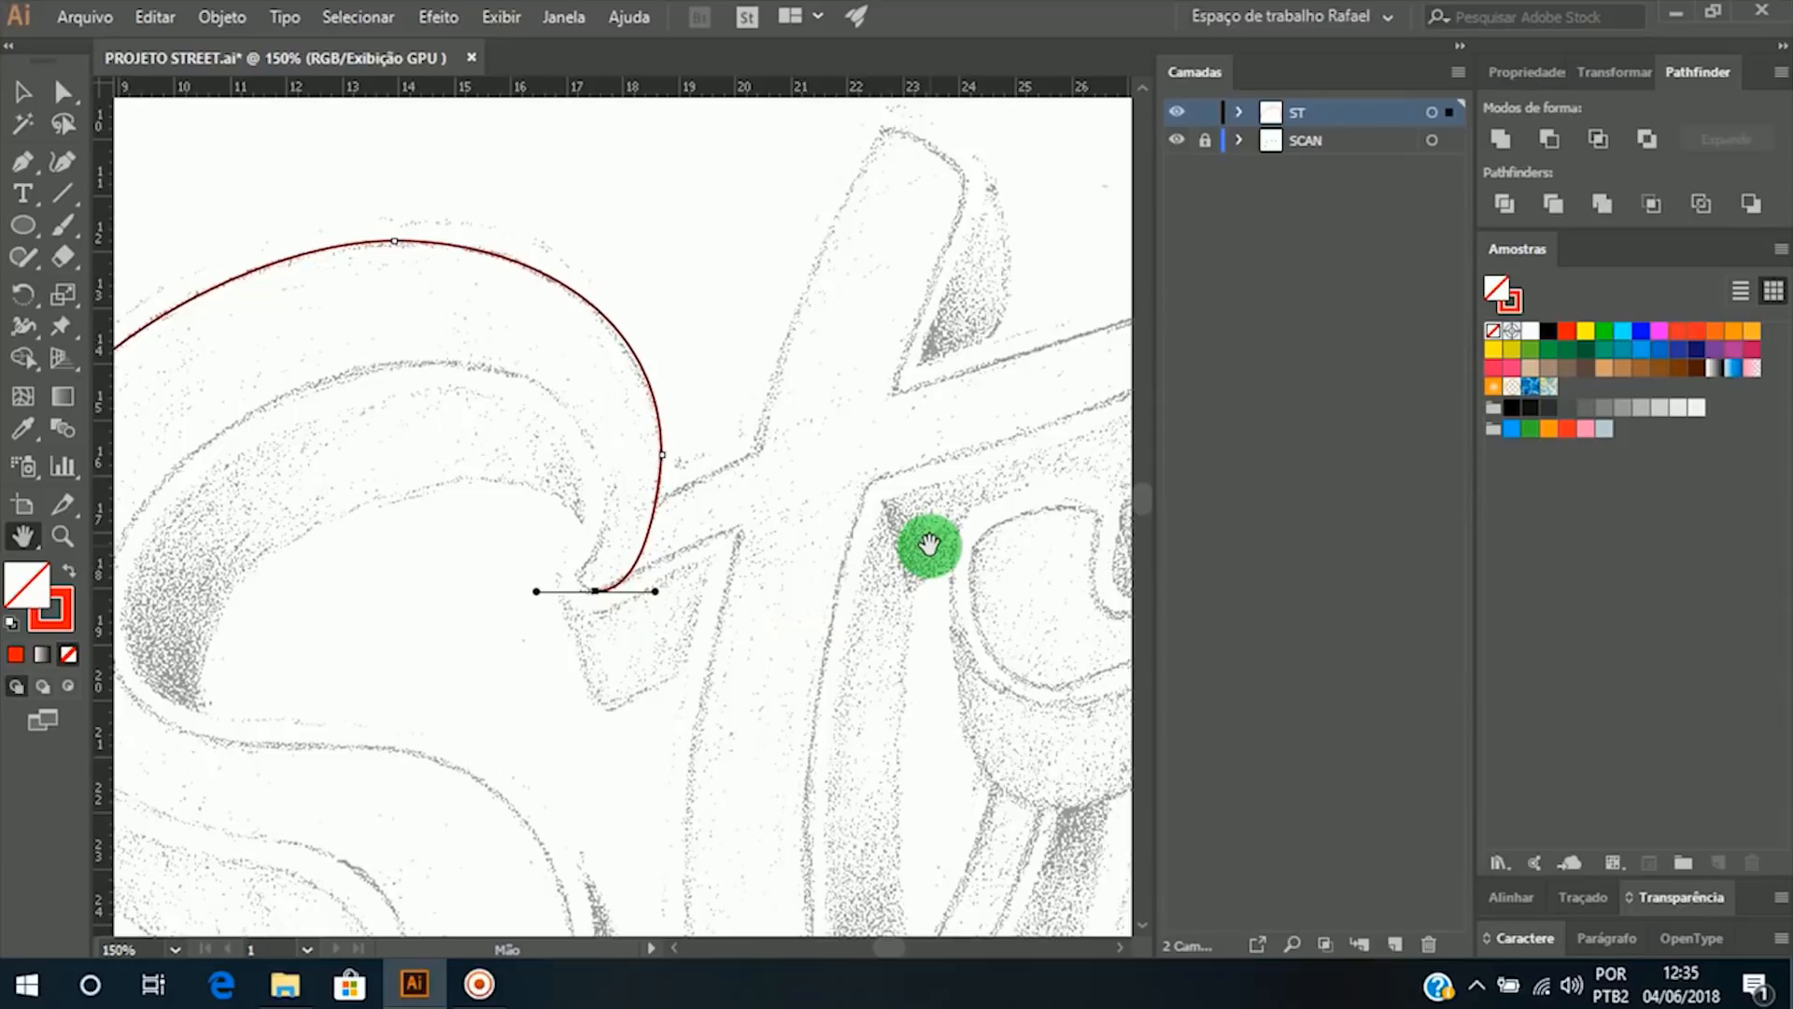
drag(881, 529, 776, 579)
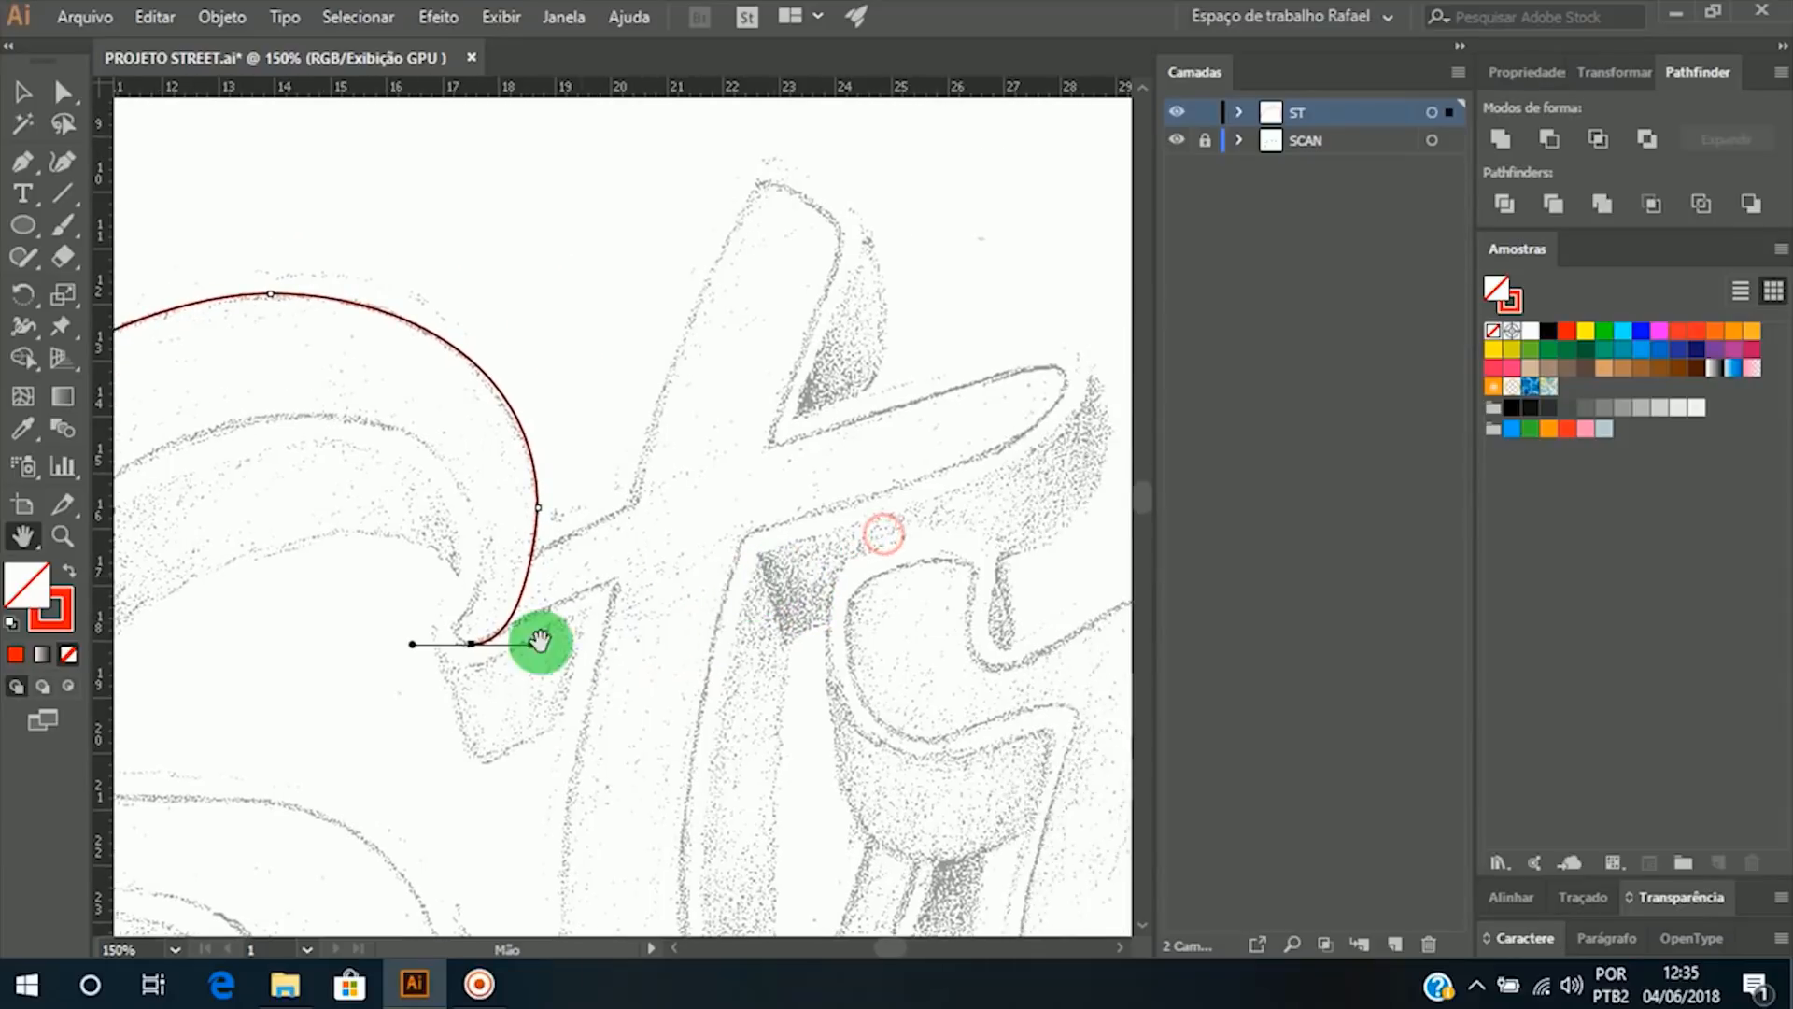
drag(431, 403, 705, 373)
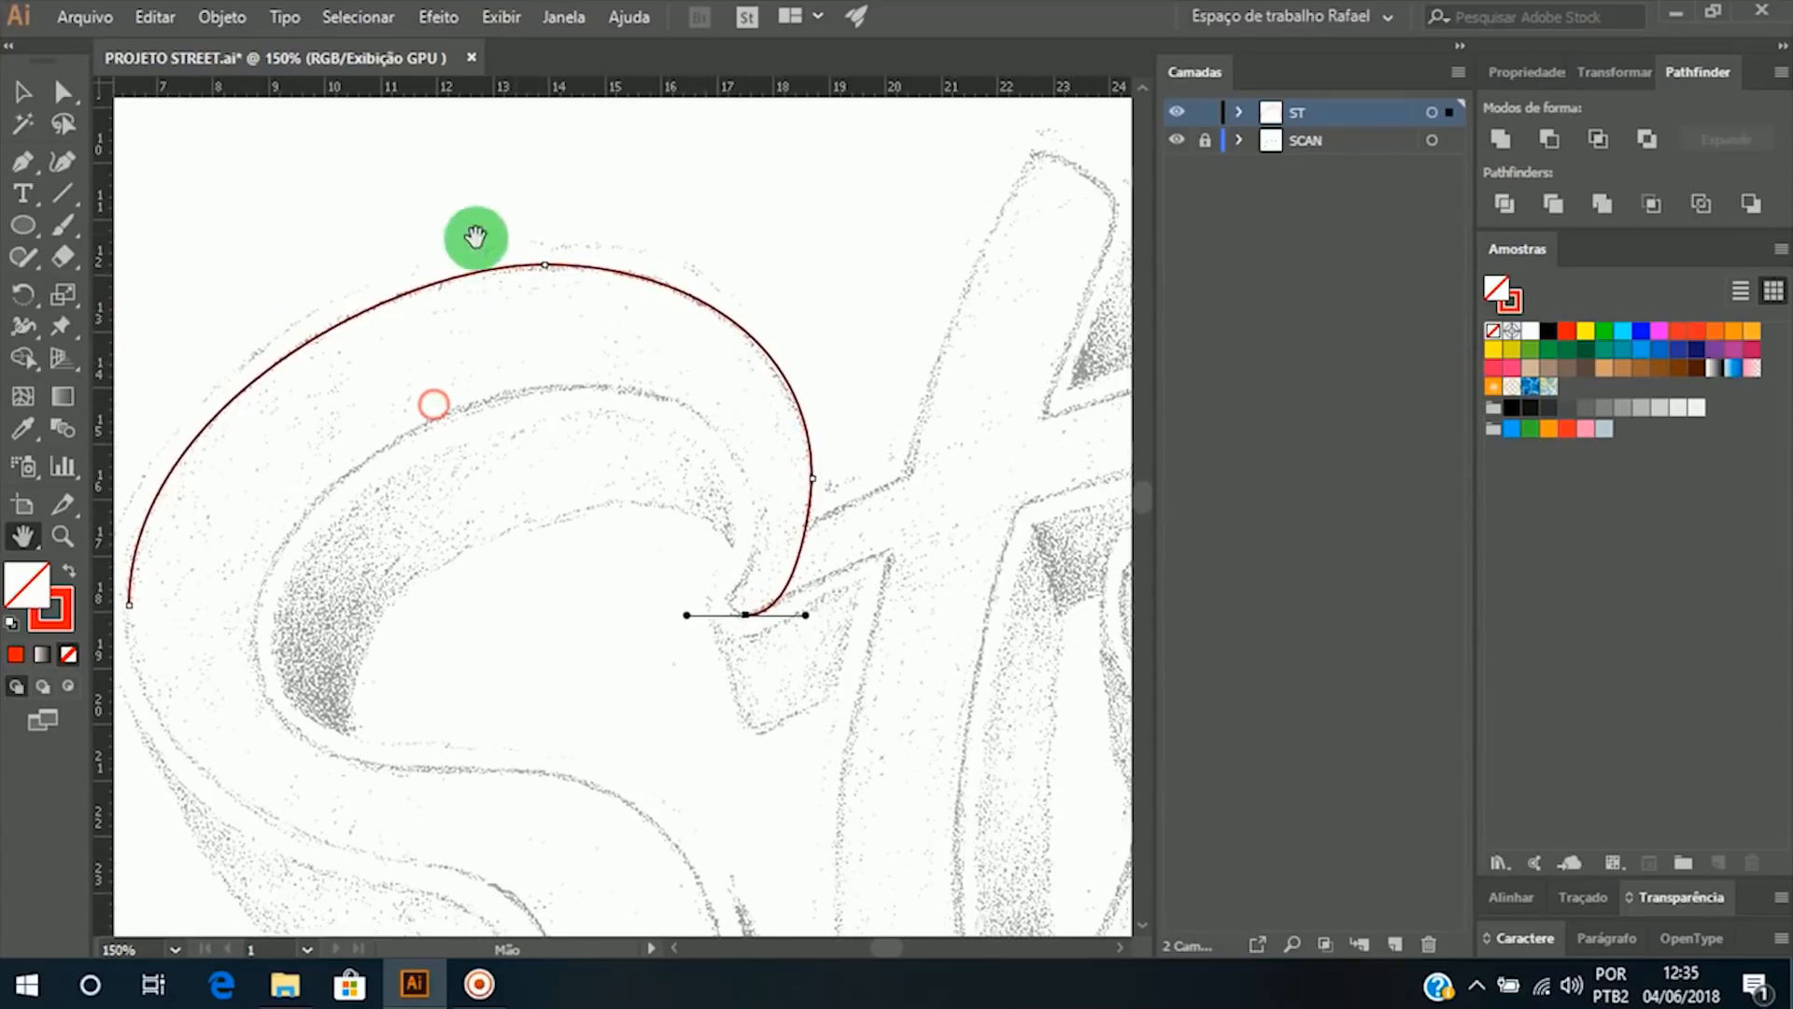
drag(654, 584, 570, 573)
drag(829, 580, 688, 580)
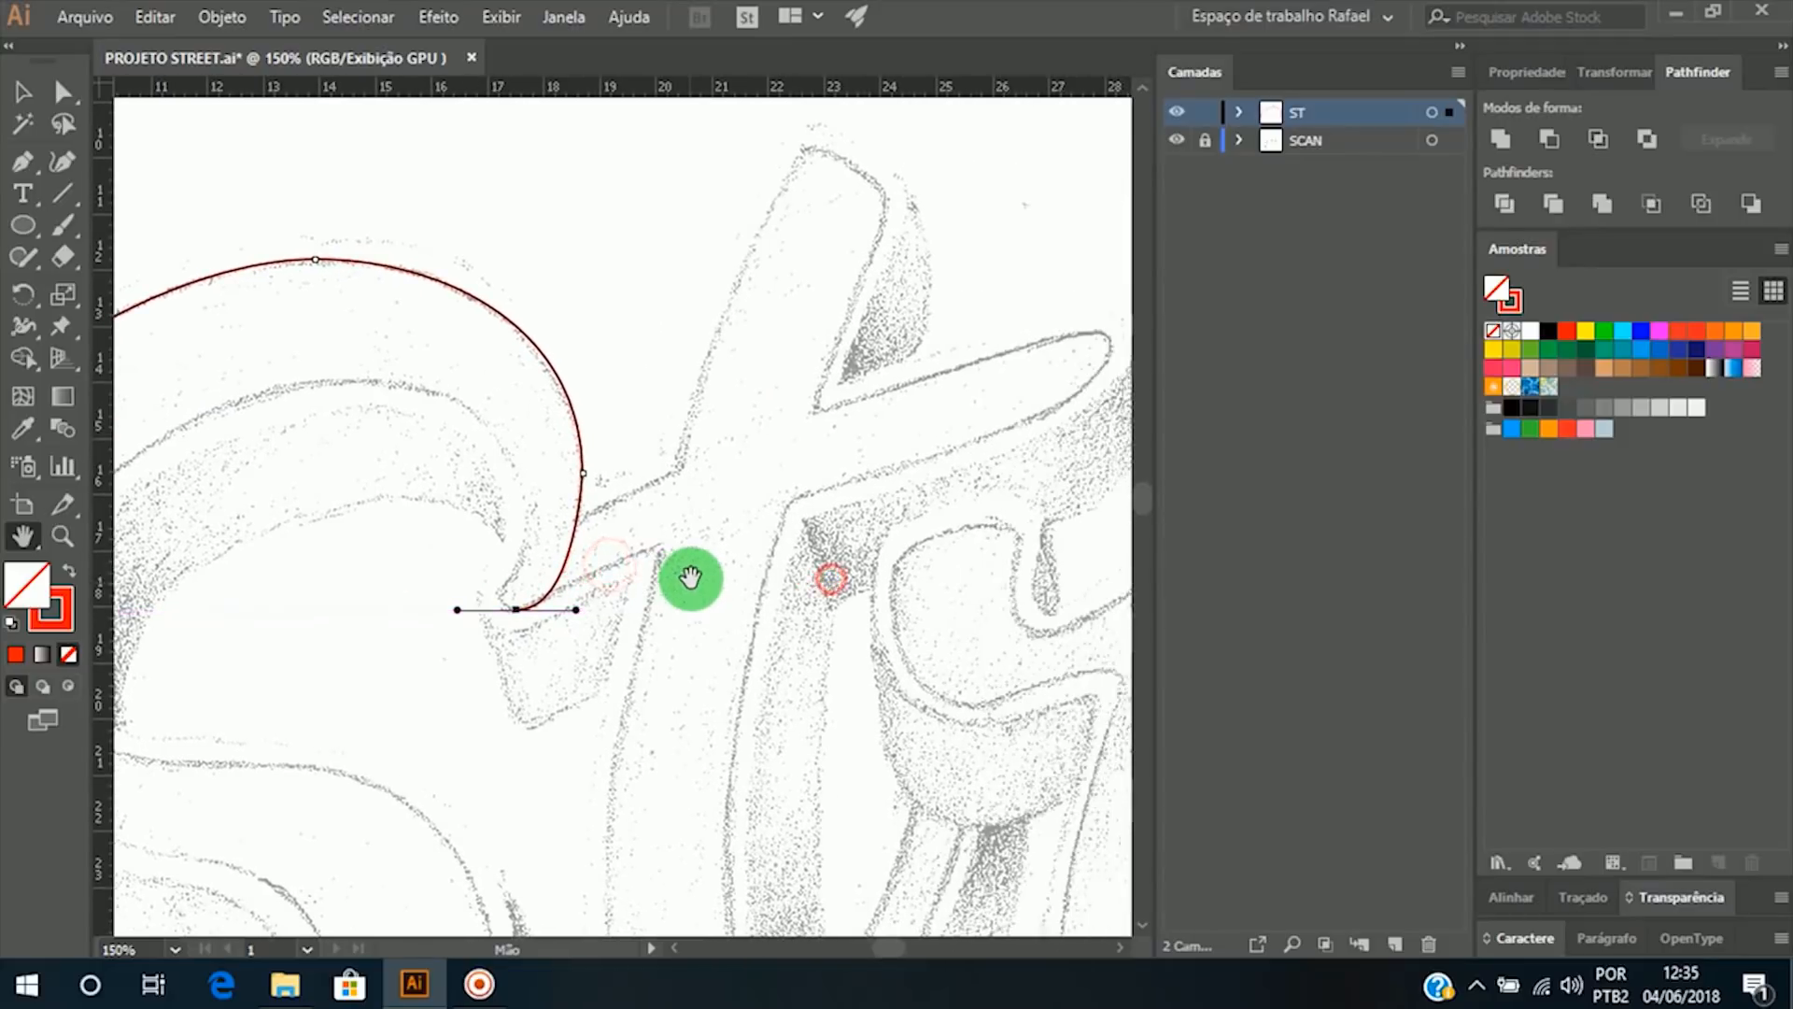
key(z)
click(688, 568)
click(592, 514)
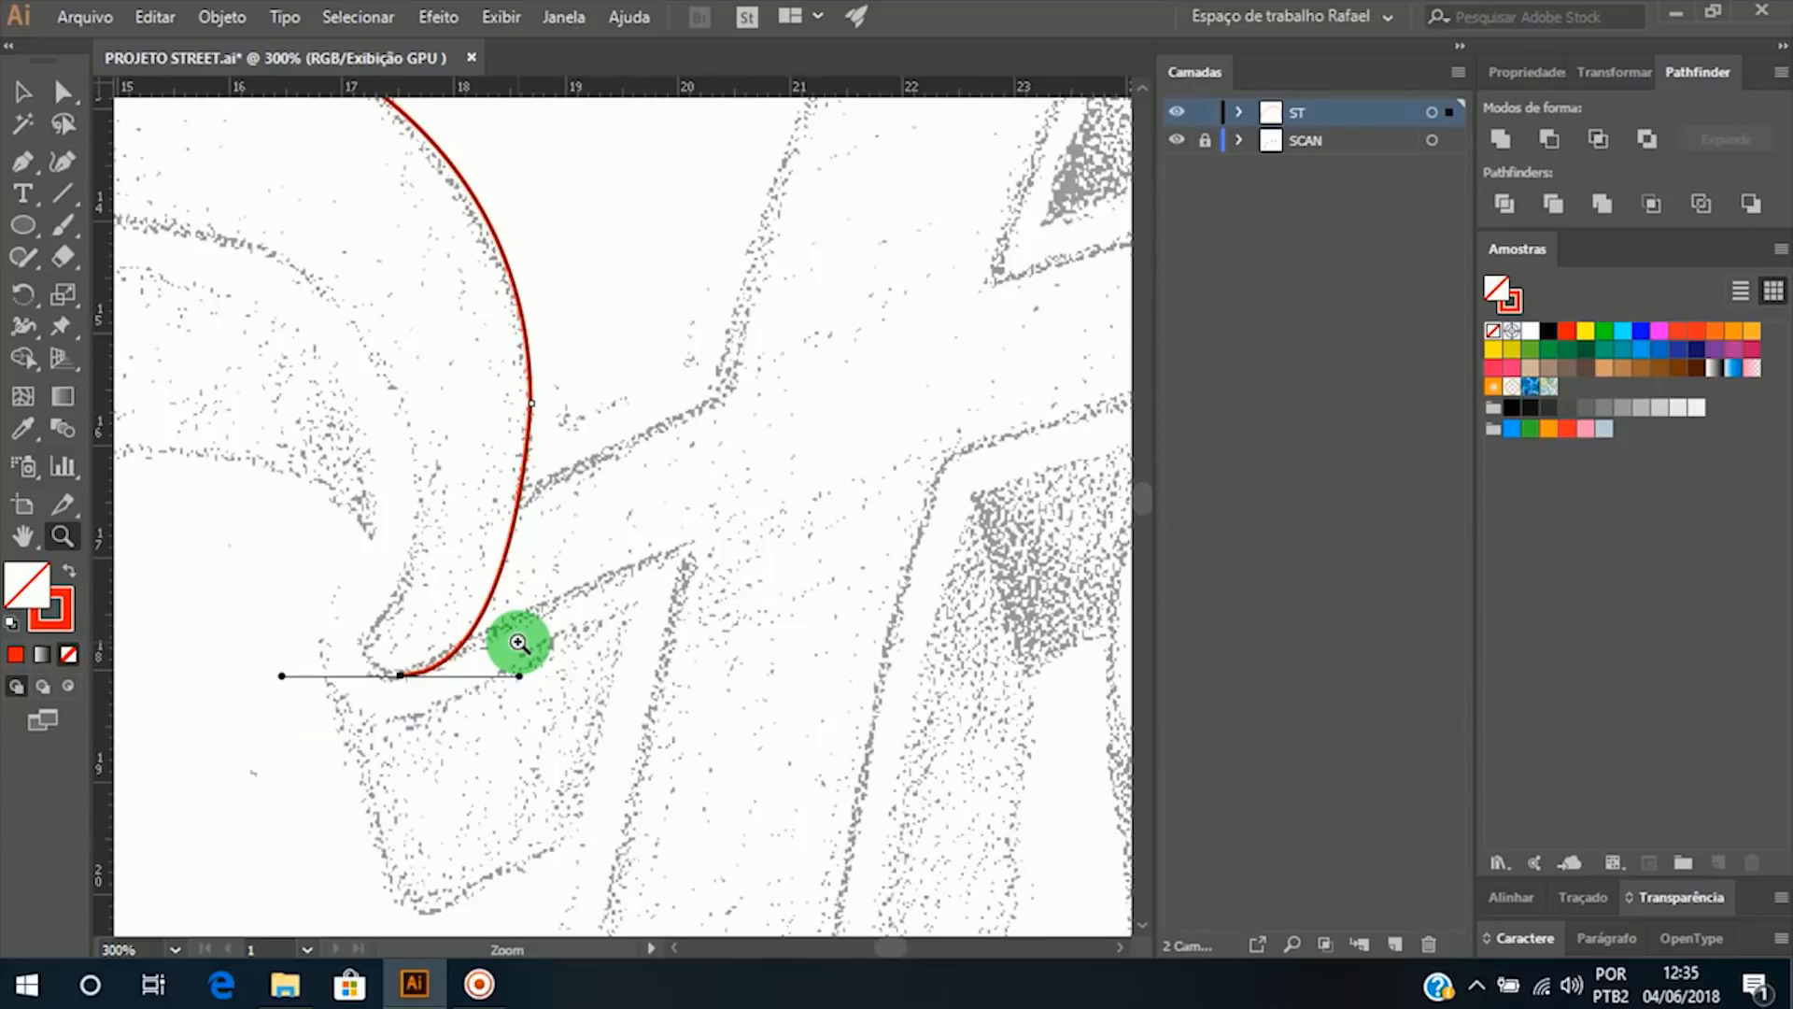
key(p)
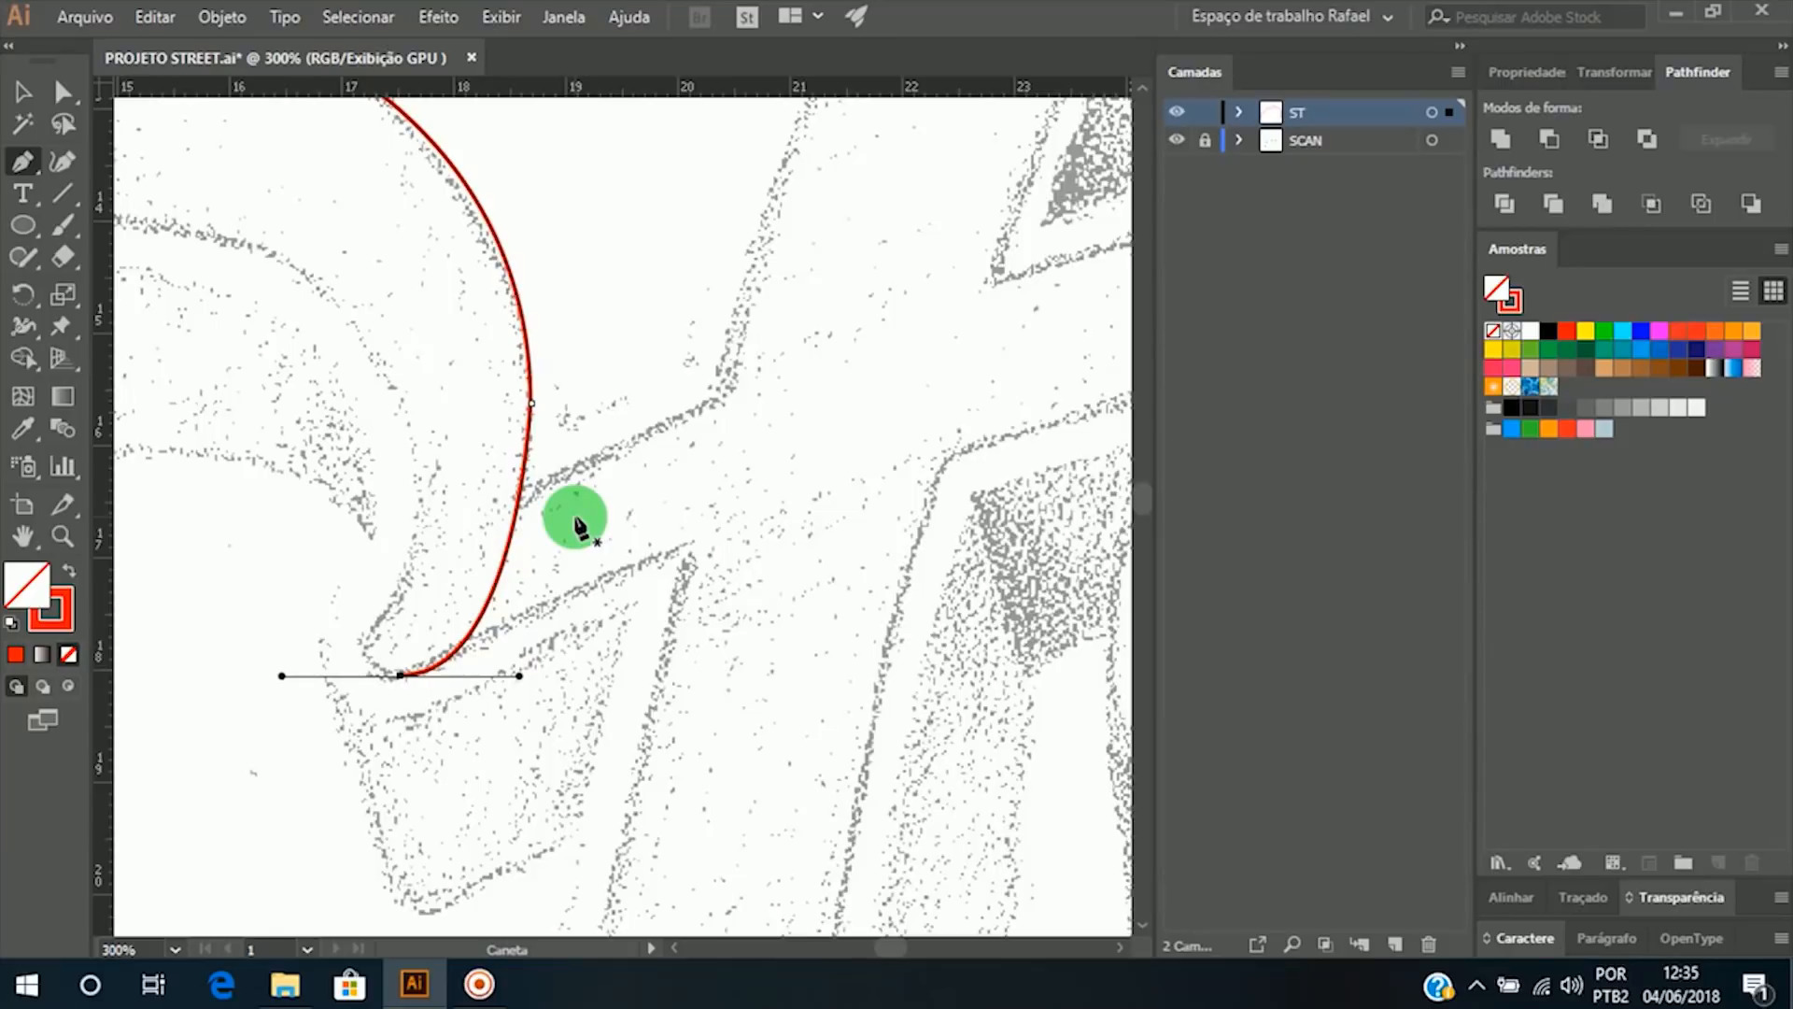
click(524, 489)
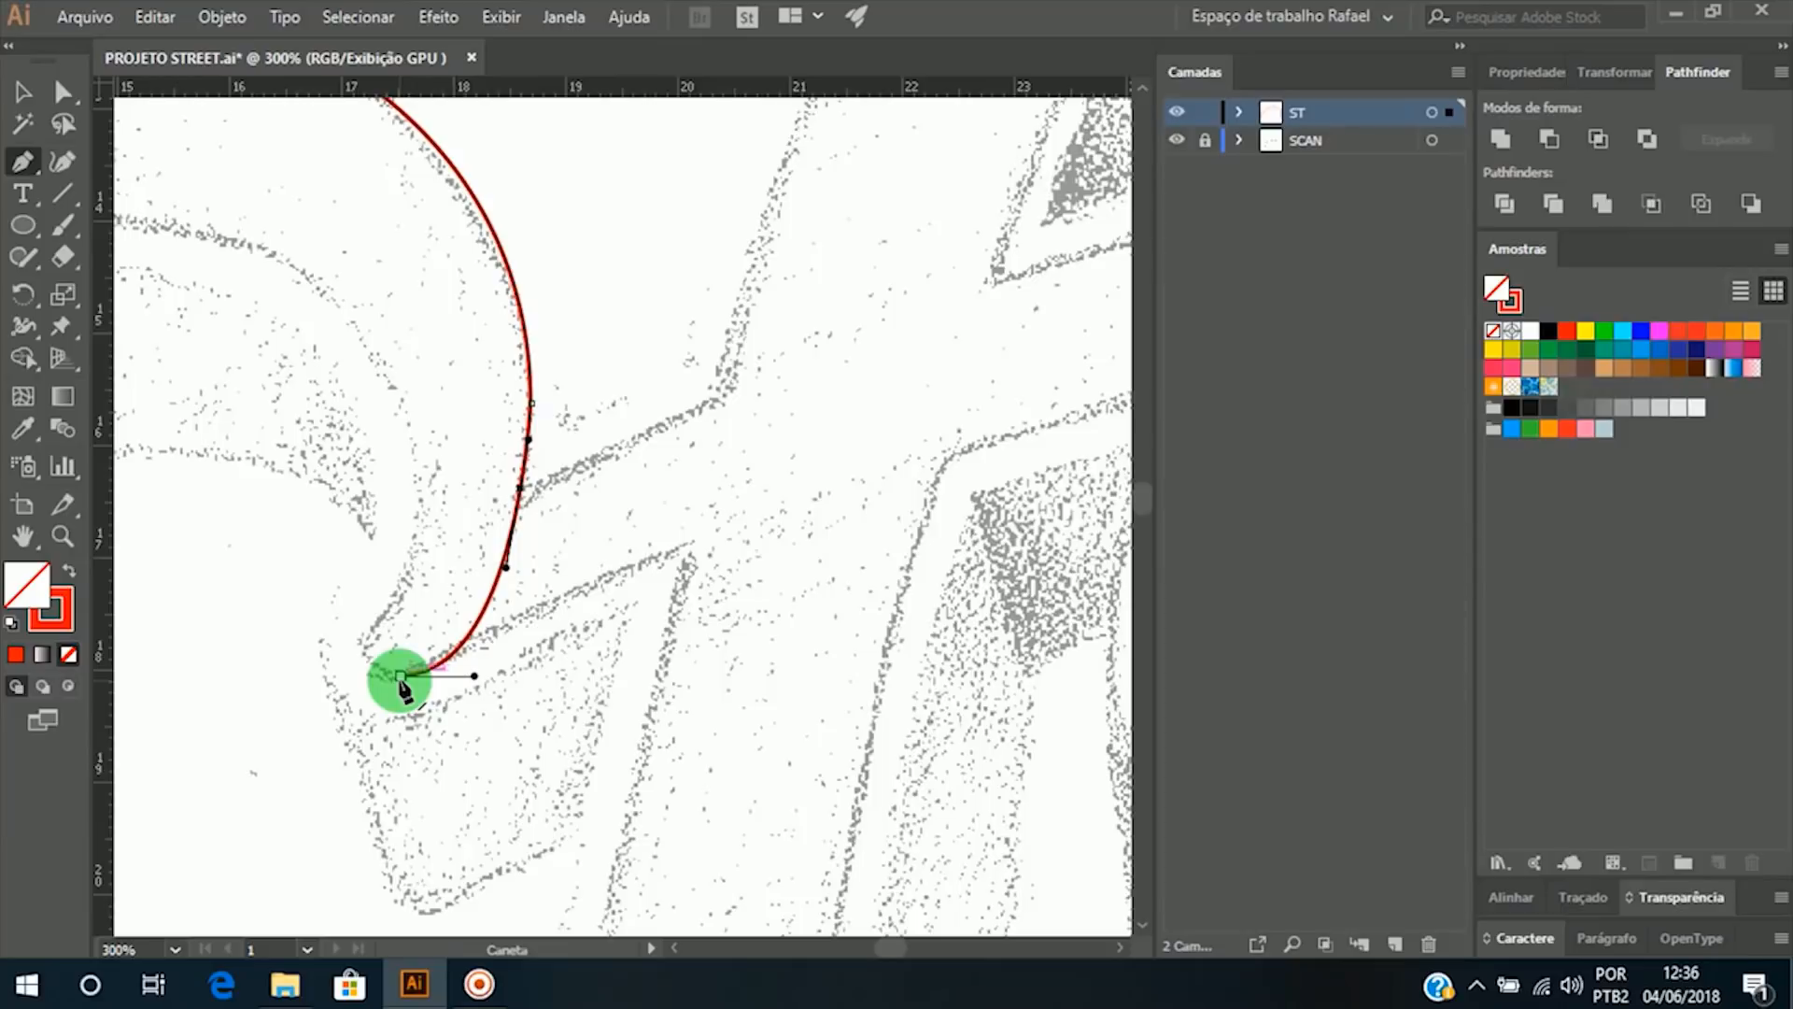
Step: Try removing the tip anchor's outgoing handle and deleting the anchor with Direct Selection, undoing both changes
drag(400, 678, 356, 769)
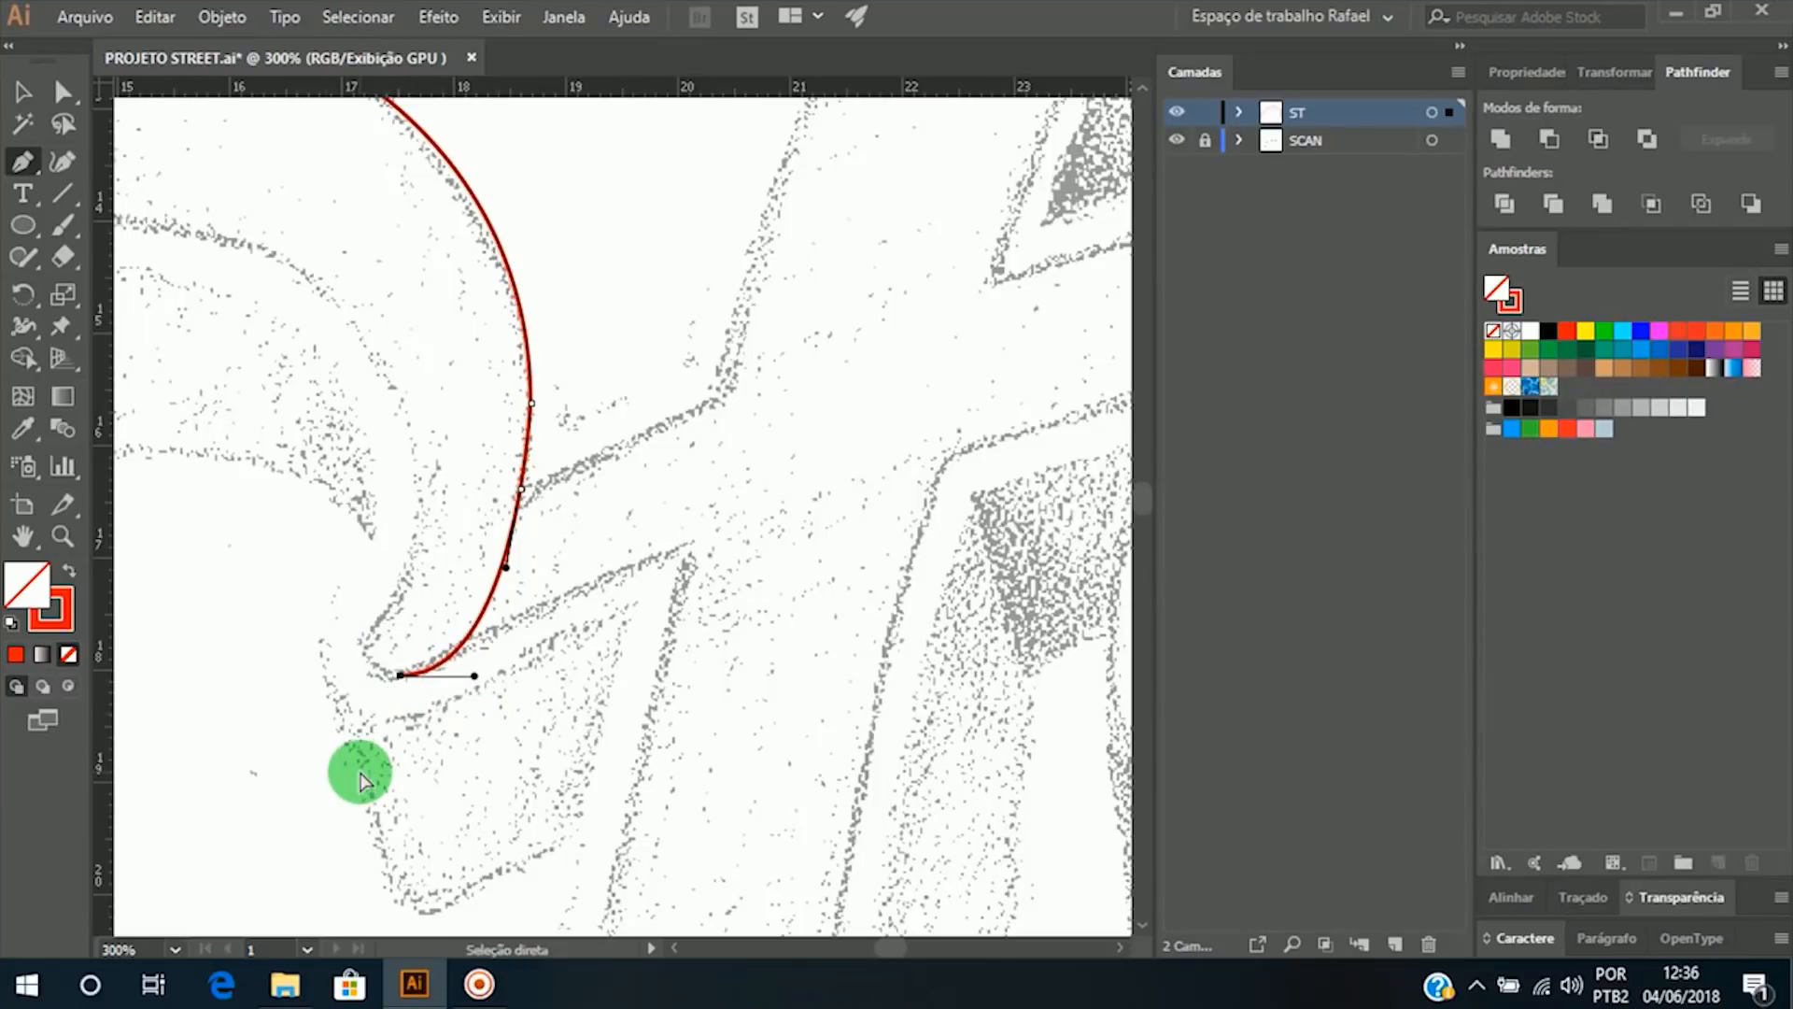
click(401, 678)
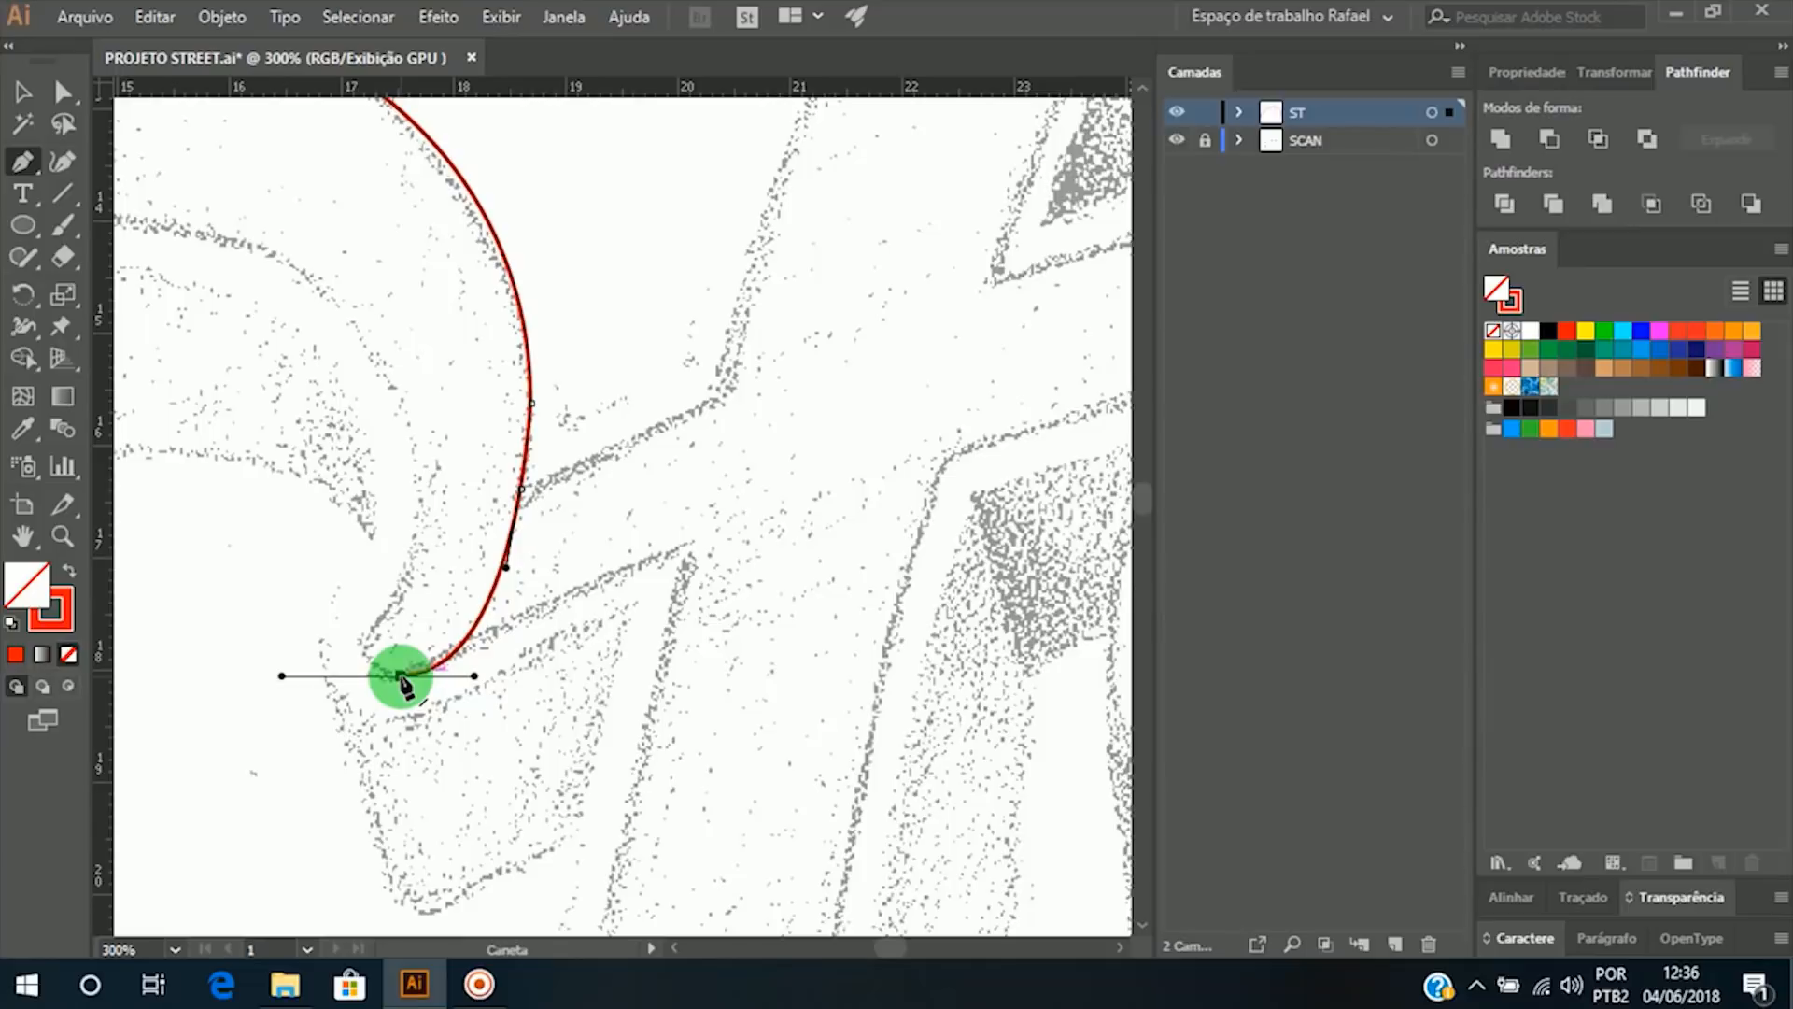
click(62, 94)
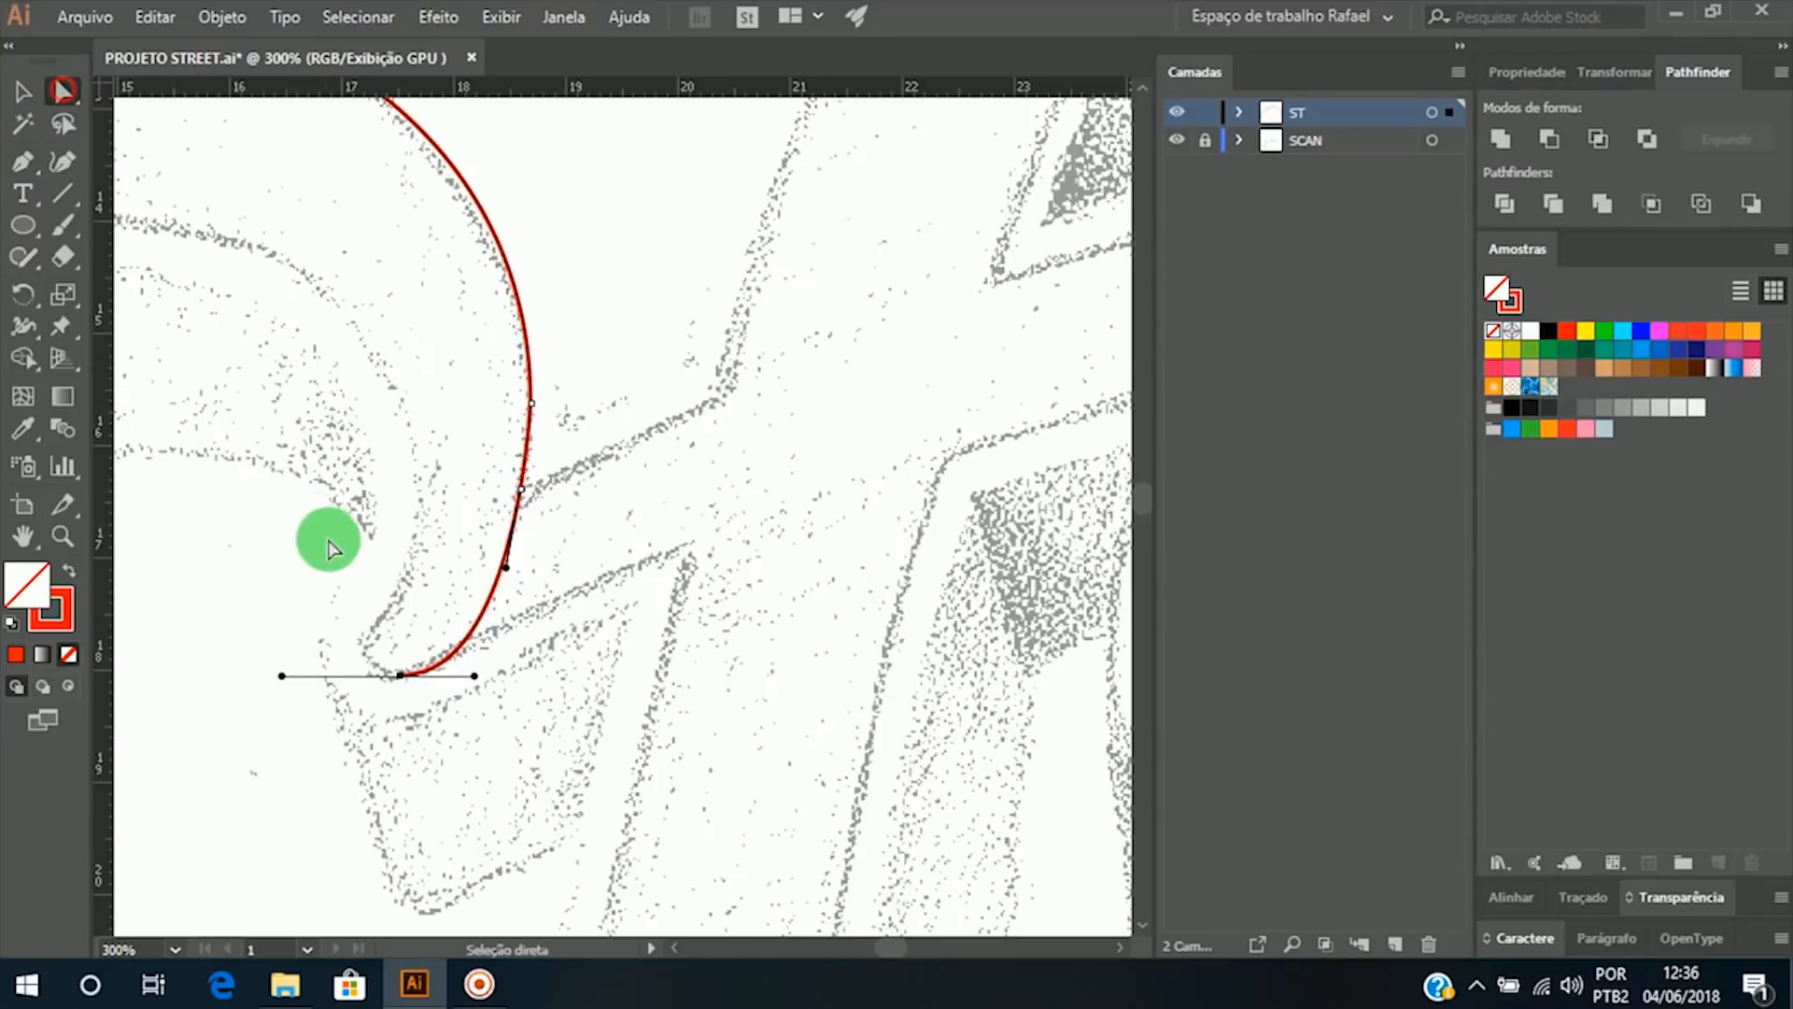
click(400, 676)
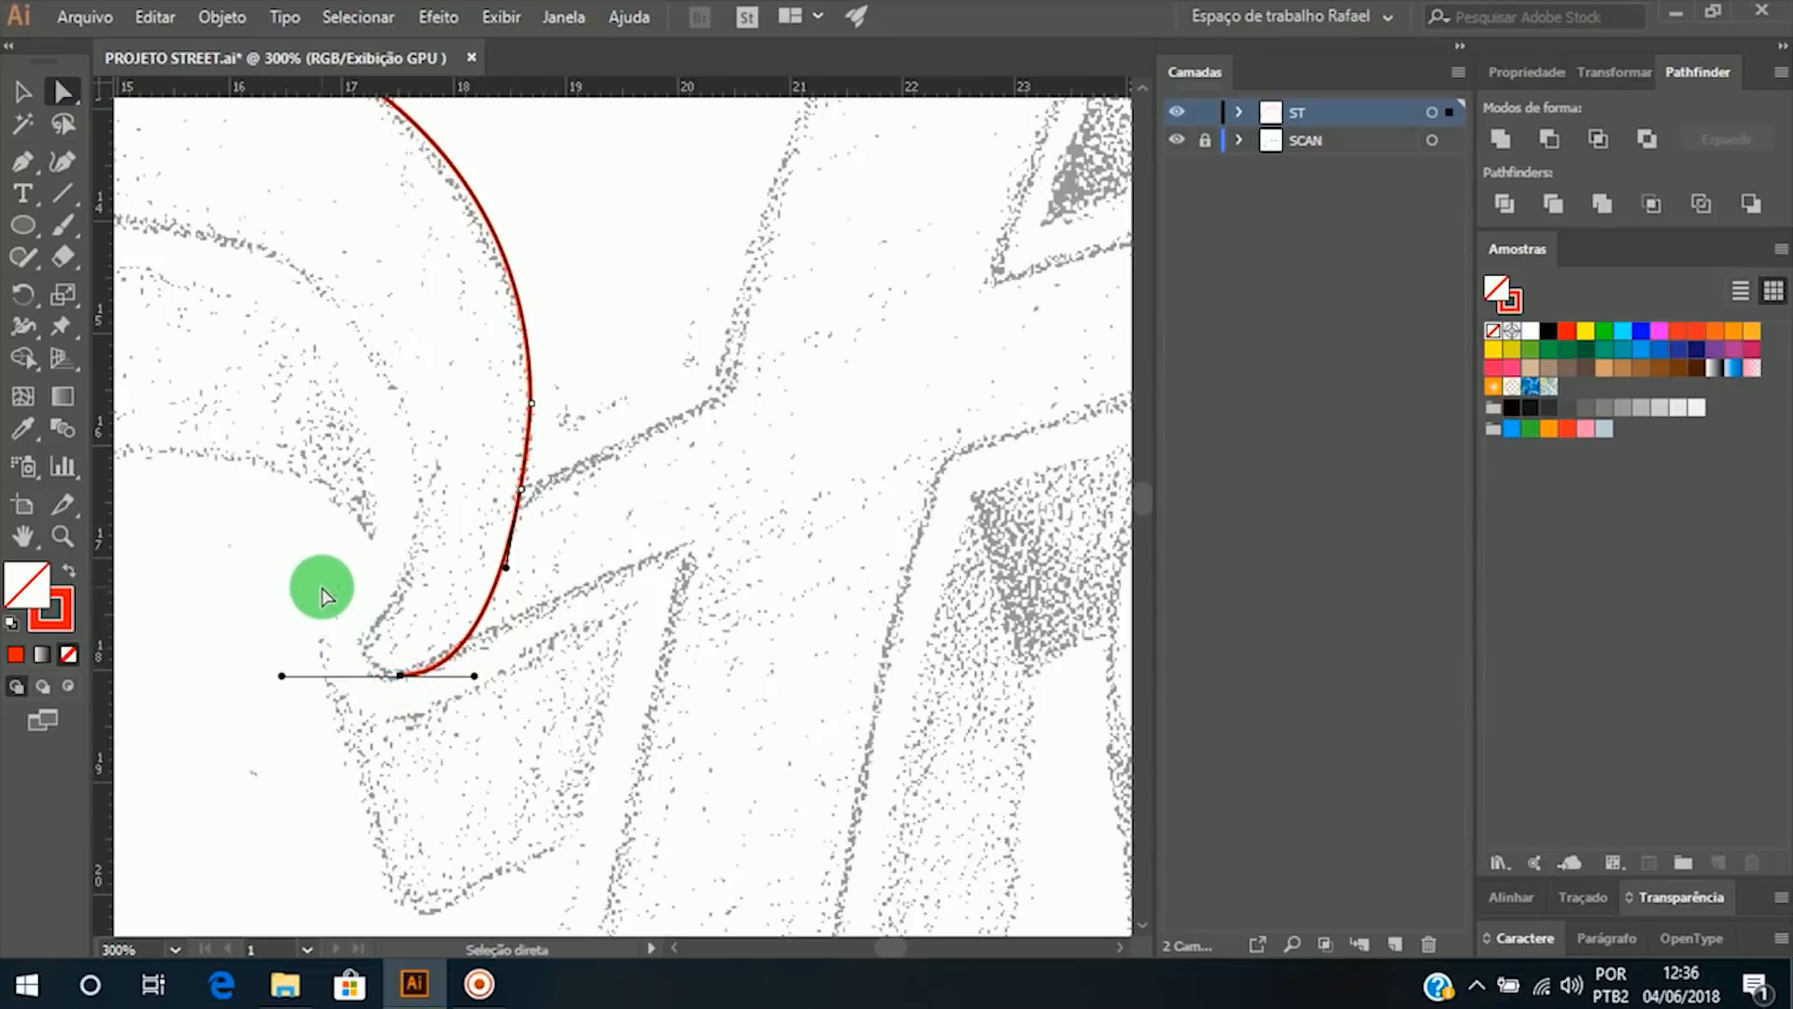
key(Delete)
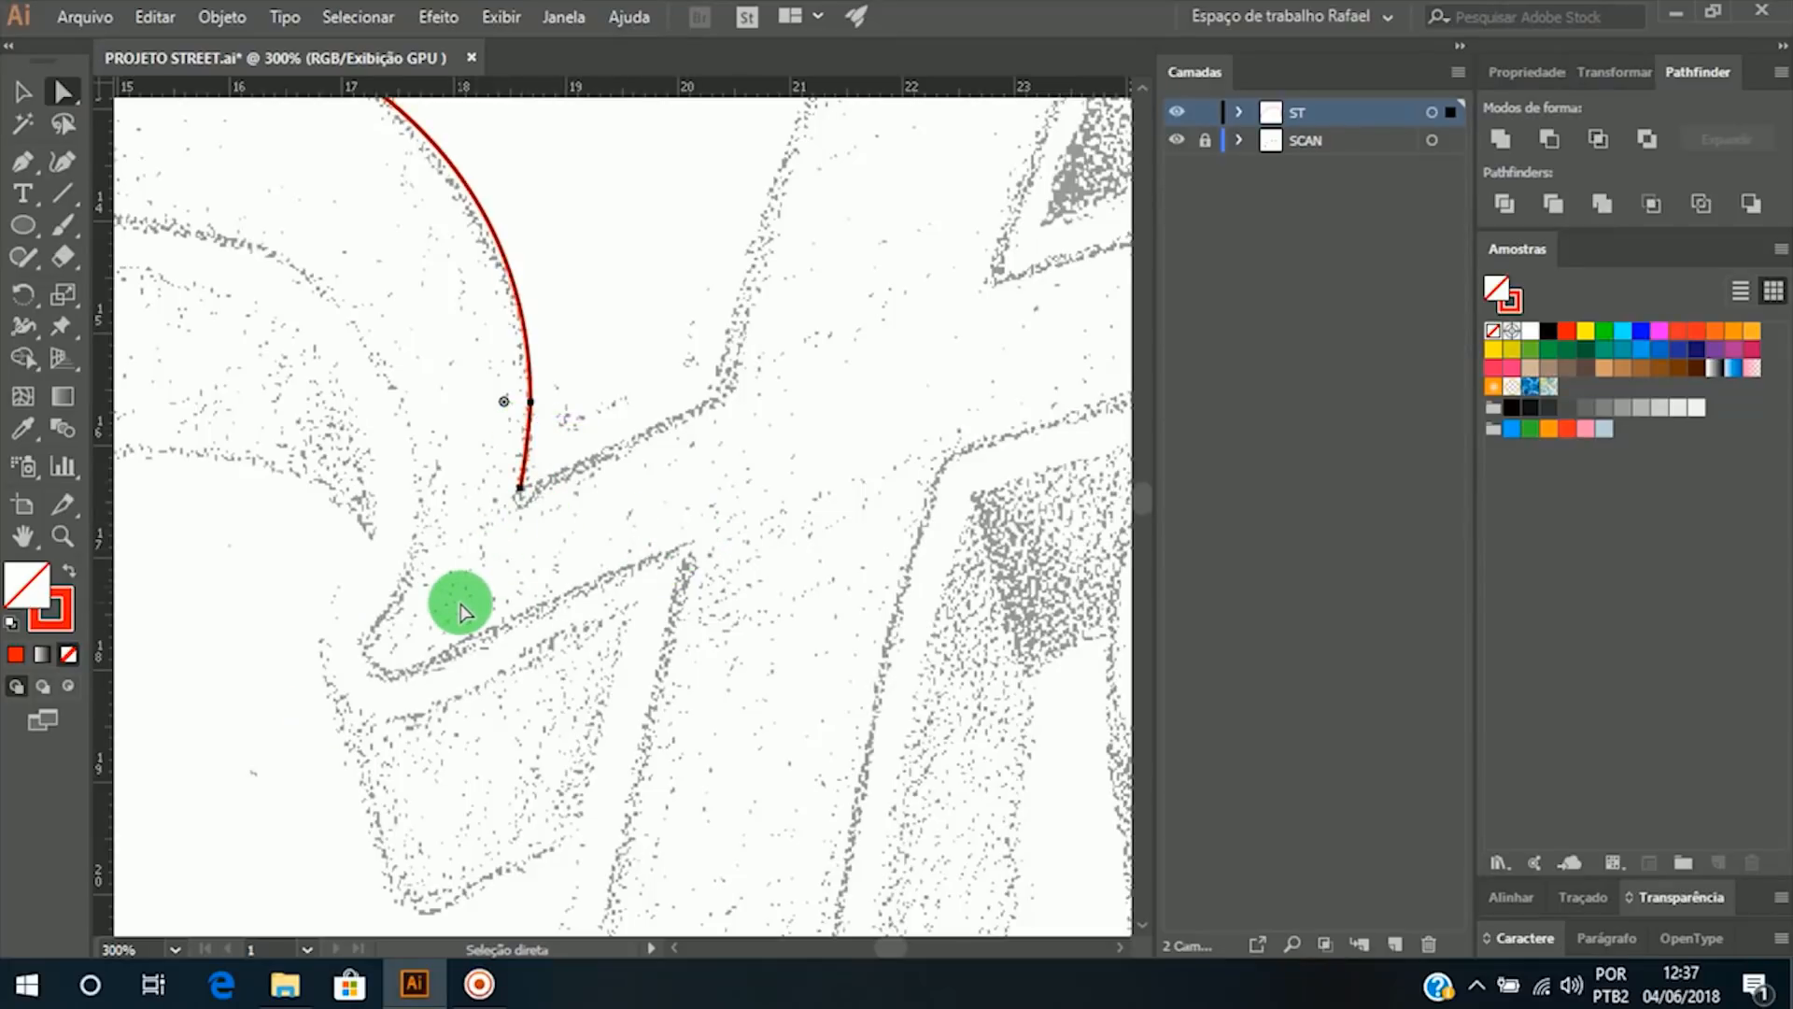
key(ctrl)
drag(459, 610, 401, 677)
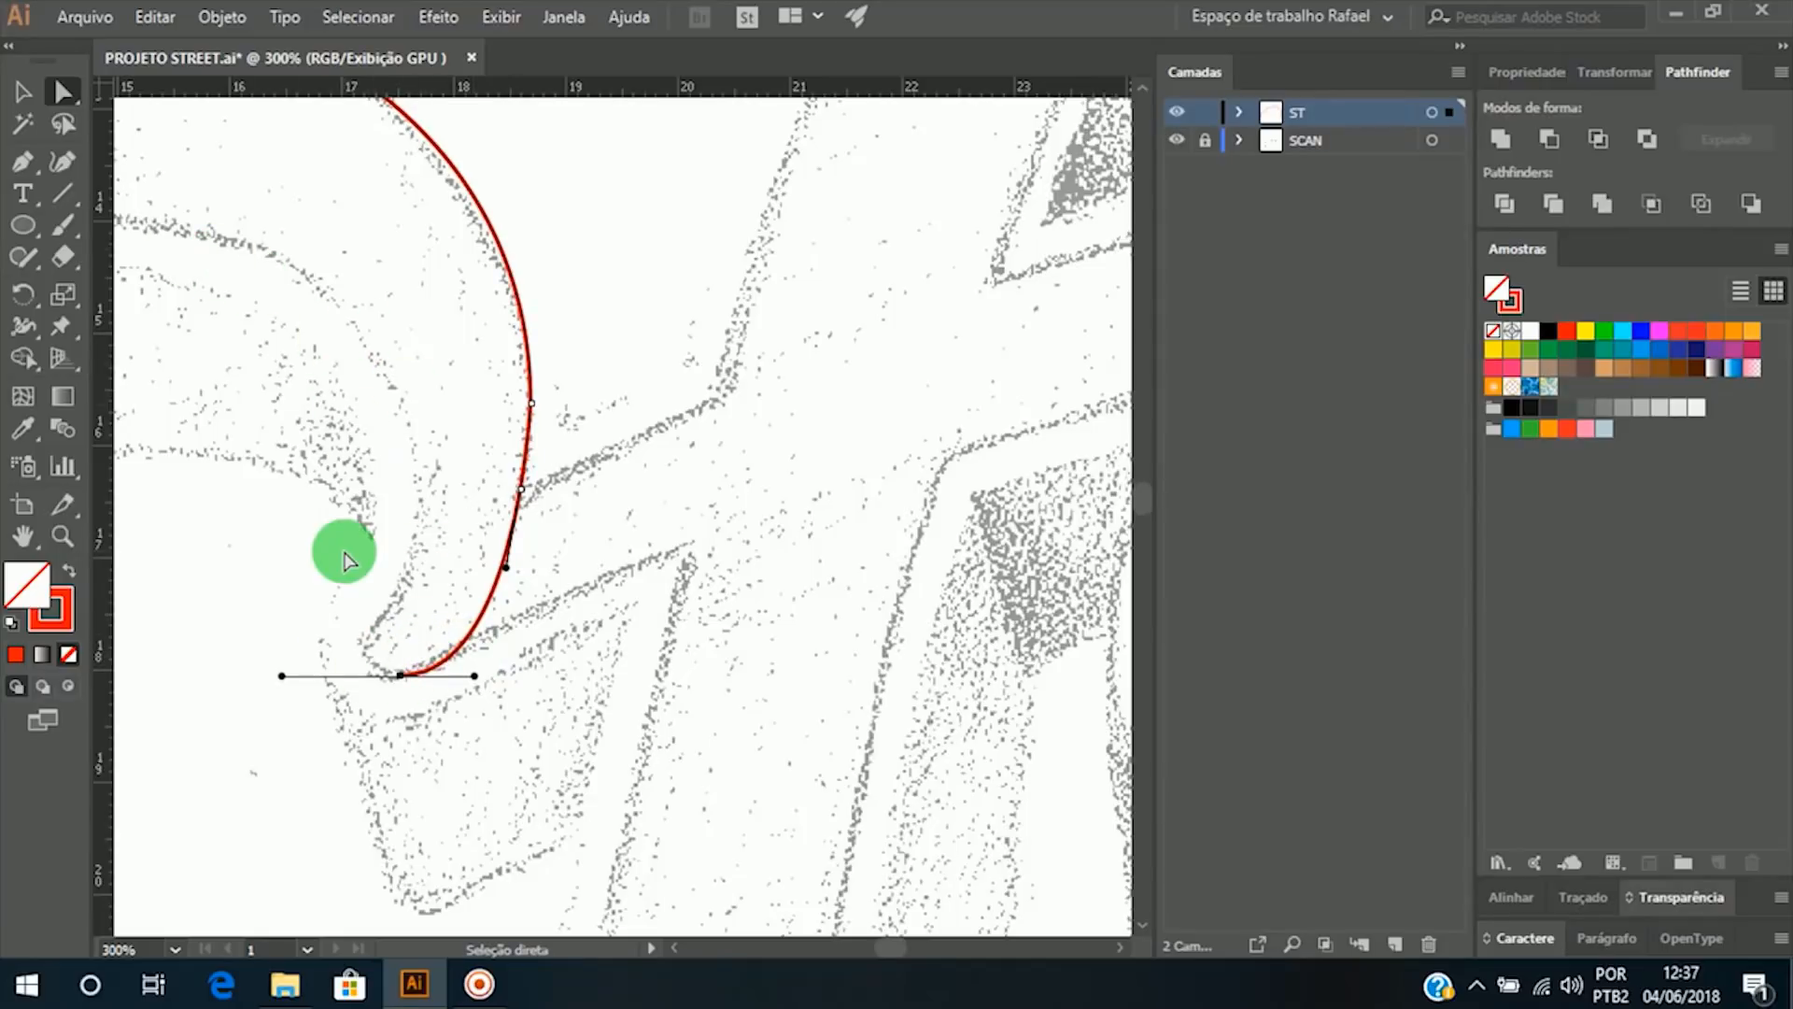
Step: Delete the S's tip anchor with Direct Selection so the path ends where it meets the T's crossbar
key(p)
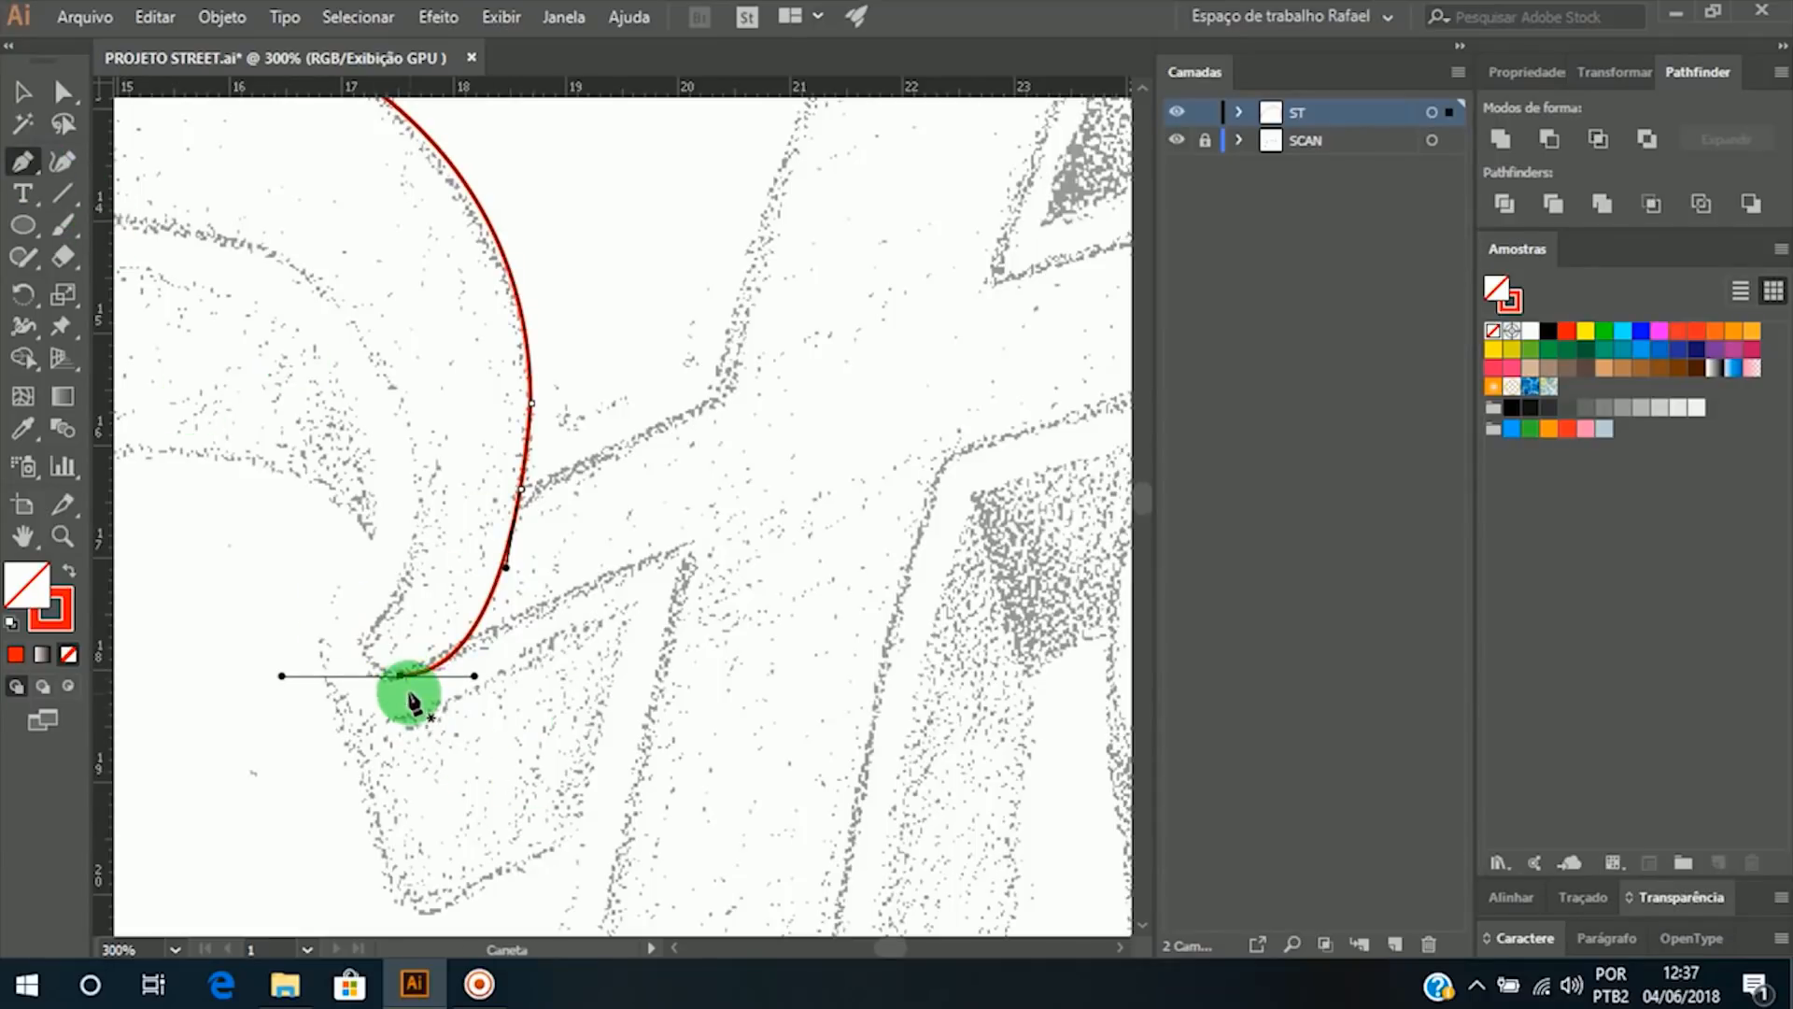
click(62, 90)
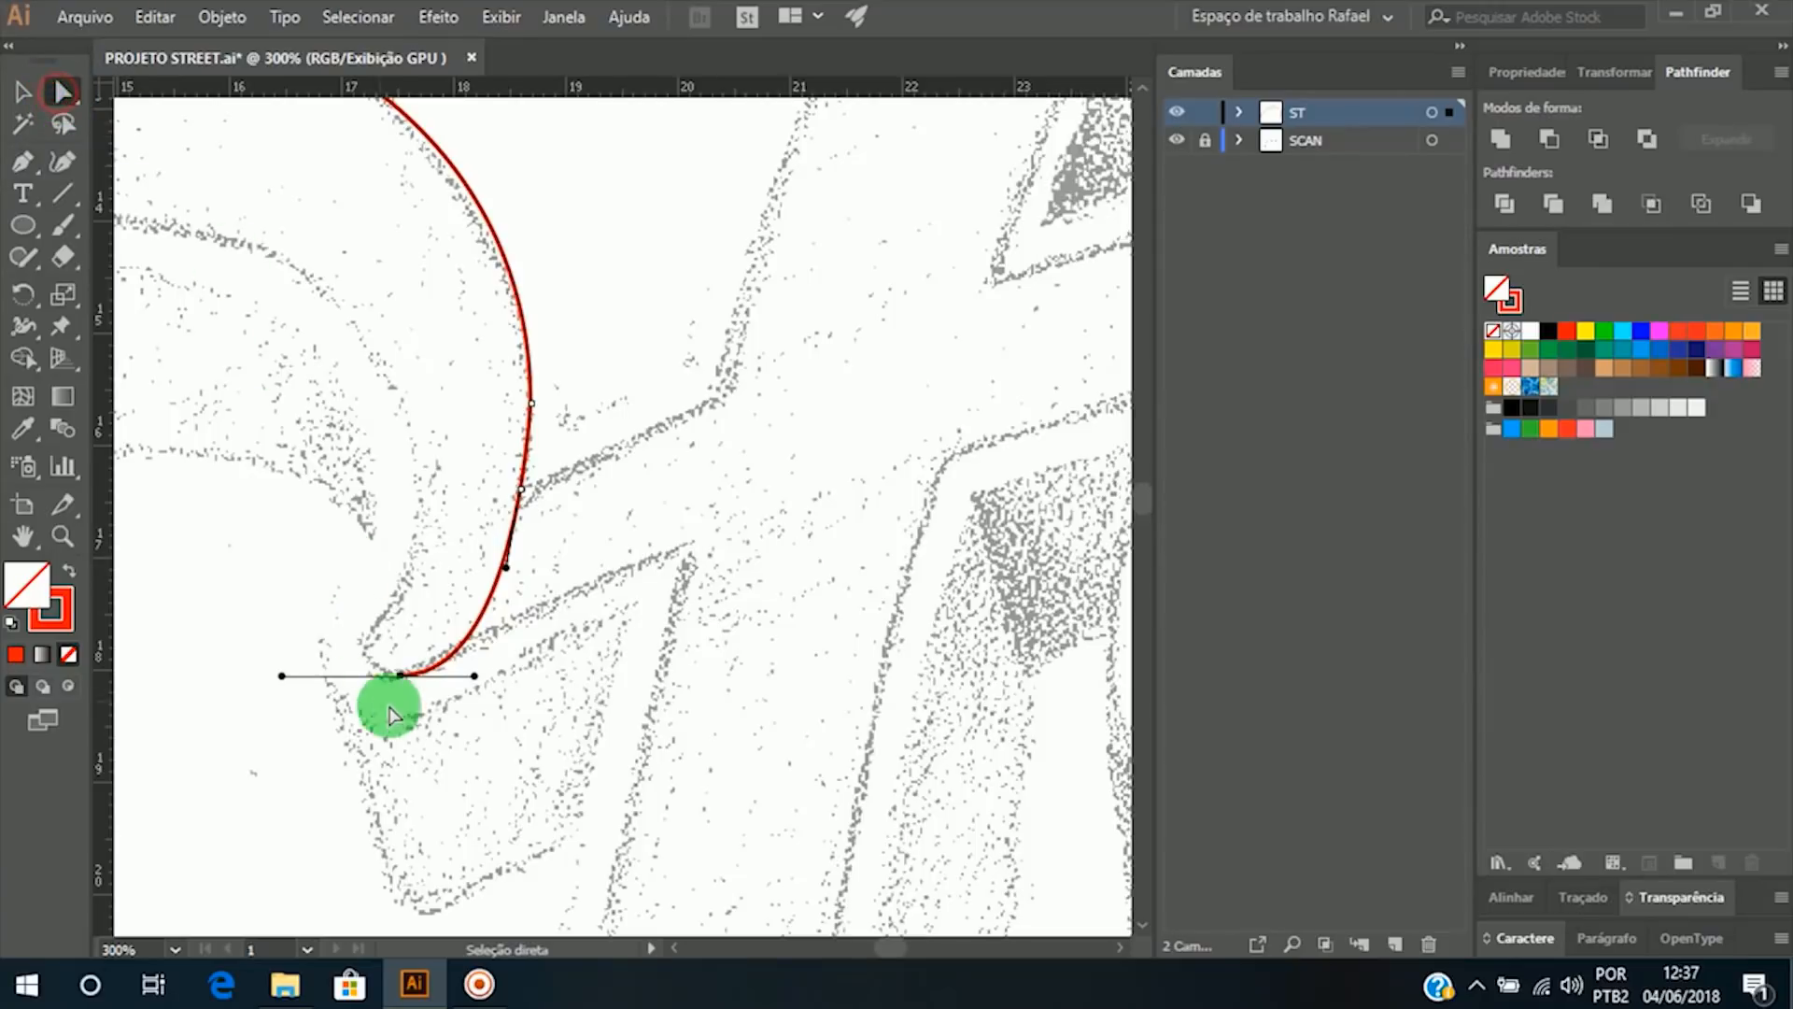
click(404, 678)
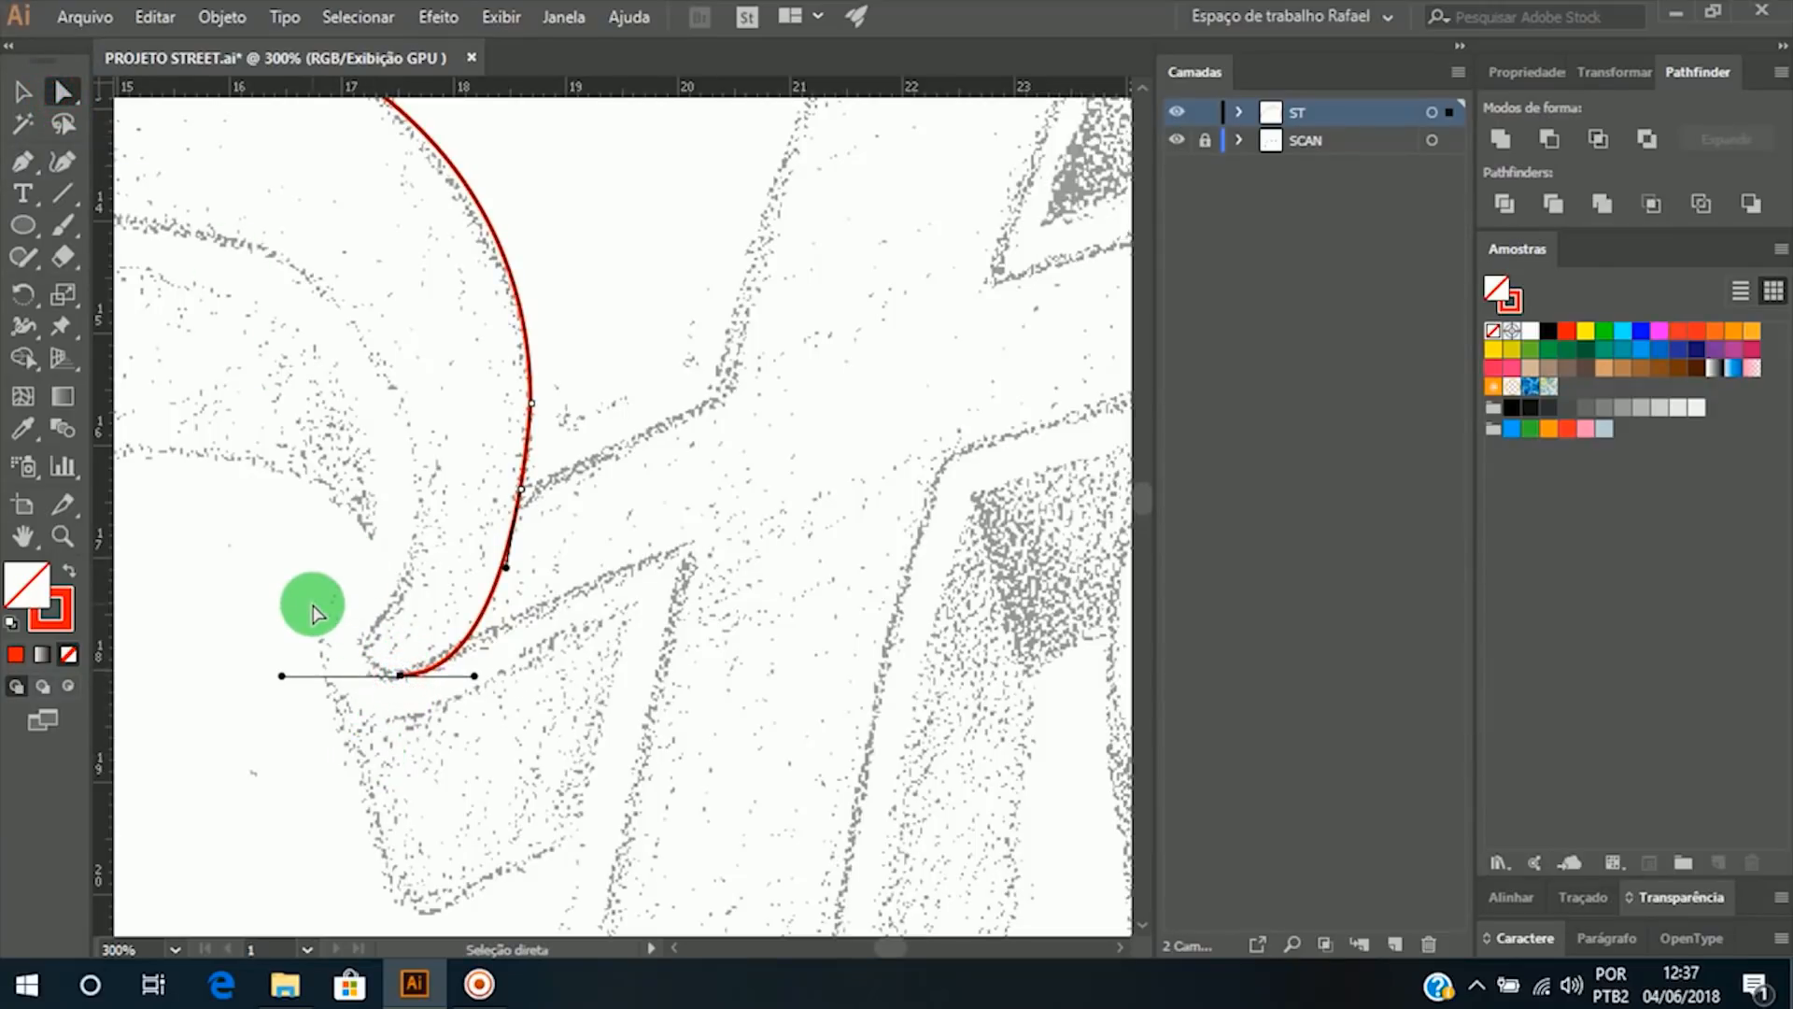
key(Delete)
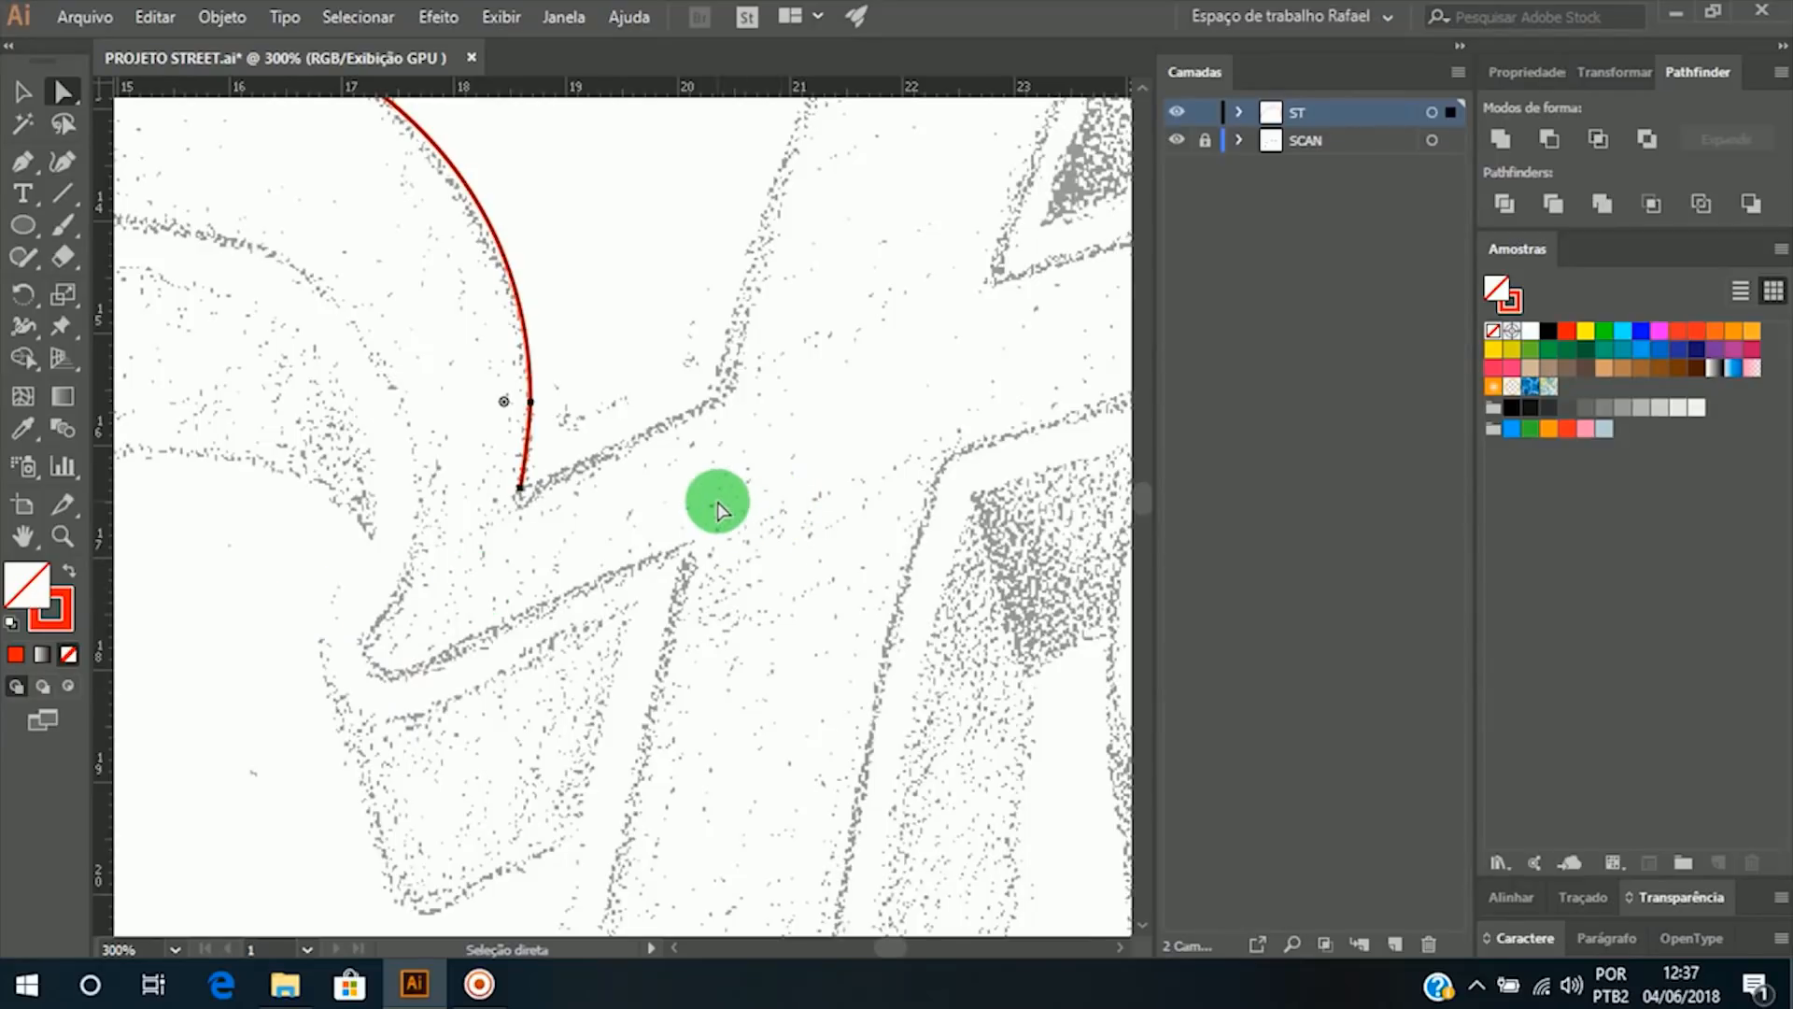
Step: Resume the path with the Pen tool from its endpoint at the T's crossbar, making that anchor a corner without an outgoing handle
drag(730, 366, 523, 710)
mouse_move(673, 605)
mouse_down()
mouse_move(647, 618)
mouse_move(646, 595)
mouse_up()
key(z)
alt+click(617, 646)
key(h)
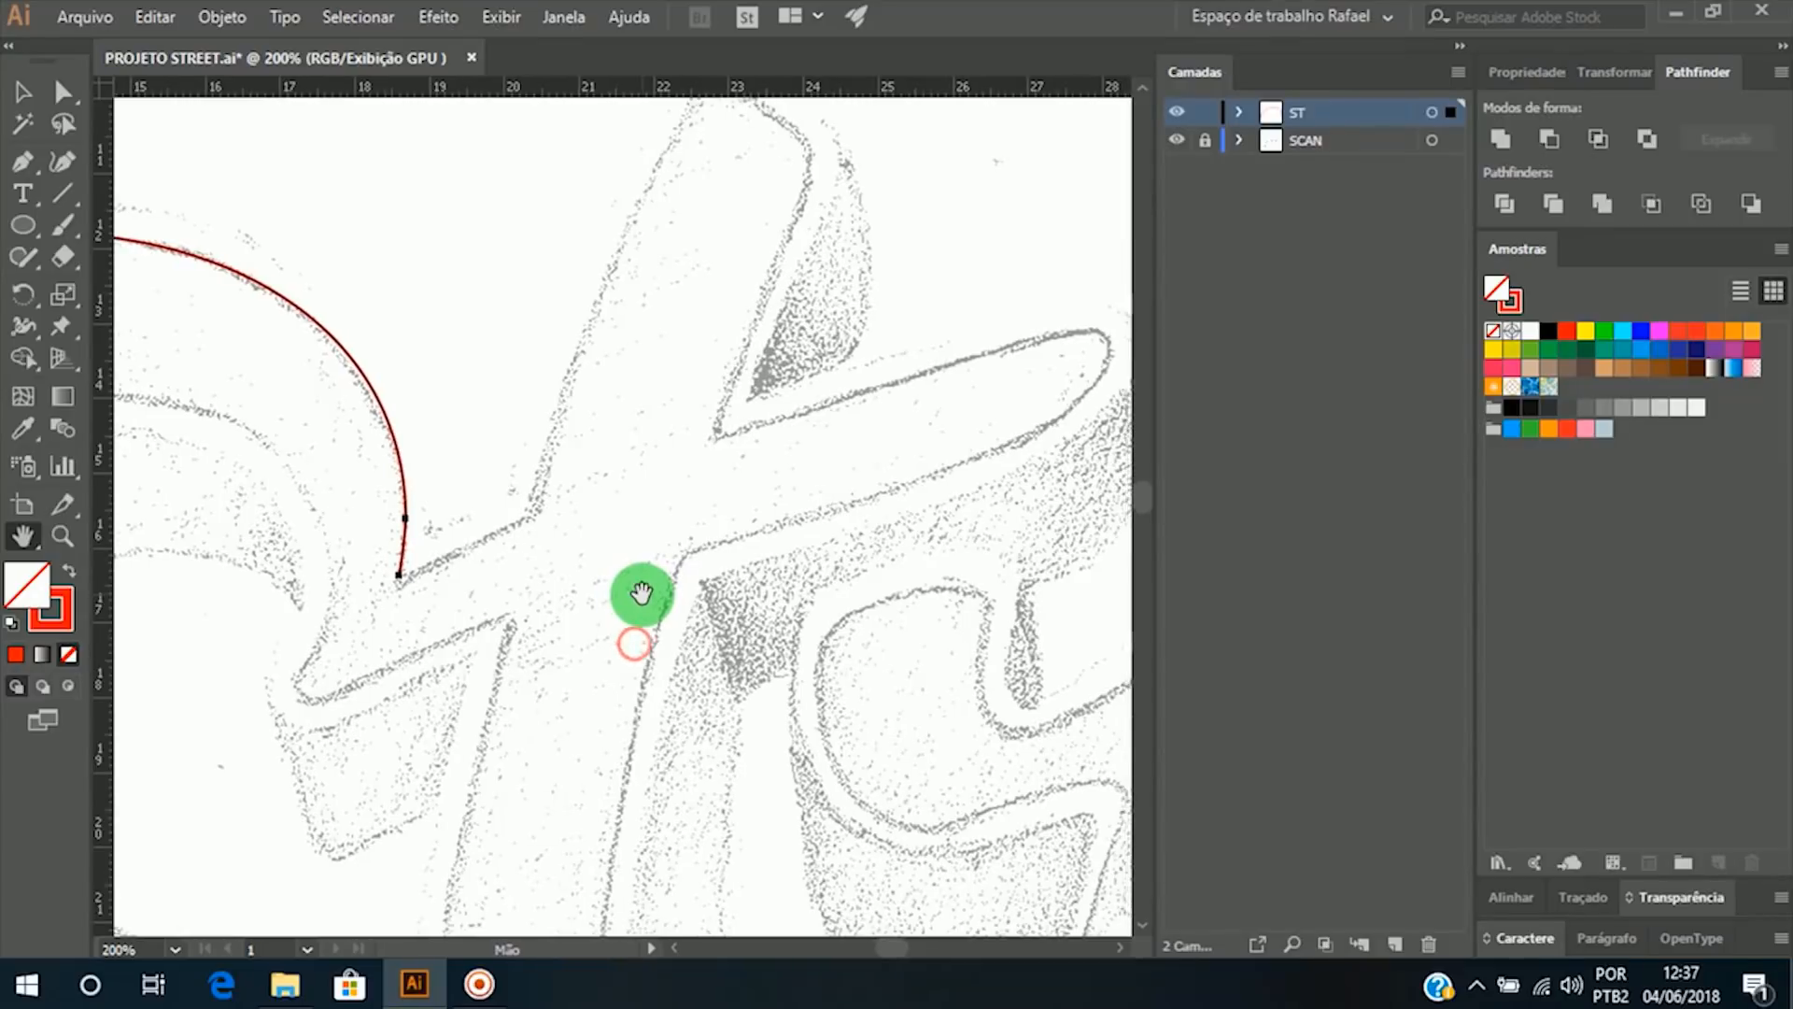
key(p)
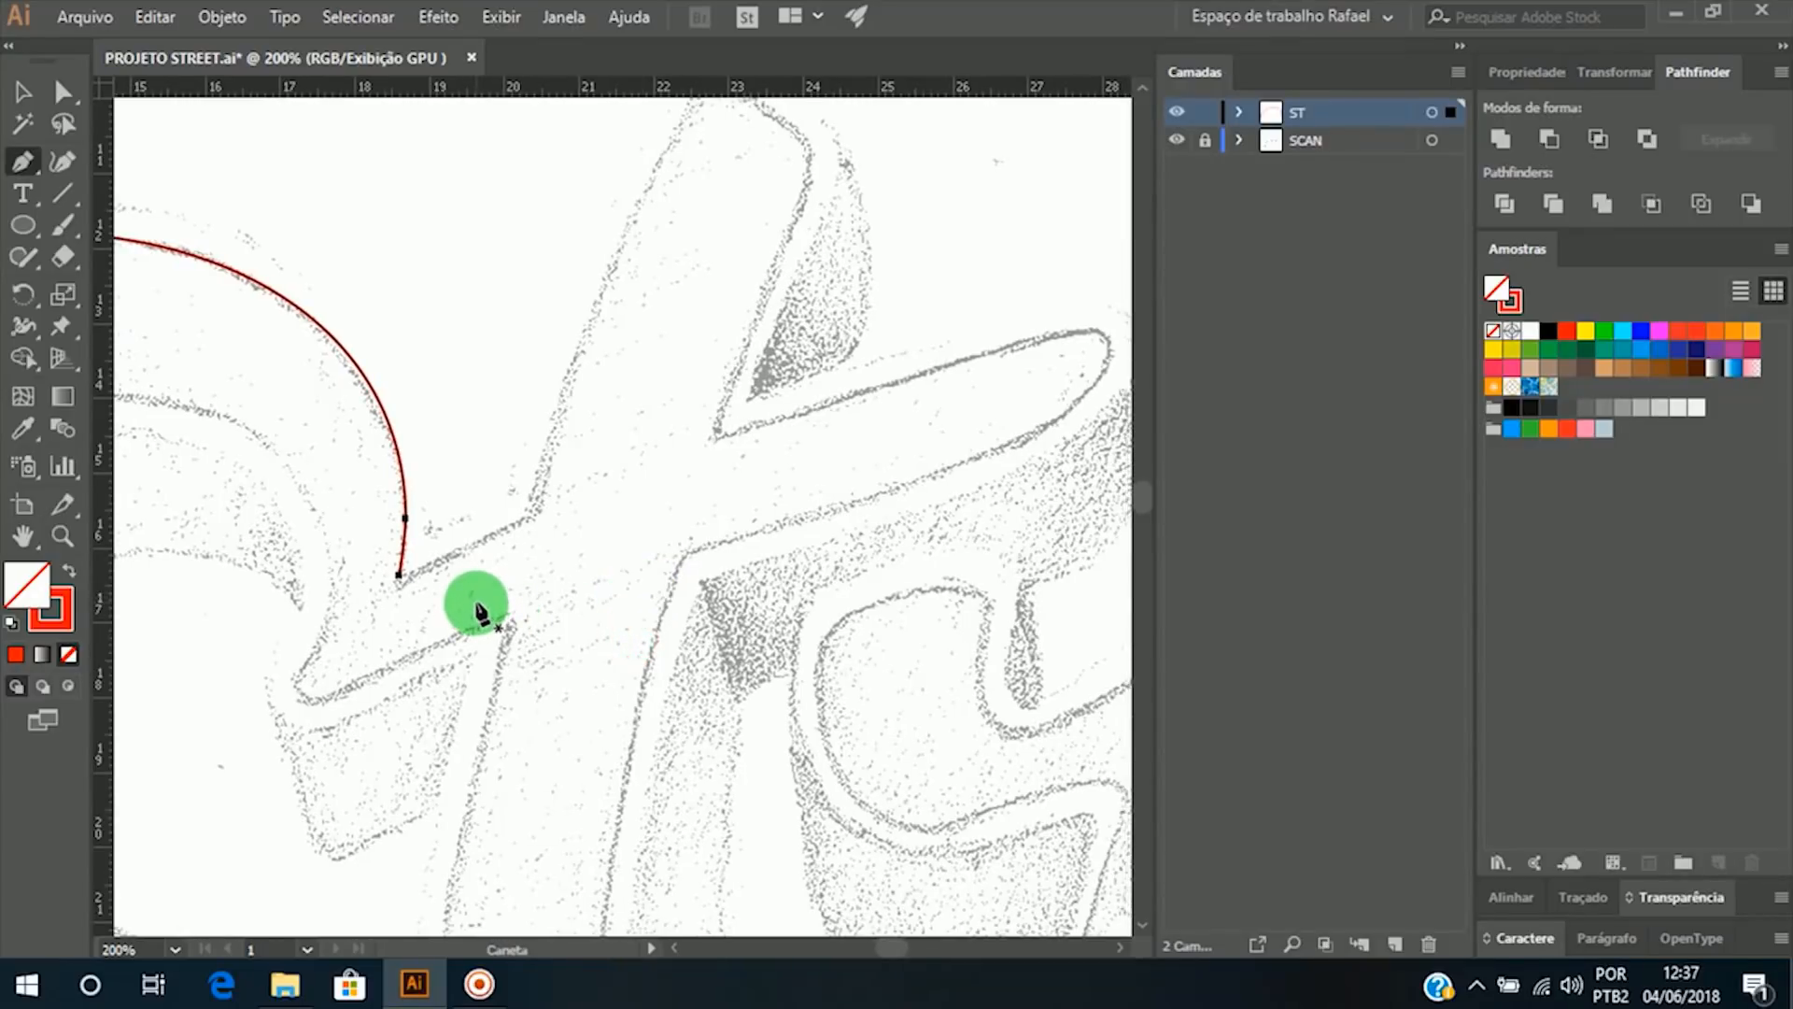
click(400, 575)
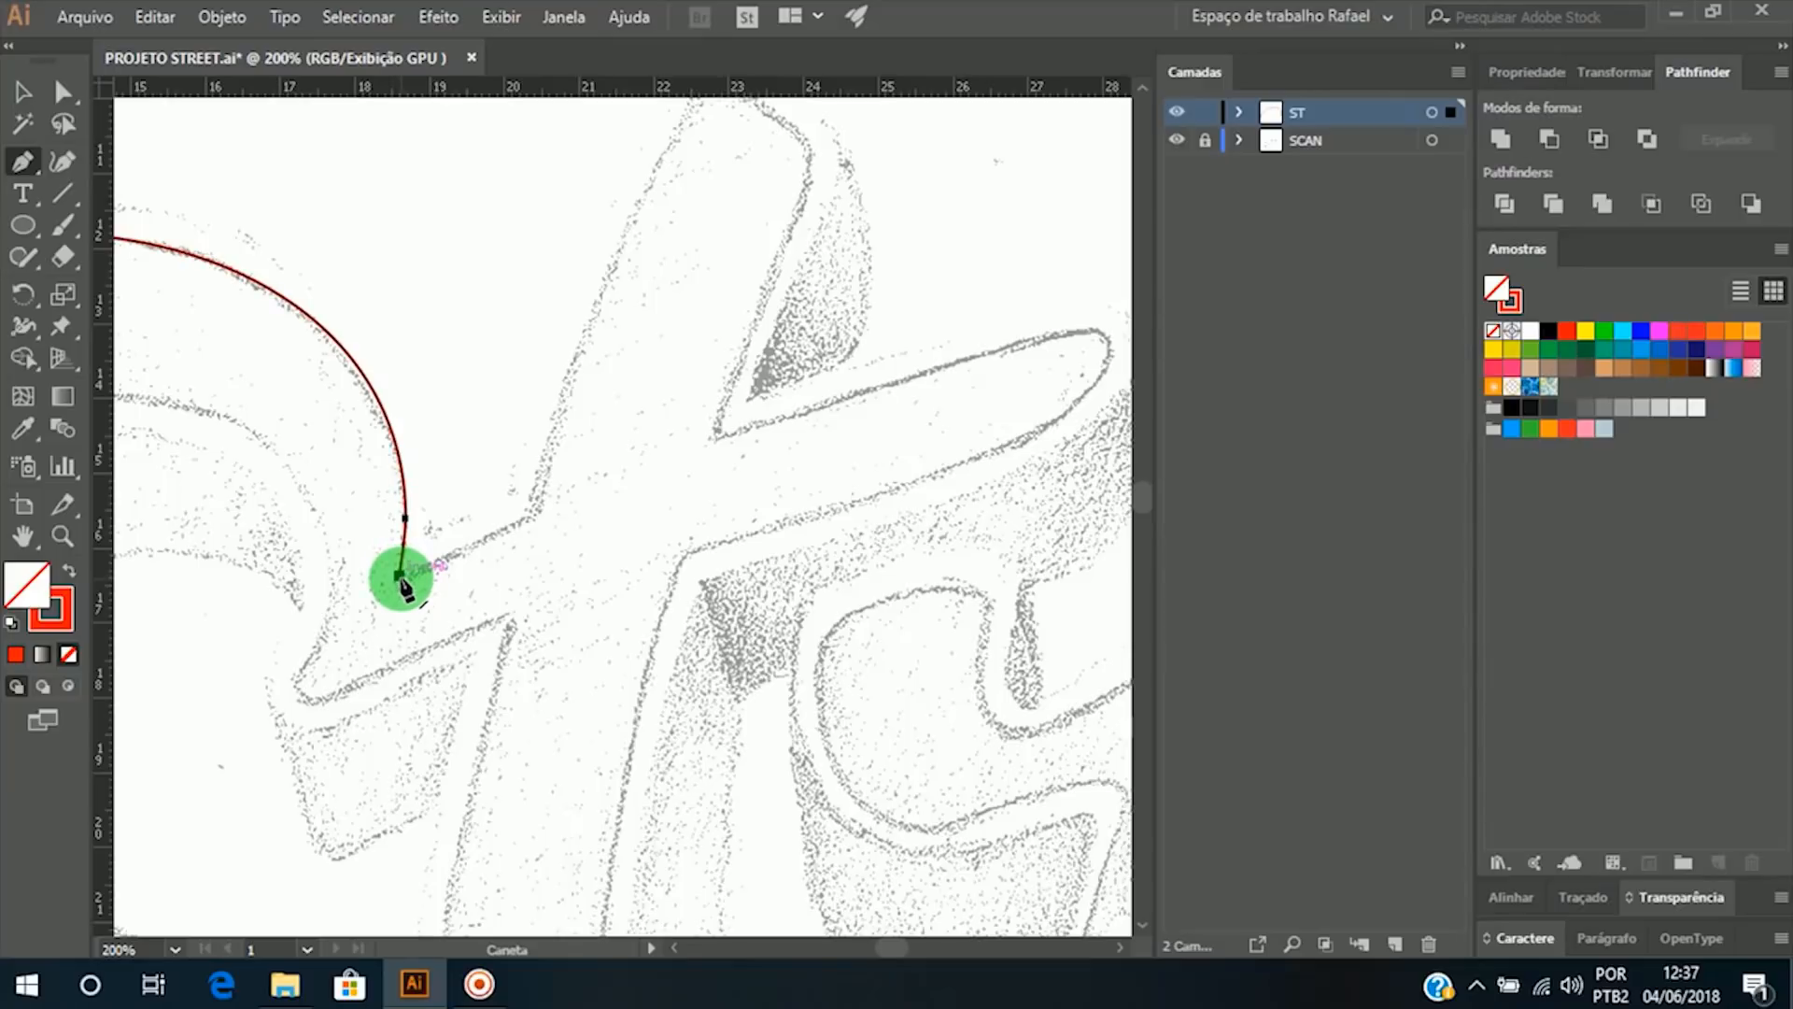
click(401, 575)
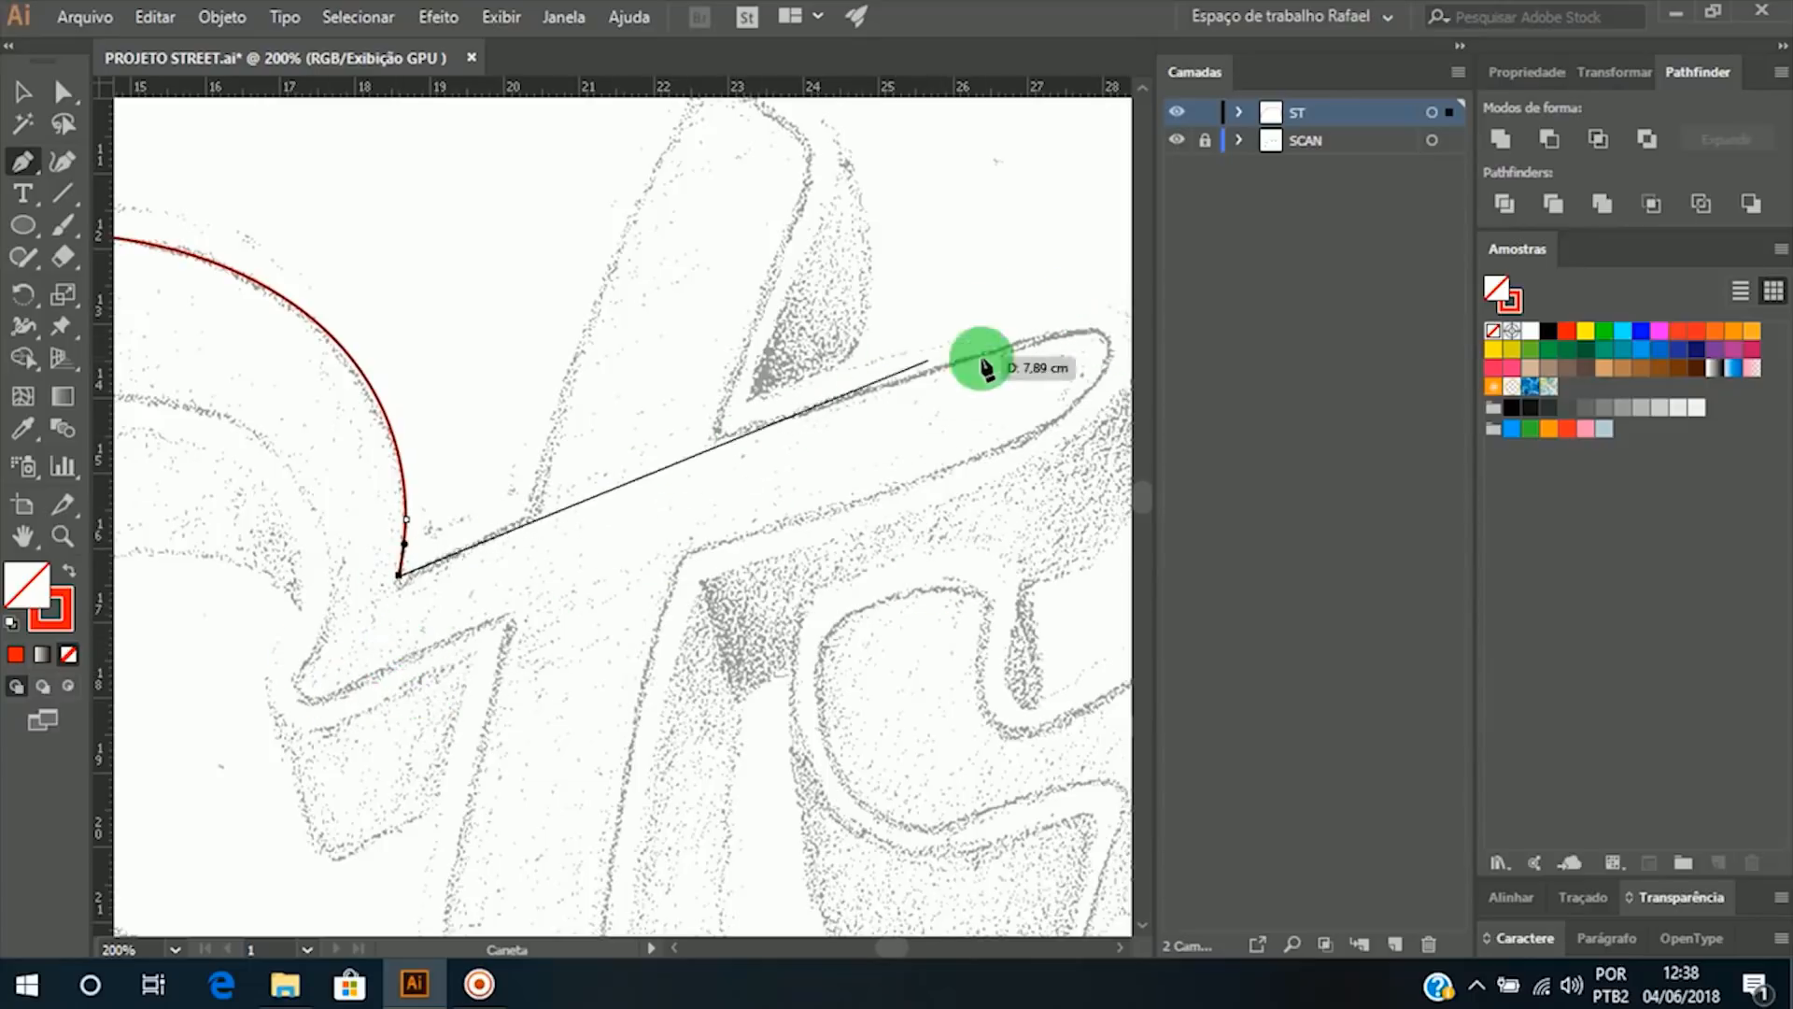
click(398, 575)
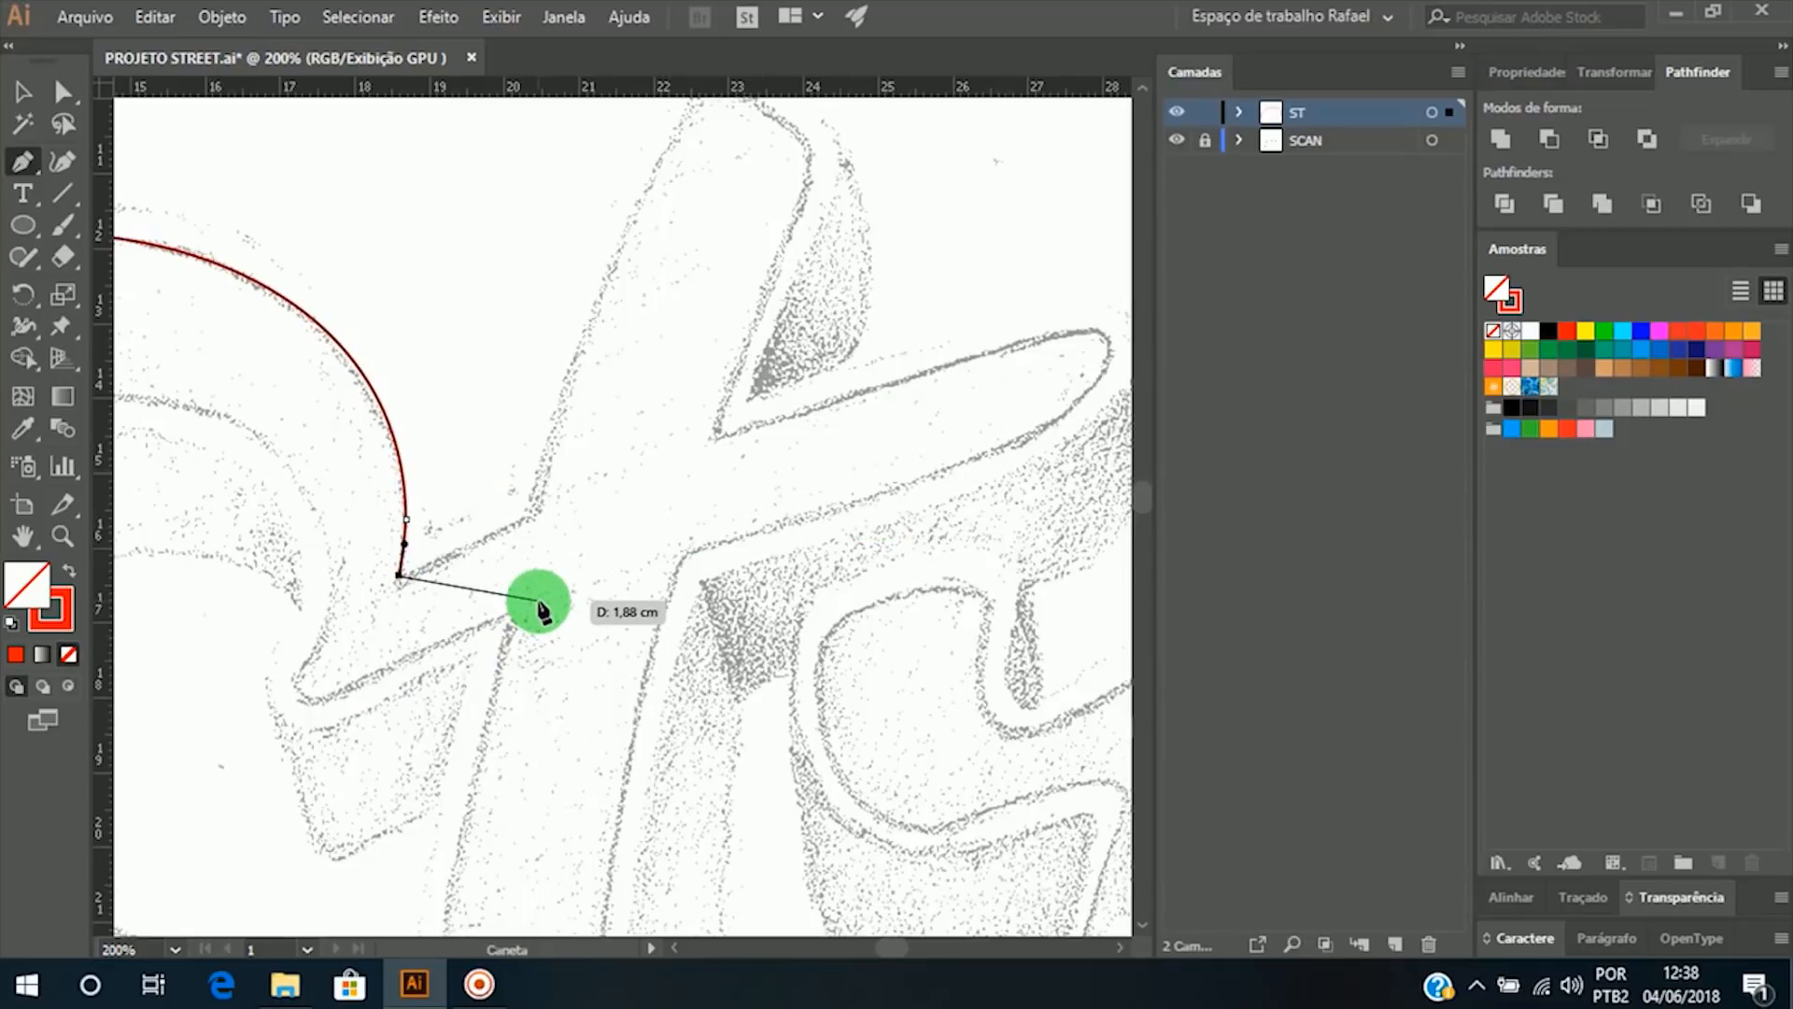
key(space)
drag(819, 515, 727, 528)
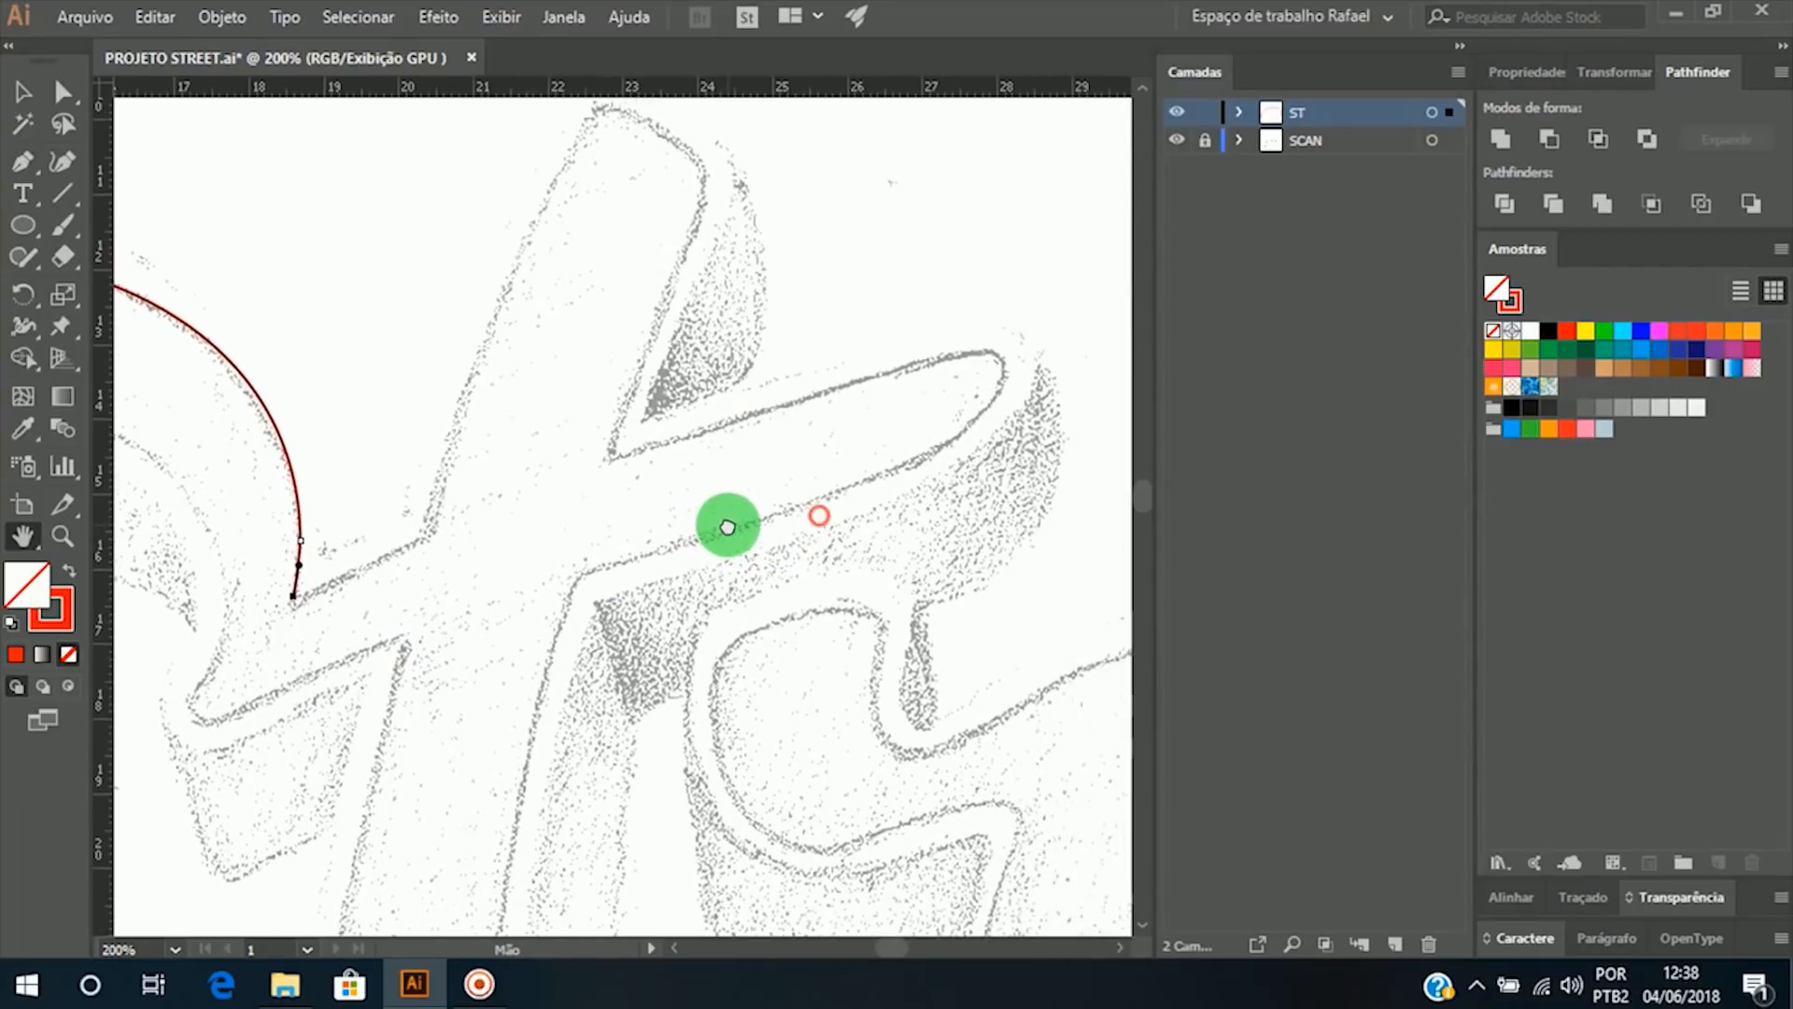
Step: Trace the T's crossbar with the Pen tool along its upper edge, around its rounded tip, back along its lower edge and around the near end
click(295, 597)
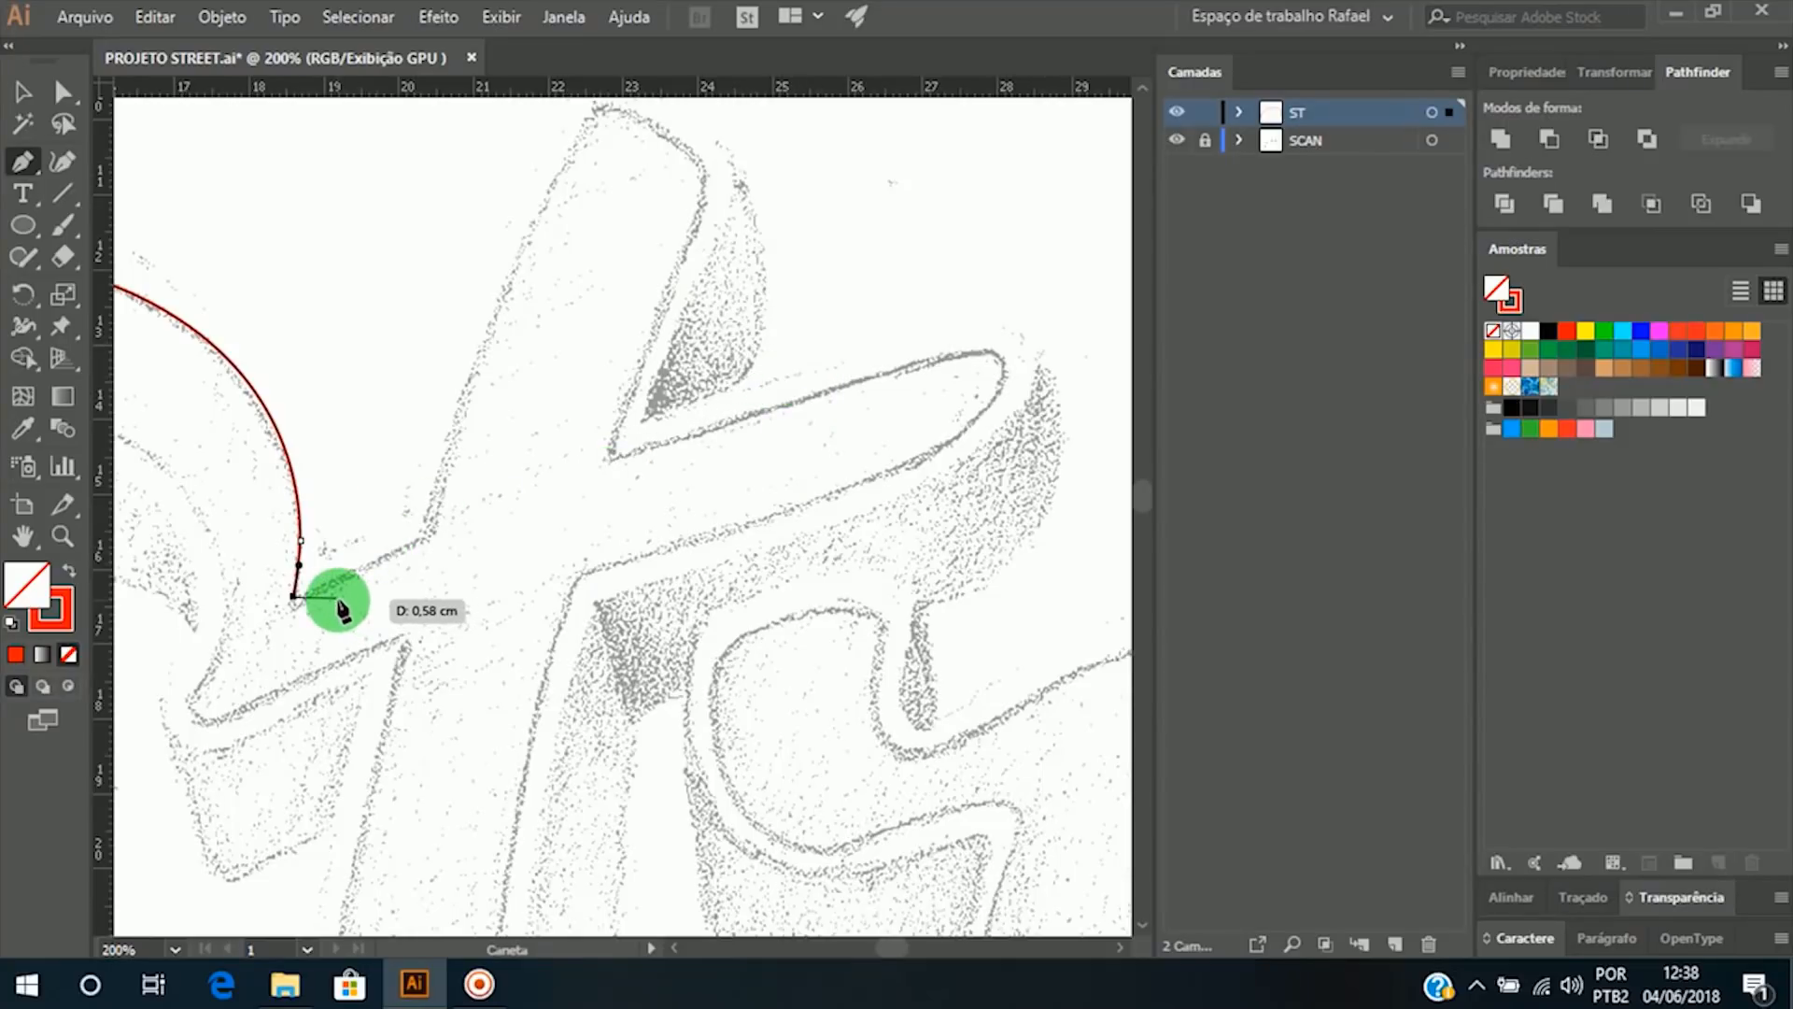
mouse_move(341, 607)
mouse_down()
mouse_move(384, 597)
mouse_move(328, 621)
mouse_move(1155, 351)
mouse_move(296, 608)
mouse_move(660, 501)
mouse_move(981, 352)
mouse_move(1108, 375)
mouse_up()
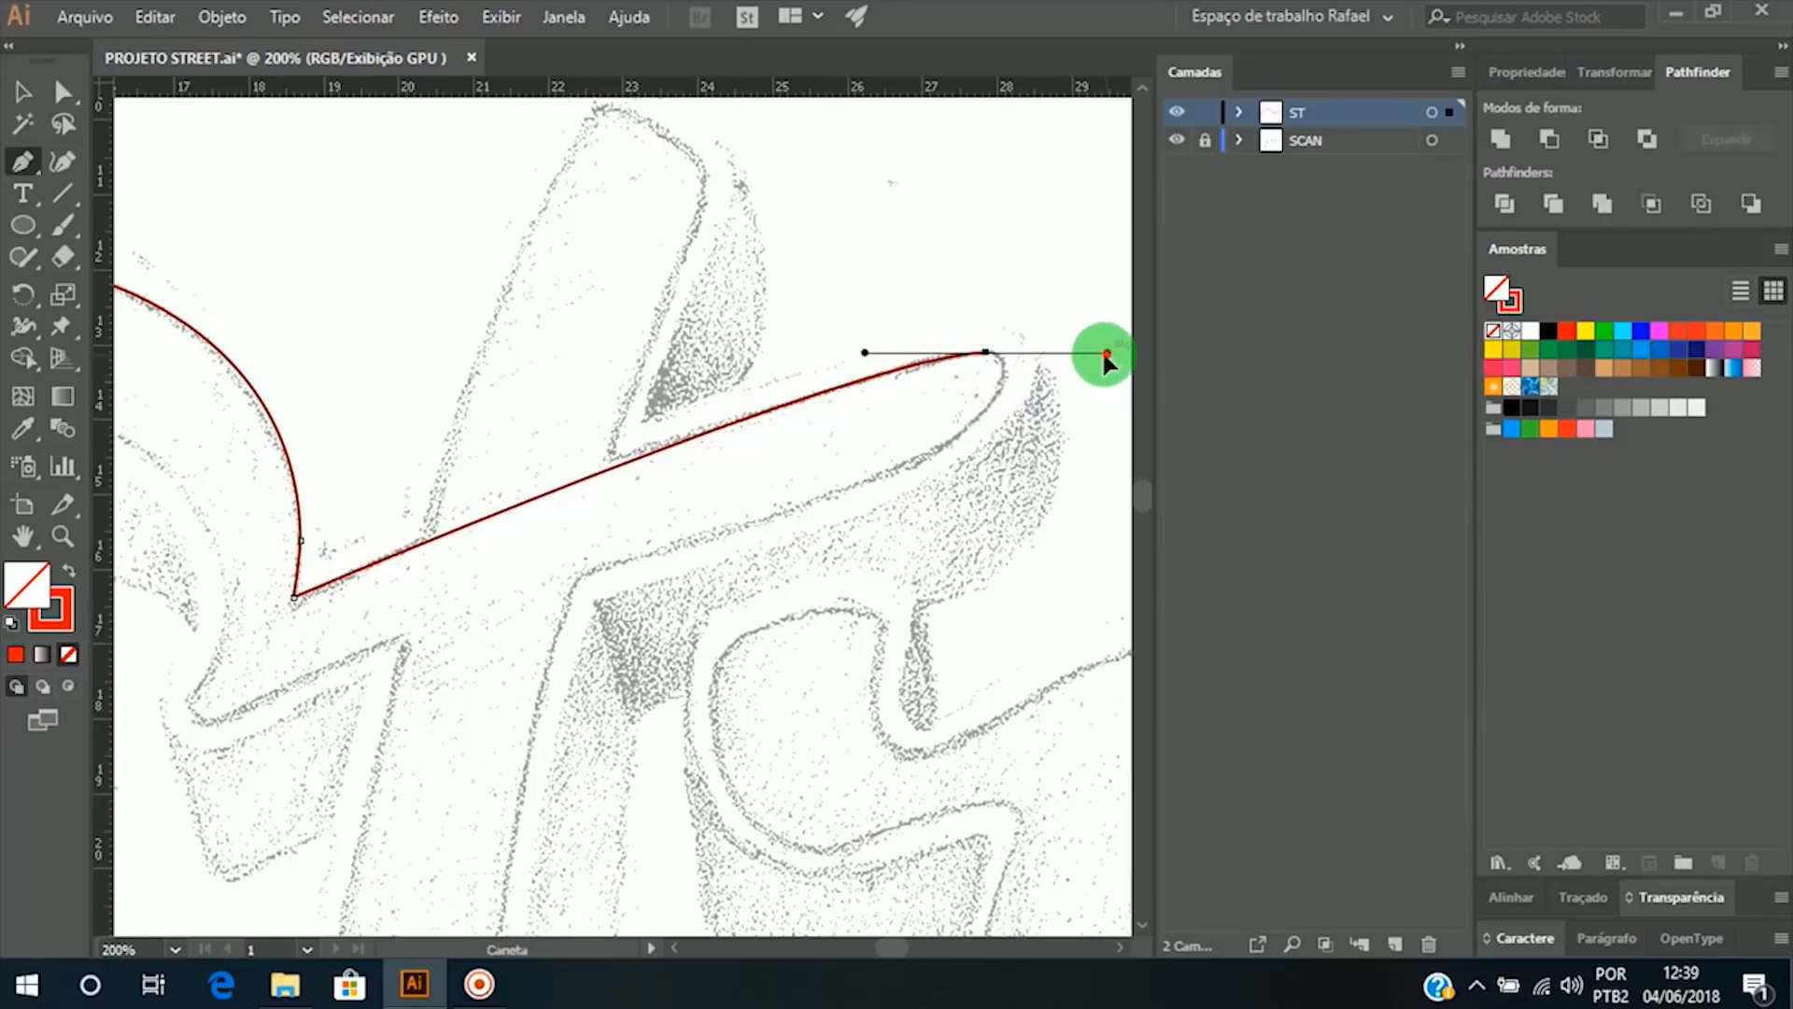
drag(1013, 353, 178, 726)
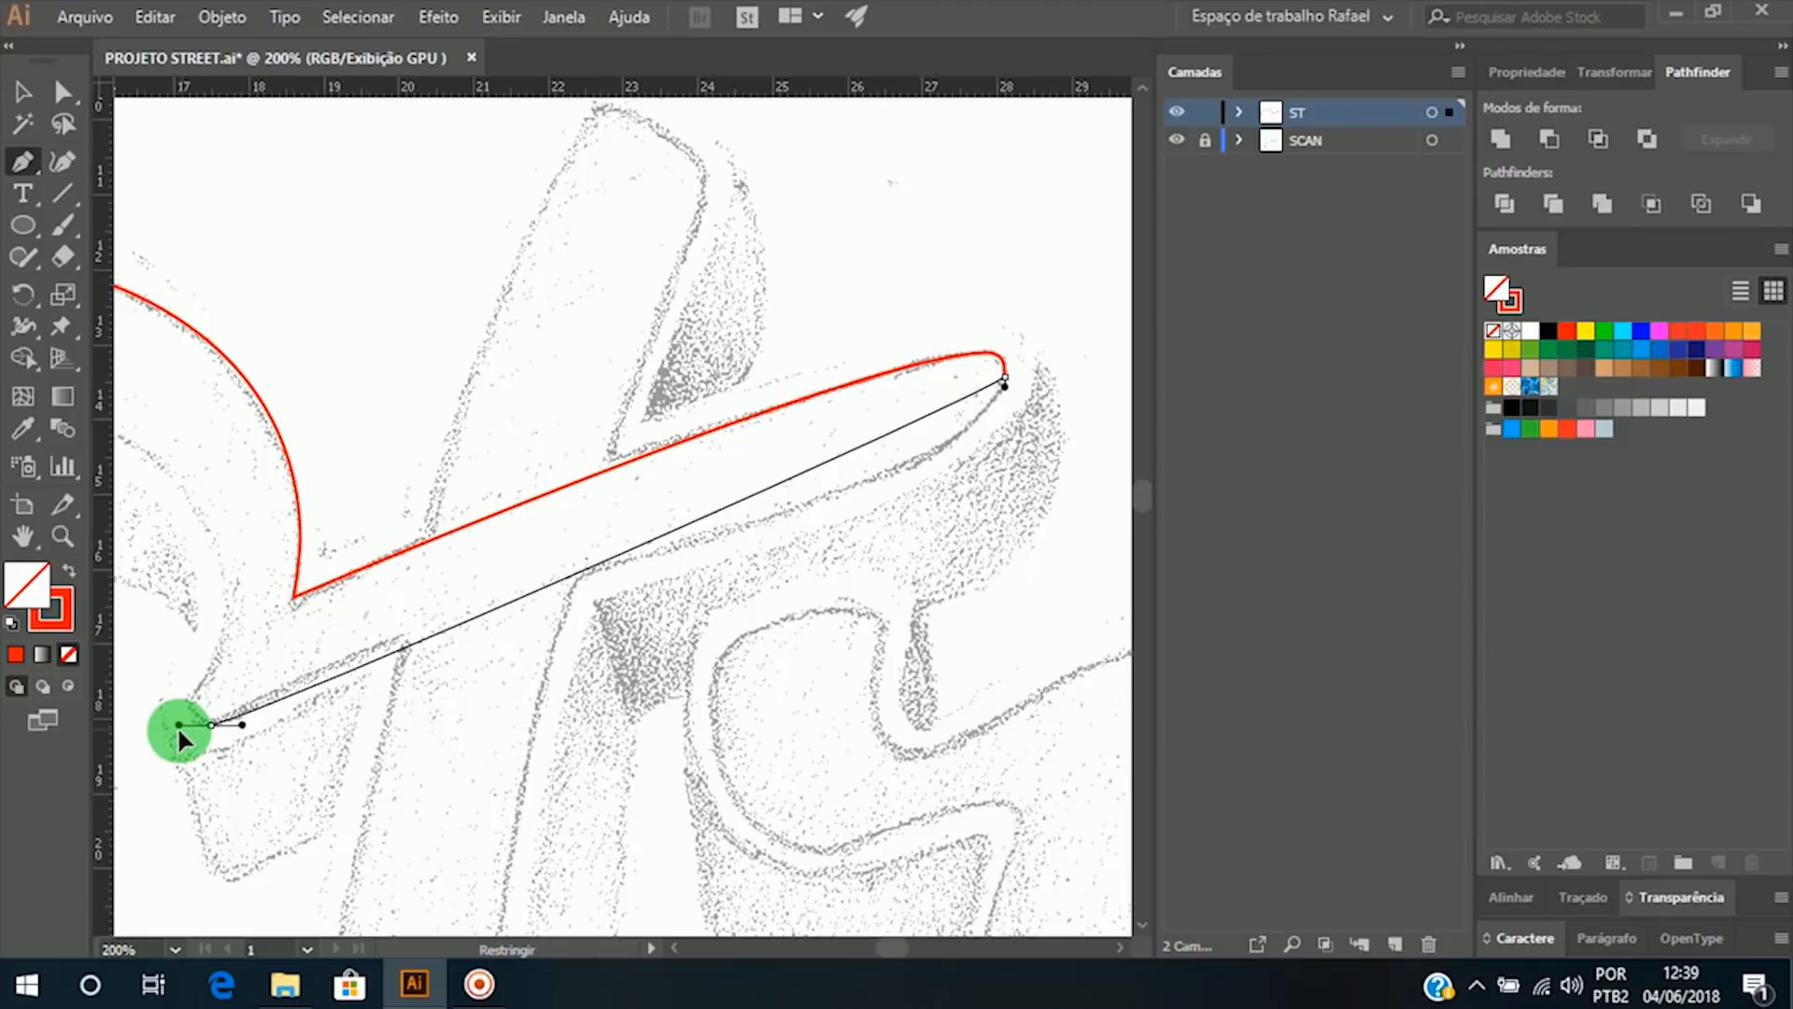
drag(178, 725, 190, 682)
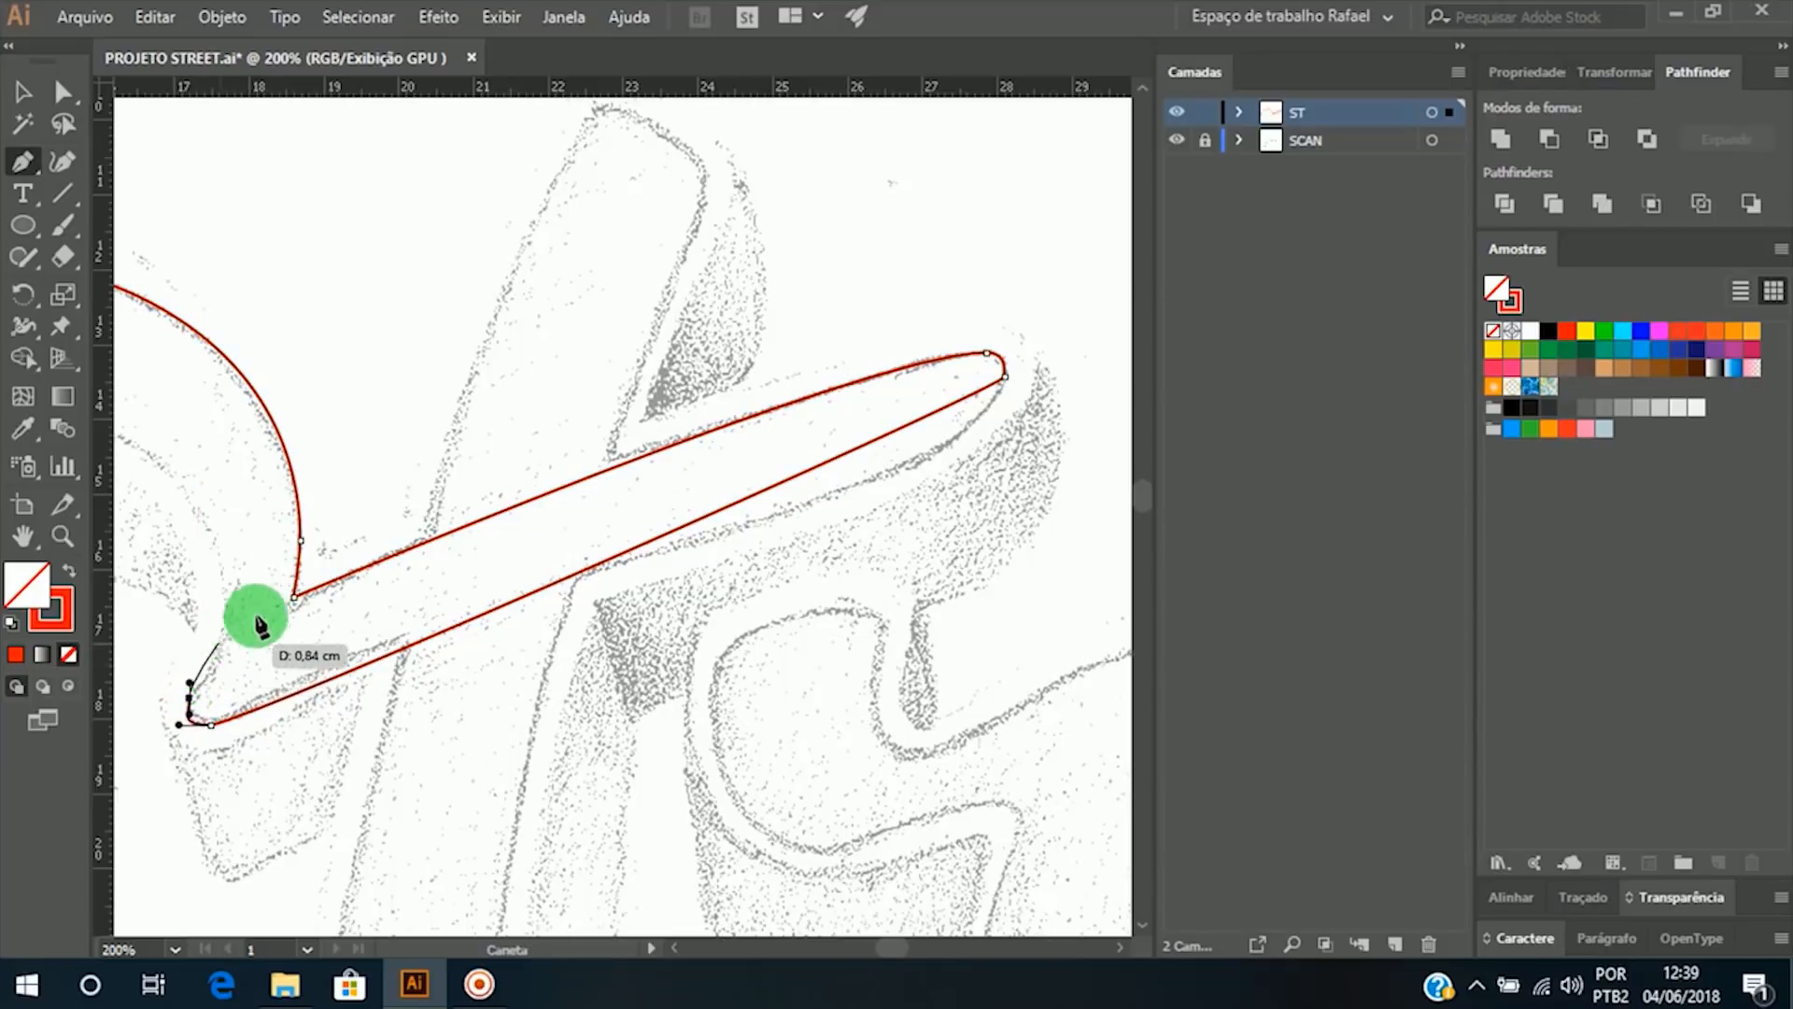
Step: Continue the path from the crossbar's near end around the S's upper inner curve, placing smooth anchors at its inner end, top and left extreme
drag(313, 598, 972, 516)
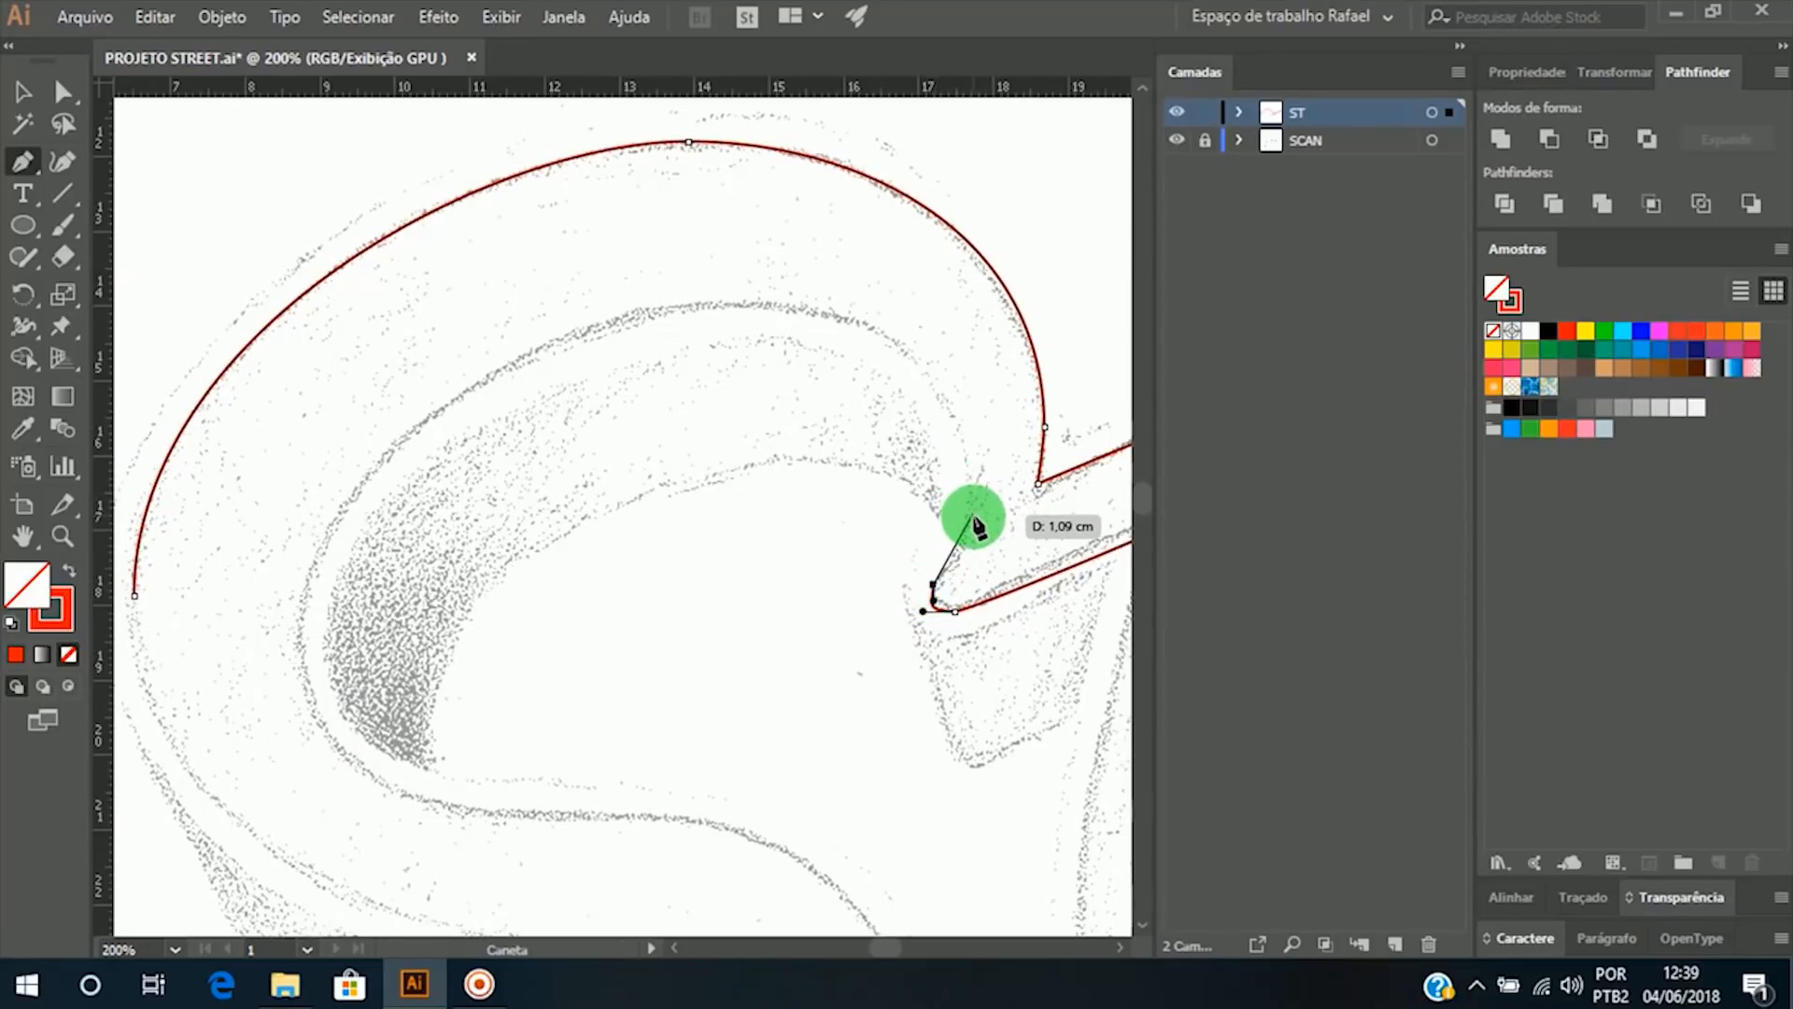
mouse_move(973, 516)
mouse_down()
mouse_move(932, 601)
mouse_move(961, 529)
mouse_move(939, 588)
mouse_move(977, 621)
mouse_move(977, 523)
mouse_up()
drag(974, 514, 979, 472)
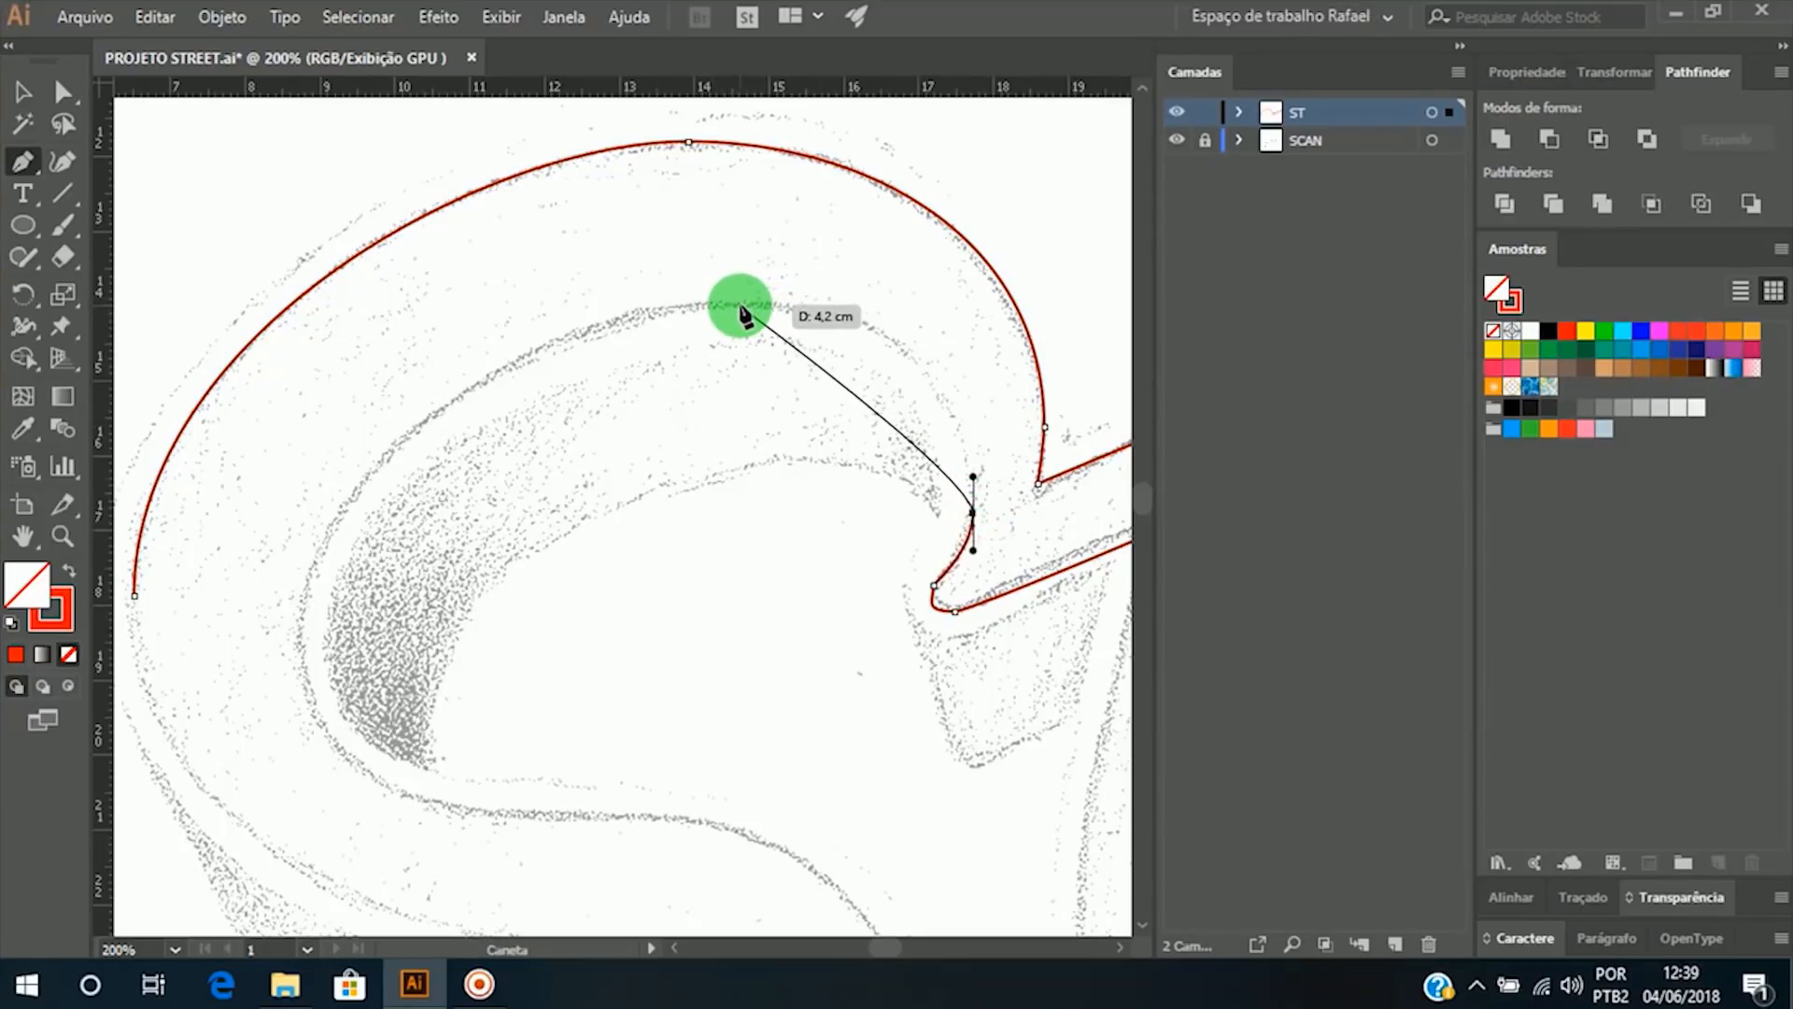
drag(739, 304, 512, 308)
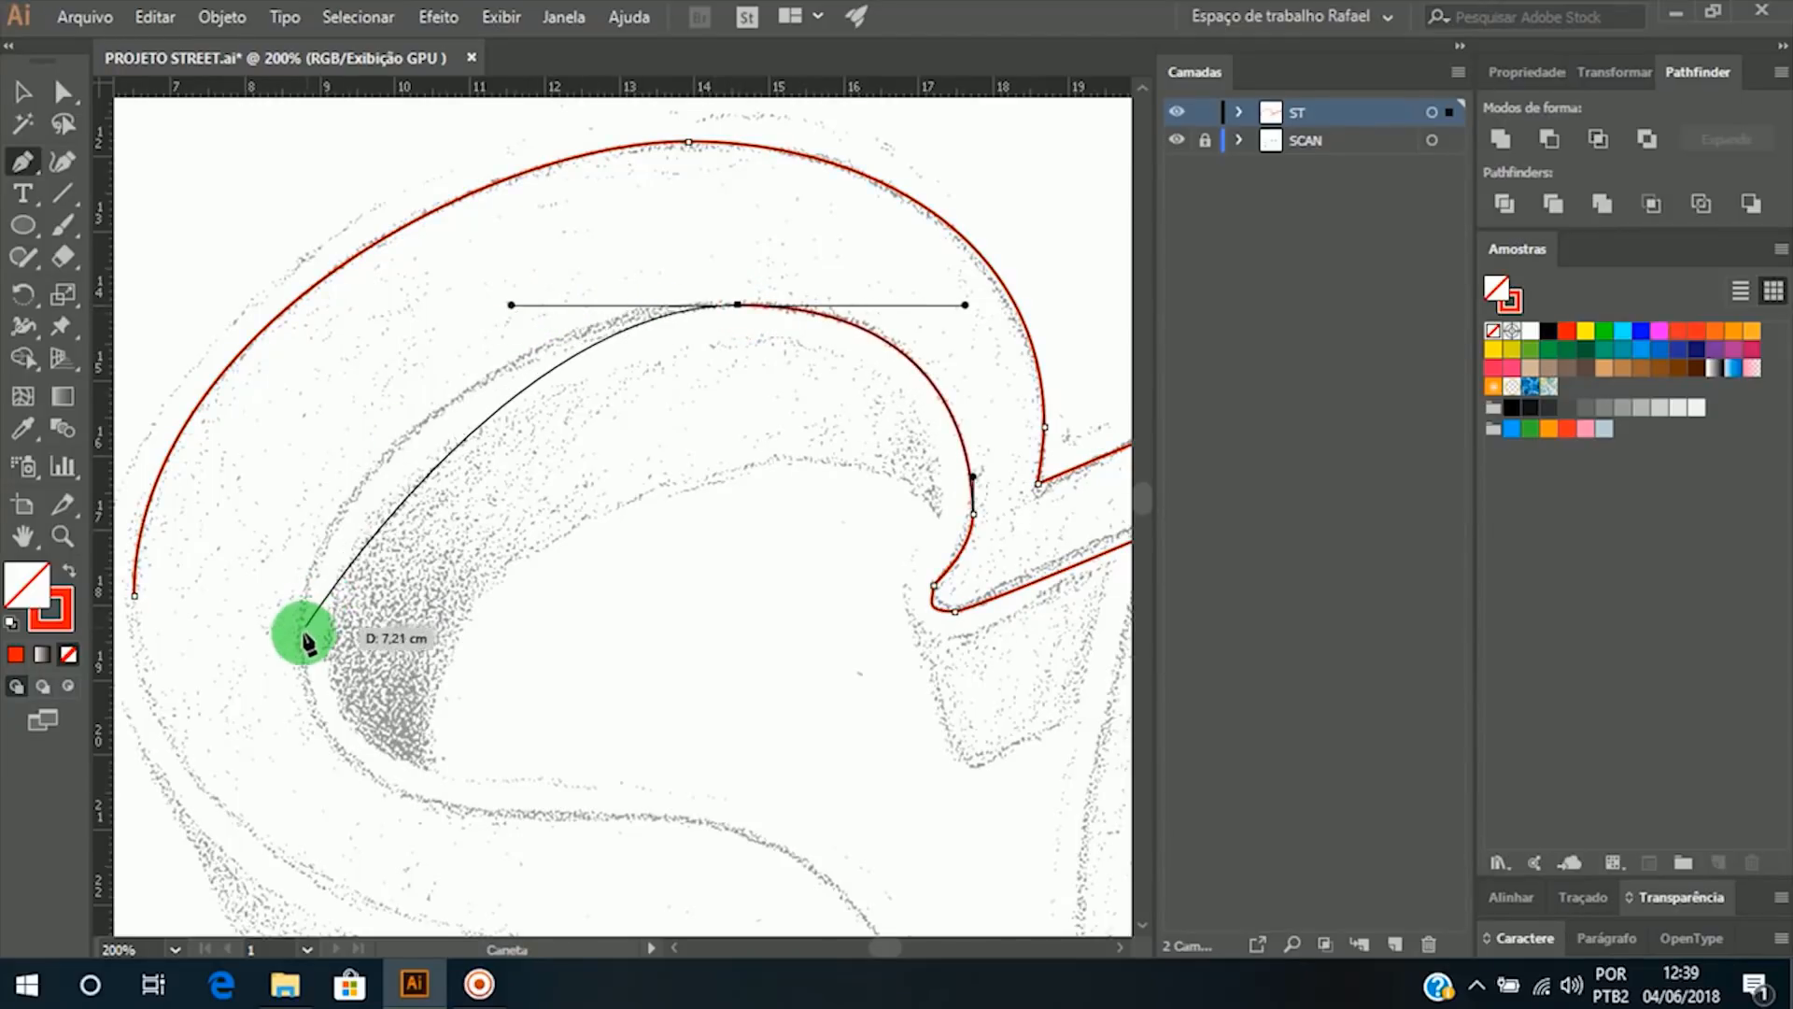
drag(300, 642, 300, 796)
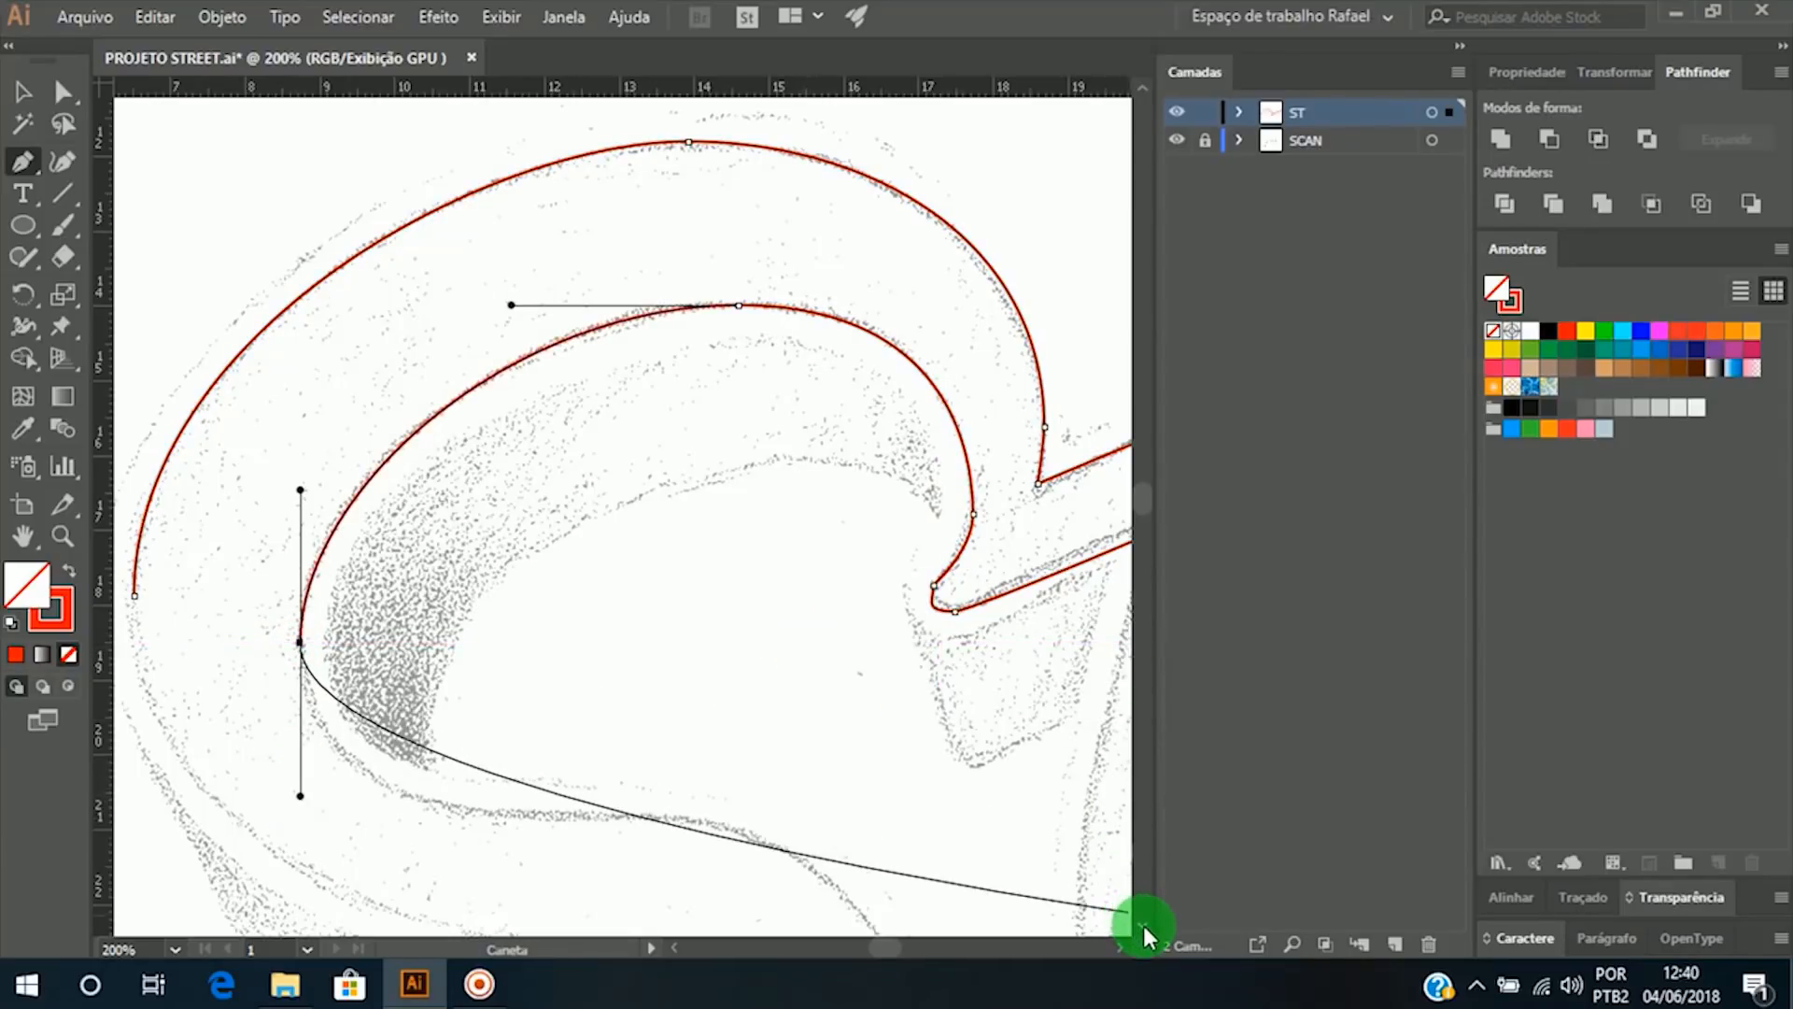
Step: Trace the upper edge of the S's middle stroke with smooth anchors at its horizontal stretch and at the lower bowl's right extreme
drag(1140, 929, 1142, 928)
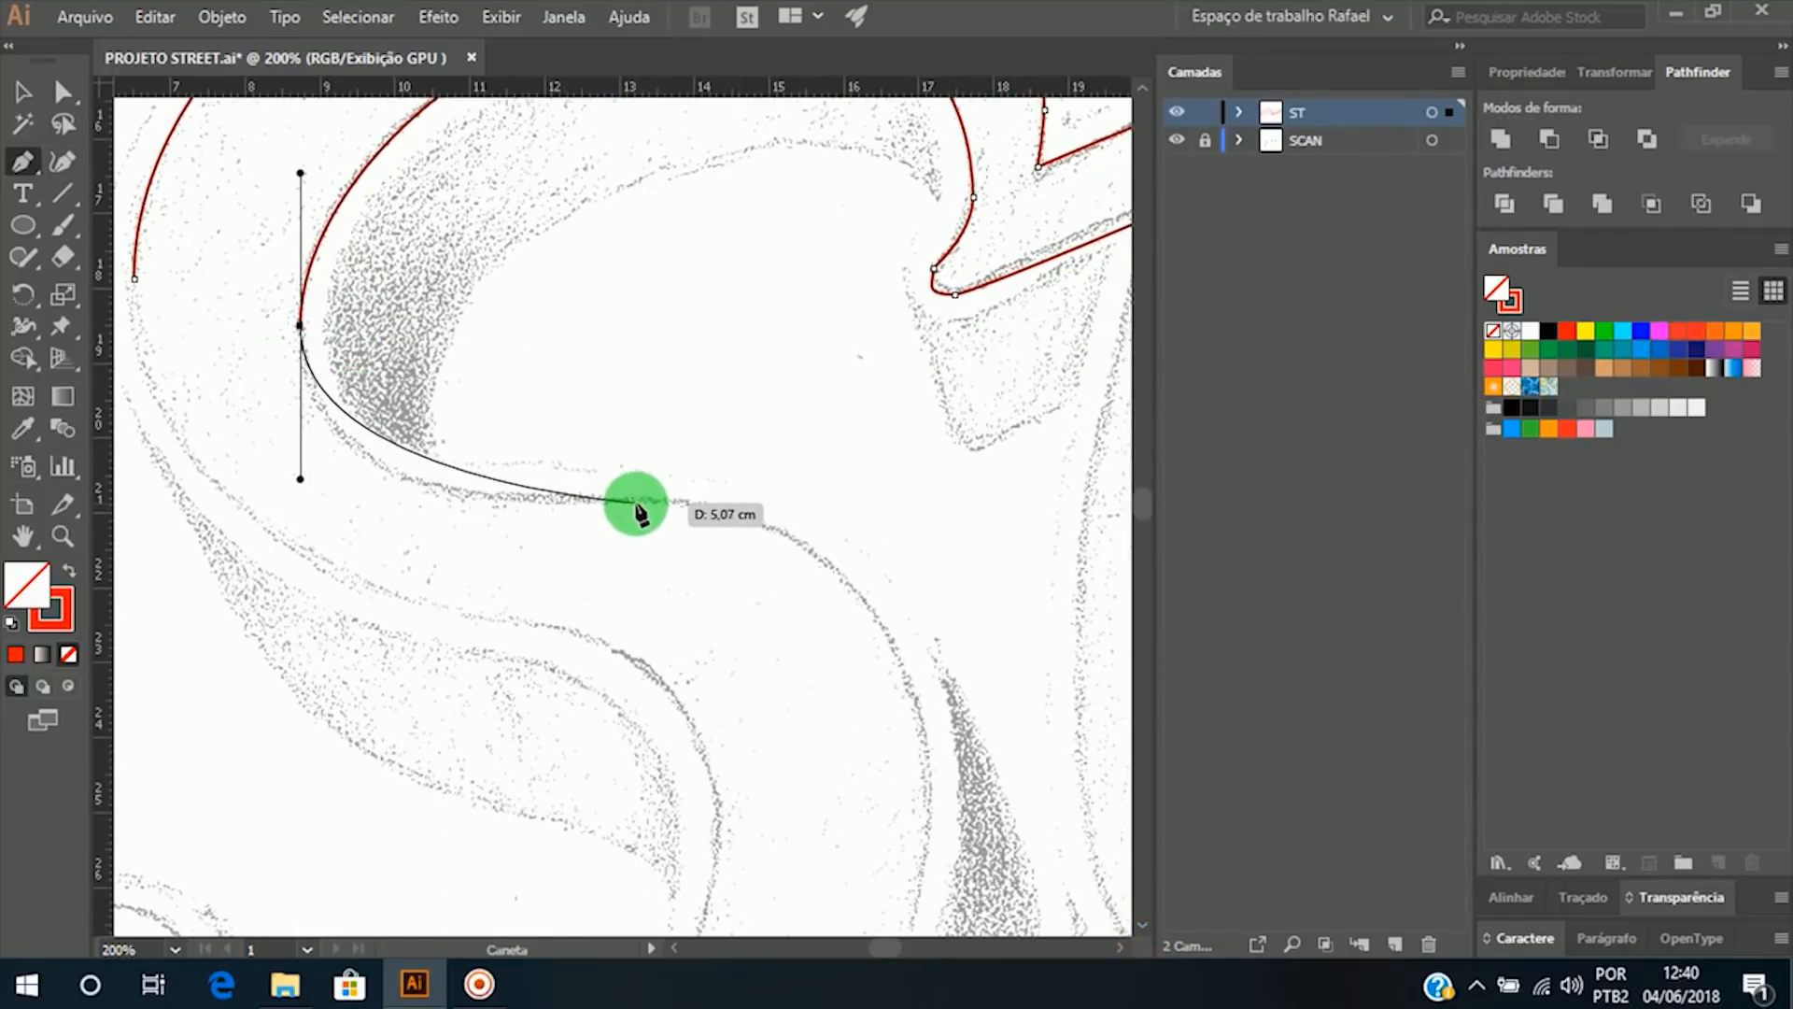
drag(642, 500, 833, 514)
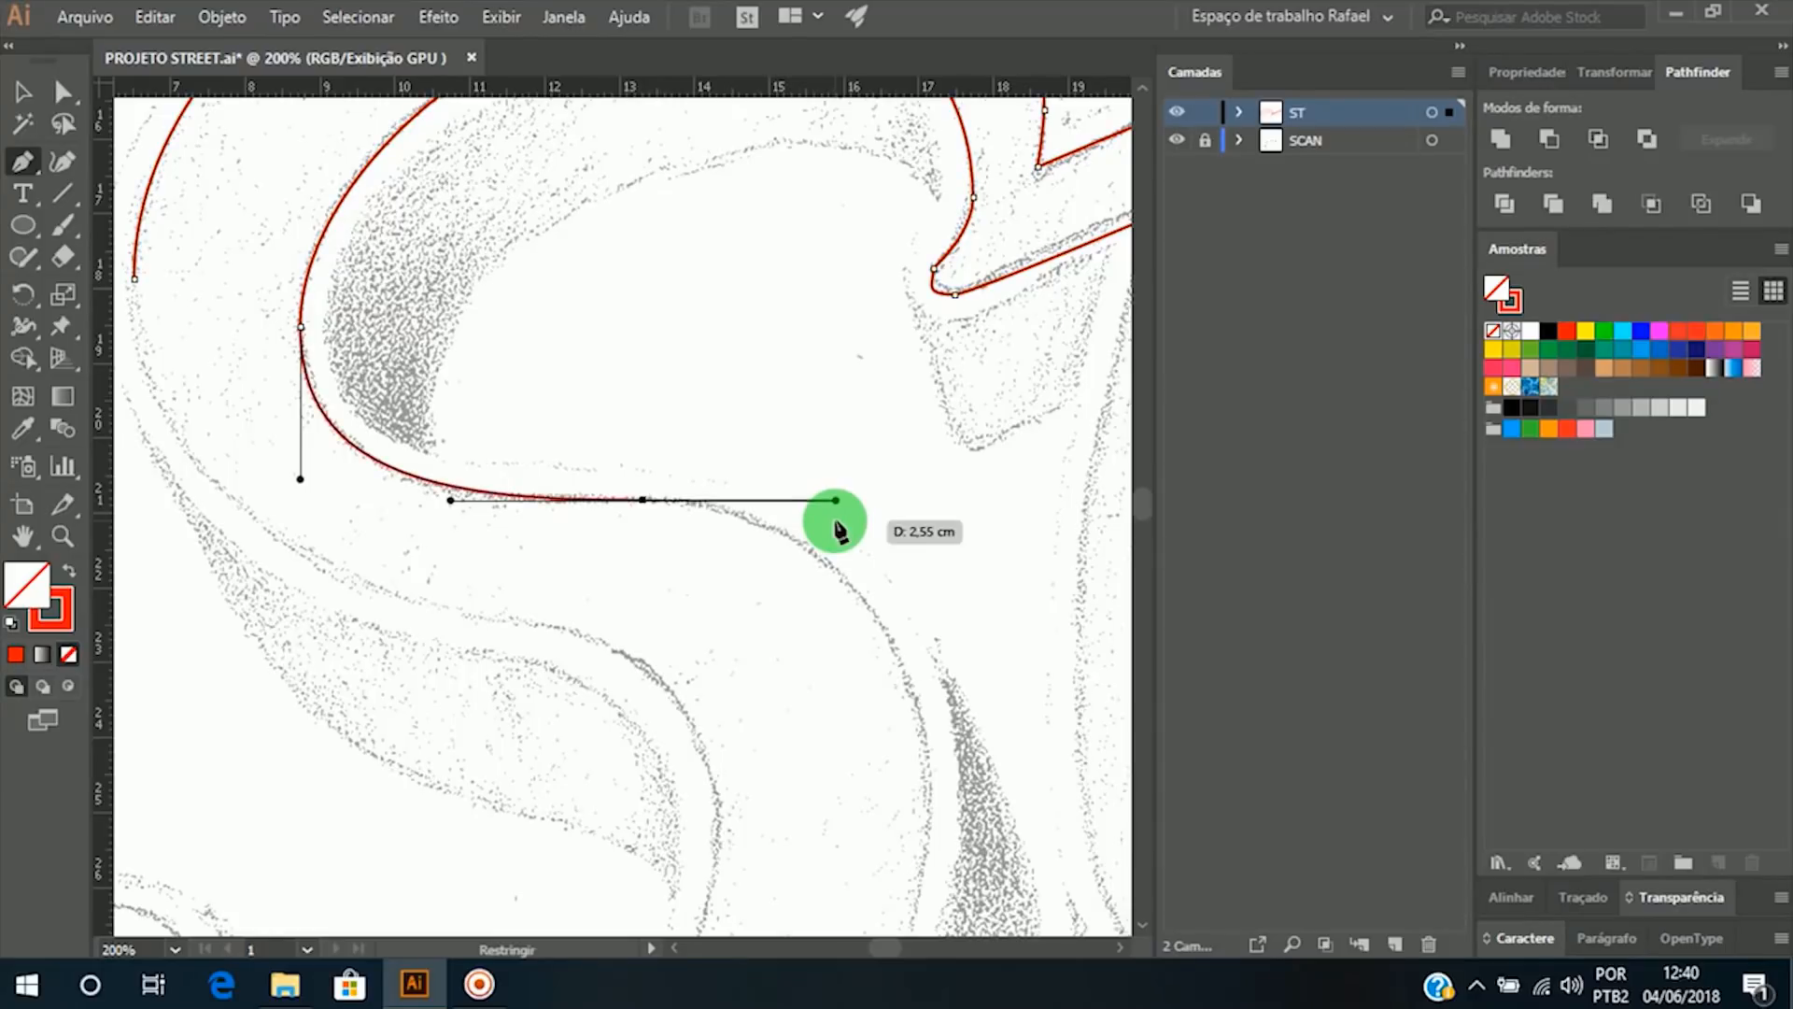
click(1145, 516)
drag(1145, 518, 1150, 514)
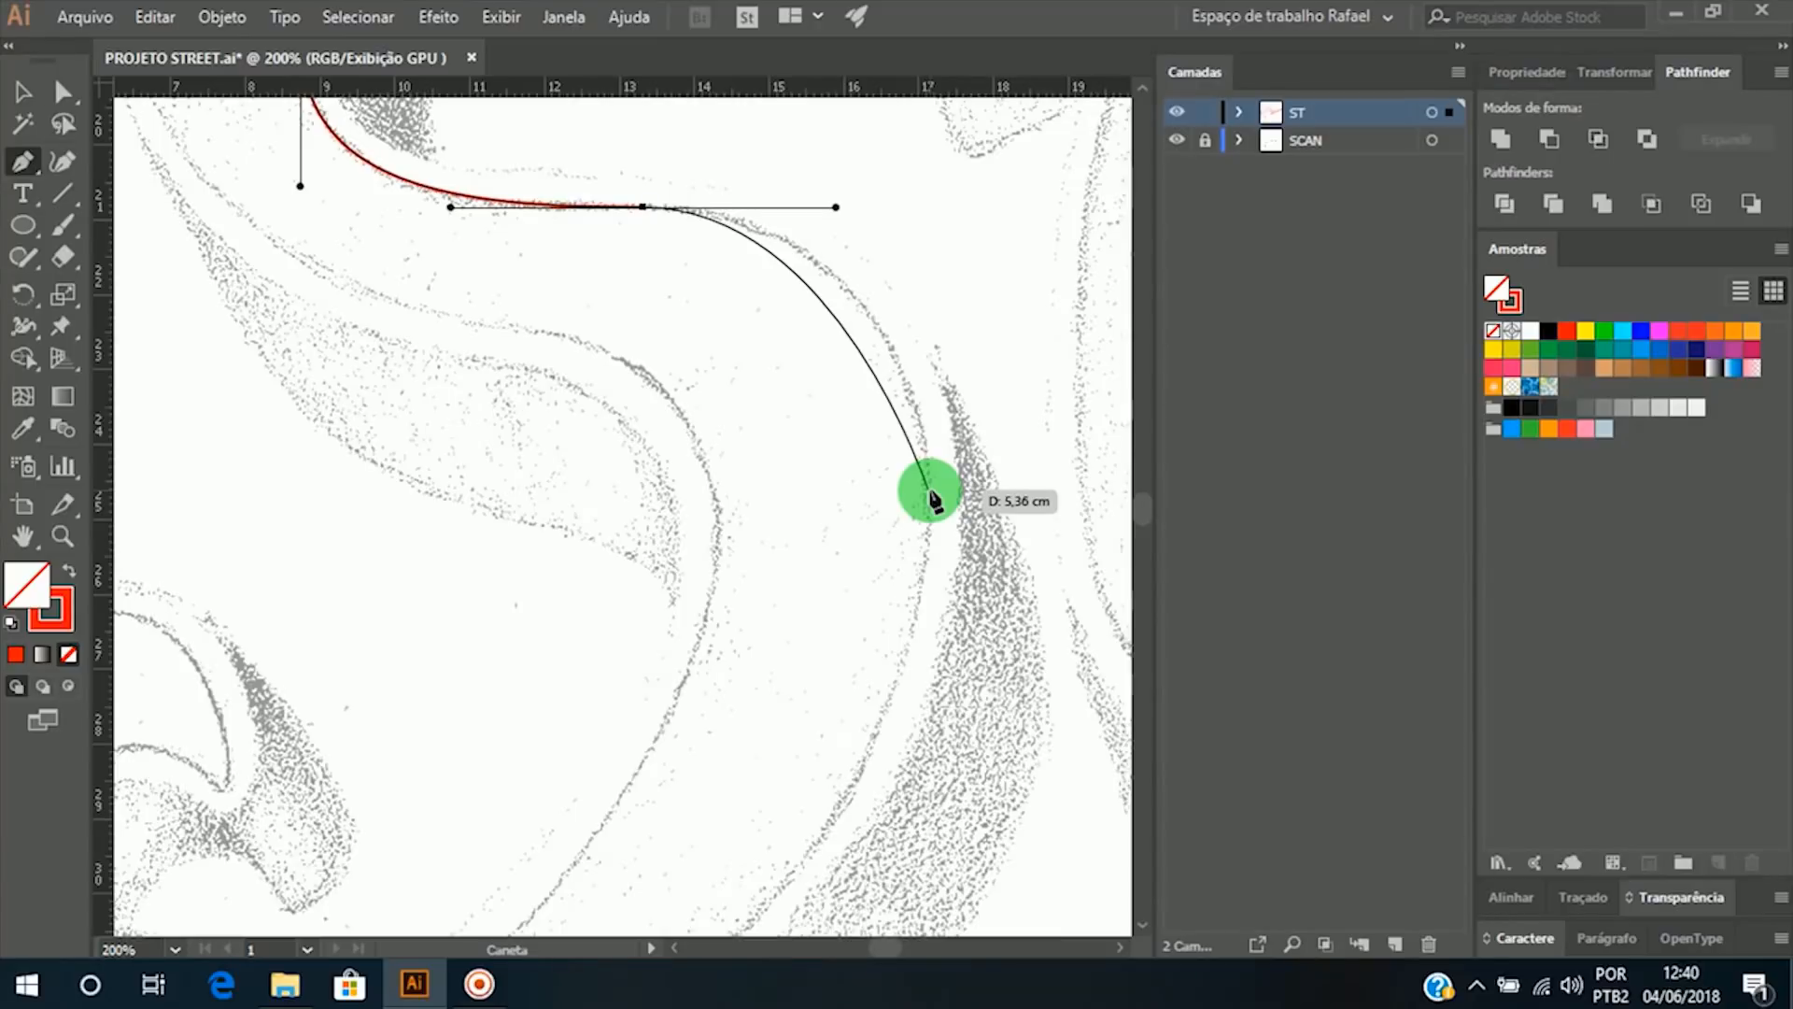
drag(928, 493, 914, 617)
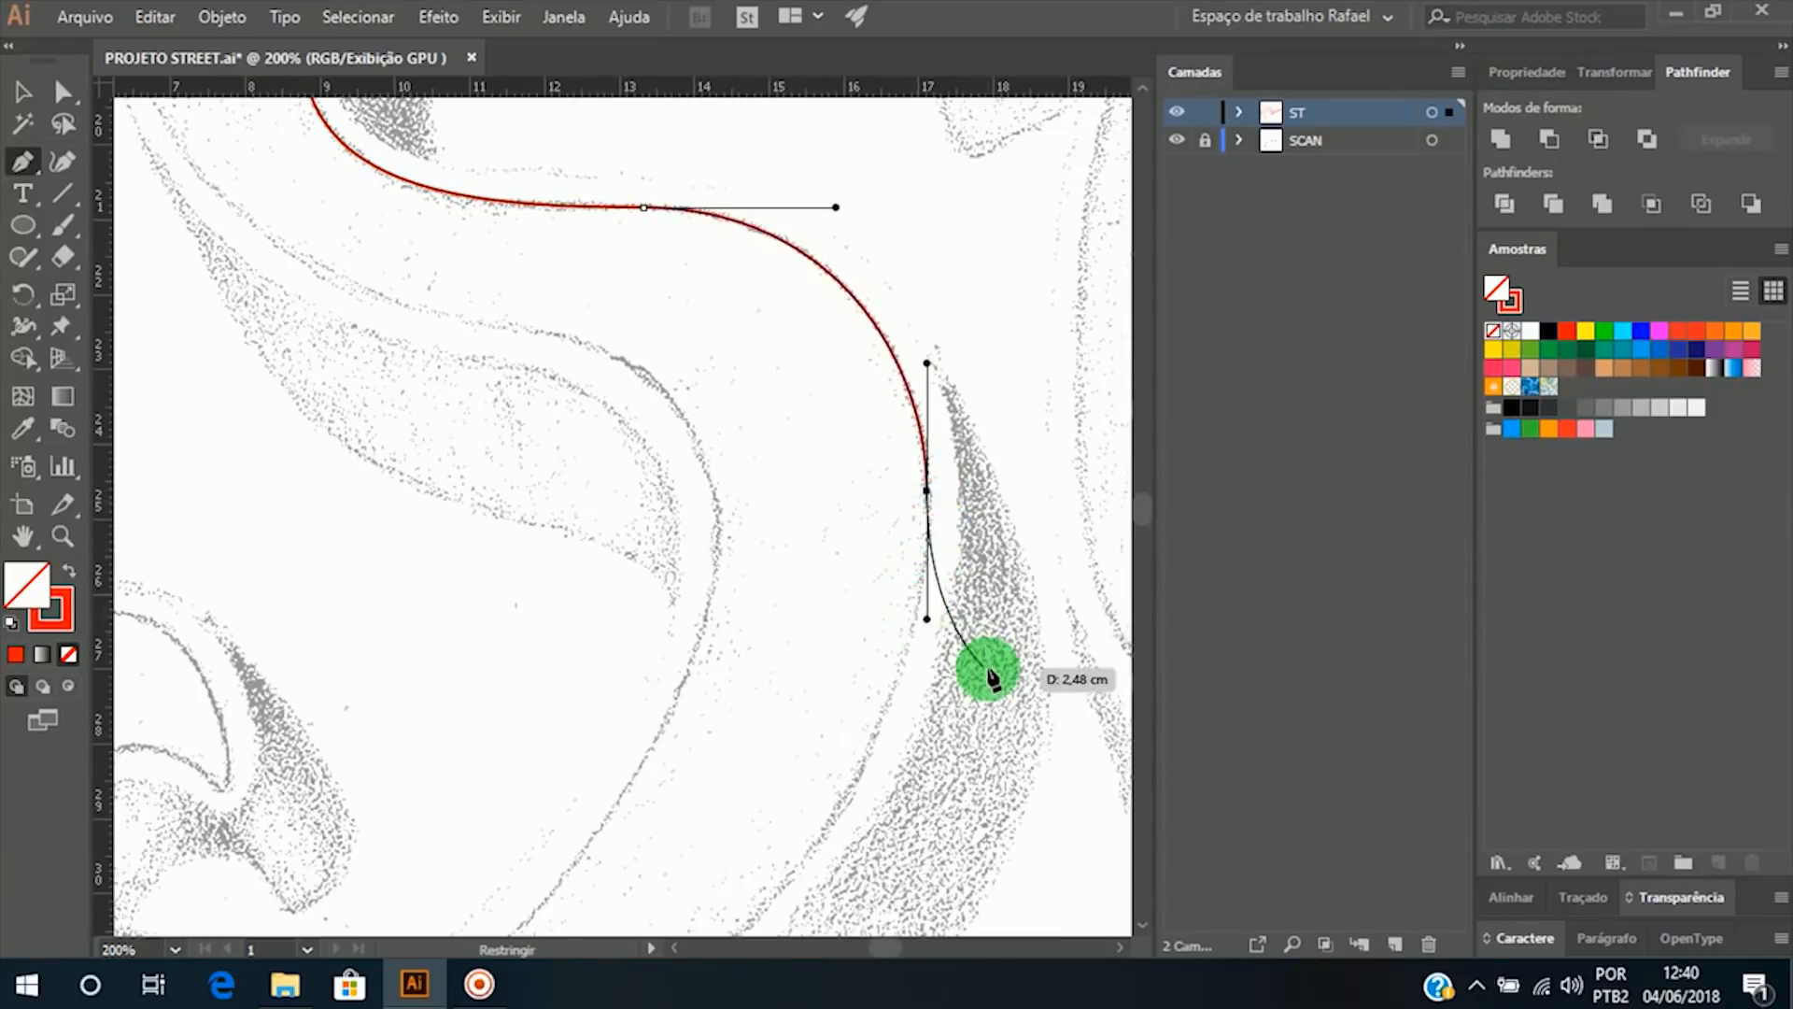
Step: Remove the right-extreme anchor's outgoing handle, add an anchor at the S's lowest outer point and lengthen that anchor's incoming handle to follow the sketch
click(1139, 924)
drag(1138, 924, 1136, 926)
click(616, 673)
key(space)
drag(534, 630, 626, 655)
key(ctrl+space)
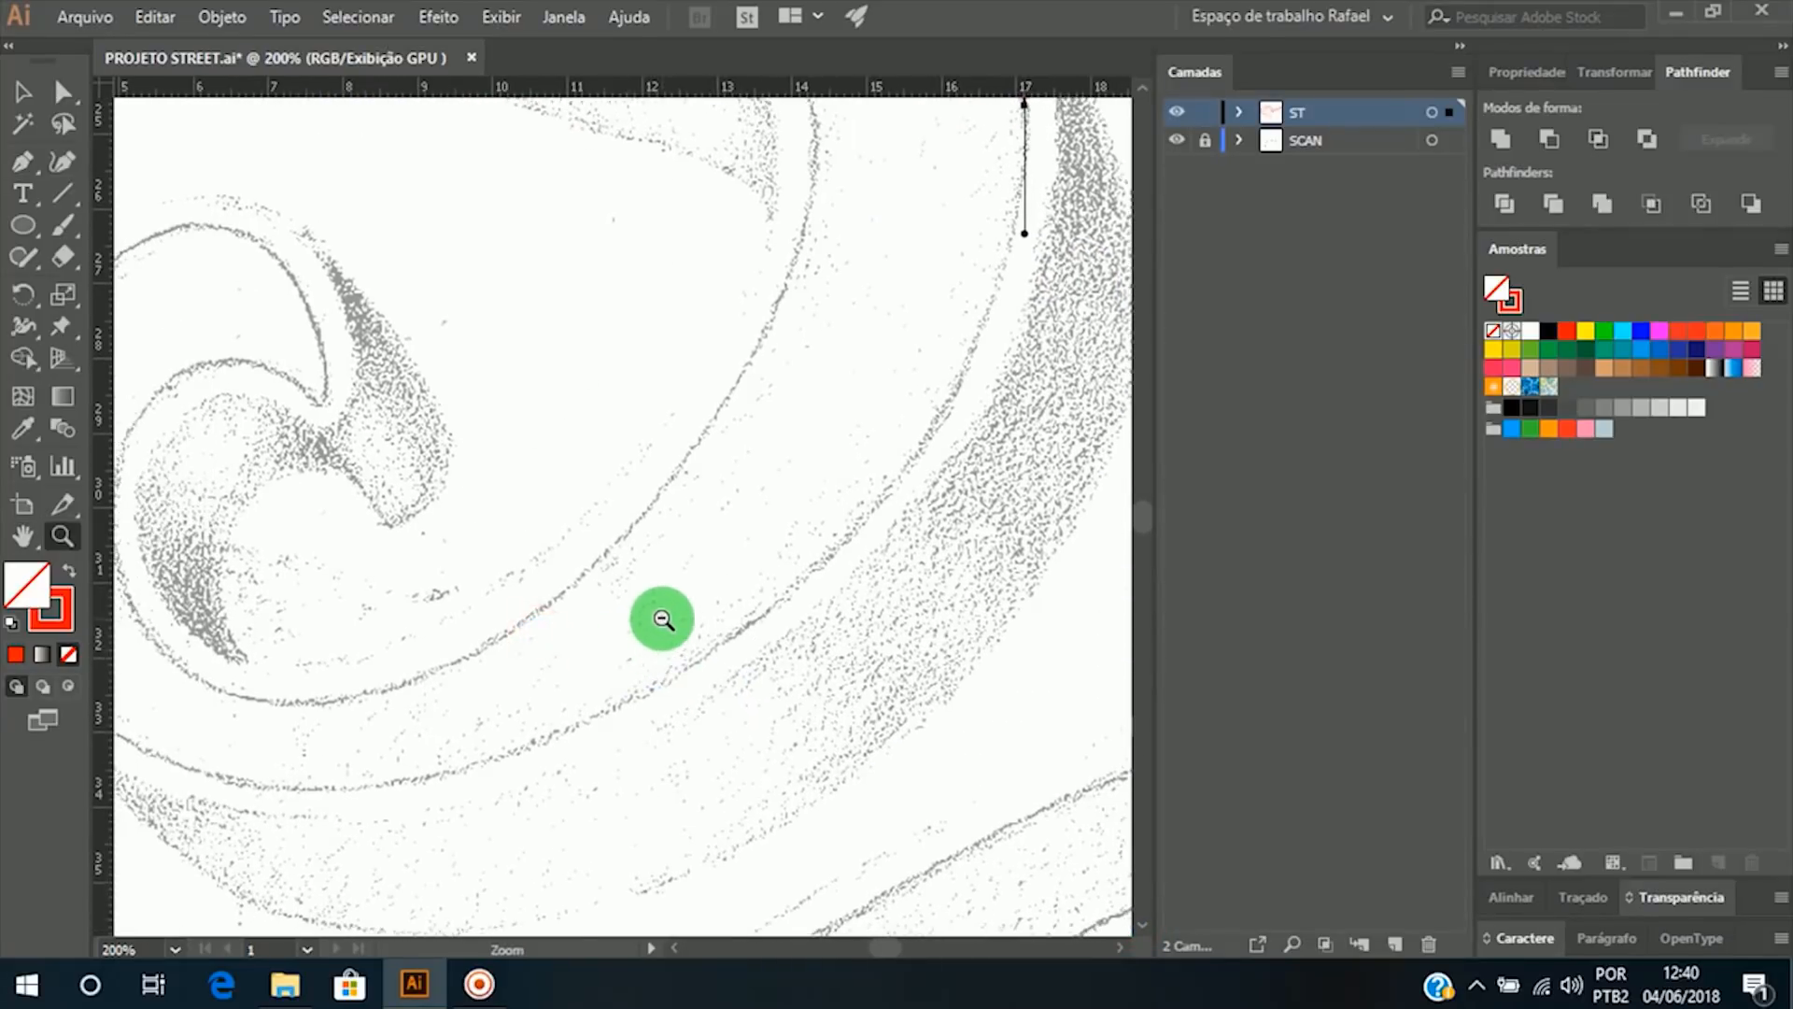
ctrl+alt+click(662, 619)
key(space)
drag(733, 541, 720, 673)
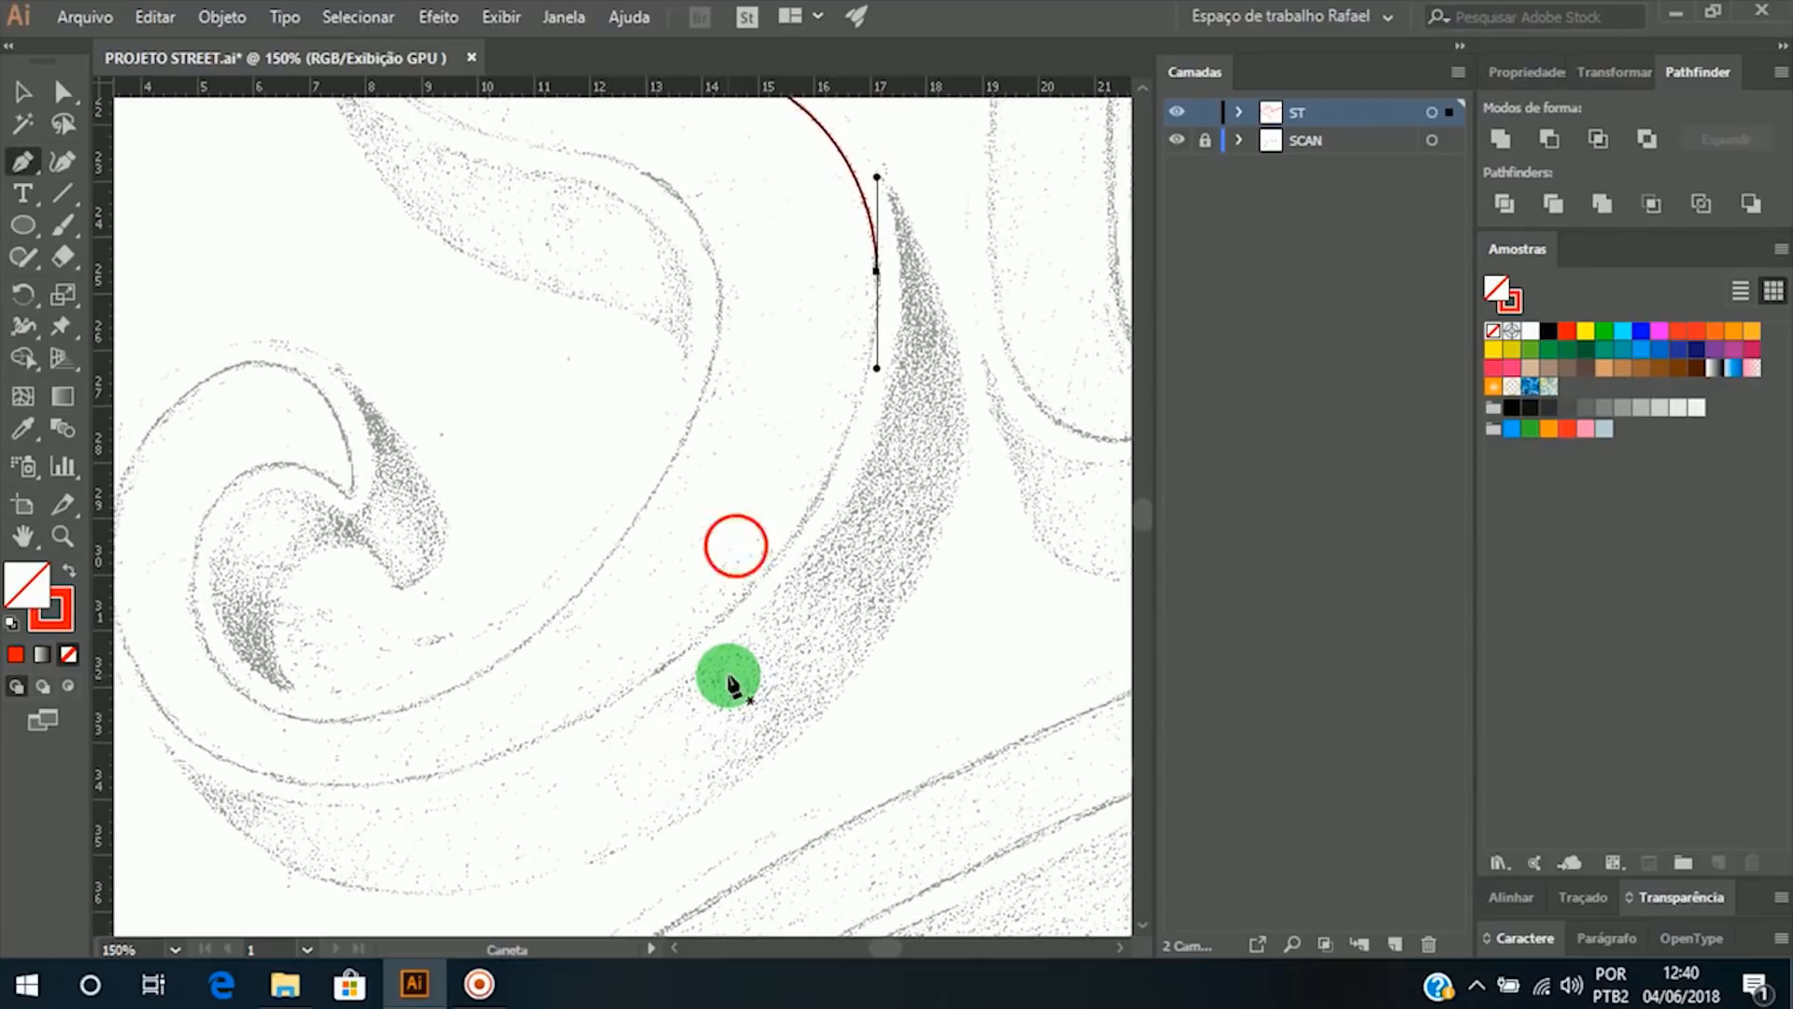
click(875, 274)
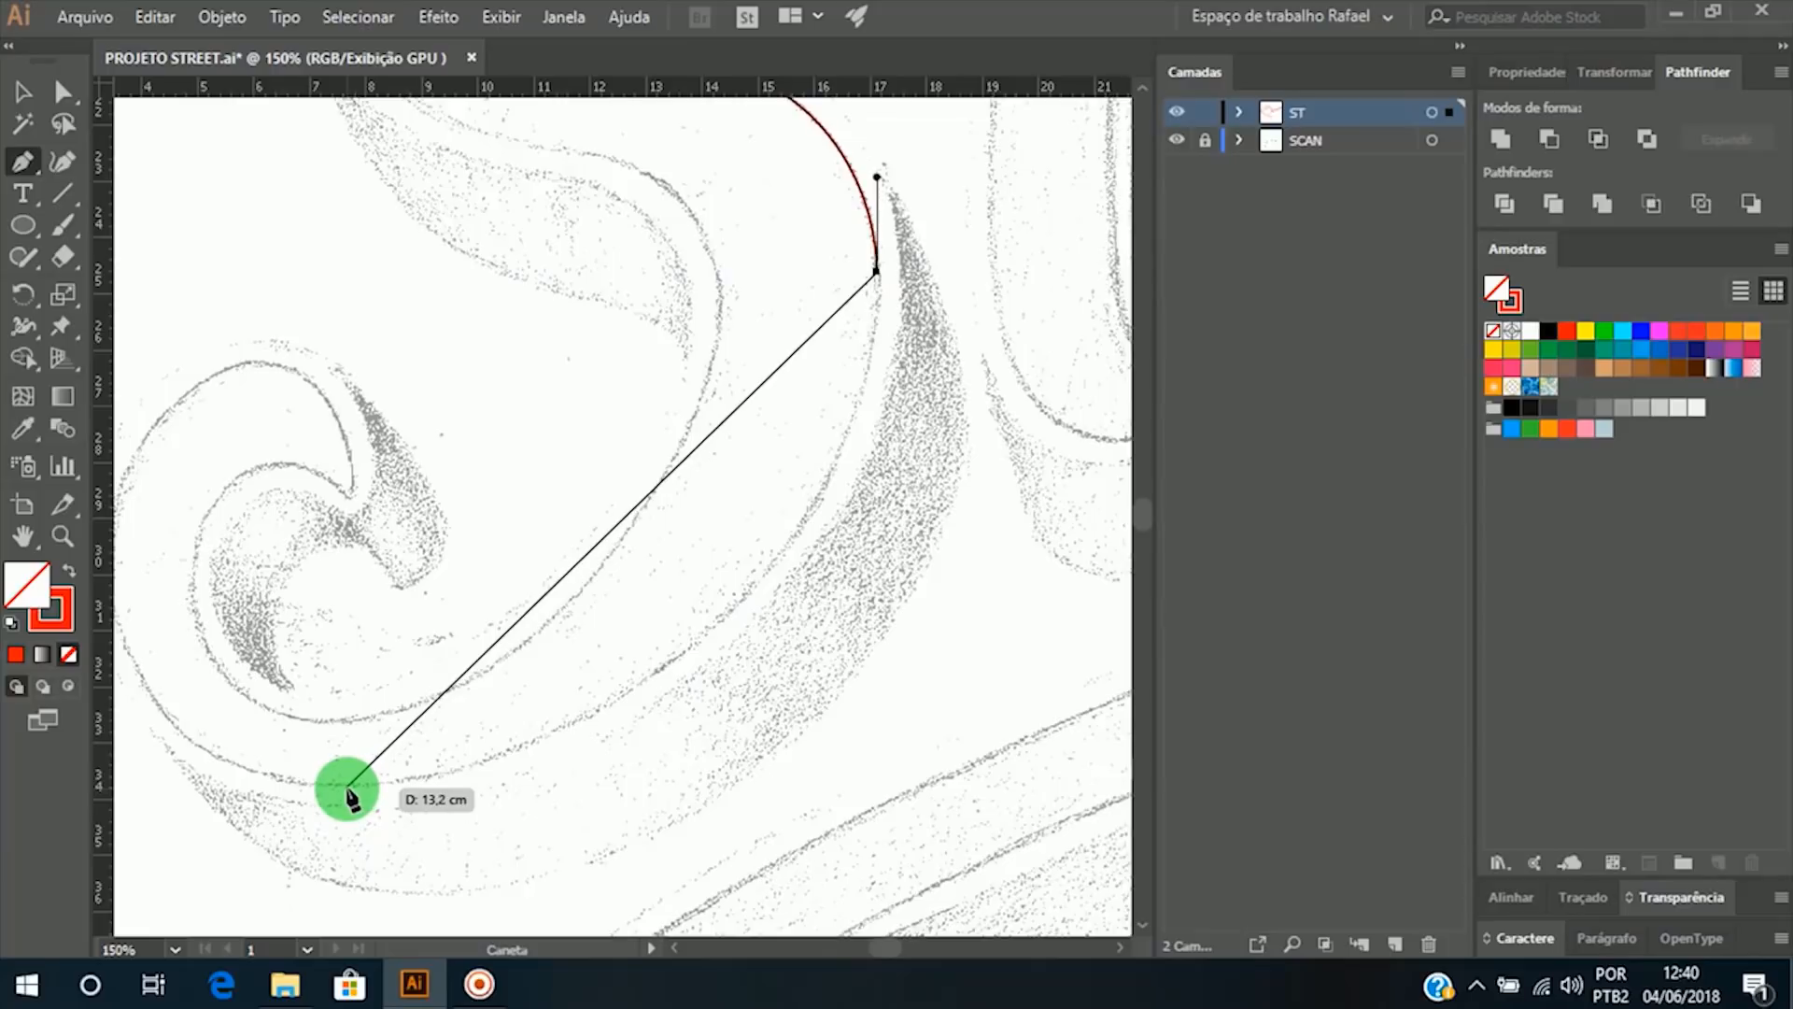
drag(347, 789, 198, 800)
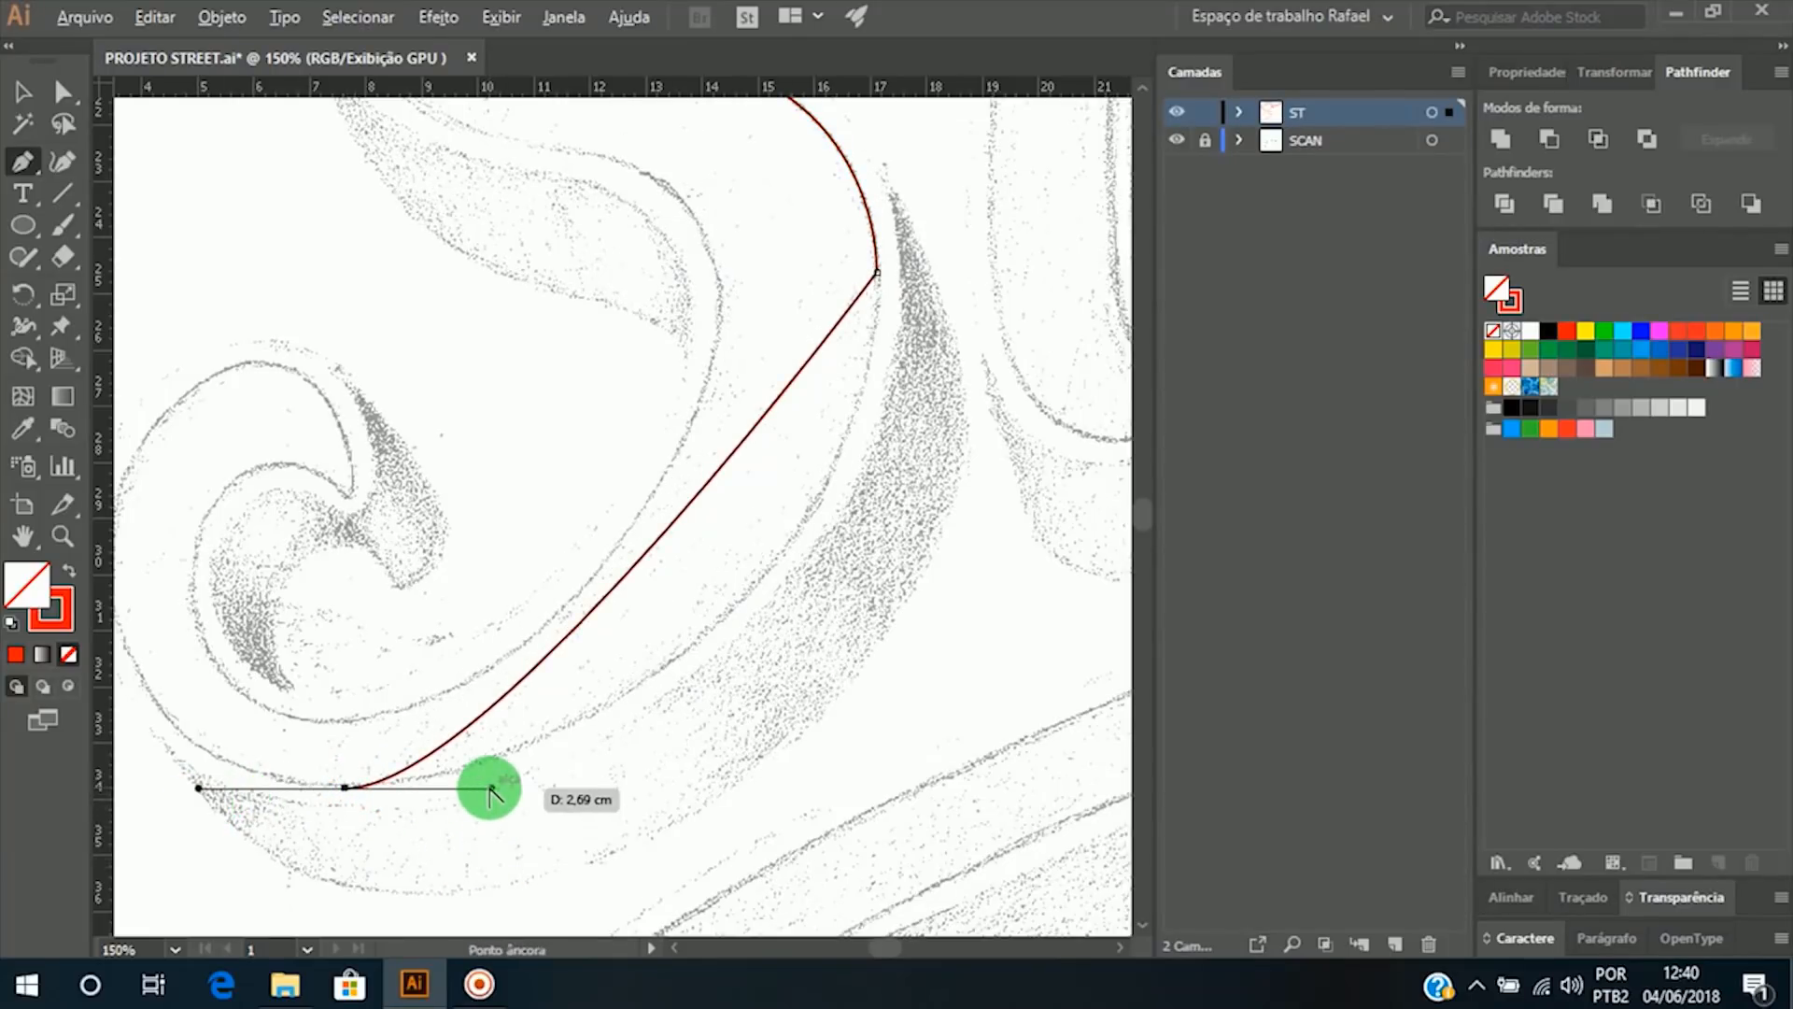
drag(490, 792, 771, 788)
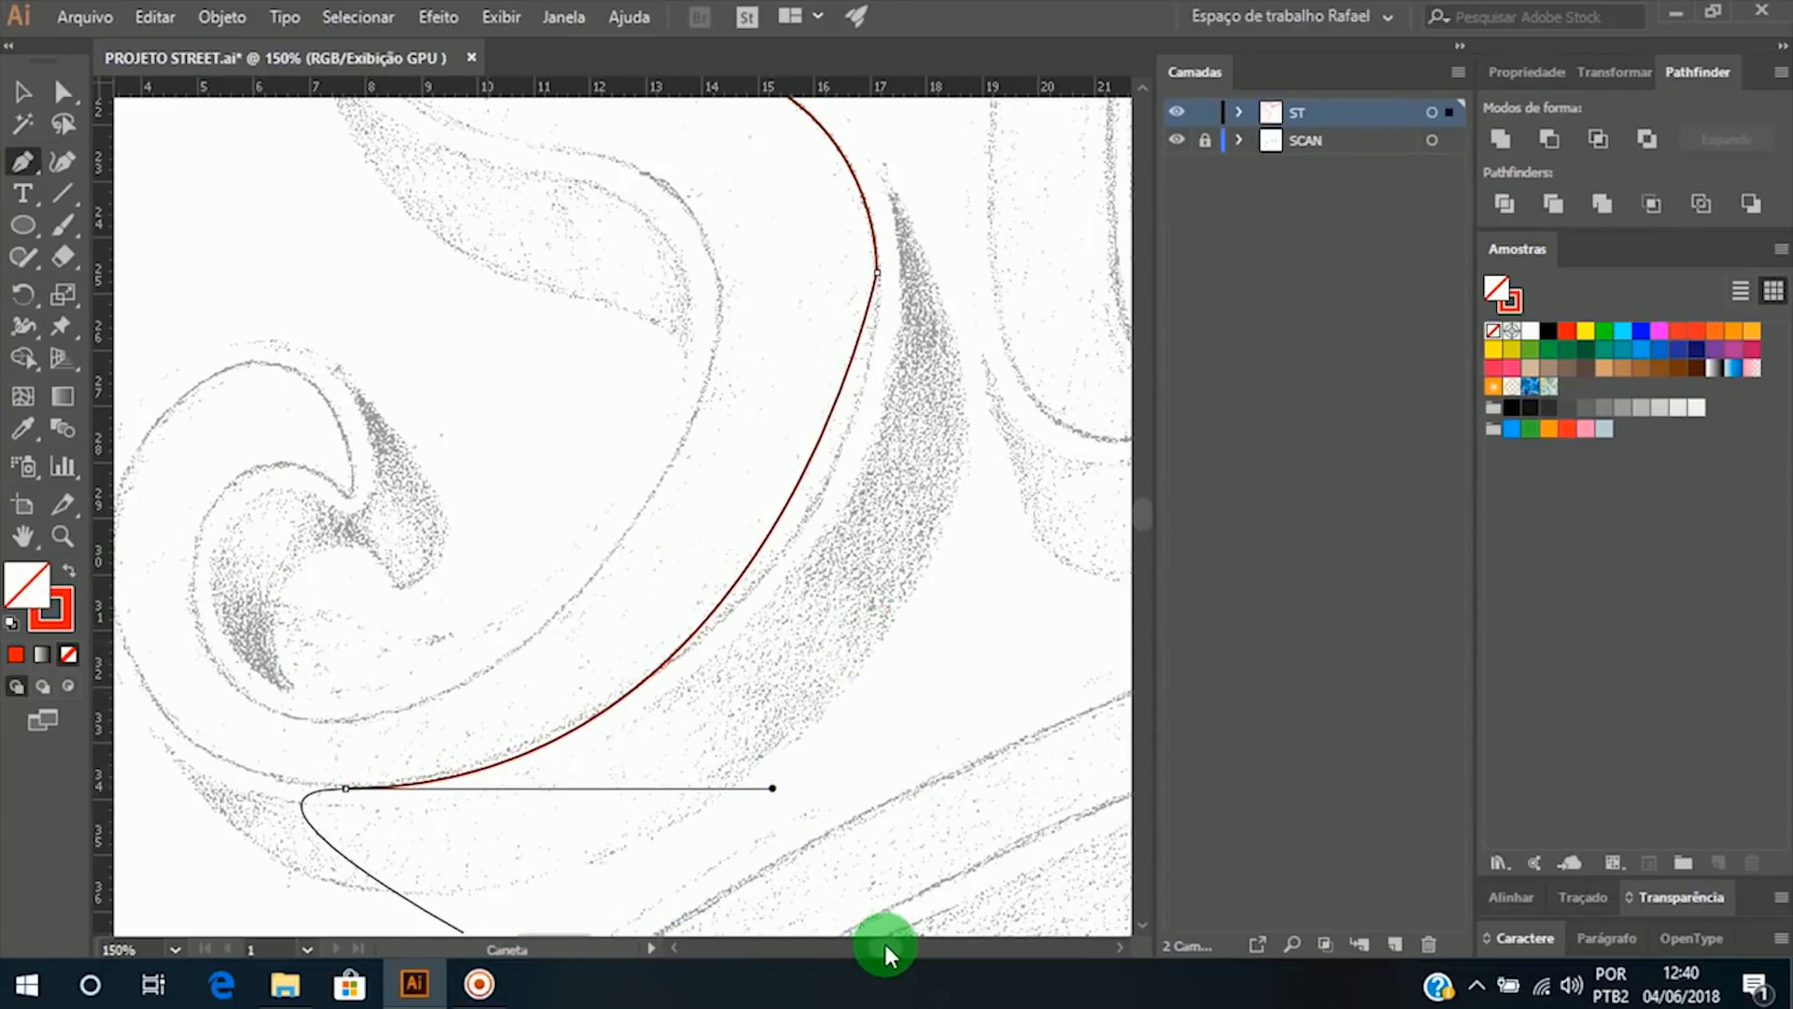
Step: Trace the outer edge of the S's lower hook with anchors at its left extreme, its top and its pointed tip
drag(886, 944, 882, 949)
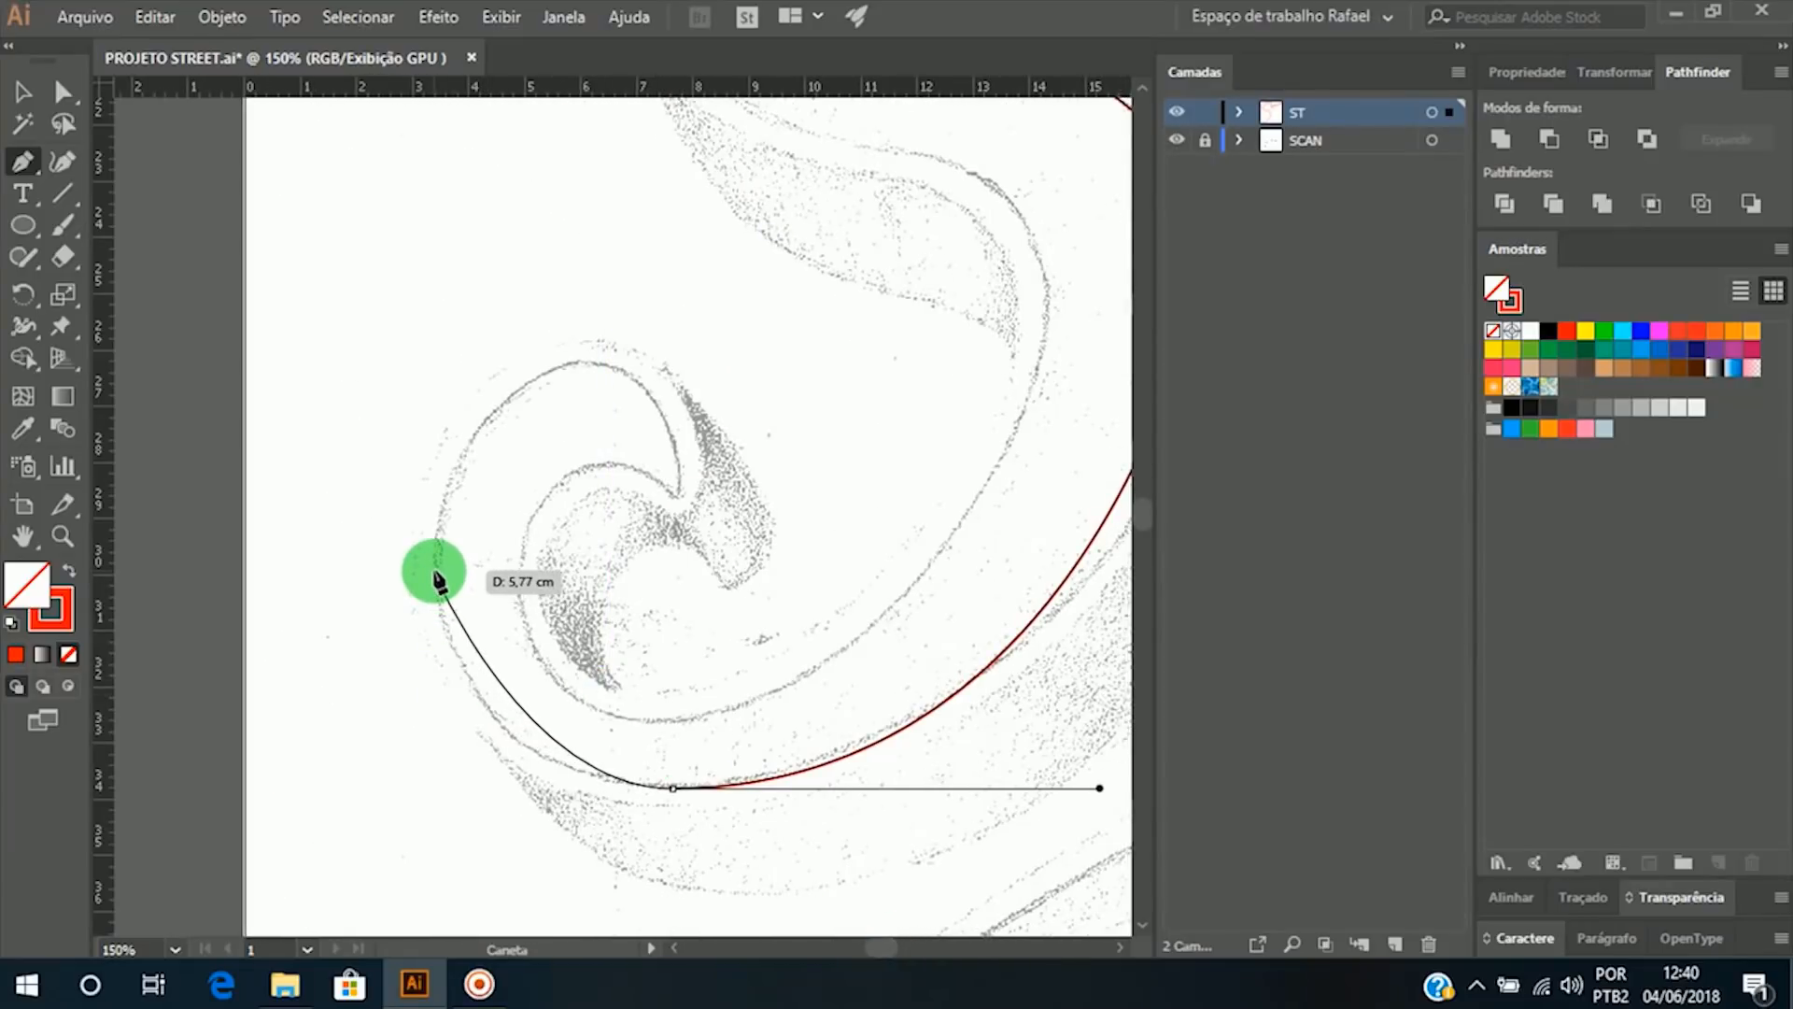
drag(435, 571, 424, 456)
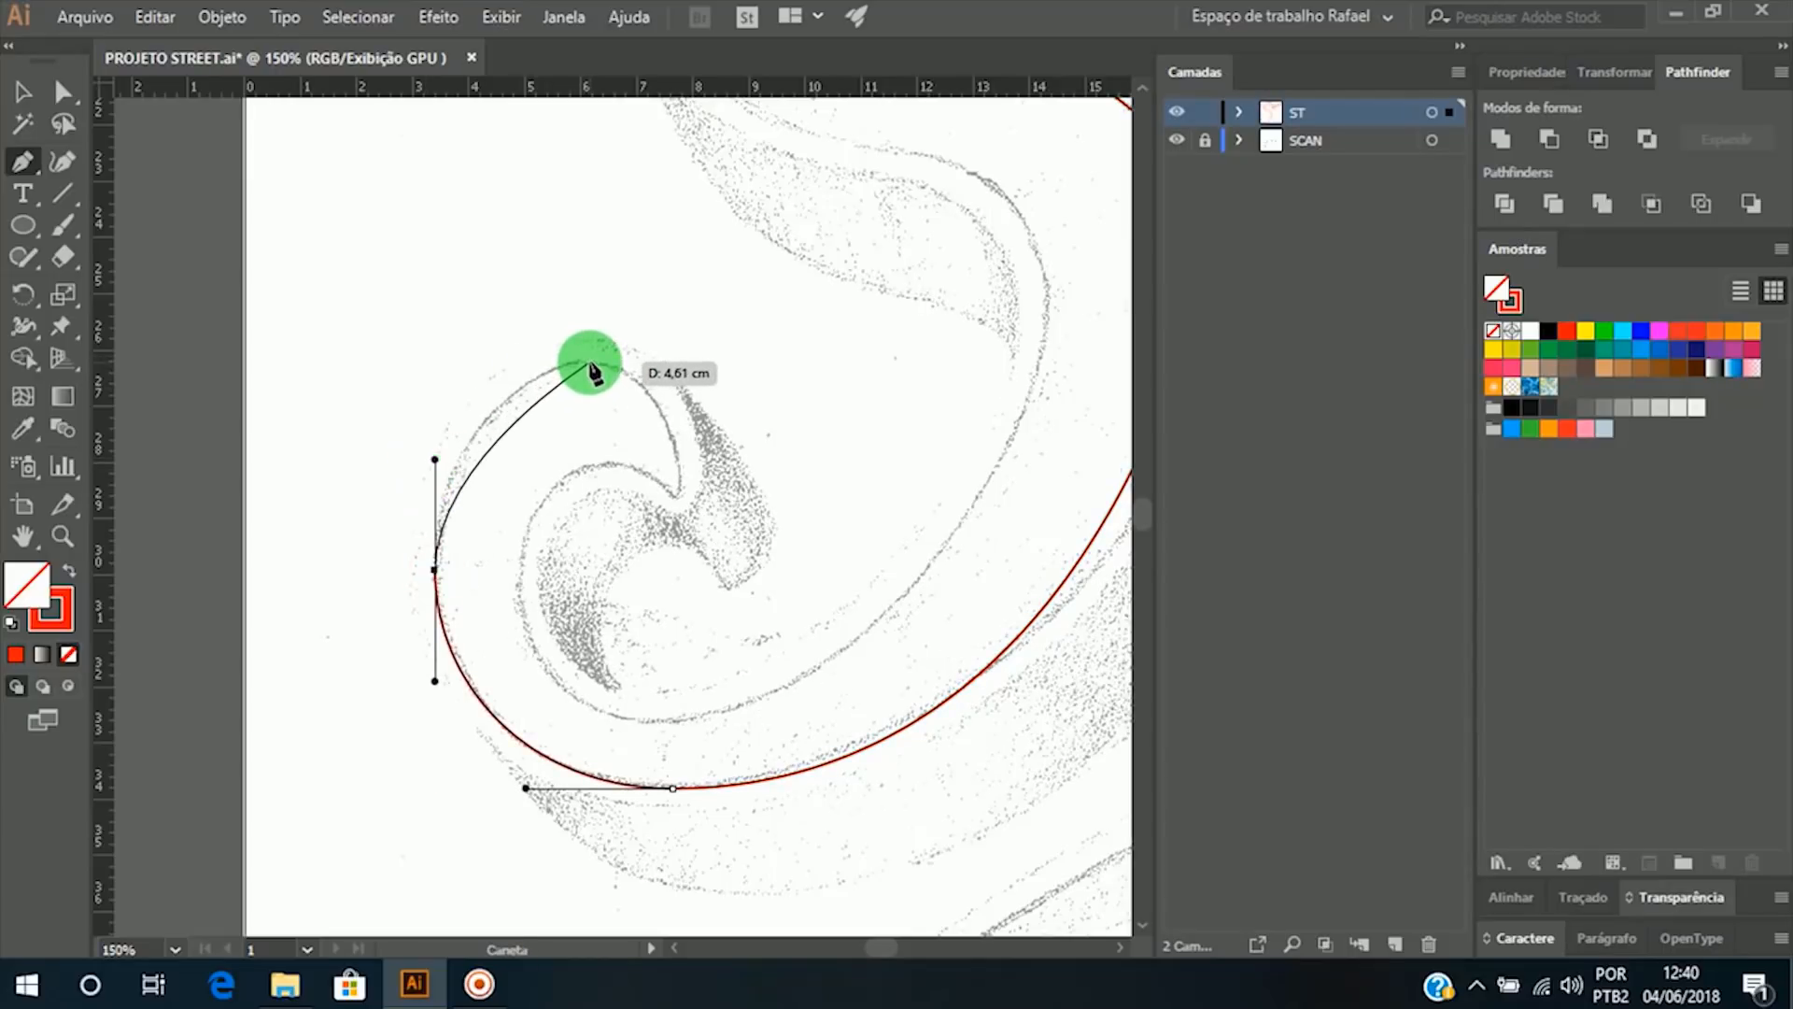
drag(590, 363, 667, 362)
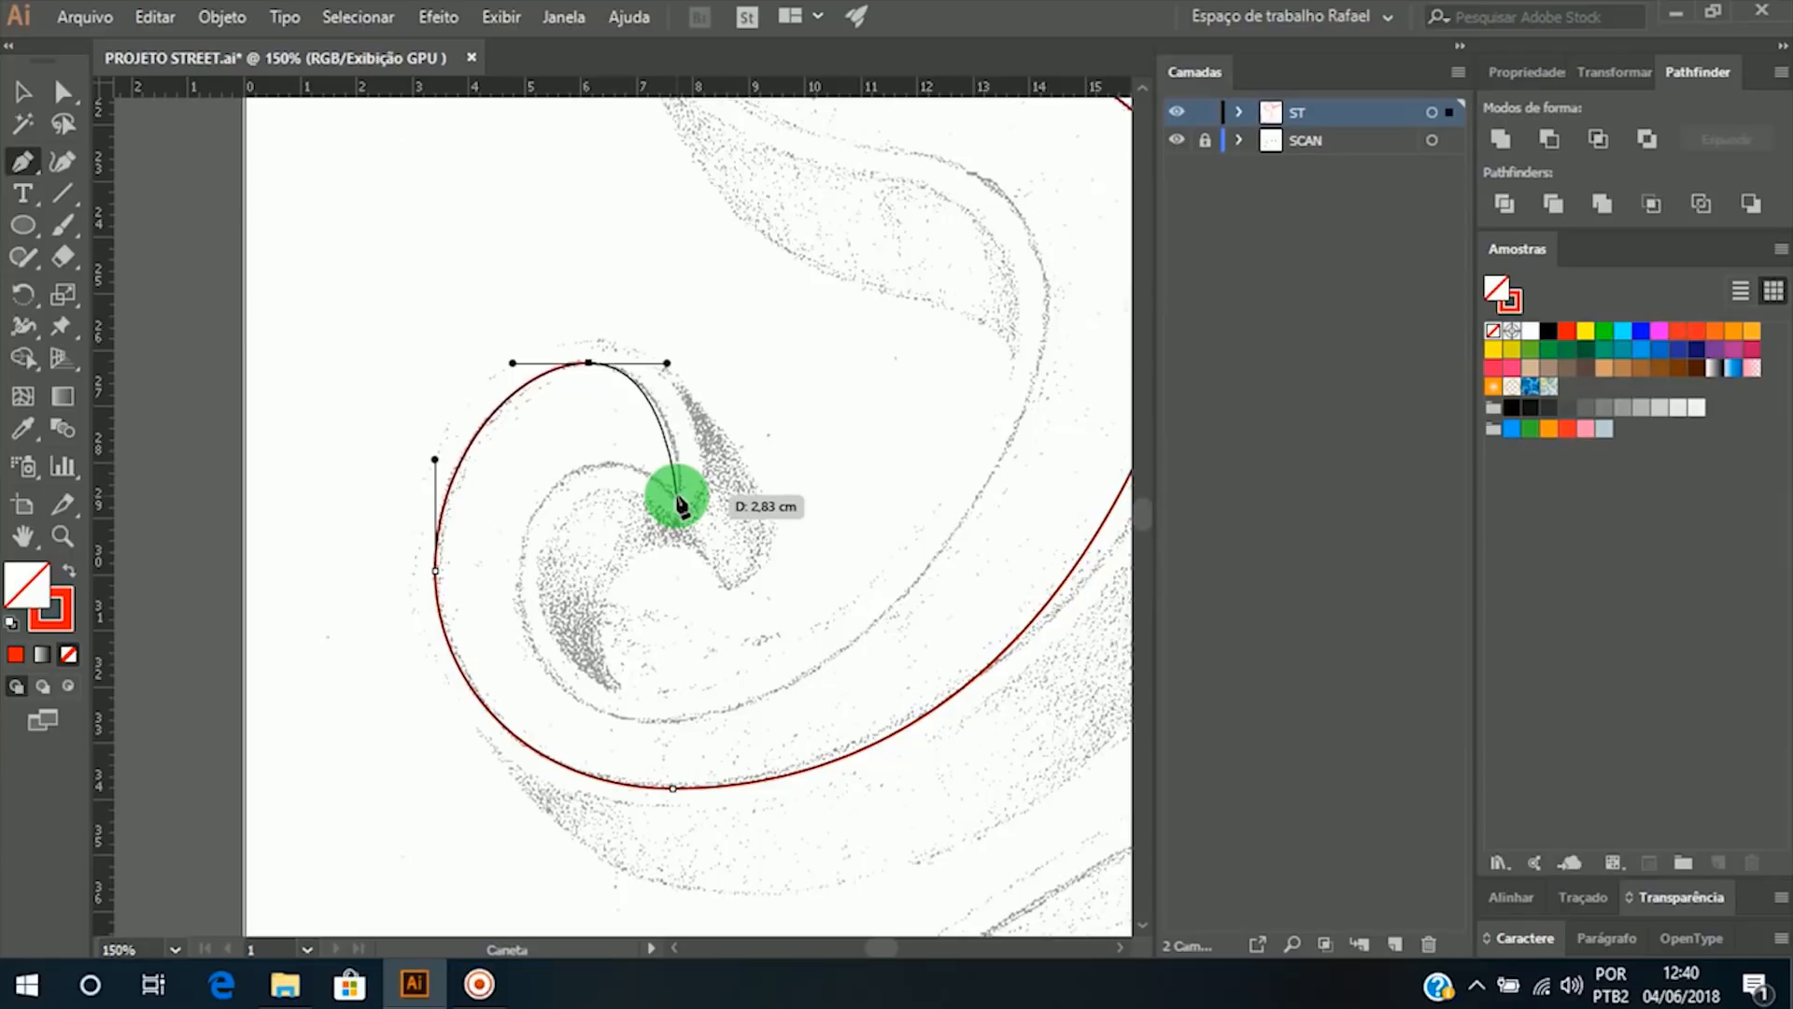
drag(677, 499, 680, 525)
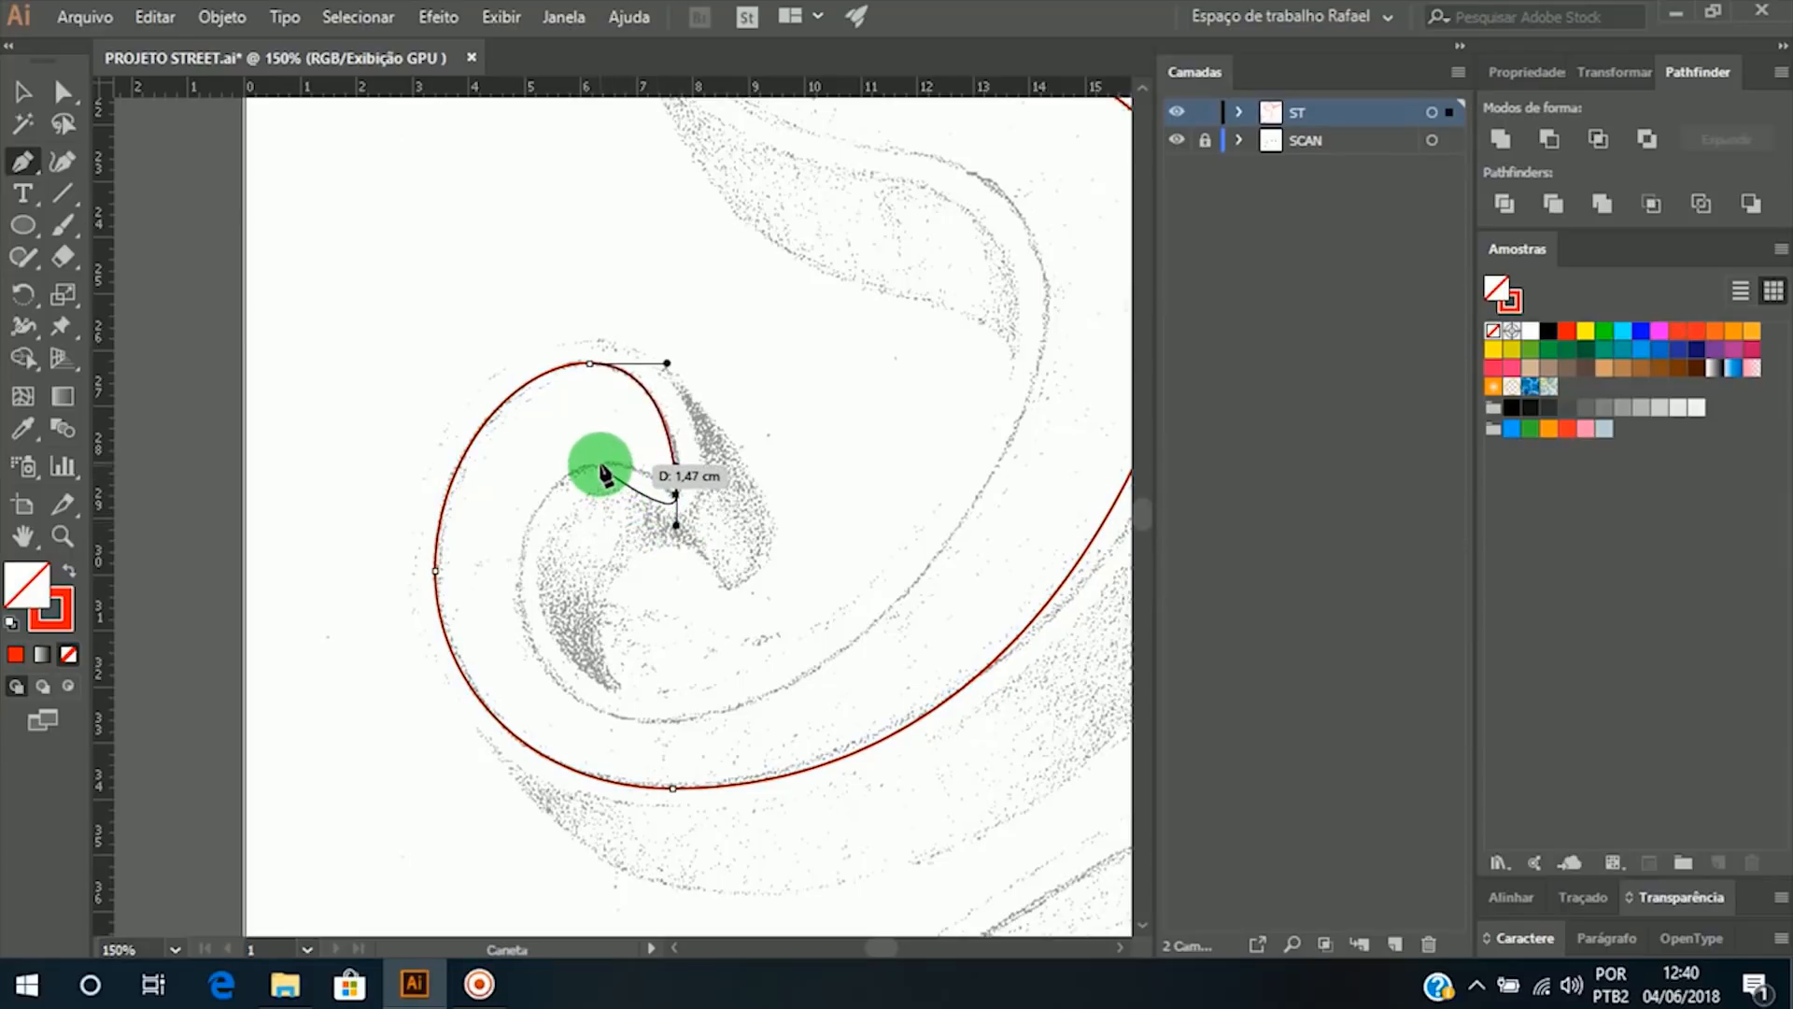
Step: Trace the inner edge of the lower hook from its tip around its bottom and up to the right extreme of the bowl's inner curve
click(605, 467)
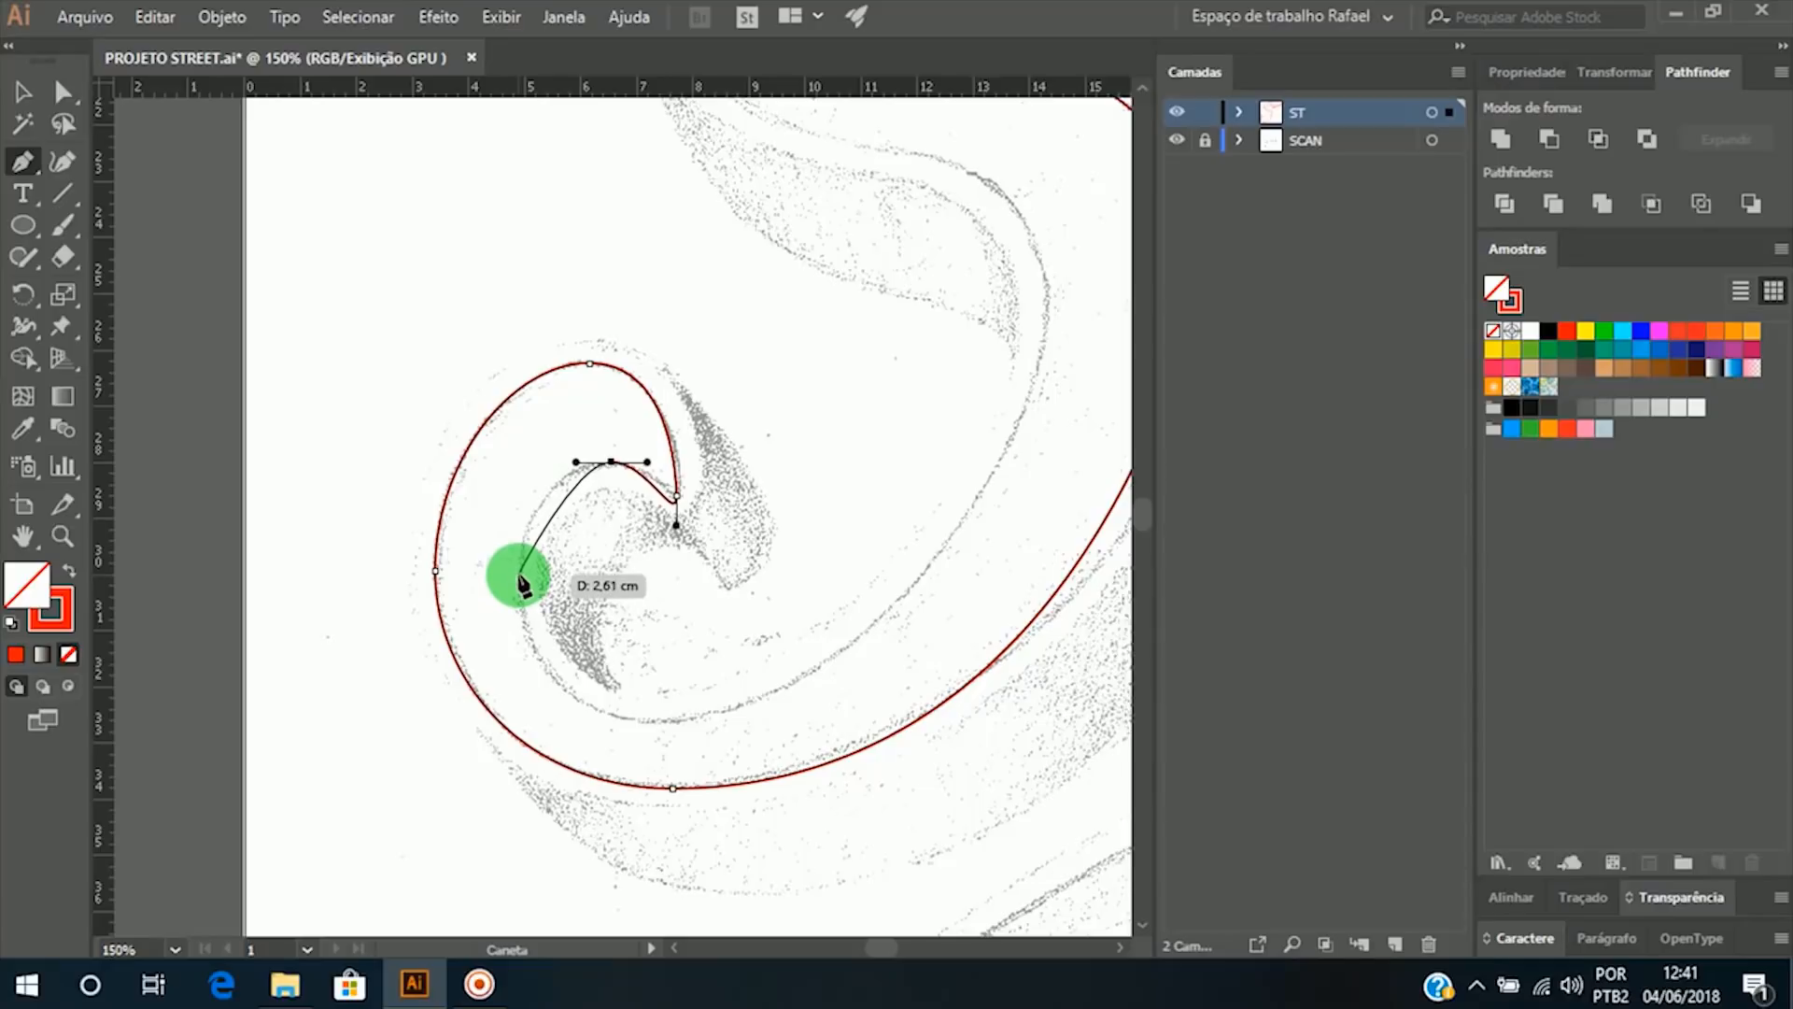
drag(519, 576, 519, 639)
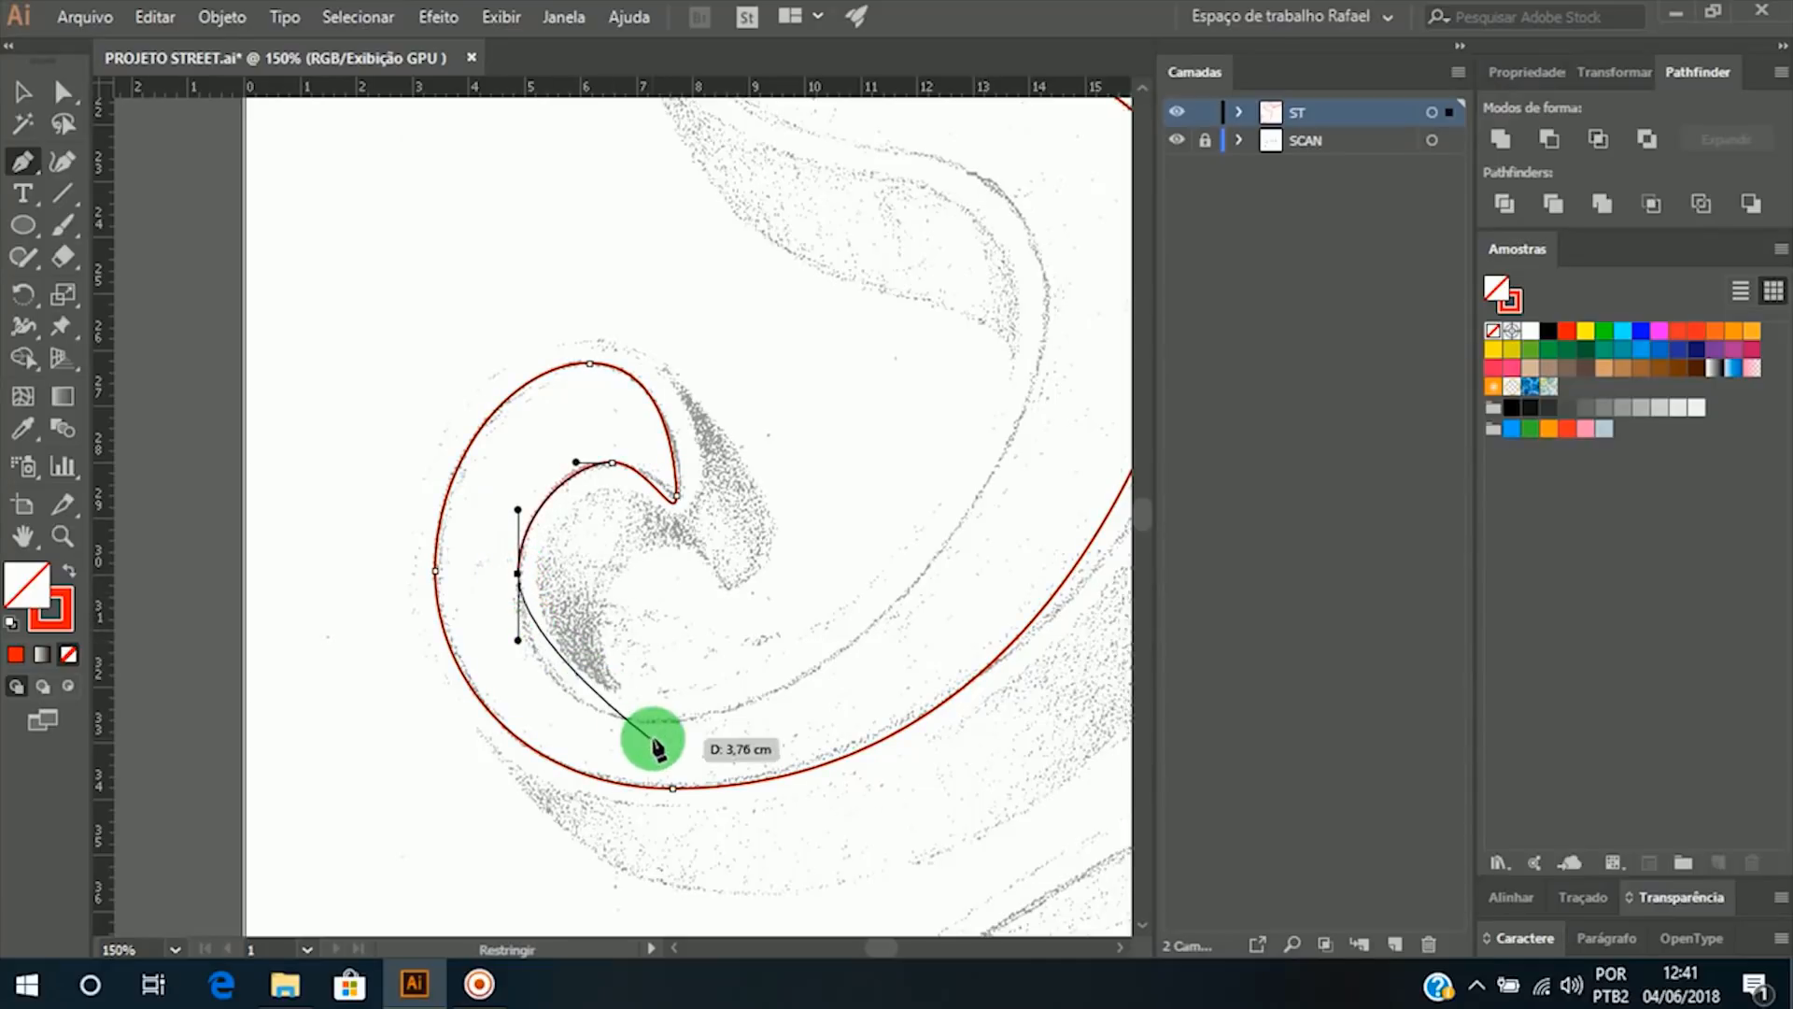
drag(648, 722, 731, 723)
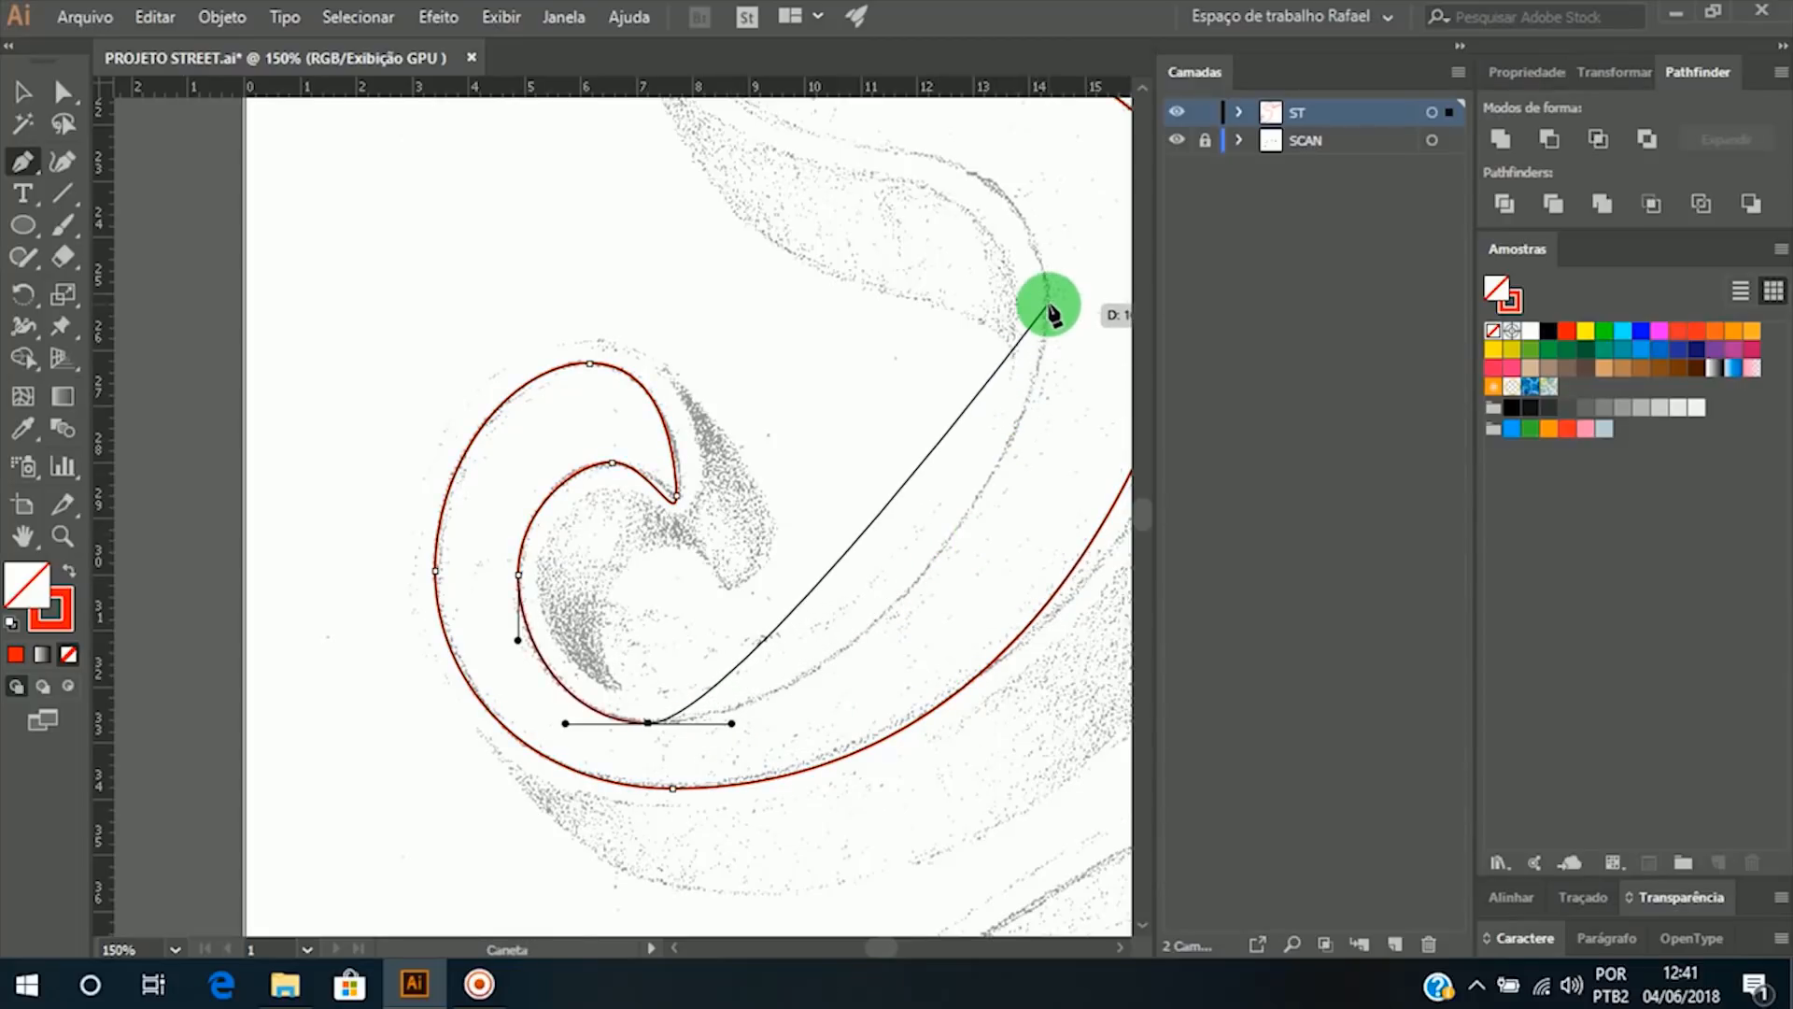
drag(1048, 303, 1029, 553)
drag(734, 723, 772, 722)
drag(1049, 553, 1053, 529)
Step: Trace the lower edge of the S's middle stroke and close the path at its starting anchor on the S's left extreme
key(space)
drag(922, 316, 748, 548)
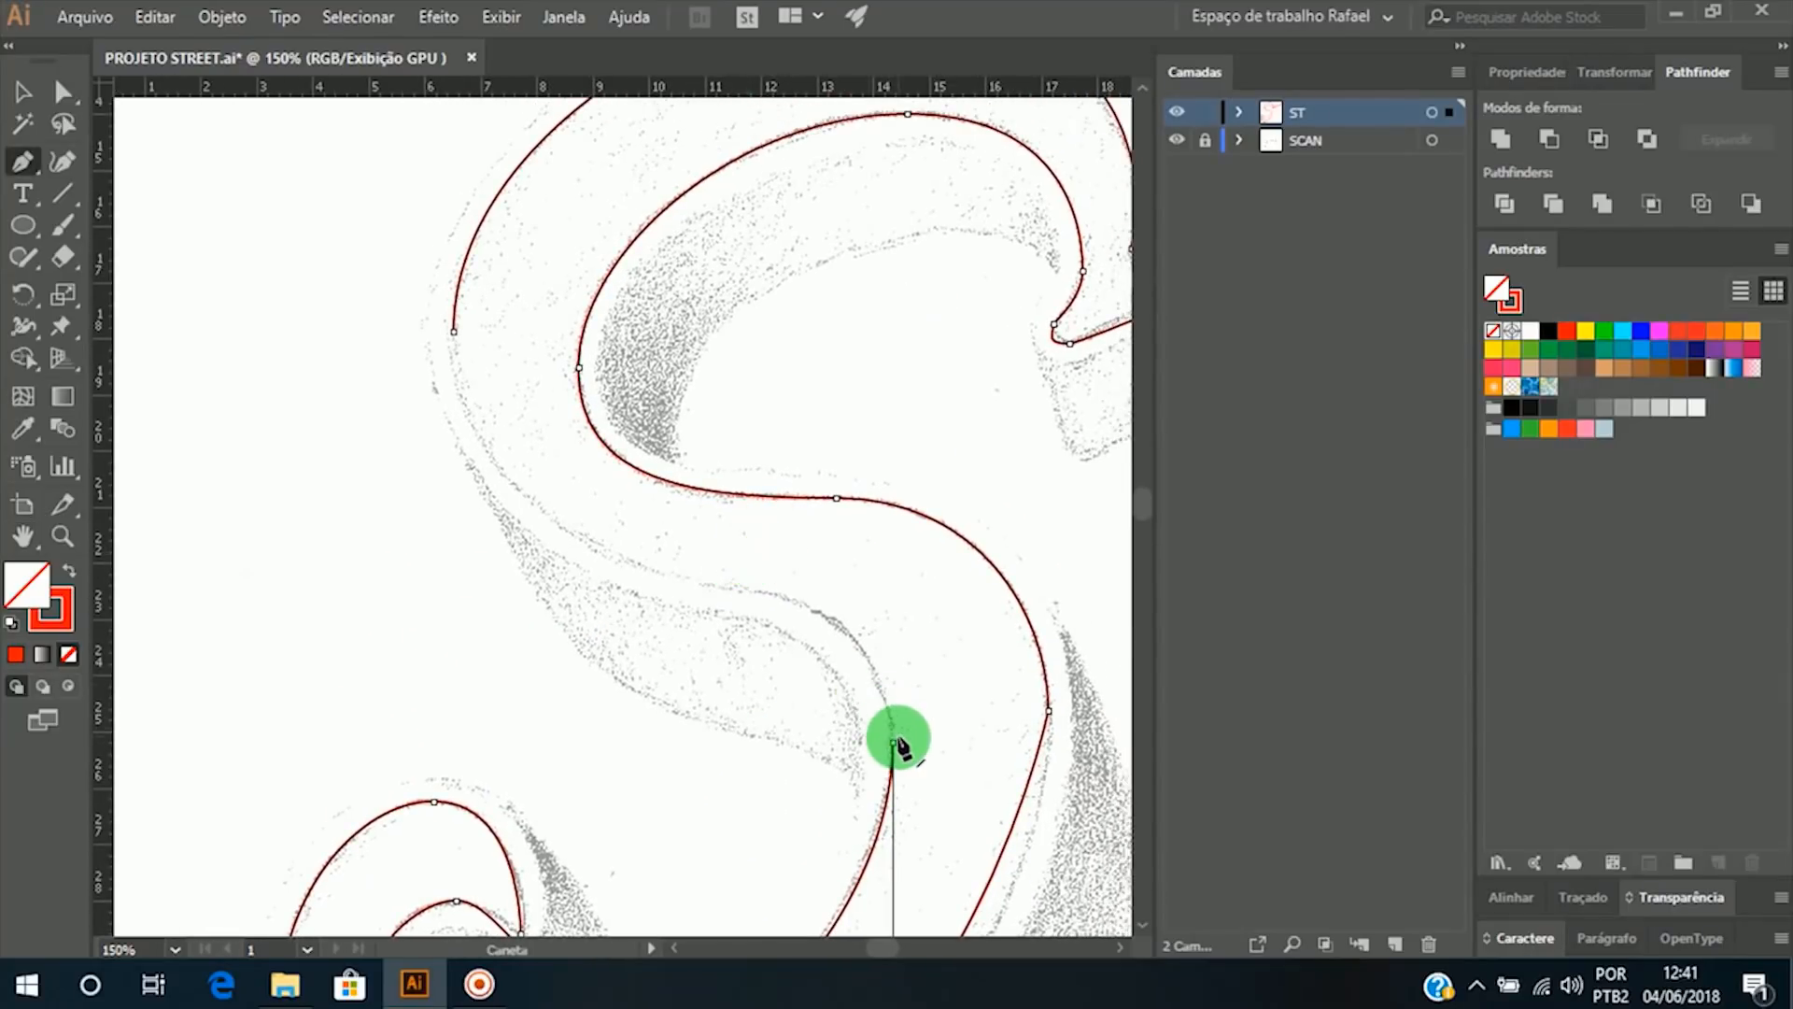
drag(893, 742, 777, 592)
drag(777, 592, 664, 593)
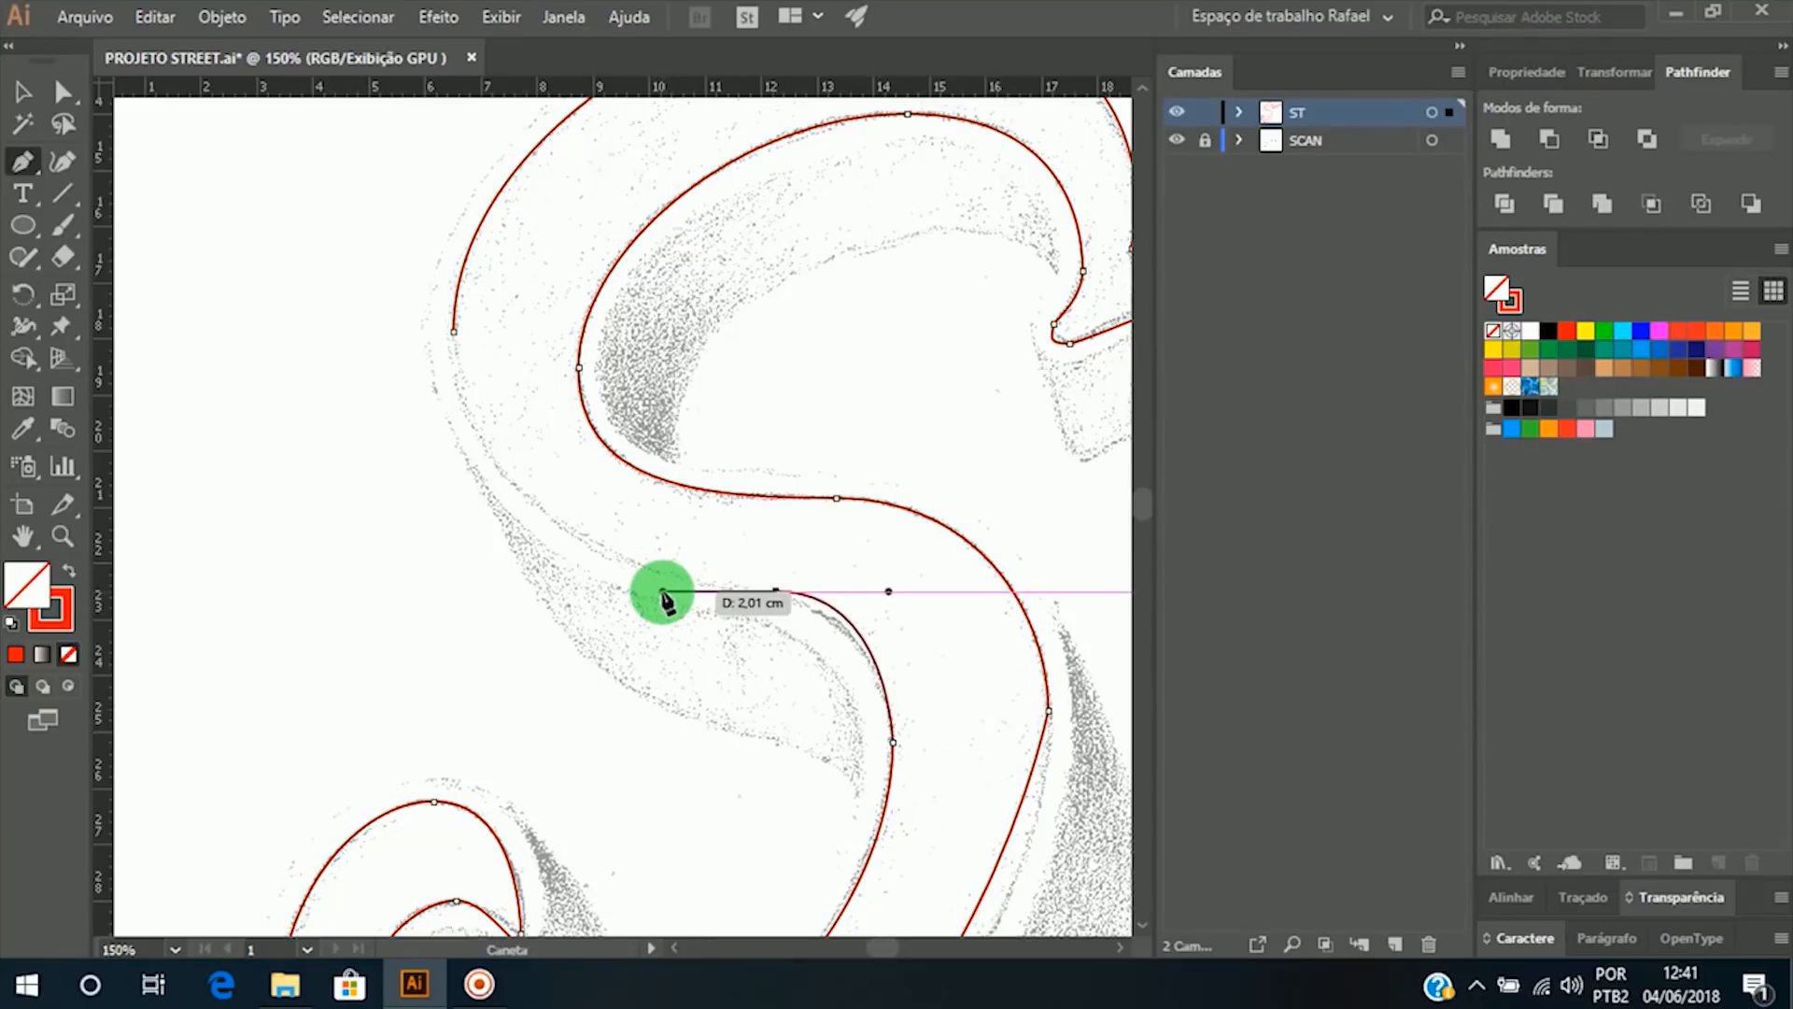
drag(453, 338, 465, 148)
click(780, 505)
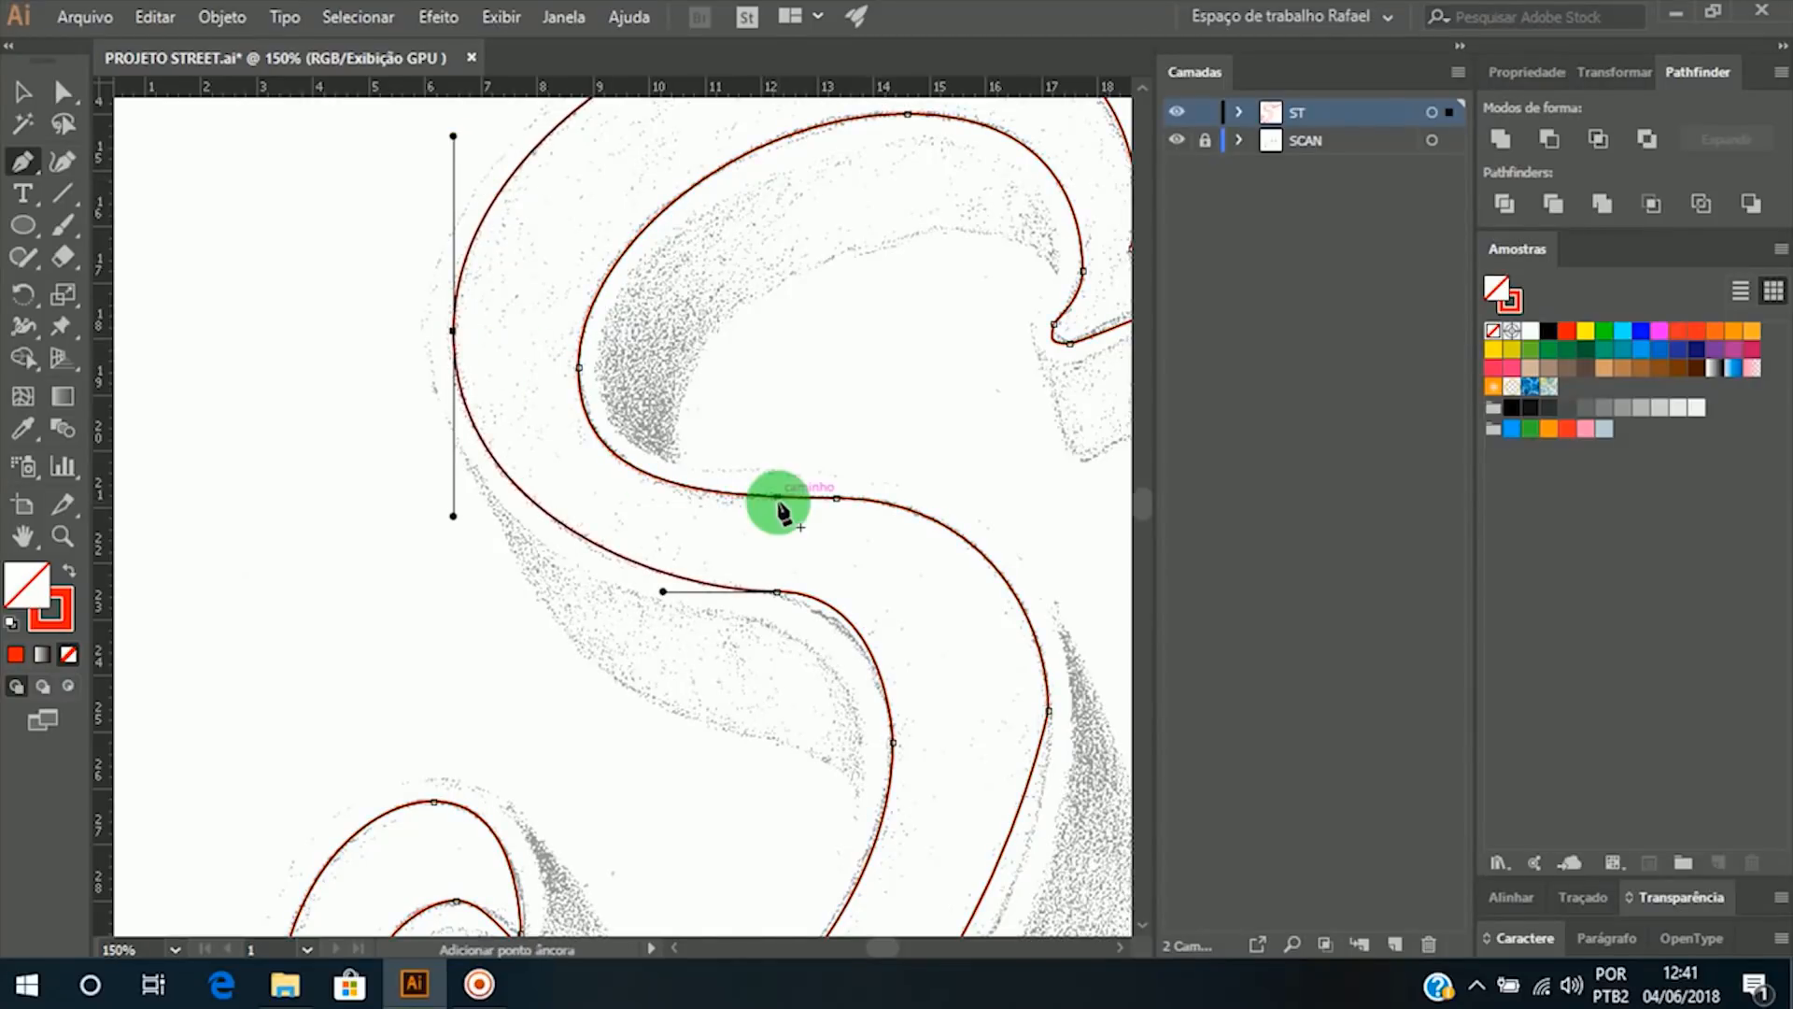
key(z)
alt+click(817, 500)
alt+click(841, 519)
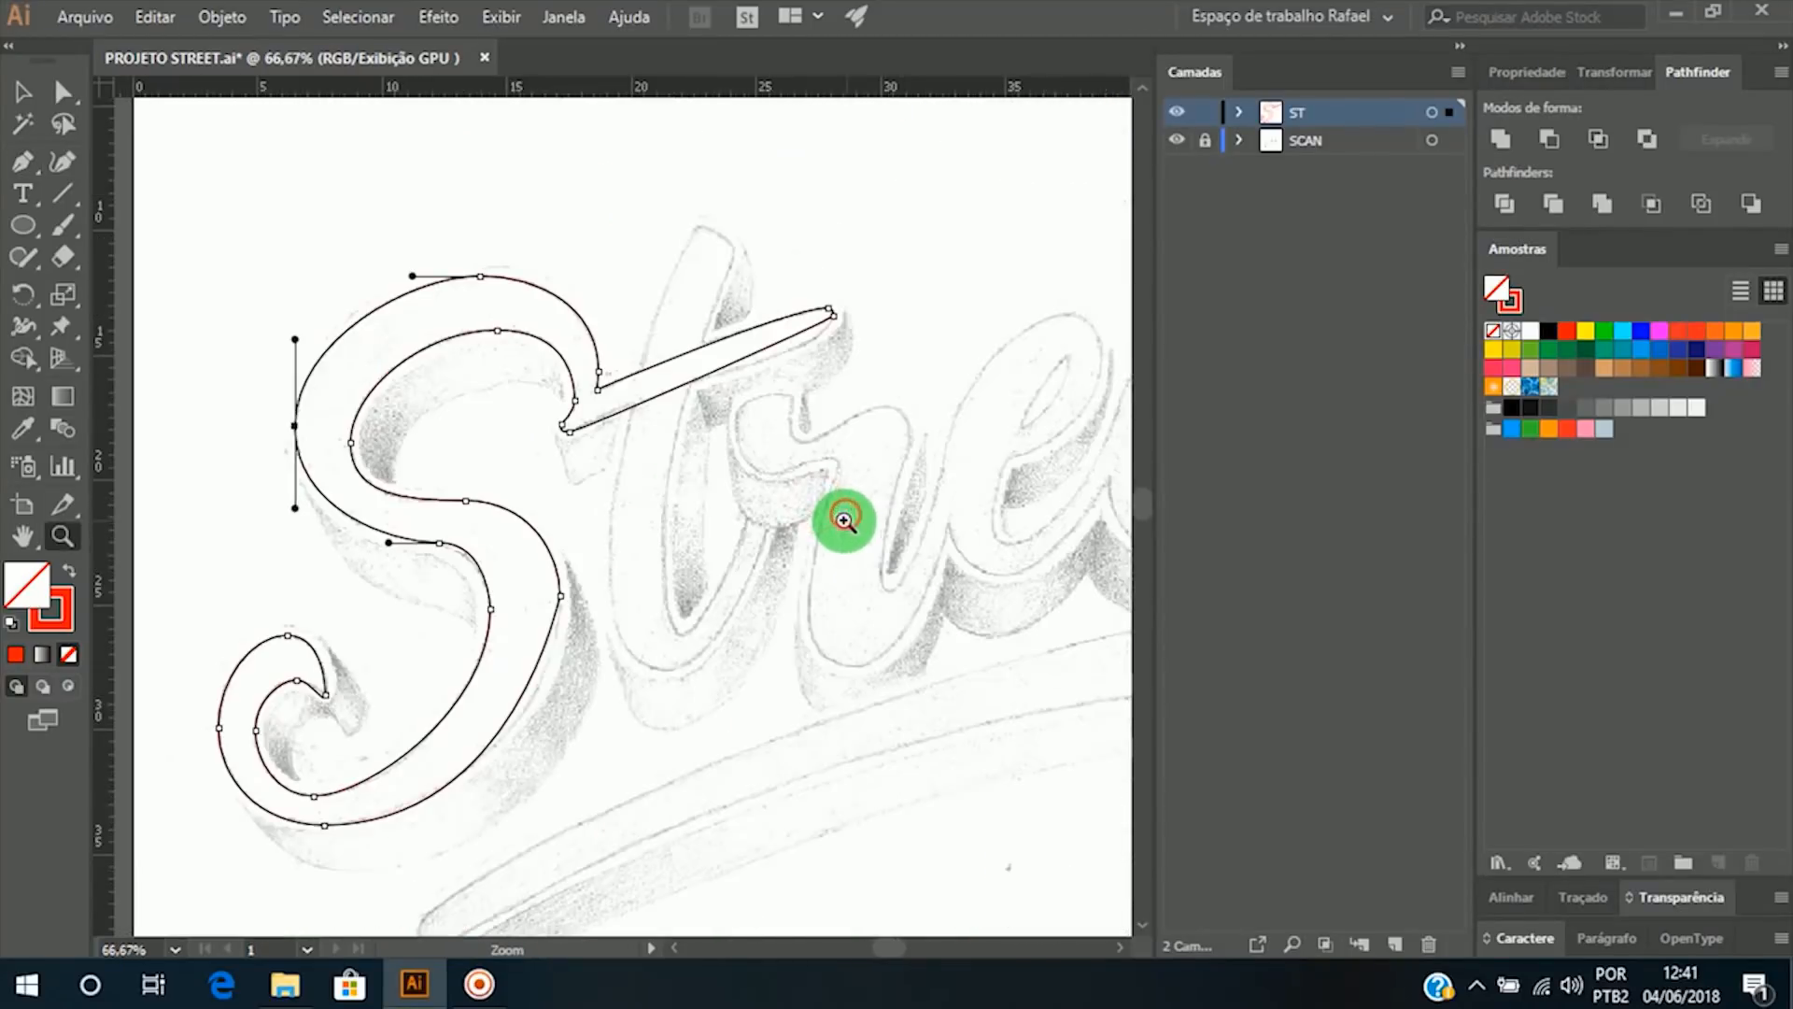
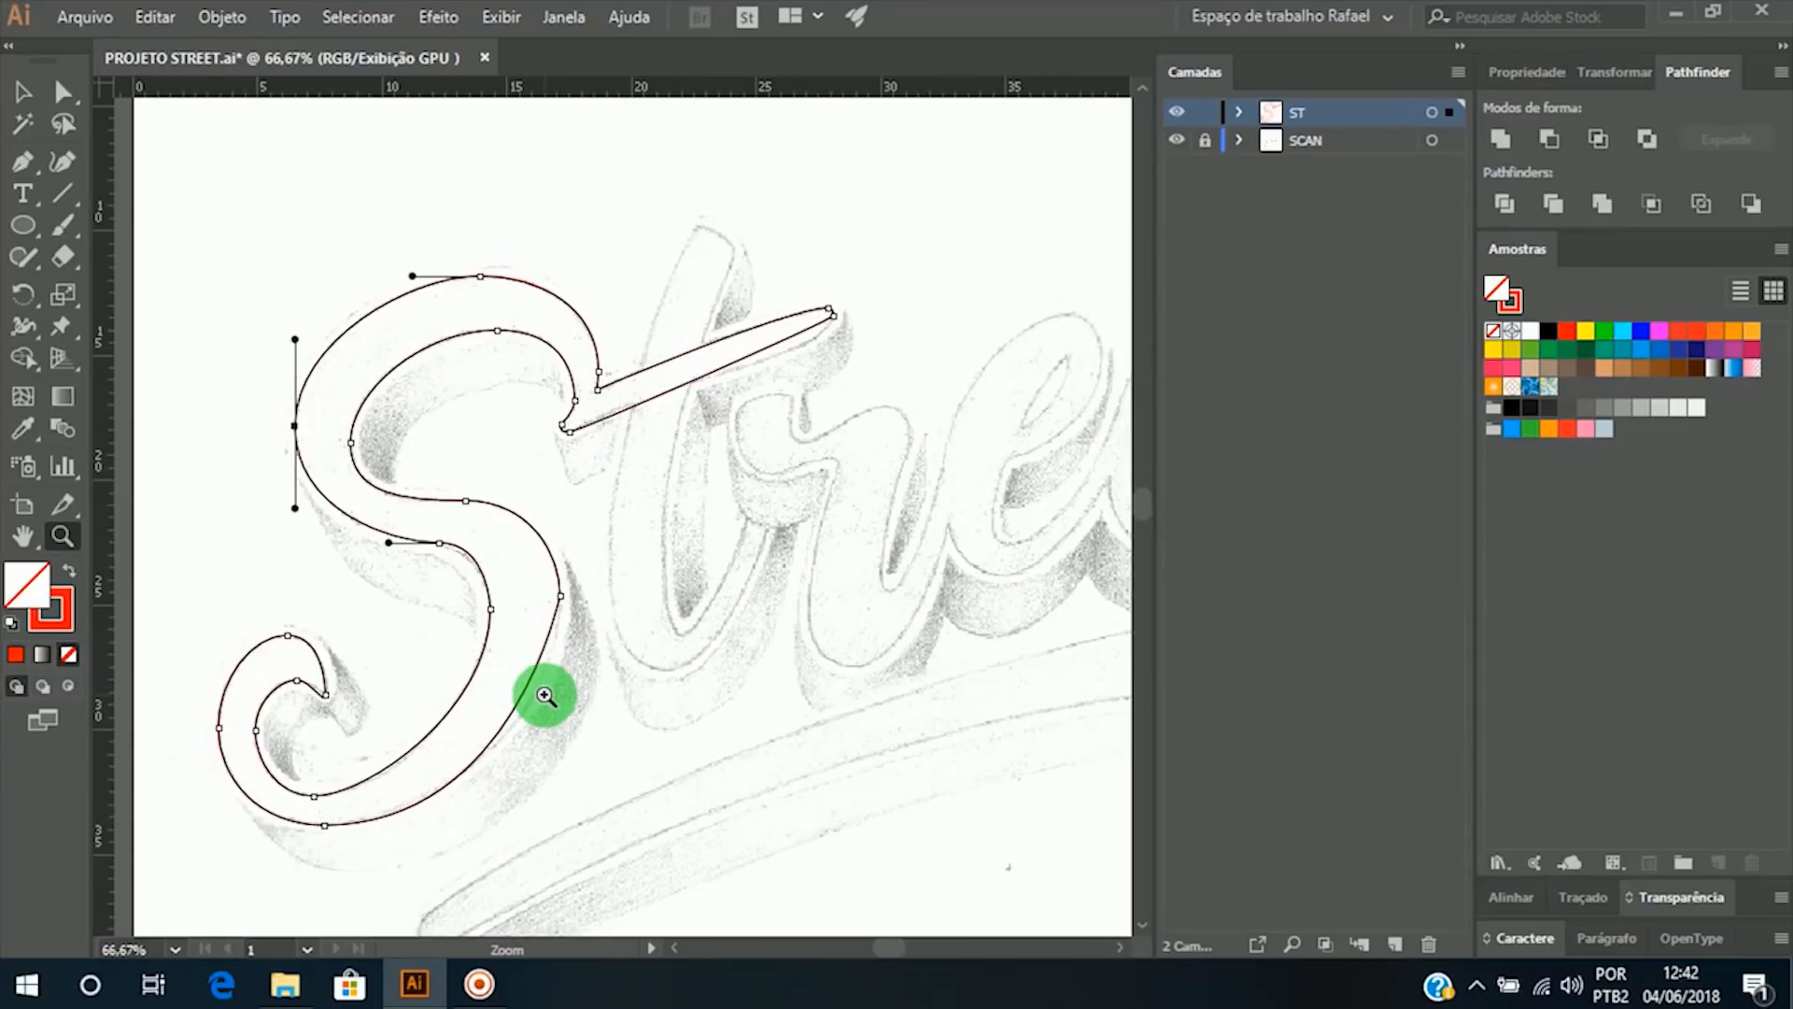
Step: Select the anchor at the right extreme of the S's lower bowl to show the handles of its adjoining curves
click(500, 732)
click(565, 513)
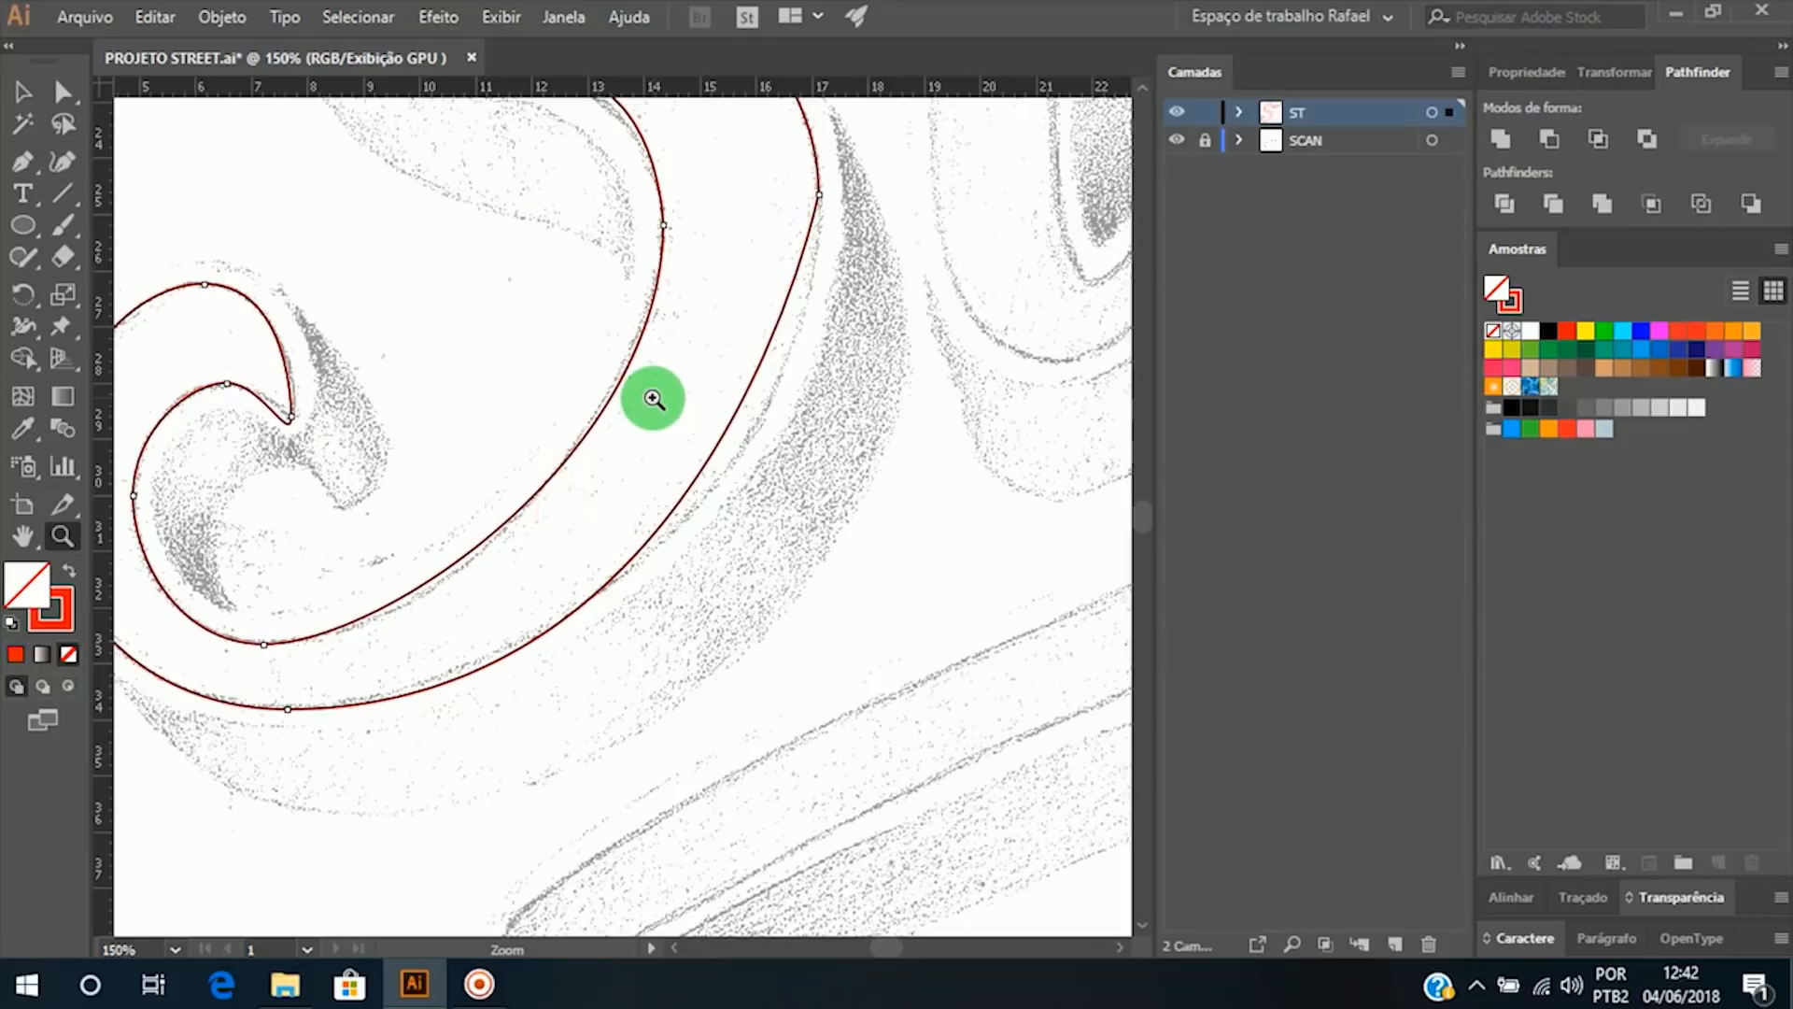
key(a)
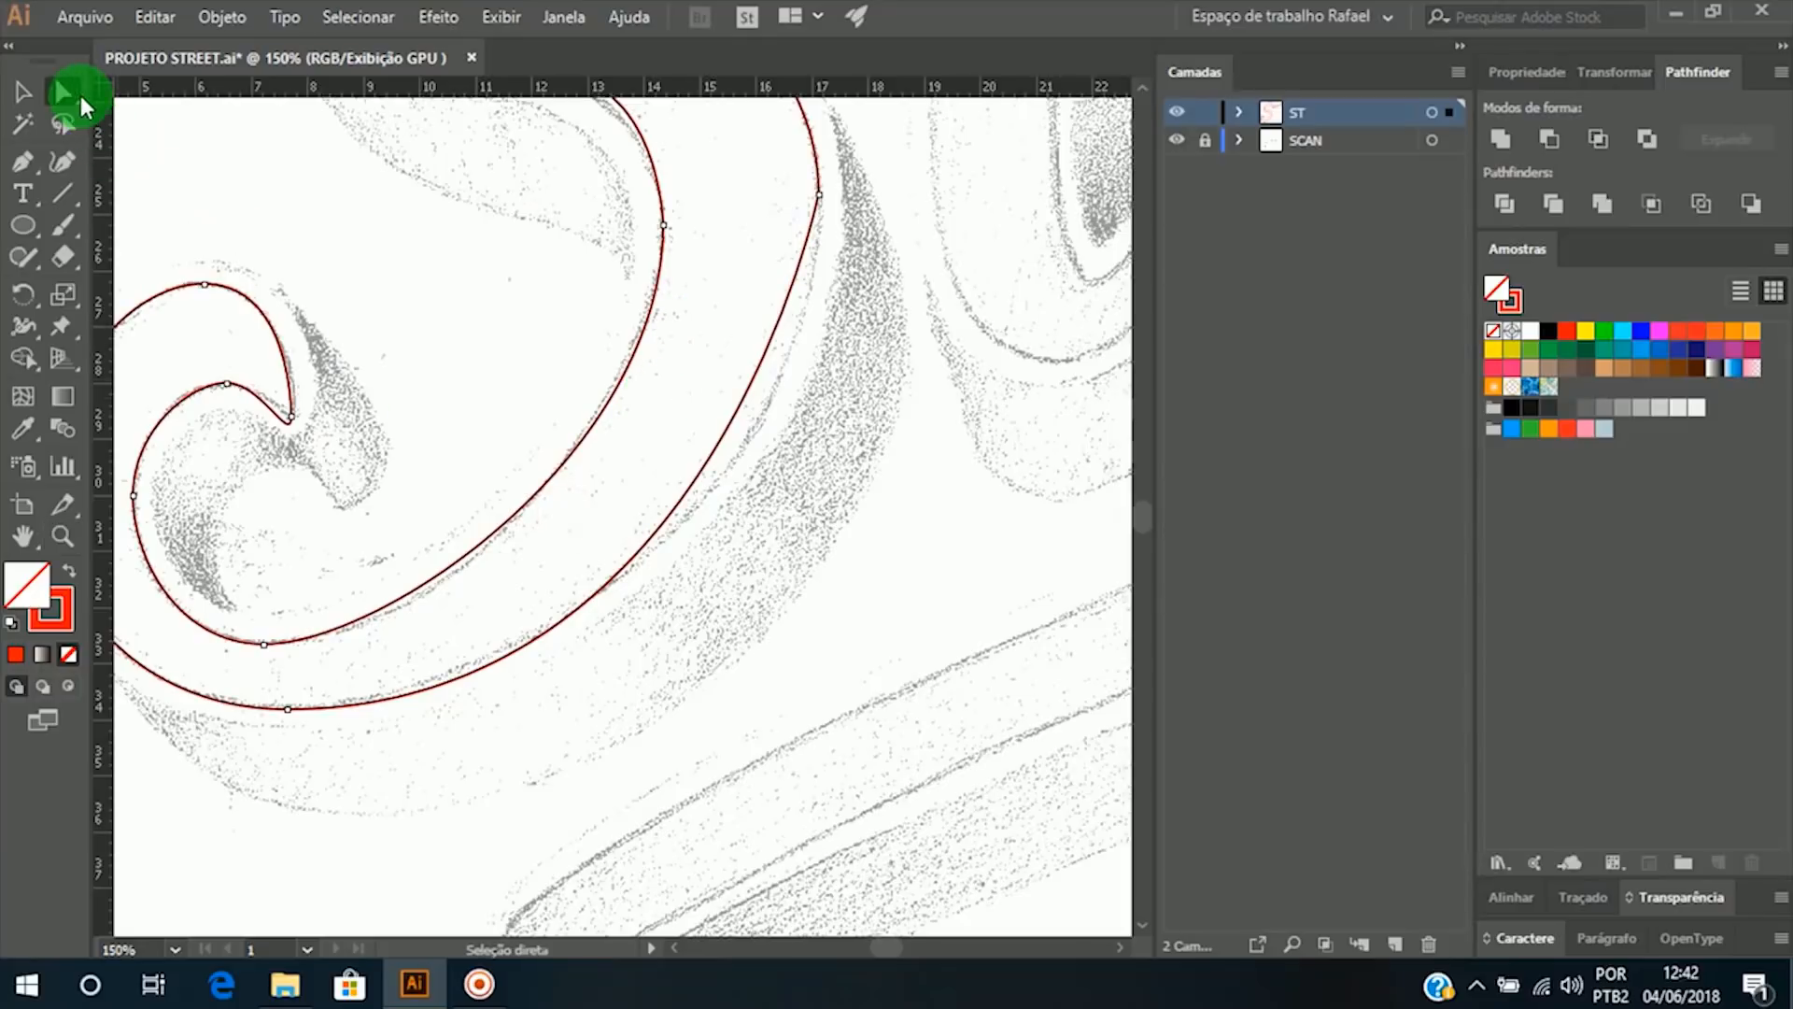
click(820, 195)
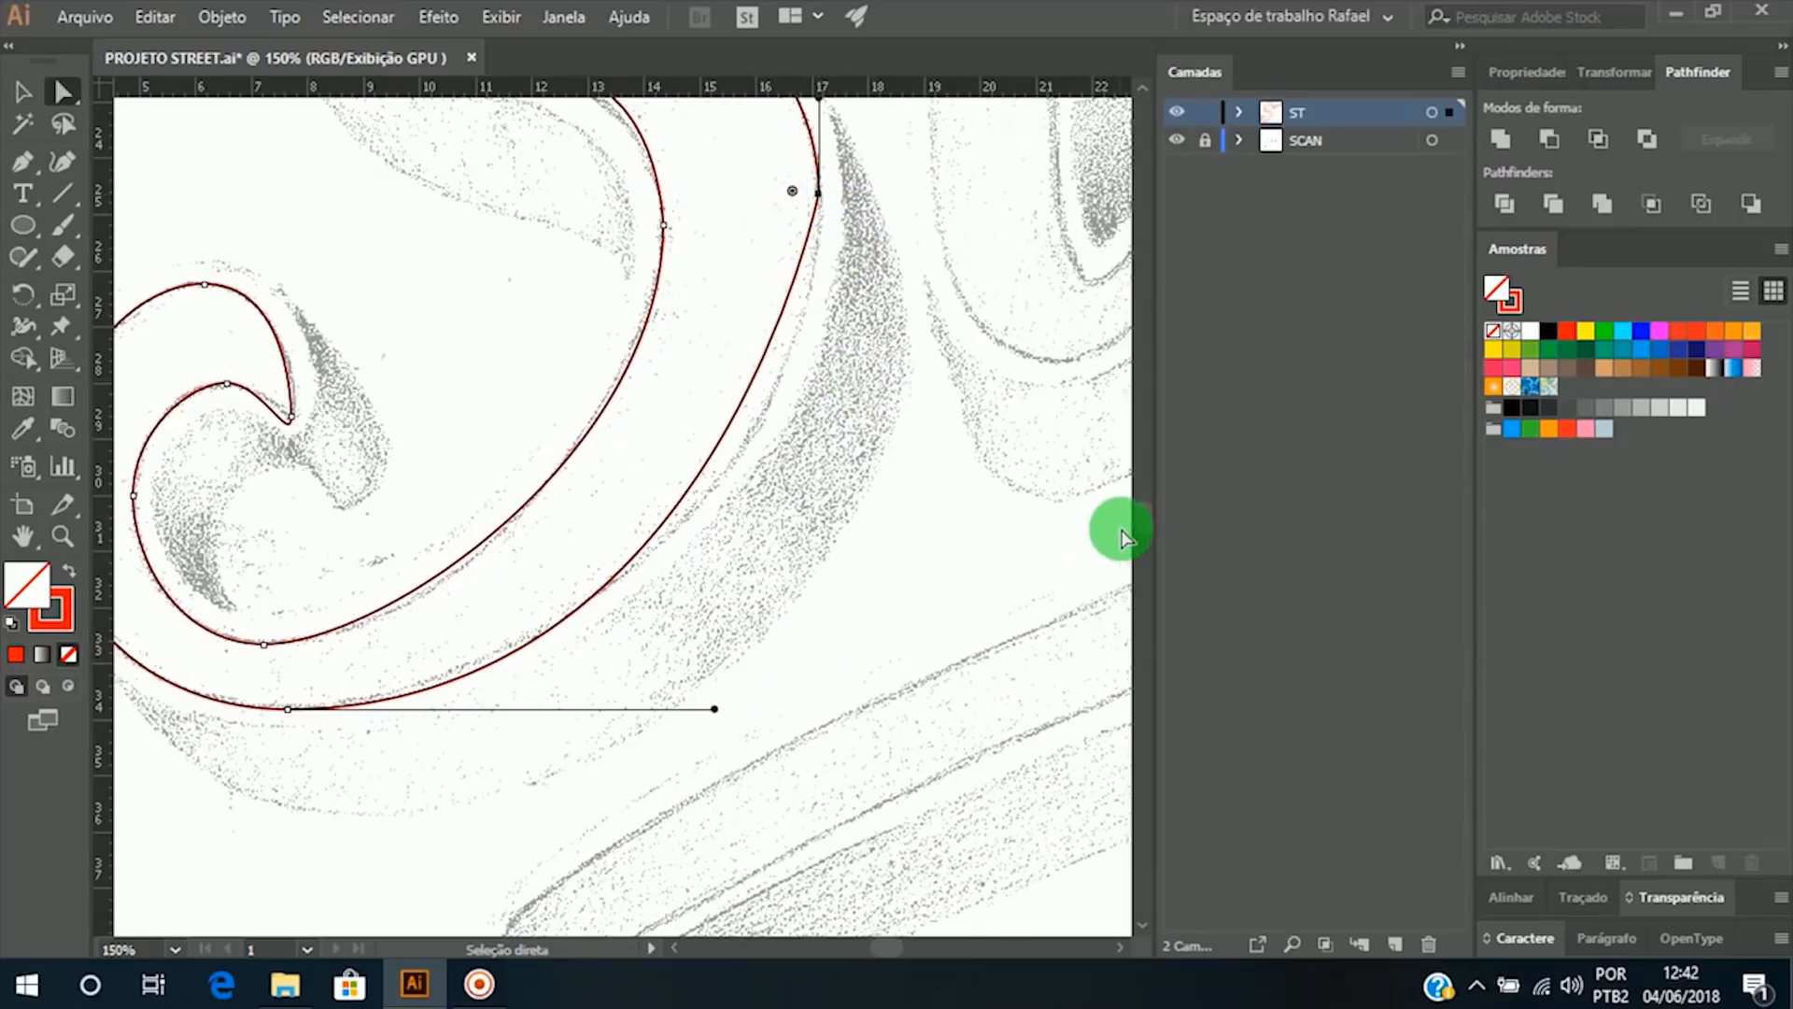
scroll(1149, 520, up, 3)
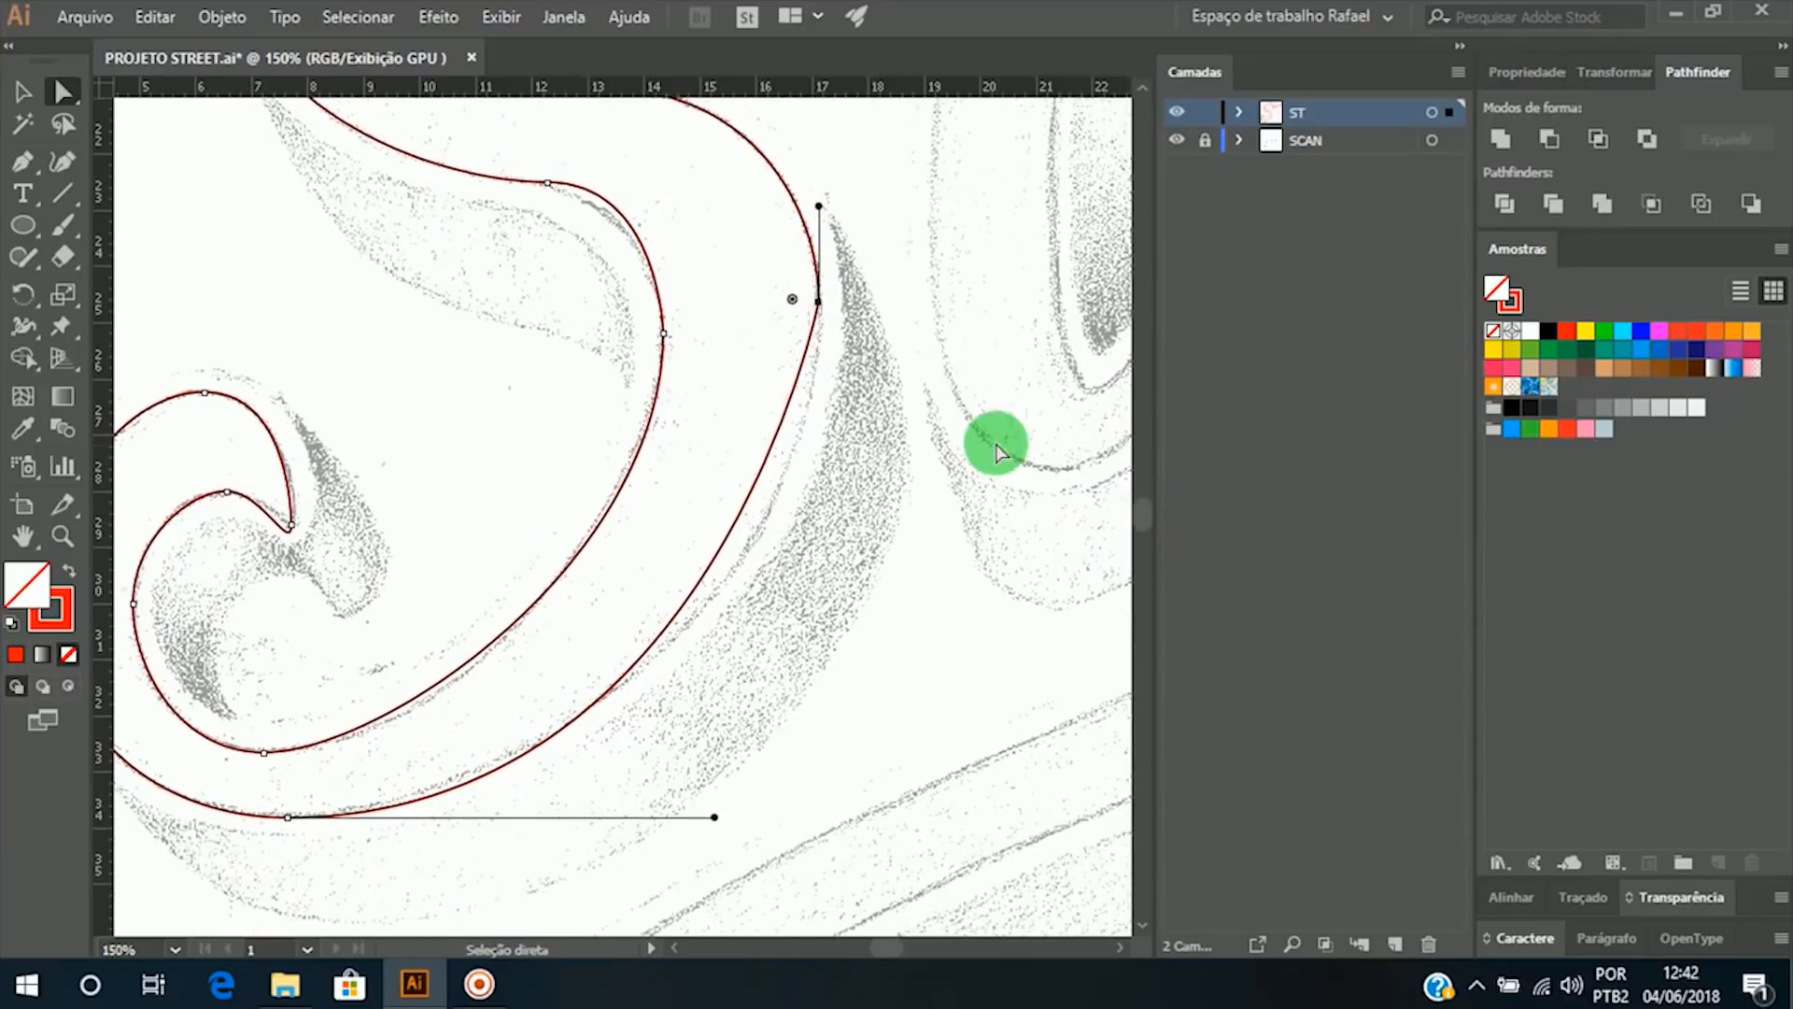
key(z)
alt+click(849, 453)
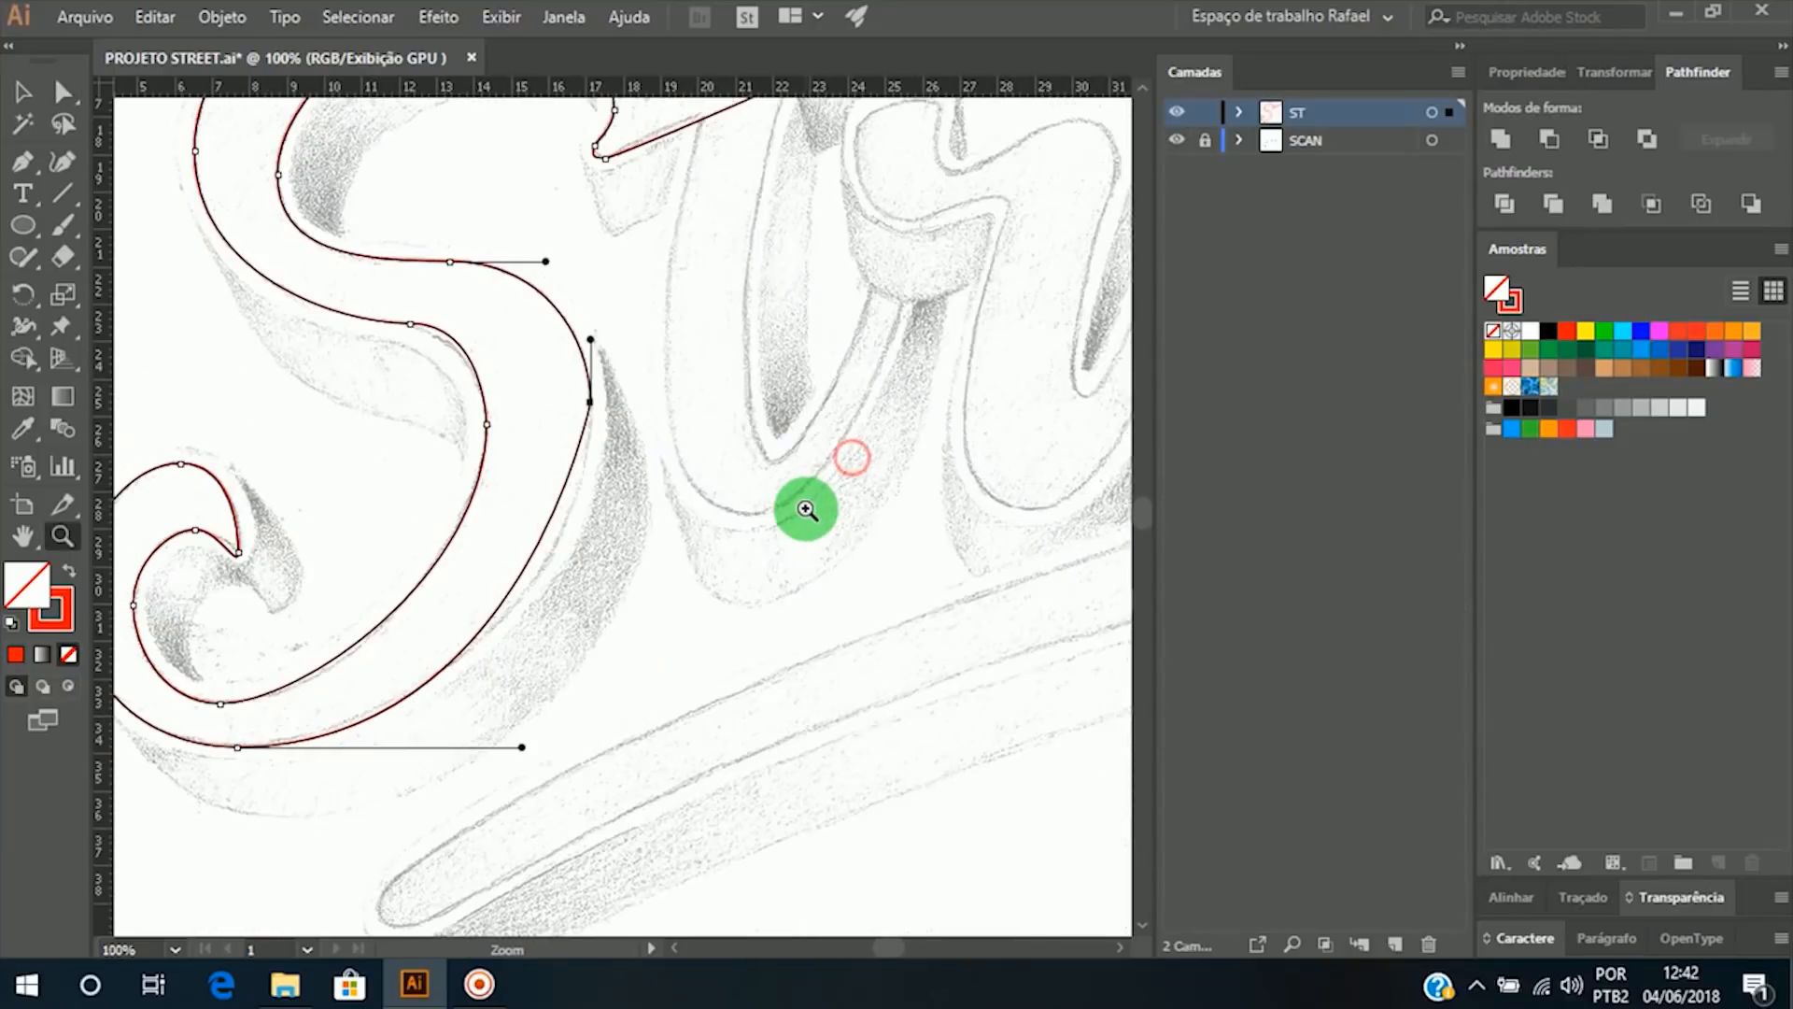
key(h)
drag(702, 401, 881, 480)
drag(791, 567, 847, 554)
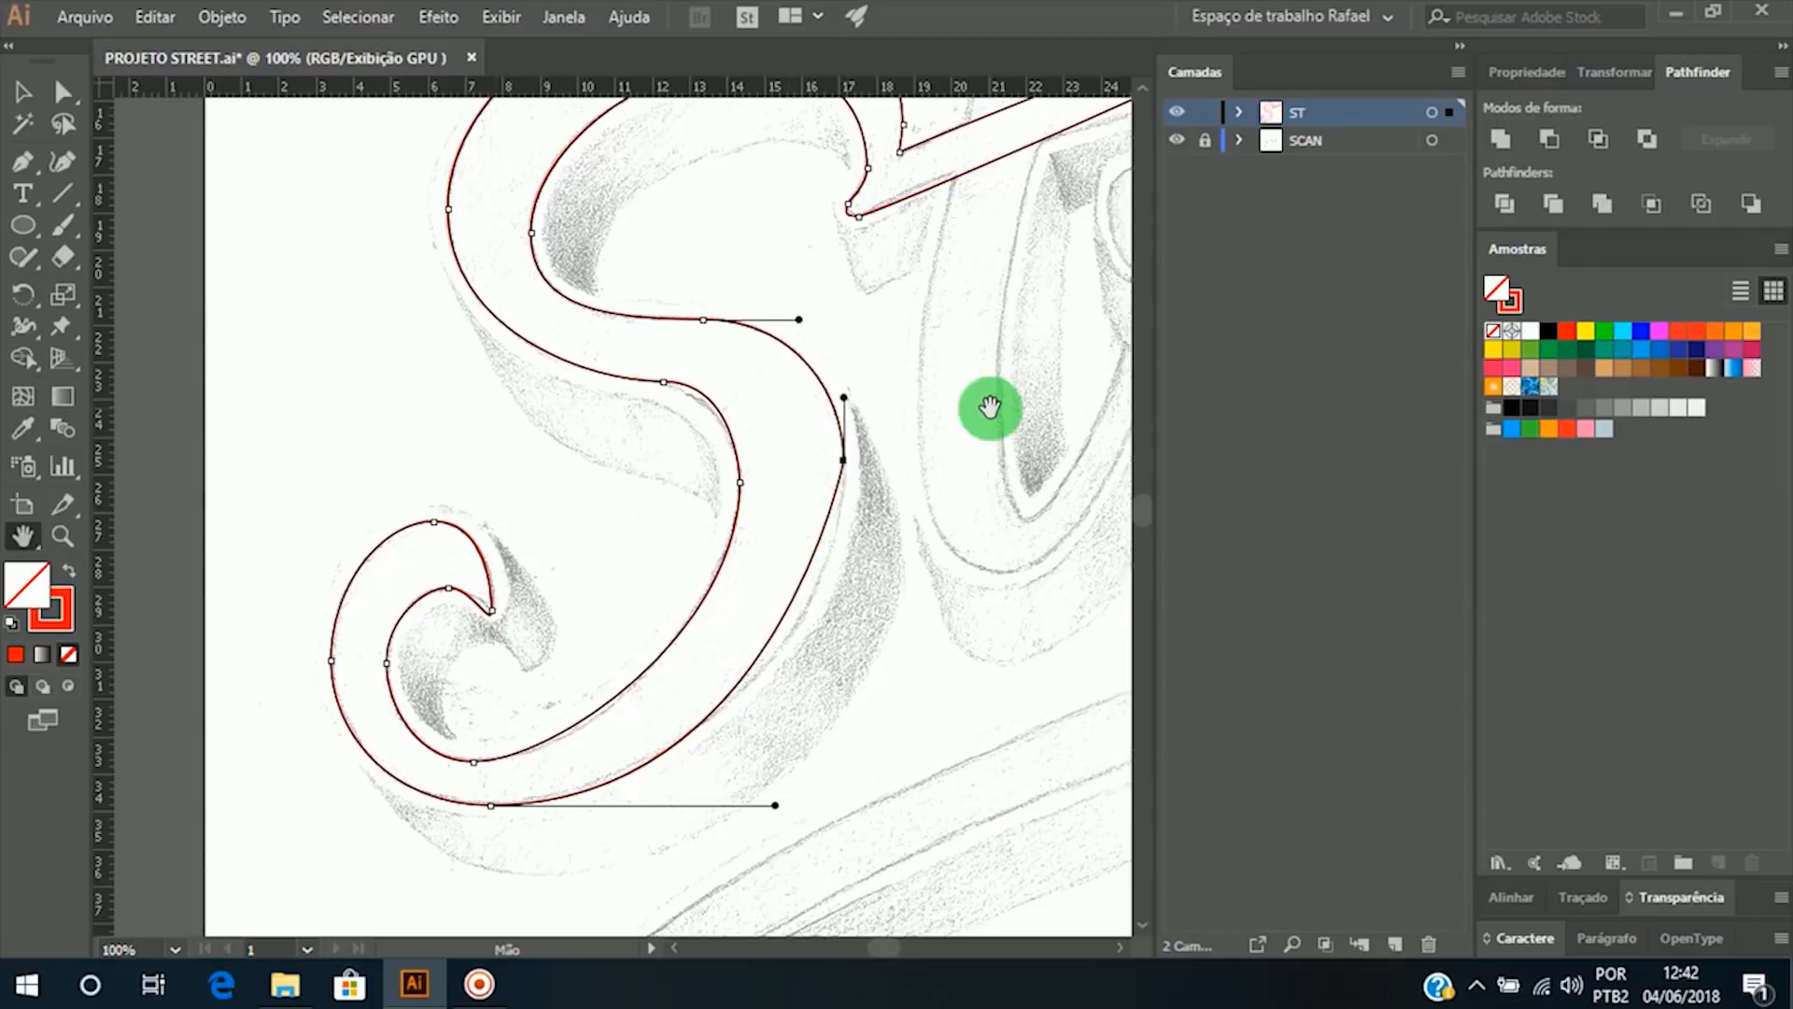
key(a)
click(845, 461)
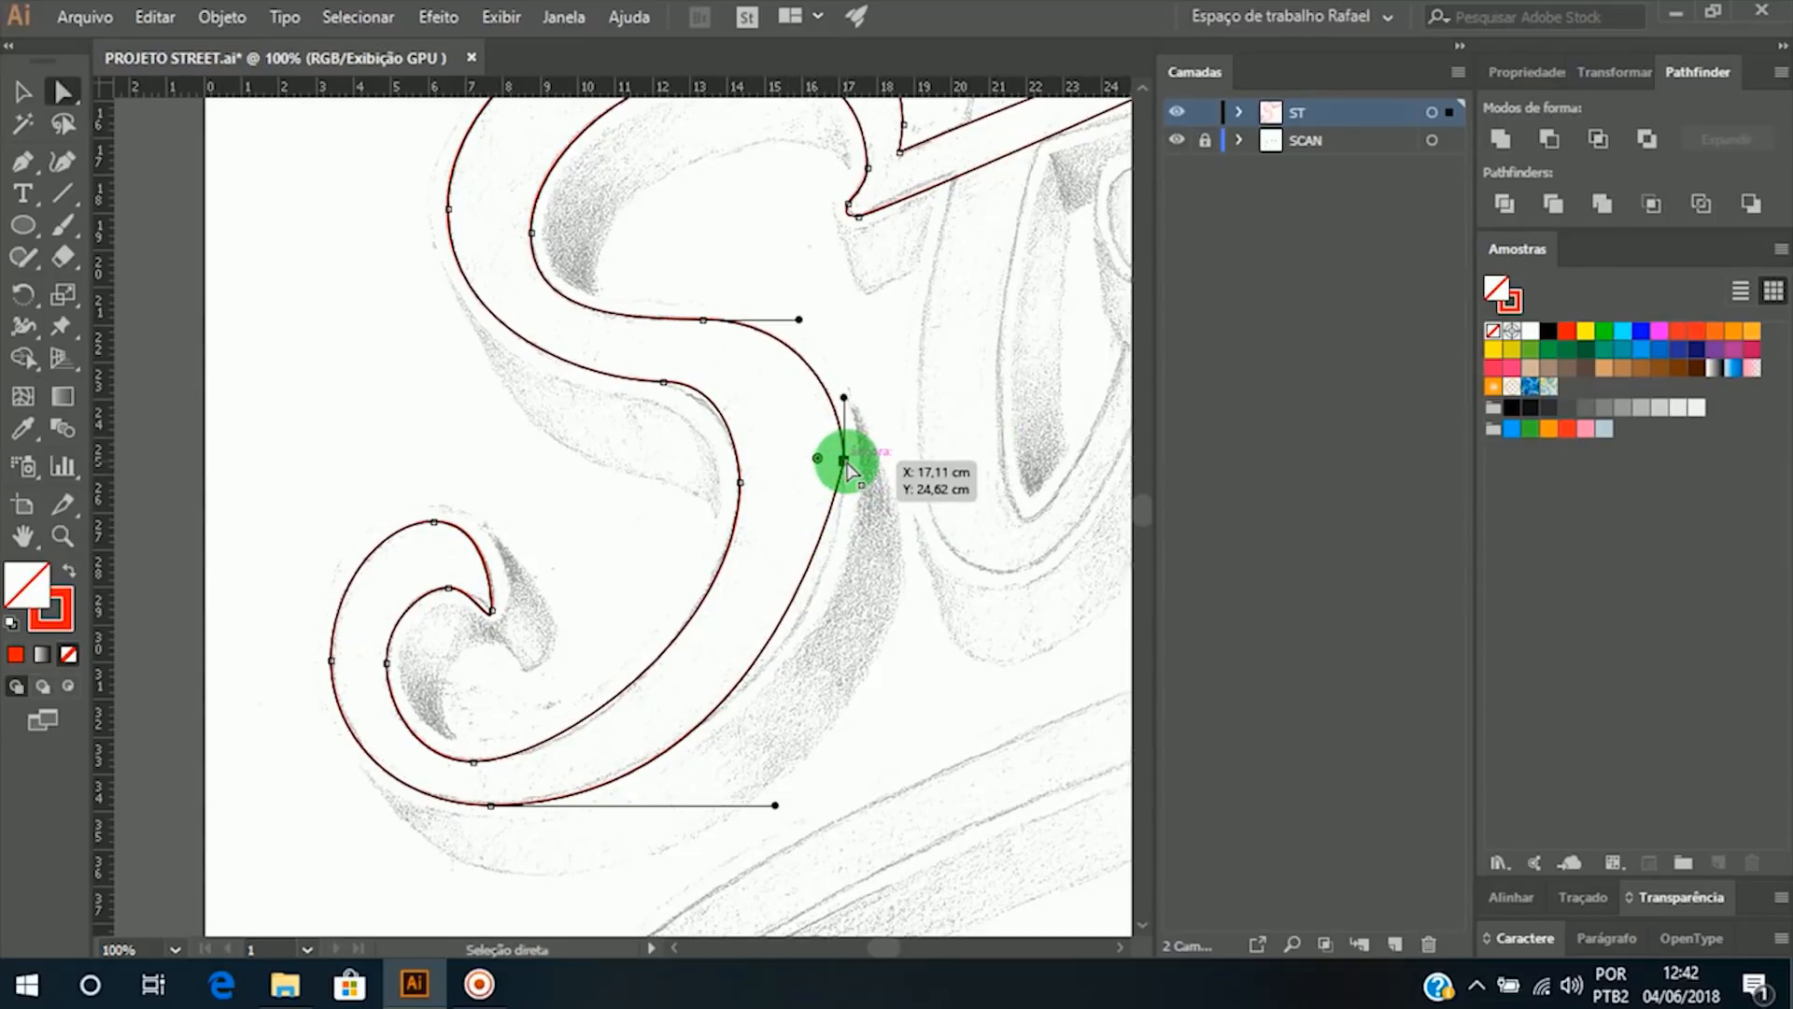
Step: Try to pull a new outgoing handle diagonally from the S's right-extreme anchor, and undo the change
drag(850, 472, 873, 512)
key(p)
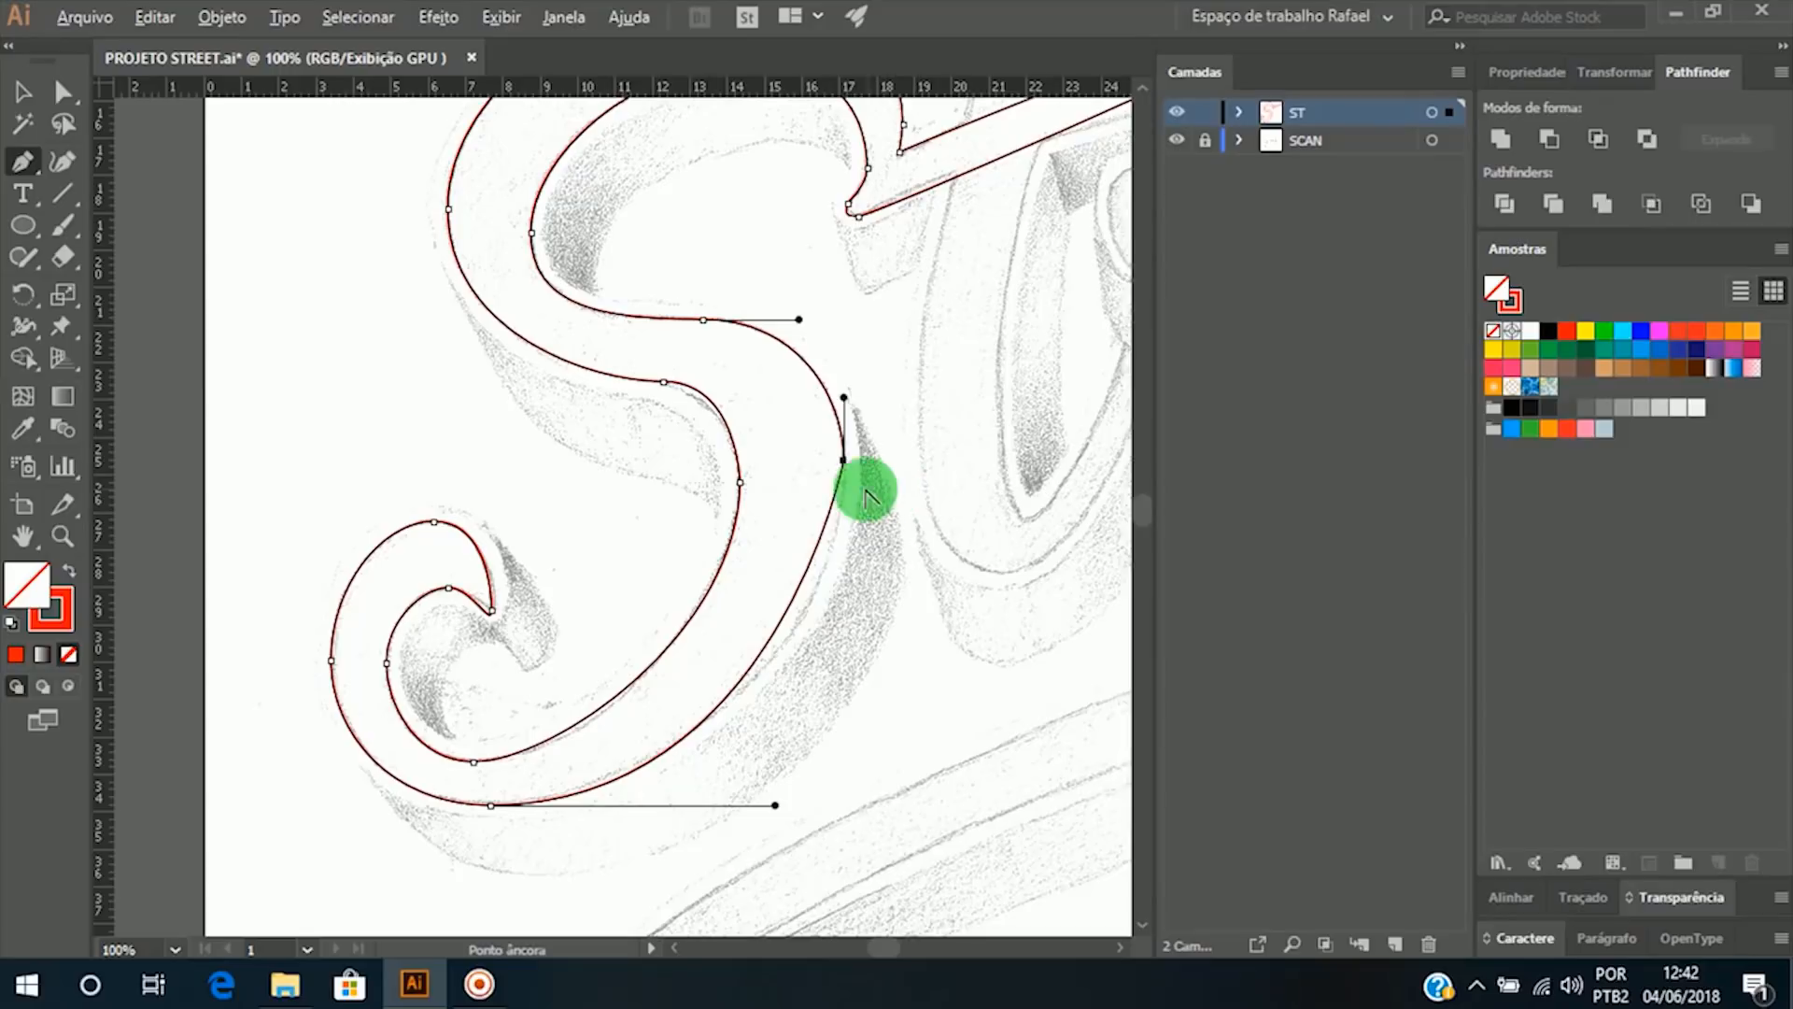
drag(844, 461, 893, 543)
key(ctrl+z)
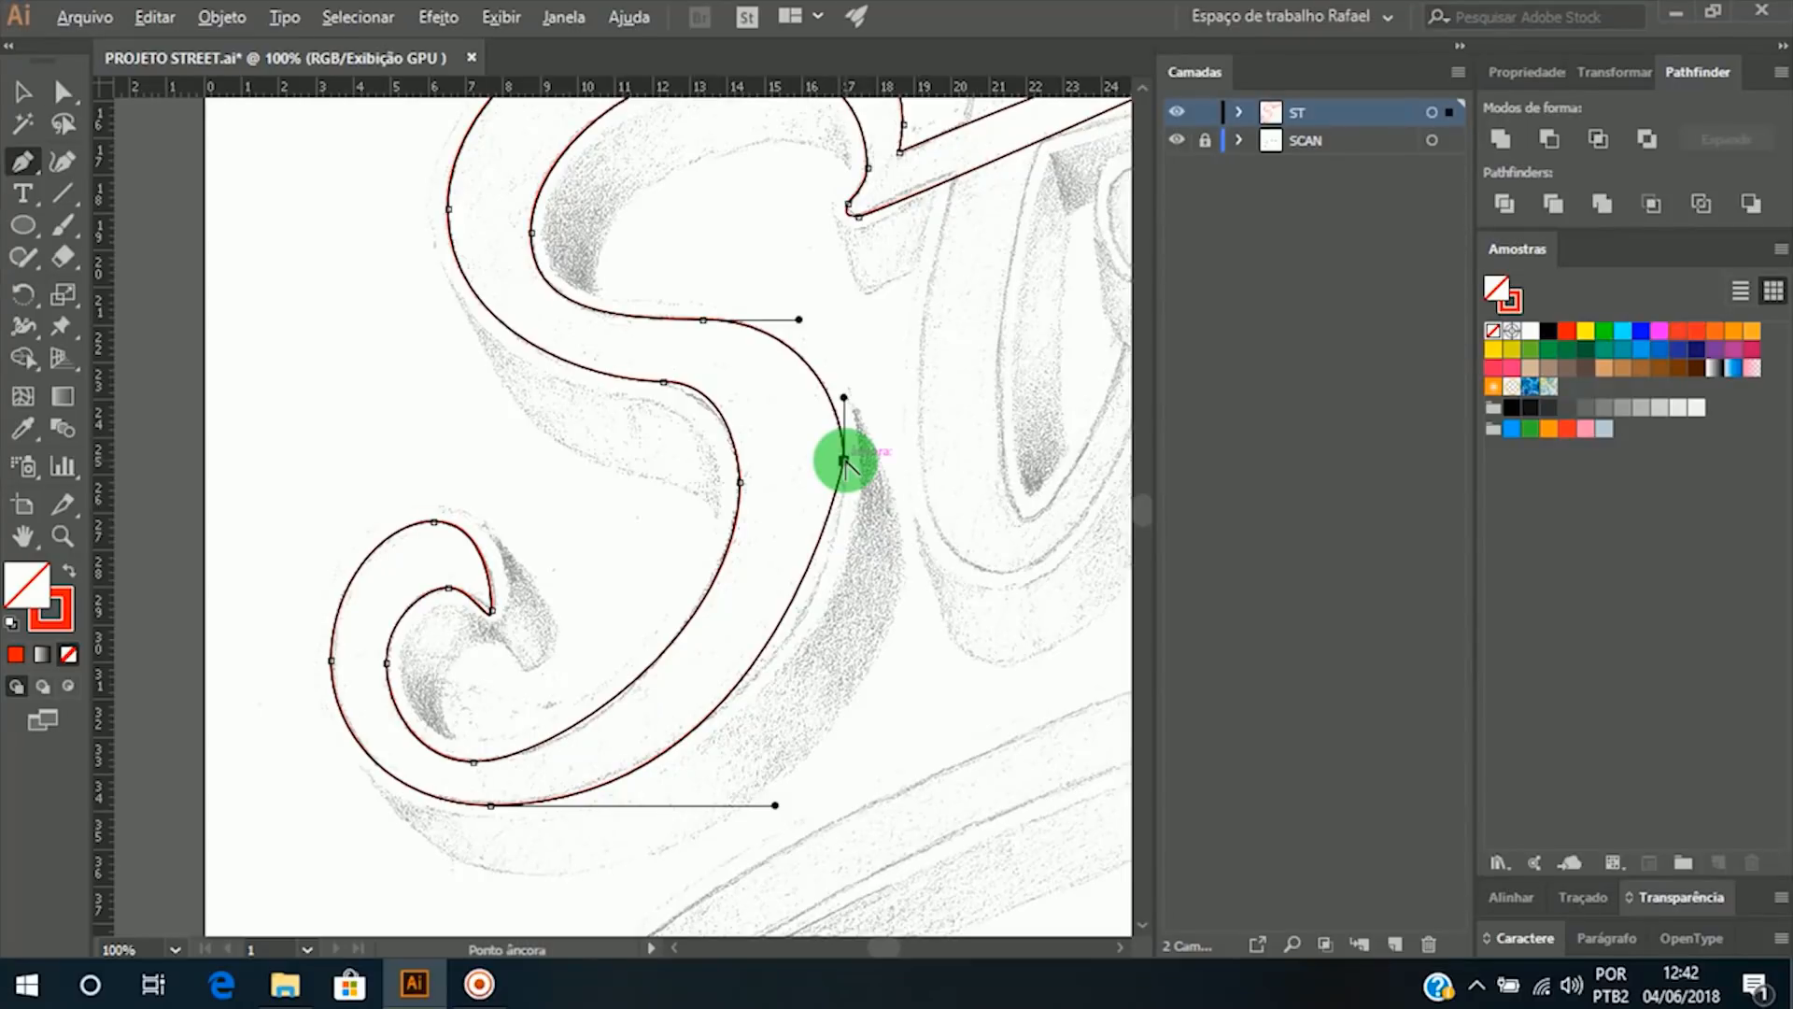
Step: Pull vertical handles from the S's right-extreme anchor, lengthening the lower one and shortening the bottom anchor's horizontal handle to fit the sketch
drag(844, 458, 850, 545)
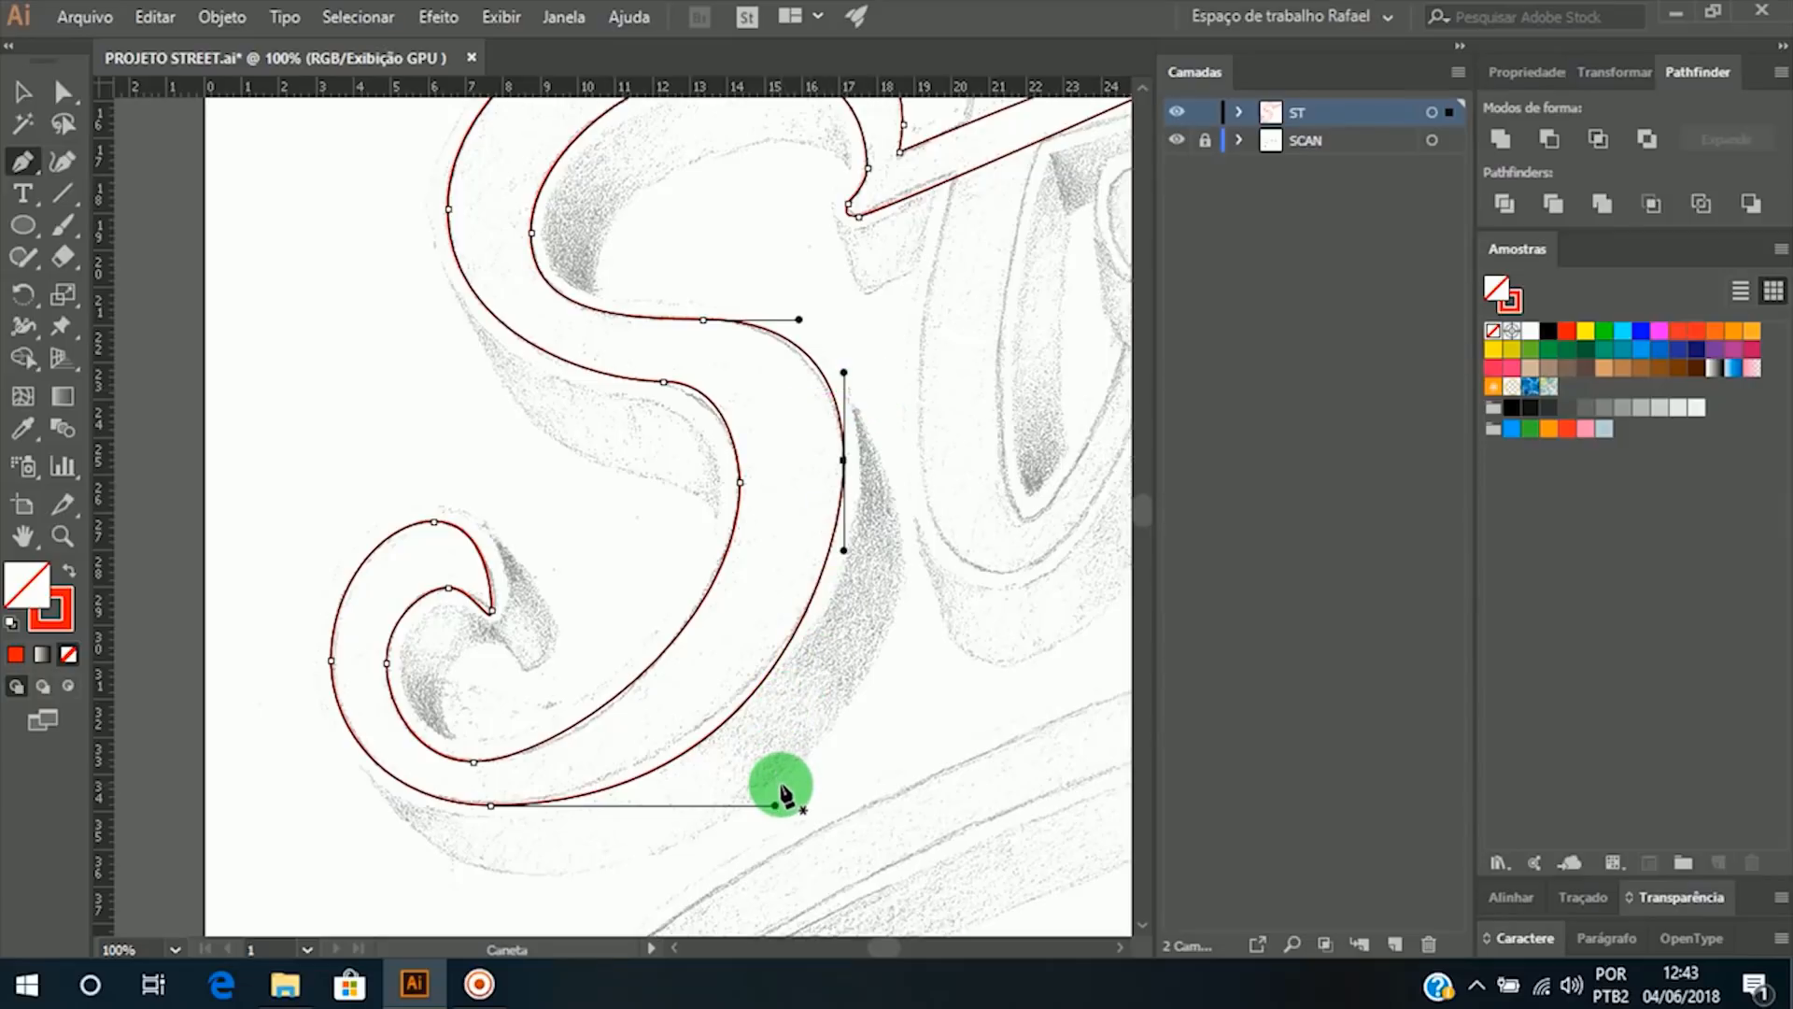
drag(782, 794, 734, 796)
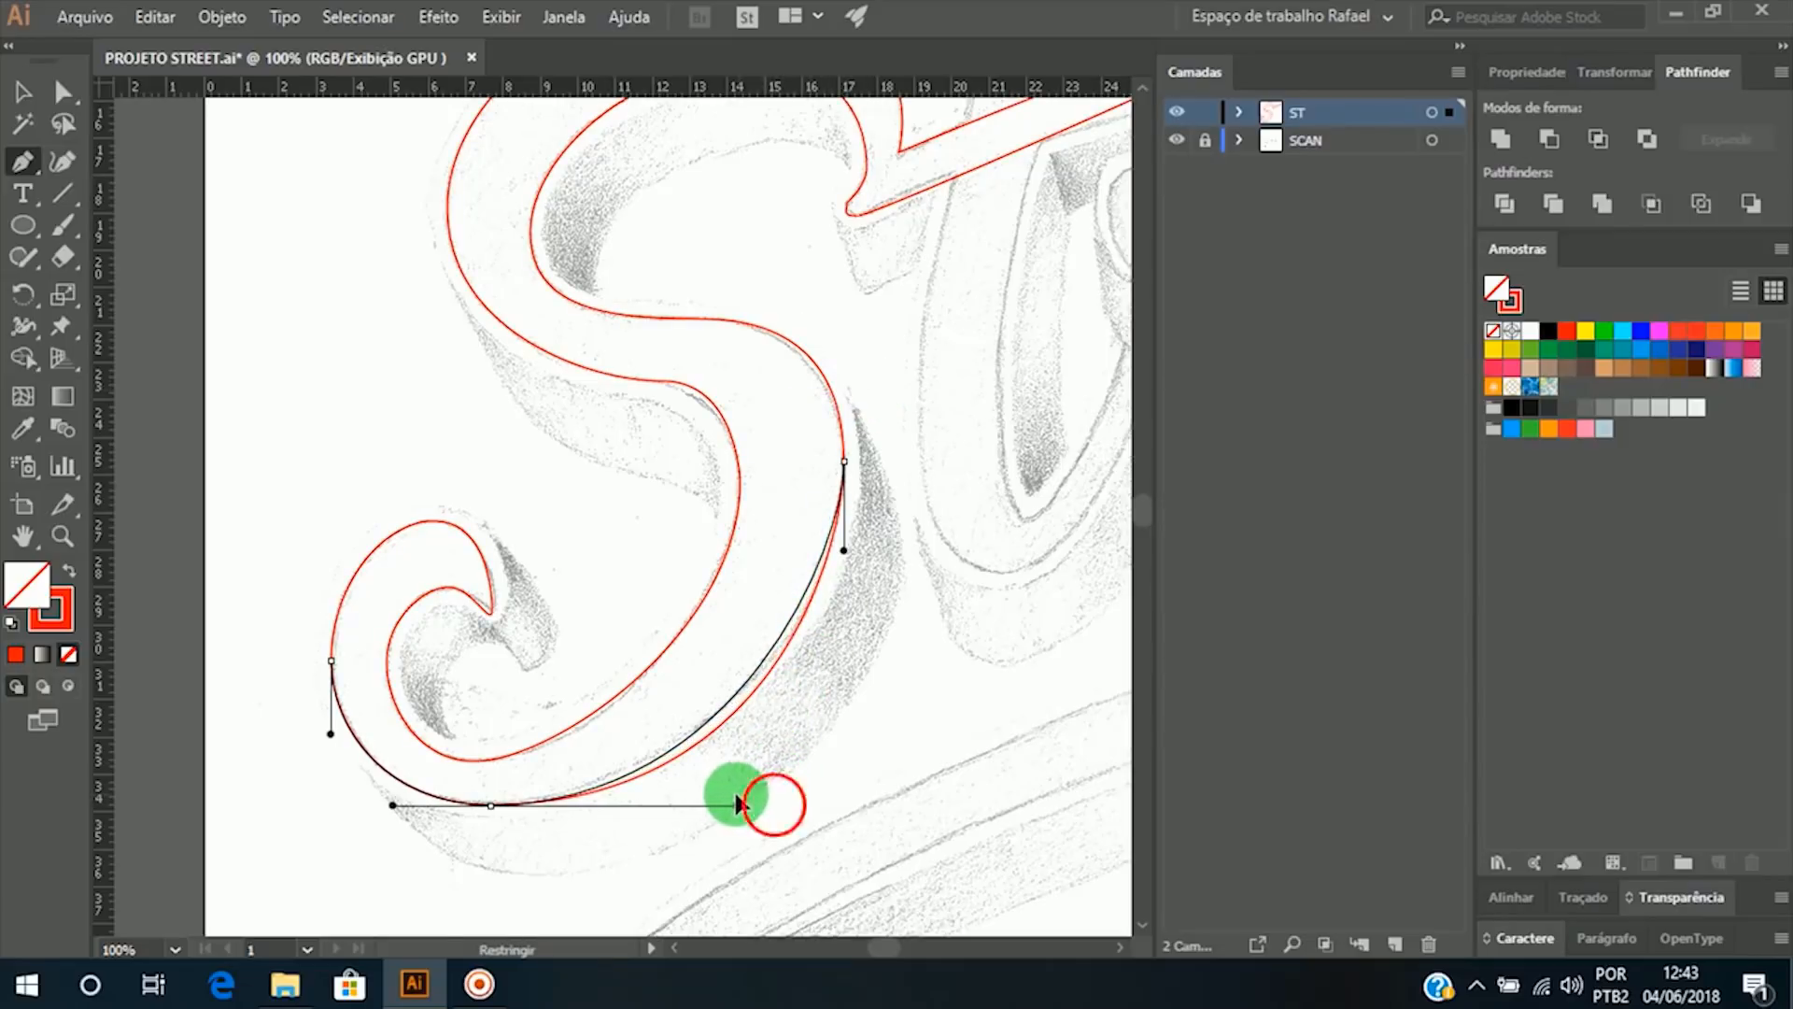
drag(843, 552, 852, 576)
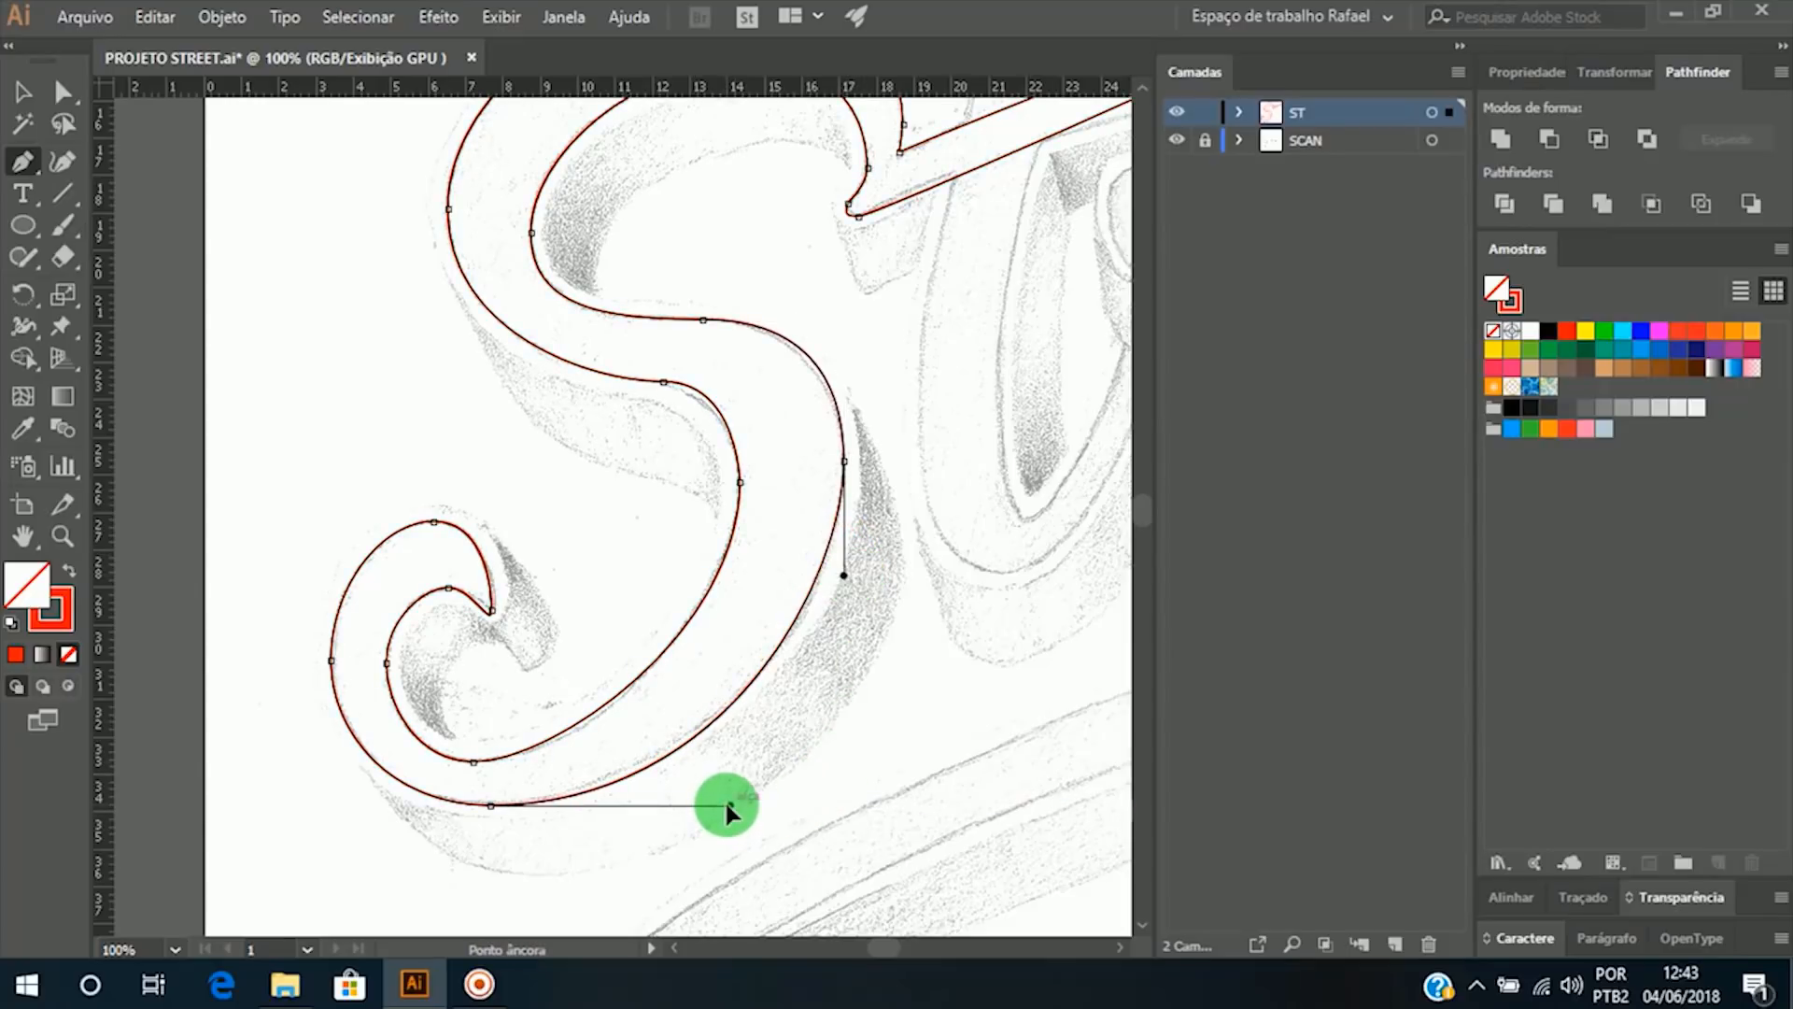
drag(730, 805, 712, 805)
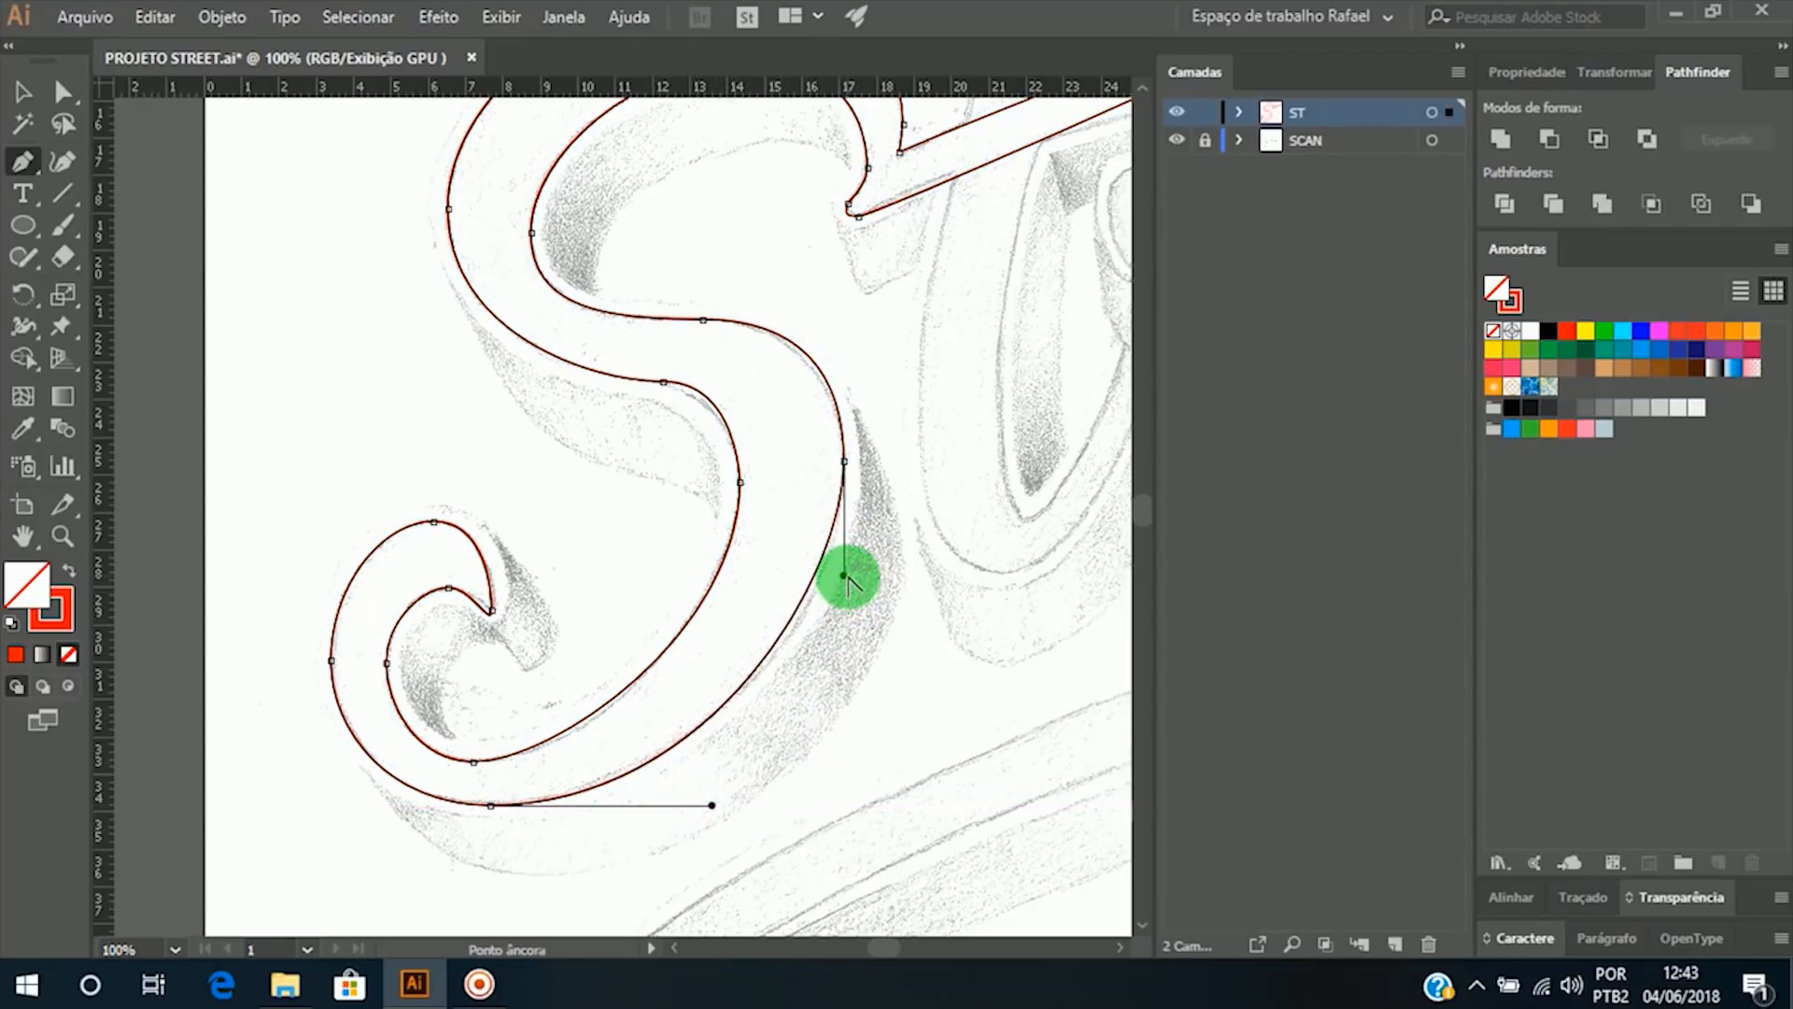
drag(846, 577, 845, 592)
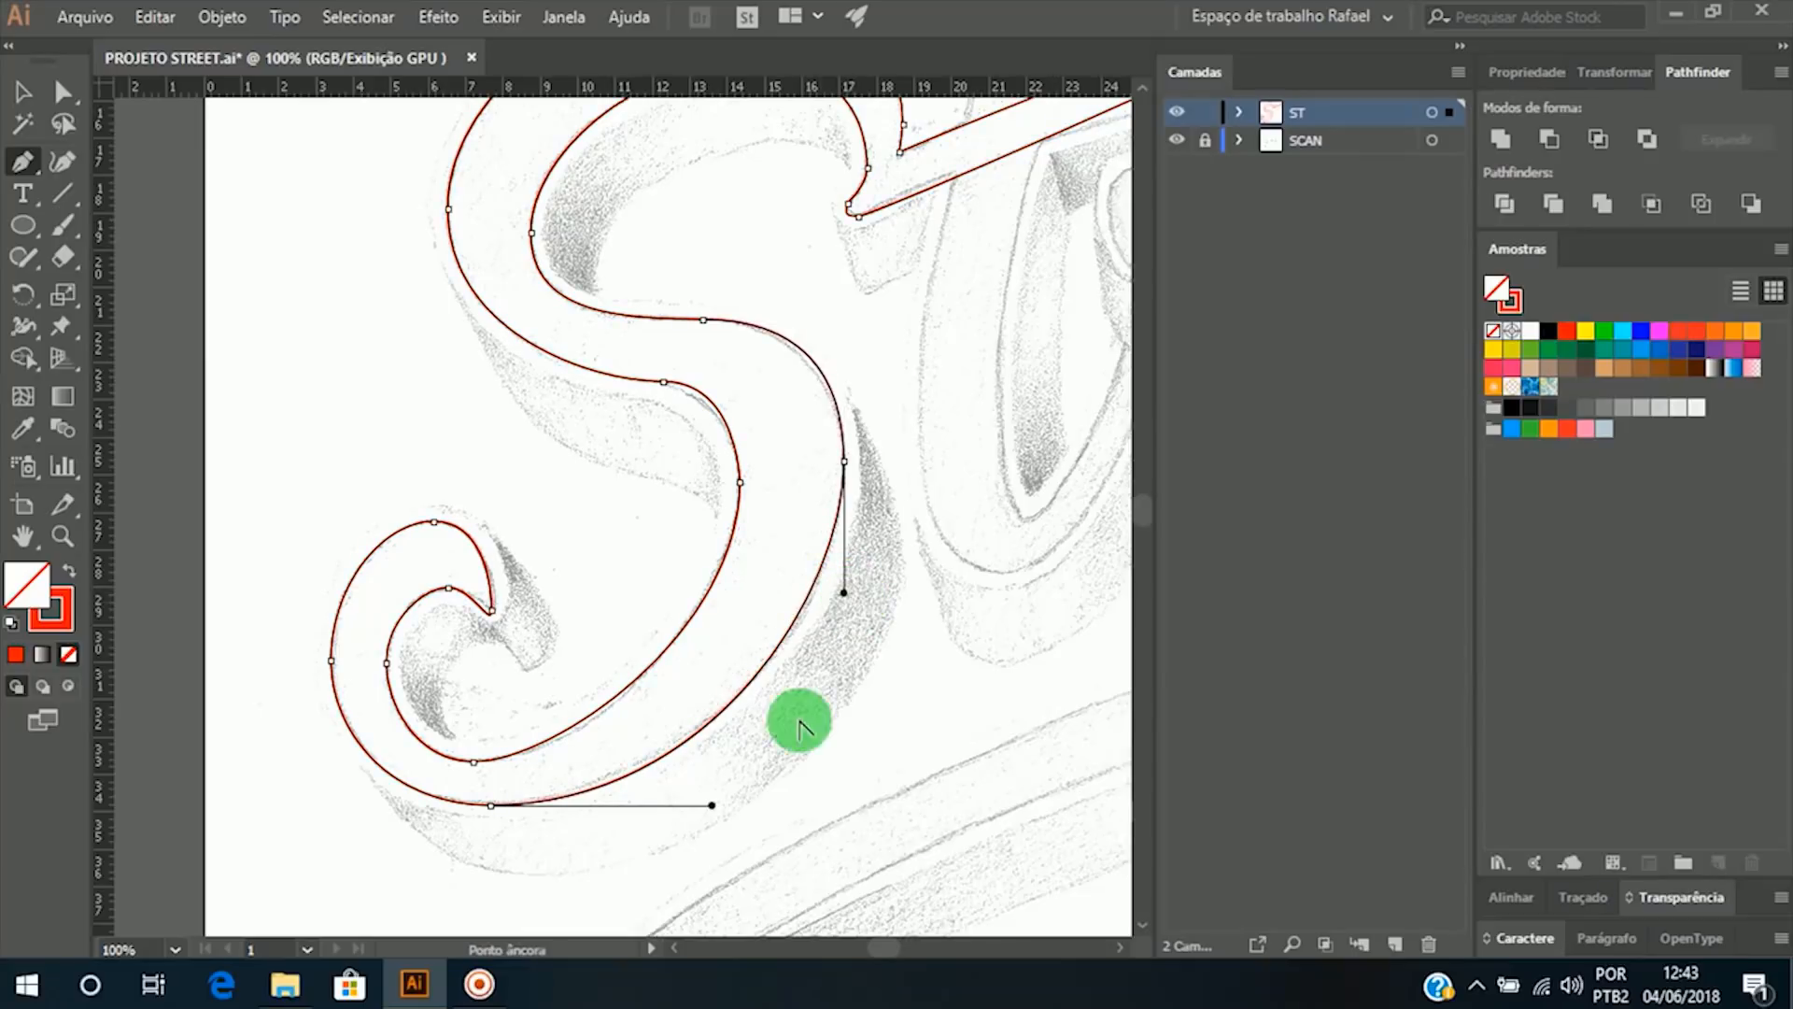
drag(712, 805, 693, 805)
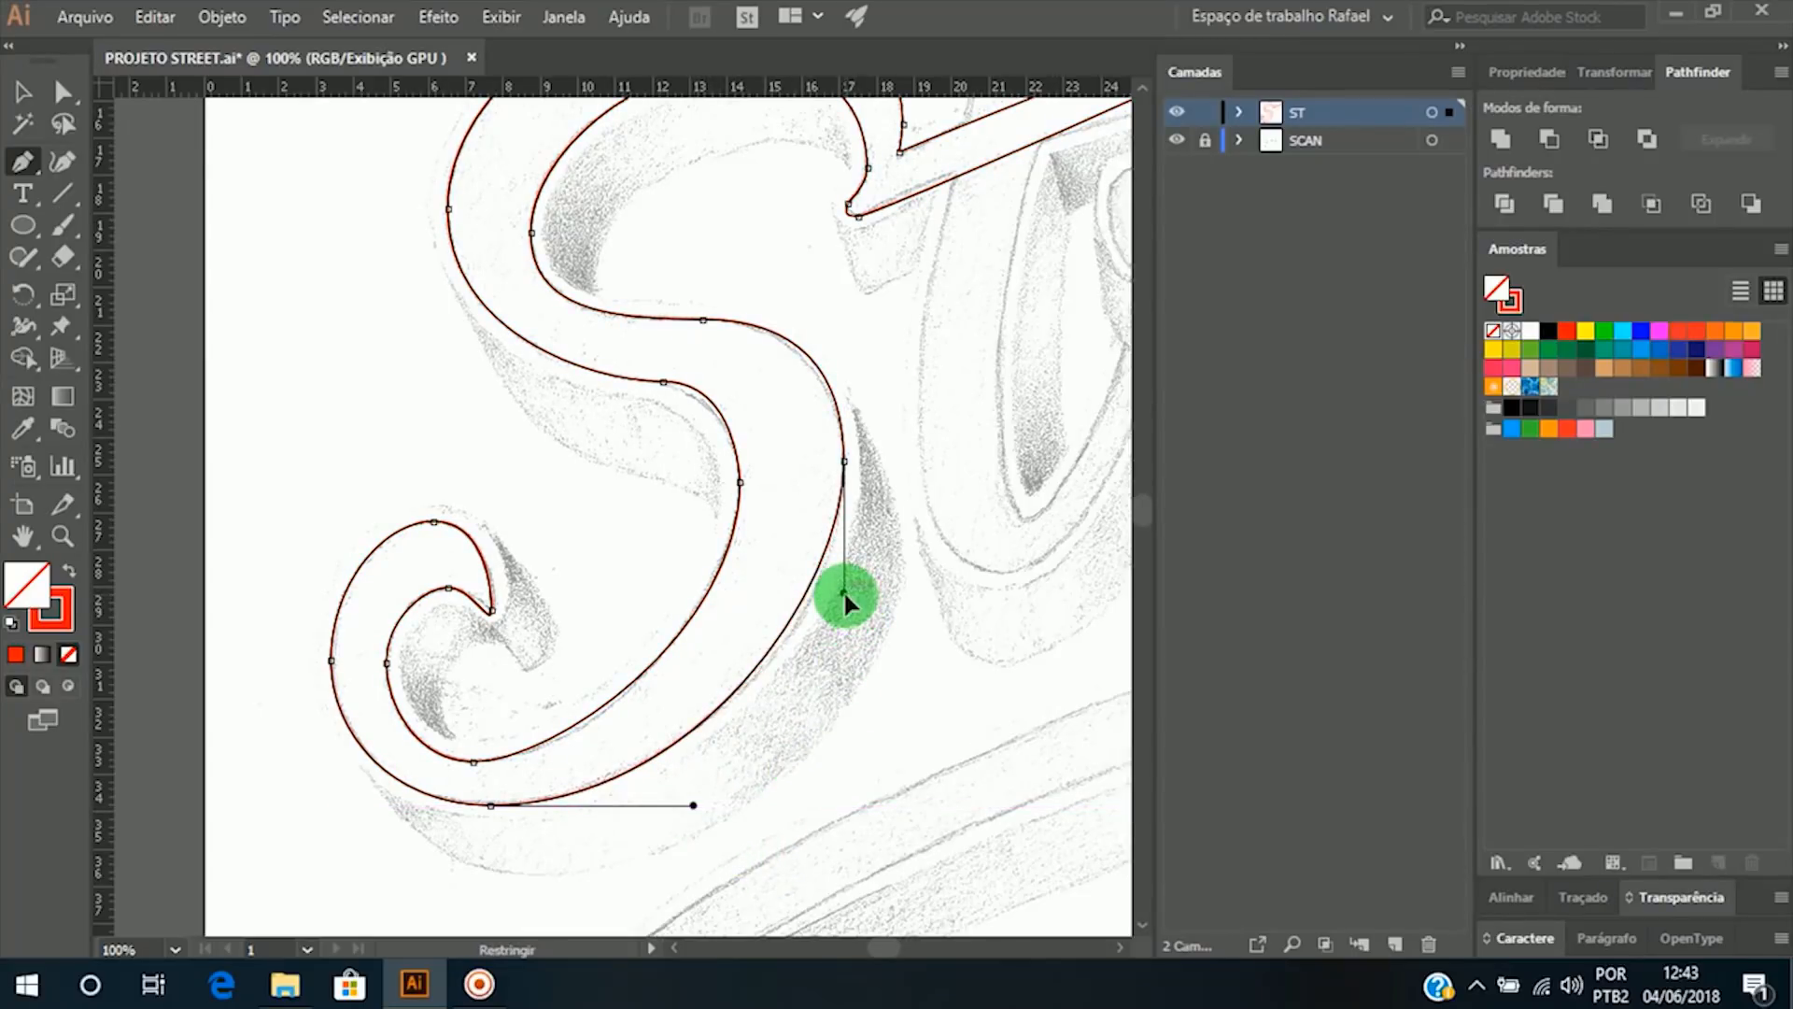
drag(844, 591, 845, 616)
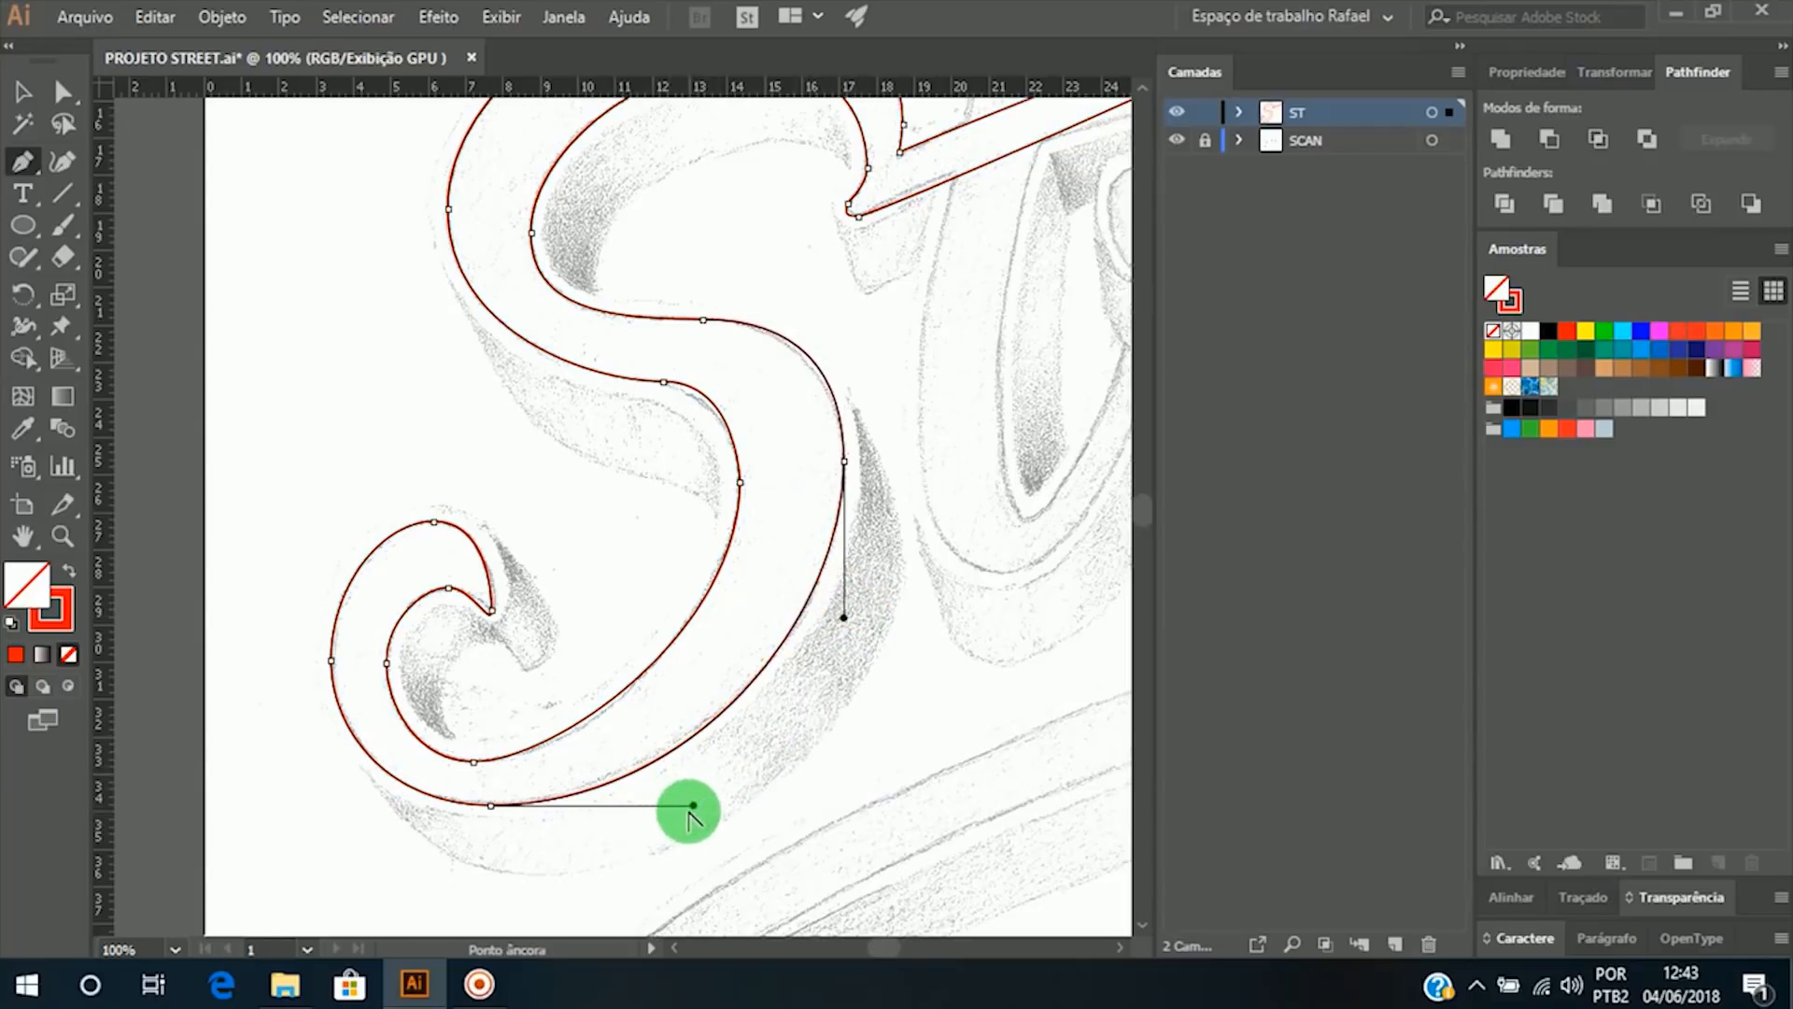
Step: Adjust the direction handles of the S's lower outer curve so the path follows the scanned sketch line
drag(693, 805, 678, 805)
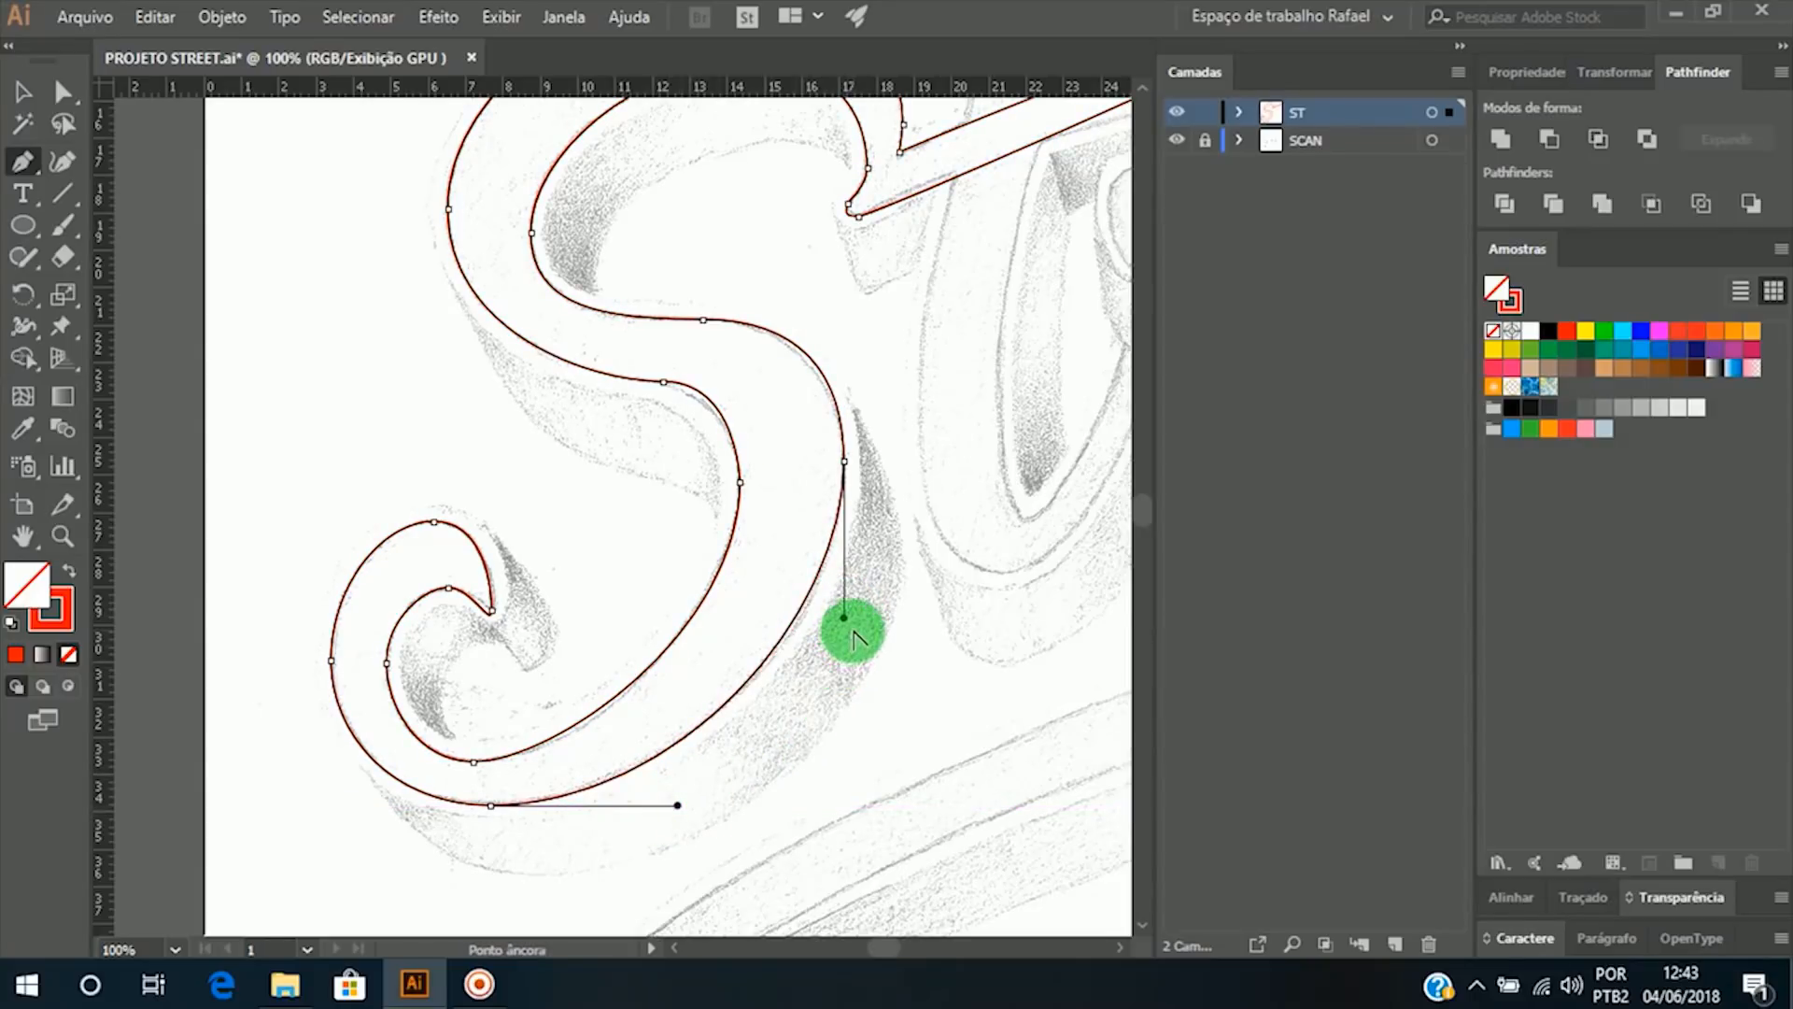
drag(844, 619, 844, 629)
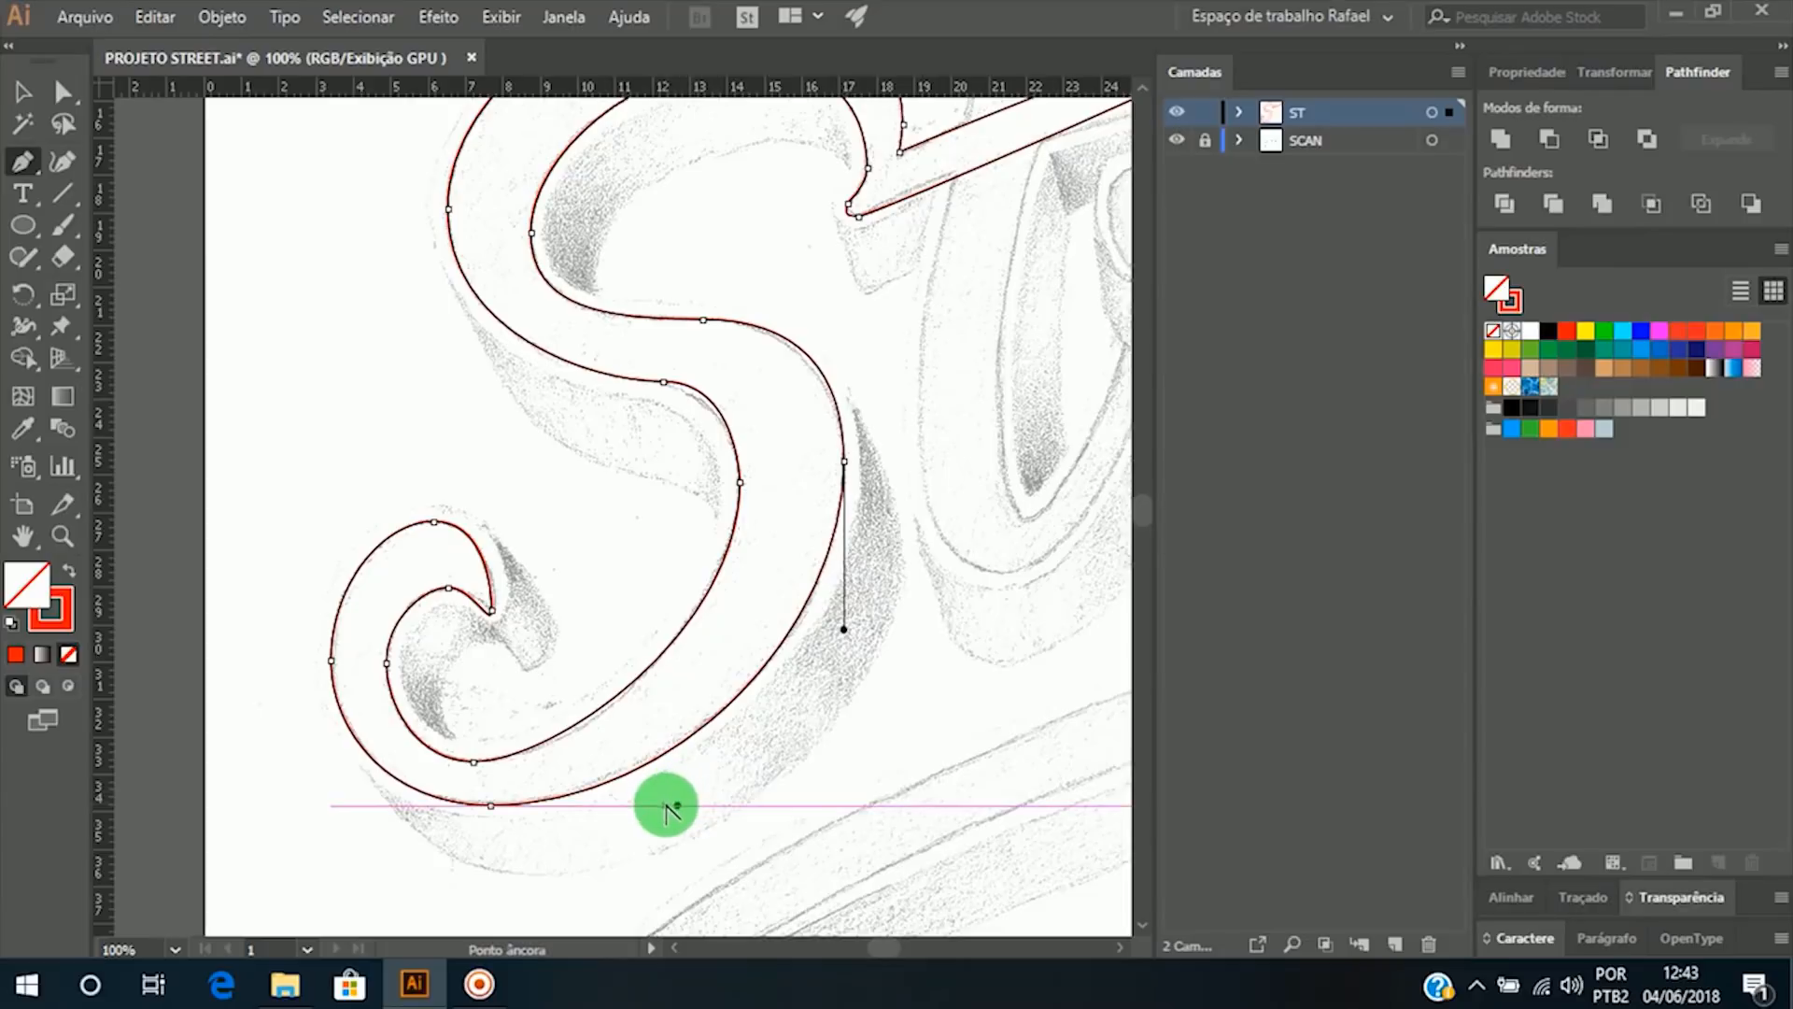
drag(678, 805, 644, 806)
drag(855, 635, 844, 659)
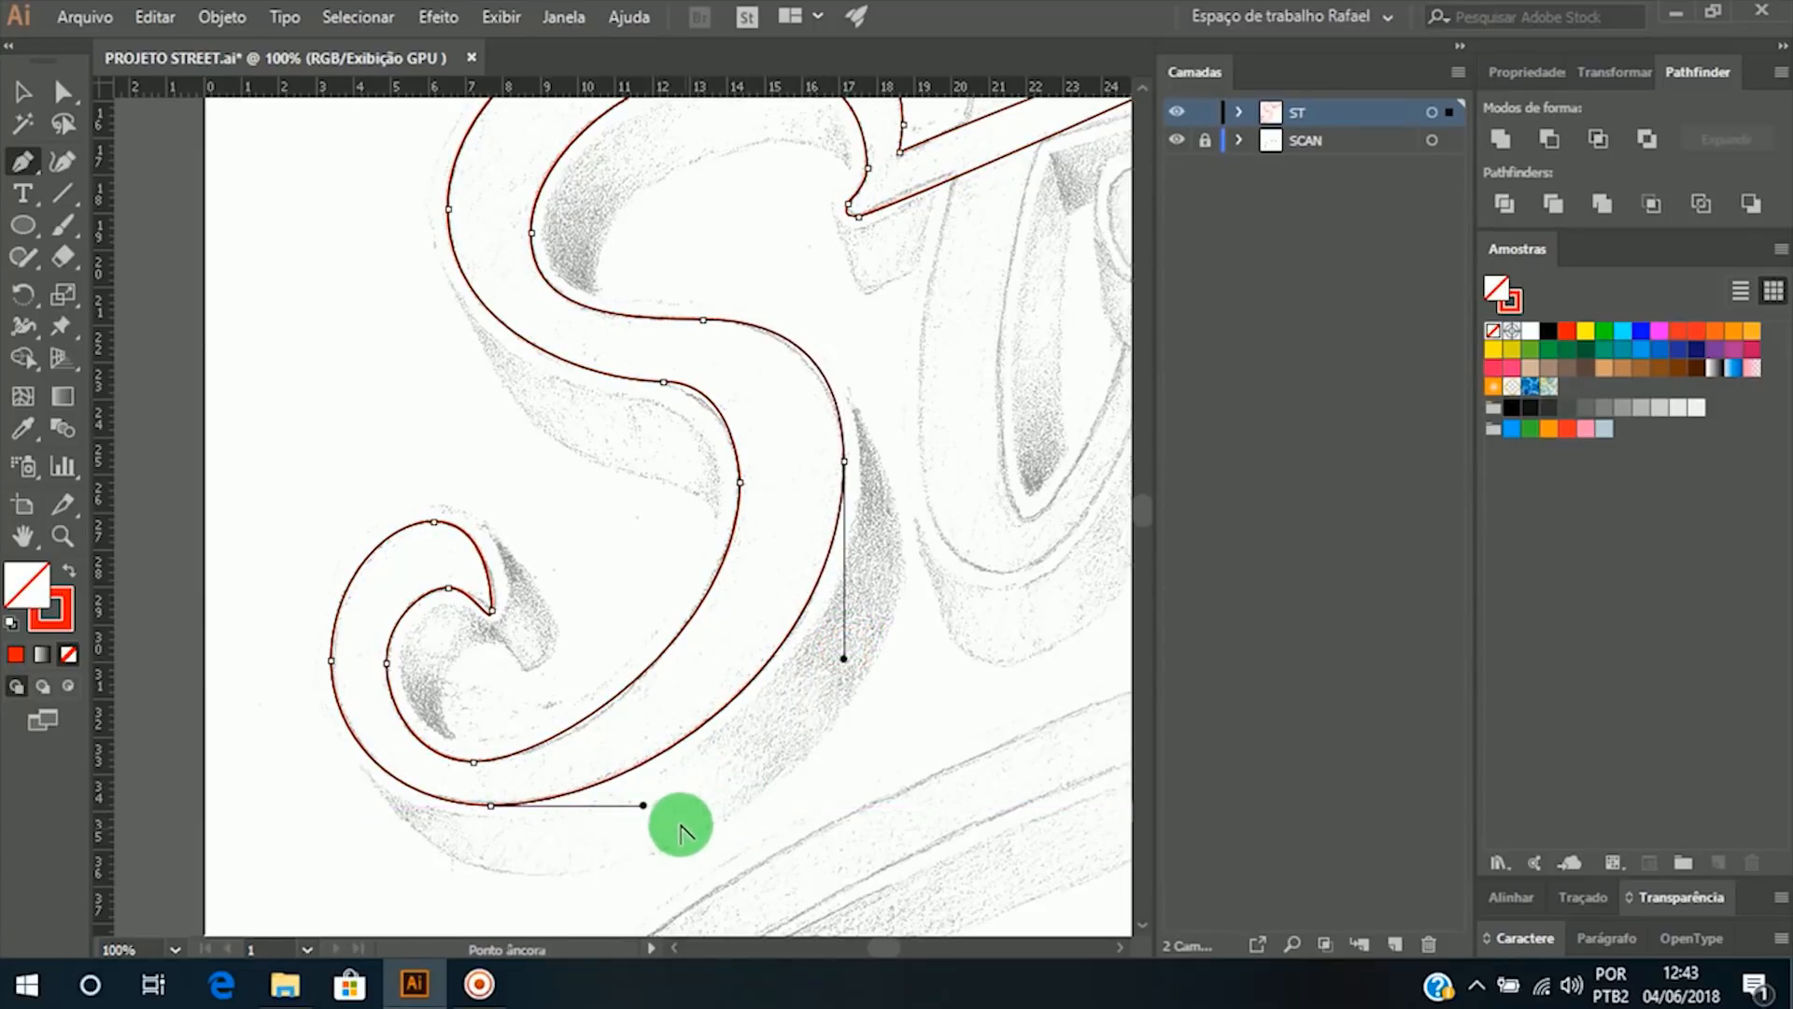
drag(643, 806, 644, 805)
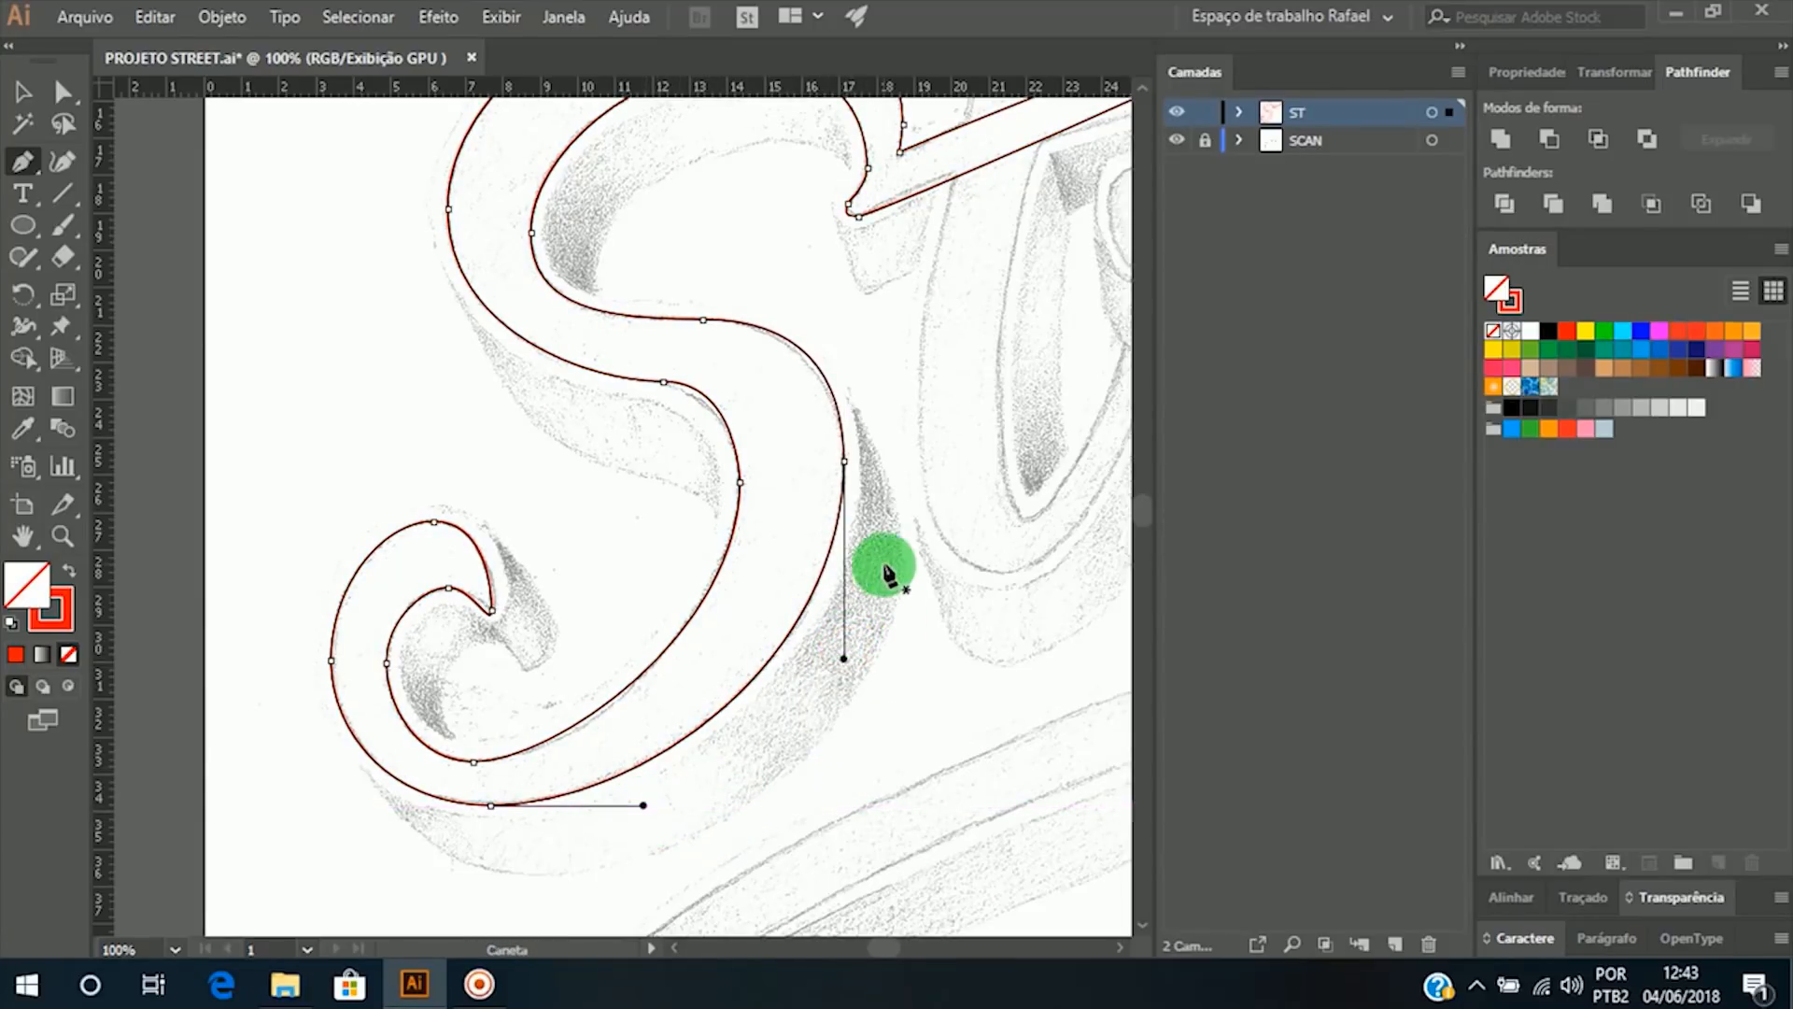
Step: Fine-tune the direction handles on the outer bend at the middle of the S to match the sketch
ctrl+click(702, 319)
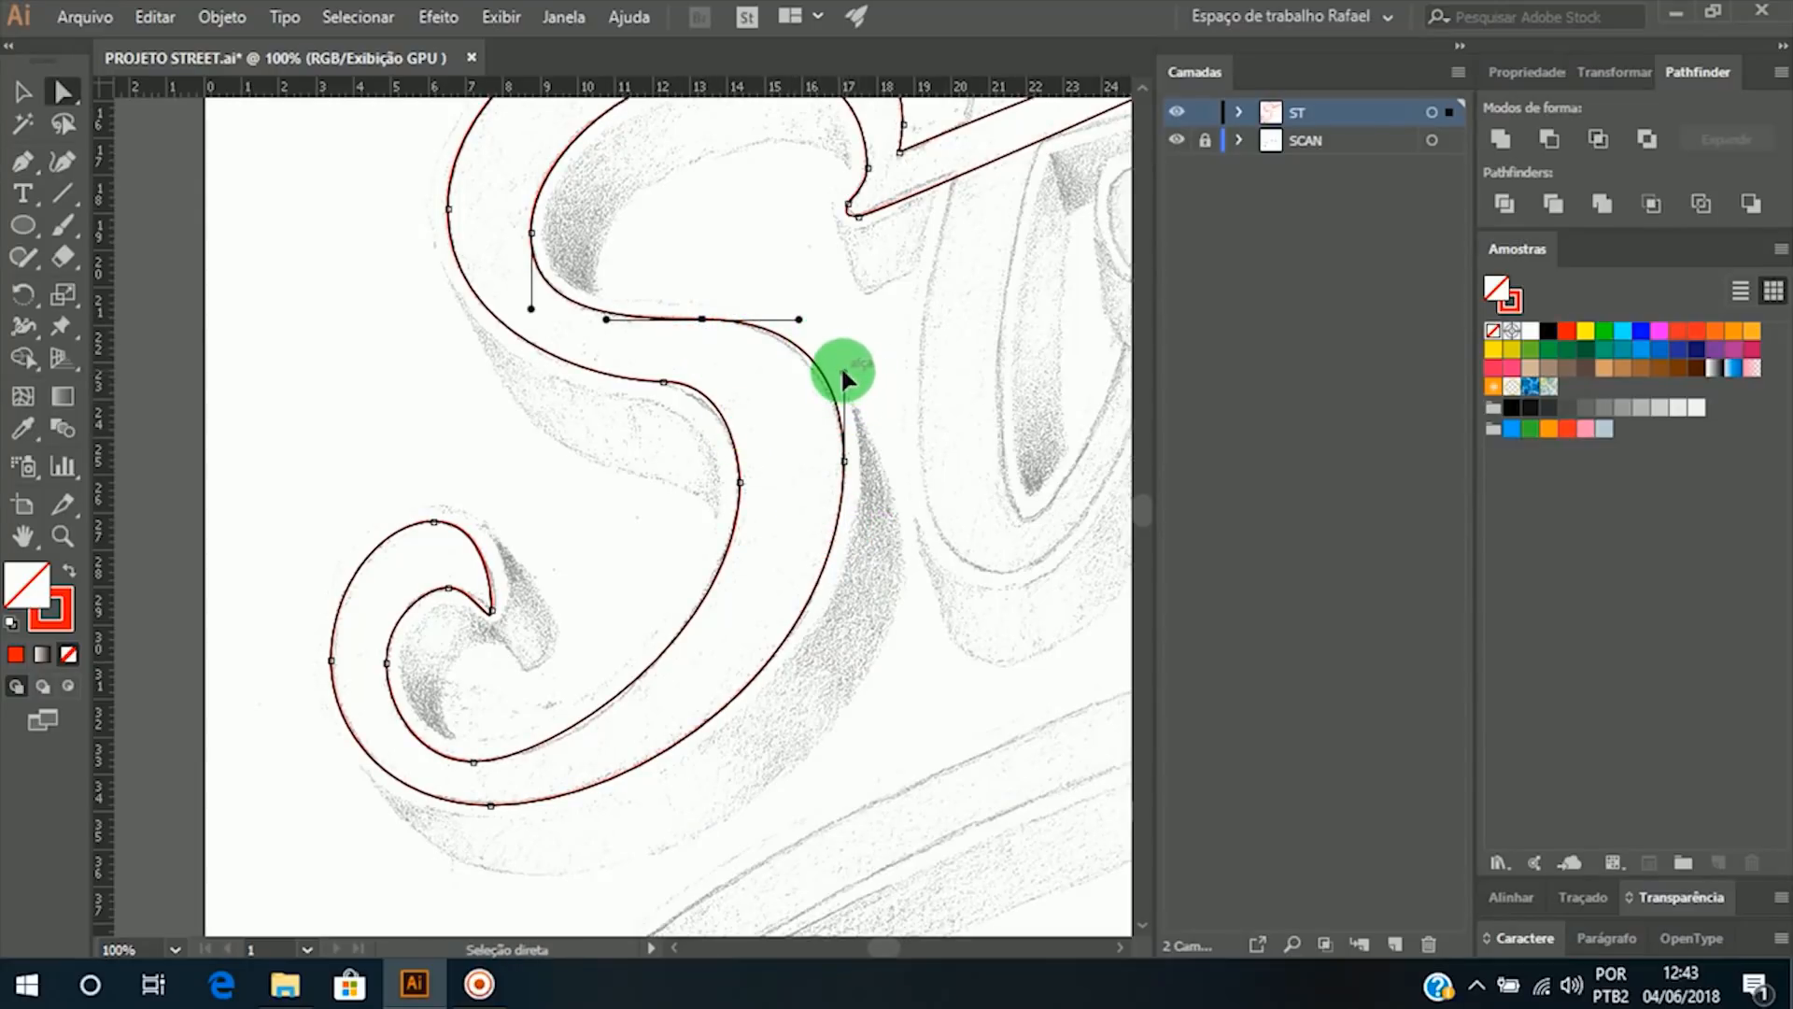
drag(844, 378, 850, 389)
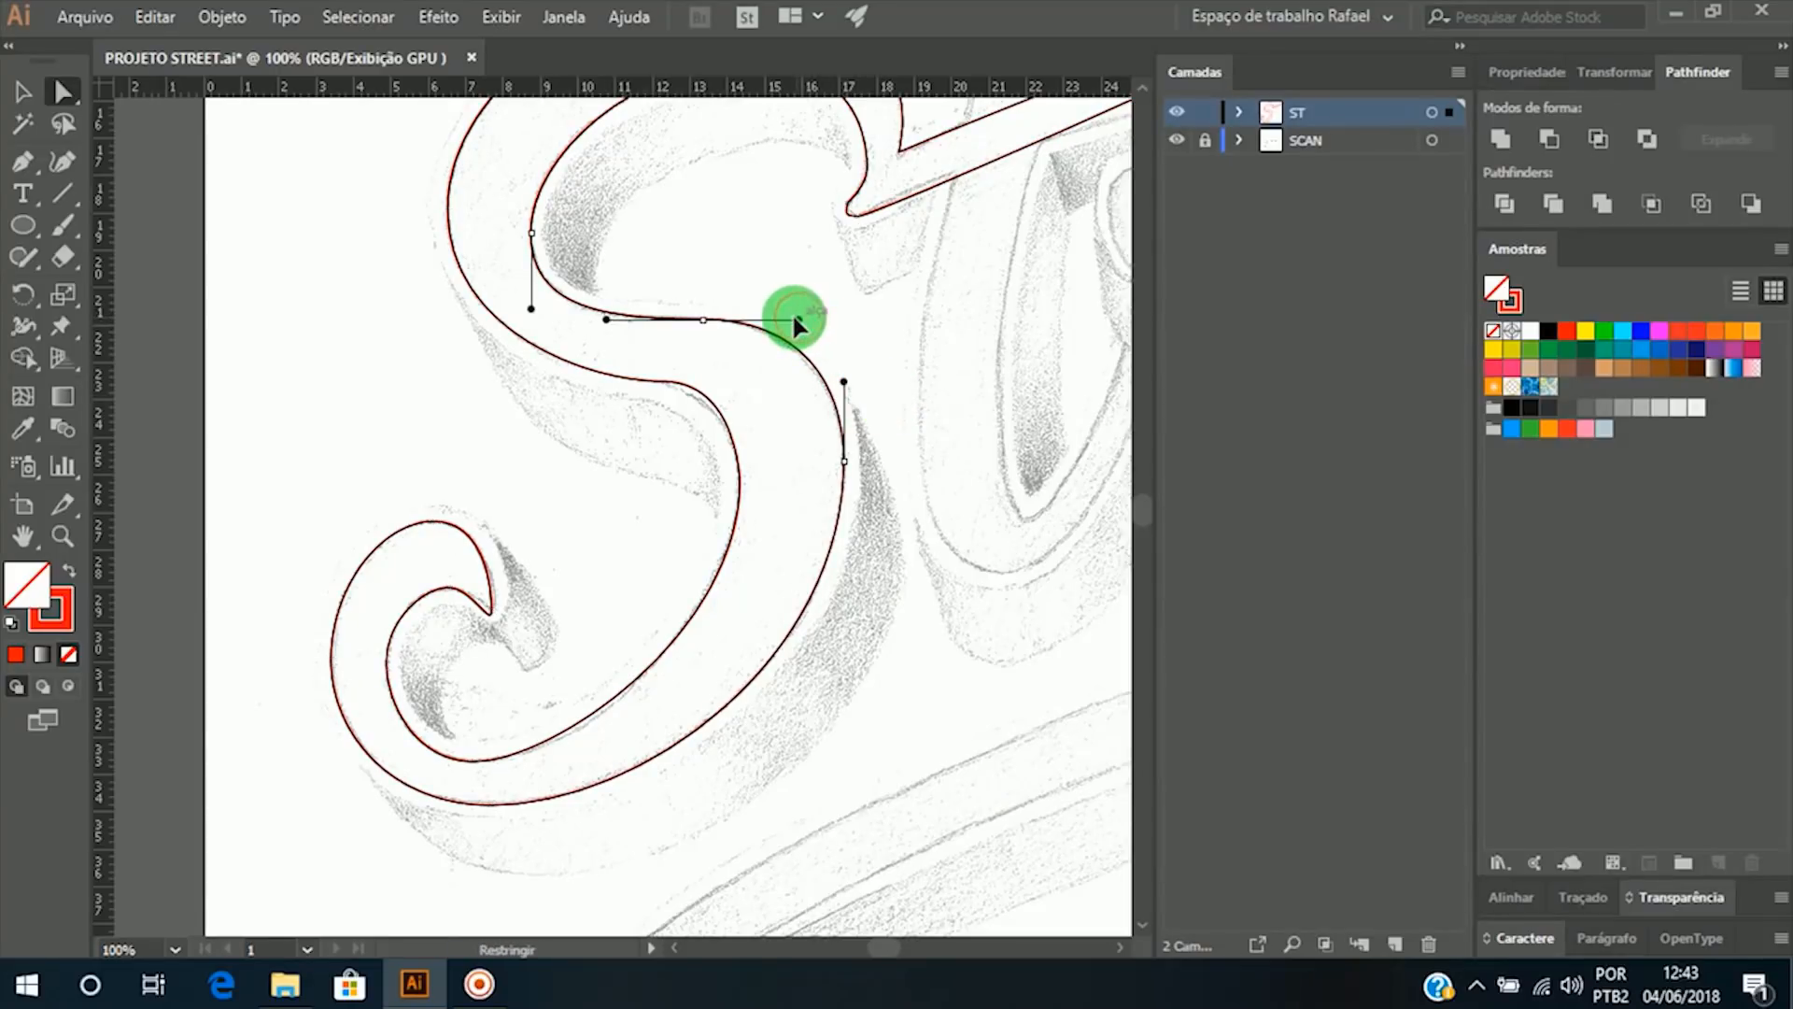
drag(795, 318, 790, 319)
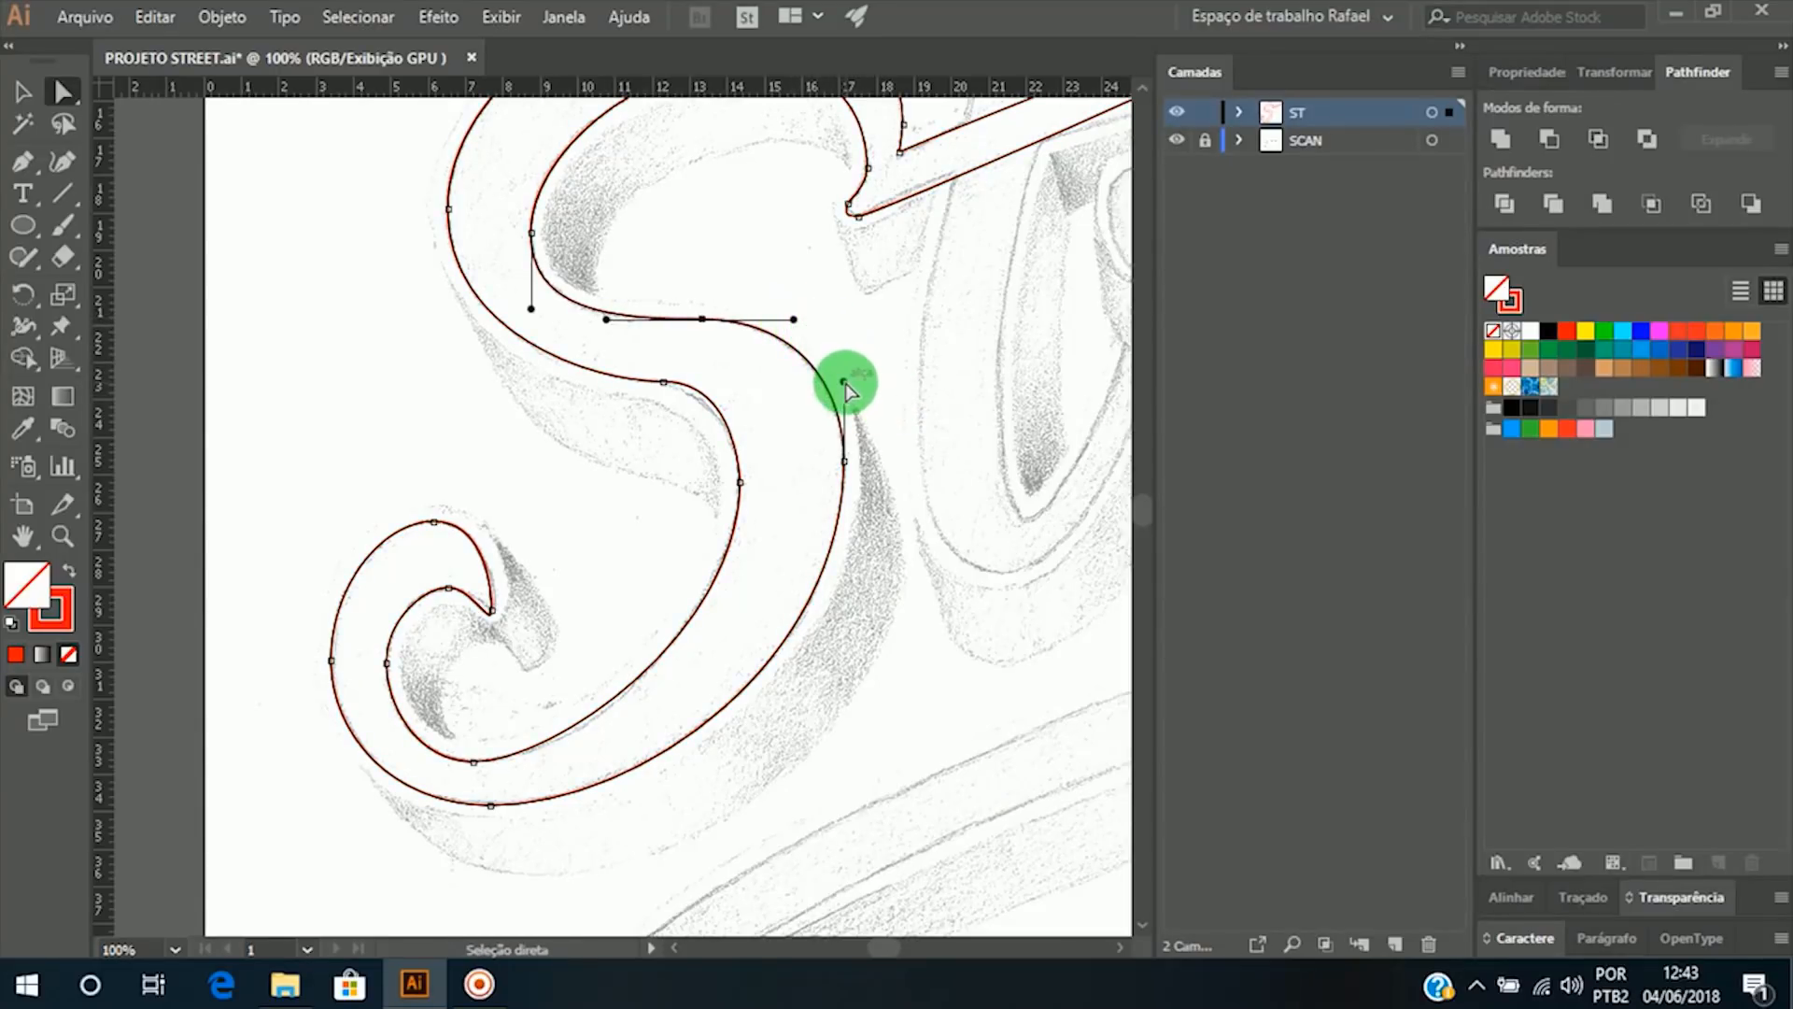
Step: Shorten the upper anchor's handle on the S's inner middle bend and rebuild the lower anchor's handles independently
key(ctrl+plus)
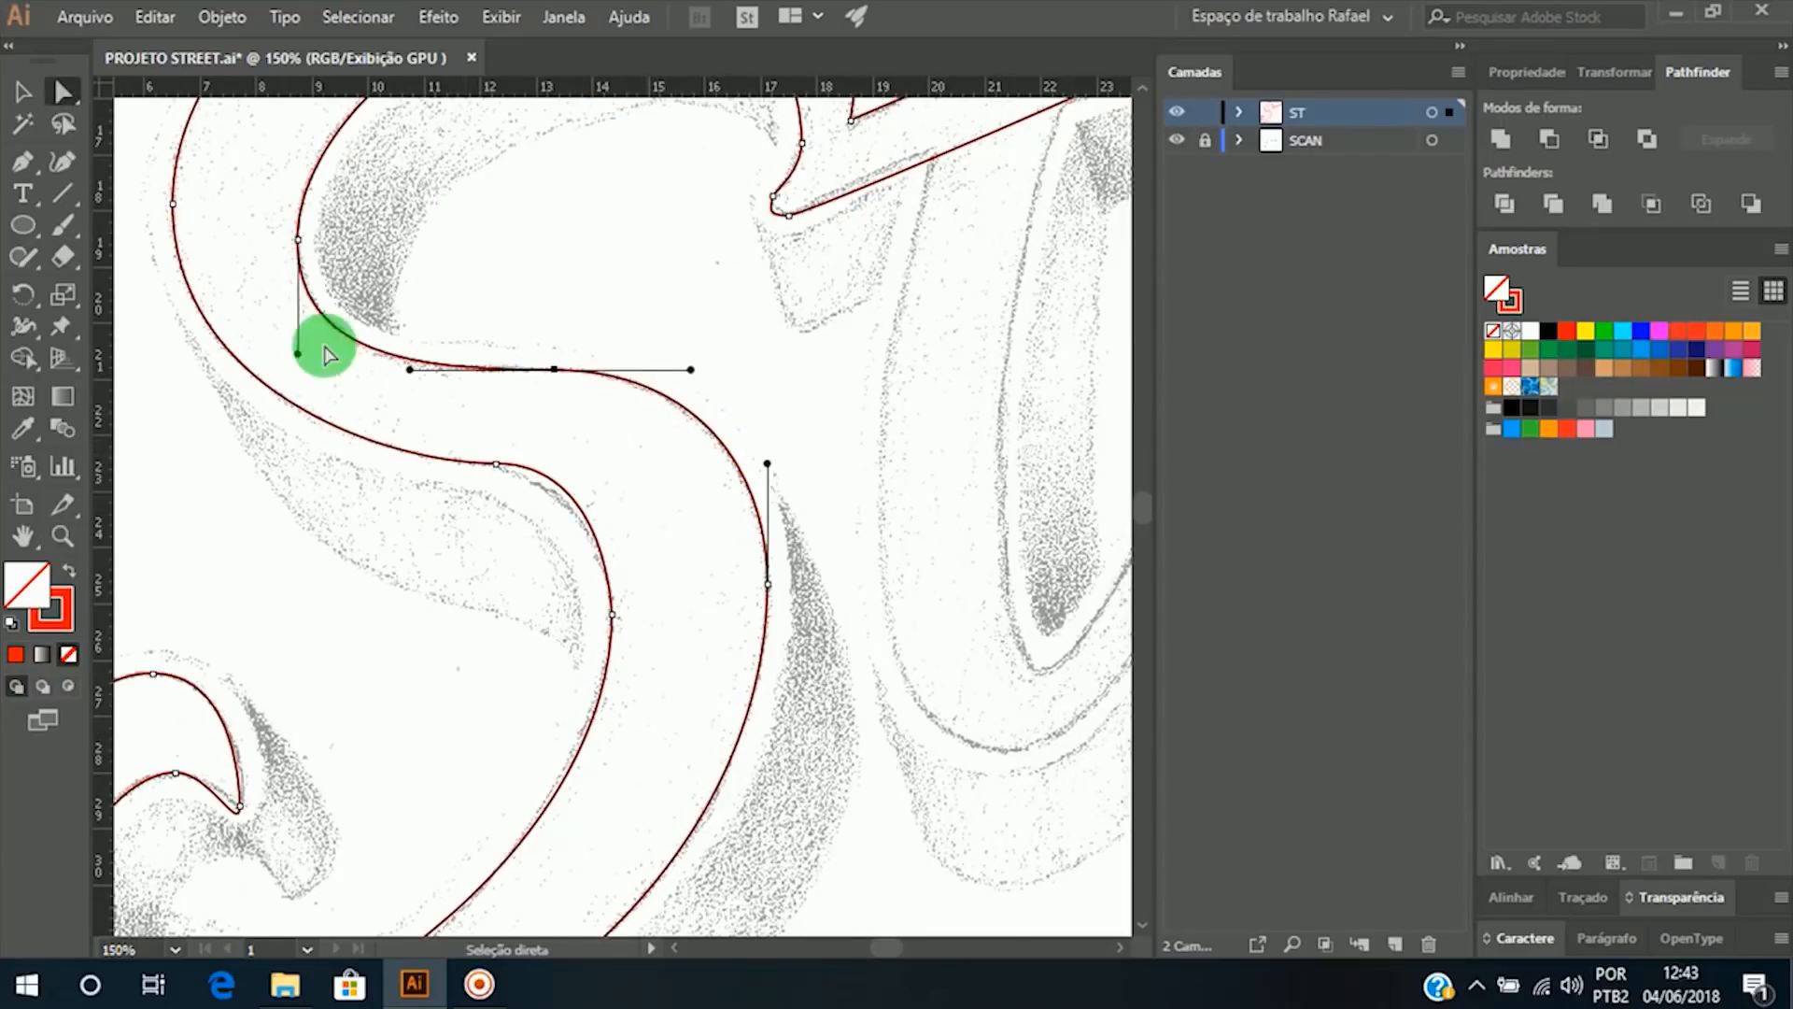
click(61, 90)
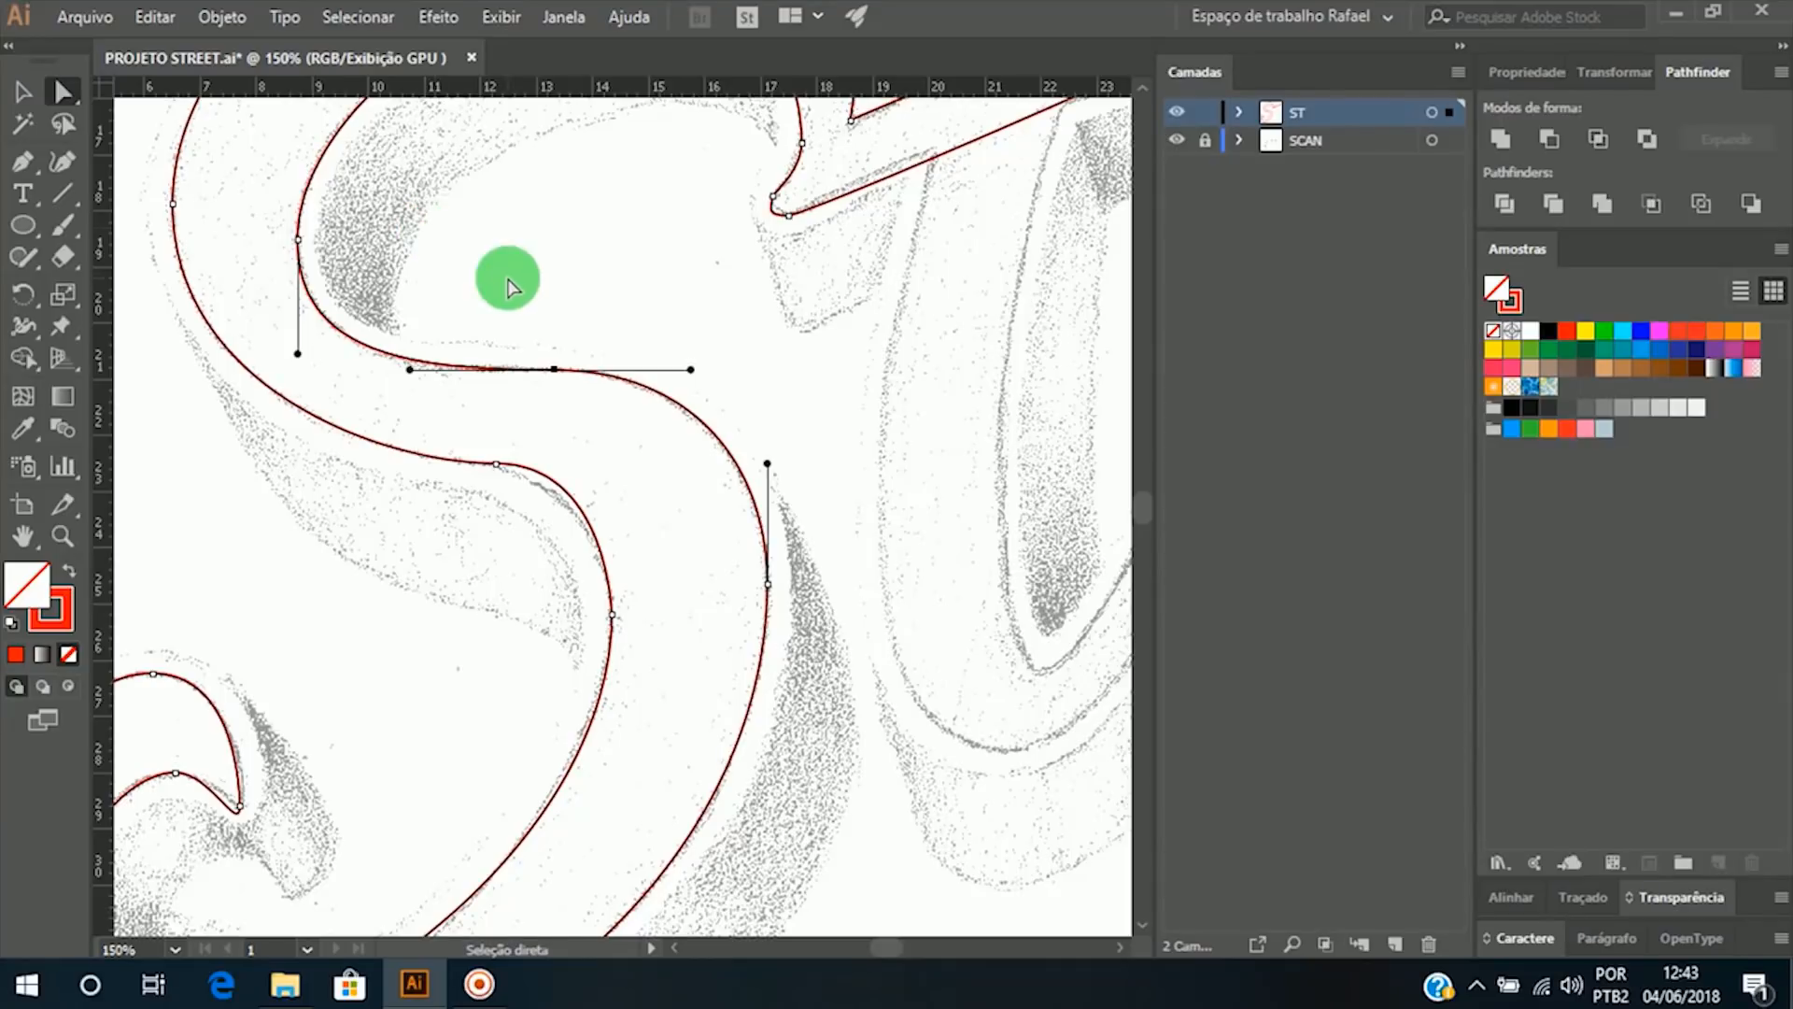
click(496, 463)
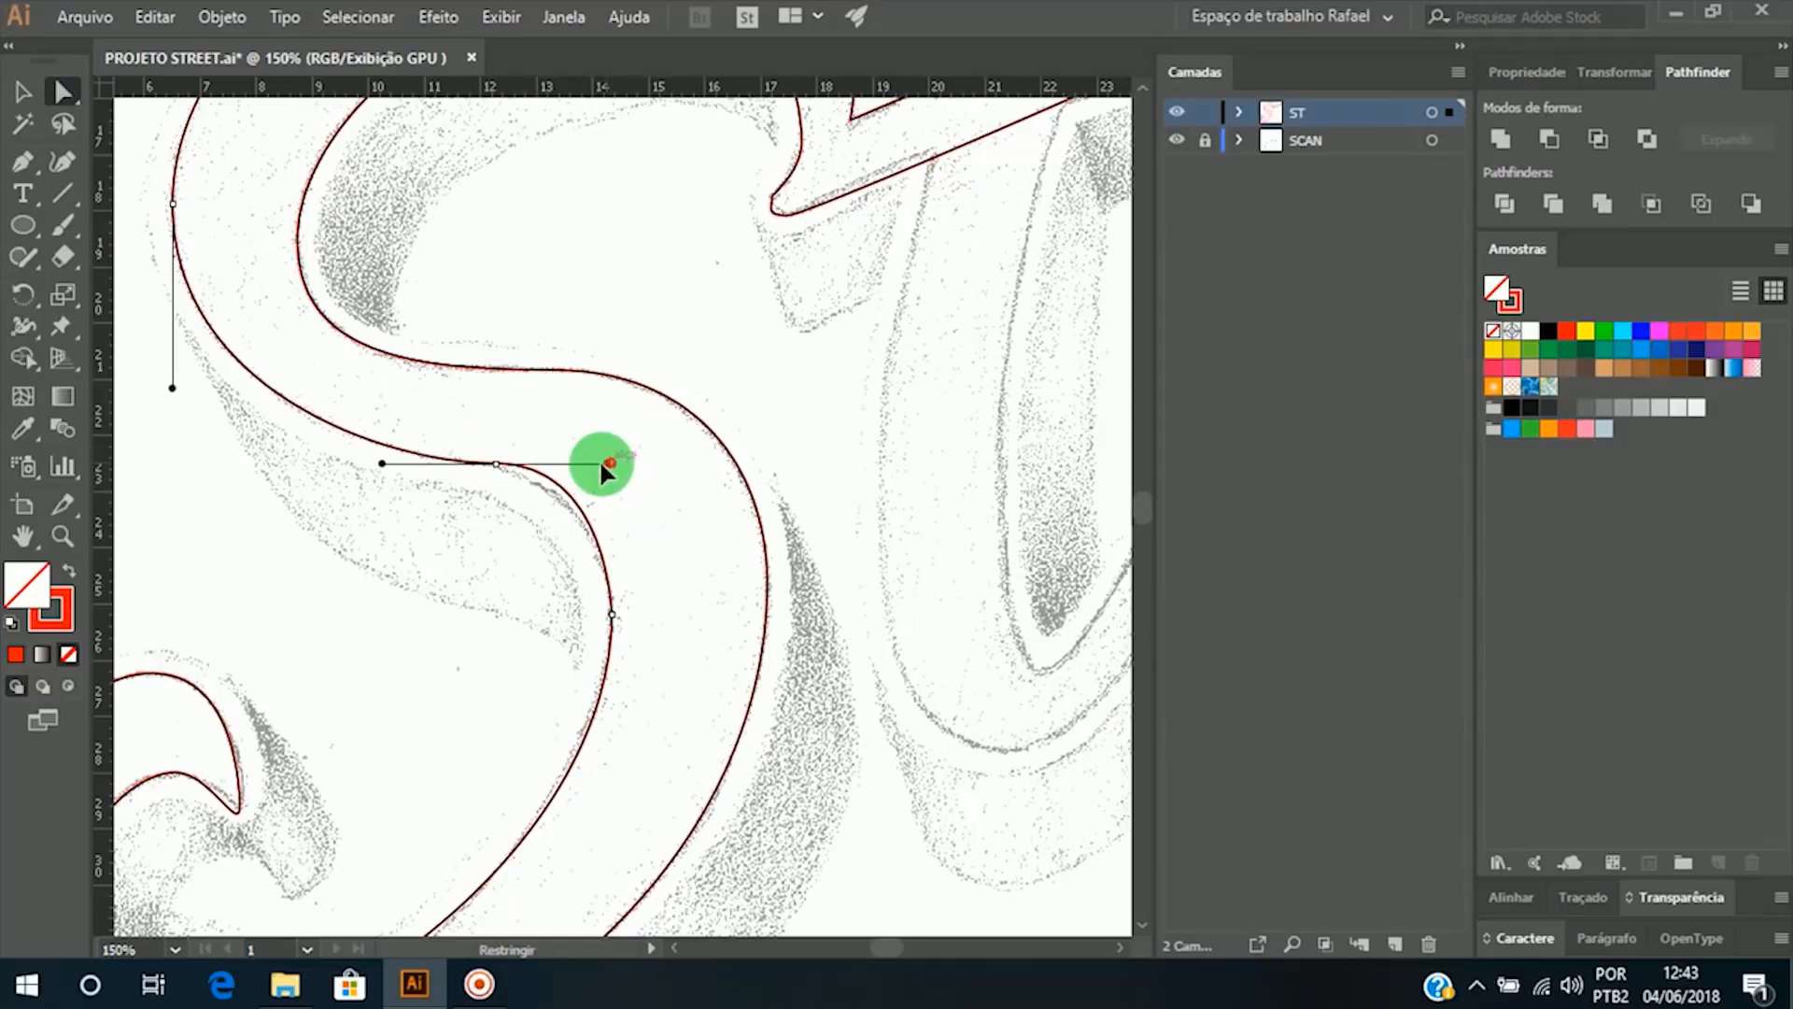
drag(610, 462, 584, 463)
click(612, 615)
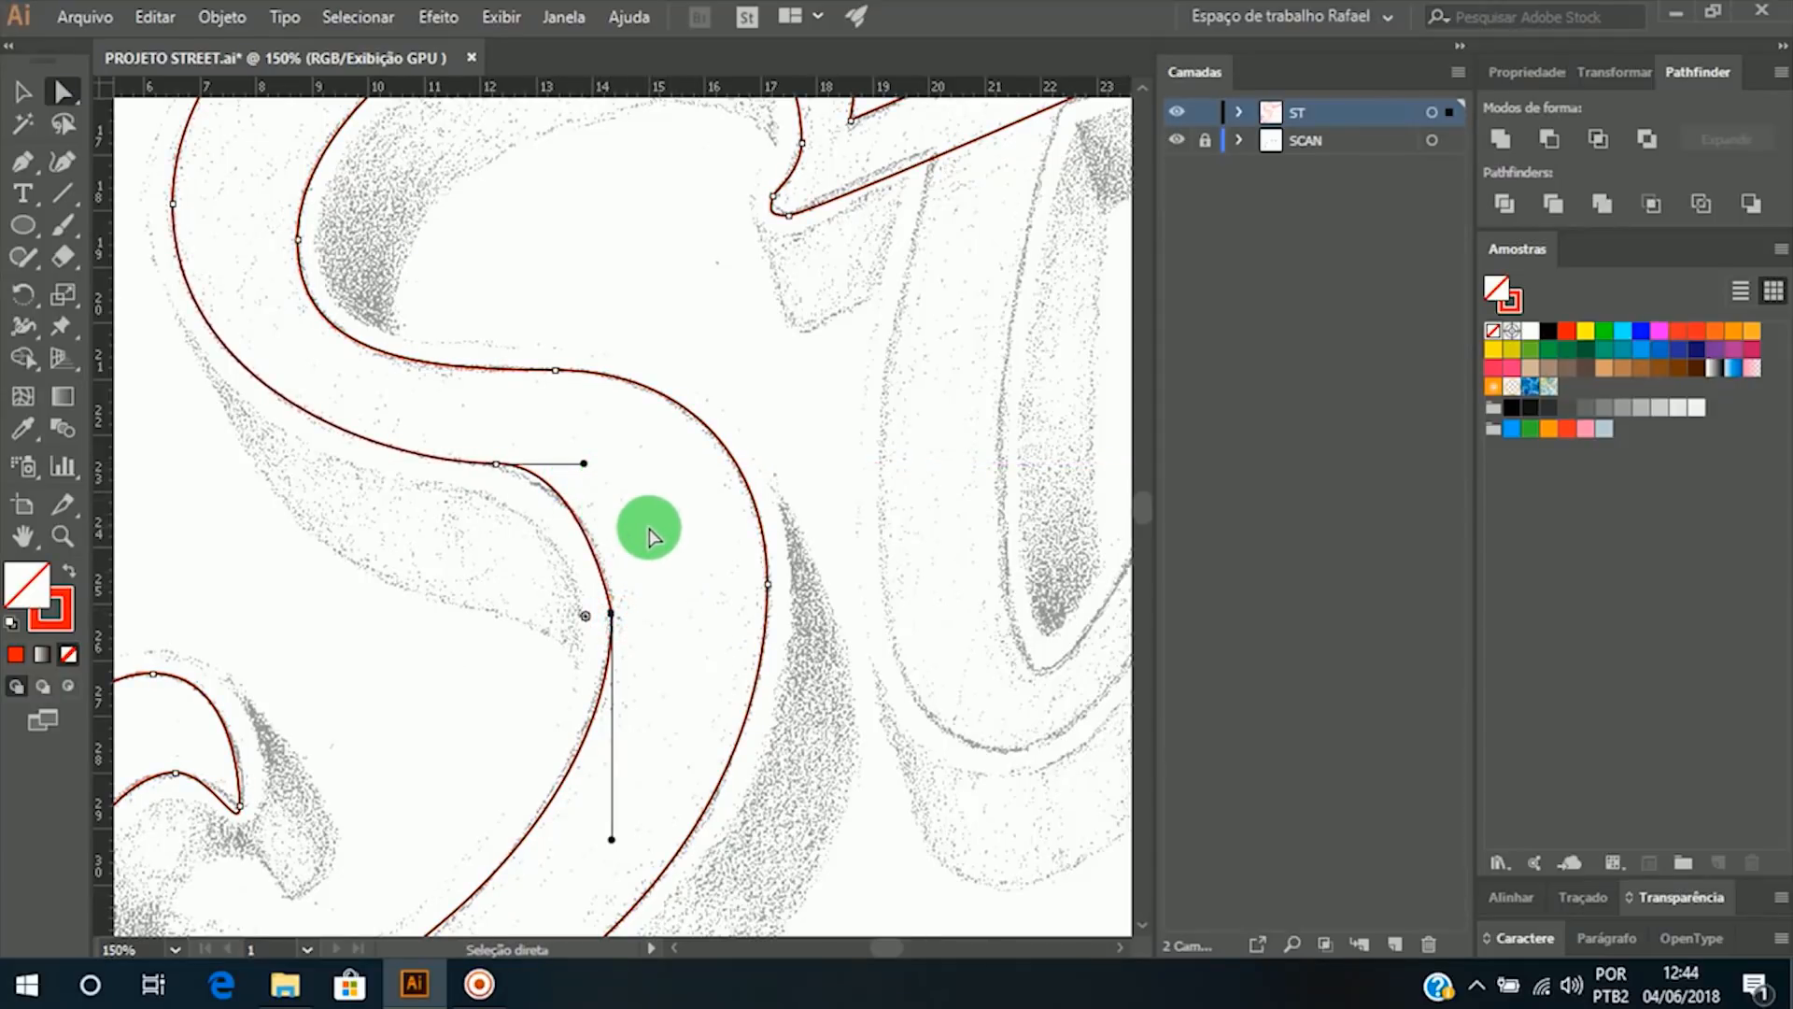
key(p)
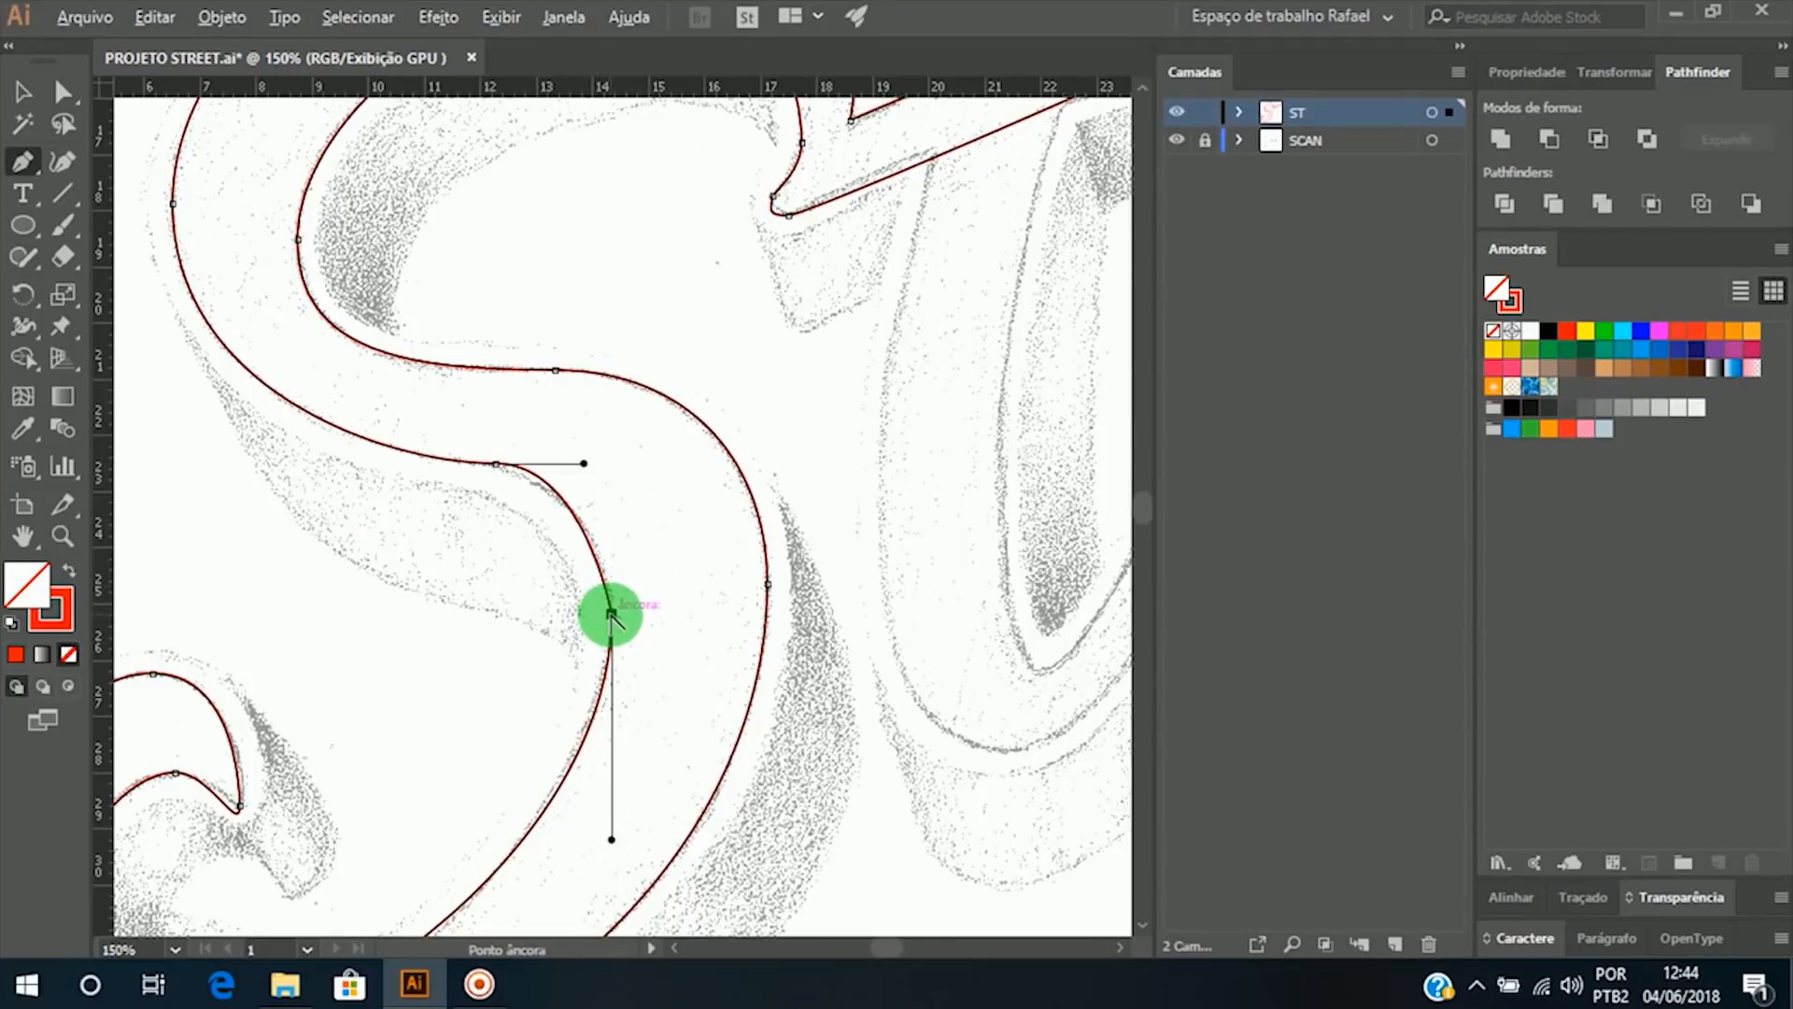
drag(611, 613, 618, 568)
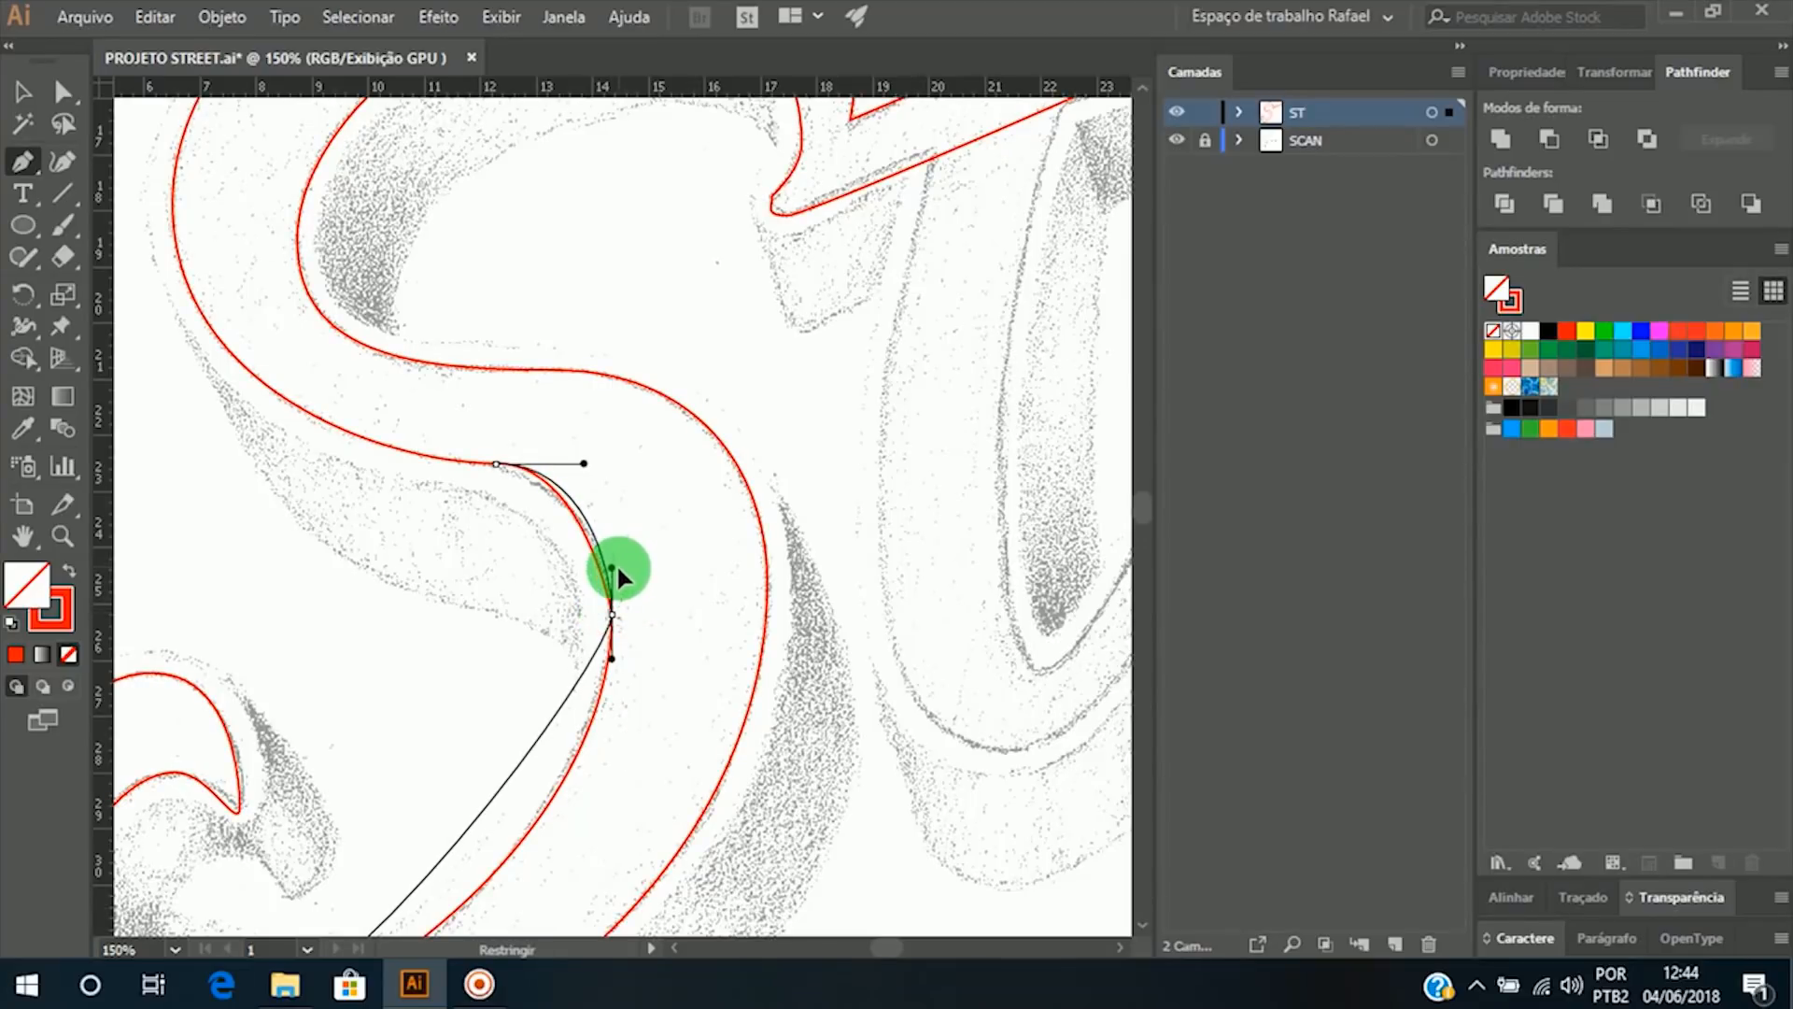
drag(612, 656, 612, 782)
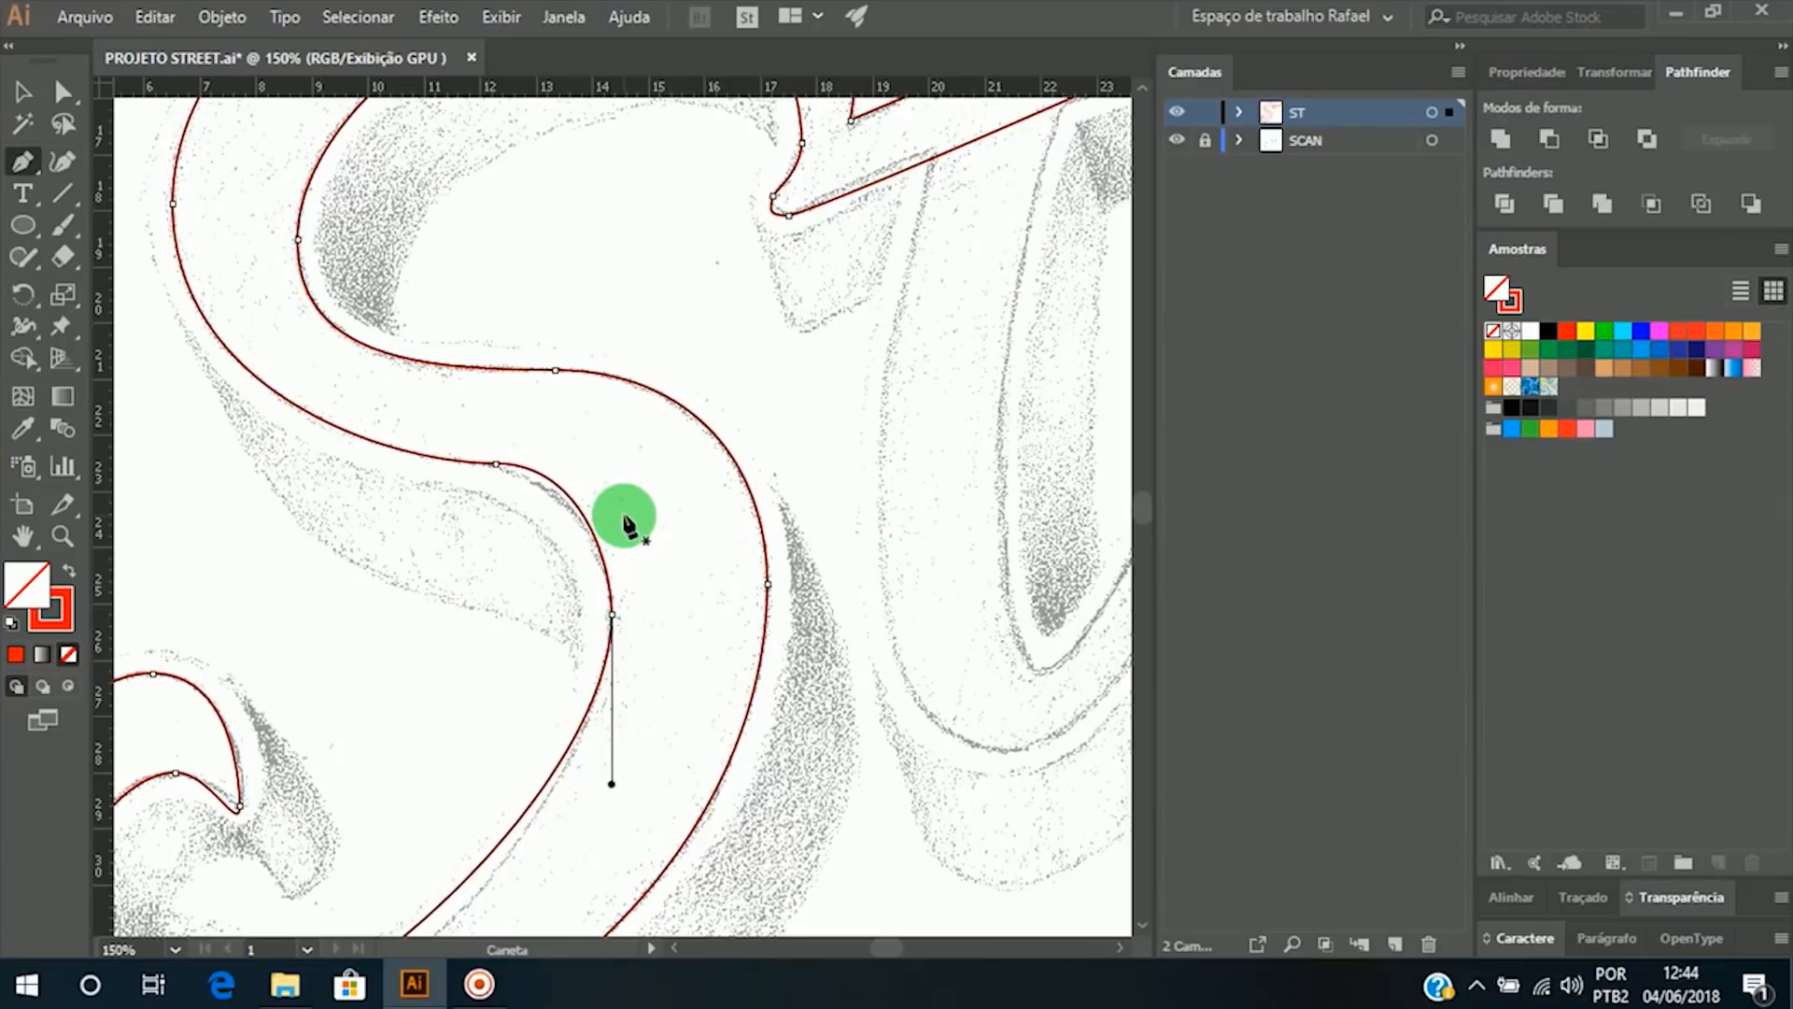
Step: Refine the facing handles of the inner middle bend, shortening the upper anchor's handle and lengthening the lower anchor's
key(ctrl)
click(496, 465)
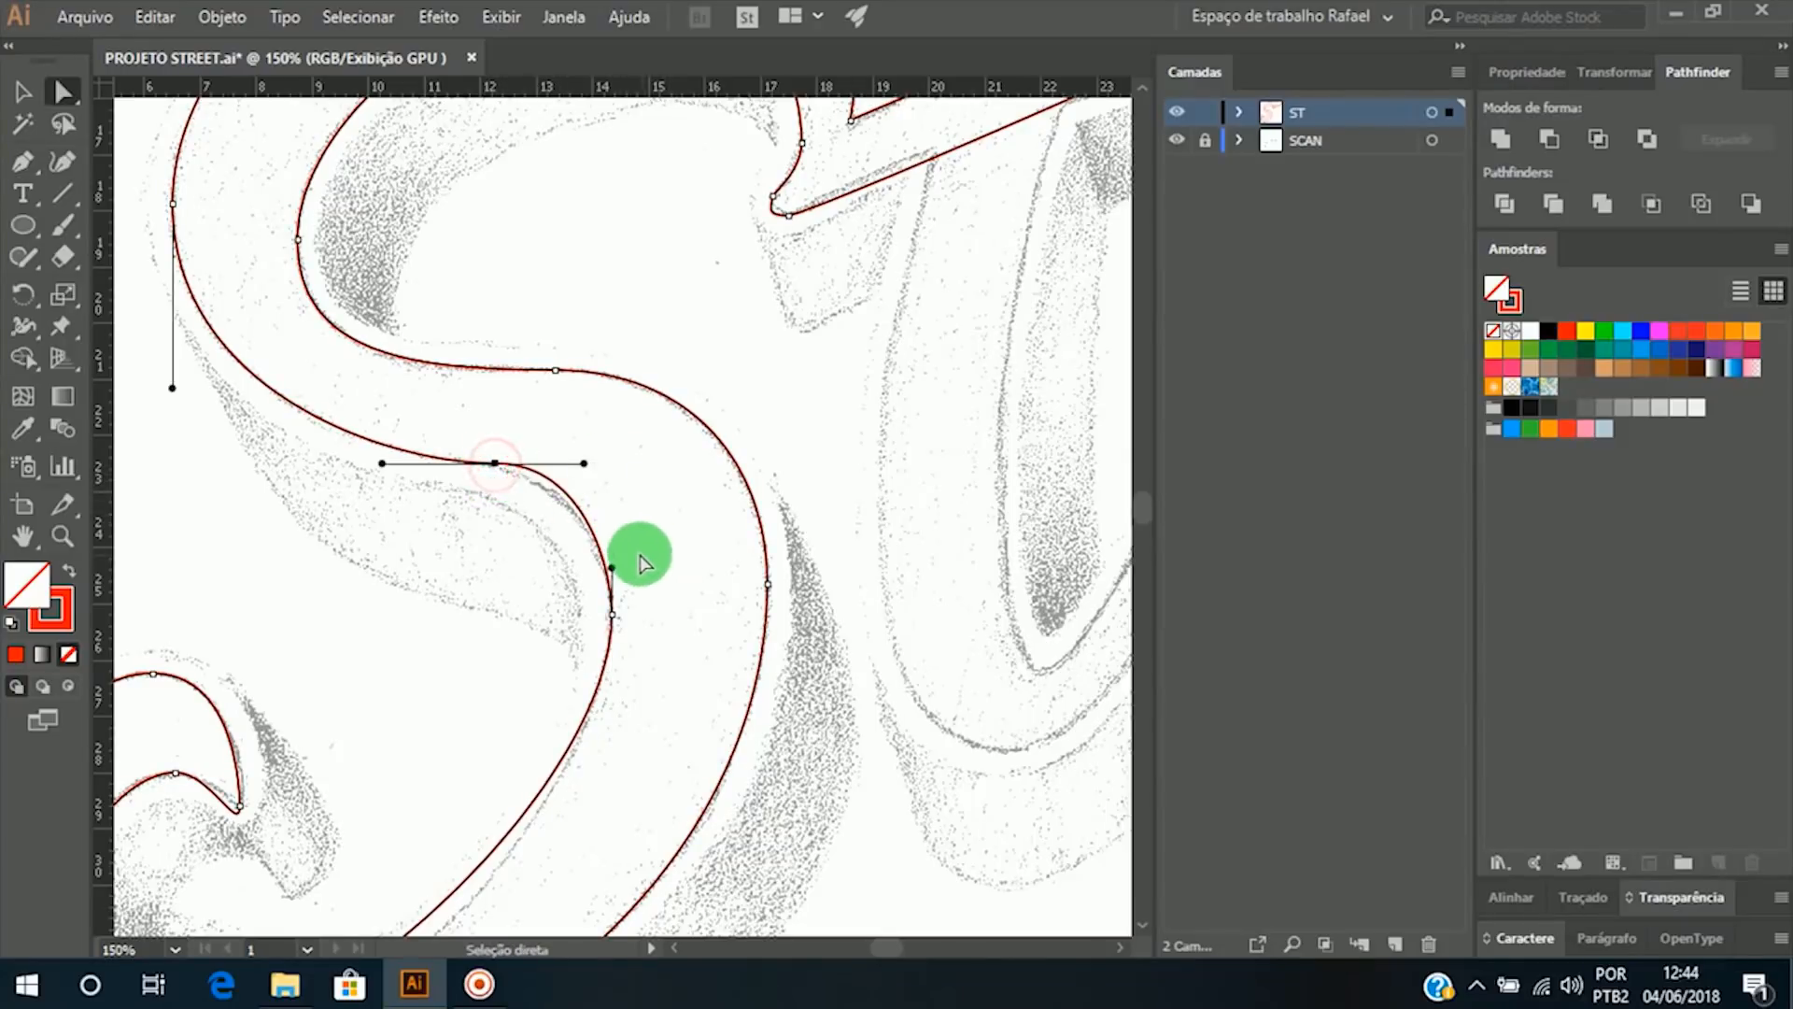
drag(584, 464, 563, 465)
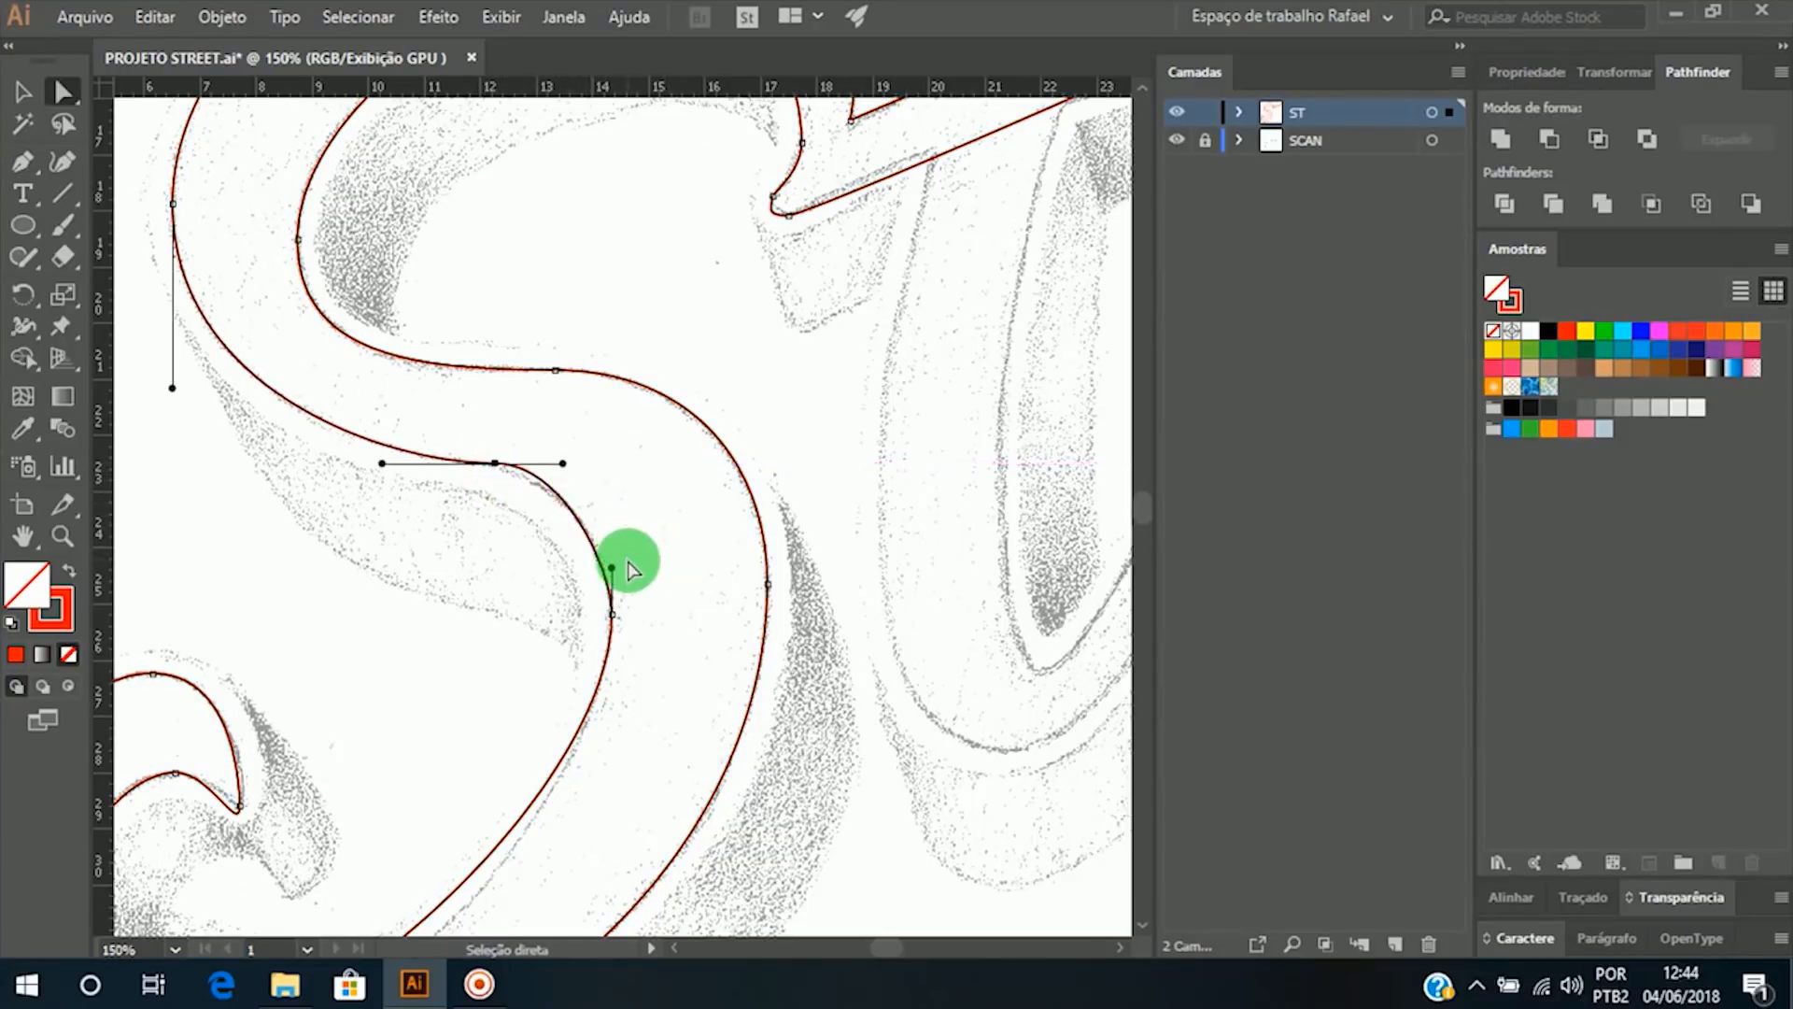
drag(611, 567, 612, 548)
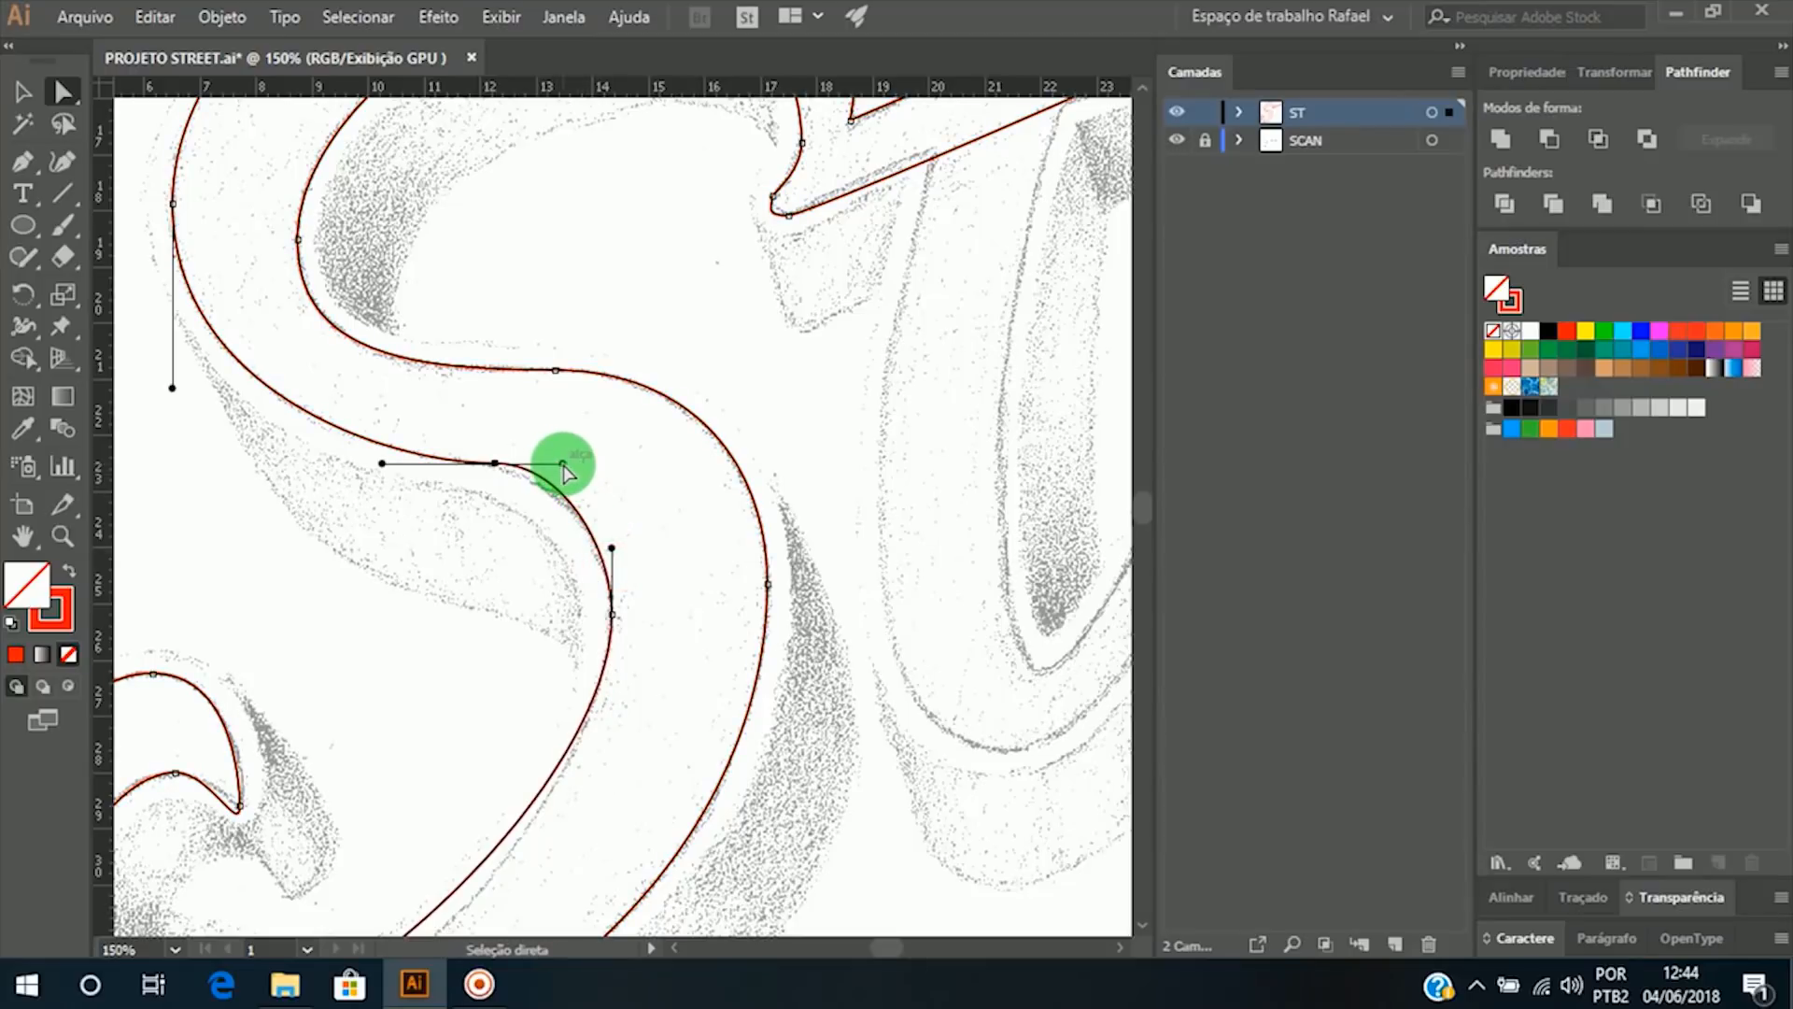
drag(563, 464, 528, 463)
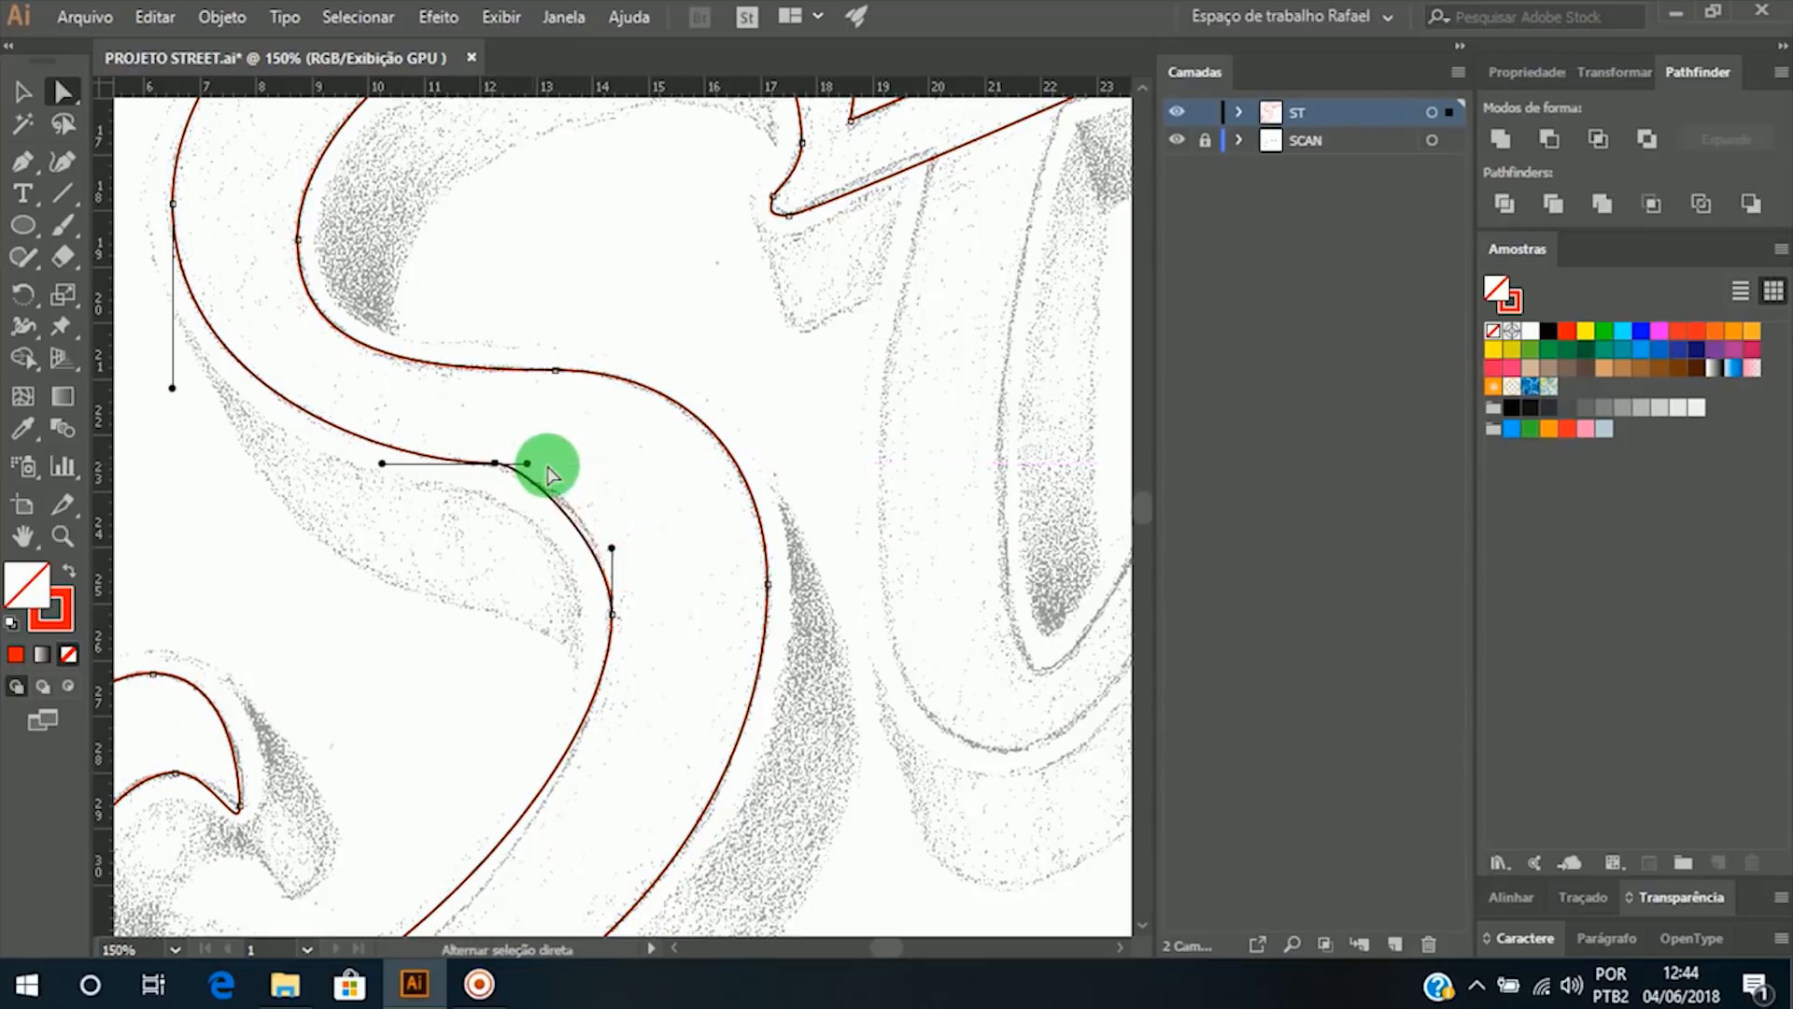
drag(615, 551, 616, 508)
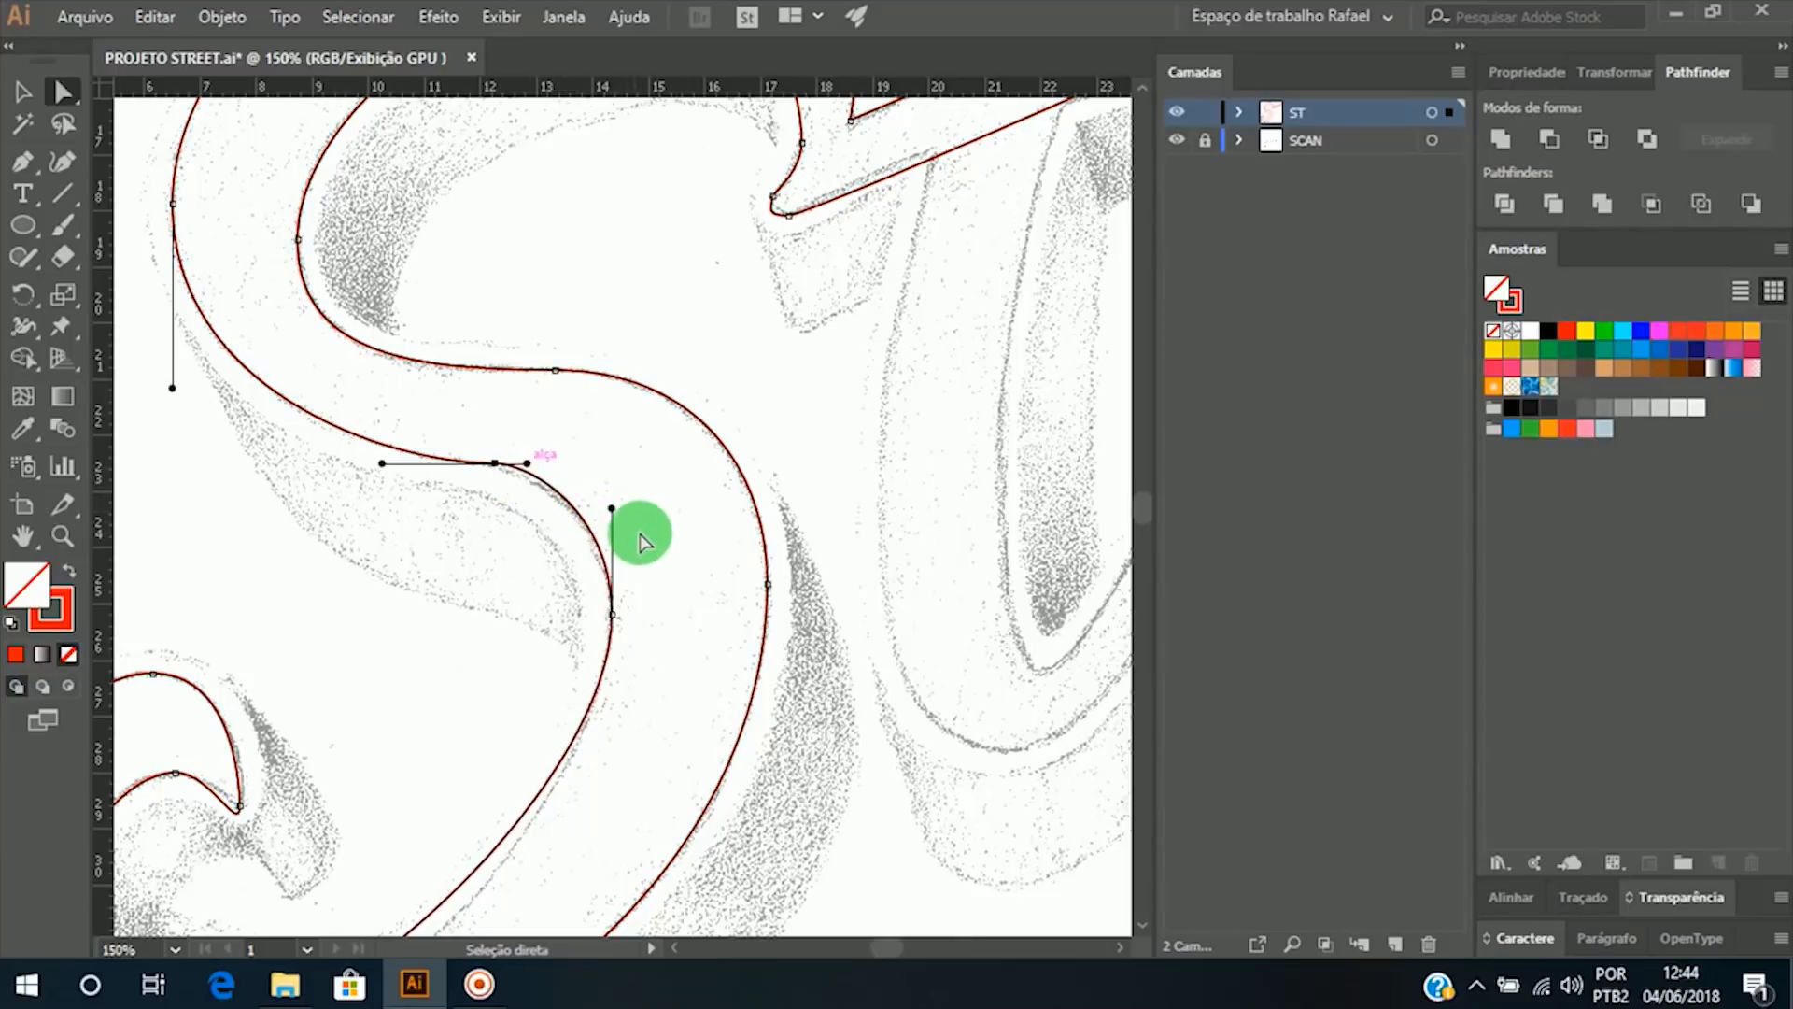
drag(526, 464, 513, 463)
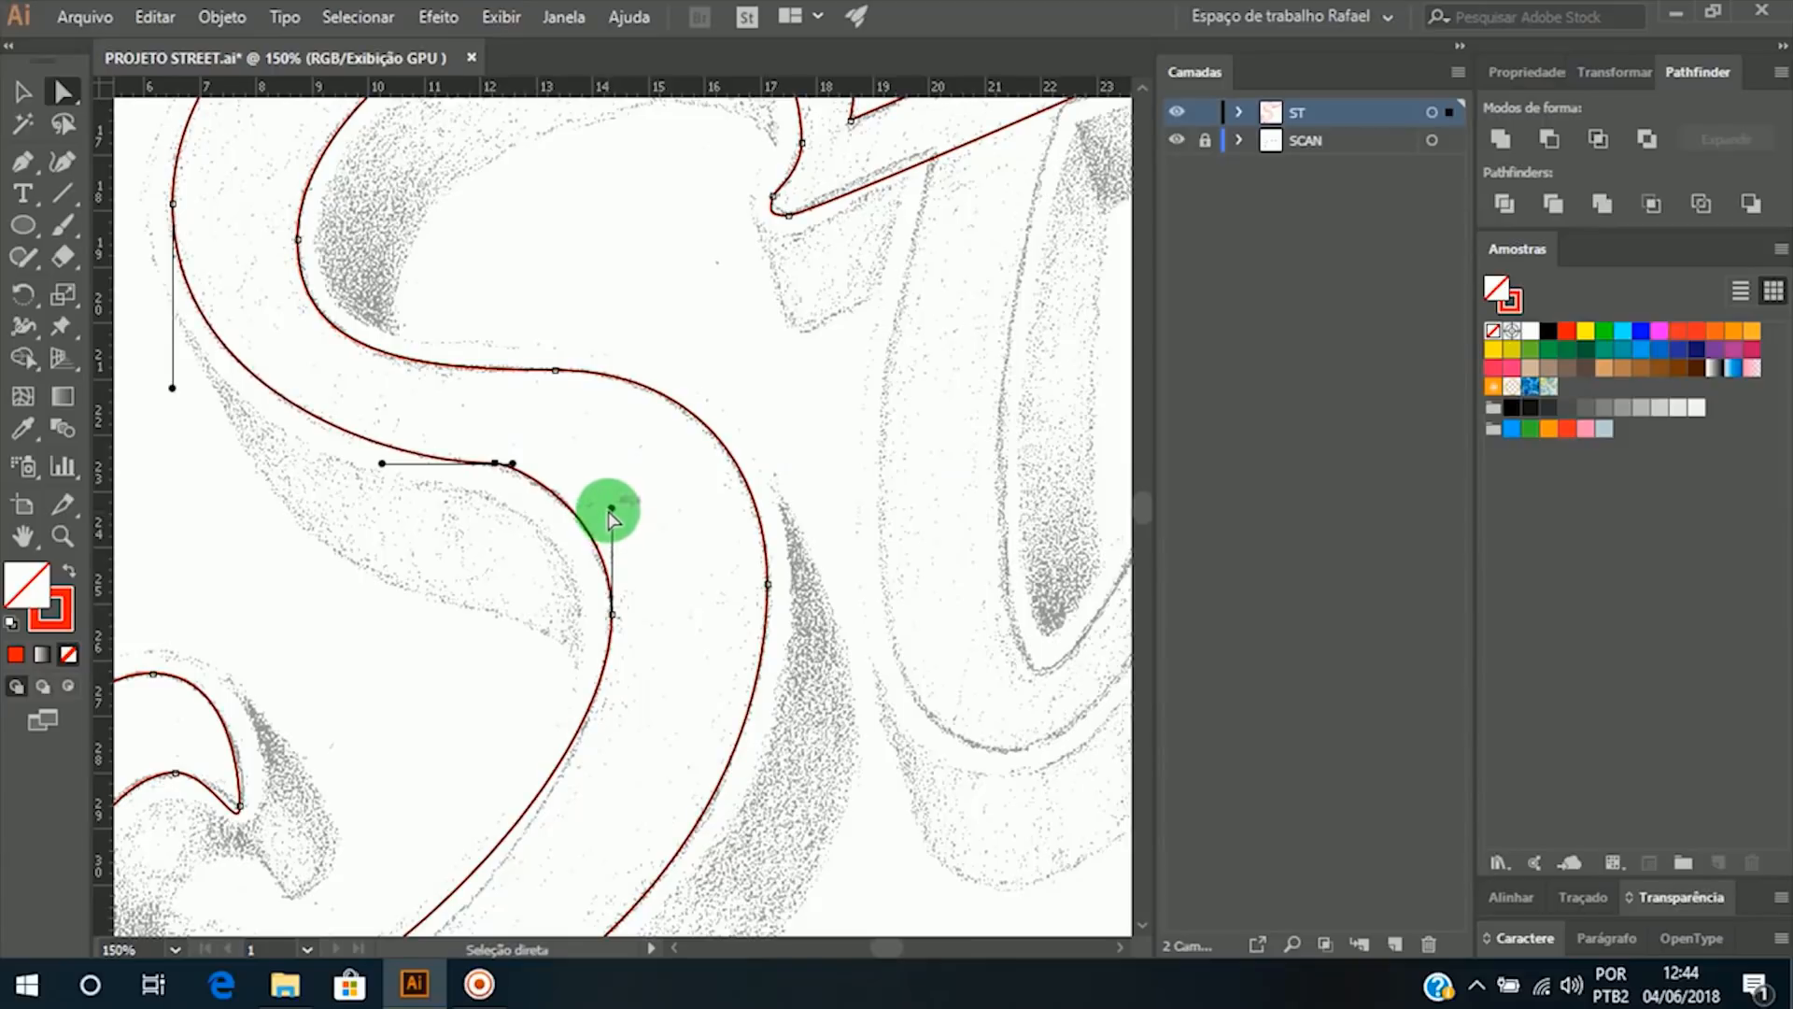
drag(612, 507, 612, 481)
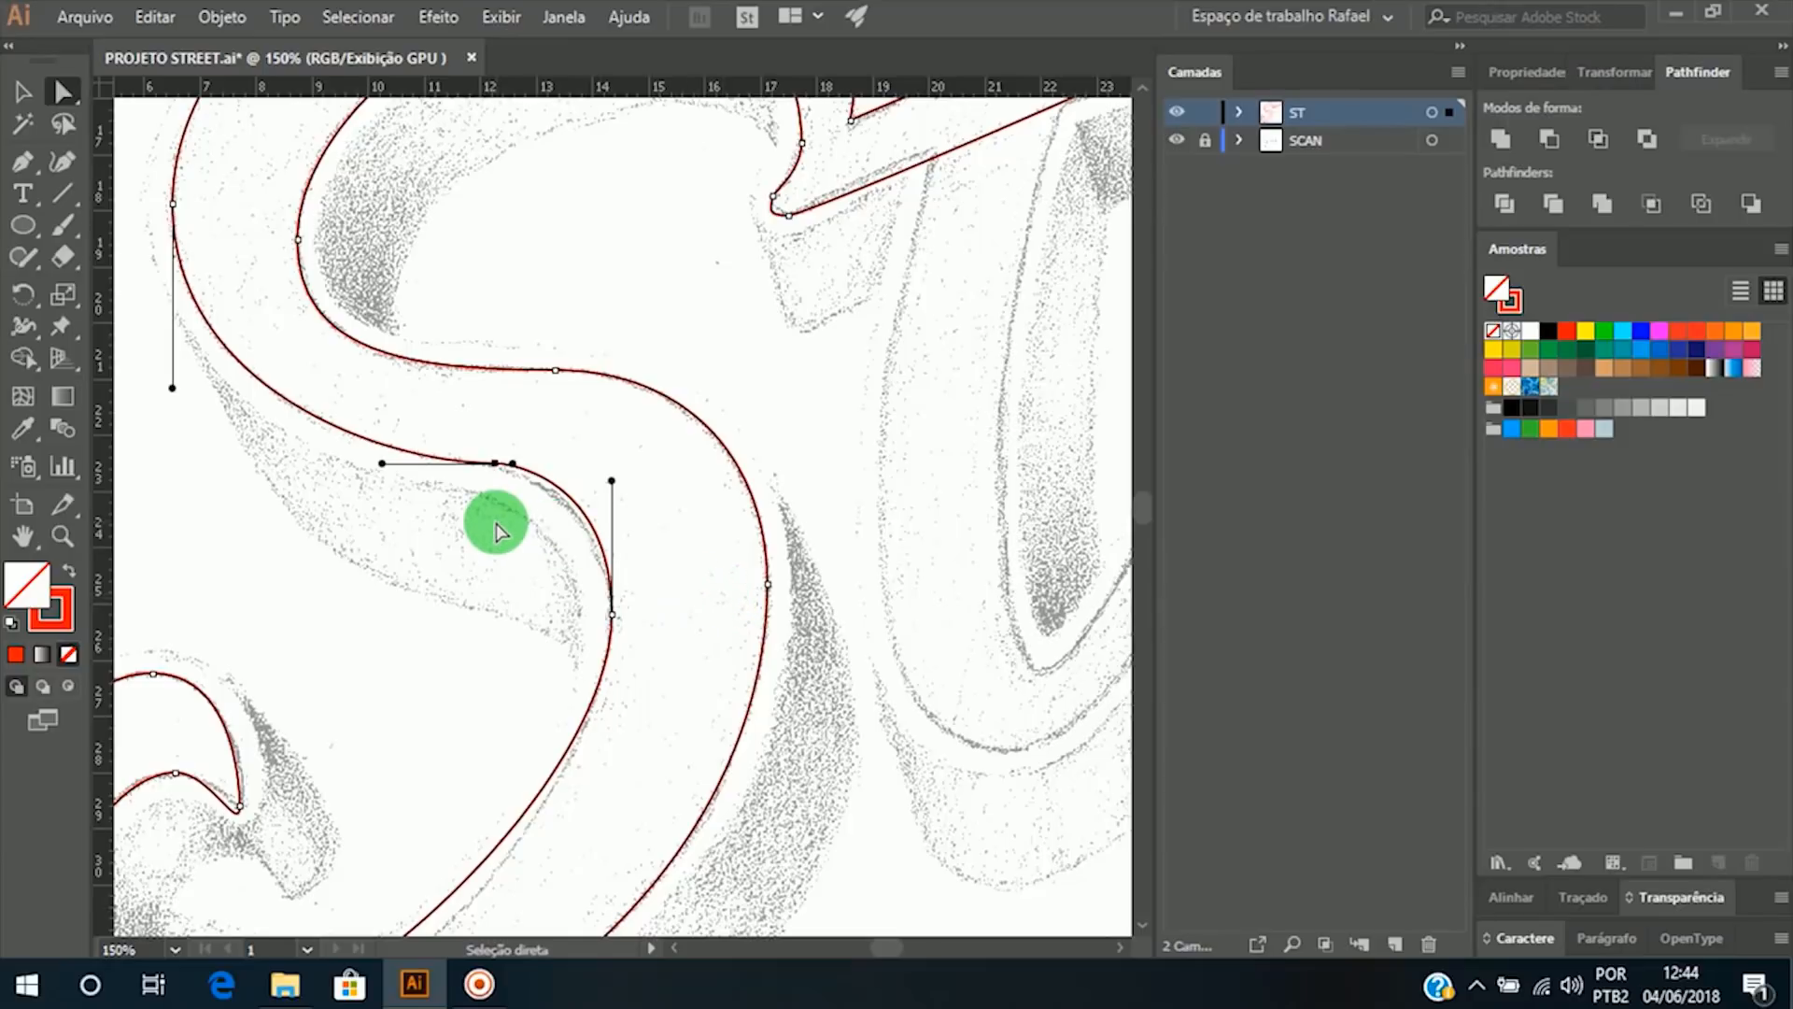
Step: Reshape the S's lower inner curve by adjusting the bottom anchor's handle to follow the sketch
scroll(645, 495, left, 3)
scroll(788, 460, down, 5)
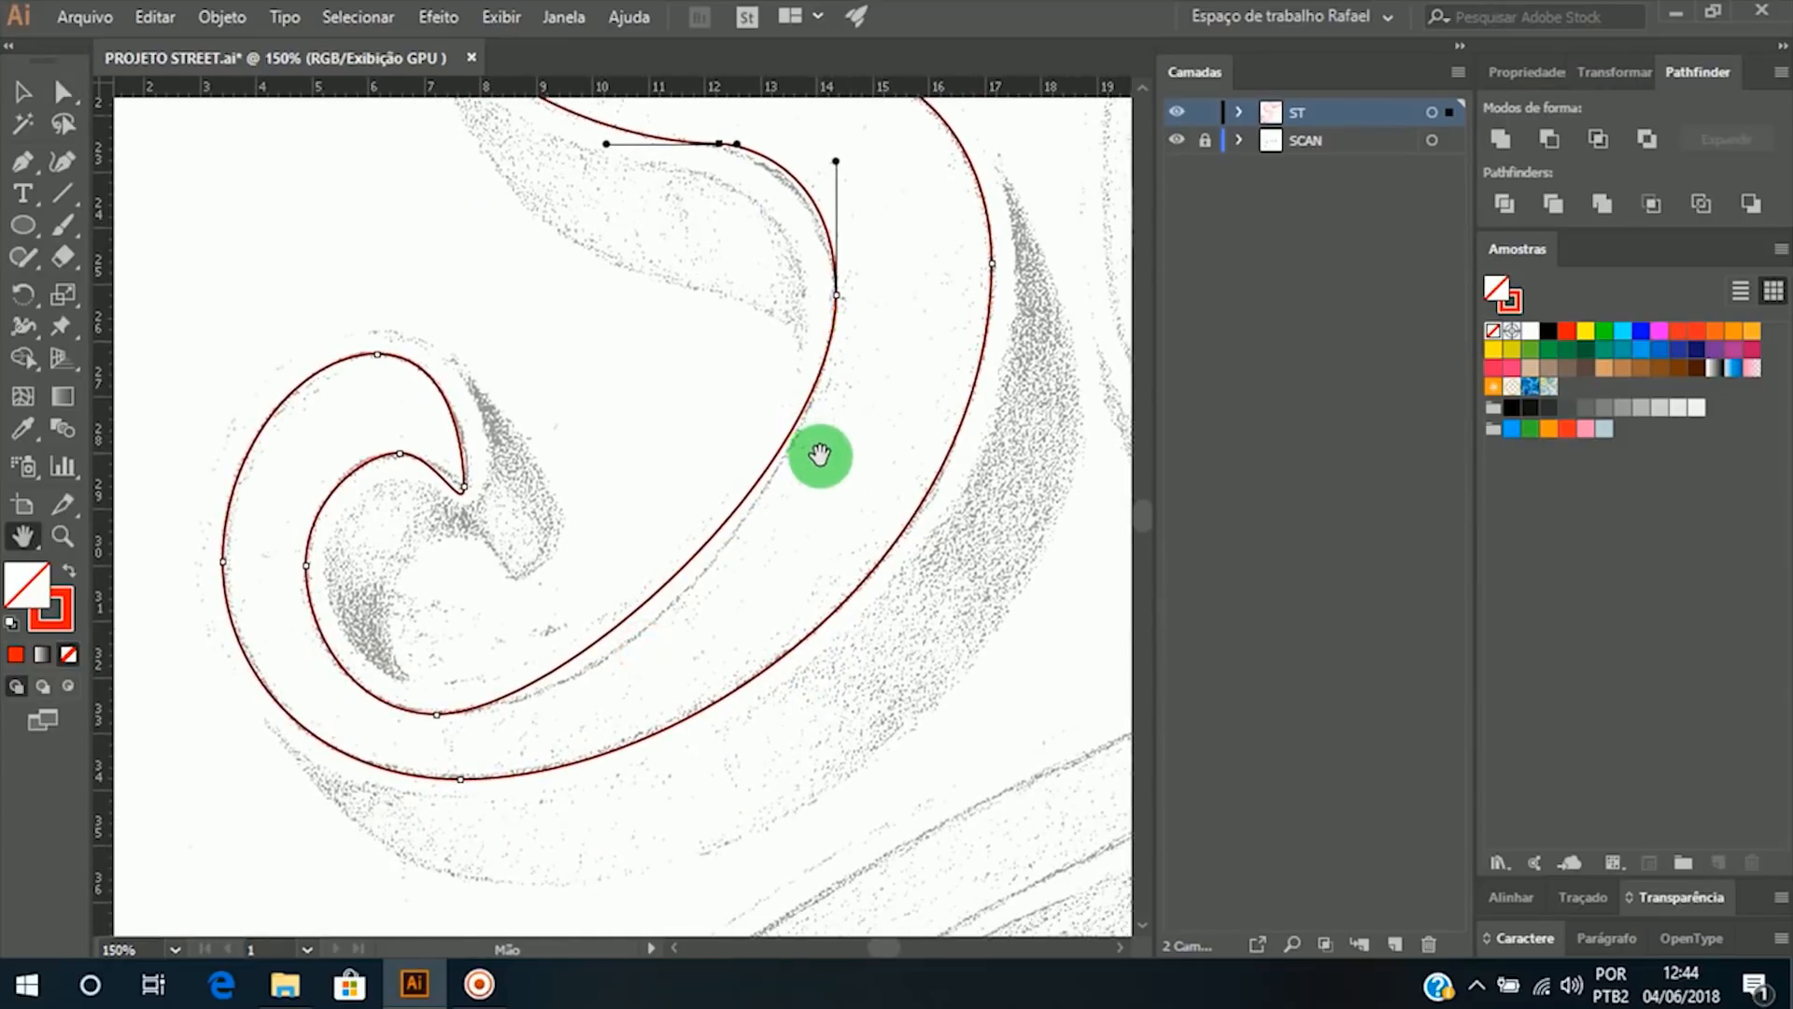
drag(445, 719, 622, 714)
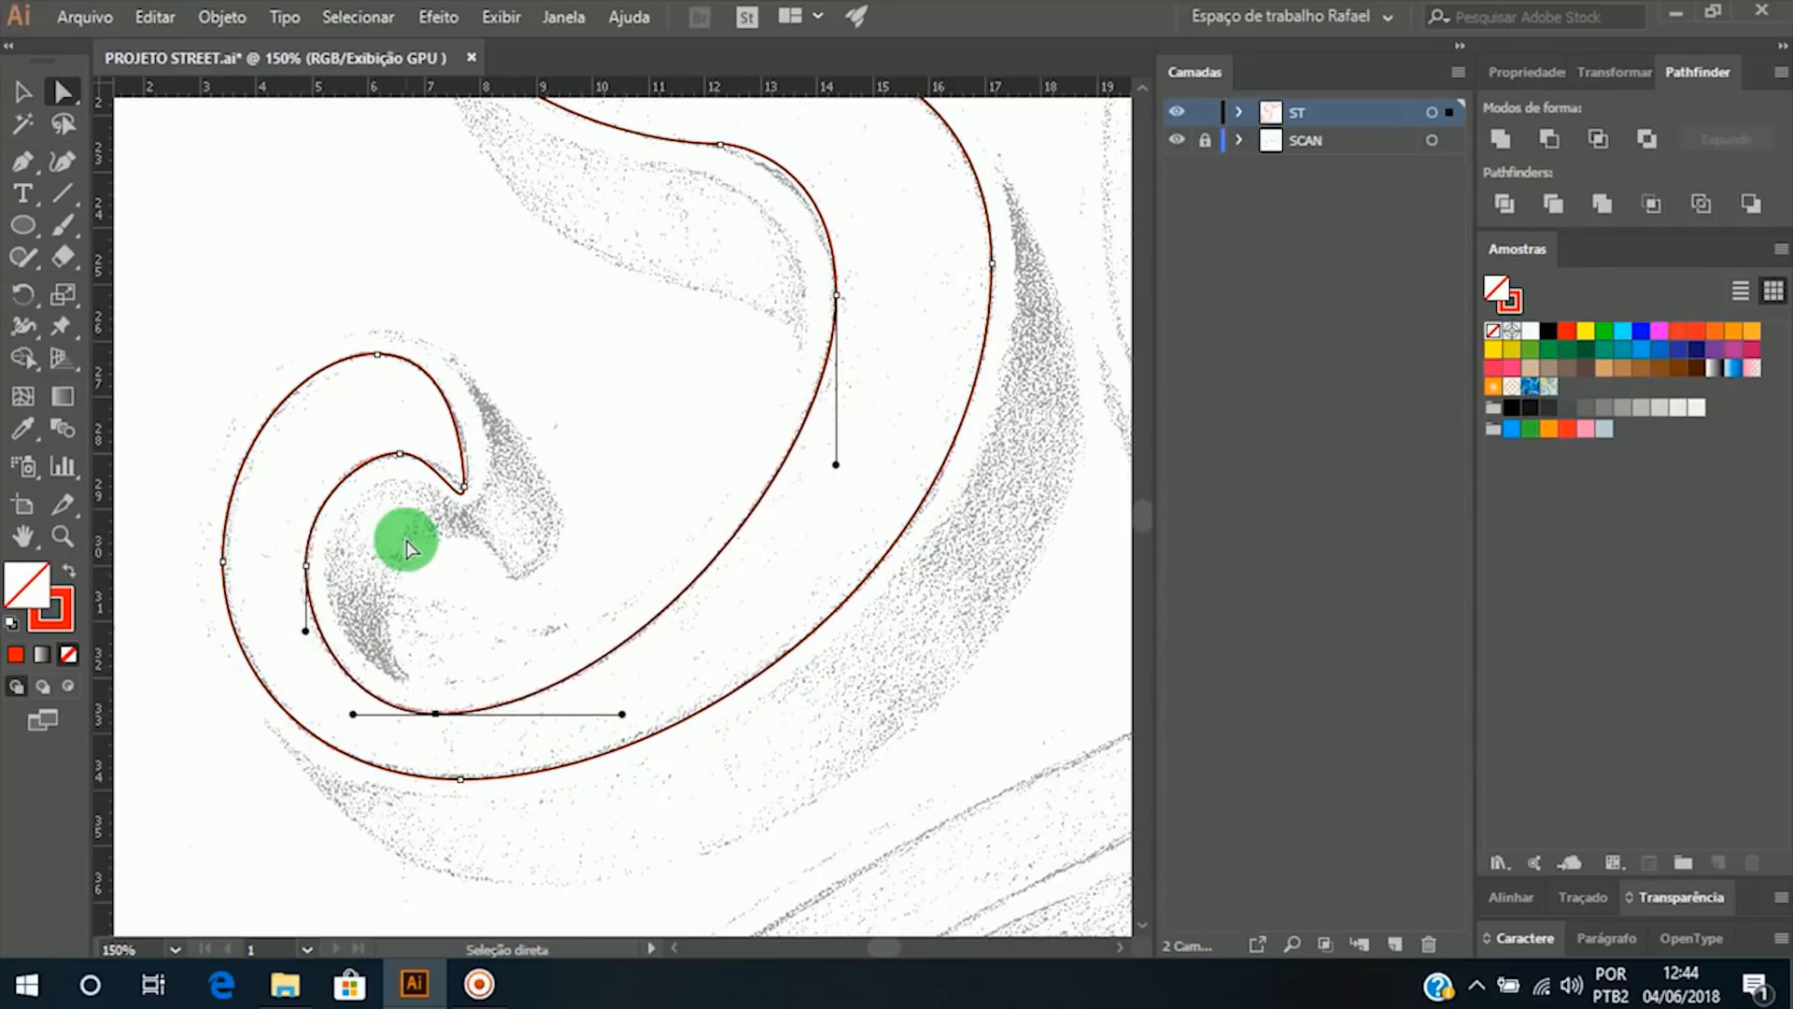
Step: Select the anchor point at the pointed tip of the S's lower curl with the Direct Selection tool
key(z)
click(394, 409)
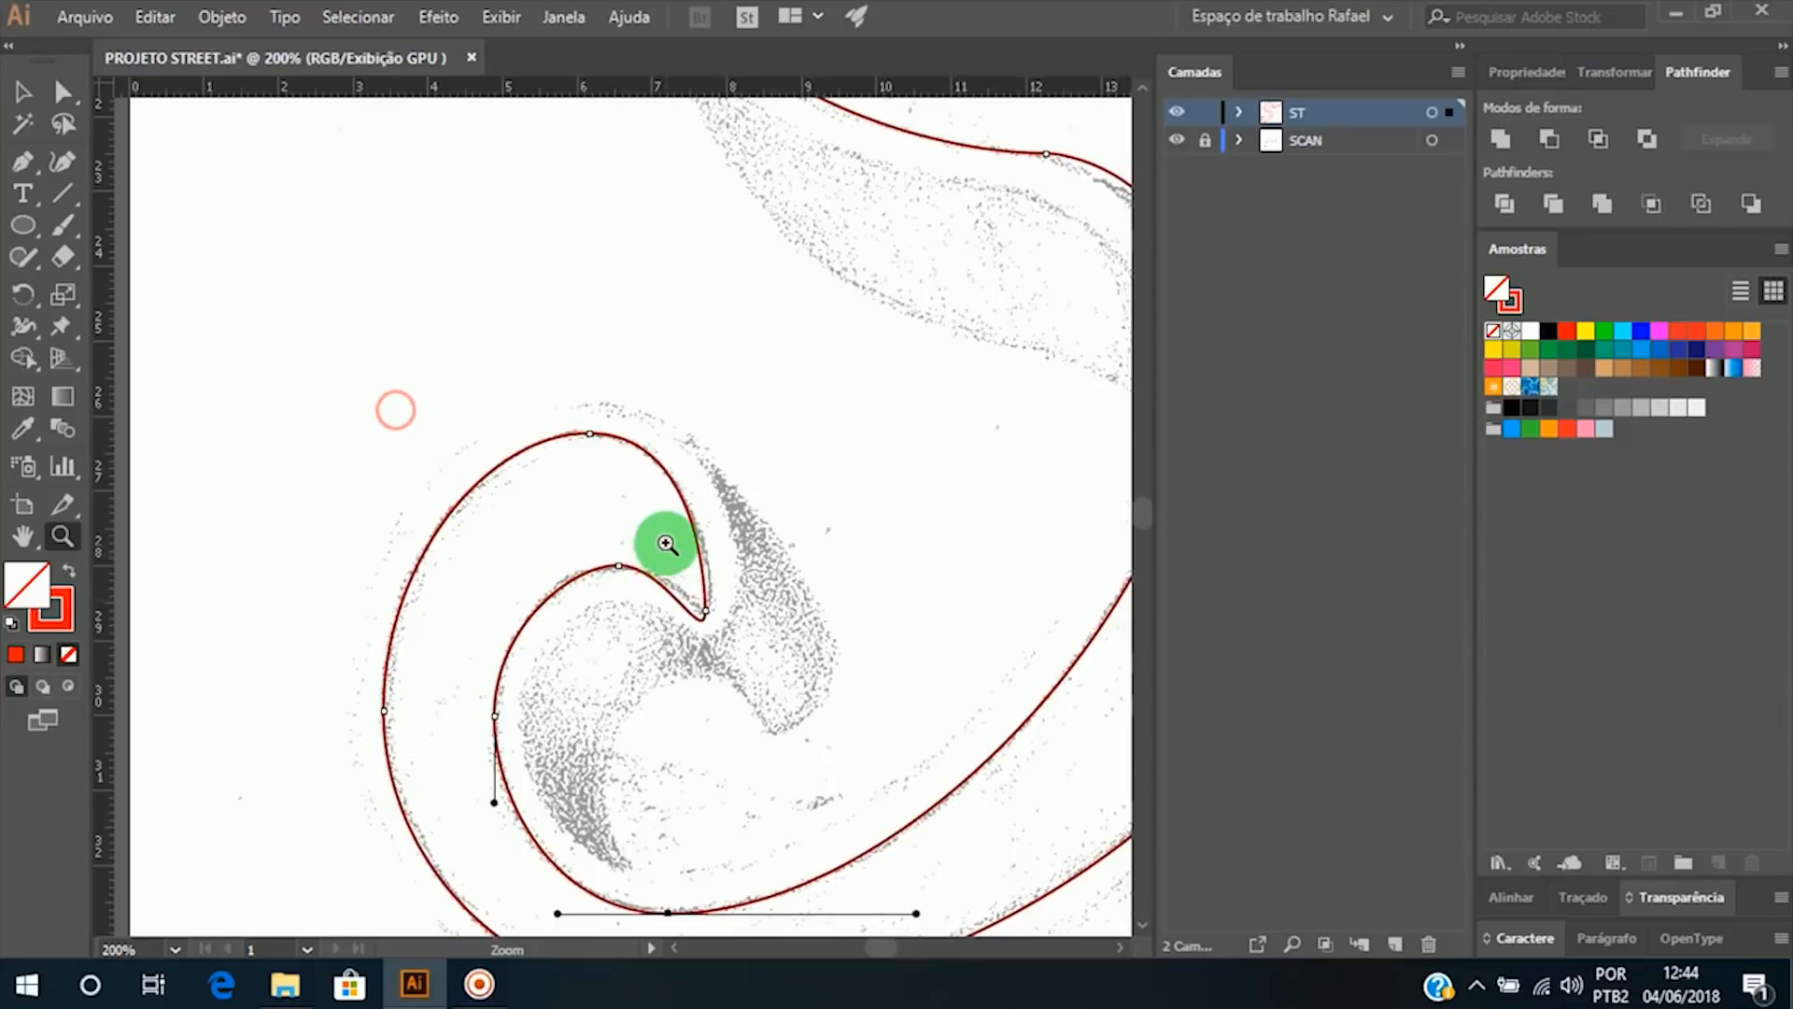
click(665, 541)
key(a)
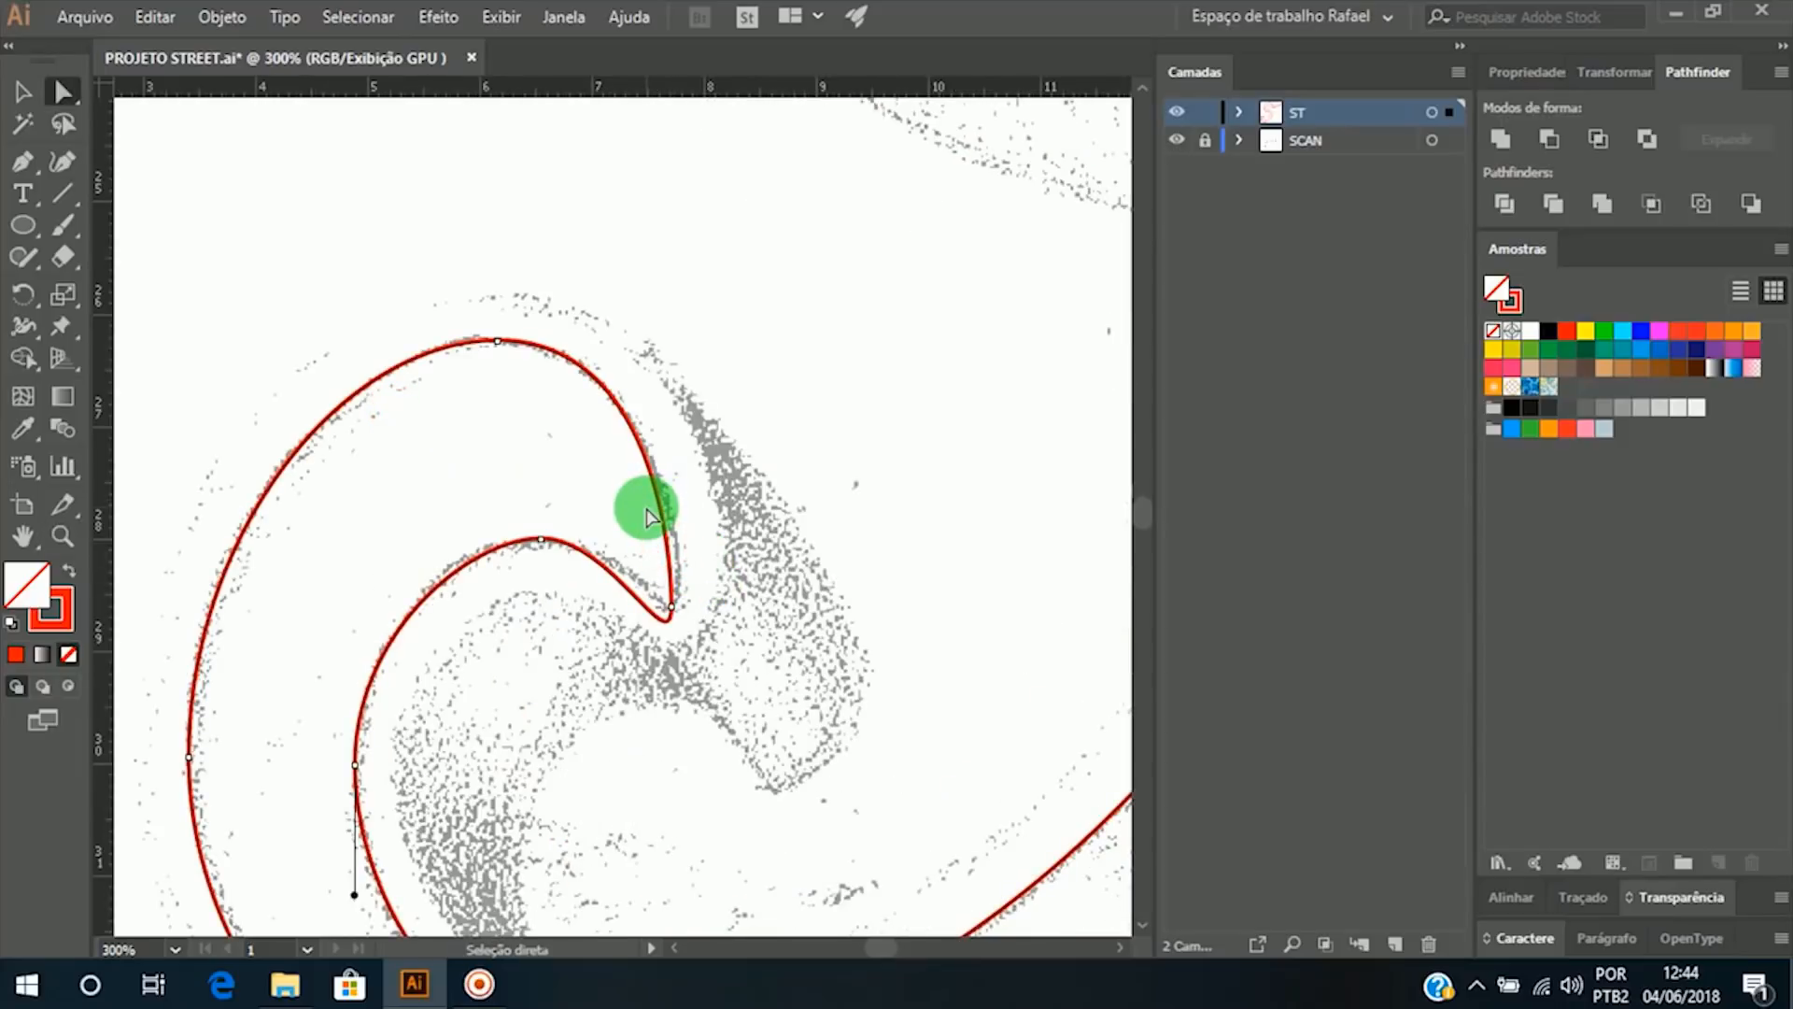
click(672, 606)
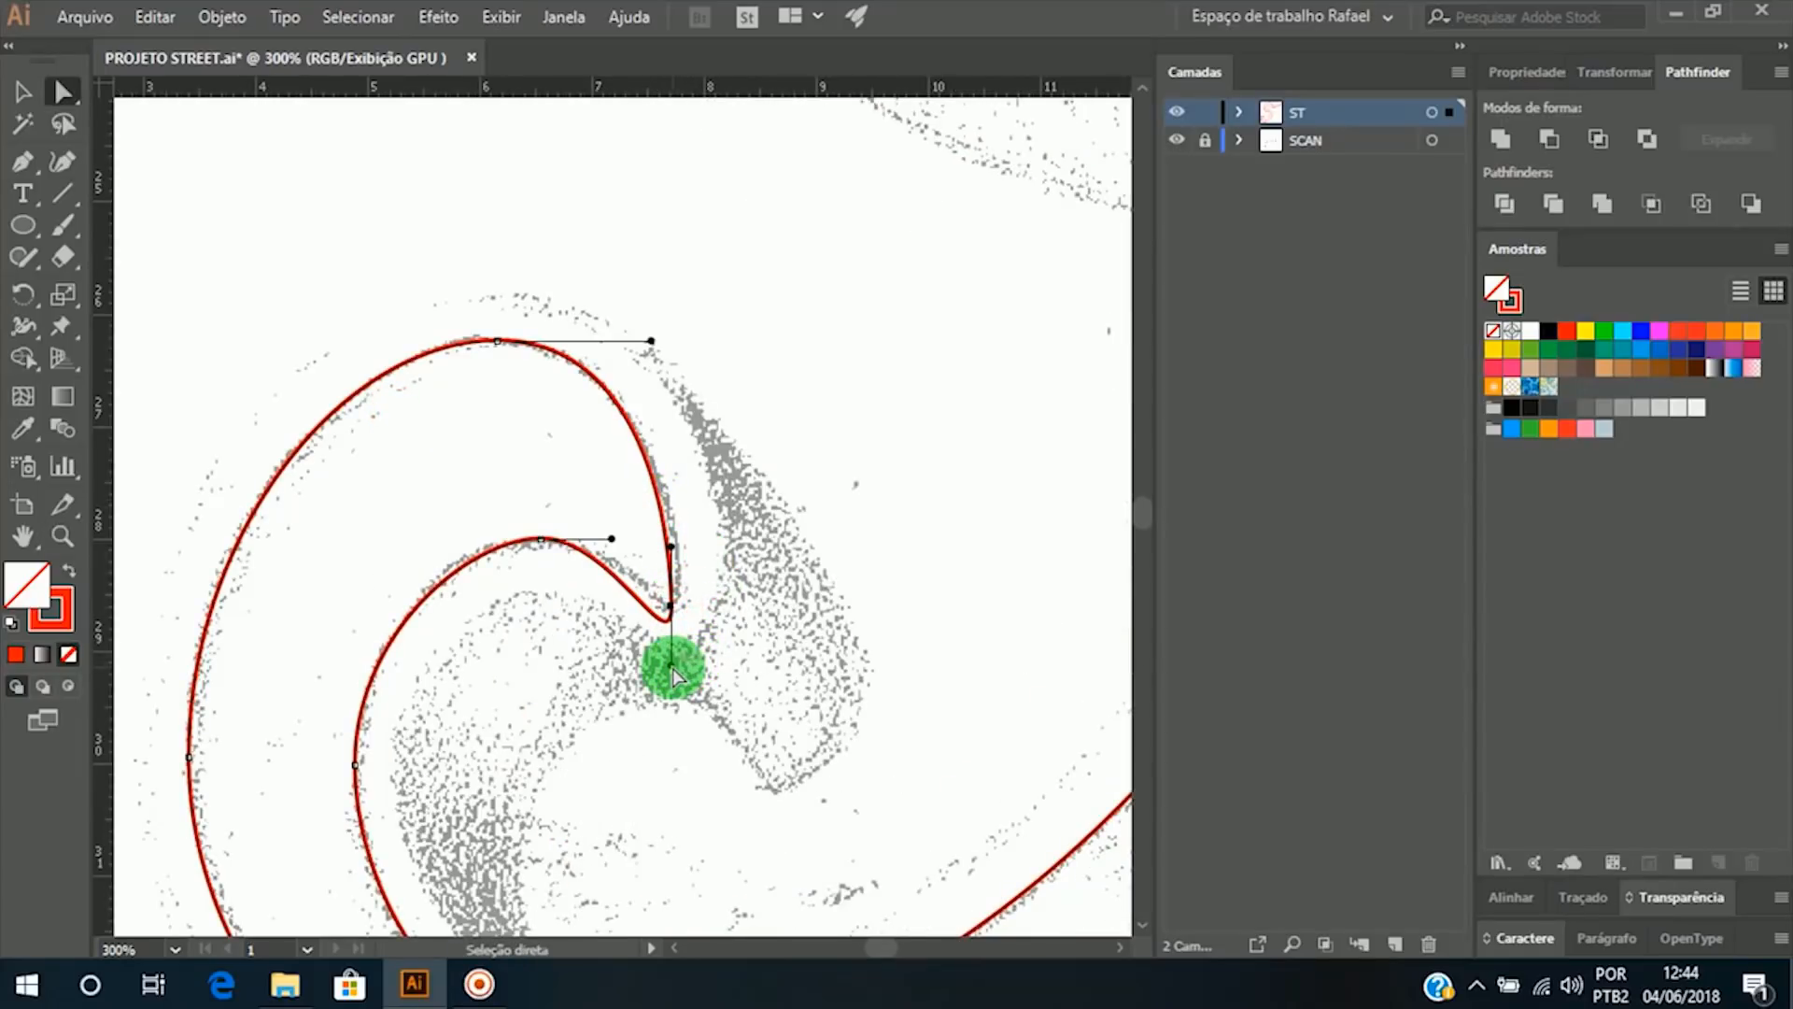
Step: Try to reshape the curl's tip by moving the anchor's lower handle with the Direct Selection tool
mouse_move(672, 667)
mouse_down()
mouse_move(633, 630)
mouse_move(653, 689)
mouse_up()
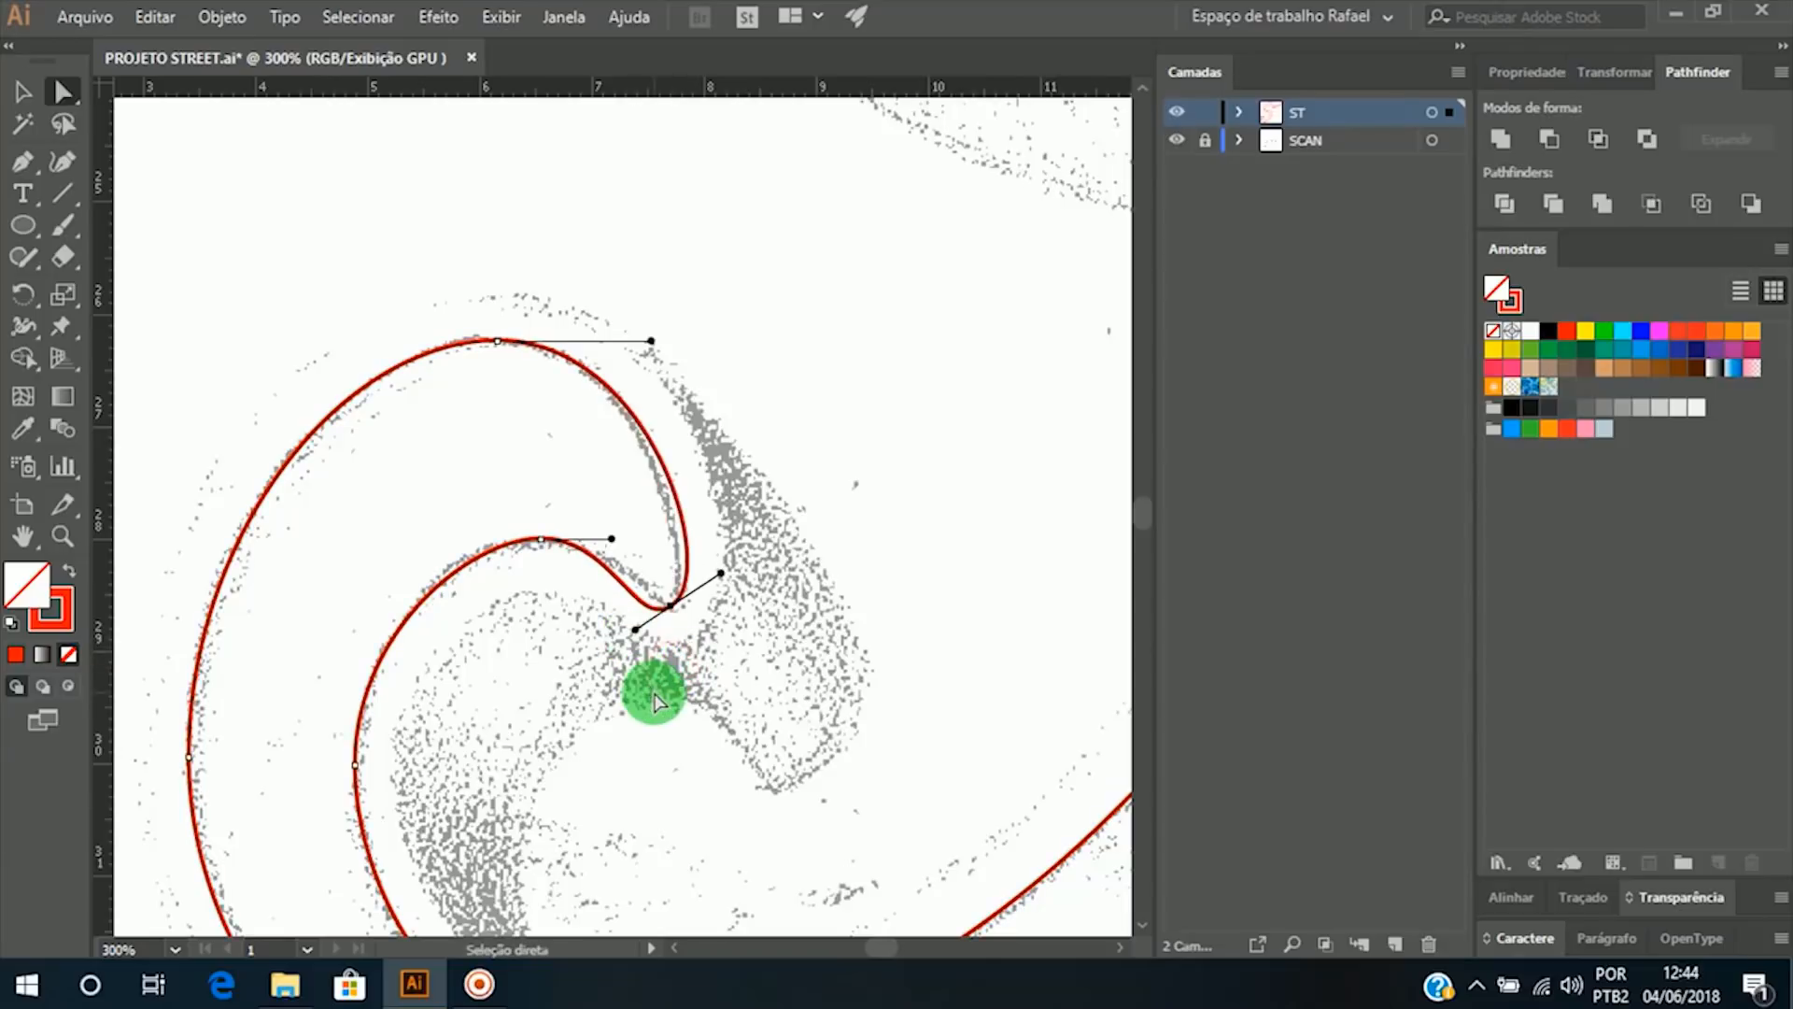
key(ctrl+z)
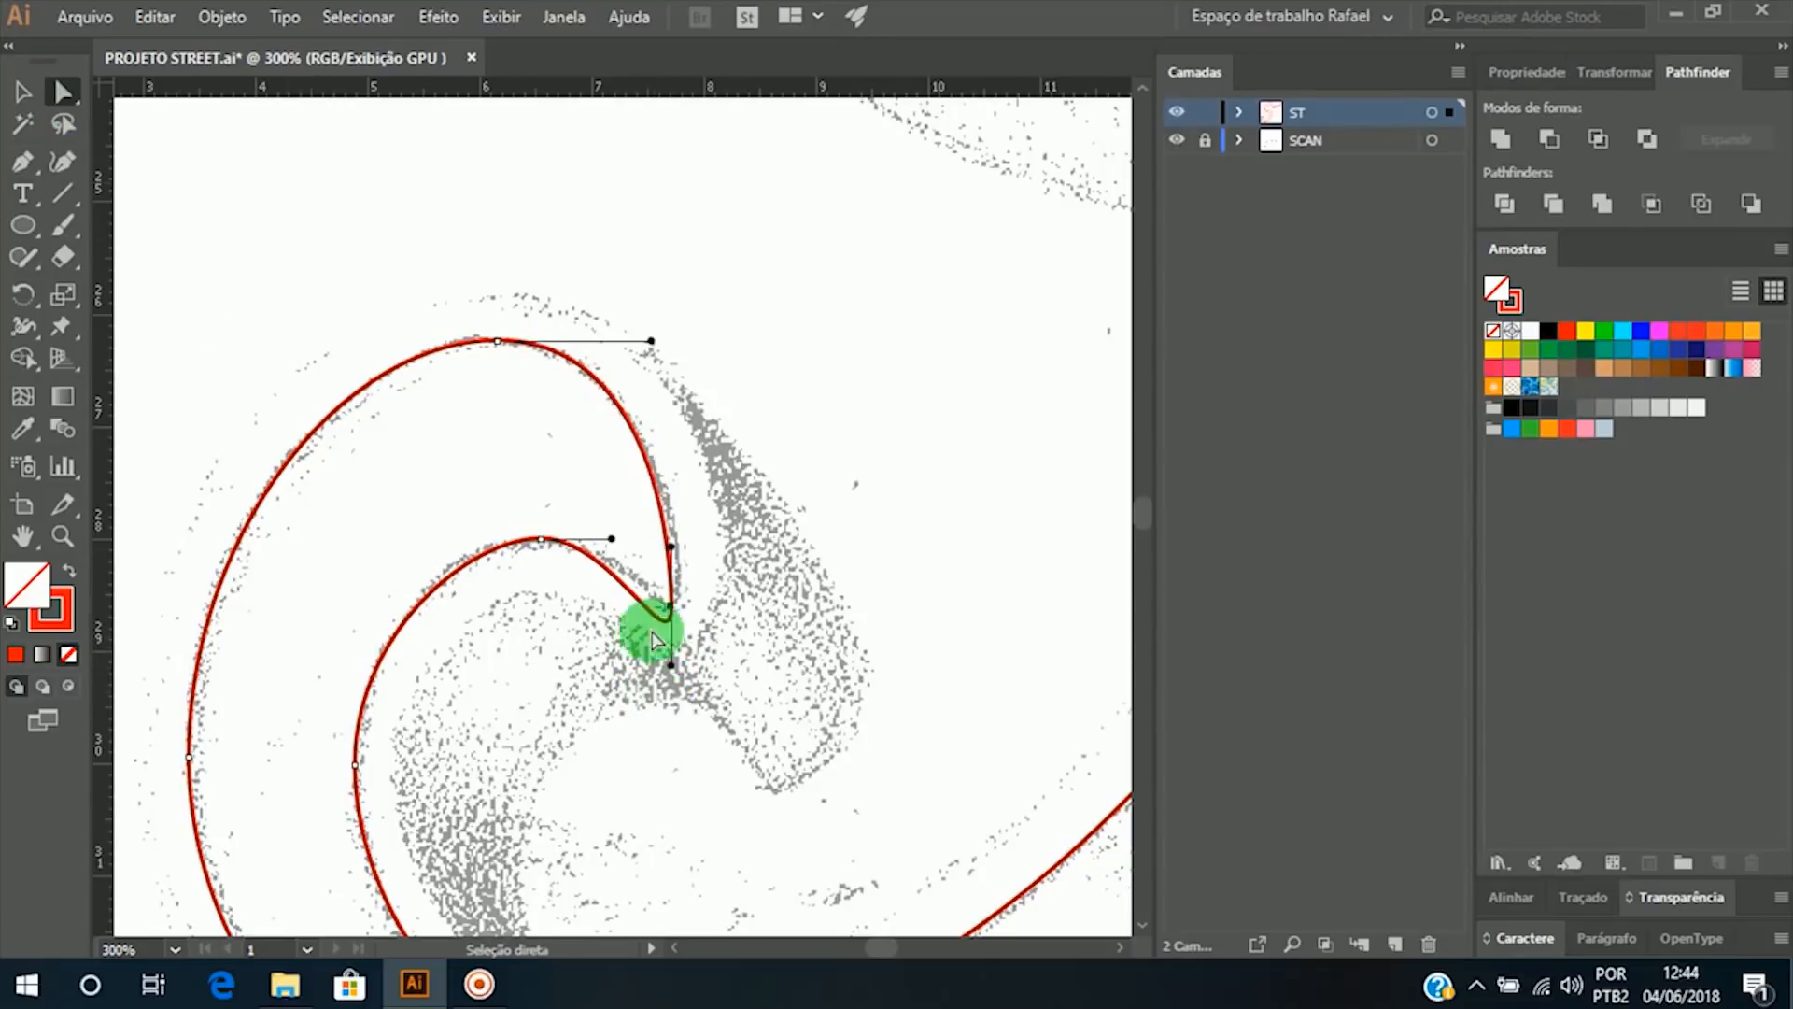
click(669, 667)
drag(671, 667, 640, 610)
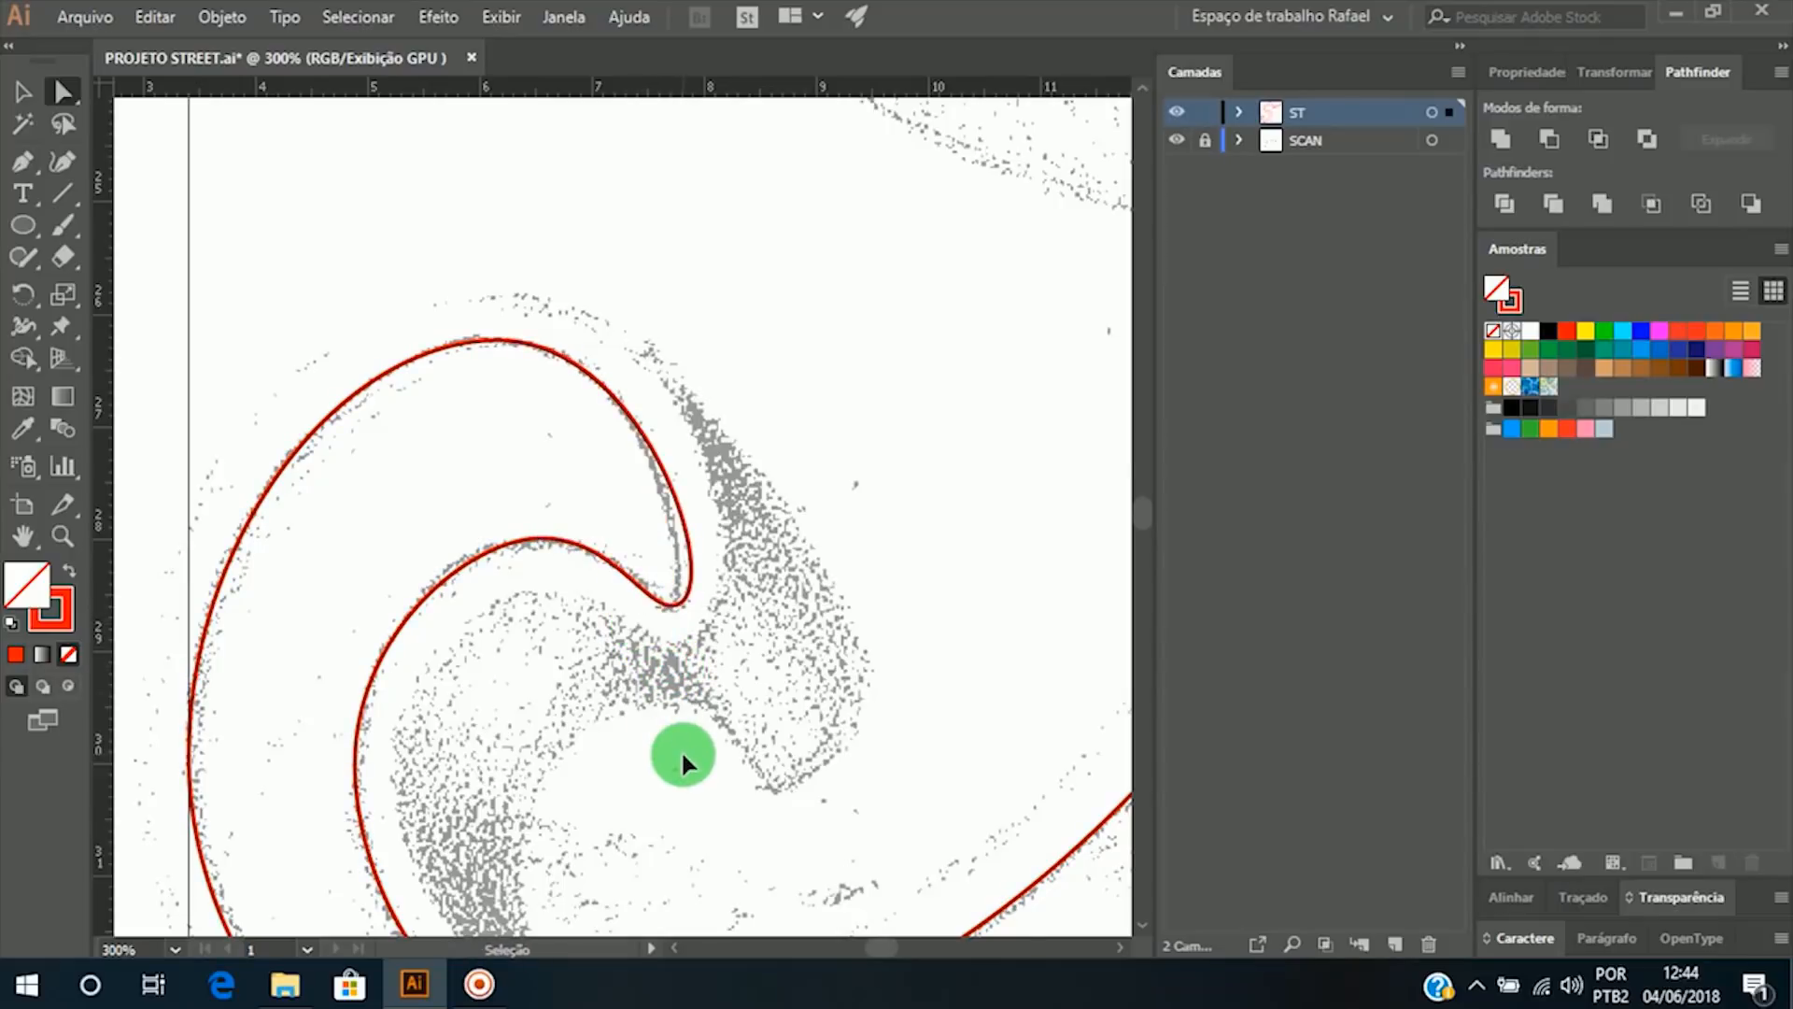
key(ctrl+z)
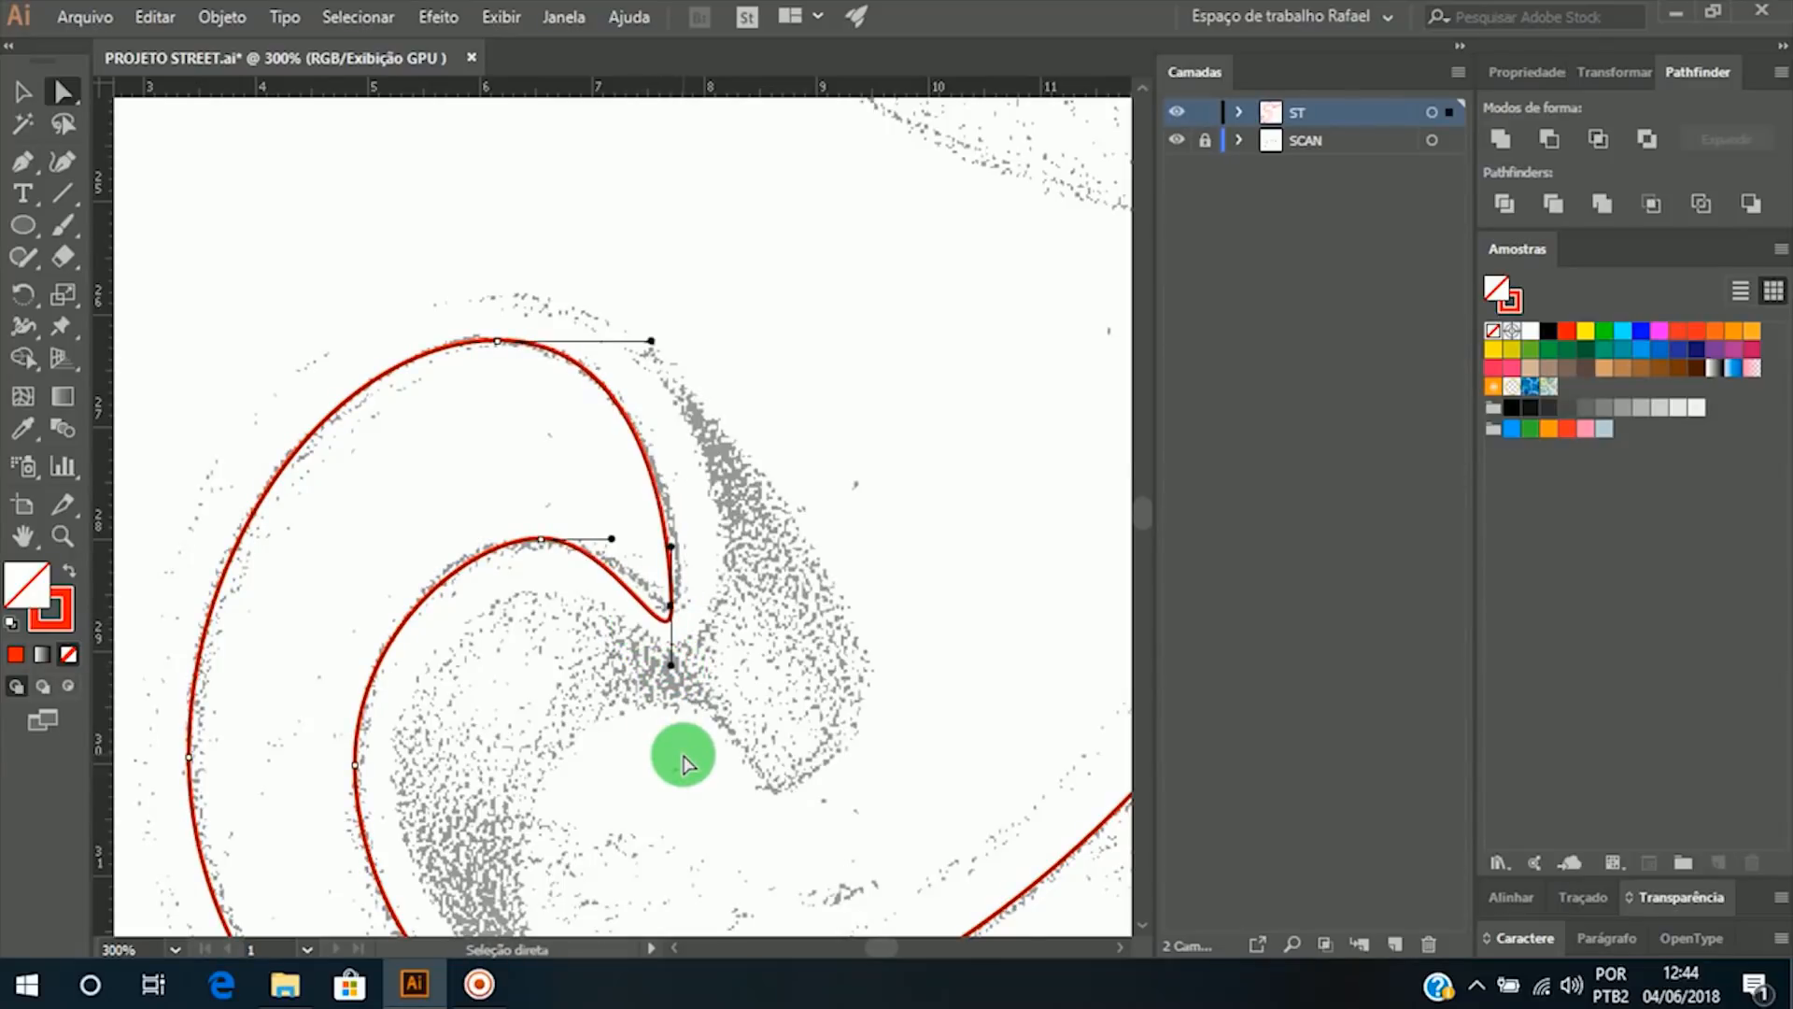
Step: Break the tip anchor's lower handle free of the upper one and pull it inward, making a sharp corner along the sketch
key(p)
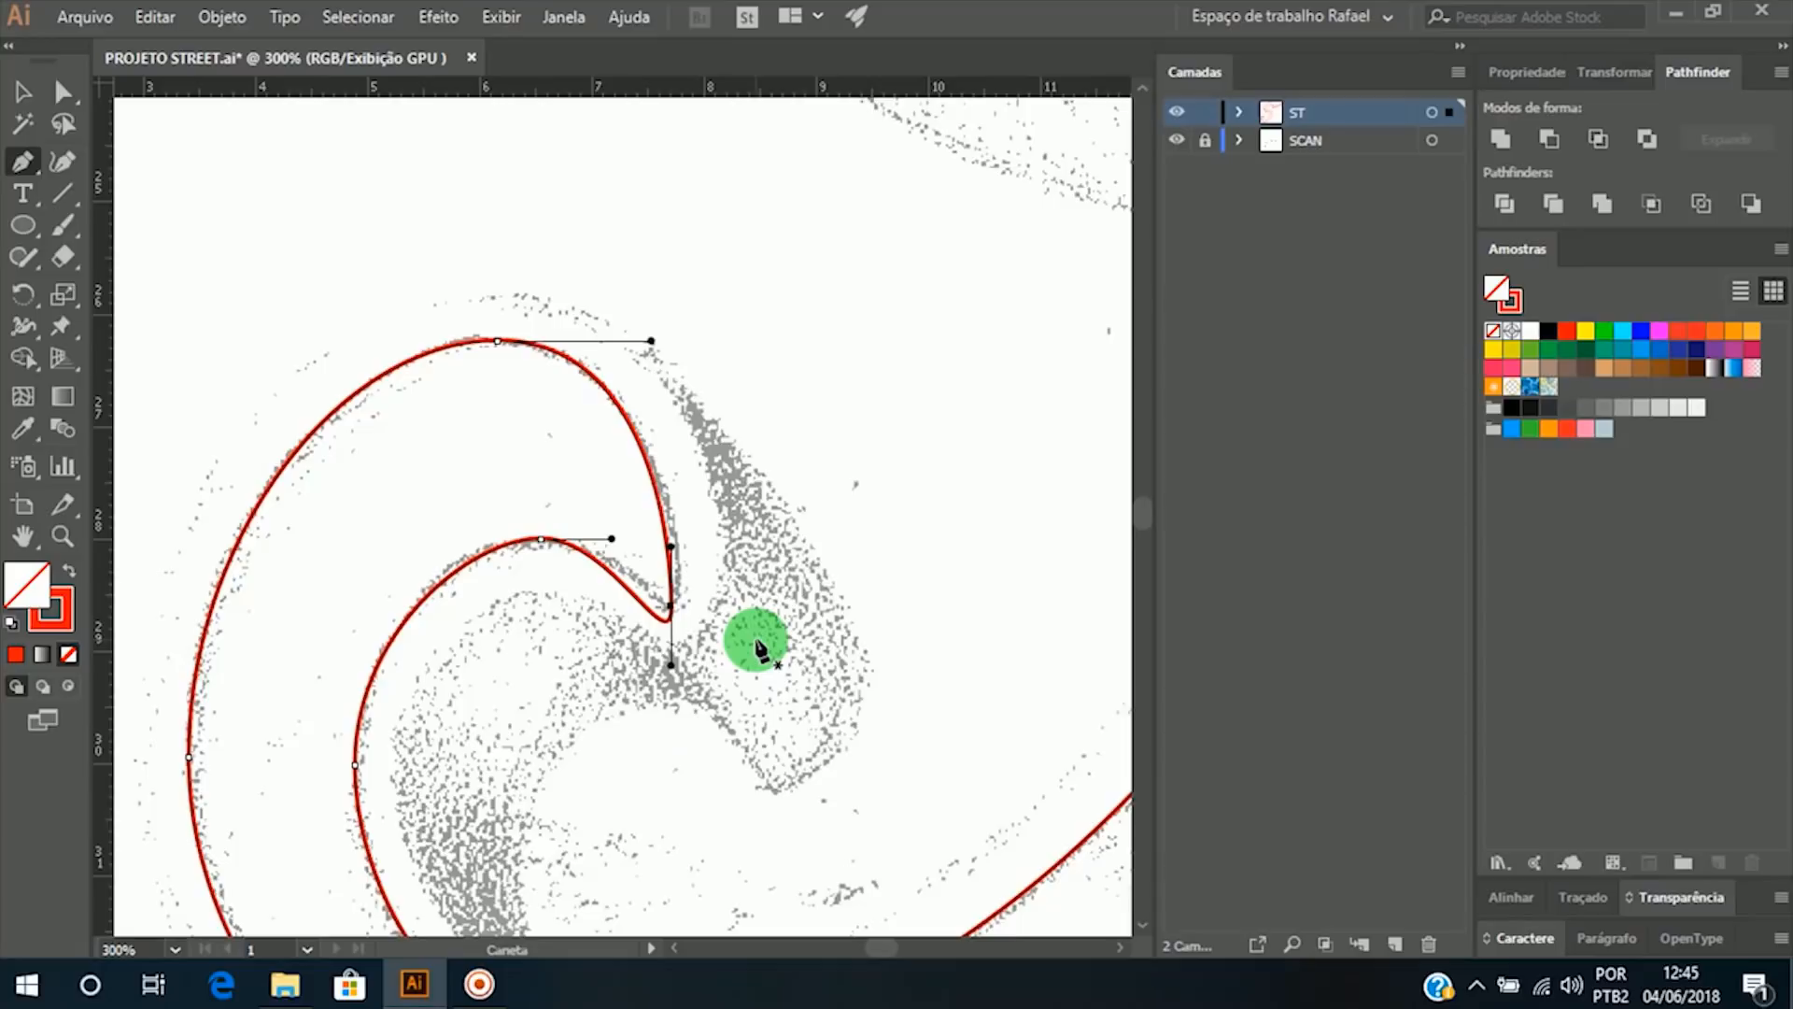
key(alt)
drag(672, 667, 609, 662)
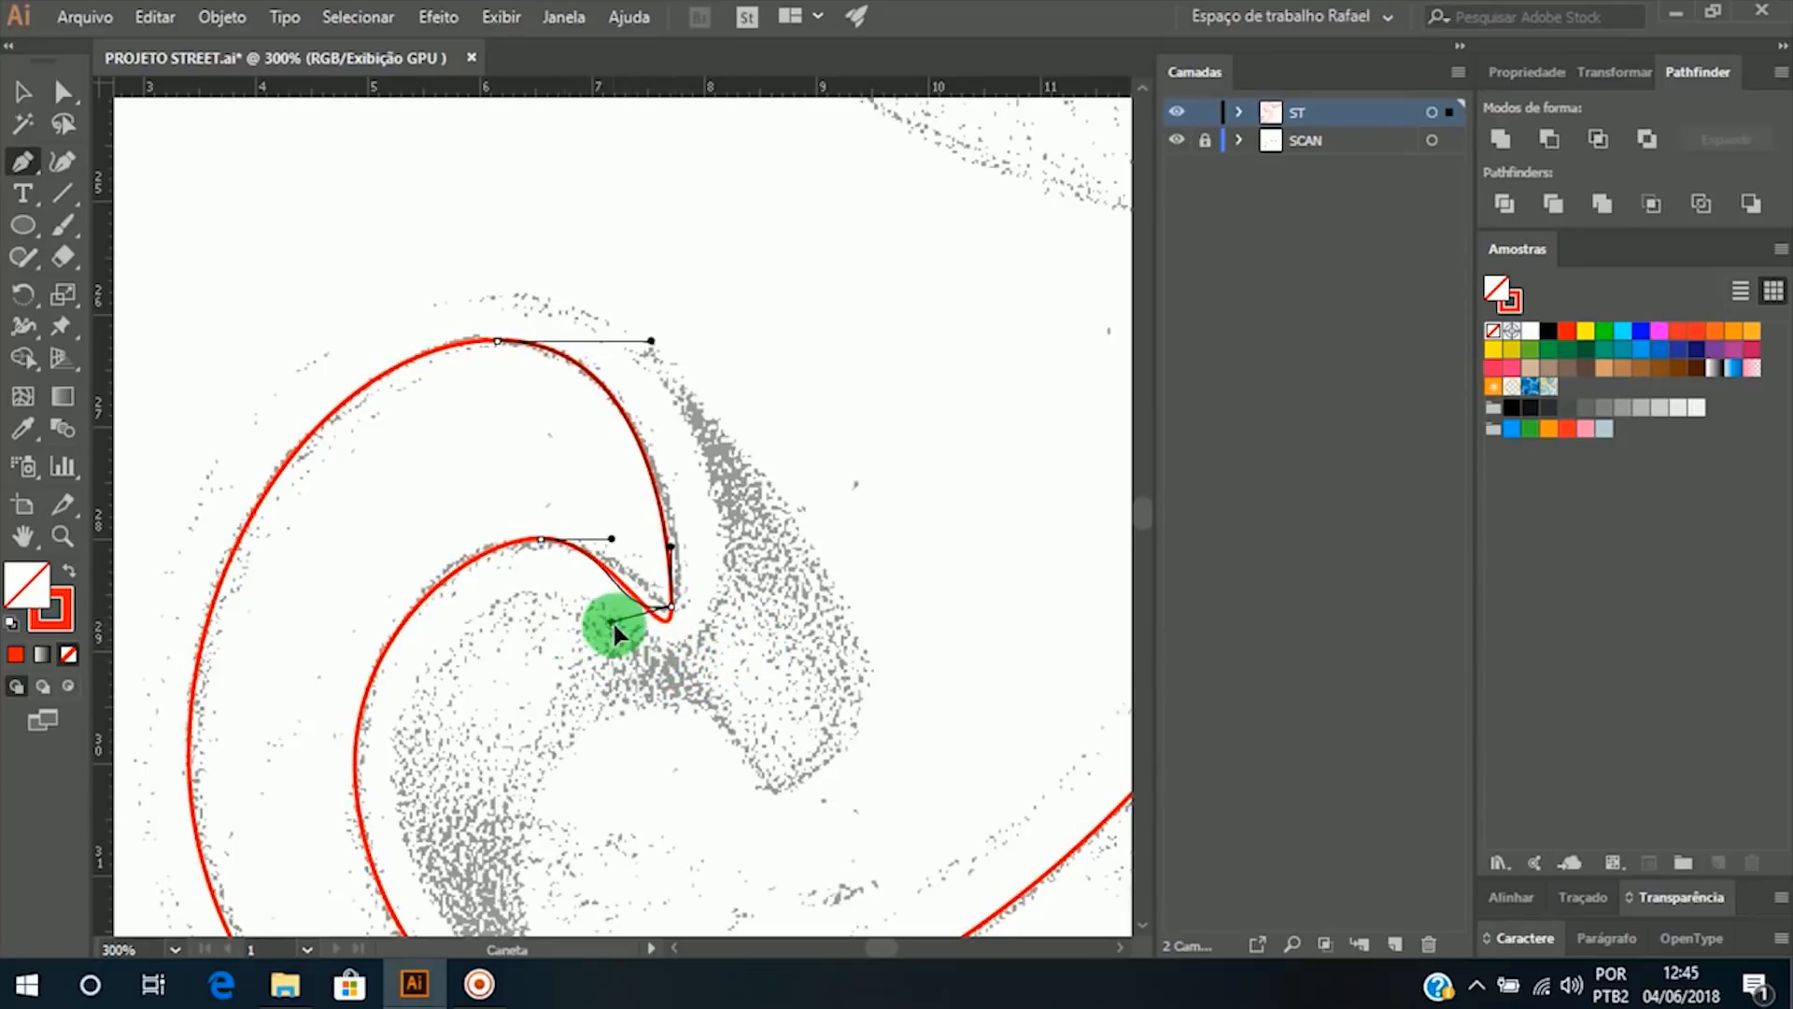
drag(635, 536, 636, 542)
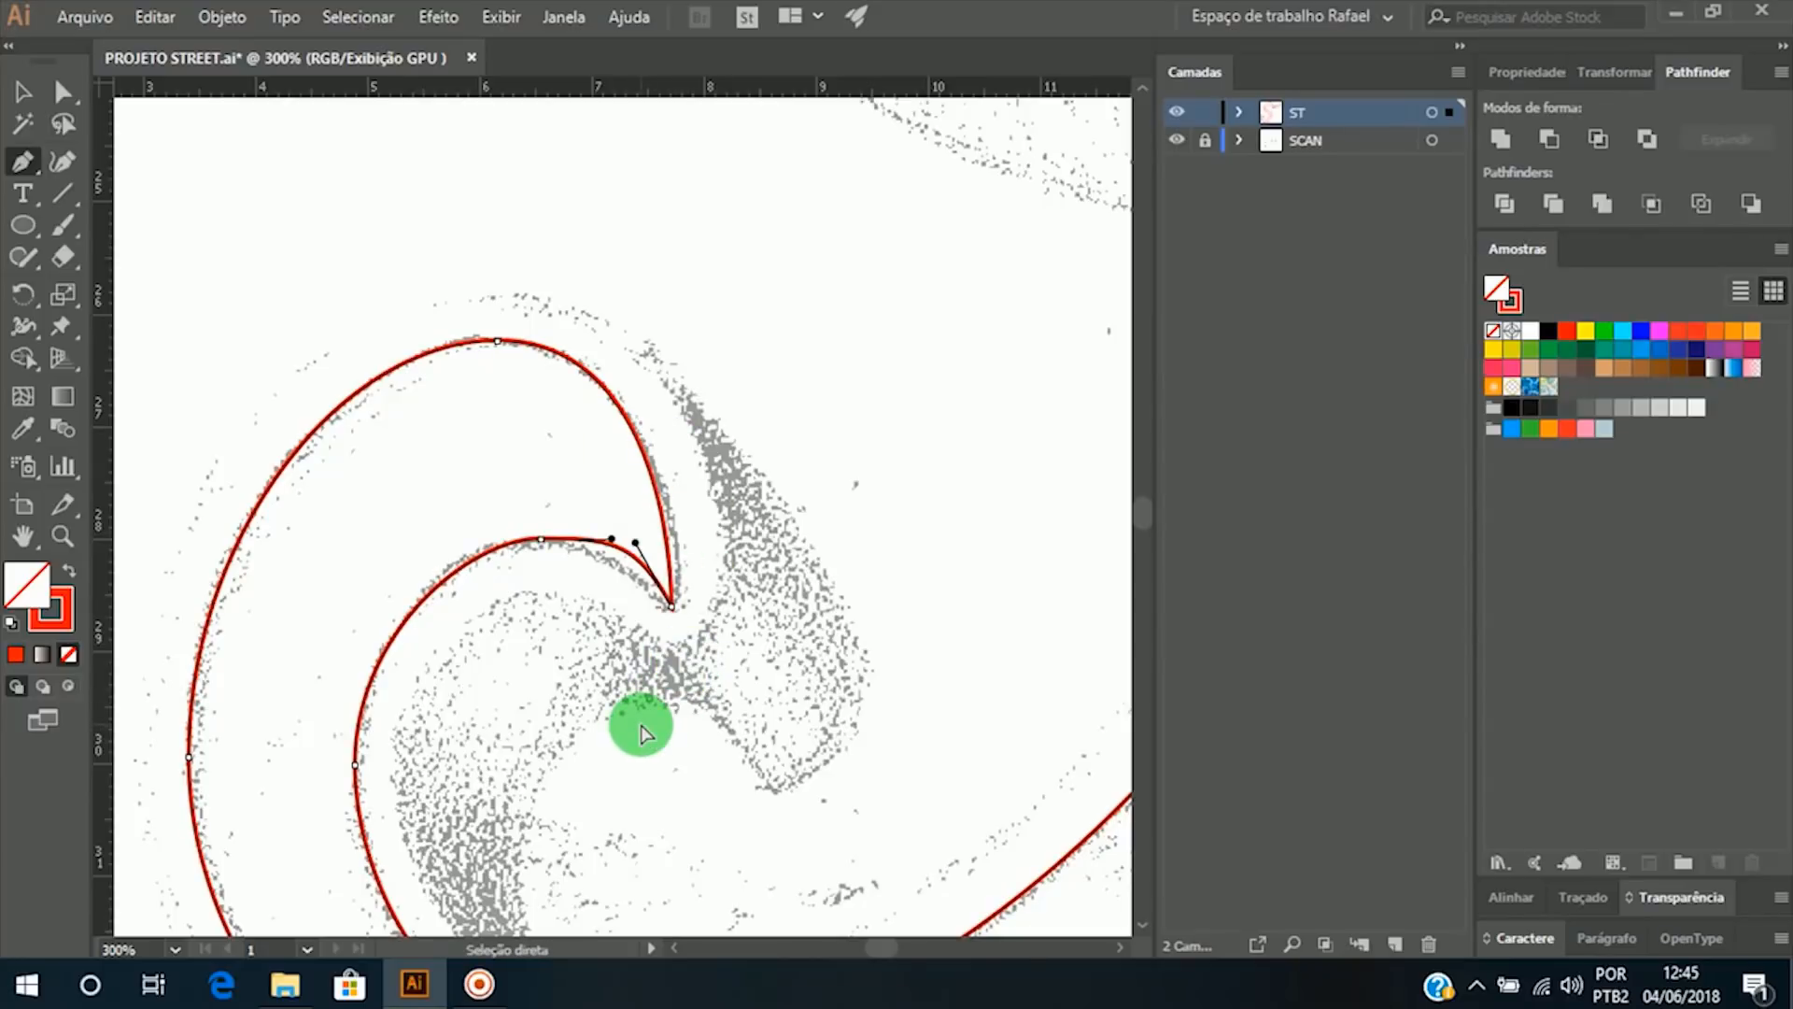
drag(641, 733, 646, 738)
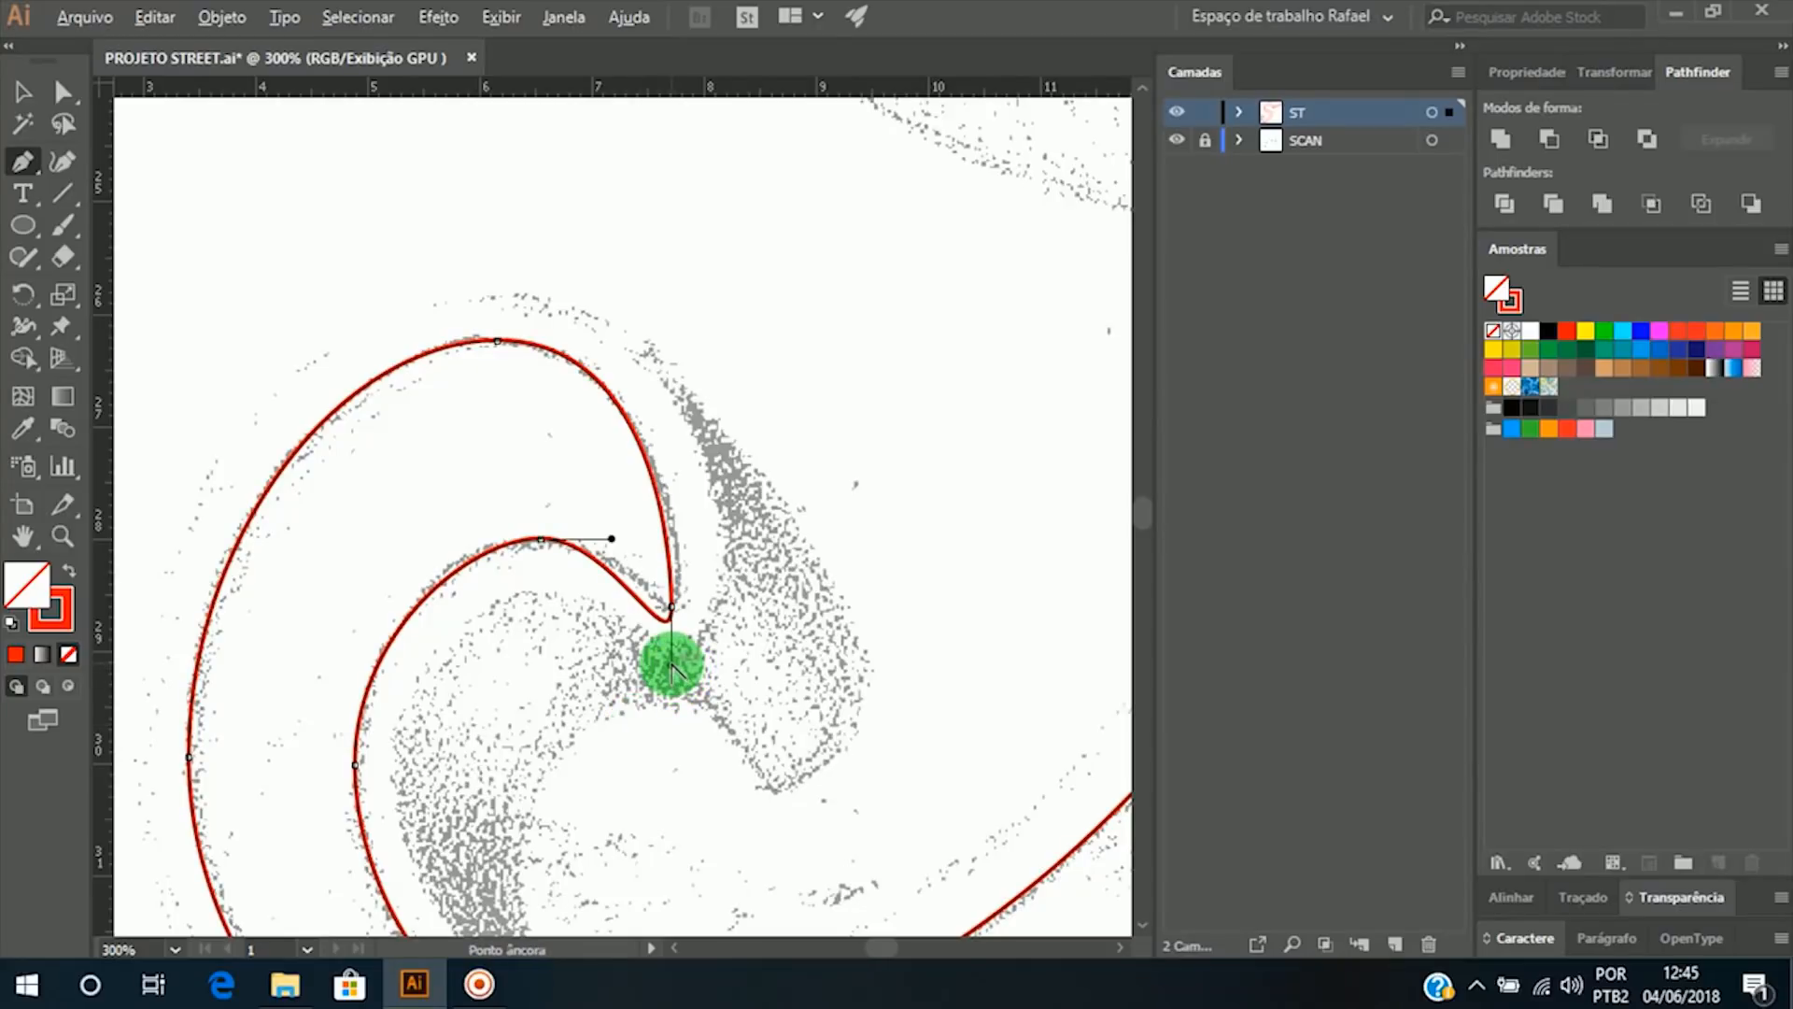
drag(670, 665, 654, 656)
mouse_move(647, 609)
mouse_down()
mouse_move(626, 572)
mouse_move(620, 603)
mouse_move(656, 606)
mouse_move(642, 588)
mouse_move(647, 606)
mouse_up()
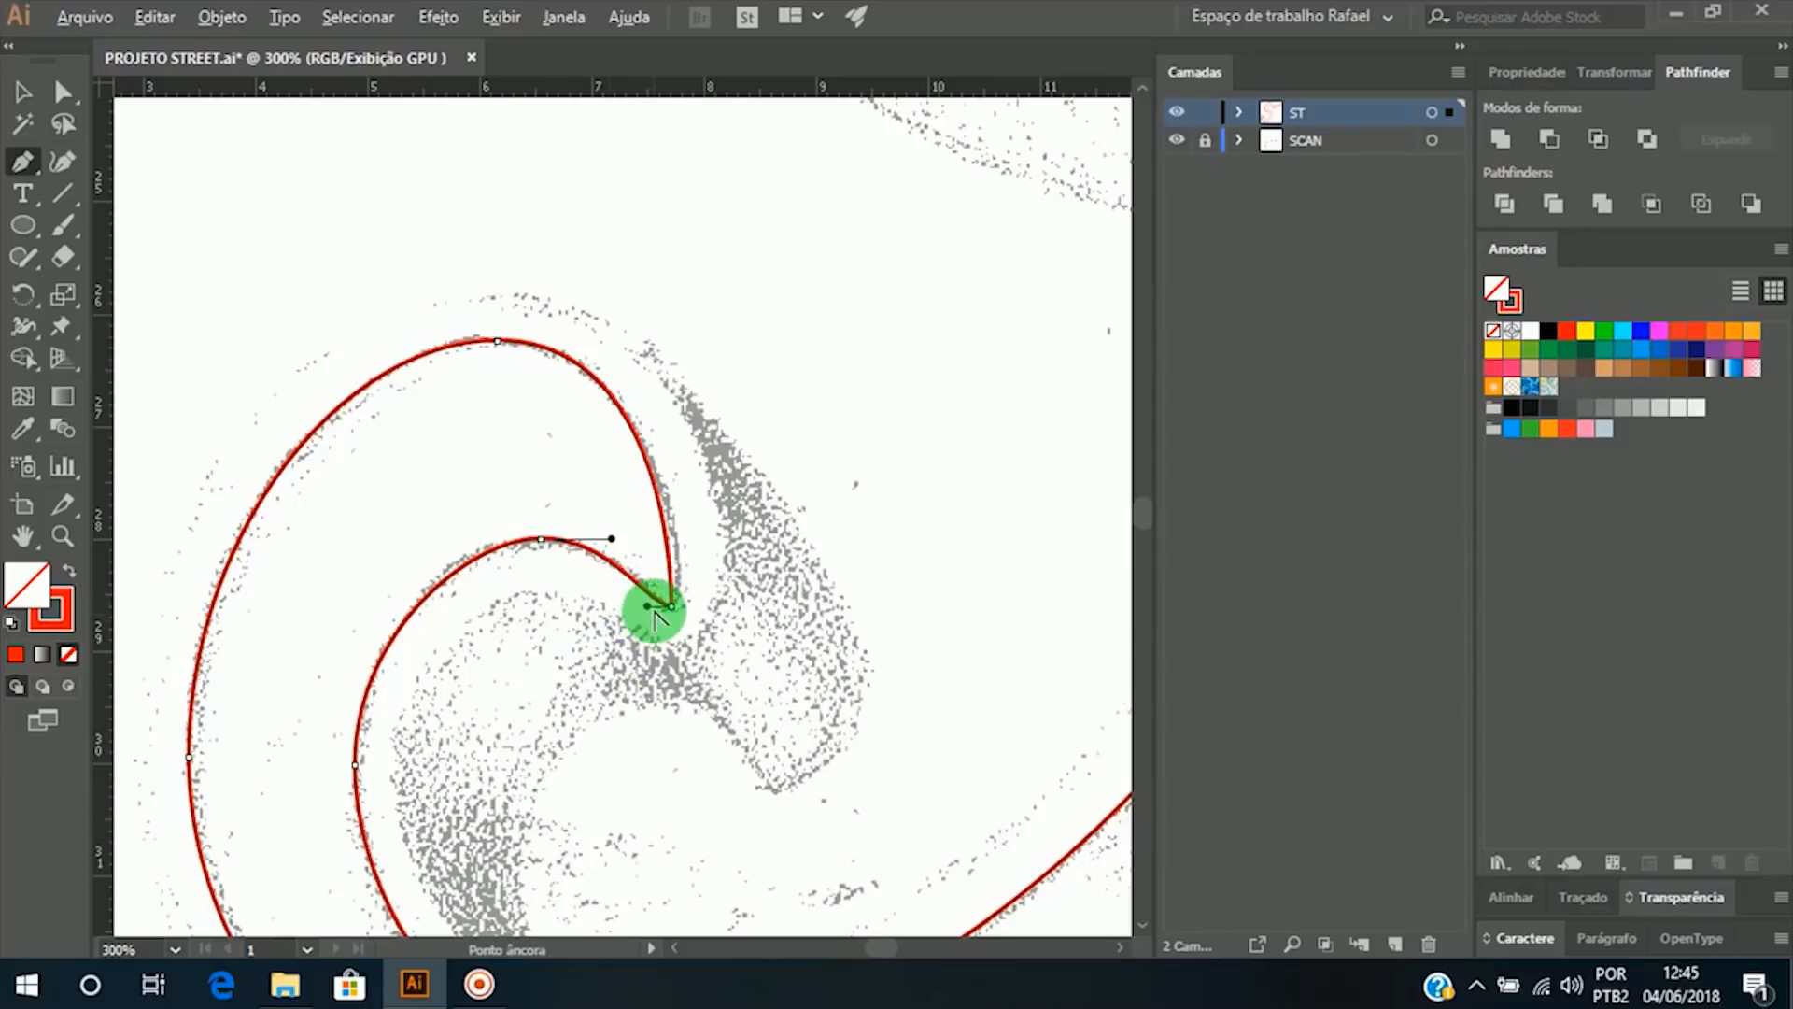
Step: Angle the inner handle of the curl's tip anchor up along the sketched inner curve and dismiss the notification
drag(655, 611, 628, 567)
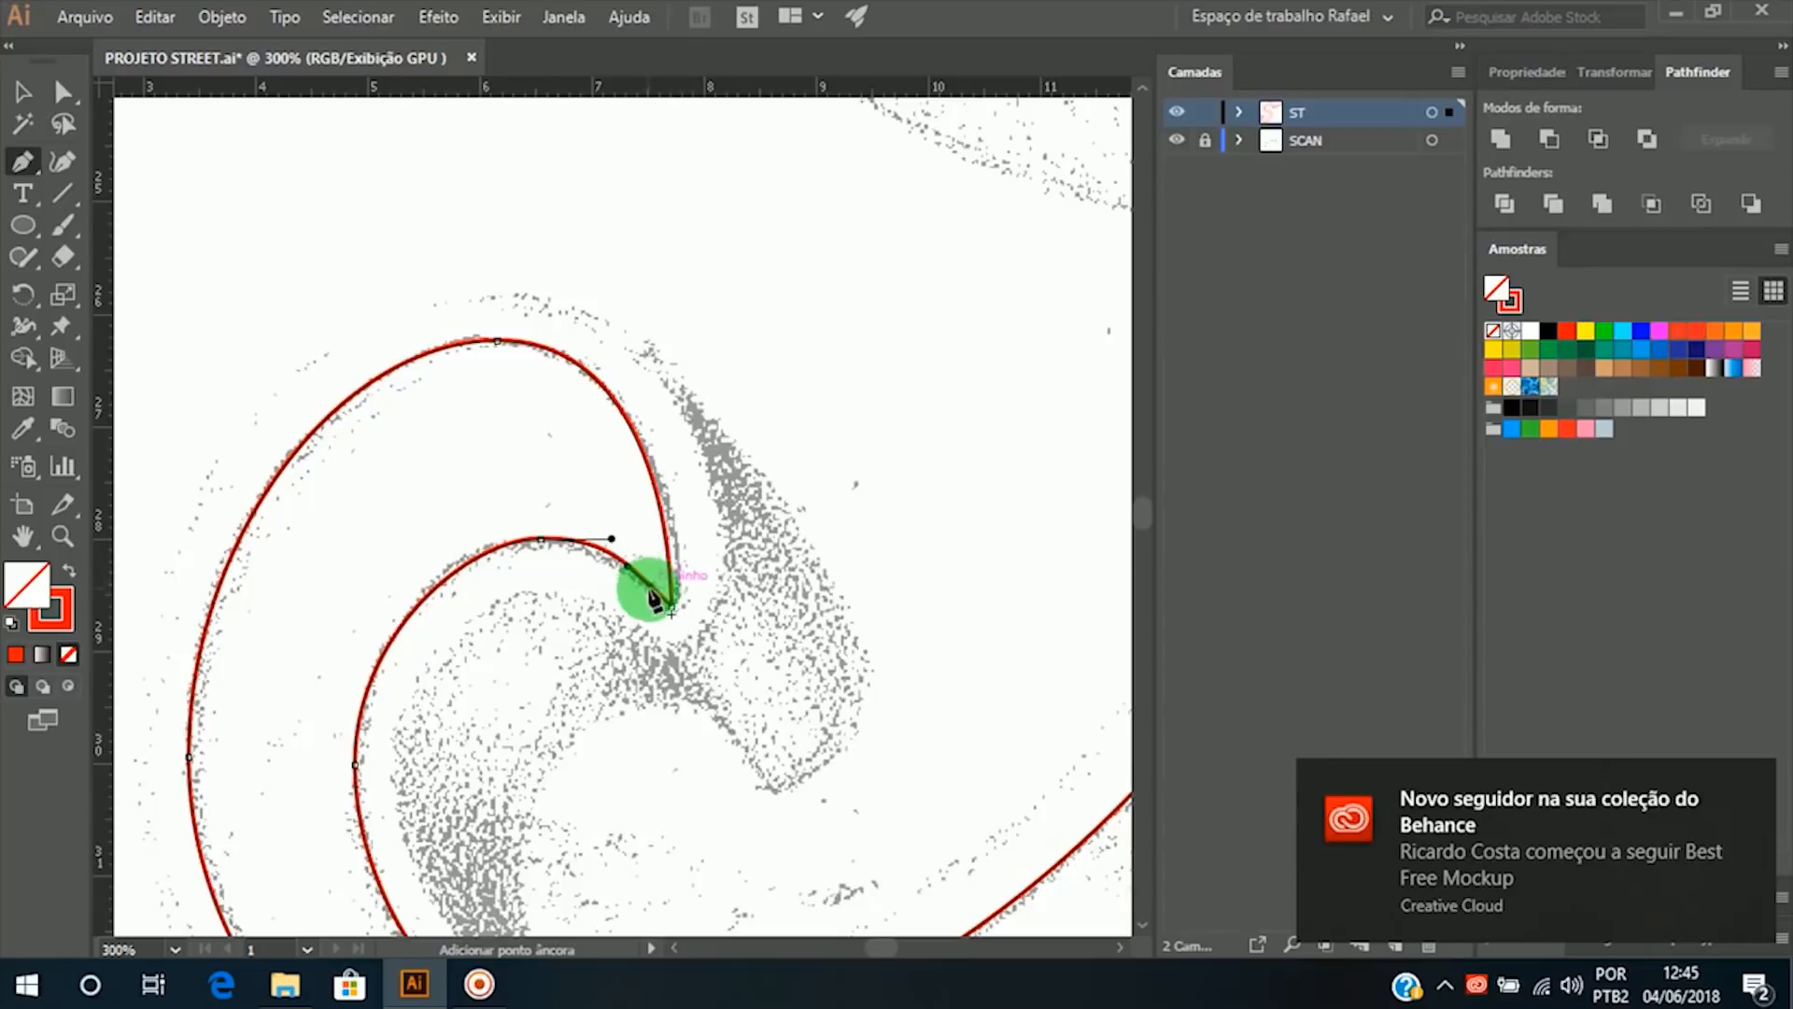
click(1747, 786)
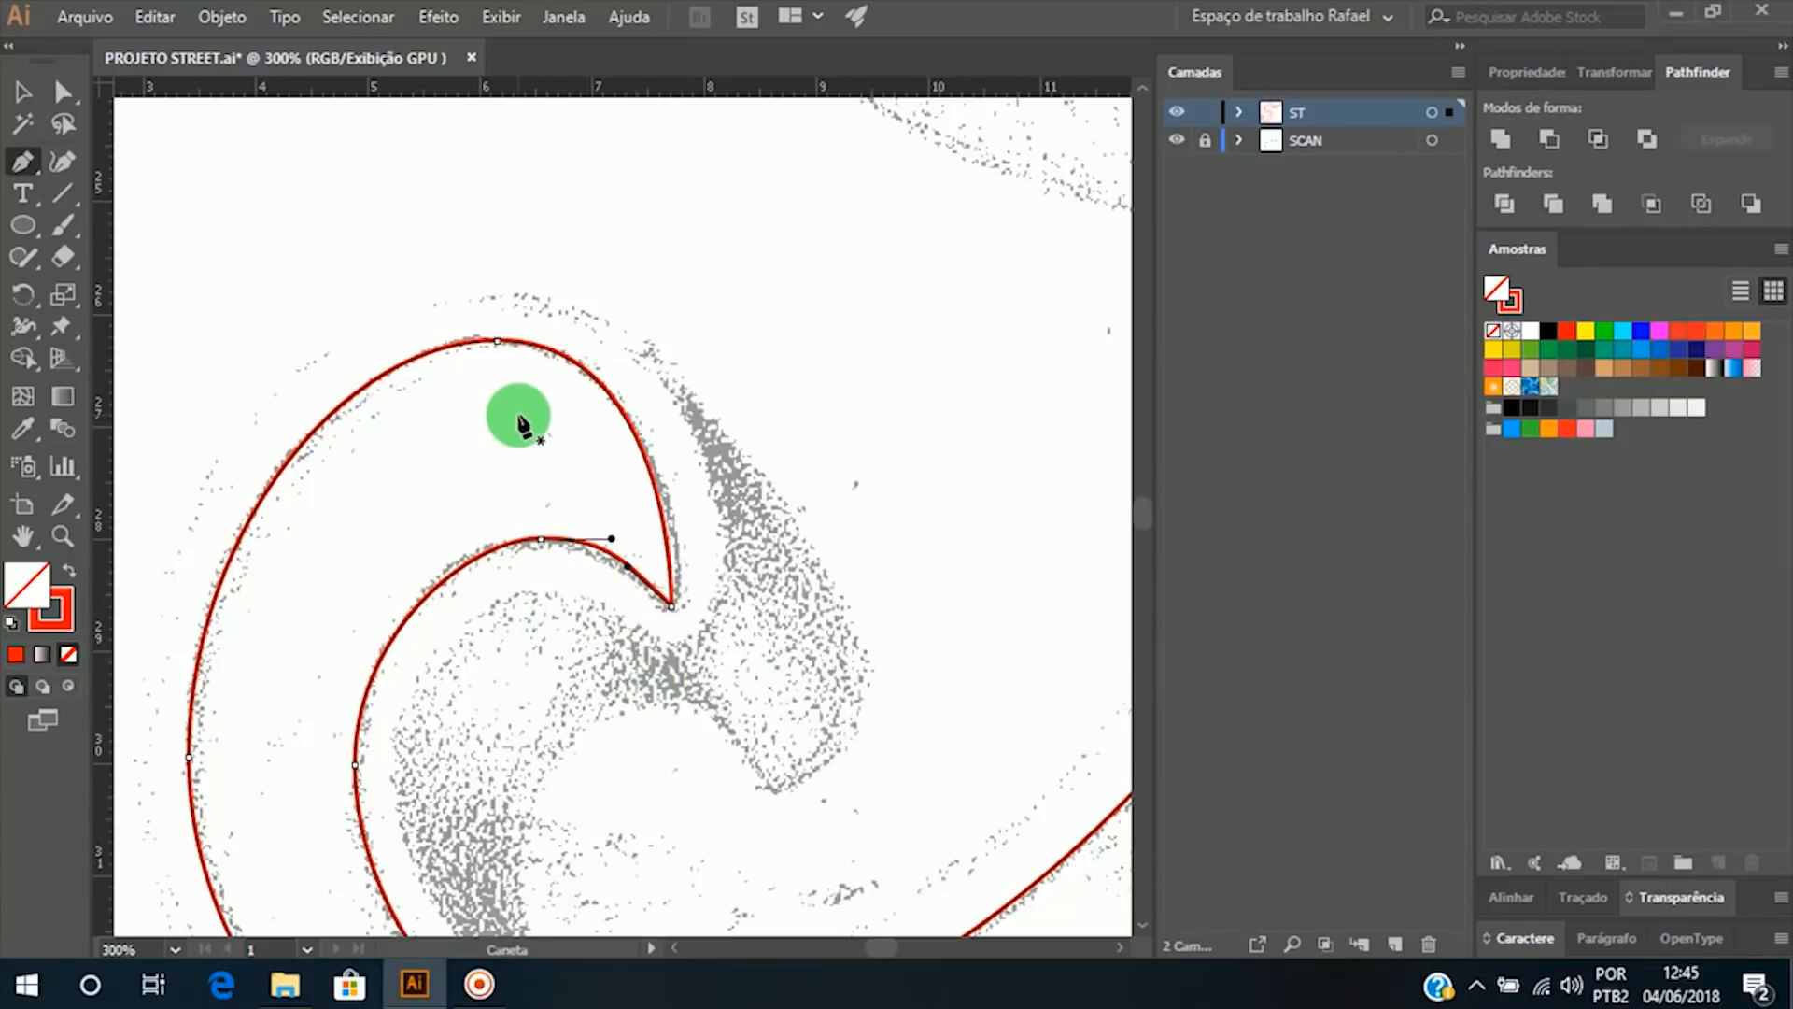
Step: Try moving the curl's tip anchor away from the sketch with the Direct Selection tool and place it back on the sketched tip
key(a)
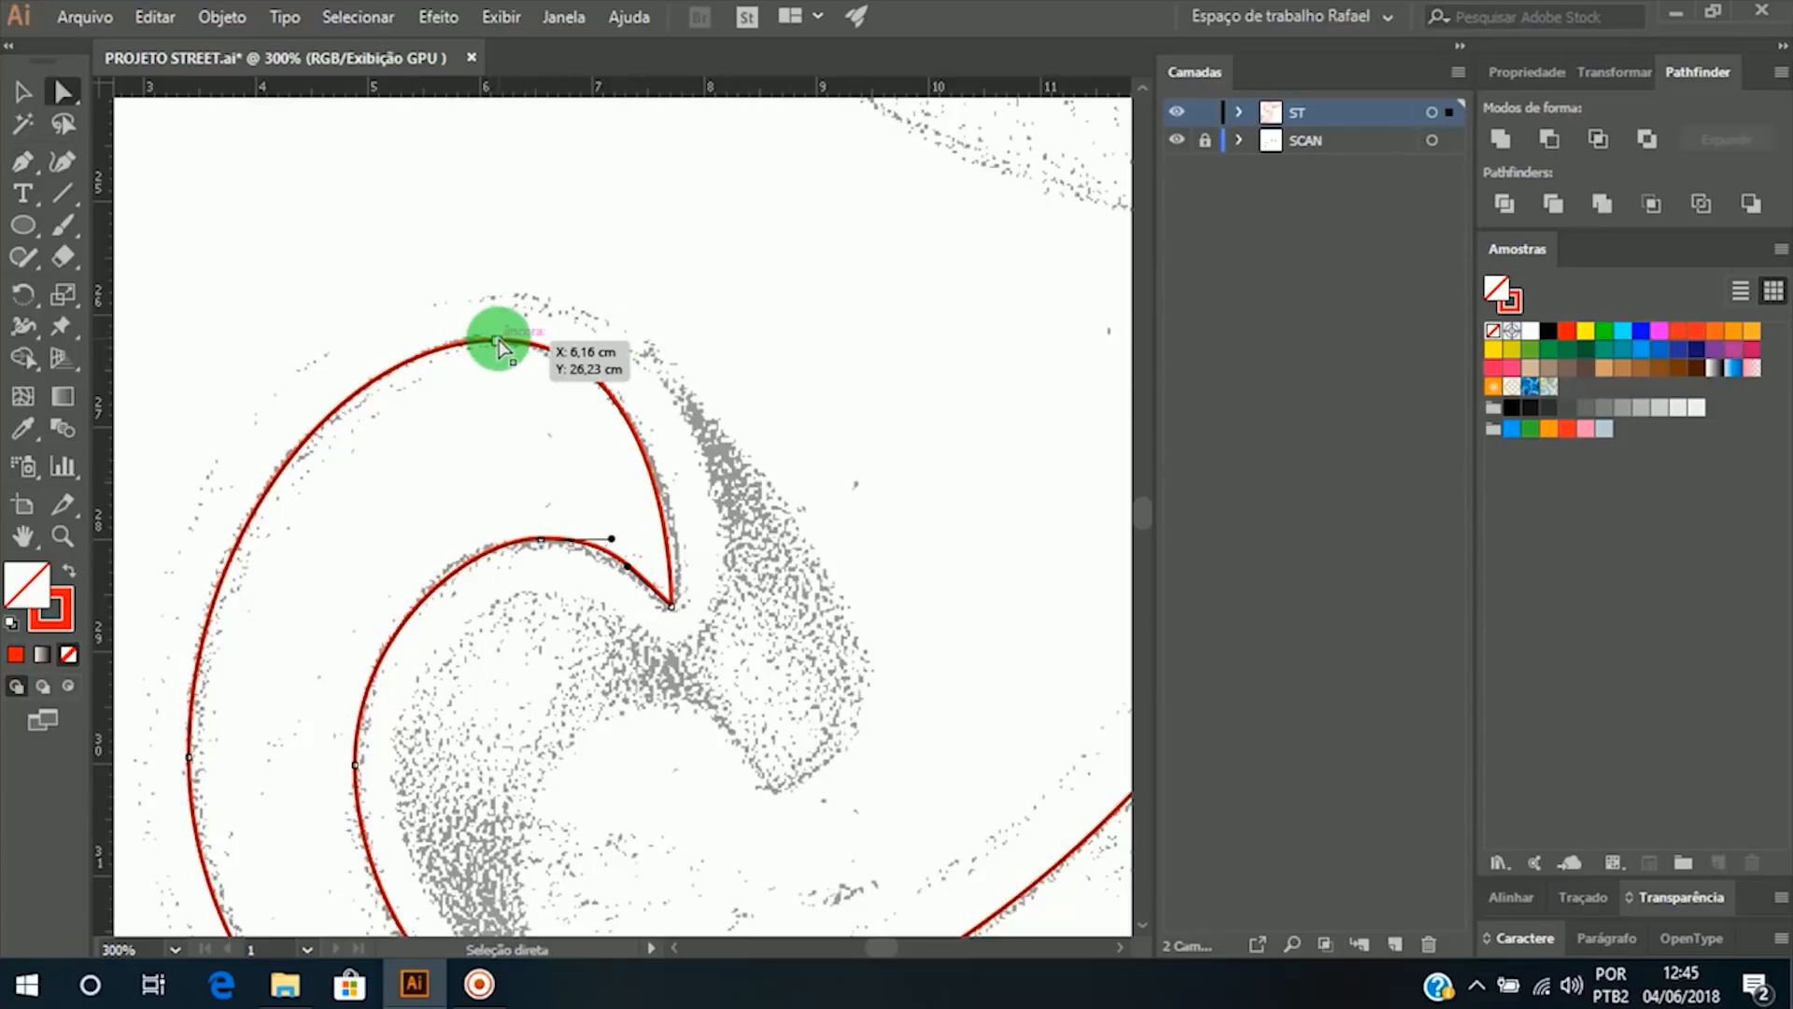
click(497, 342)
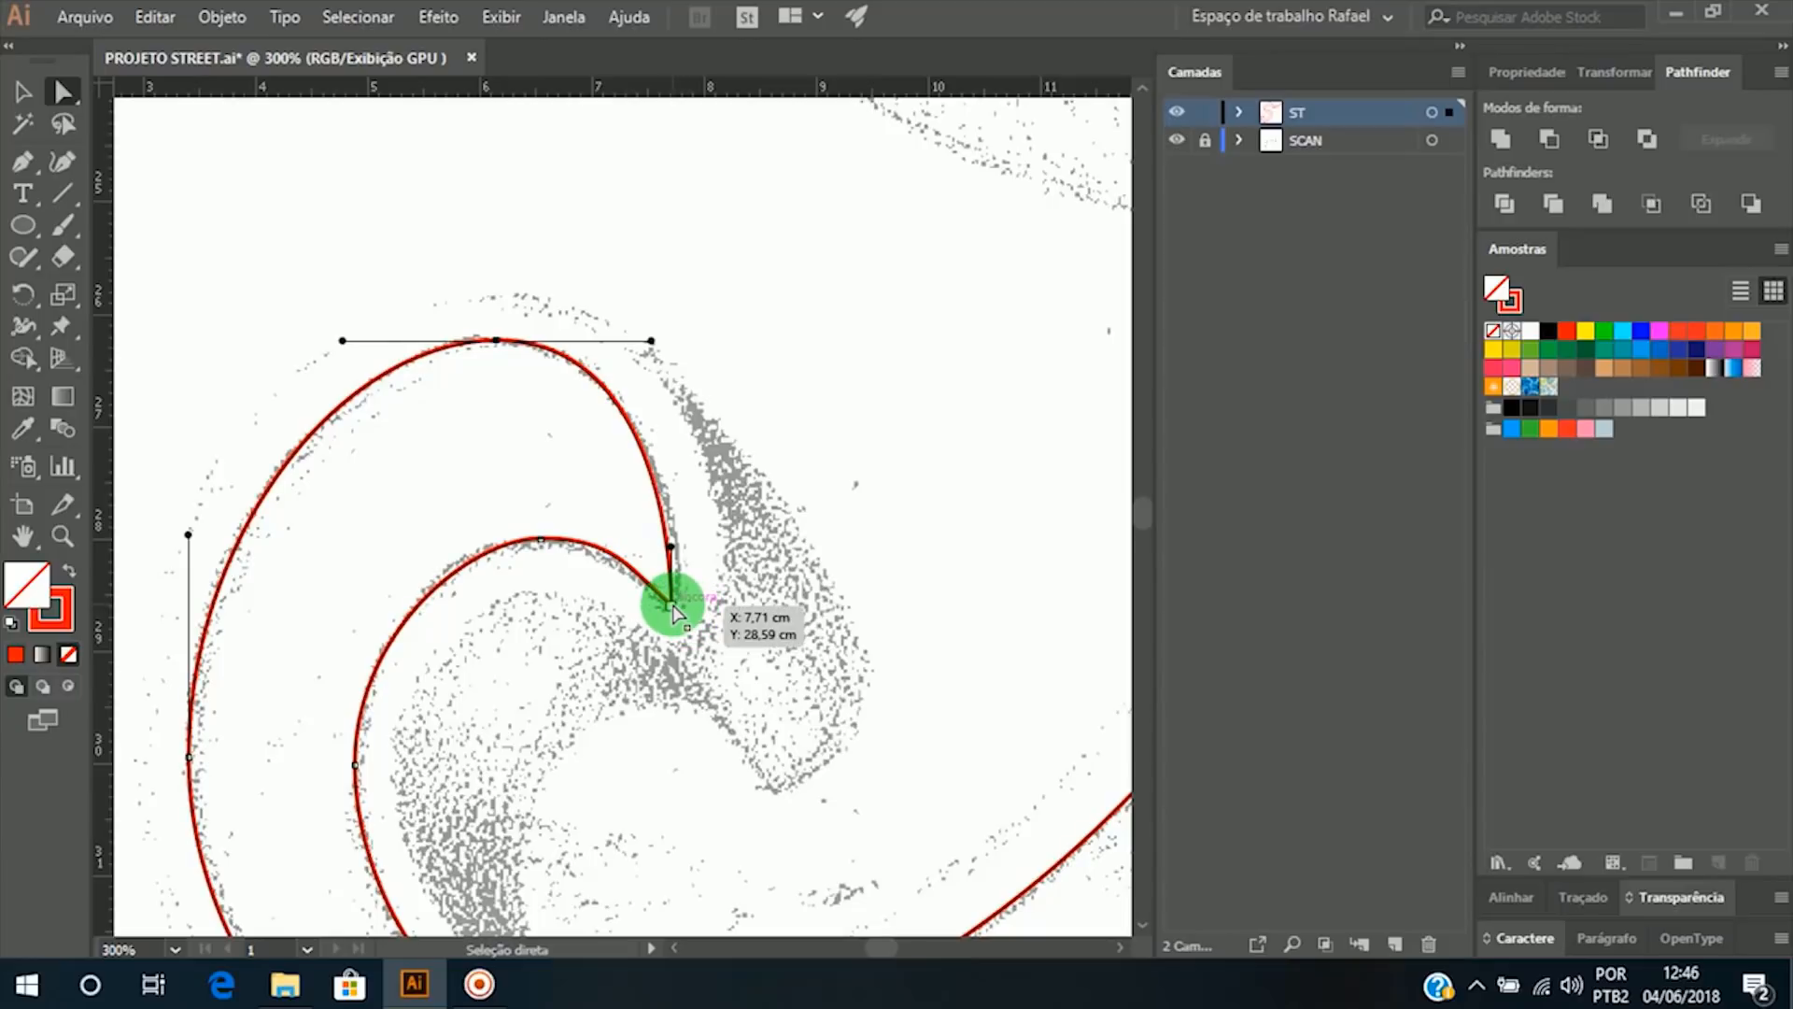
drag(672, 605, 916, 563)
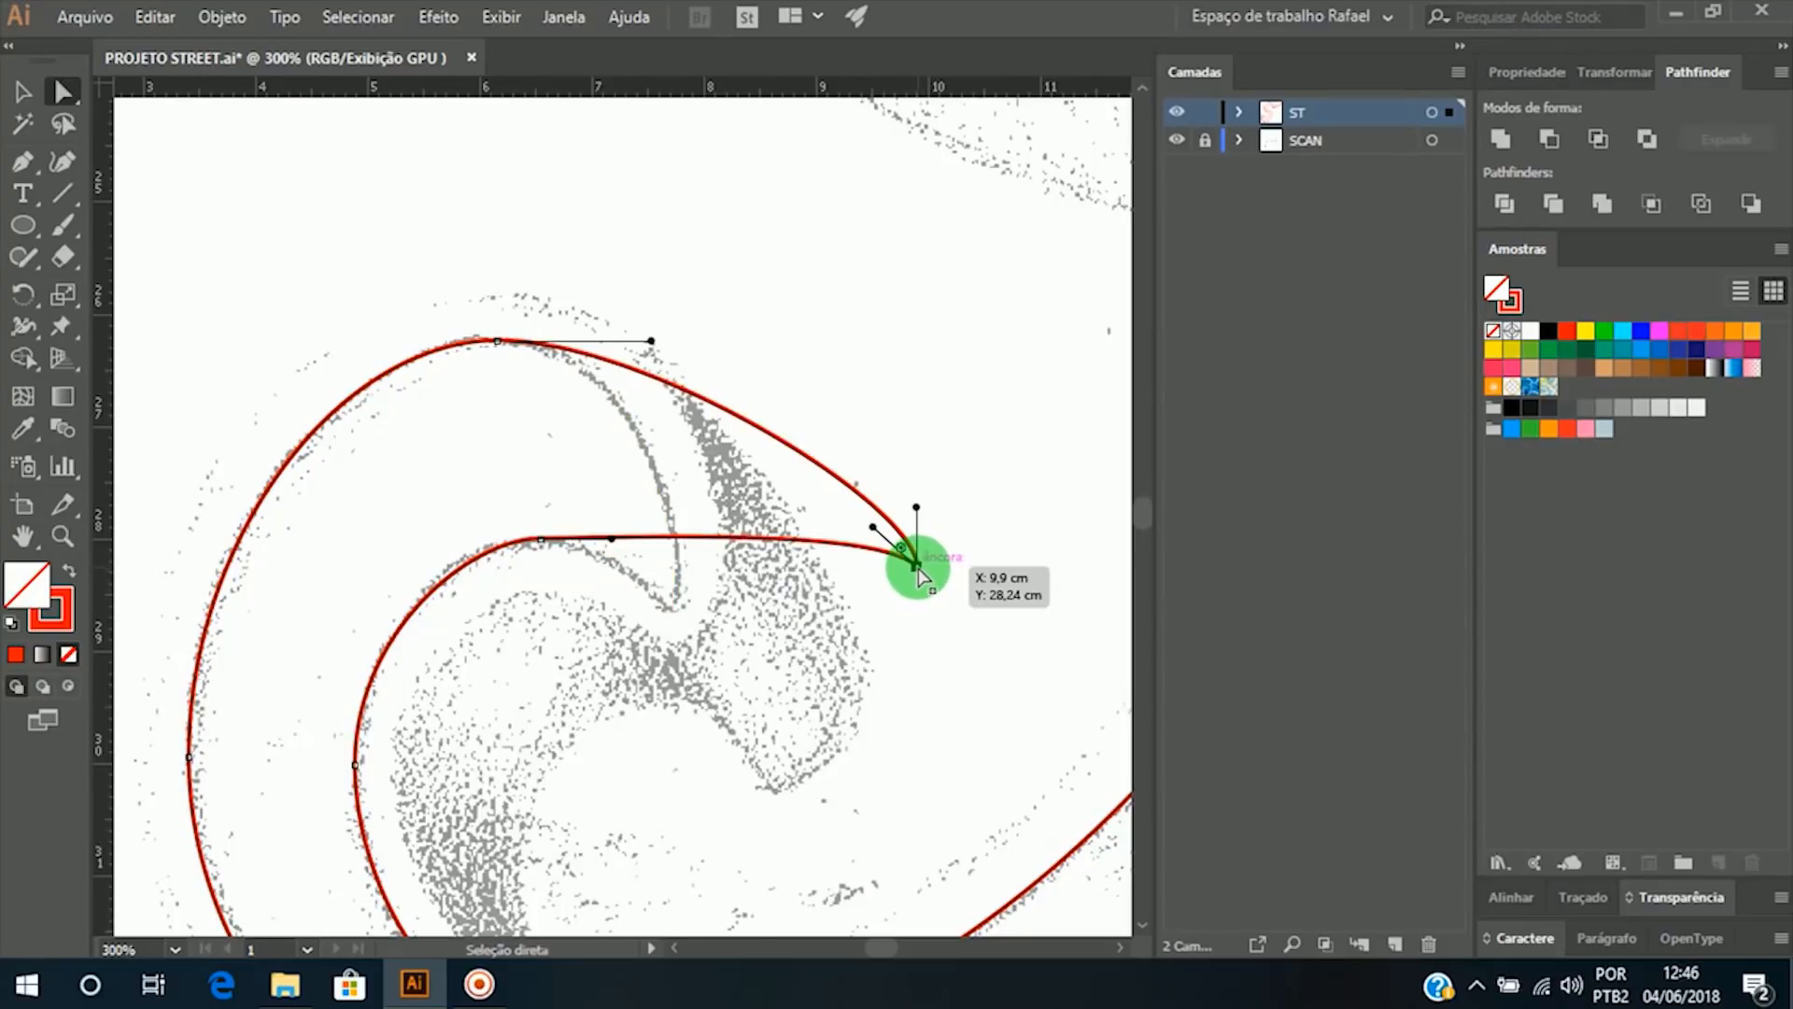
drag(918, 571, 620, 664)
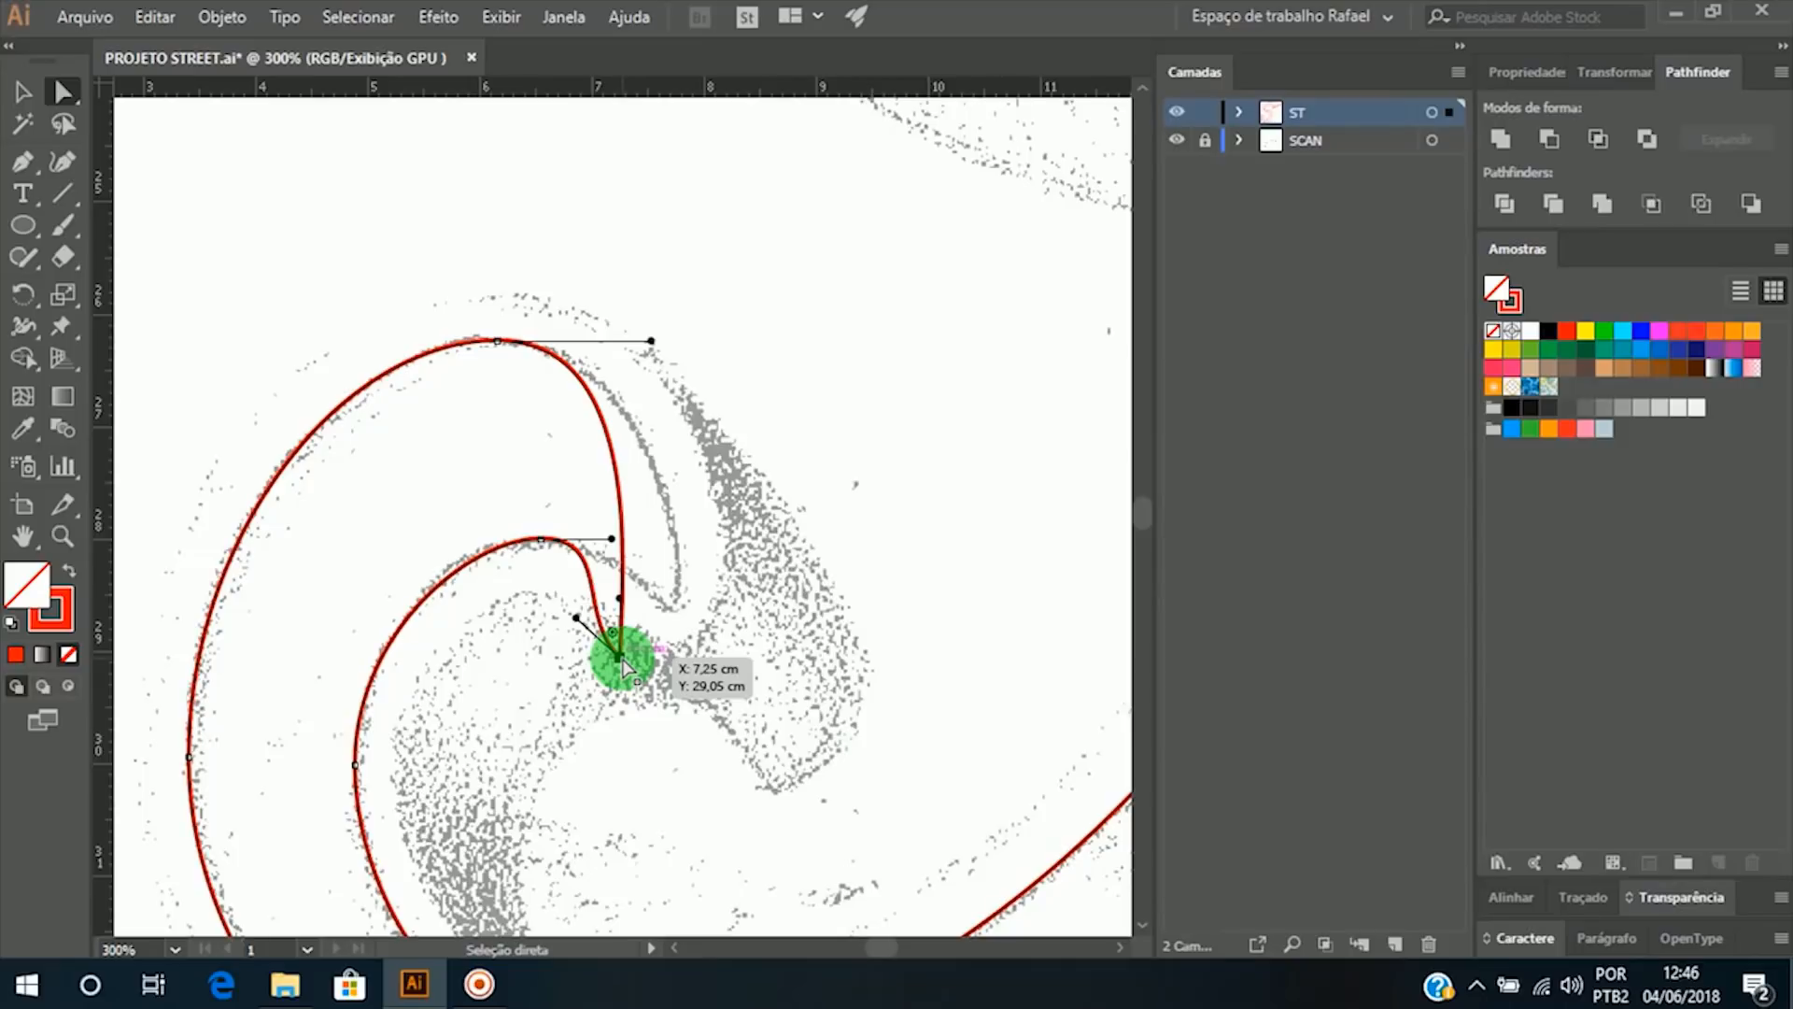
mouse_move(620, 659)
mouse_down()
mouse_move(685, 614)
mouse_move(669, 605)
mouse_up()
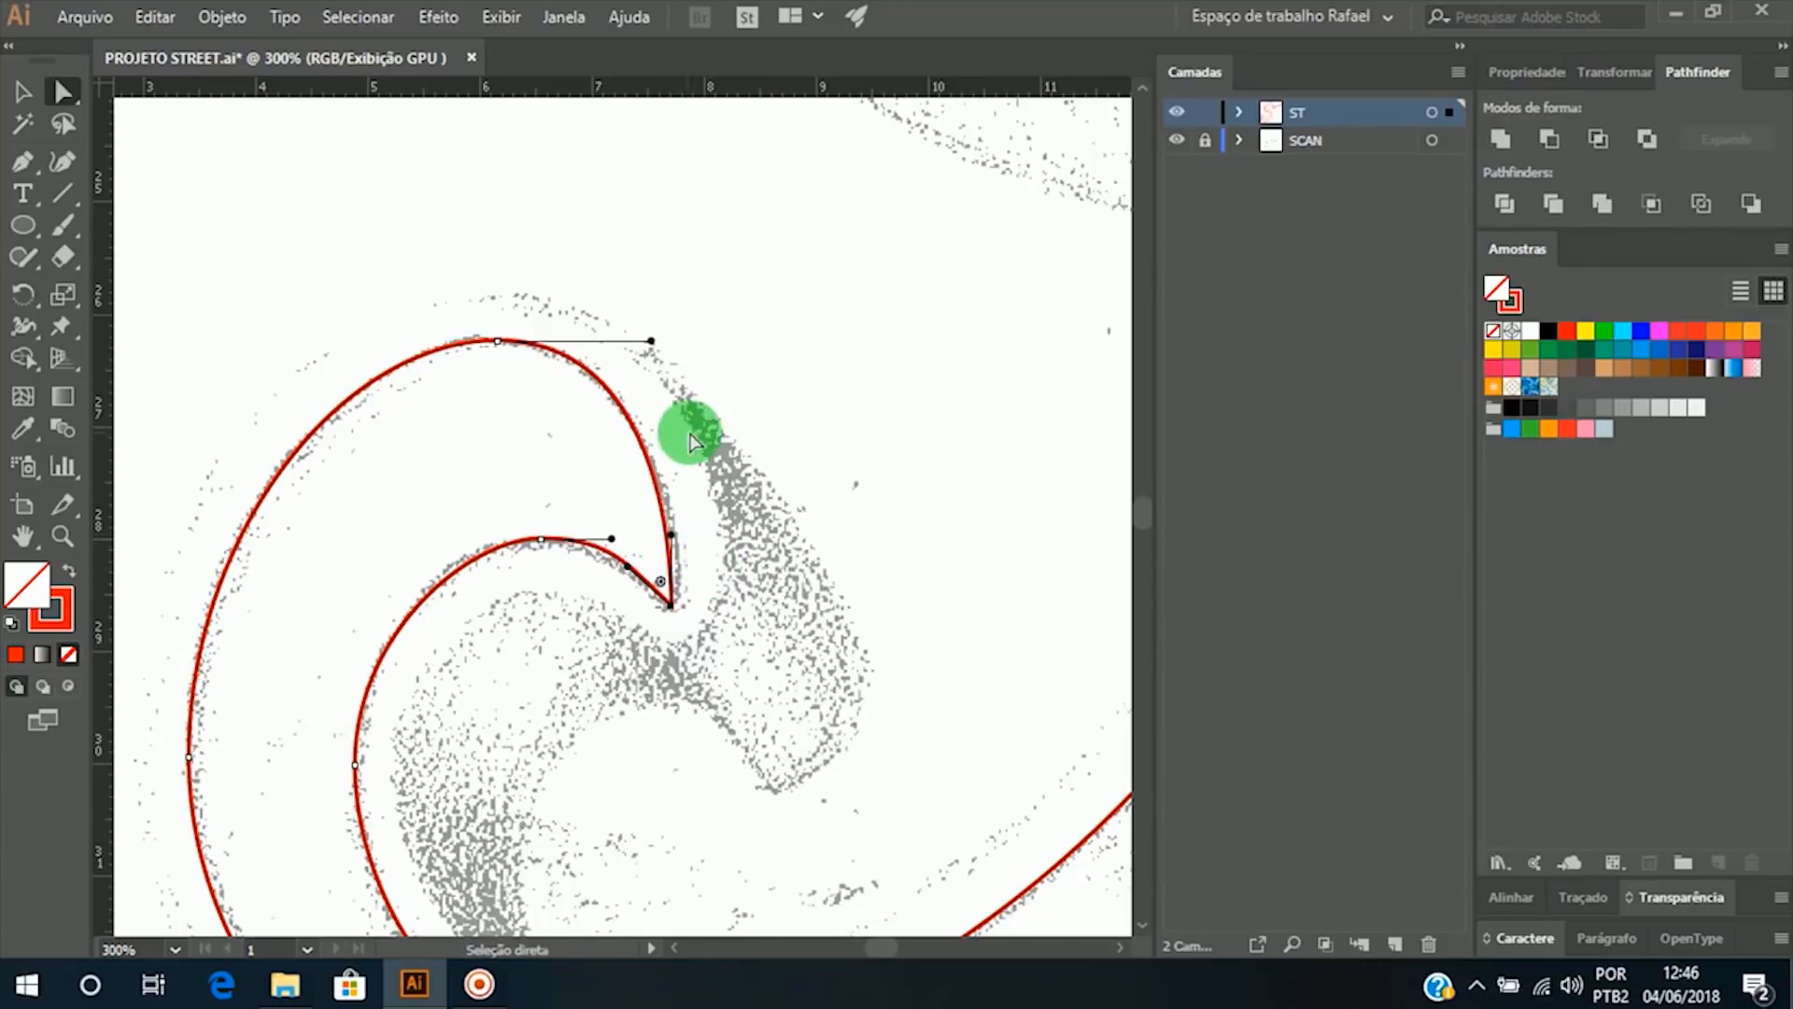
Step: Examine how the traced outline fits the sketch from the S's lower curl up to the long bar at its upper end
key(g)
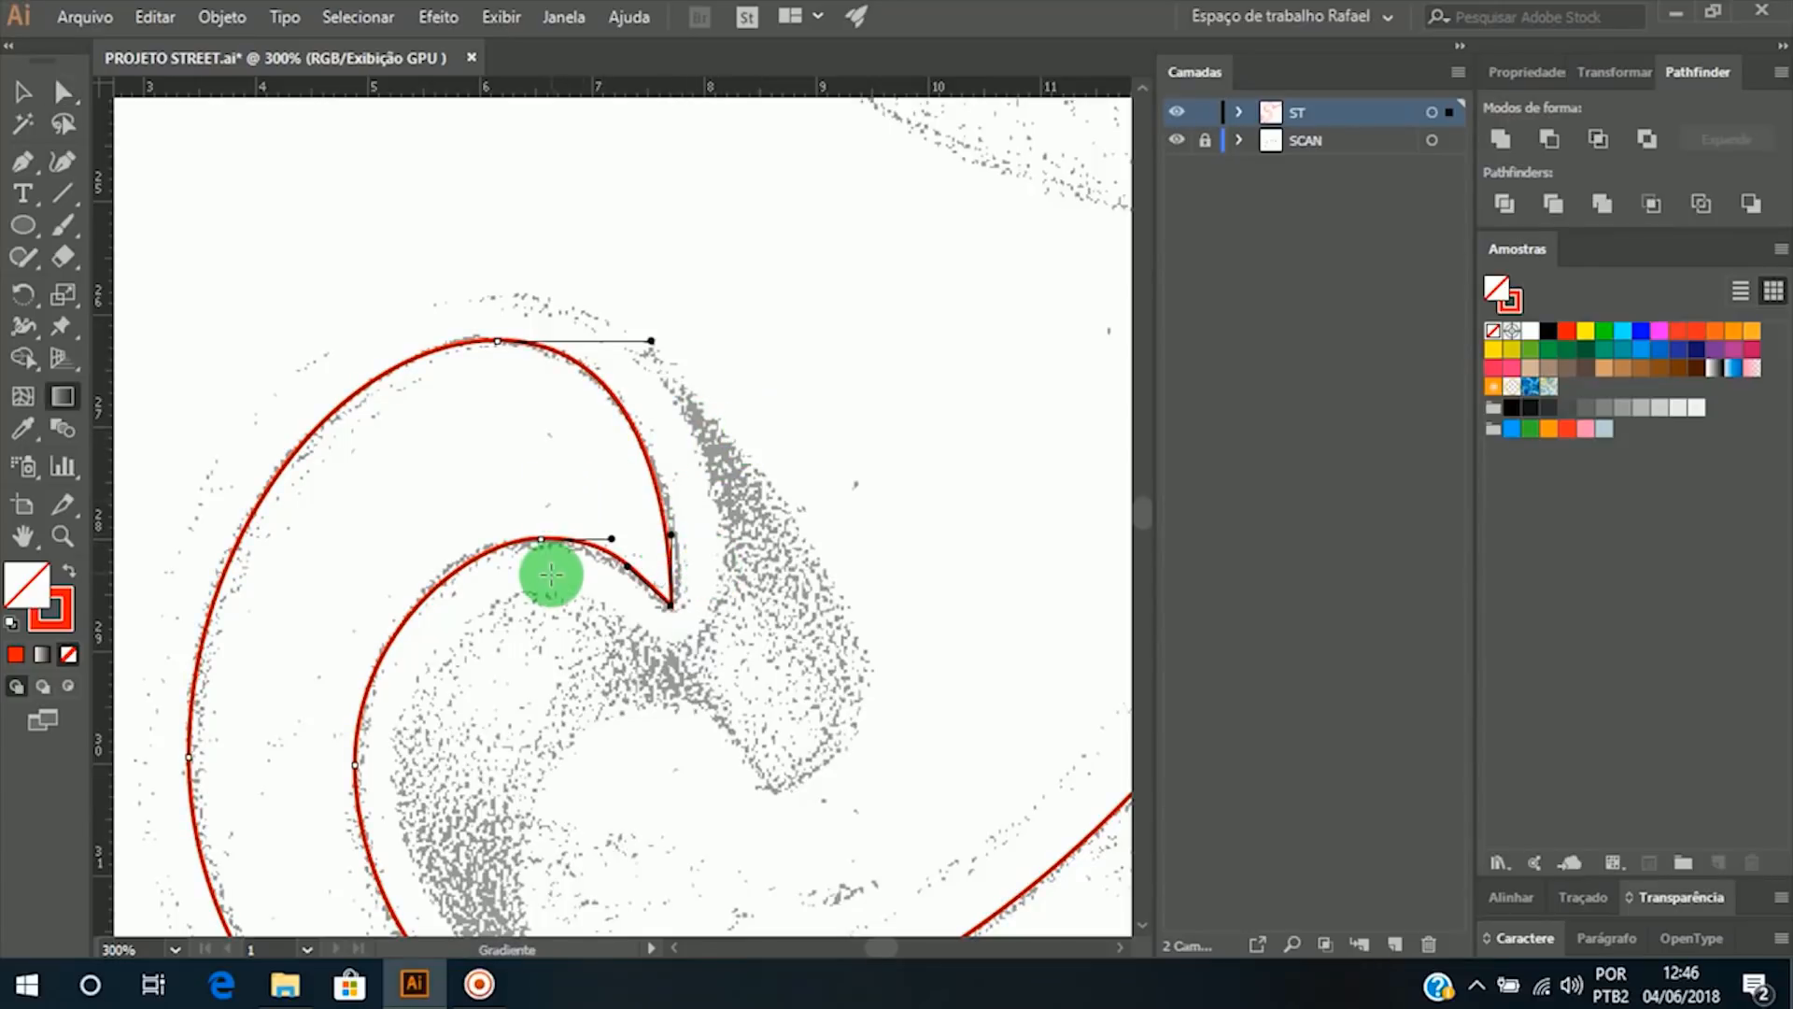
key(h)
drag(569, 670, 646, 290)
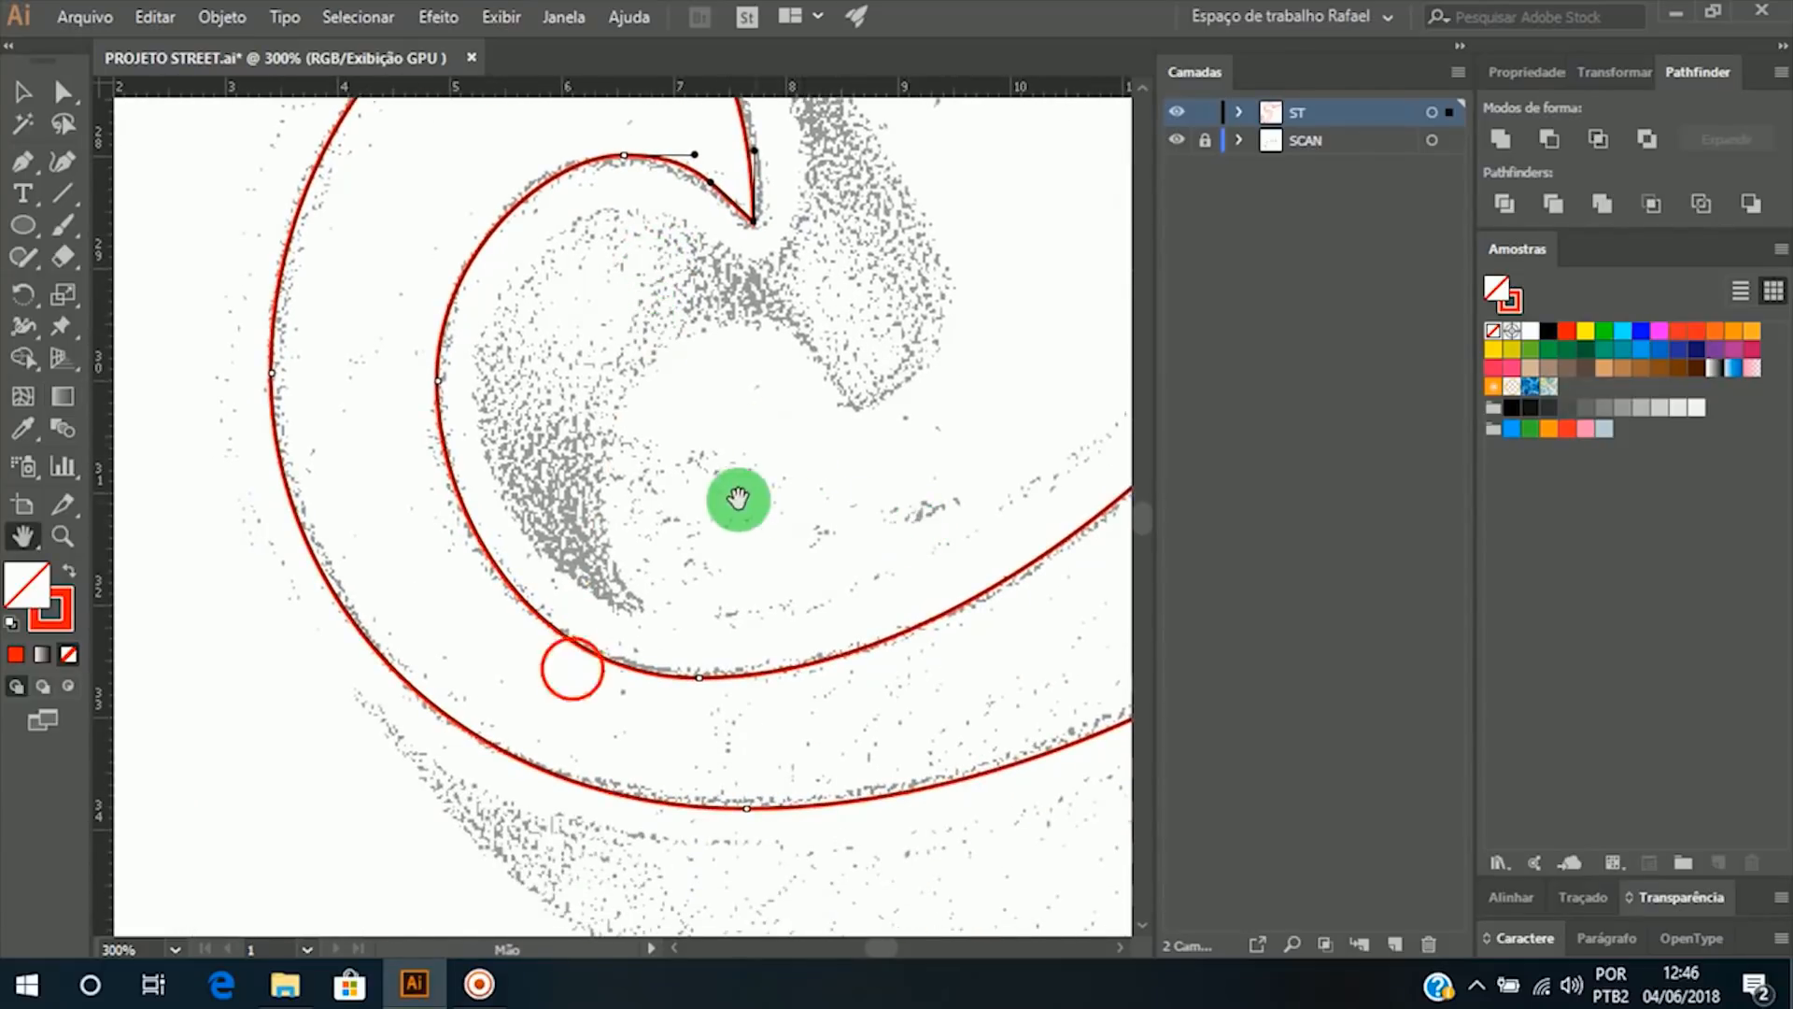
drag(727, 495, 676, 534)
key(z)
alt+click(825, 584)
alt+click(844, 513)
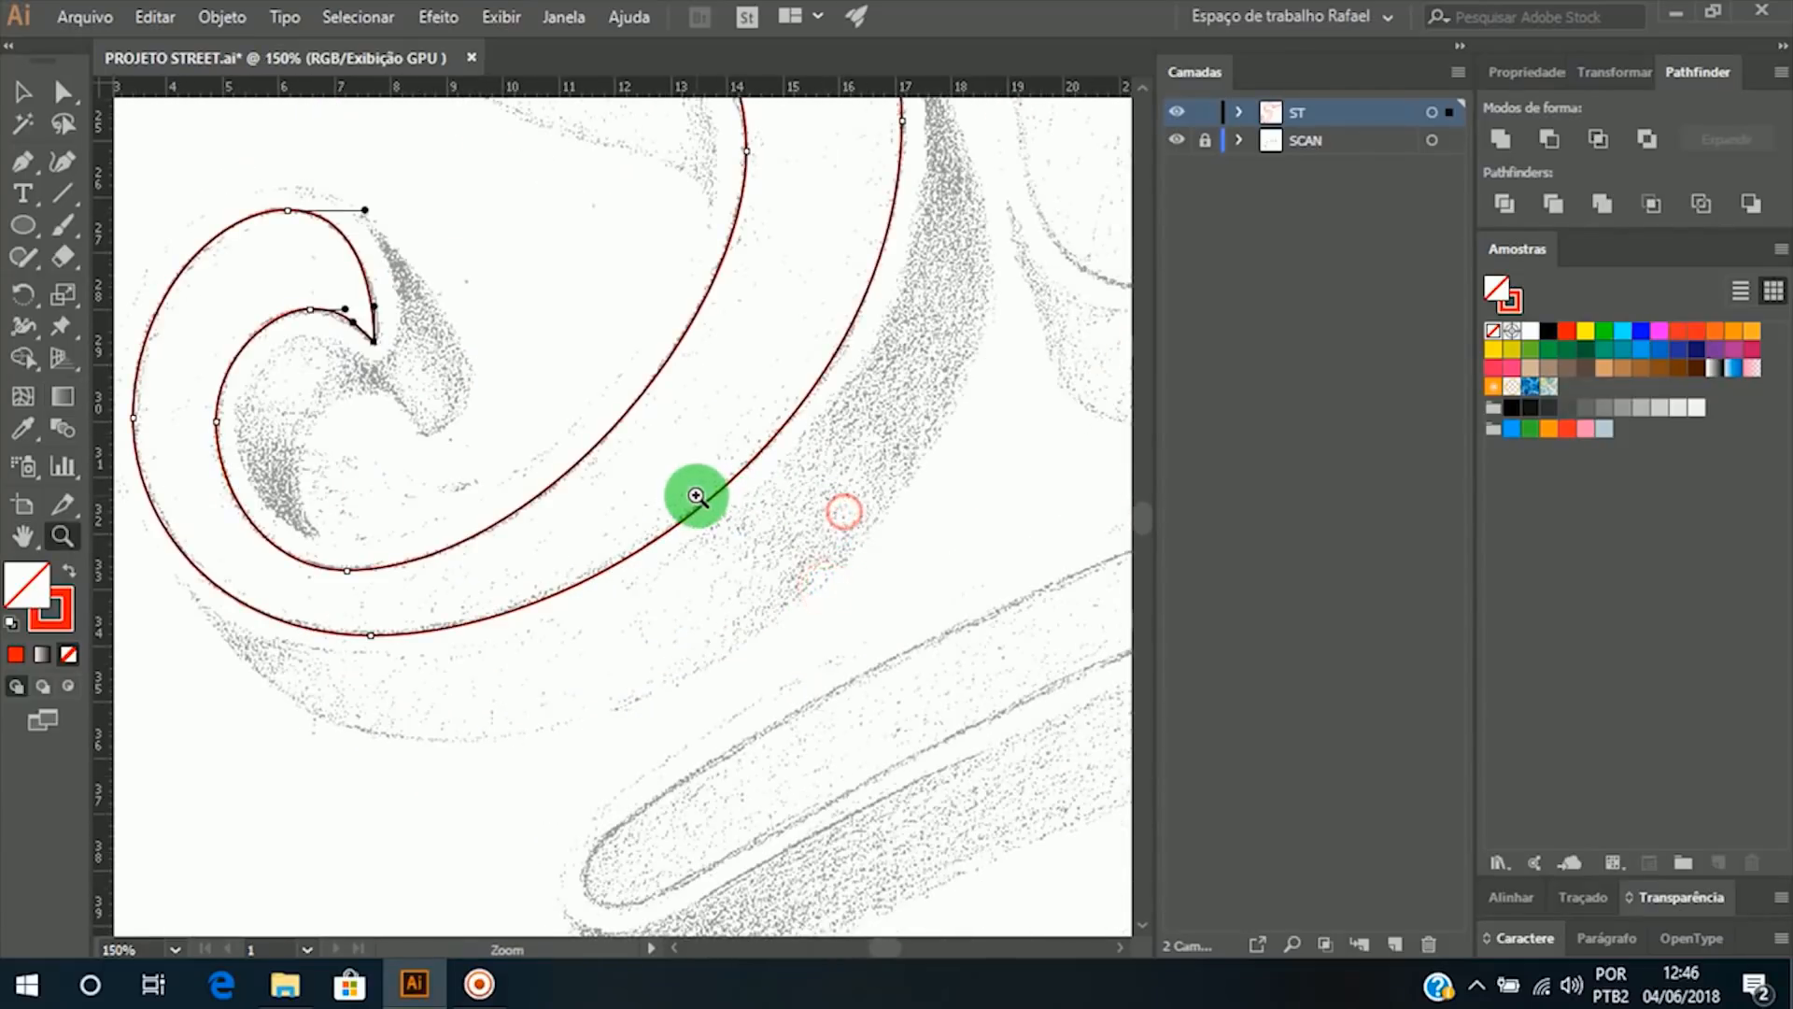
key(h)
drag(743, 325, 712, 651)
drag(641, 440, 656, 648)
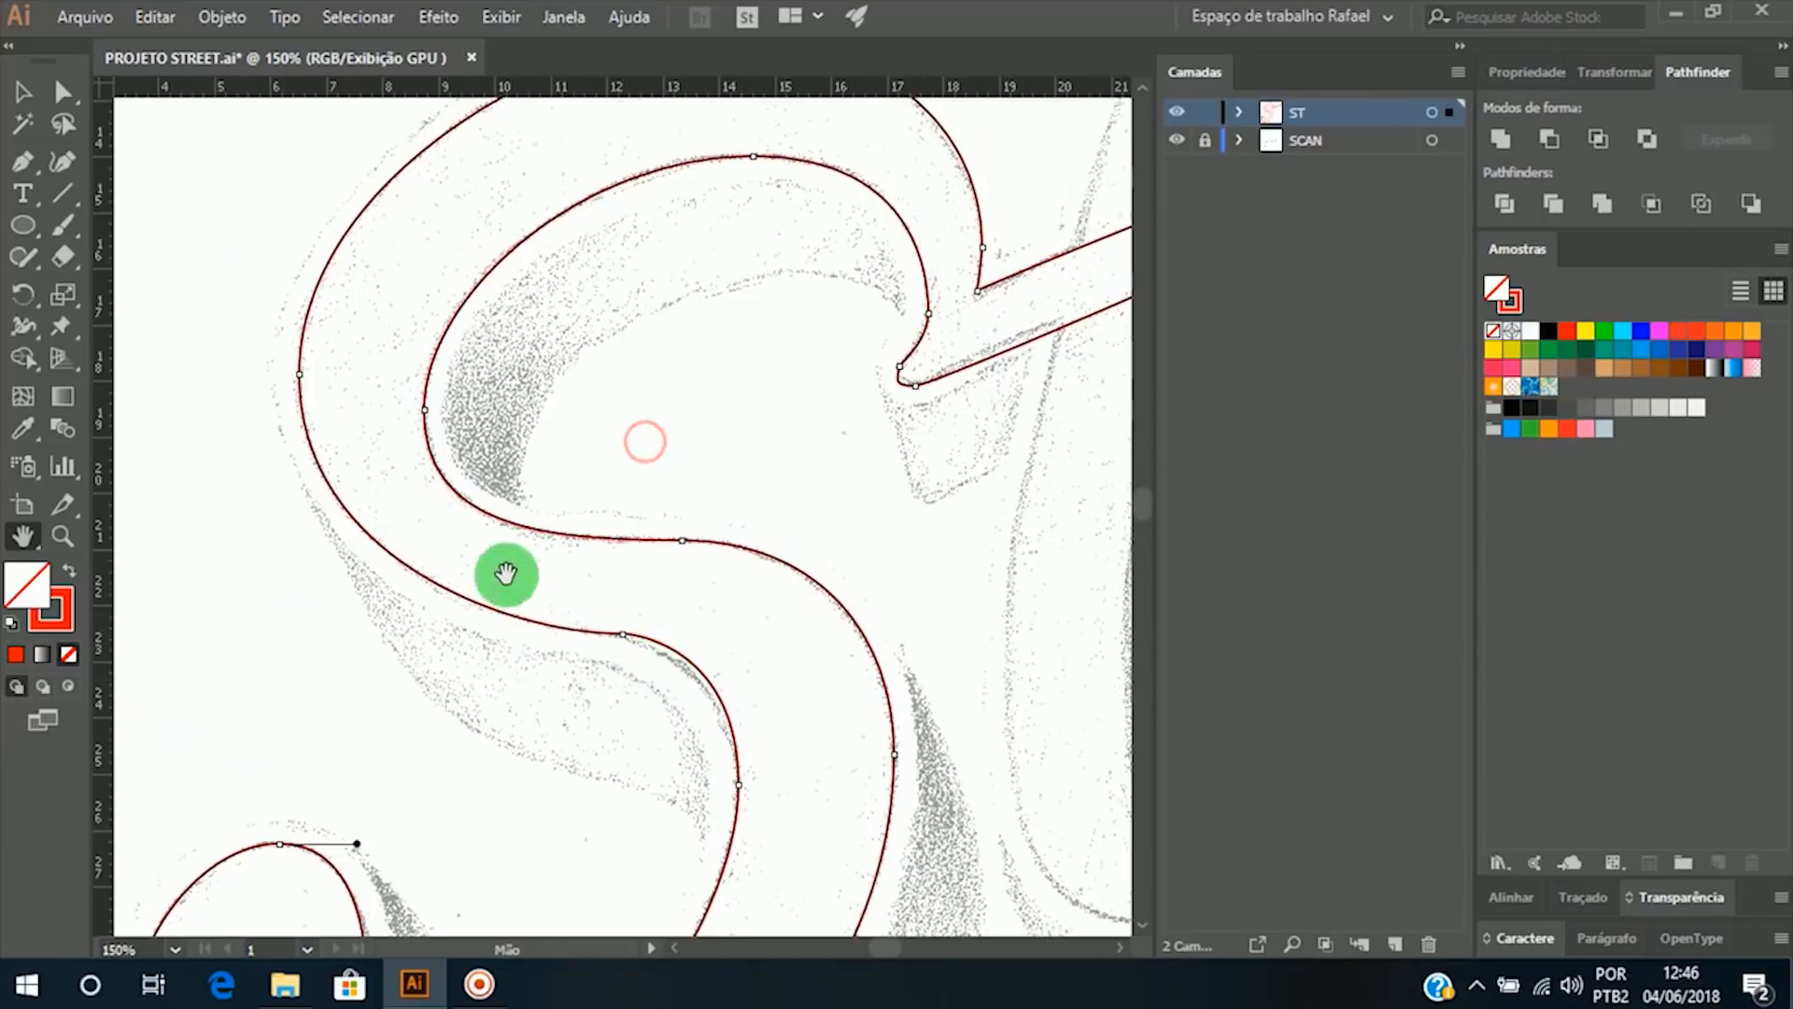
drag(464, 458, 474, 658)
drag(958, 468, 572, 468)
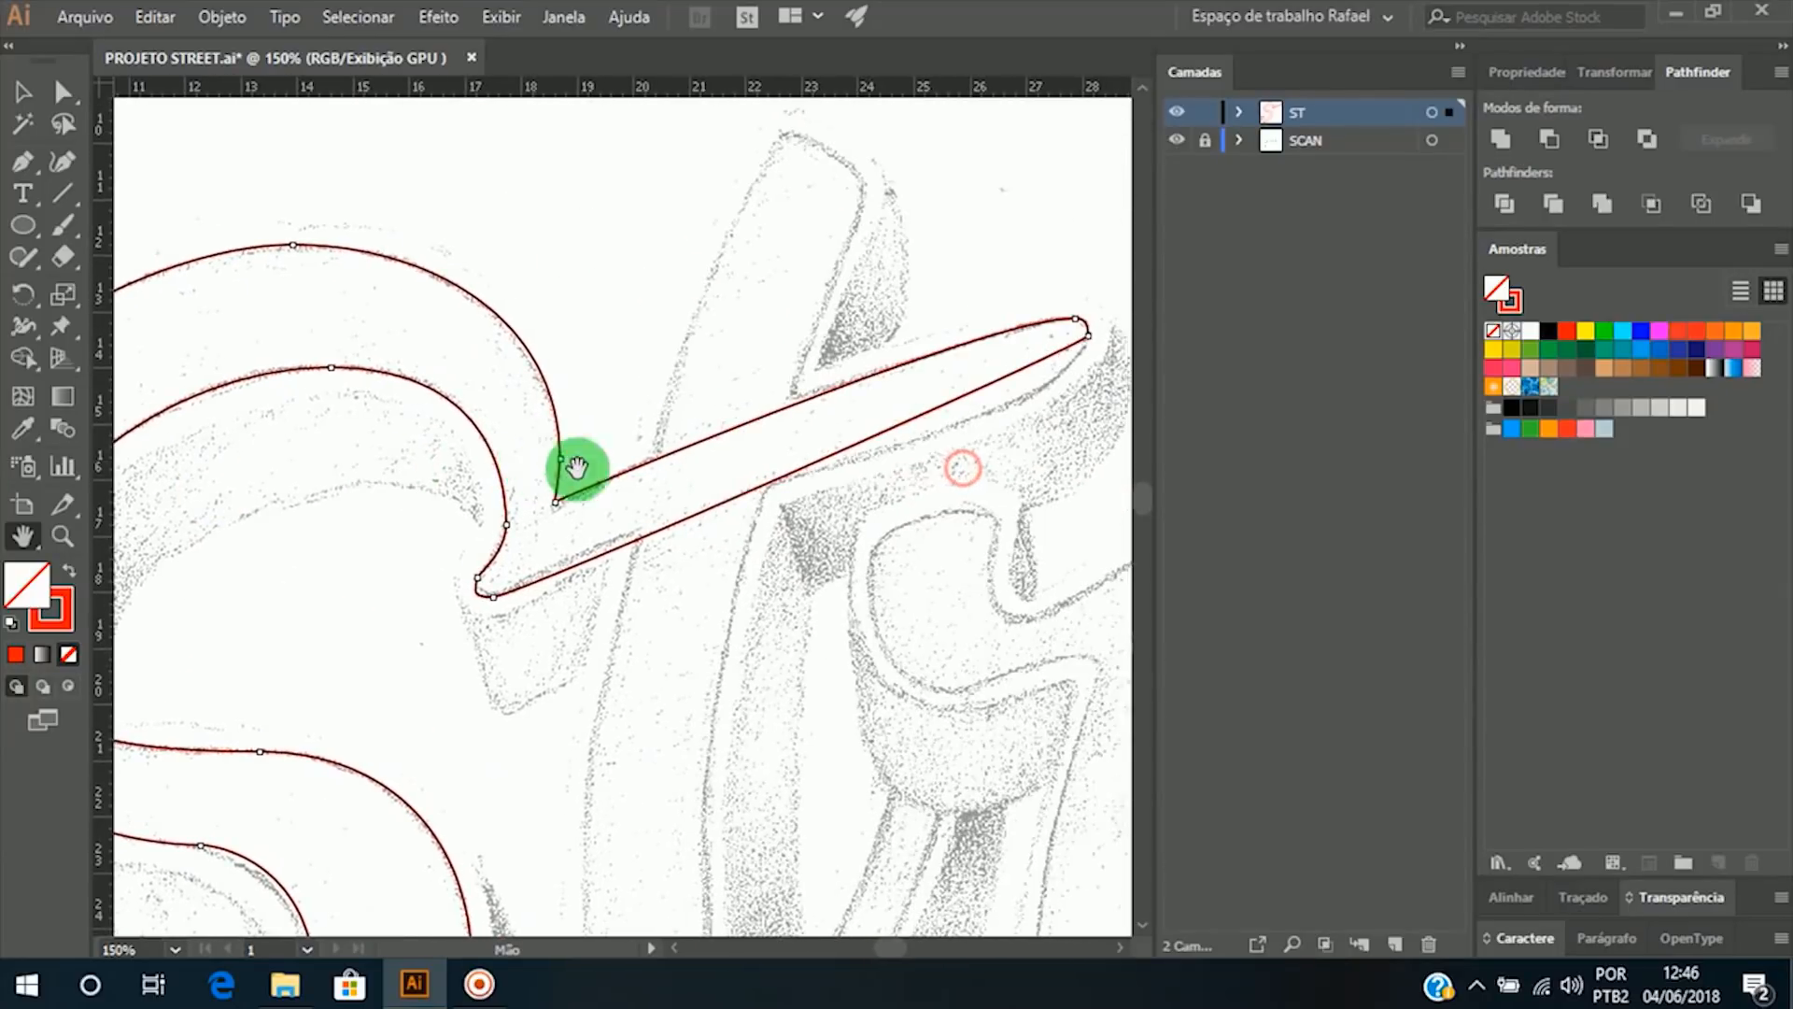
drag(884, 447, 751, 474)
key(z)
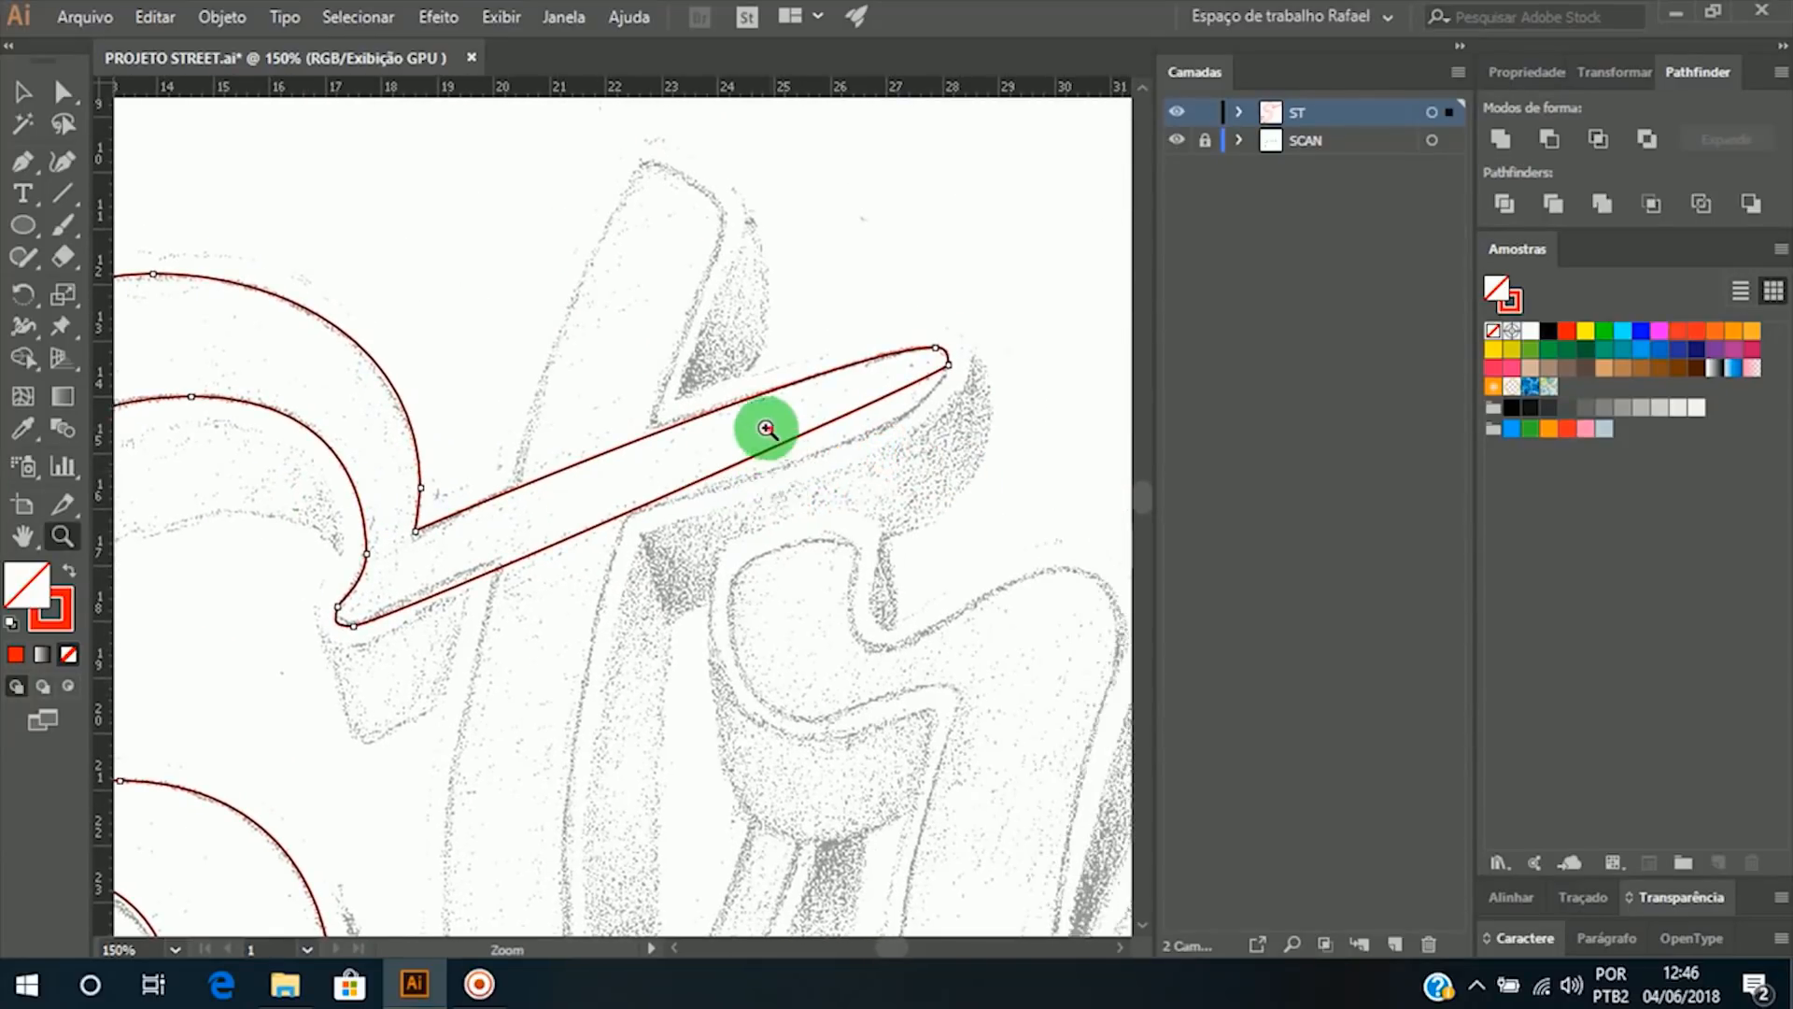
click(764, 418)
click(666, 535)
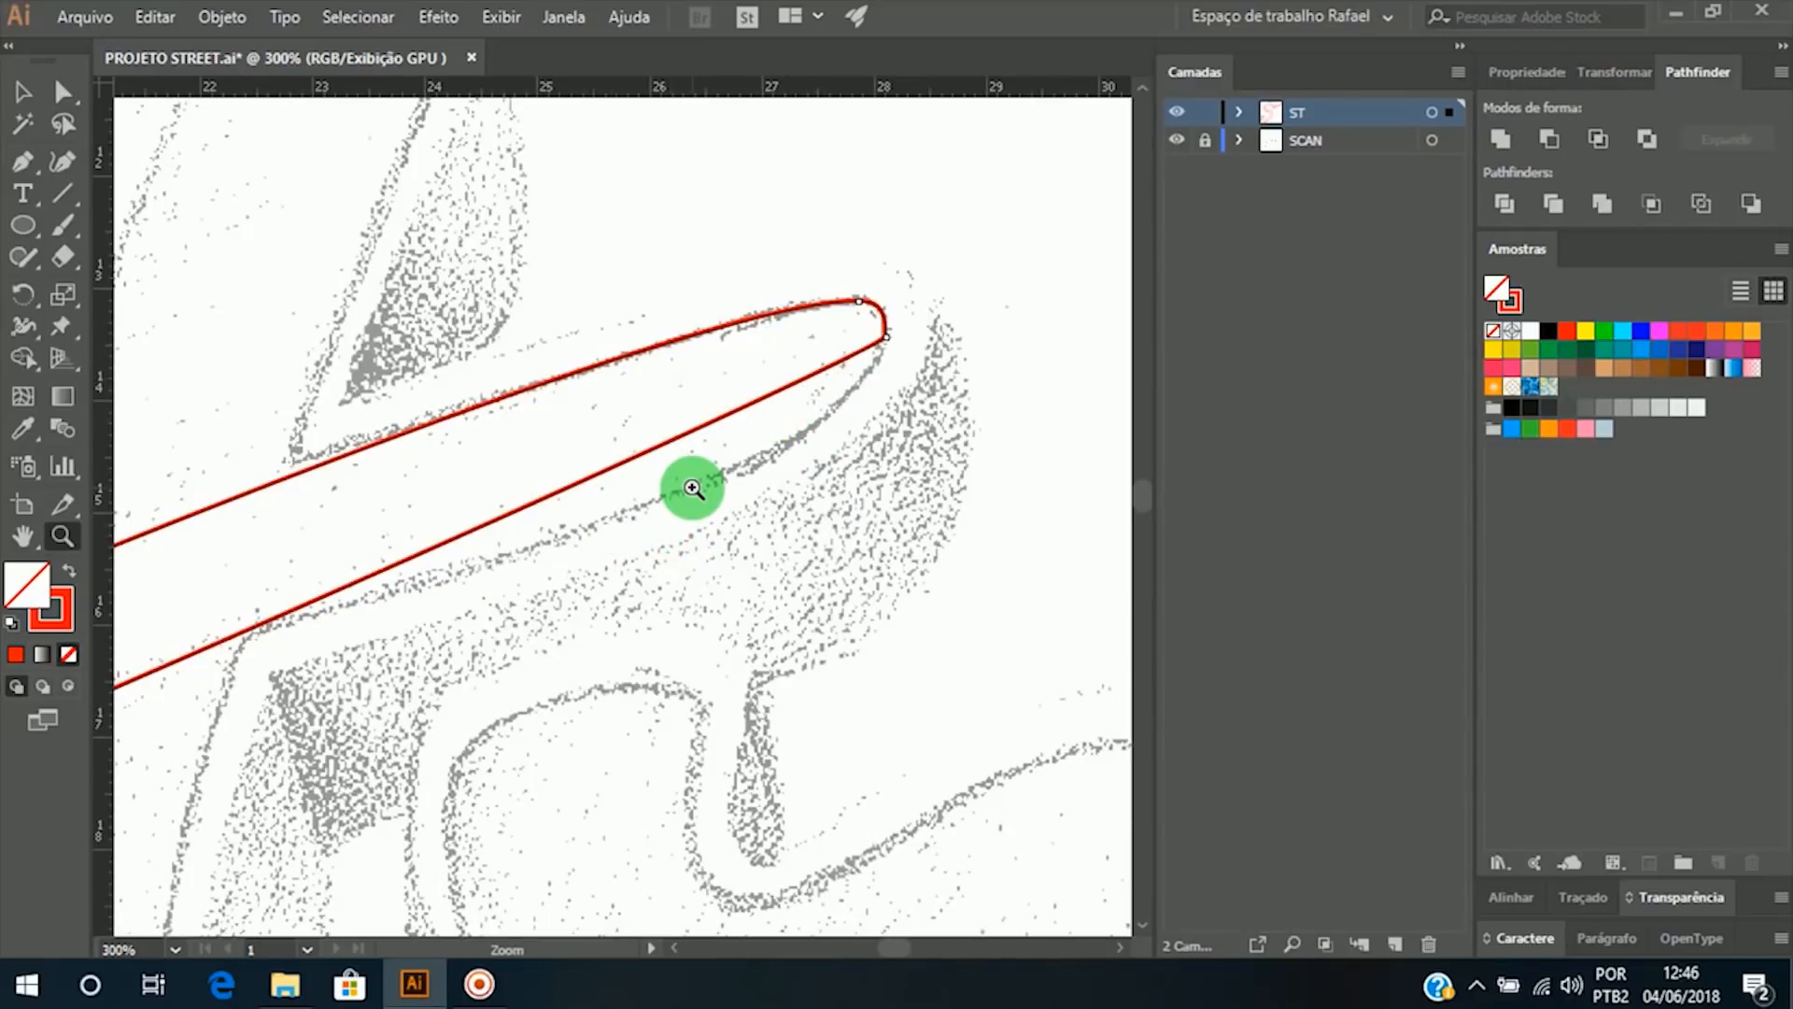
drag(692, 488, 874, 457)
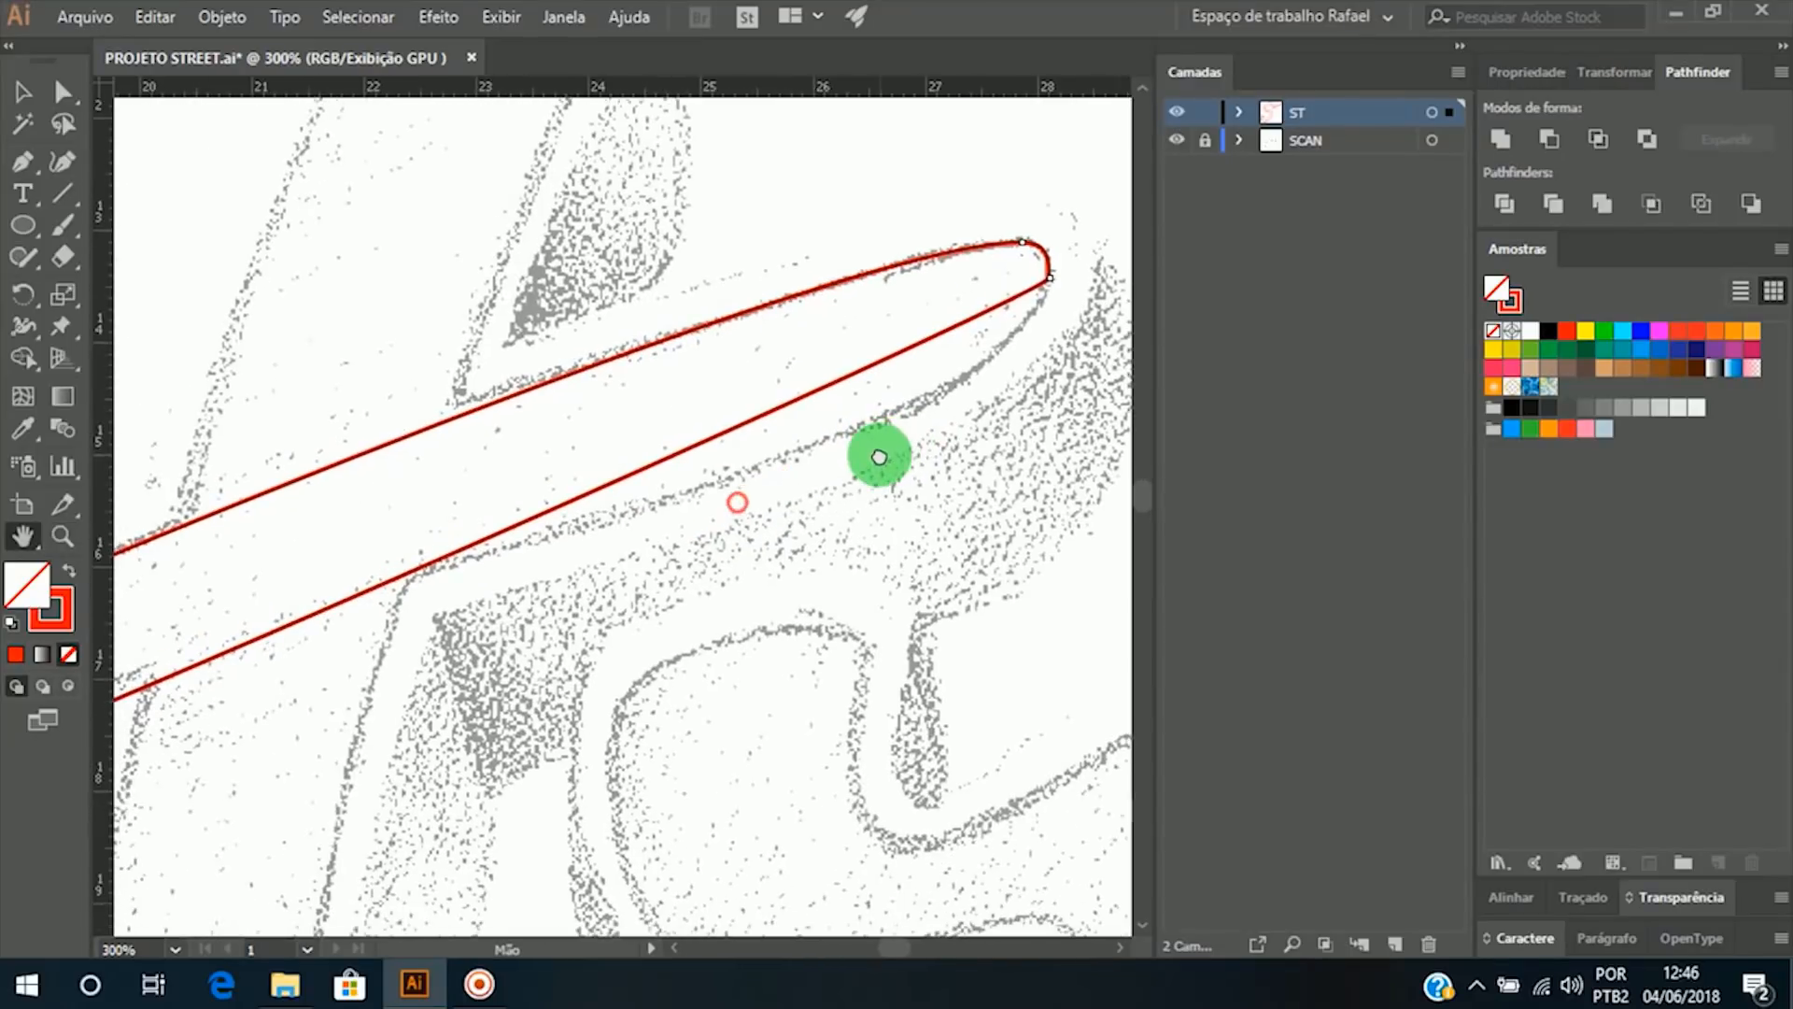
alt+click(793, 469)
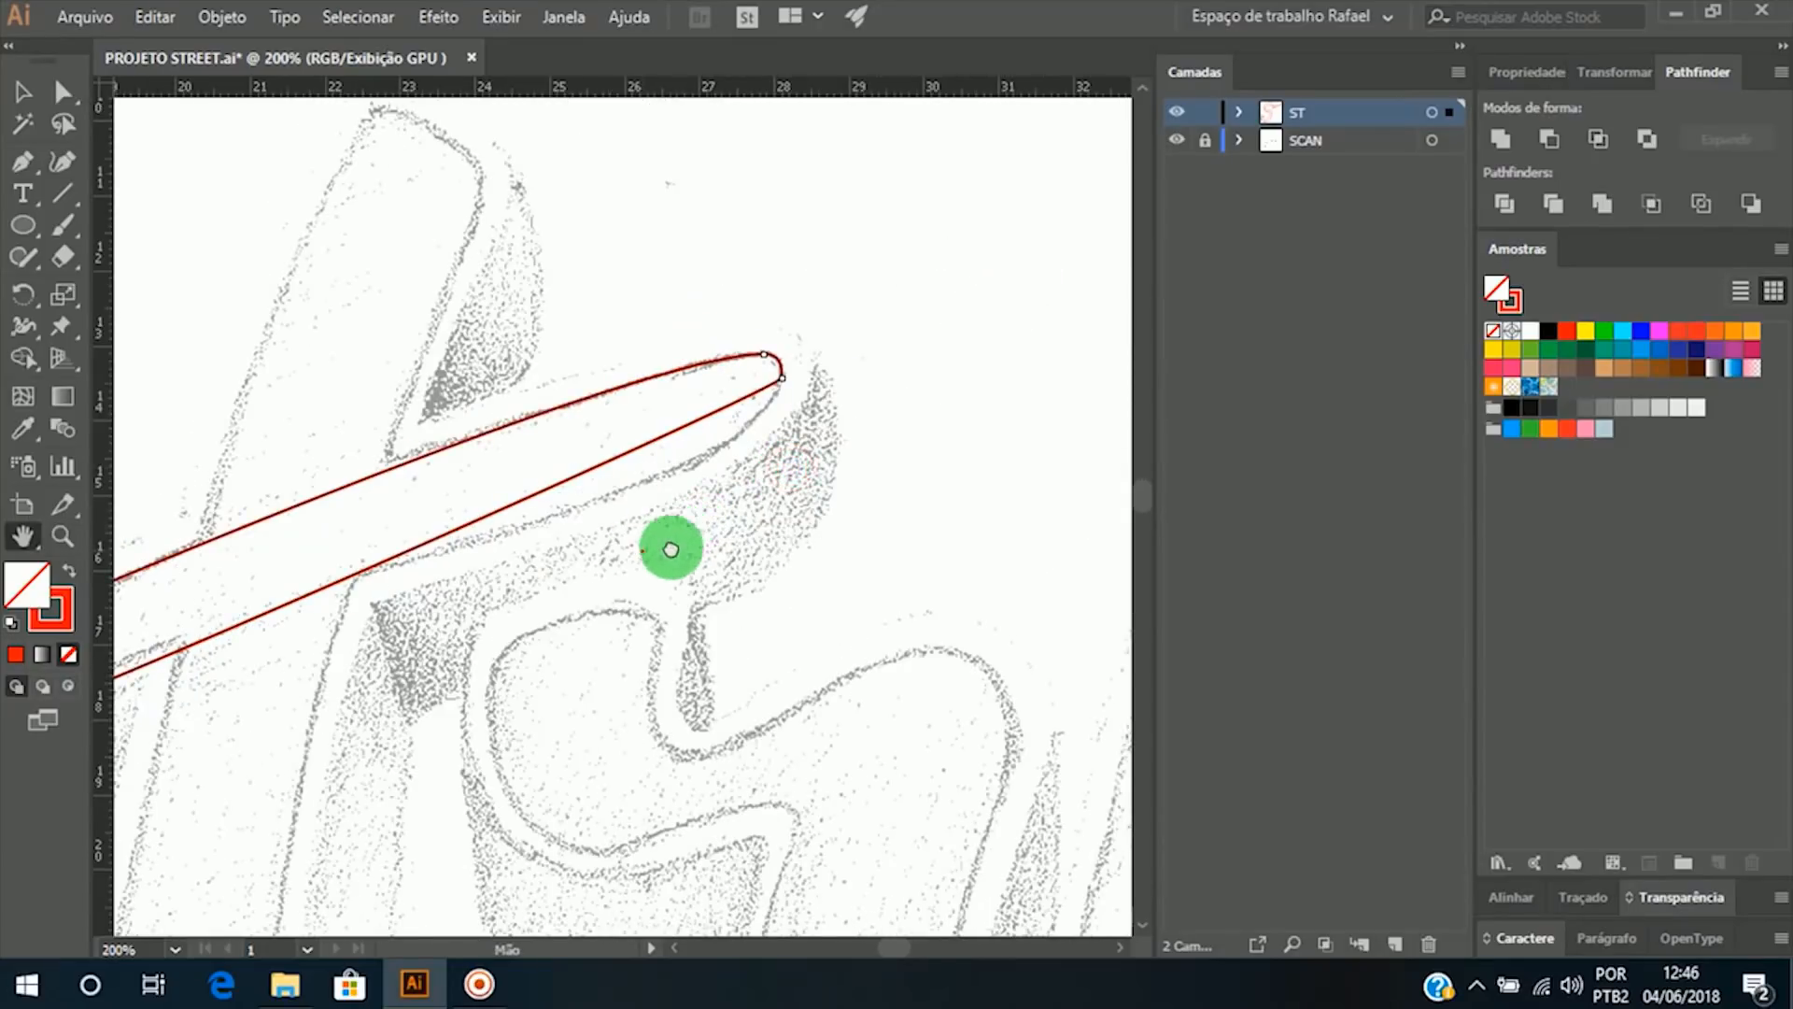
drag(668, 545, 849, 461)
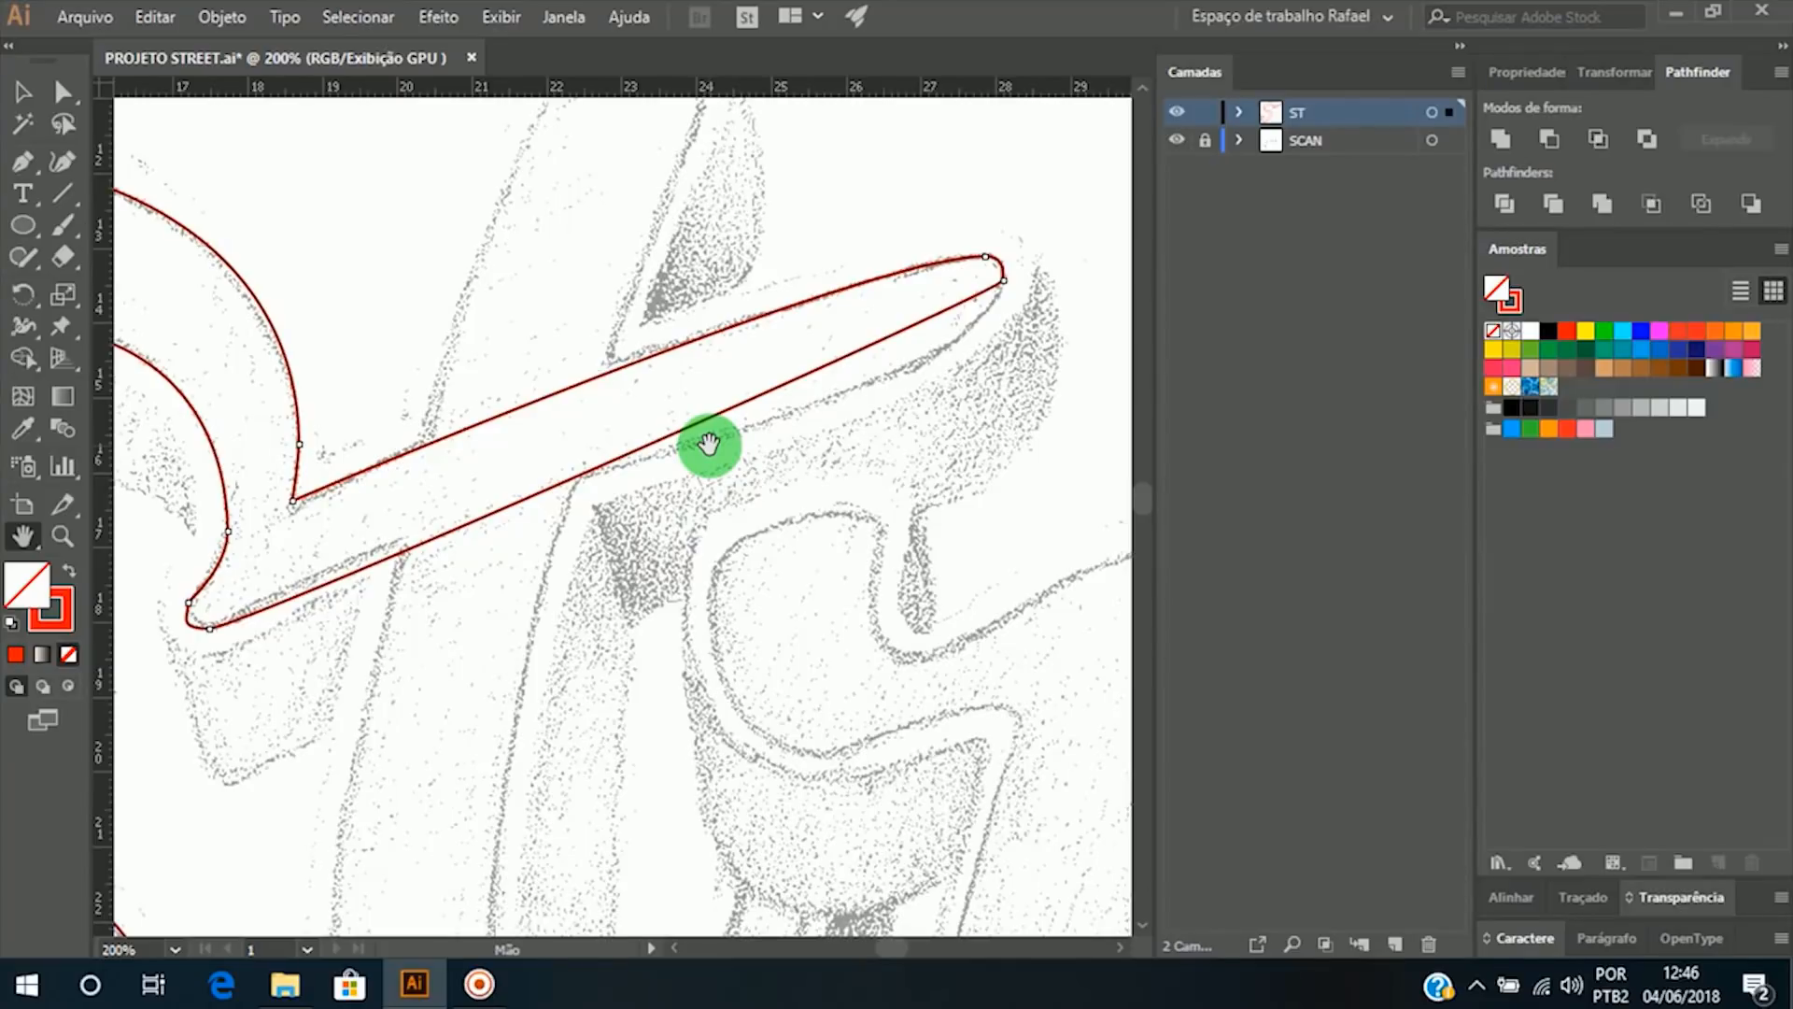
Step: Extend the lower handle of the anchor at the bar's rounded end downward, curving the bar's lower edge toward the sketch
key(a)
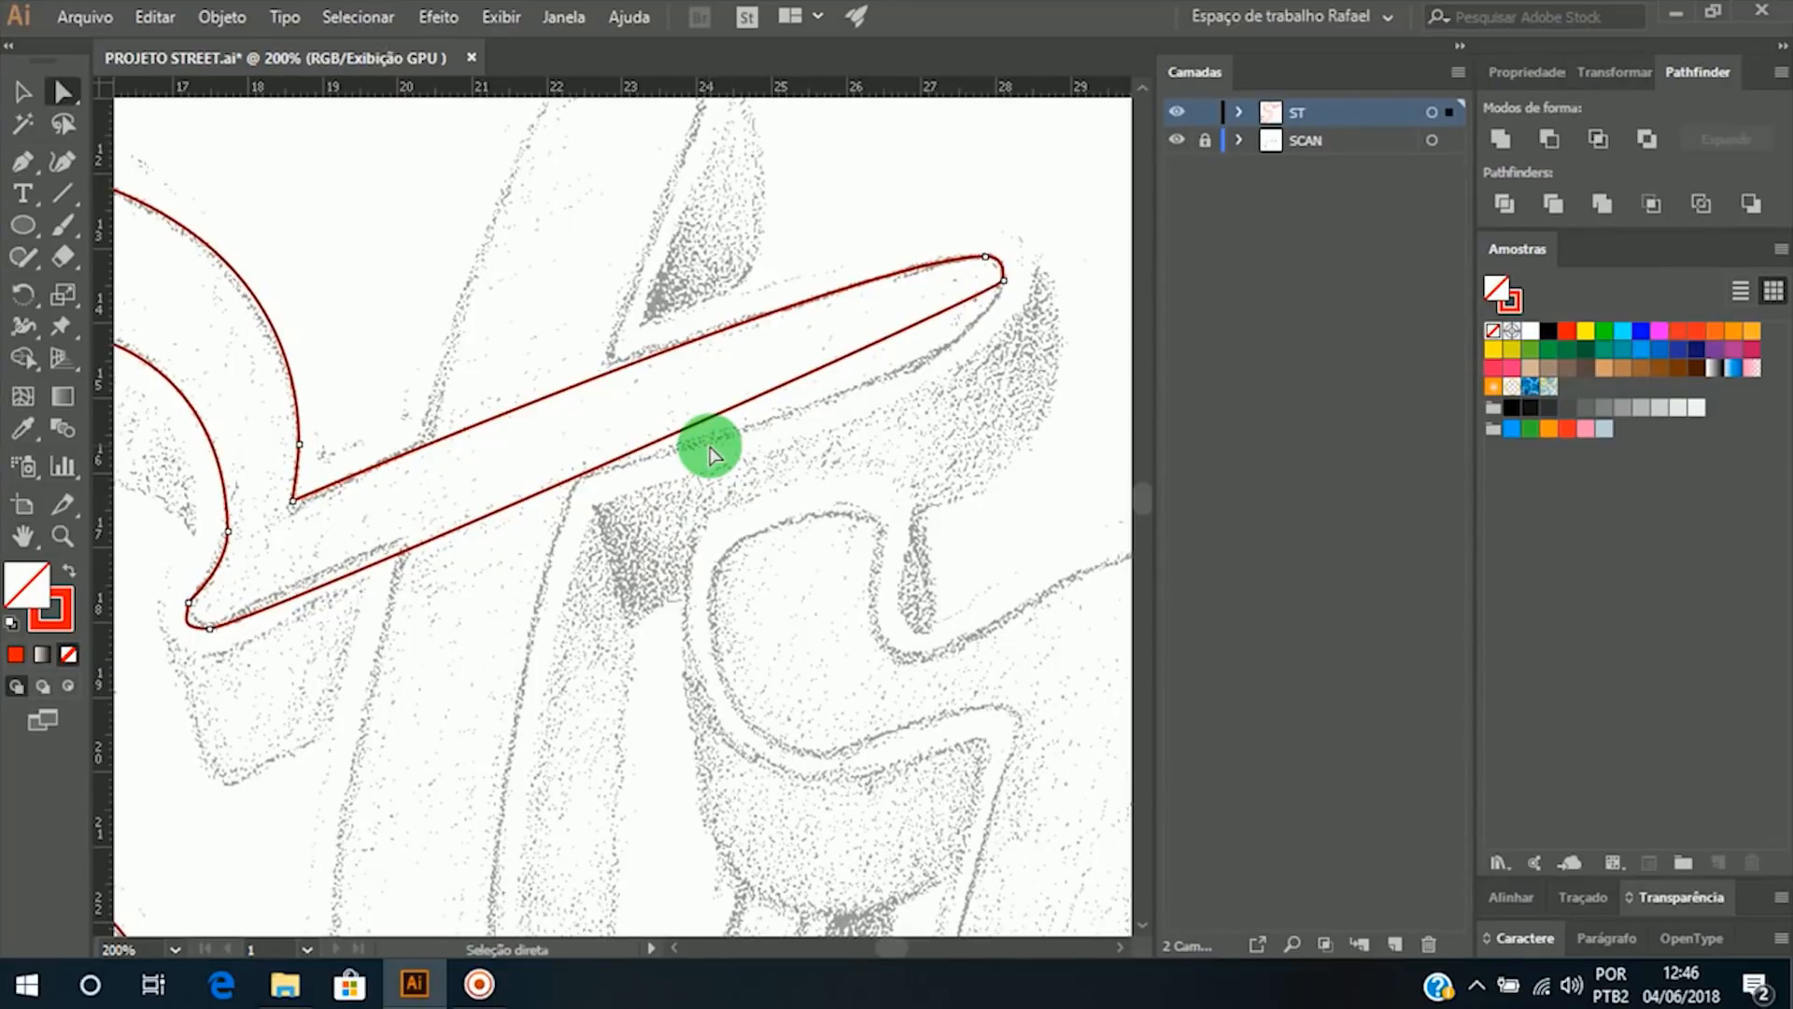
click(1004, 280)
click(1005, 281)
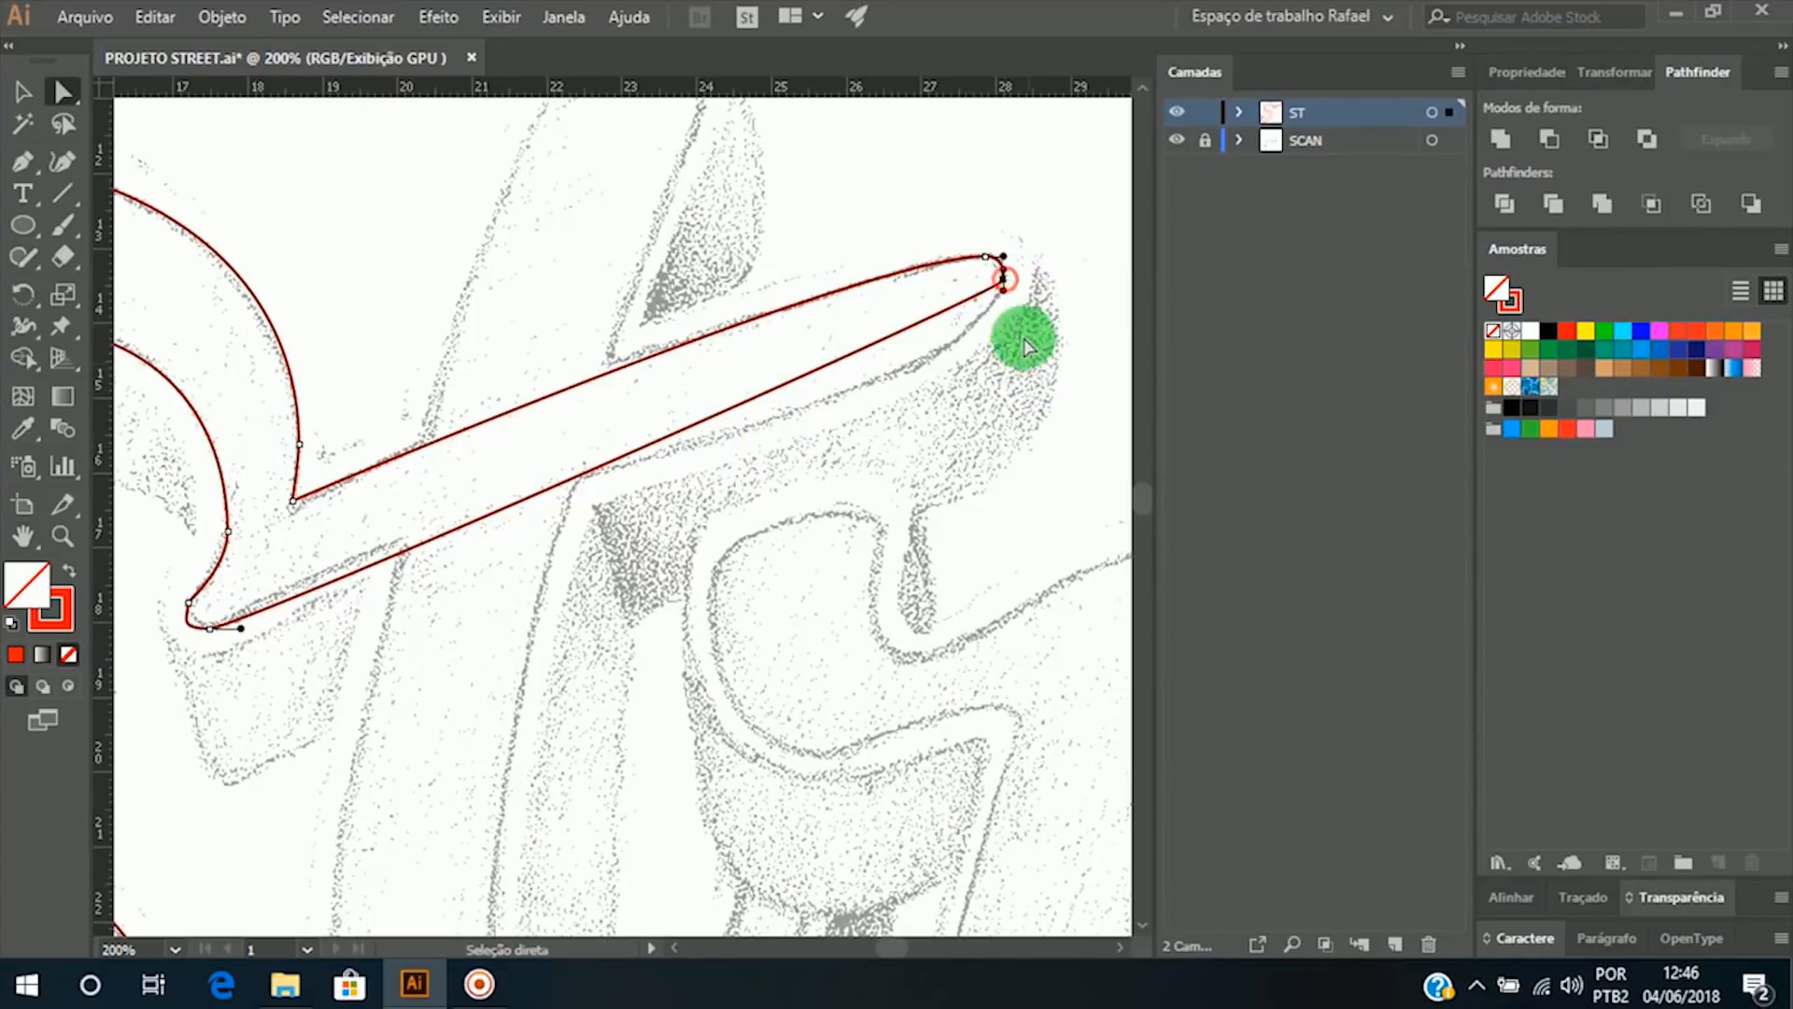
drag(1005, 288, 990, 383)
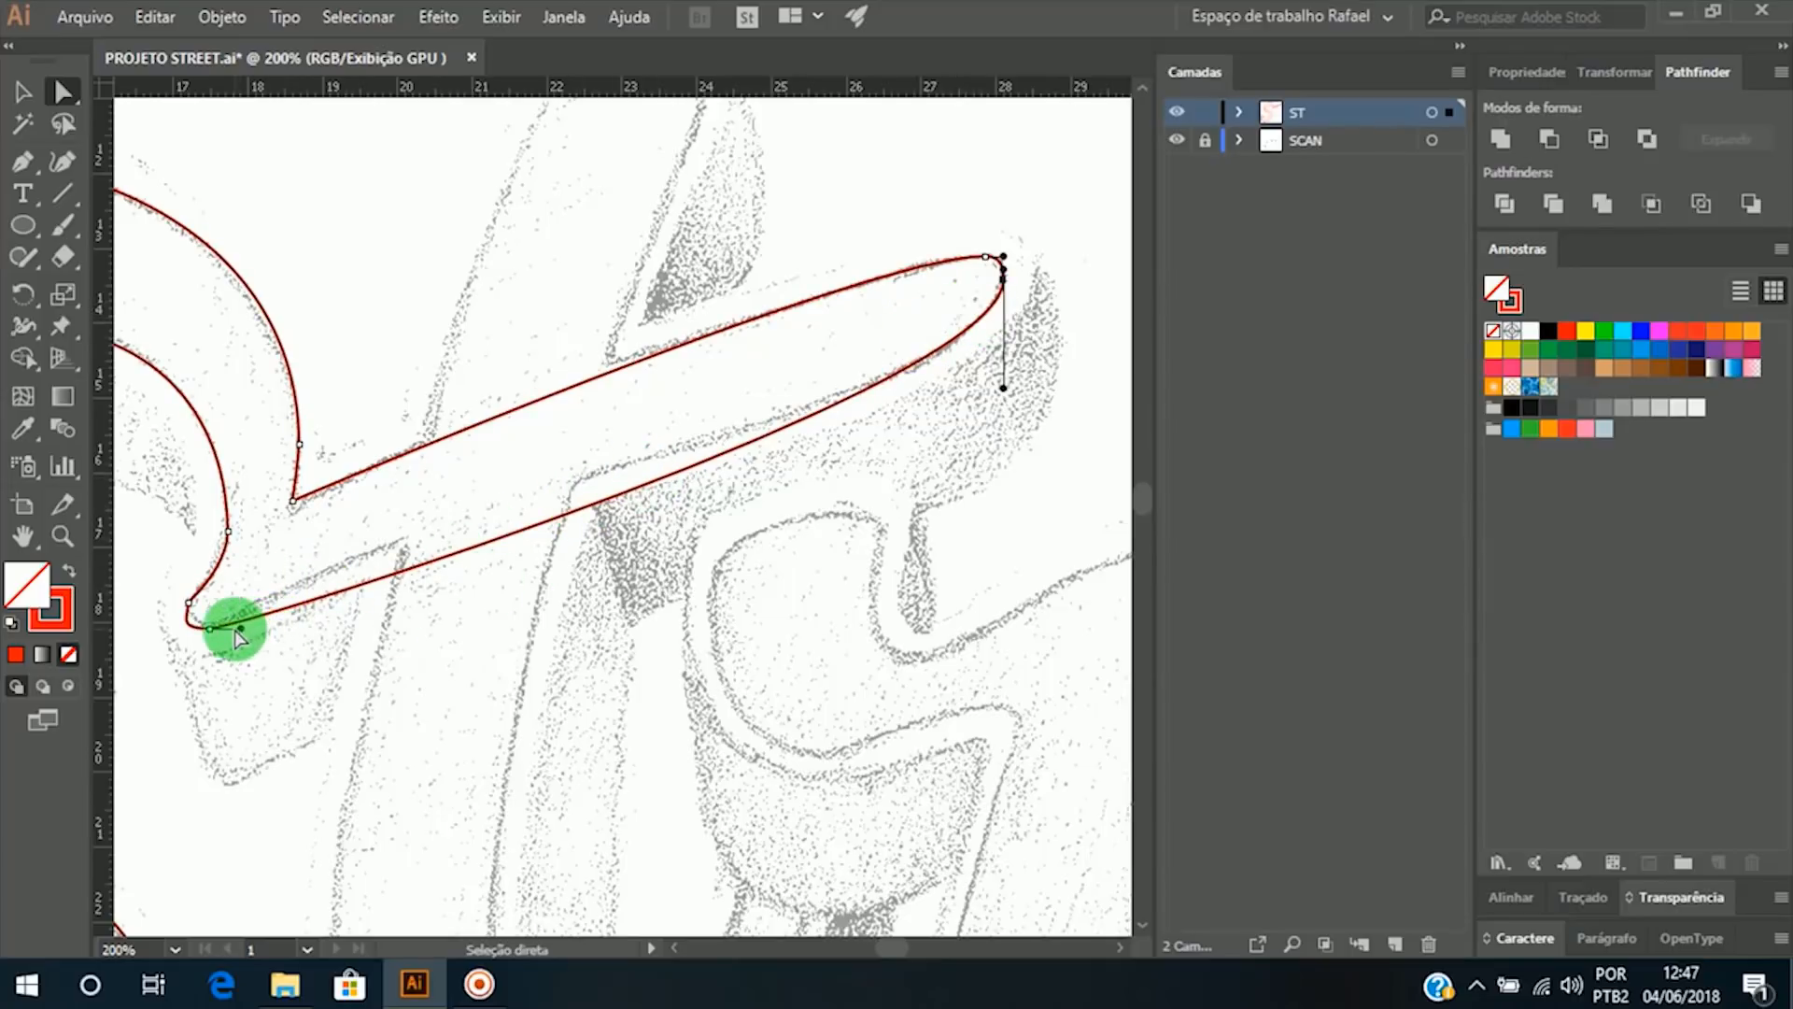
drag(241, 628, 450, 590)
key(ctrl+z)
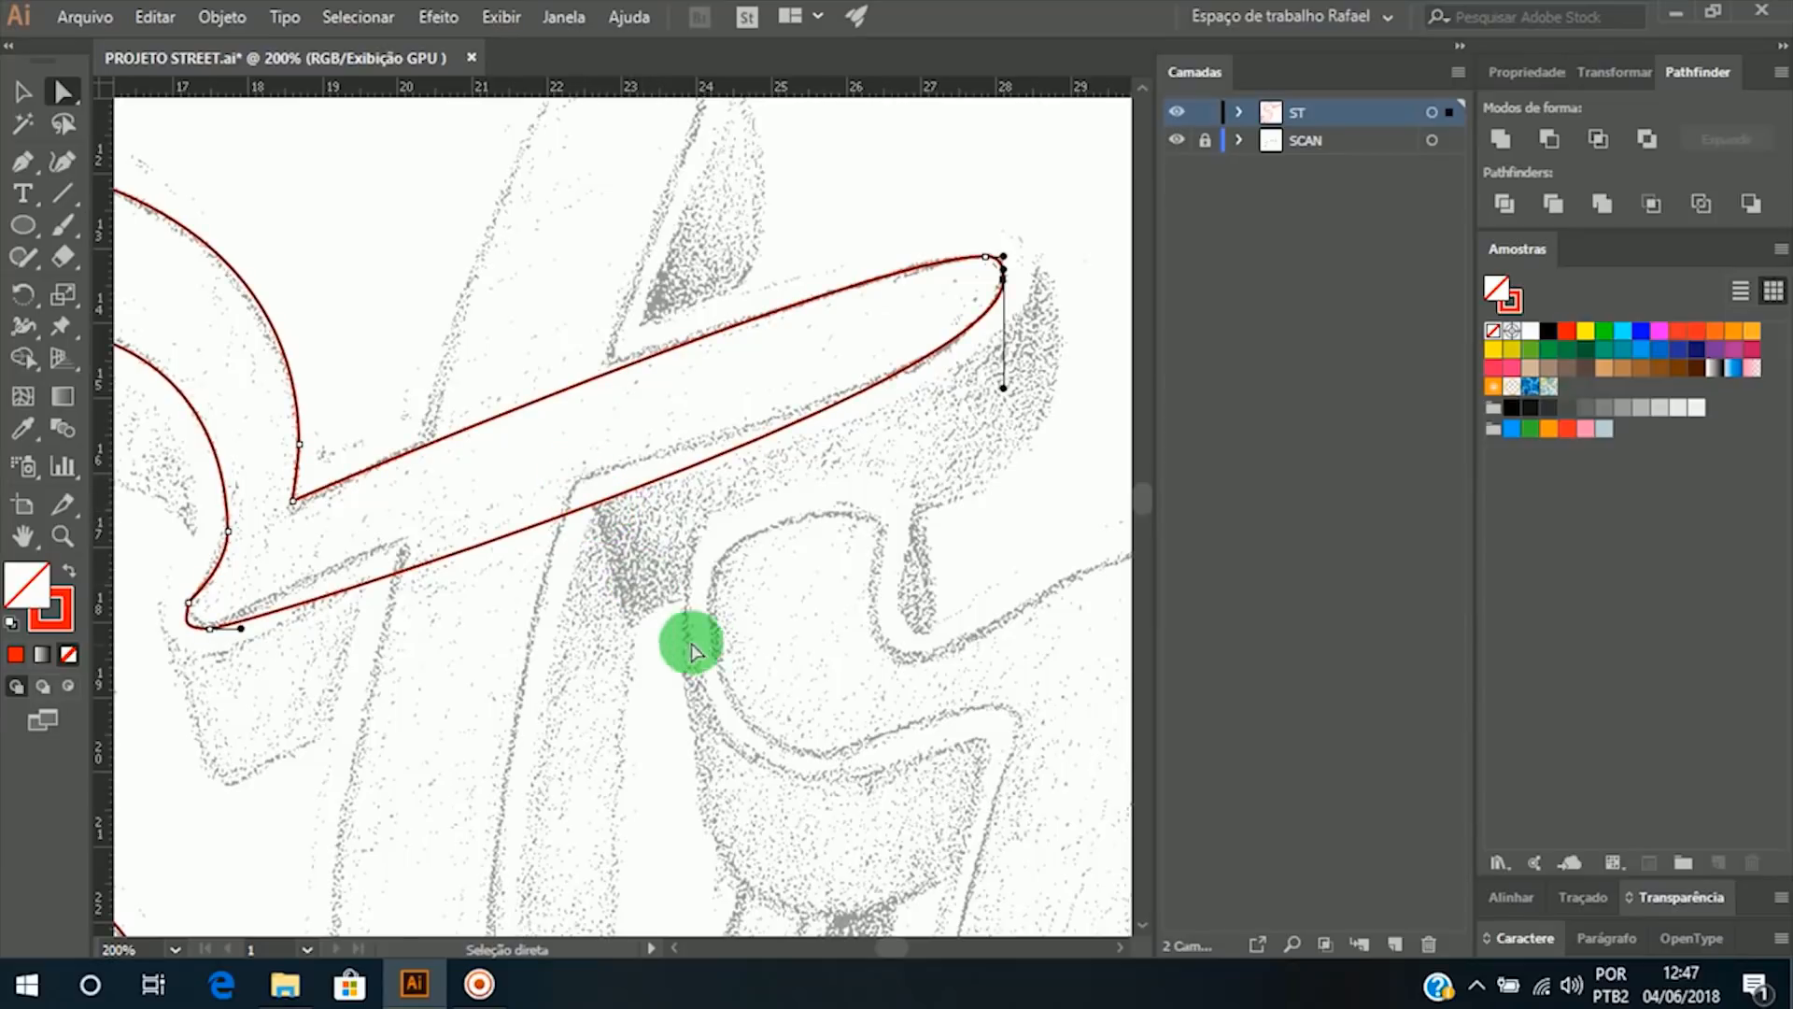
Step: Fit the bar's lower edge to the sketch by adding a middle anchor point and adjusting its position and the edge's handles
key(p)
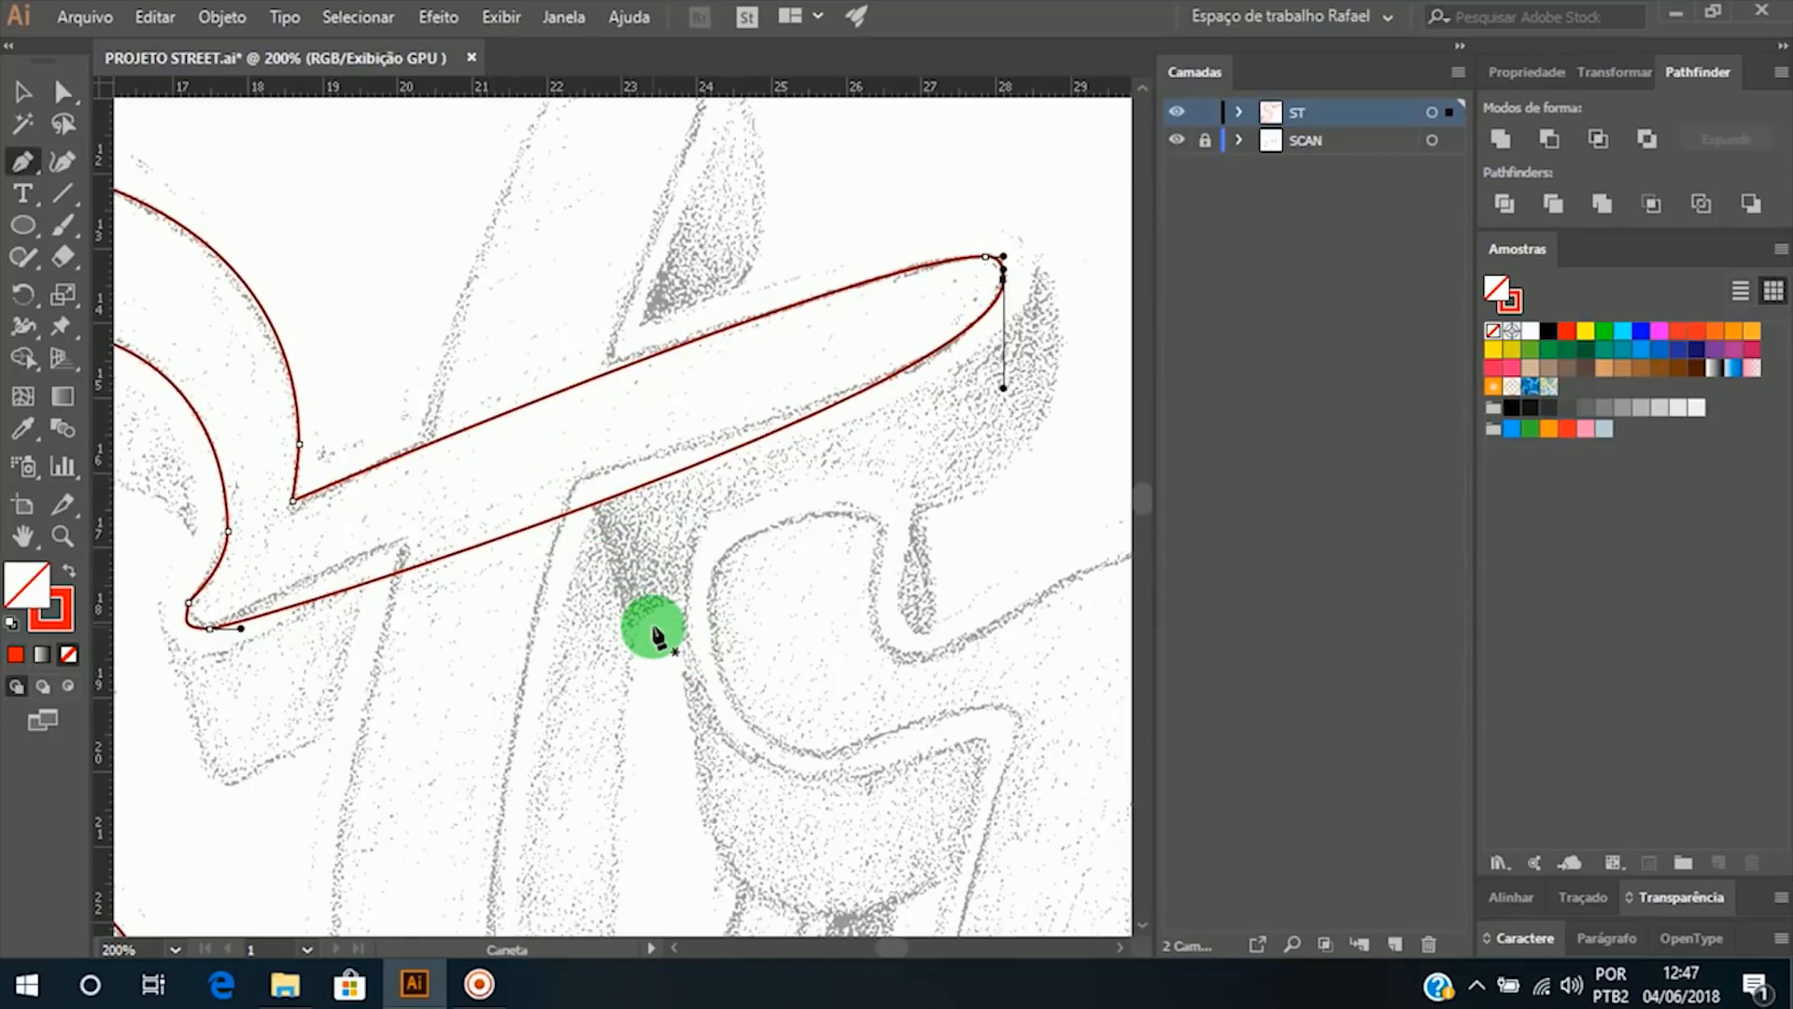
click(600, 501)
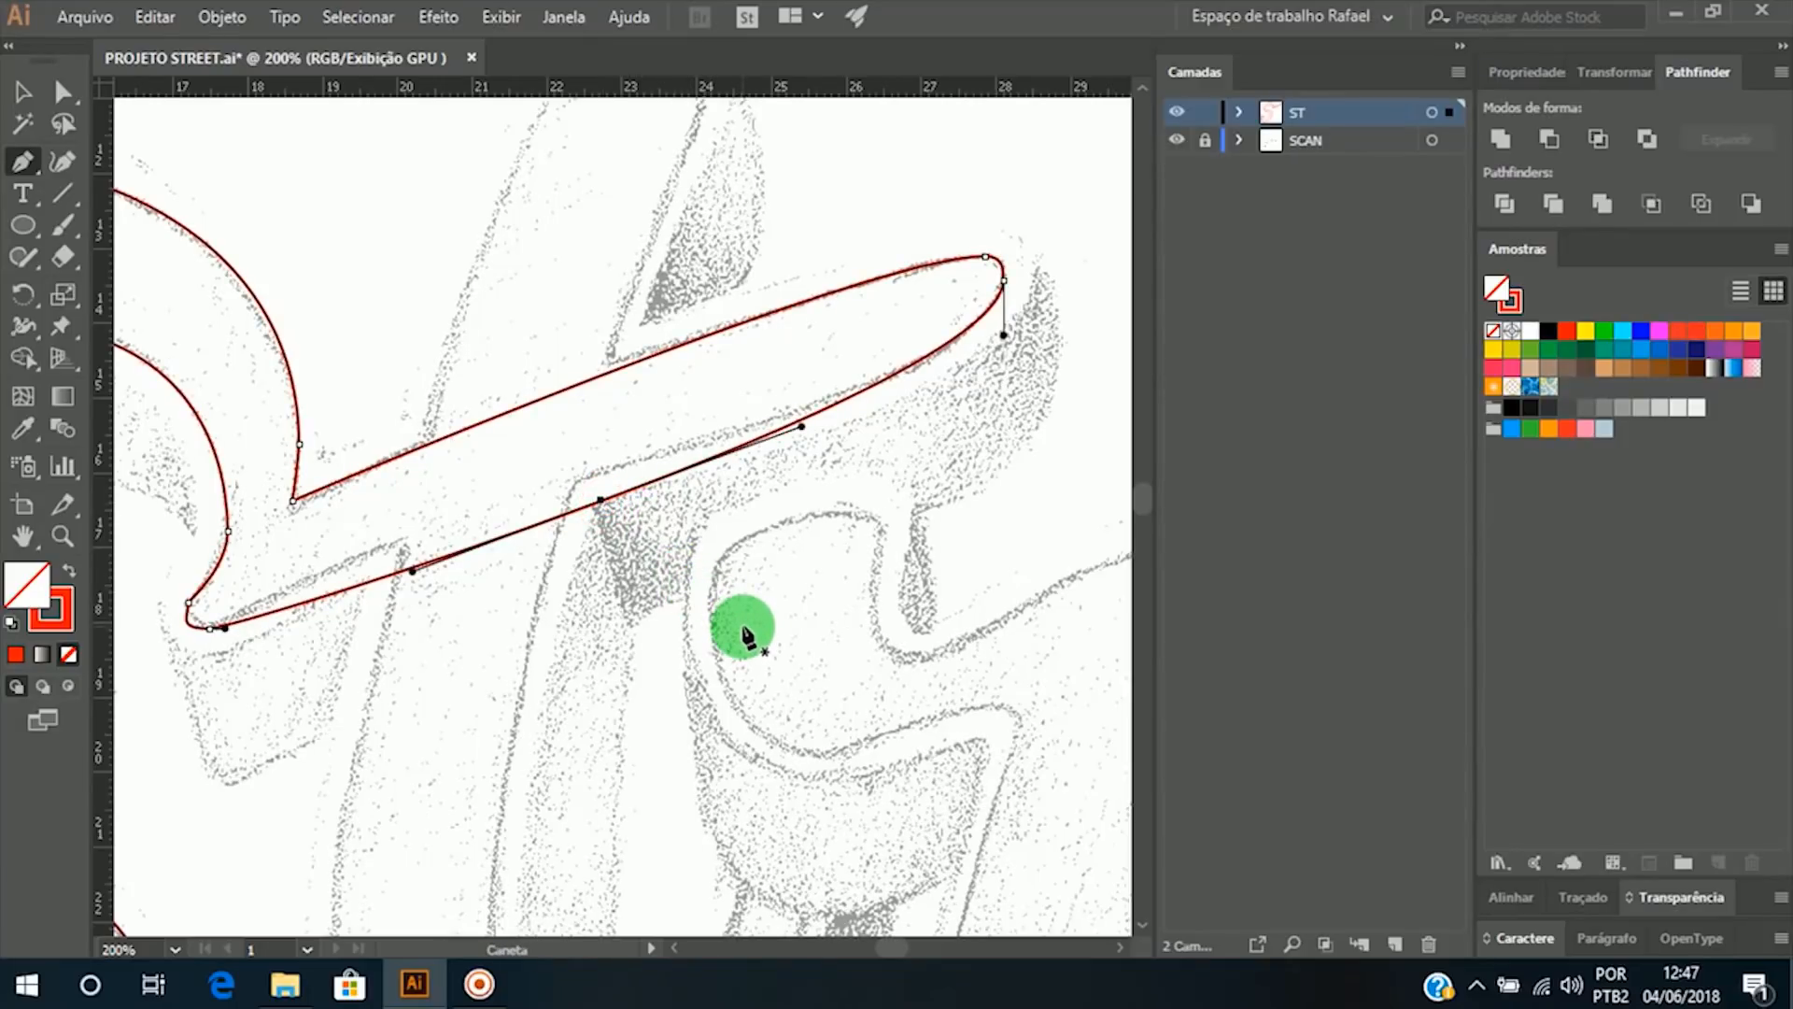
click(64, 92)
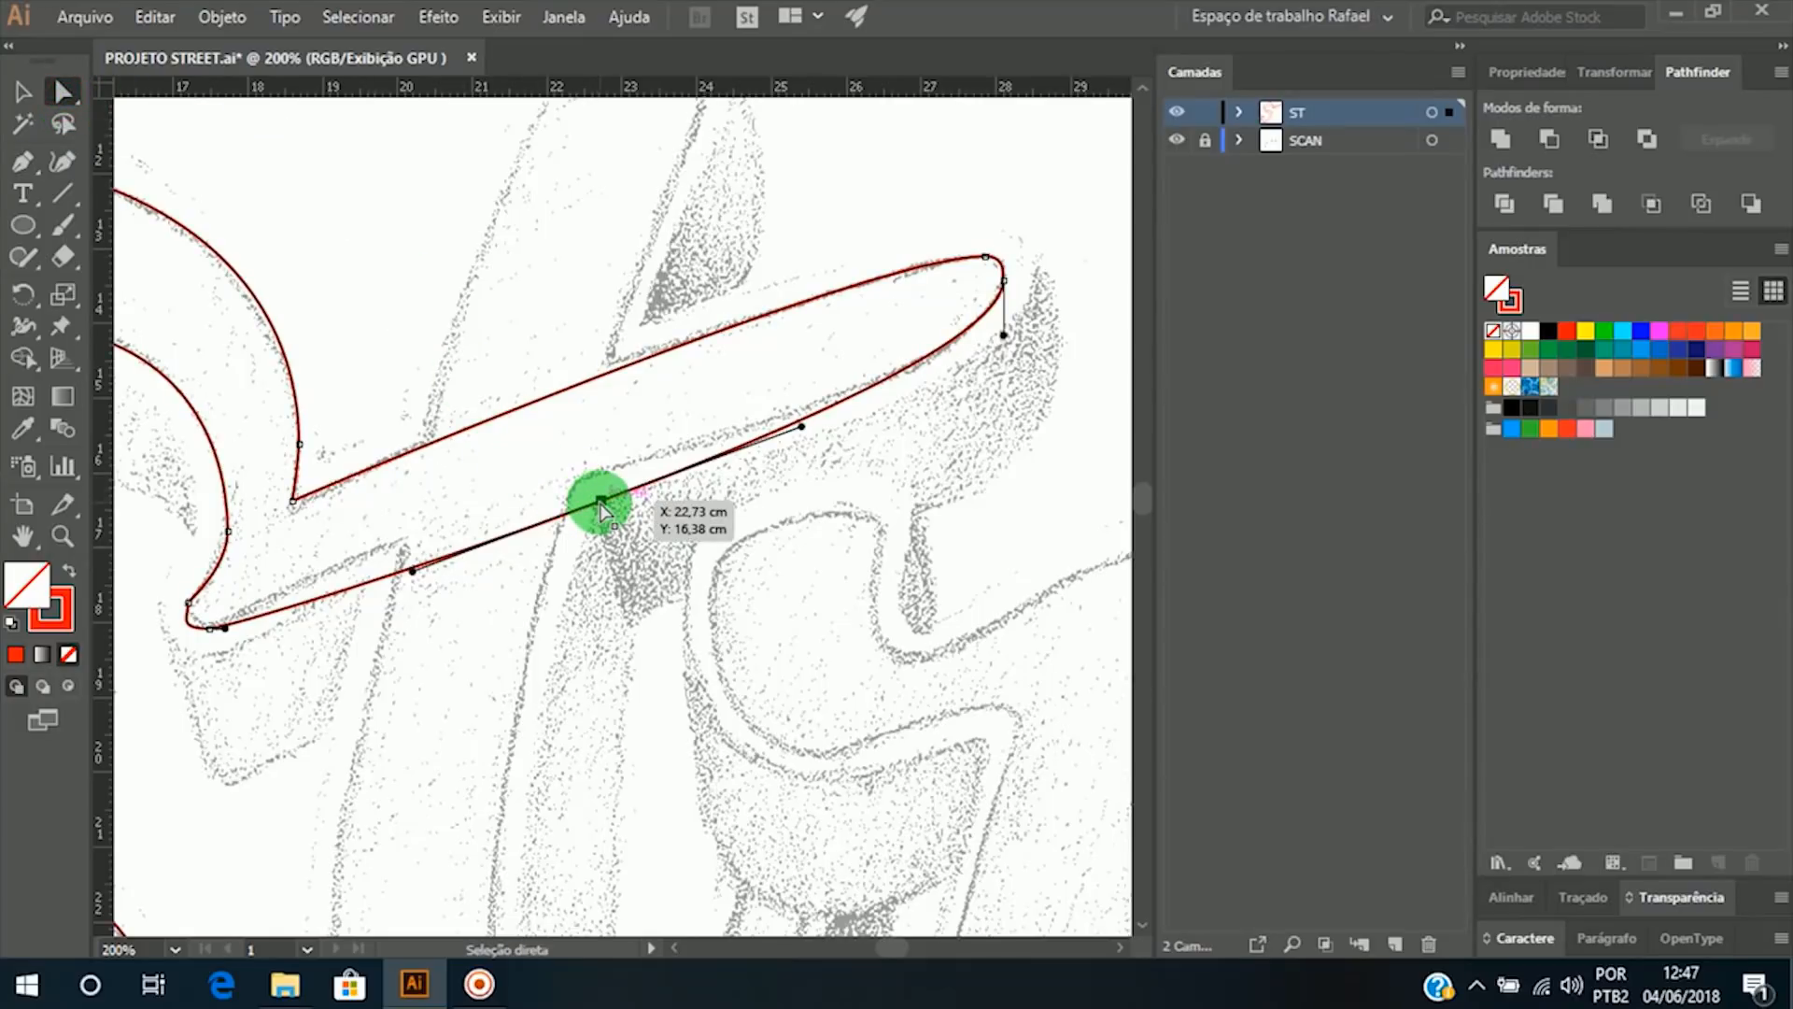
drag(600, 500, 547, 487)
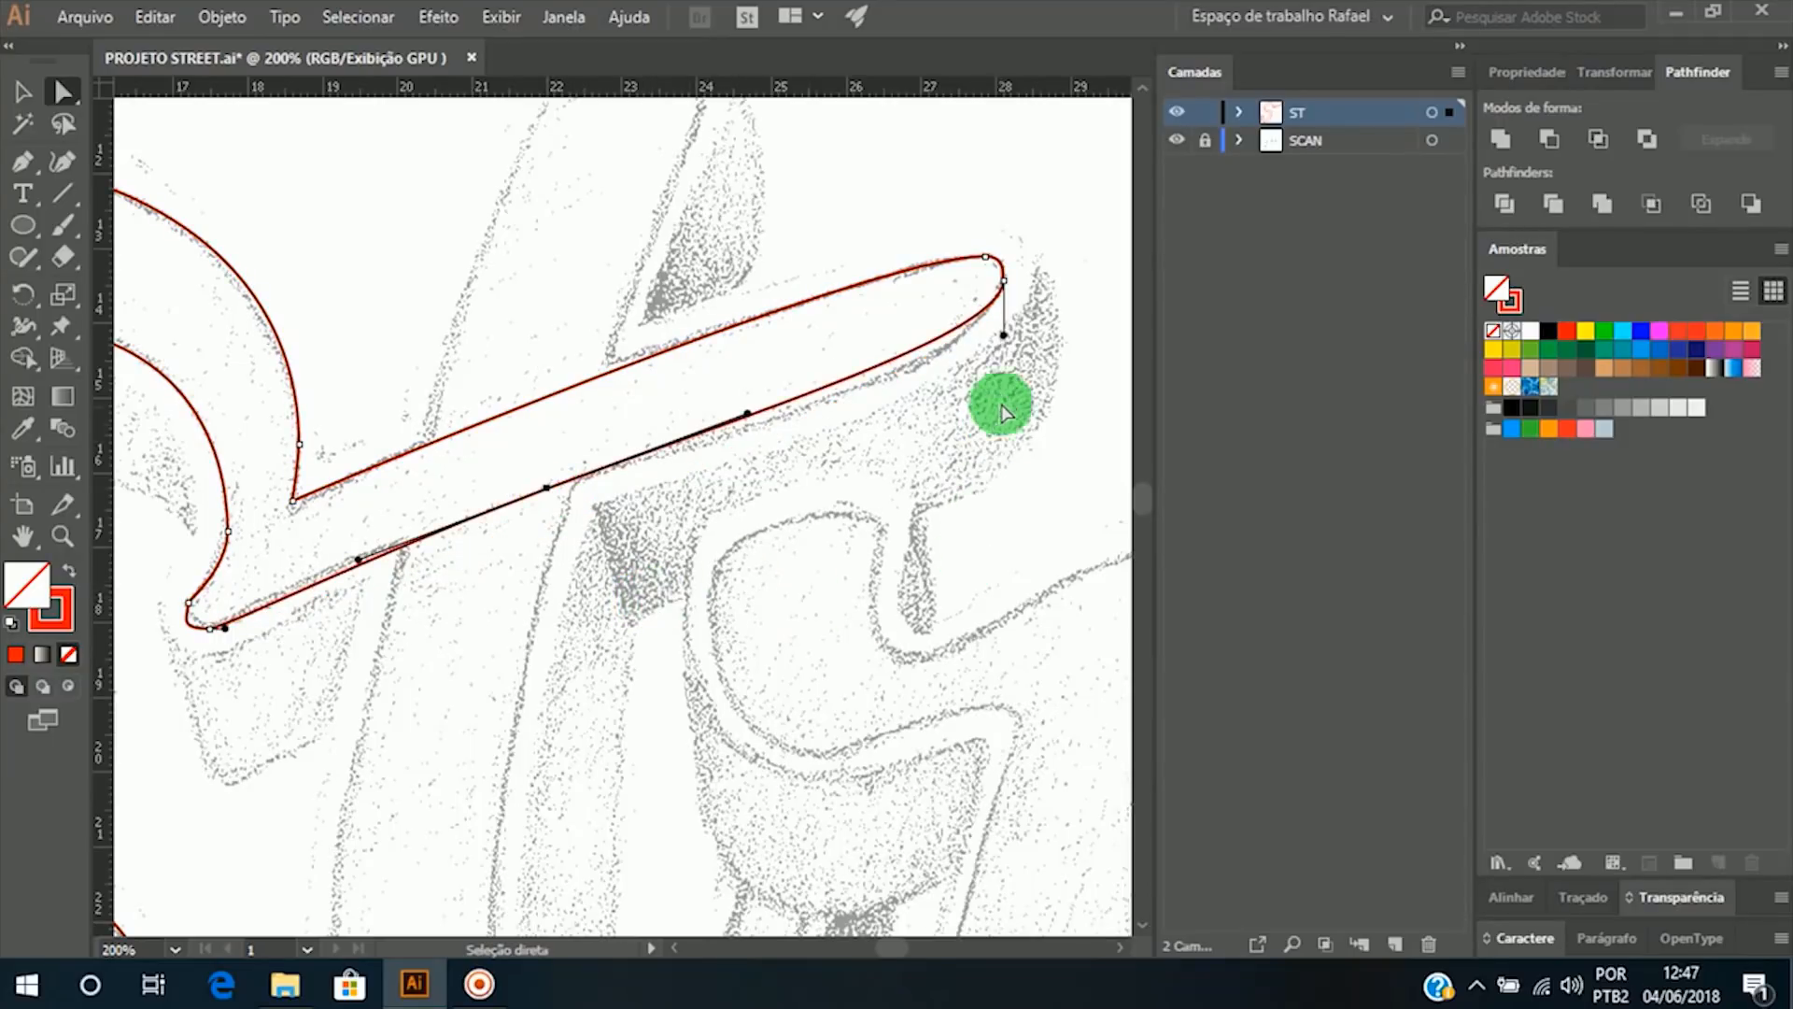
drag(1003, 336, 1000, 363)
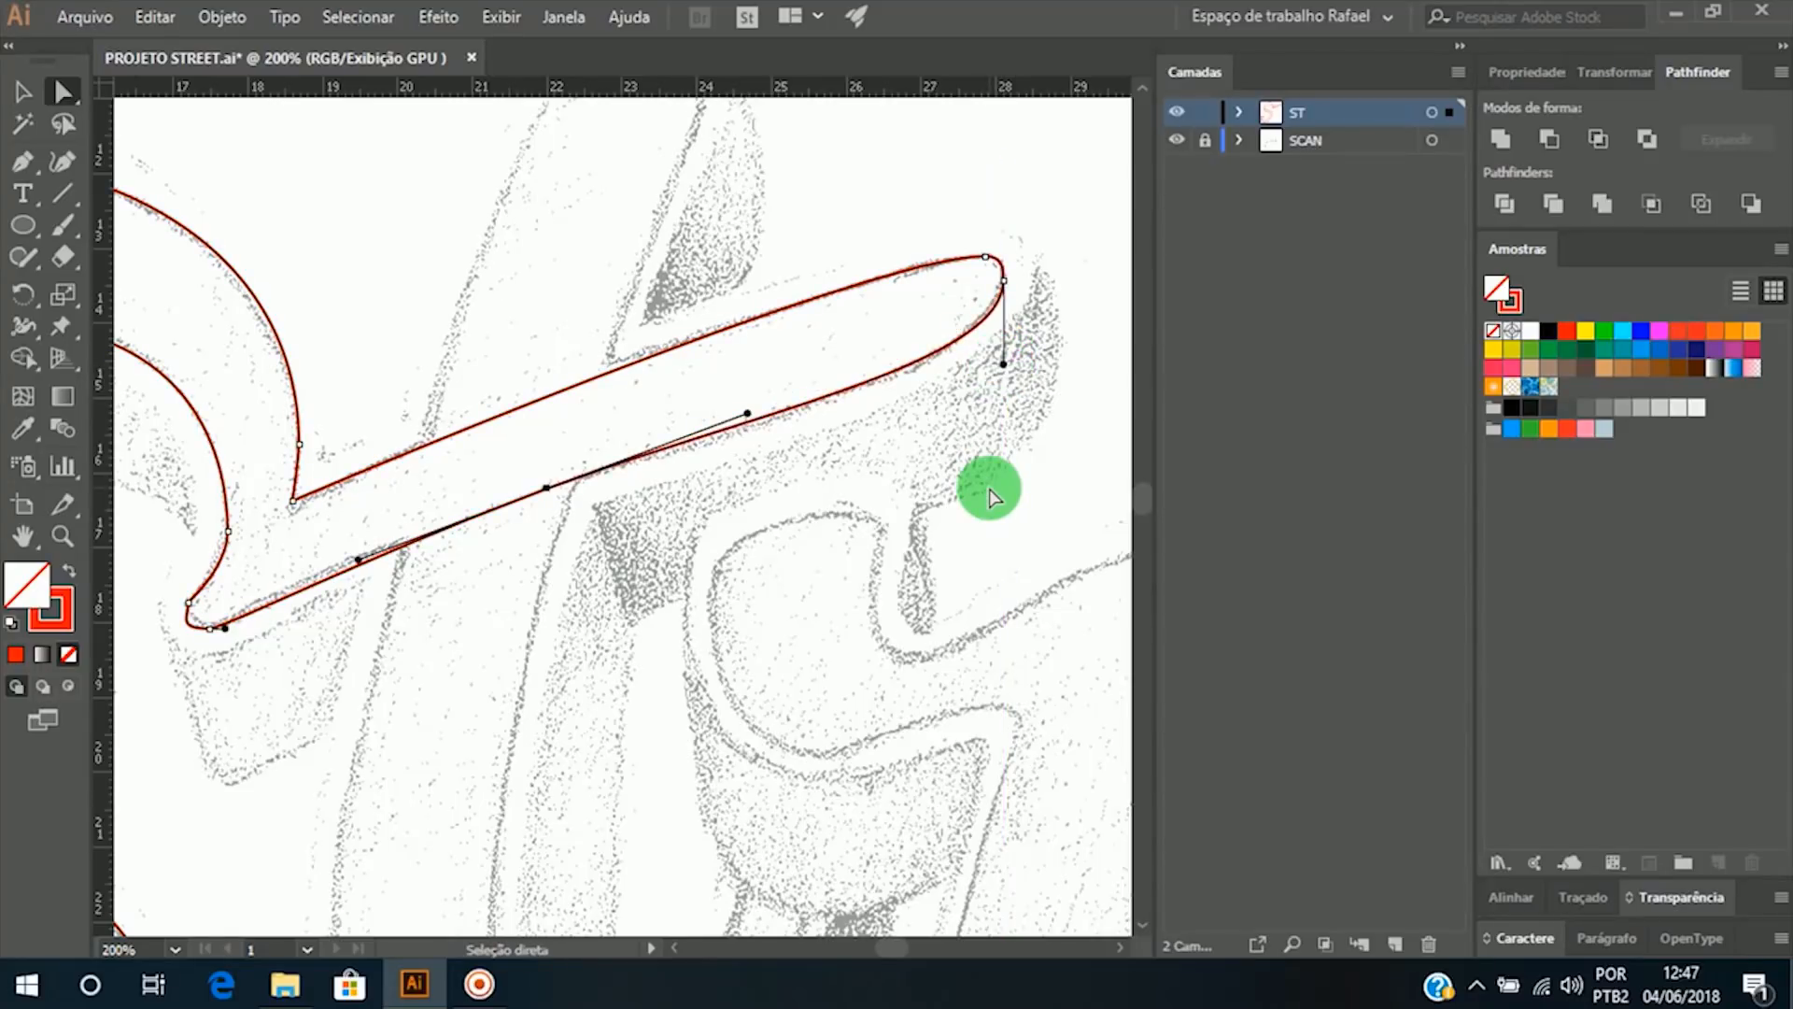
drag(361, 561, 329, 561)
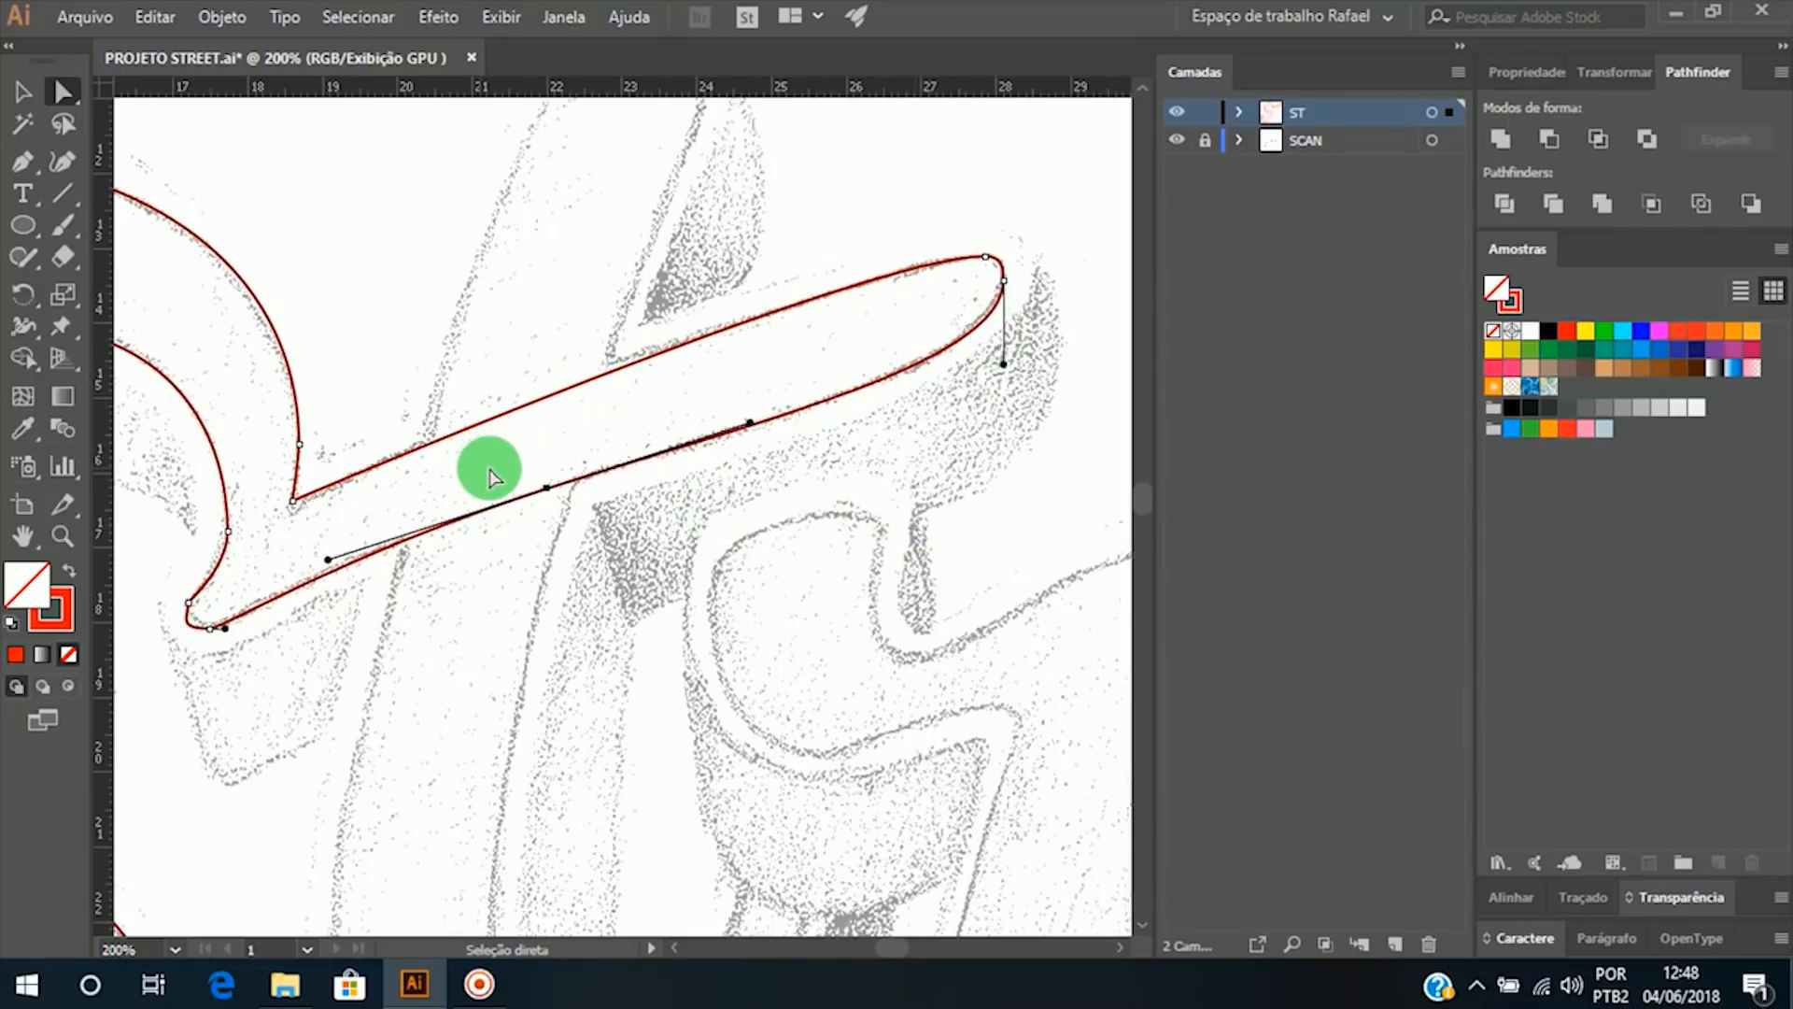
Step: Try lengthening the upper-edge handle of the anchor atop the bar's rounded end and shorten it back to match the sketch
key(z)
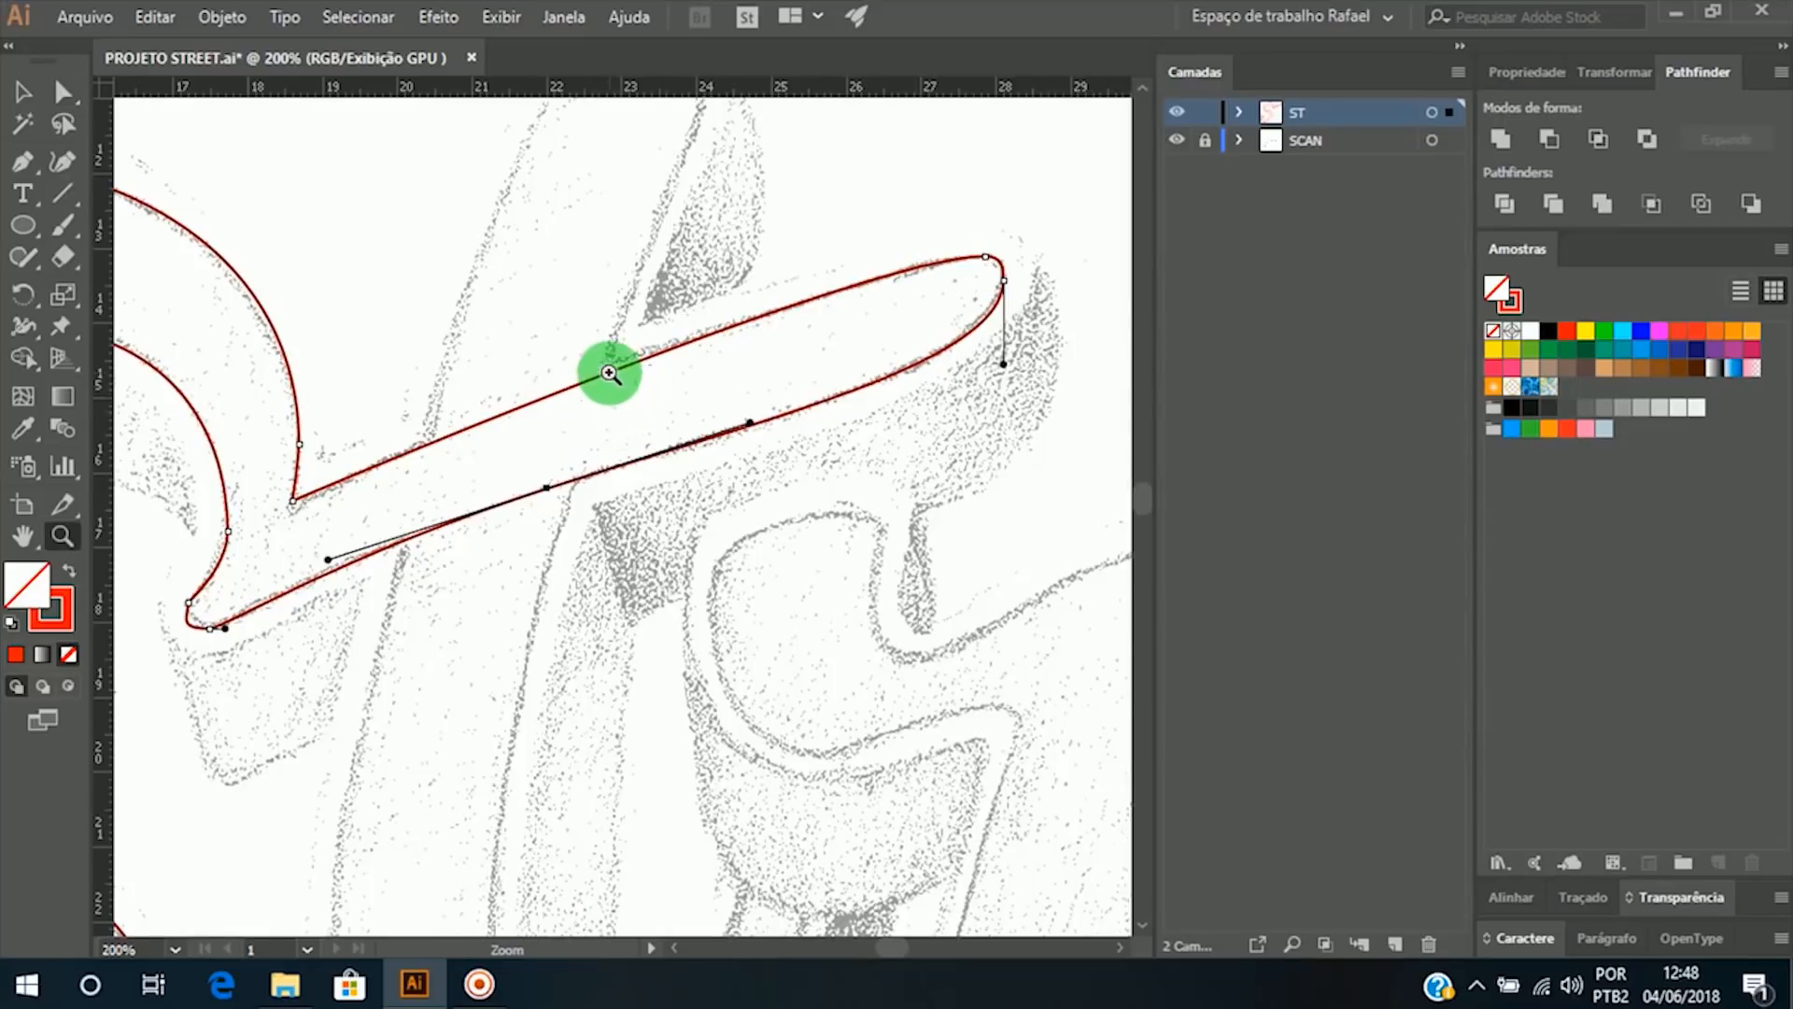
click(610, 372)
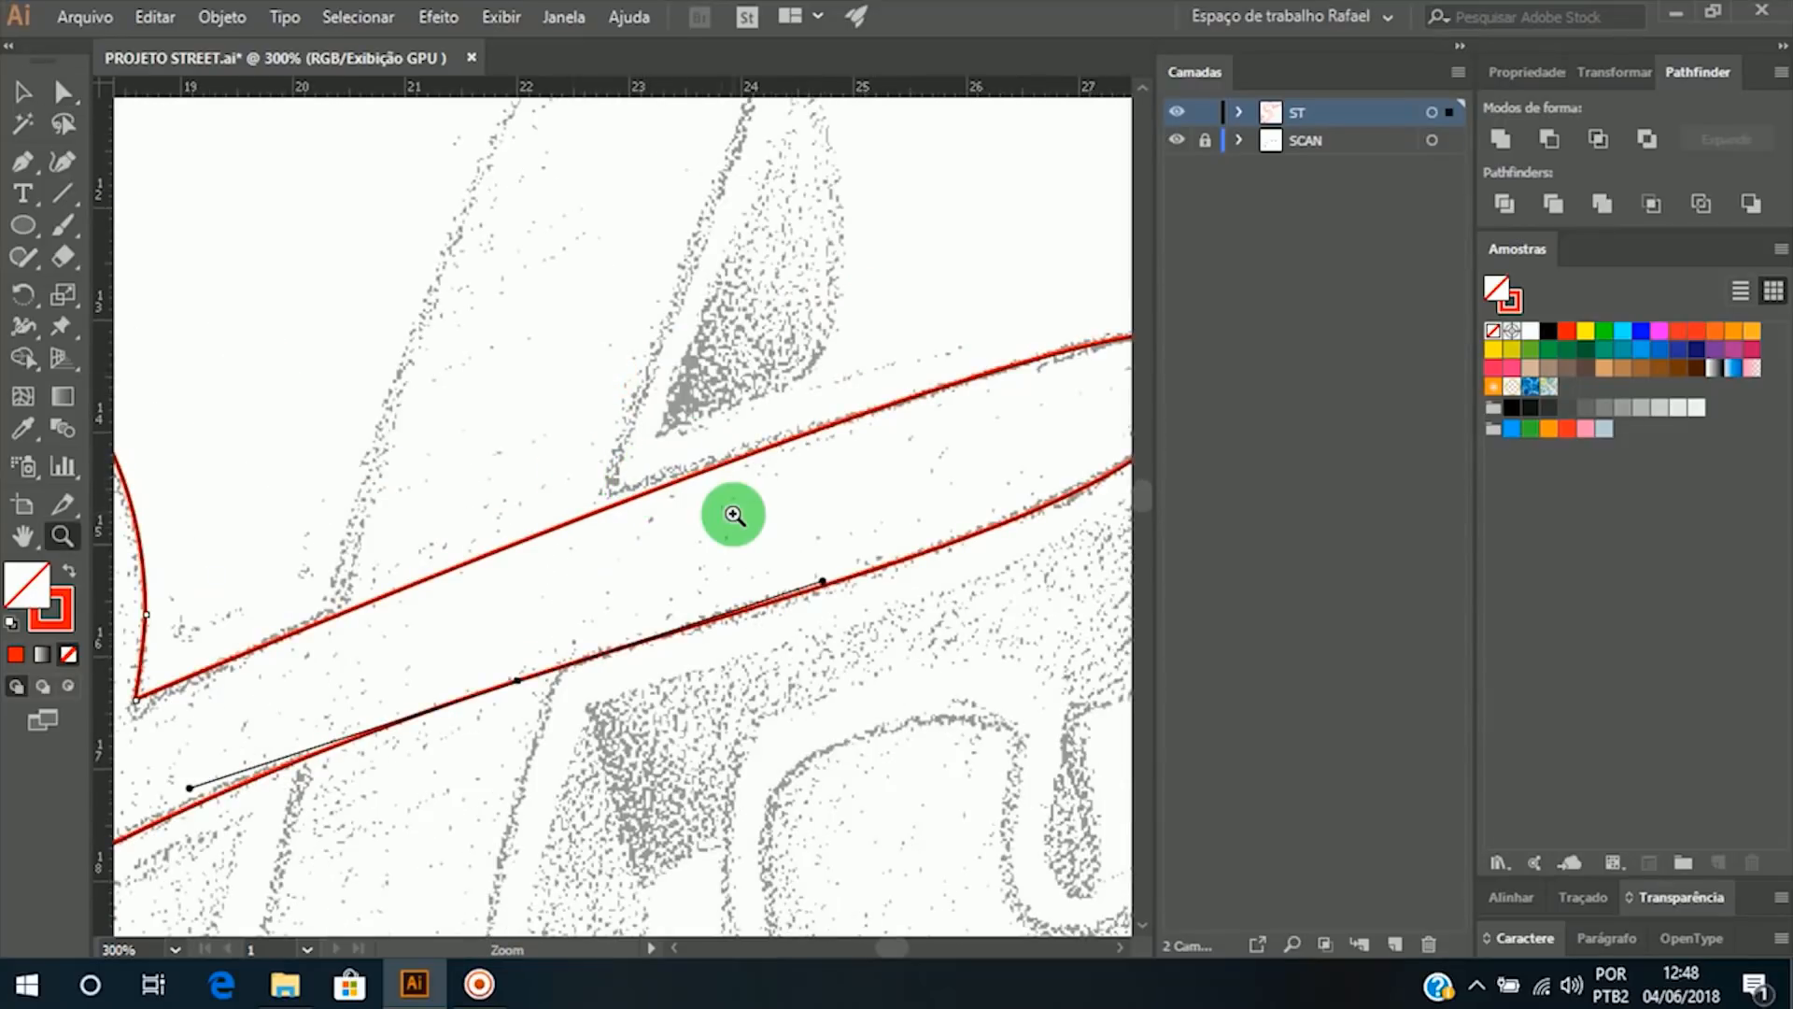
key(space)
drag(853, 488, 748, 573)
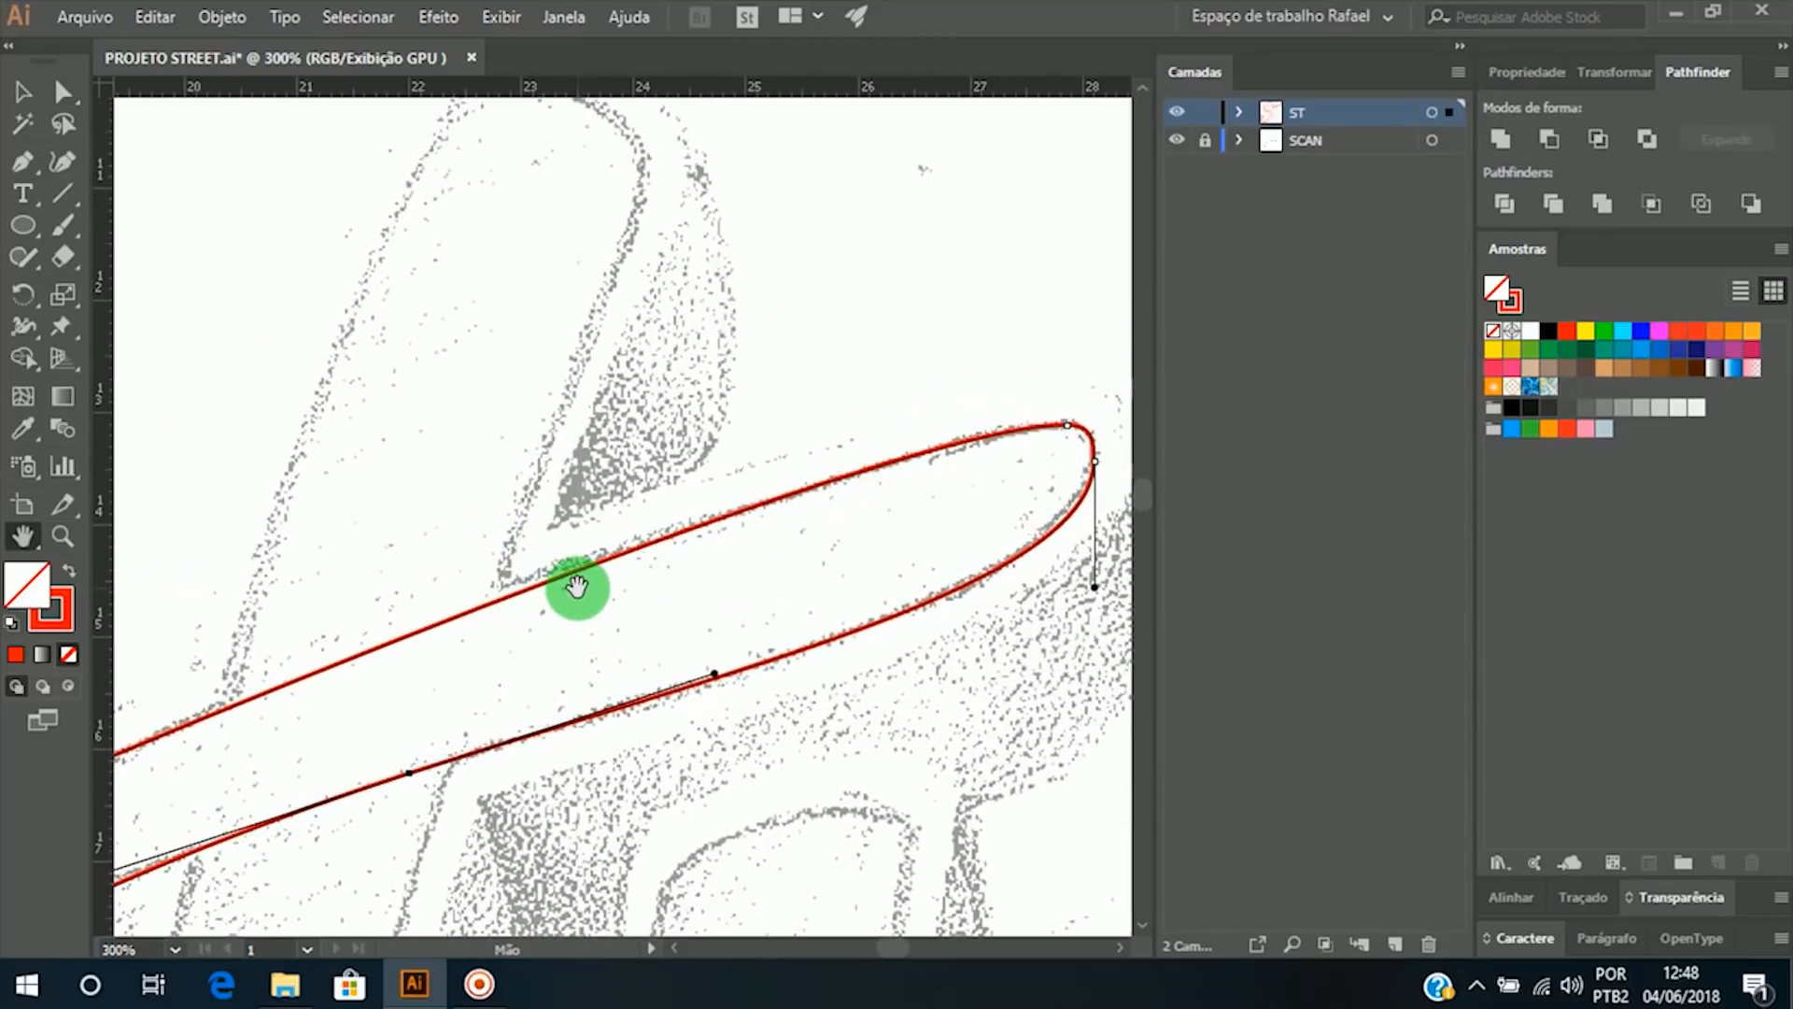
key(a)
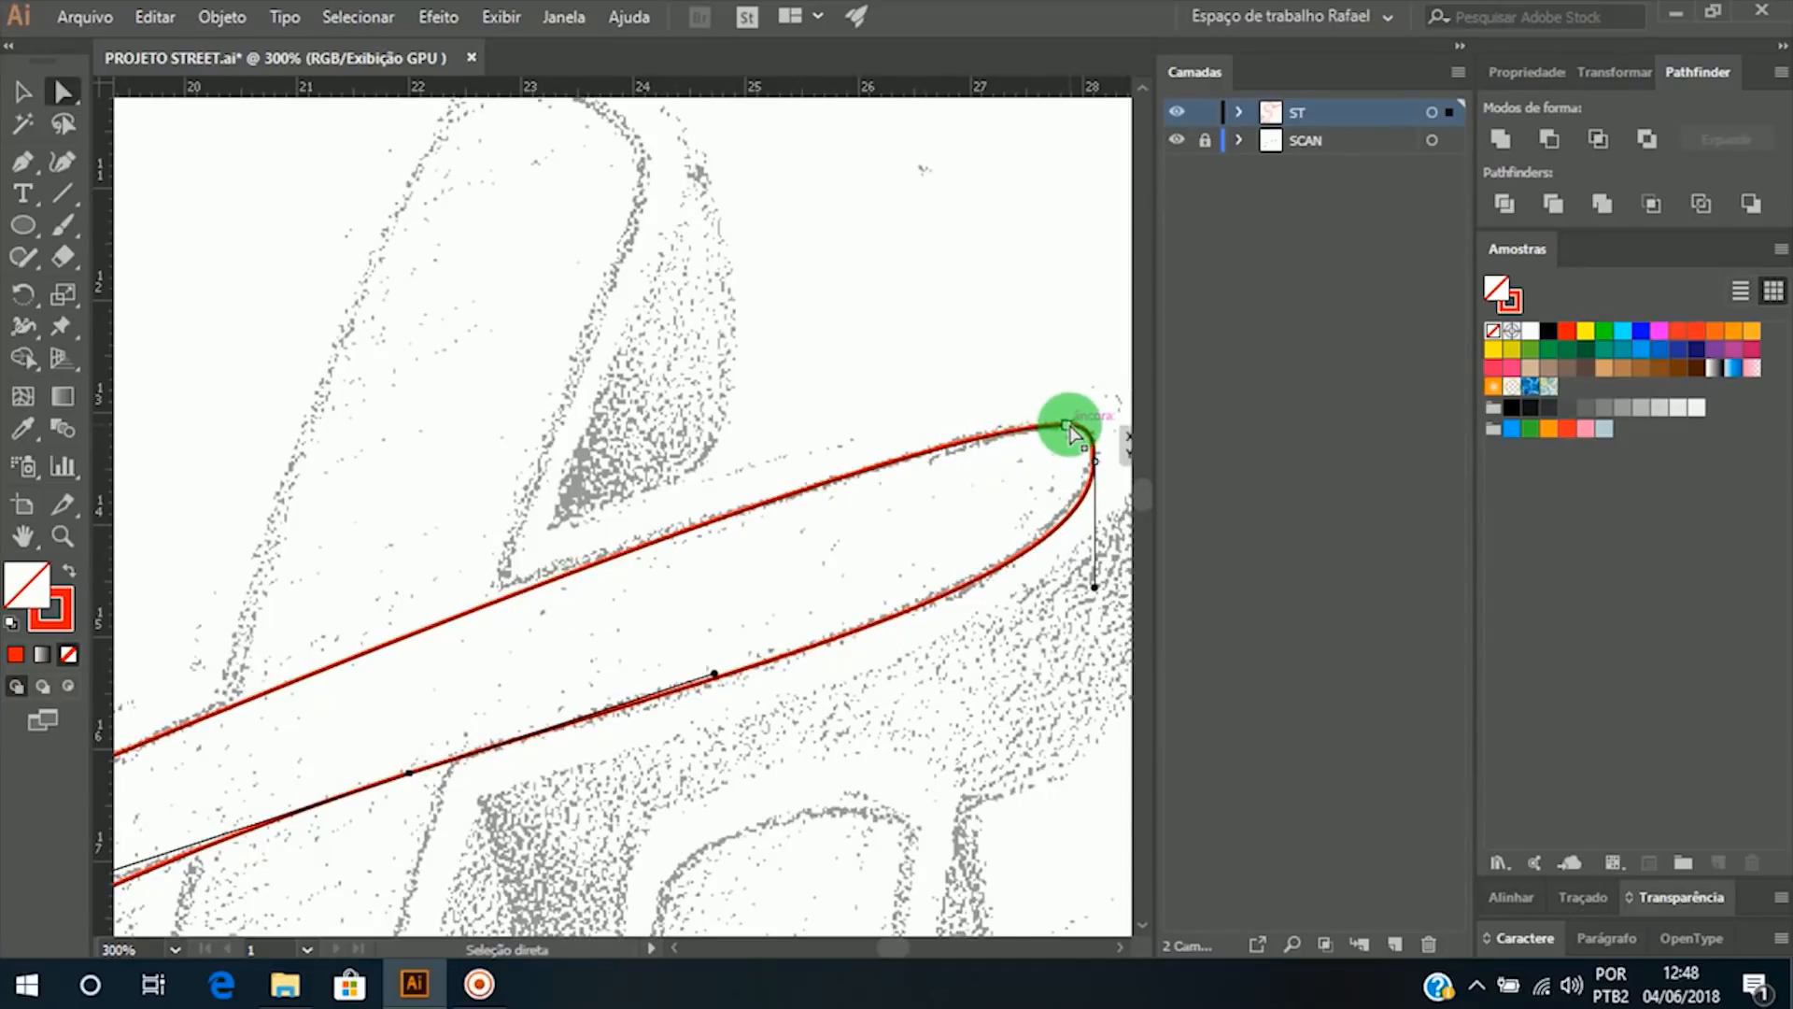
click(1068, 425)
drag(875, 444, 830, 436)
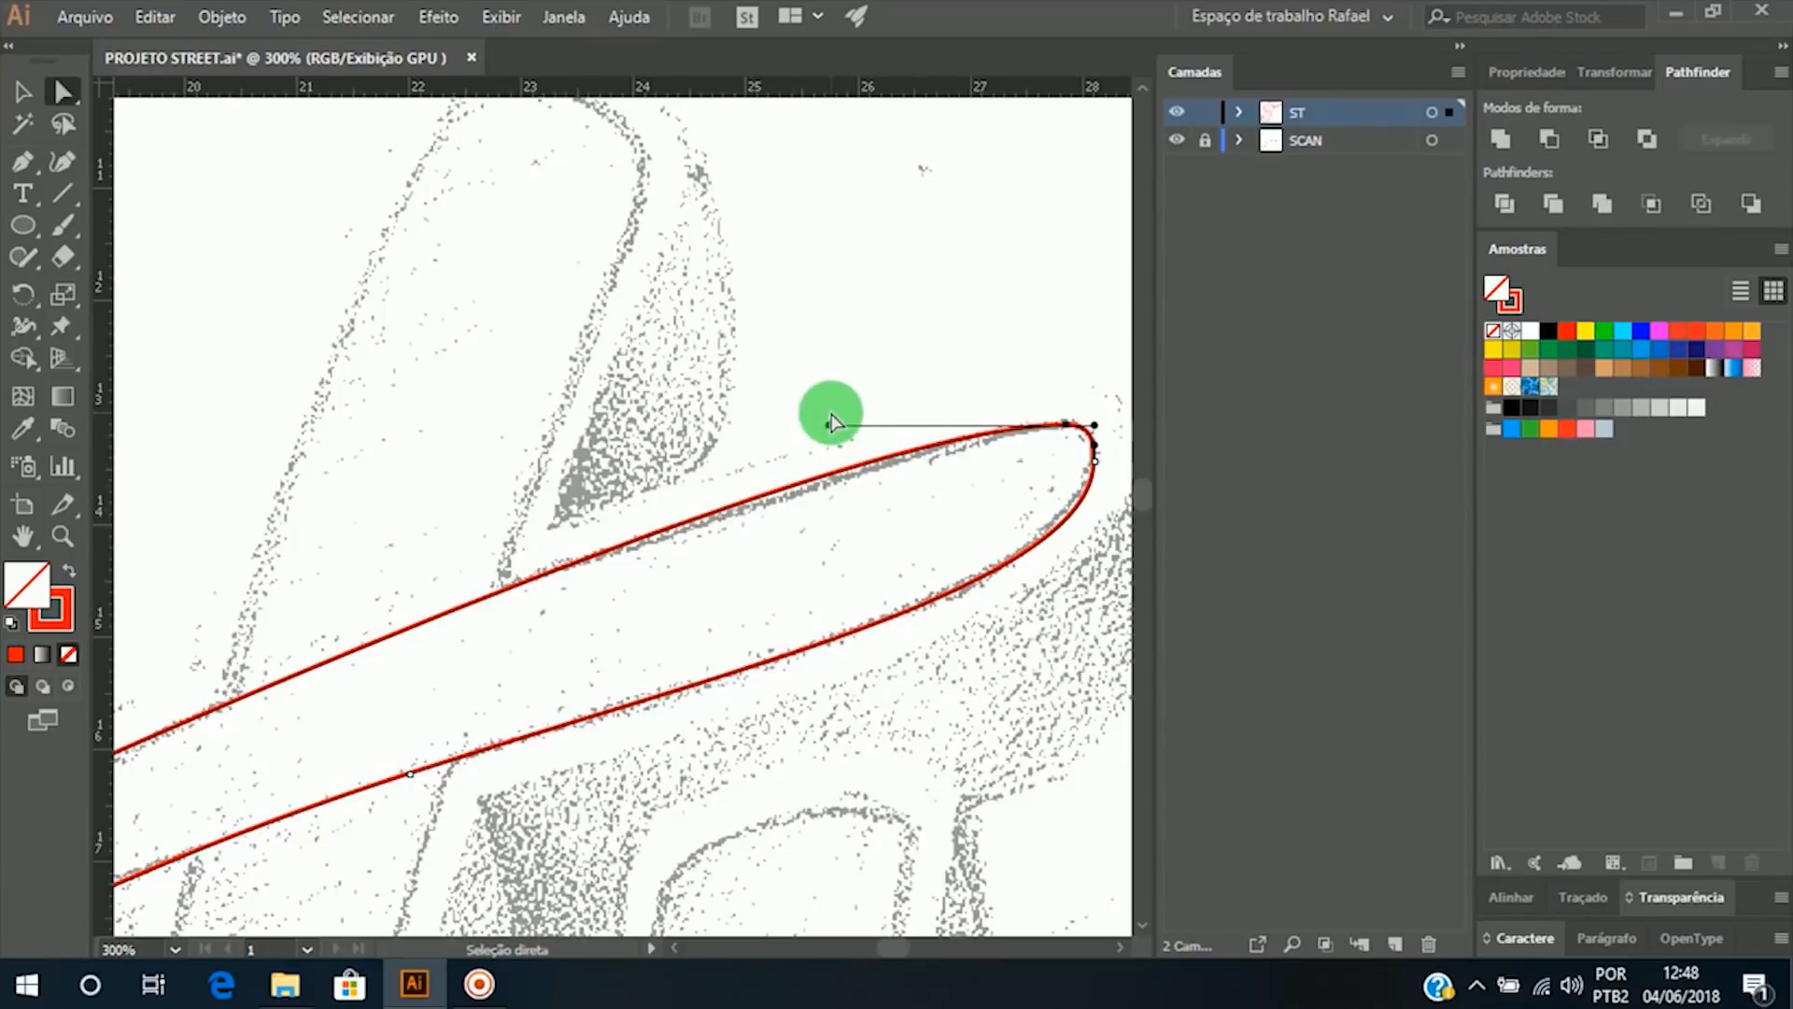
drag(830, 432, 873, 425)
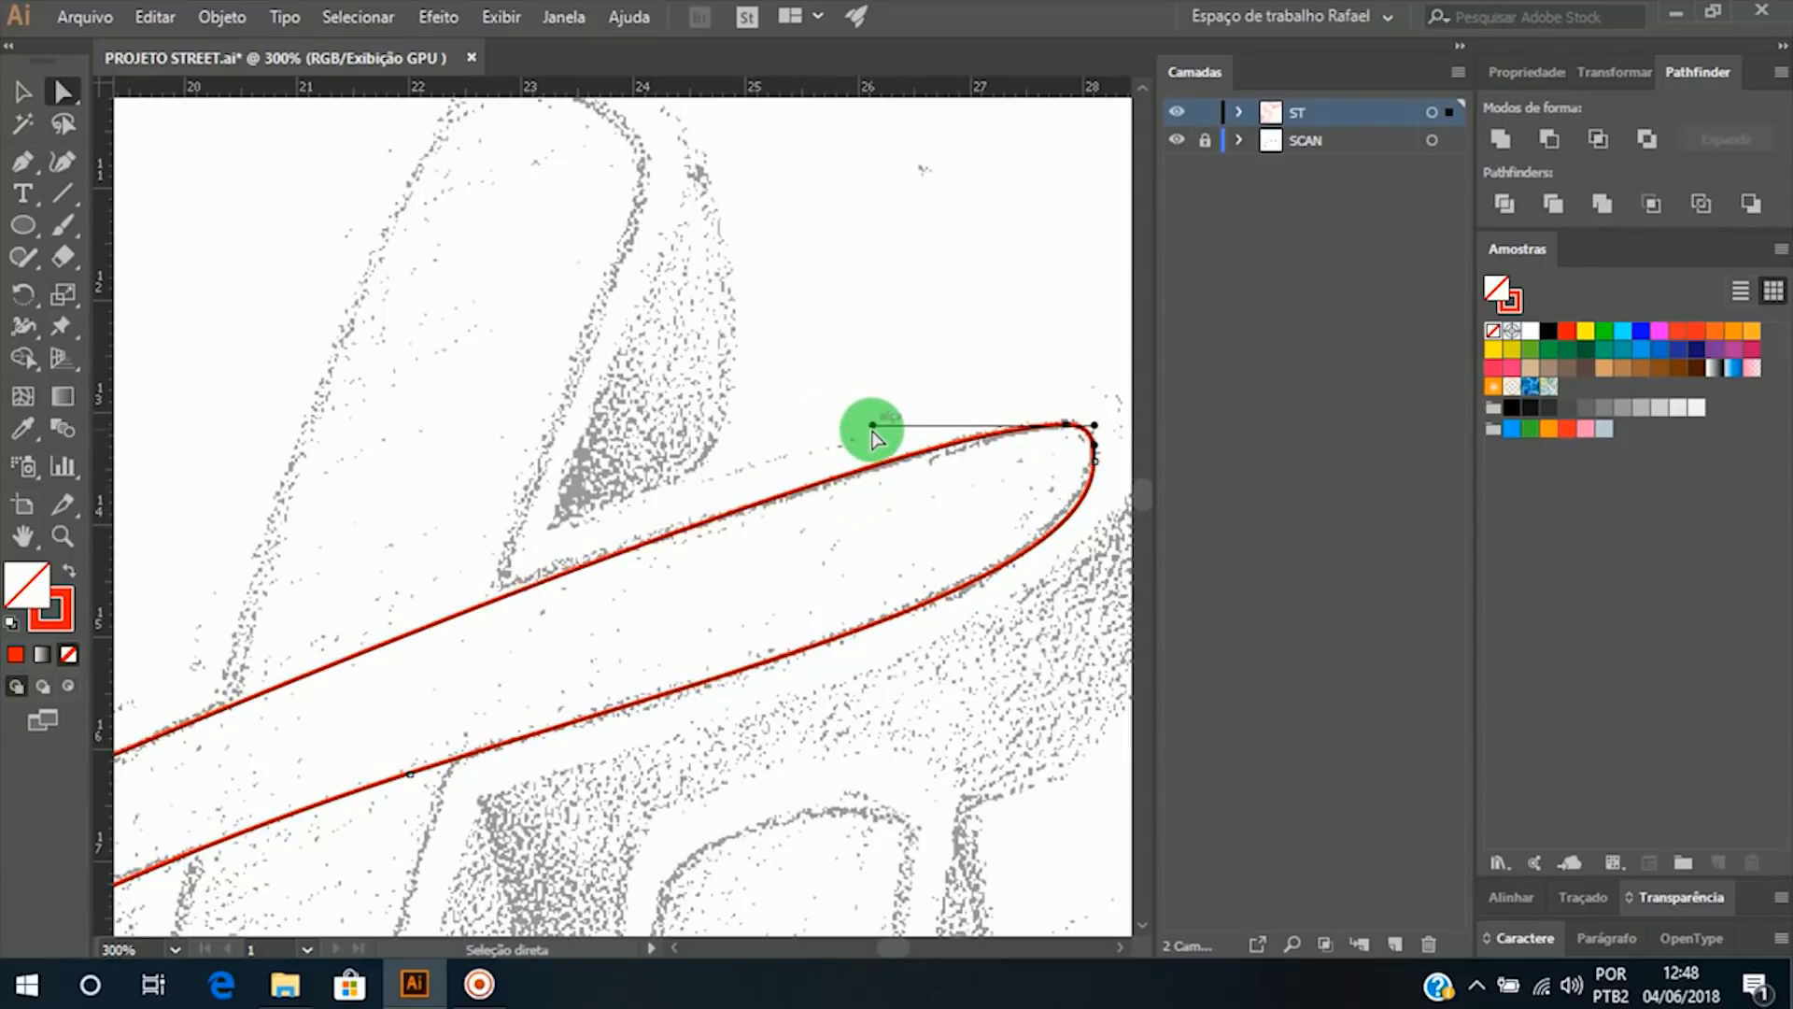
Step: Reshape the corner anchor where the bar's upper edge meets the S's curve, bending the bar edge while keeping the curve side on the sketch
drag(680, 467, 902, 388)
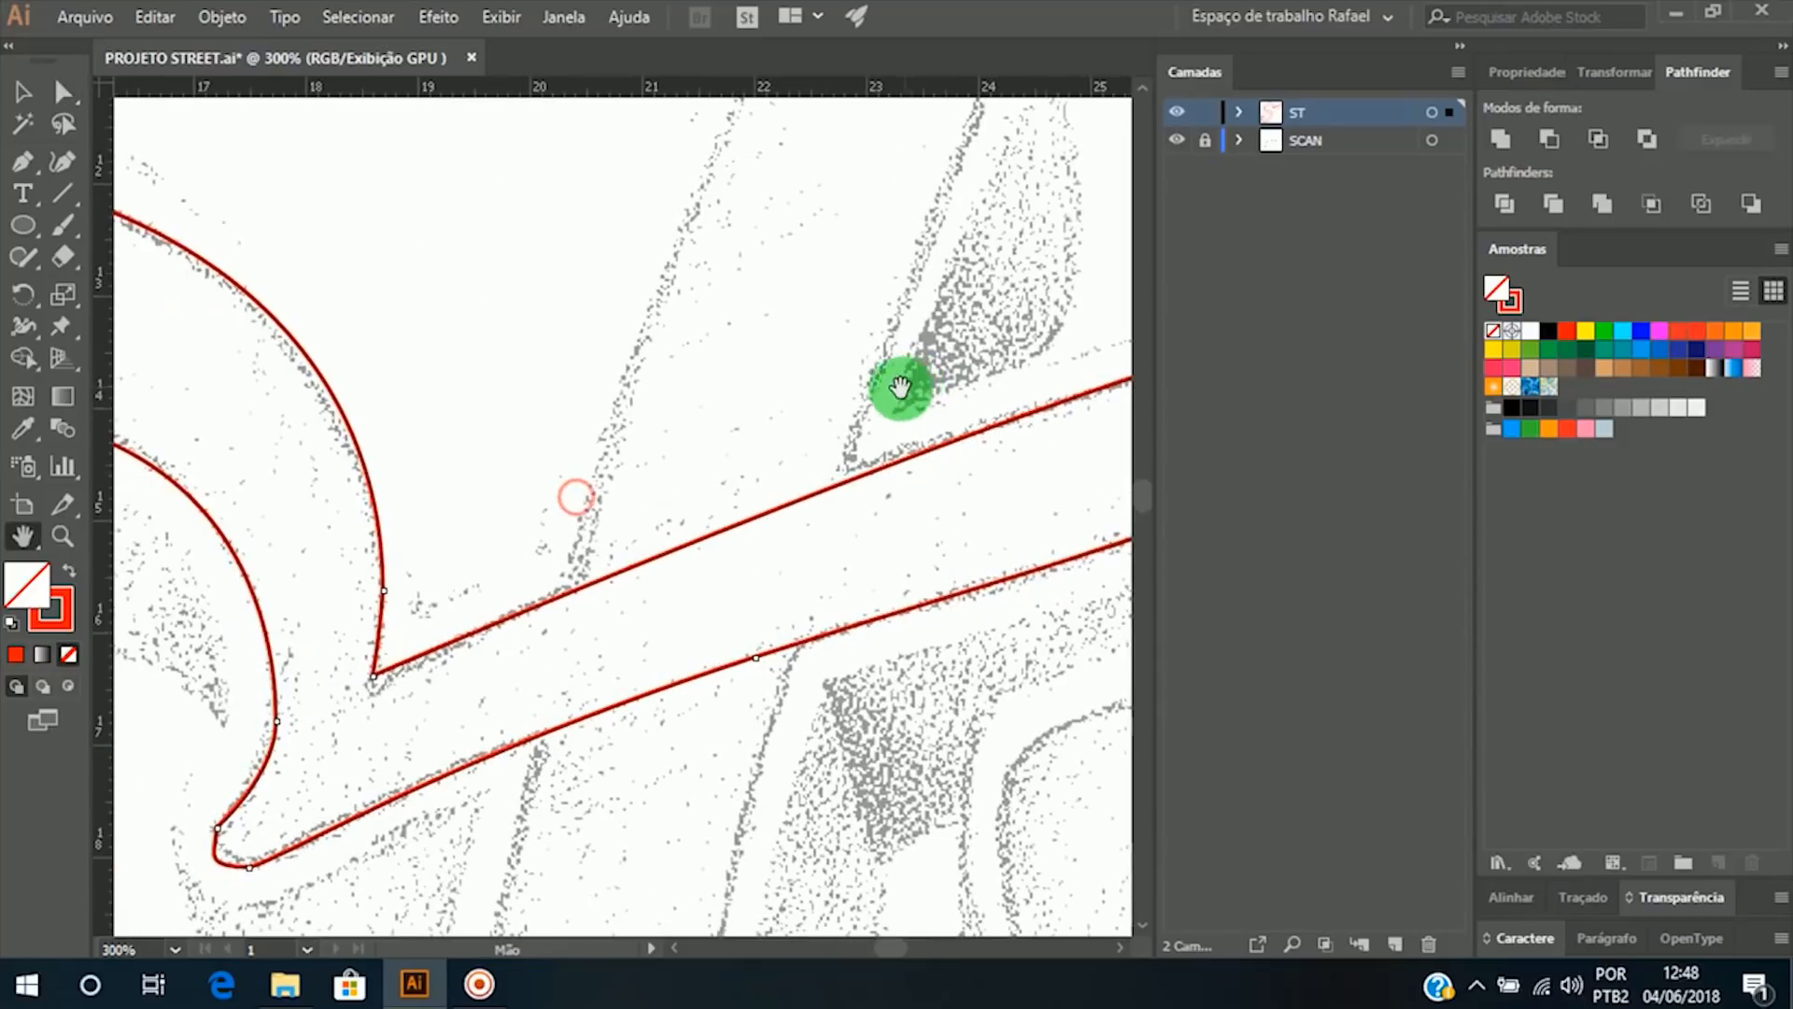
mouse_move(375, 673)
mouse_down()
mouse_move(429, 664)
mouse_move(378, 686)
mouse_up()
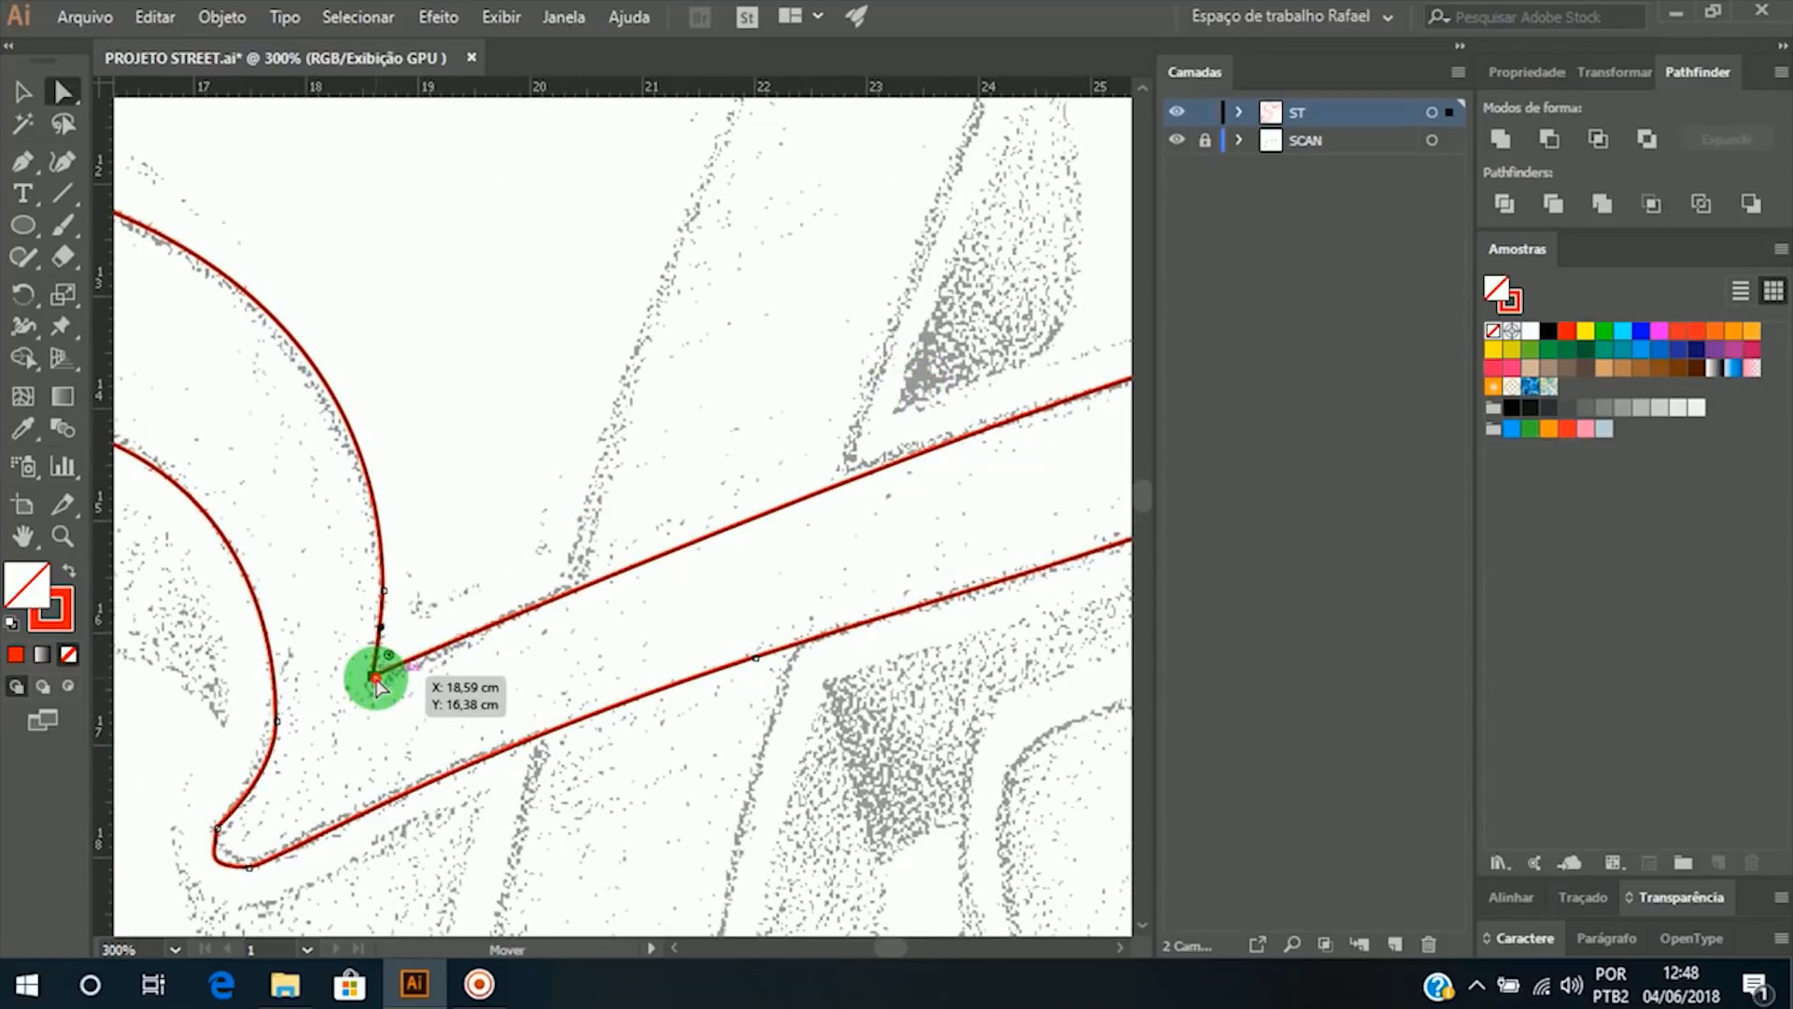
key(p)
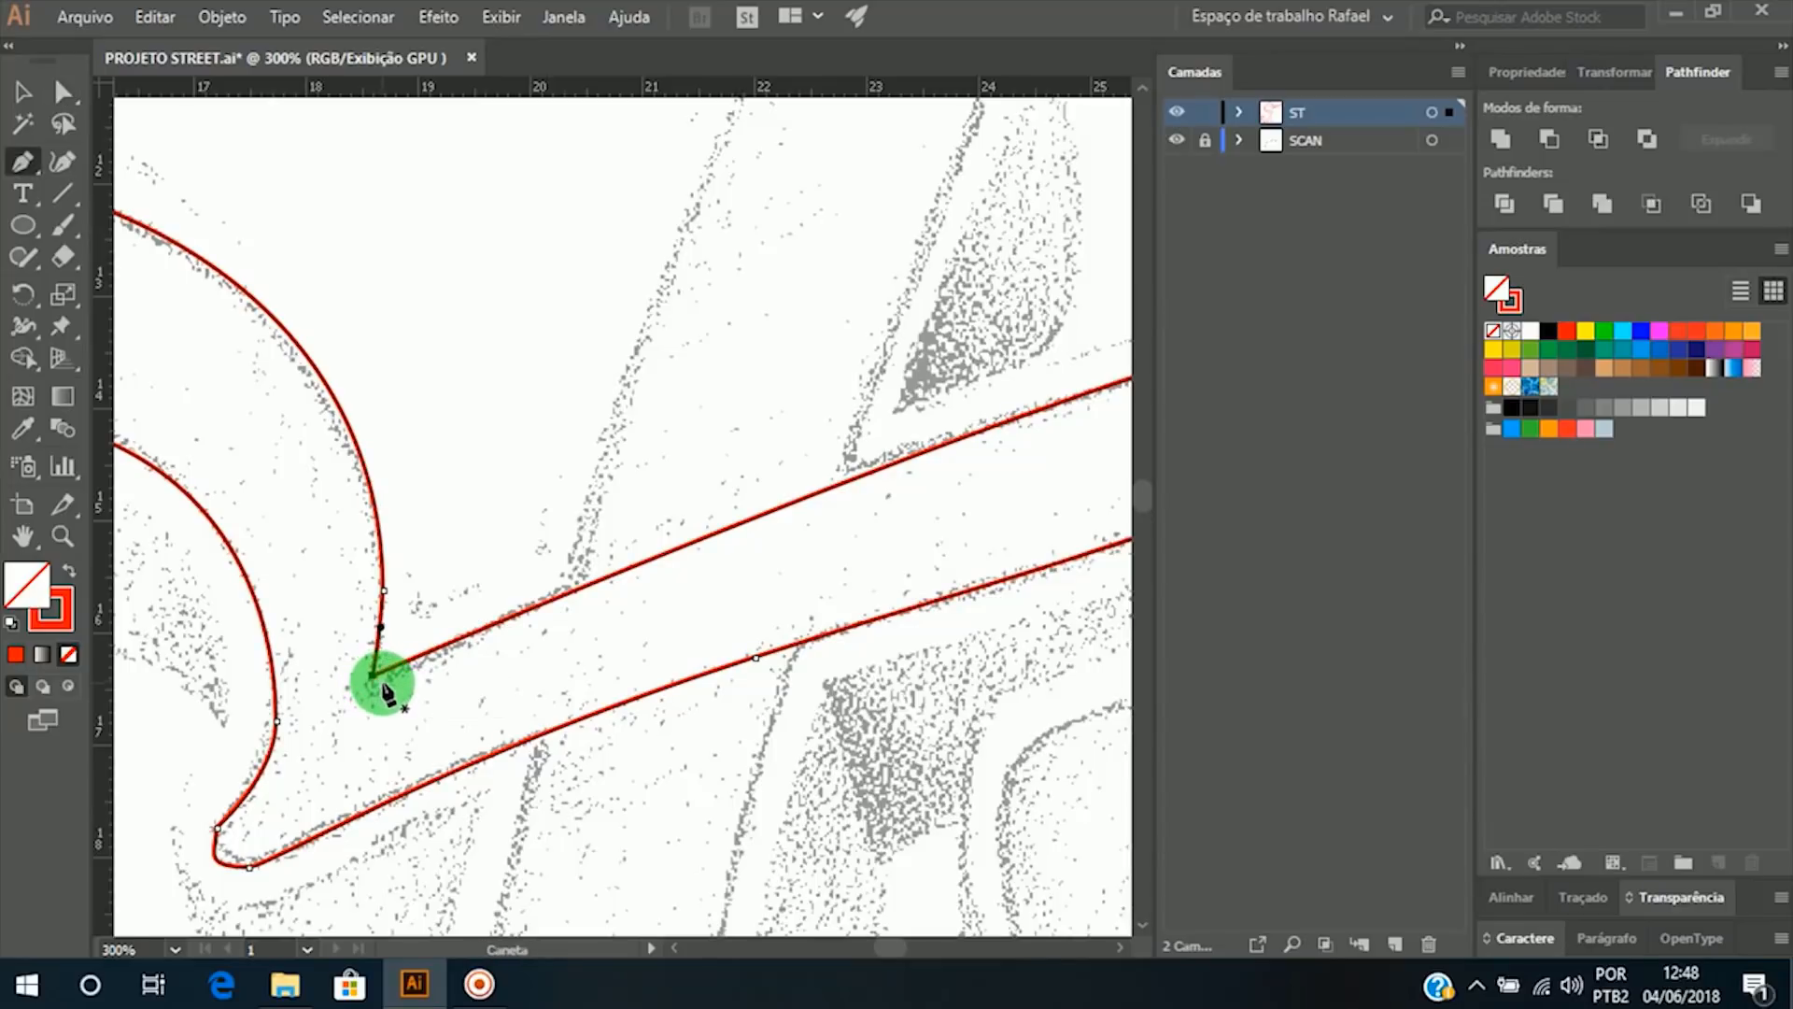
drag(383, 684, 498, 608)
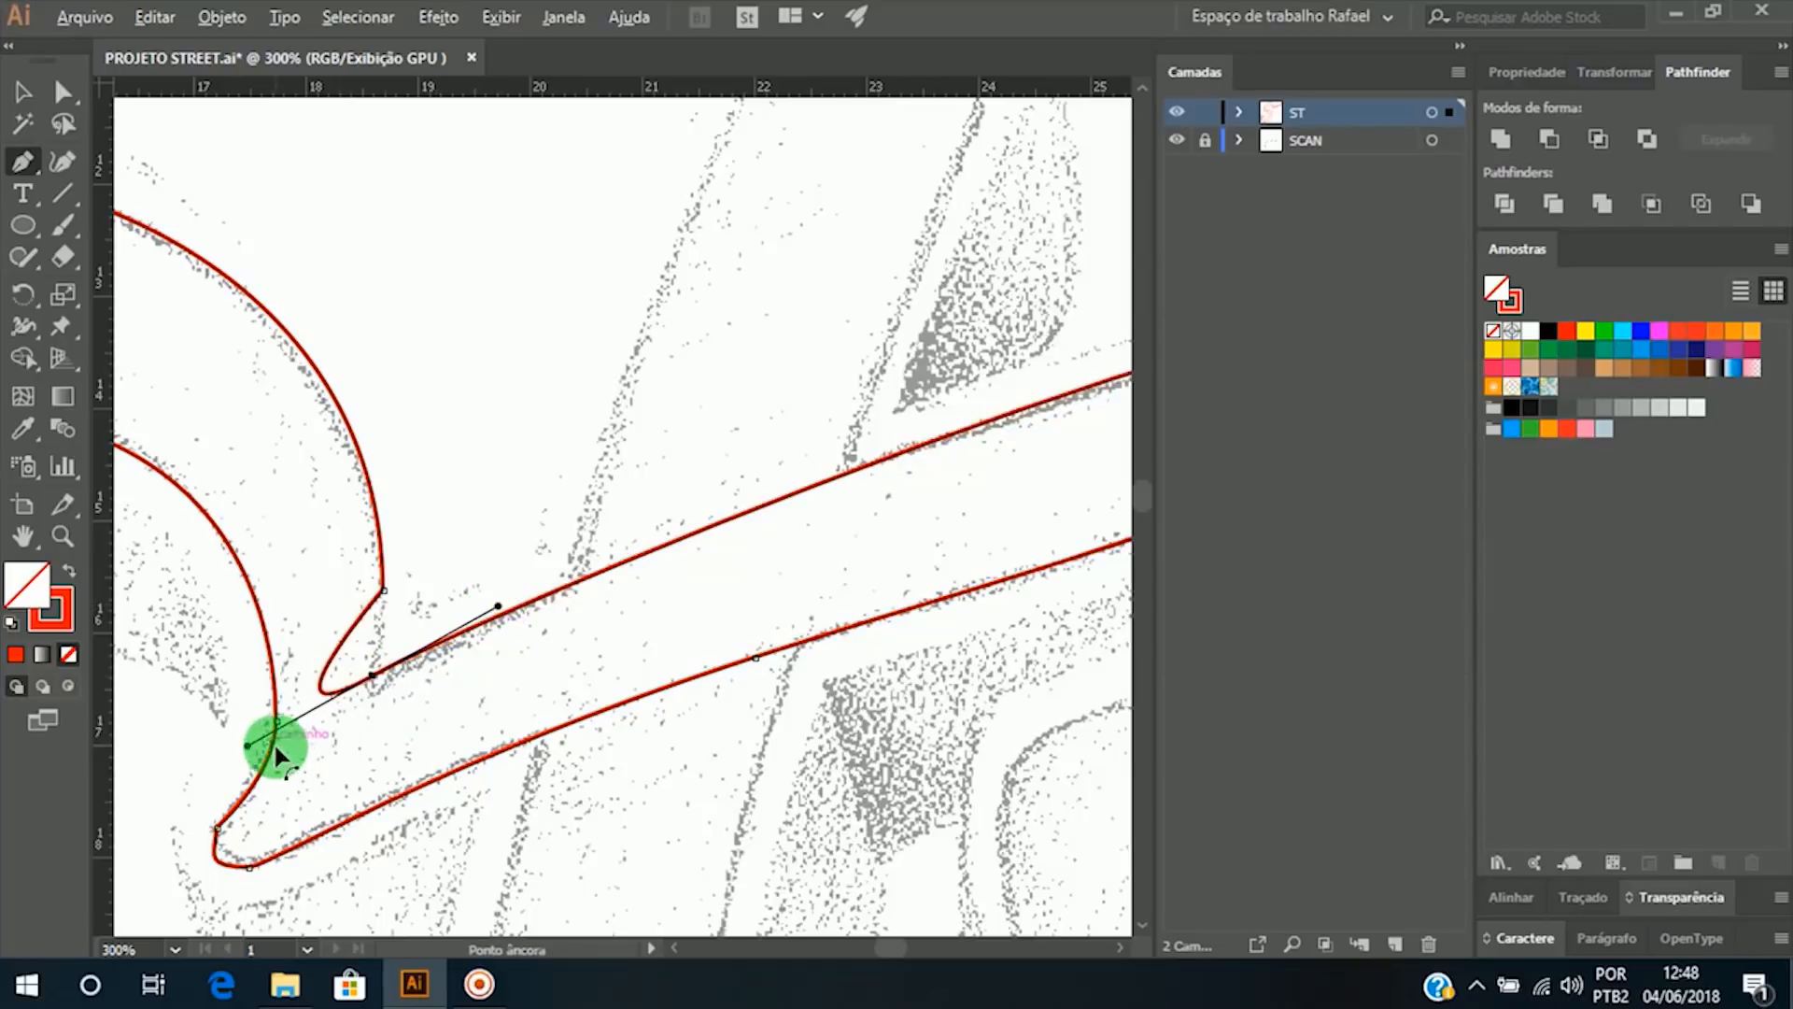
drag(249, 745, 383, 644)
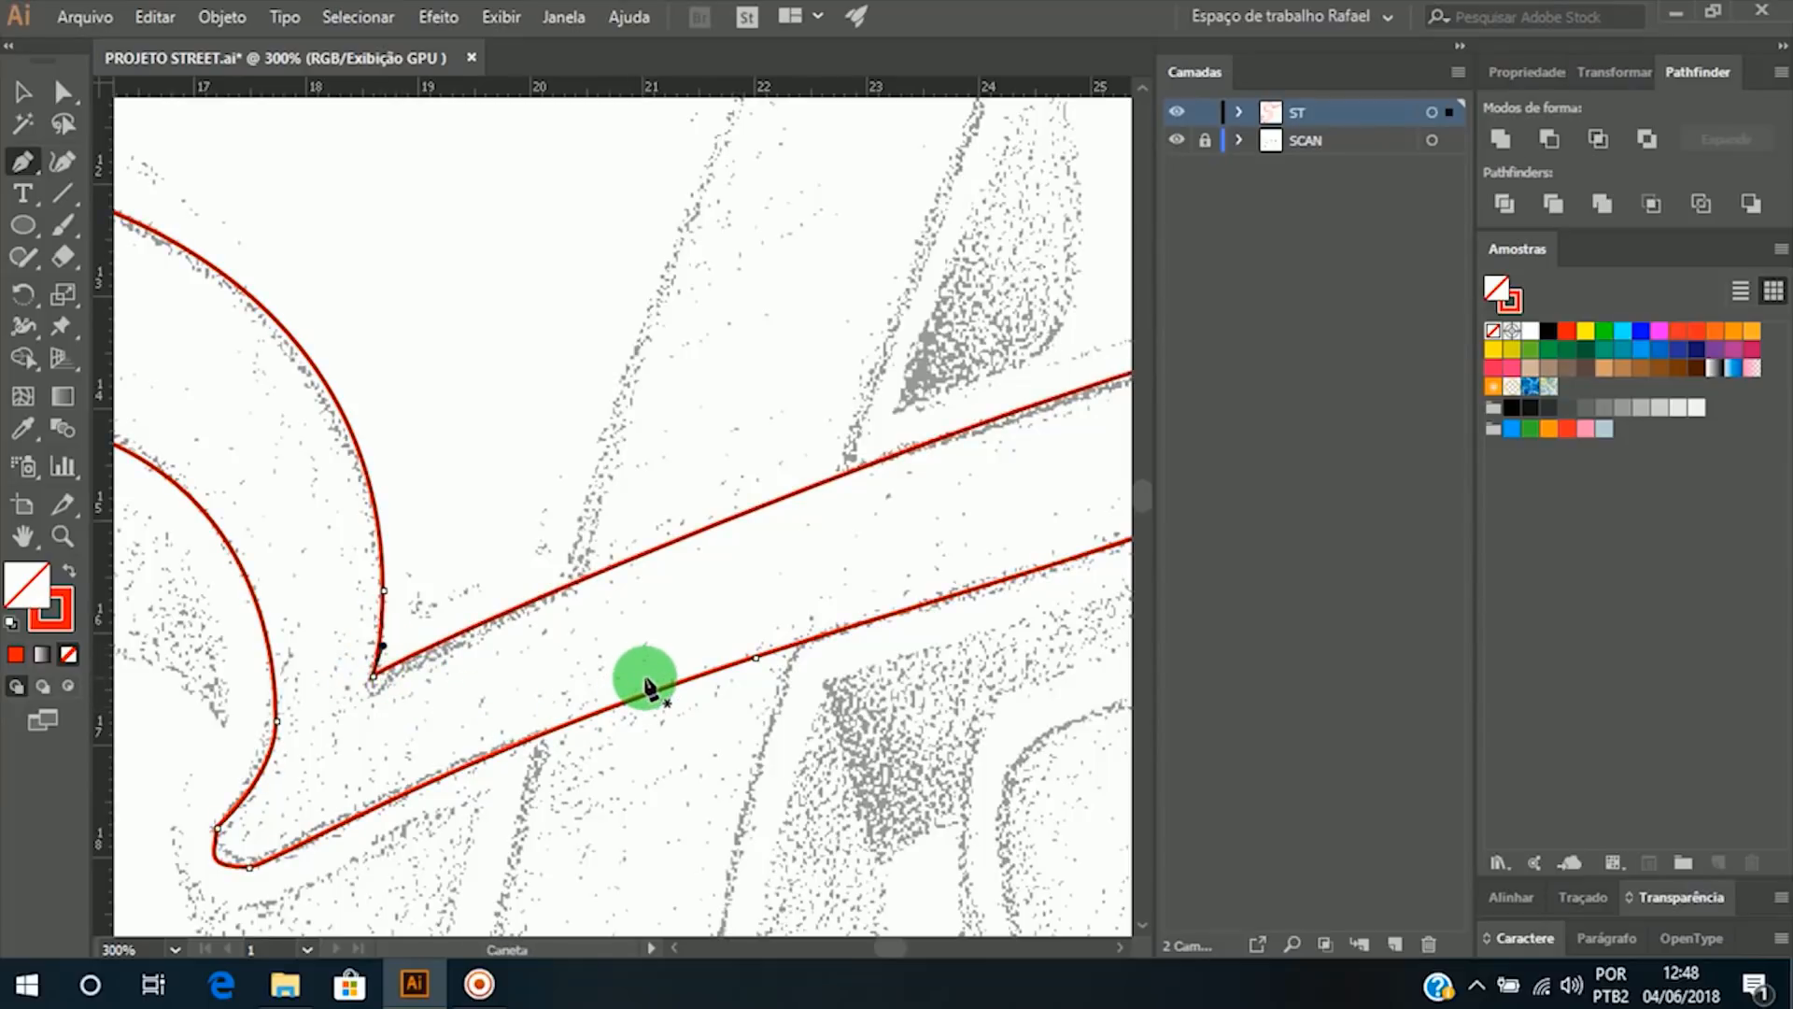
Step: Deselect the S outline to show the whole letter over the sketch
ctrl+alt+click(742, 589)
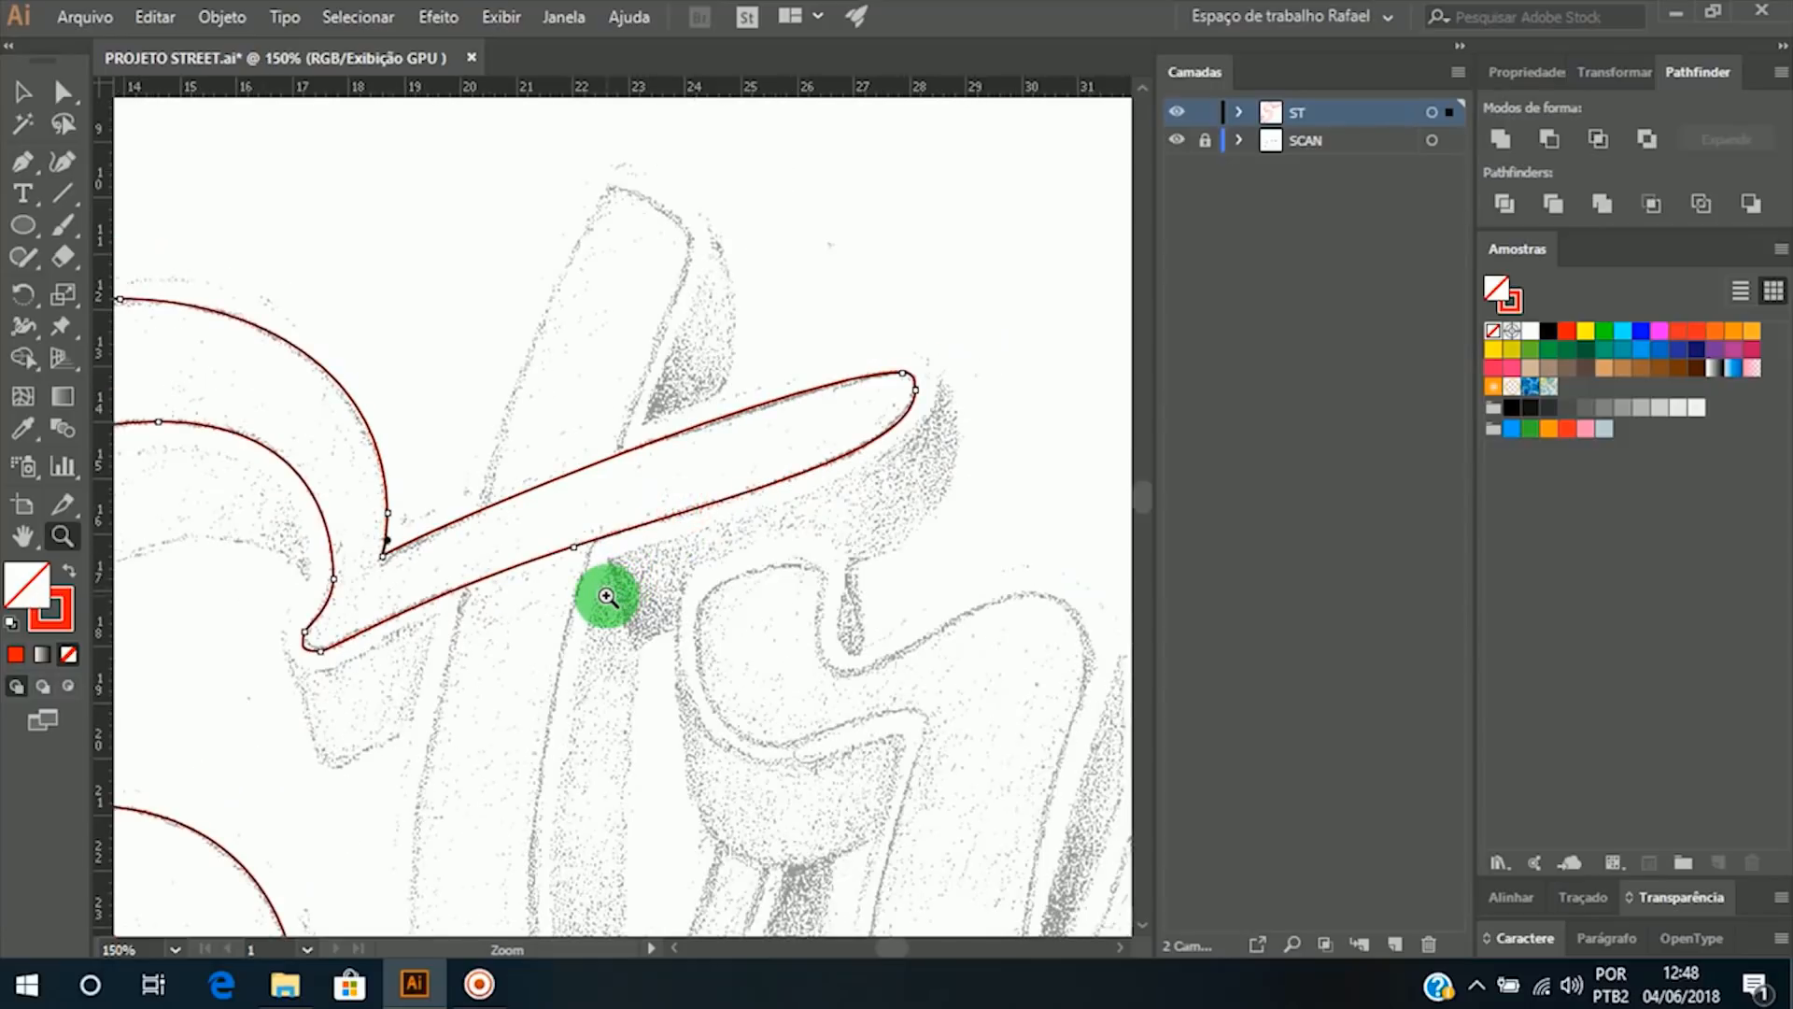
drag(528, 657, 669, 561)
alt+click(546, 562)
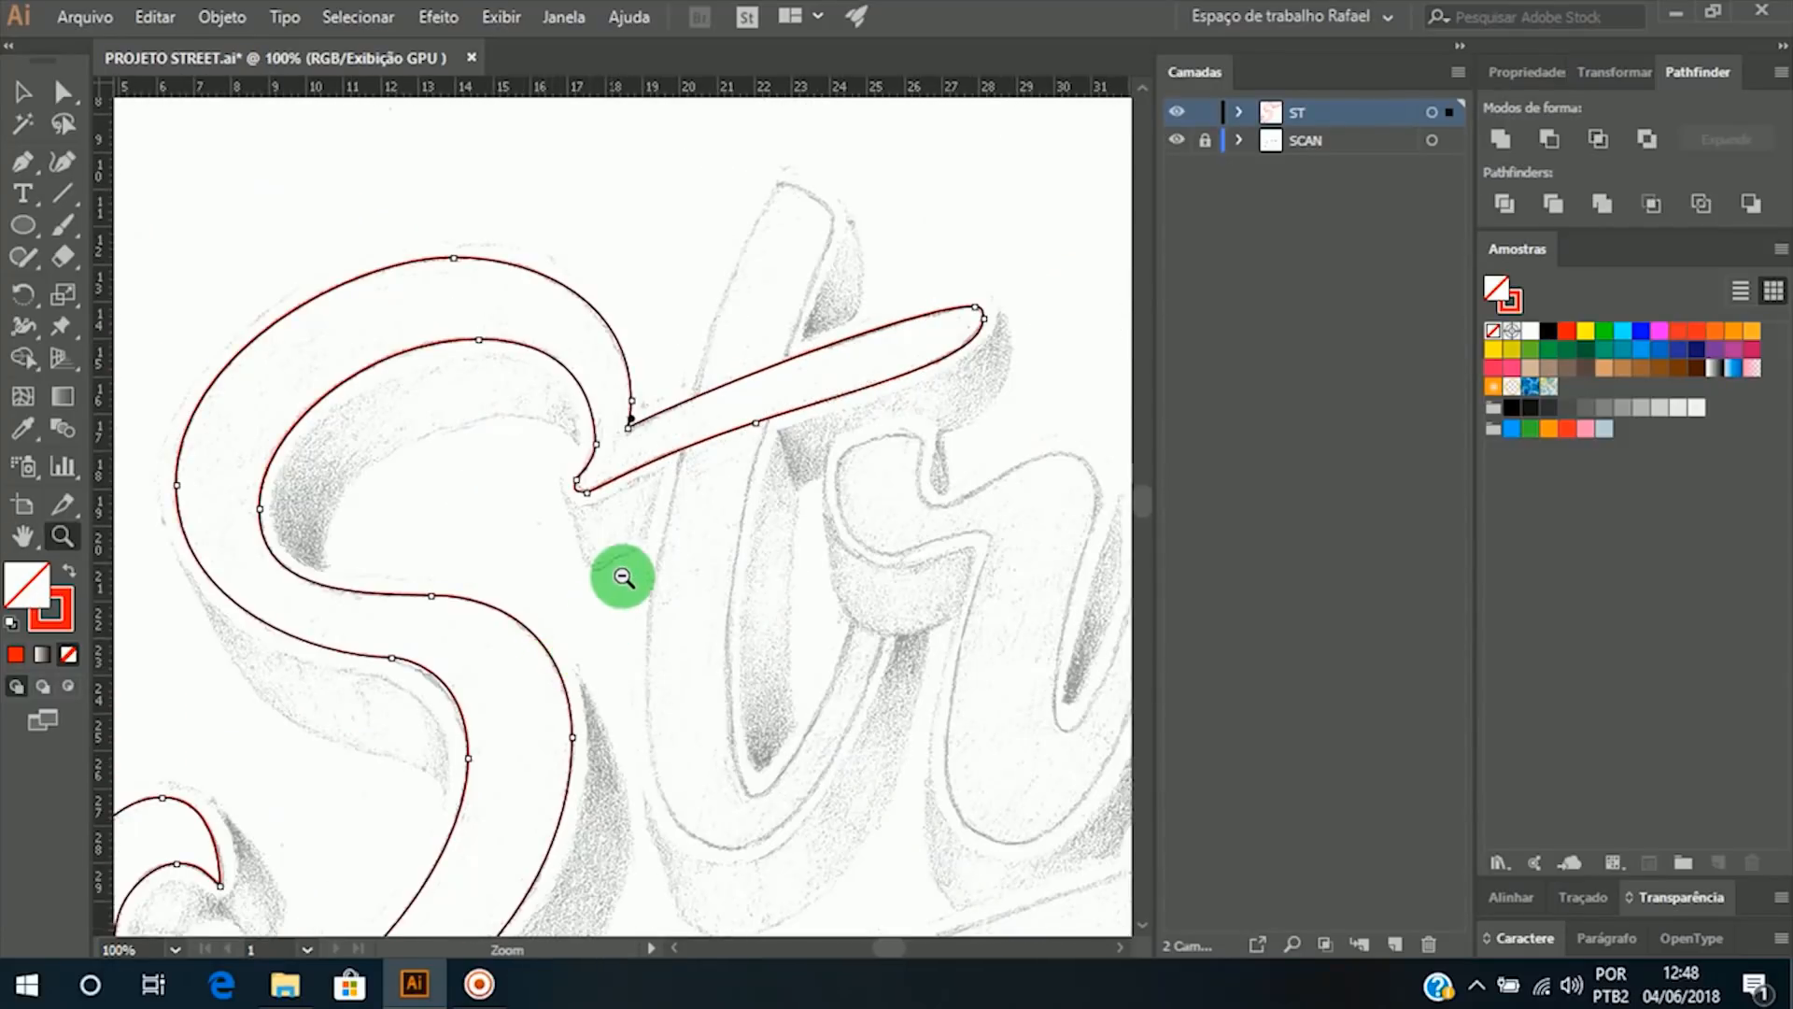
alt+click(650, 627)
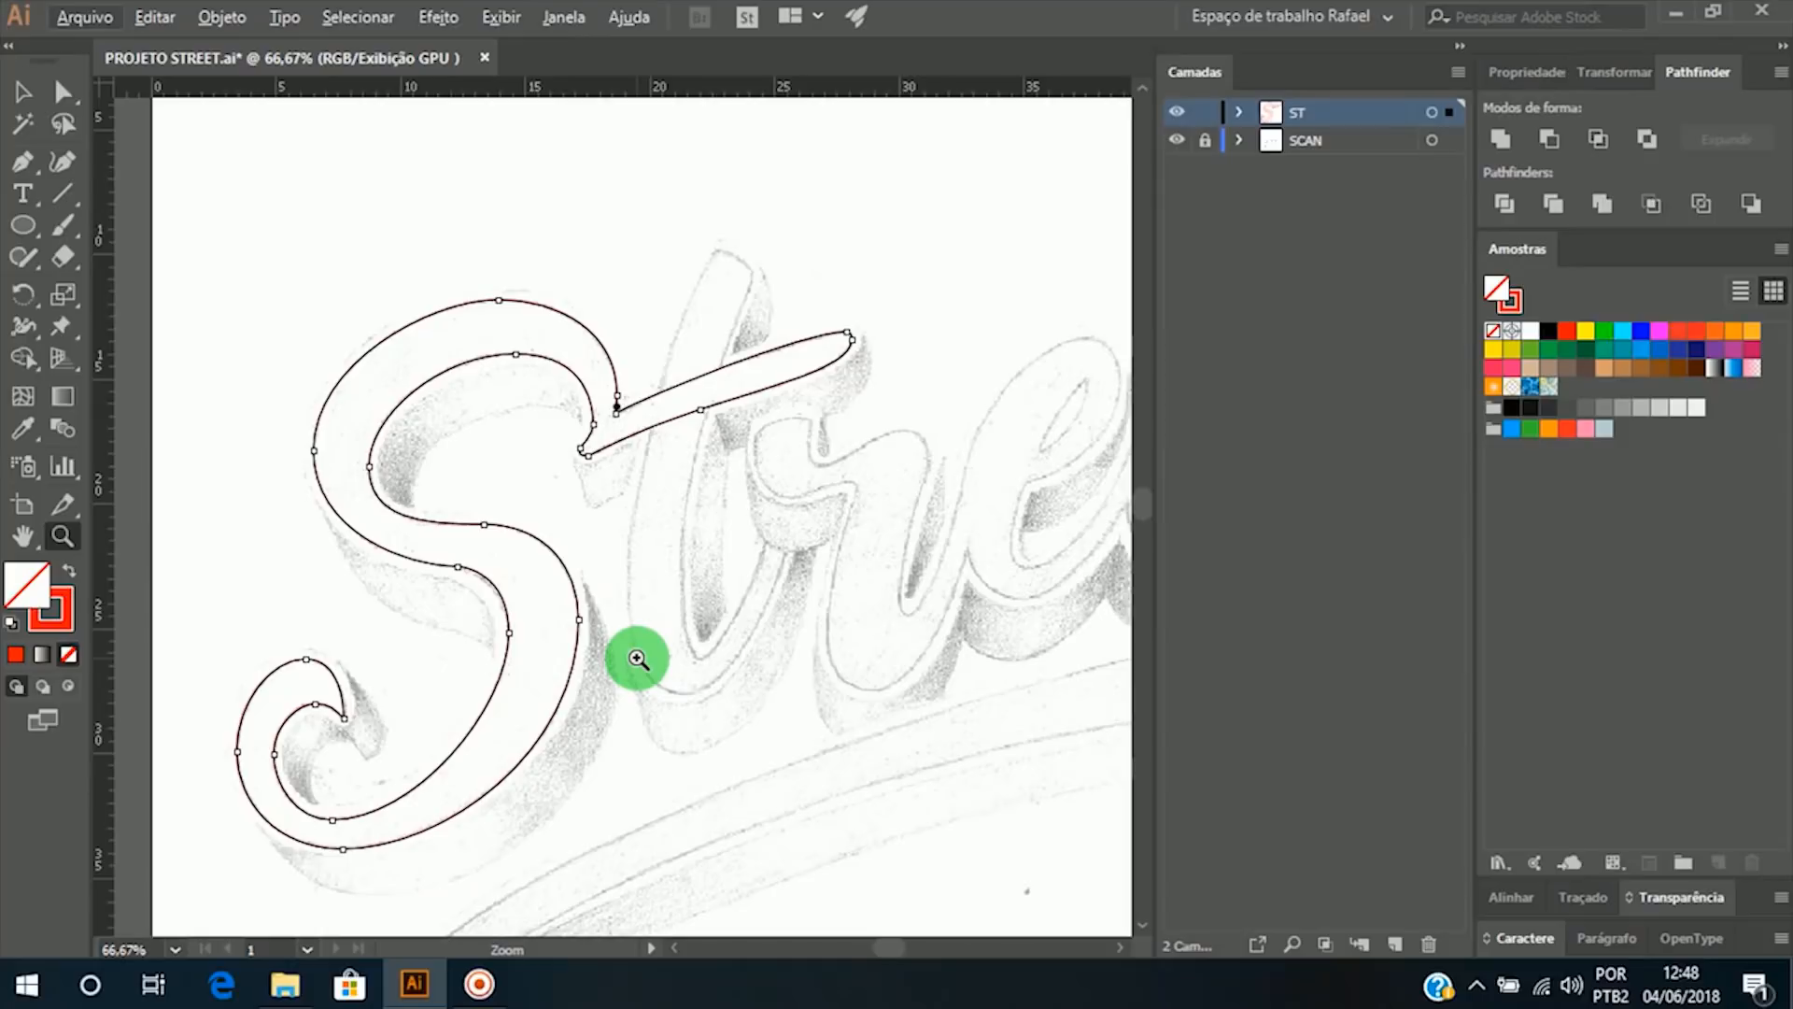
key(v)
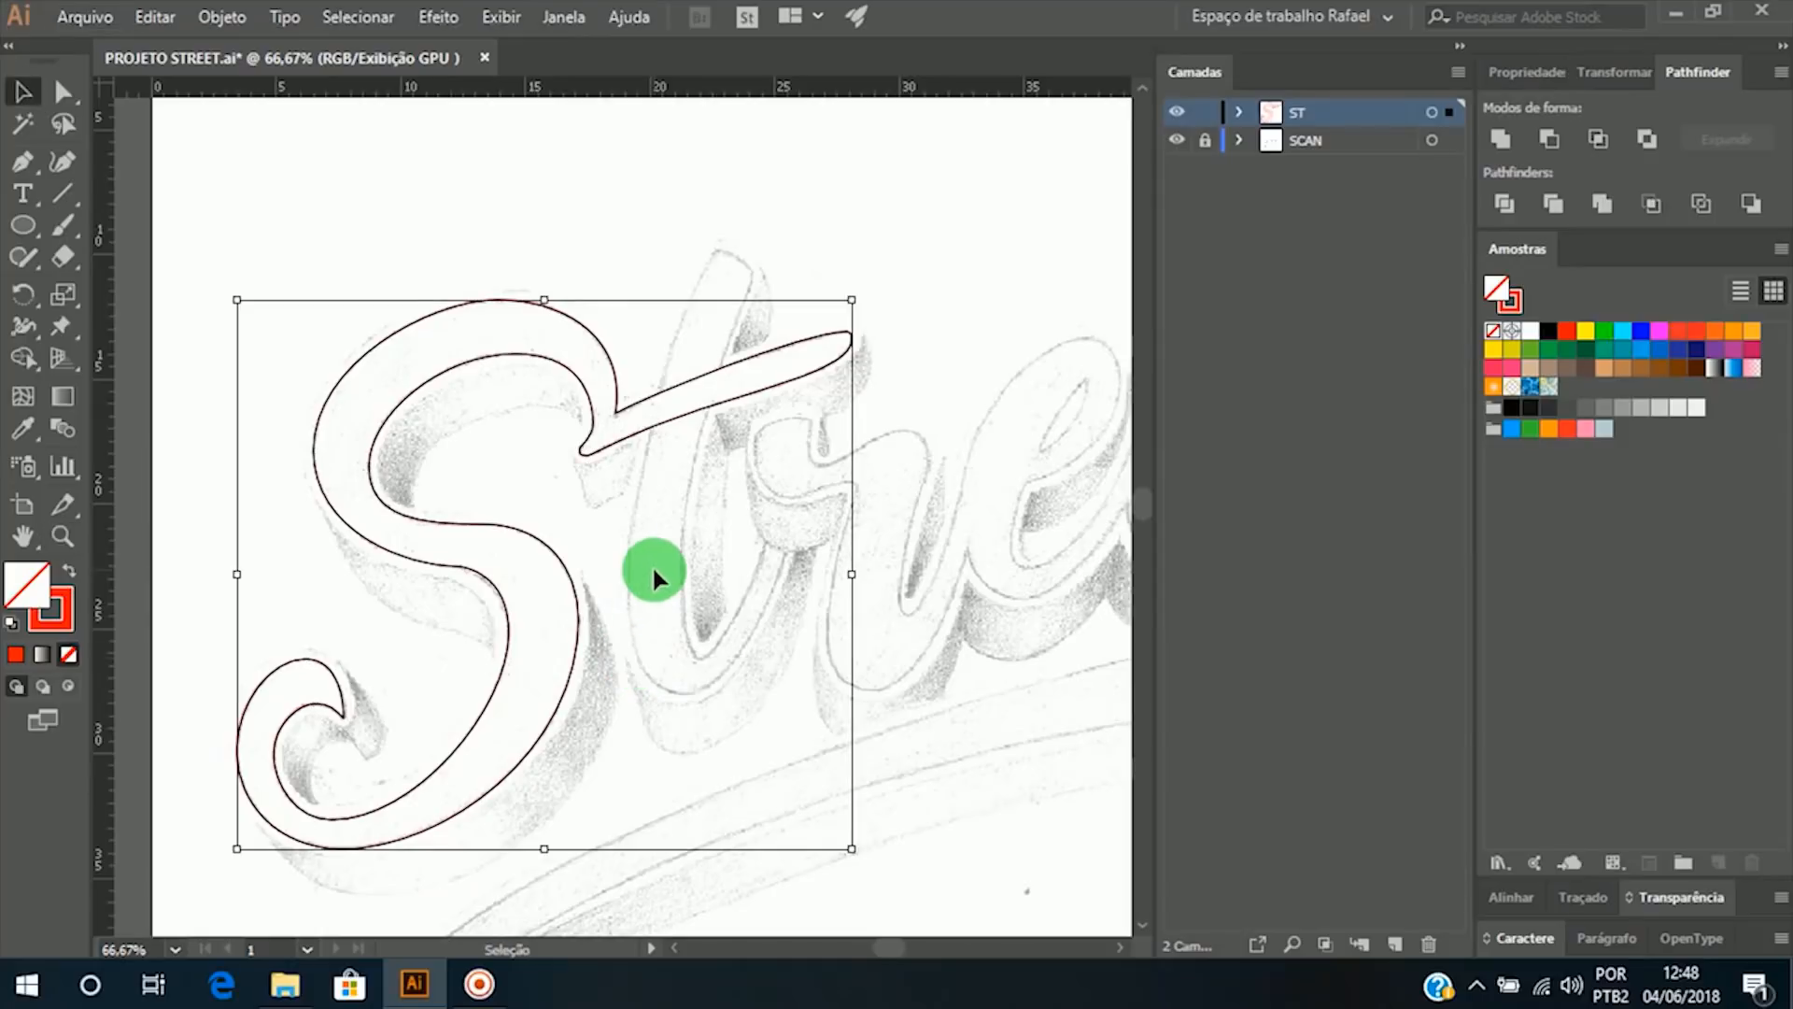
click(654, 568)
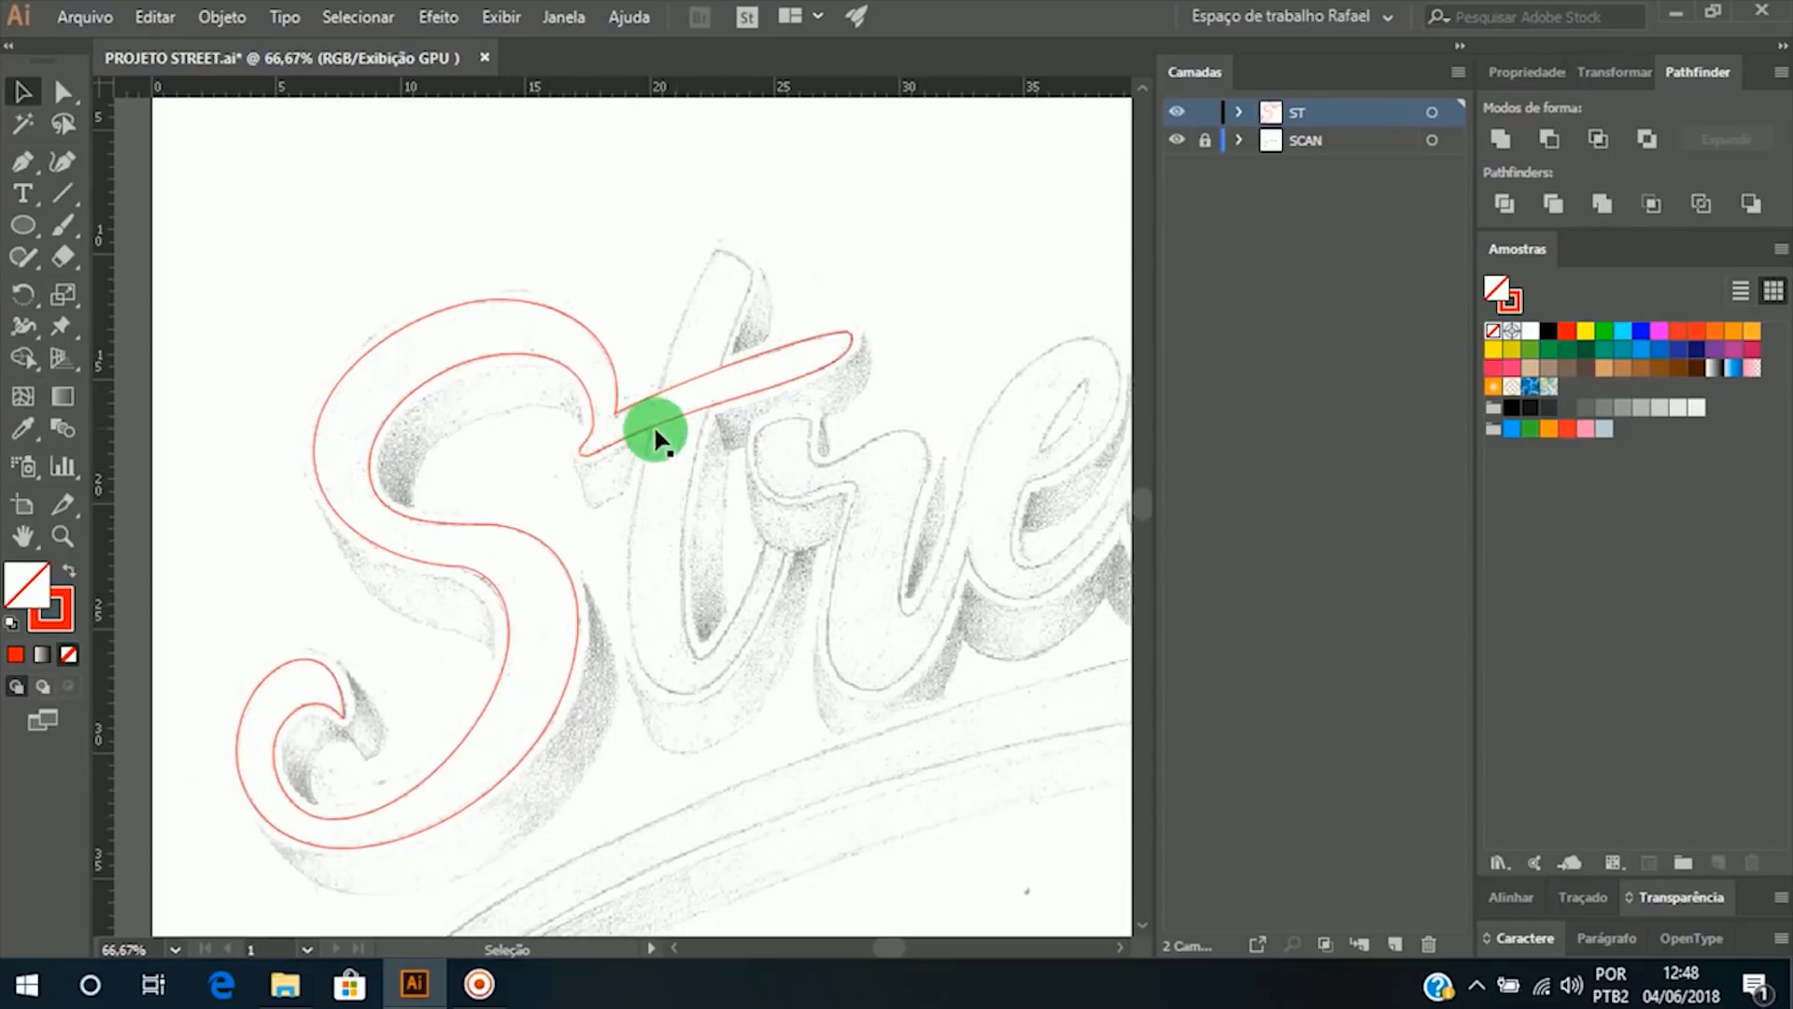
Step: Examine how the S's long bar fits the sketch where it crosses the letter t
key(z)
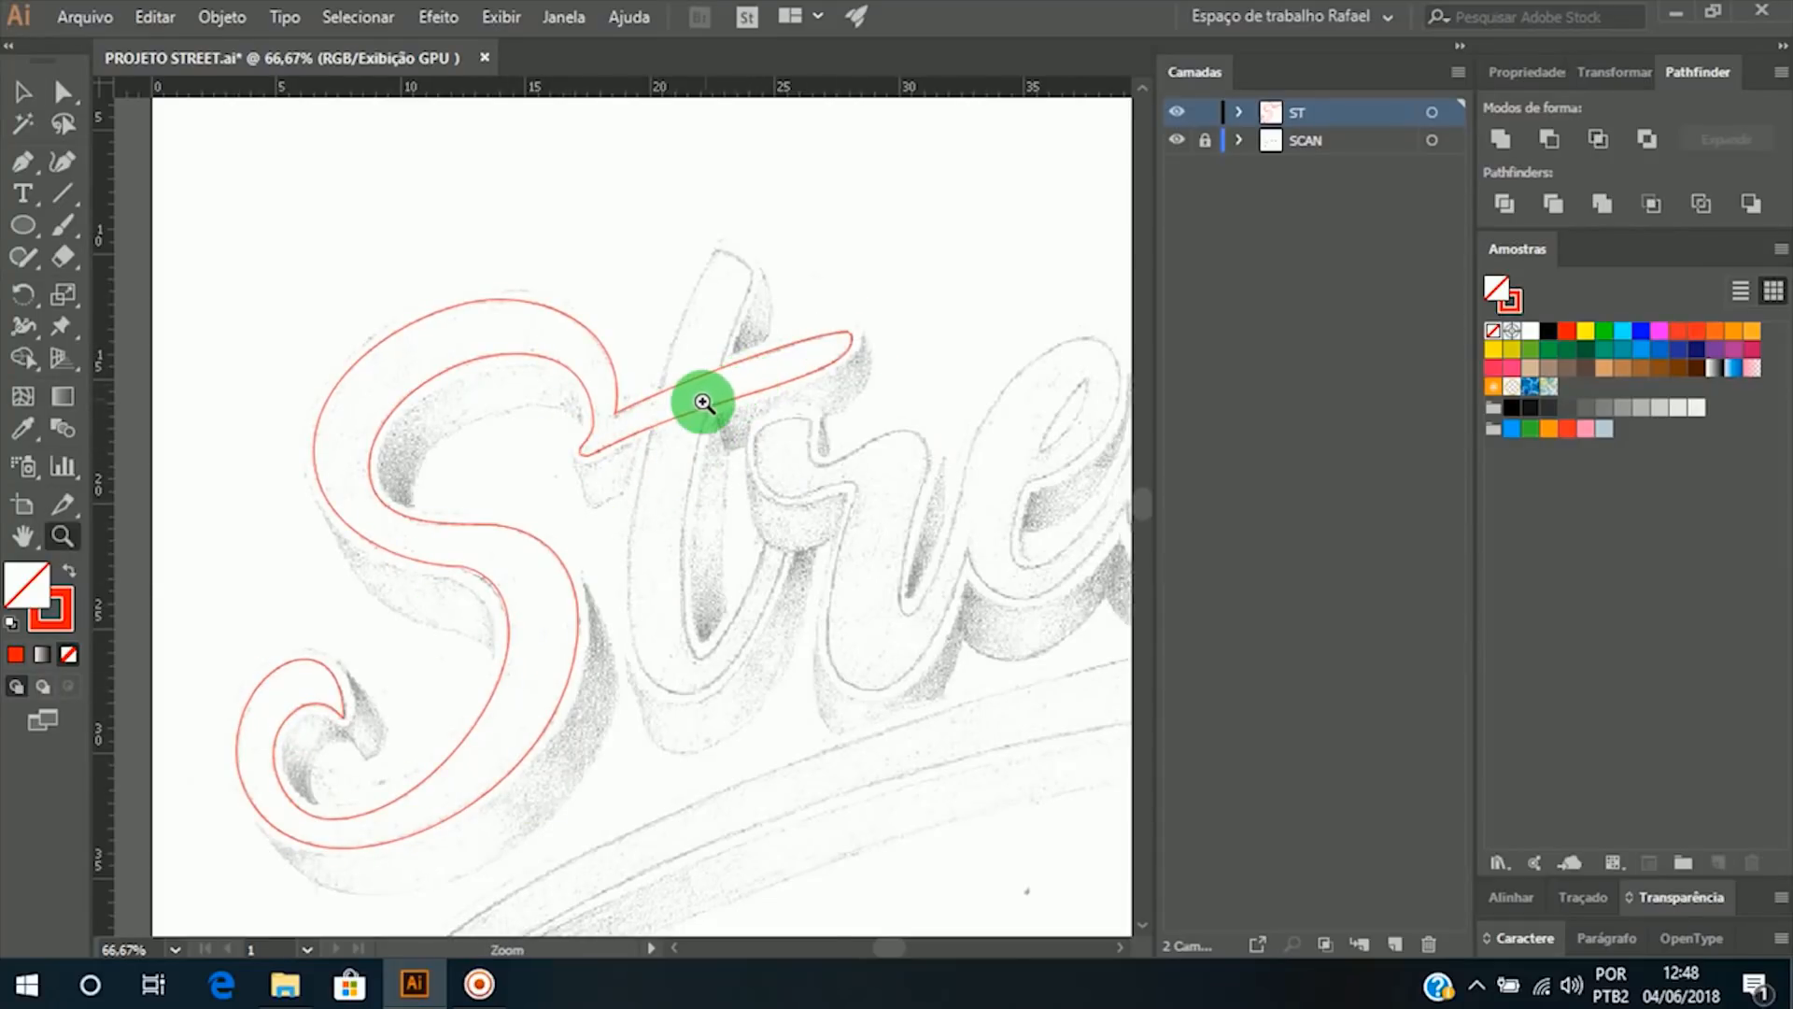
click(700, 401)
click(608, 462)
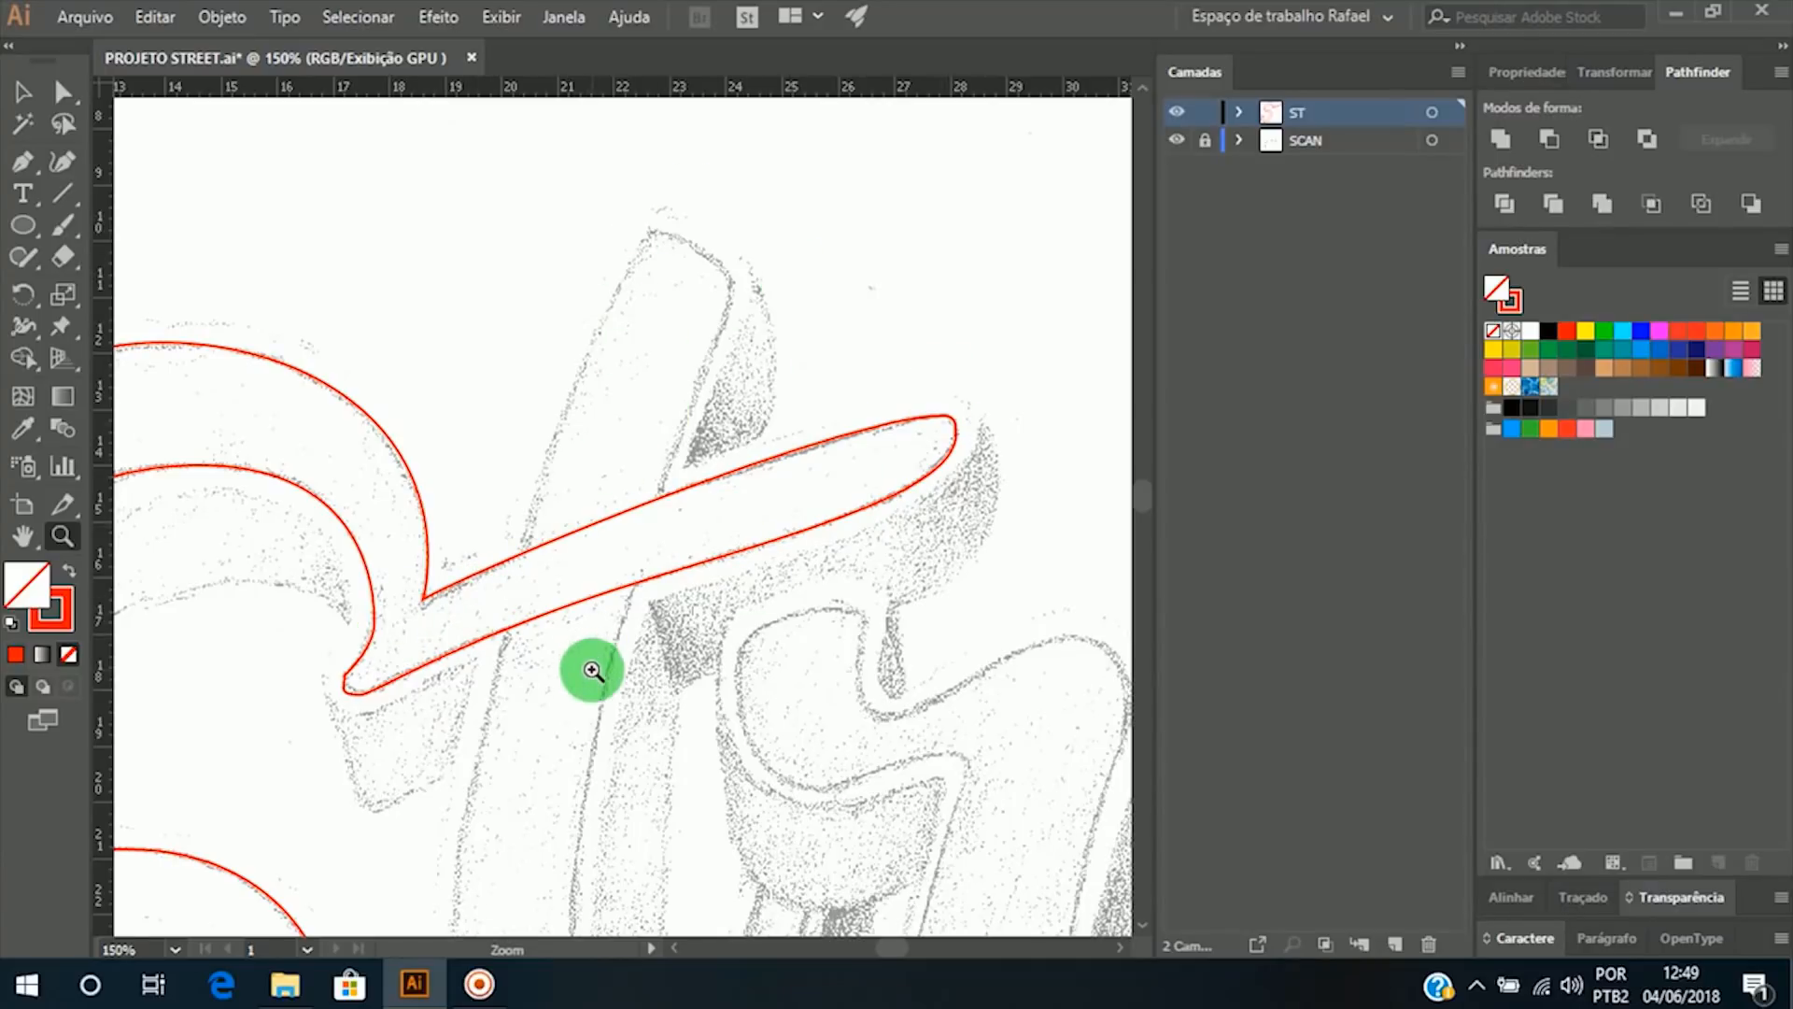
key(space)
drag(718, 699, 753, 579)
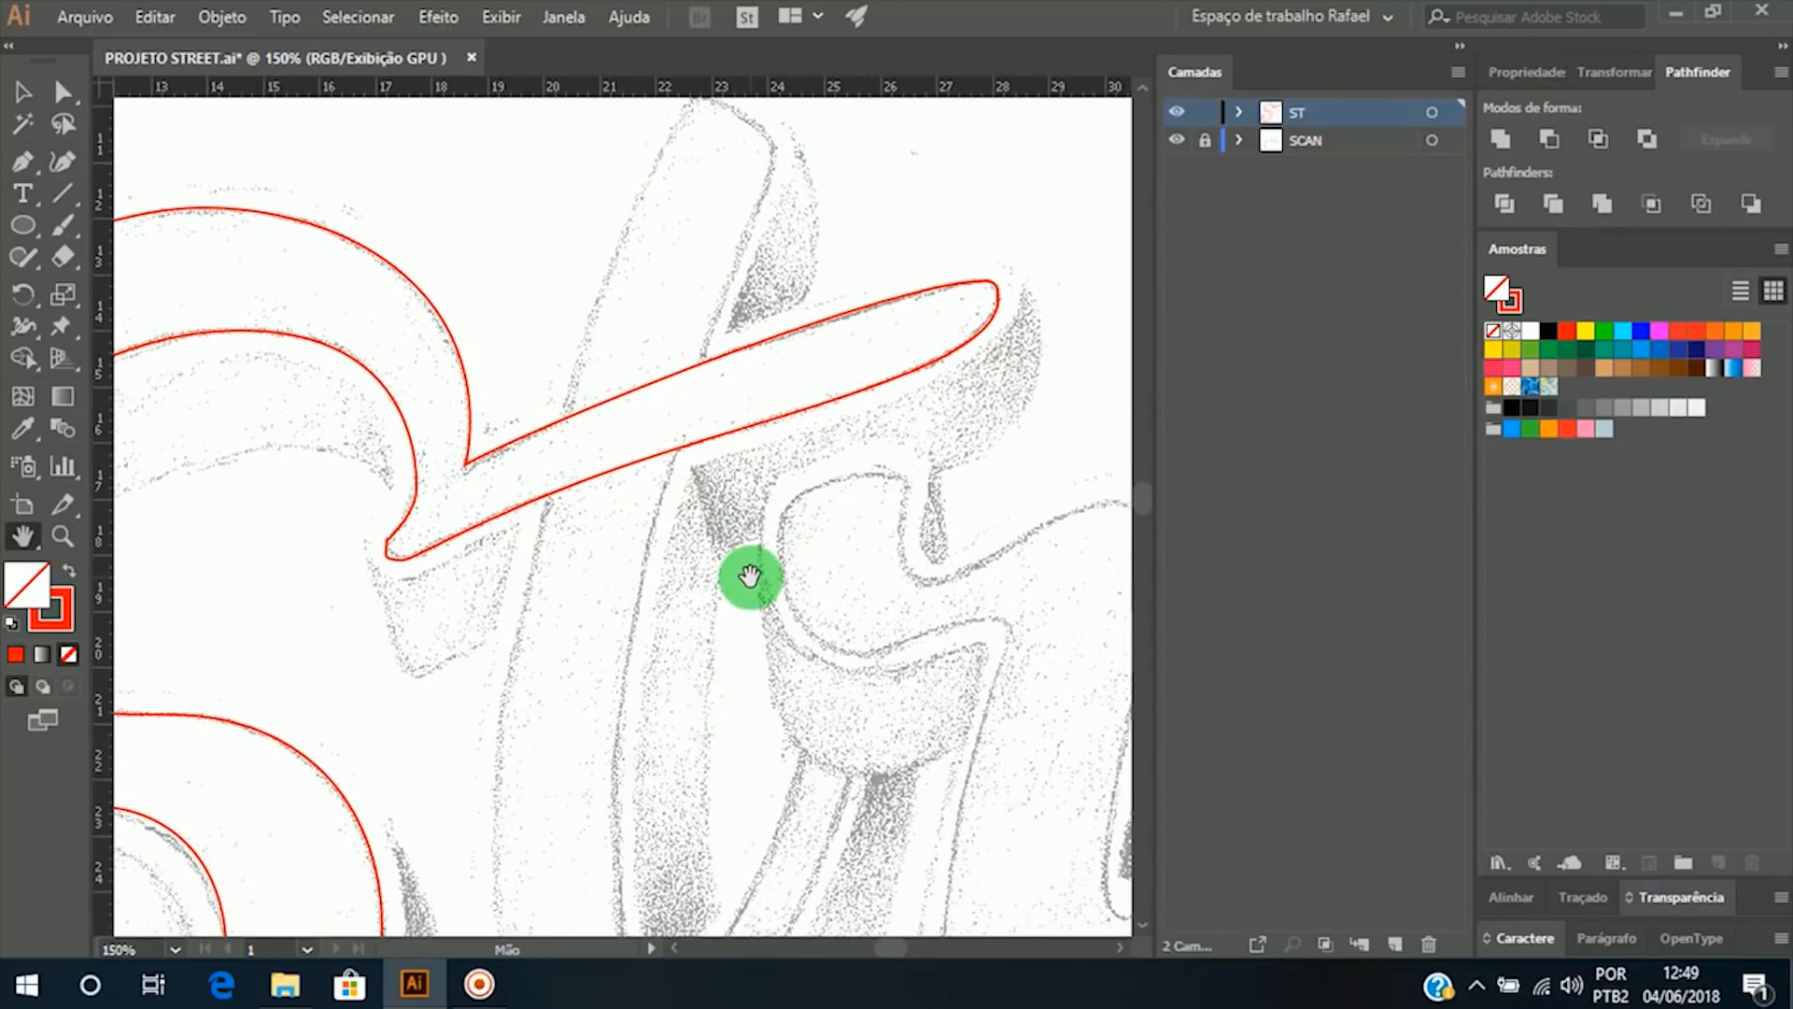
alt+click(647, 577)
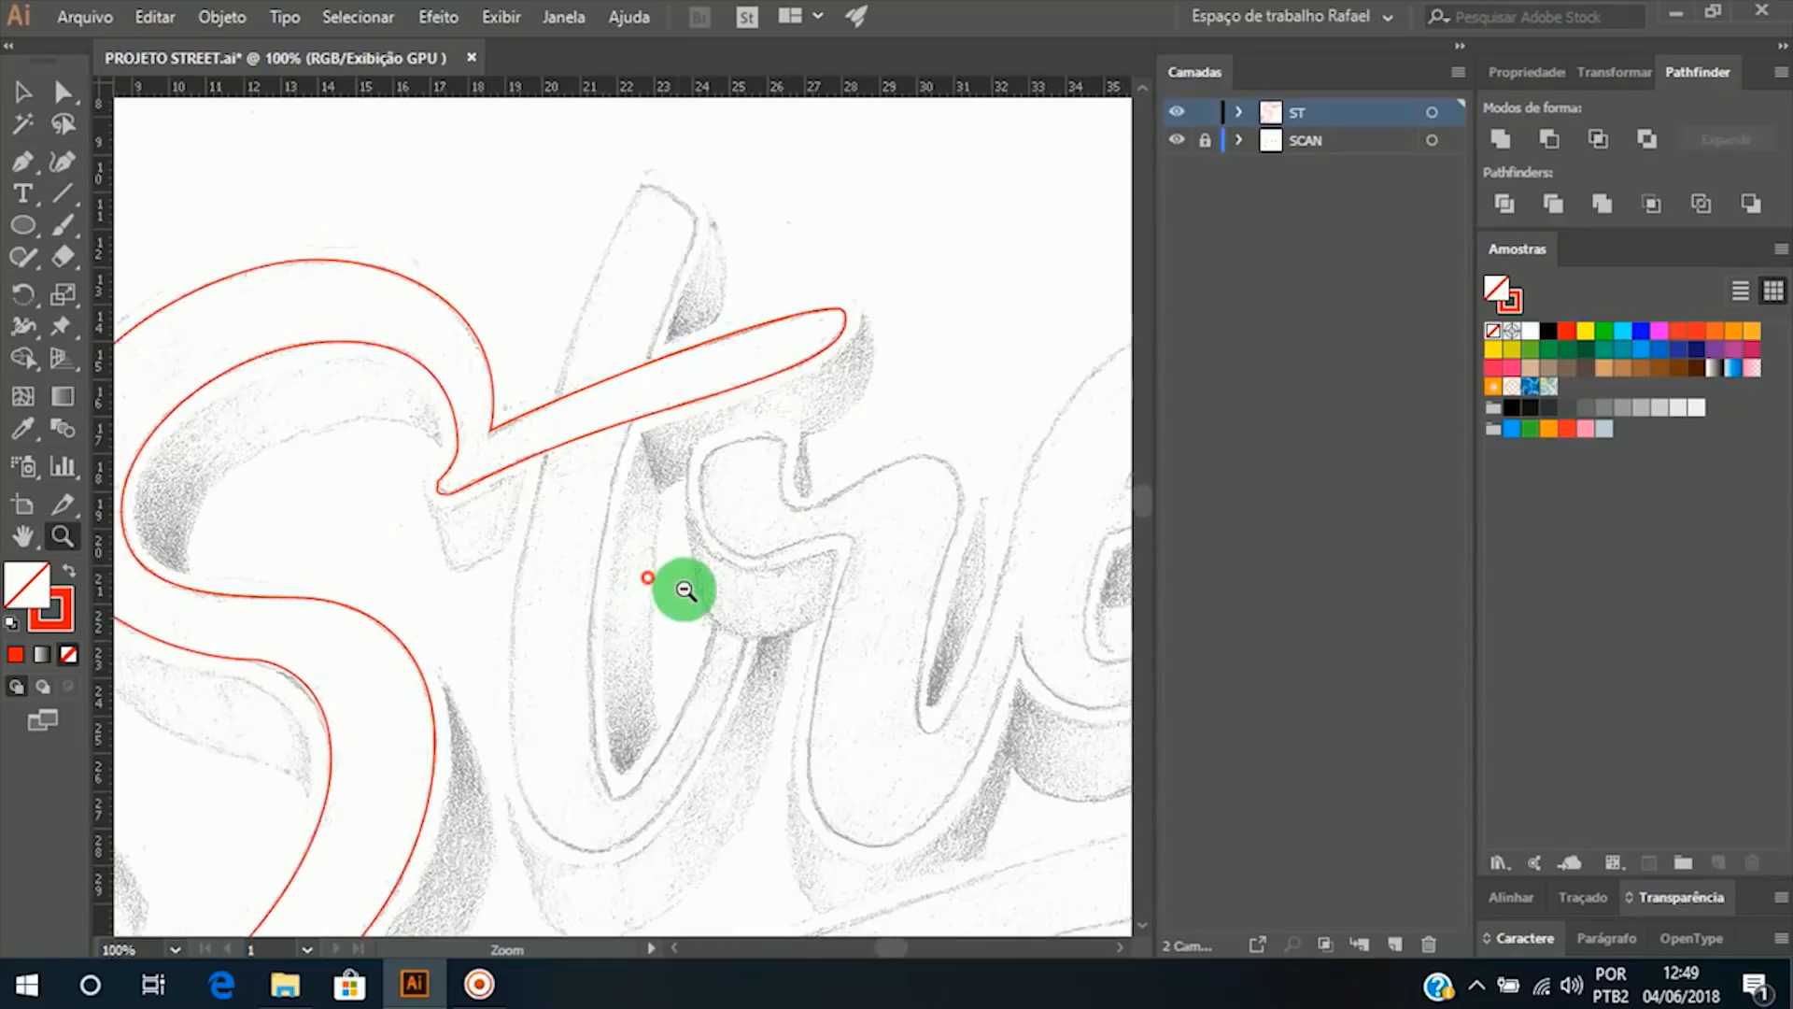
alt+click(696, 598)
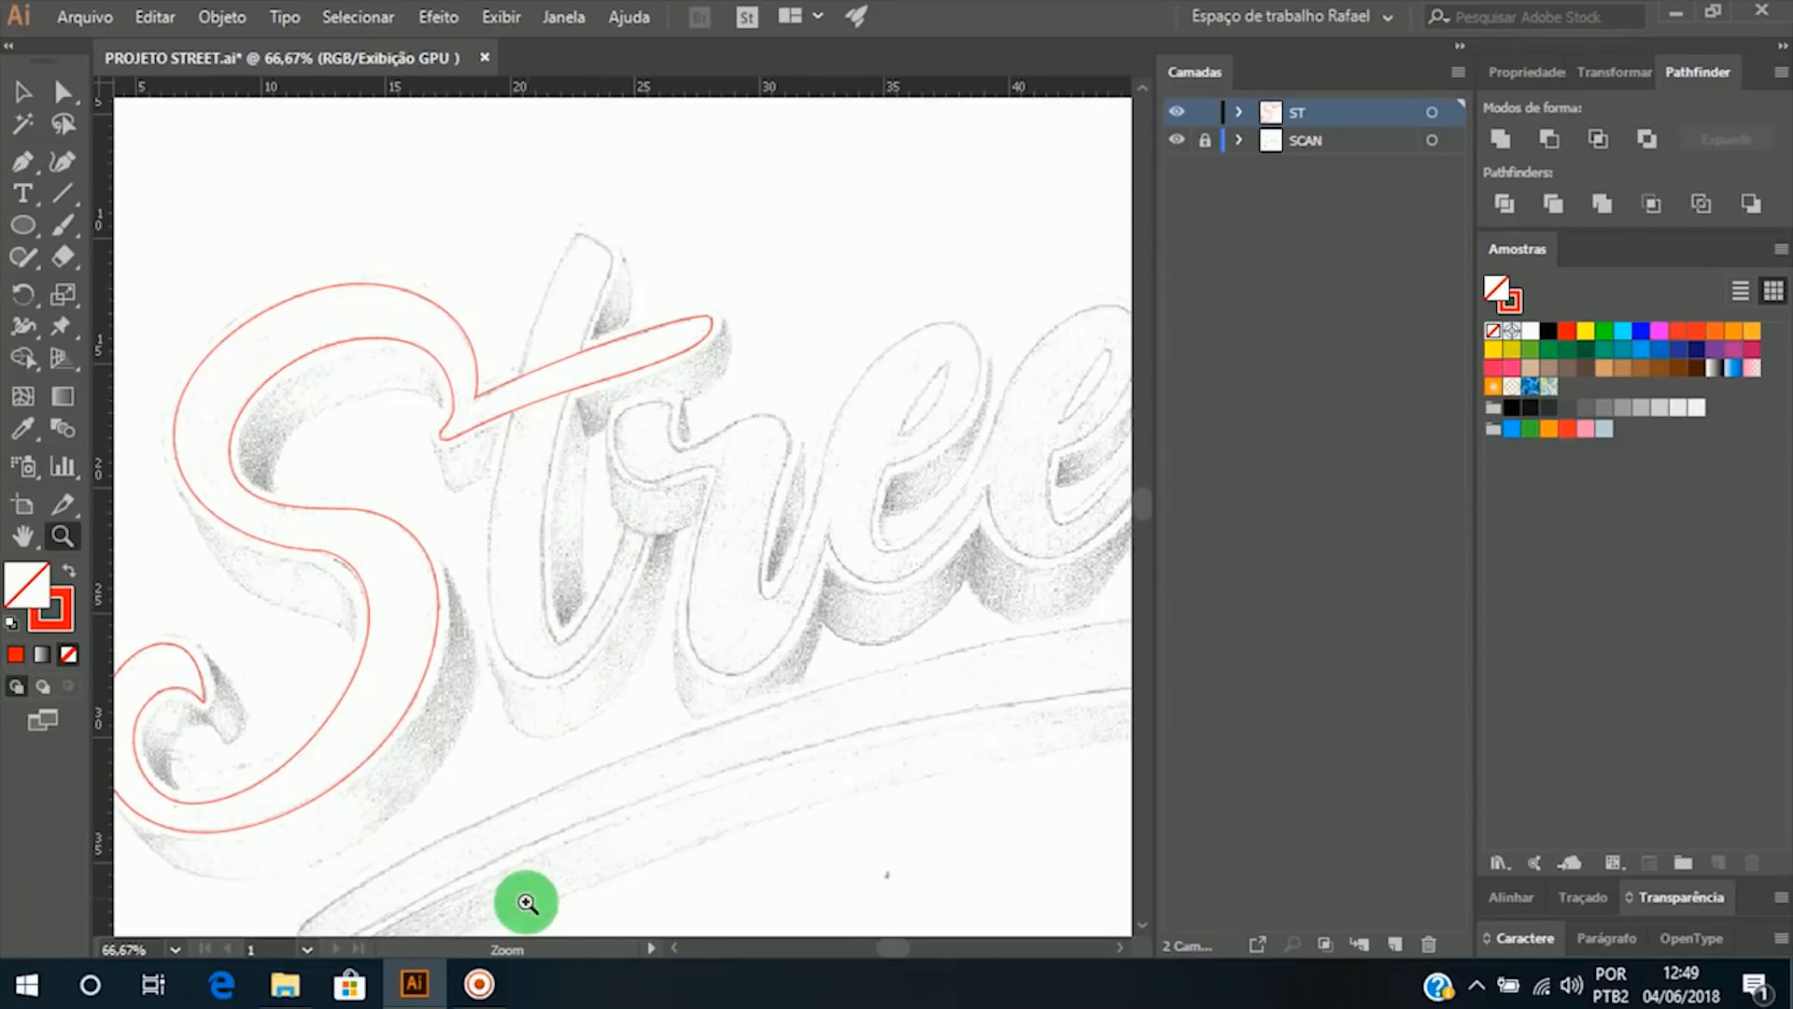
click(481, 986)
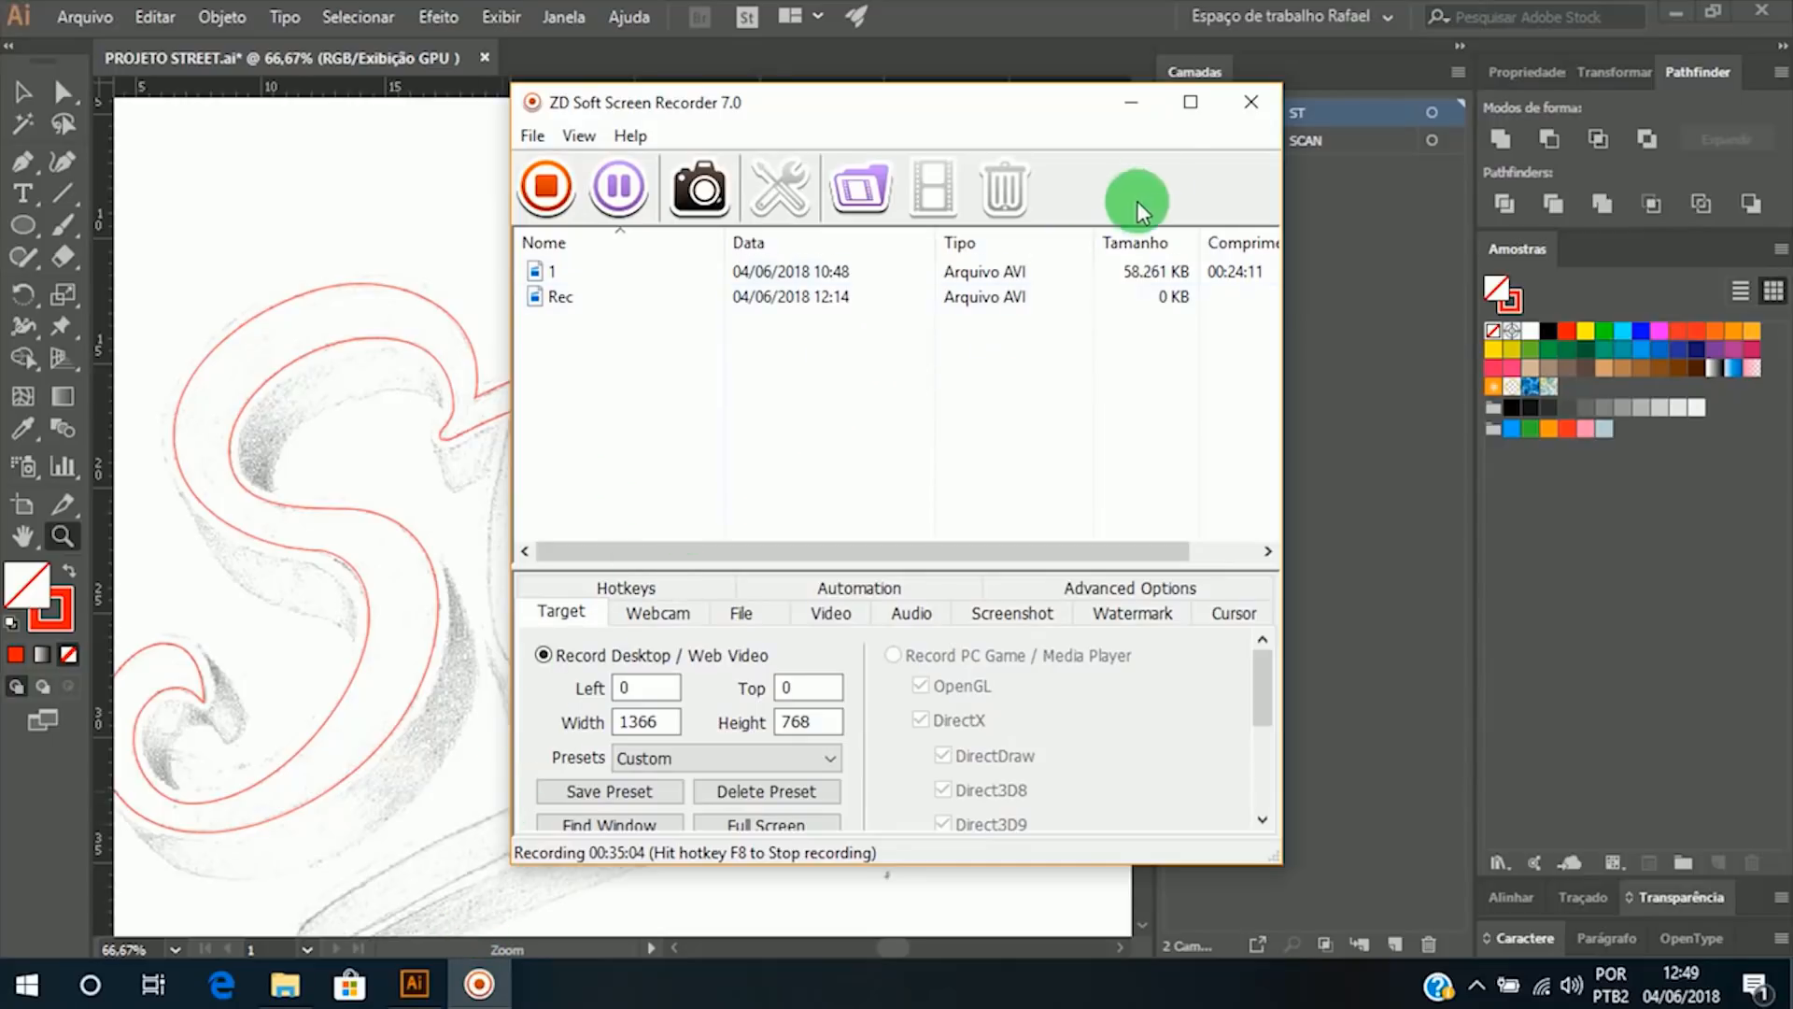
click(1136, 109)
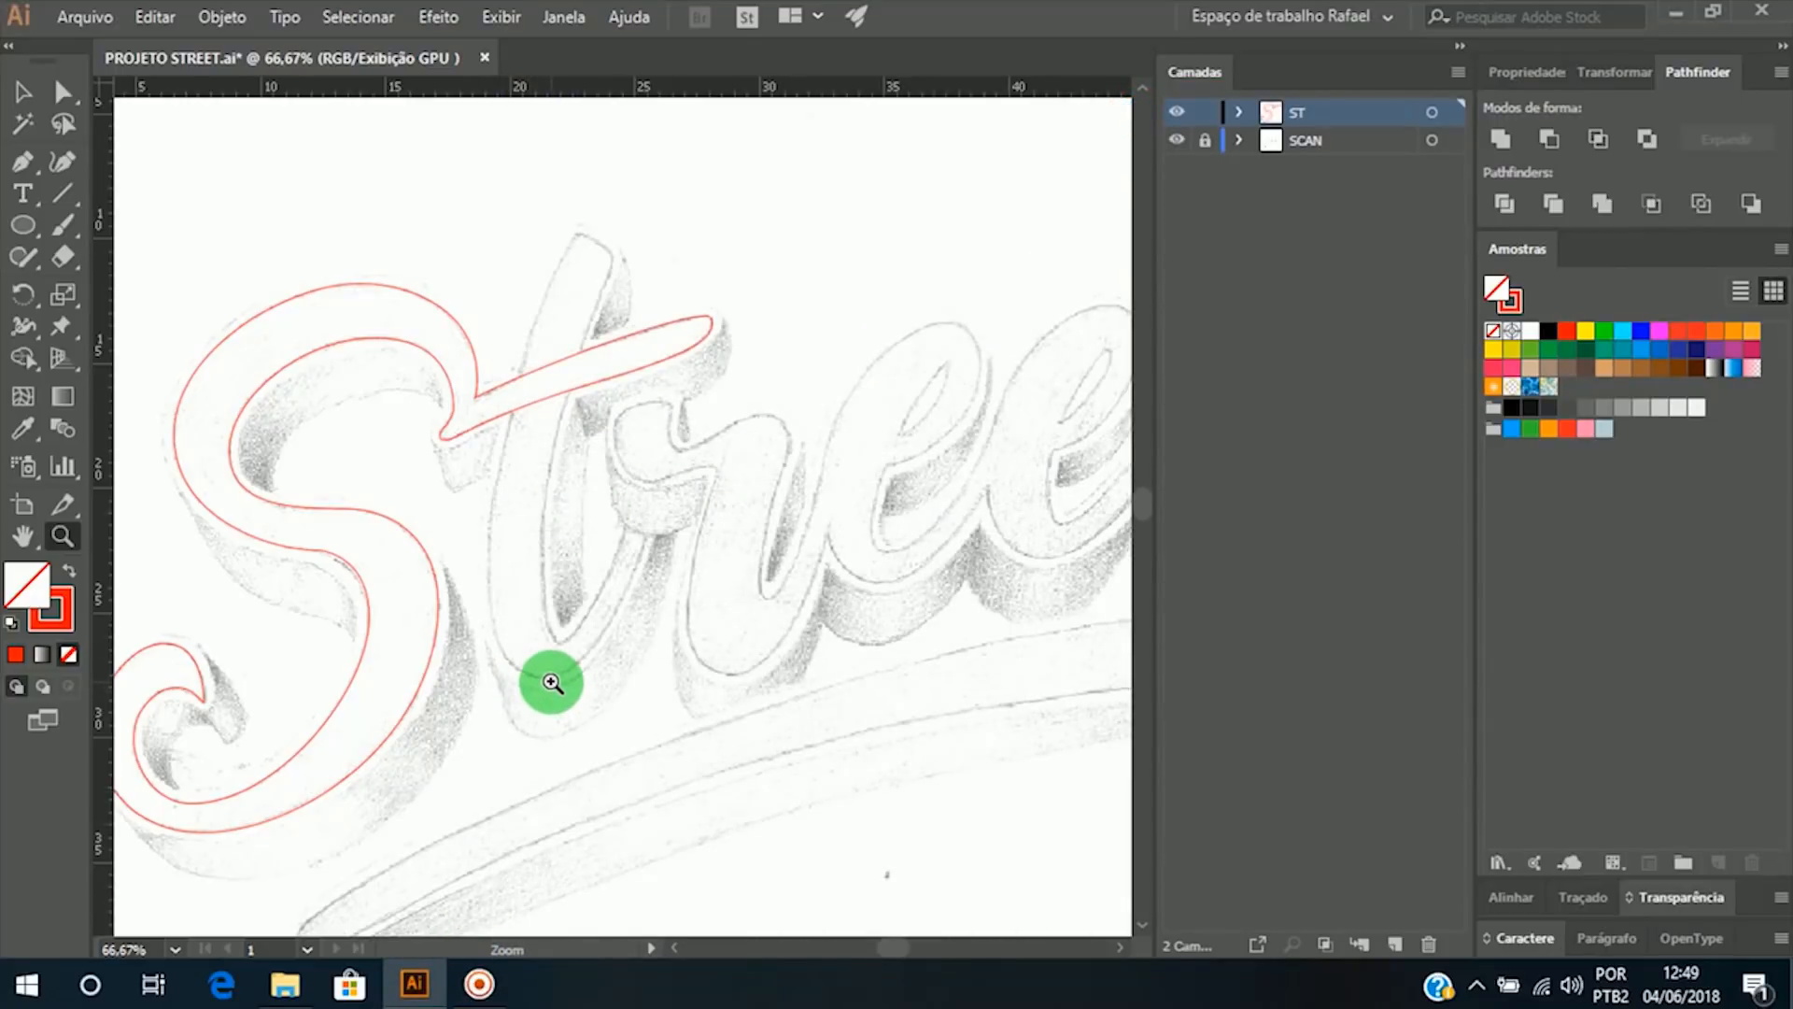
Step: Start the letter t's outline with the Pen tool, curving from the top of its stem around the rounded corner with two smooth anchors
key(h)
drag(480, 614, 614, 596)
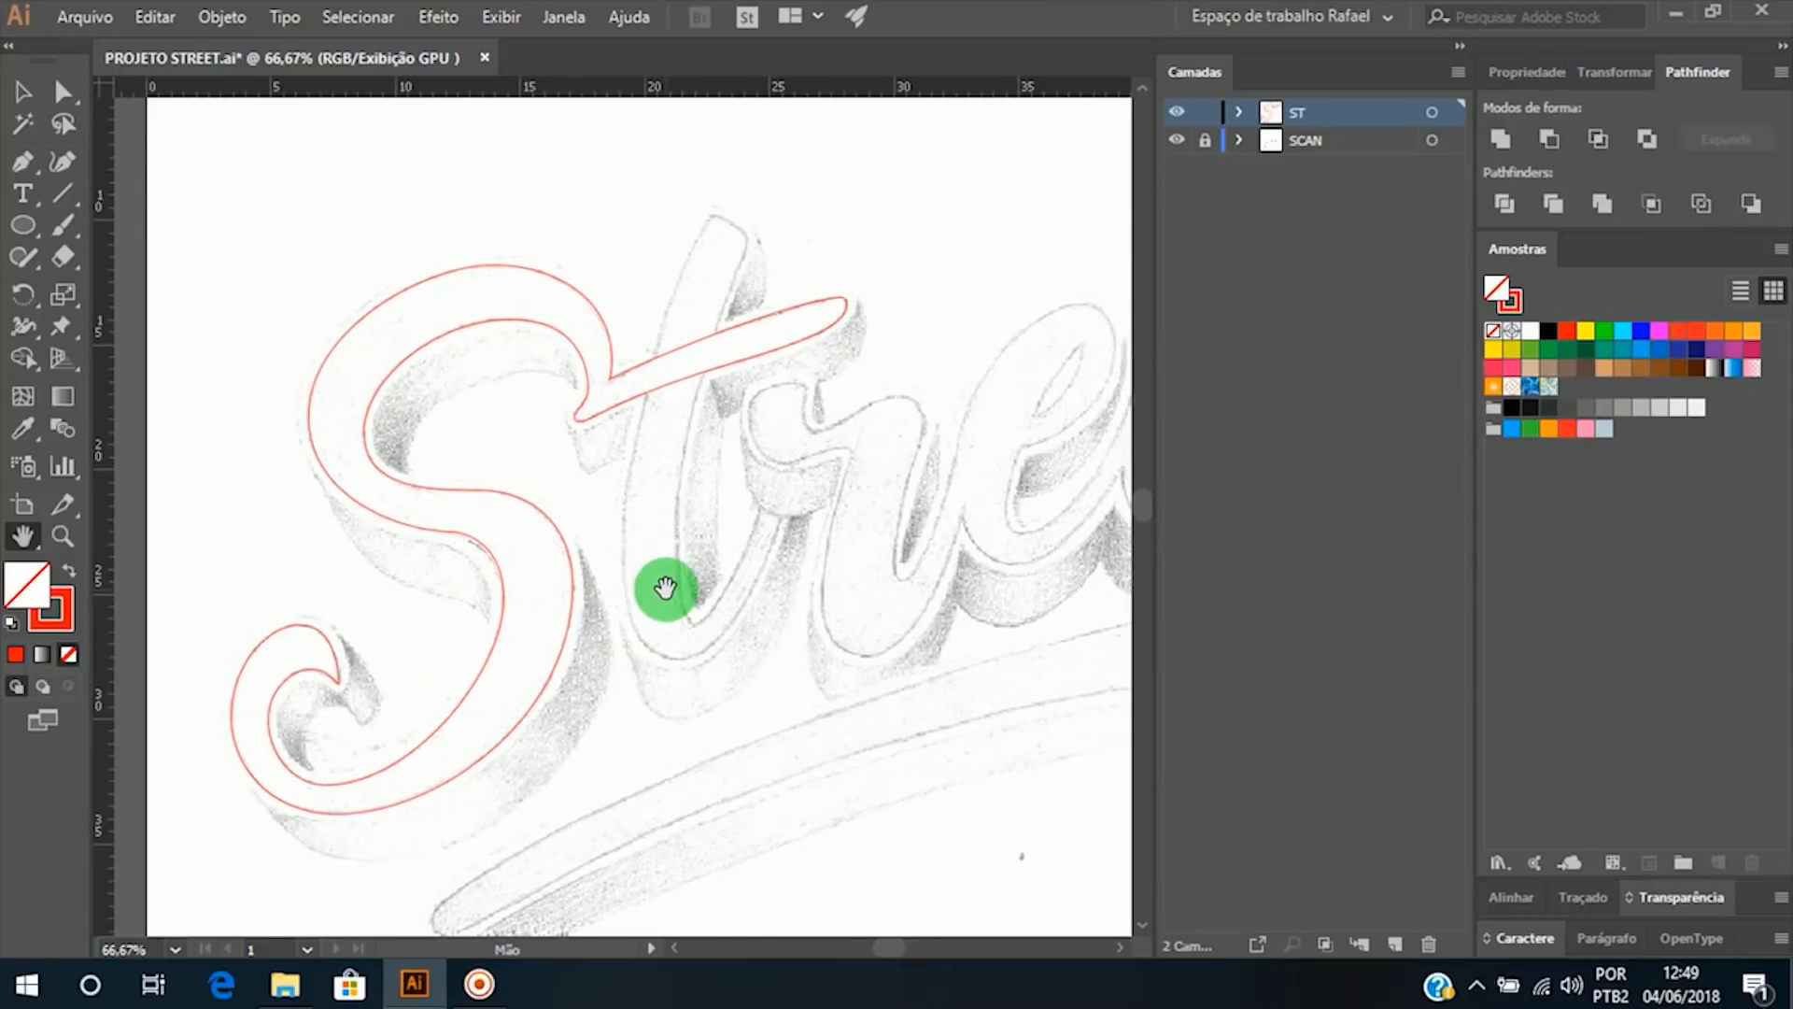
ctrl+click(672, 480)
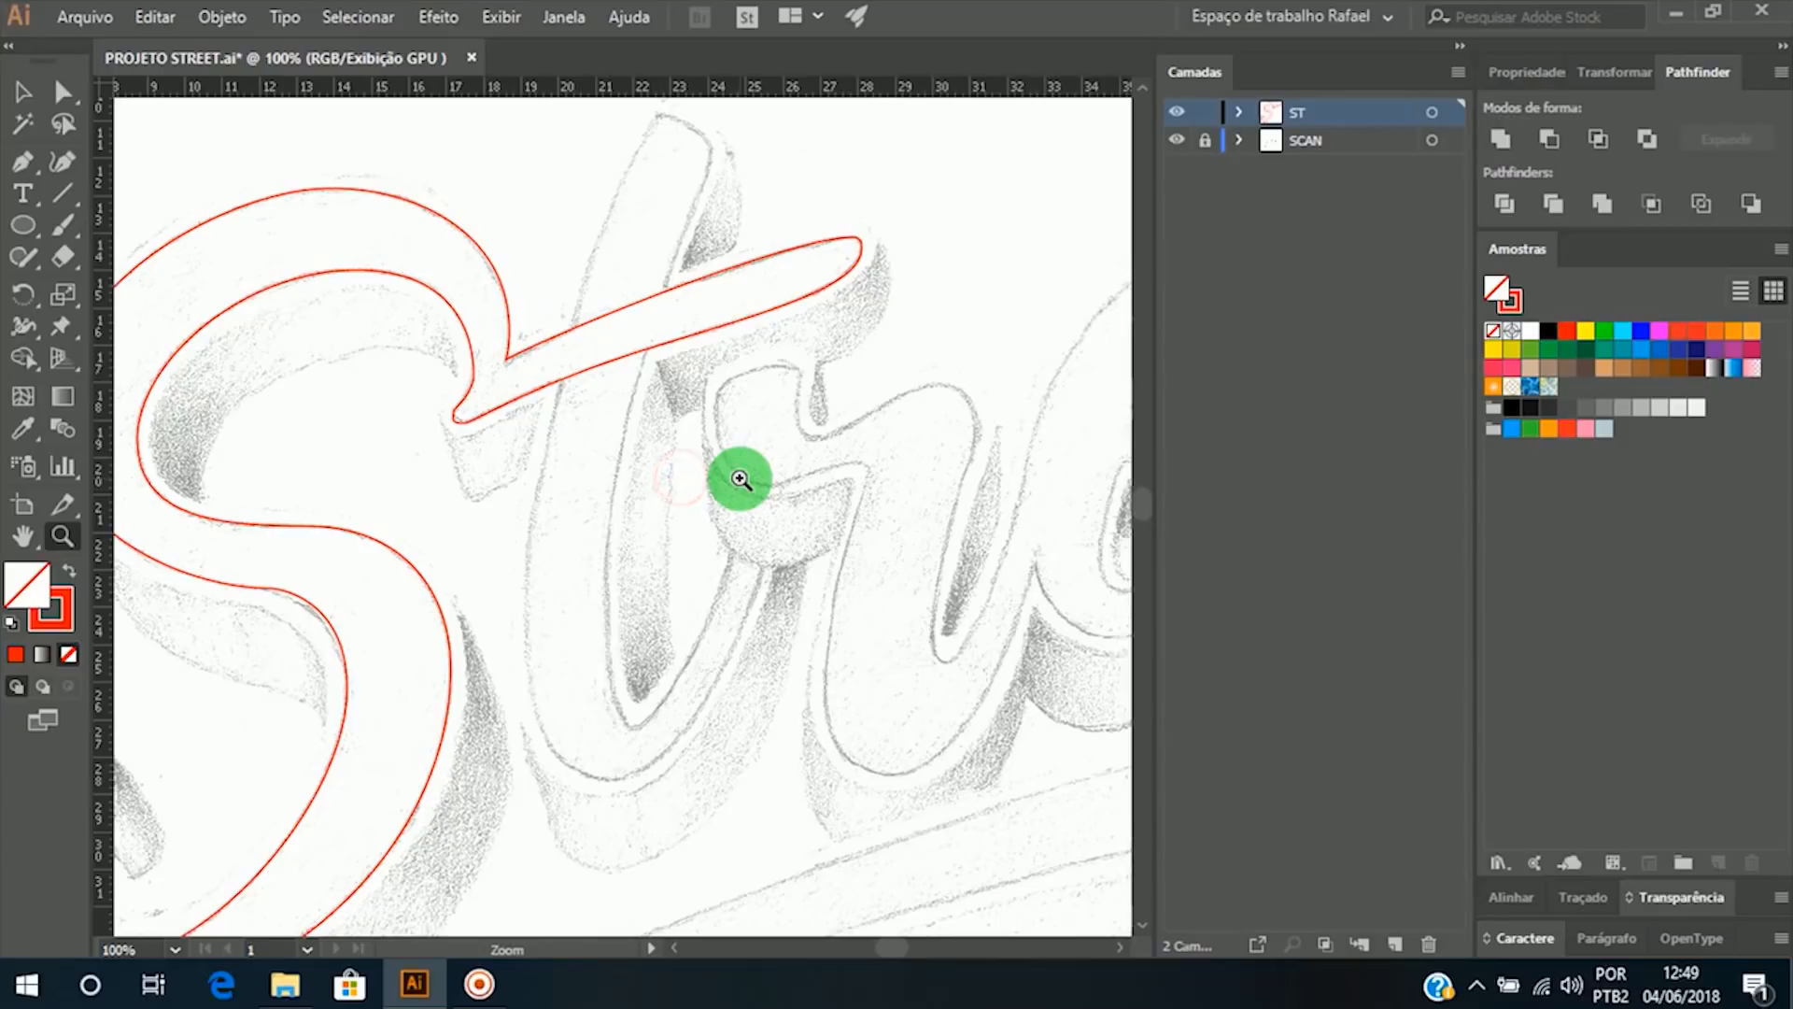
drag(757, 432, 735, 488)
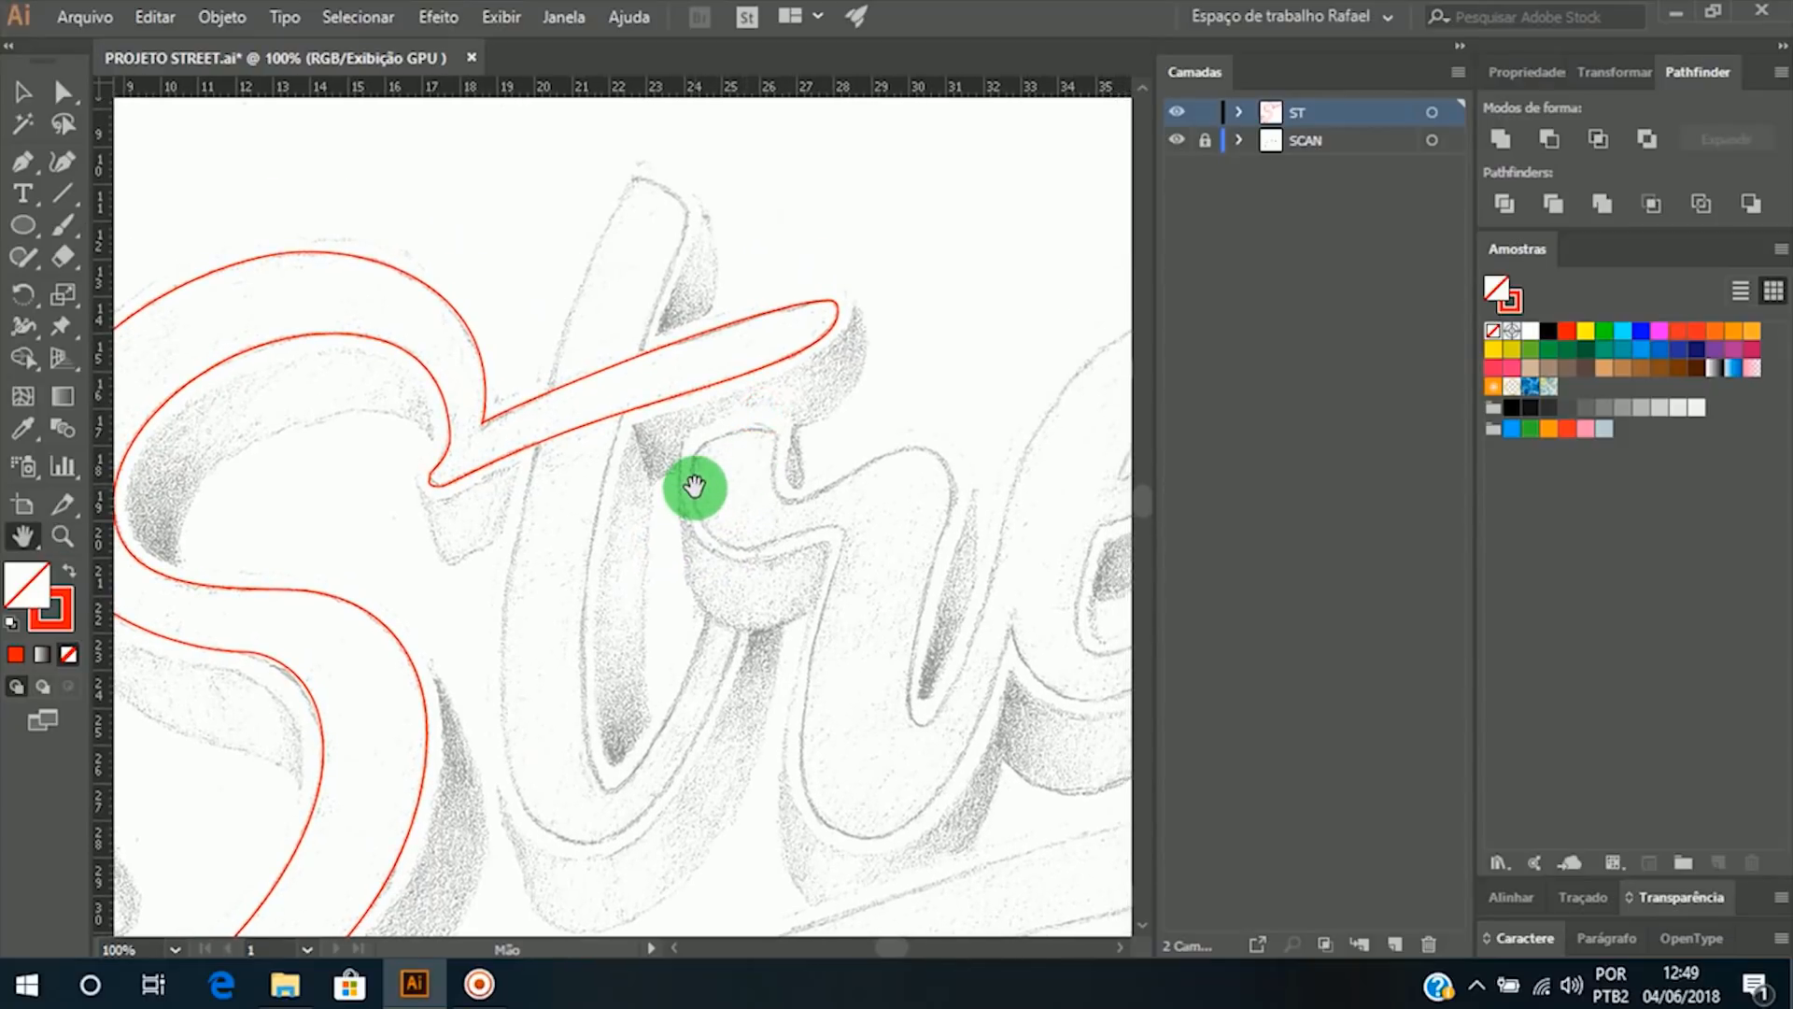
key(p)
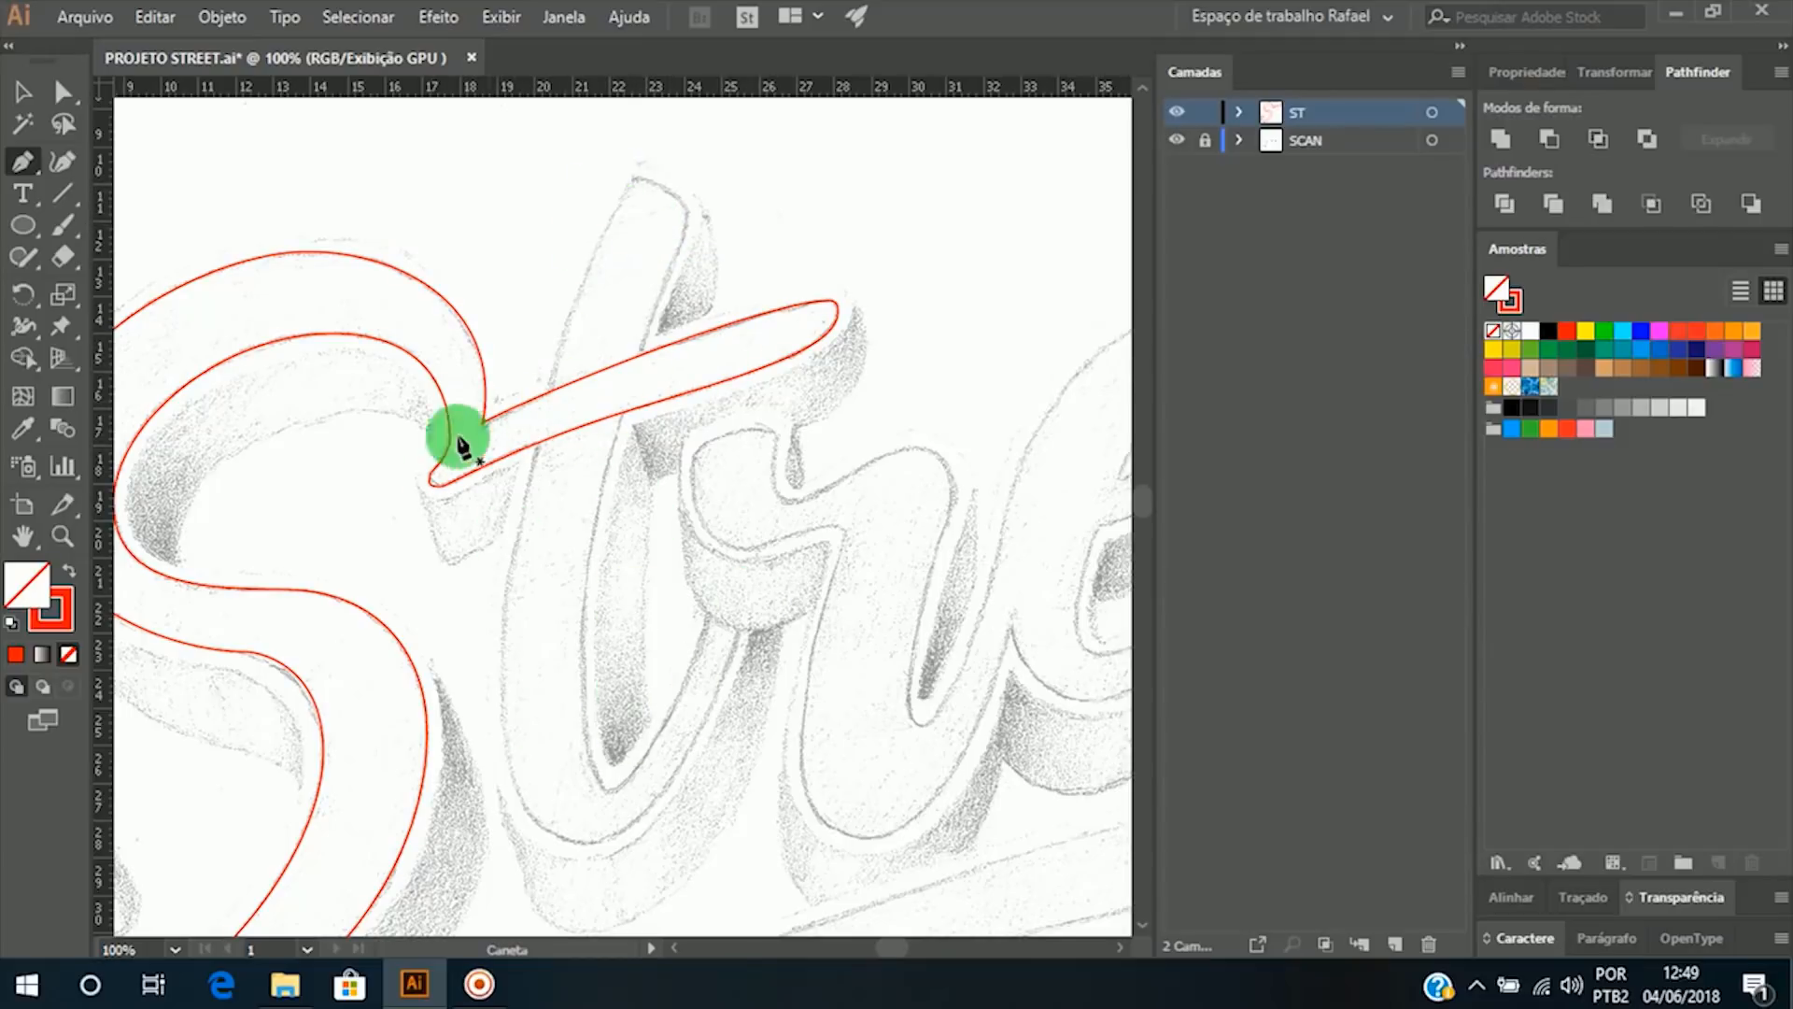
key(z)
click(617, 348)
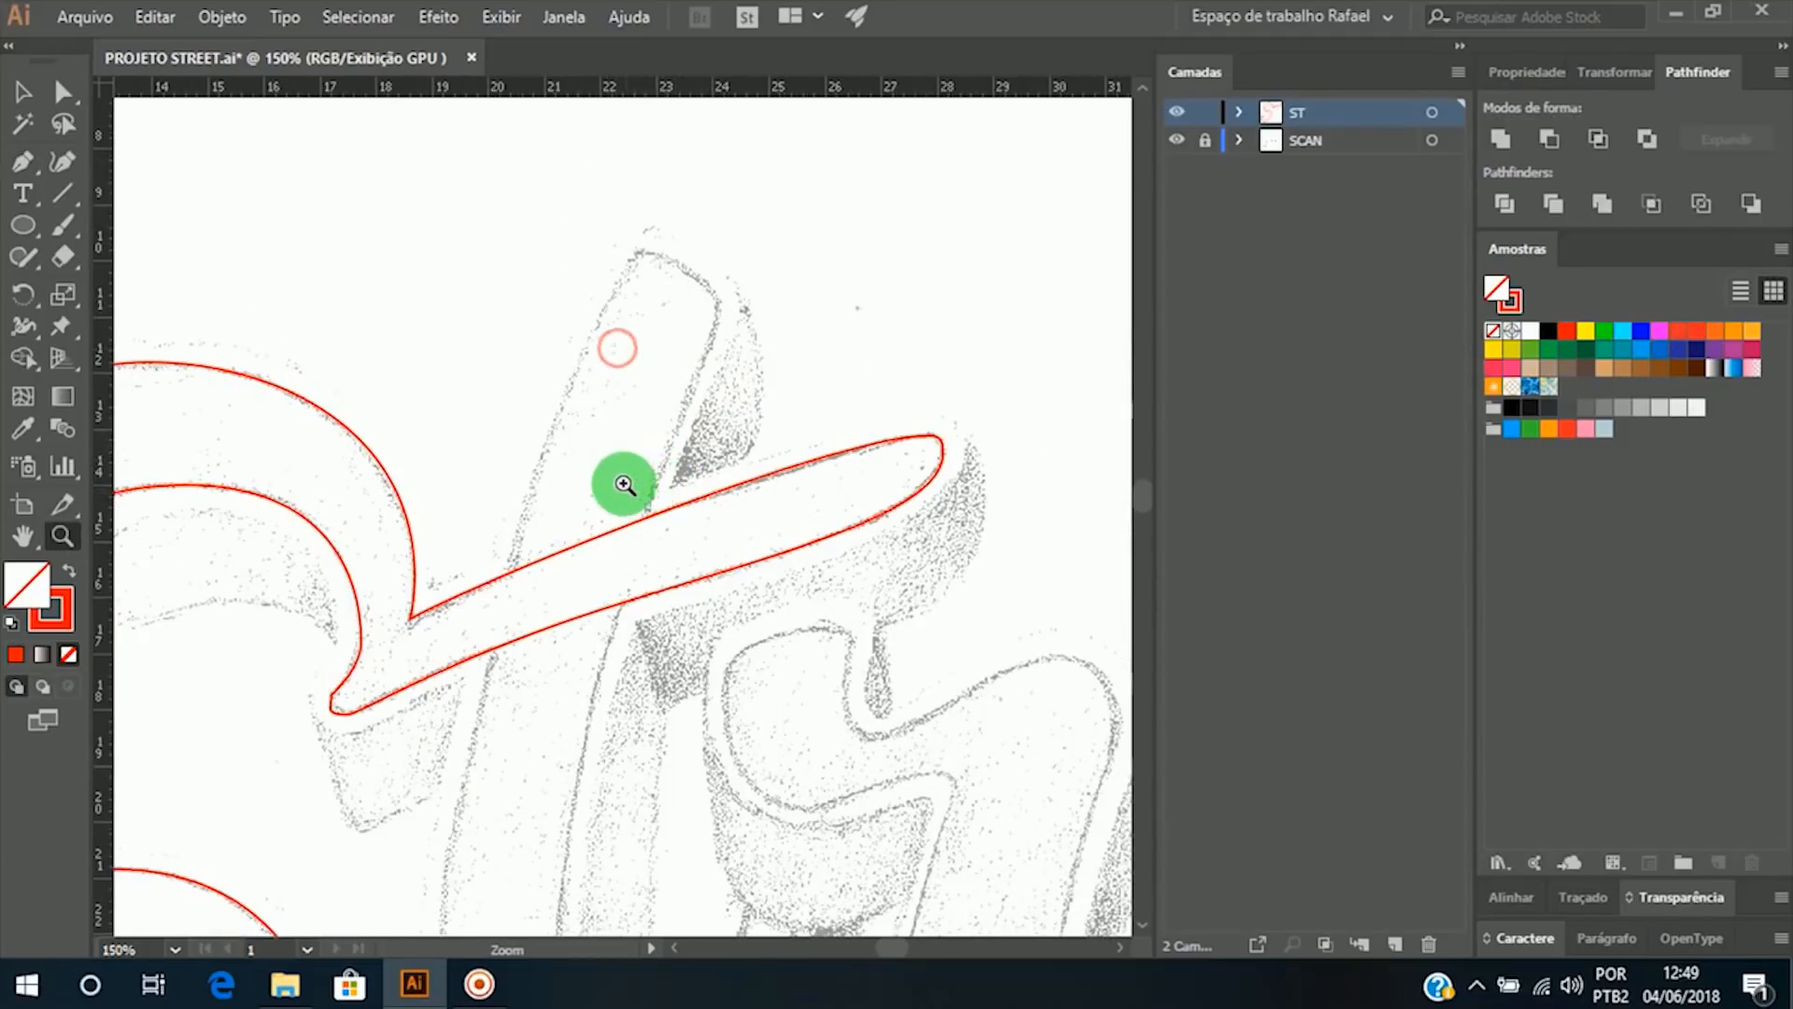
key(p)
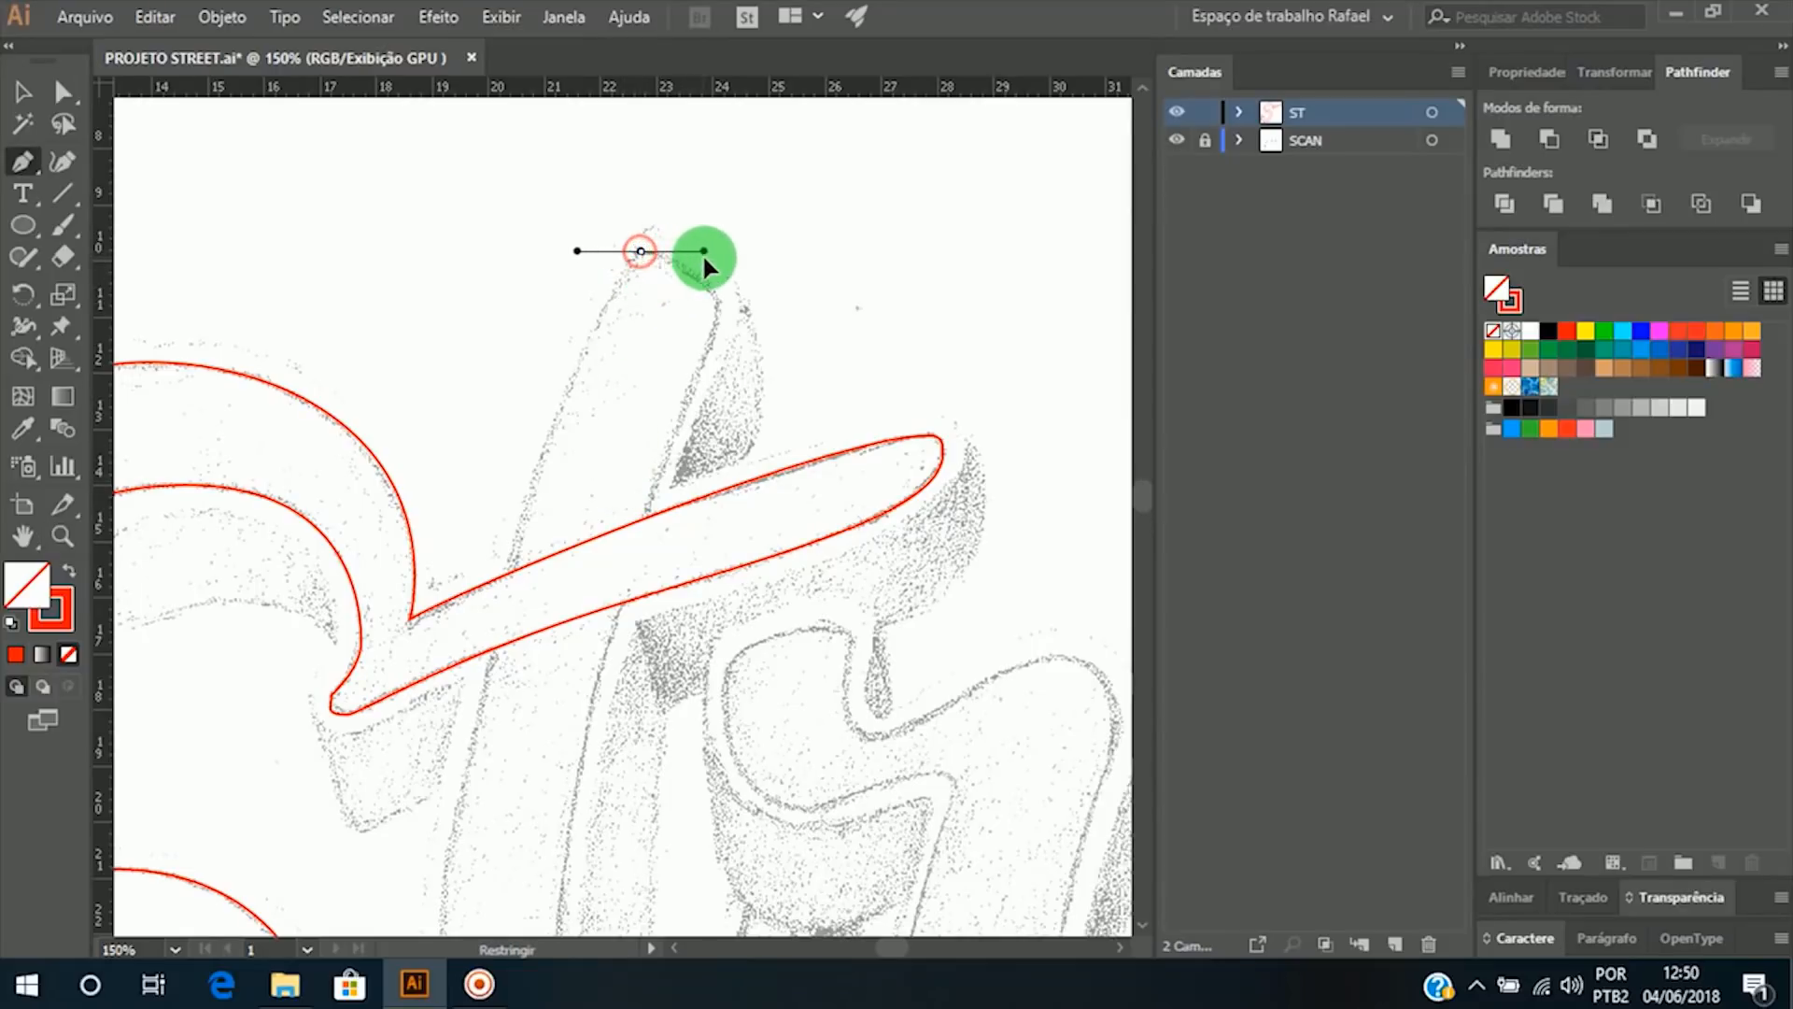
drag(714, 255, 714, 255)
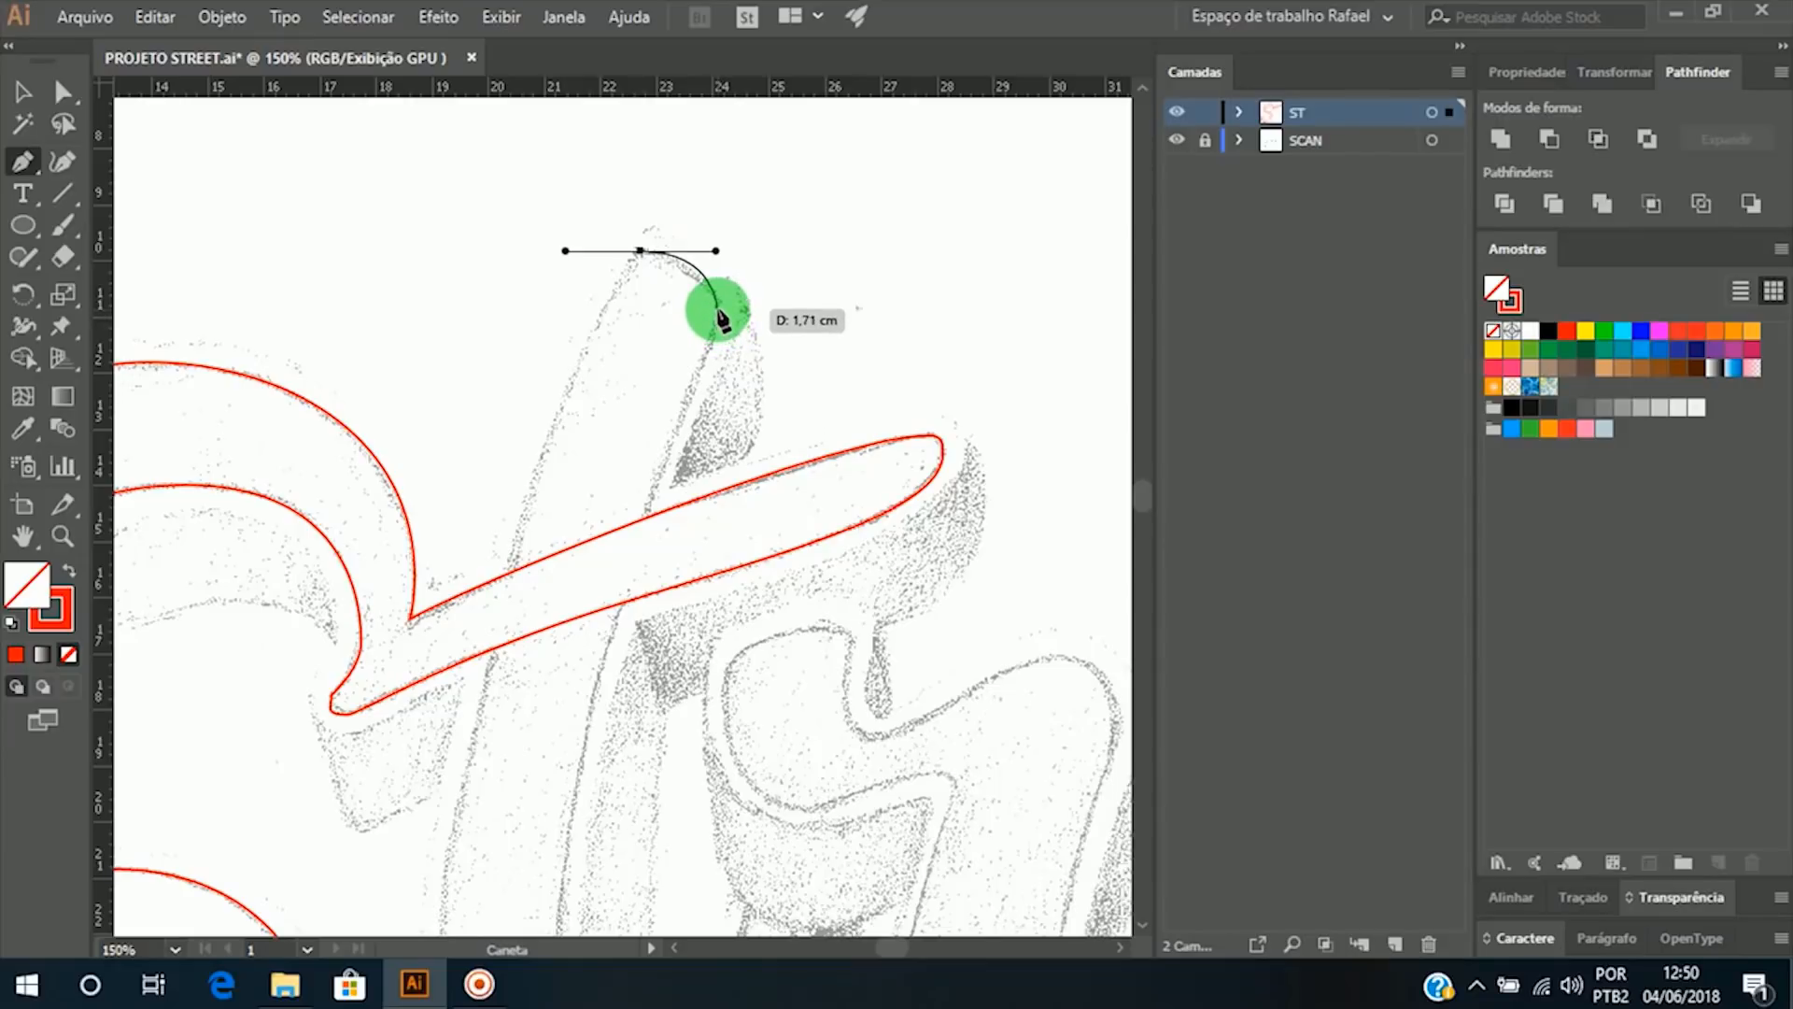
drag(717, 310, 716, 325)
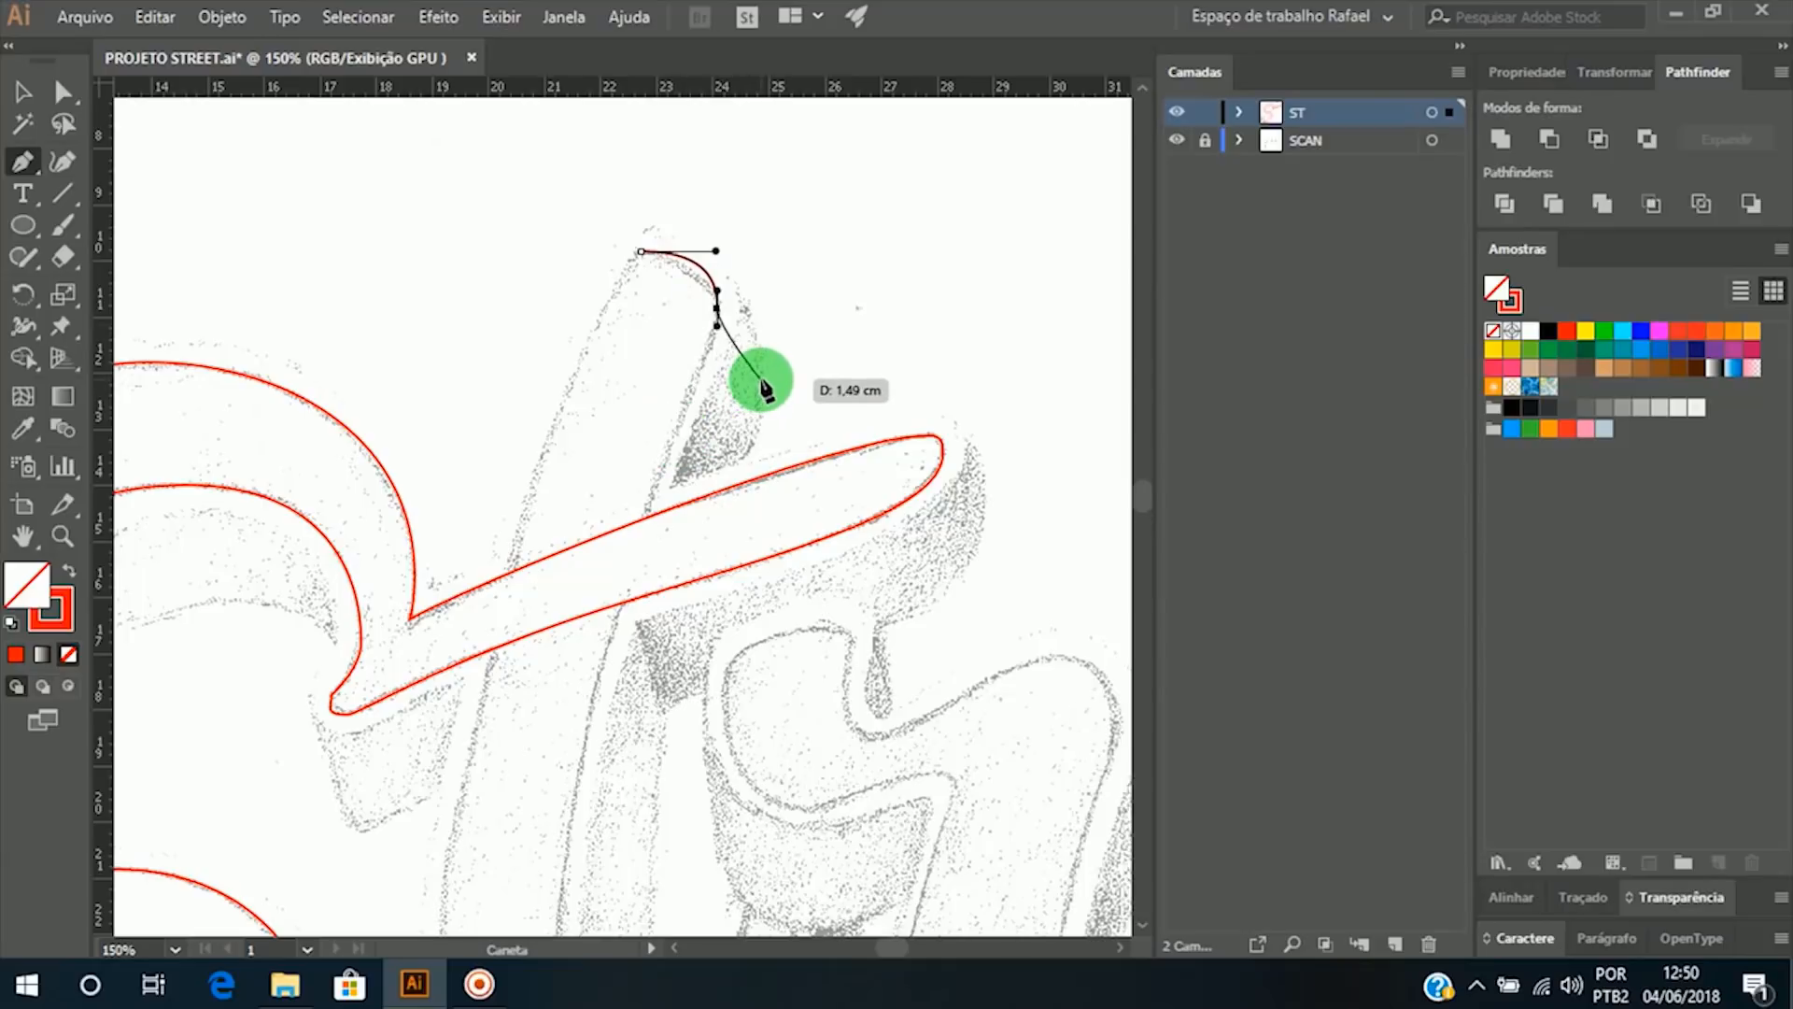
Step: Remove the corner anchor's outgoing handle and trace the t's inner stem edge down to its narrow inner base with two smooth anchors
drag(802, 714, 809, 530)
ctrl+alt+click(752, 610)
drag(628, 529, 719, 603)
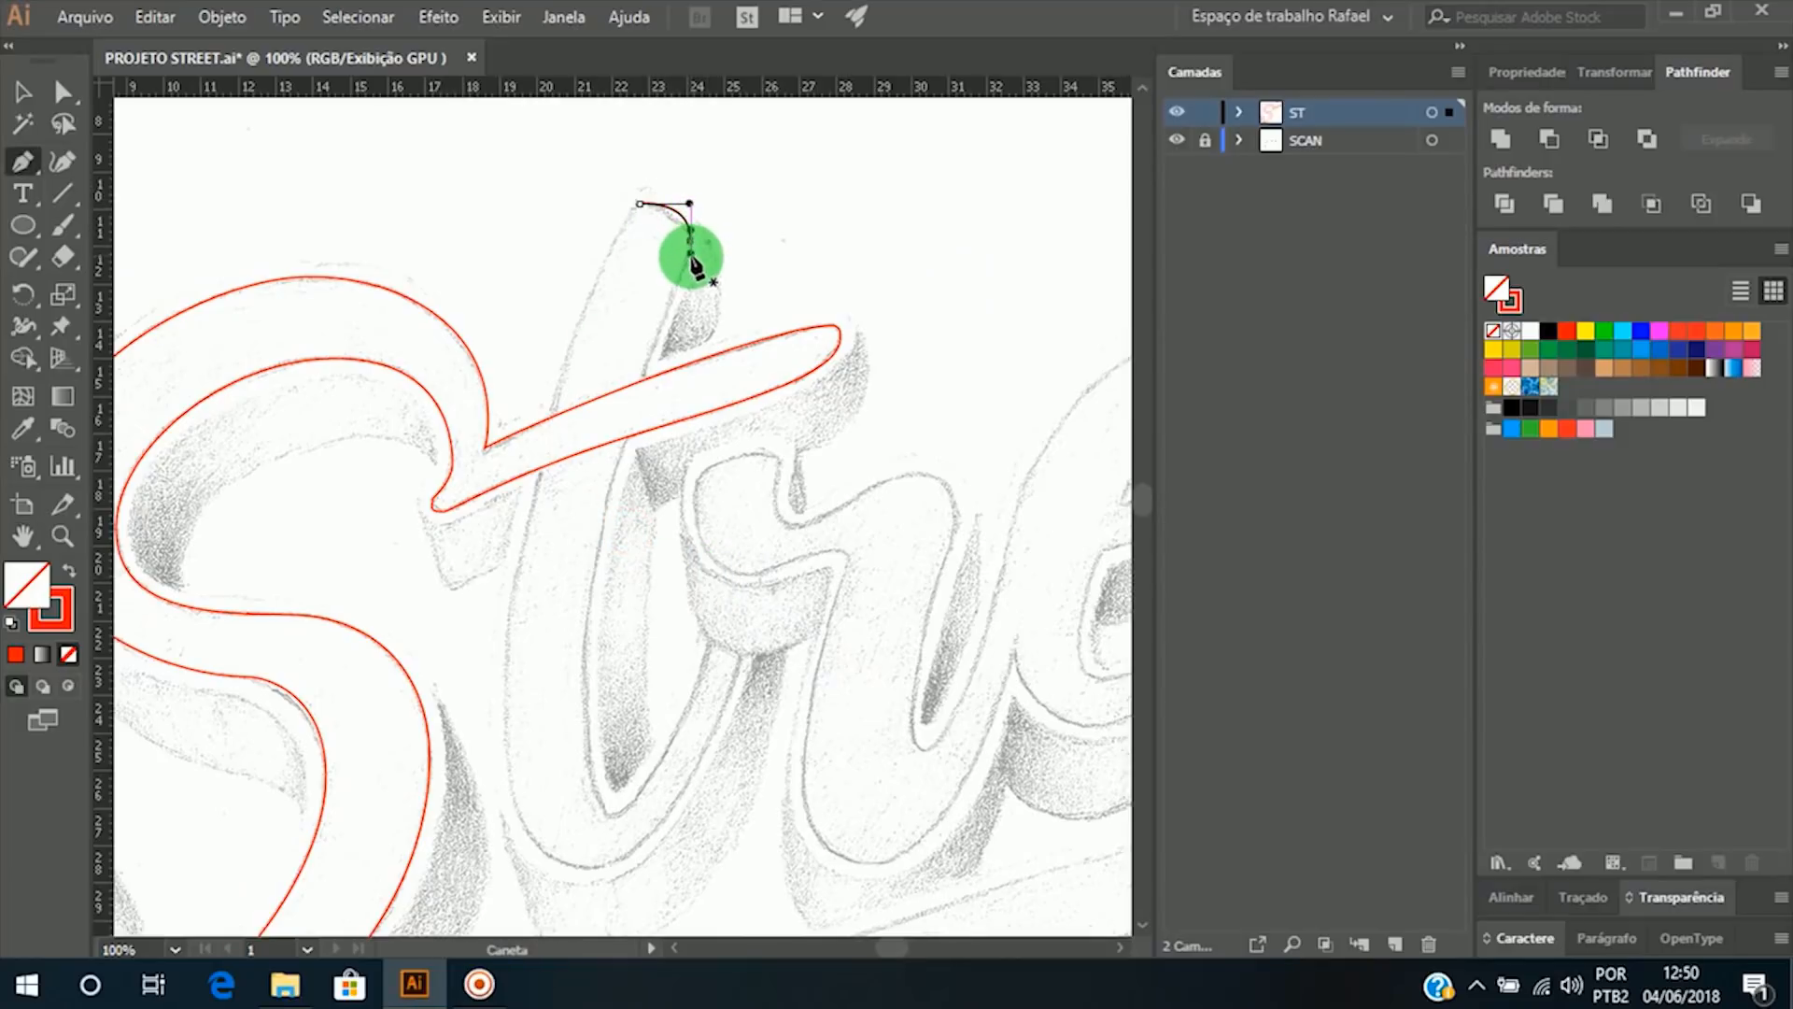
click(691, 240)
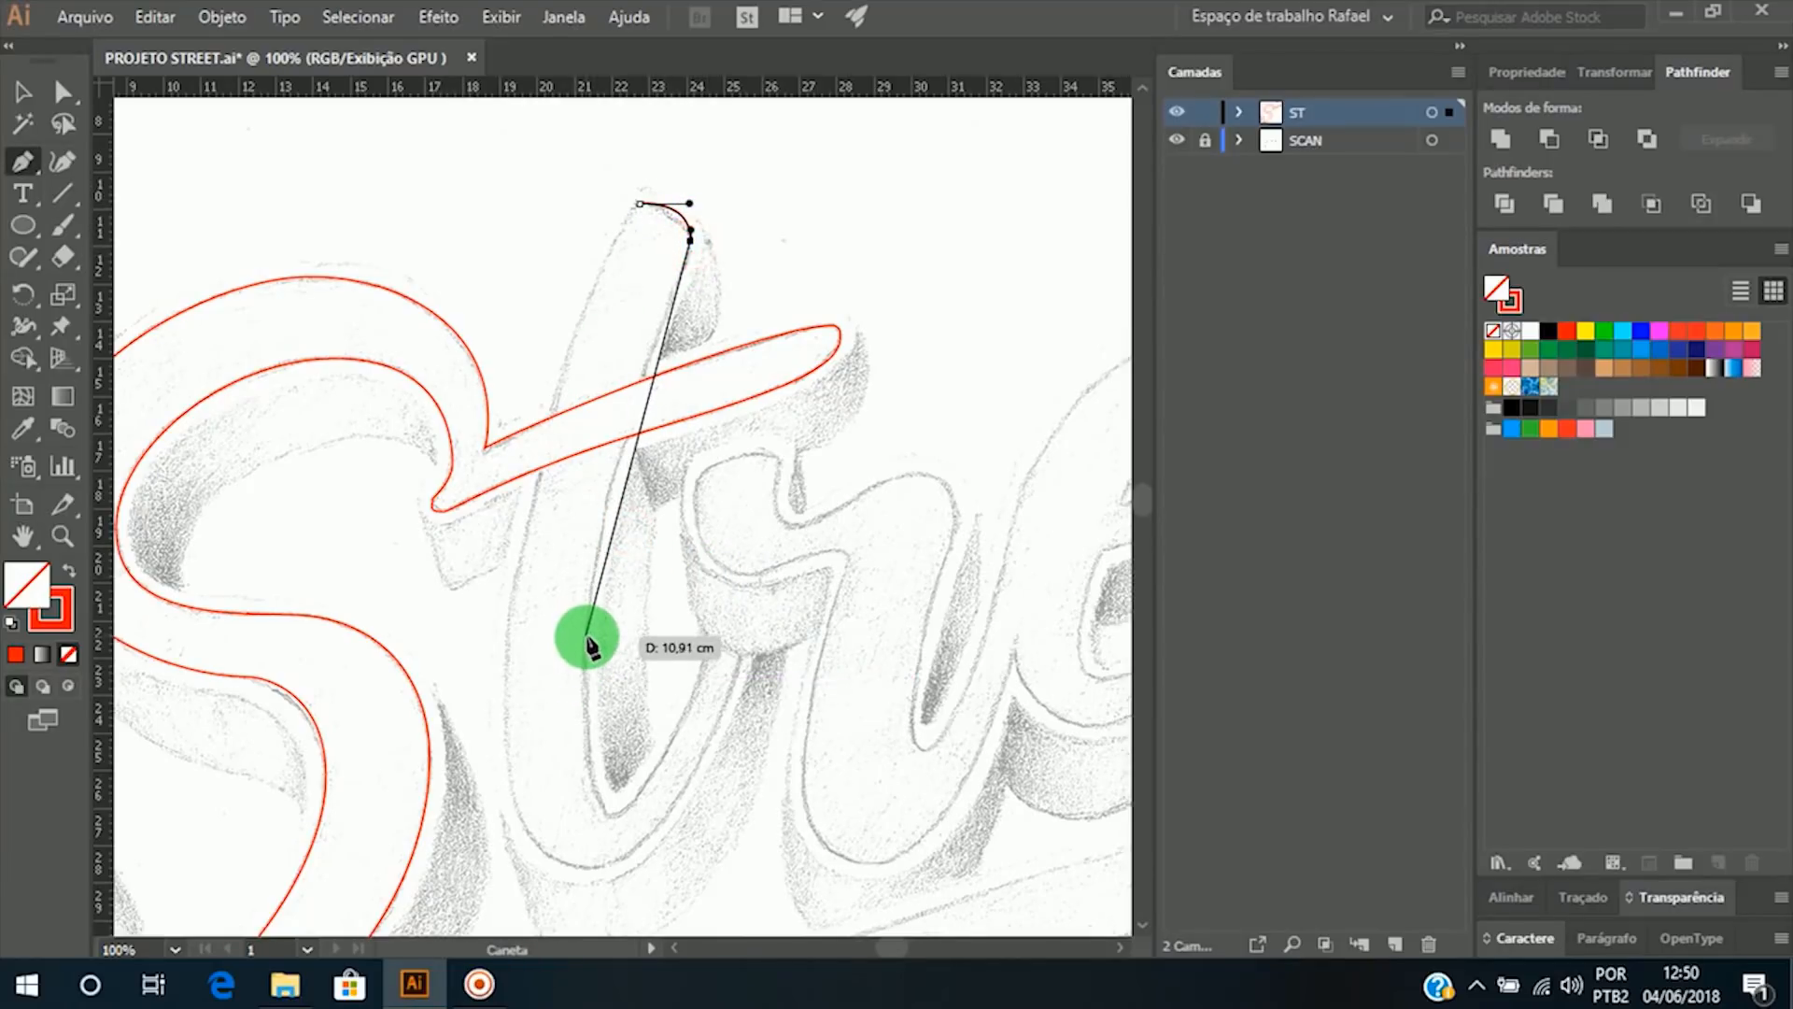
drag(586, 639, 570, 738)
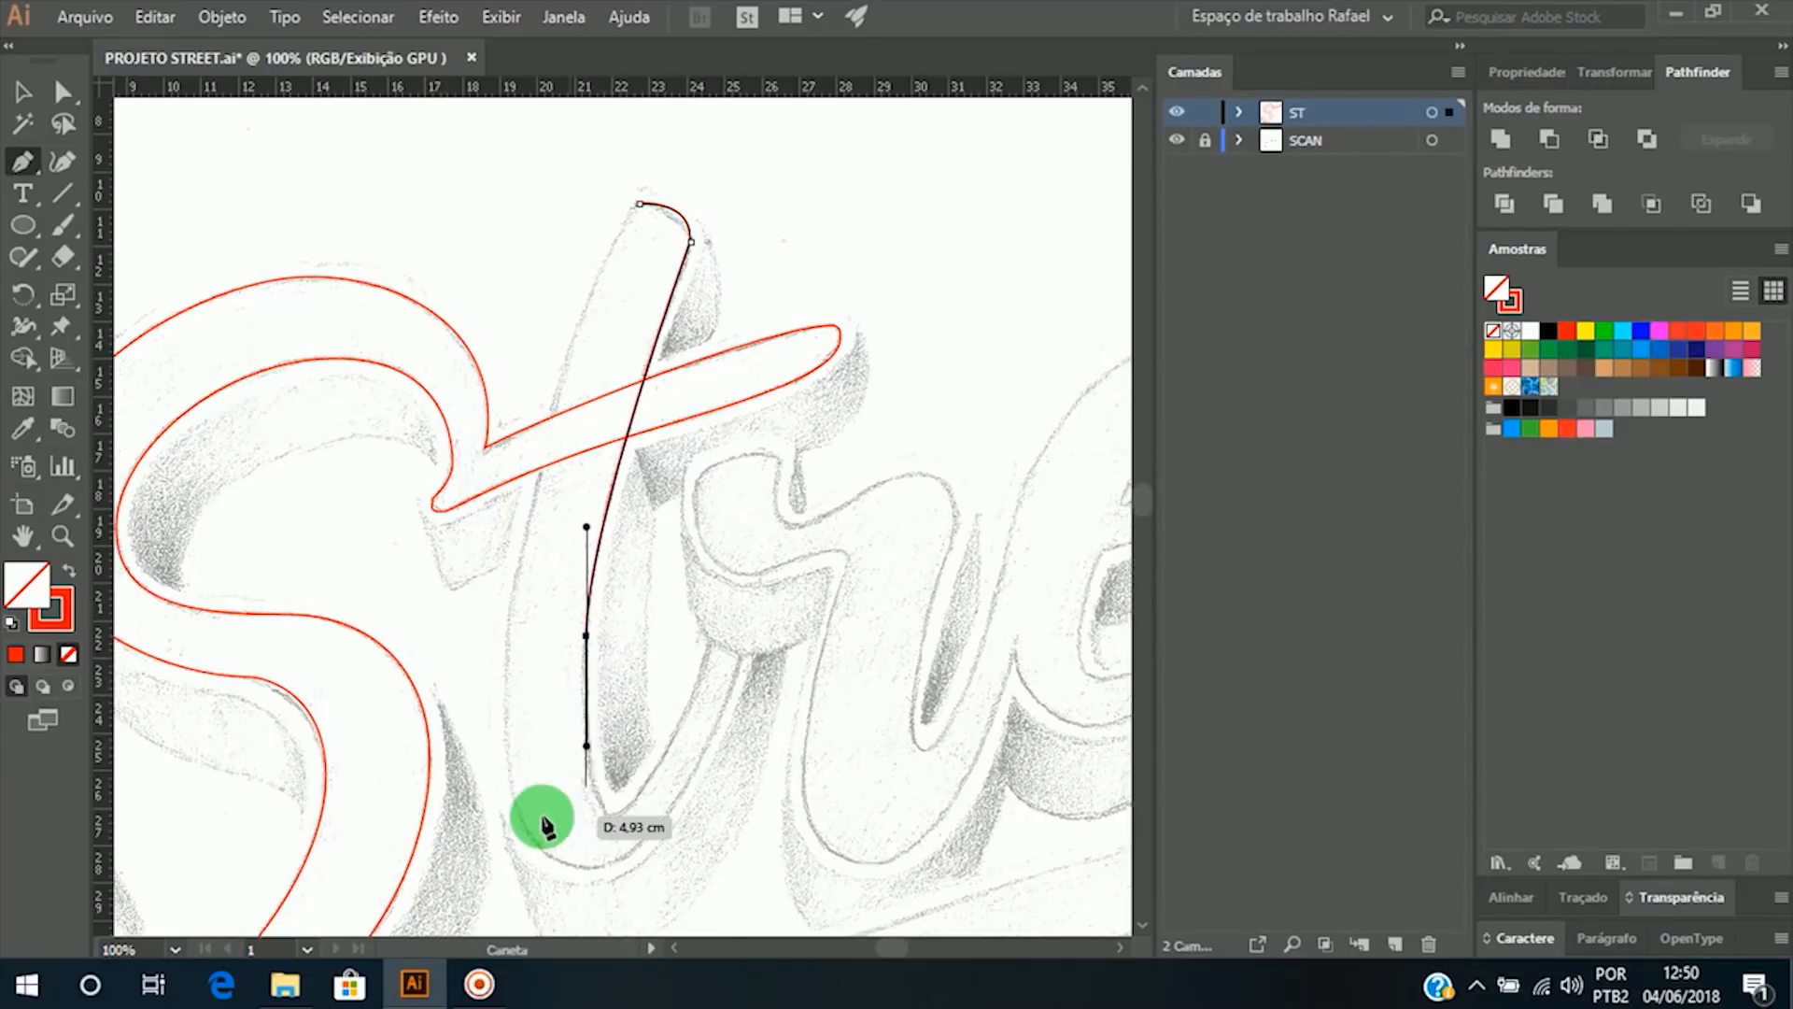
click(609, 819)
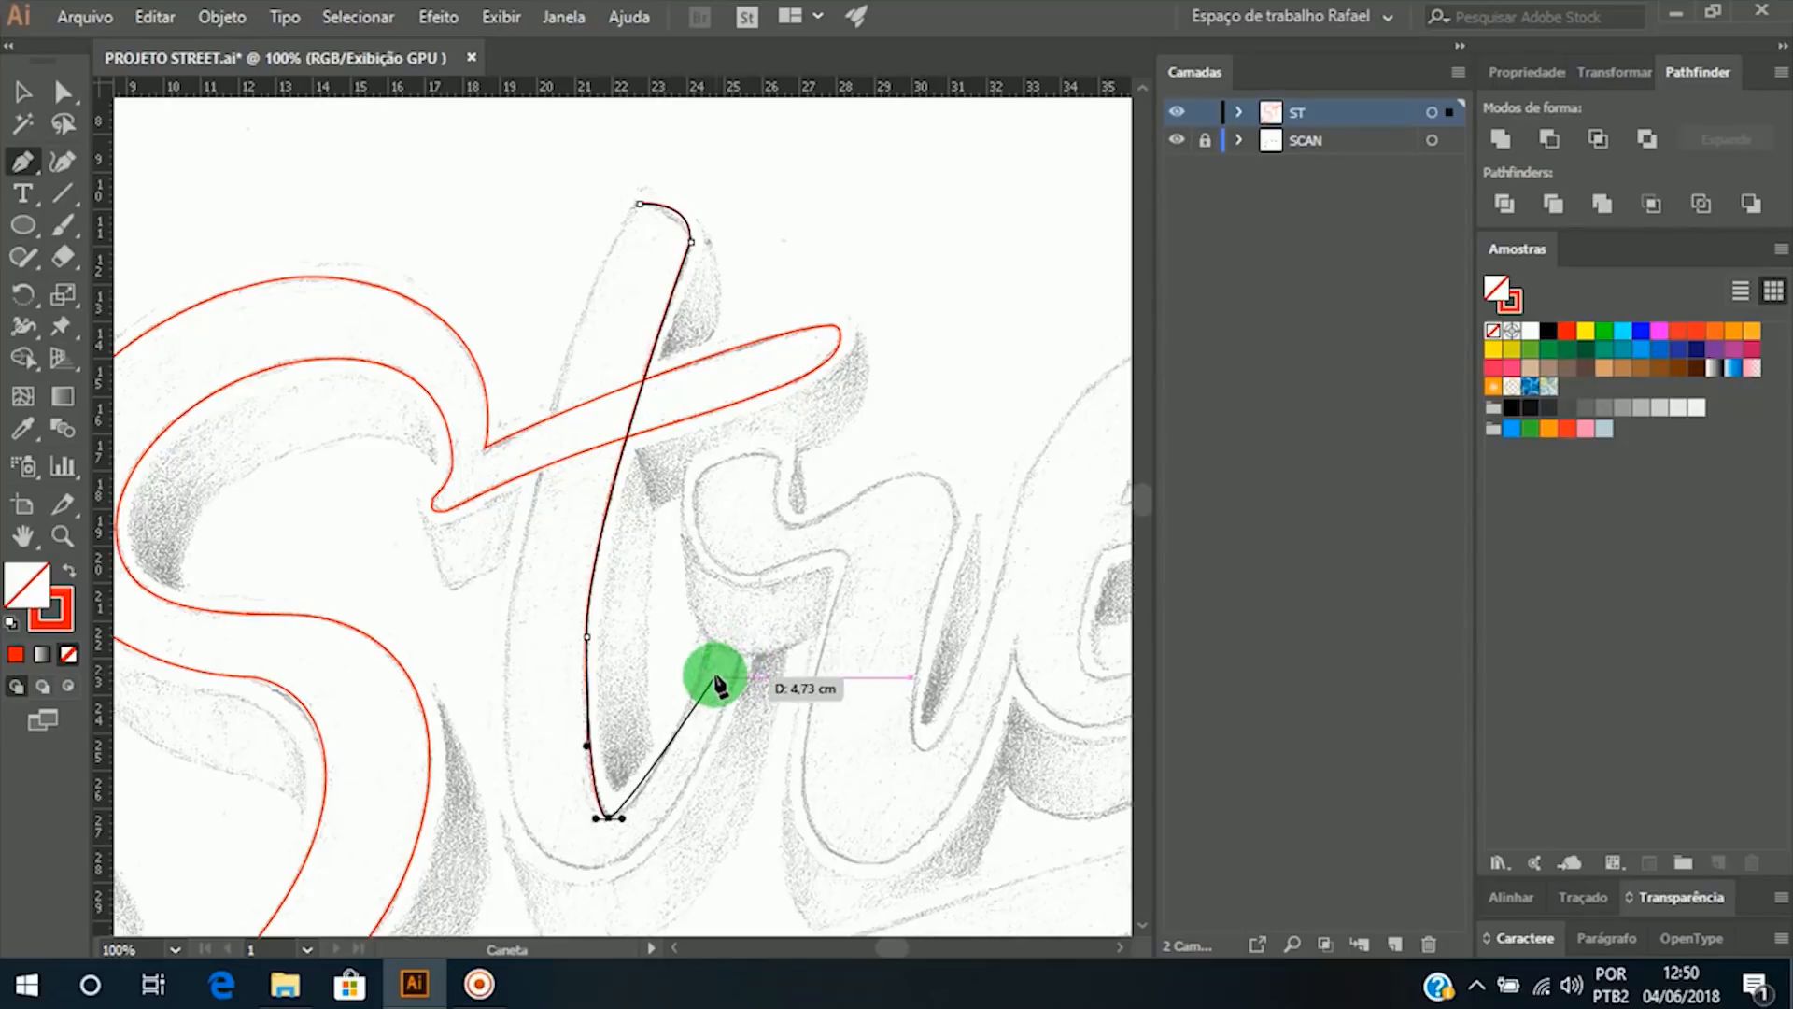
click(714, 613)
drag(720, 586, 706, 633)
key(ctrl+z)
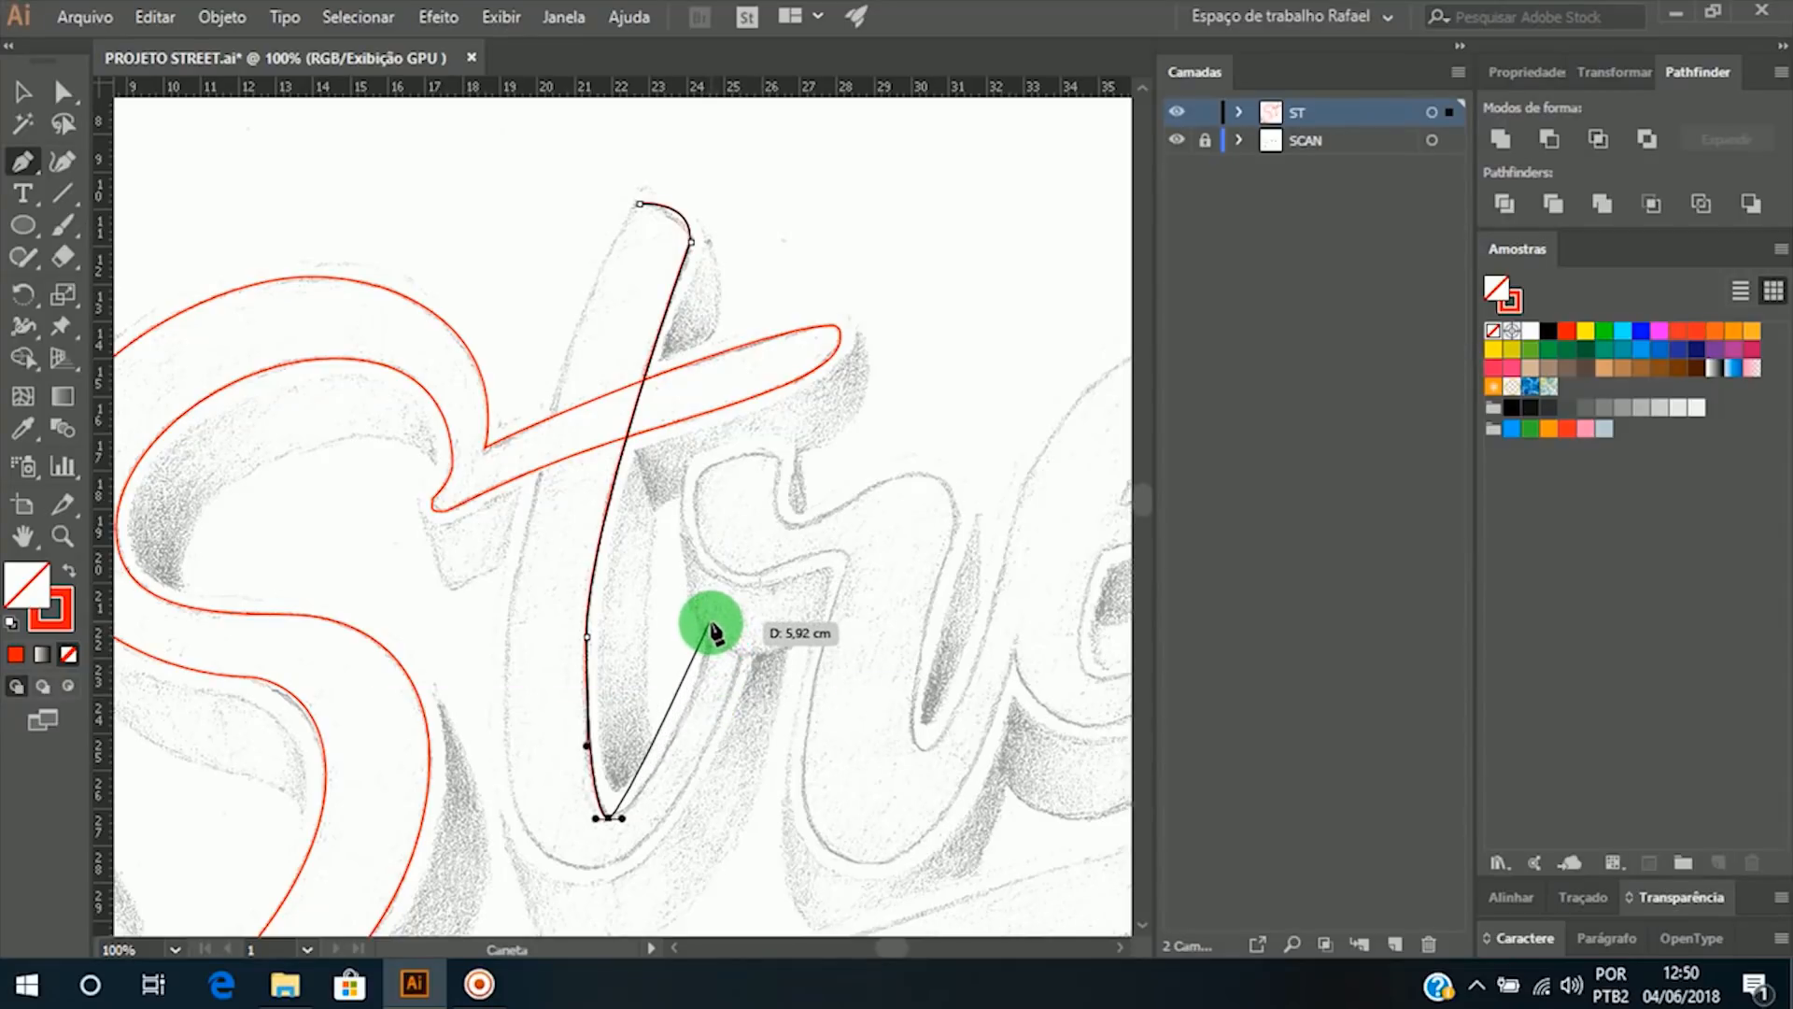
Step: Trace the inner edge of the t's upstroke, round its tip under the letter r, and place an anchor on its outer edge
drag(711, 622, 716, 607)
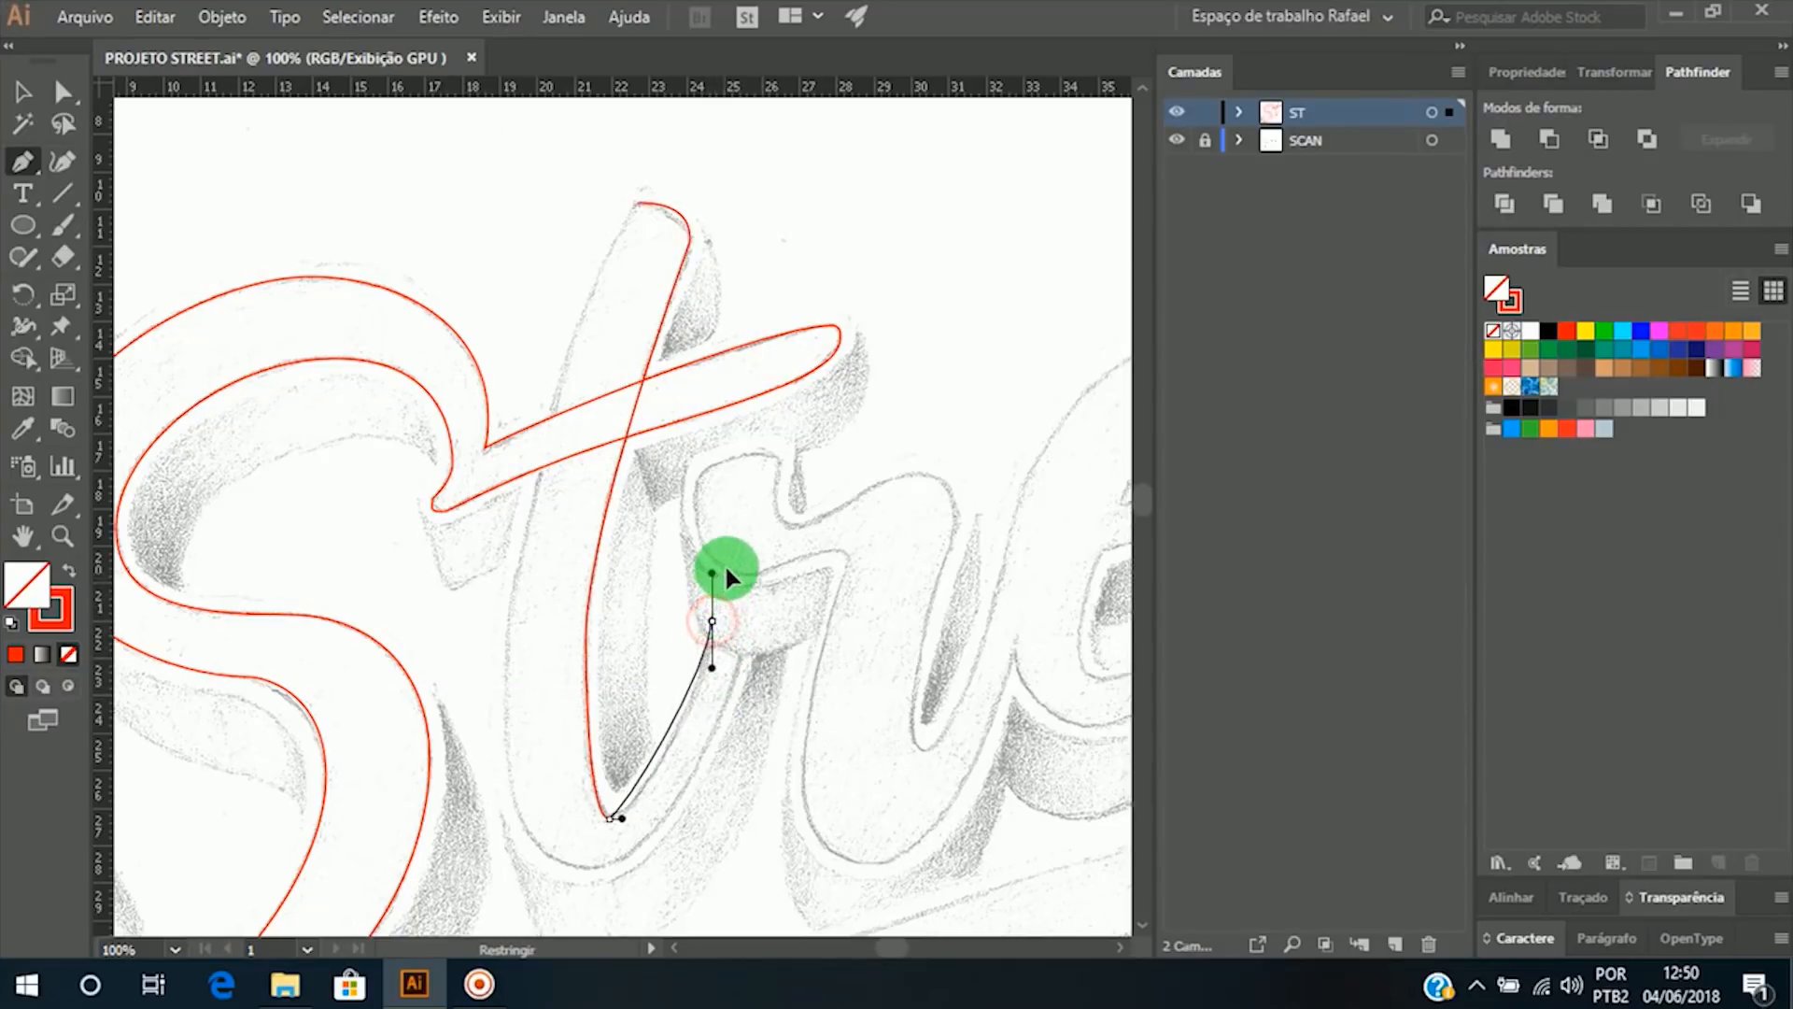
mouse_move(732, 538)
mouse_down()
mouse_move(742, 524)
mouse_move(745, 544)
mouse_up()
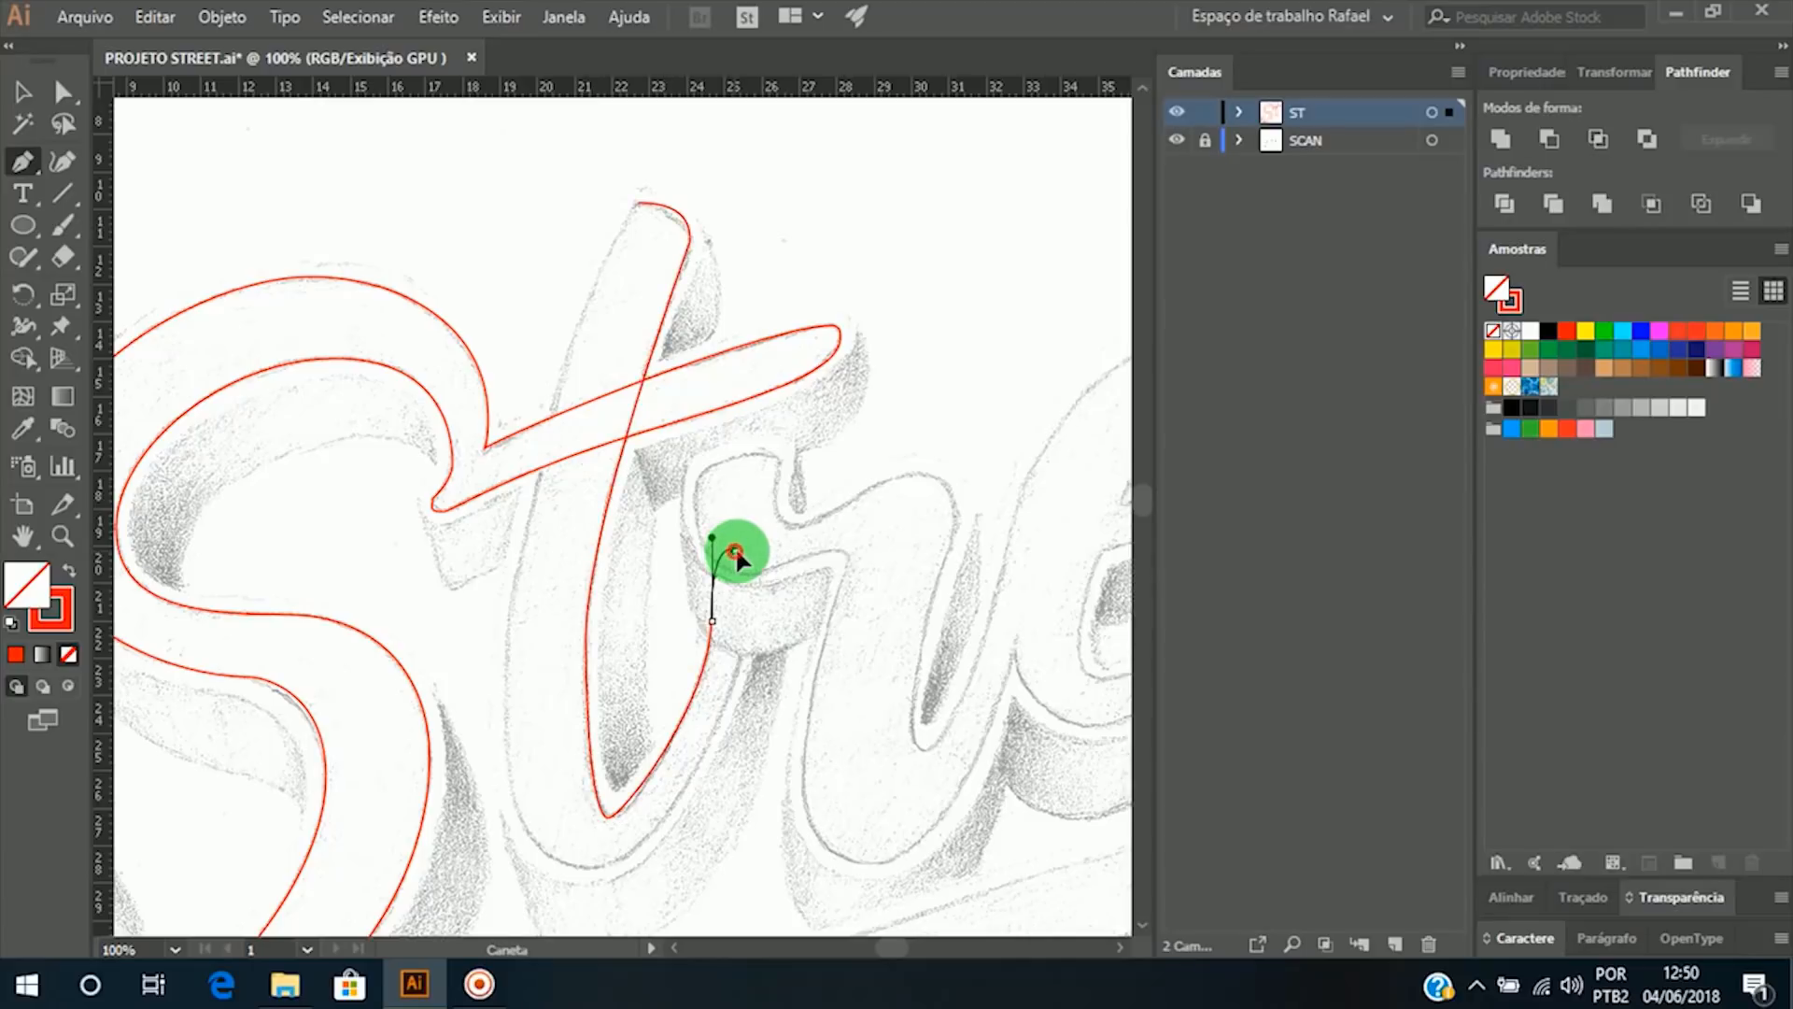
drag(733, 551, 745, 550)
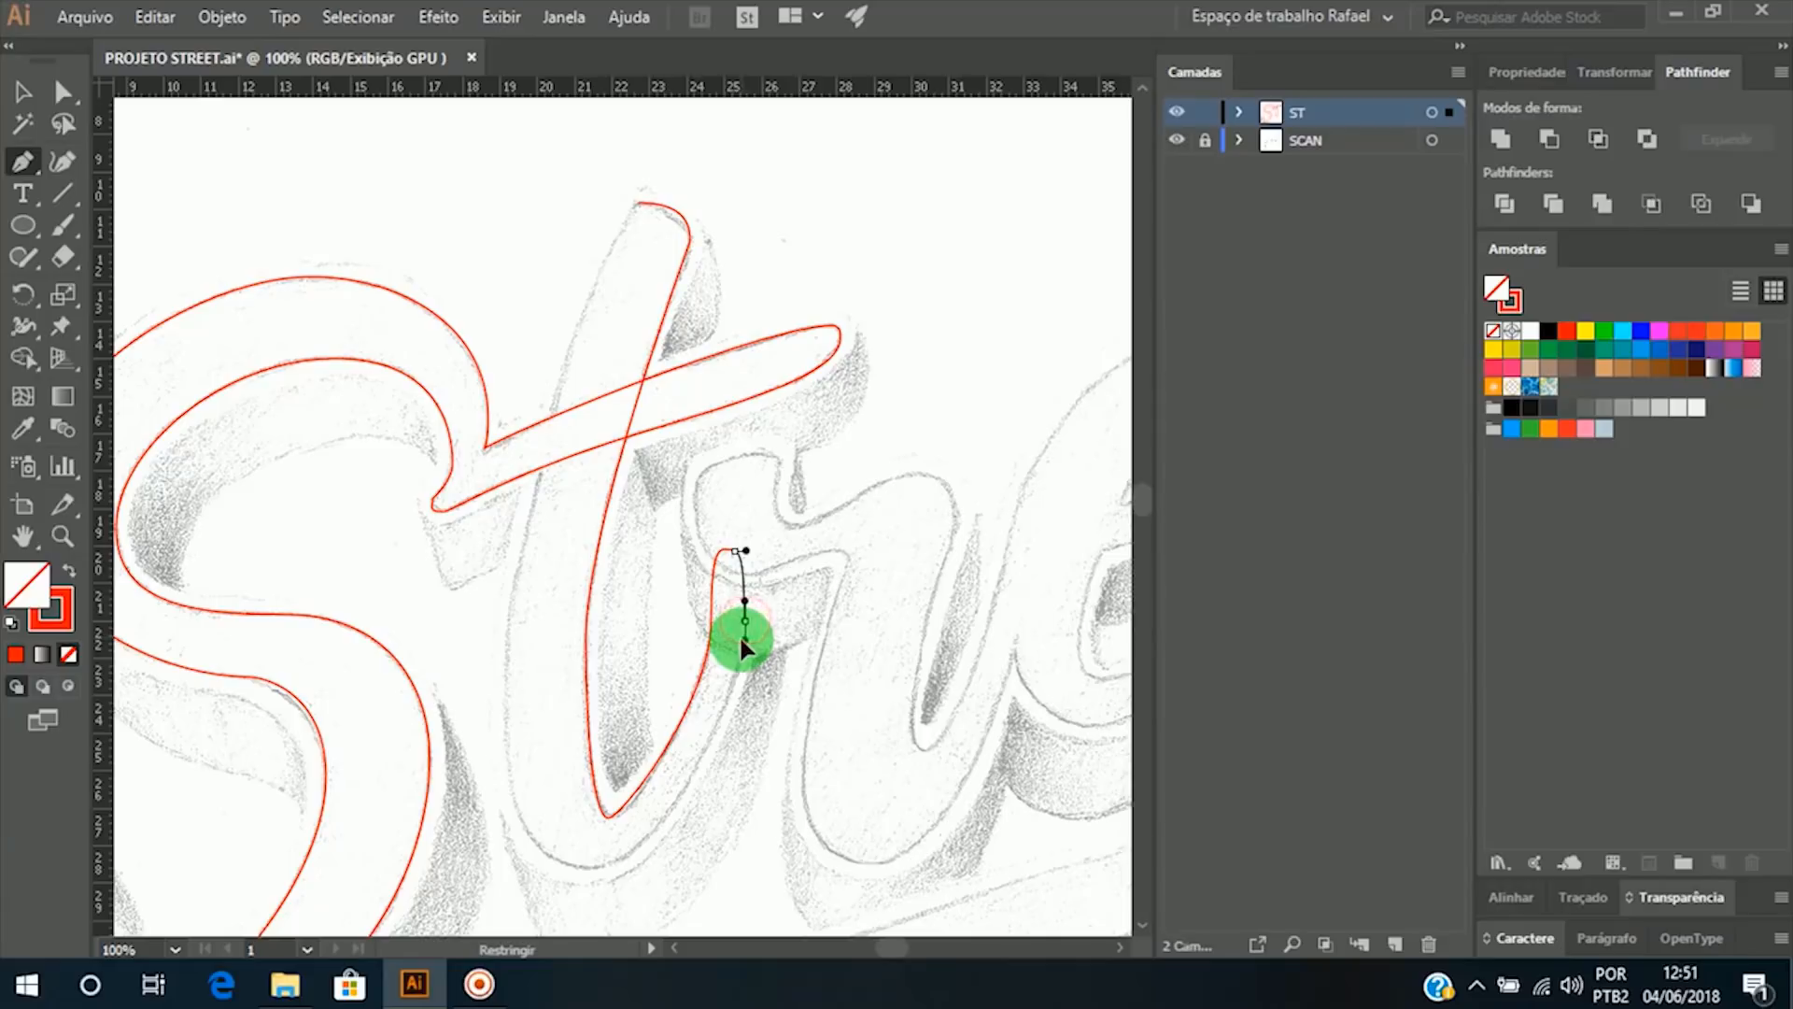
drag(744, 620, 745, 640)
Step: Trace the t's rounded outer base and outer stem edge with two smooth anchors, and close the outline at the top of the stem
drag(597, 869, 514, 871)
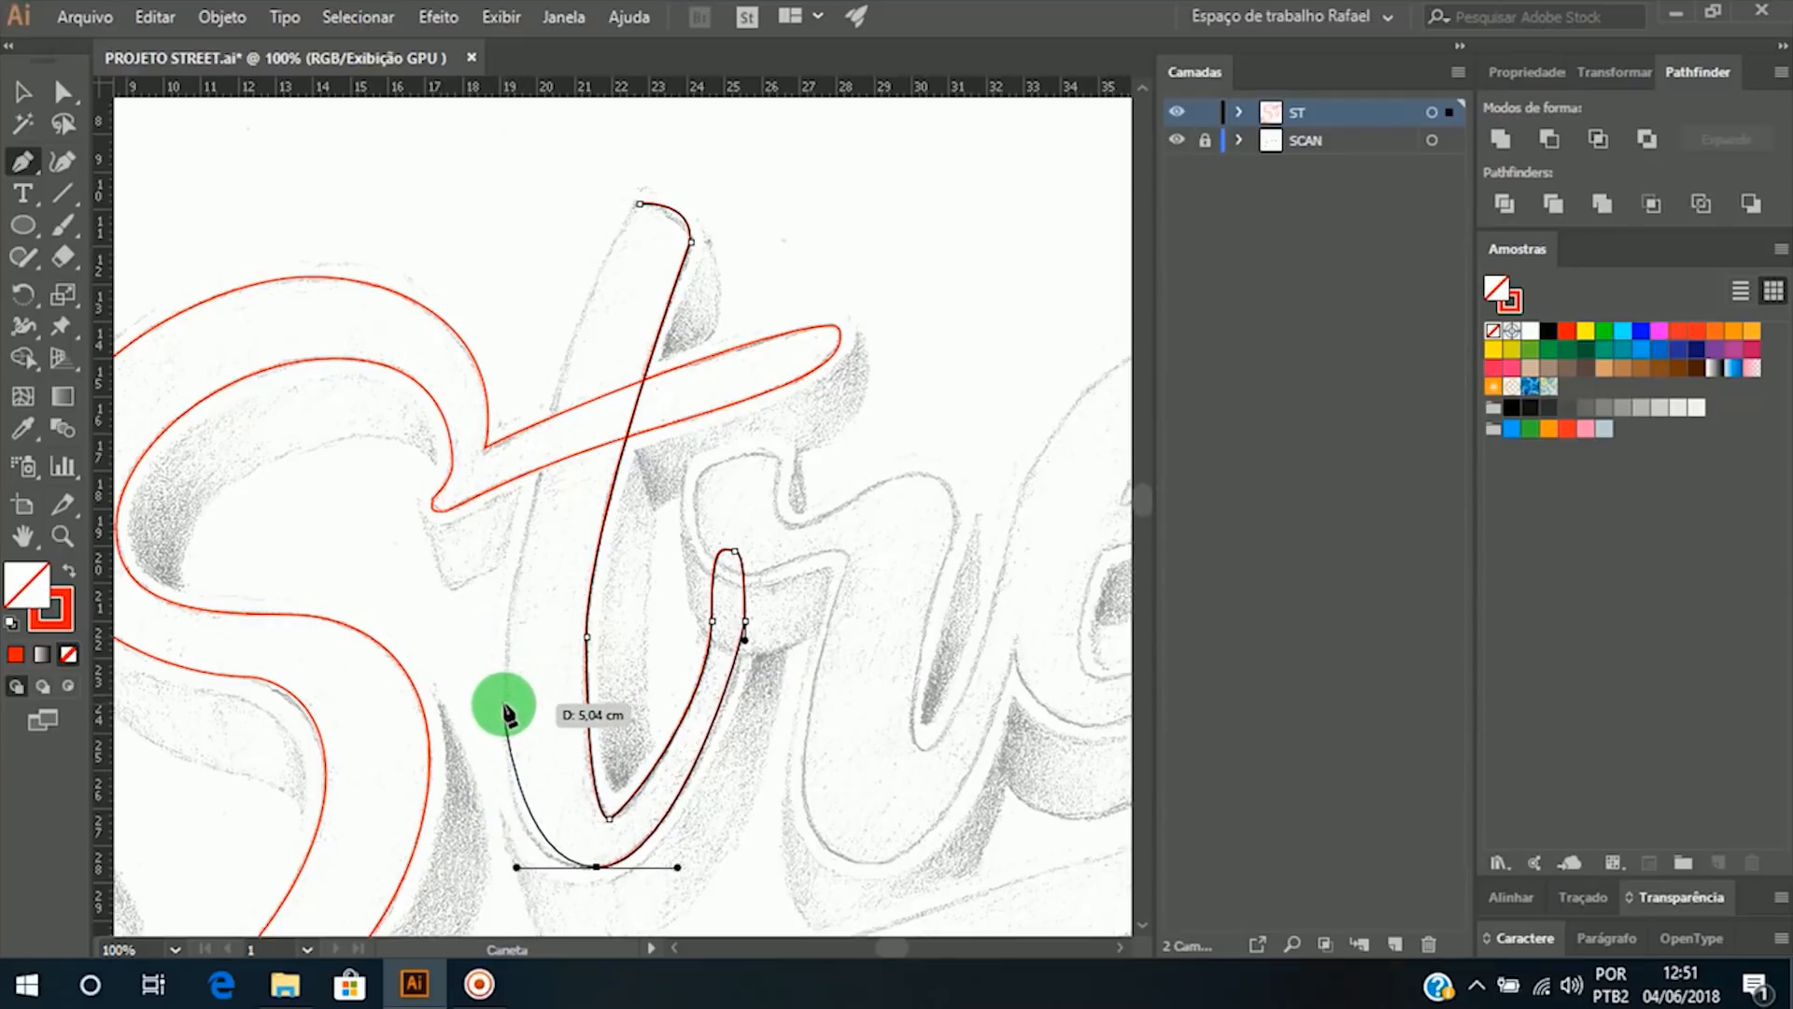
drag(504, 710, 508, 640)
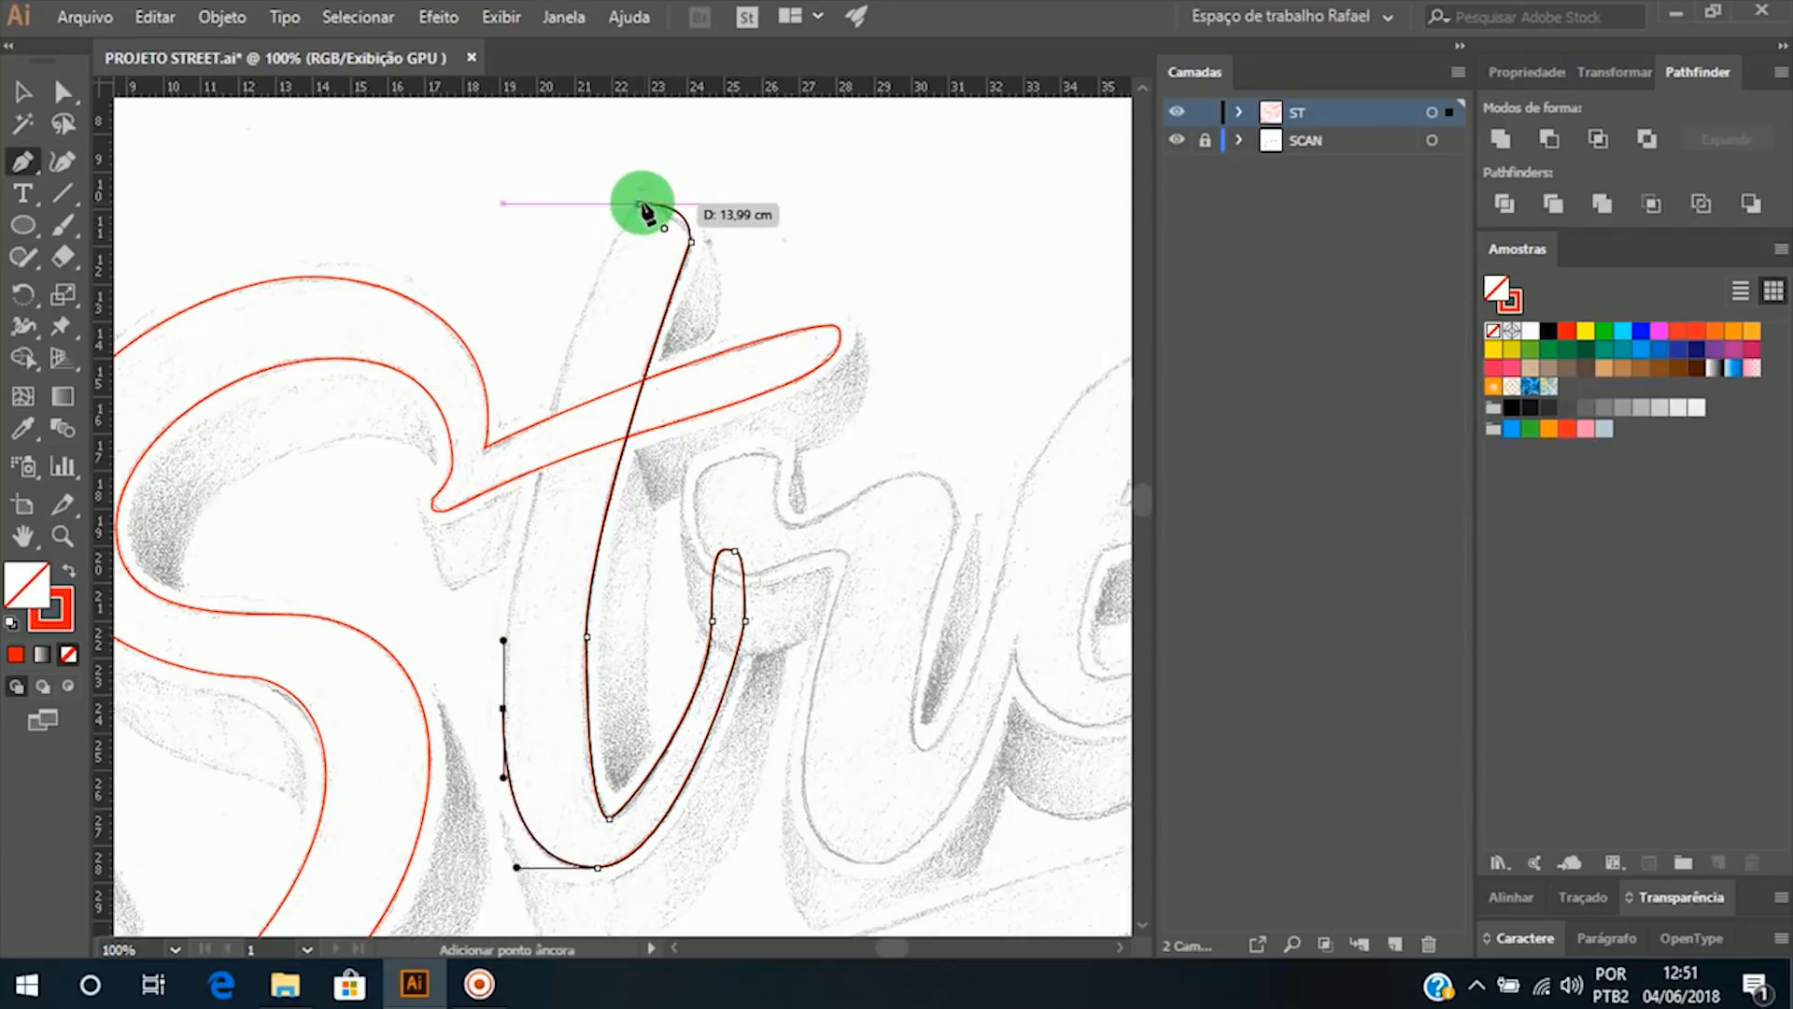
mouse_move(644, 209)
mouse_down()
mouse_move(693, 191)
mouse_move(686, 178)
mouse_move(690, 196)
mouse_up()
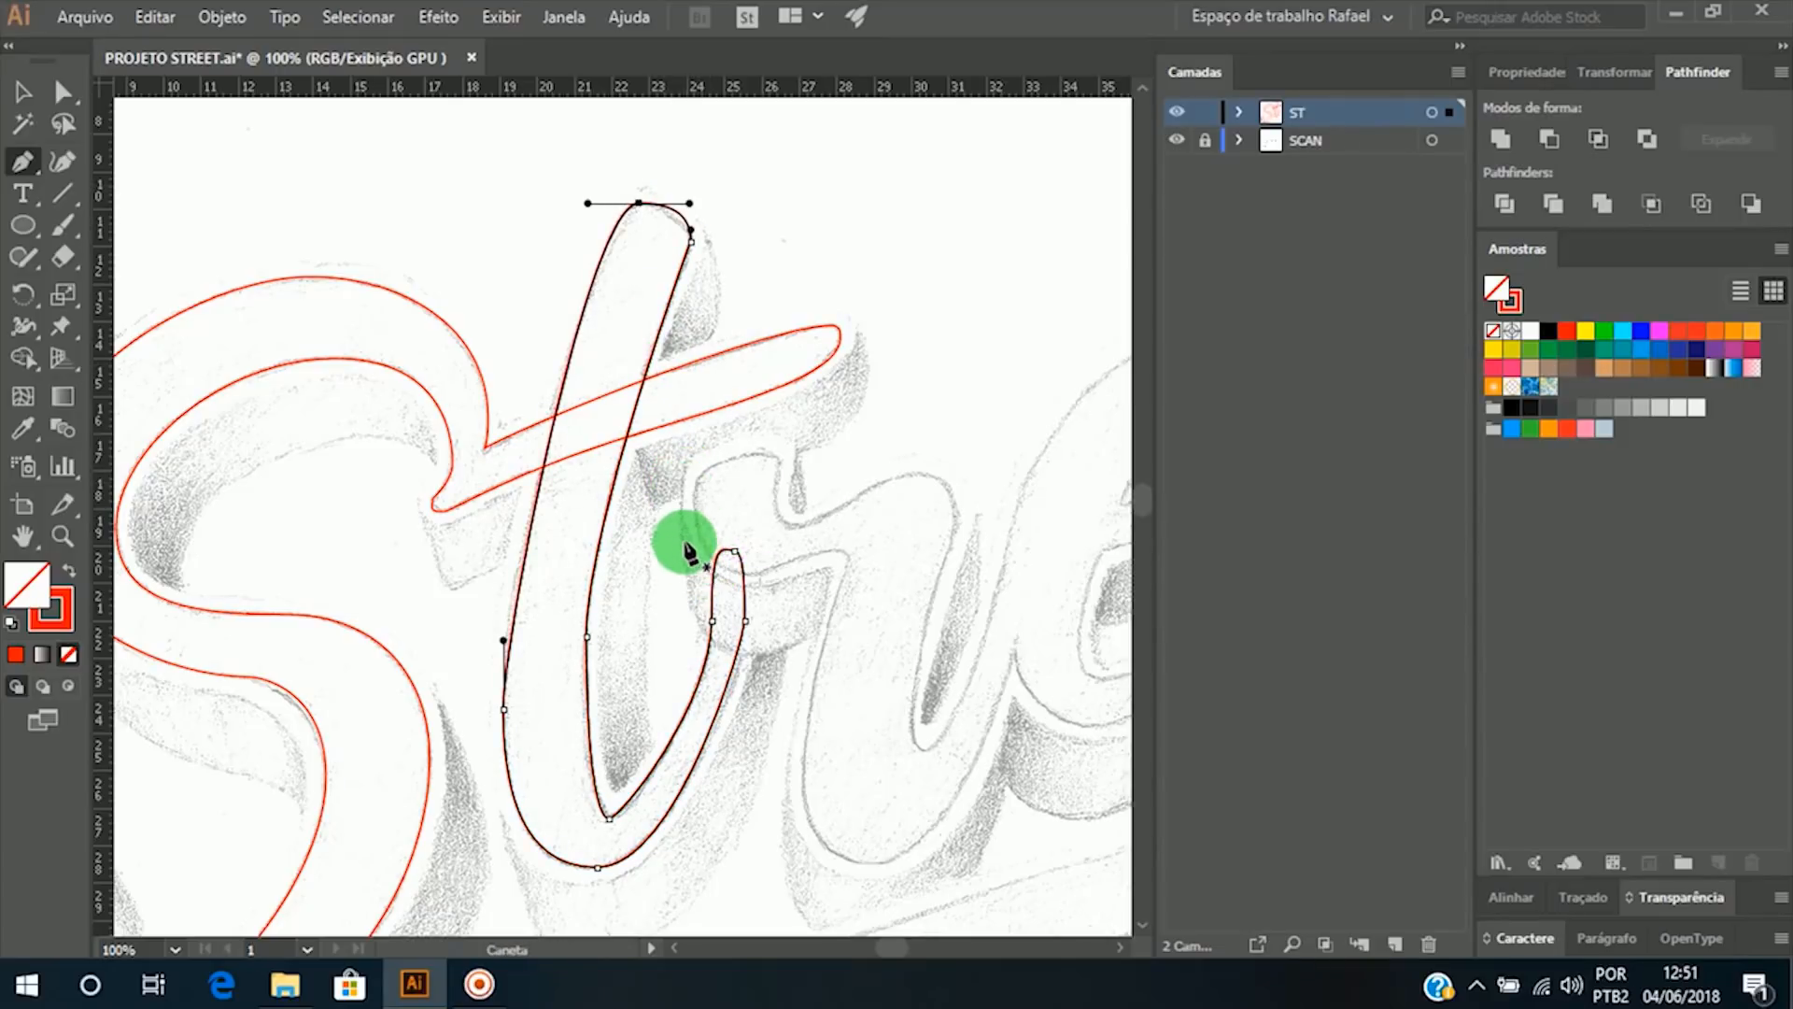
Step: Lengthen the upward handle on the t's outer stem edge and shorten the top anchor's outer handle to match the sketch
drag(685, 538, 624, 616)
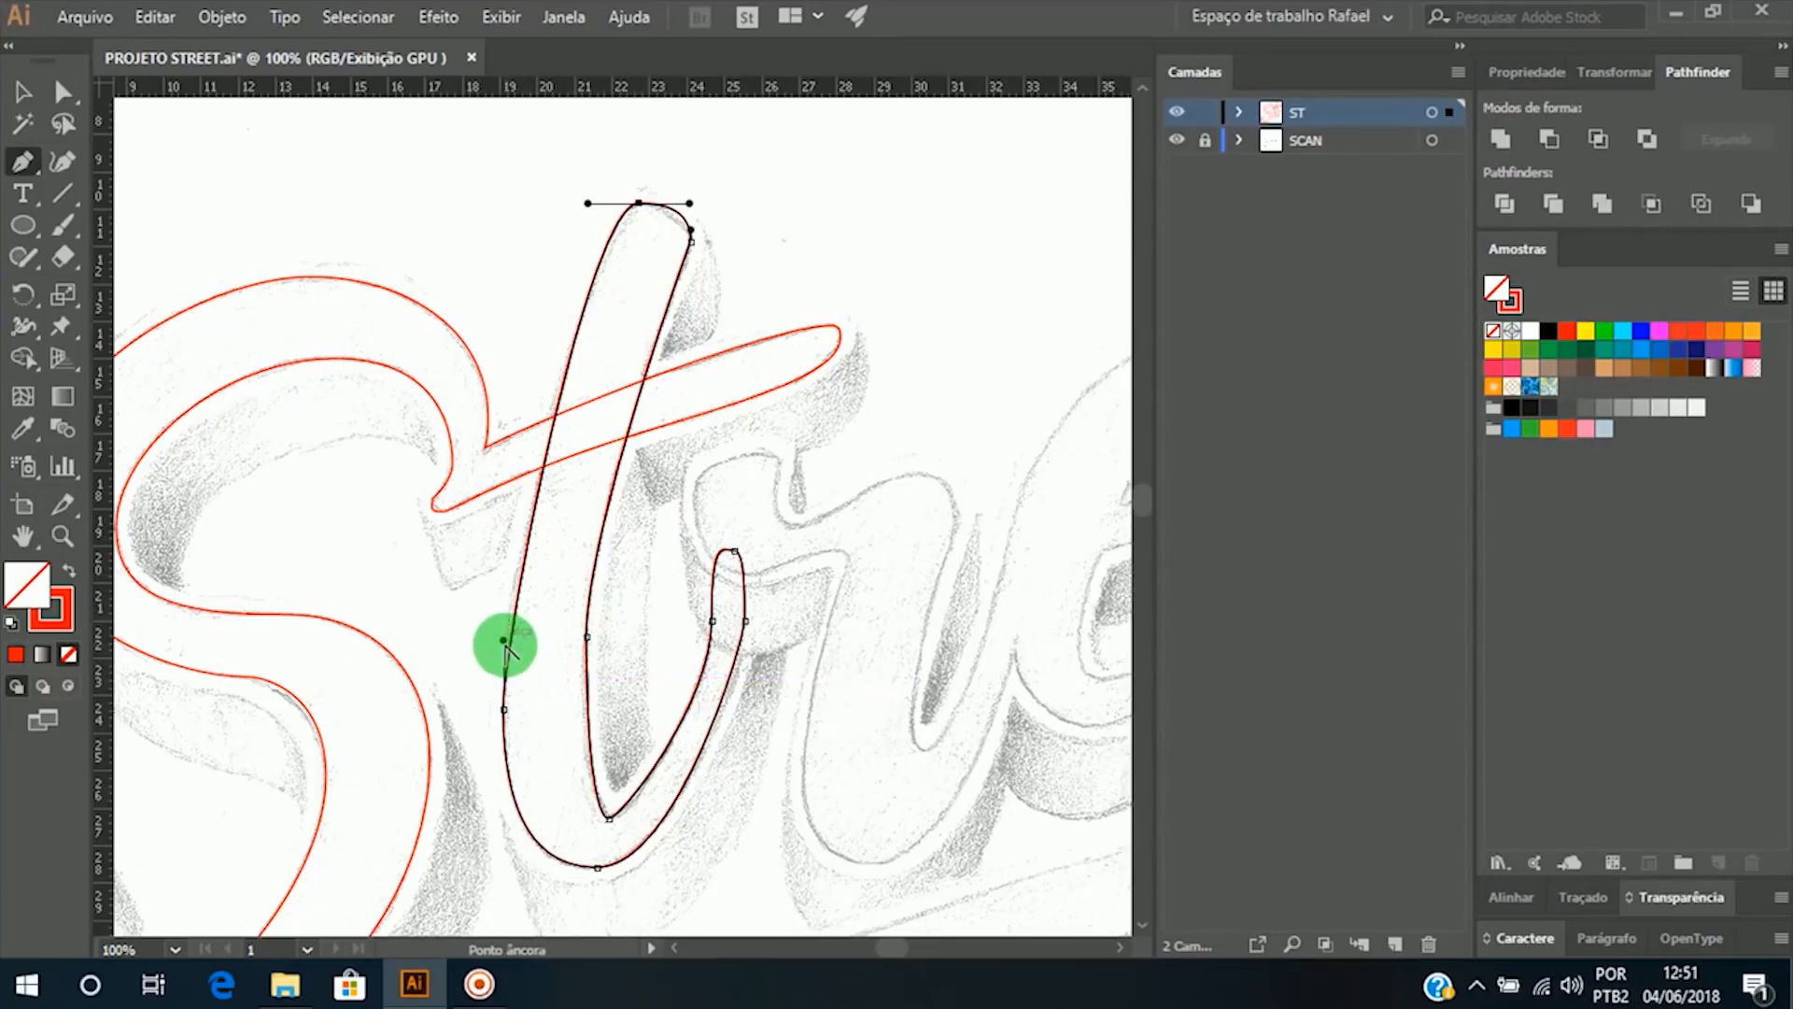
drag(502, 640, 508, 561)
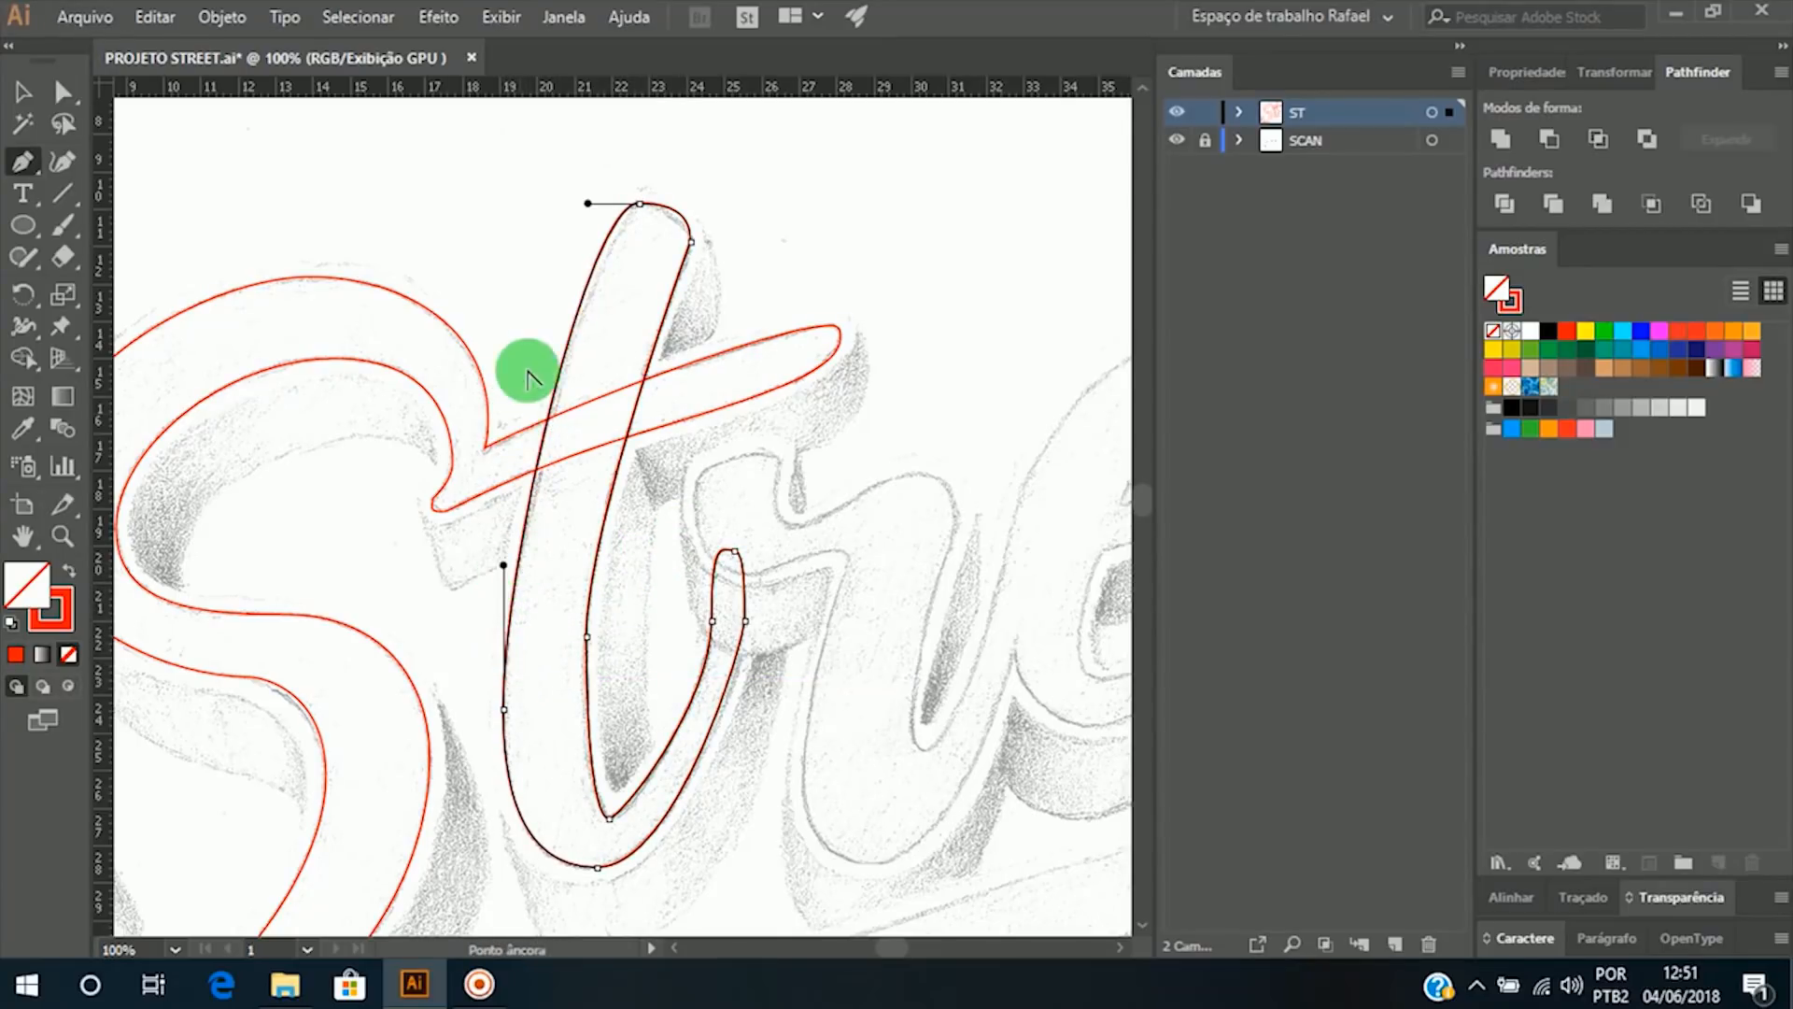
drag(590, 203, 602, 199)
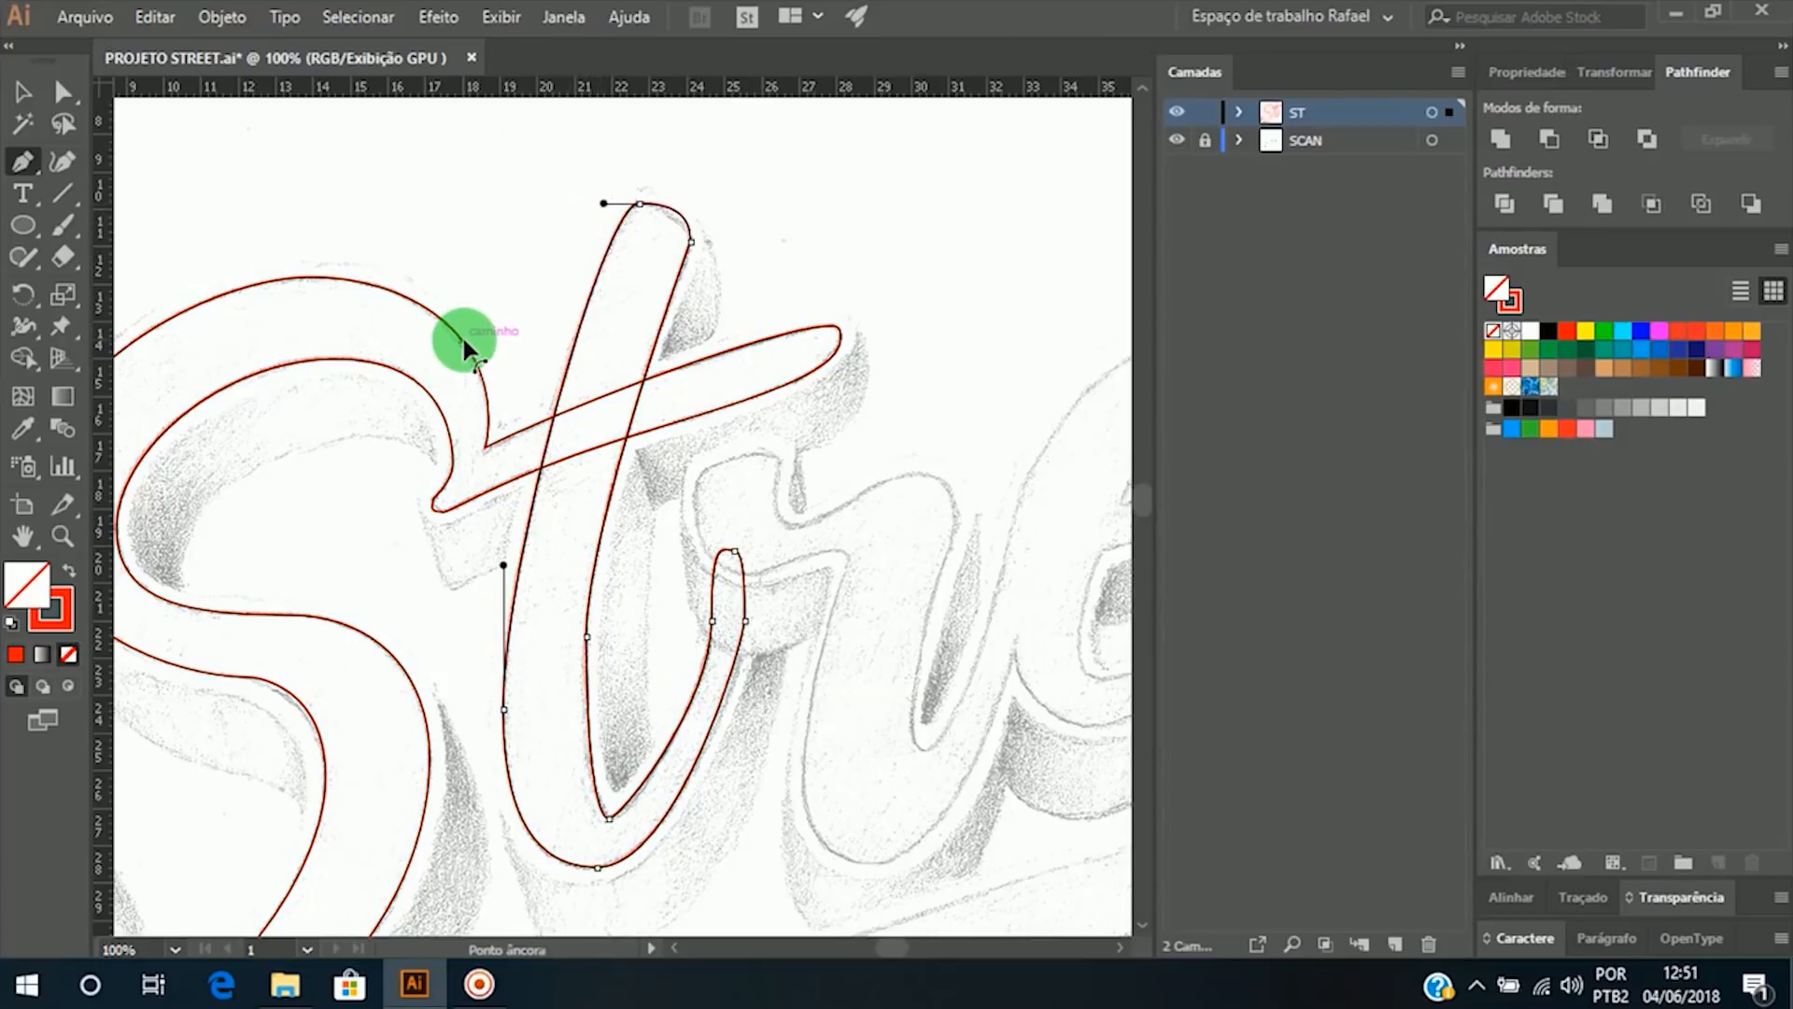
drag(505, 566, 503, 533)
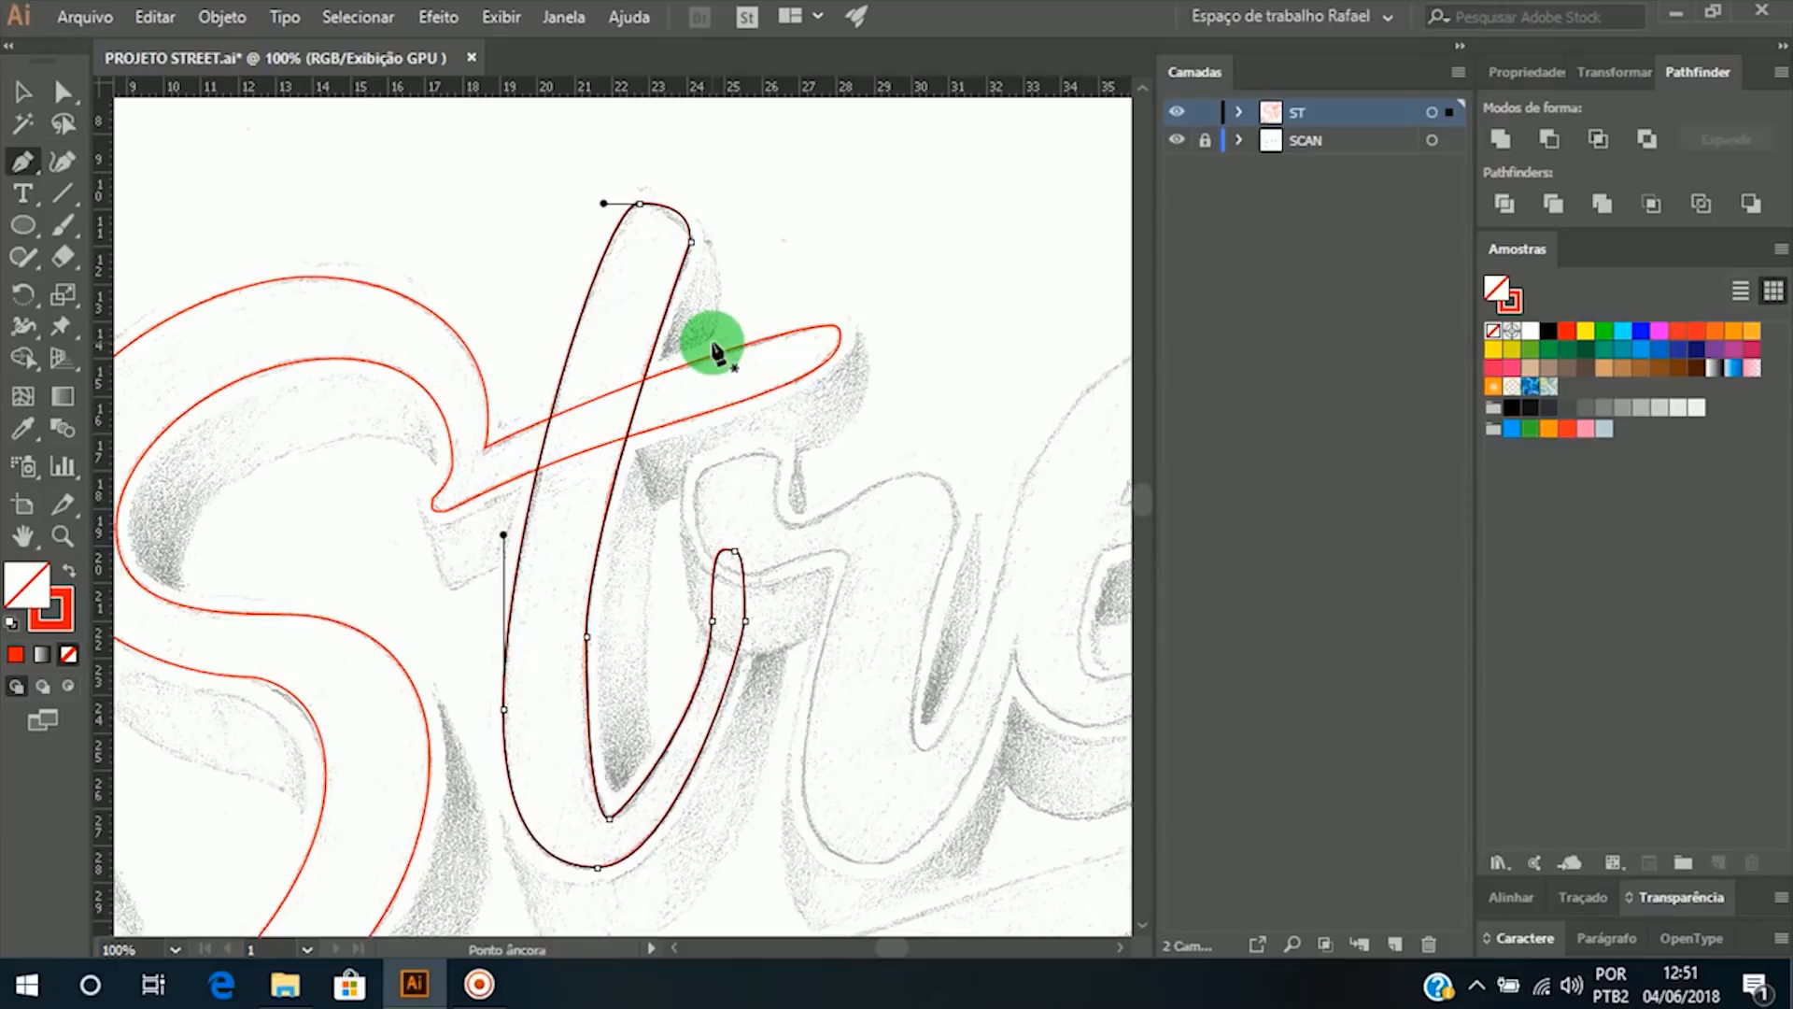
key(z)
click(681, 200)
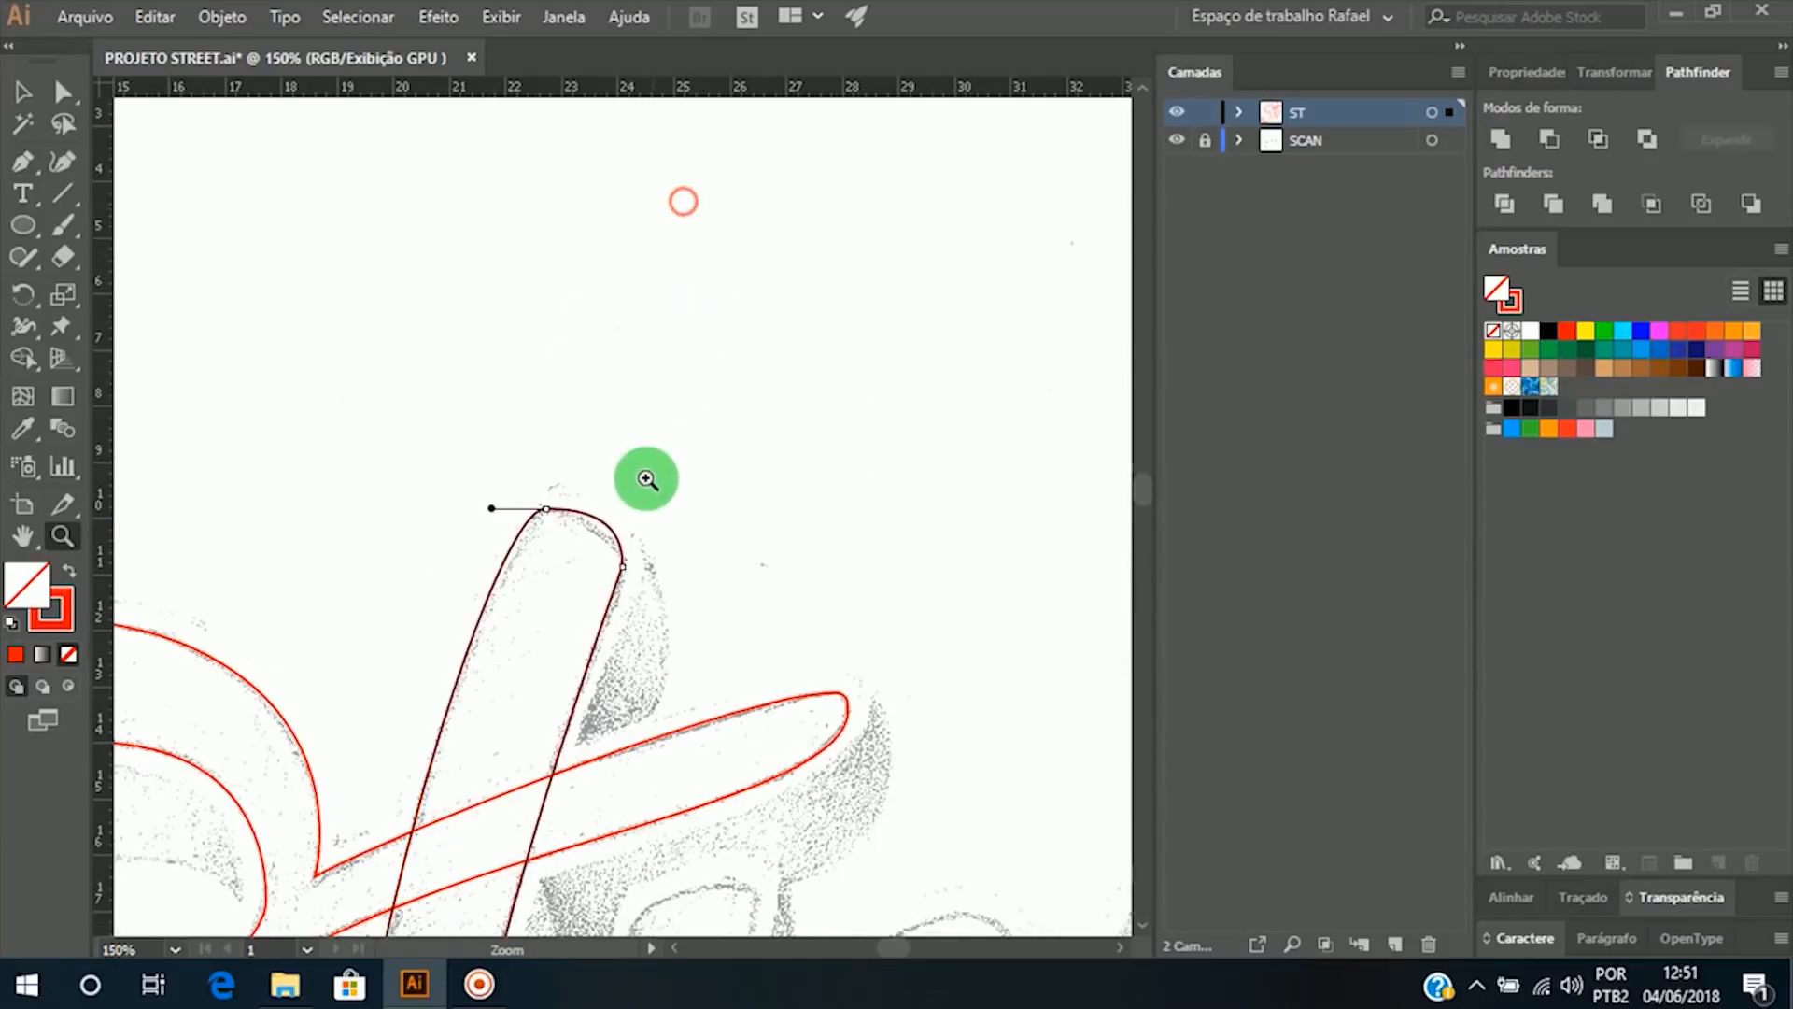
click(601, 603)
key(p)
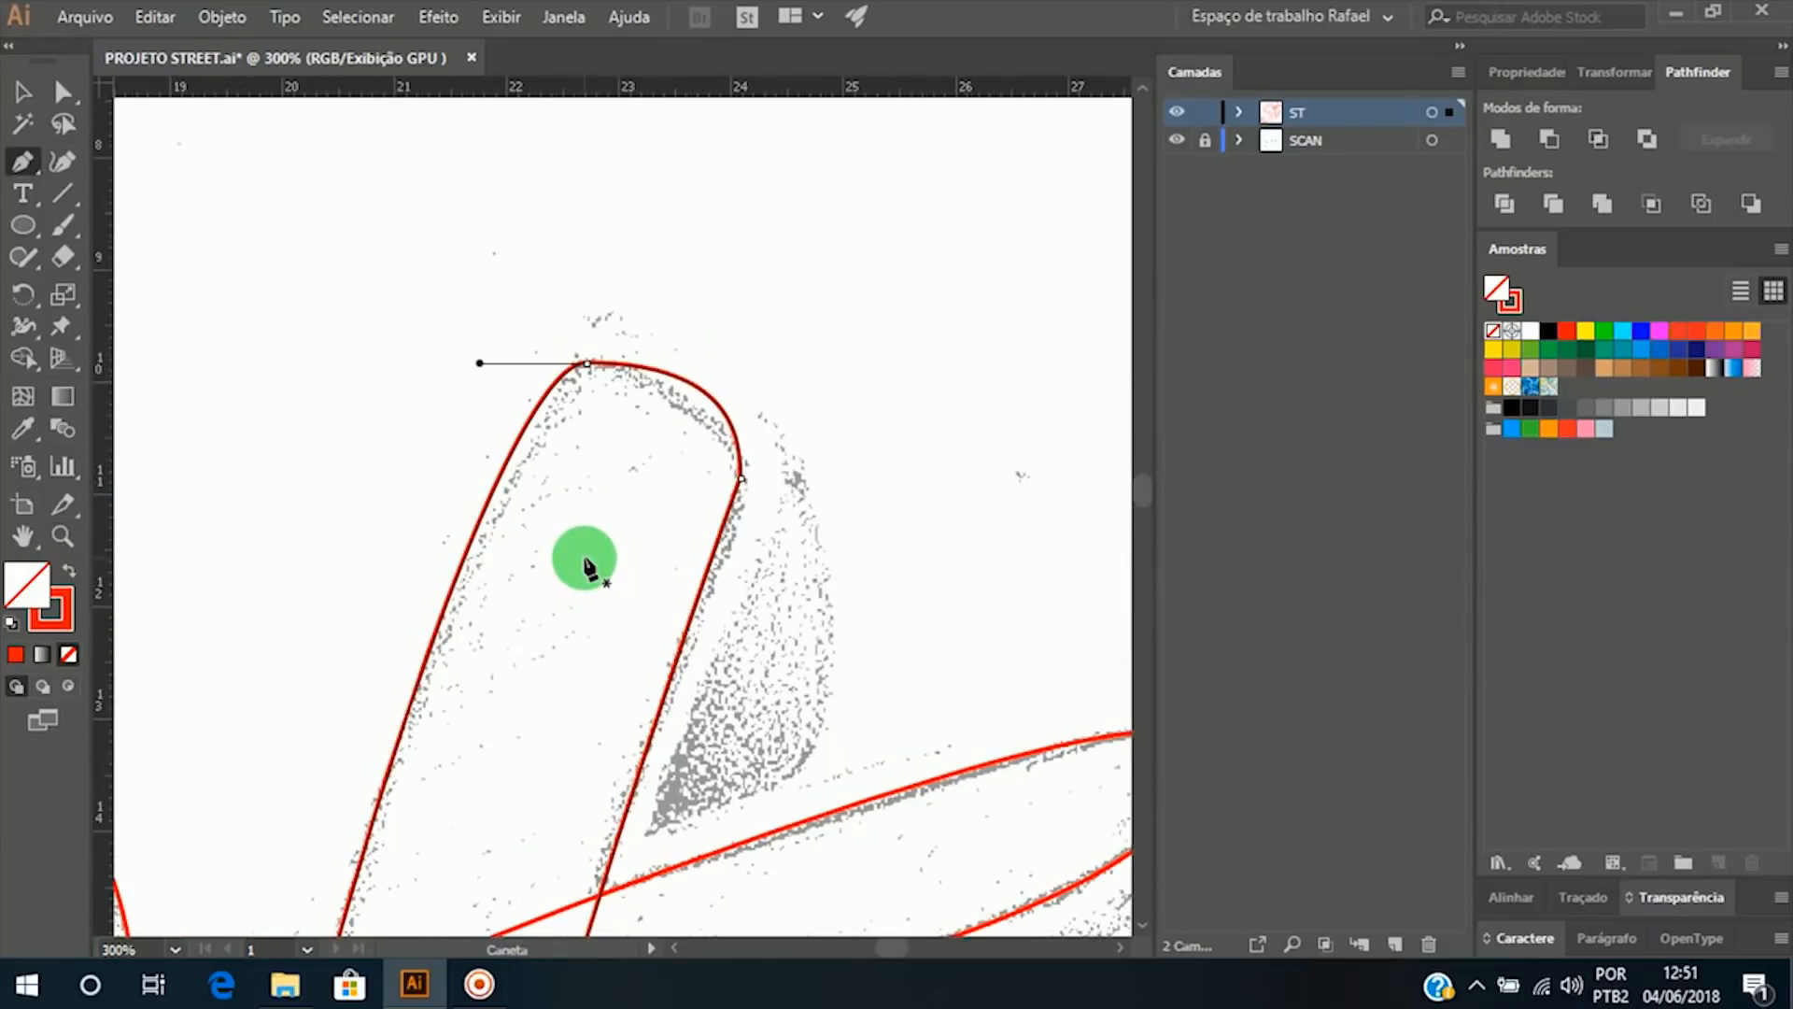
key(alt)
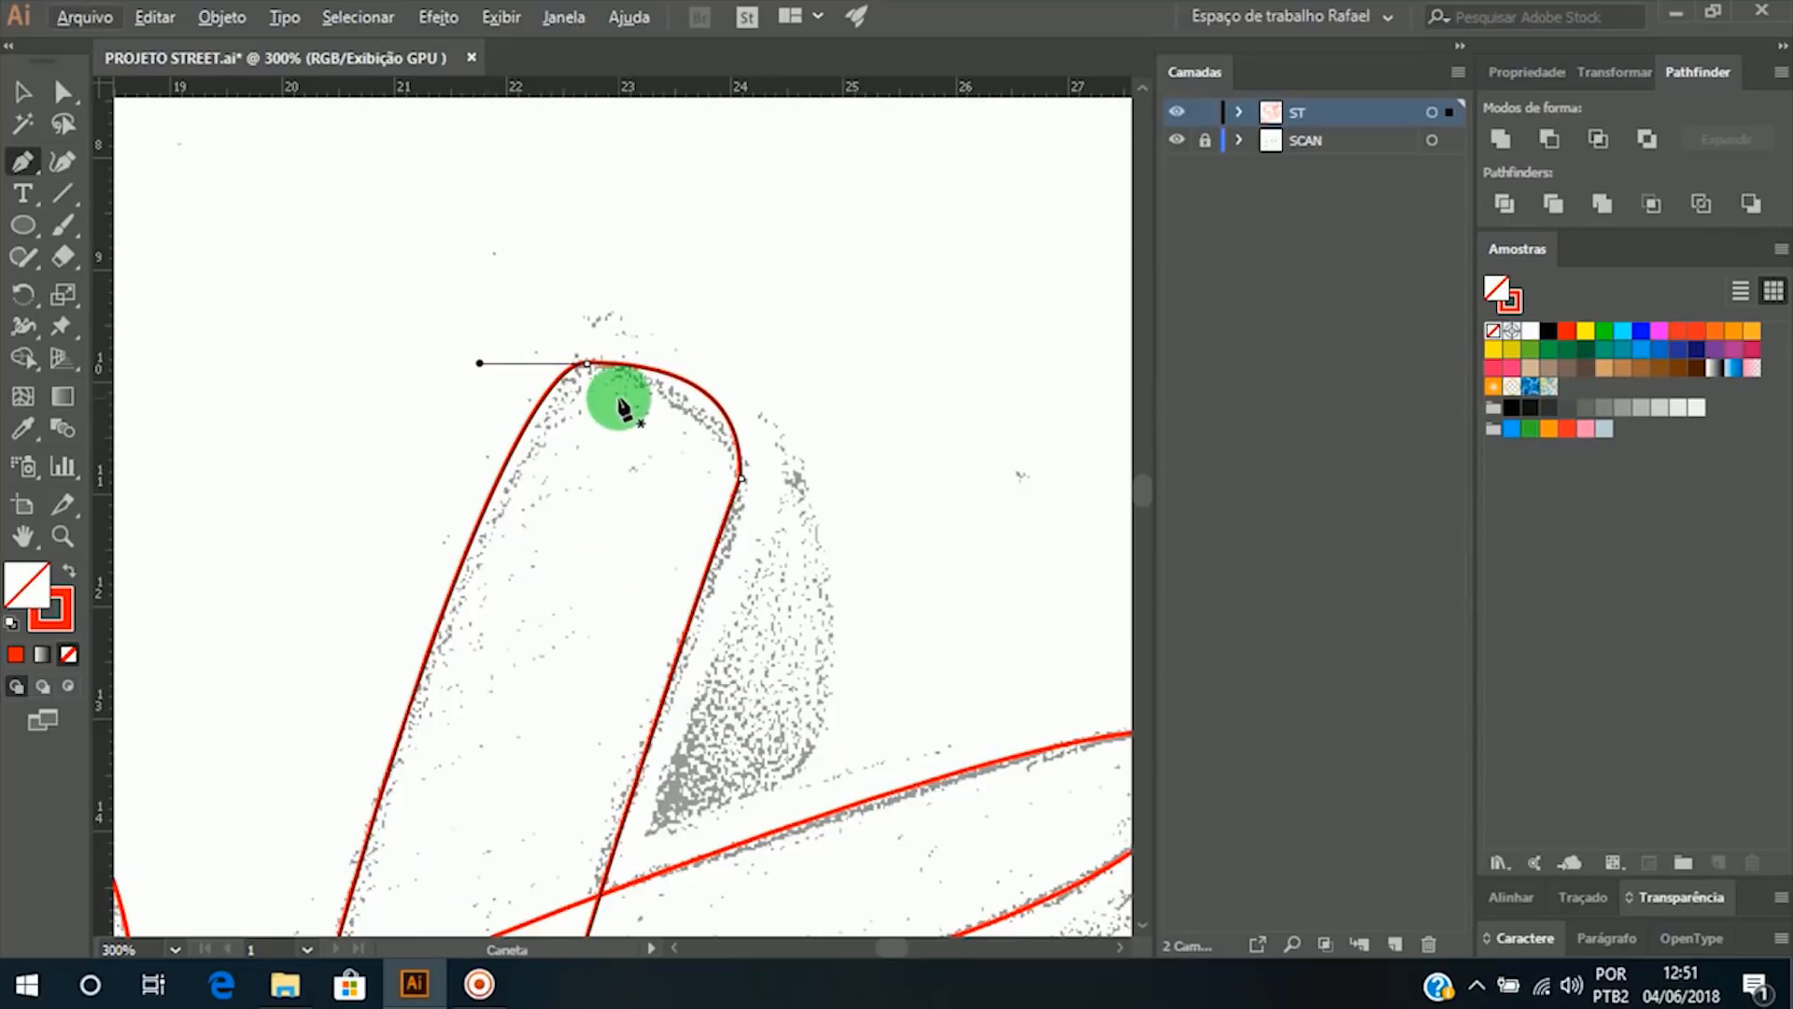
key(alt+a)
key(Escape)
drag(673, 276, 732, 332)
key(ctrl+z)
Step: Shorten the t's top anchor handle toward the rounded corner with Direct Selection so the curve follows the sketch, and deselect the outline
click(62, 91)
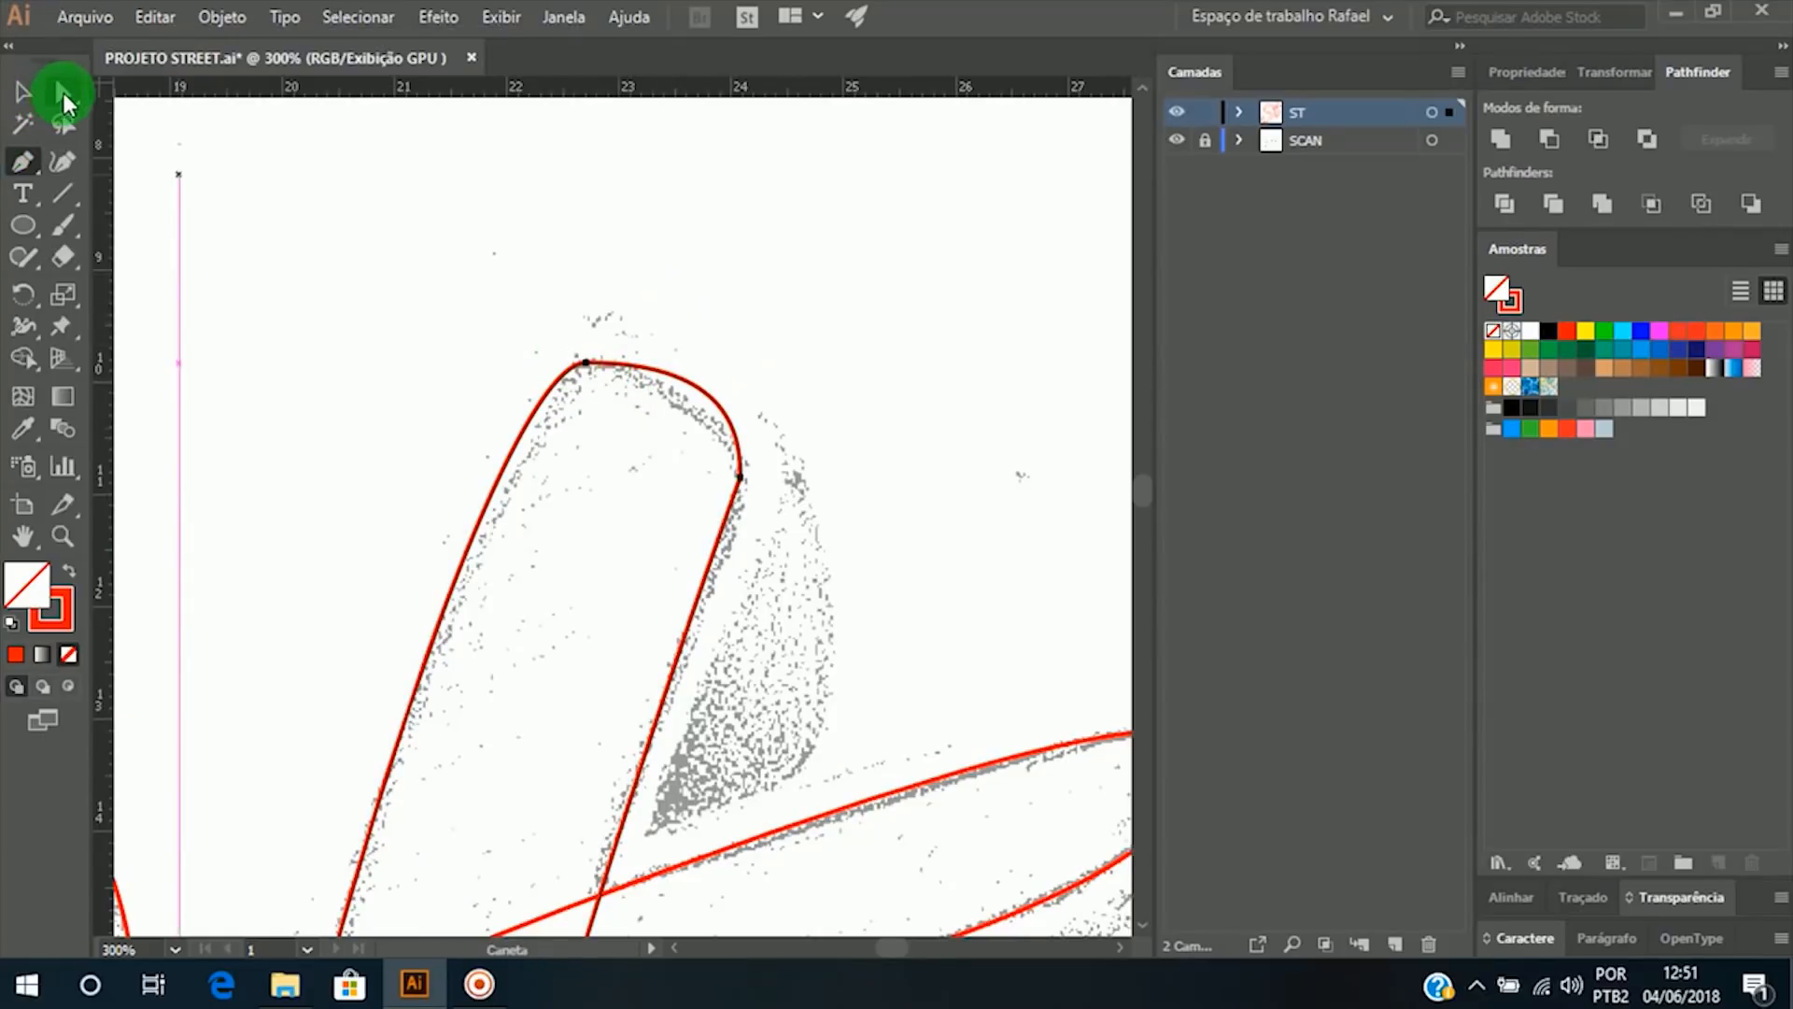
click(586, 361)
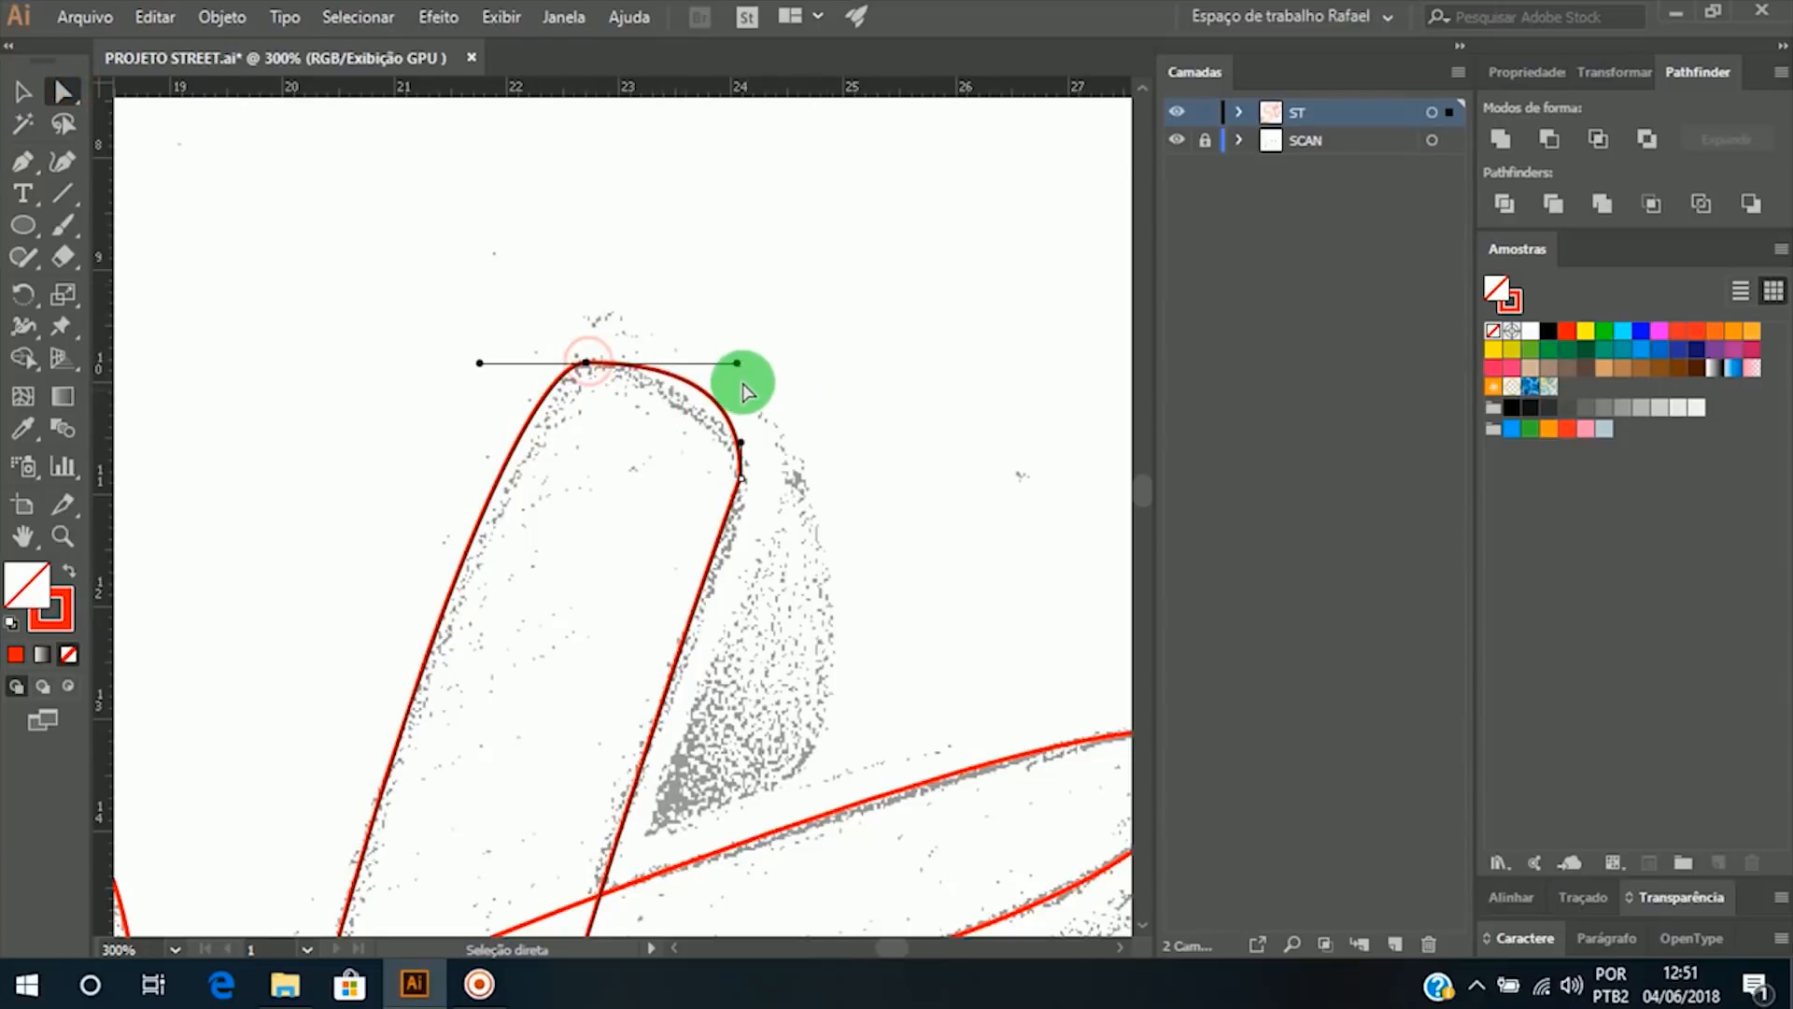
drag(737, 362, 674, 362)
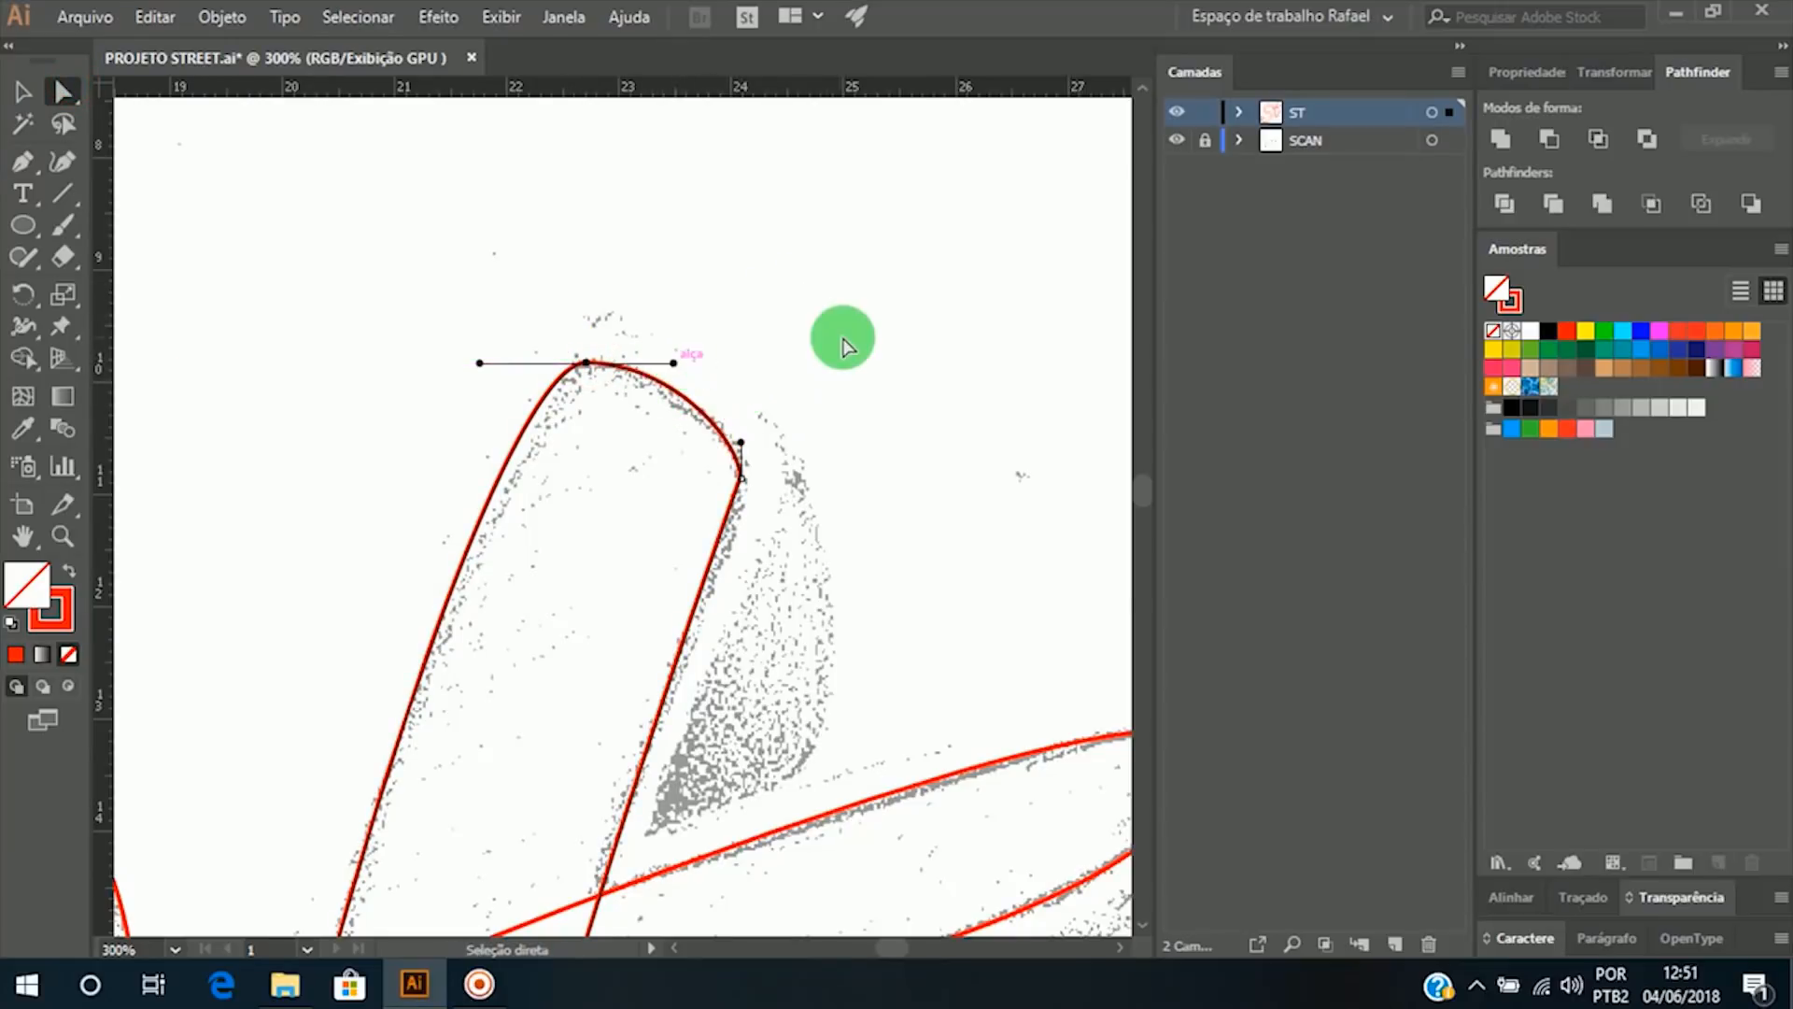
click(844, 342)
click(588, 363)
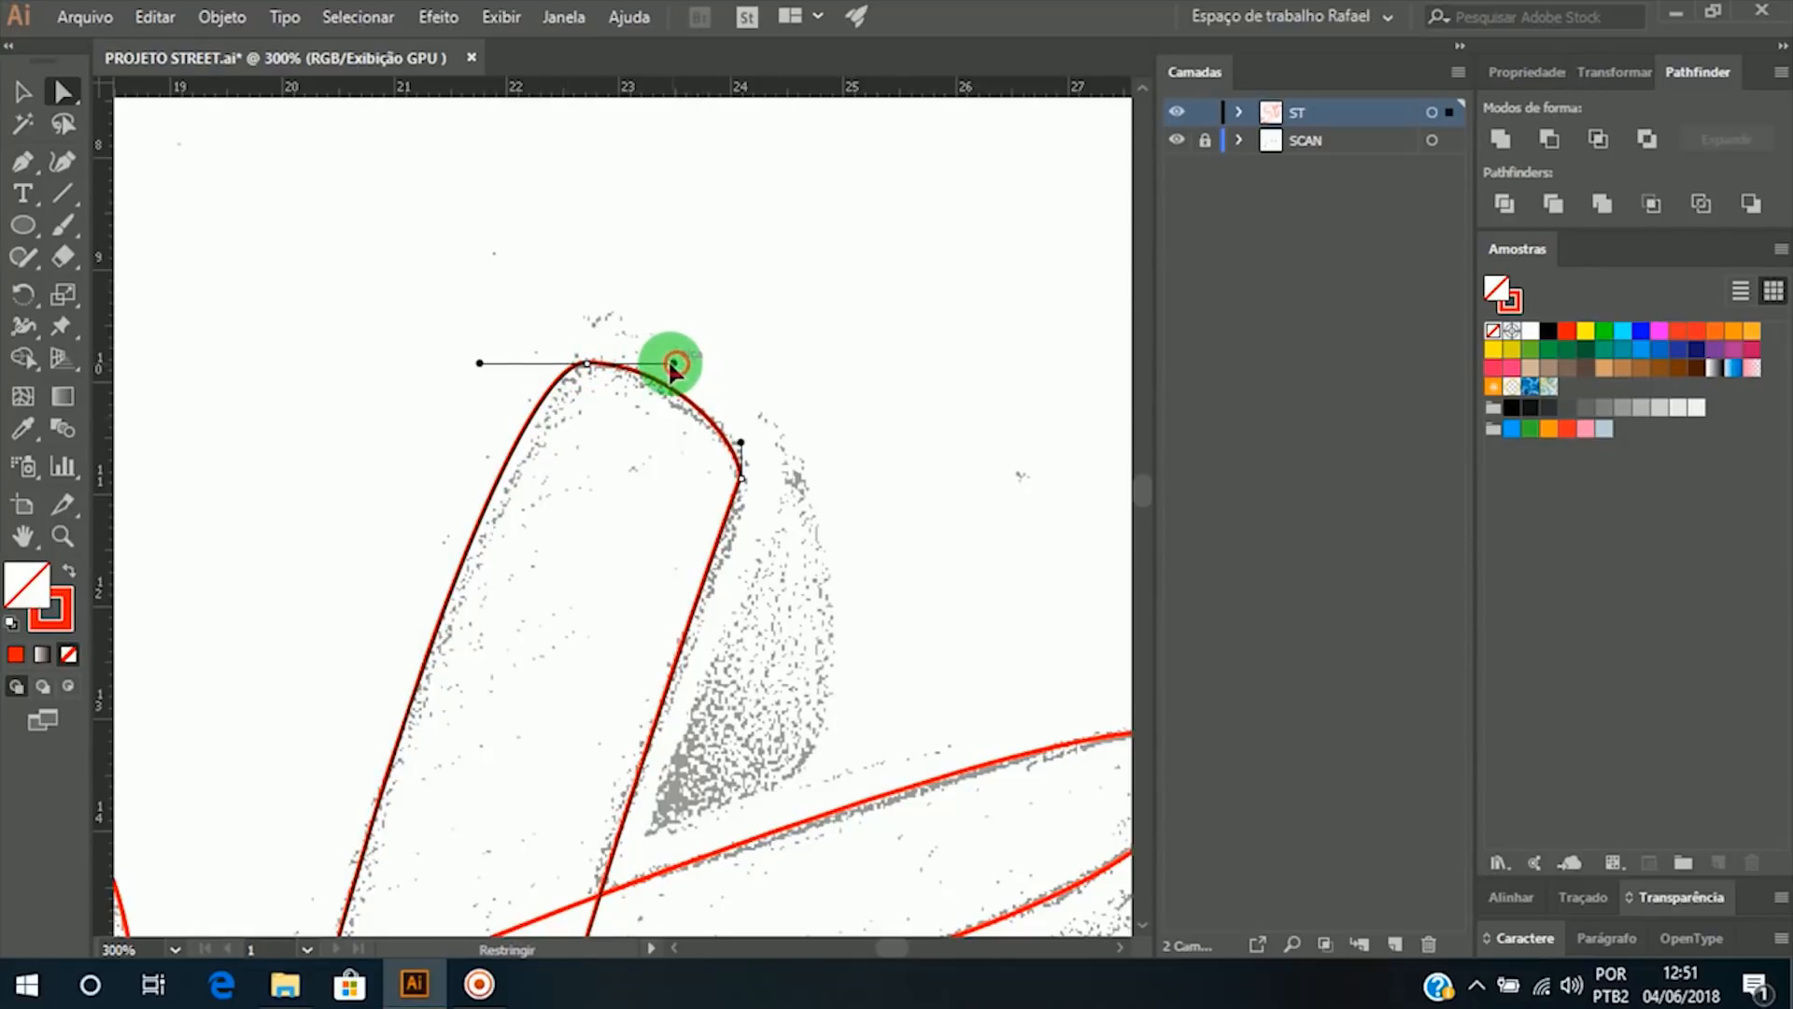
drag(673, 365, 665, 363)
click(822, 327)
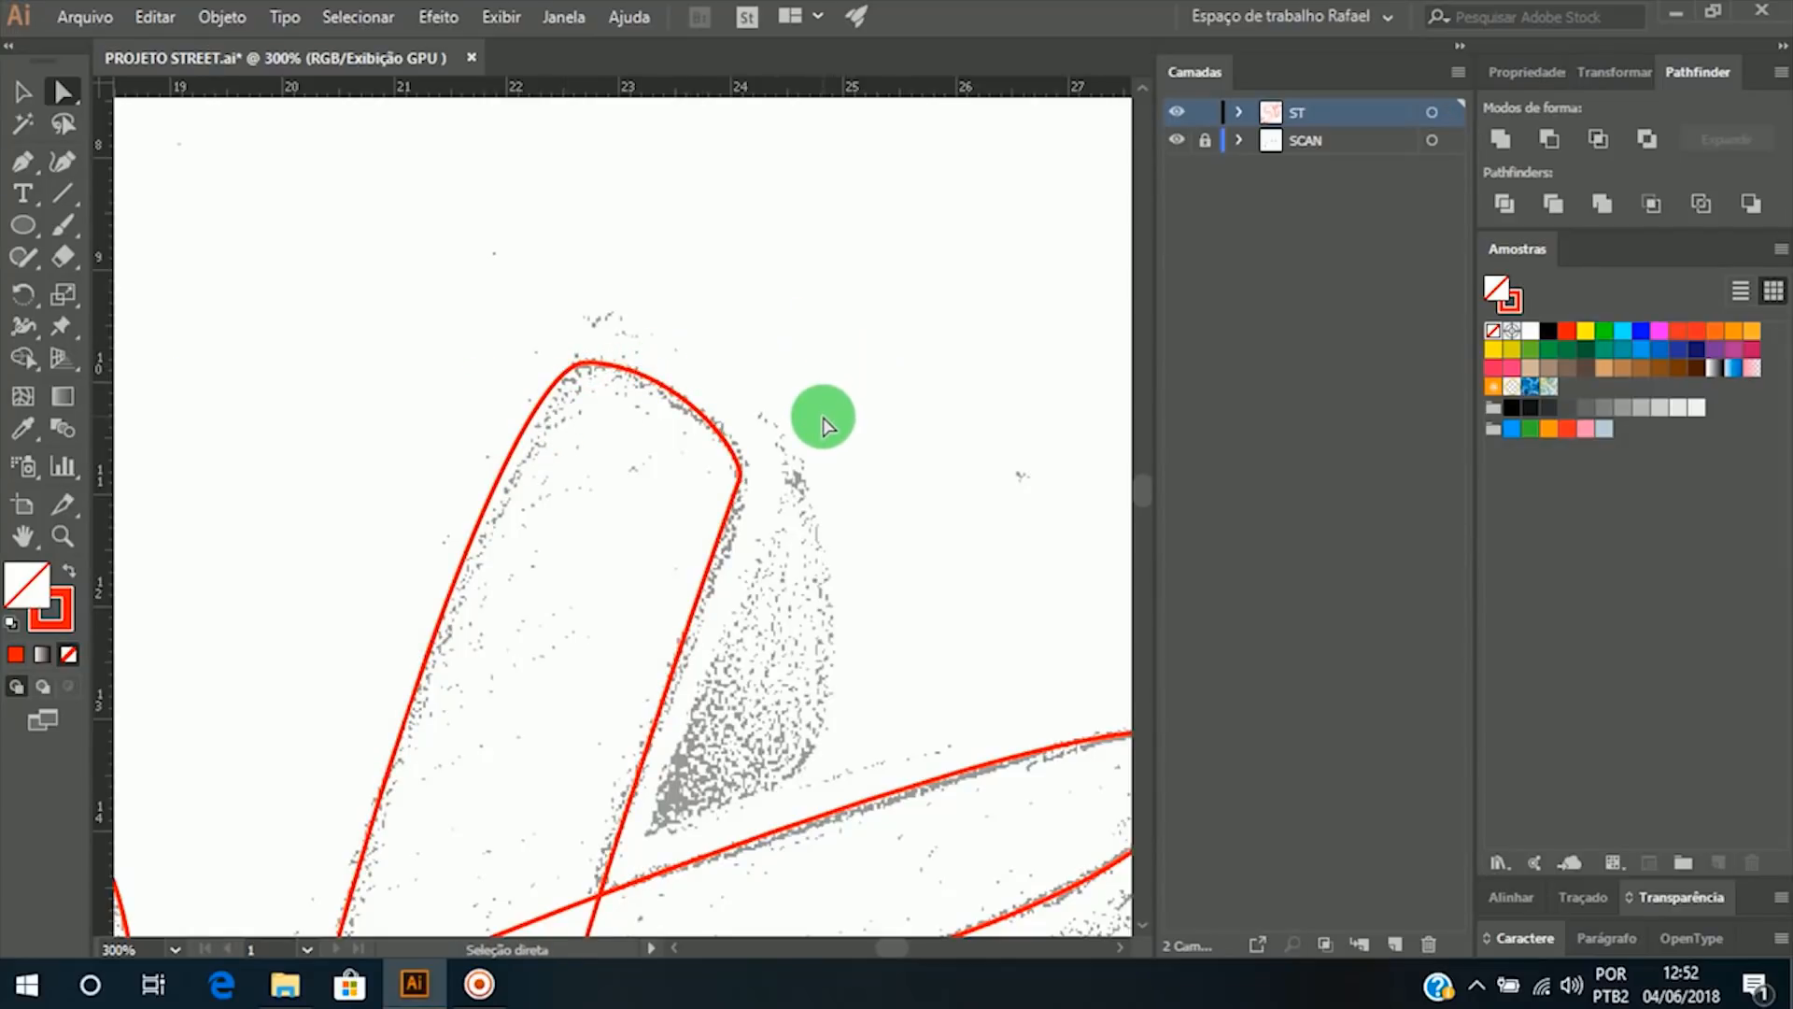
Step: Refit the t's inner stem edge, inner base and upstroke to the sketch by moving the stem and base anchors and adjusting the handles
key(space)
drag(849, 650, 789, 379)
ctrl+alt+click(709, 605)
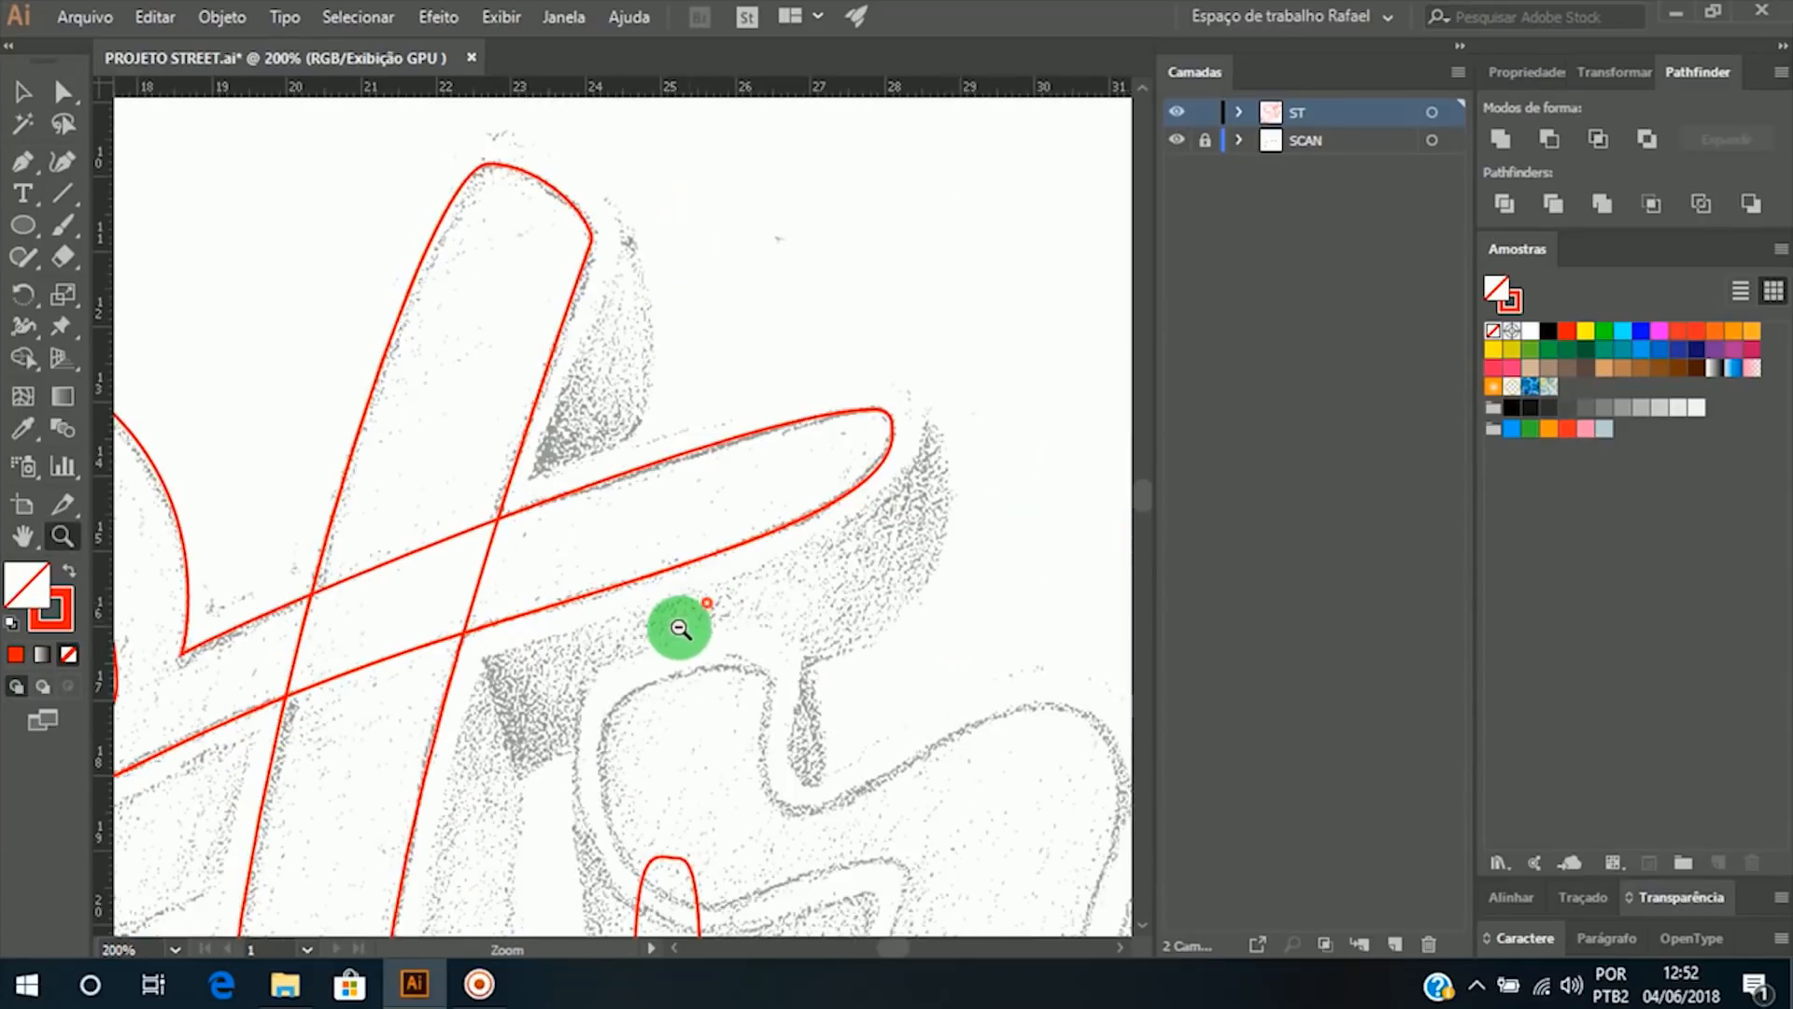
drag(591, 727, 719, 412)
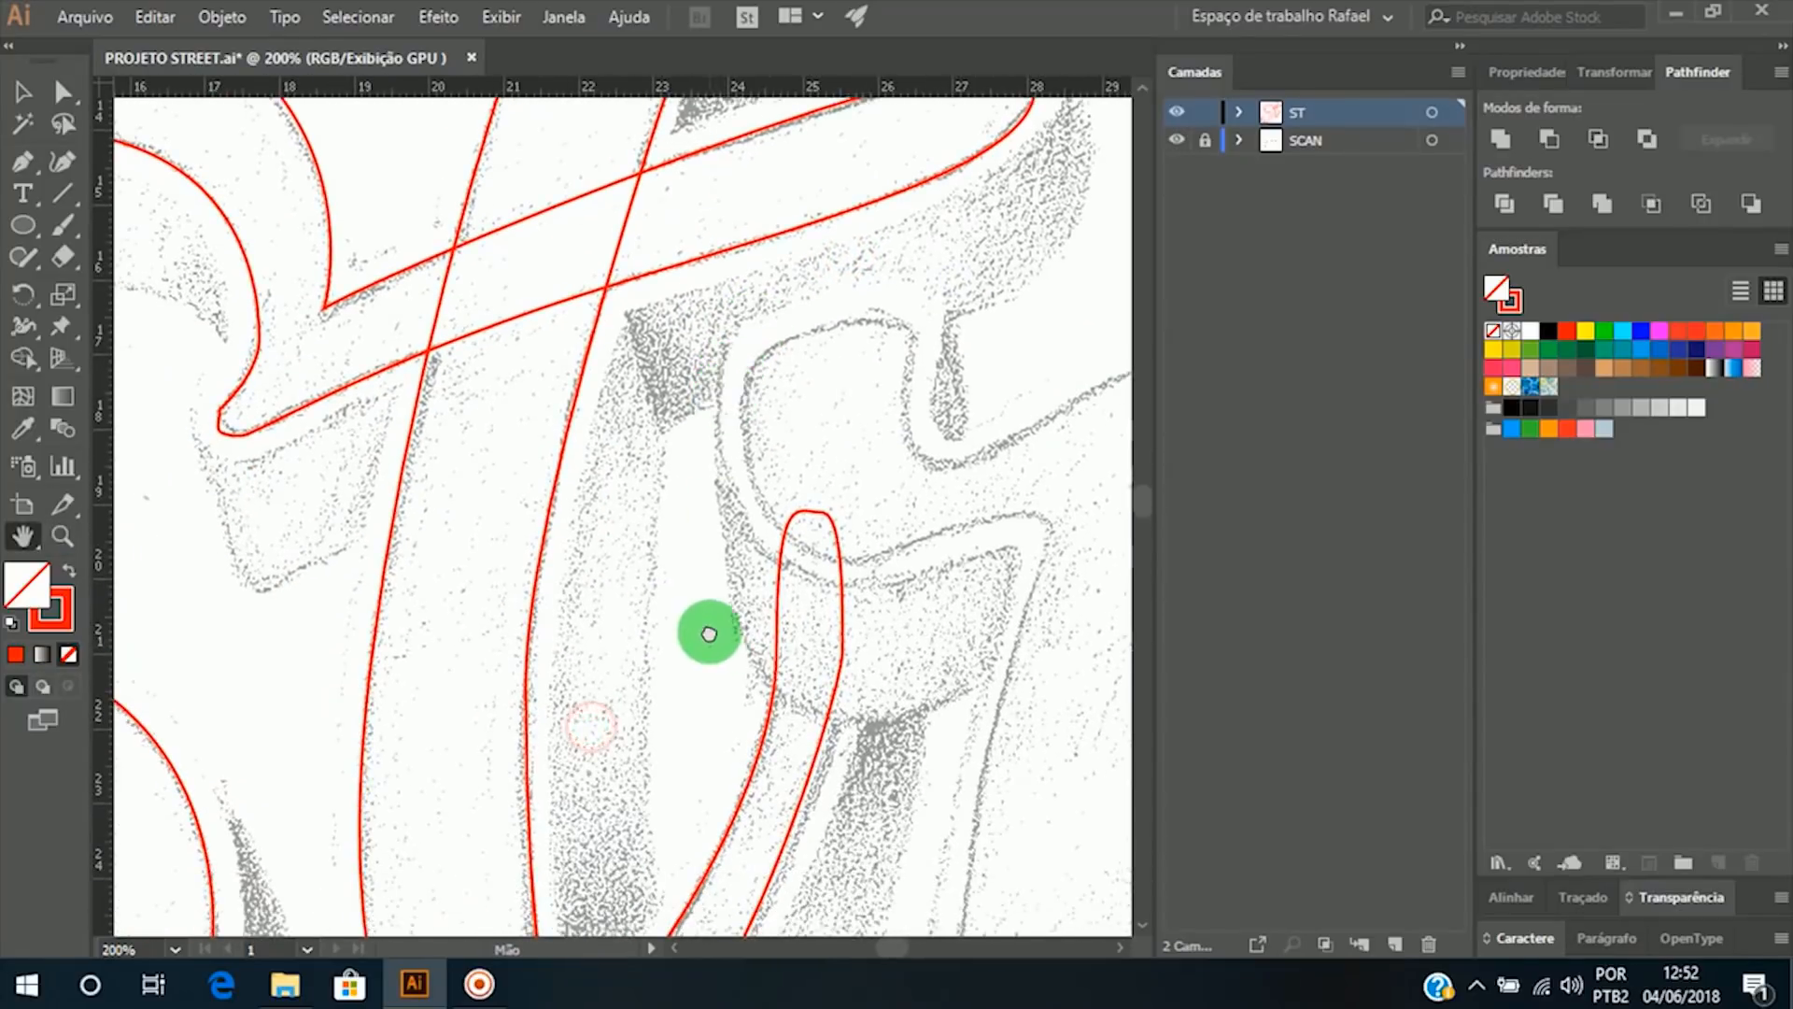
drag(709, 632, 779, 460)
drag(572, 417, 669, 548)
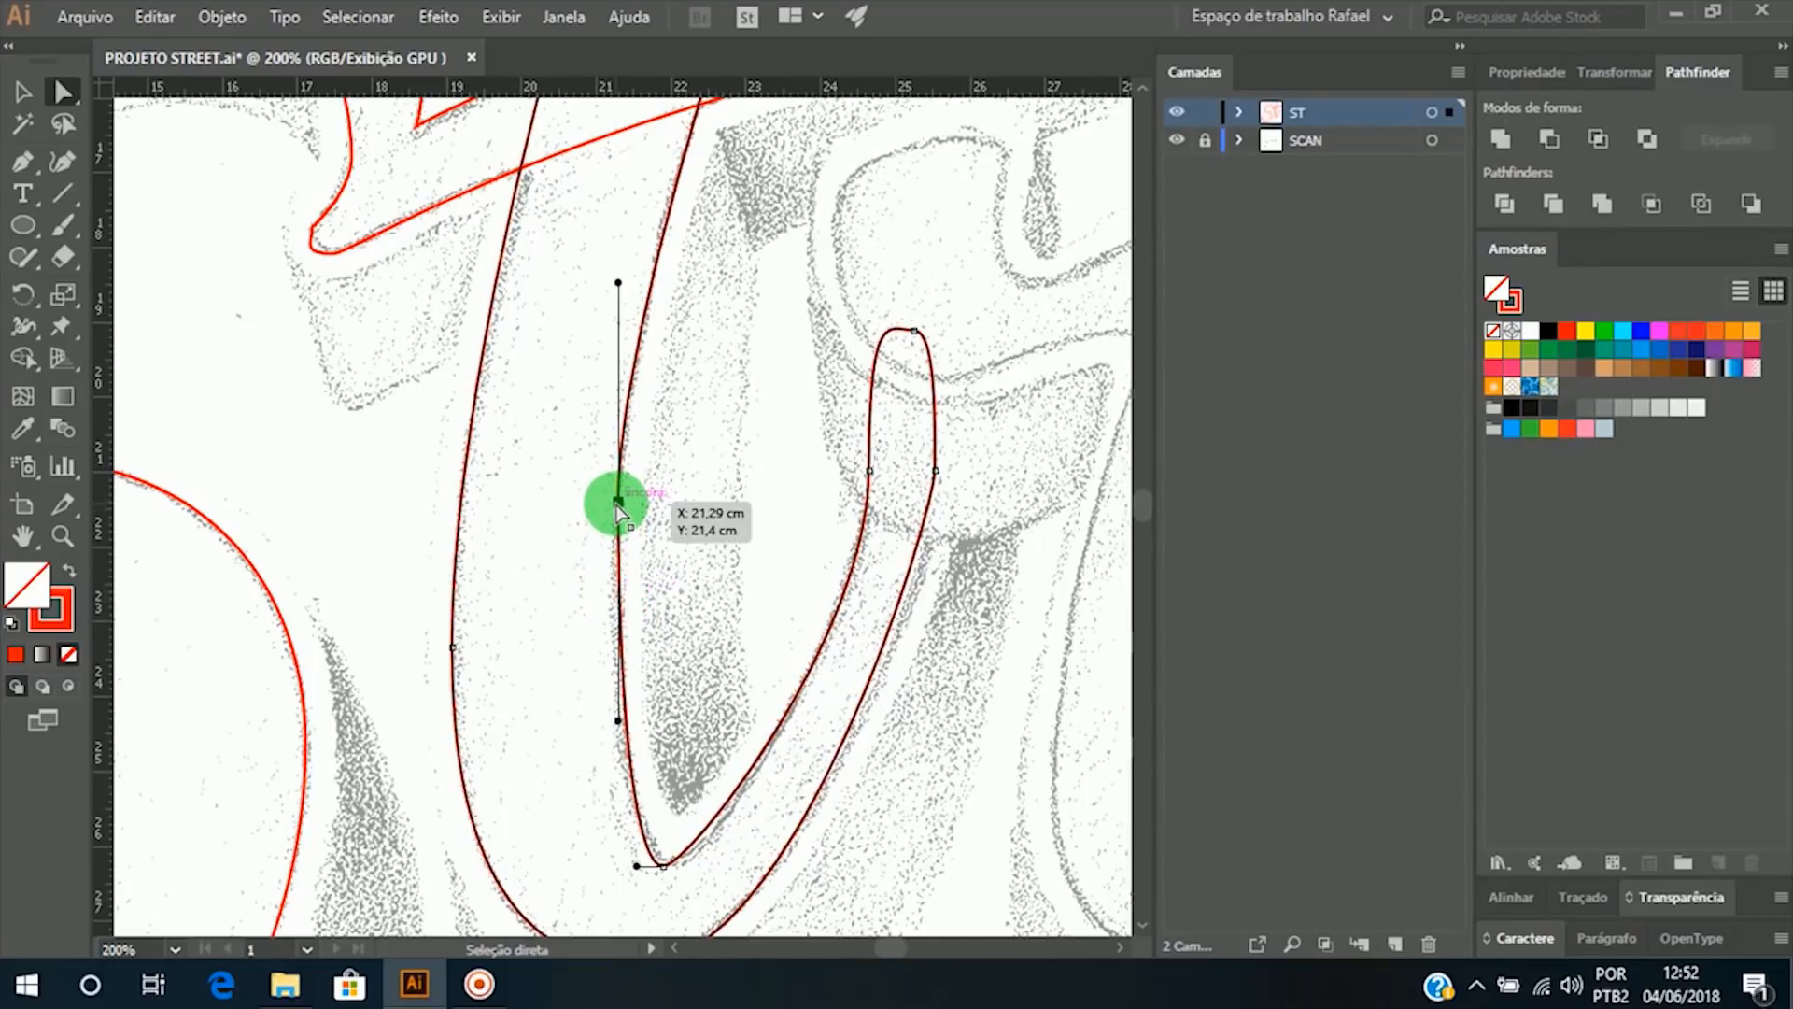
drag(620, 504, 612, 573)
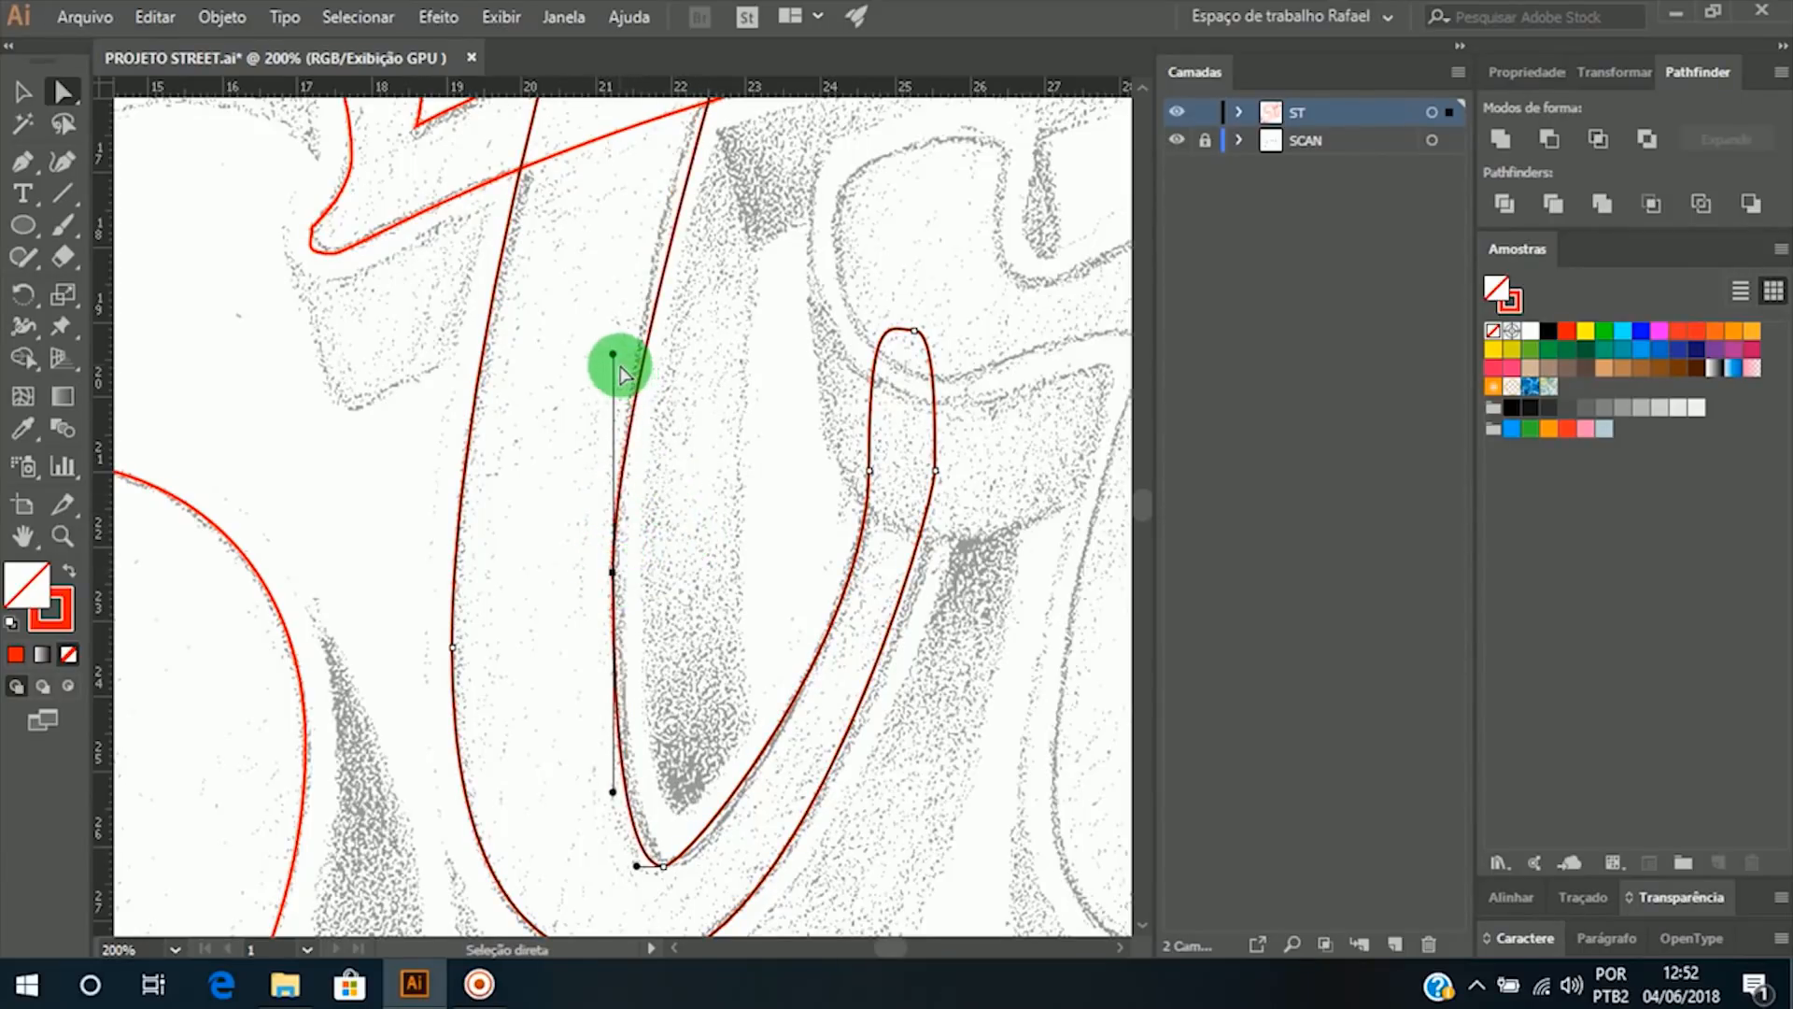
drag(612, 355, 613, 272)
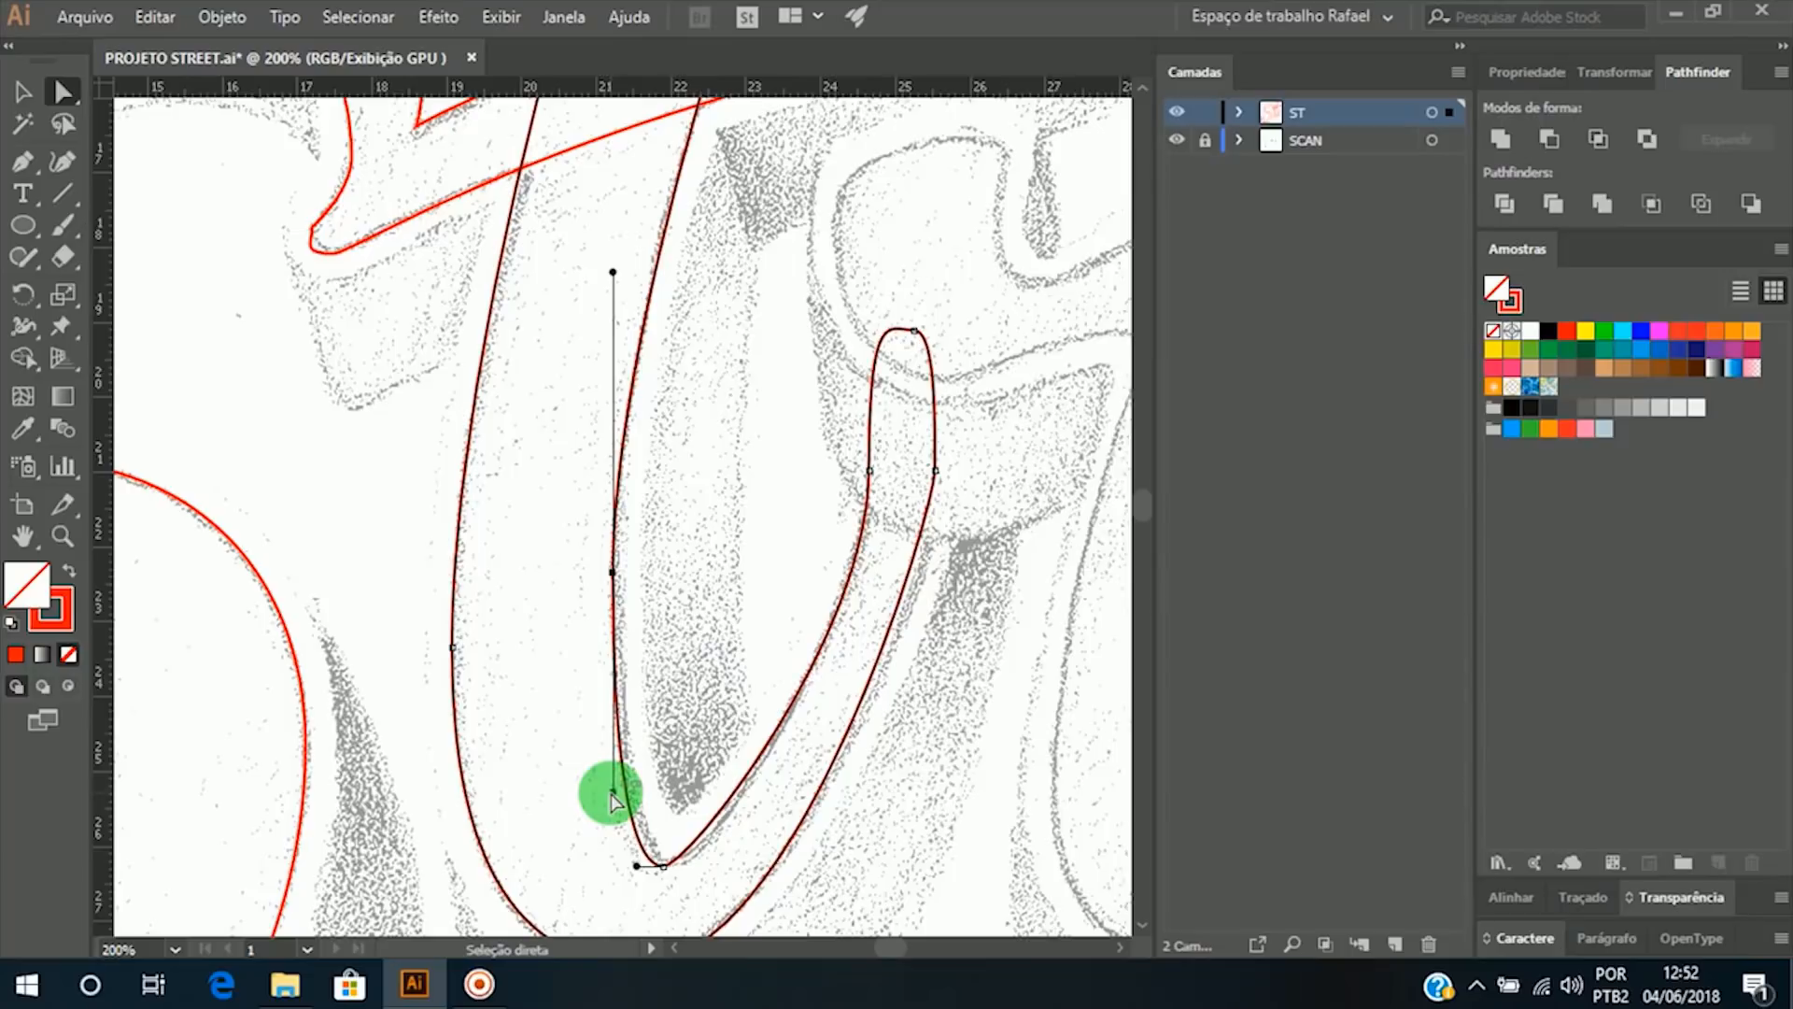
drag(612, 793, 604, 794)
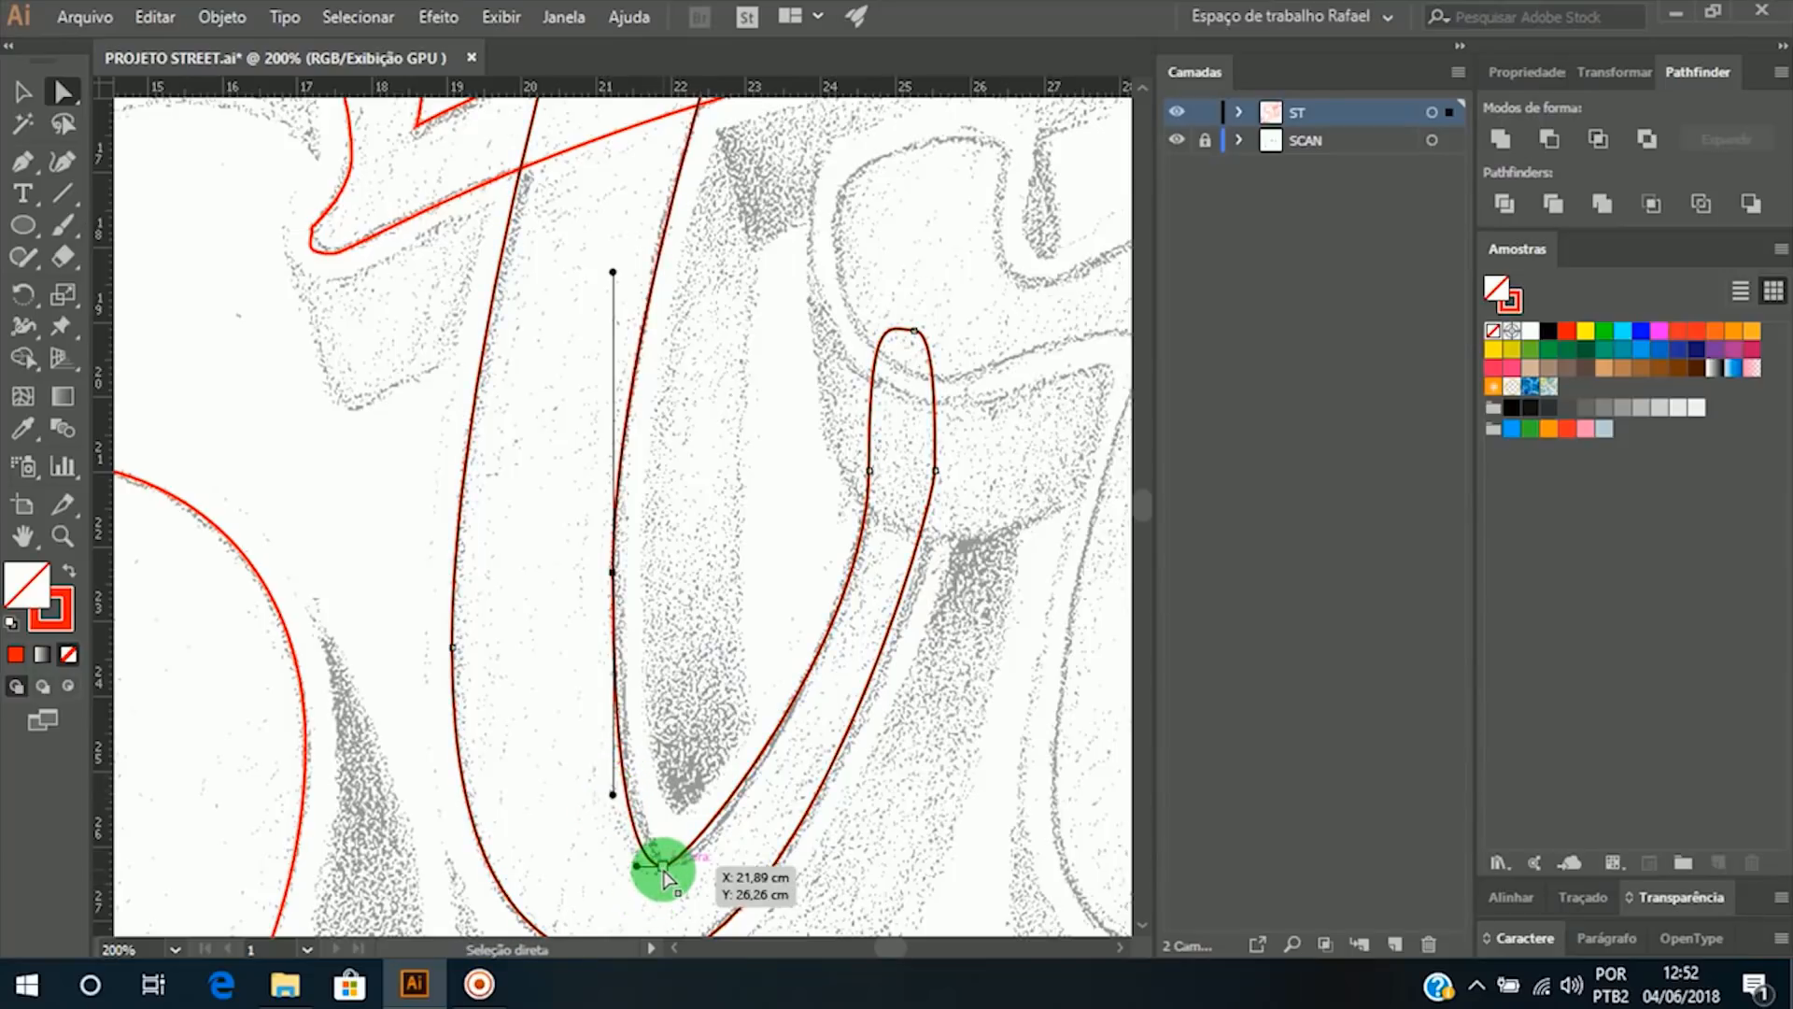
drag(662, 867, 721, 858)
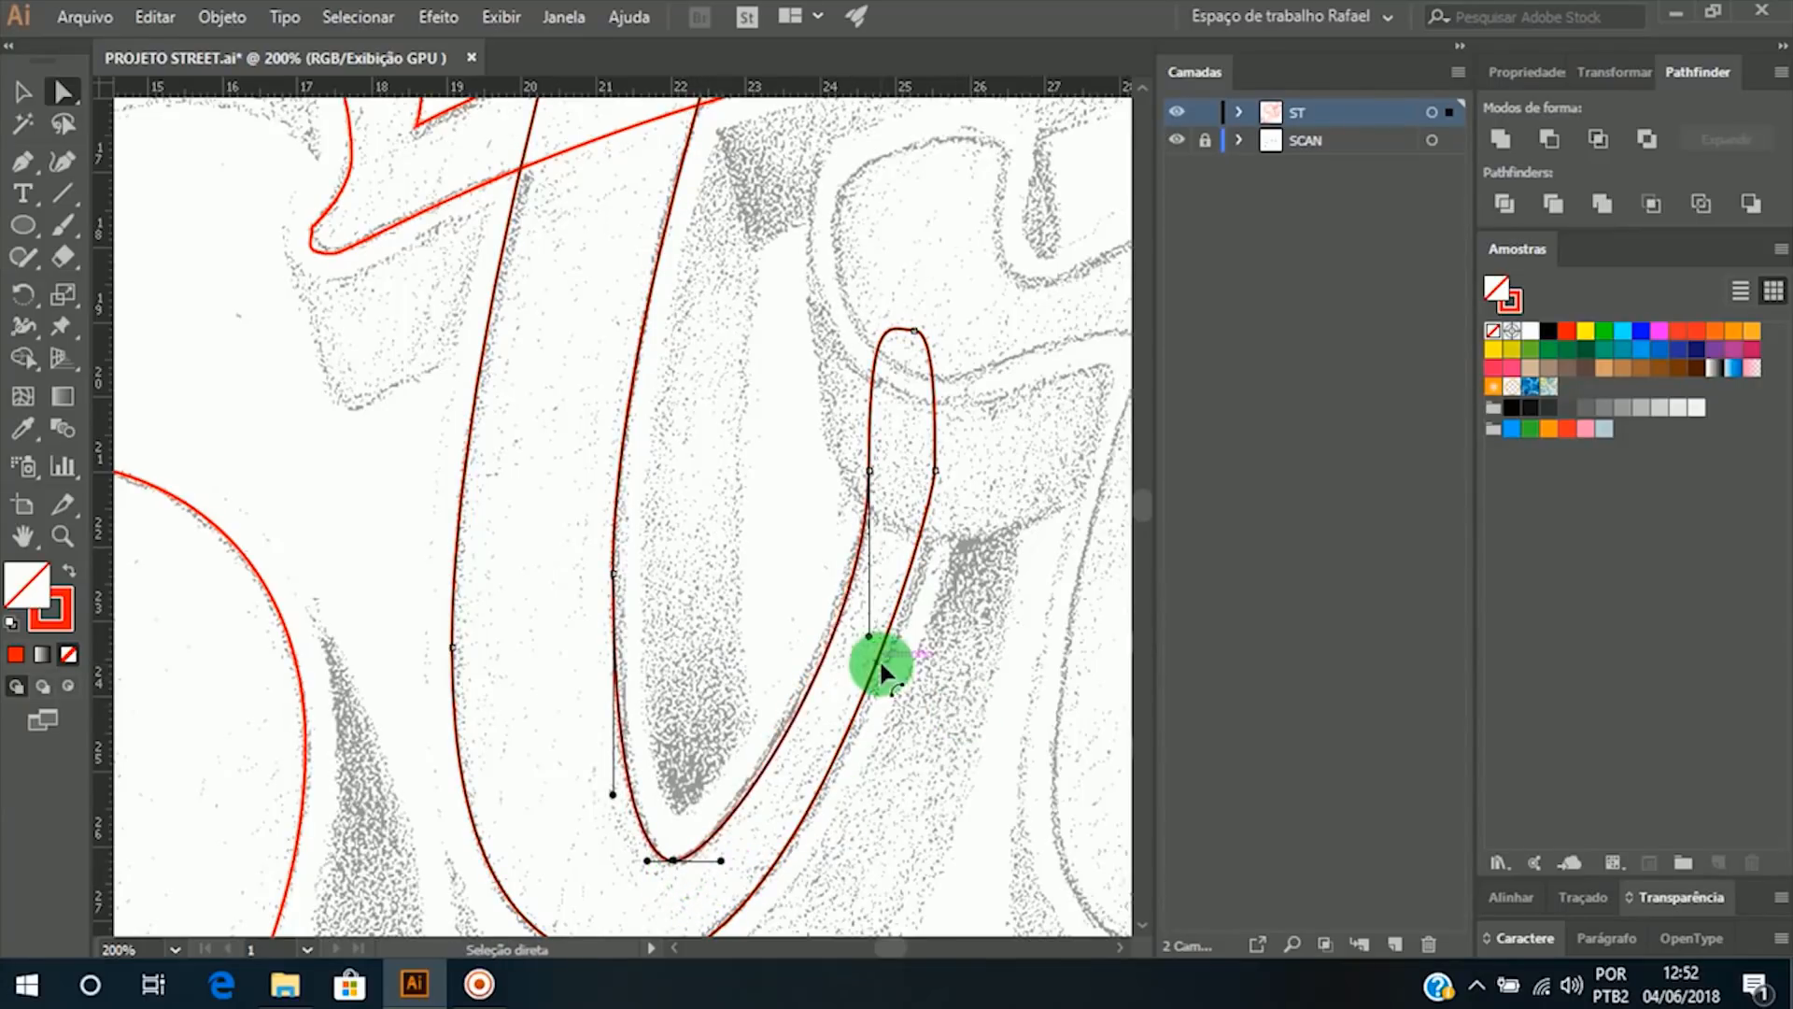
drag(873, 637, 869, 609)
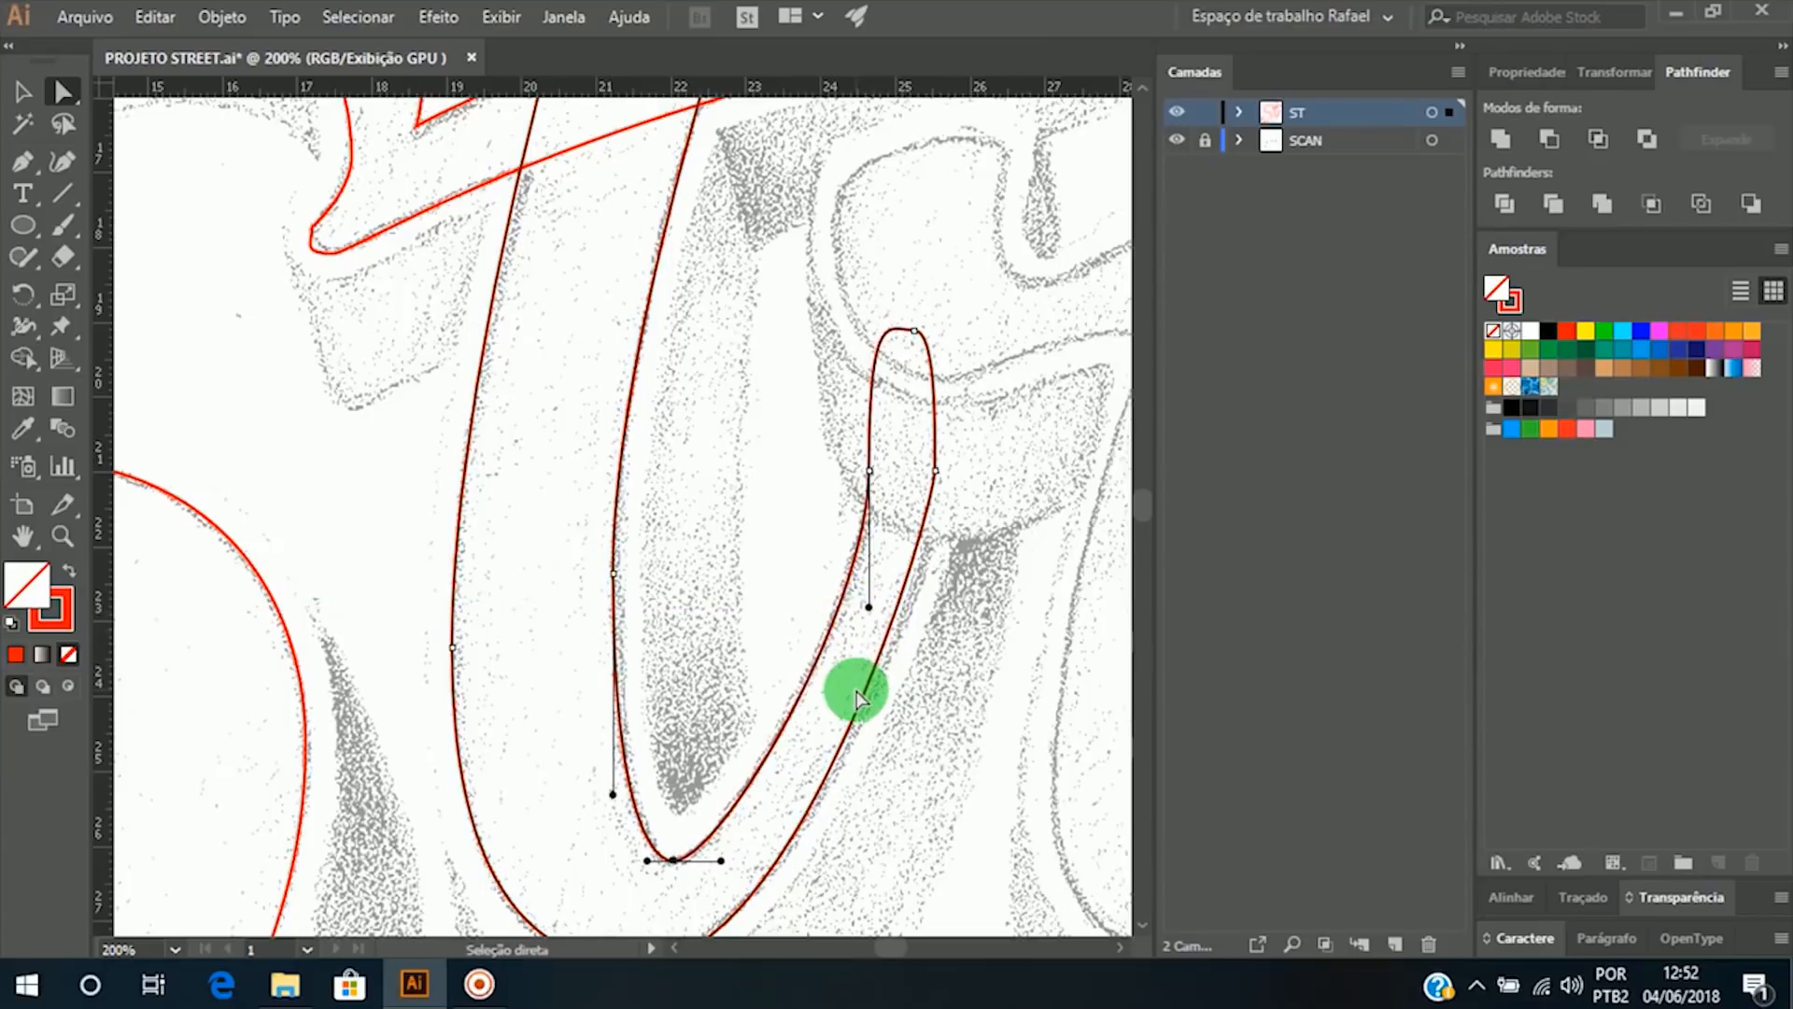
Step: Lower the t's rounded upstroke tip to just below the letter r's contour and adjust the handles on both sides of it
click(914, 330)
drag(869, 306, 869, 411)
drag(923, 346, 906, 396)
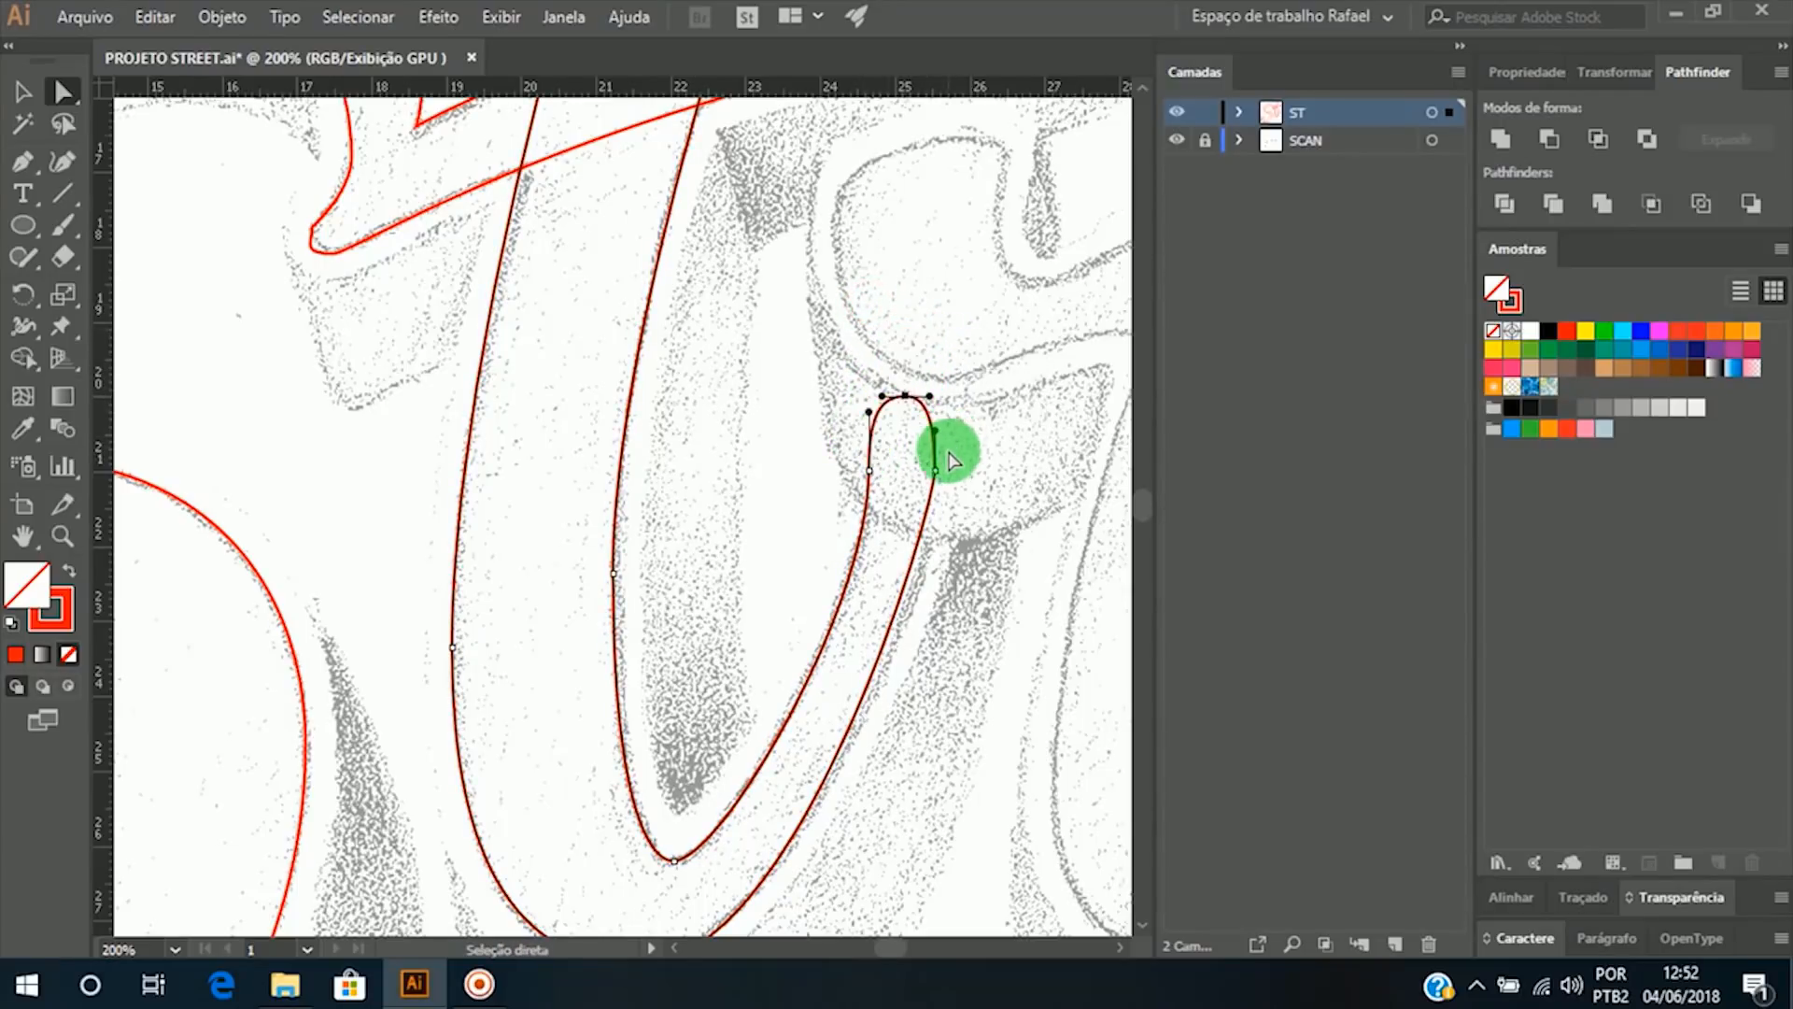
drag(941, 473, 947, 555)
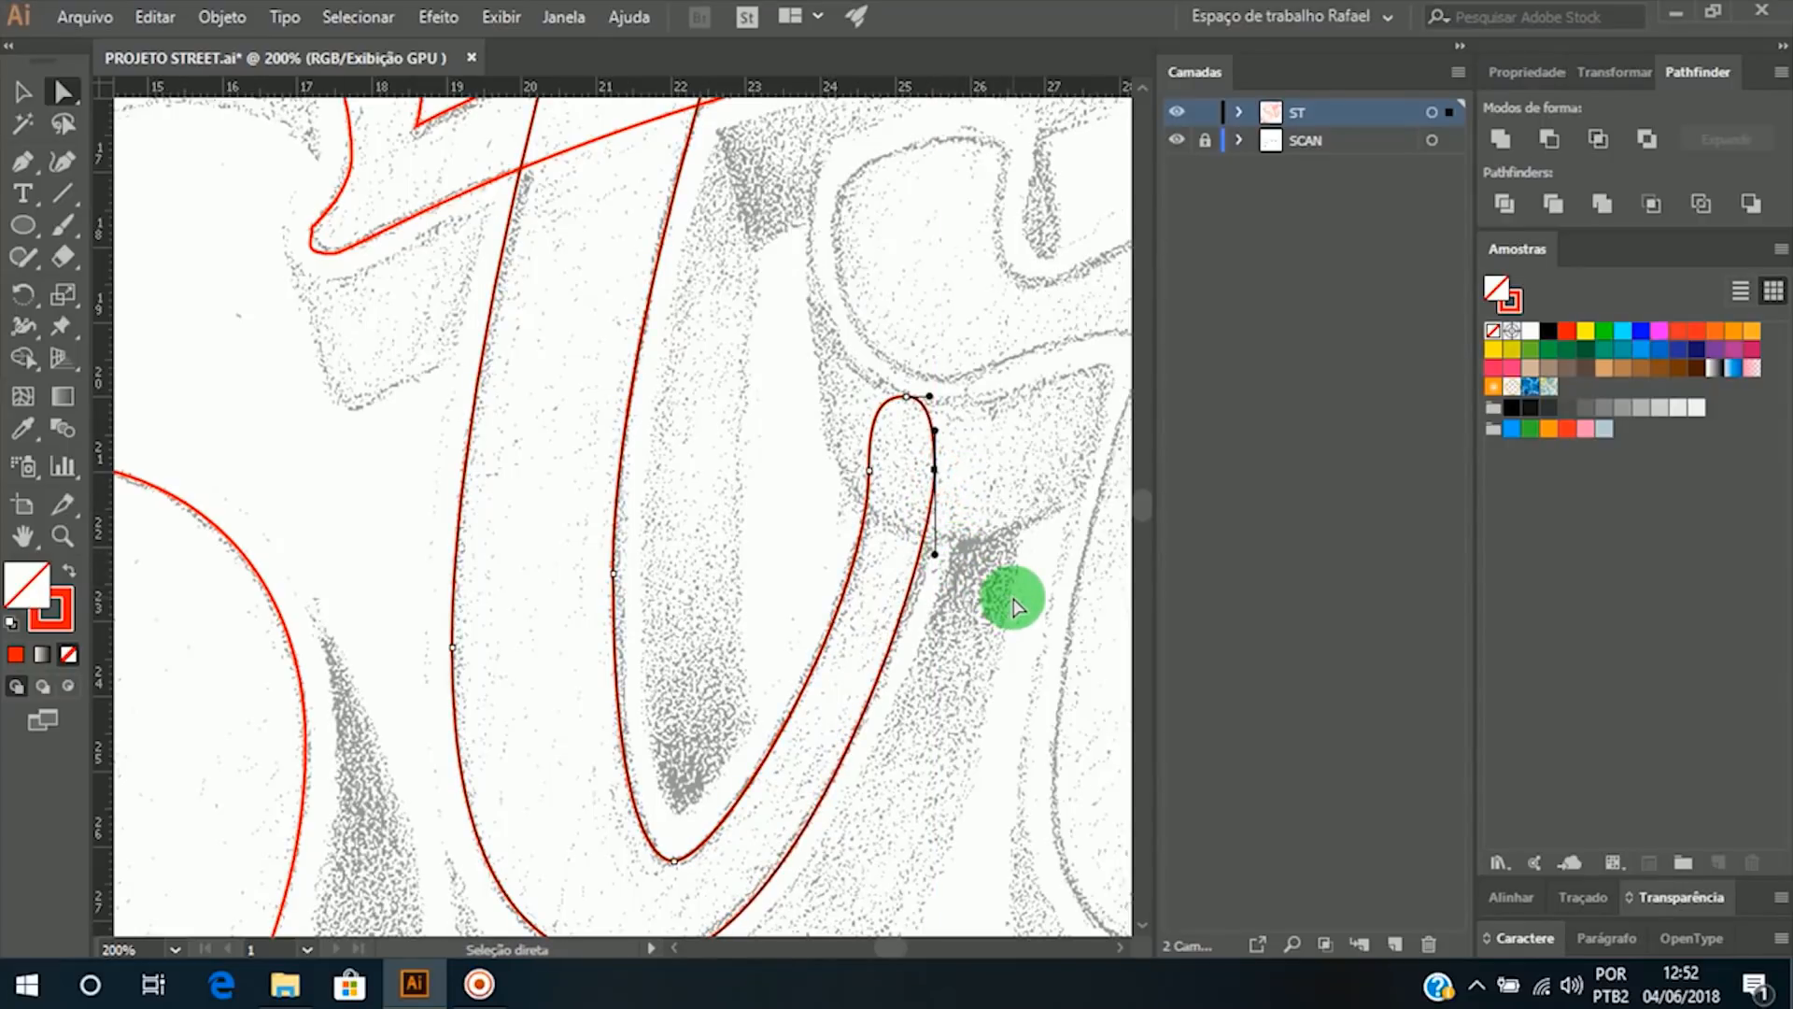
Step: Shift the upstroke's outer edge anchor slightly outward and the t's outer base anchor slightly toward the S to follow the sketch
key(space)
drag(980, 666, 977, 499)
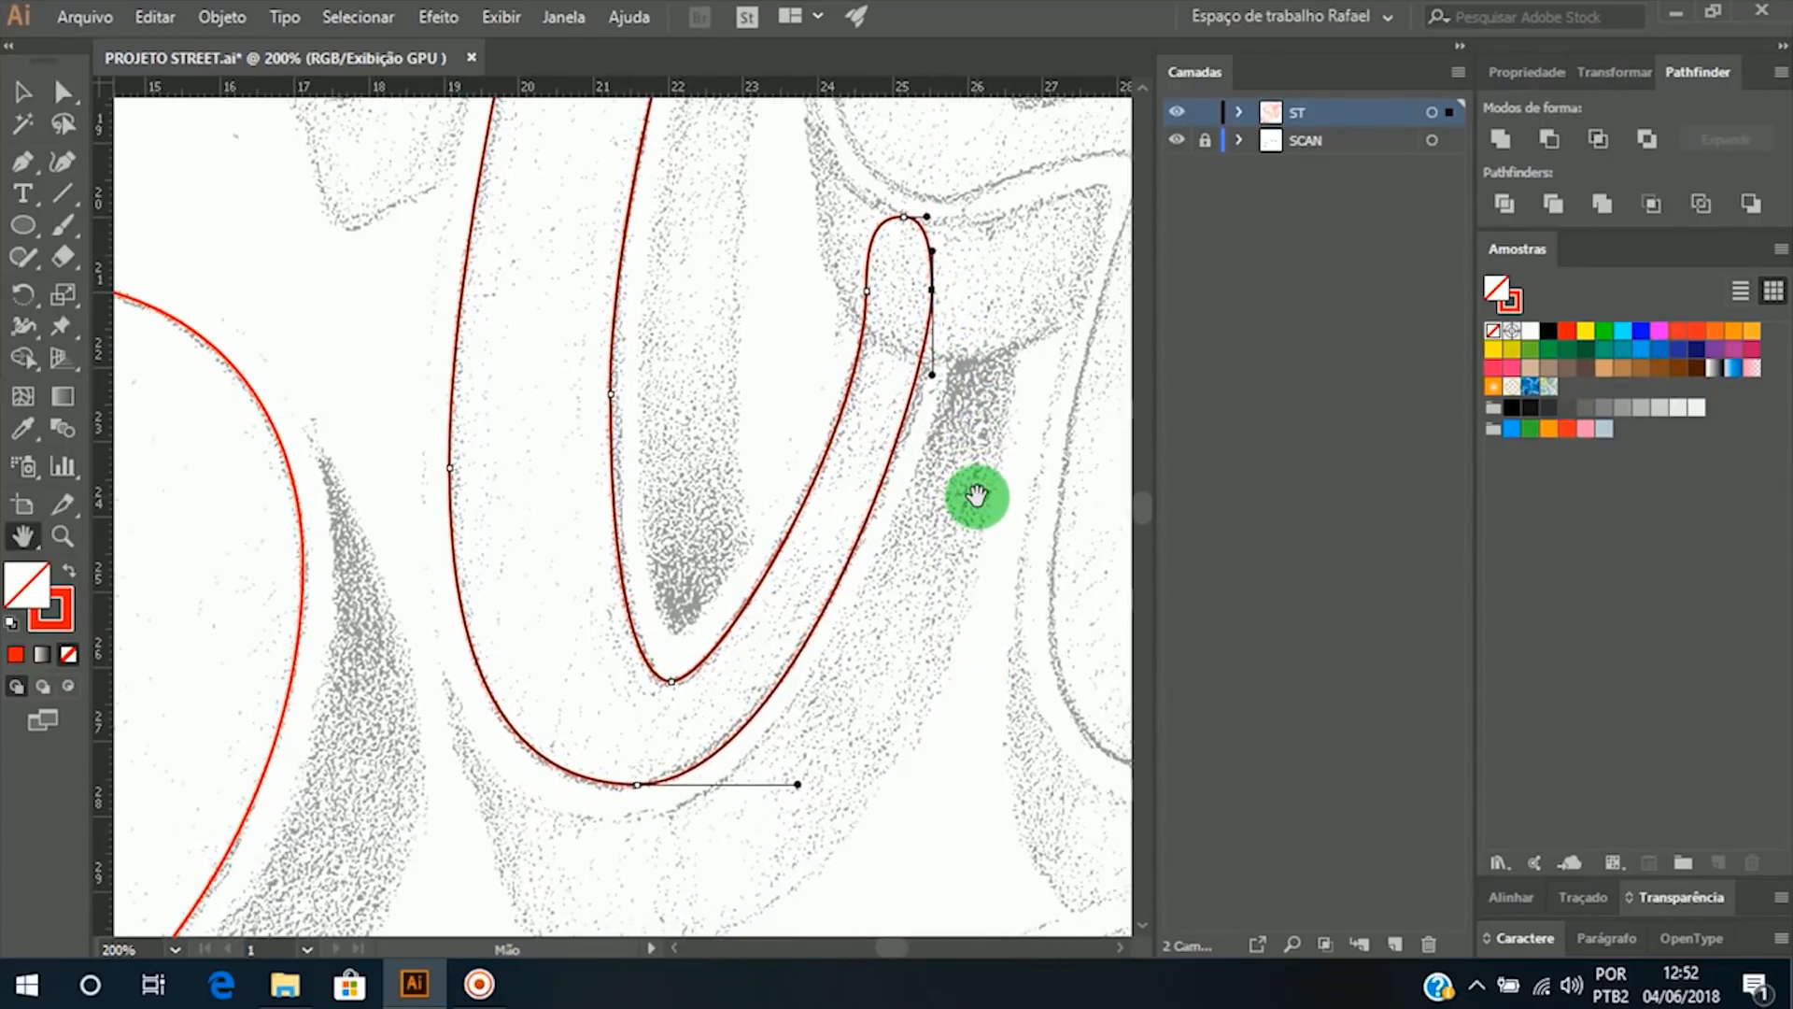
click(933, 290)
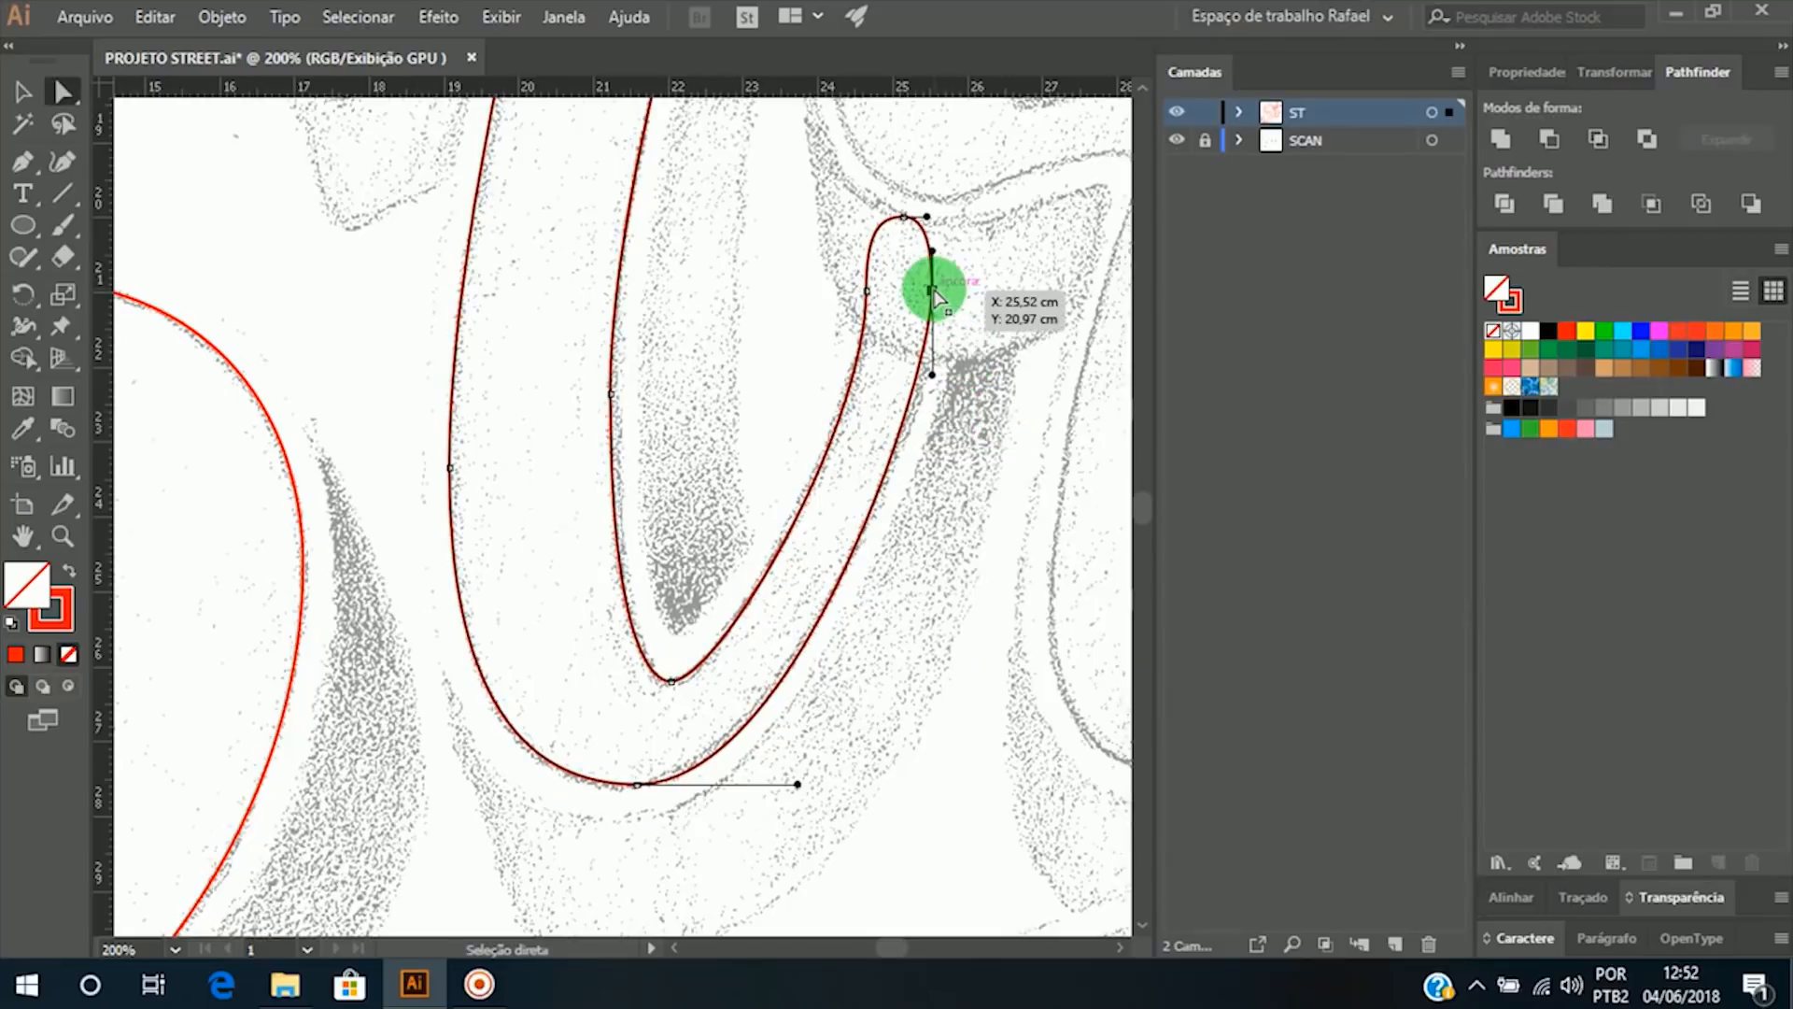
drag(934, 292, 940, 229)
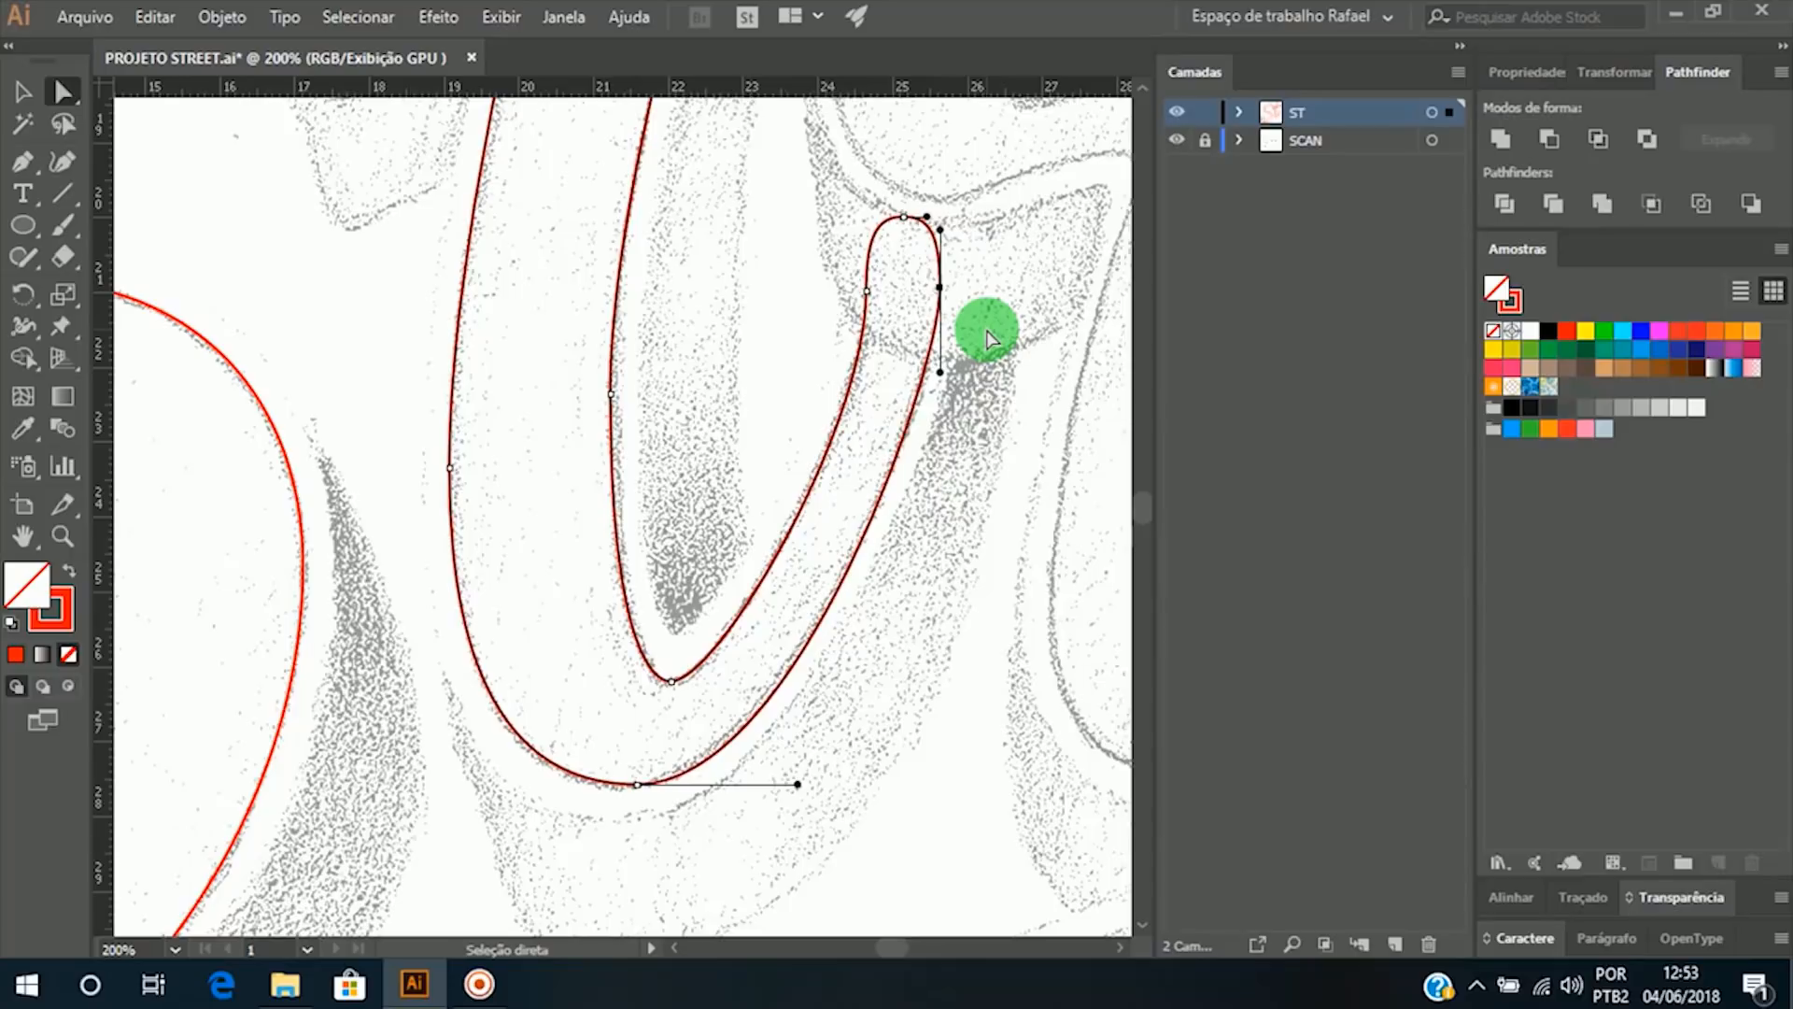
click(638, 786)
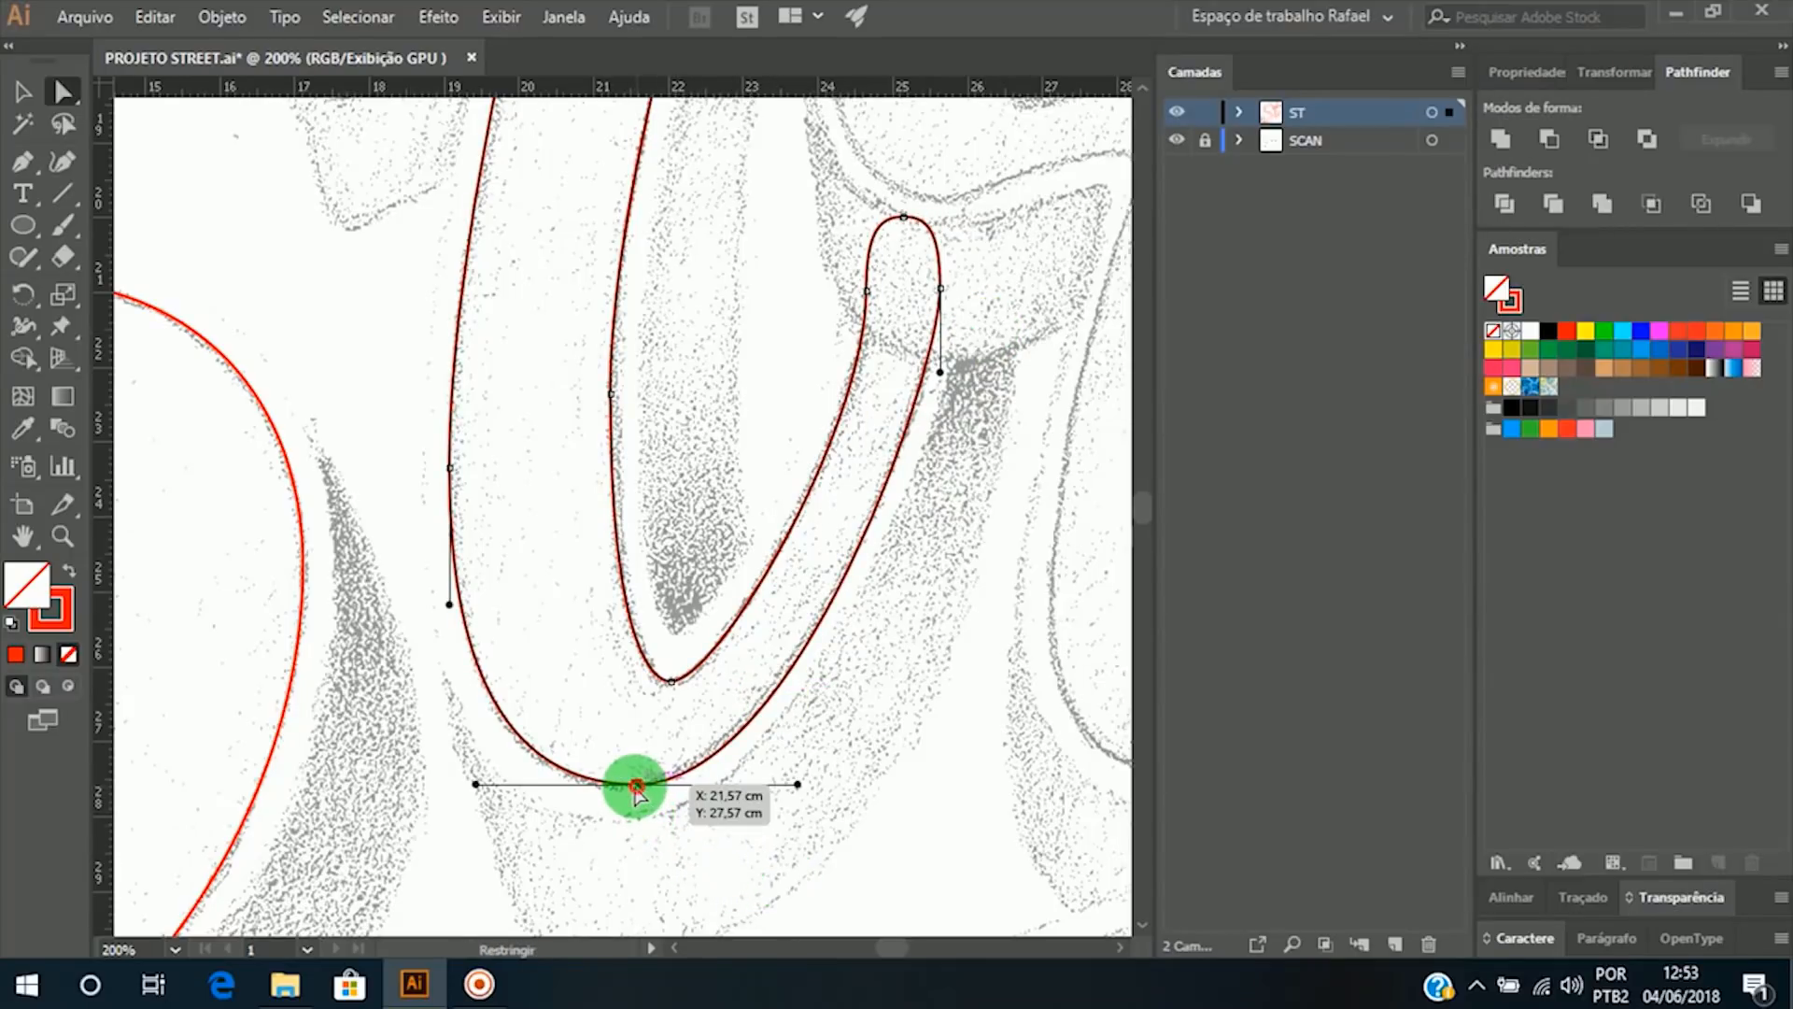
drag(637, 786, 629, 784)
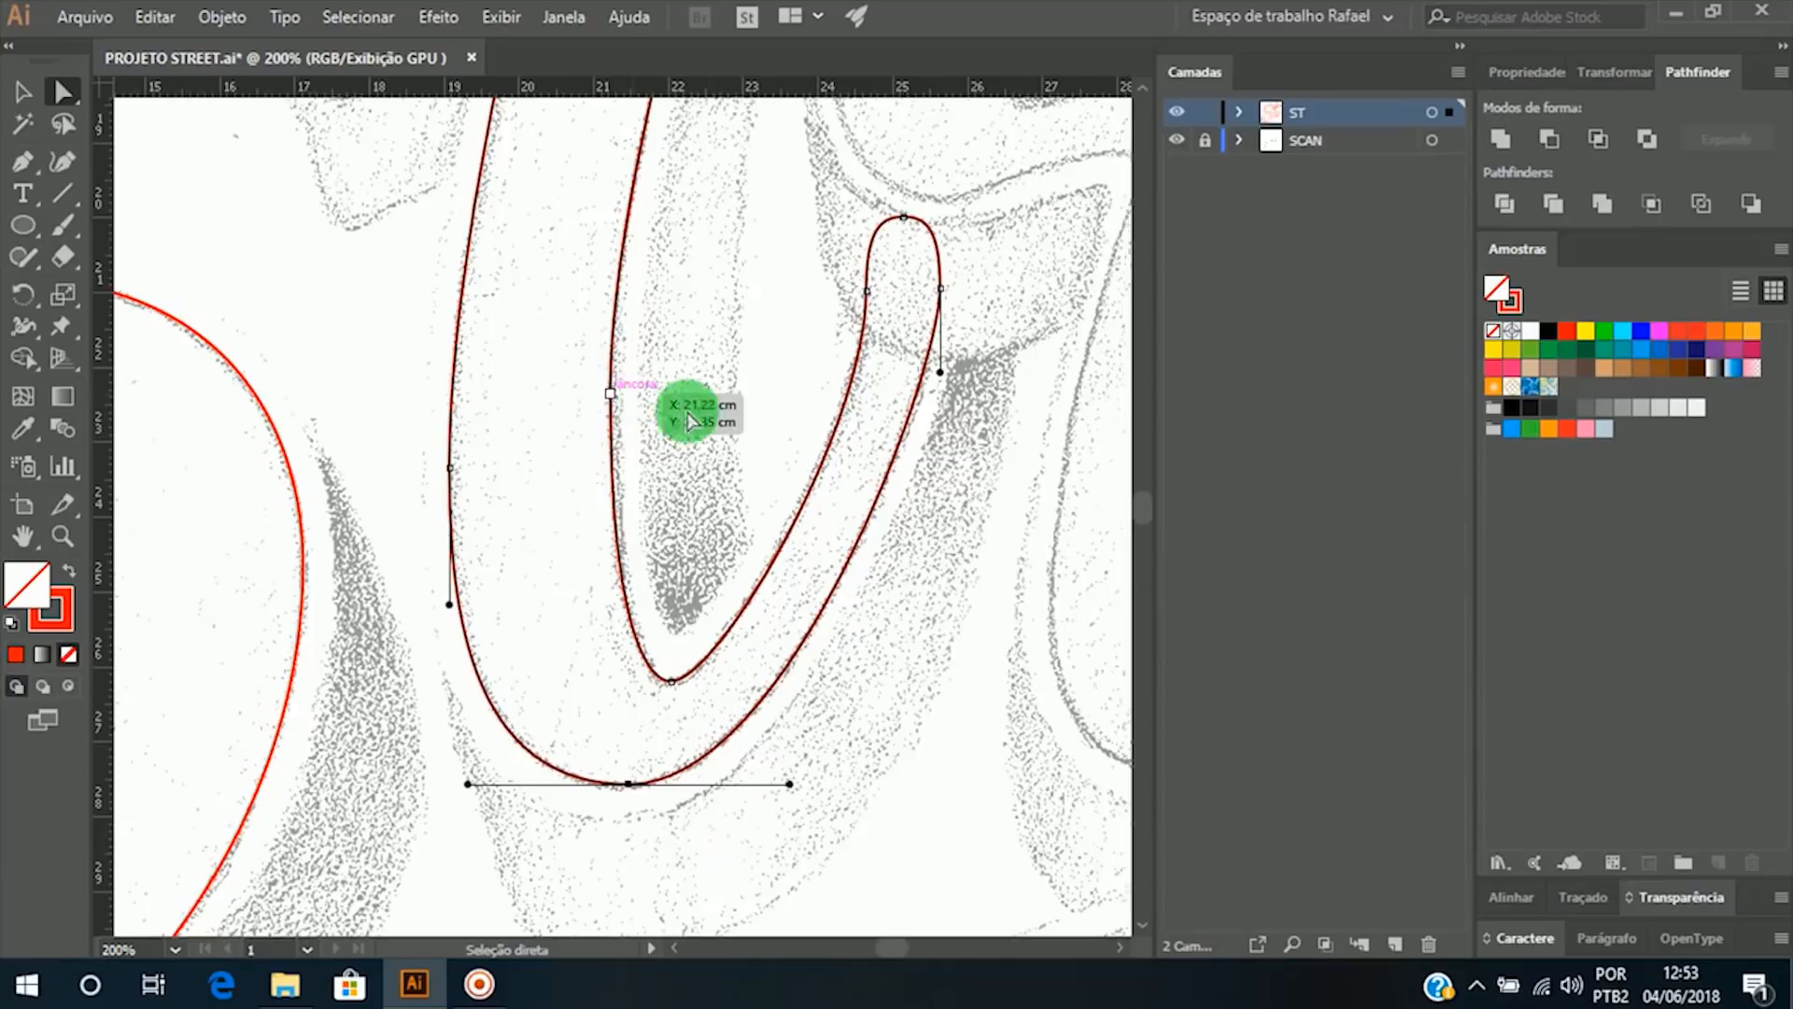
Step: Examine the finished t outline against the sketch and the letter S at 66.67% zoom, and deselect it
drag(778, 361, 778, 594)
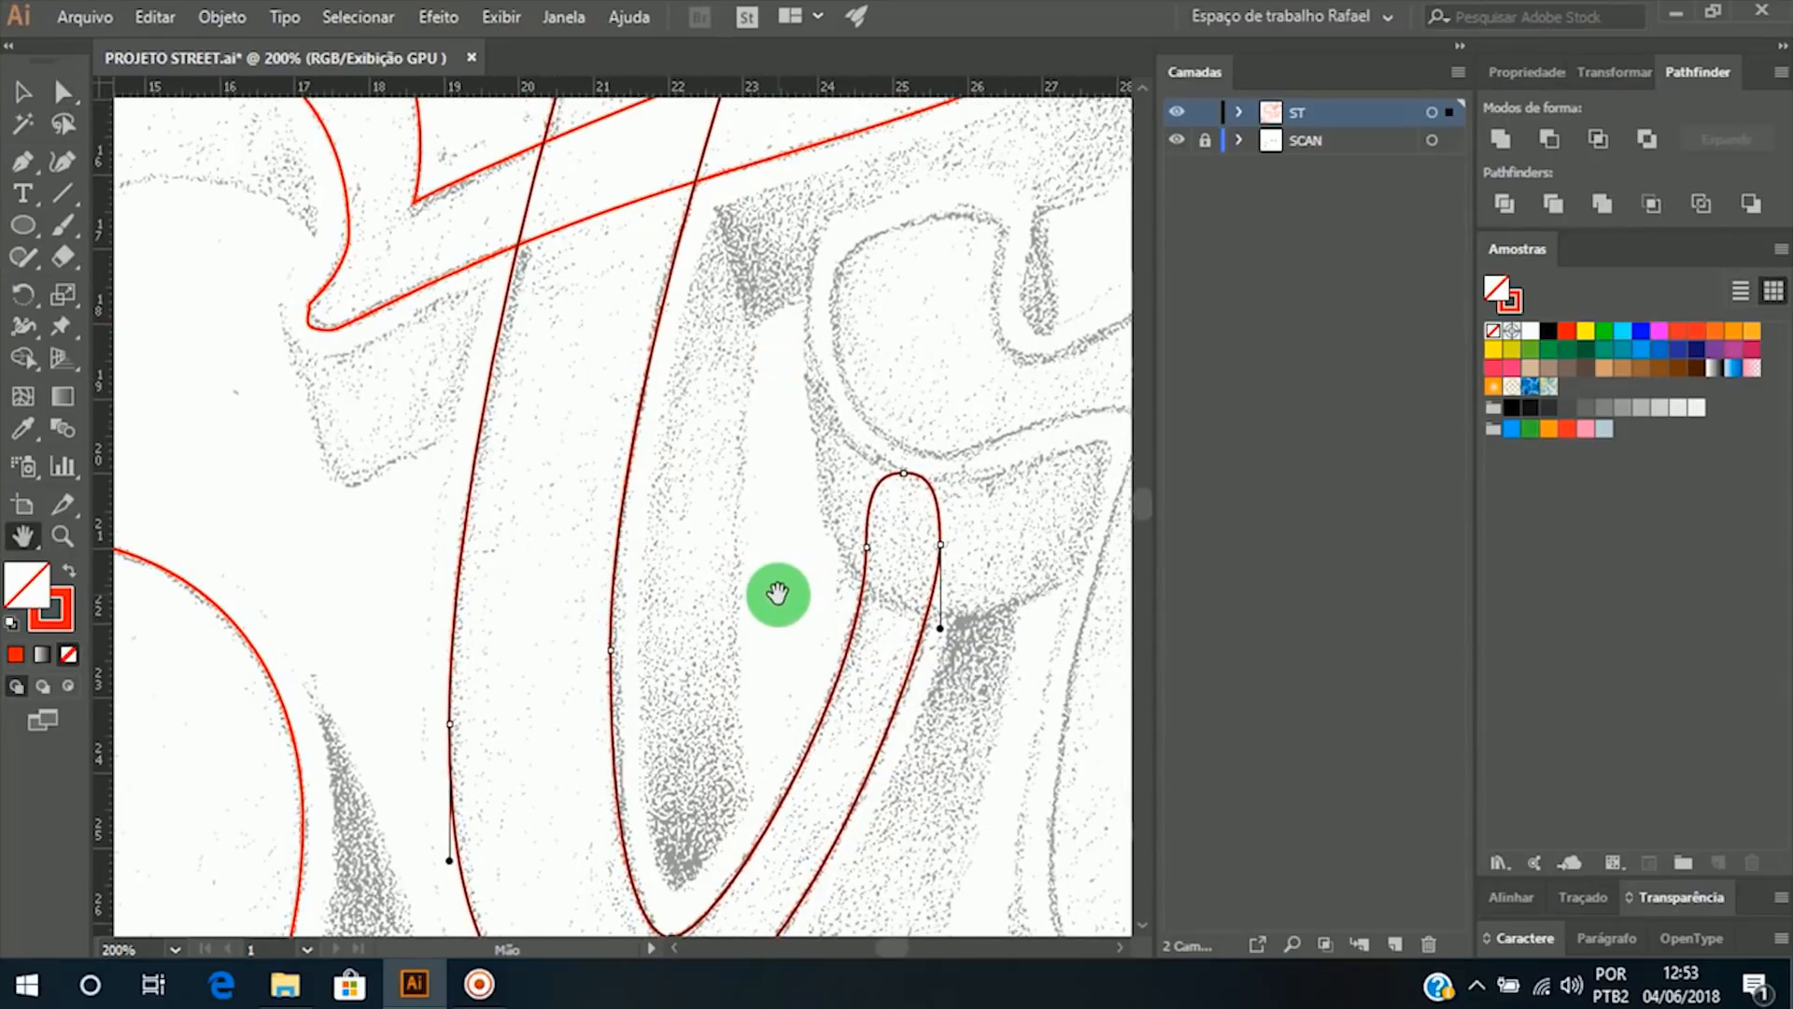
key(z)
alt+click(646, 516)
alt+click(669, 593)
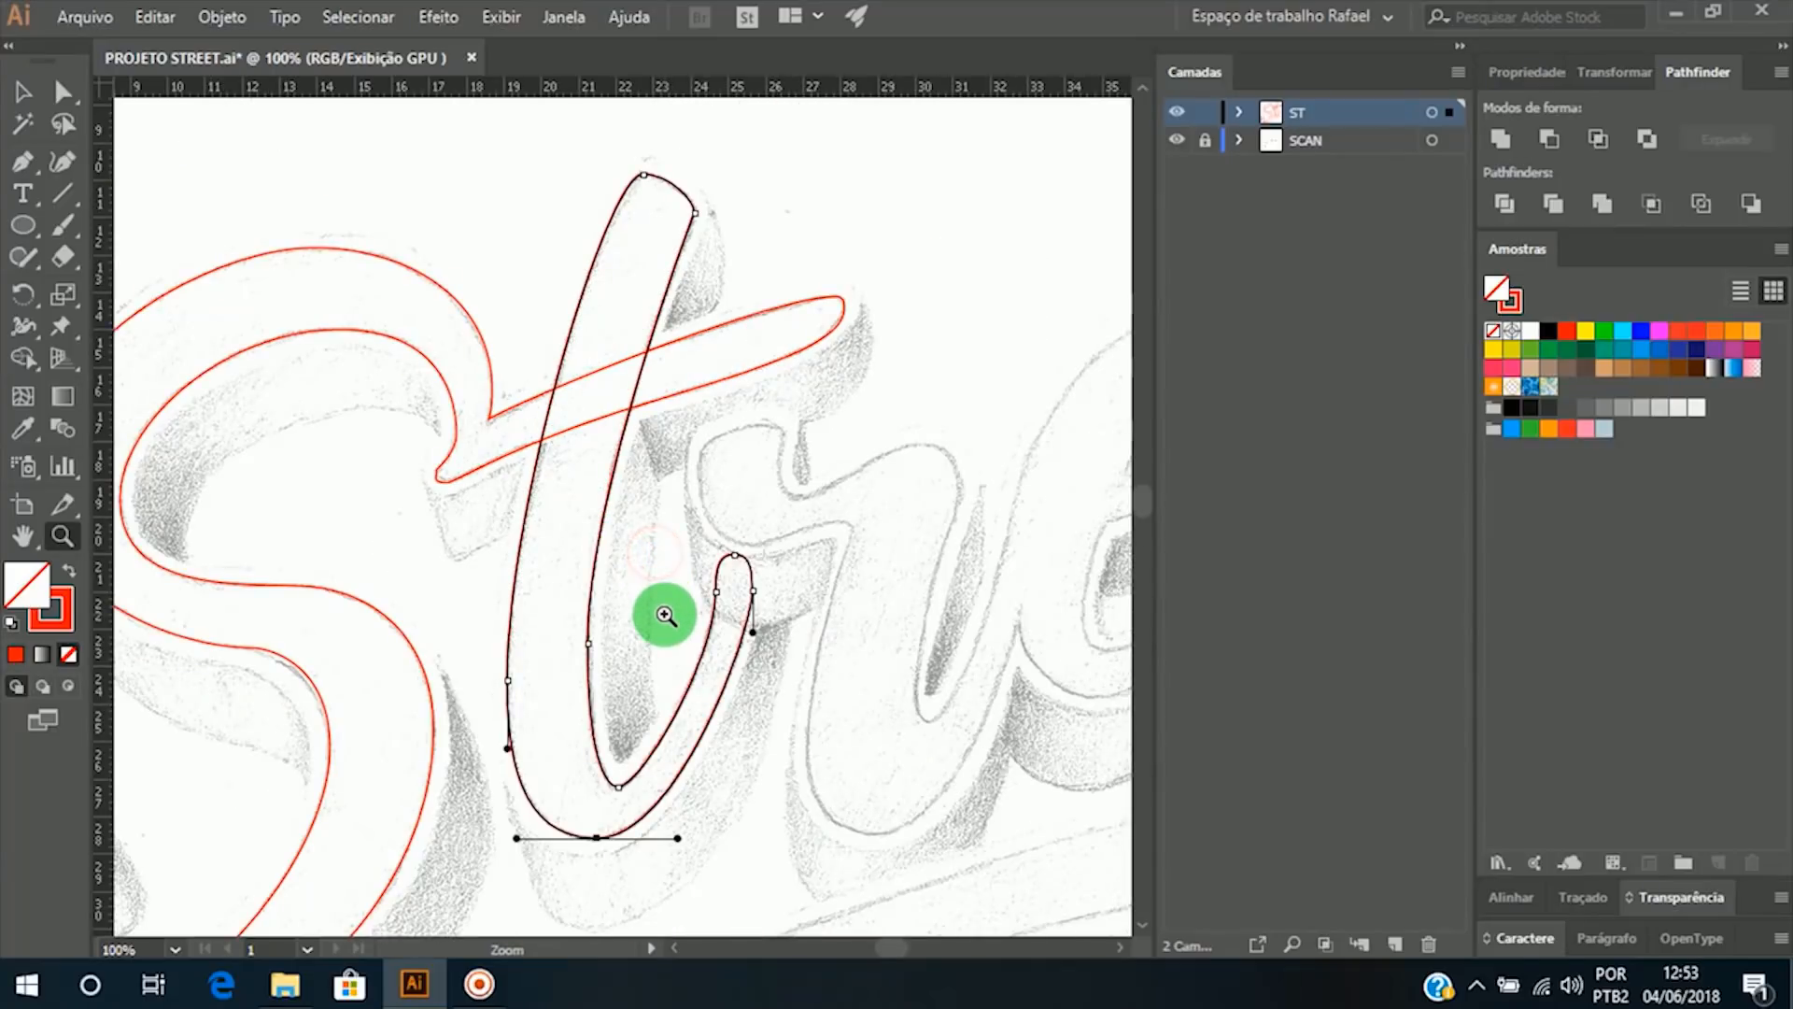
drag(715, 627, 923, 533)
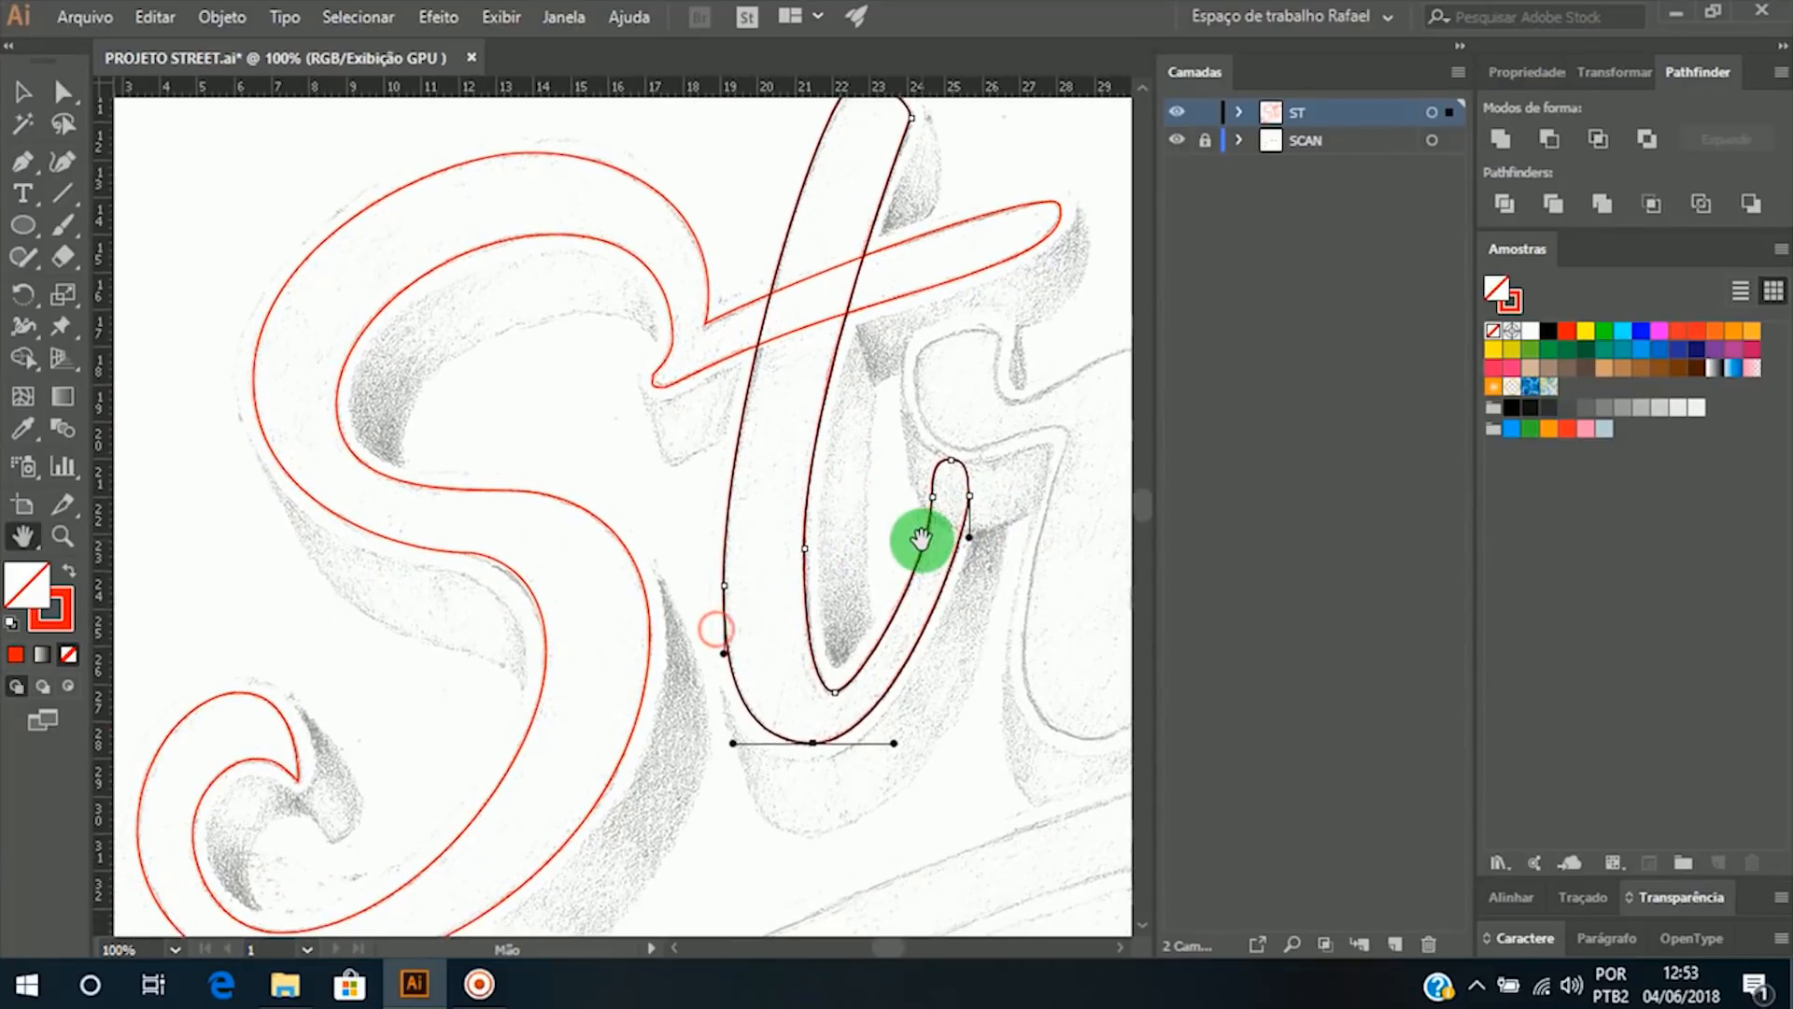
alt+click(738, 591)
key(h)
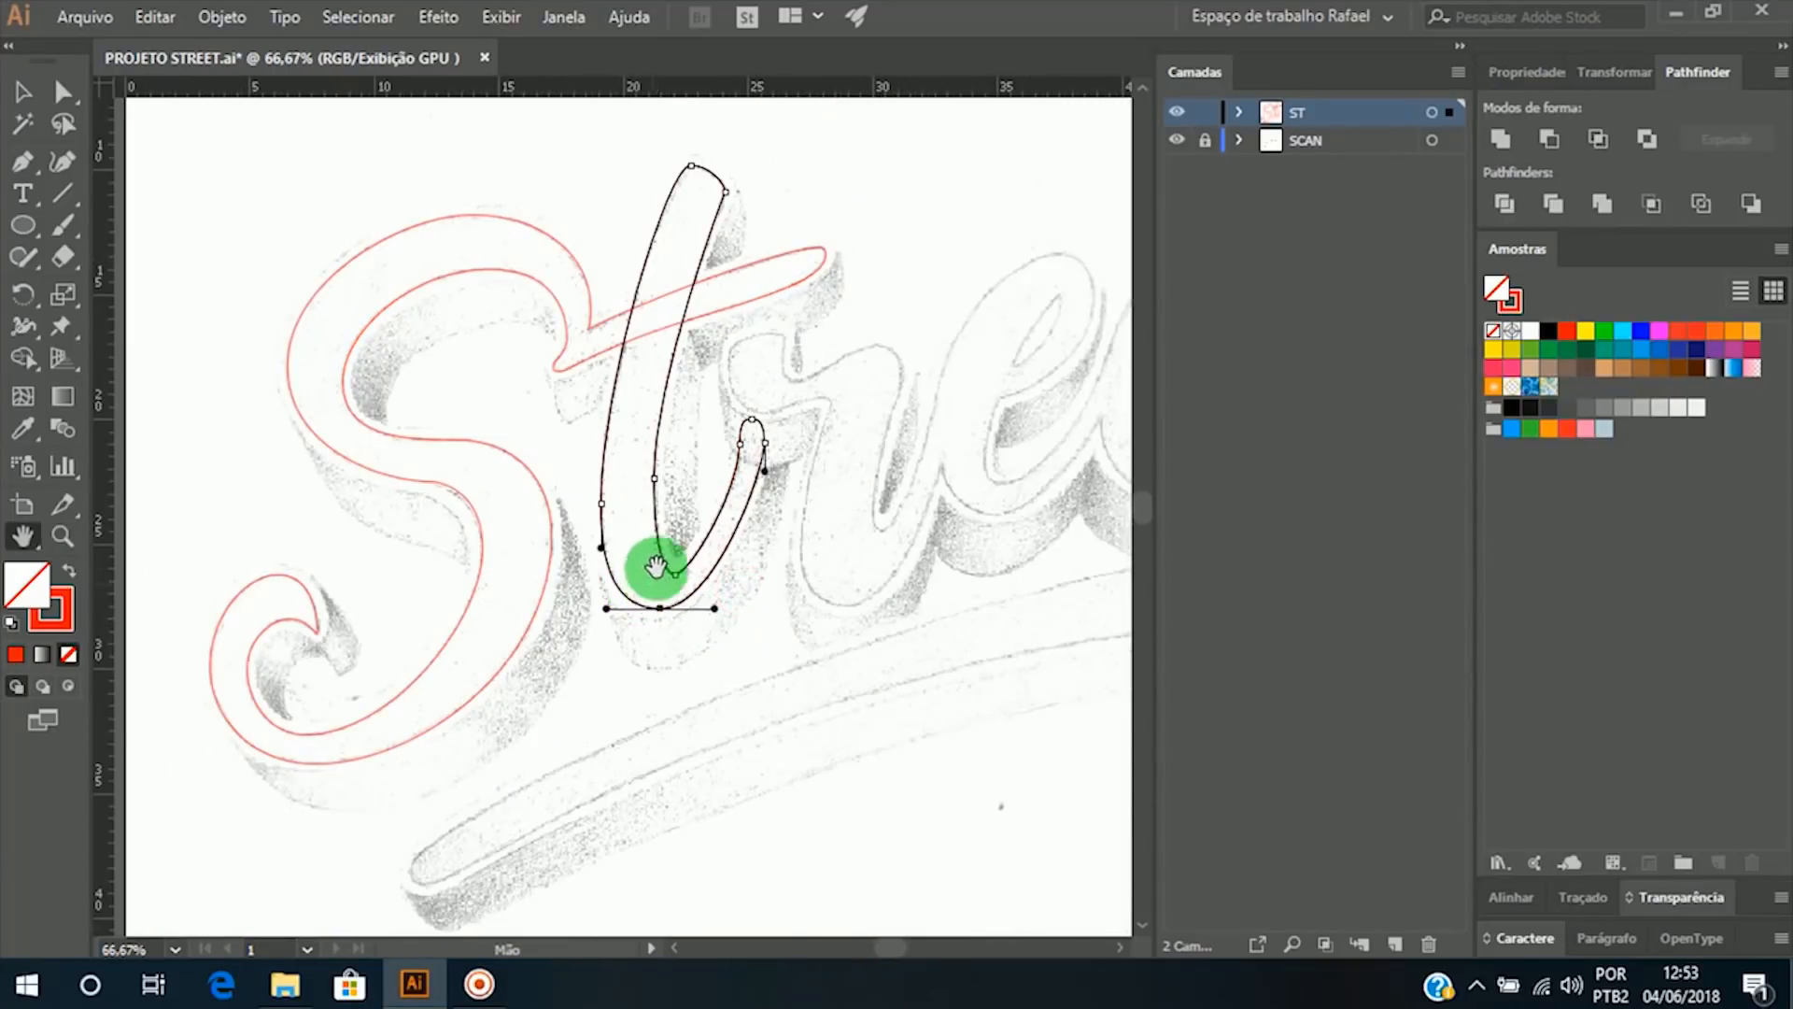
drag(656, 565, 692, 594)
key(v)
click(735, 476)
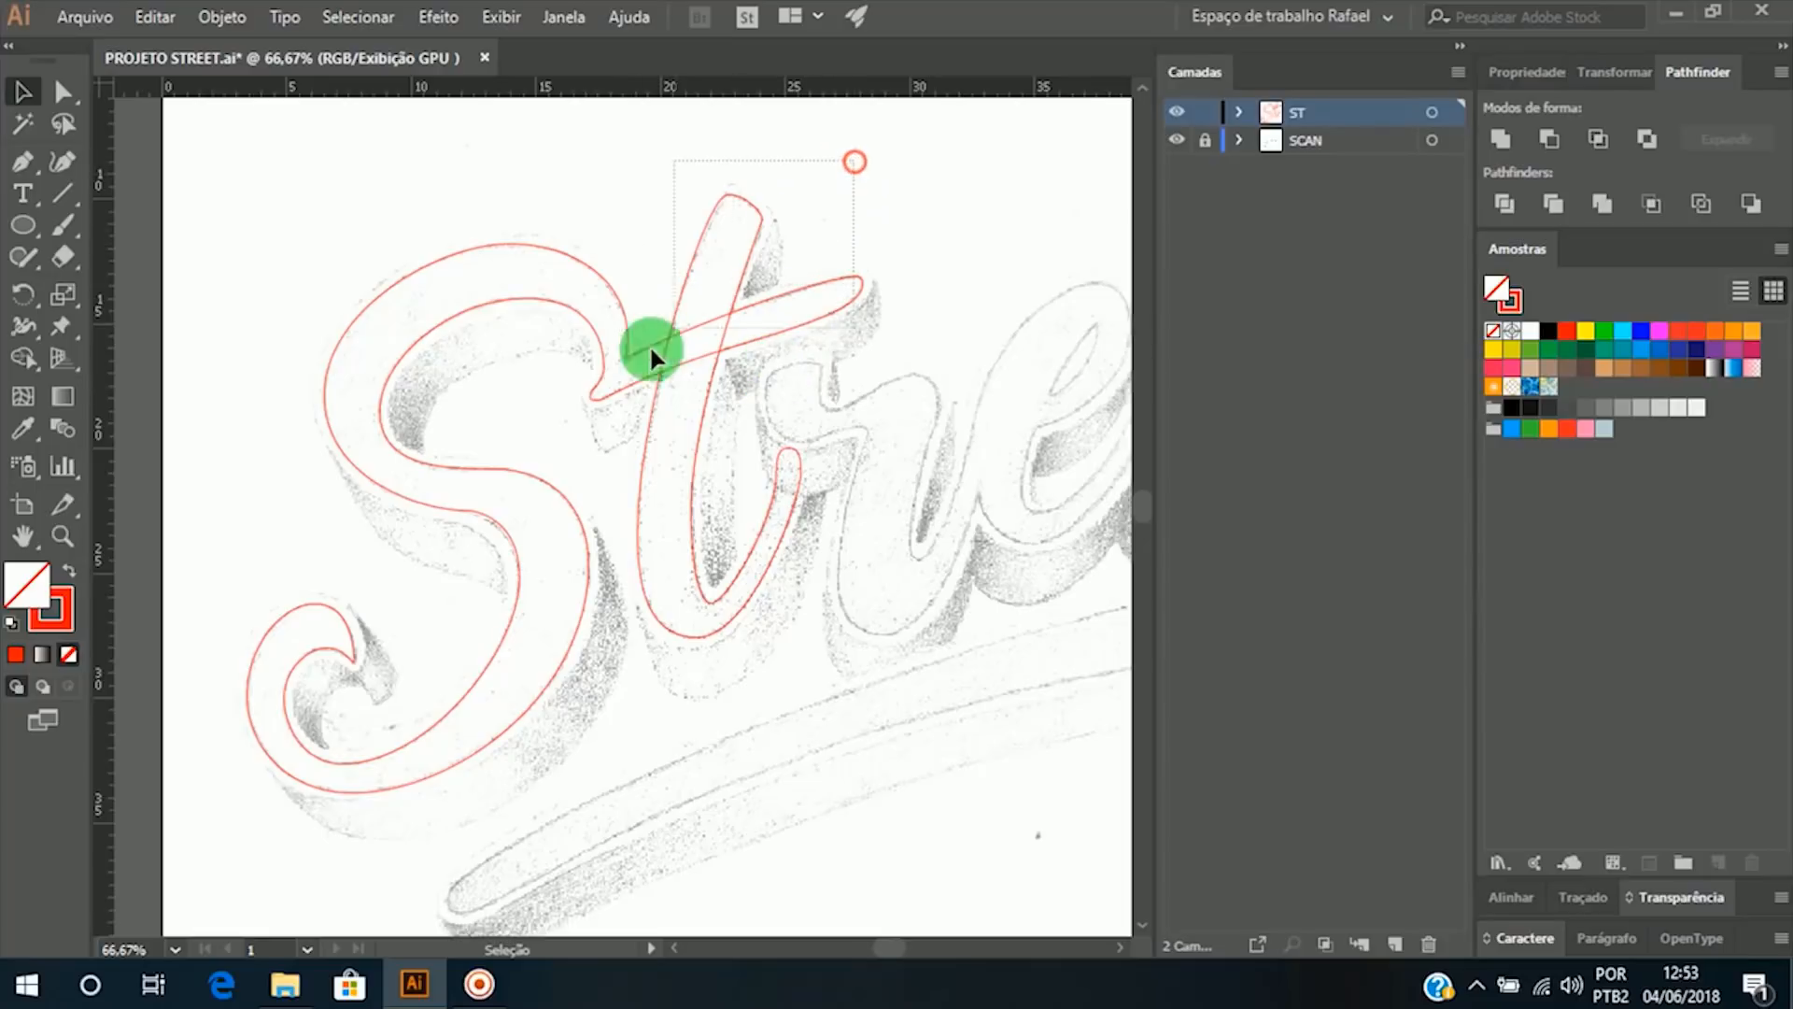
Step: Unite the overlapping S, t stem and crossbar shapes into a single outline and deselect it
drag(651, 355, 379, 591)
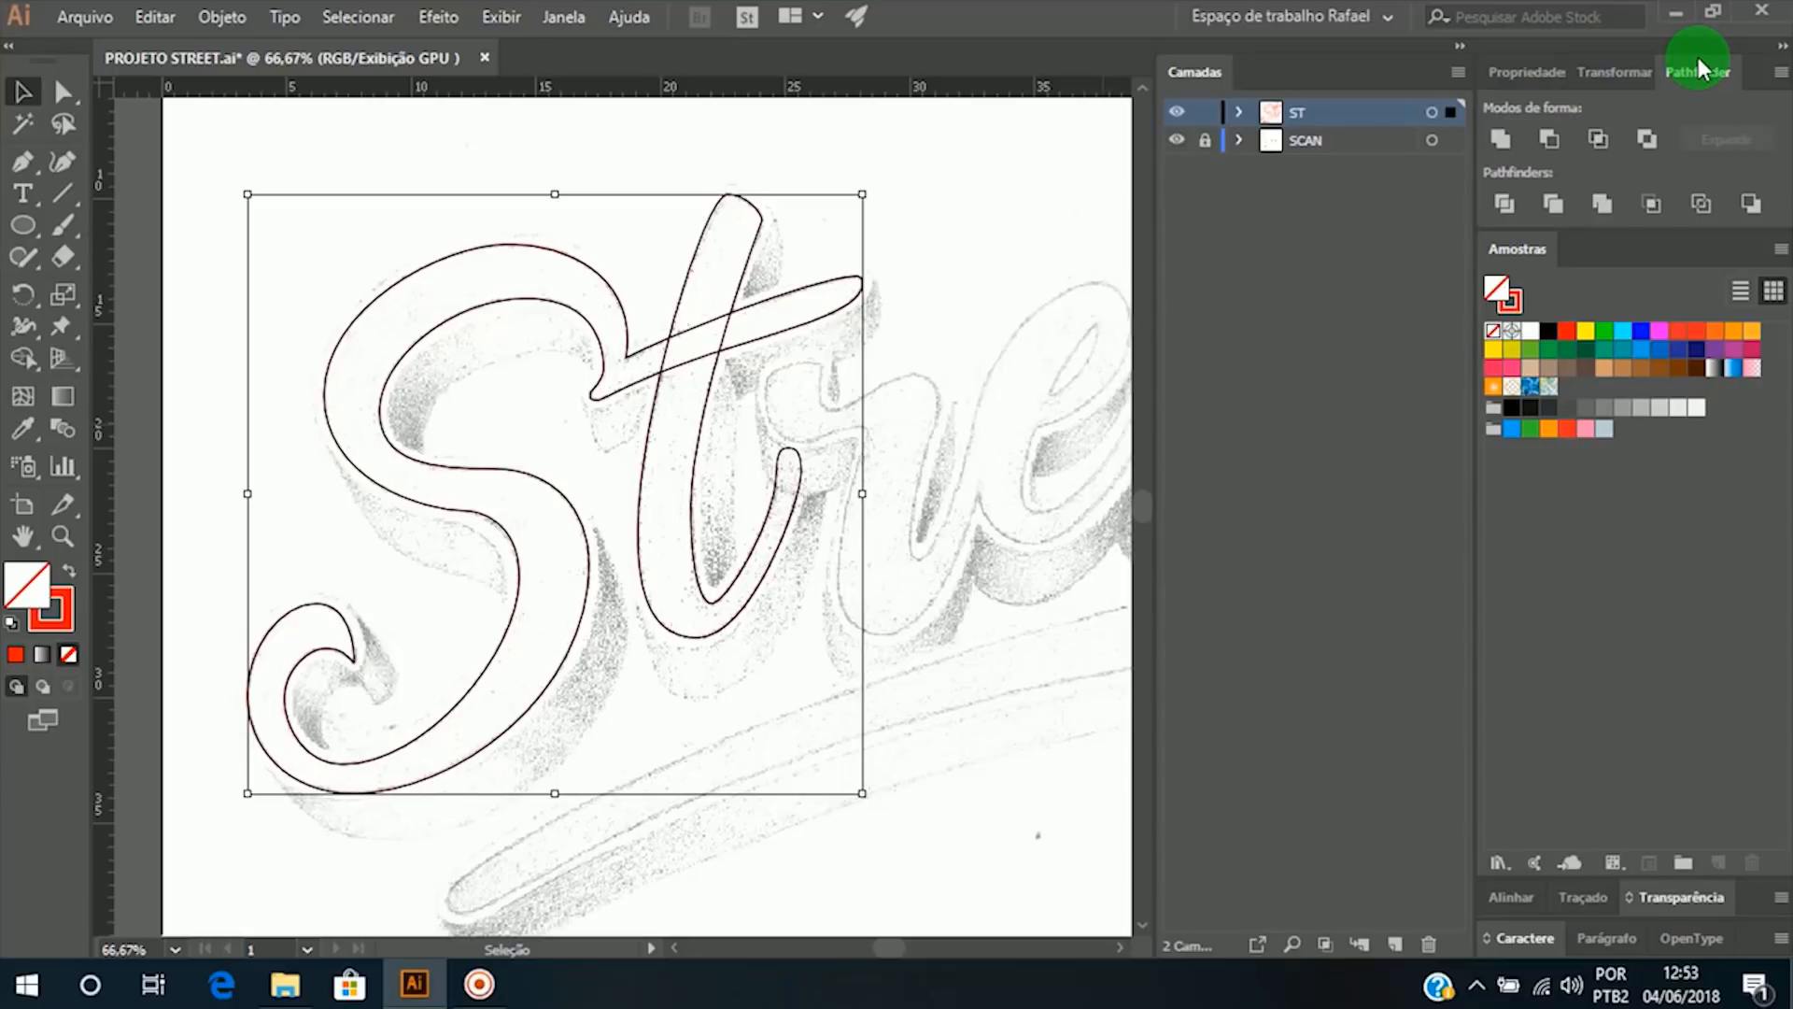
click(1508, 136)
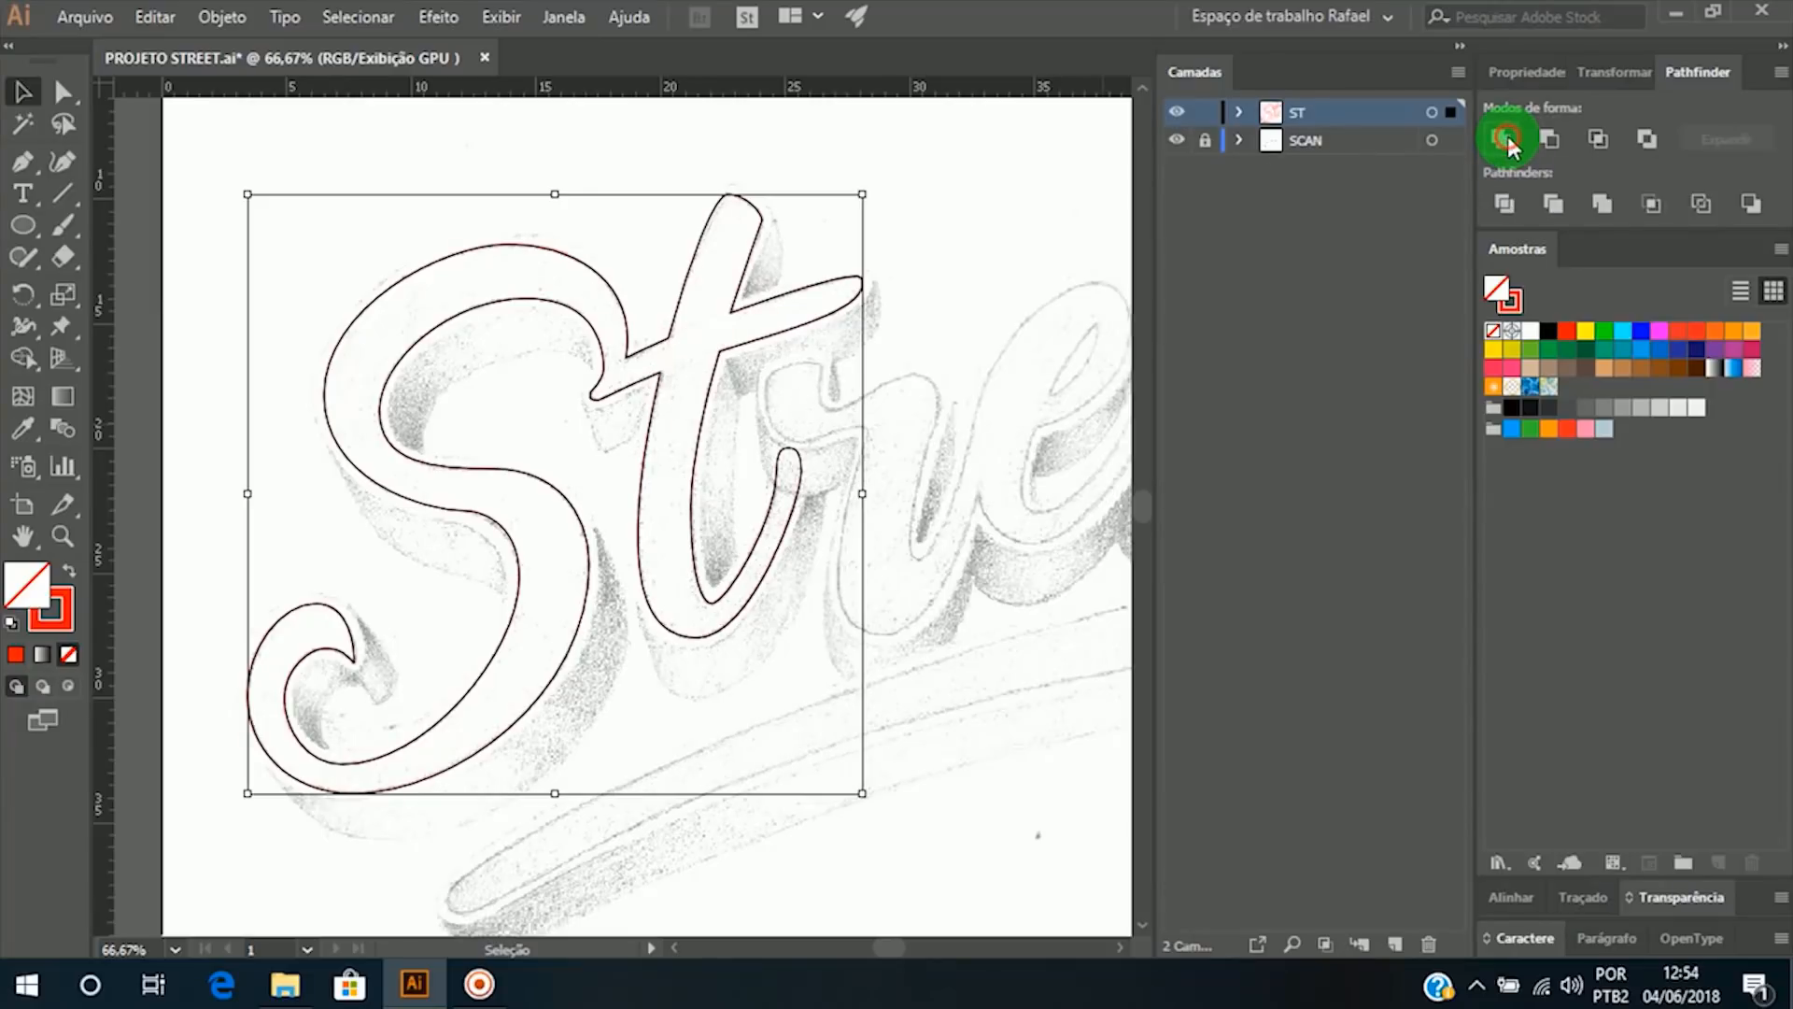
click(1044, 254)
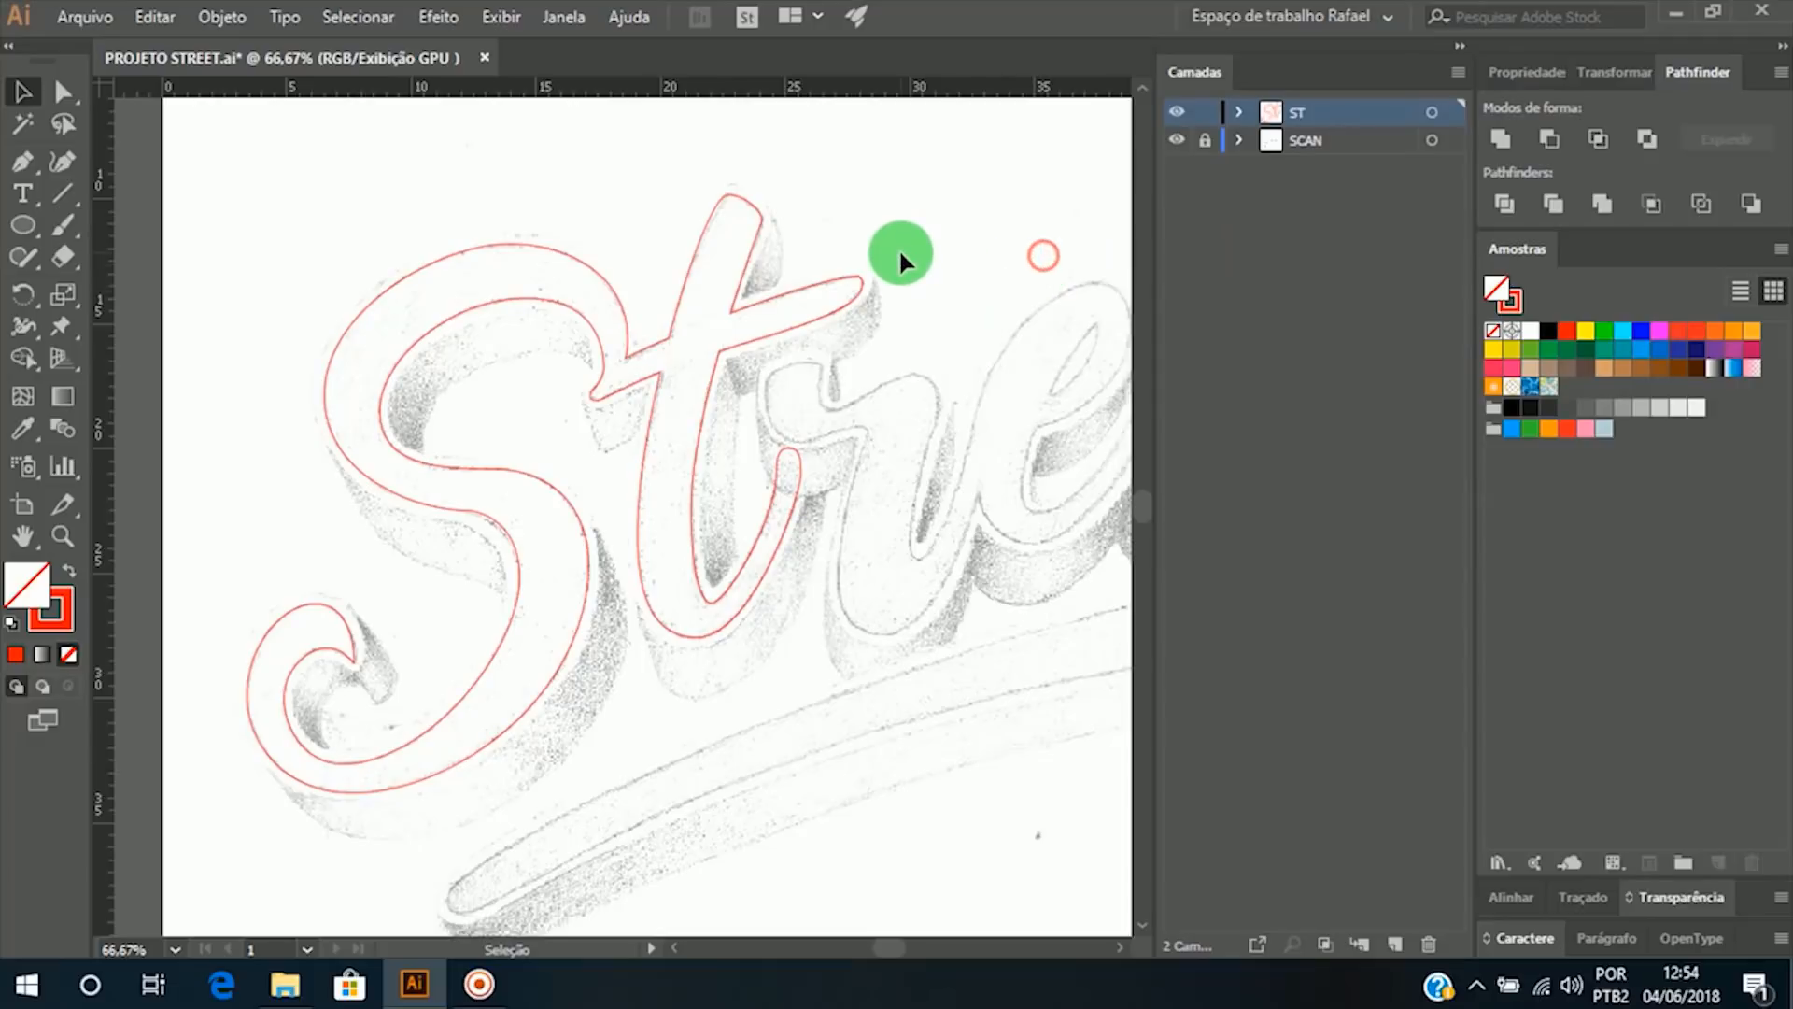
click(685, 512)
click(918, 341)
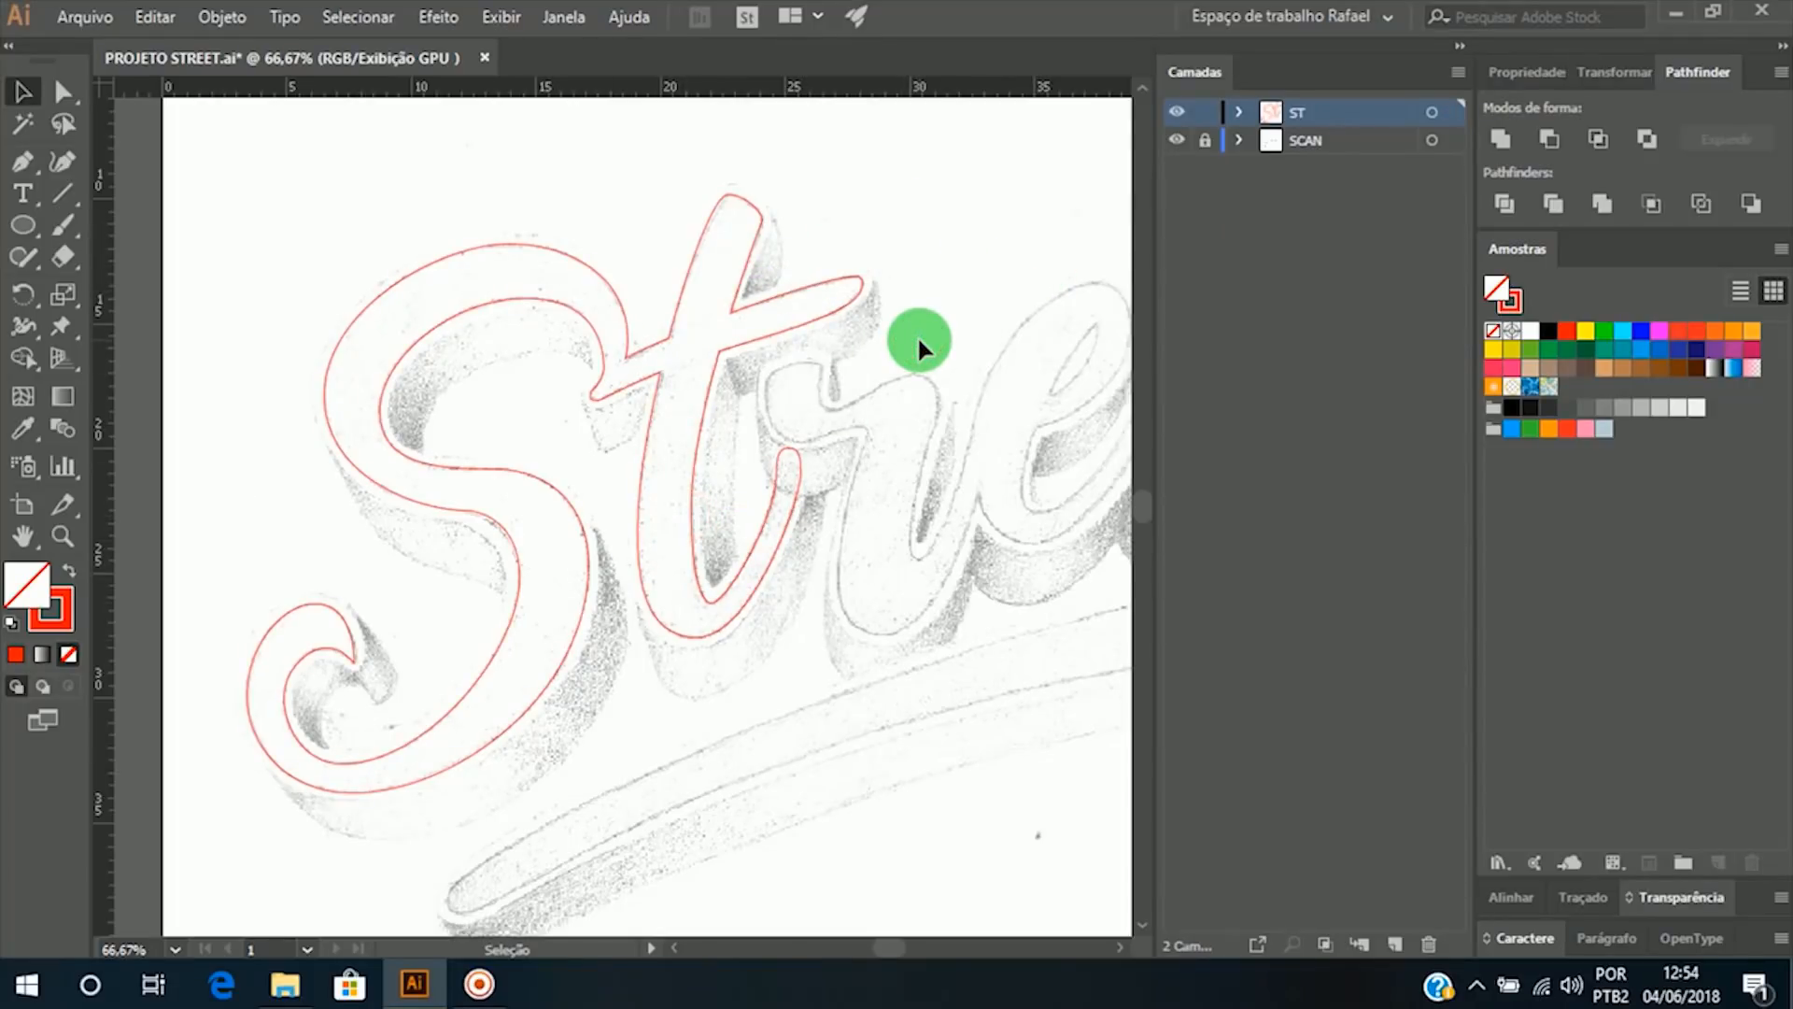
Step: Examine the united crossbar and stem junction up close, and look over the untraced letters of the sketch
key(z)
click(718, 334)
click(575, 500)
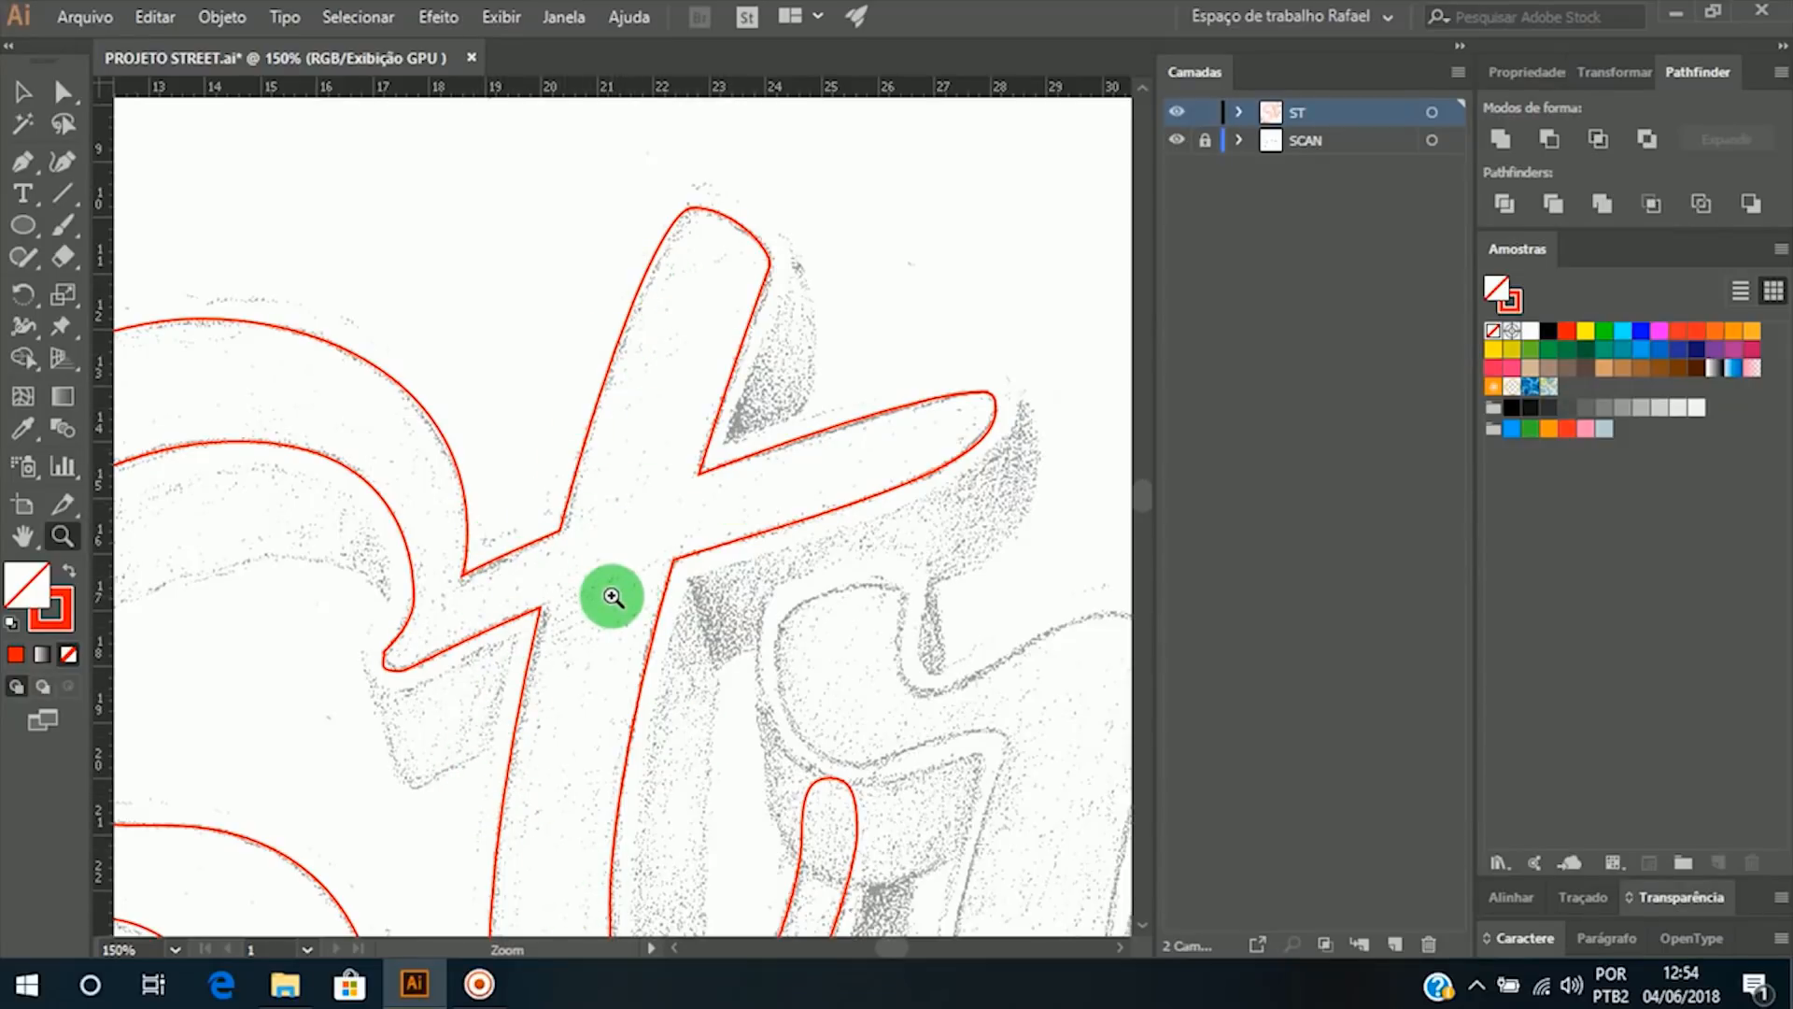
alt+click(636, 674)
alt+click(642, 679)
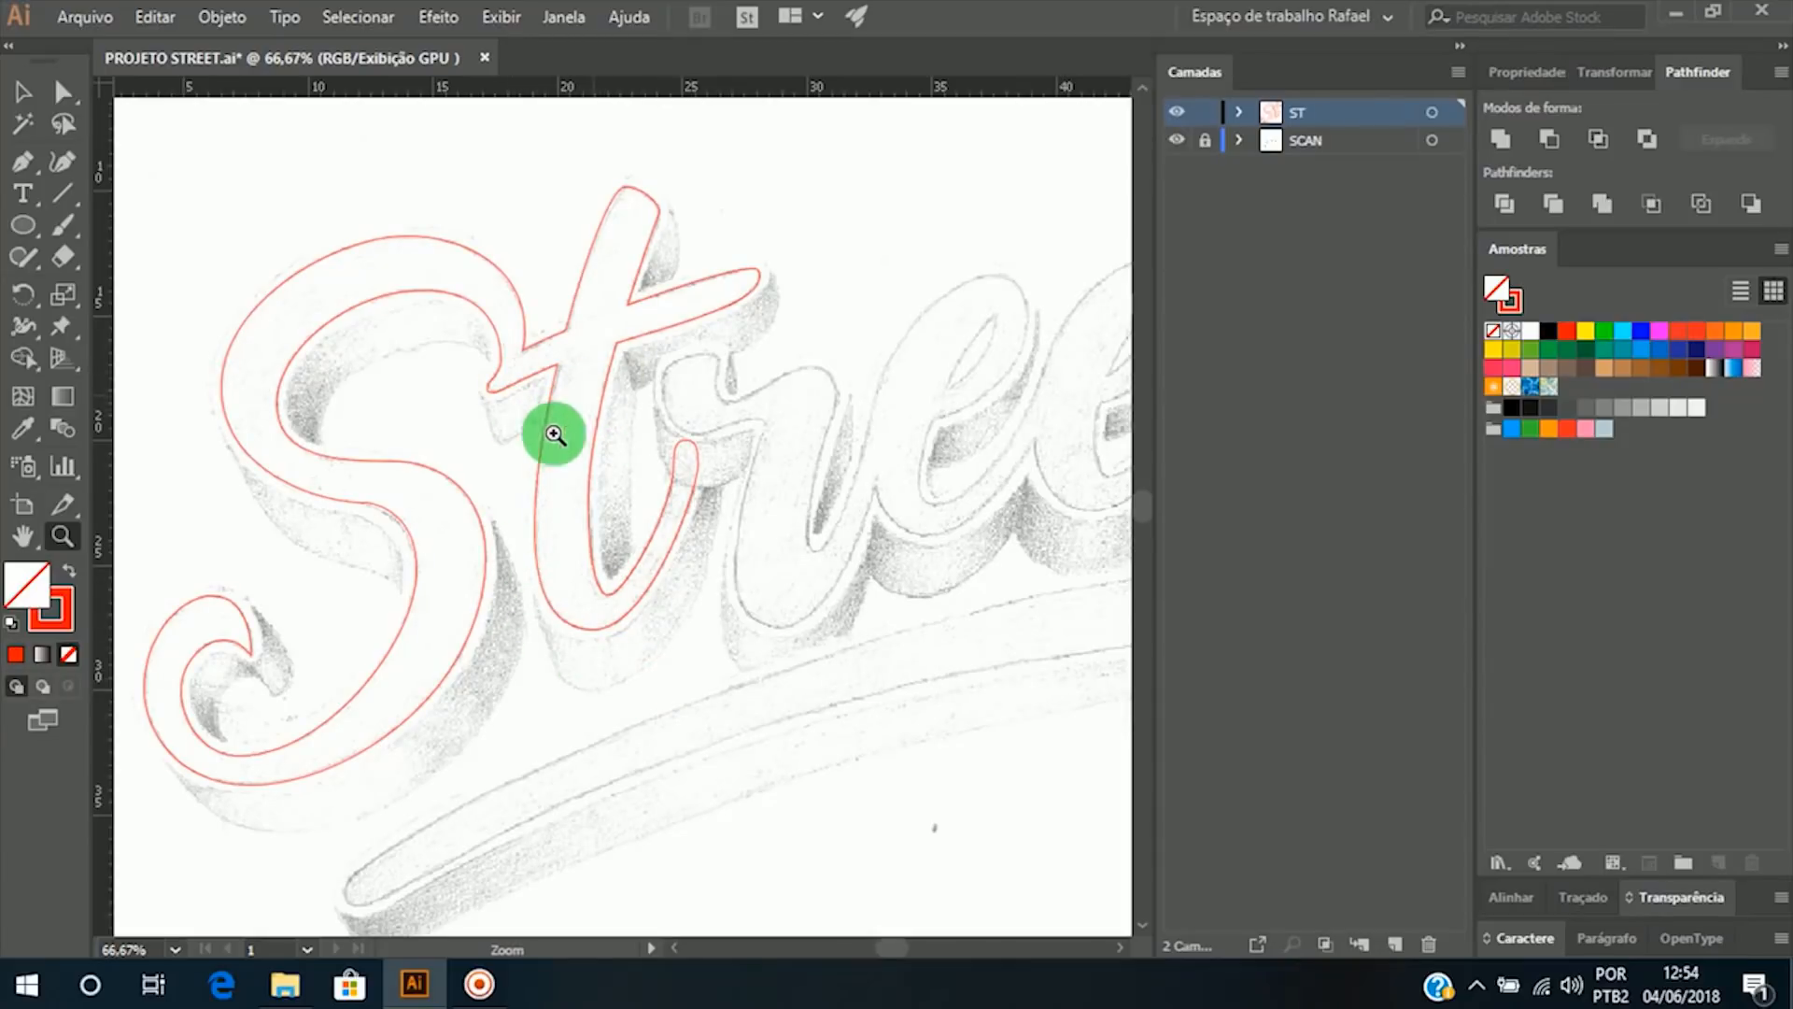
key(h)
drag(873, 430, 599, 516)
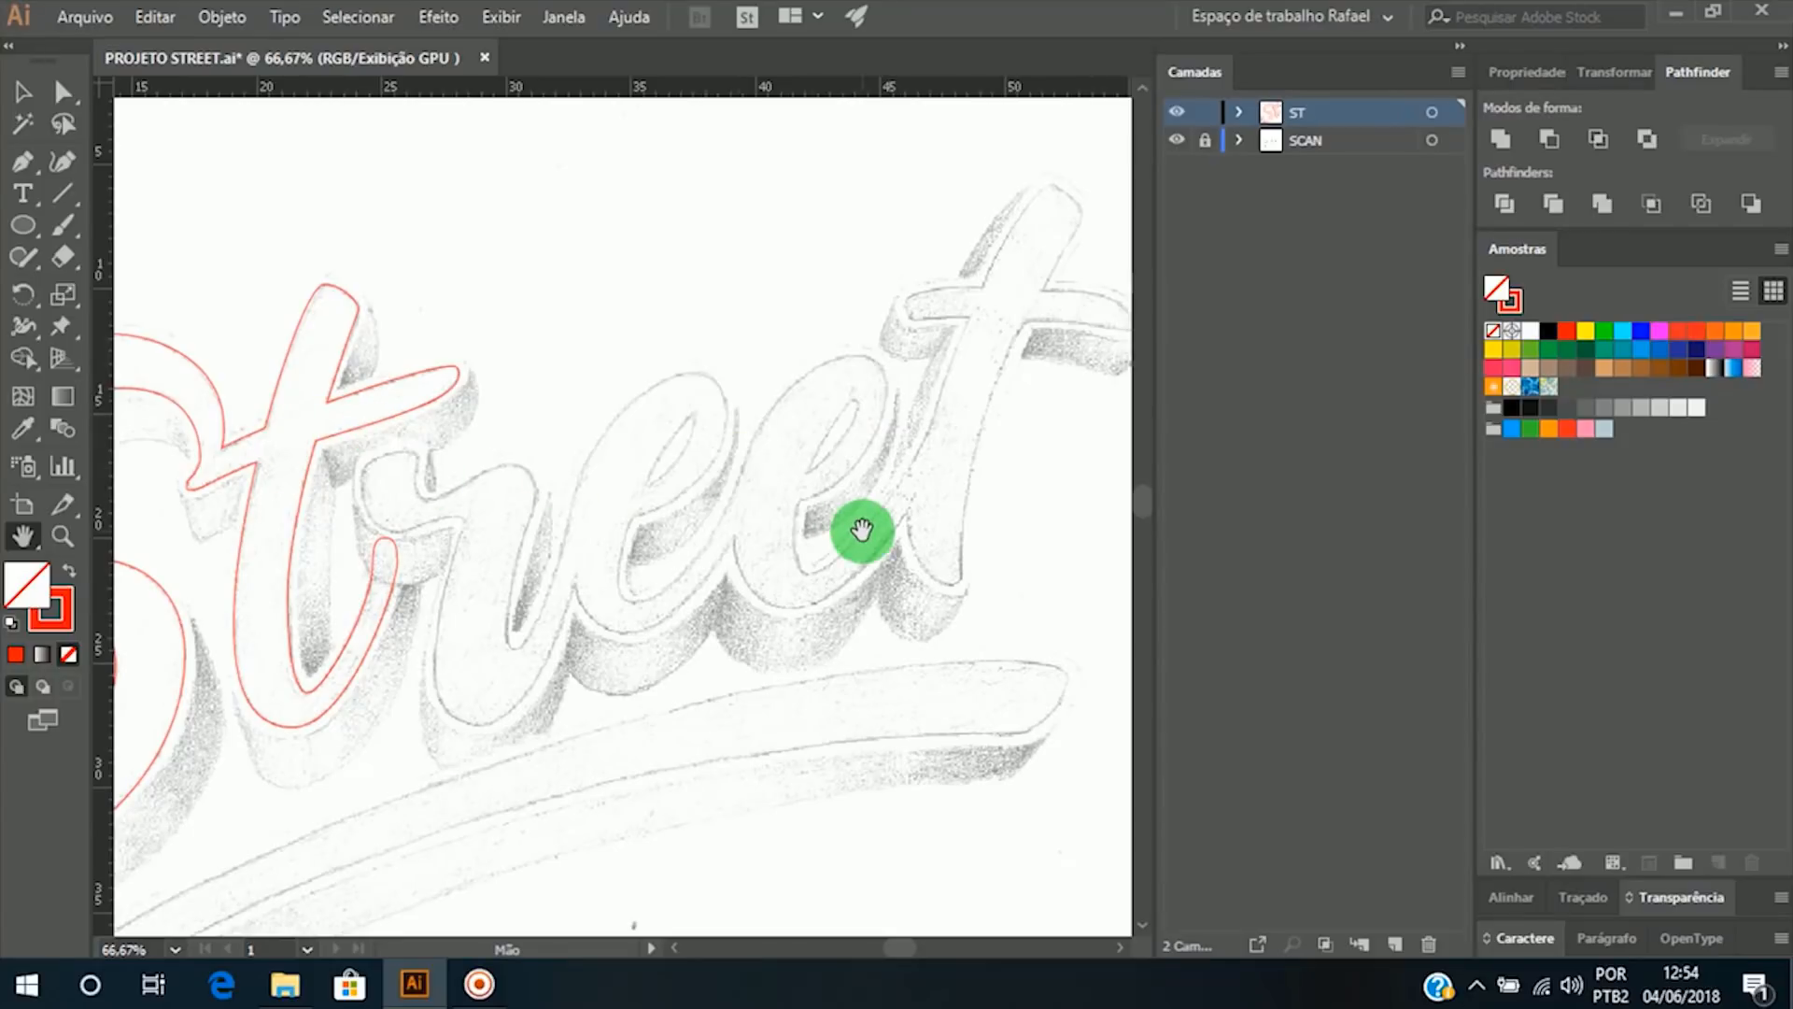
drag(860, 533, 557, 600)
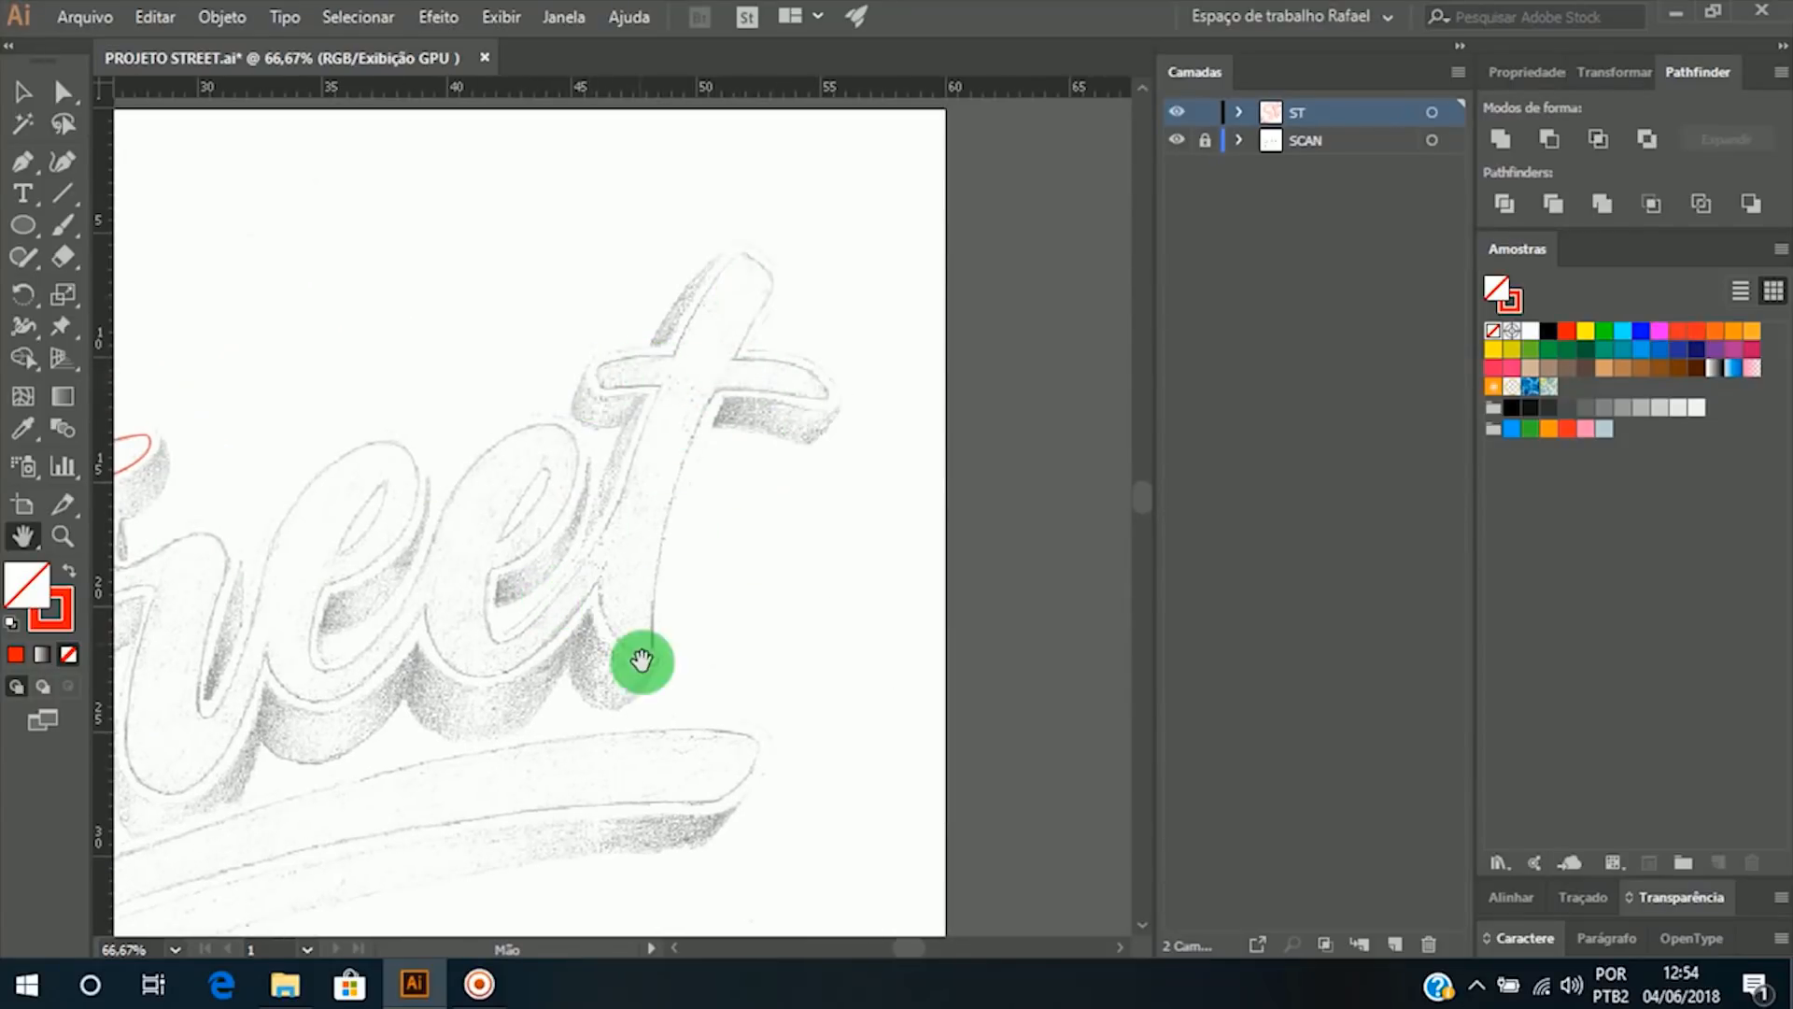
drag(517, 485, 781, 437)
drag(502, 521, 656, 496)
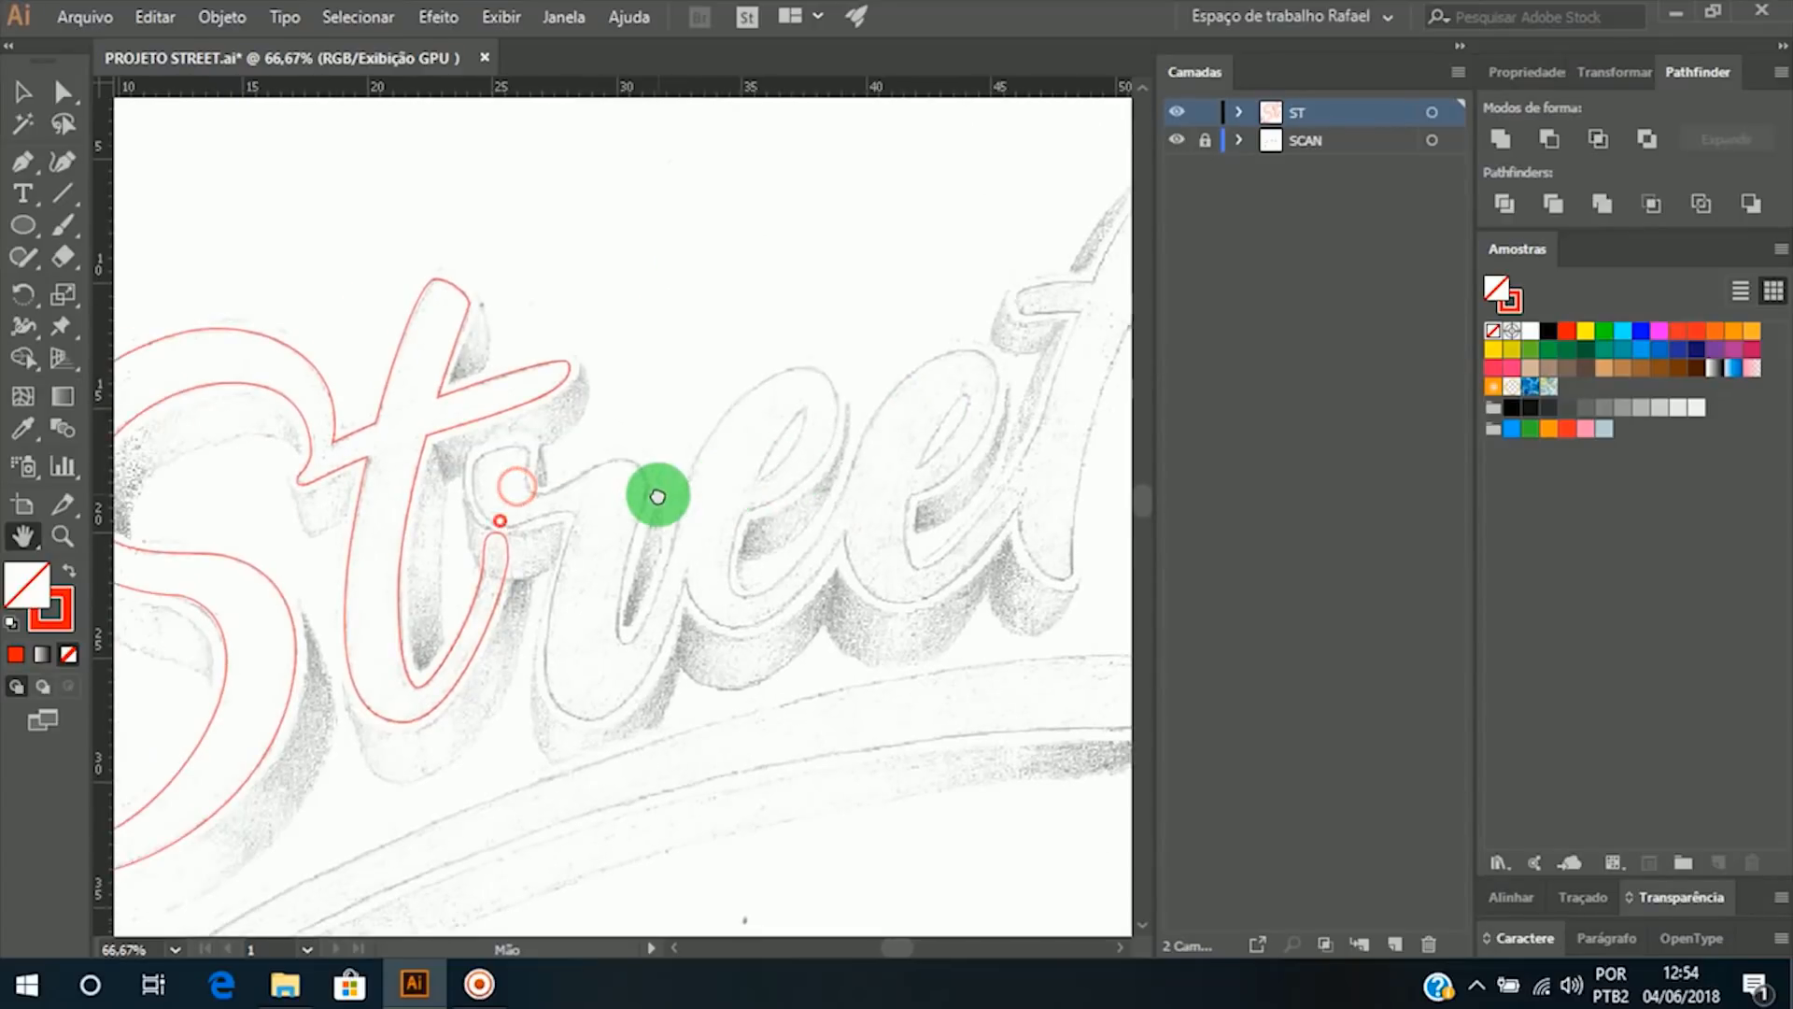
drag(346, 479, 462, 482)
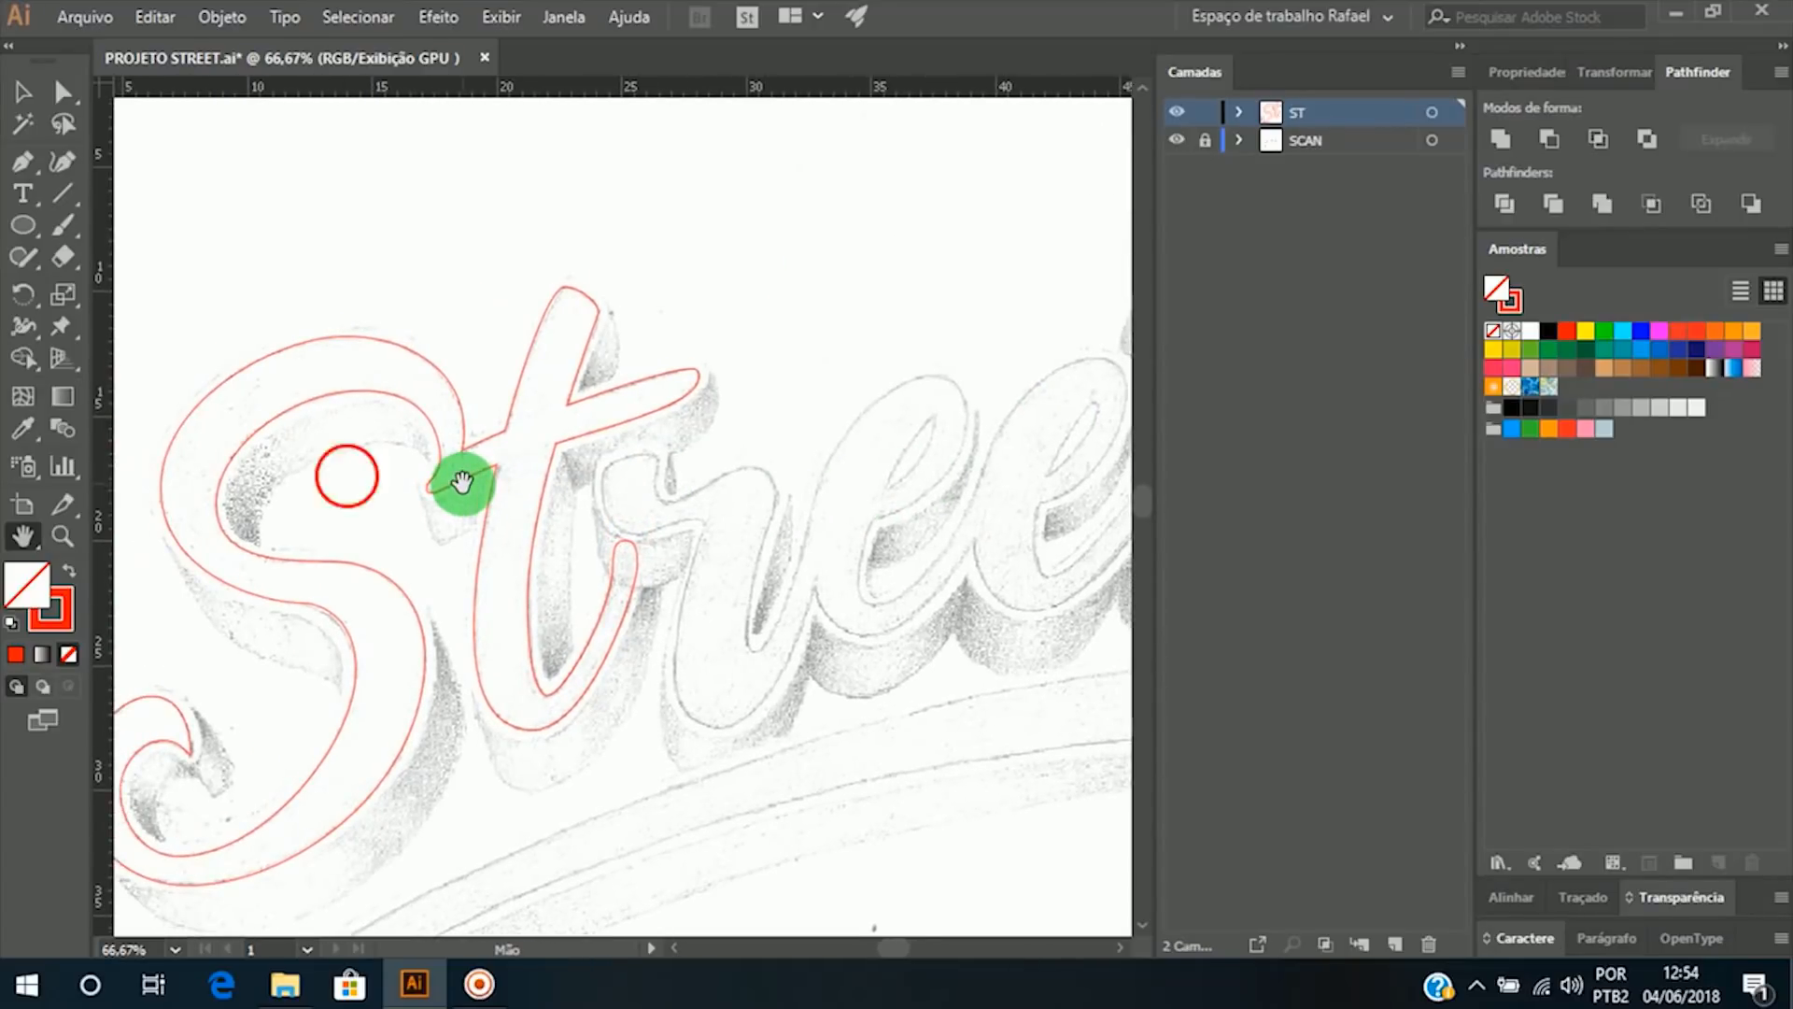
drag(713, 481, 534, 505)
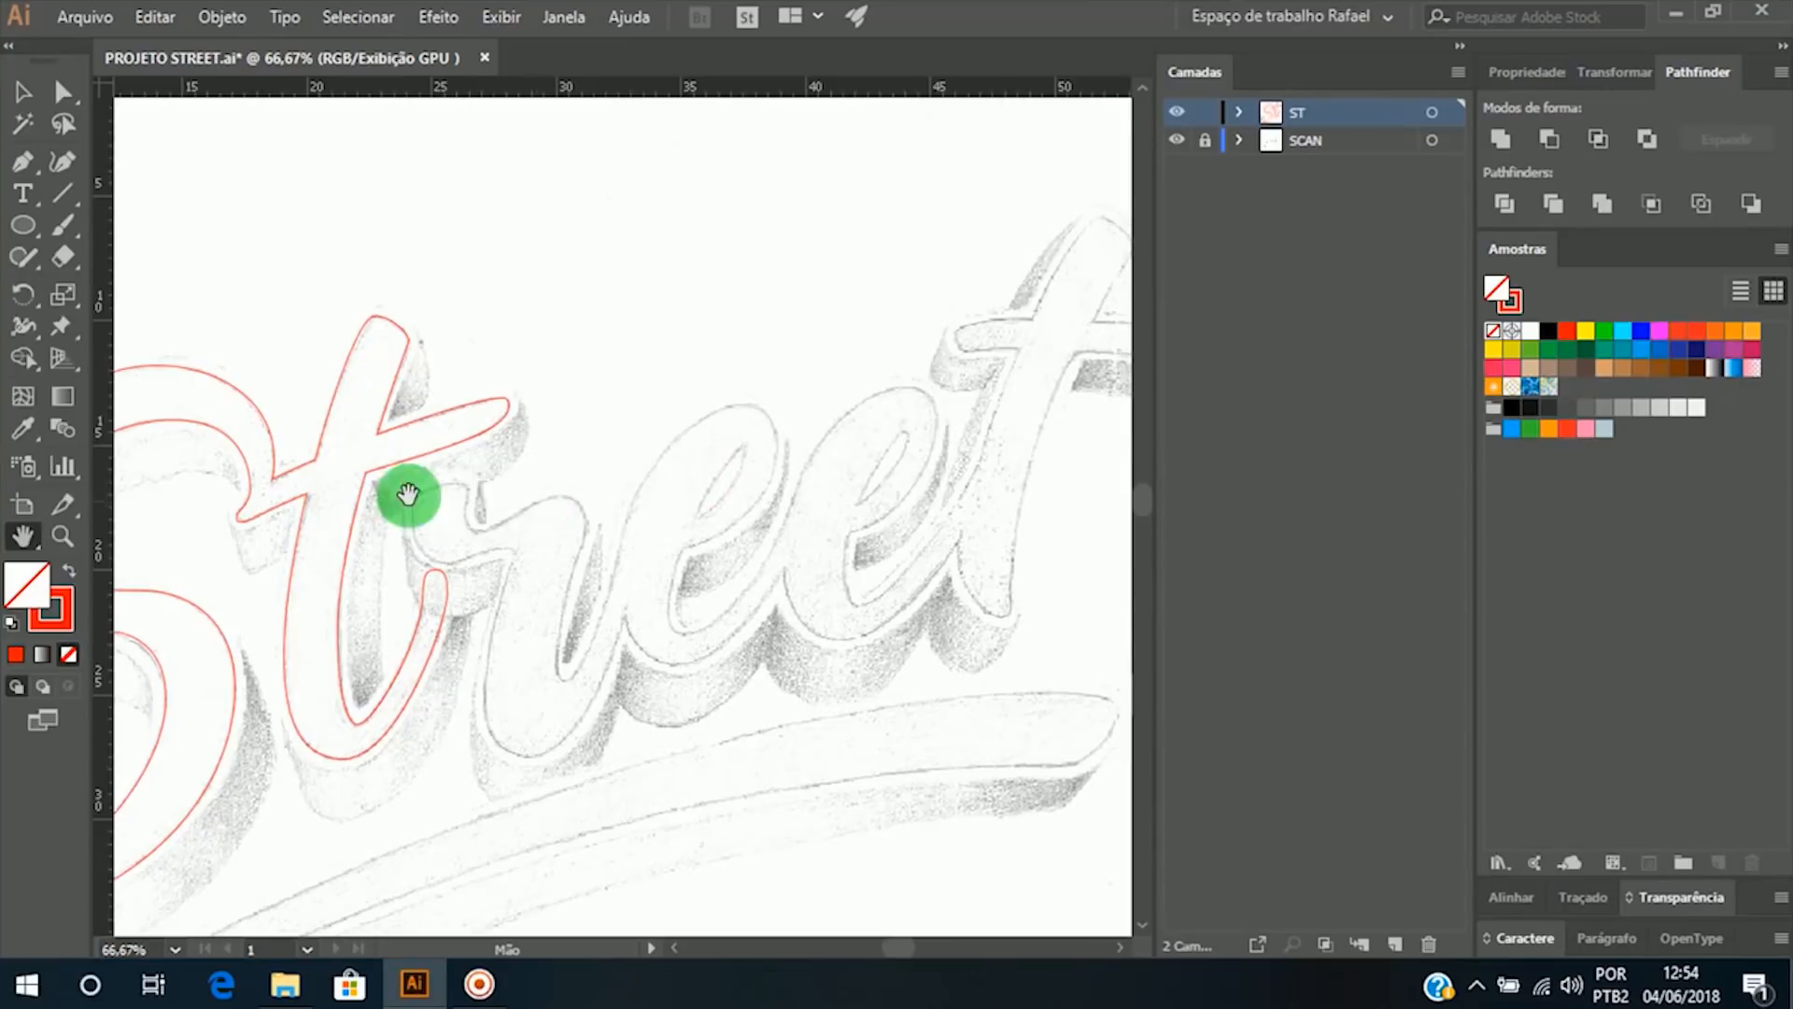
drag(399, 493, 598, 464)
Step: Tighten the rounded tip where the S meets the t's crossbar by shortening its lower anchor's handle
key(z)
click(521, 519)
click(548, 531)
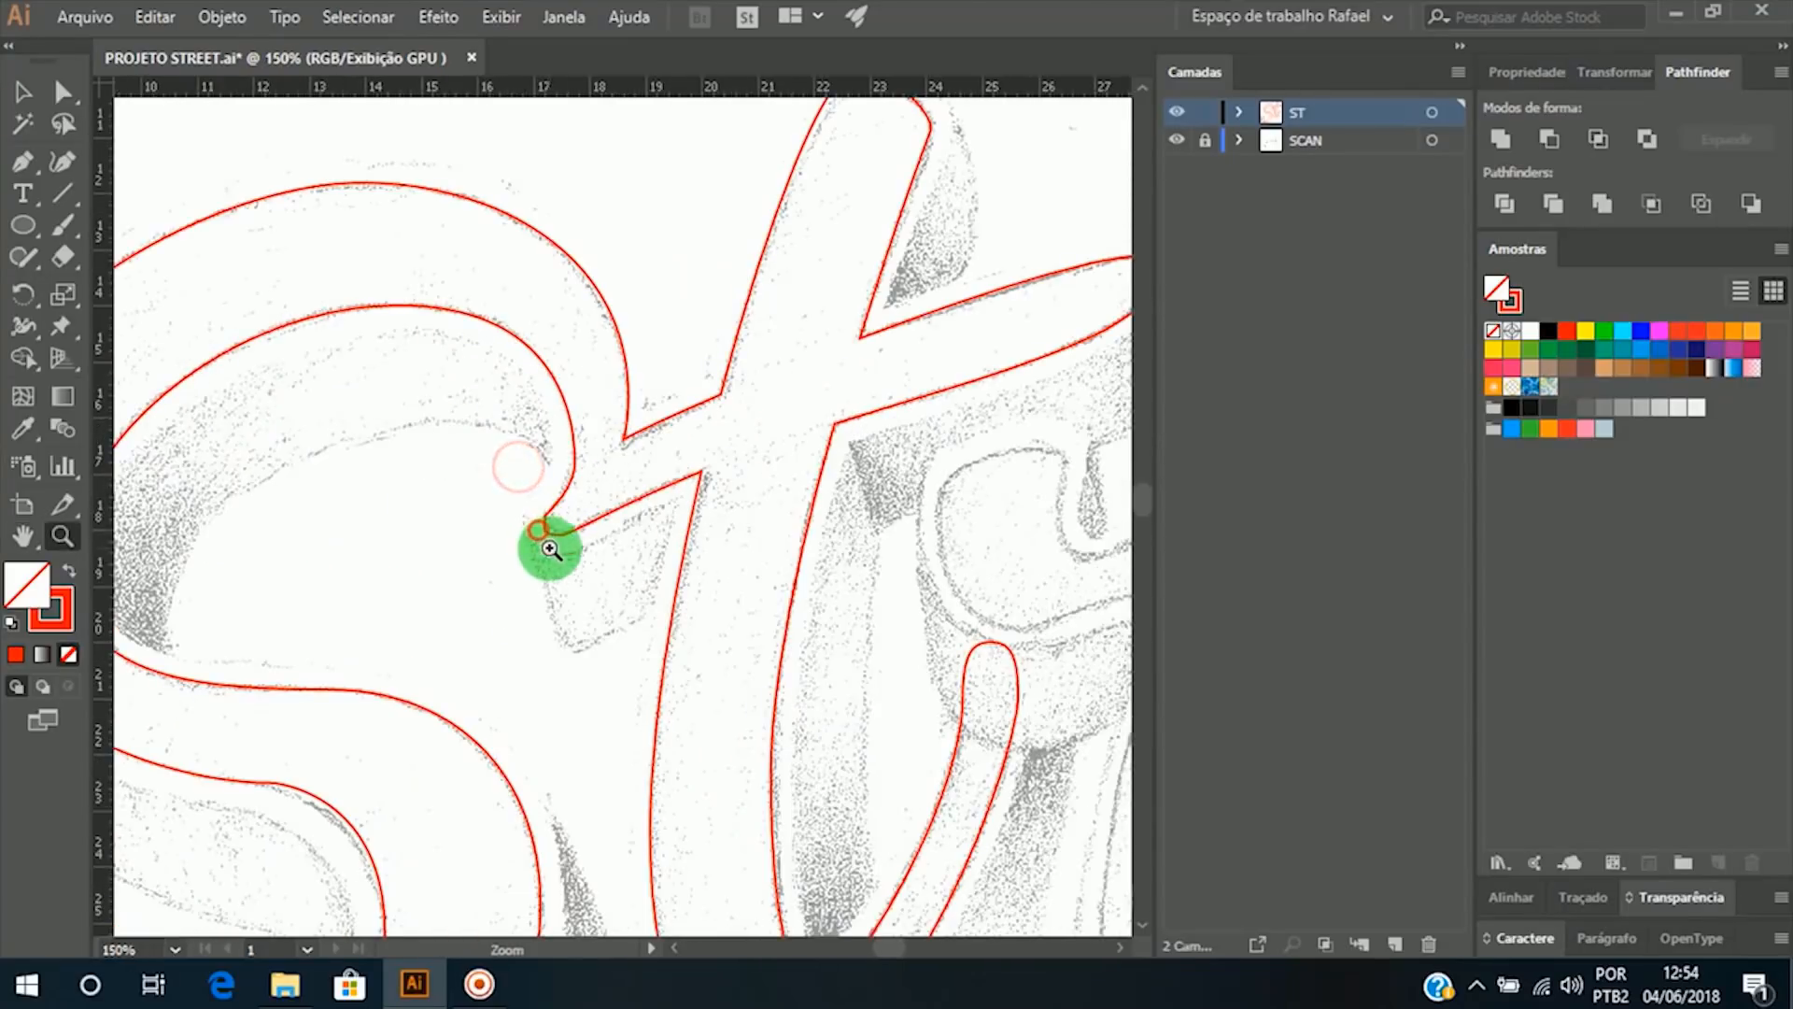
click(642, 497)
click(545, 524)
click(600, 481)
click(635, 464)
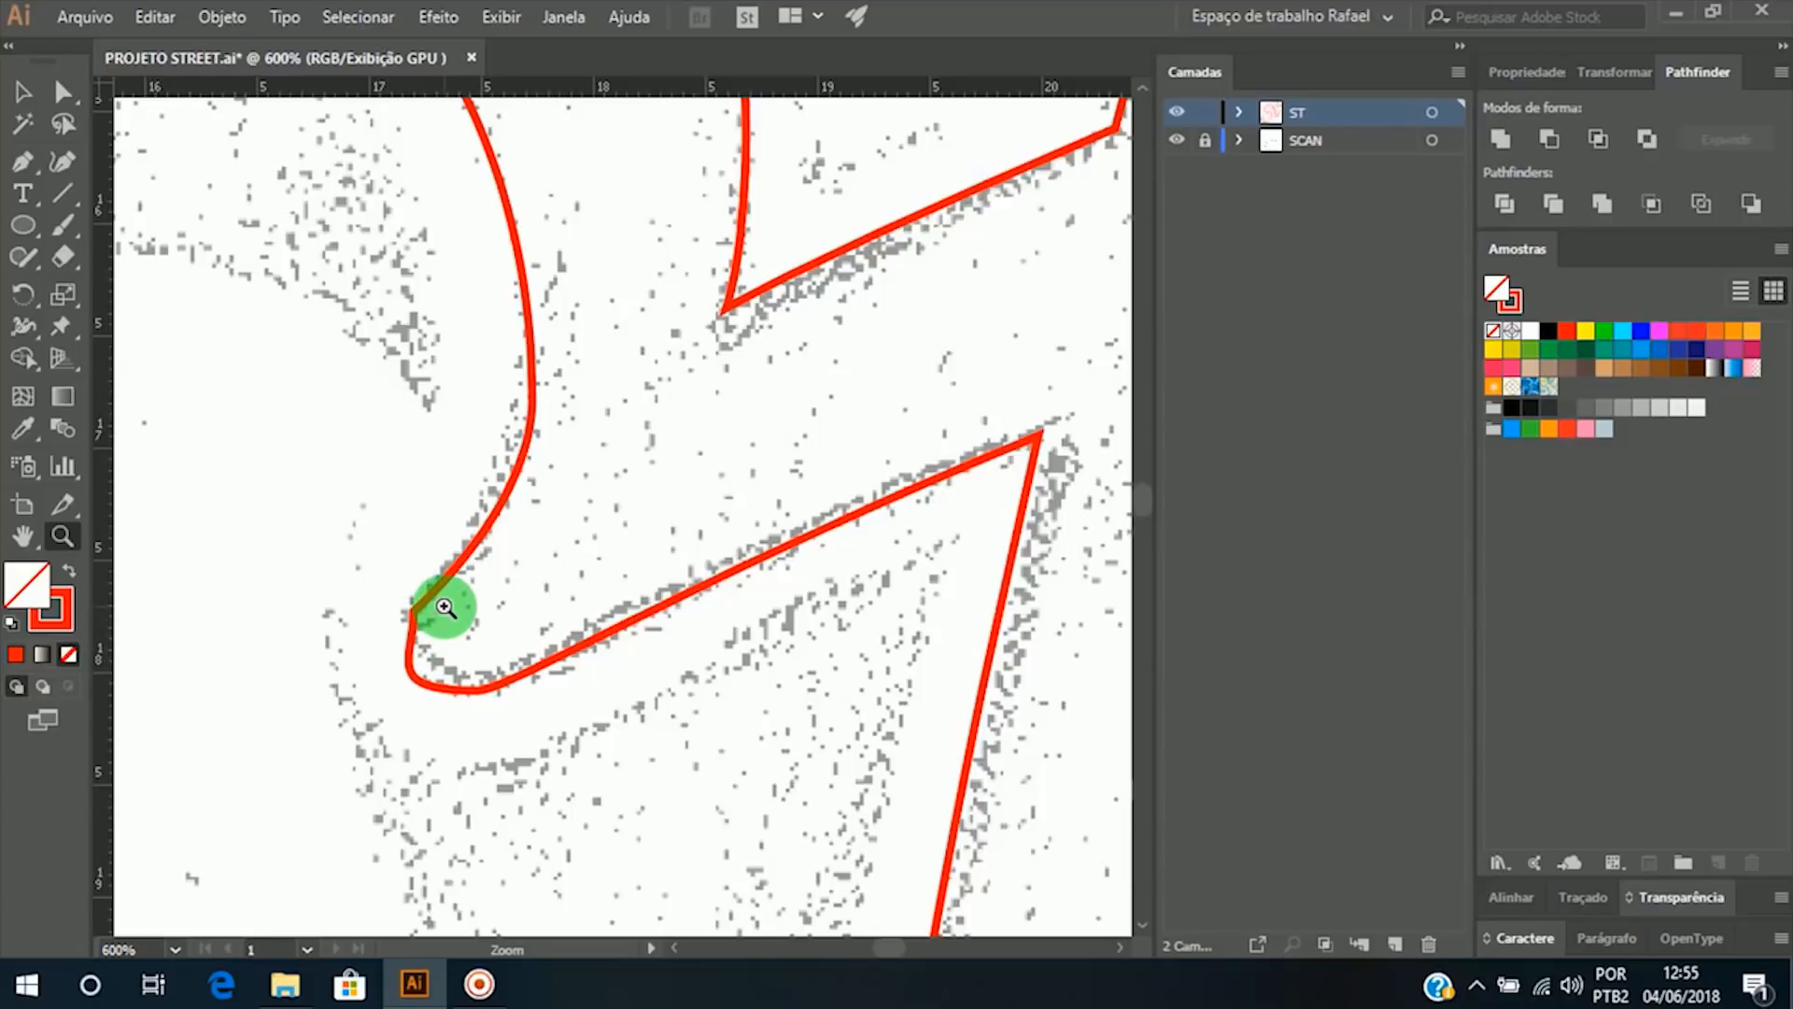
alt+click(545, 576)
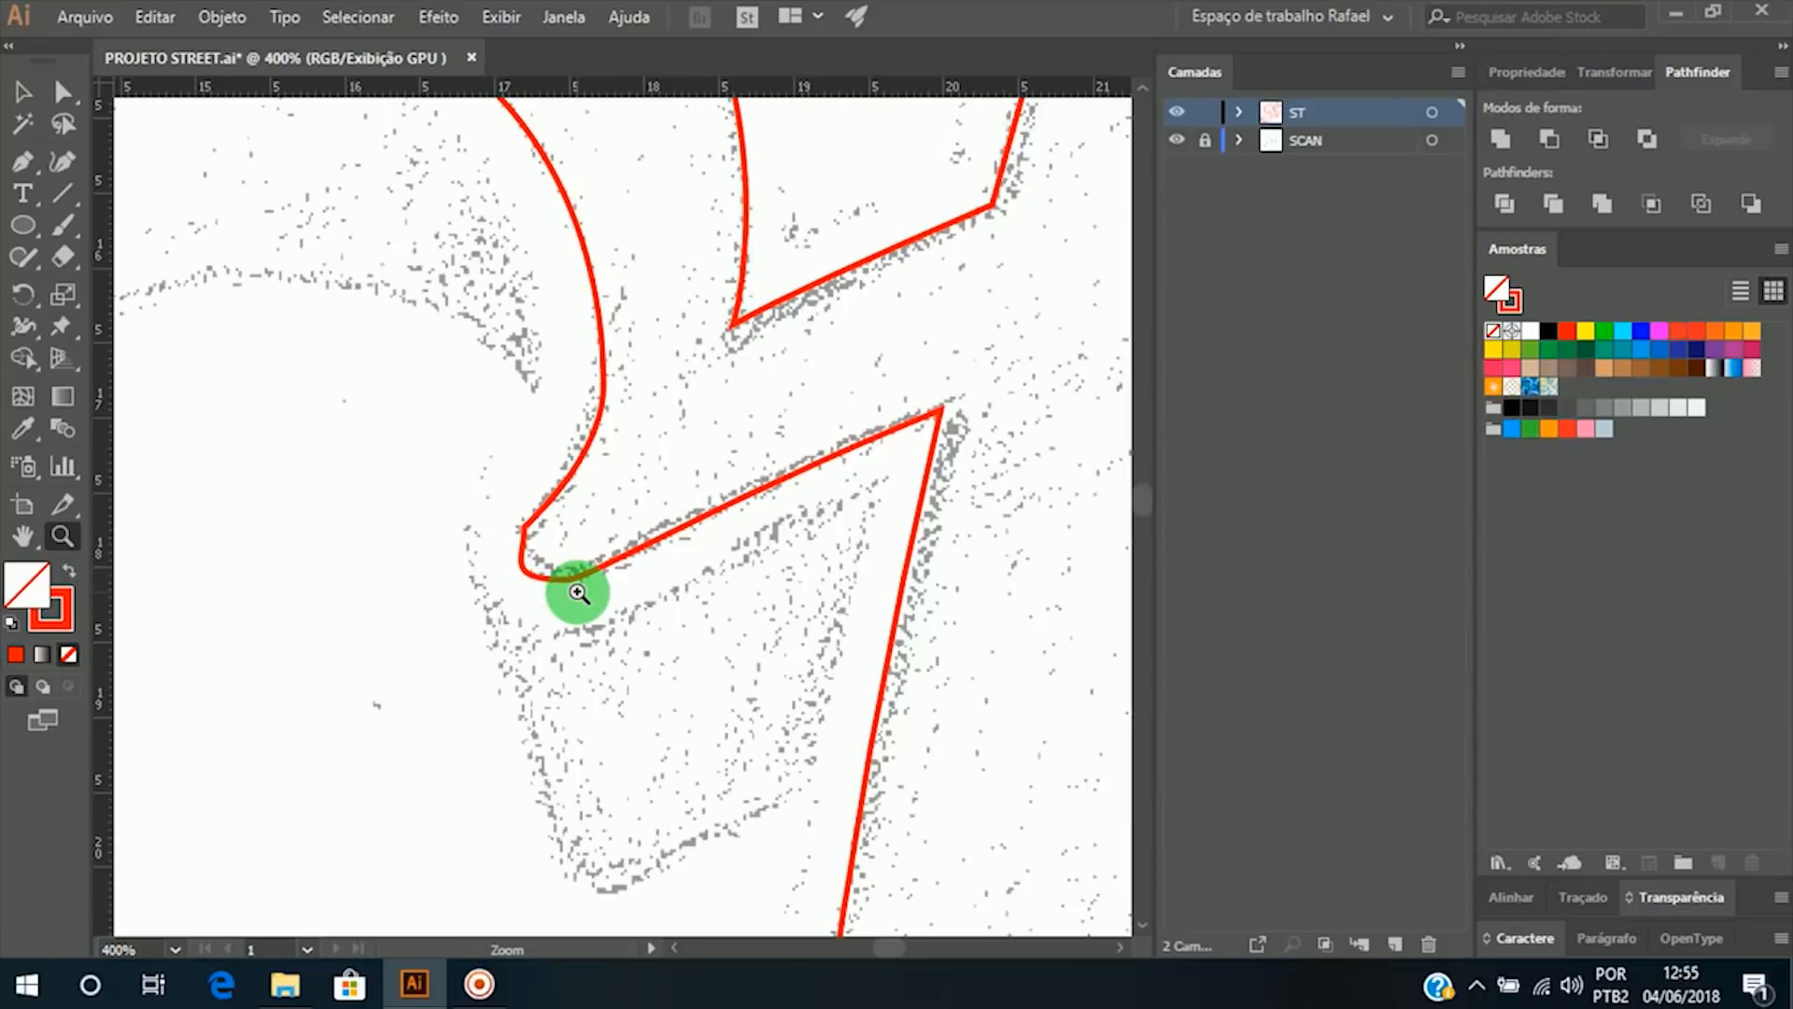
click(63, 91)
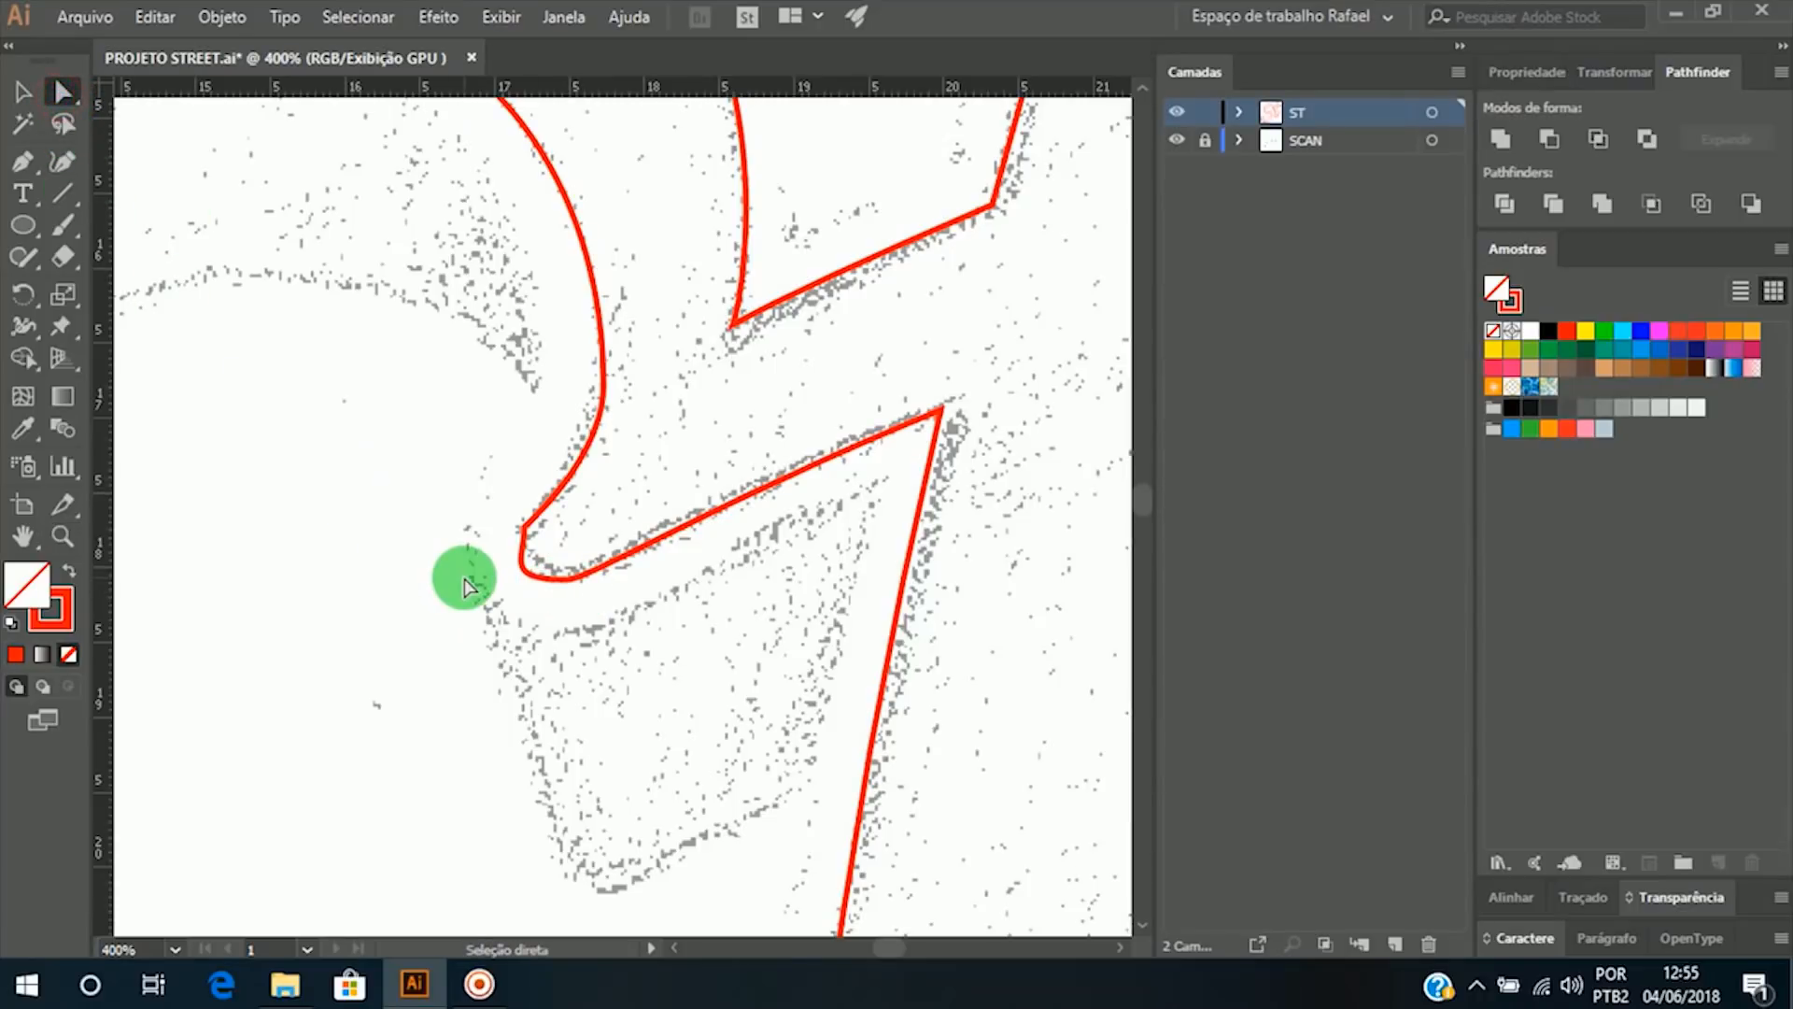
drag(480, 504, 625, 660)
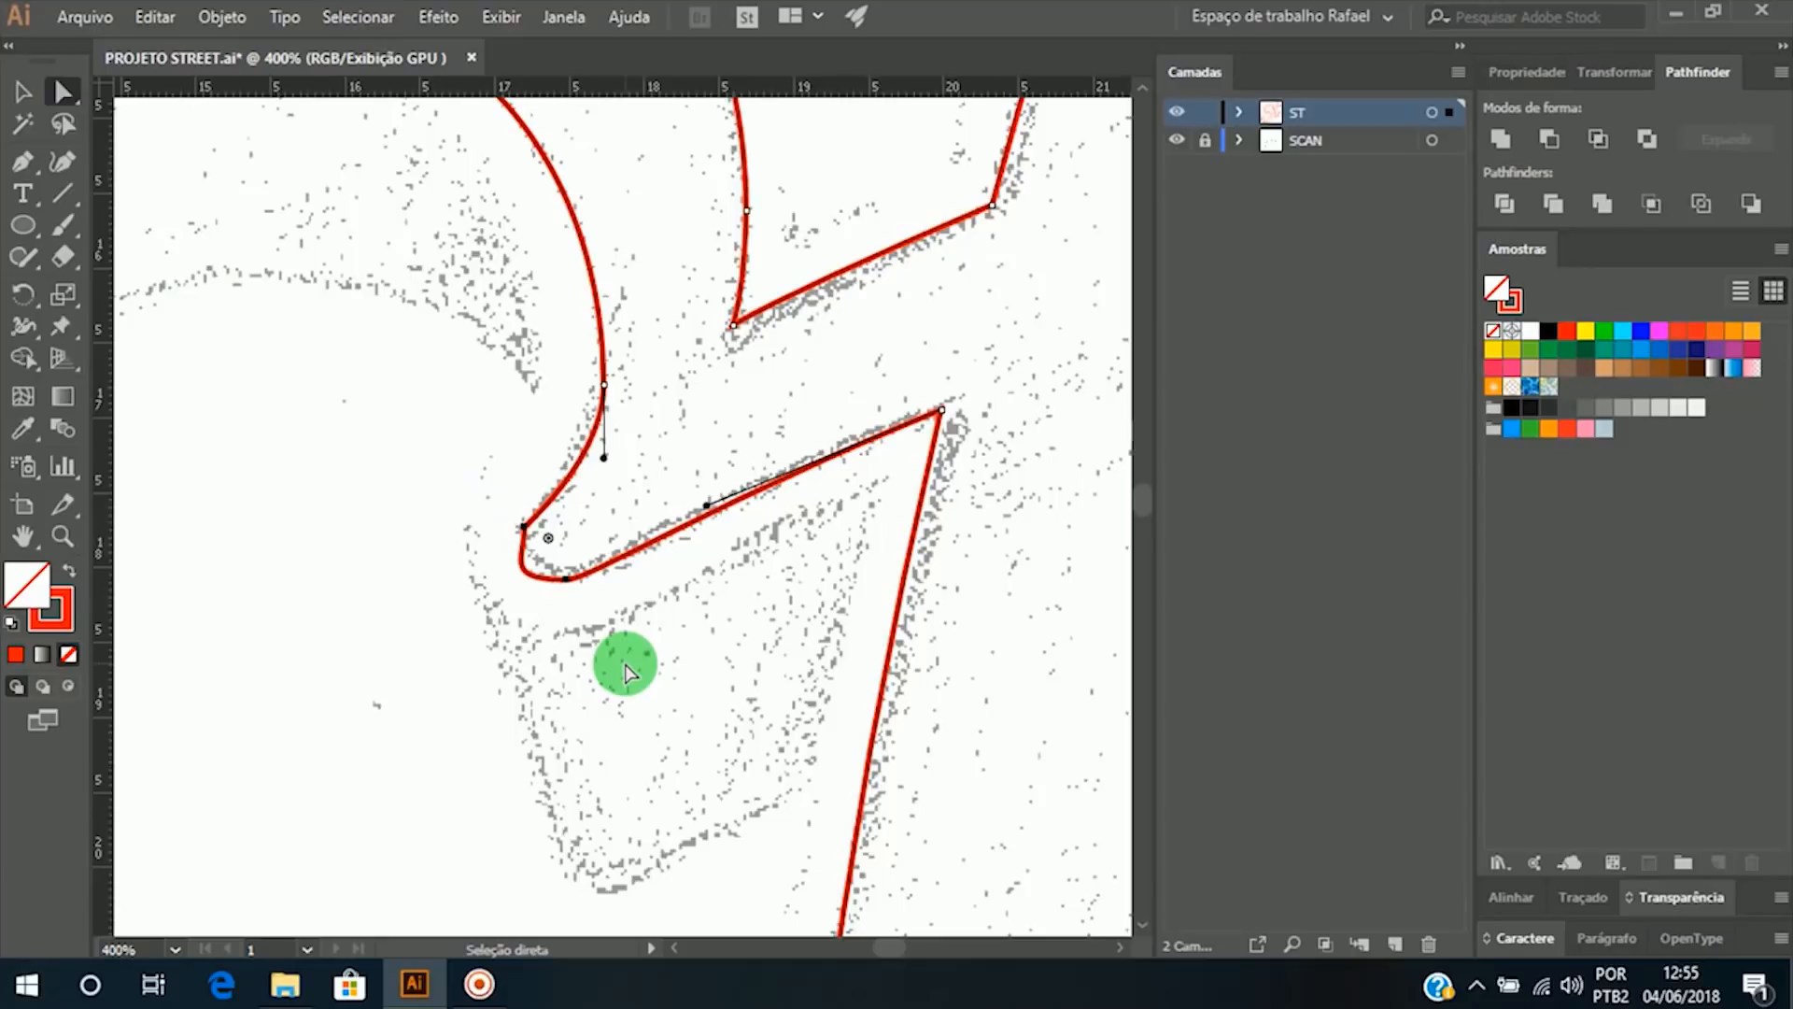
mouse_move(523, 527)
mouse_down()
mouse_move(513, 508)
mouse_move(532, 520)
mouse_up()
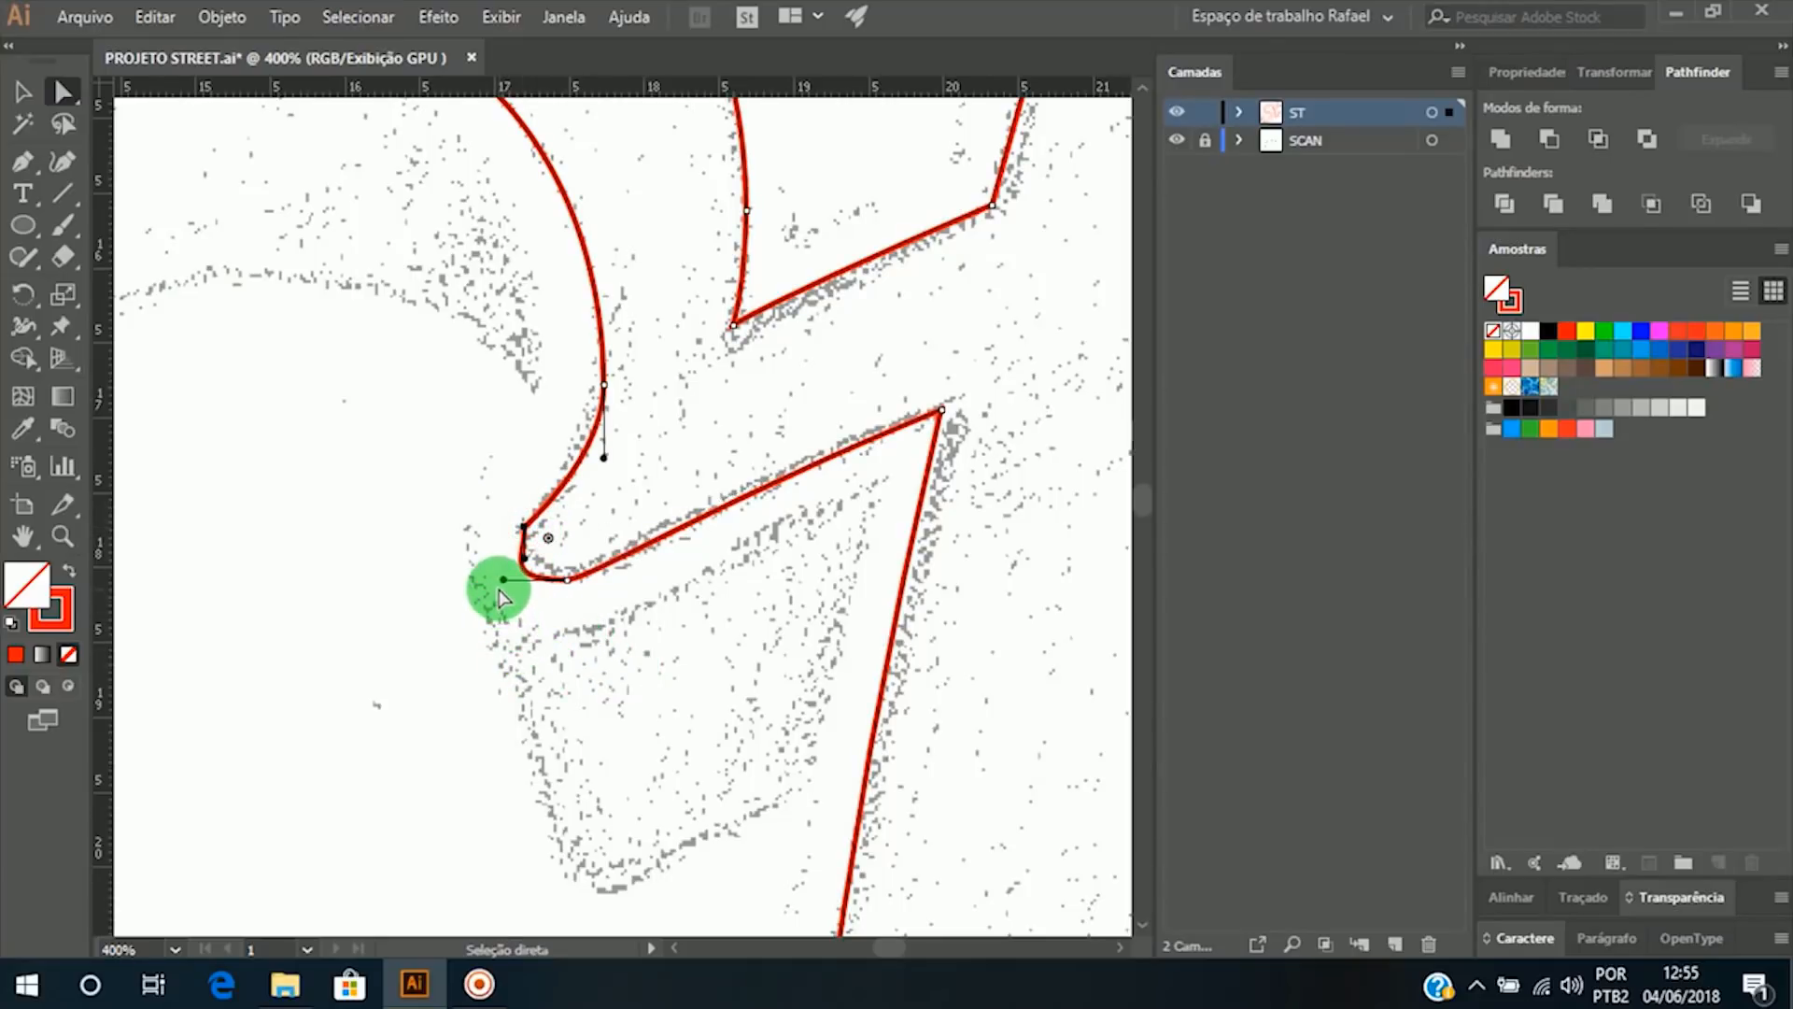
drag(503, 581, 524, 528)
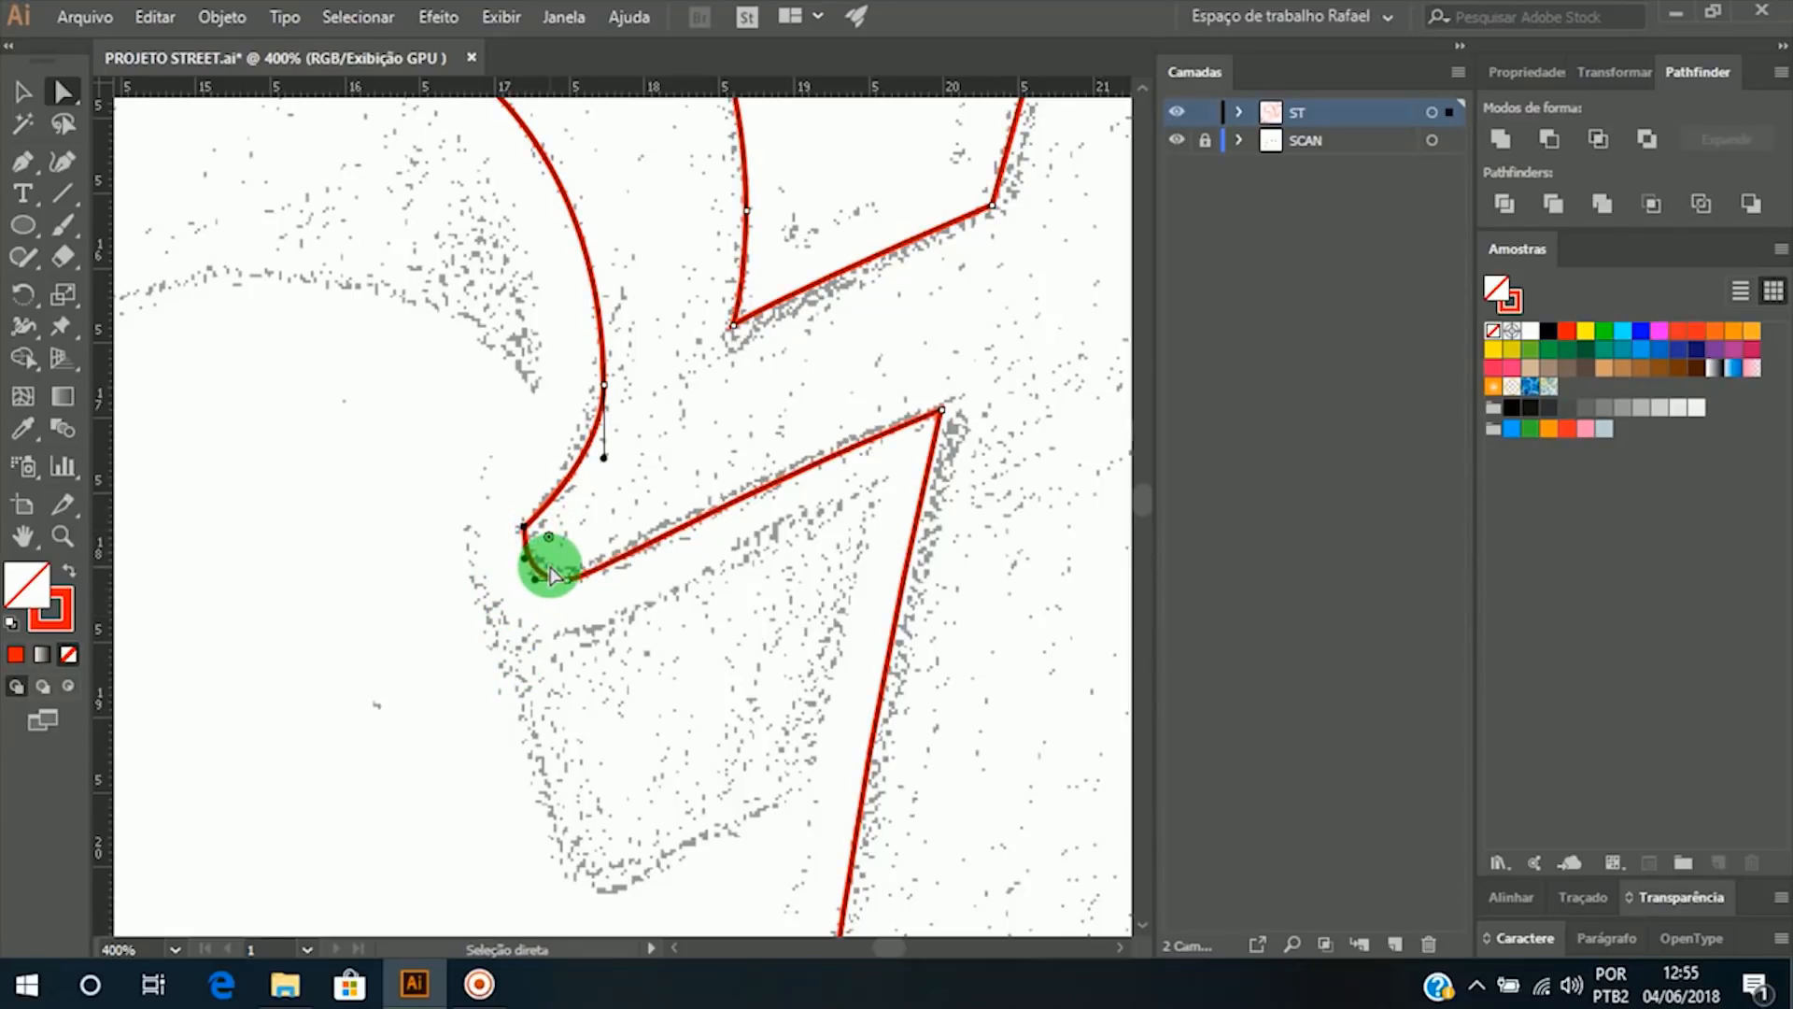
Step: Convert the upper corner anchor of the S's crossbar tip into a smooth point angled along the sketched curve, and deselect the outline
key(p)
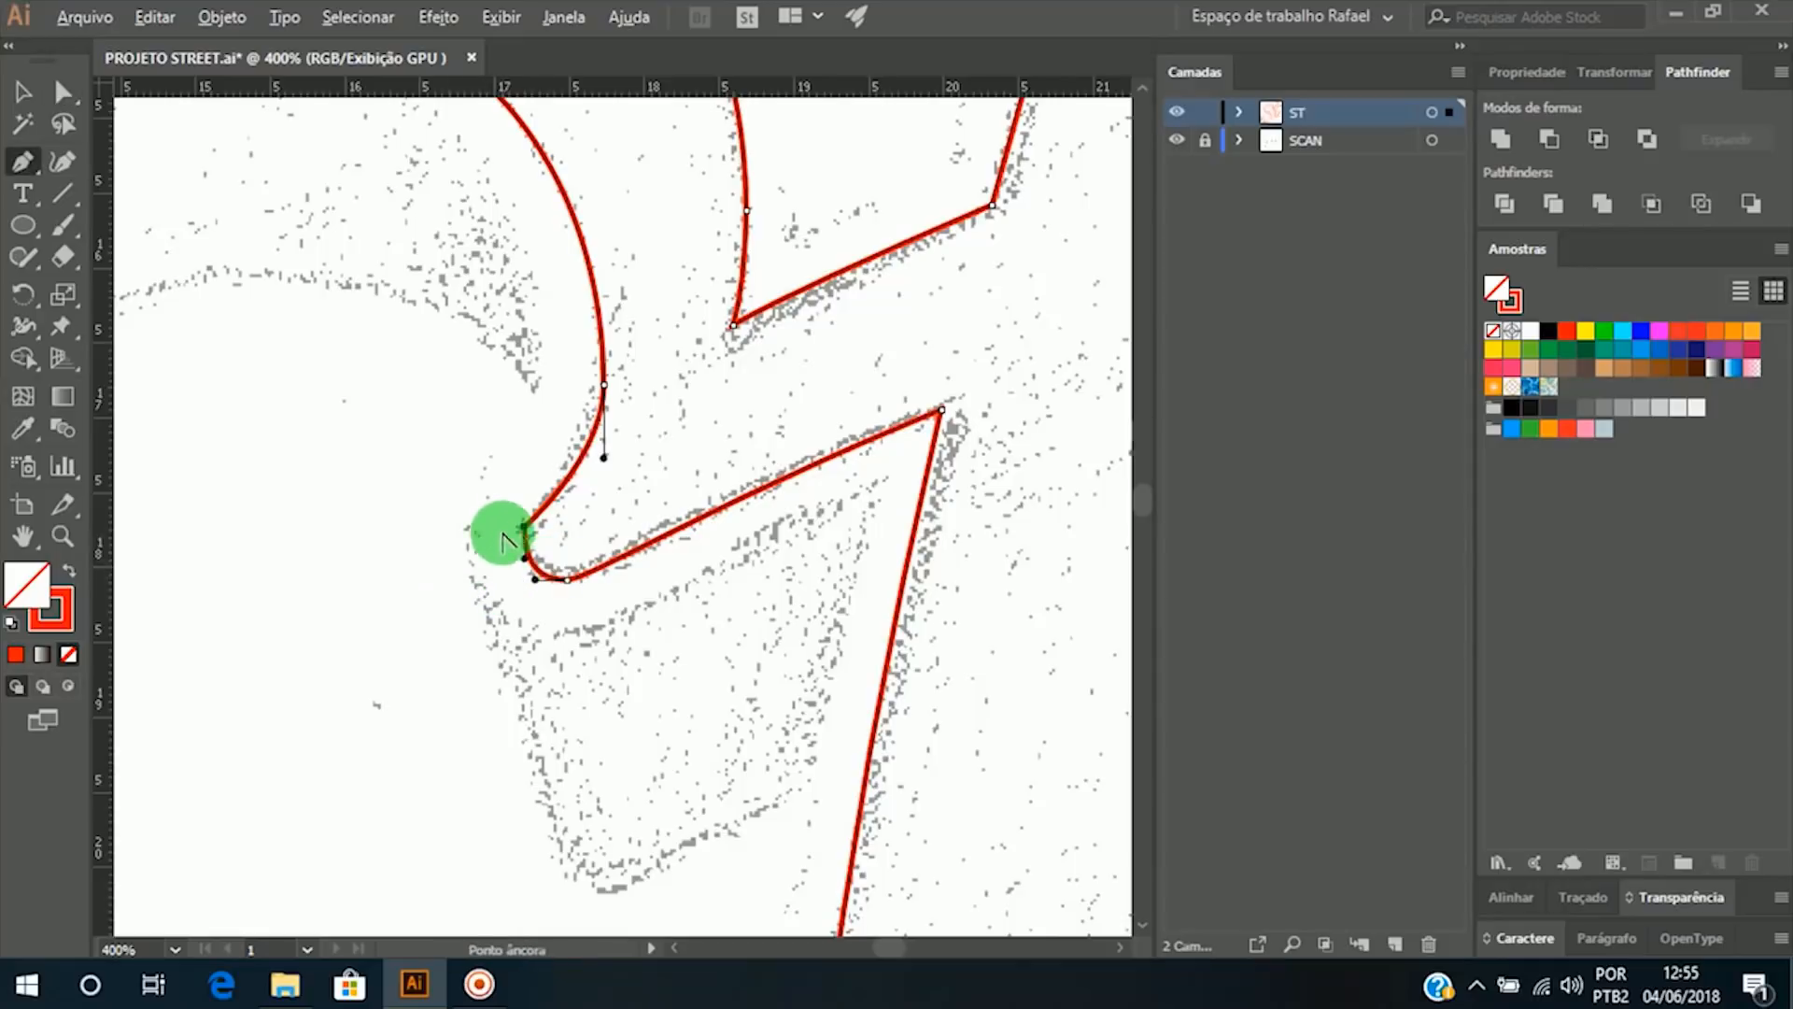
mouse_move(523, 527)
mouse_down()
mouse_move(524, 484)
mouse_move(513, 557)
mouse_up()
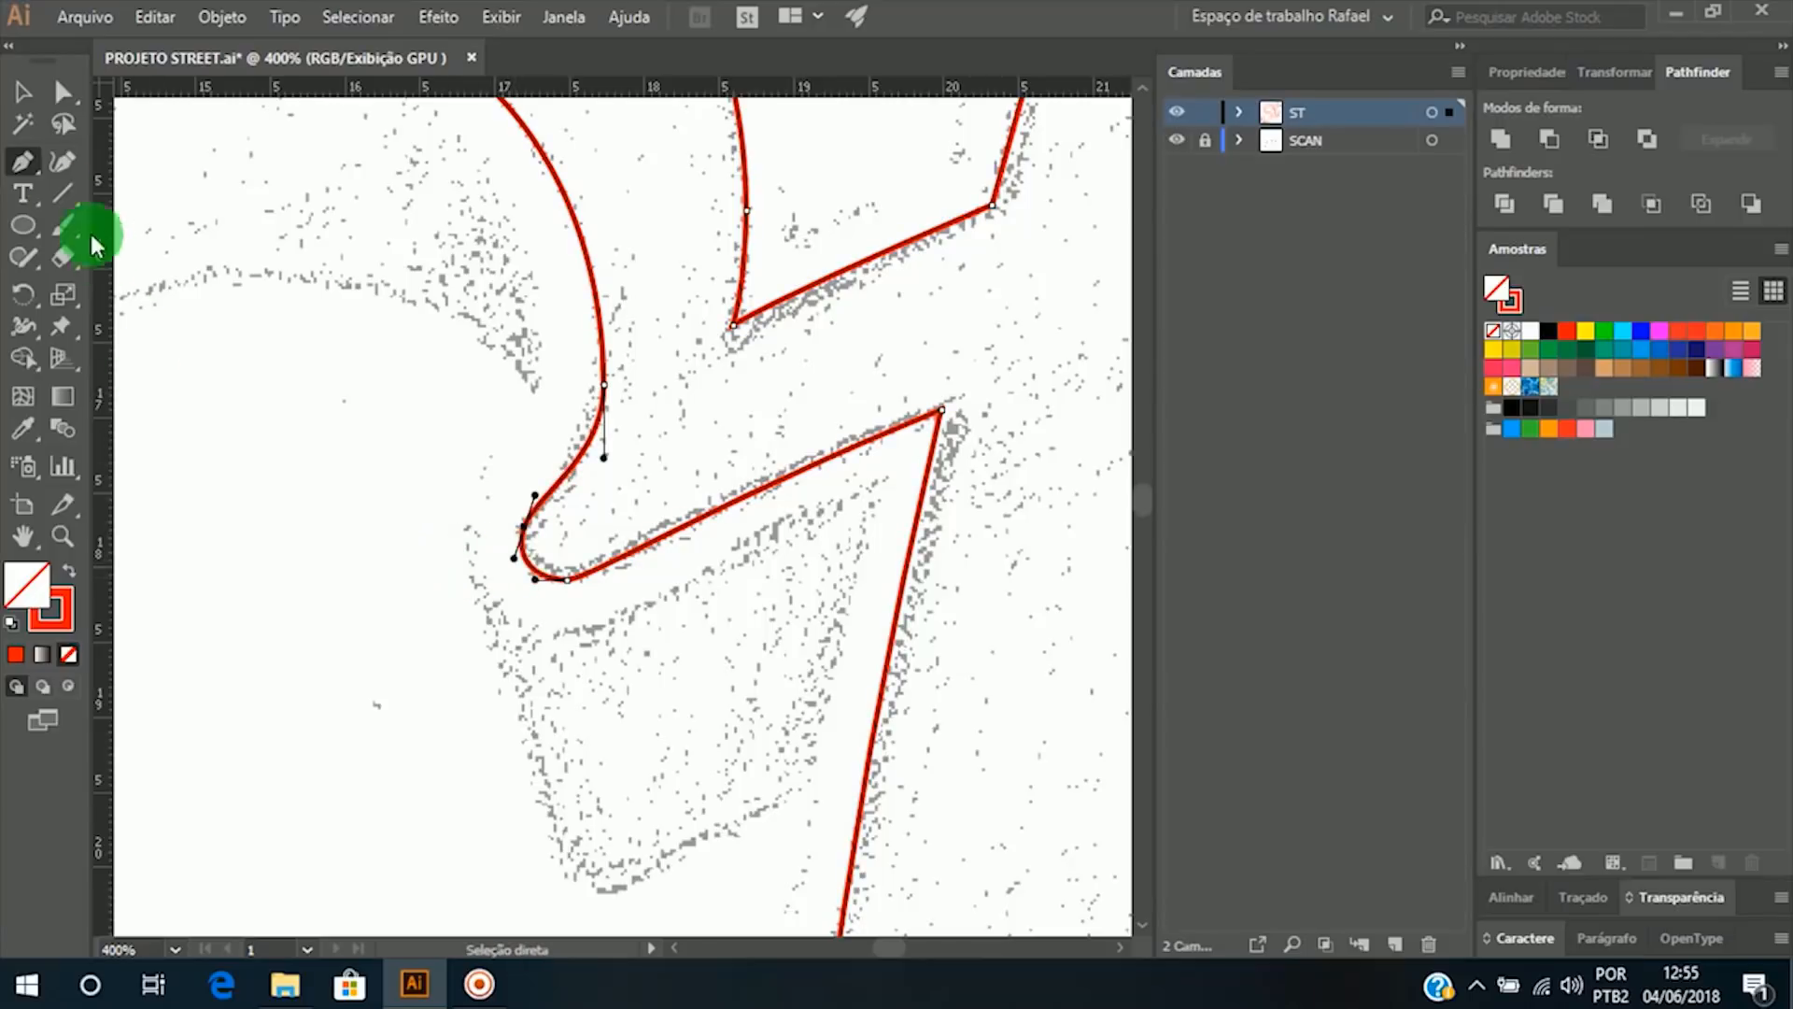
click(22, 90)
click(341, 309)
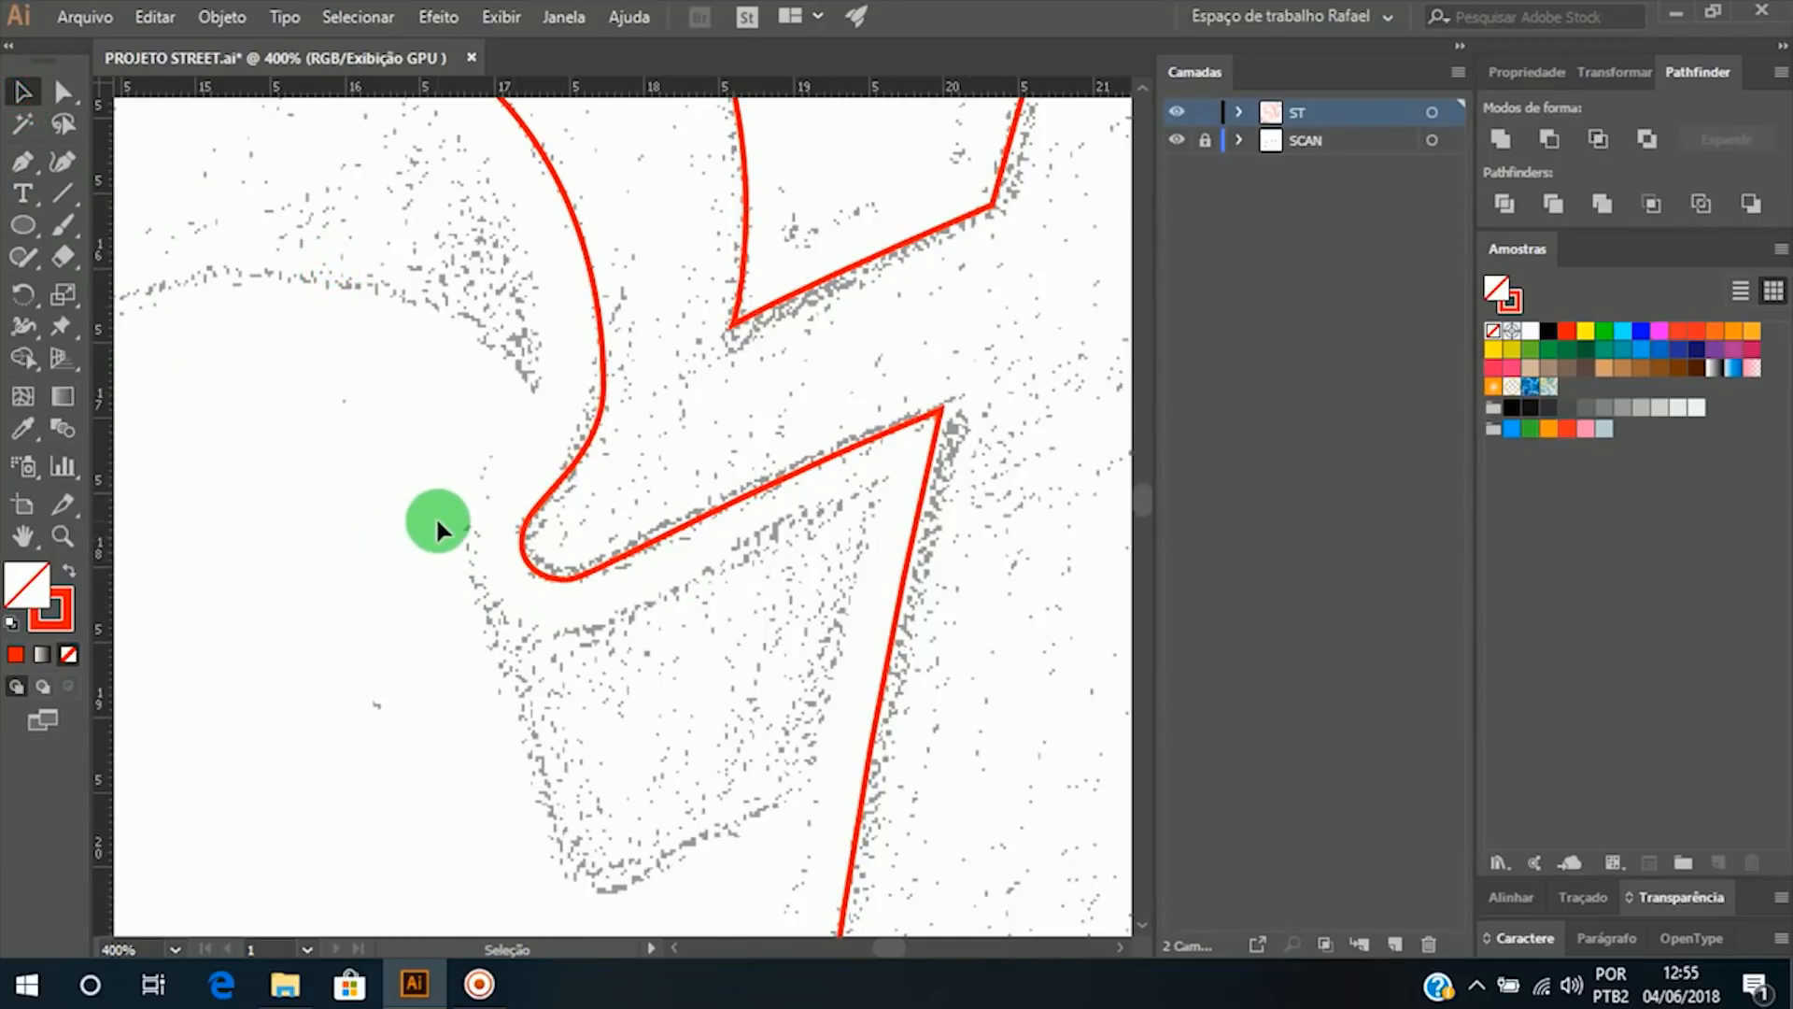
Step: Examine the united ST outline against the sketch, including the inner bend in the middle of the S
key(z)
alt+click(748, 501)
alt+click(837, 489)
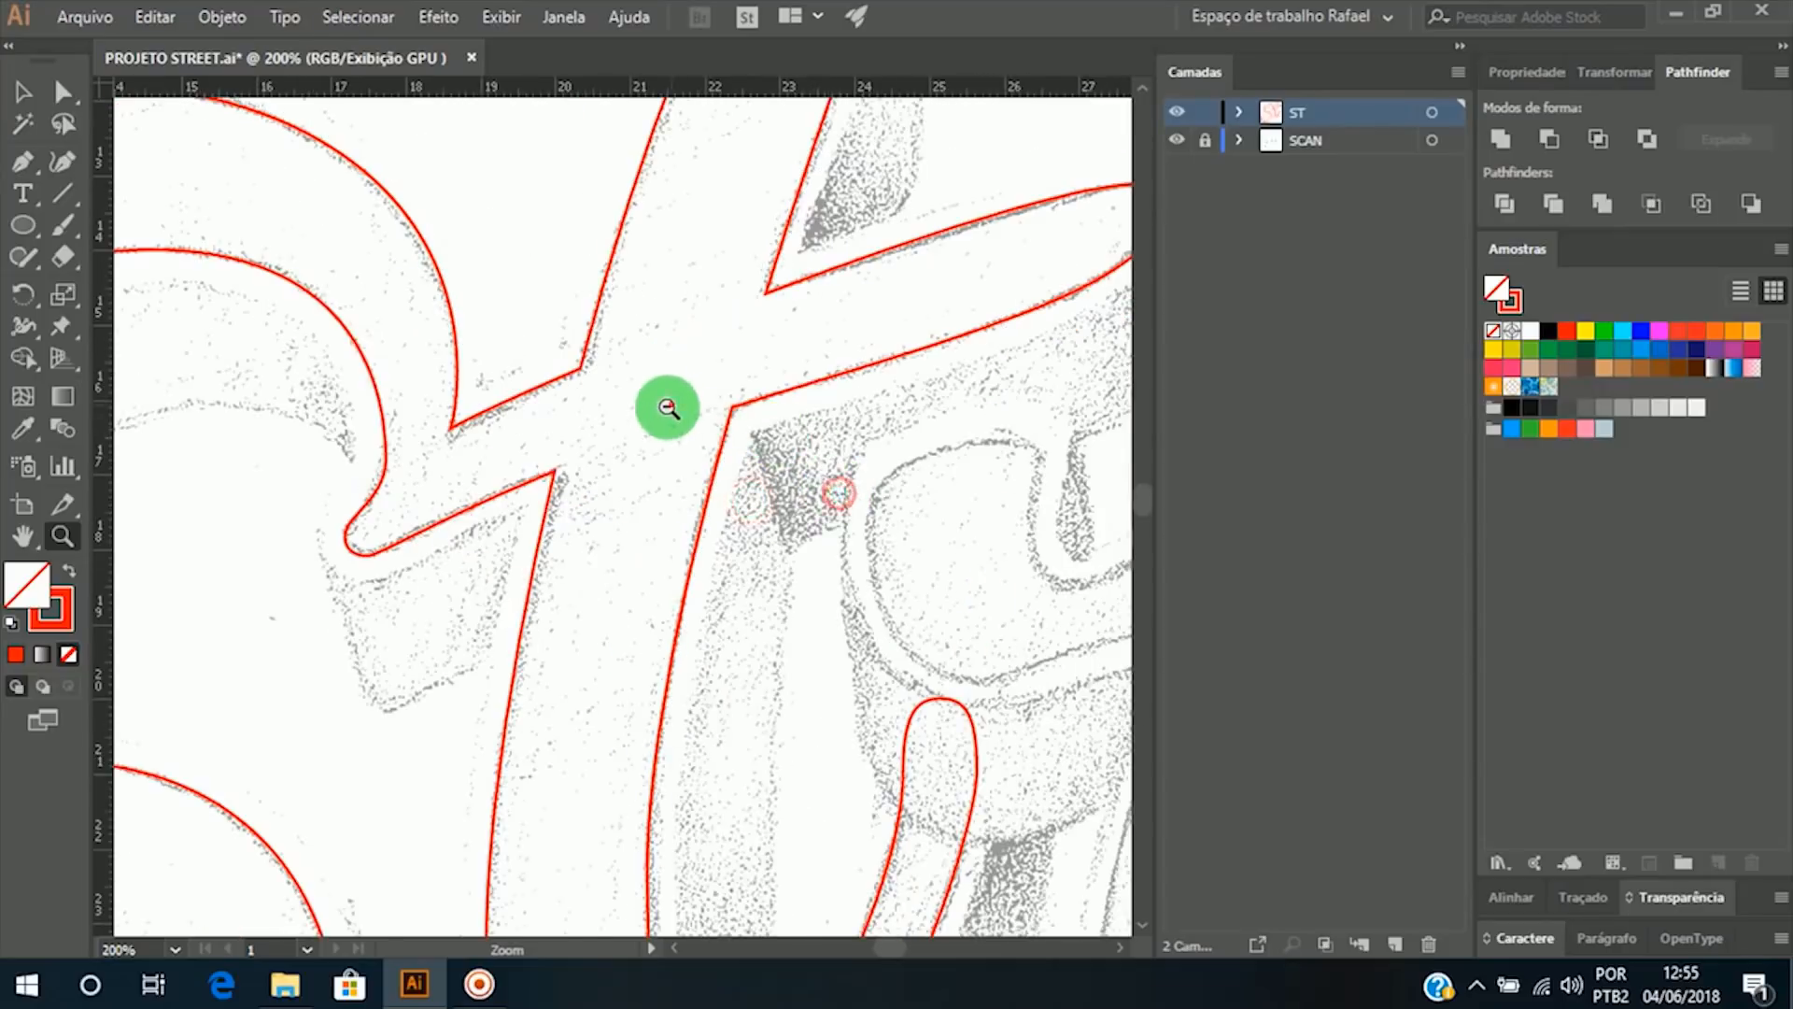
alt+click(668, 408)
alt+click(561, 529)
alt+click(548, 589)
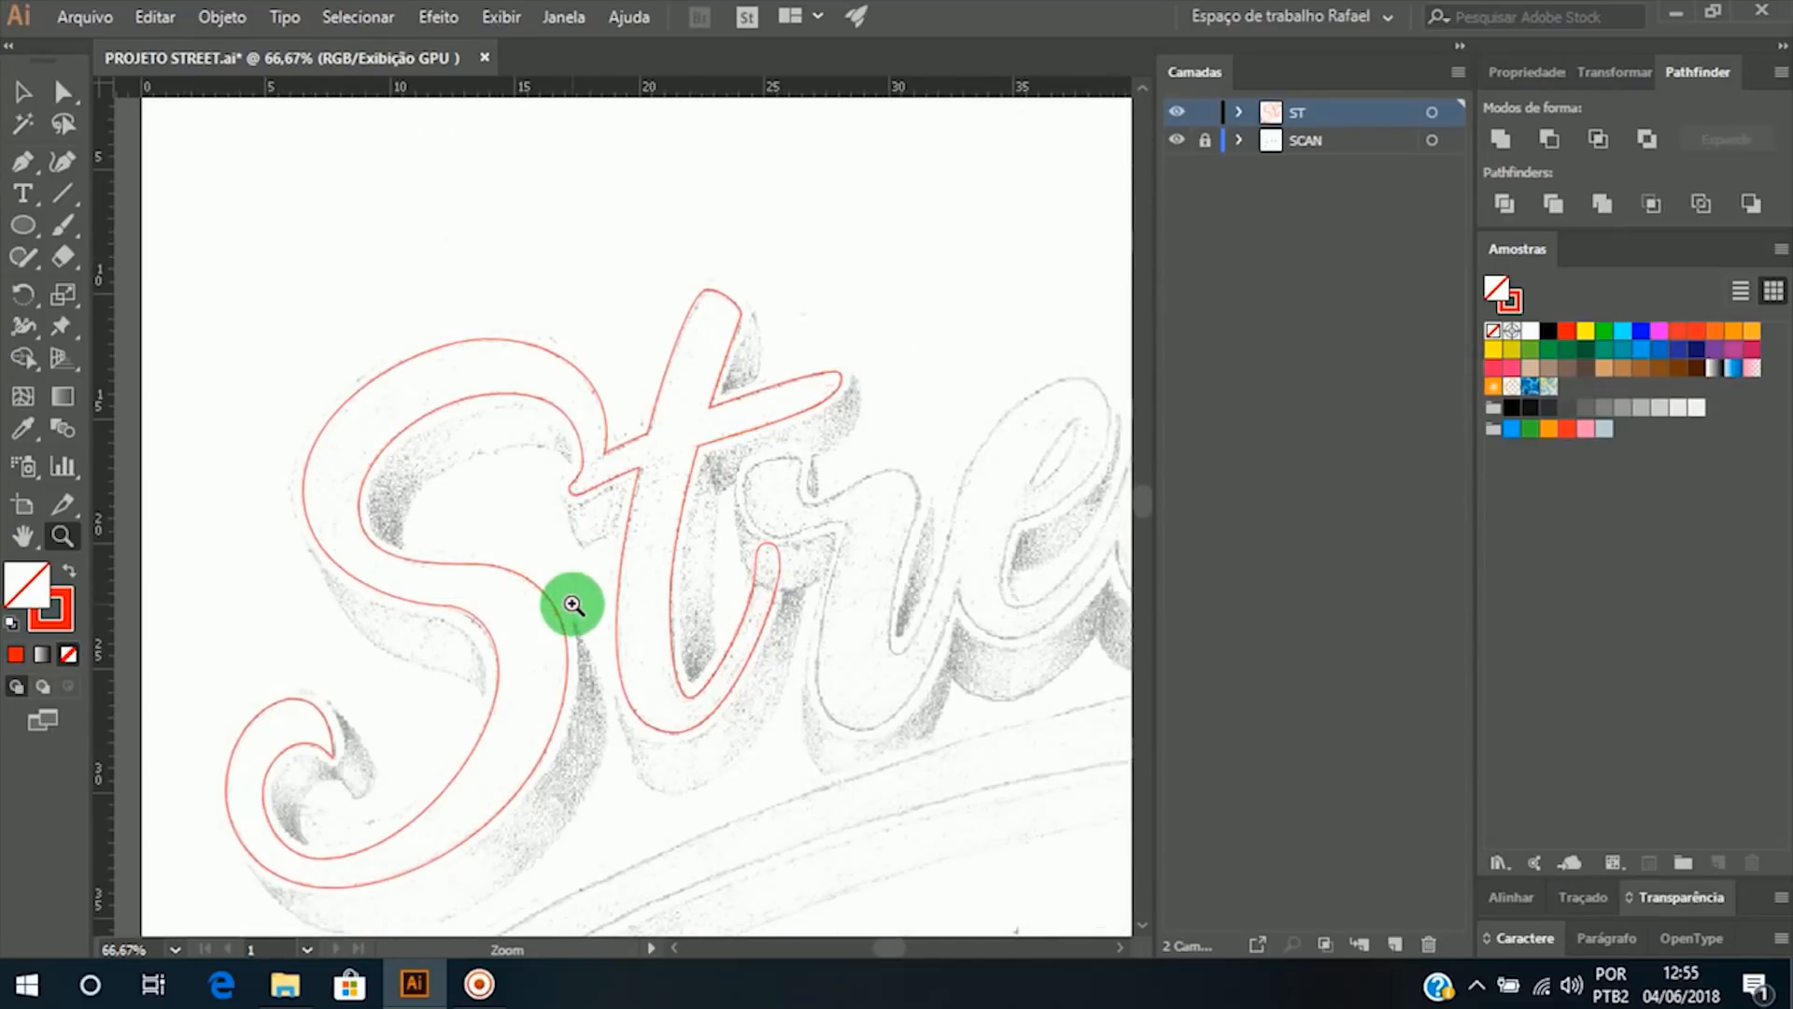
click(473, 635)
click(589, 466)
click(609, 562)
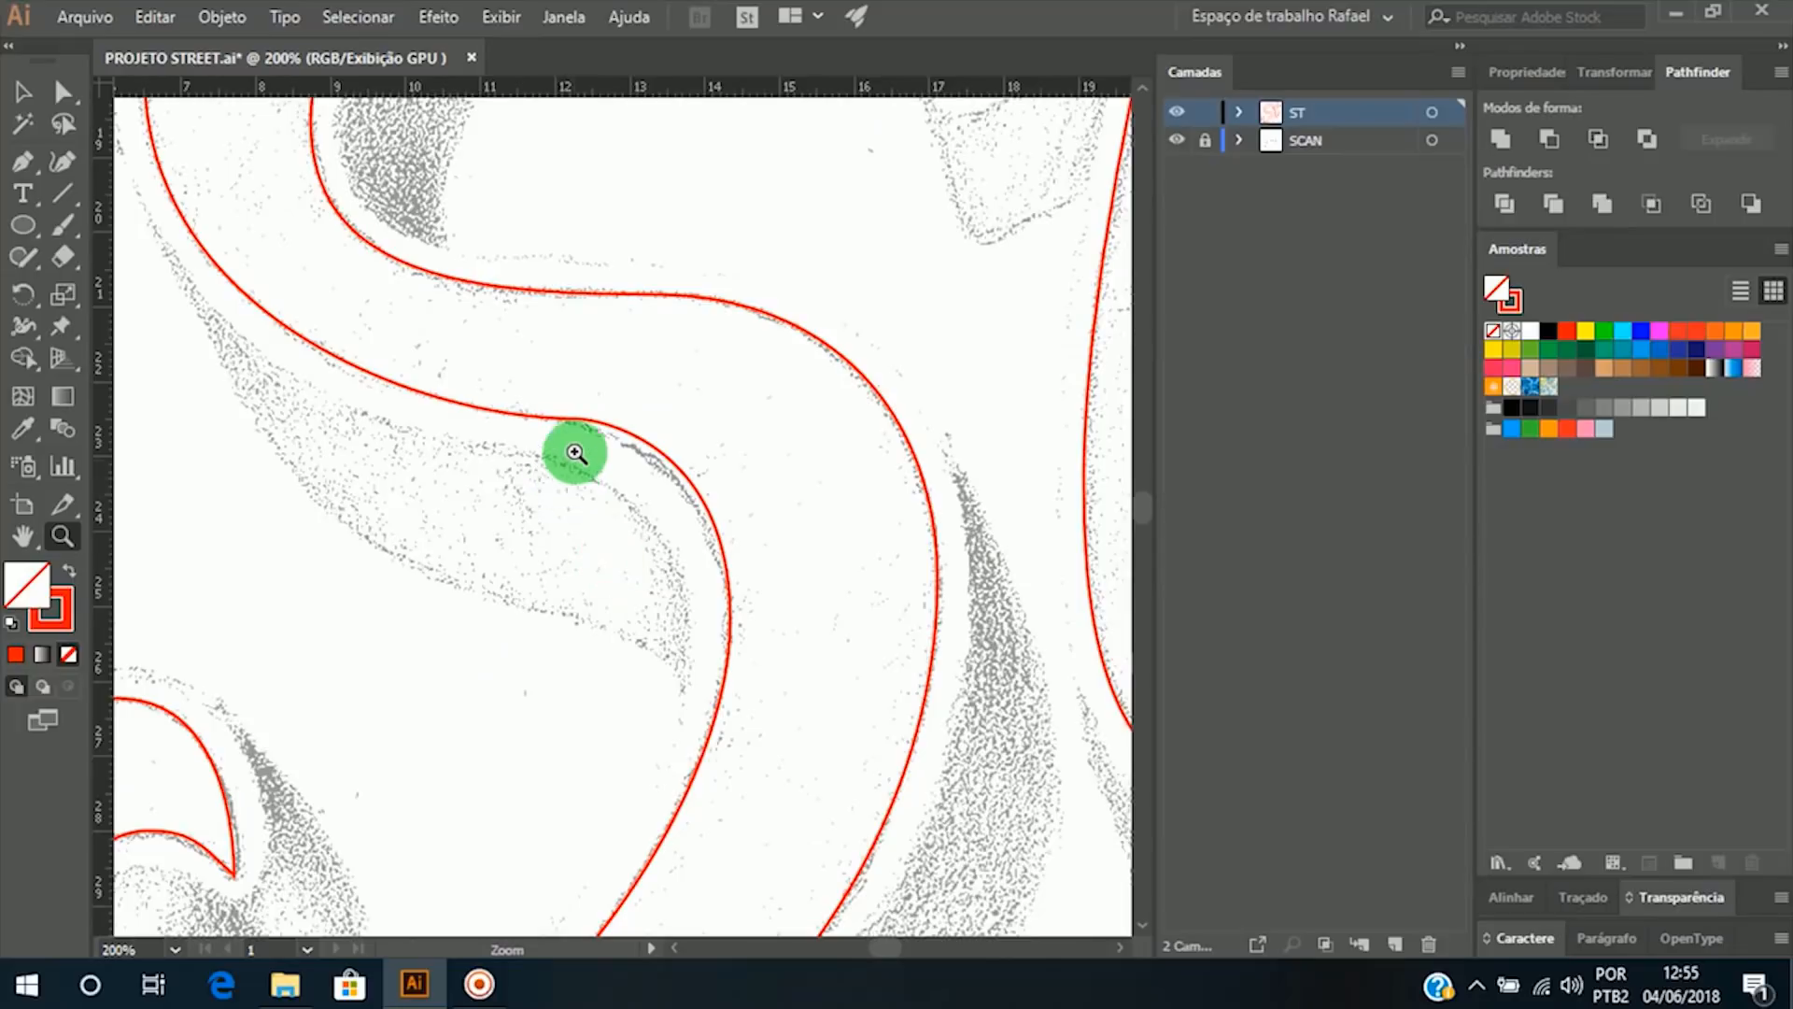
alt+click(546, 445)
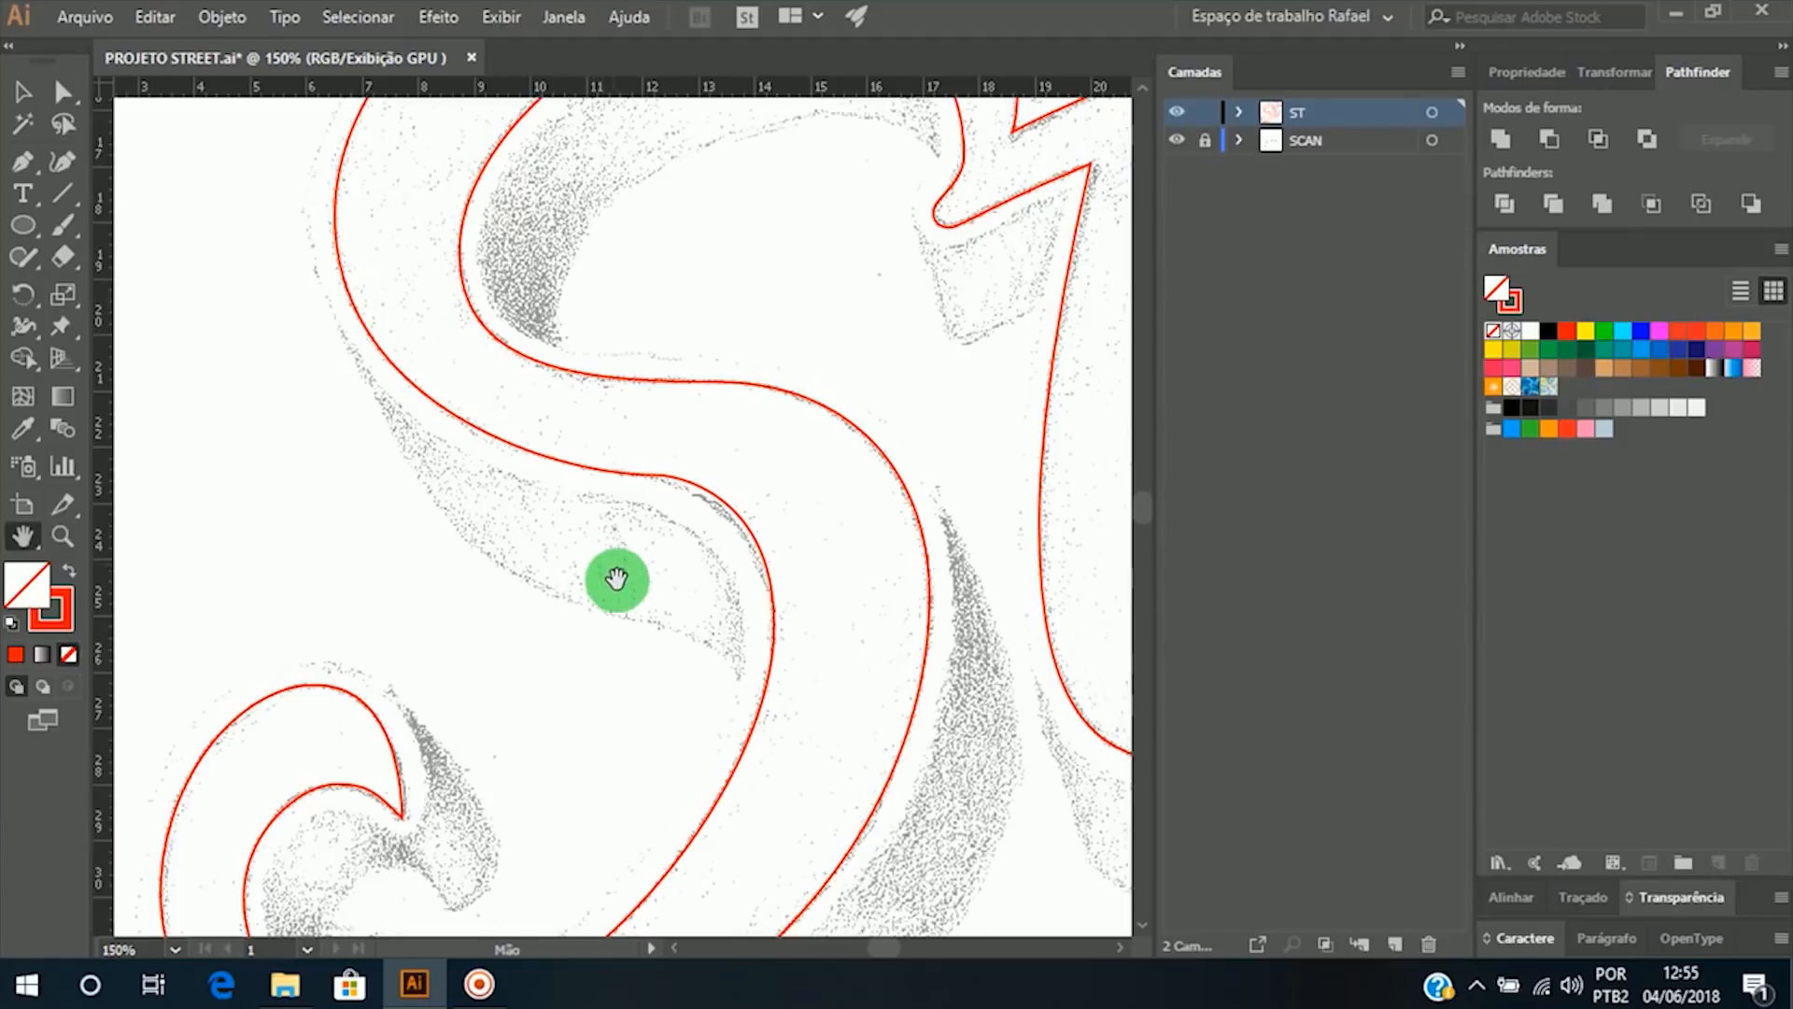
Step: Soften the S's lower middle bend by lengthening the bend anchor's forward handle and shortening the next anchor's upper handle, then deselect
drag(613, 585, 626, 555)
key(v)
click(652, 458)
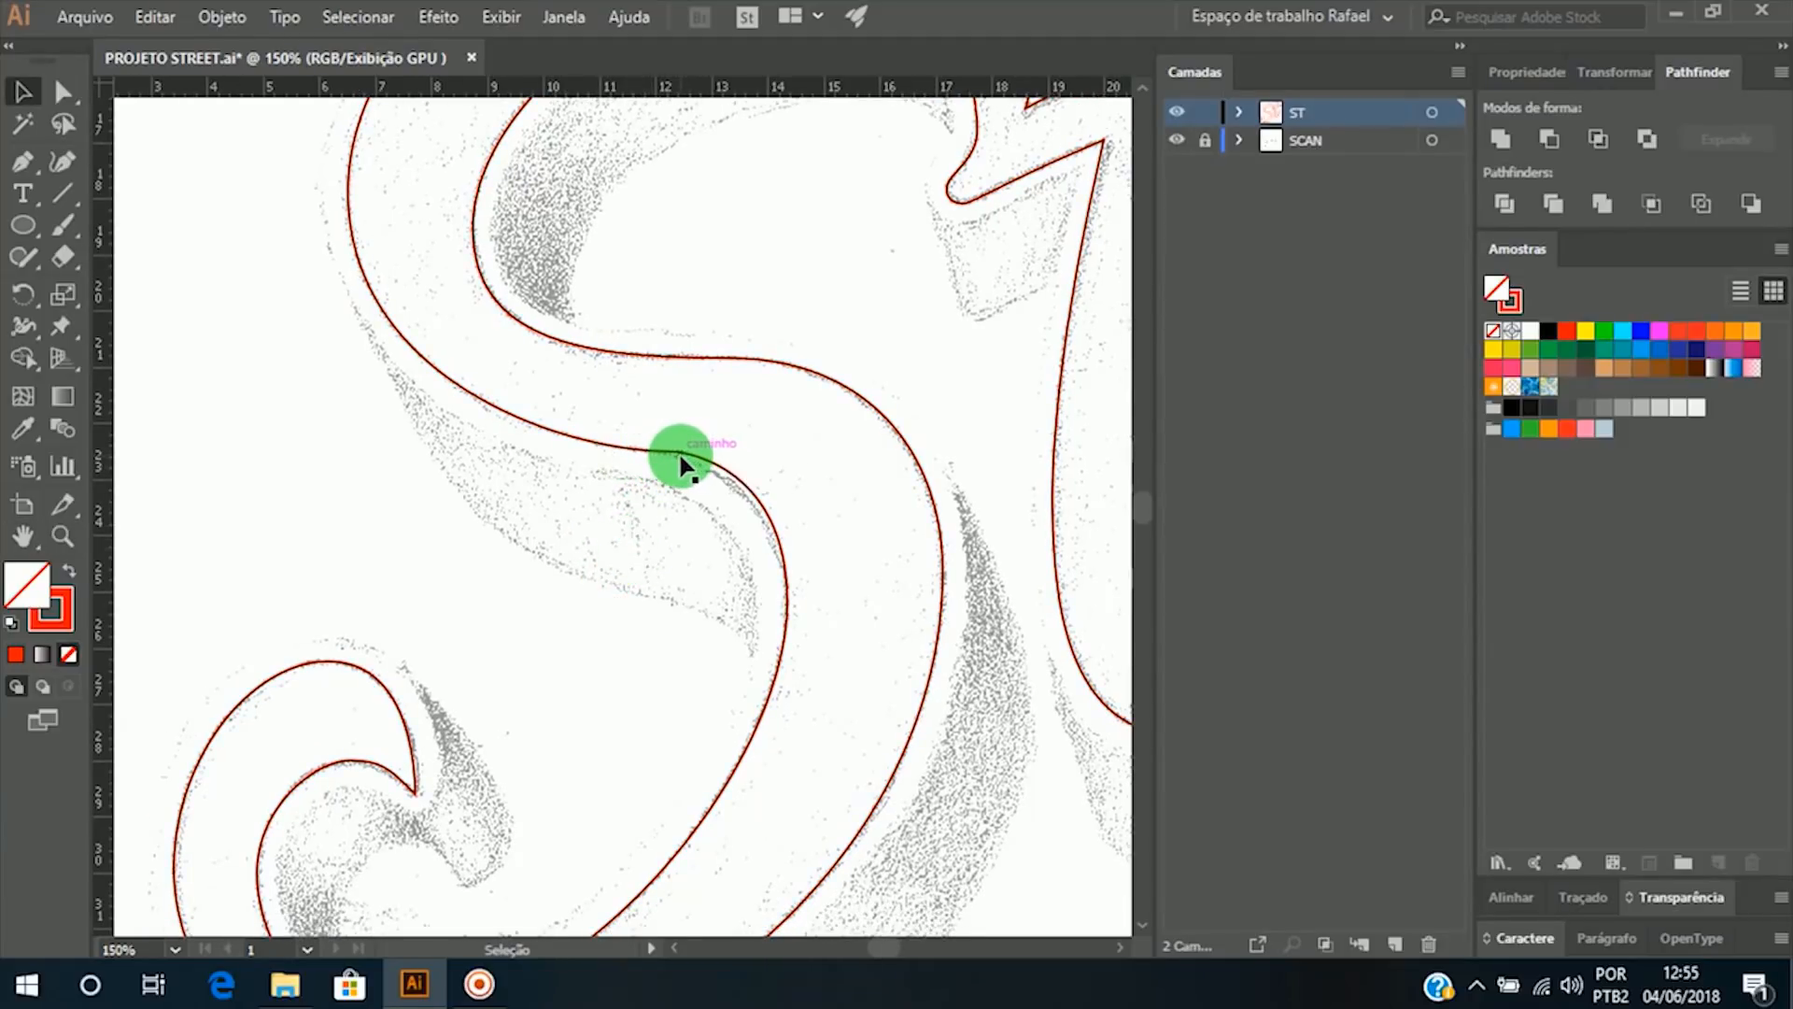
key(a)
drag(688, 424, 553, 569)
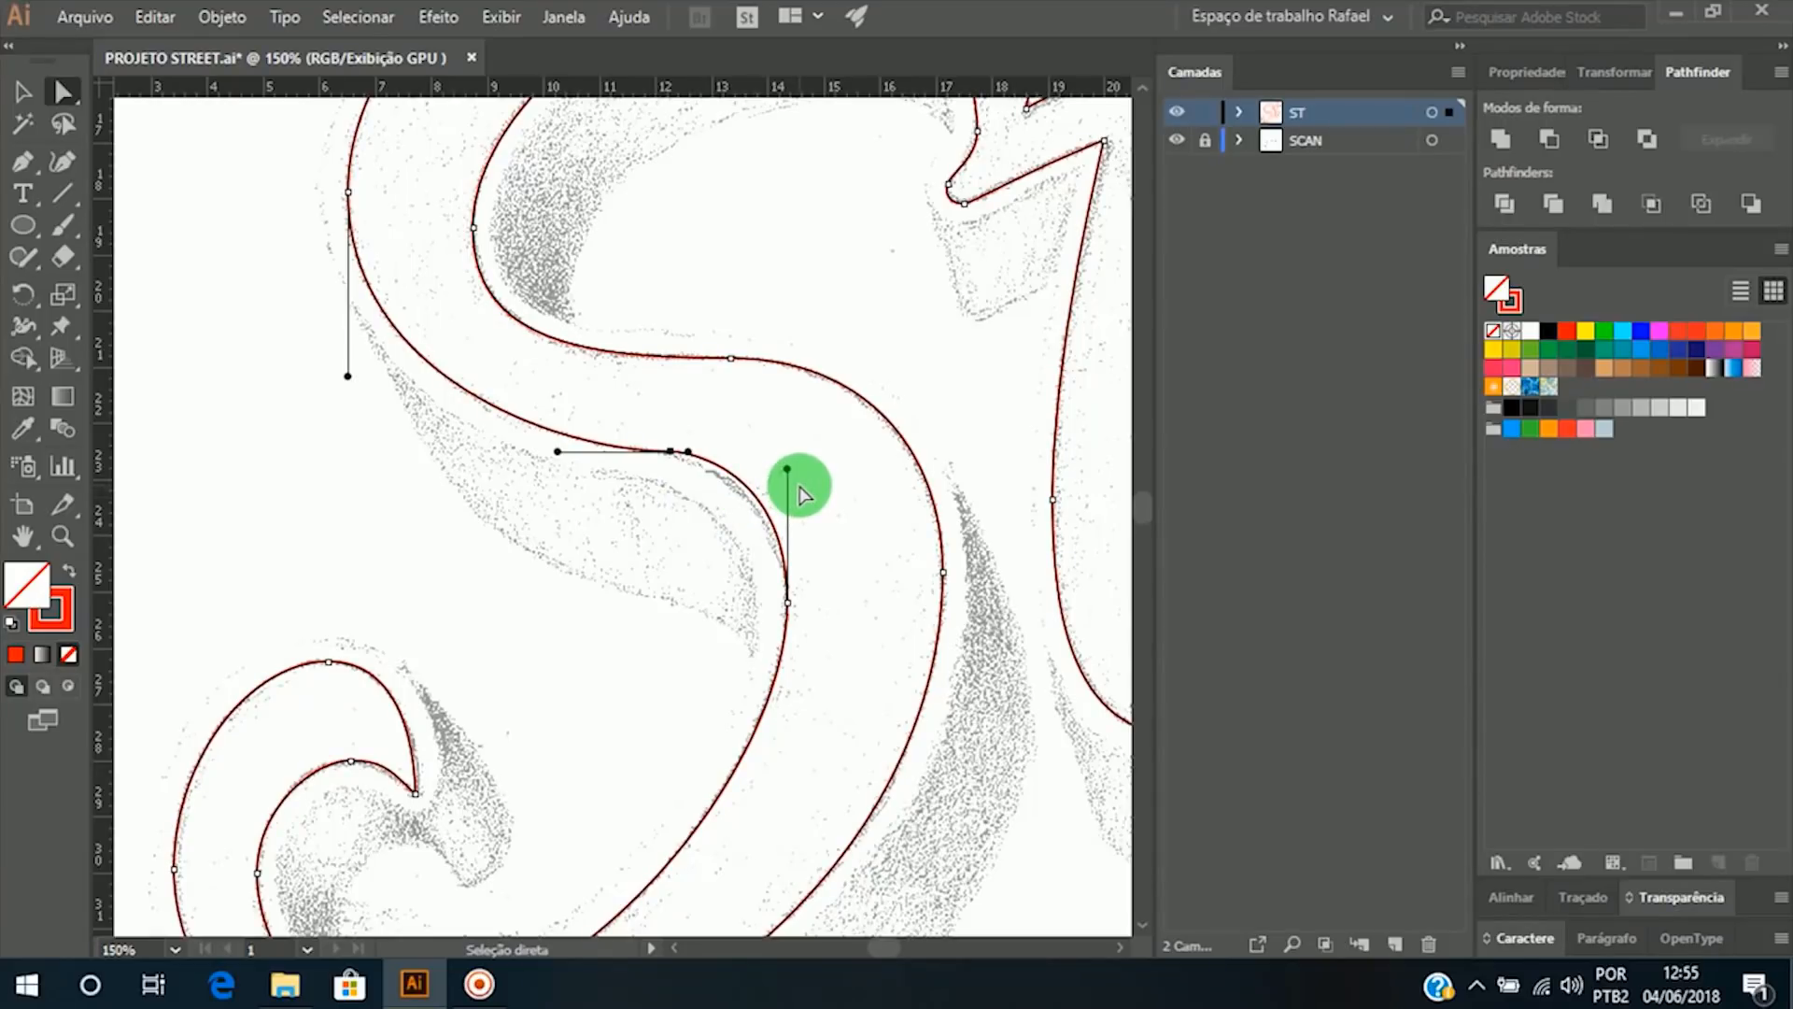
key(z)
click(700, 509)
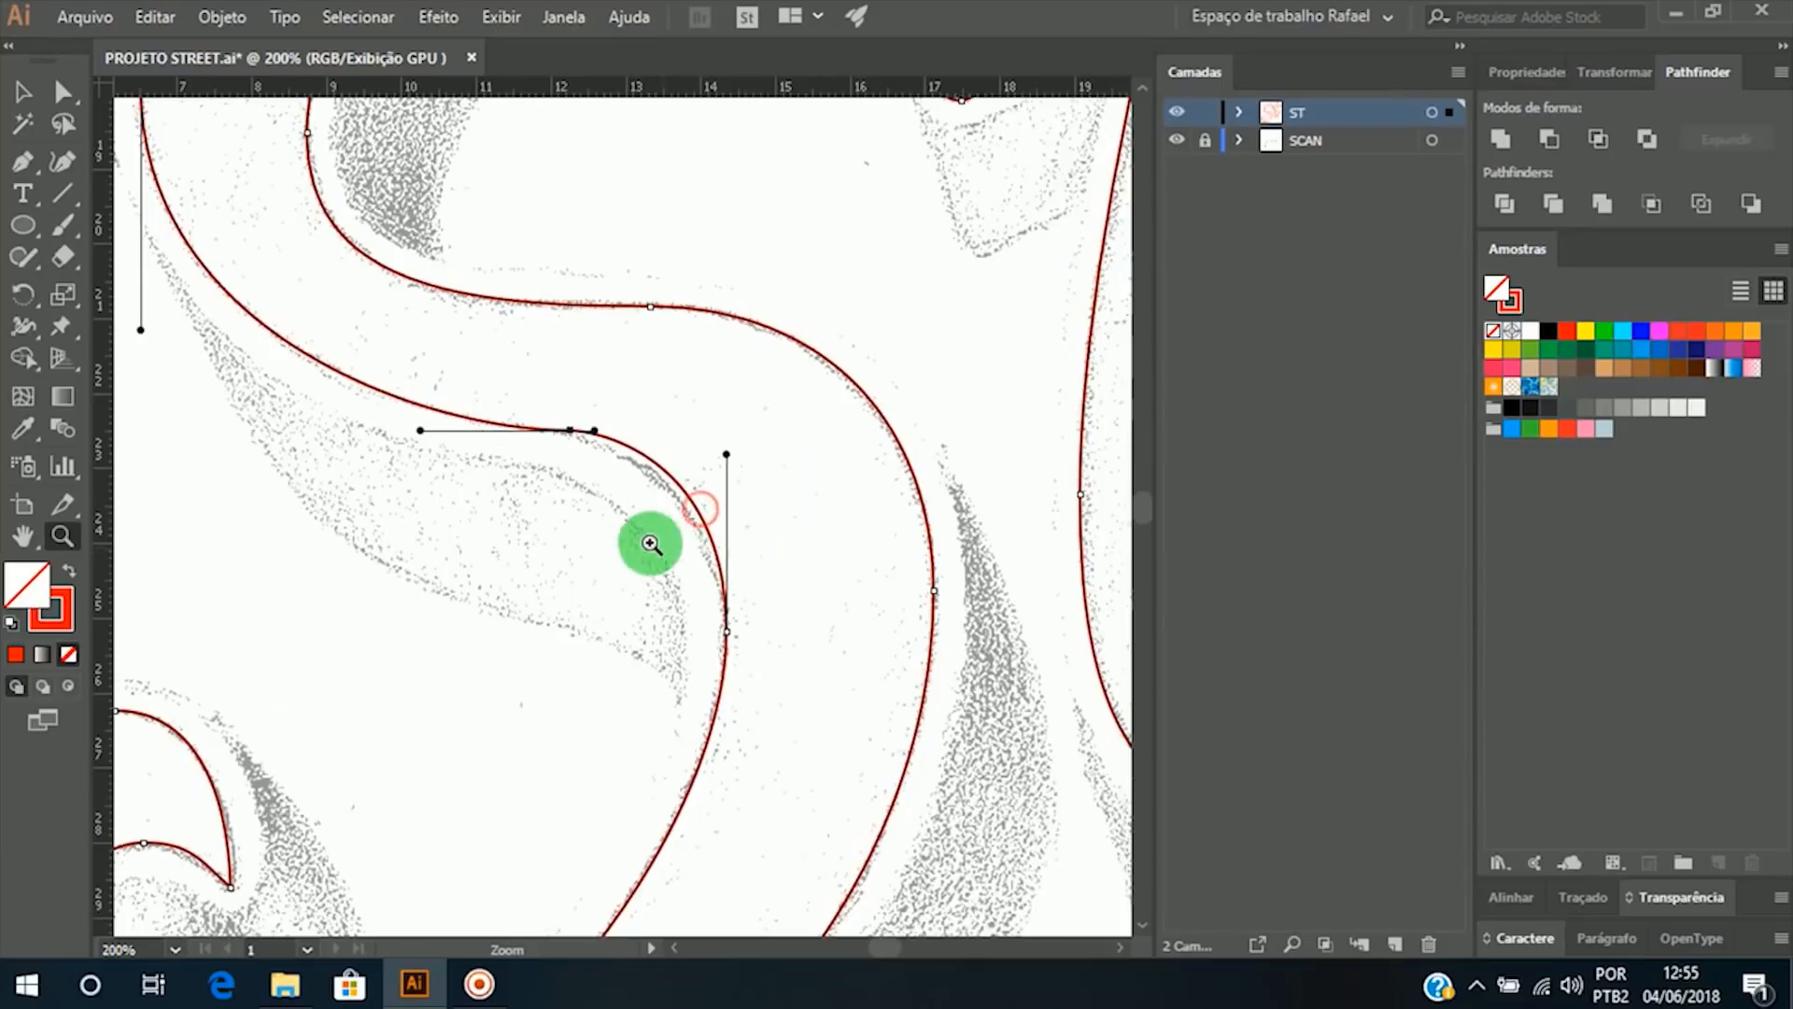
key(h)
drag(544, 505, 610, 519)
key(v)
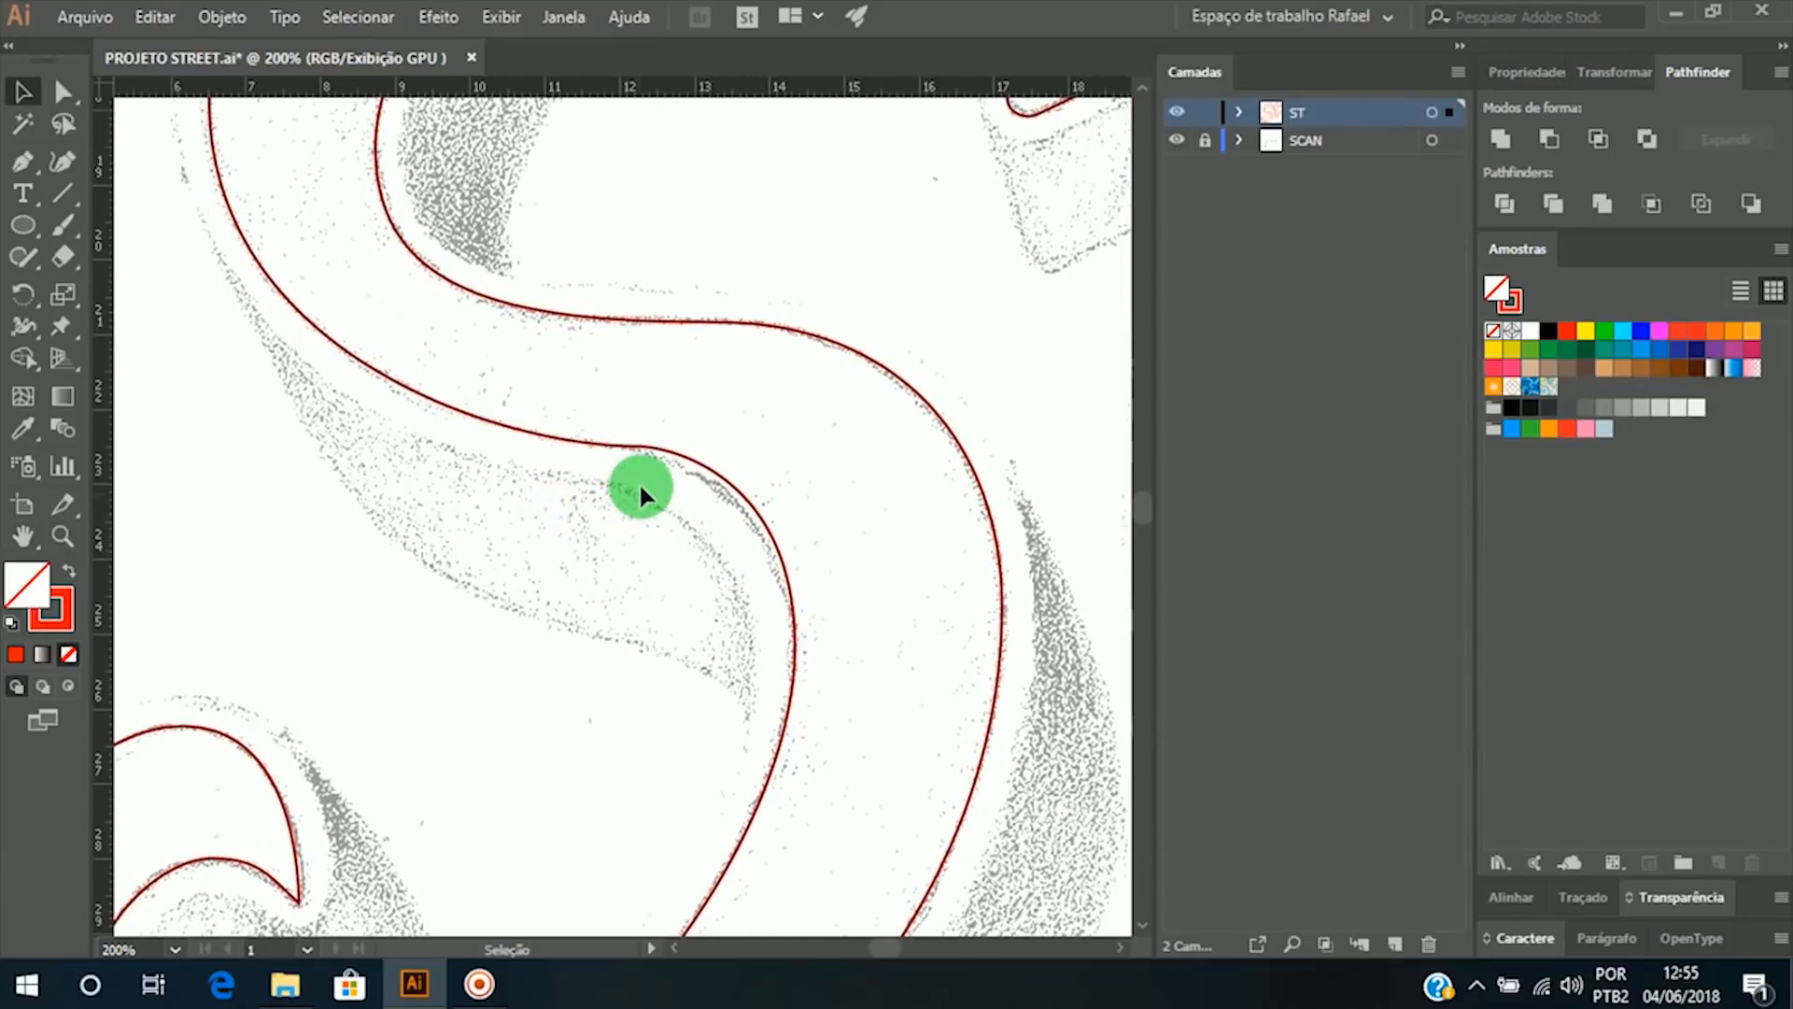
key(a)
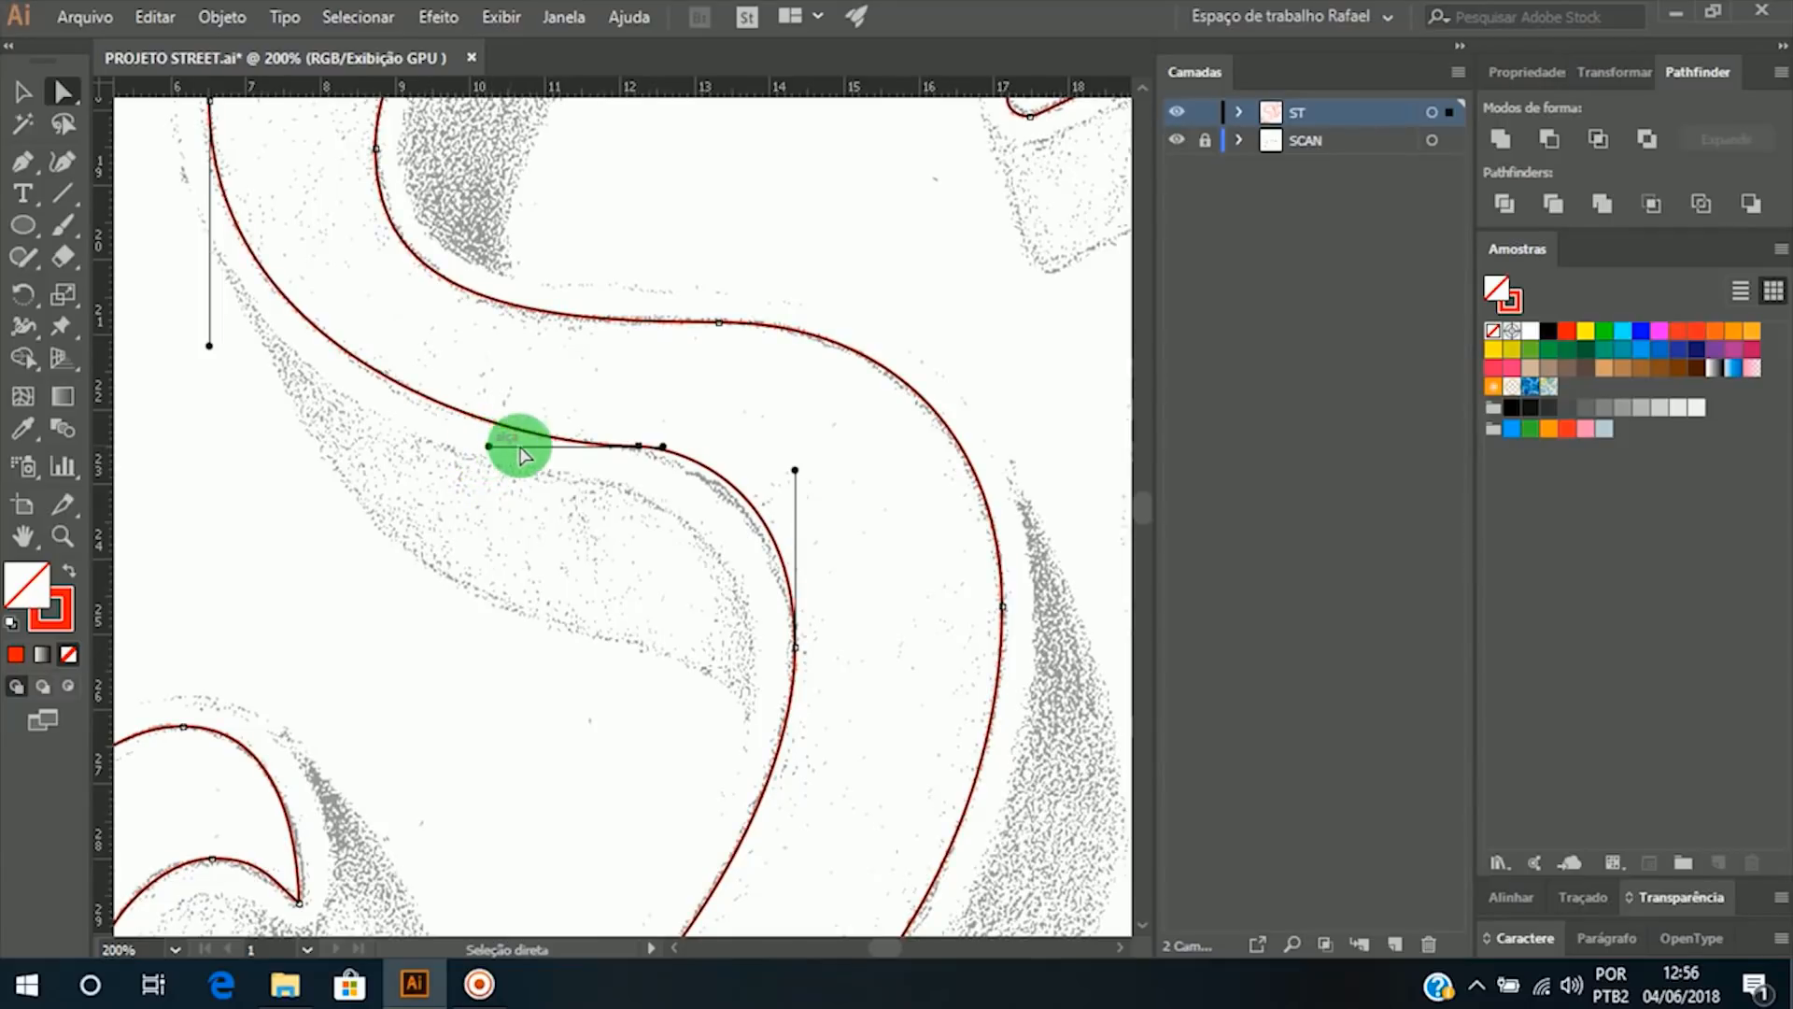
drag(522, 455, 640, 455)
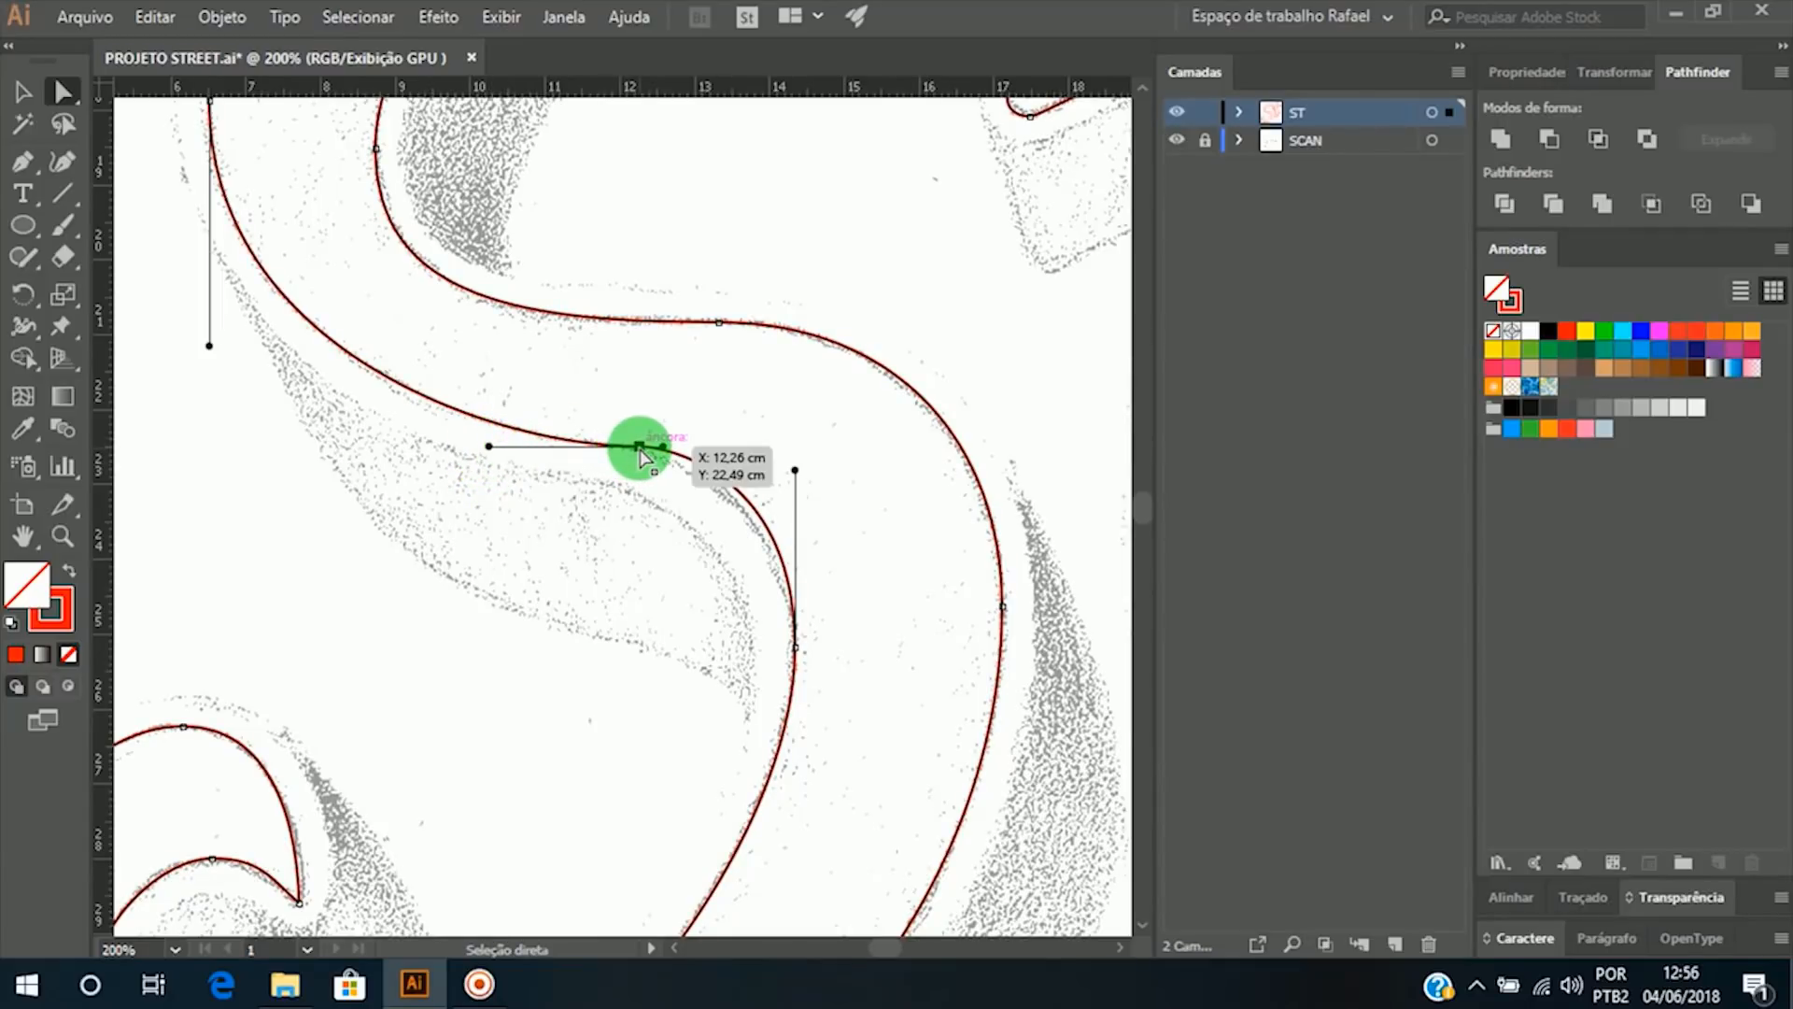
drag(663, 451, 734, 453)
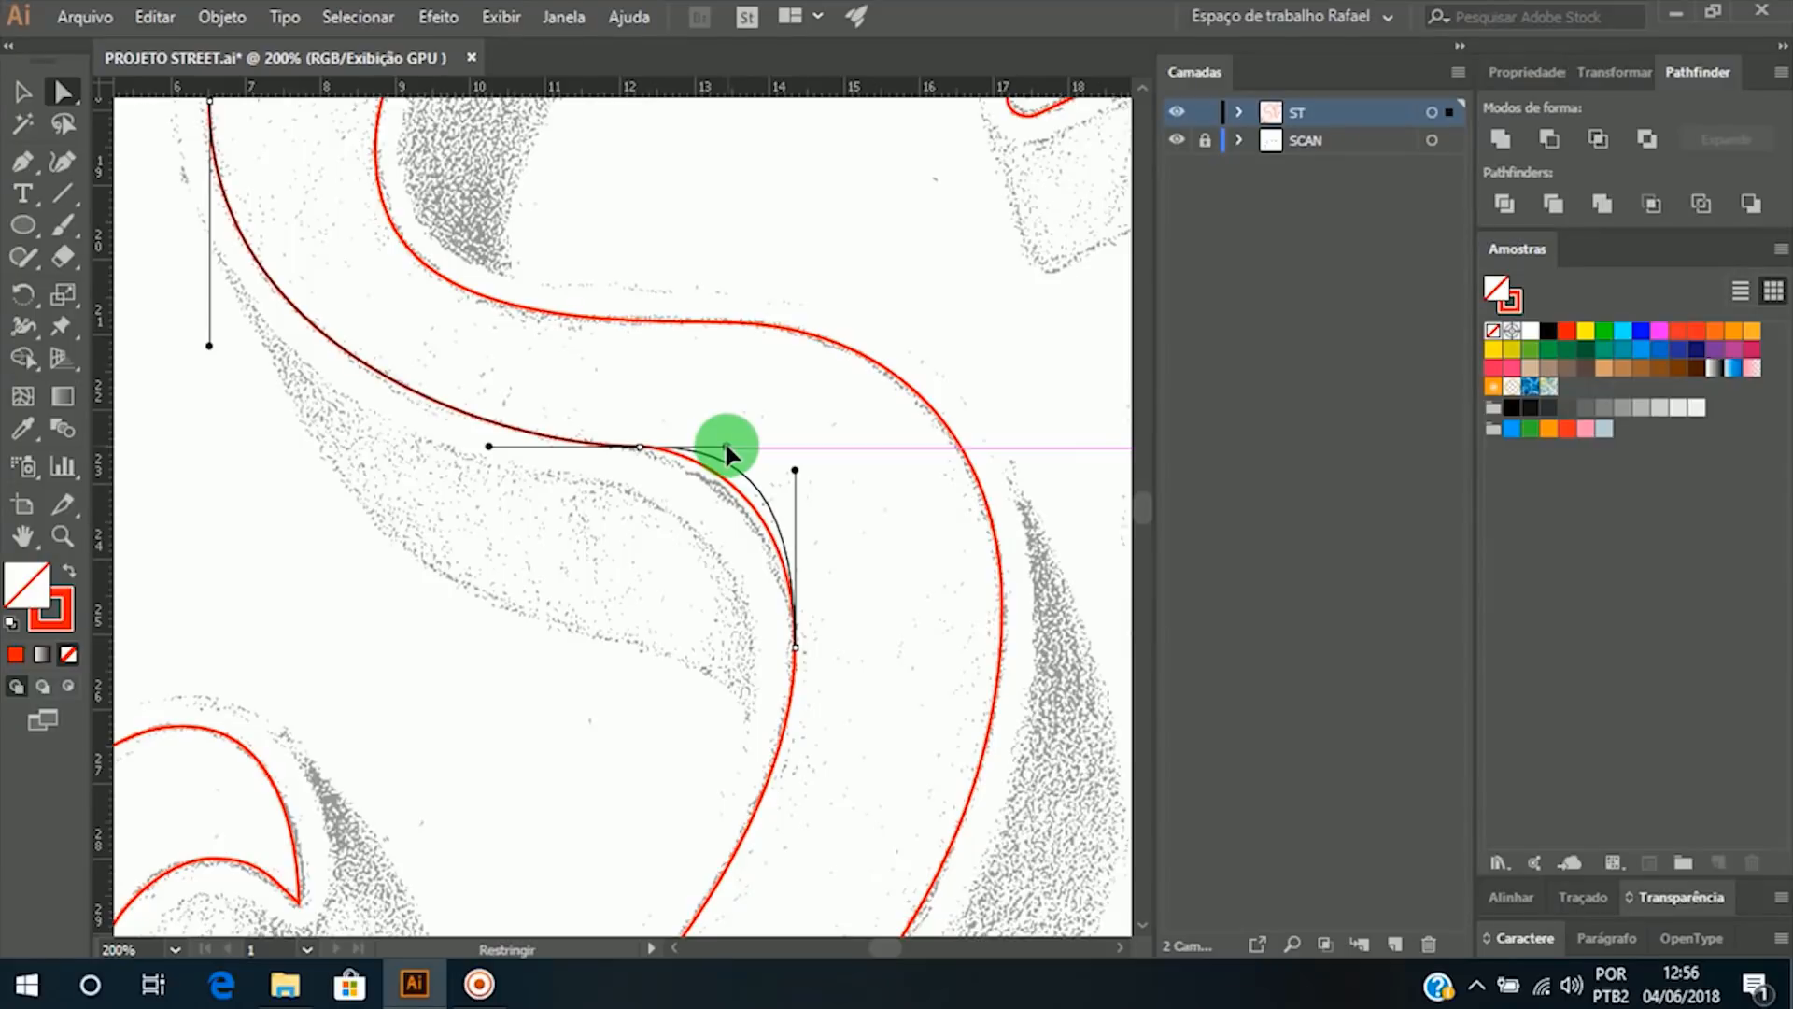
drag(727, 446, 694, 439)
drag(796, 471, 800, 505)
click(23, 90)
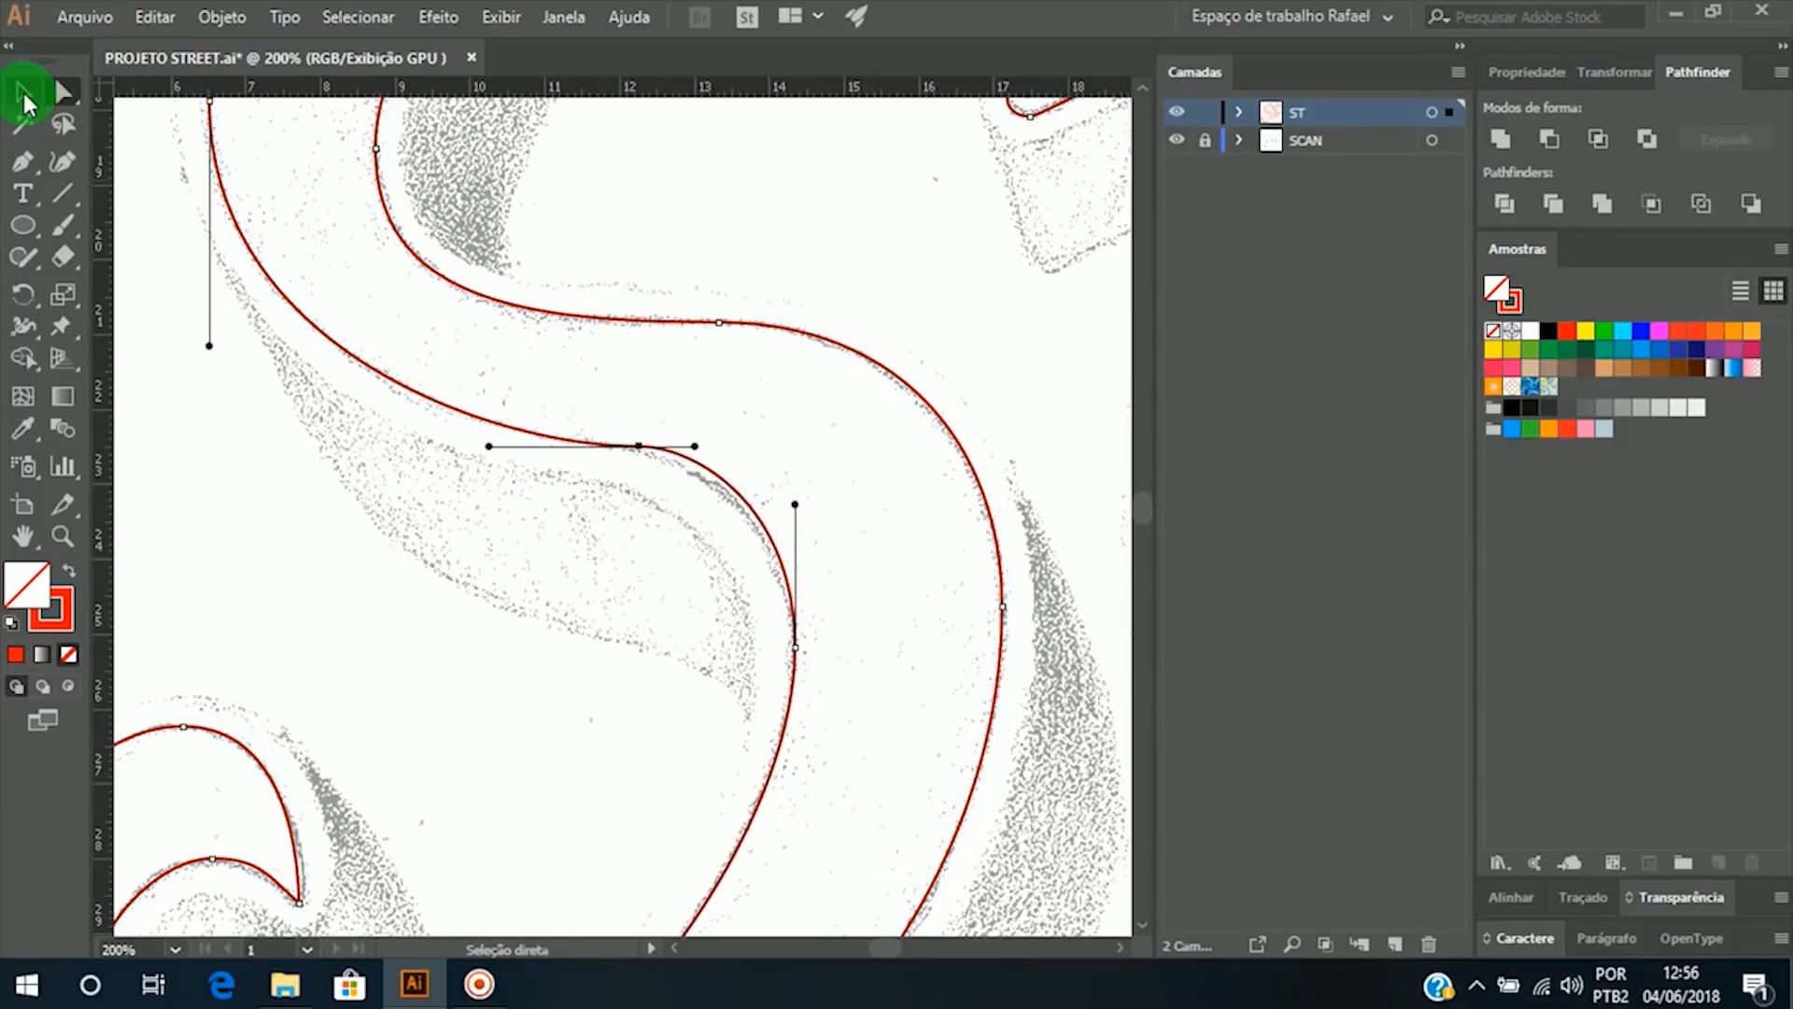
click(428, 654)
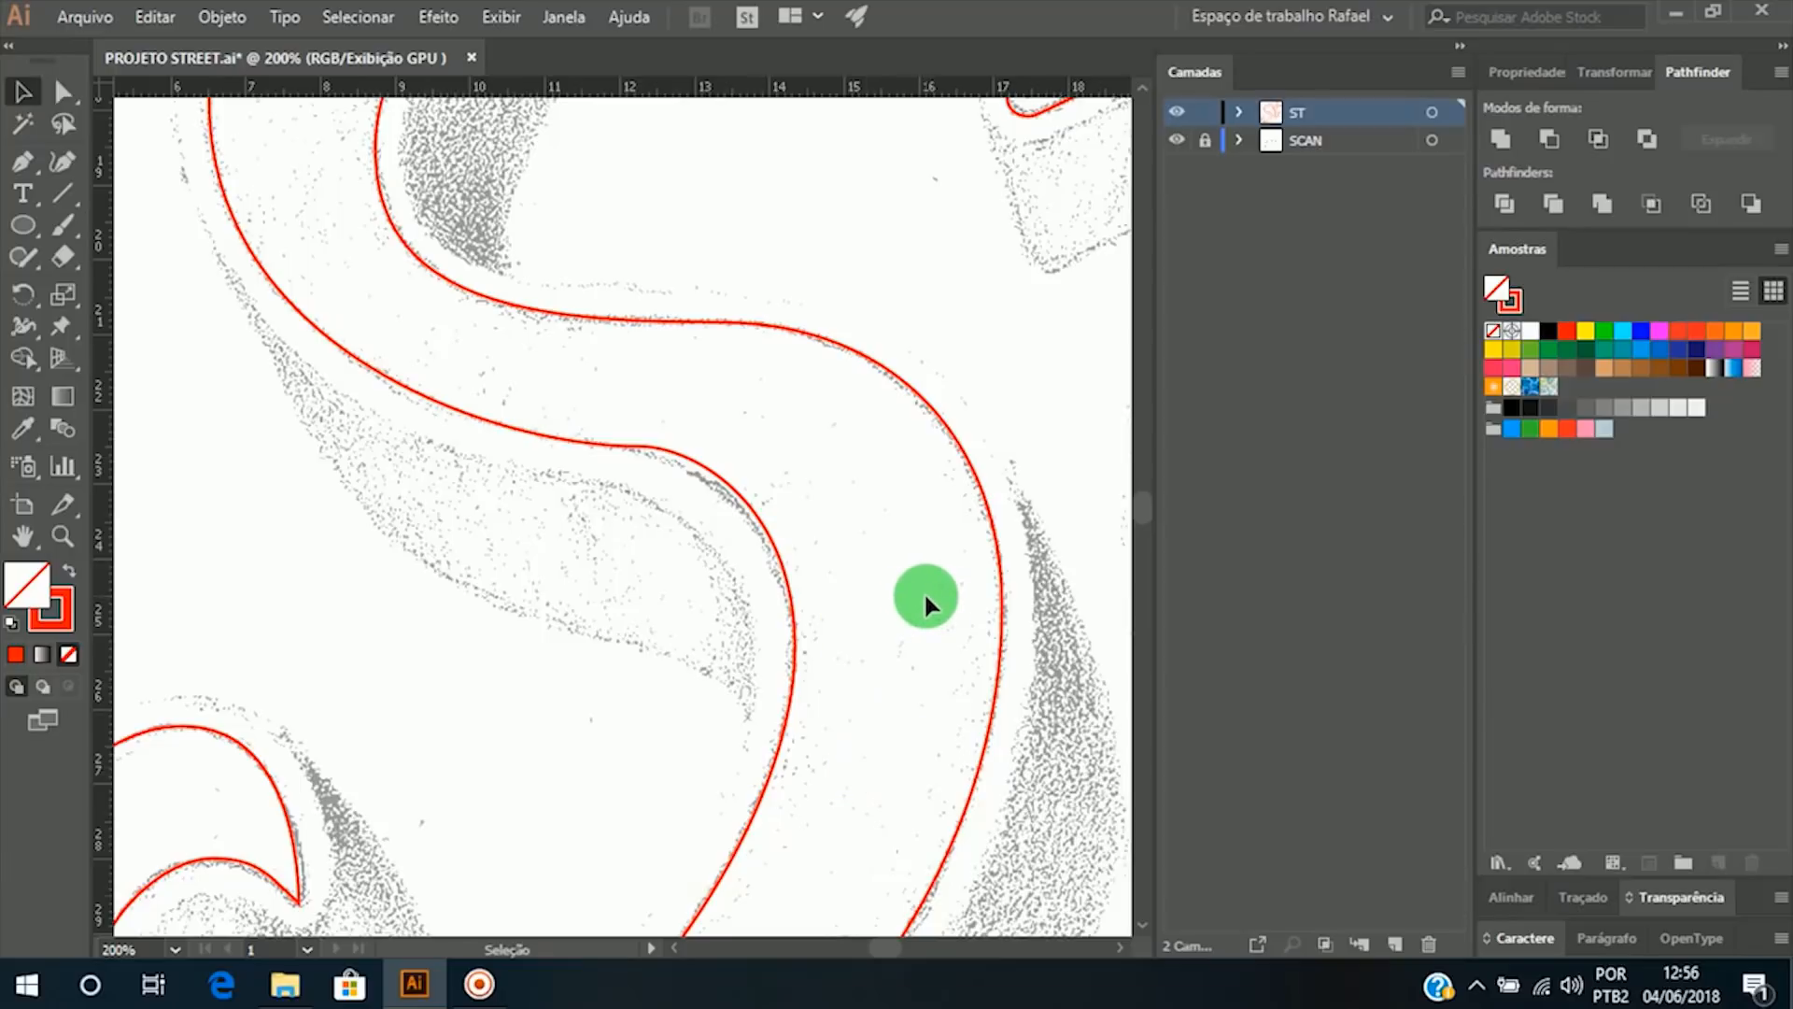
Step: Review the whole ST outline against the sketch at 66.67% zoom
key(z)
alt+click(781, 518)
alt+click(570, 542)
alt+click(535, 540)
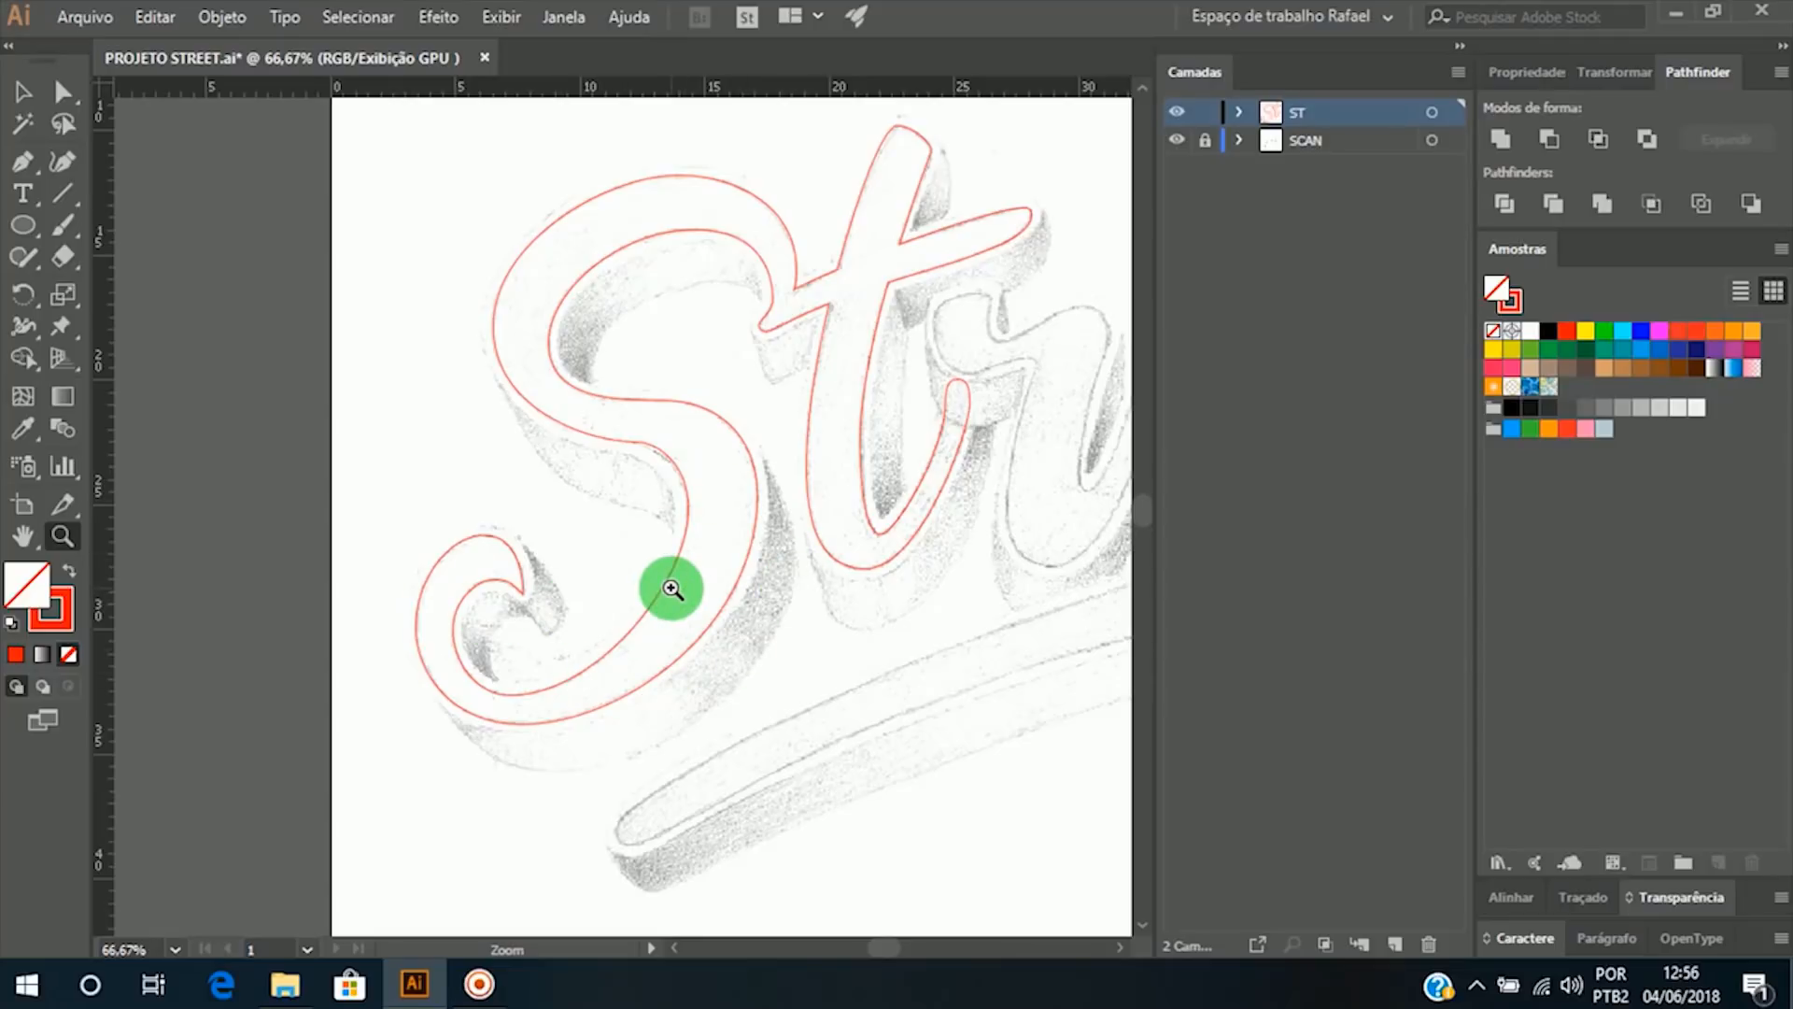
Step: Compare the ST outline with the scan hidden and shown, and inspect the middle bends of the S at 200% zoom
click(1177, 142)
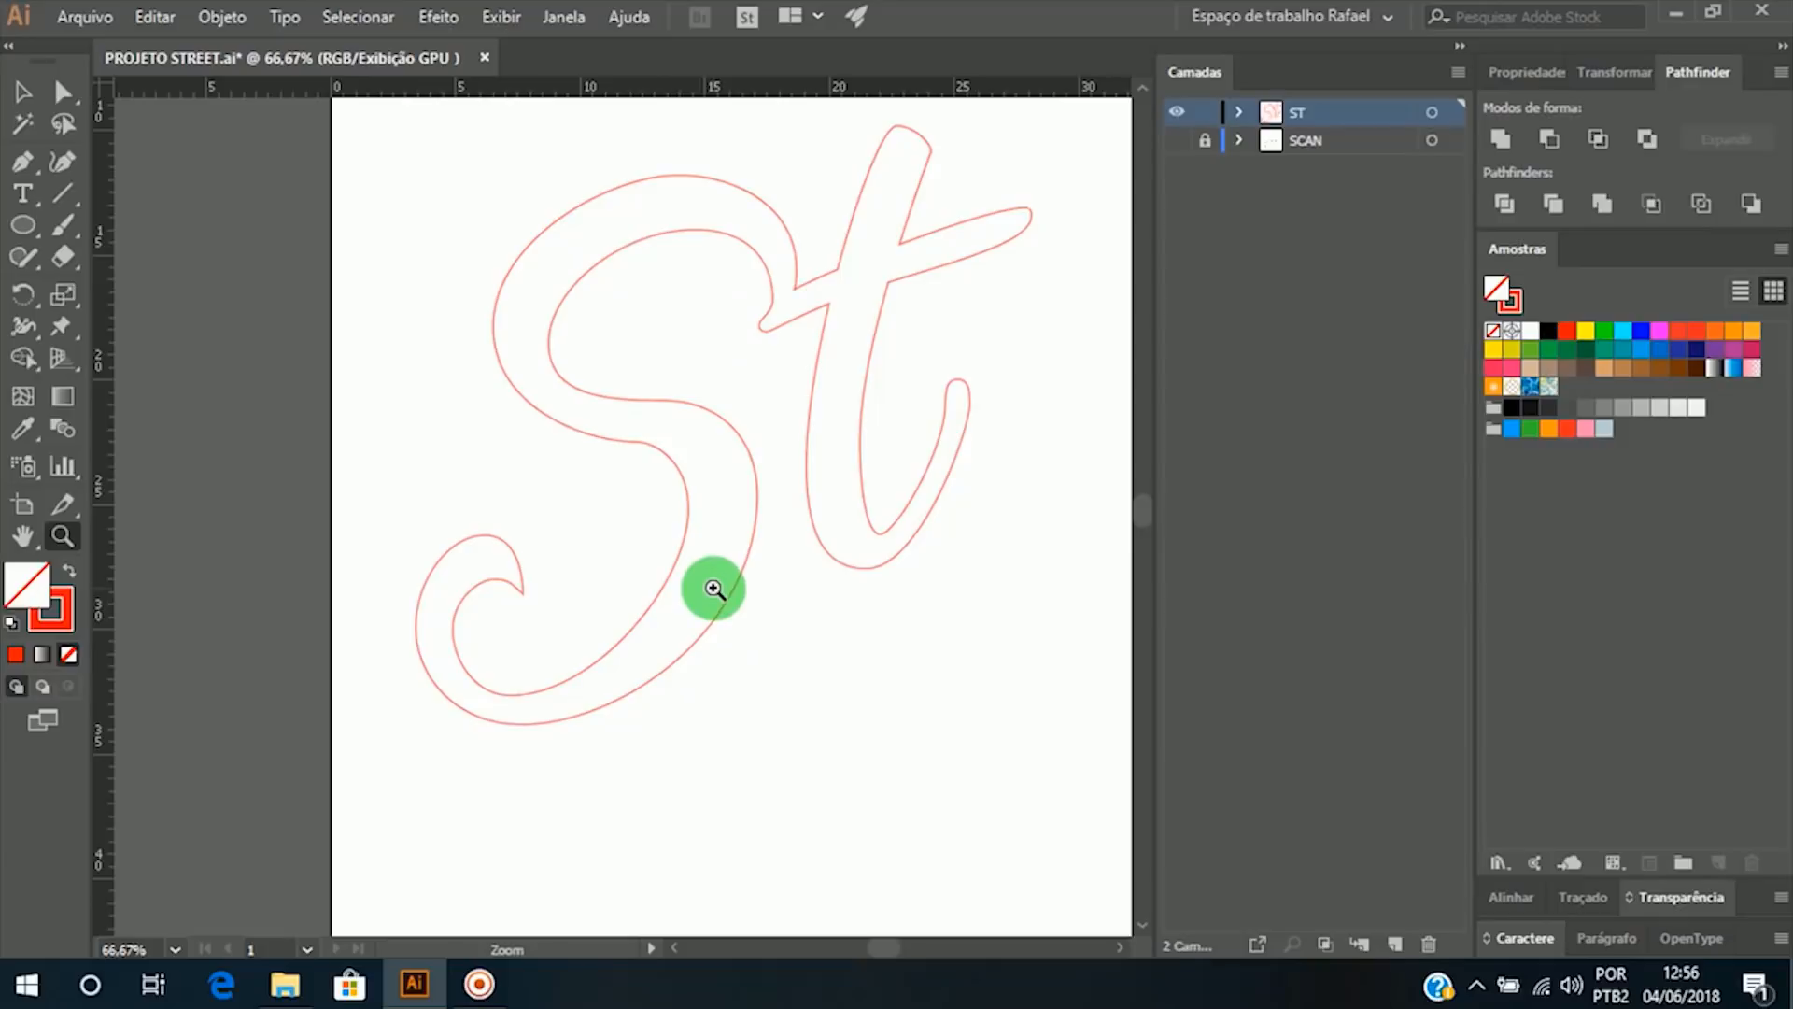
click(1178, 140)
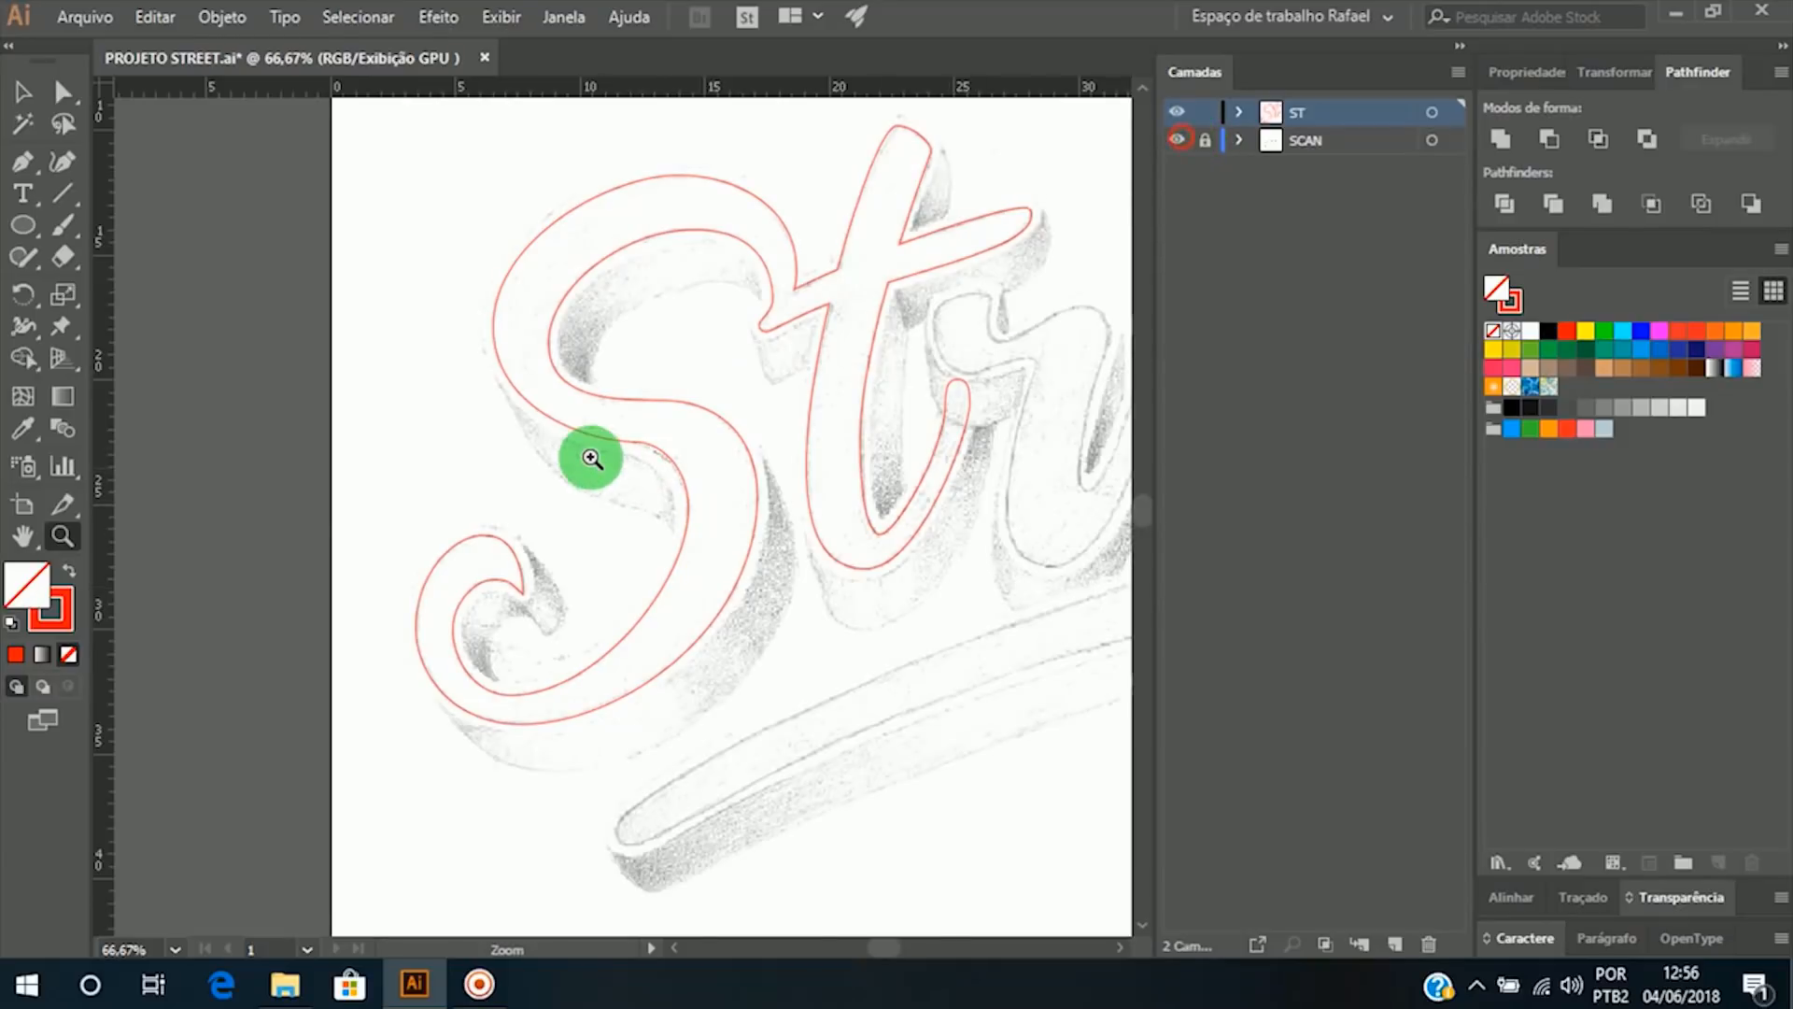
click(609, 406)
click(714, 565)
click(509, 466)
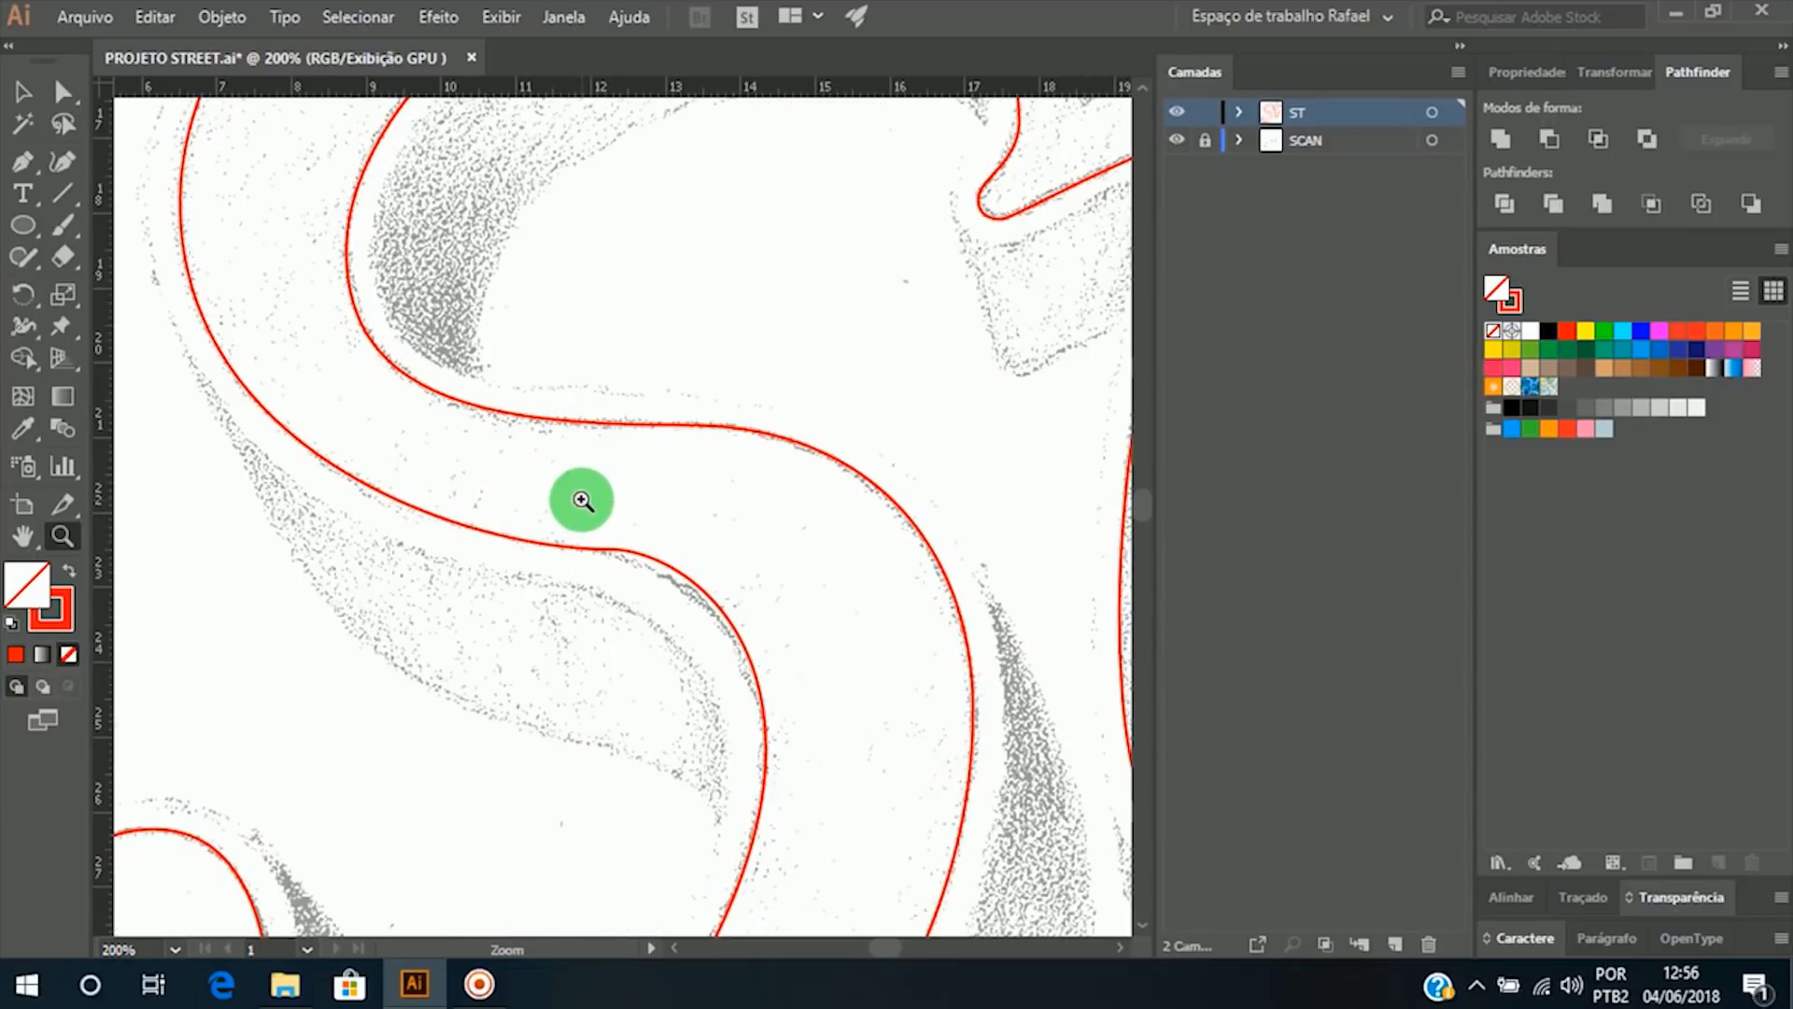
Step: Shorten the forward handle of the S's lower middle bend anchor, deselect, and check the curve with the SCAN layer hidden
key(a)
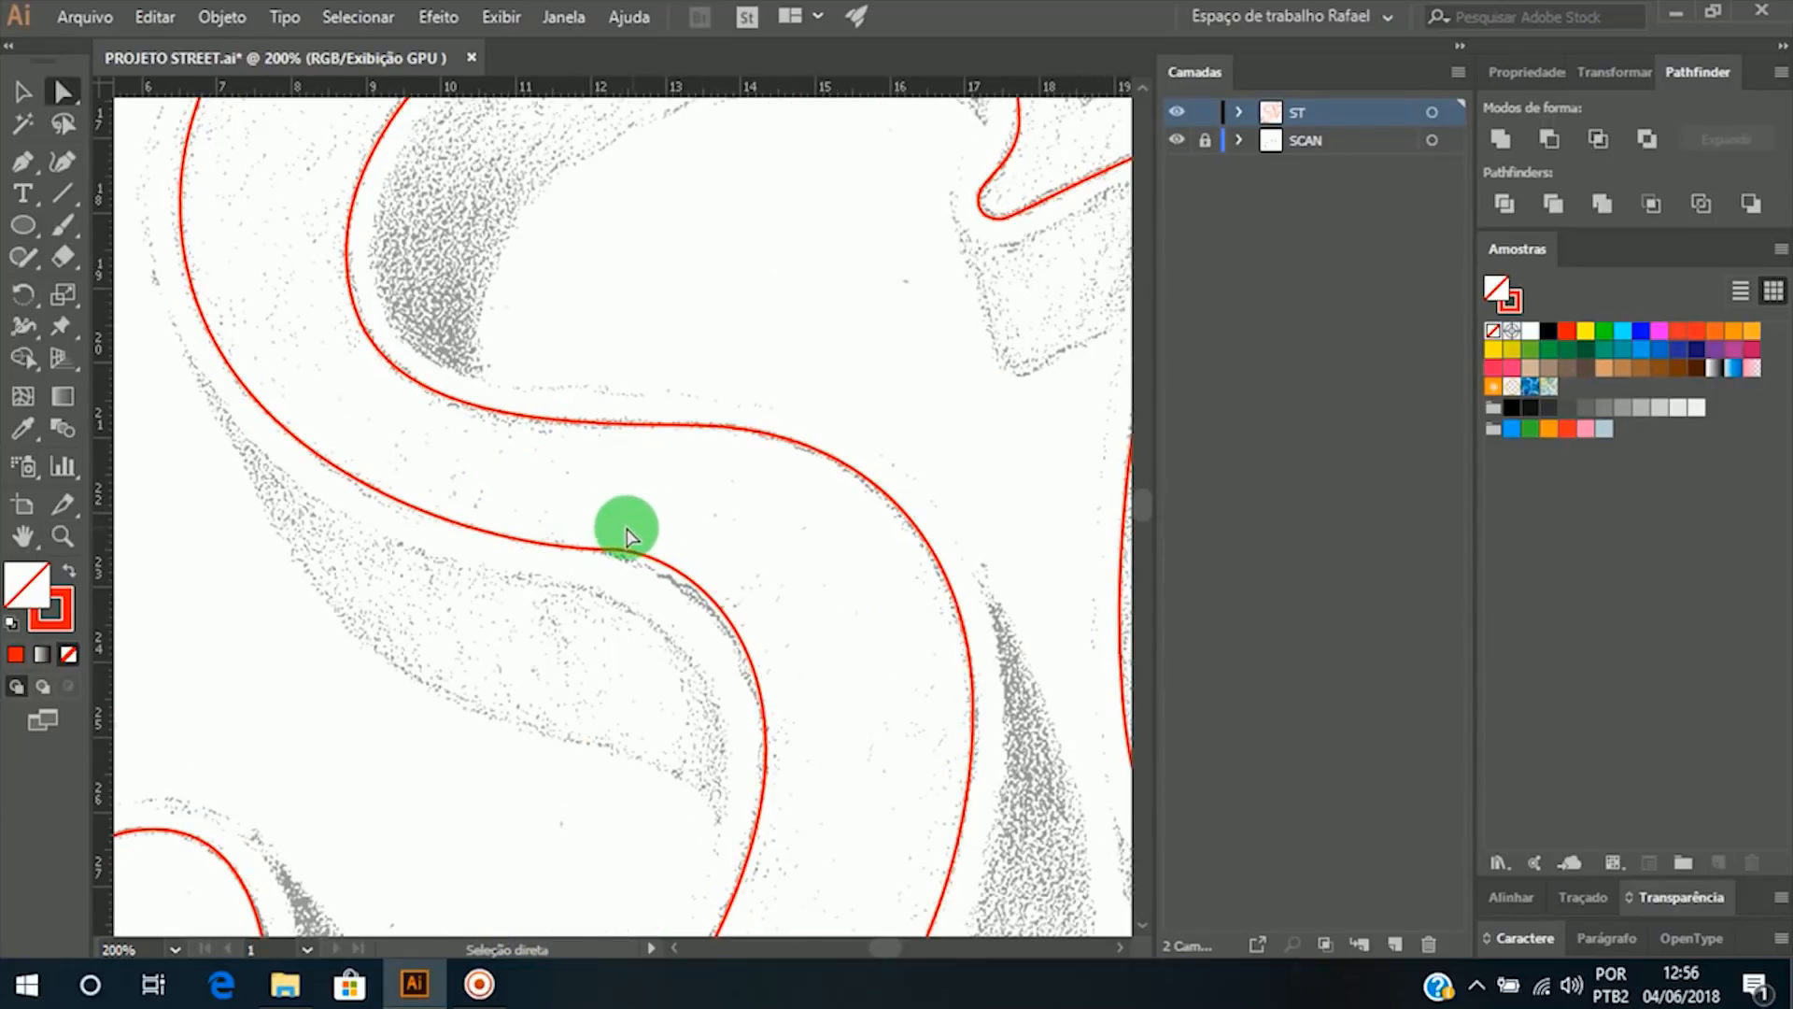
click(567, 551)
click(673, 567)
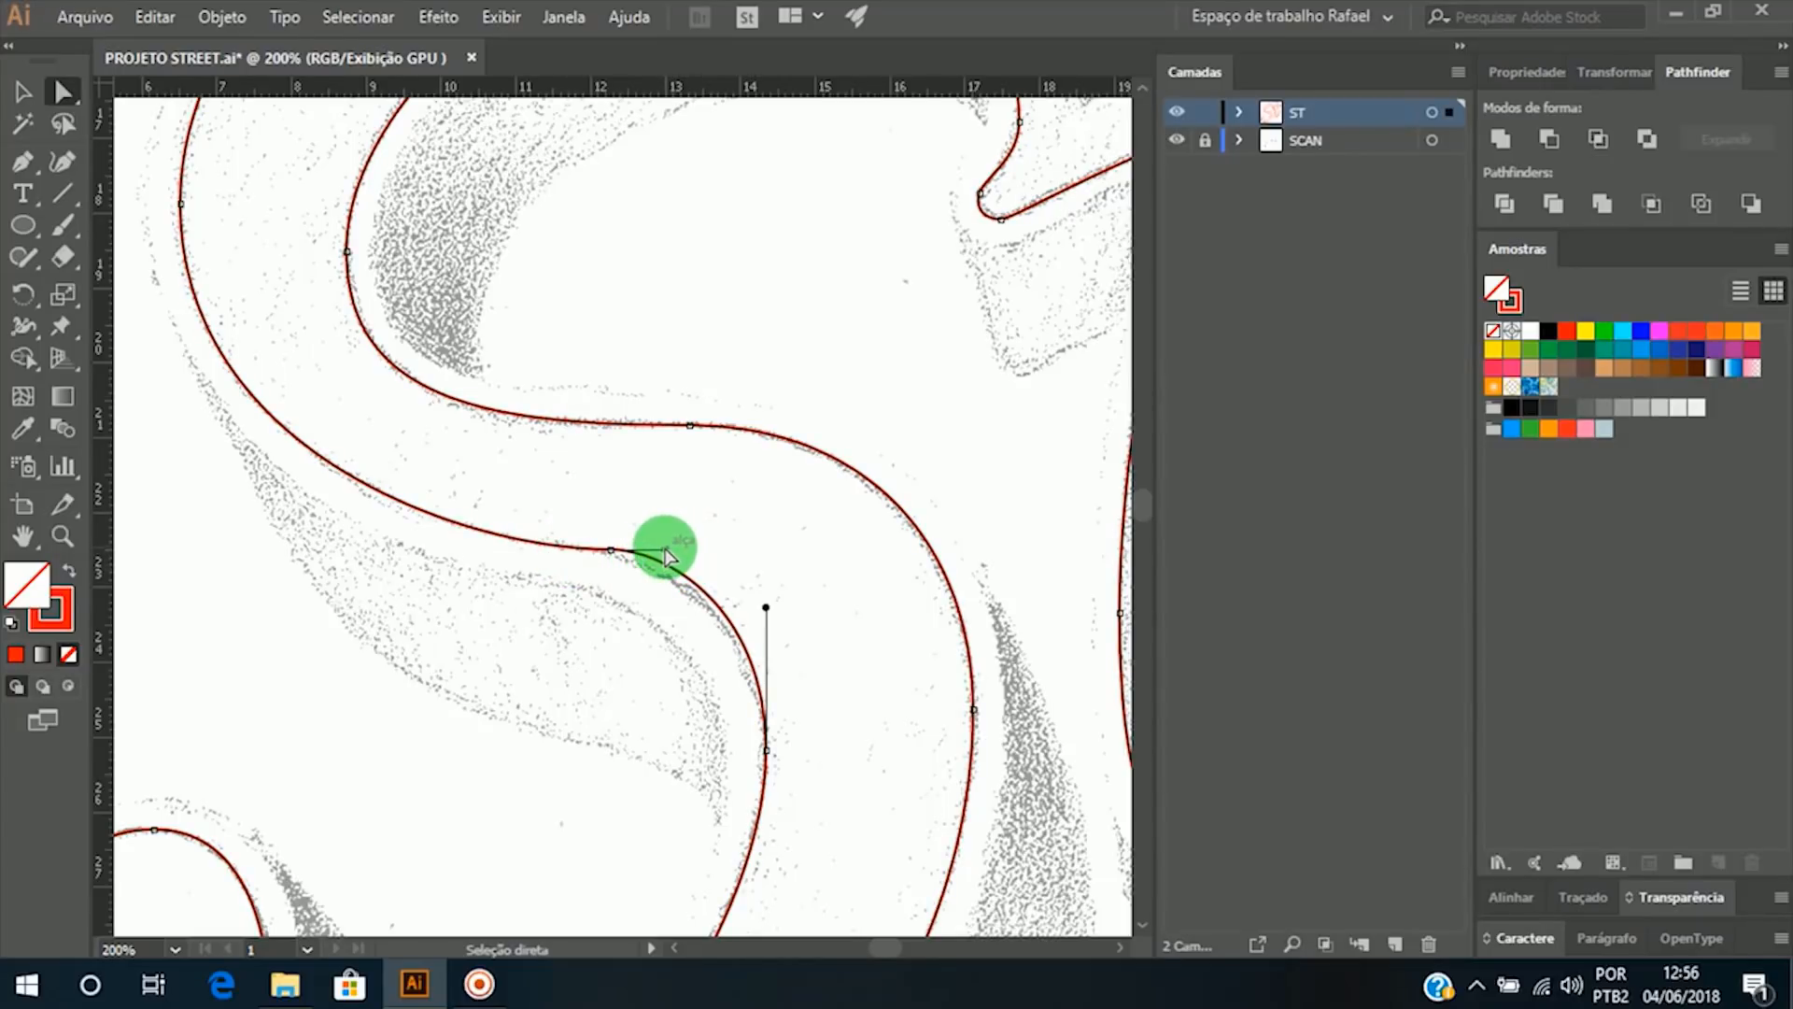
drag(665, 557, 630, 541)
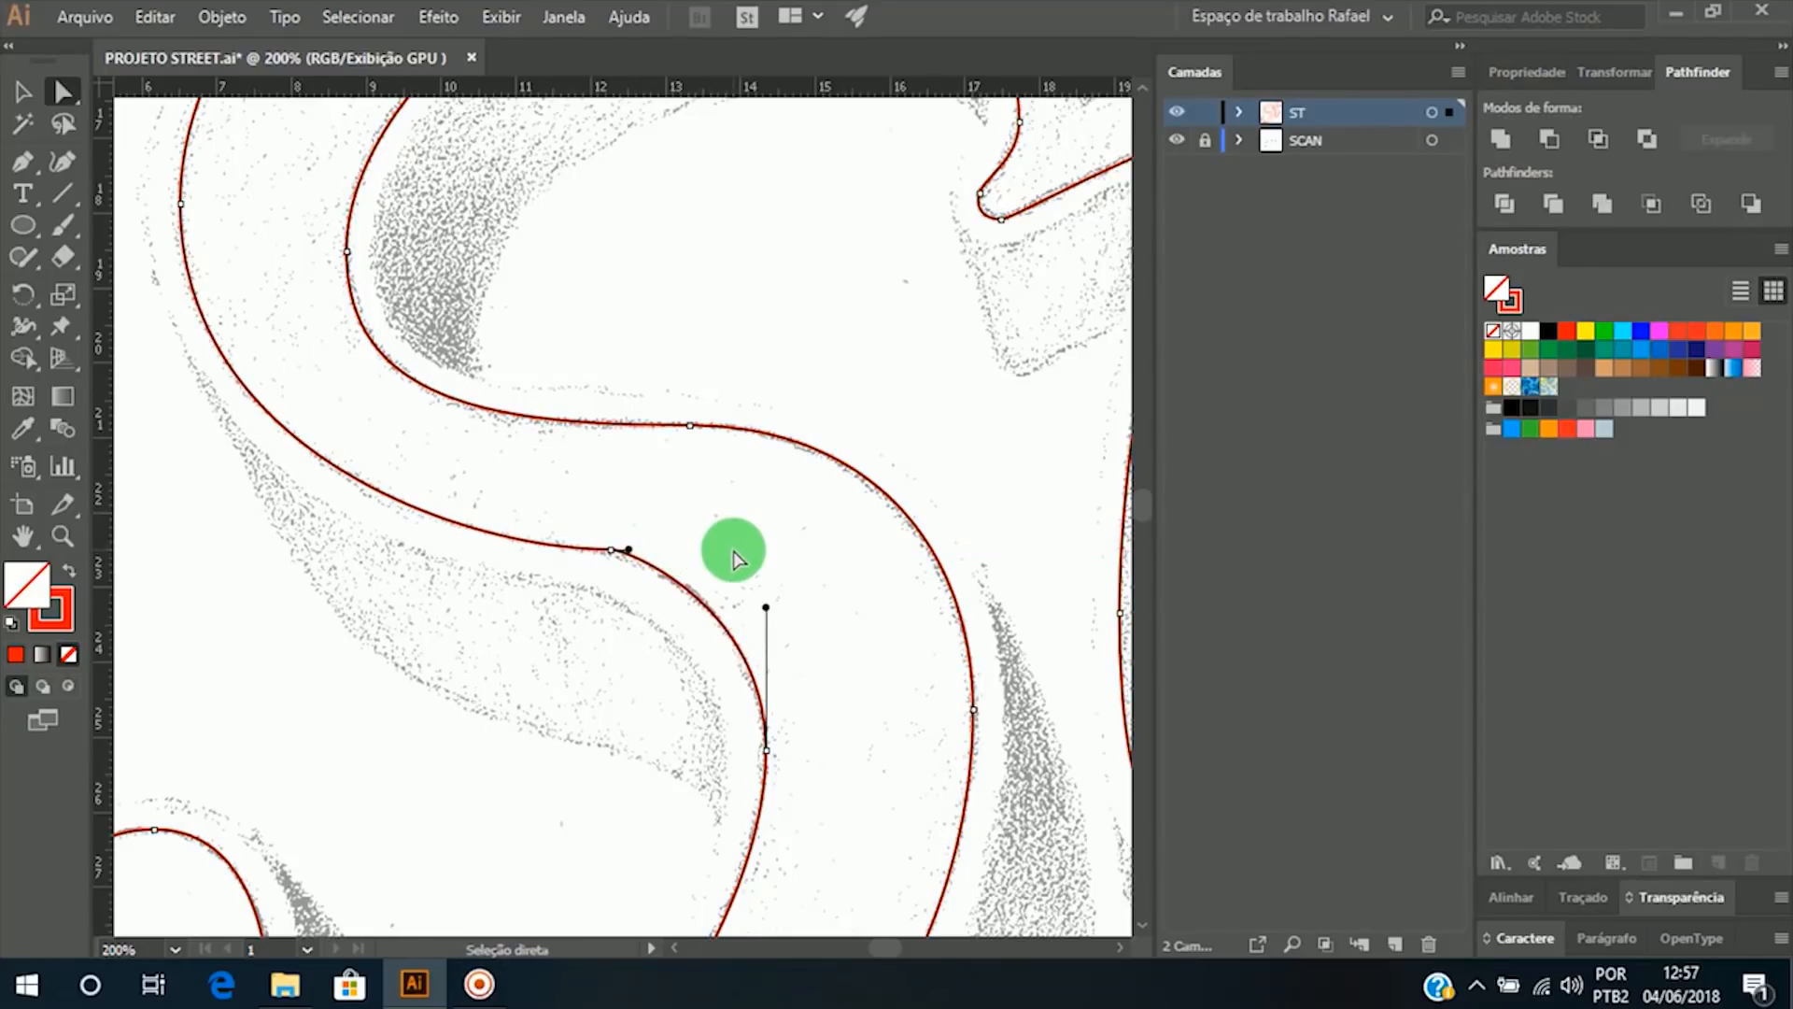
click(22, 91)
click(824, 343)
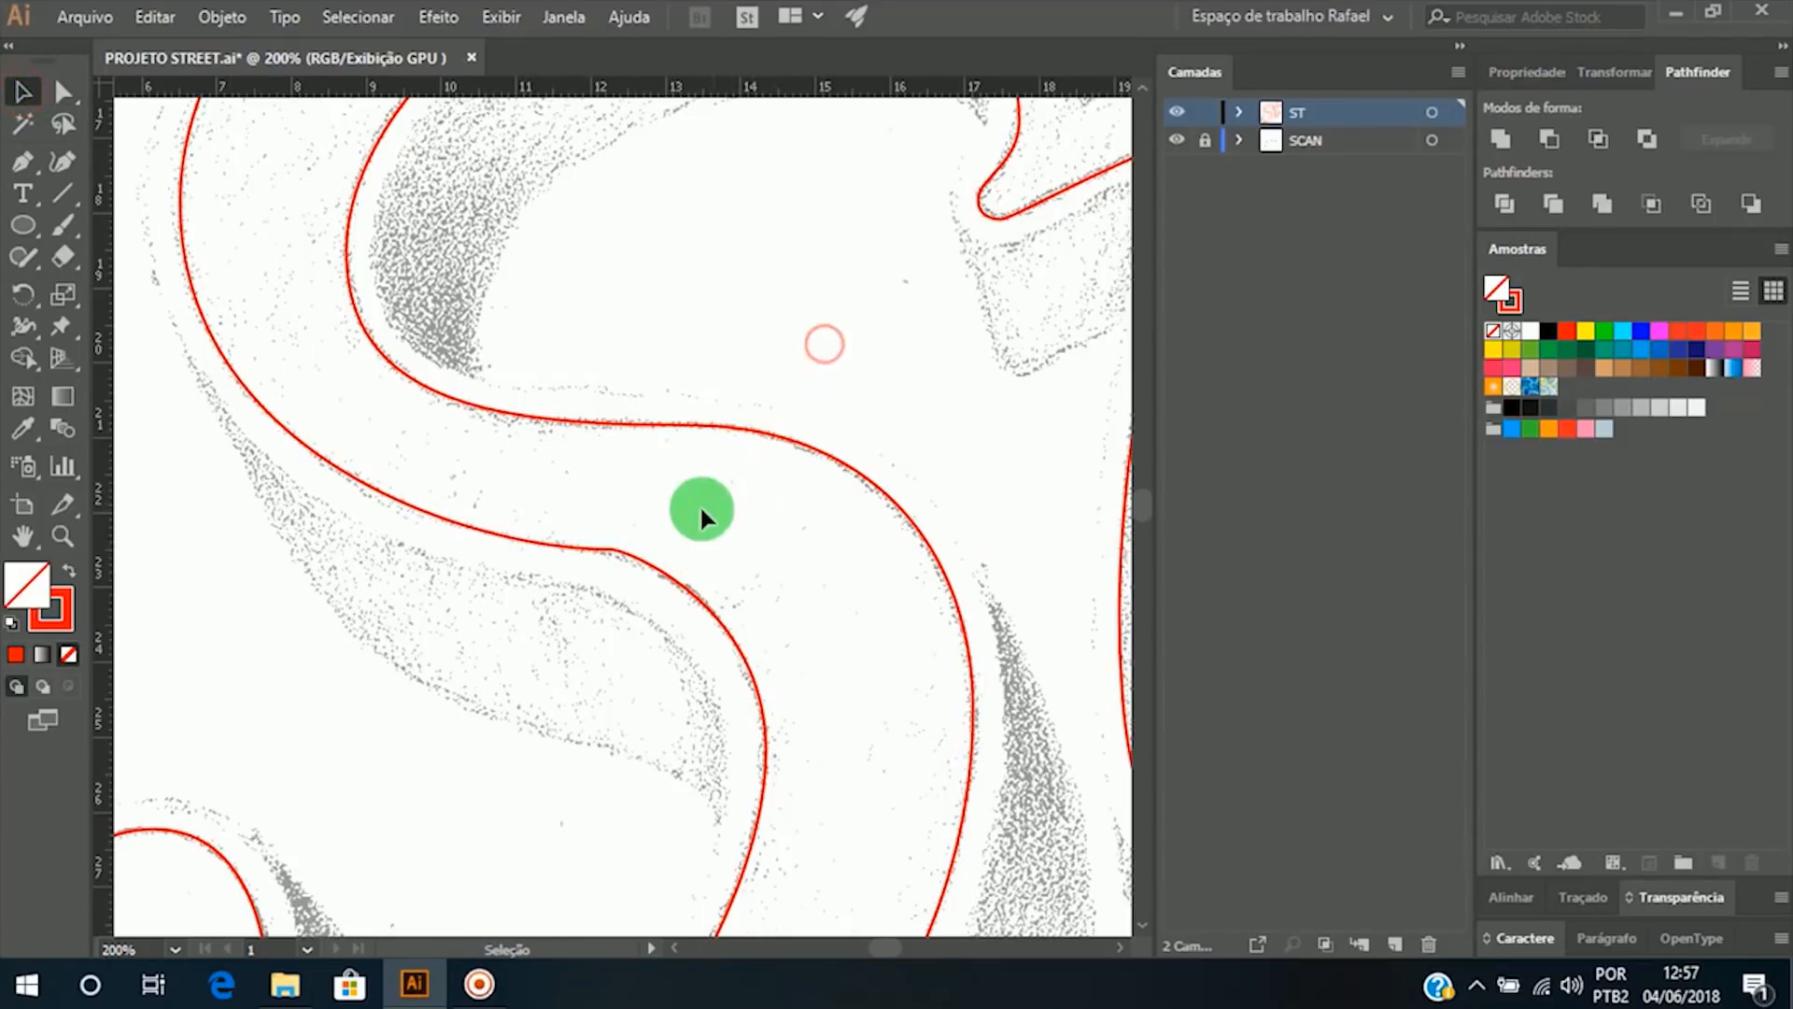
click(1176, 142)
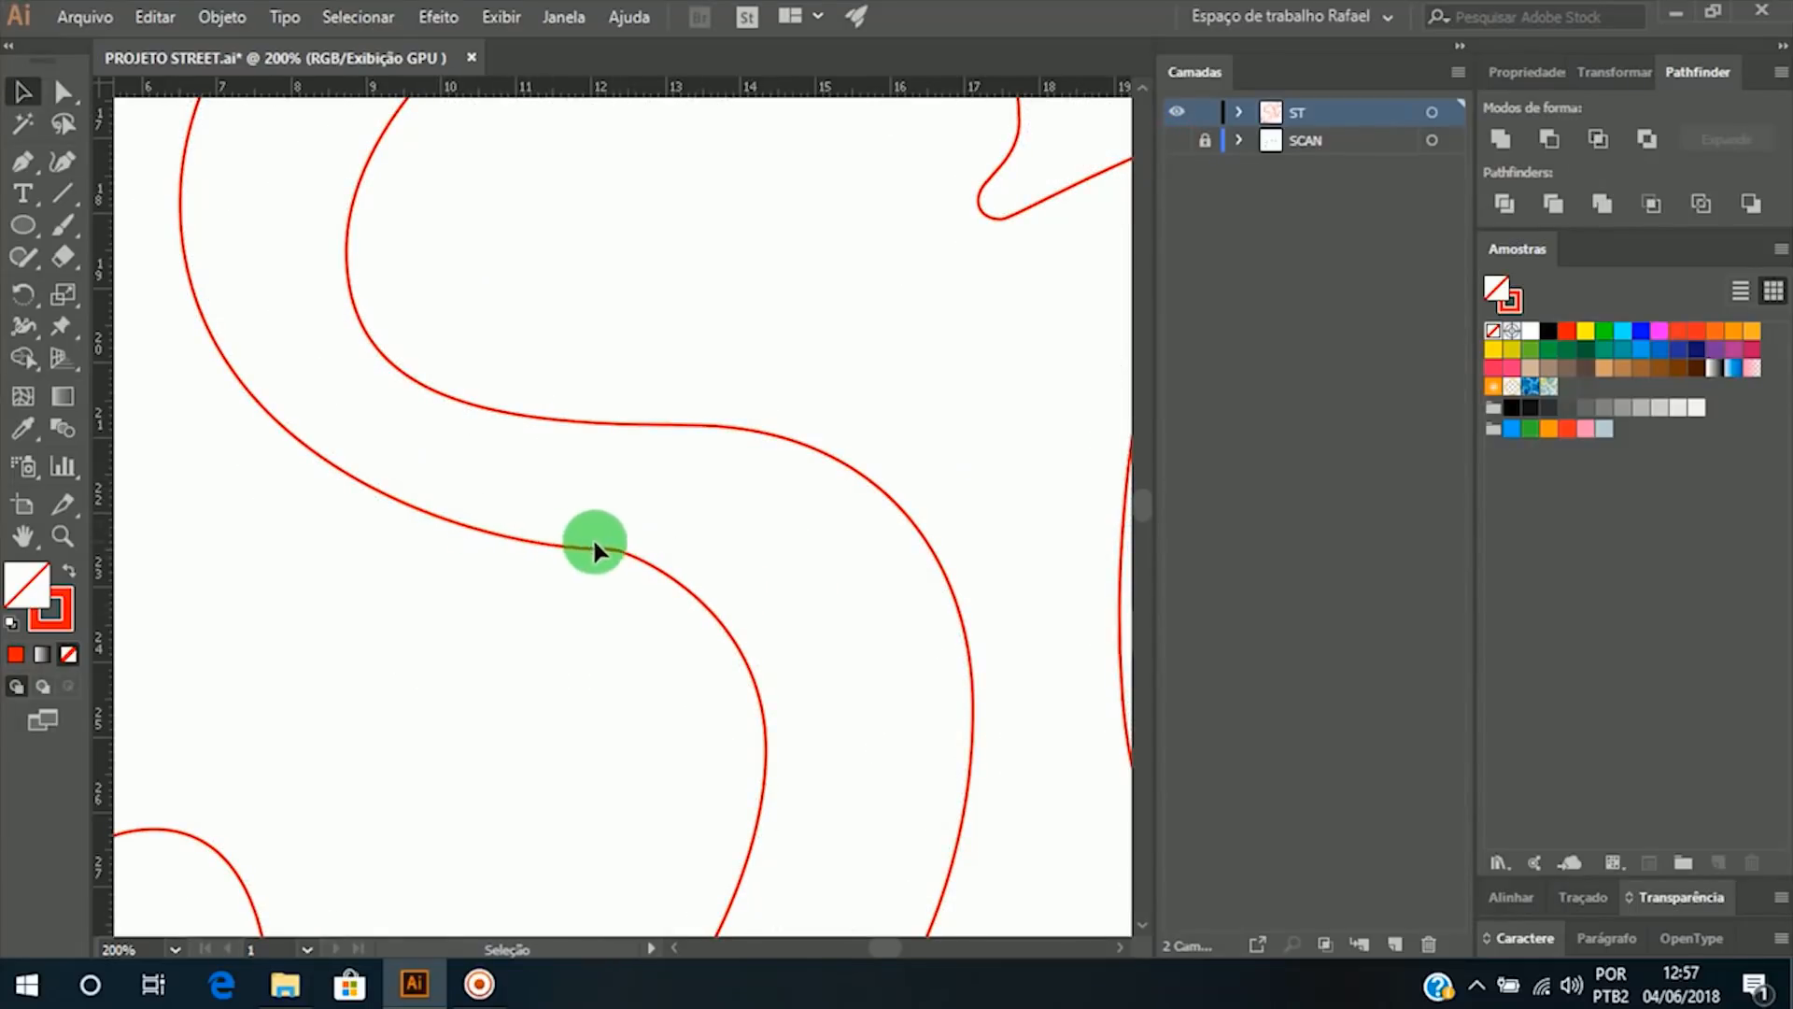
drag(594, 546, 762, 734)
click(1185, 145)
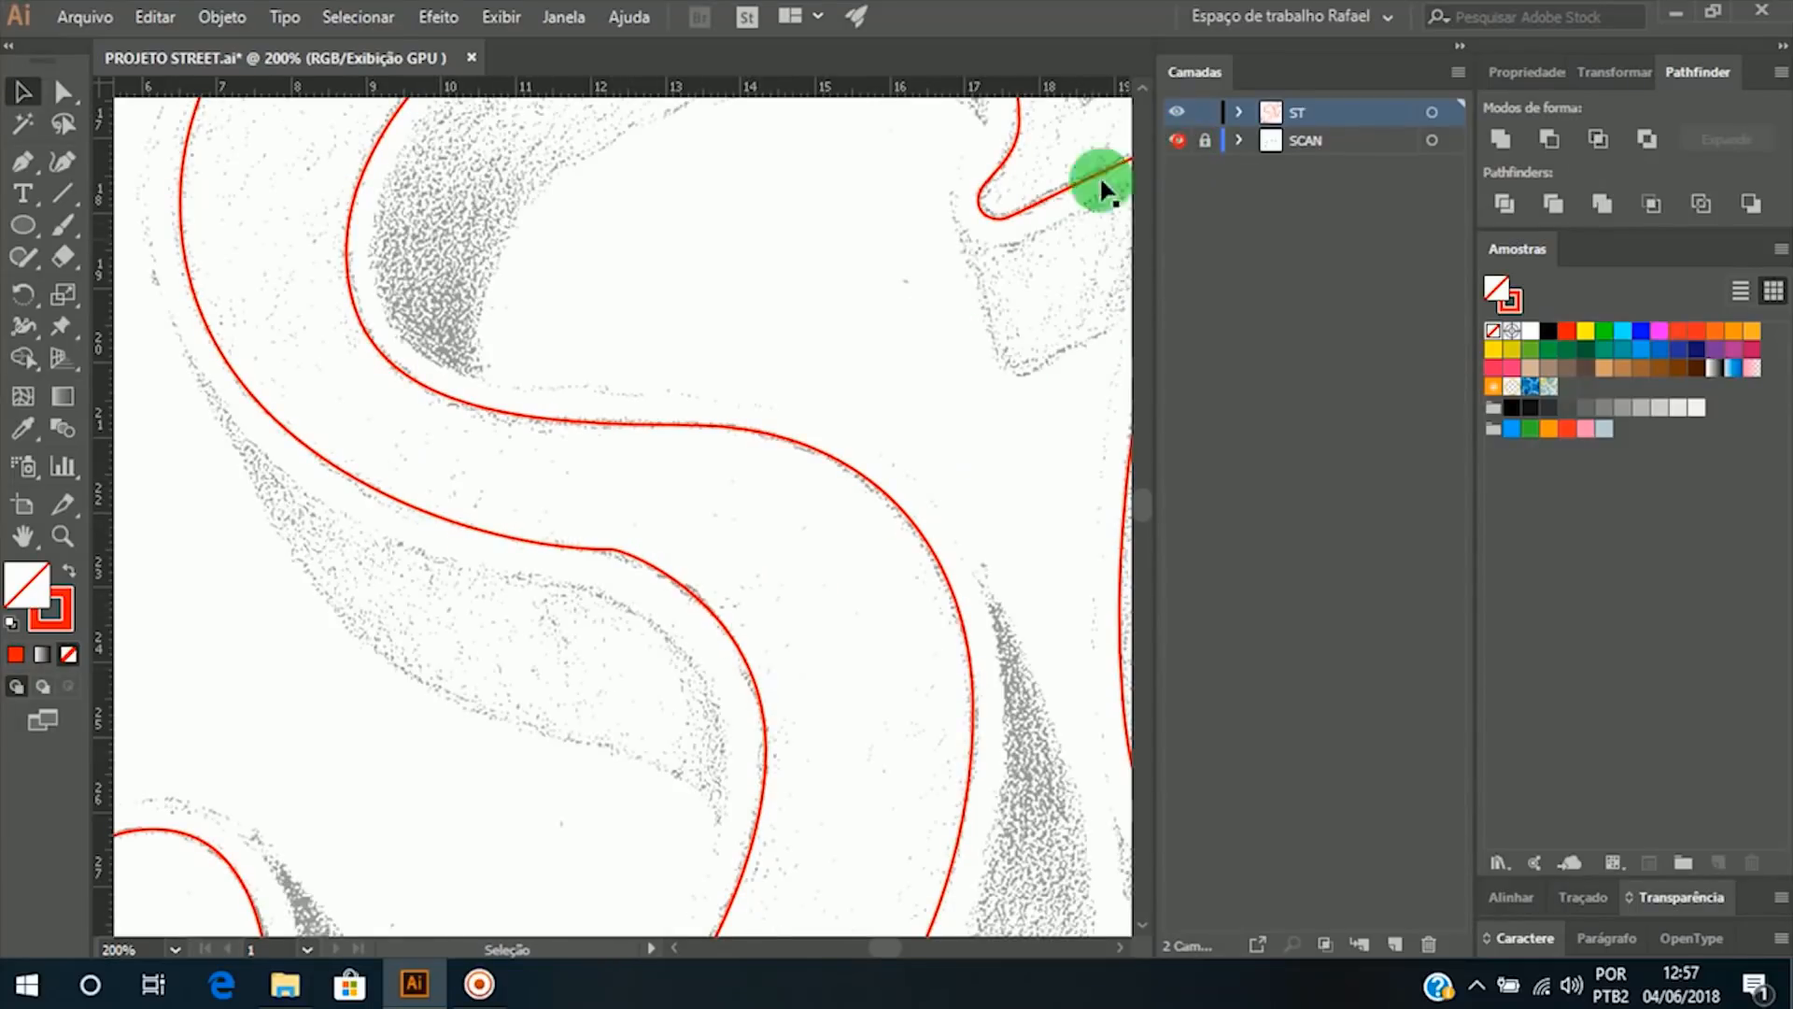
Step: Move the S's lower middle bend anchor left along the curve, shorten its rear handle and lengthen its forward handle, then check the curve without the scan
key(ctrl+z)
key(a)
click(604, 547)
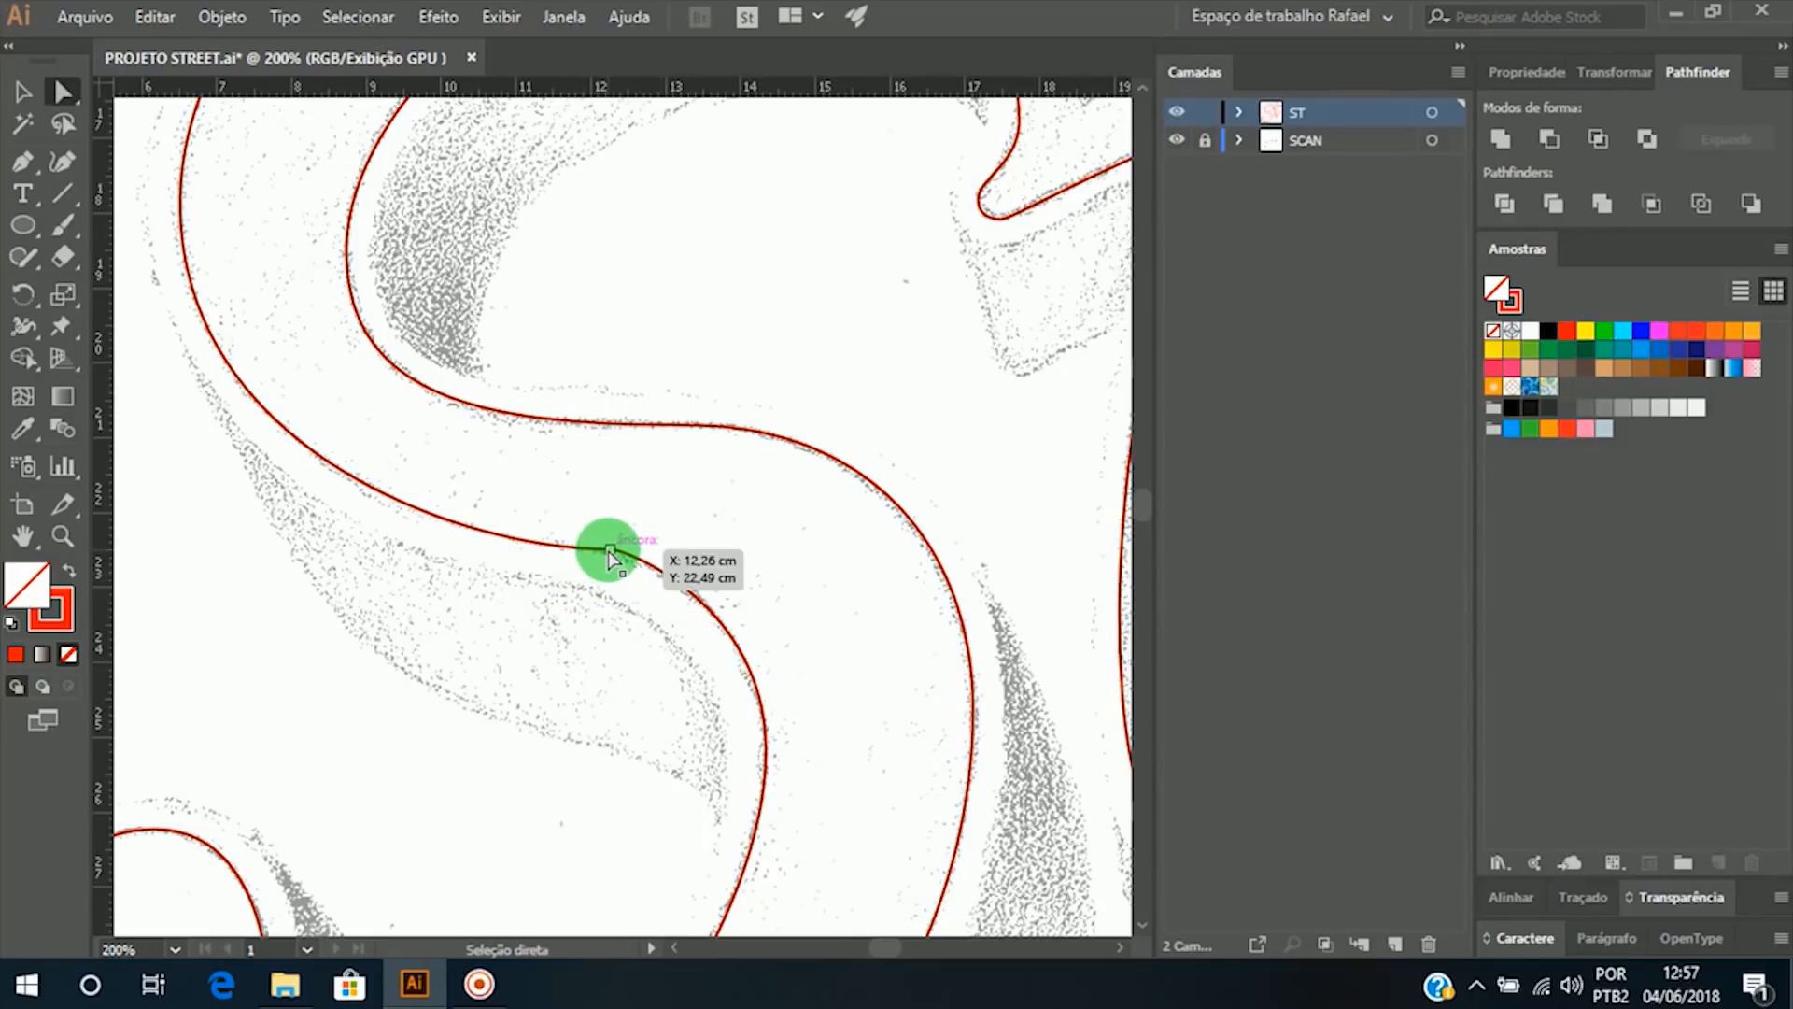
drag(610, 549, 565, 550)
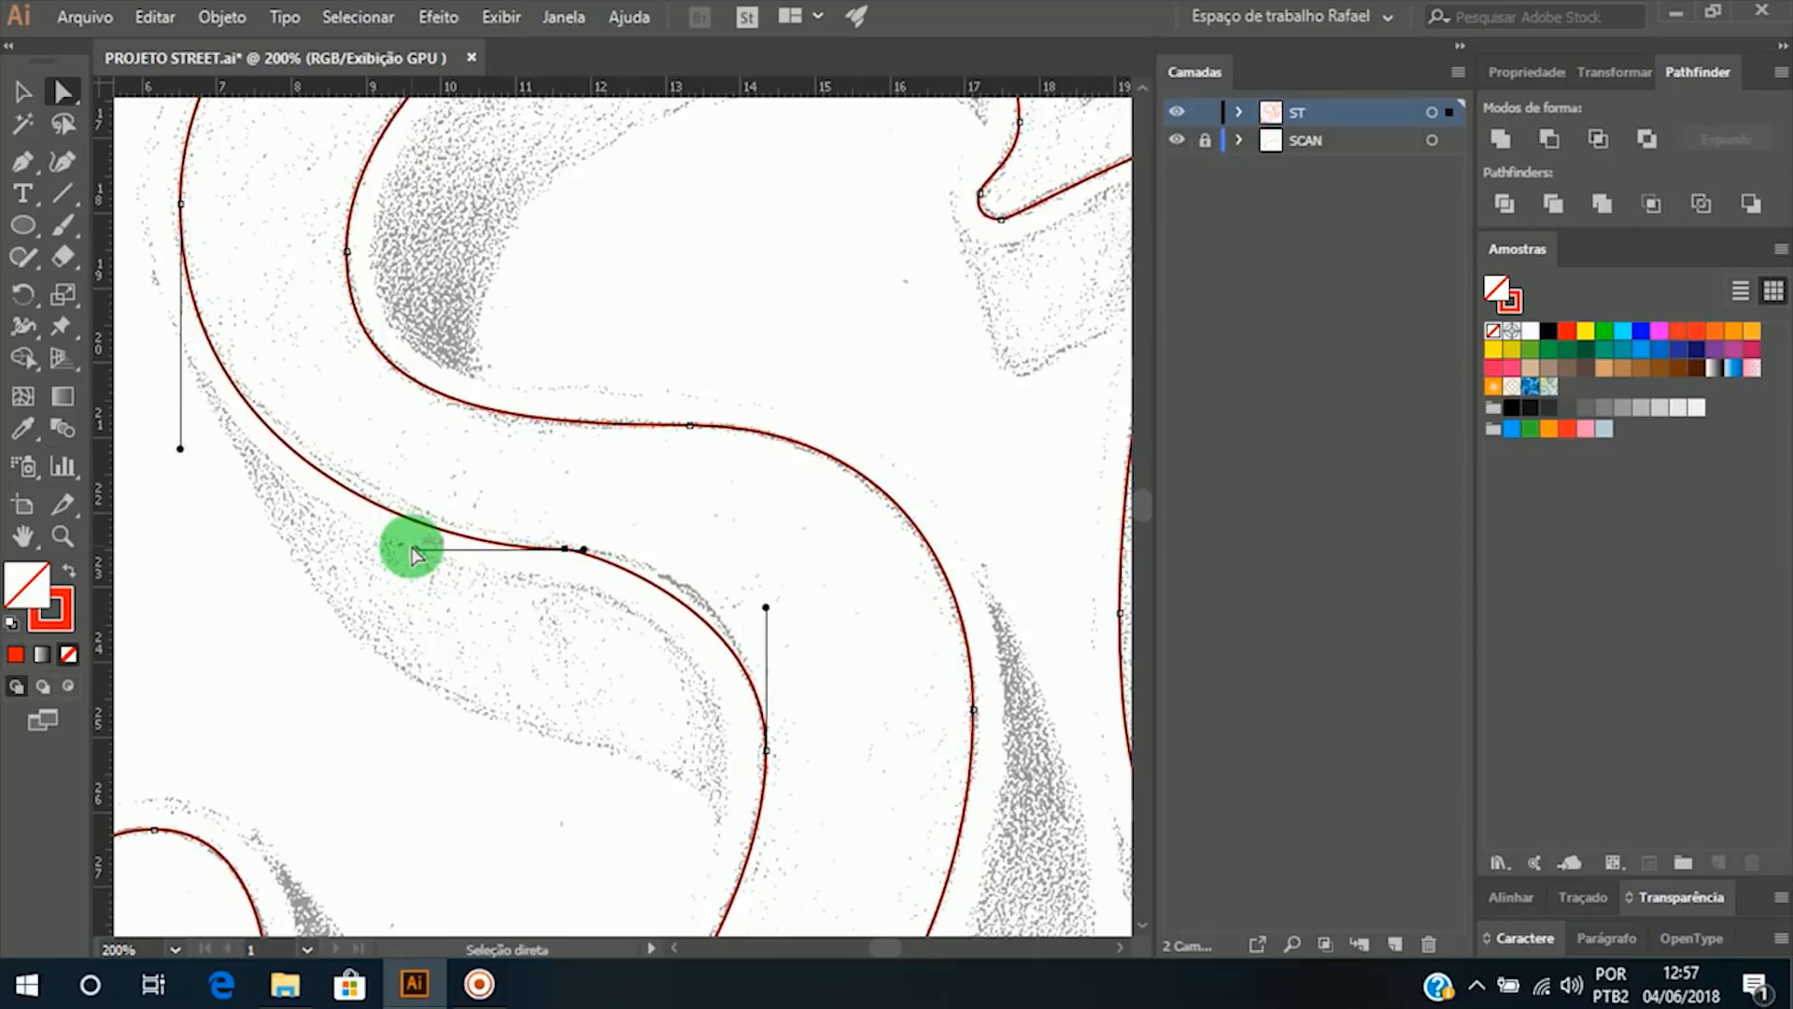
drag(414, 548, 457, 550)
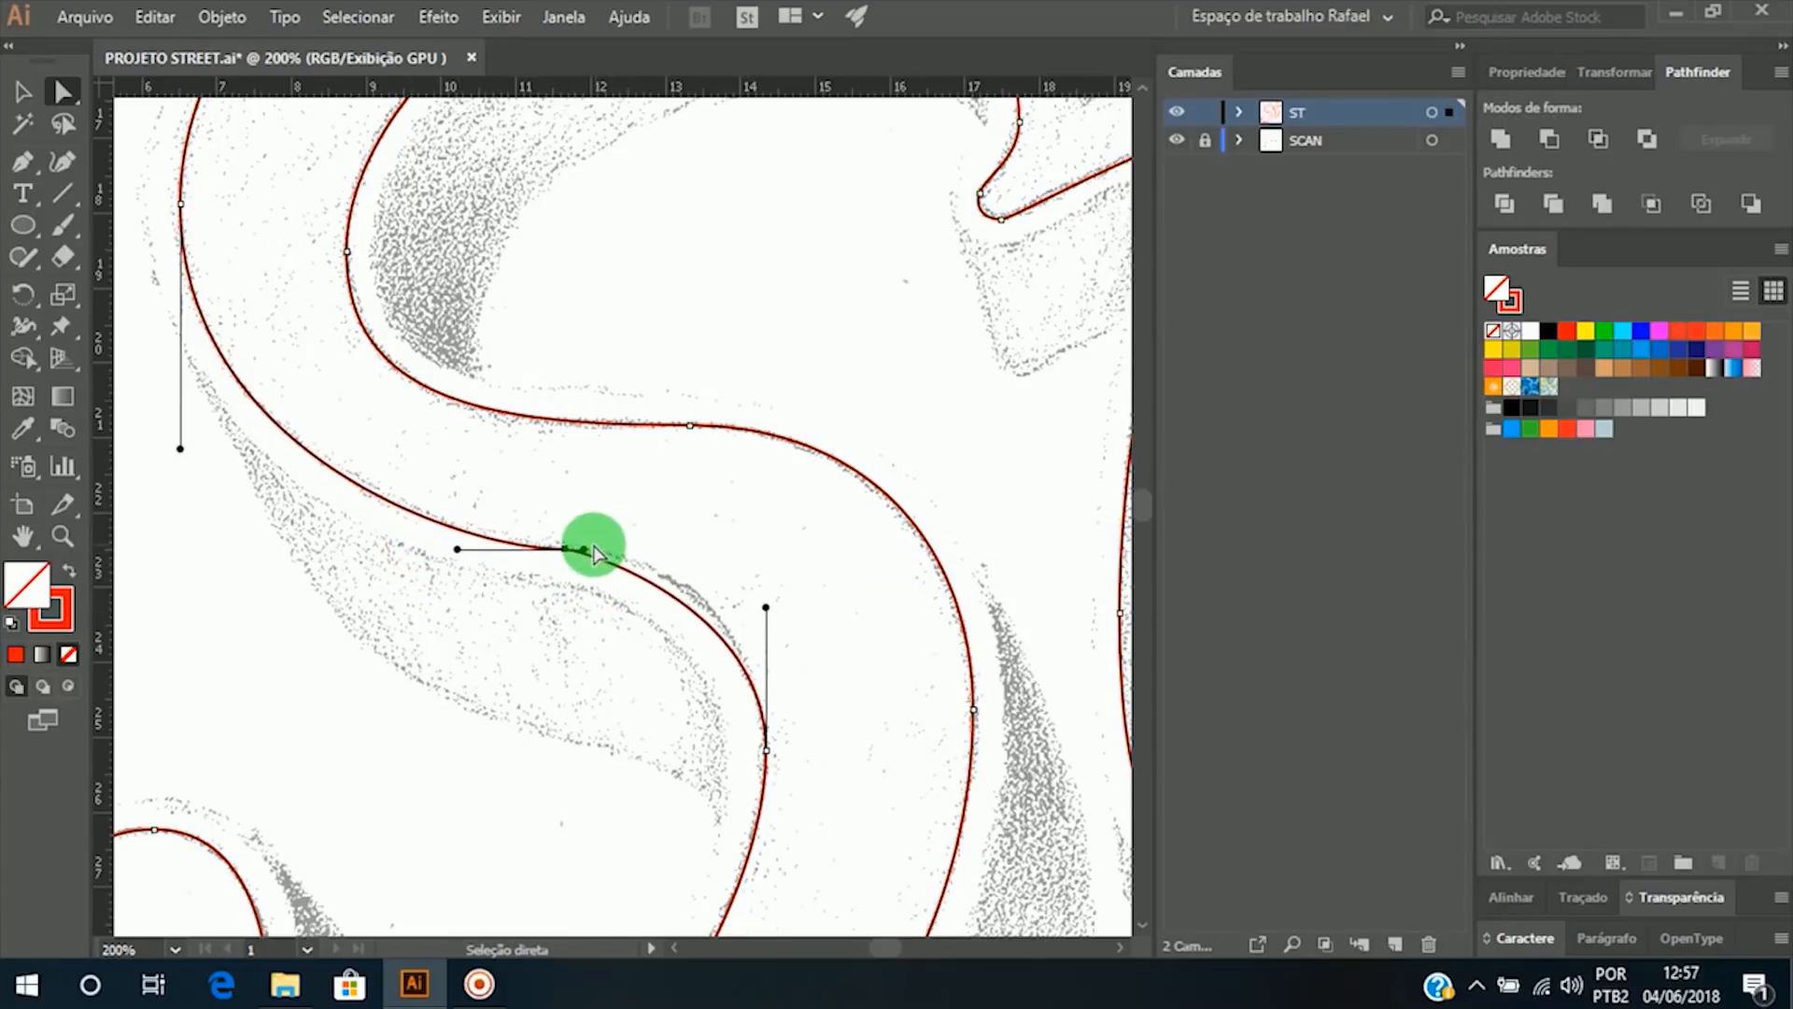
drag(585, 551, 634, 550)
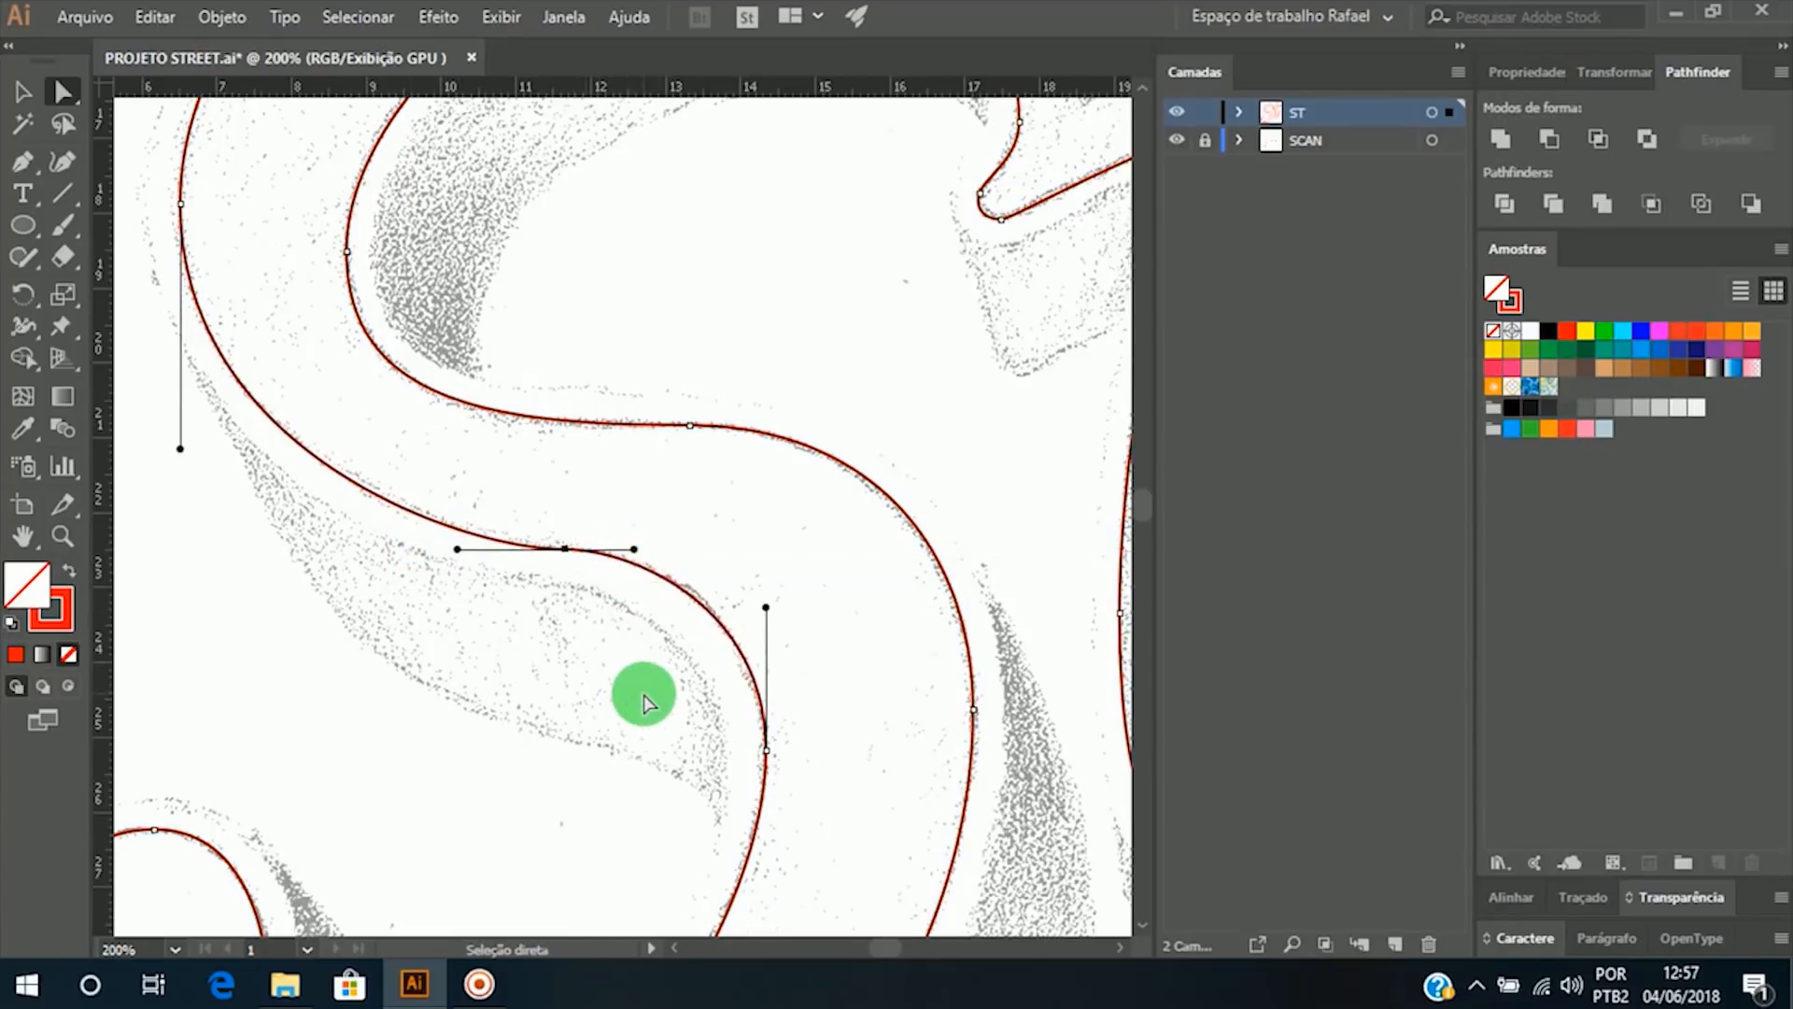
click(567, 644)
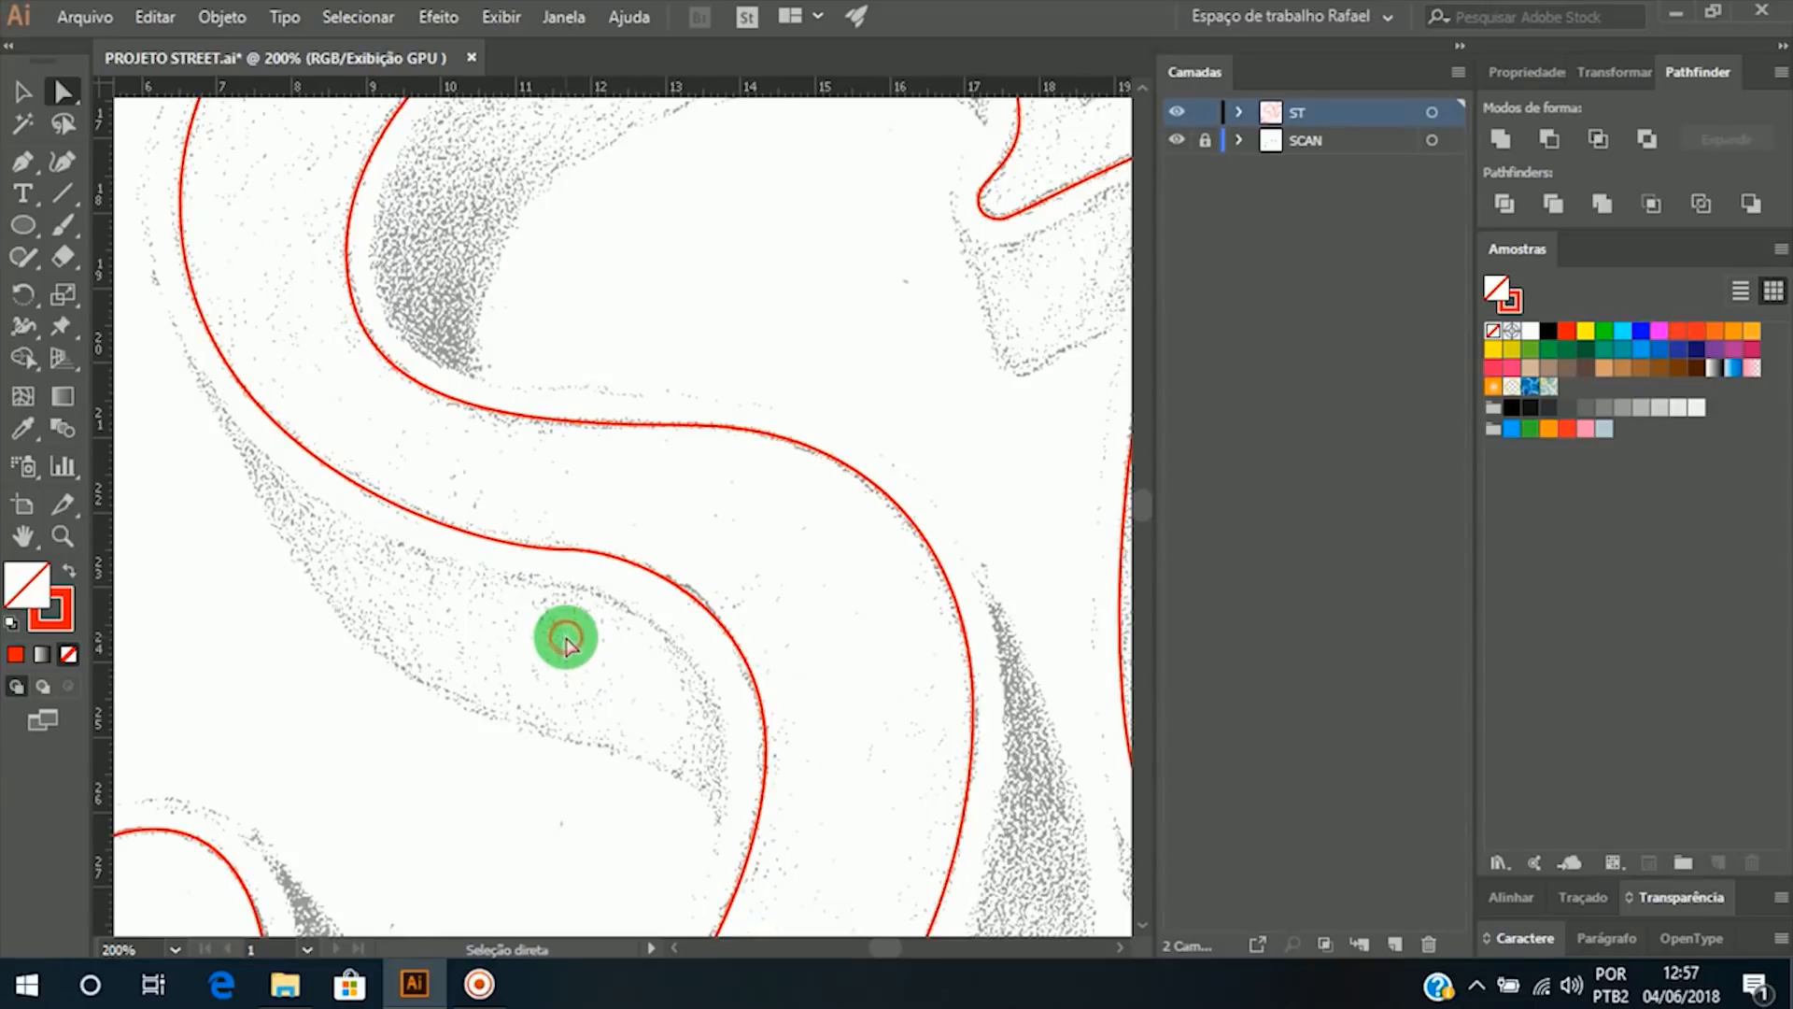
click(1271, 115)
click(1175, 140)
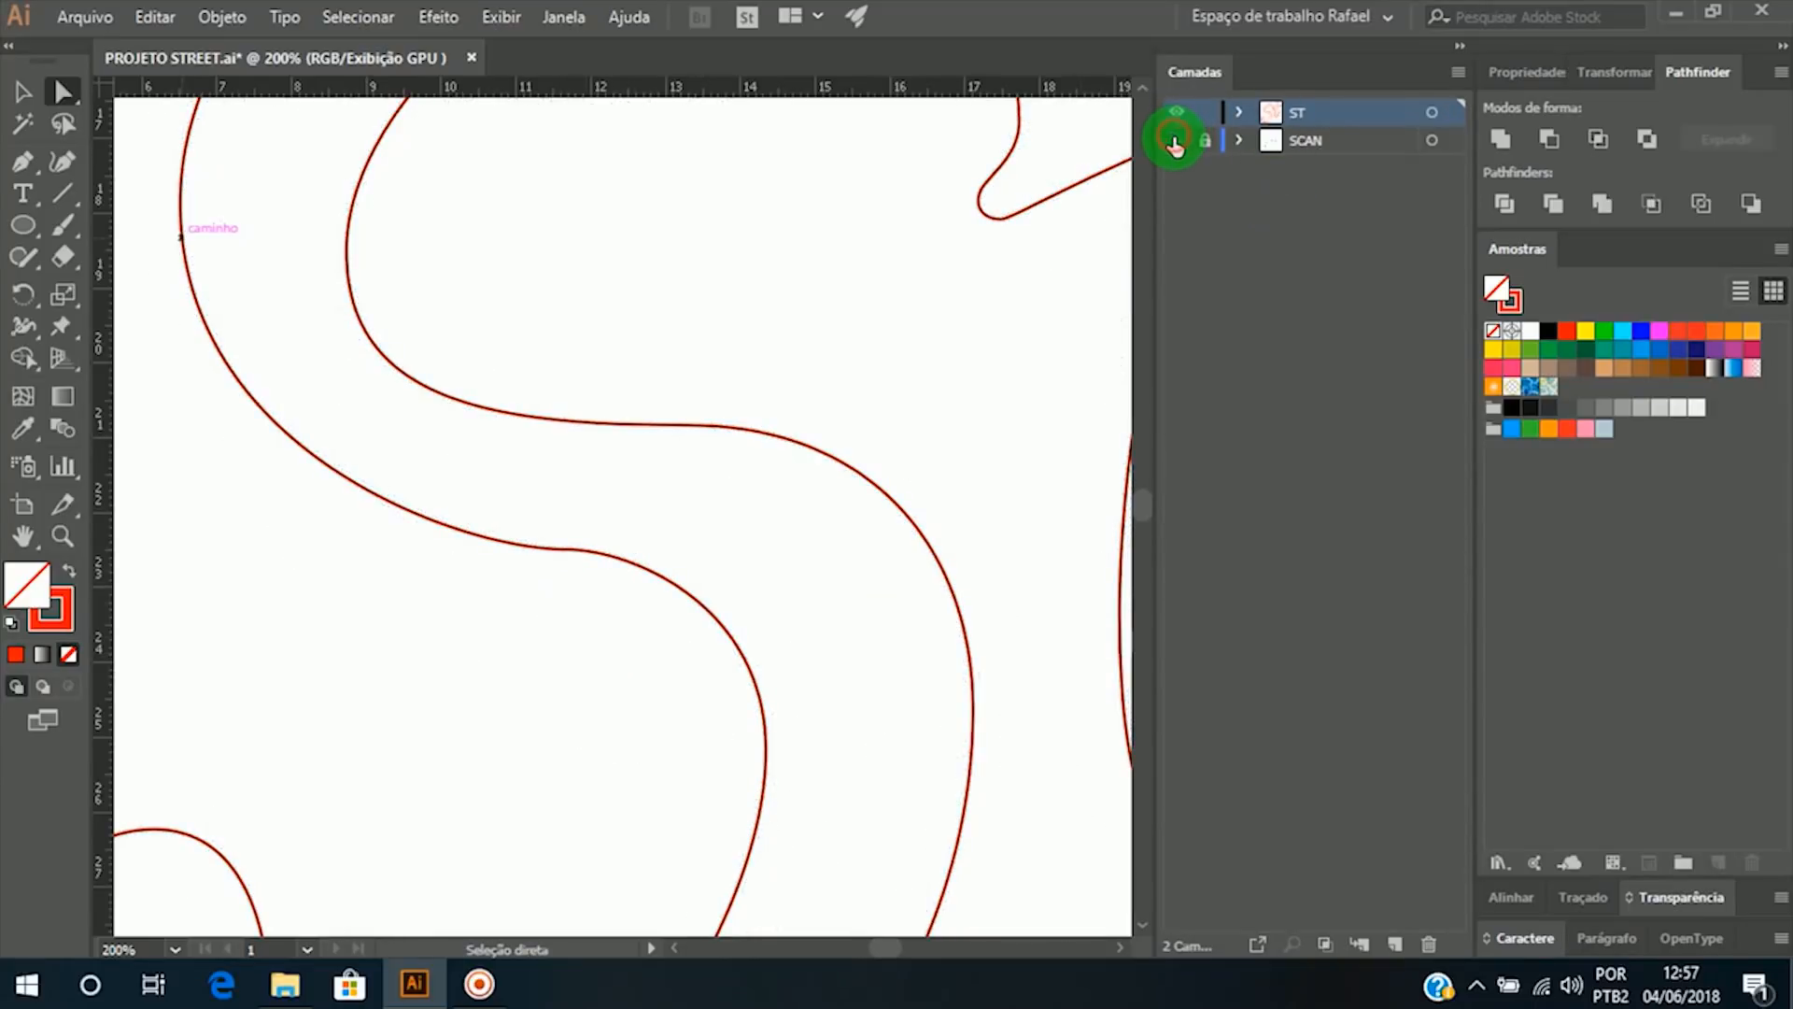
click(1175, 140)
Step: Shorten the bend anchor's rear handle and slightly lengthen its forward handle, keeping both horizontal, then compare the curve without the scan
click(602, 621)
click(617, 537)
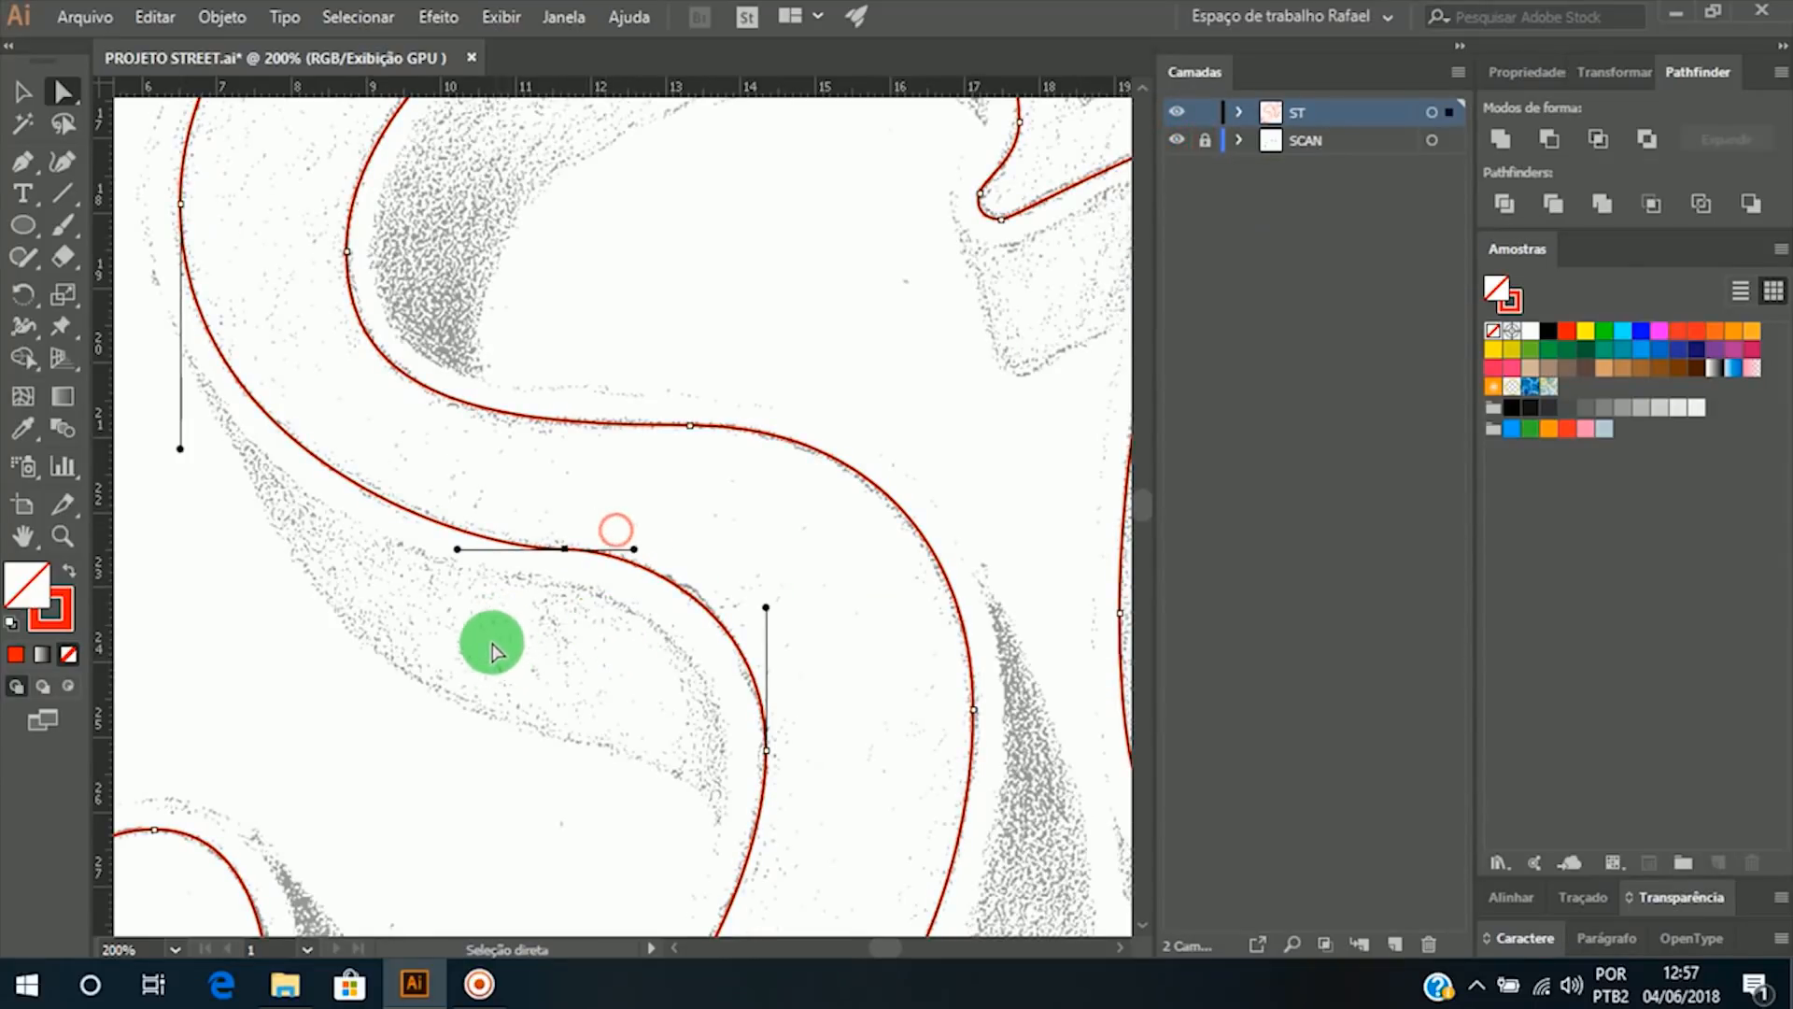
drag(457, 556, 483, 558)
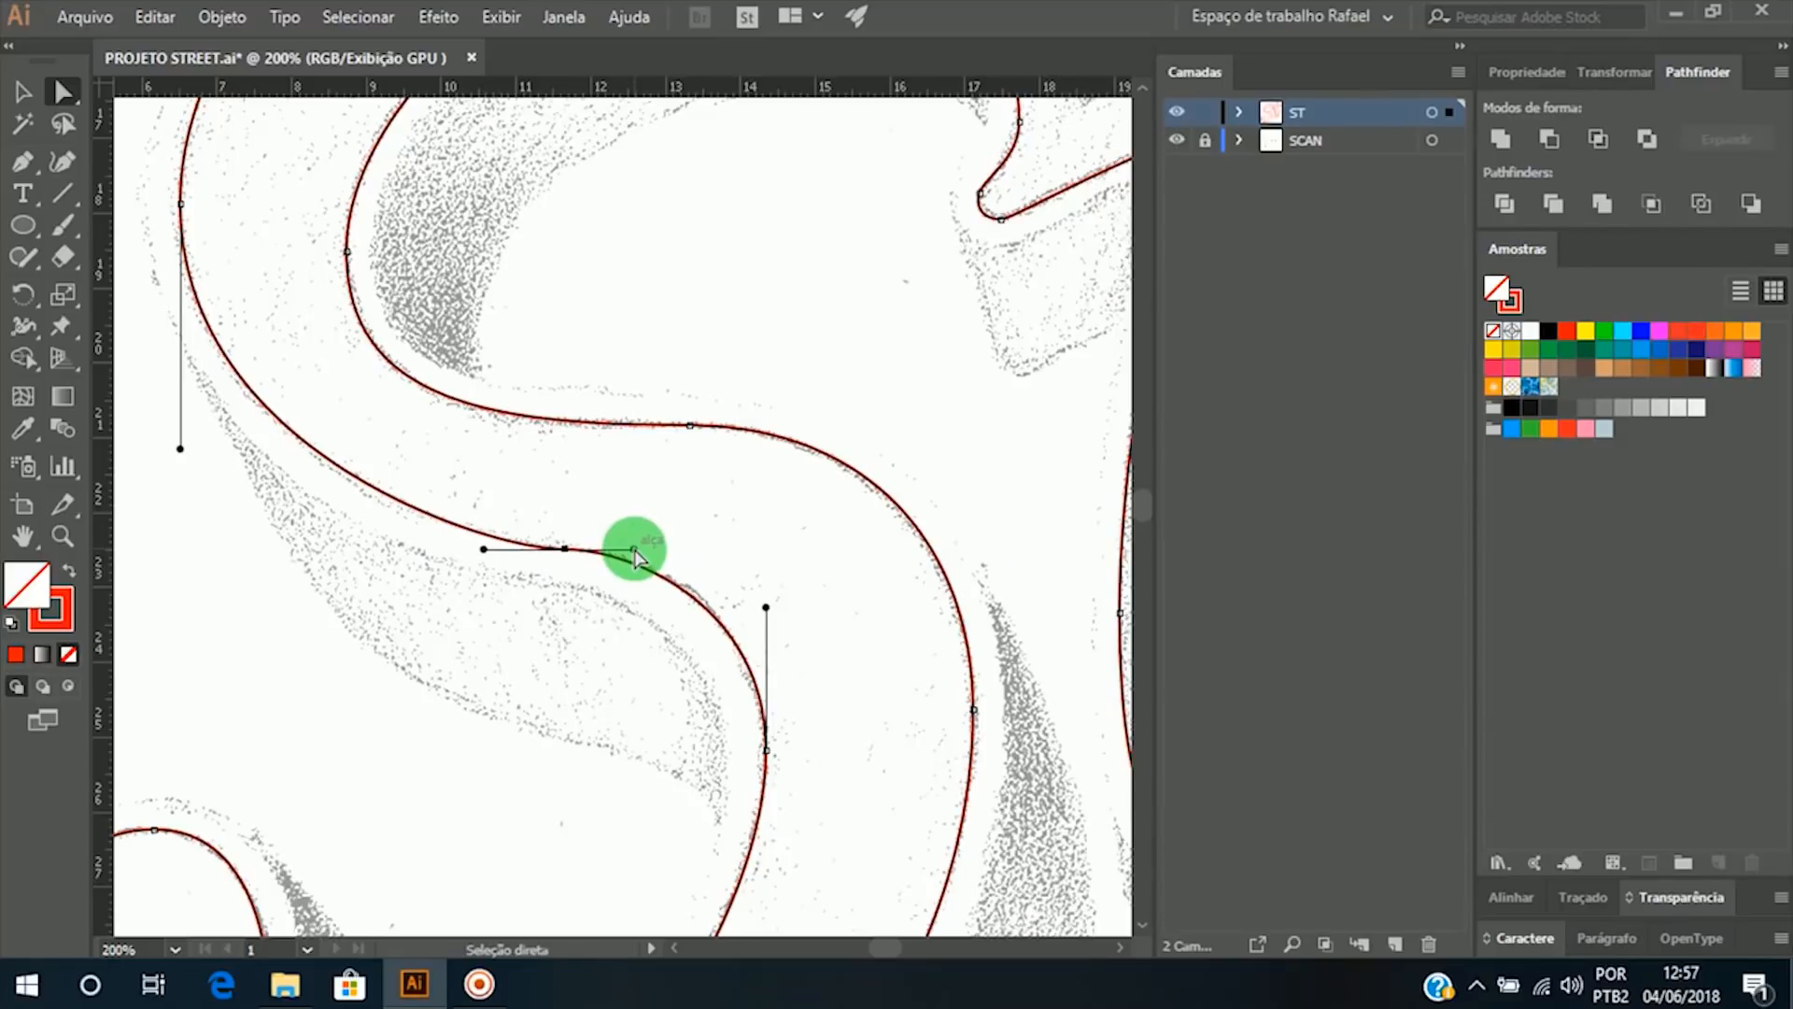
drag(636, 550, 646, 551)
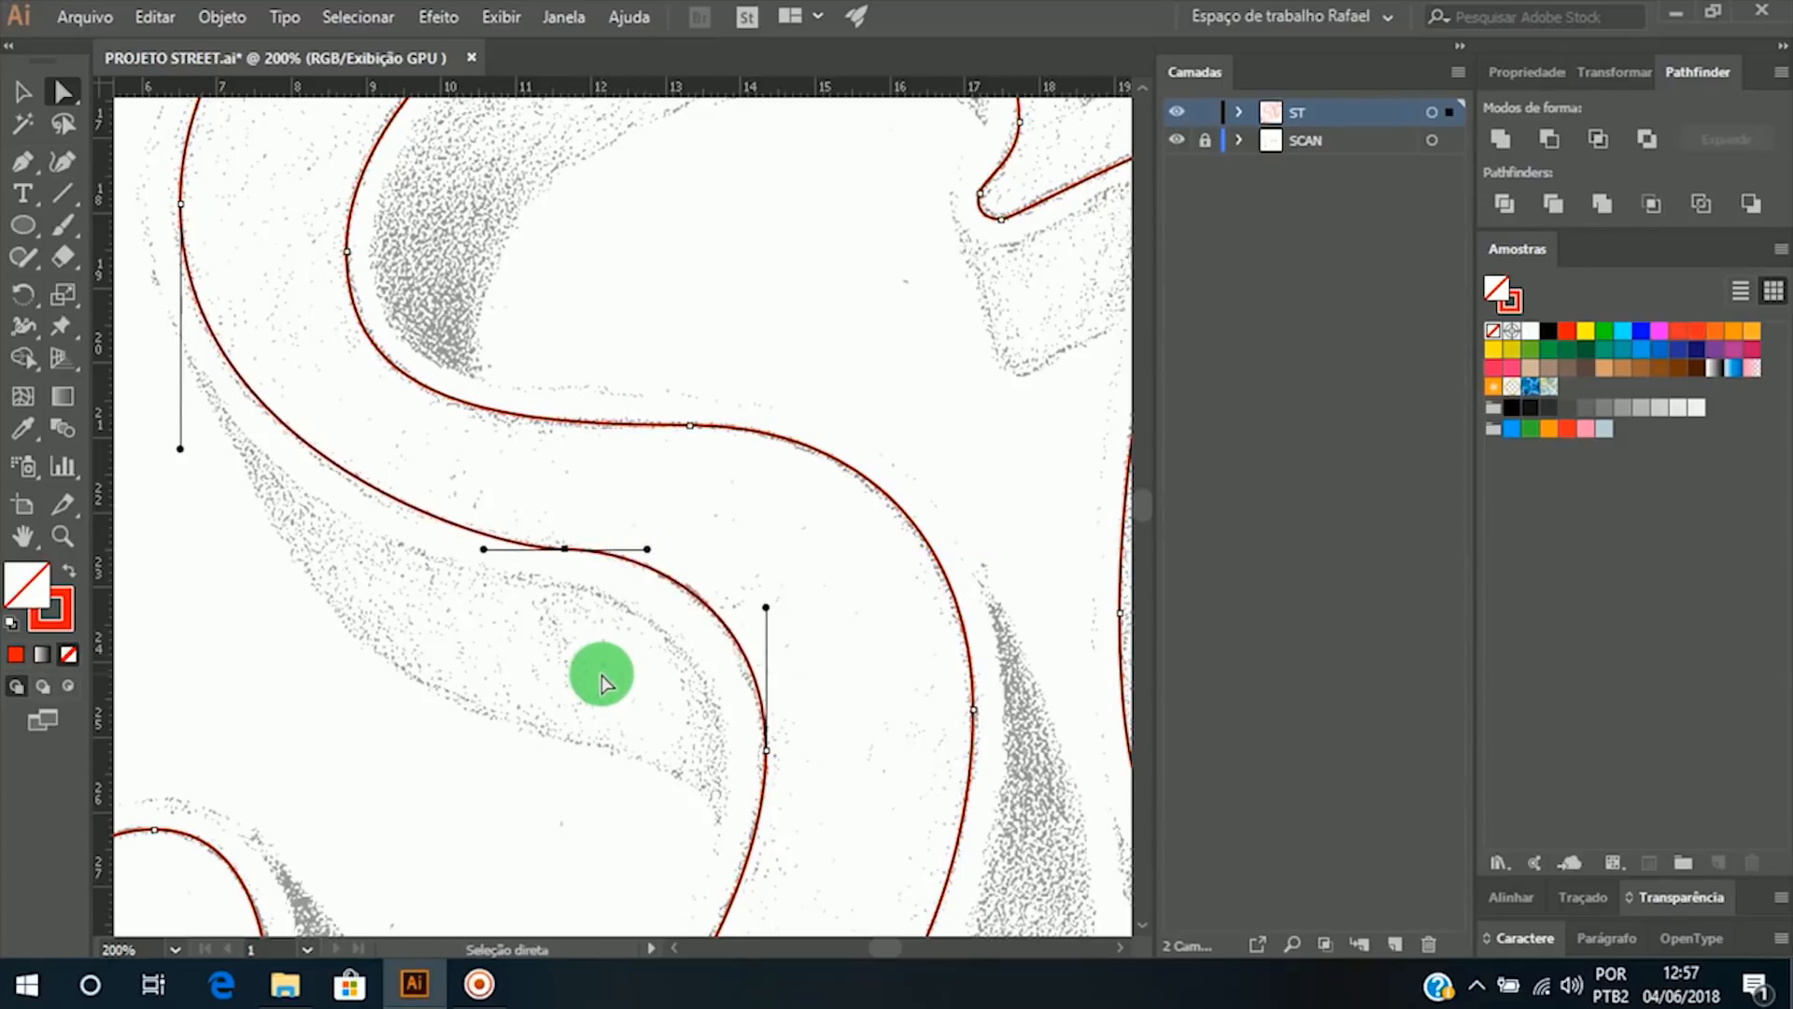
click(880, 278)
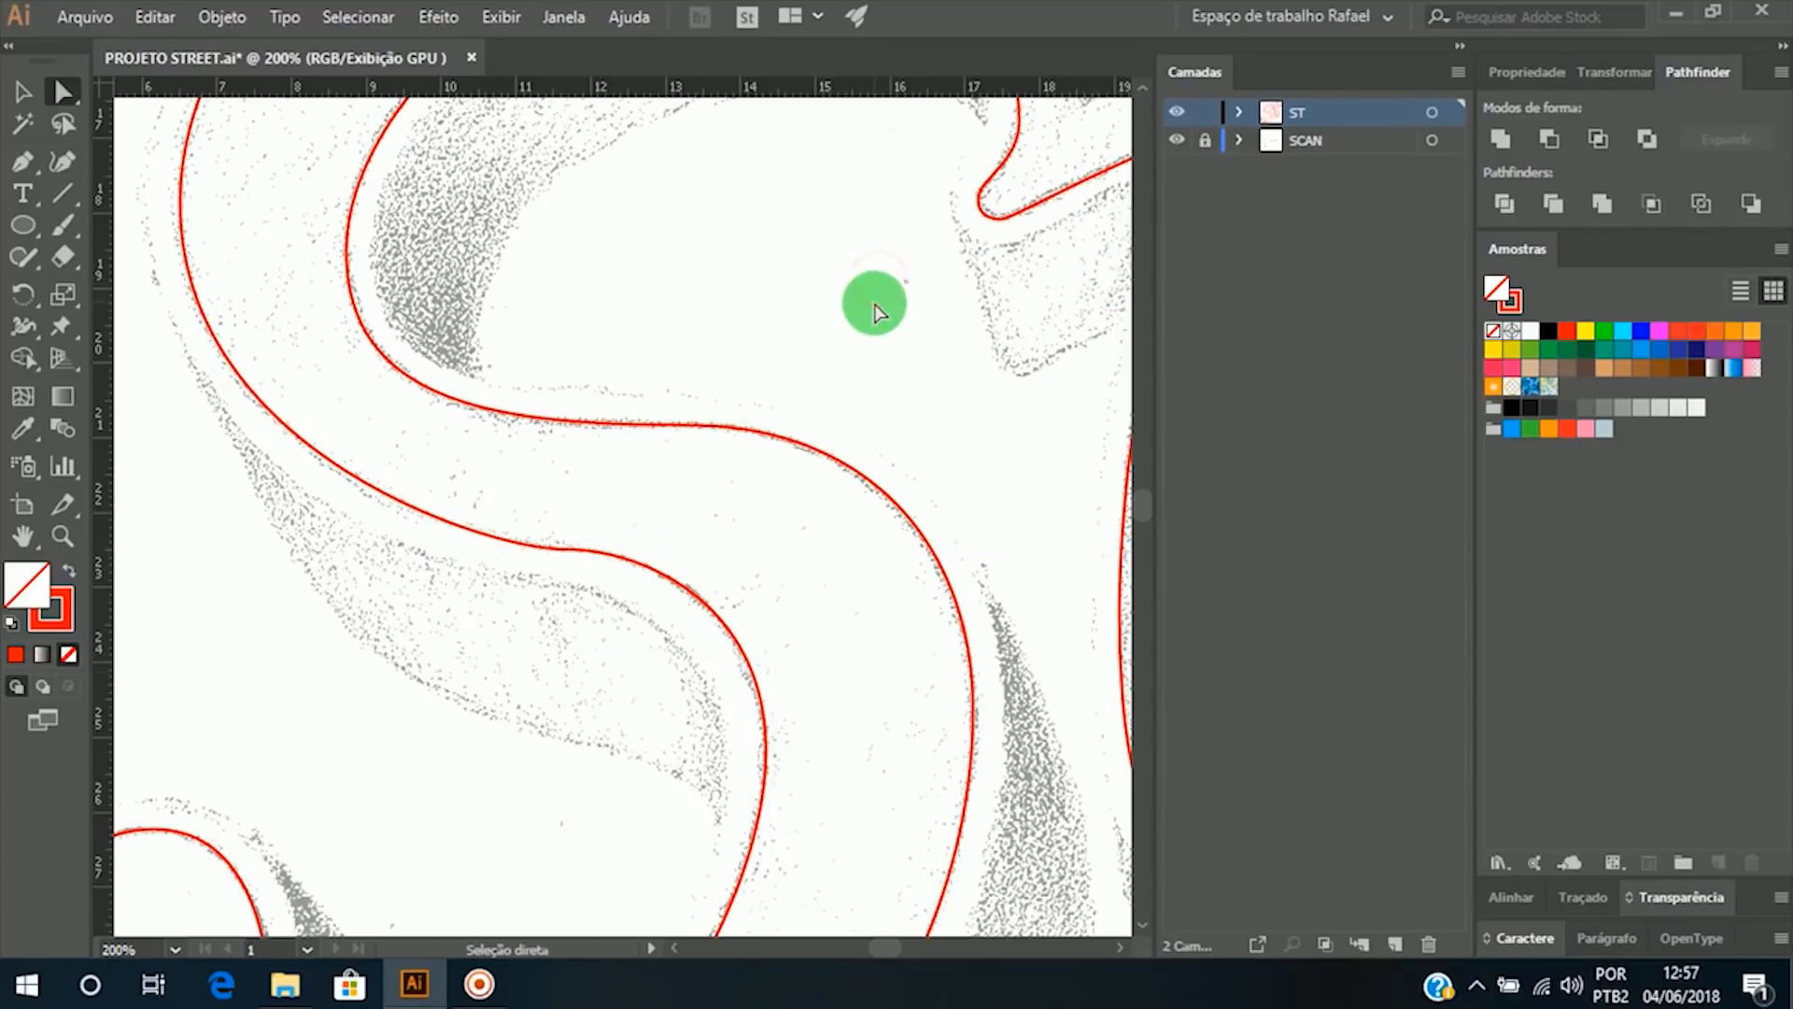
click(1175, 140)
click(1175, 140)
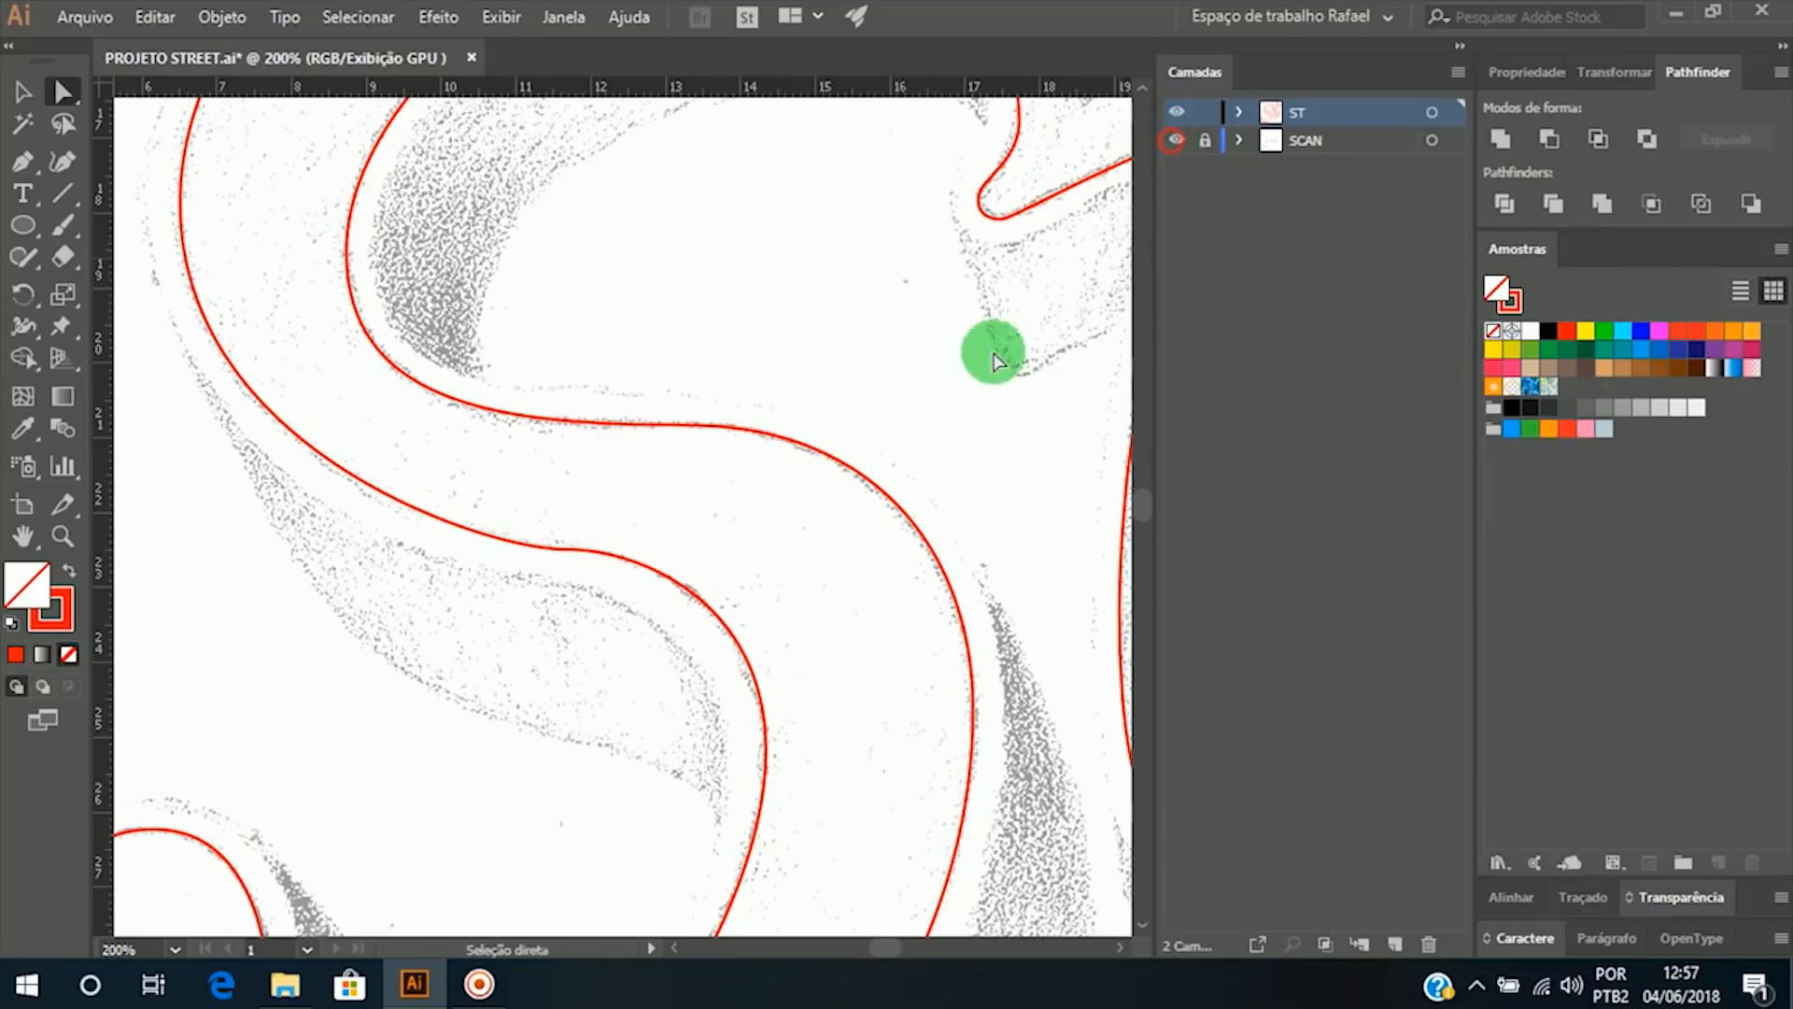
Step: Tilt the bend anchor's handles slightly down toward the right and lengthen both, then deselect and compare the curve without the scan
click(564, 550)
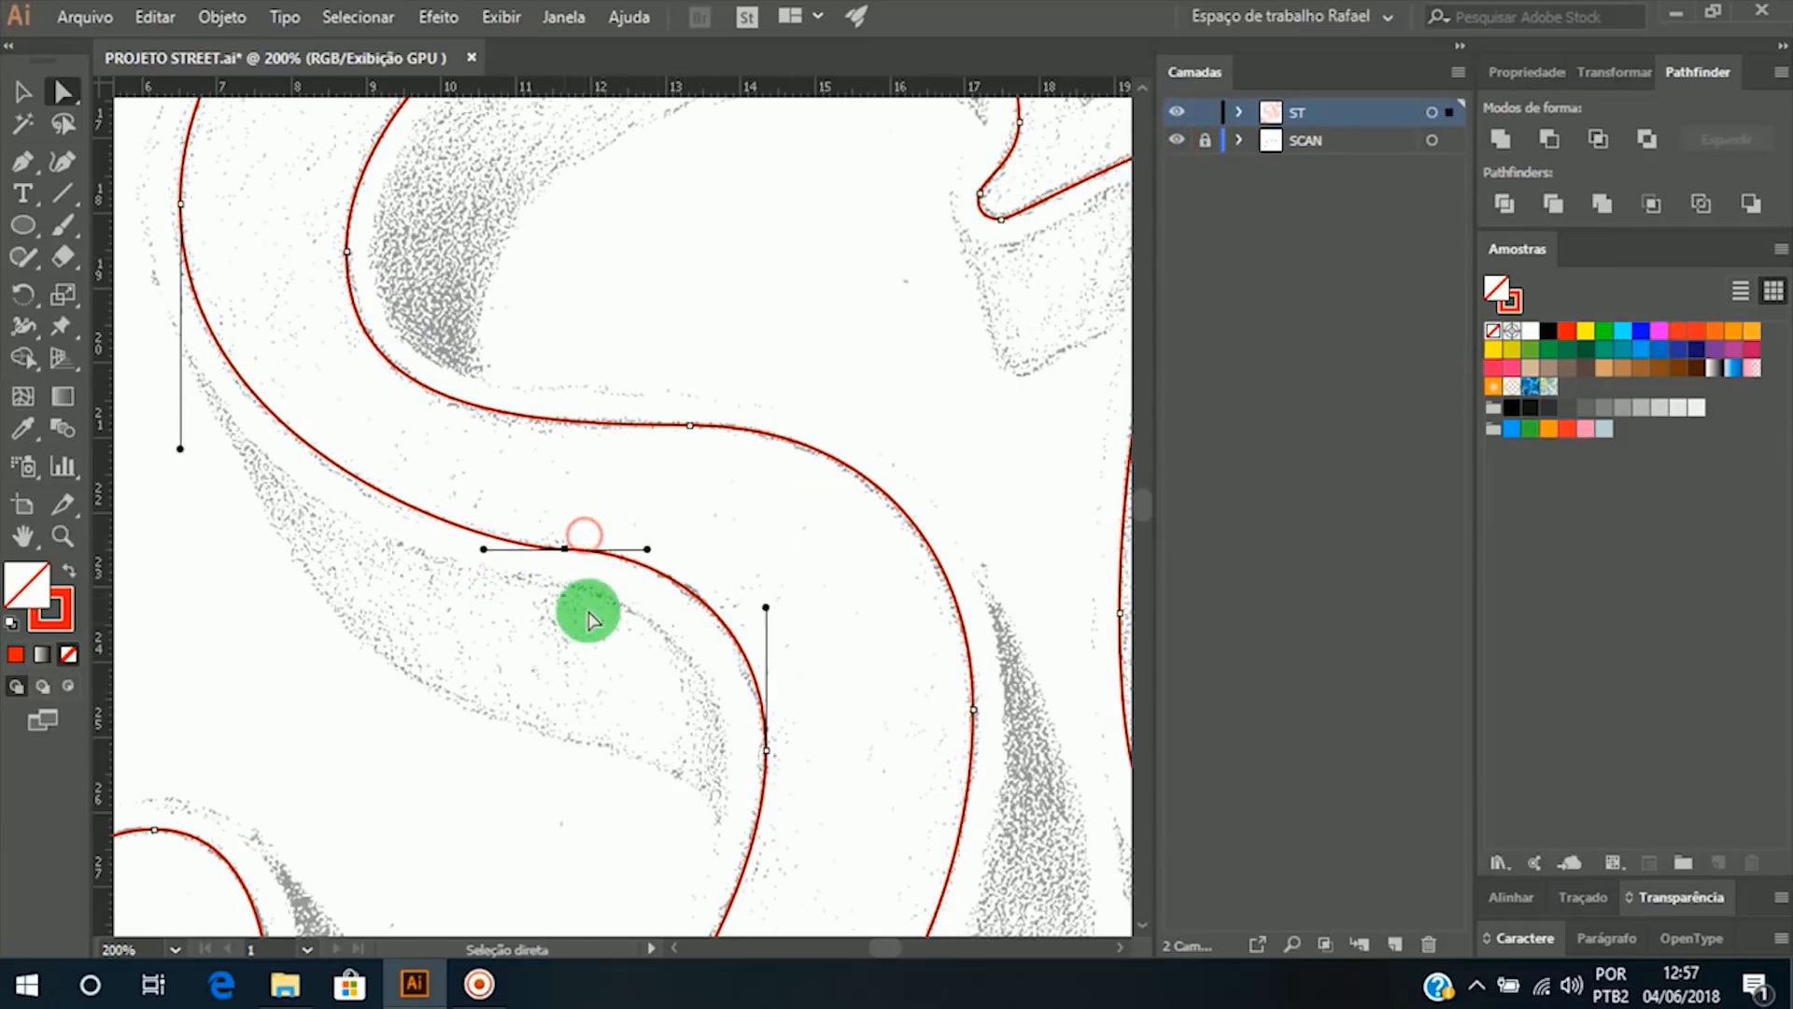
drag(483, 549, 450, 534)
drag(650, 561, 666, 560)
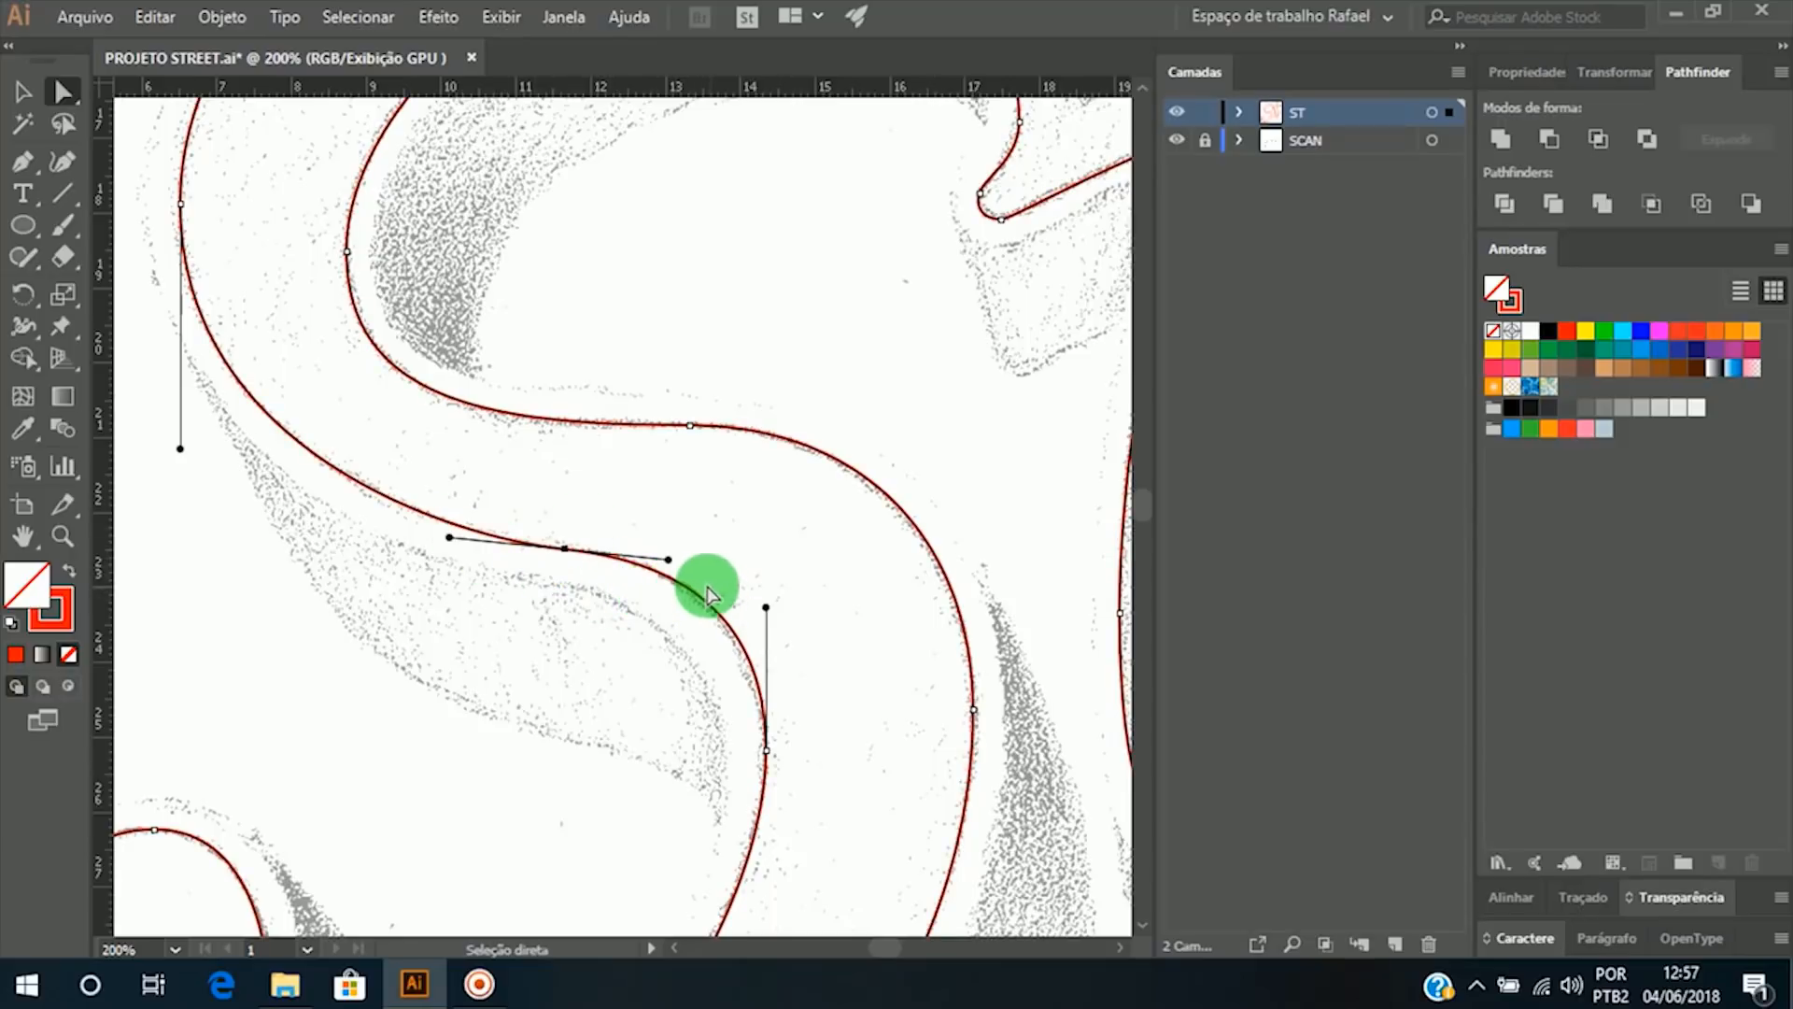
click(502, 450)
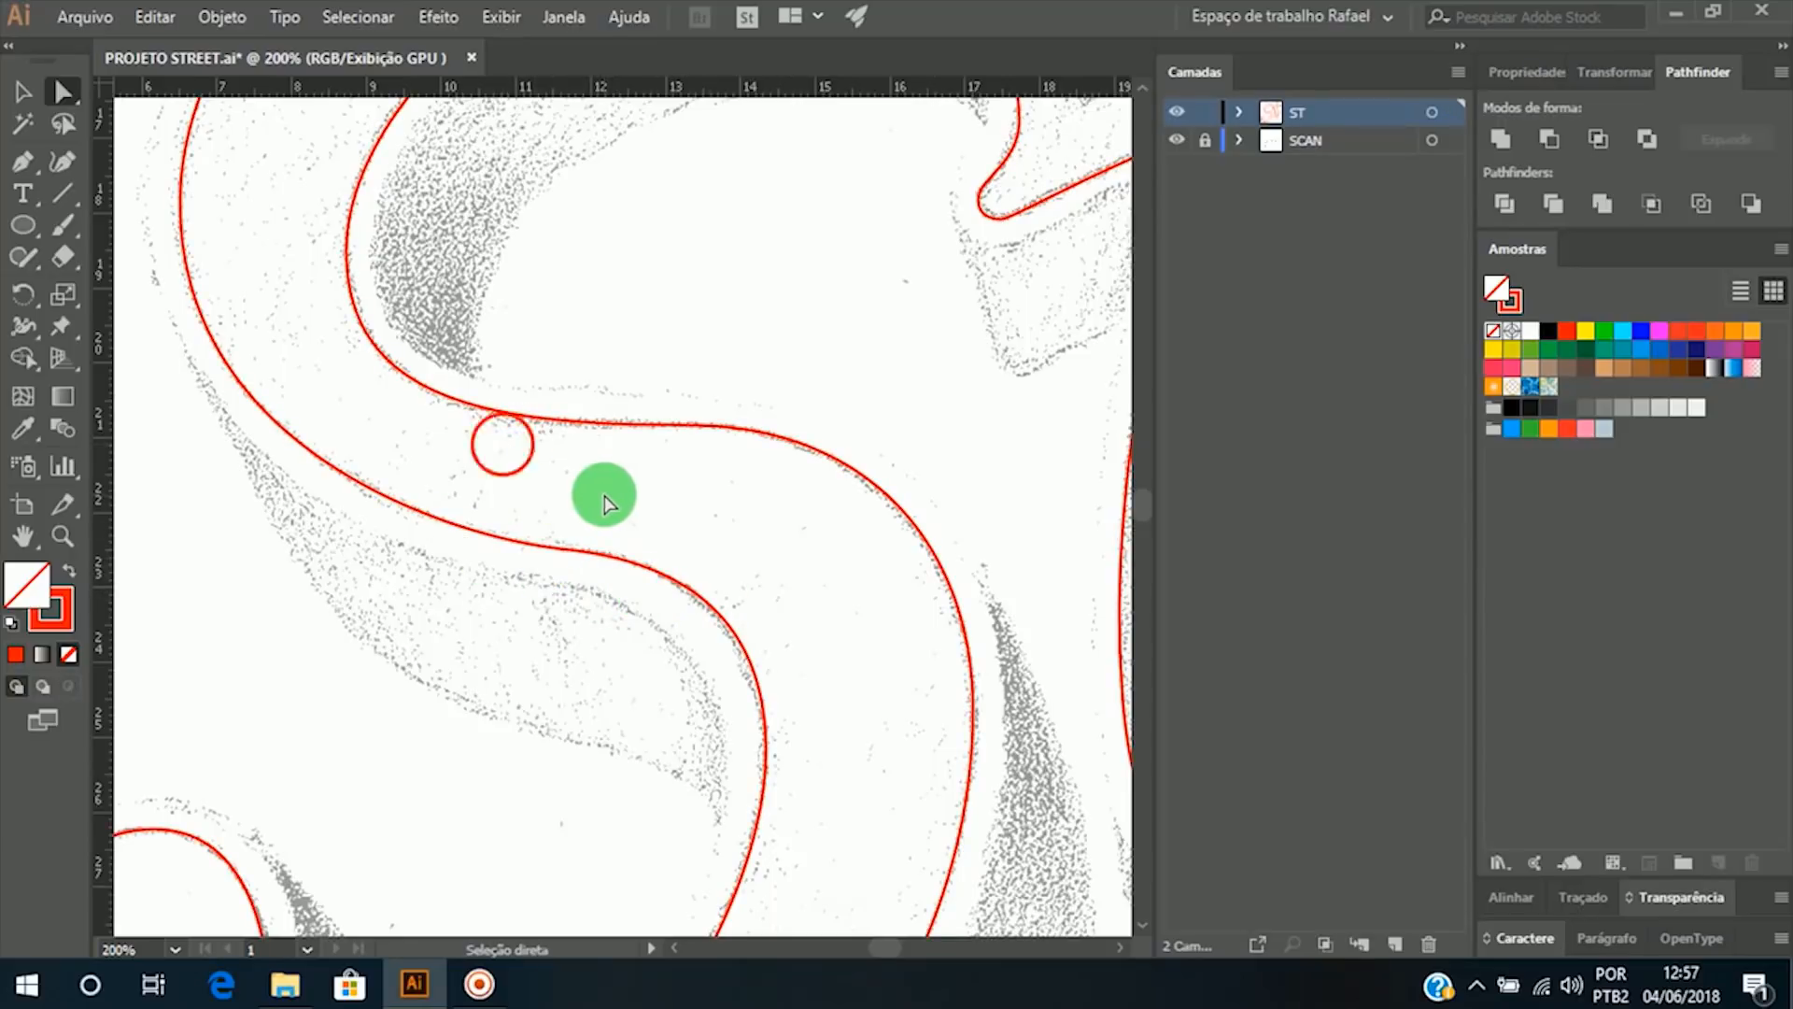
click(1177, 140)
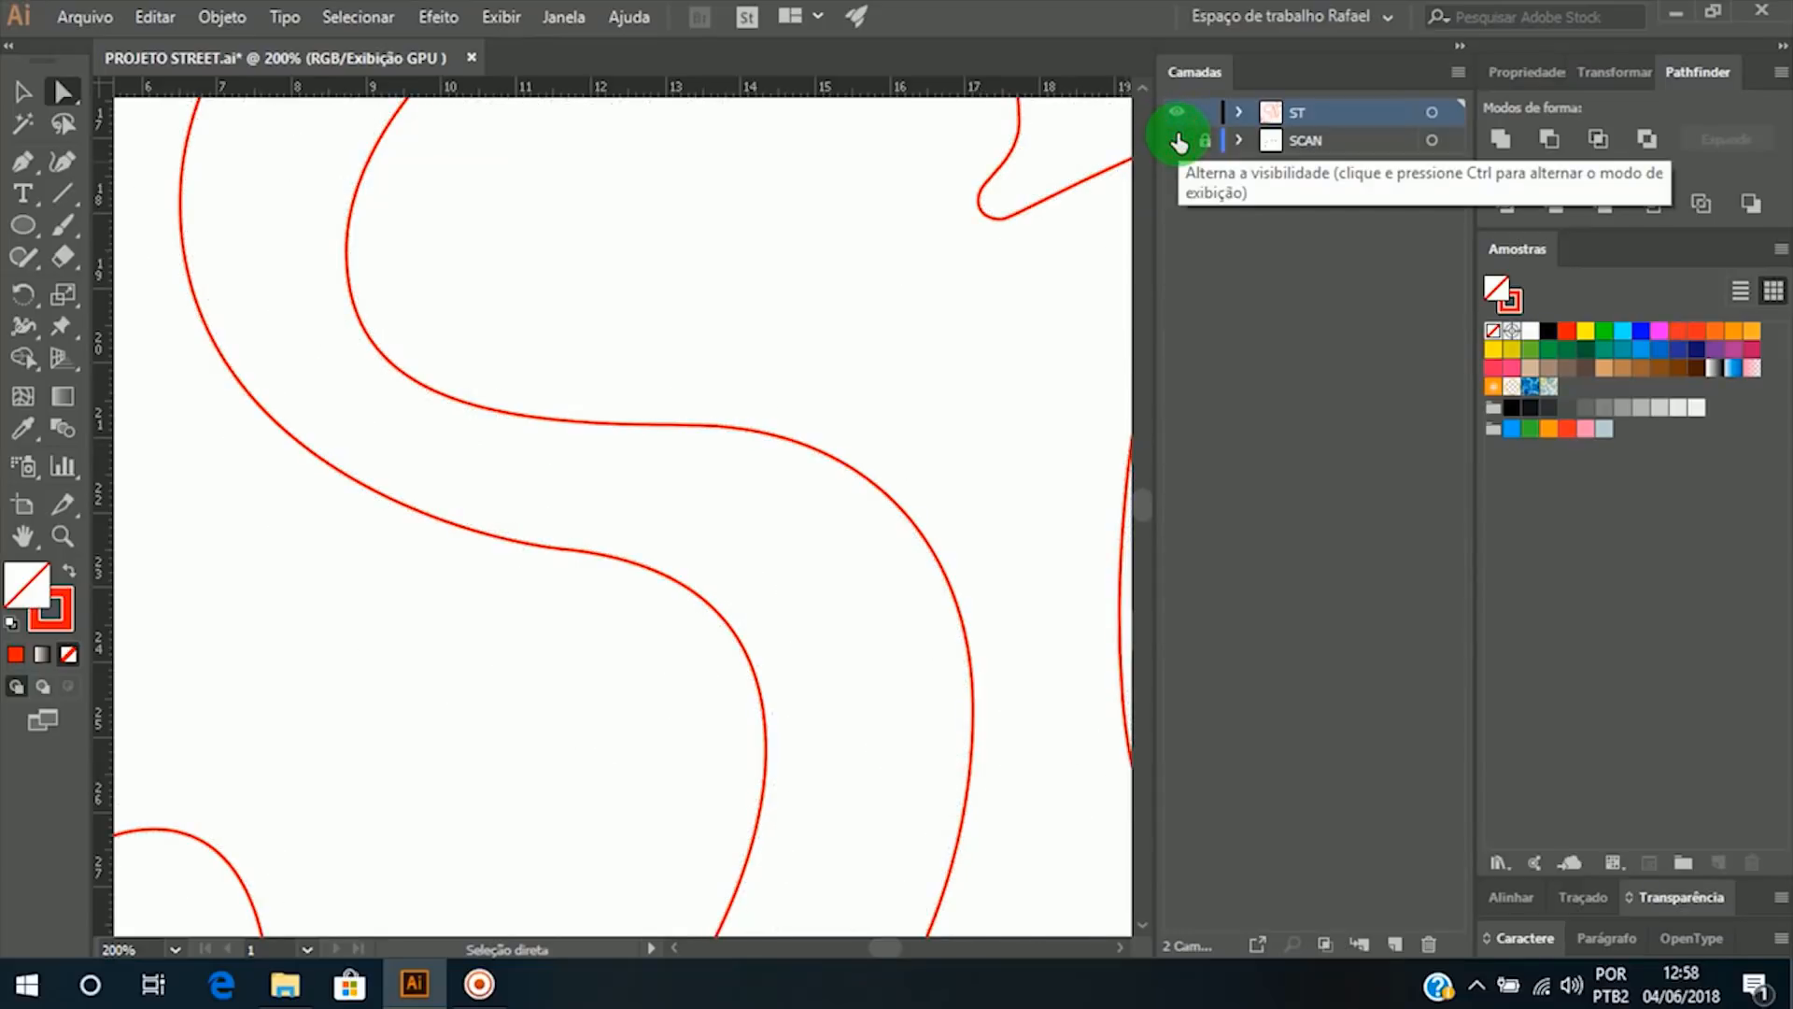
click(1178, 138)
Step: Shift the S's lower middle bend anchor further left along the sketched edge and readjust the slope of its handles
drag(621, 526, 473, 644)
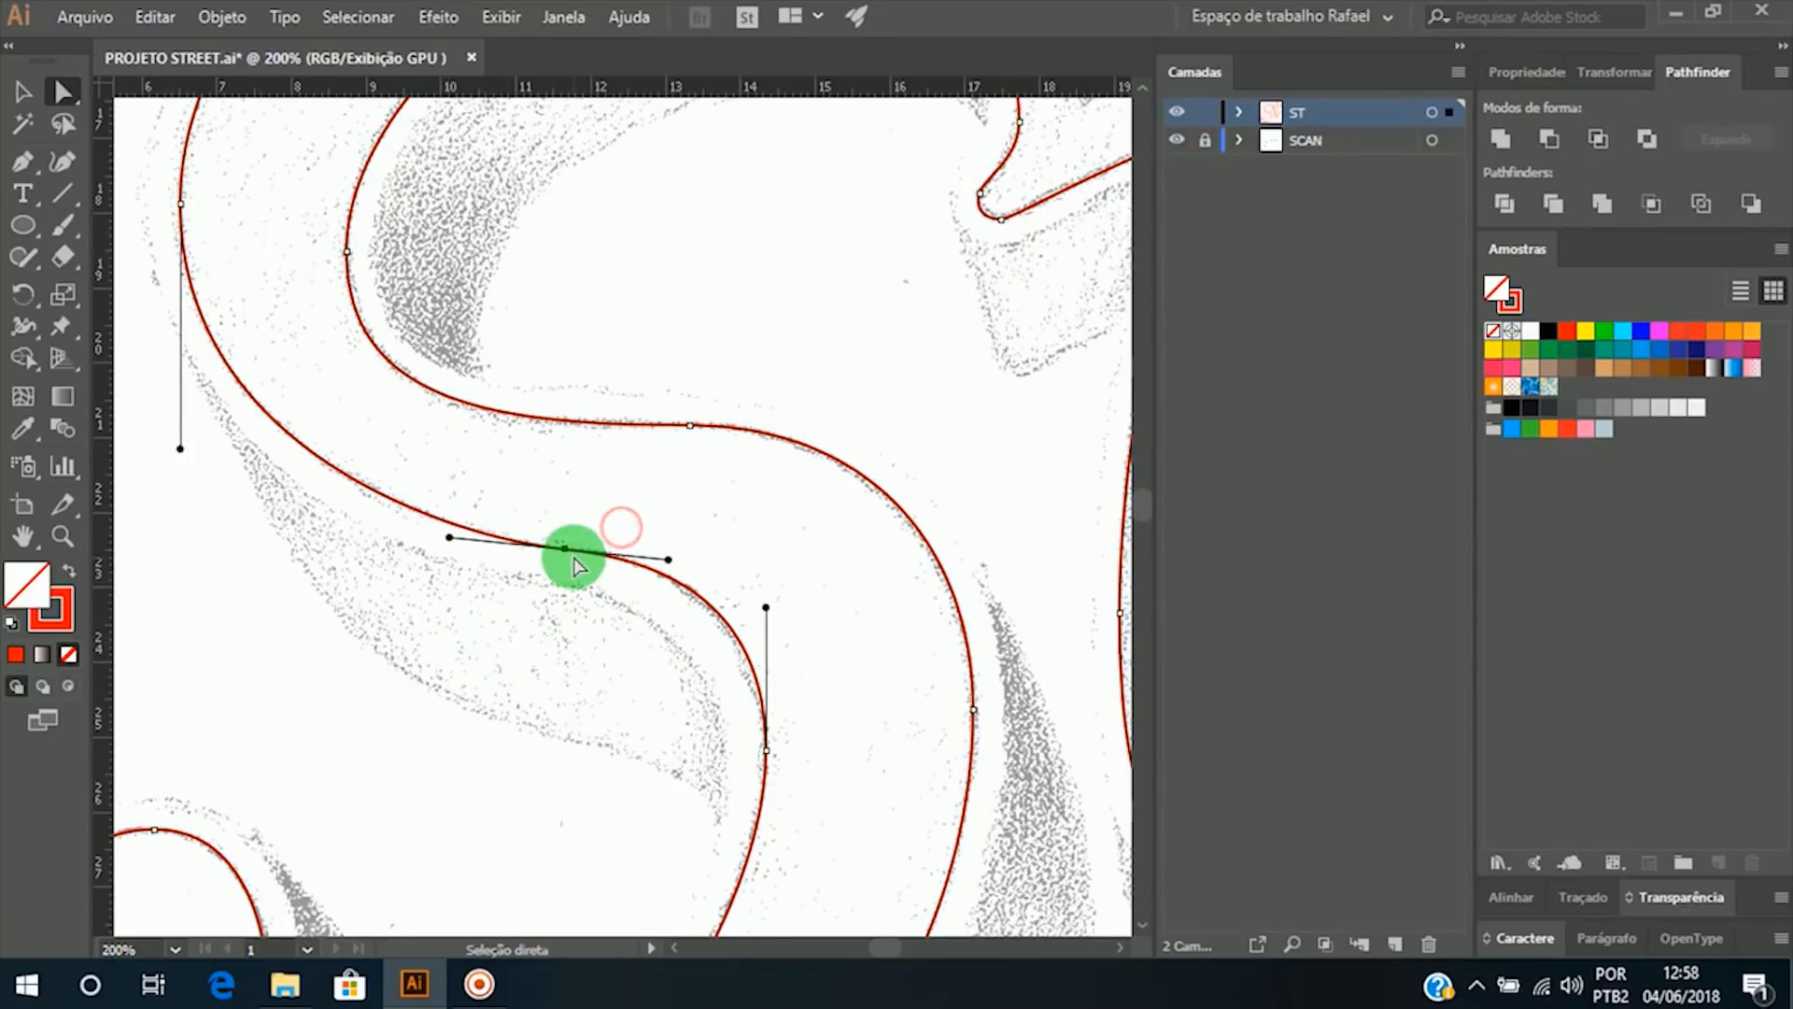
click(565, 550)
drag(670, 559, 546, 556)
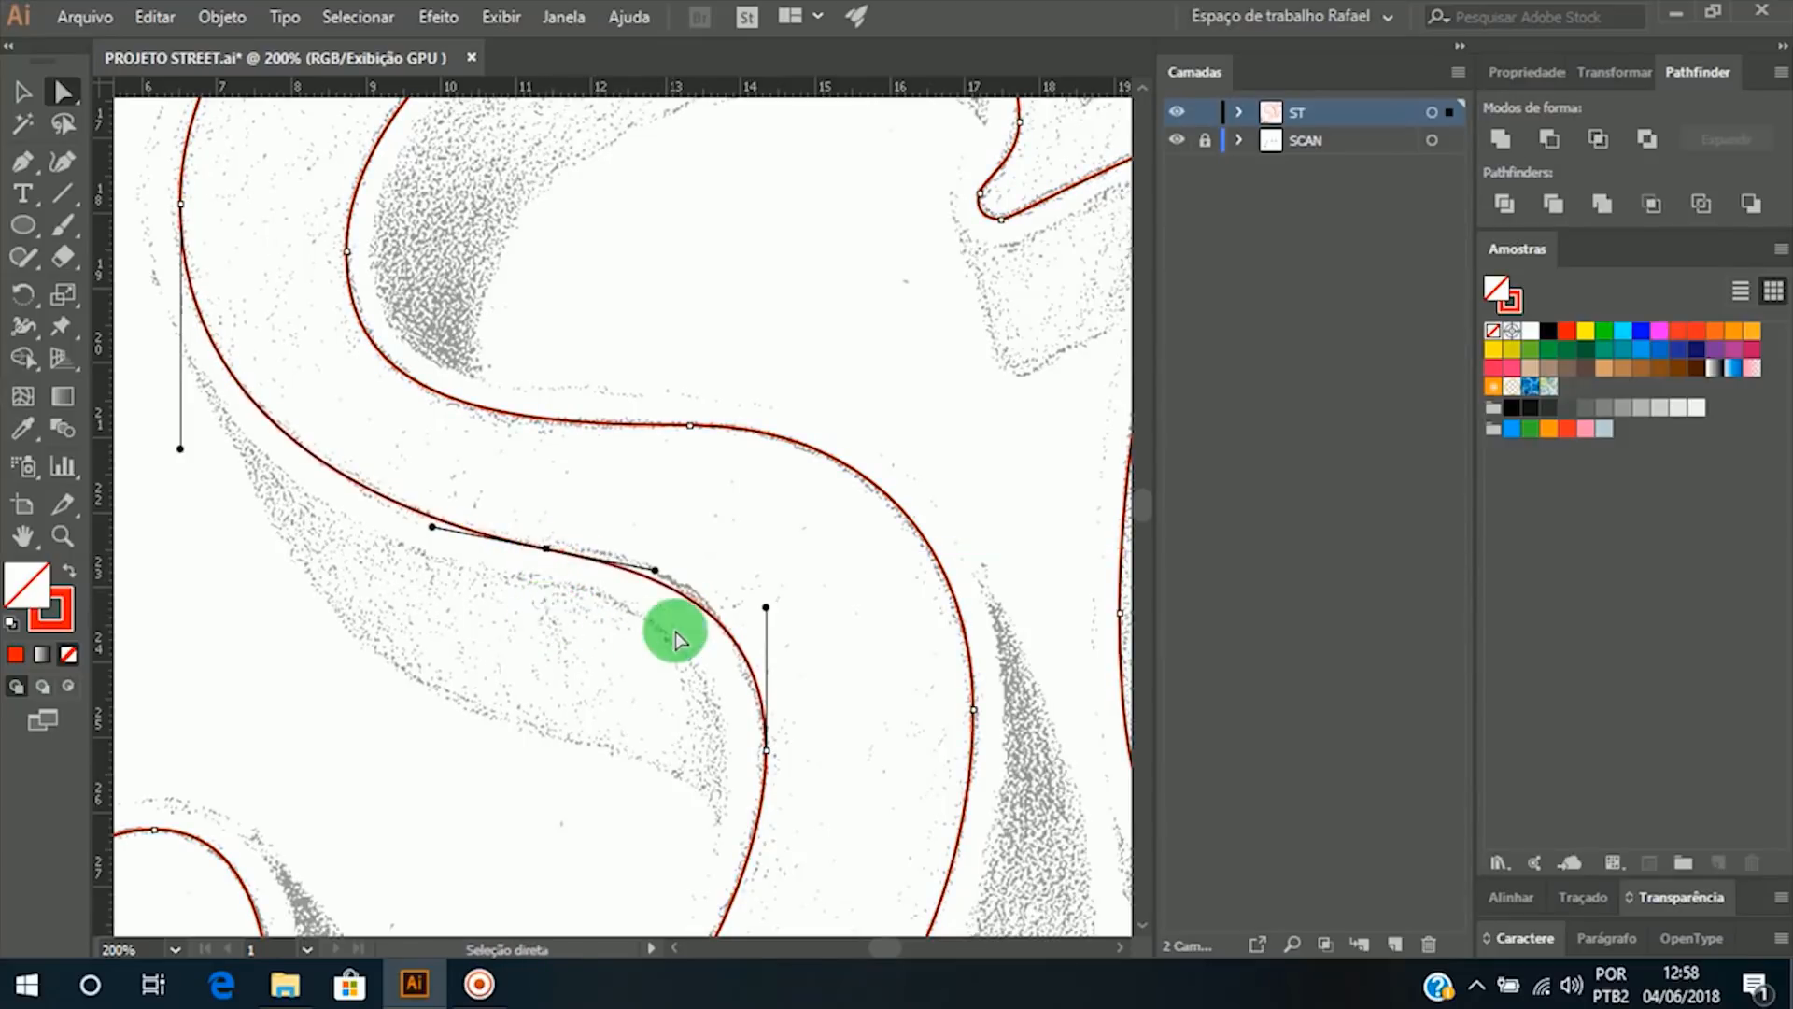
mouse_move(654, 568)
mouse_down()
mouse_move(673, 576)
mouse_move(661, 567)
mouse_up()
drag(551, 555, 526, 539)
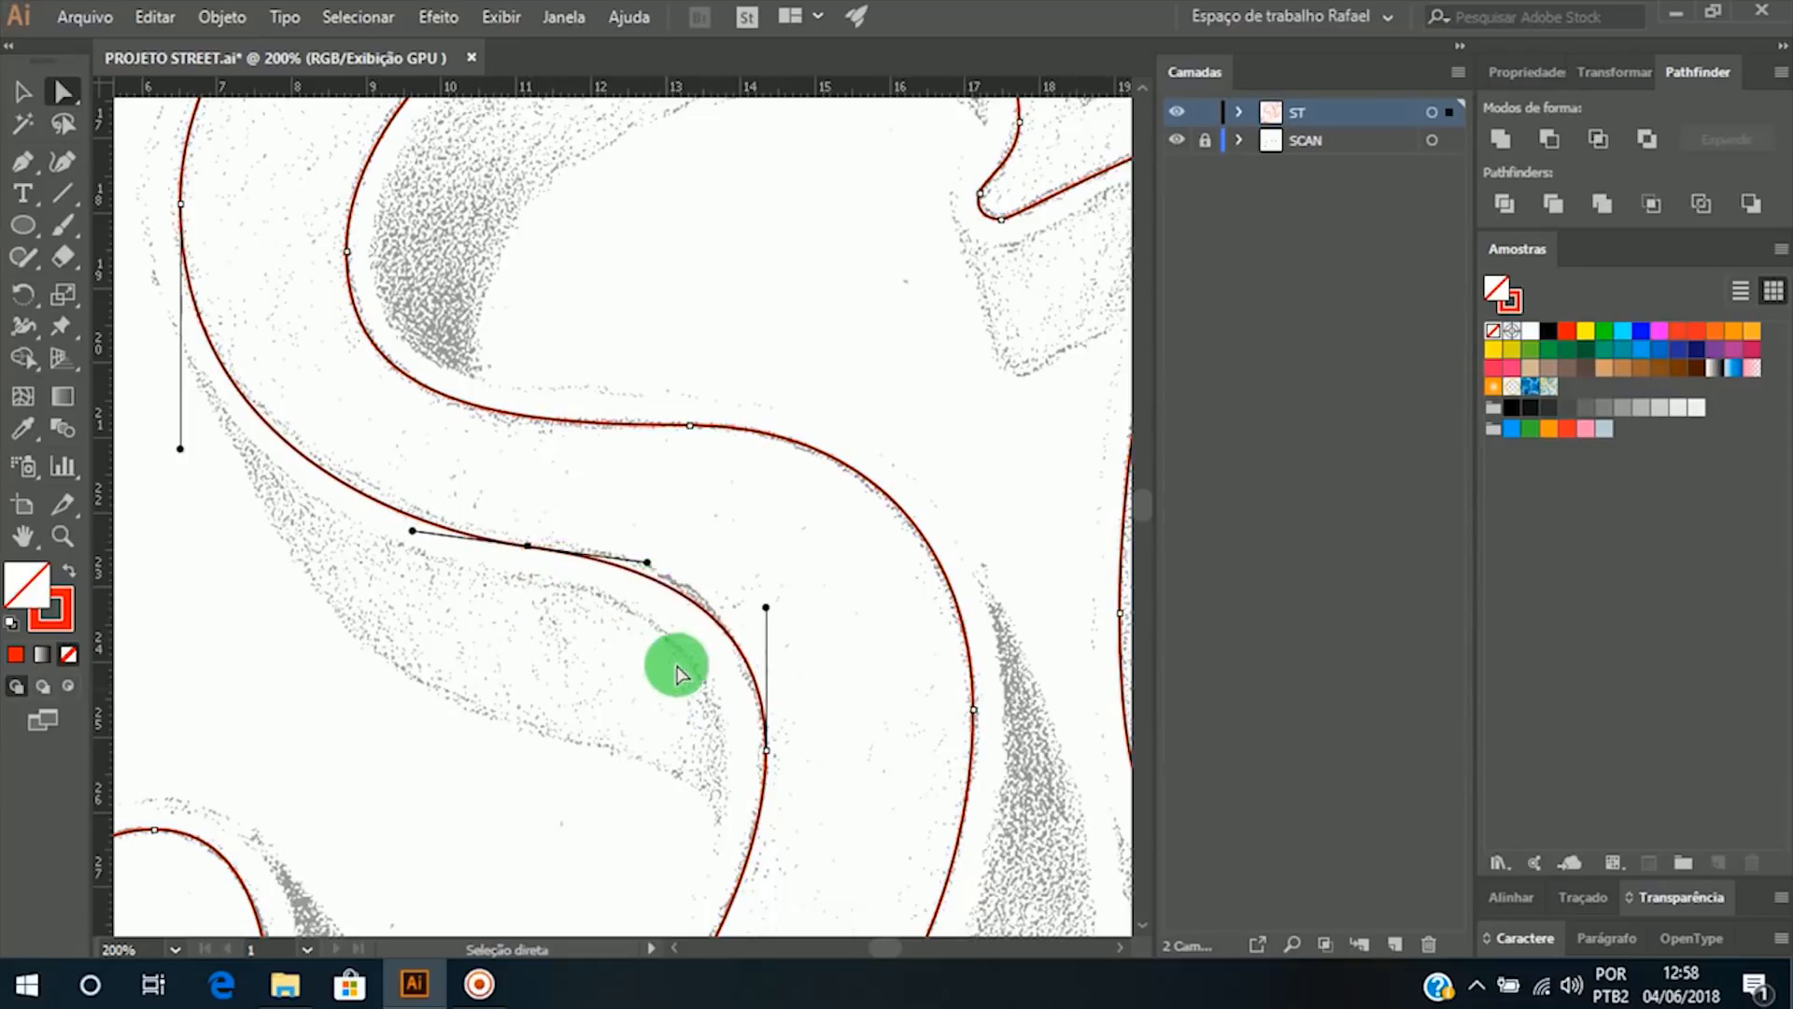
drag(645, 560, 659, 553)
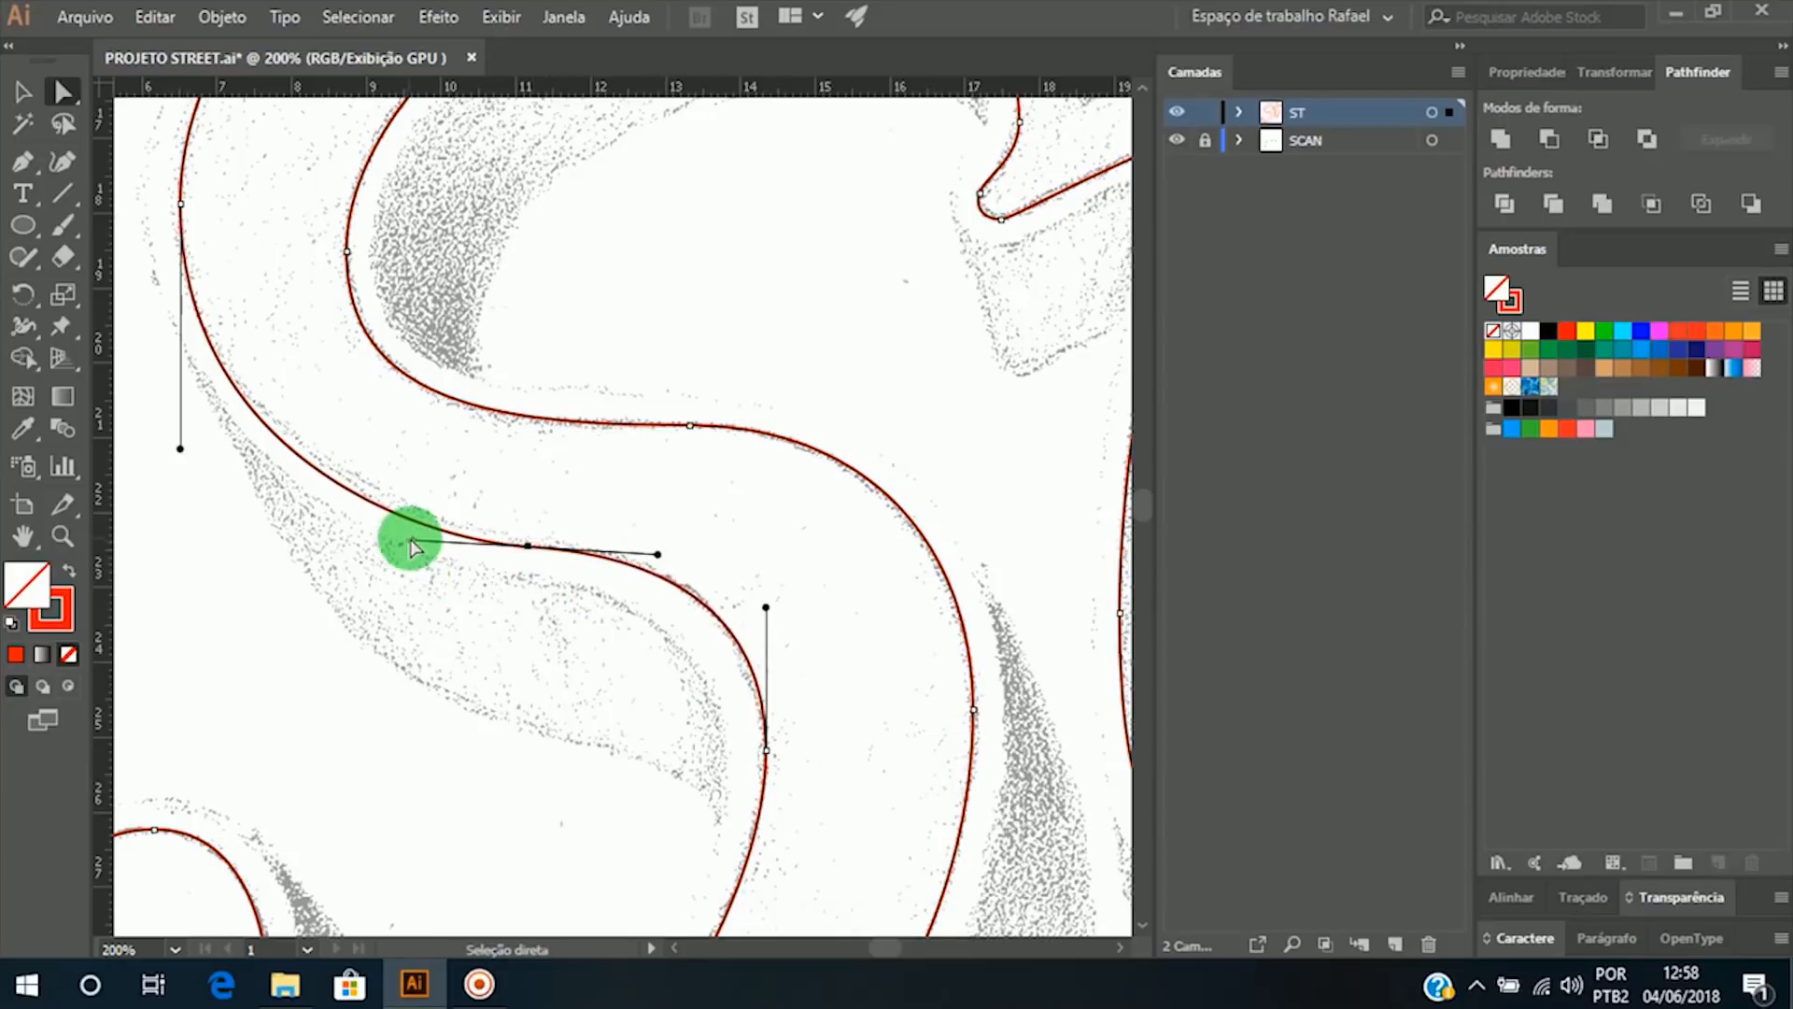
drag(411, 539, 420, 520)
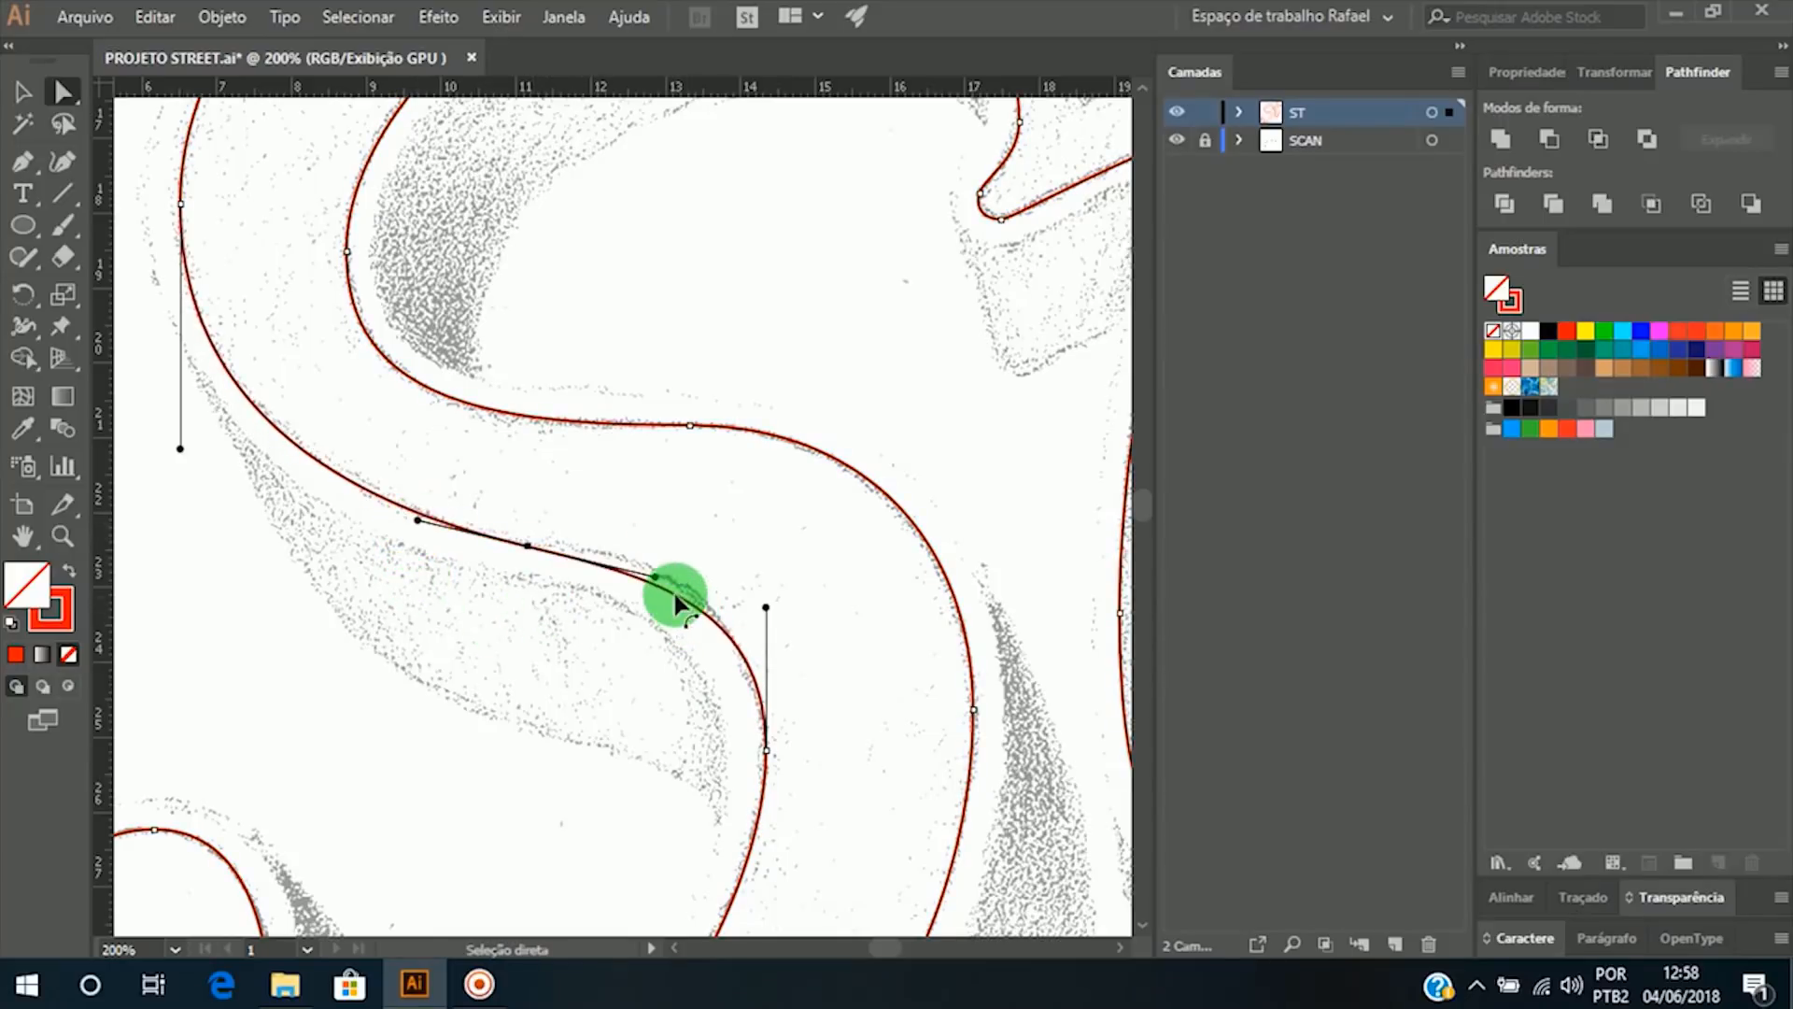
Step: Move the bend anchor back right, flatten its handles slightly, shorten the next anchor's upper handle, and deselect the outline
drag(527, 545, 568, 551)
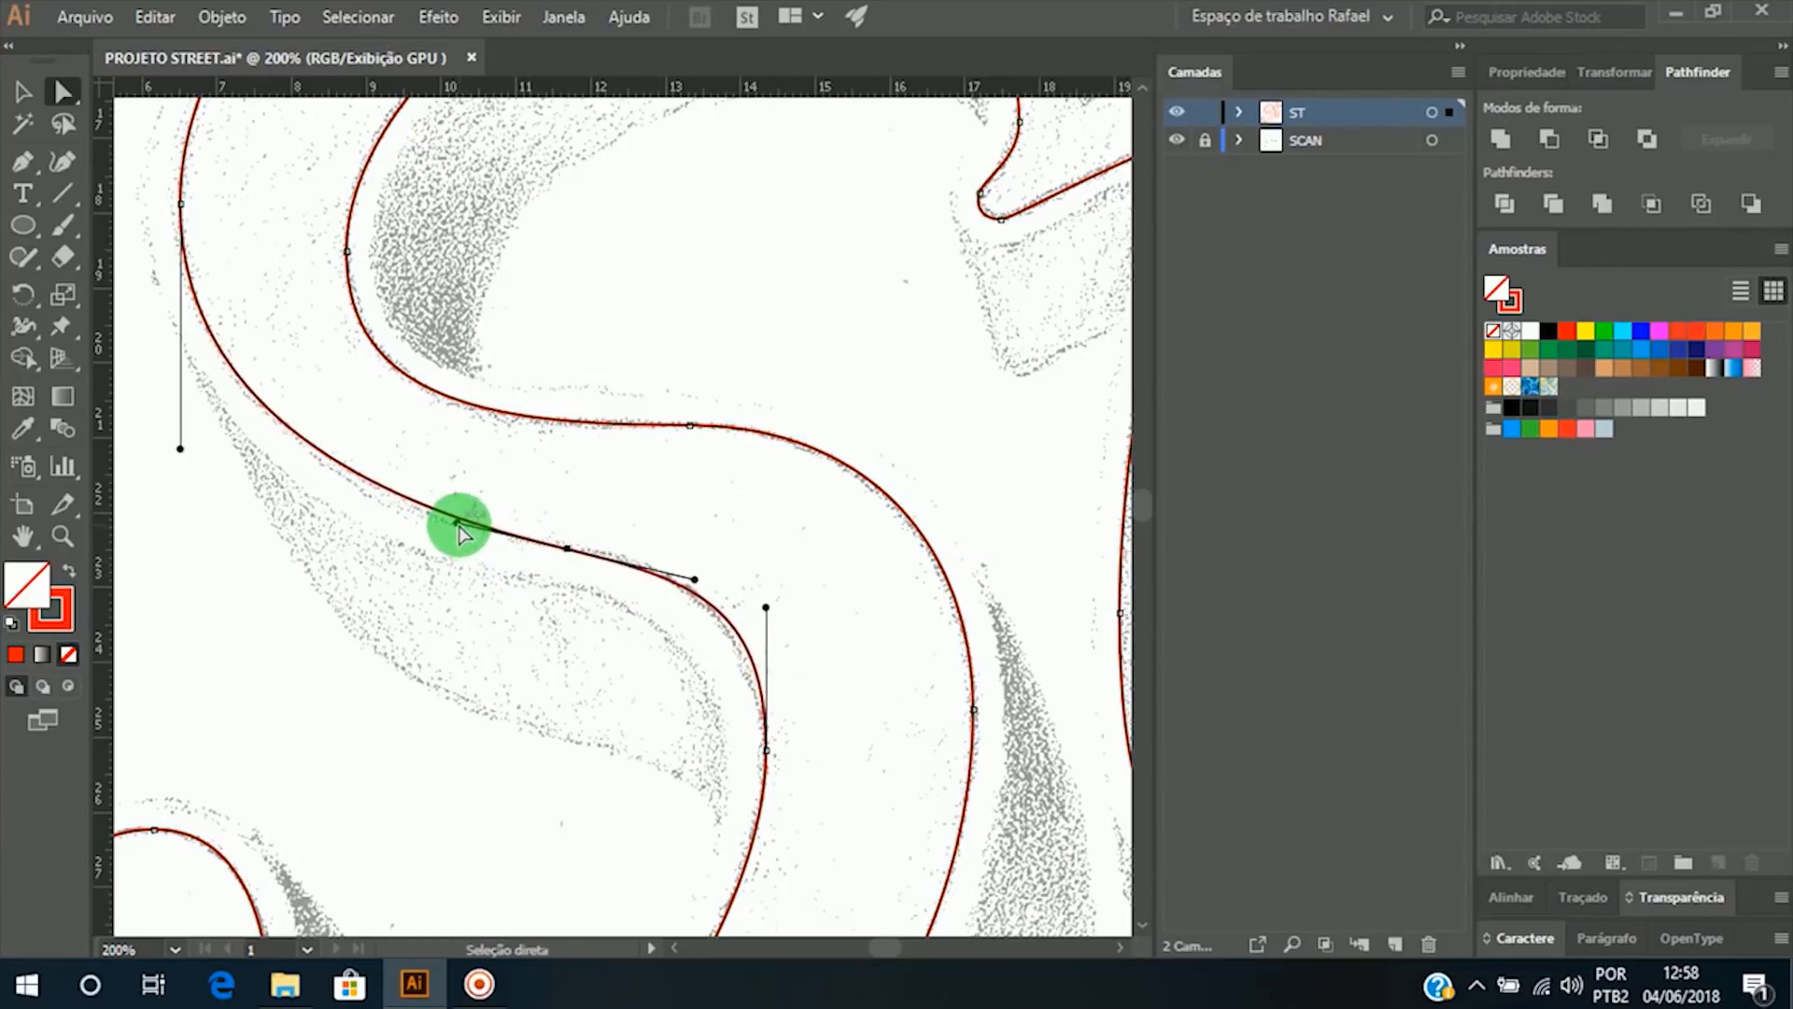
drag(456, 522, 445, 533)
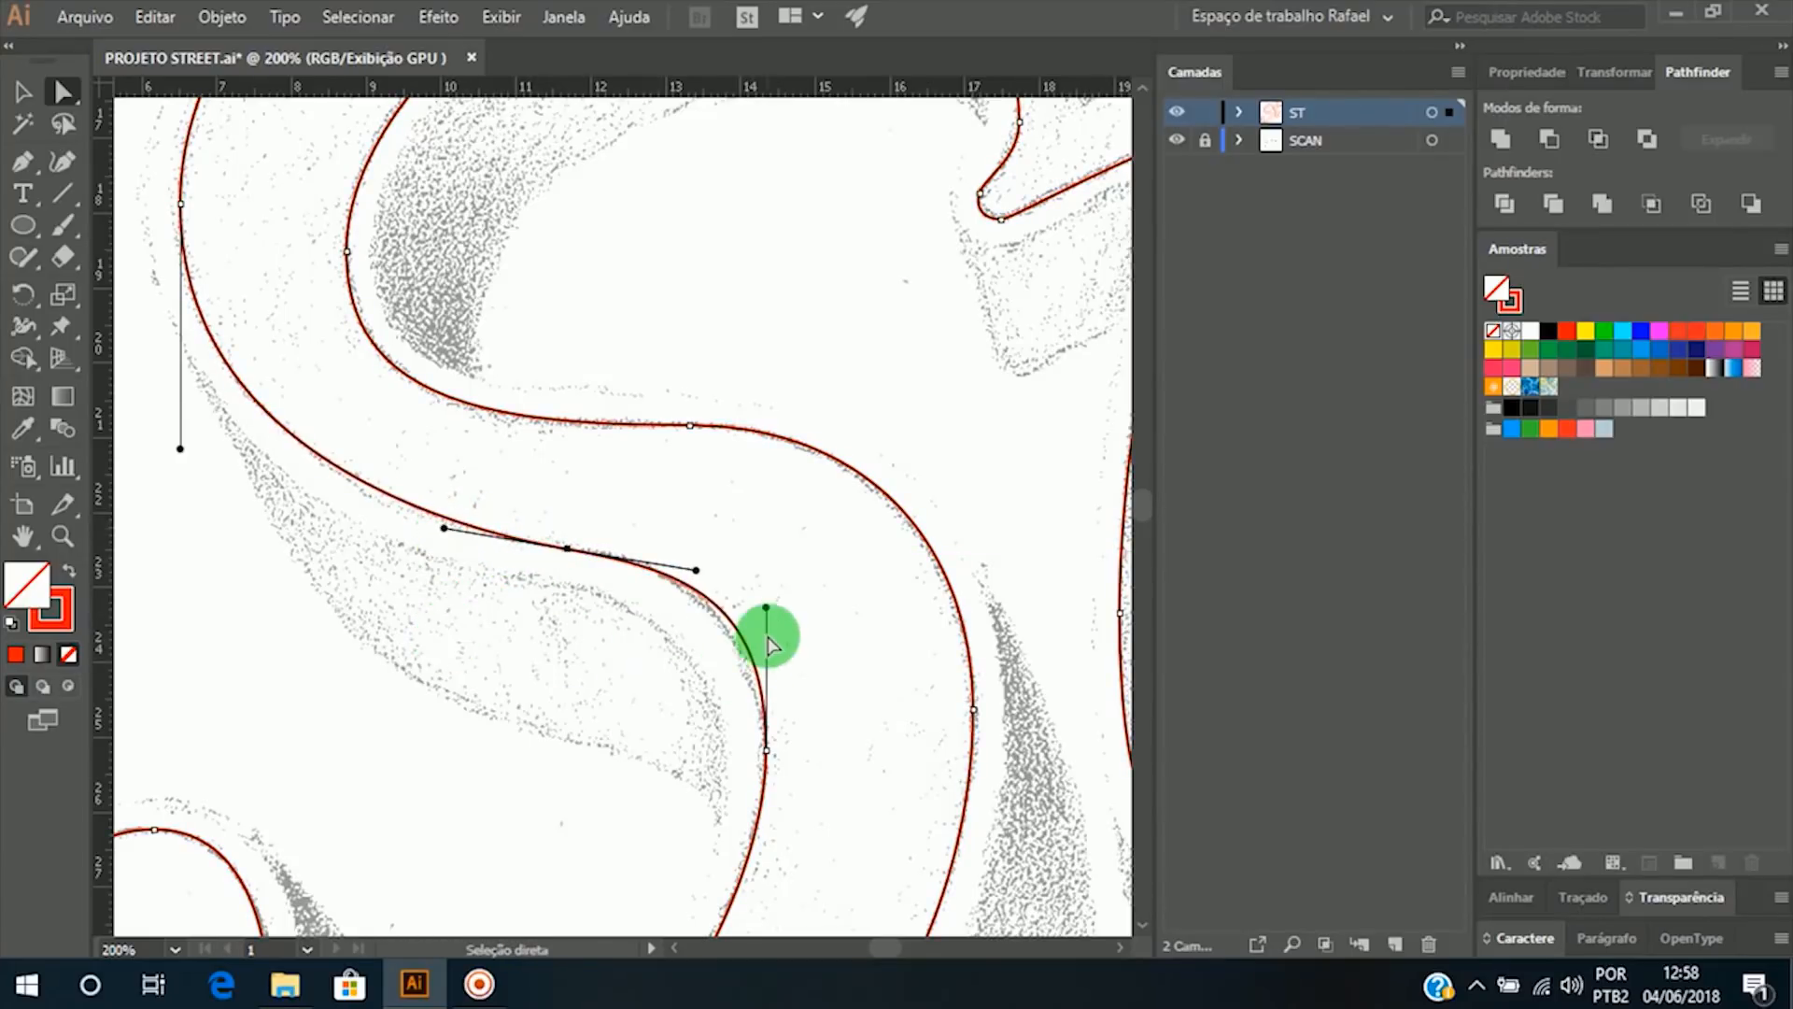
drag(766, 608, 764, 646)
click(532, 644)
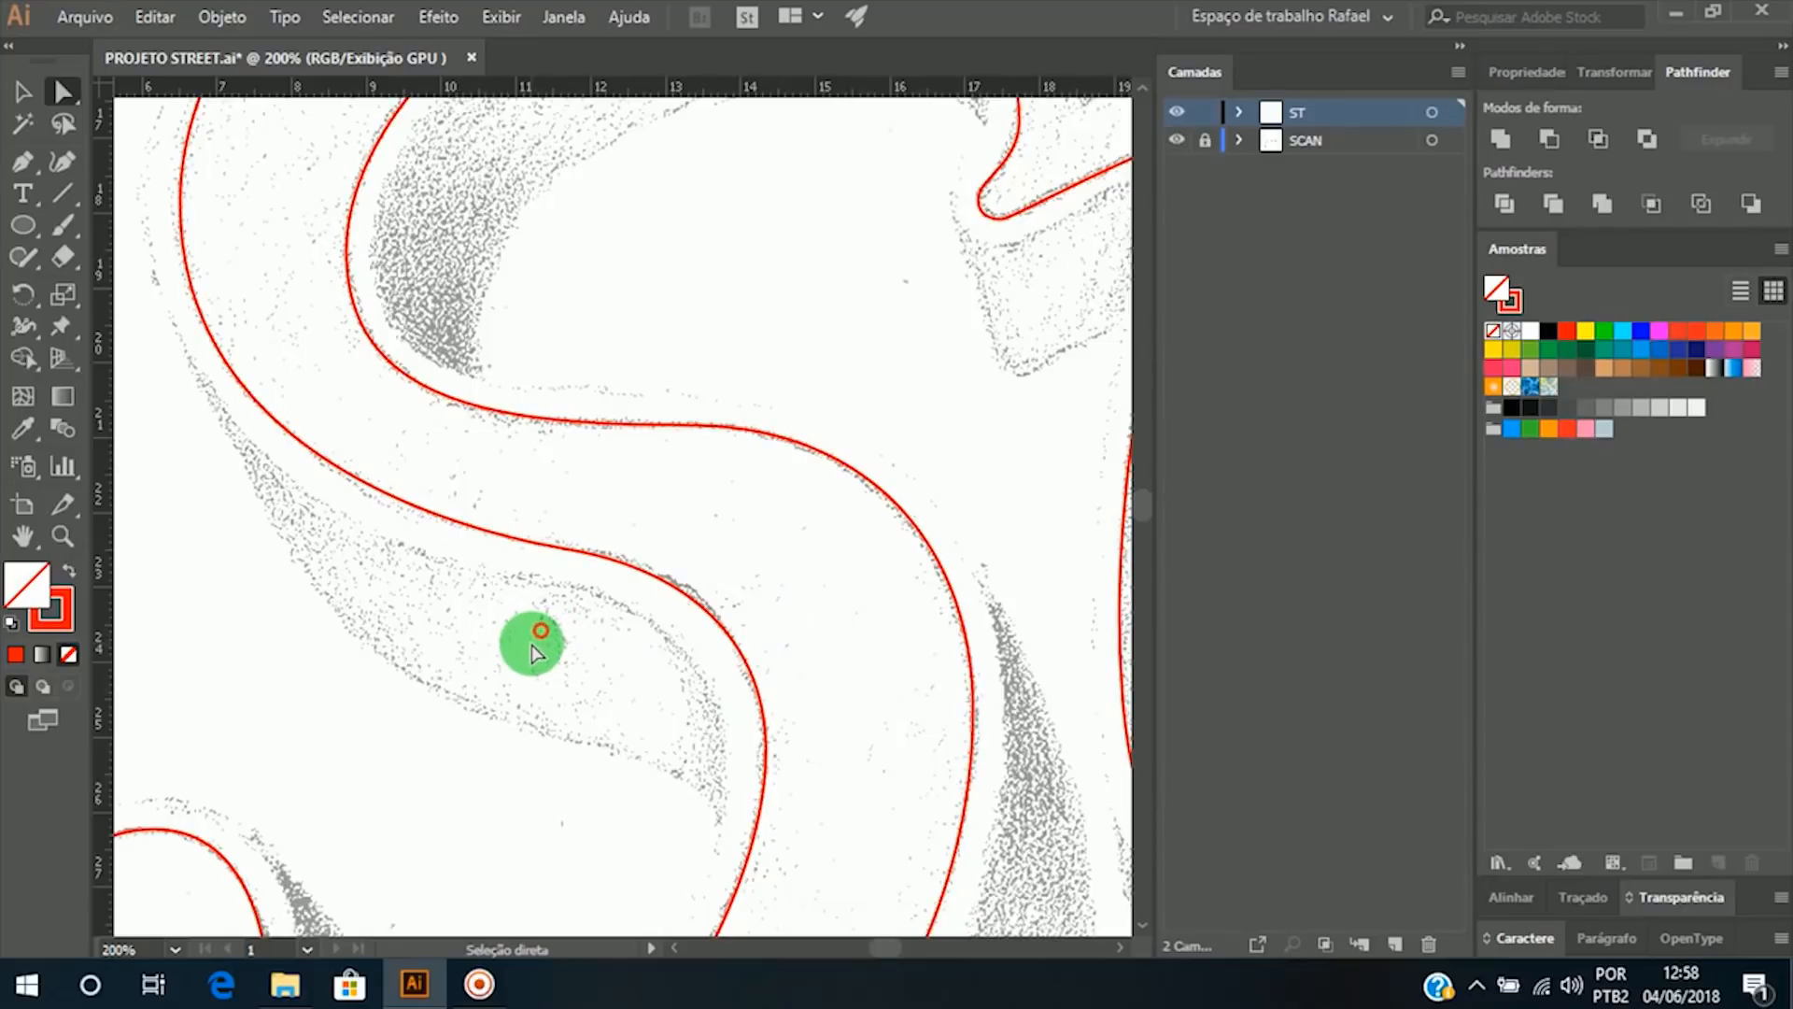
Step: Hide the SCAN layer and review the ST outline at 100% zoom
click(1177, 140)
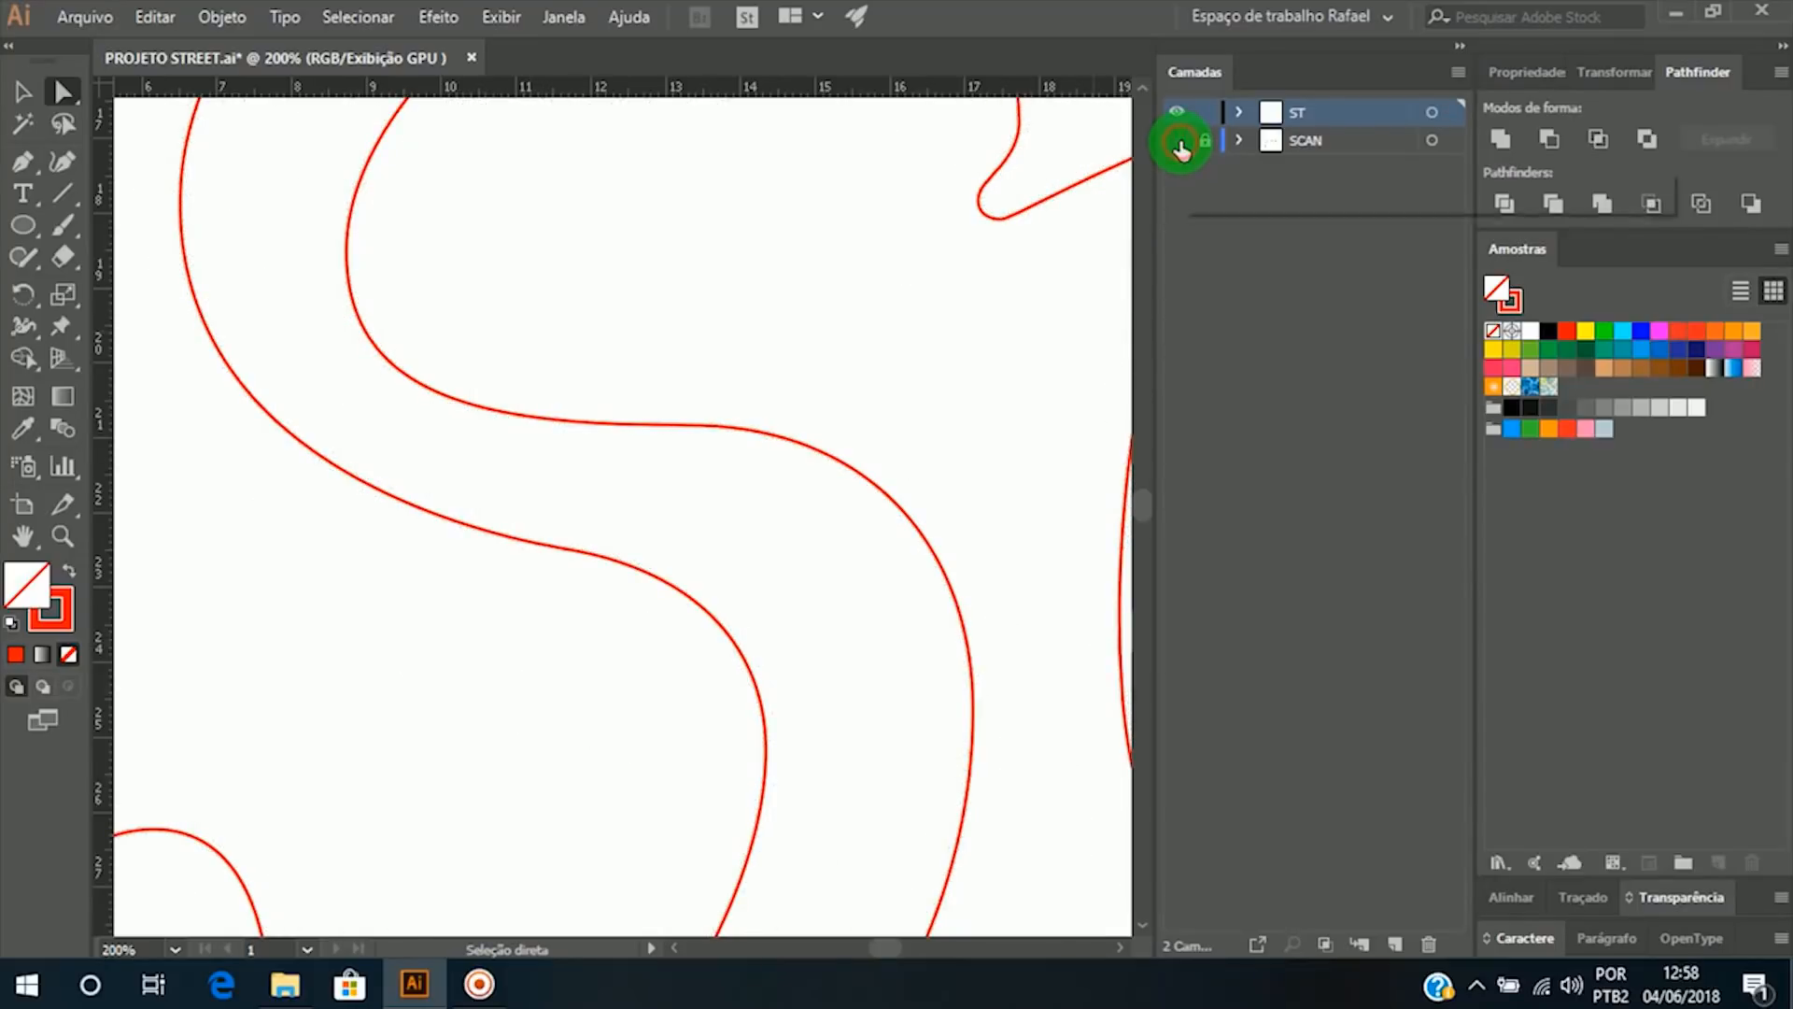
alt+click(661, 539)
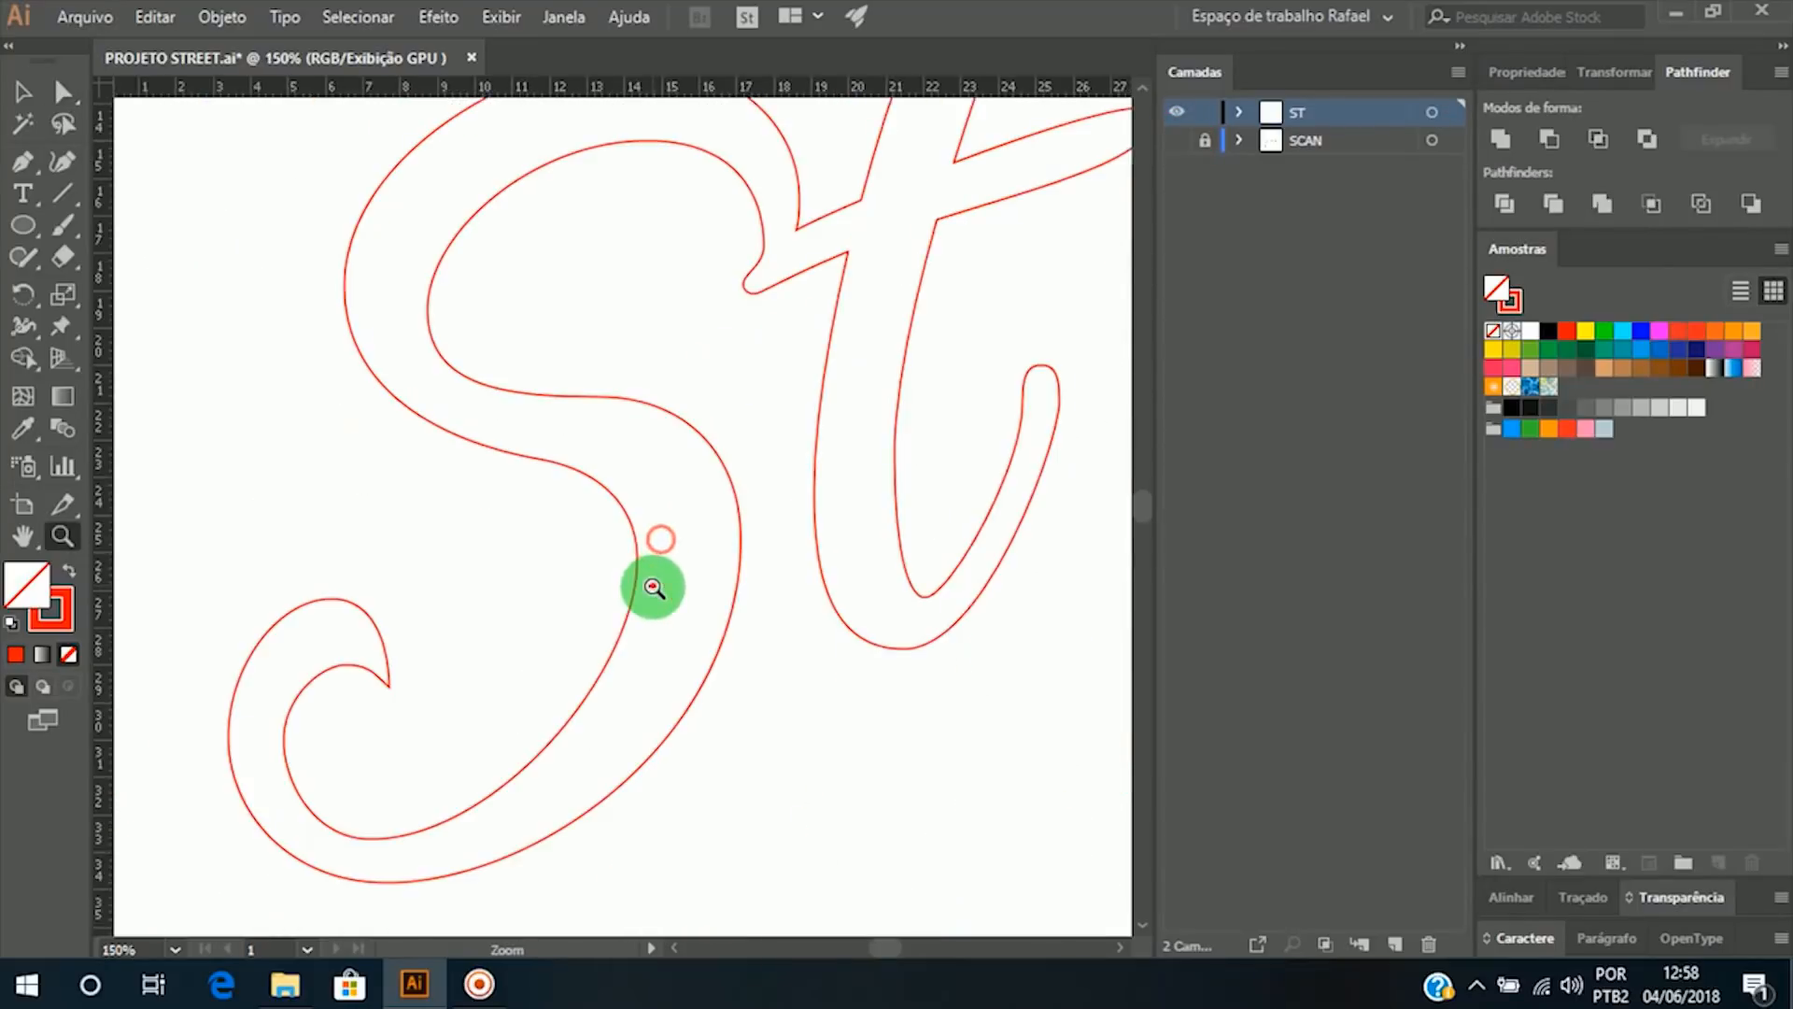
key(h)
drag(855, 315, 858, 409)
key(v)
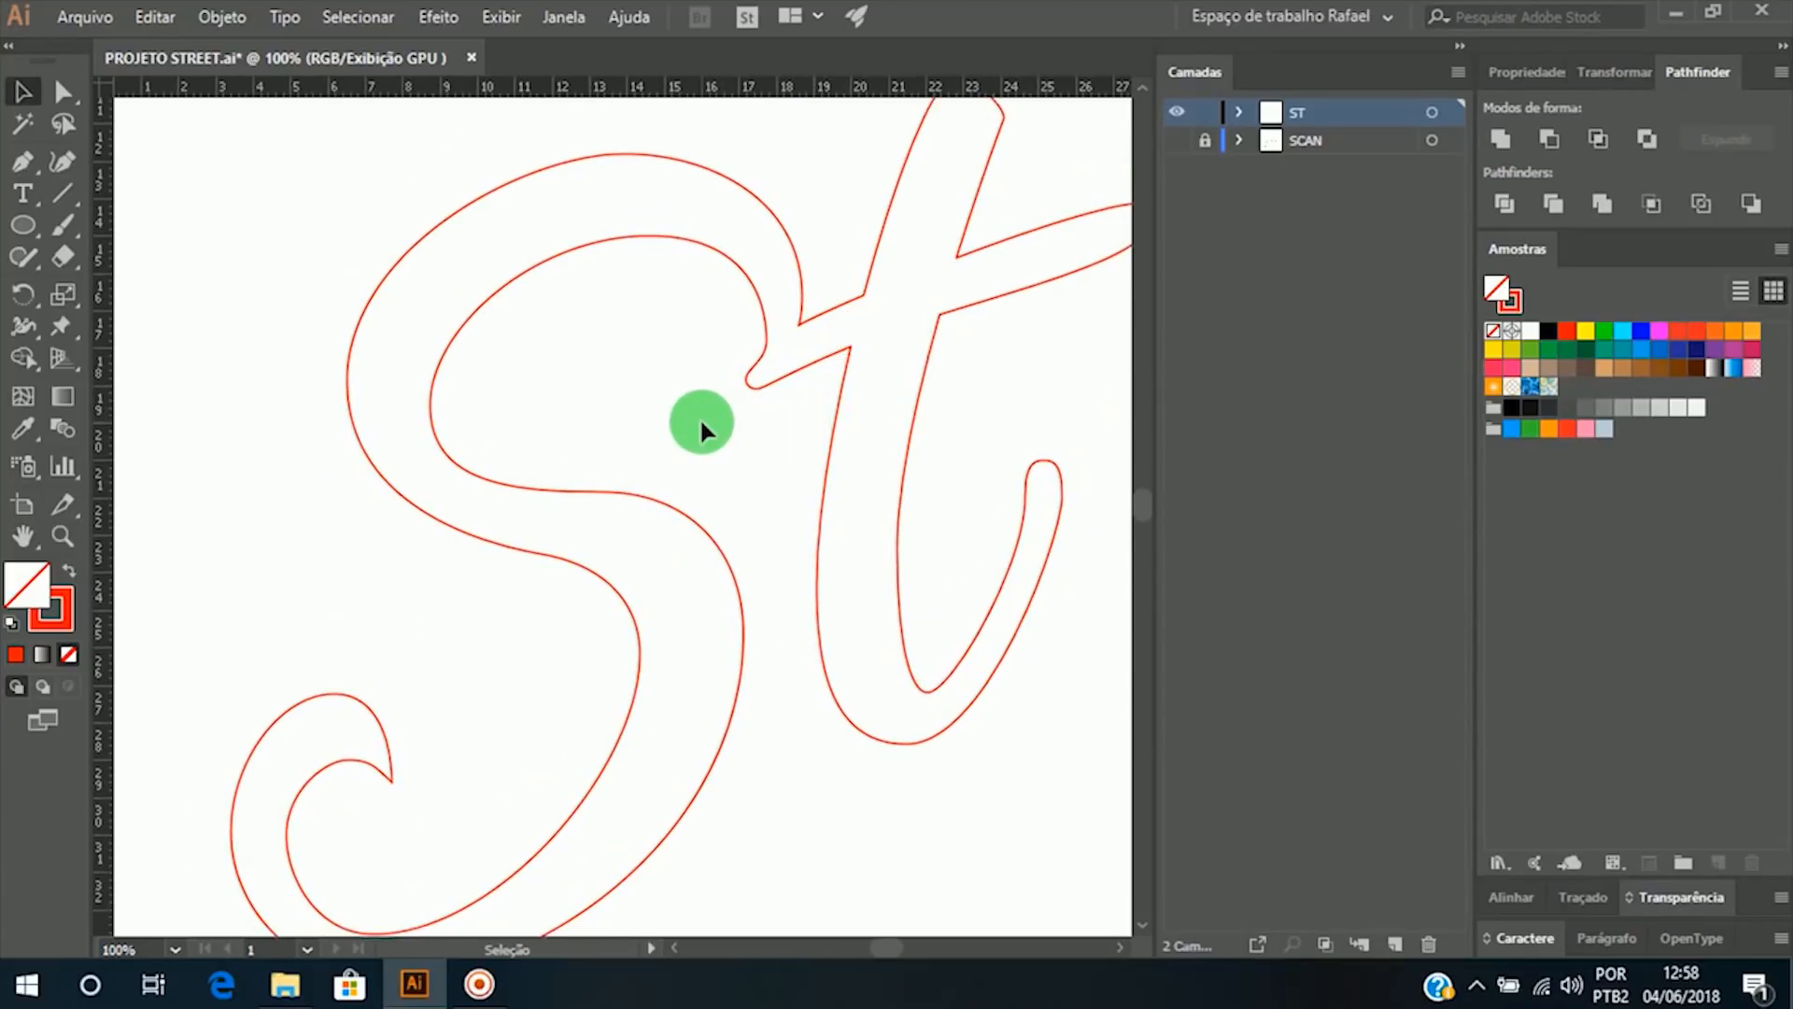
Step: Toggle the SCAN layer's visibility to compare the ST outline with the sketch, leaving the scan shown
click(1177, 140)
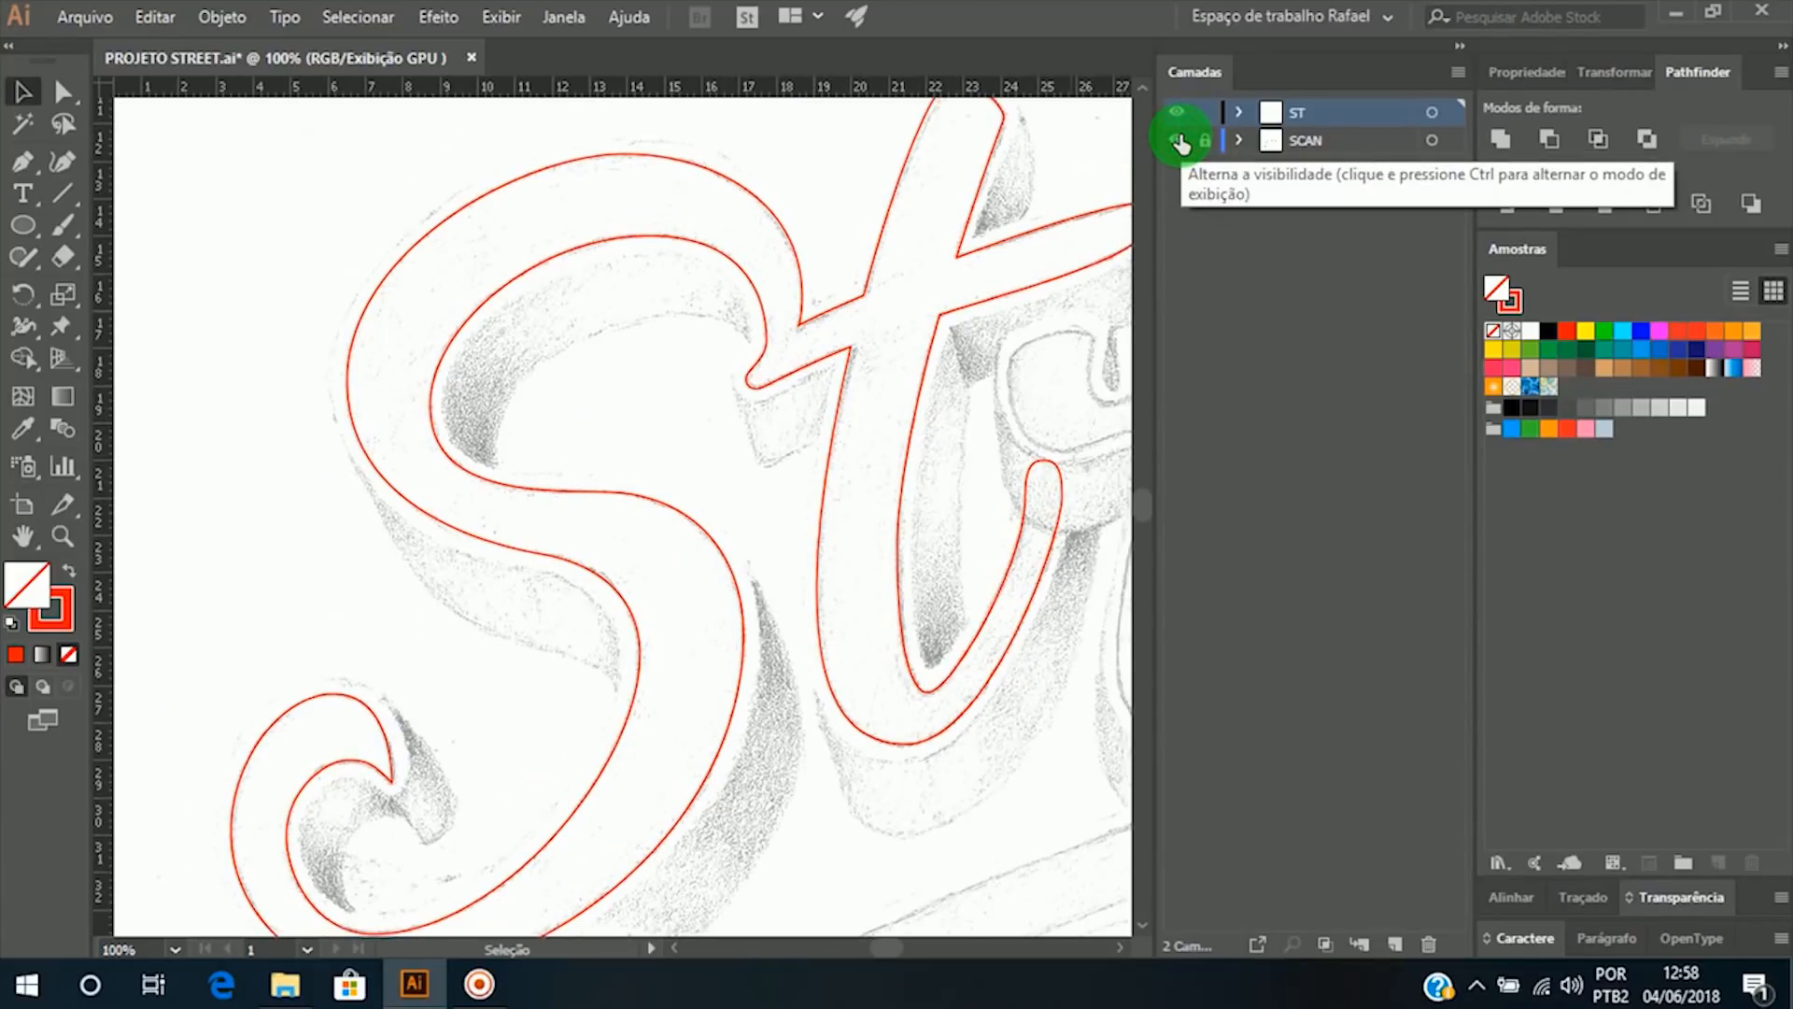
click(1178, 140)
click(1179, 140)
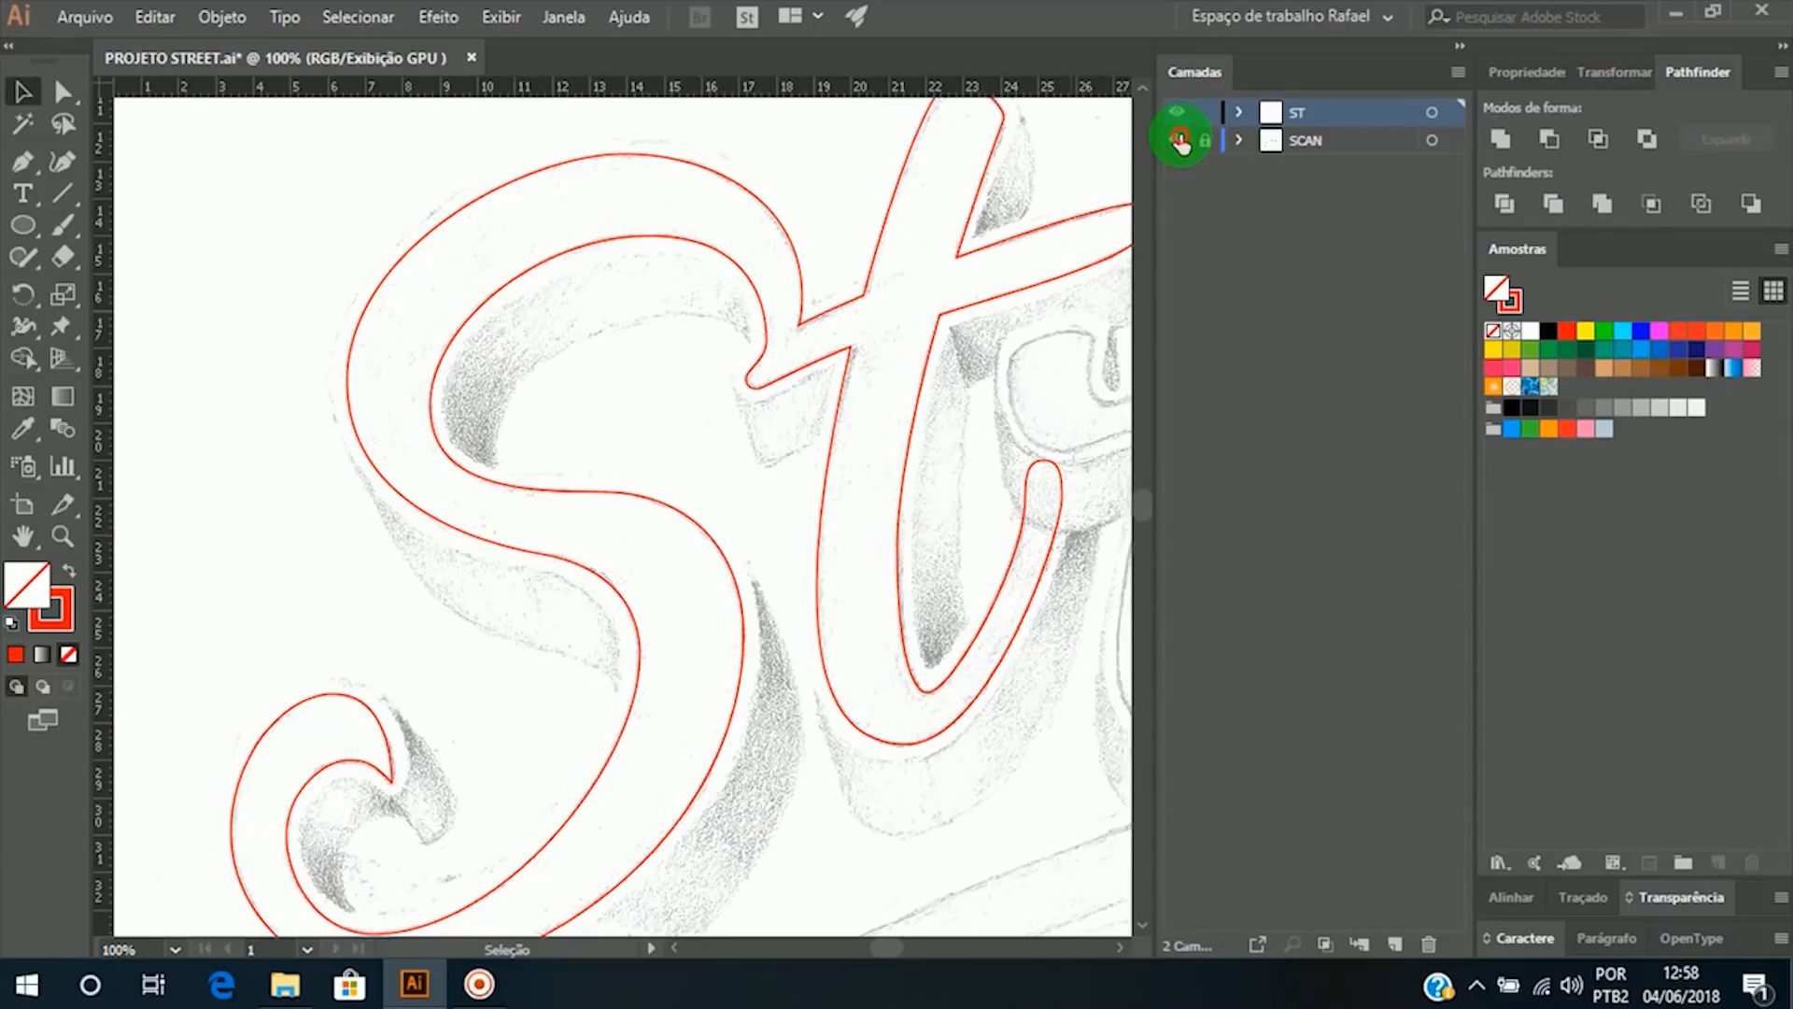
click(1179, 140)
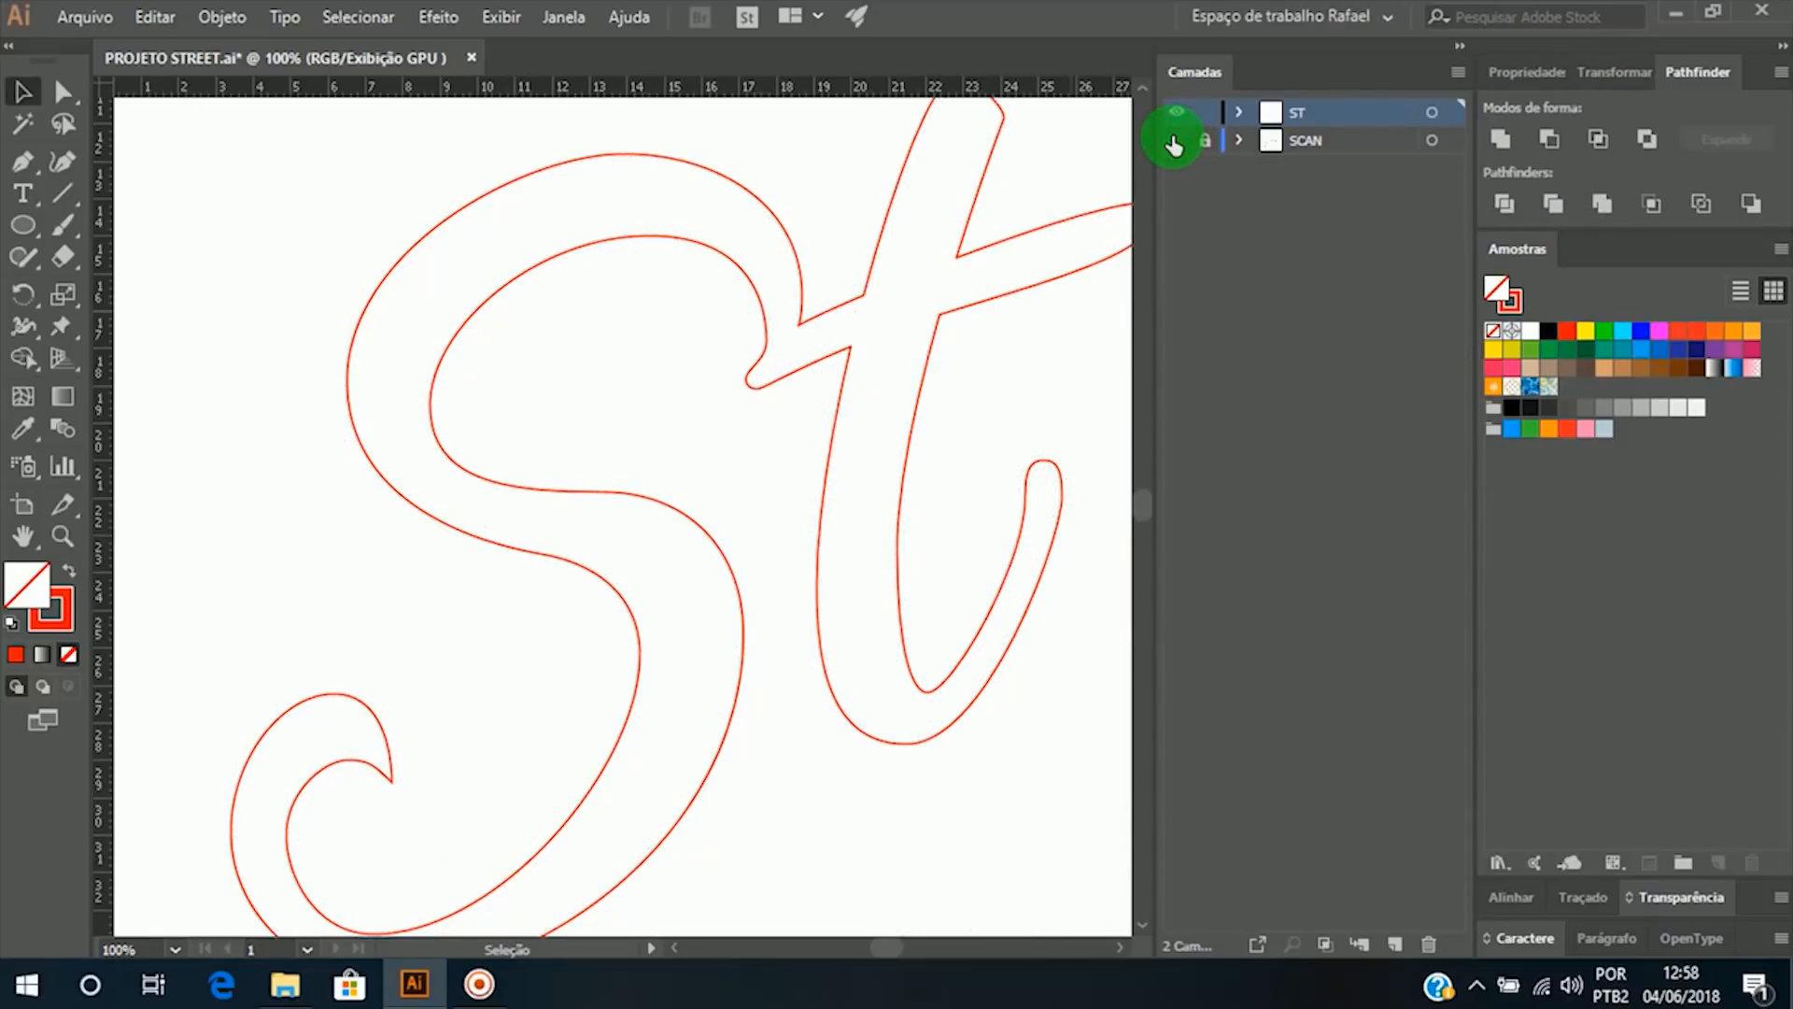
click(1175, 142)
Step: Lengthen the right handle of the S's lower middle bend anchor slightly and raise its end, then deselect the outline
key(z)
click(608, 621)
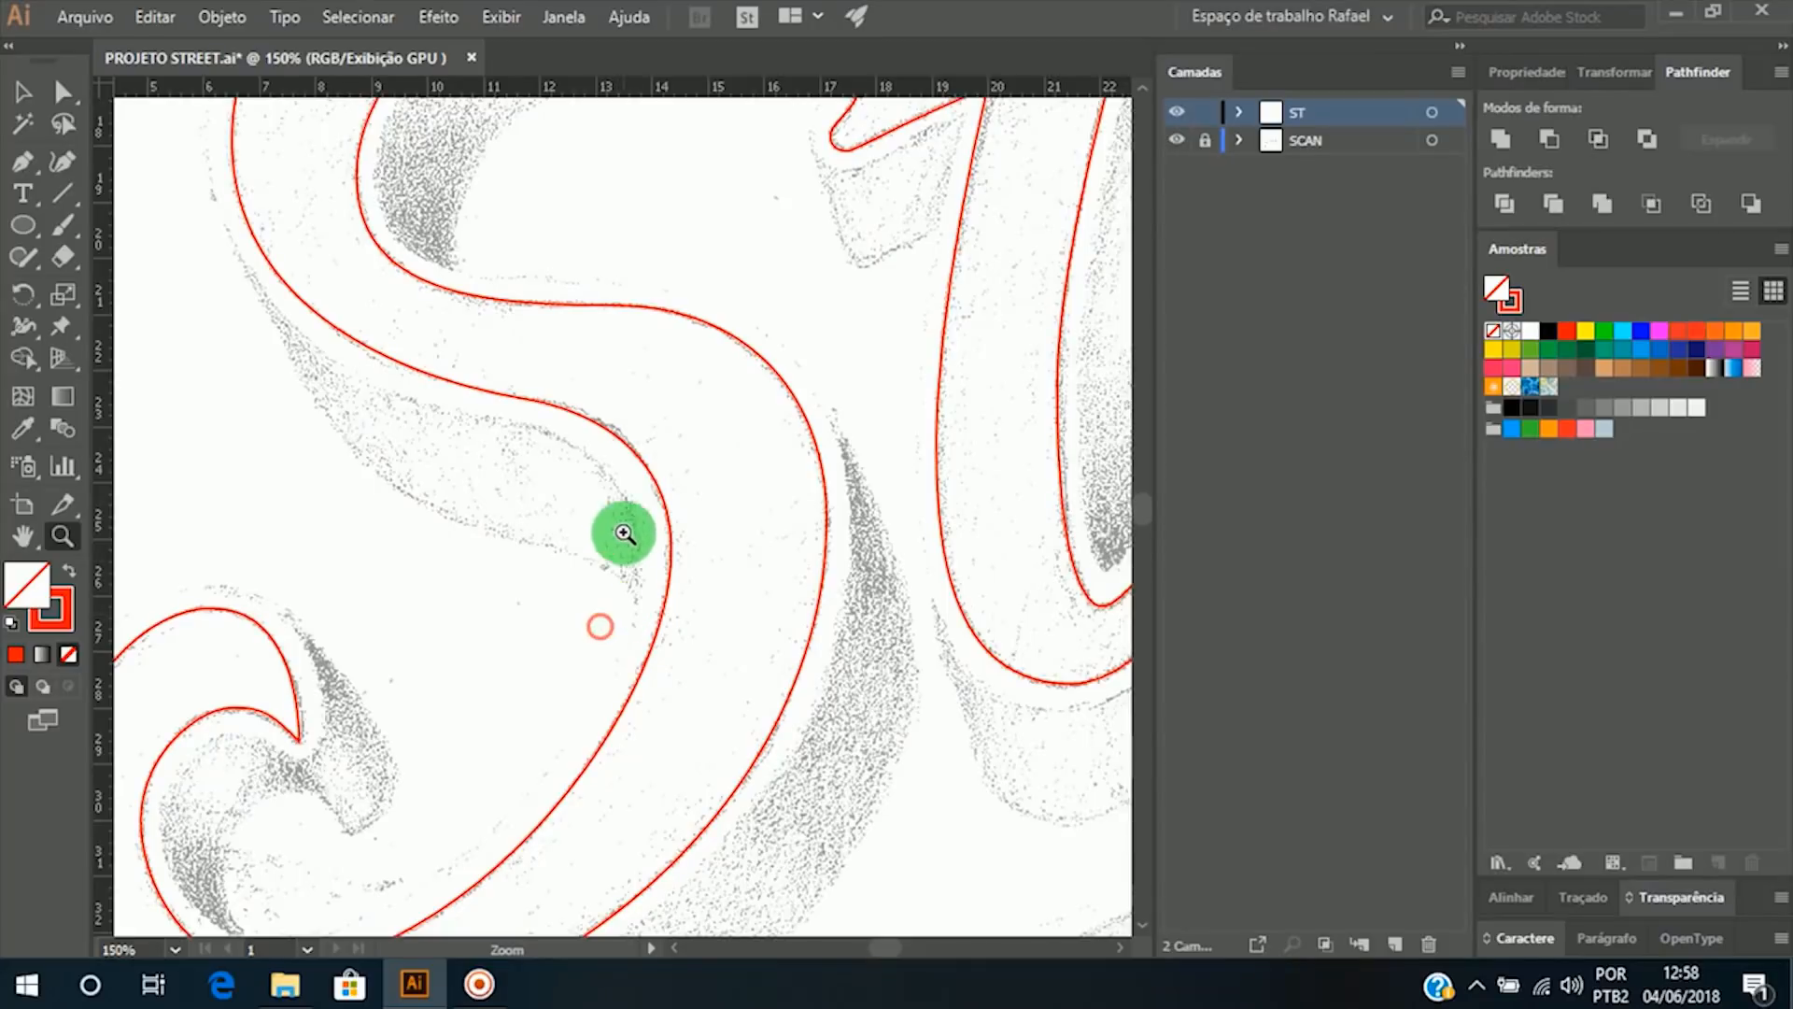
click(610, 505)
key(a)
click(503, 386)
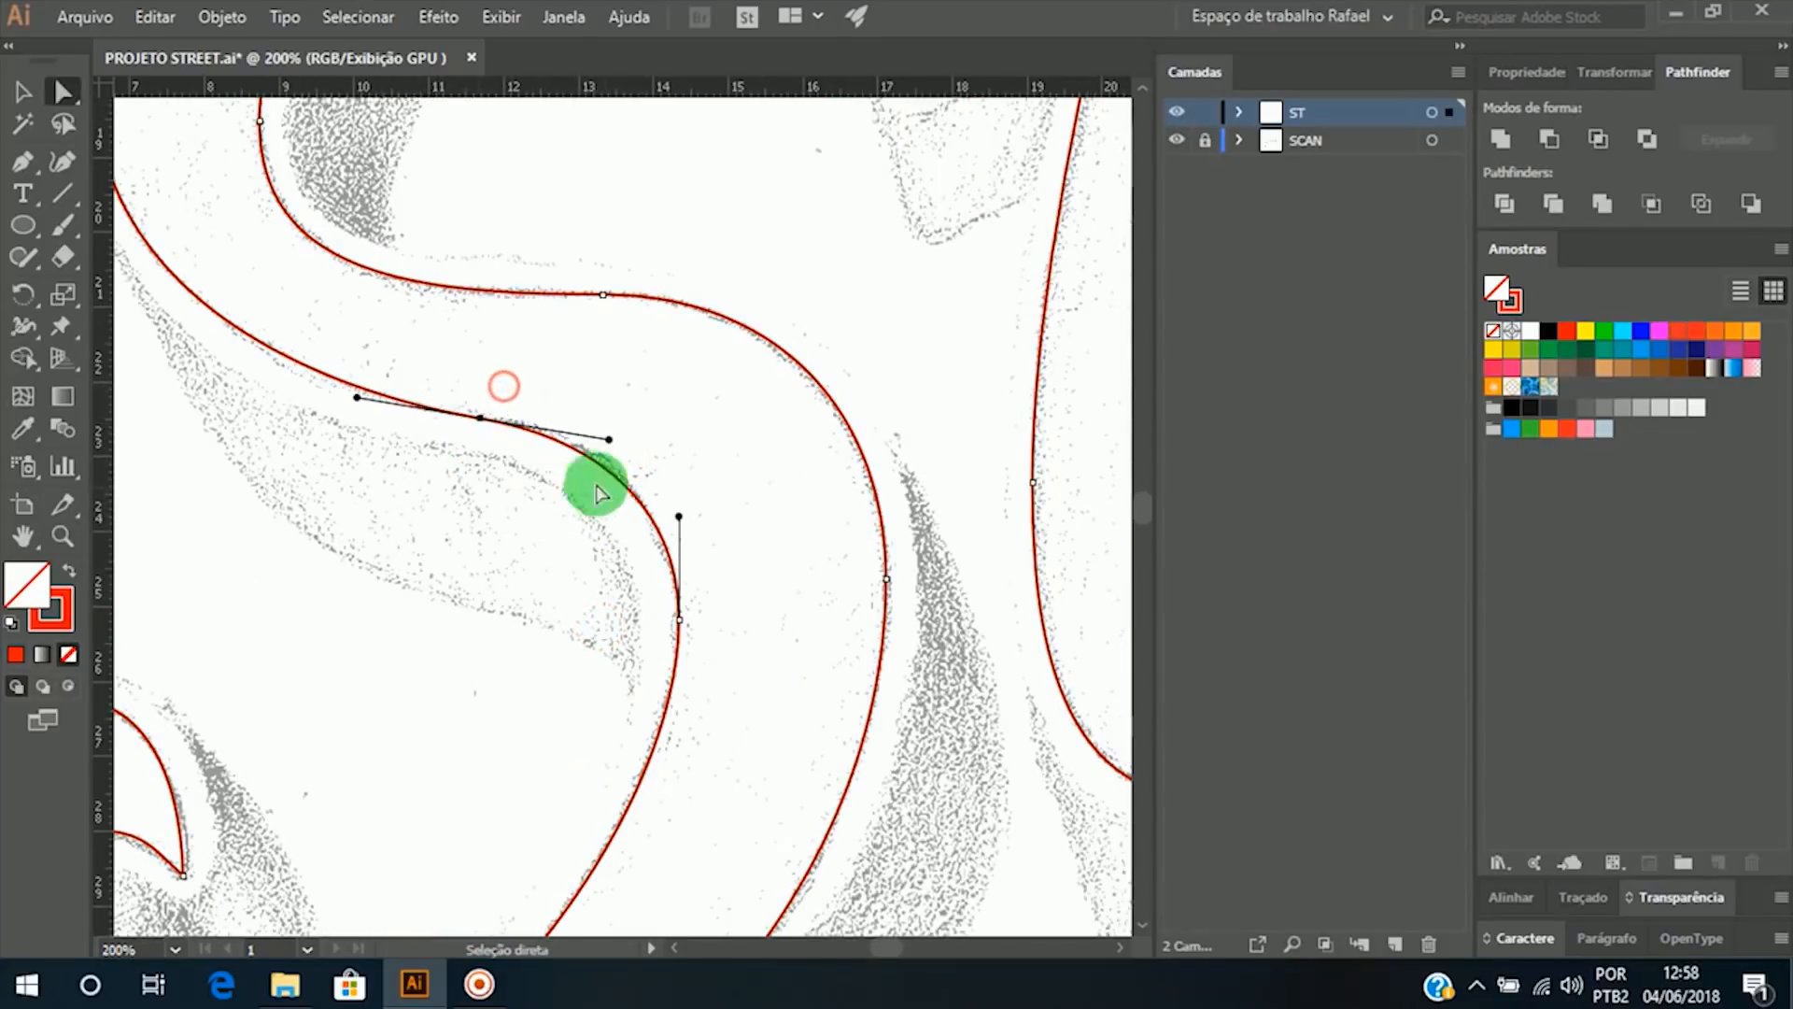
drag(613, 446, 622, 435)
click(763, 292)
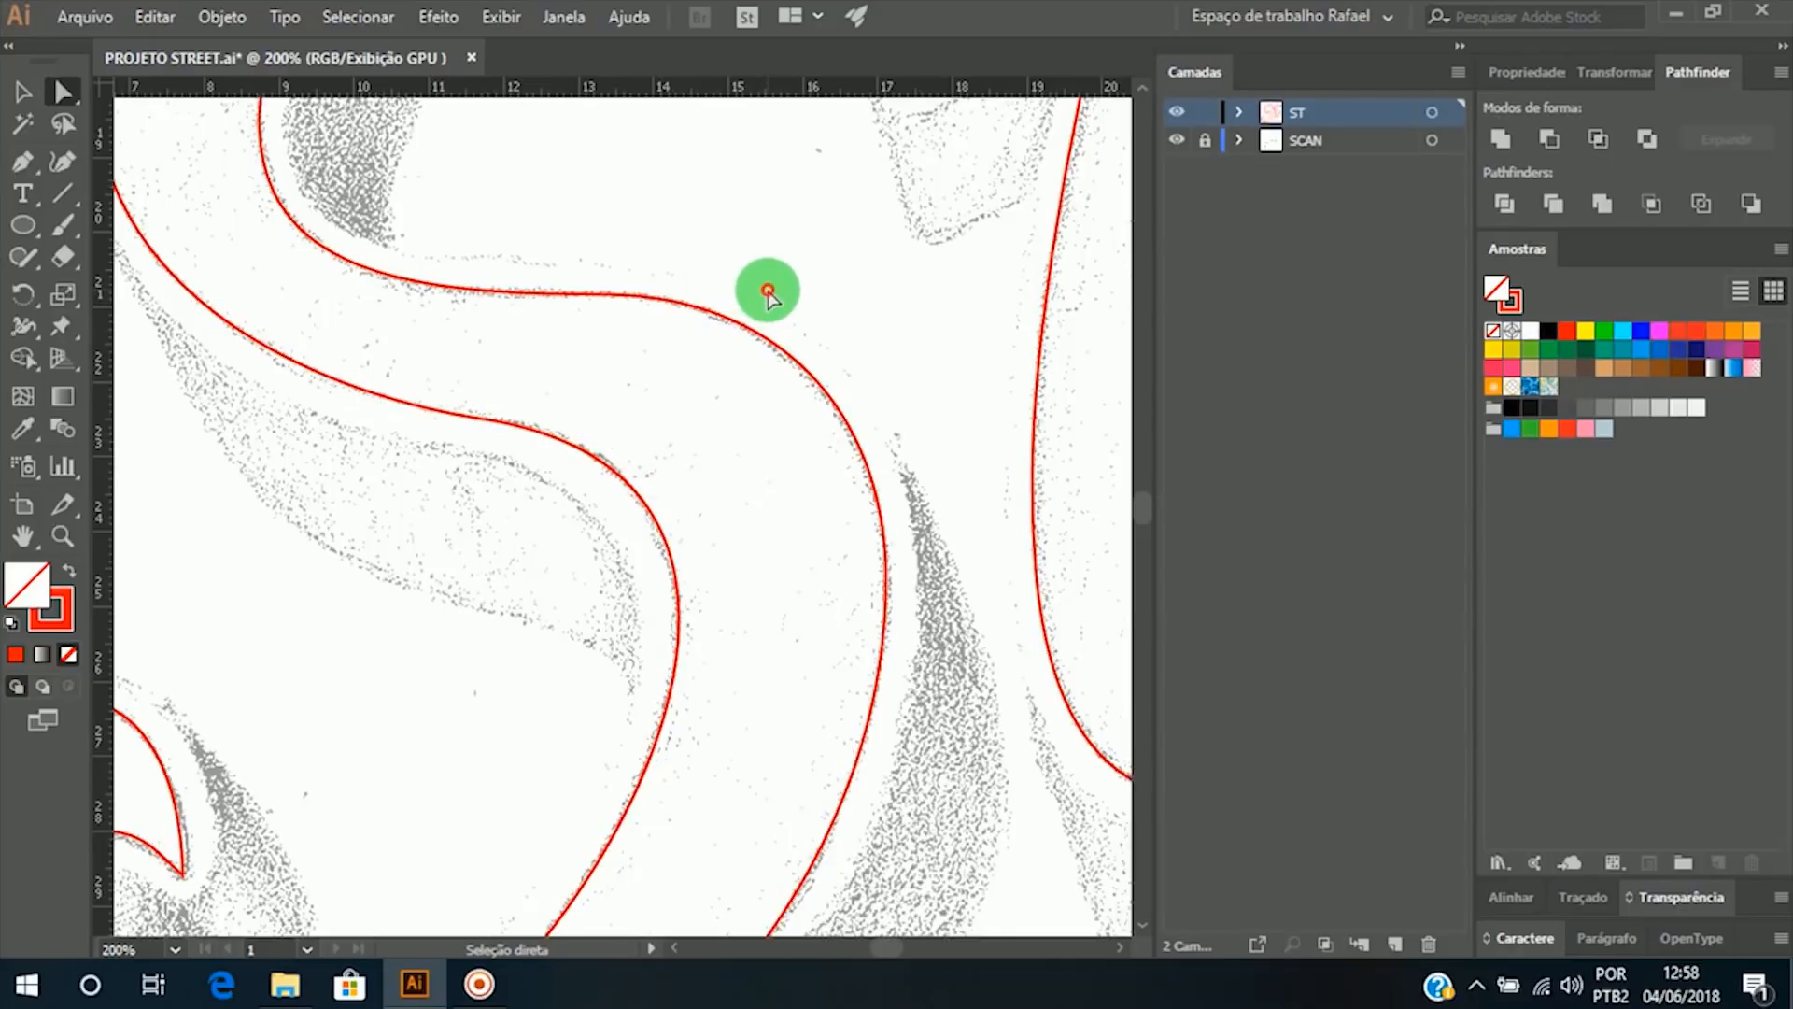
Step: Hide the SCAN layer, review the whole ST outline without the sketch, and show the scan again
click(1177, 141)
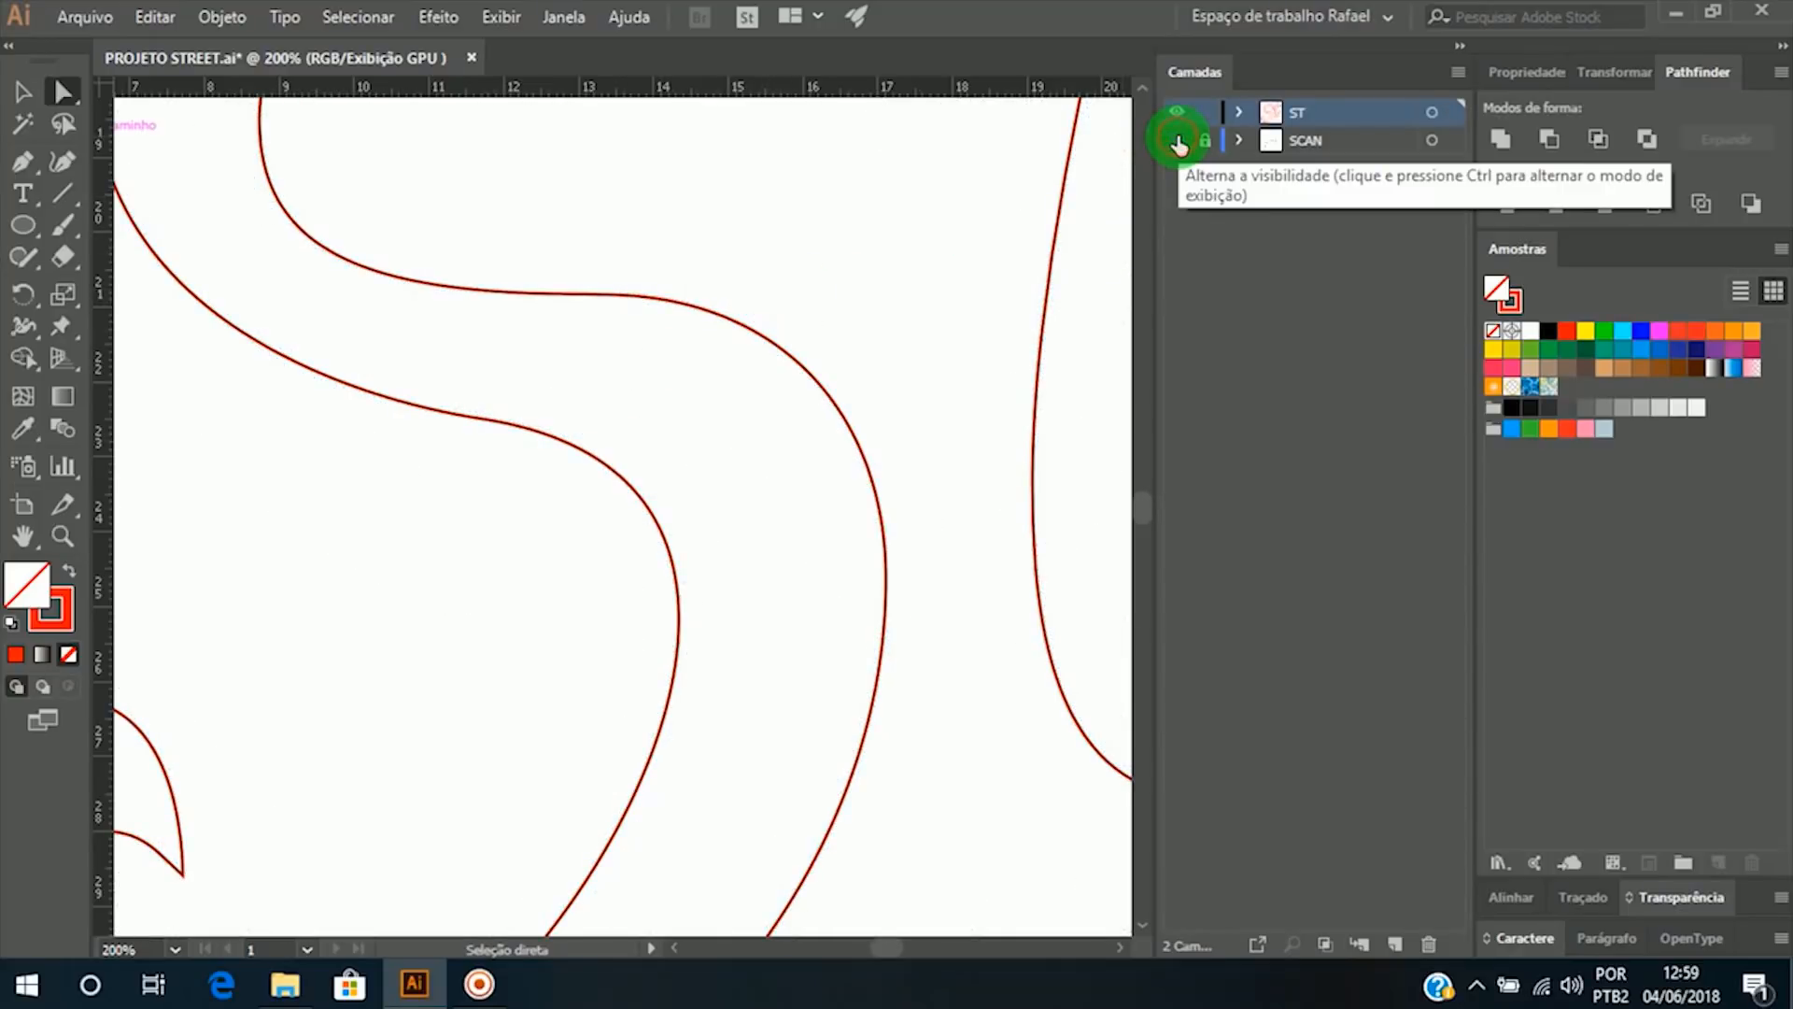
key(z)
alt+click(432, 579)
alt+click(651, 405)
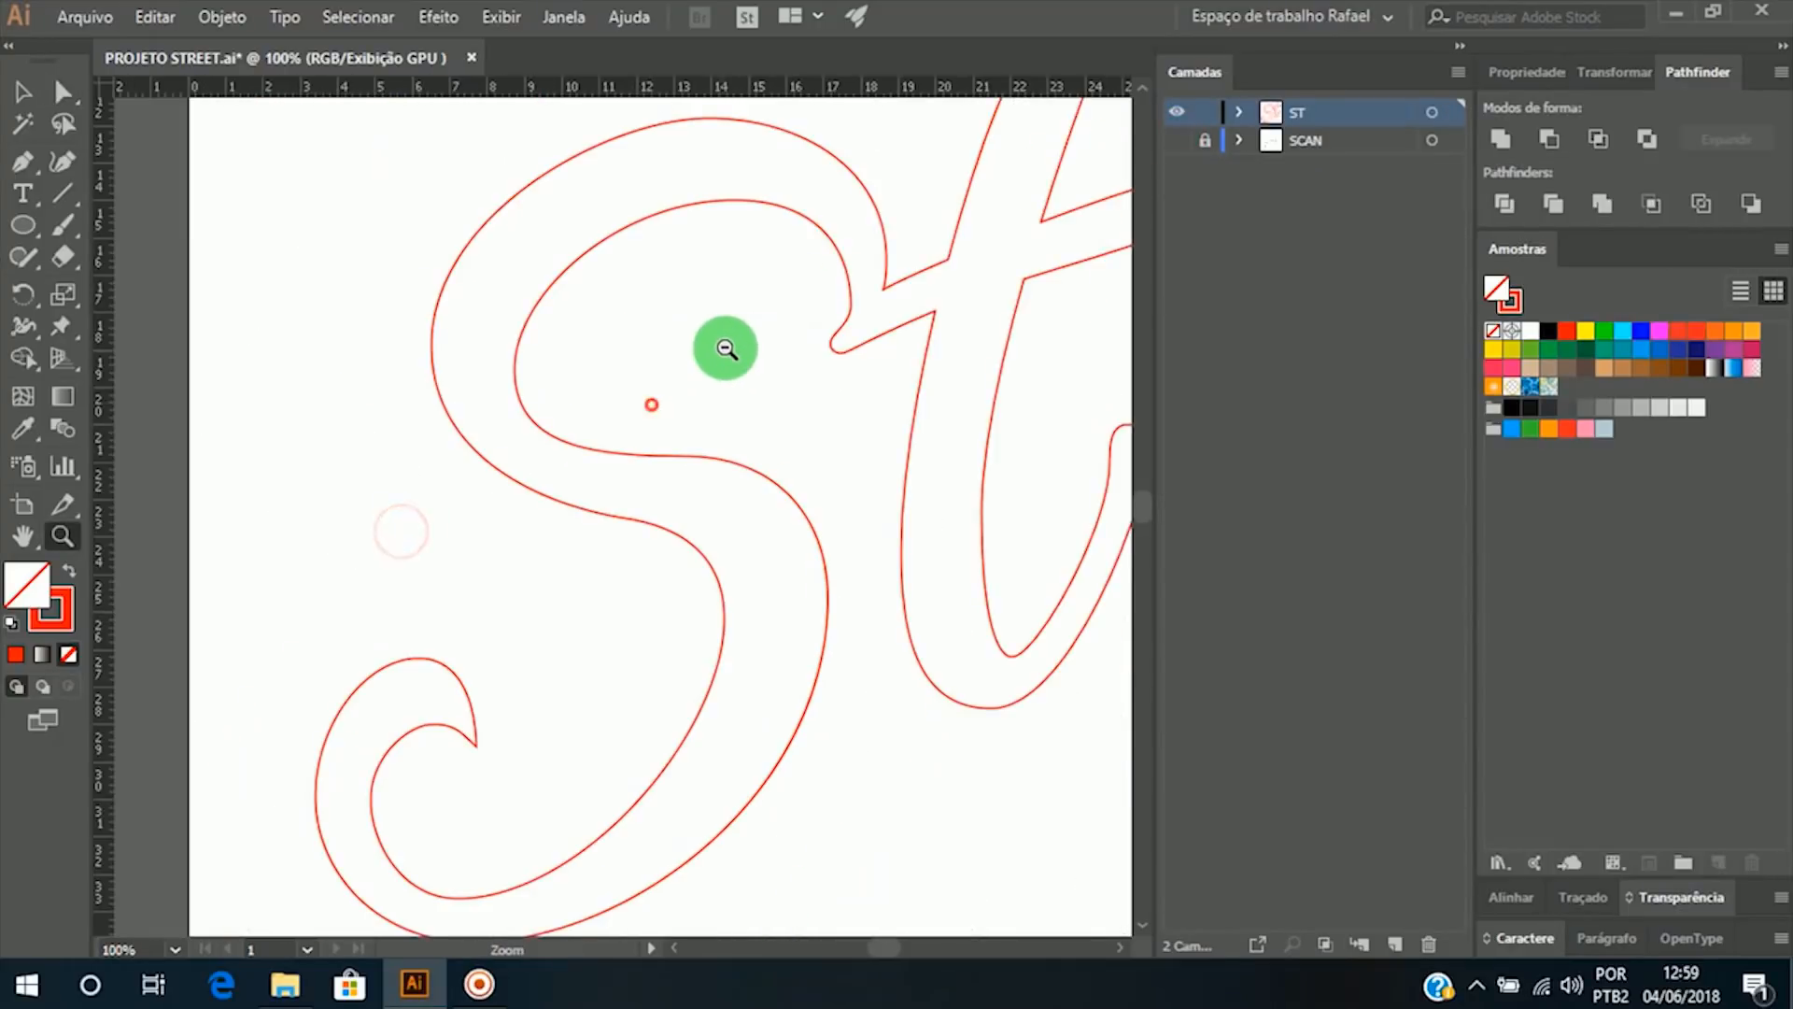
alt+click(723, 358)
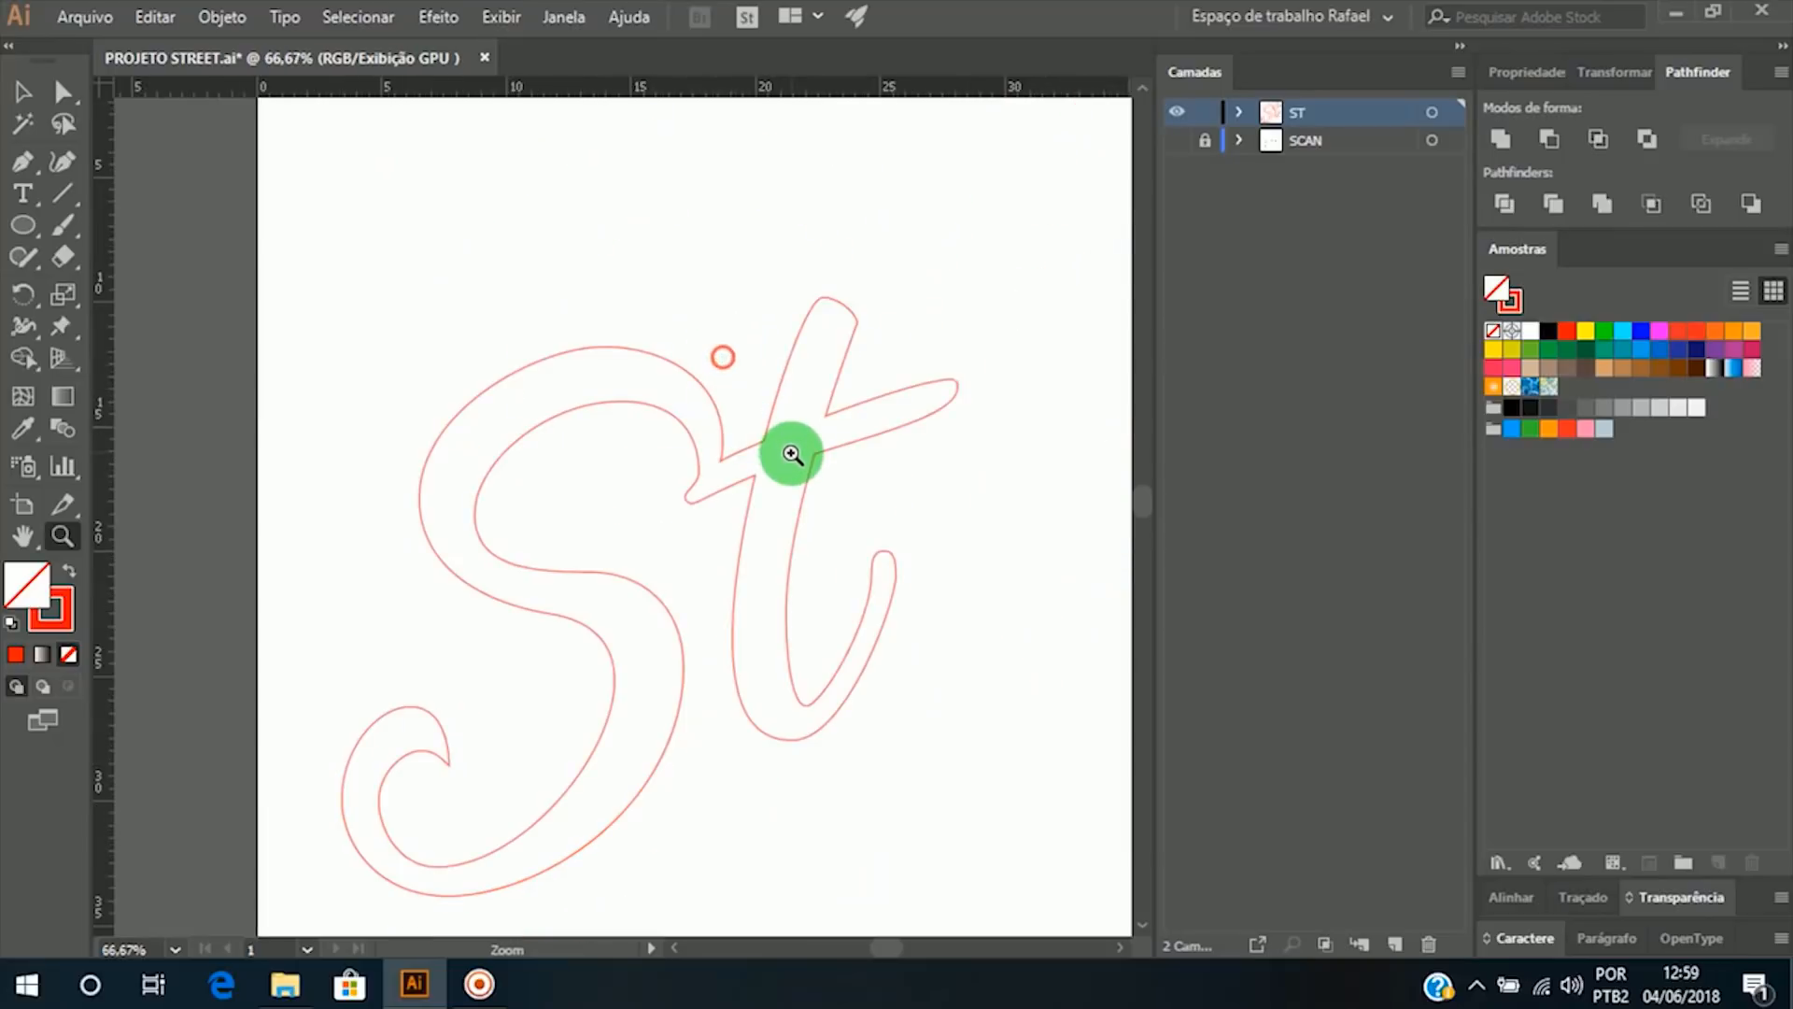
click(1178, 141)
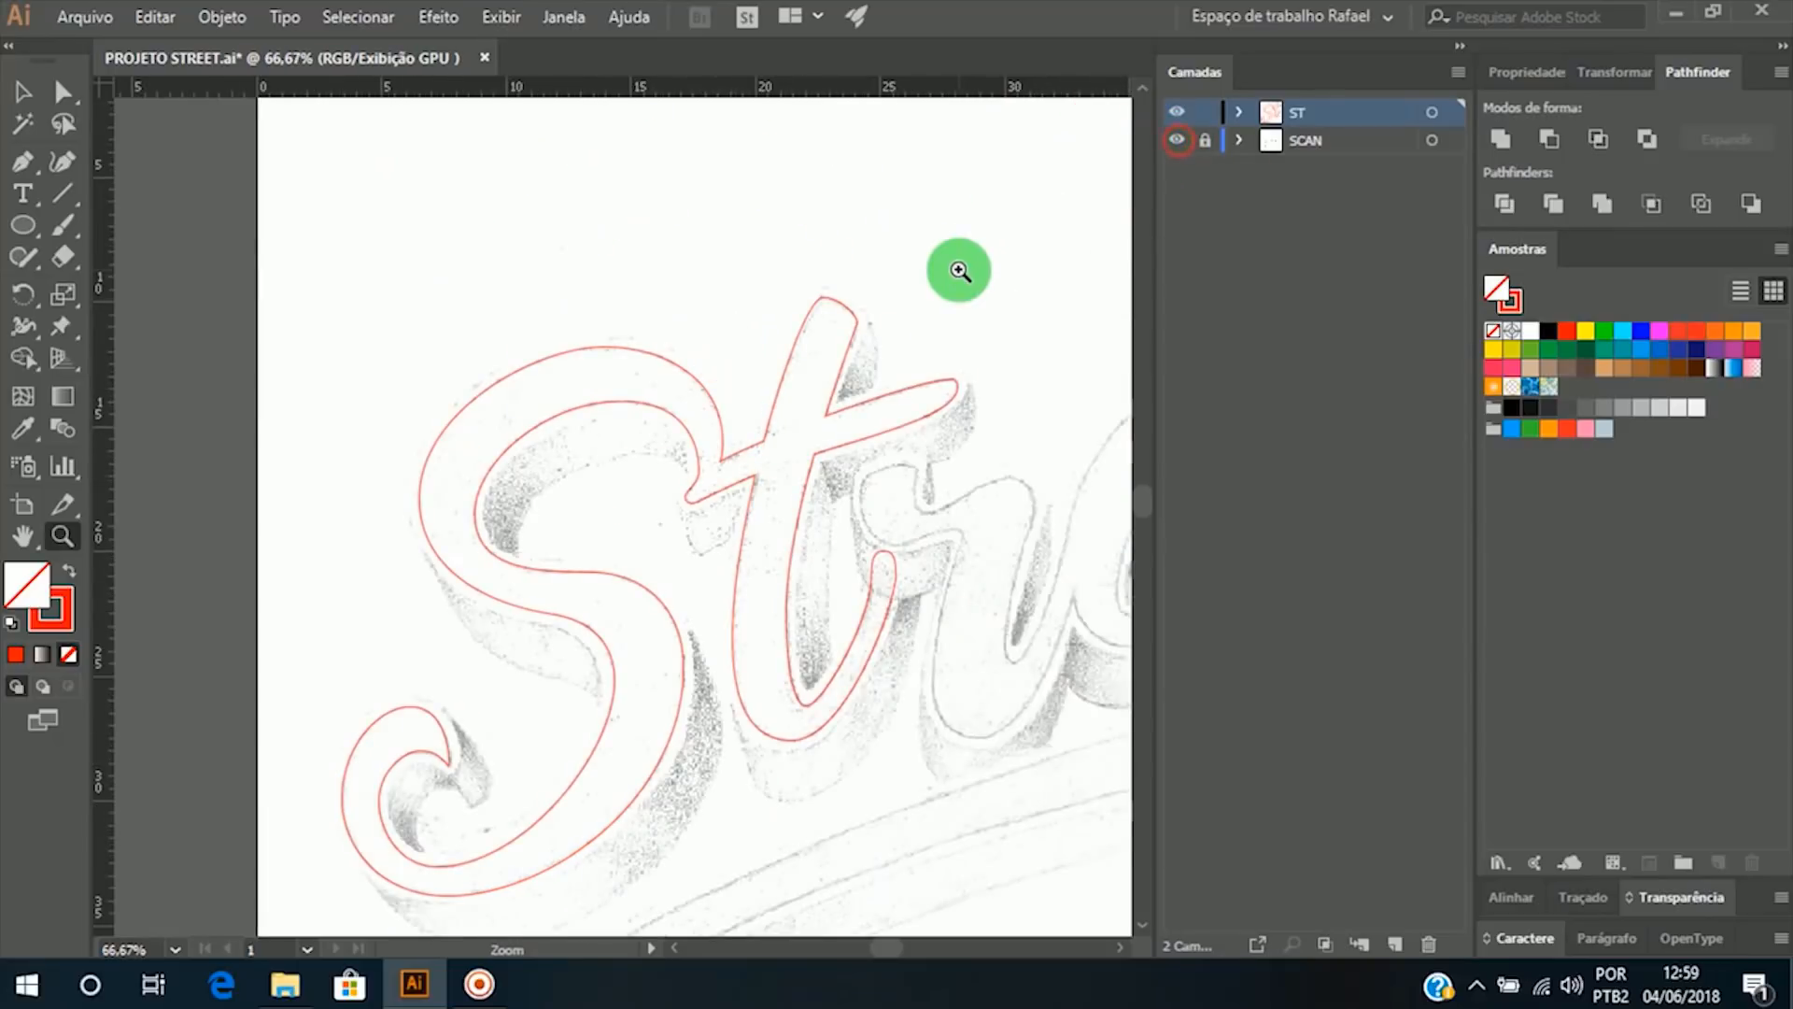
Step: Bring the whole Street sketch into view at 50% zoom, switch to the Direct Selection tool, and save the project
drag(662, 524, 677, 432)
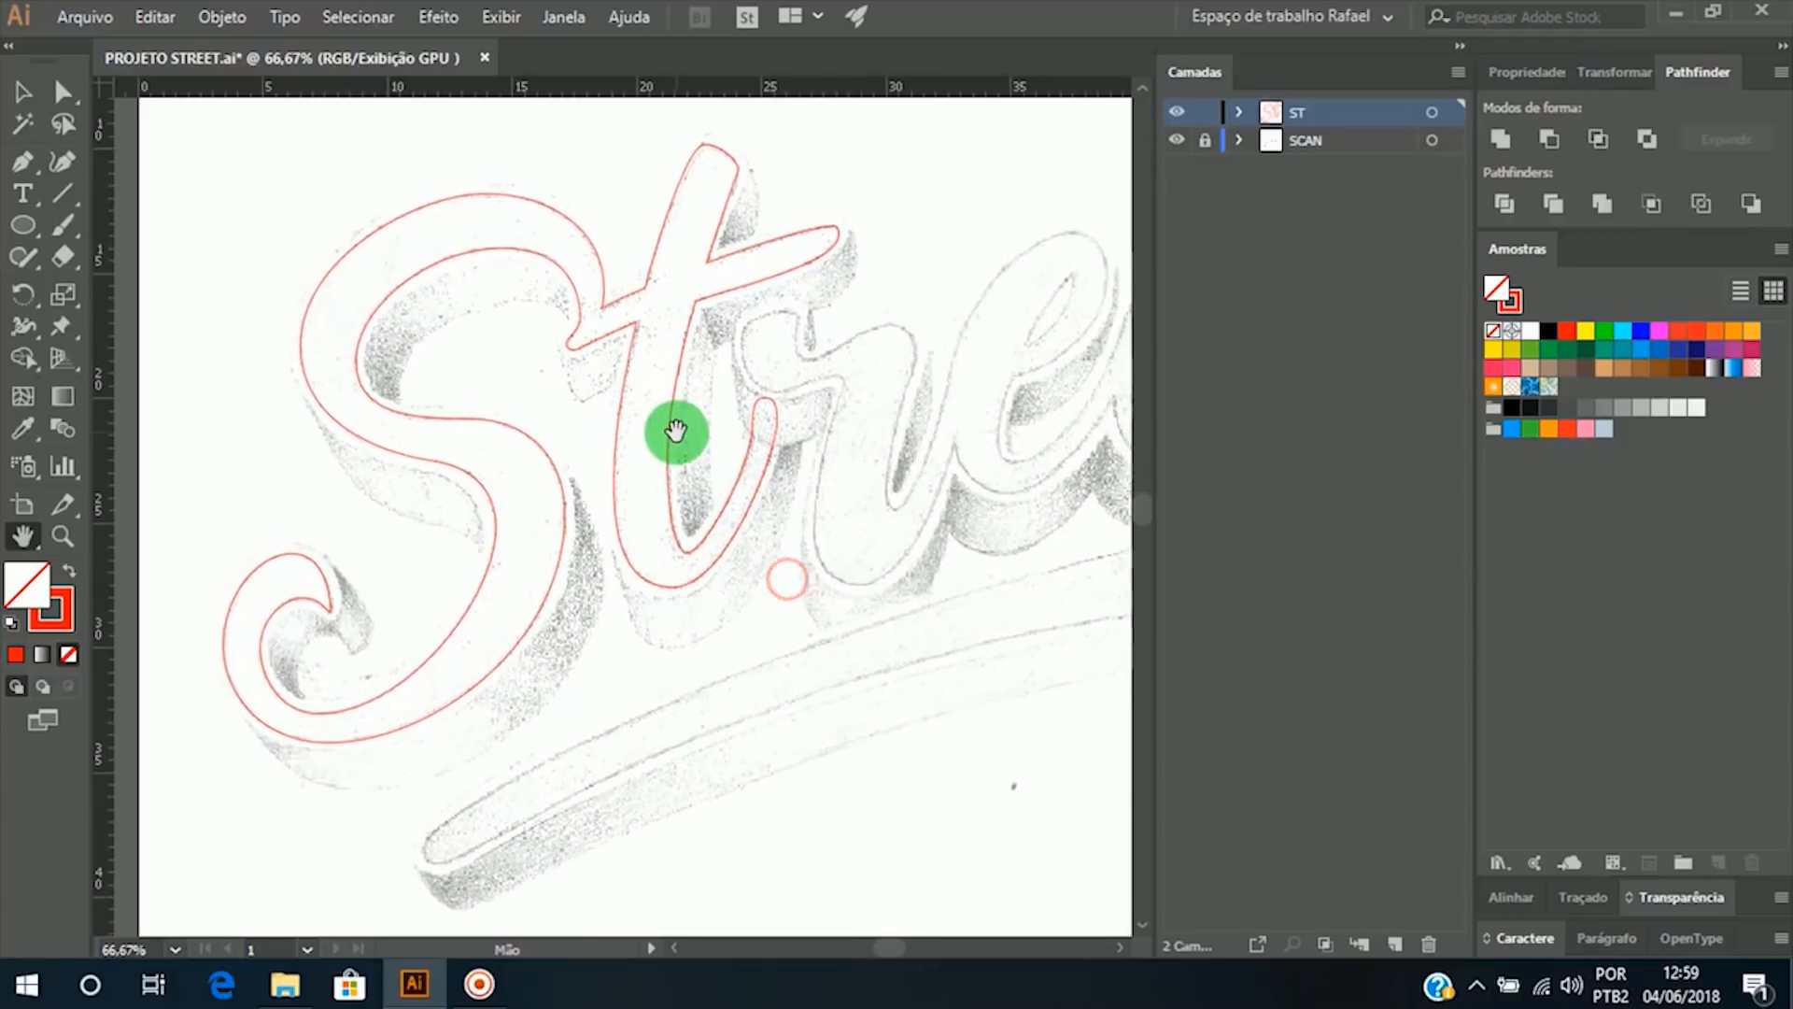
key(z)
alt+click(686, 499)
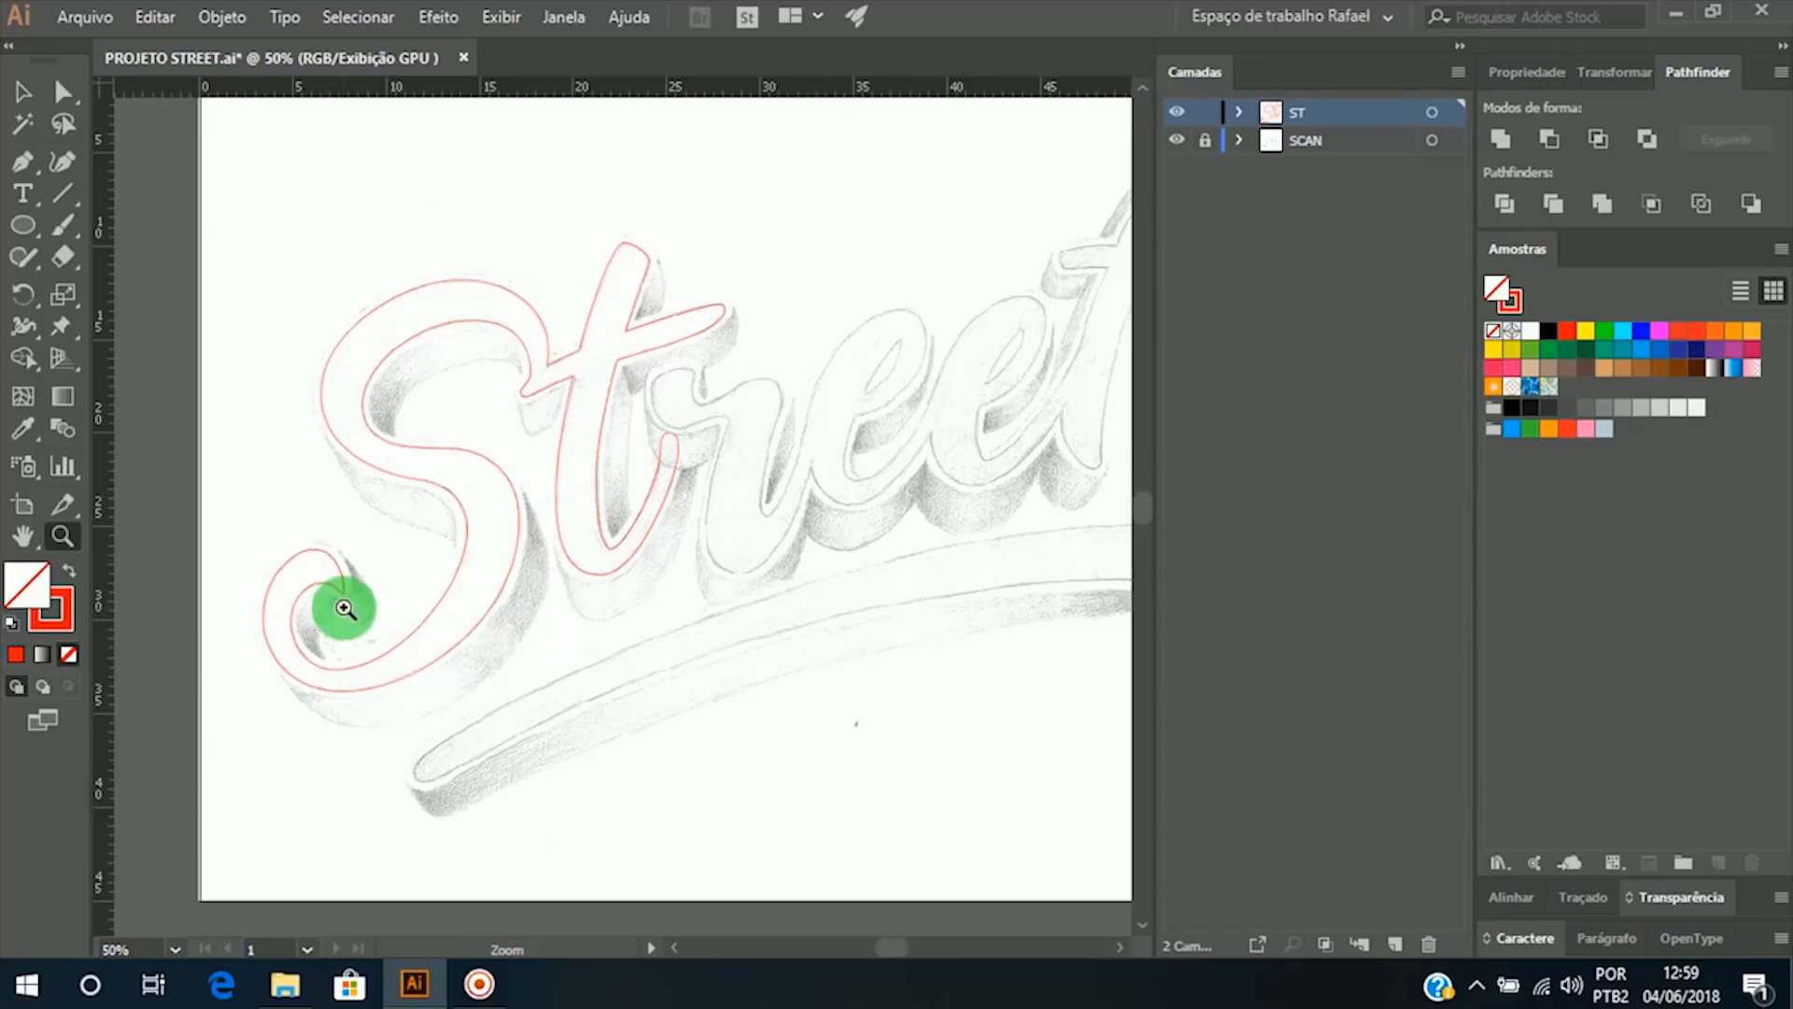
key(h)
drag(832, 462, 763, 512)
key(a)
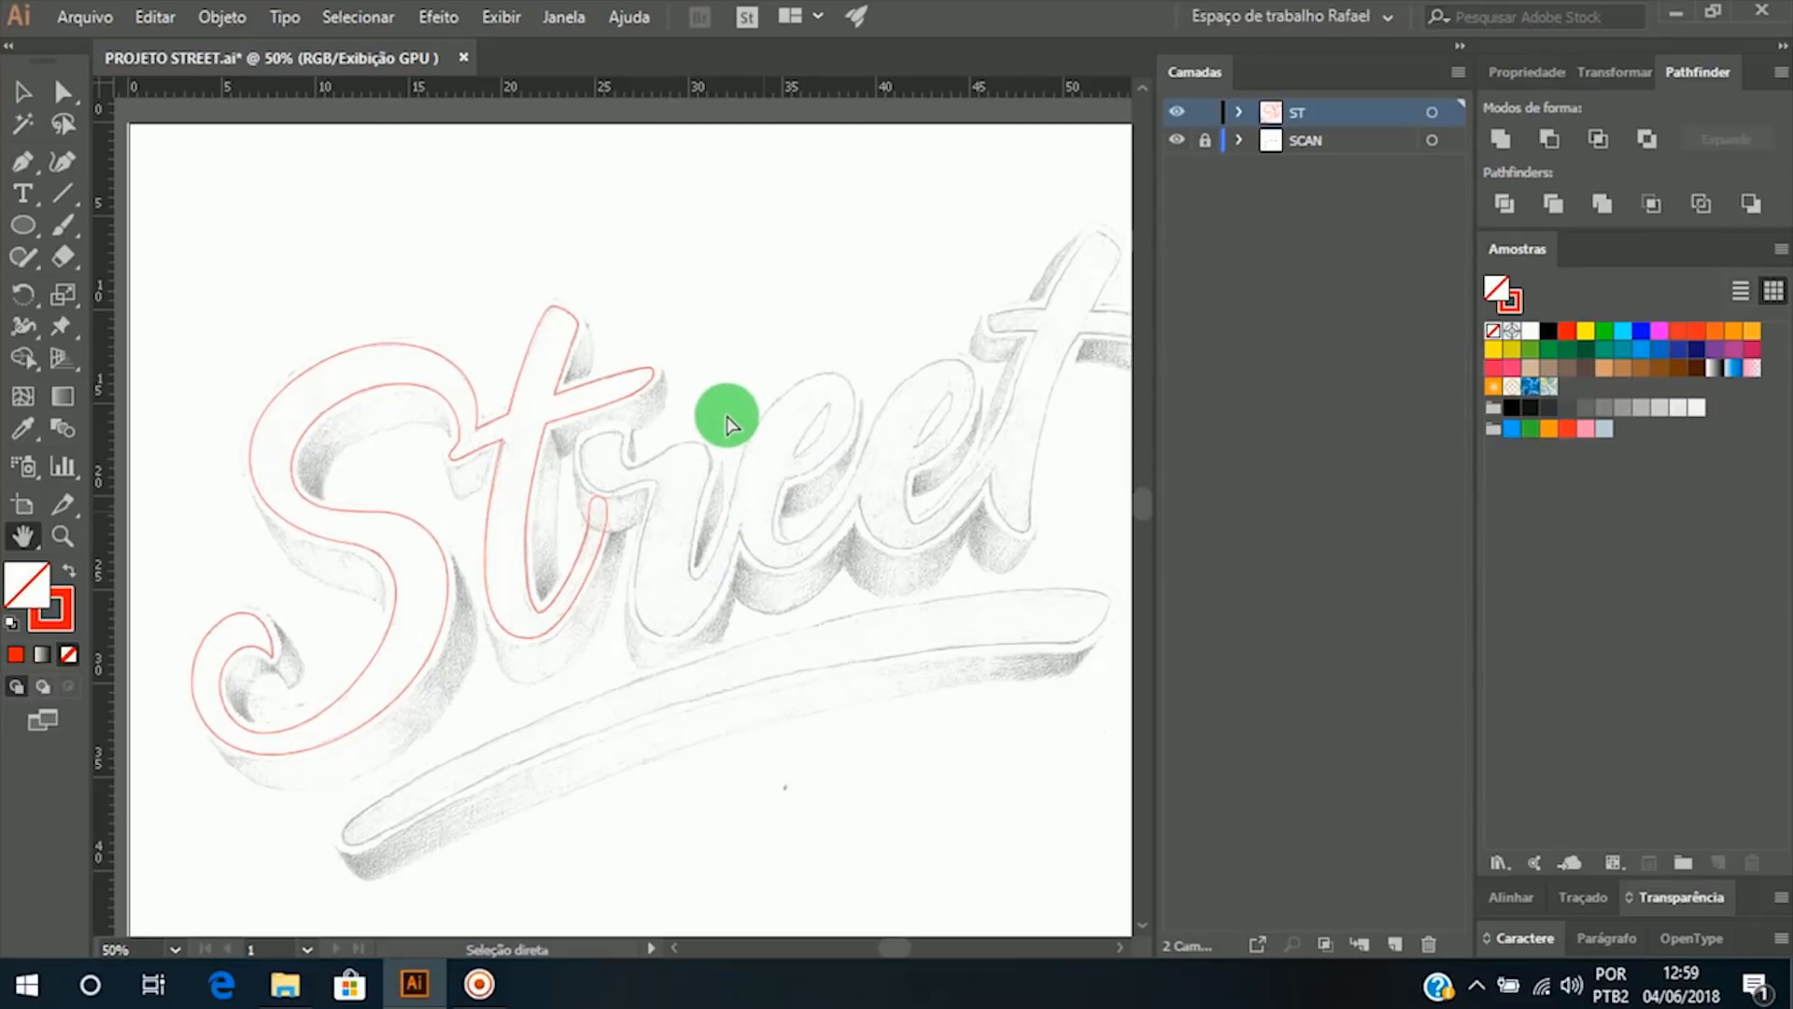
key(ctrl+s)
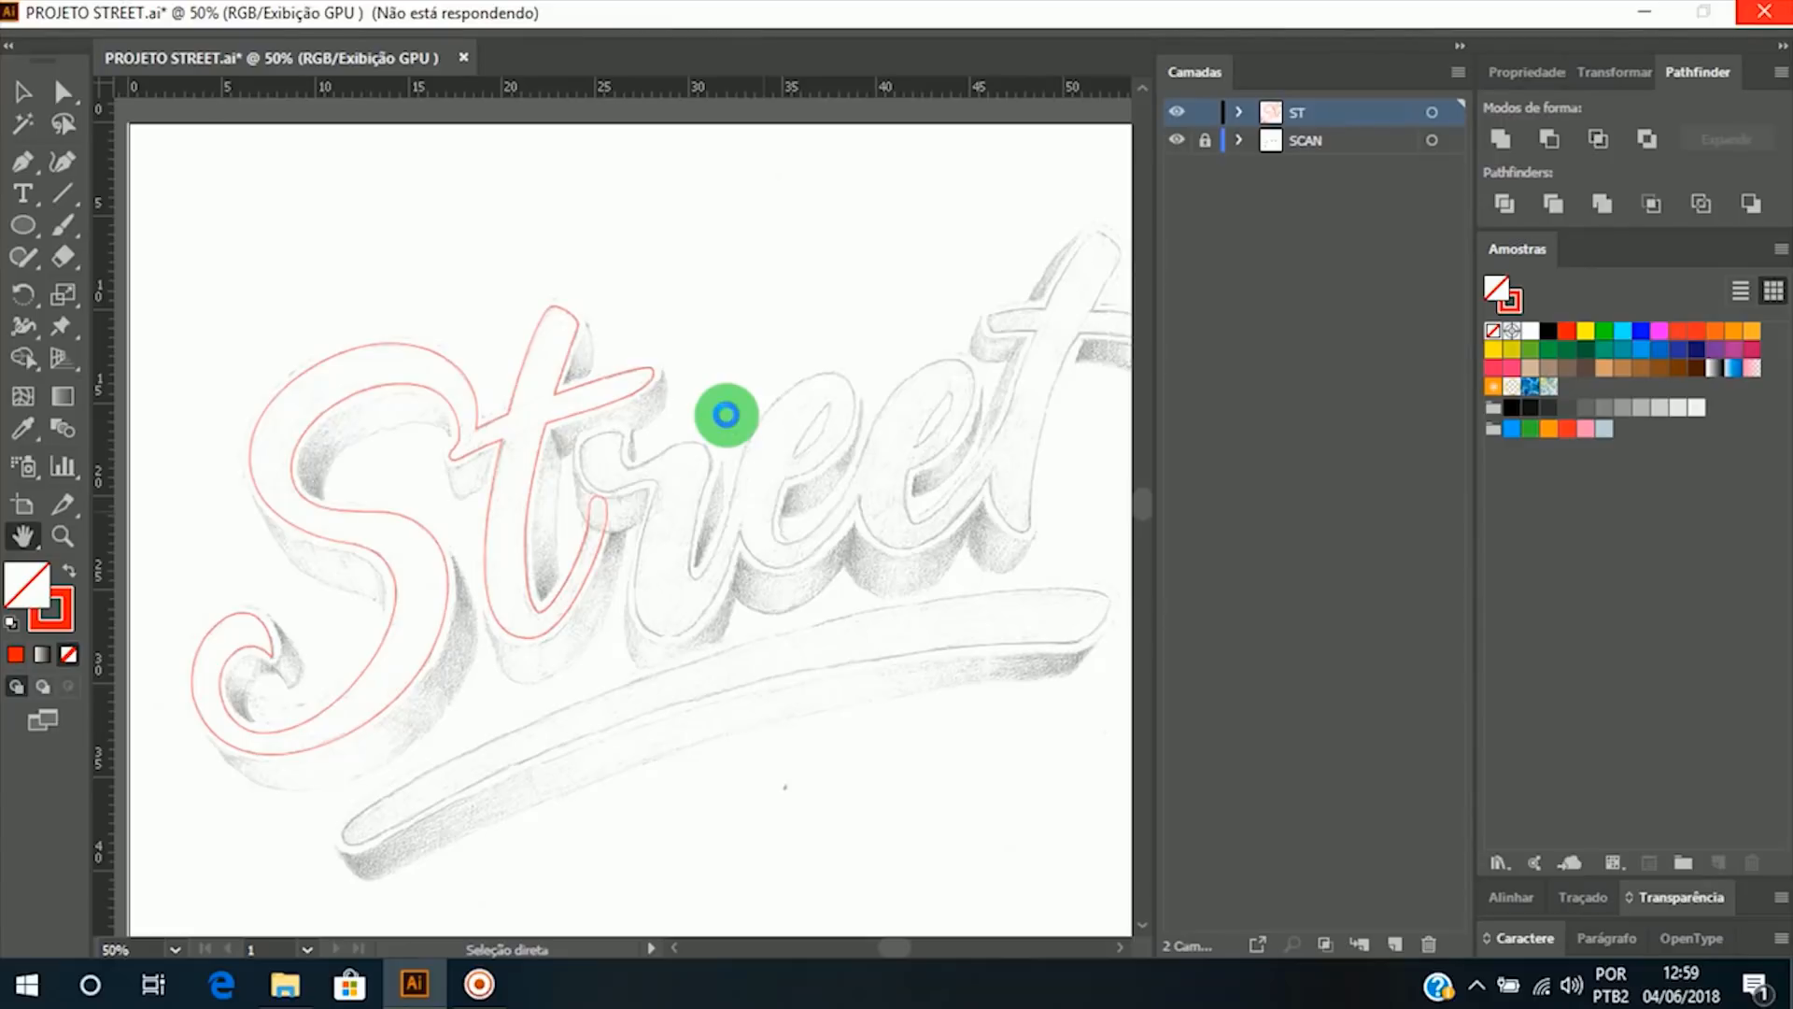